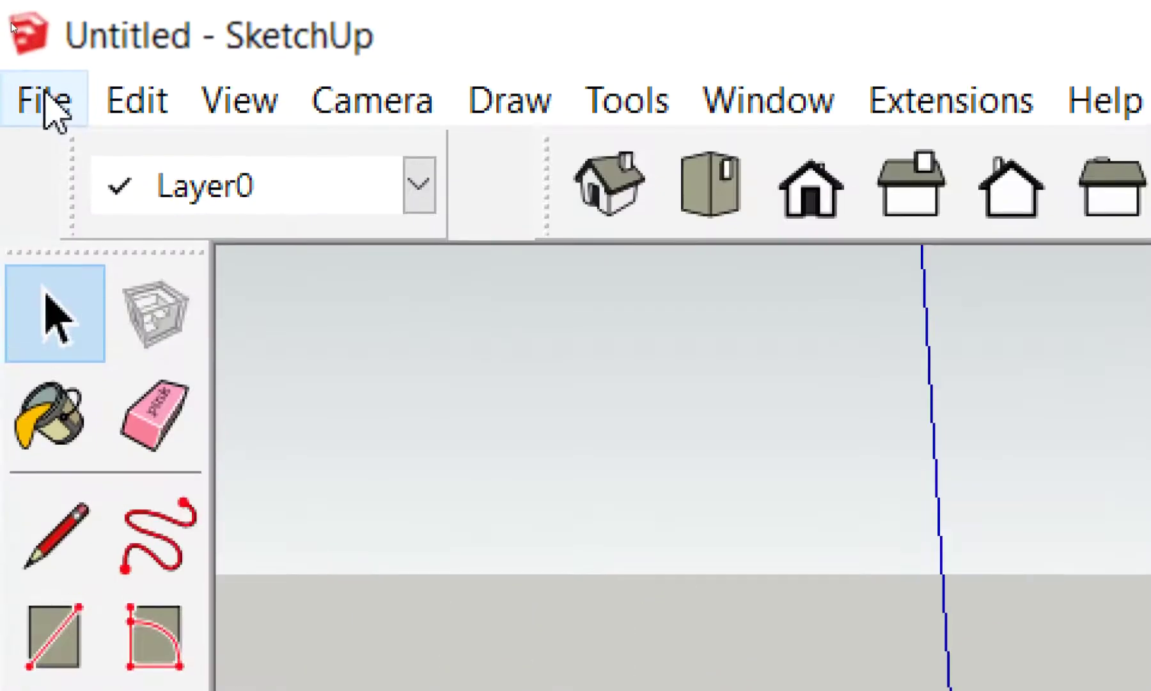
Open the Import dialog and filter the file type to AutoCAD Files (*.dwg, *.dxf).
{"action": "left_click", "coordinate": [45, 102]}
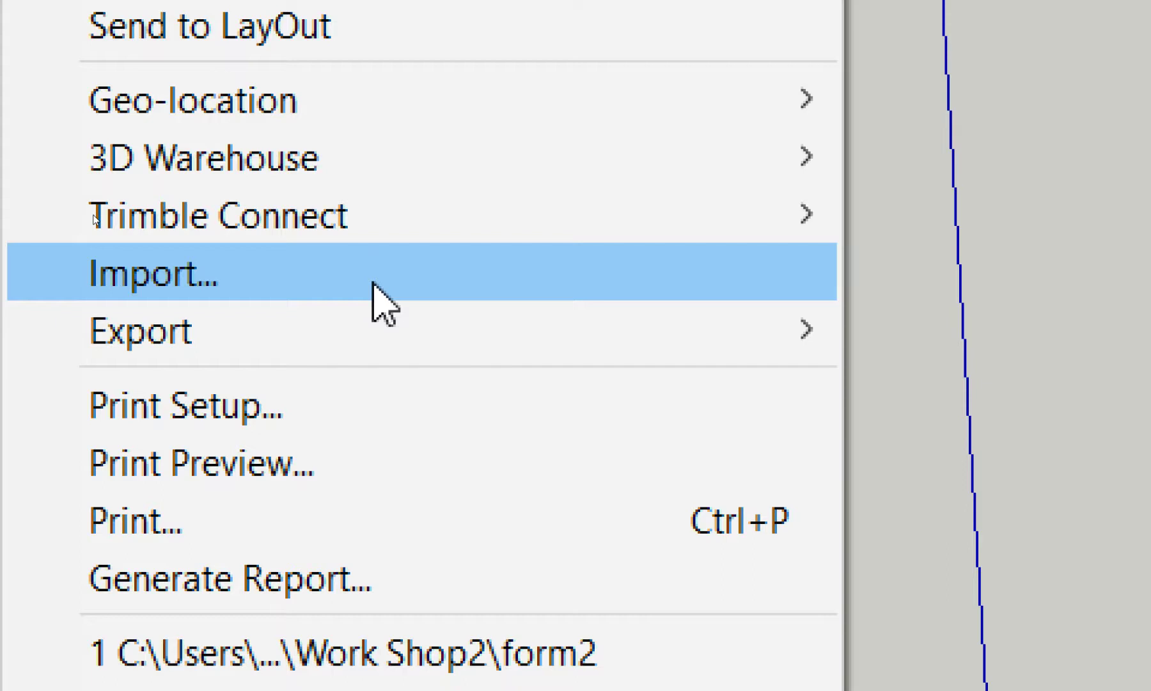
{"action": "left_click", "coordinate": [374, 286]}
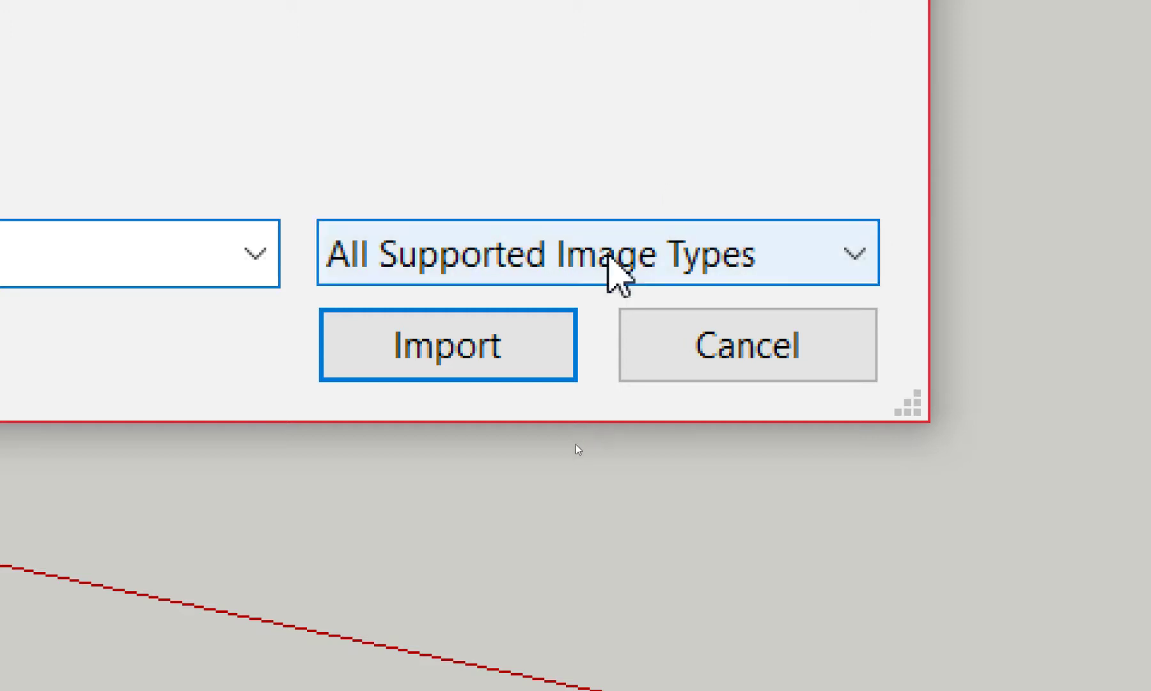
{"action": "left_click", "coordinate": [611, 257]}
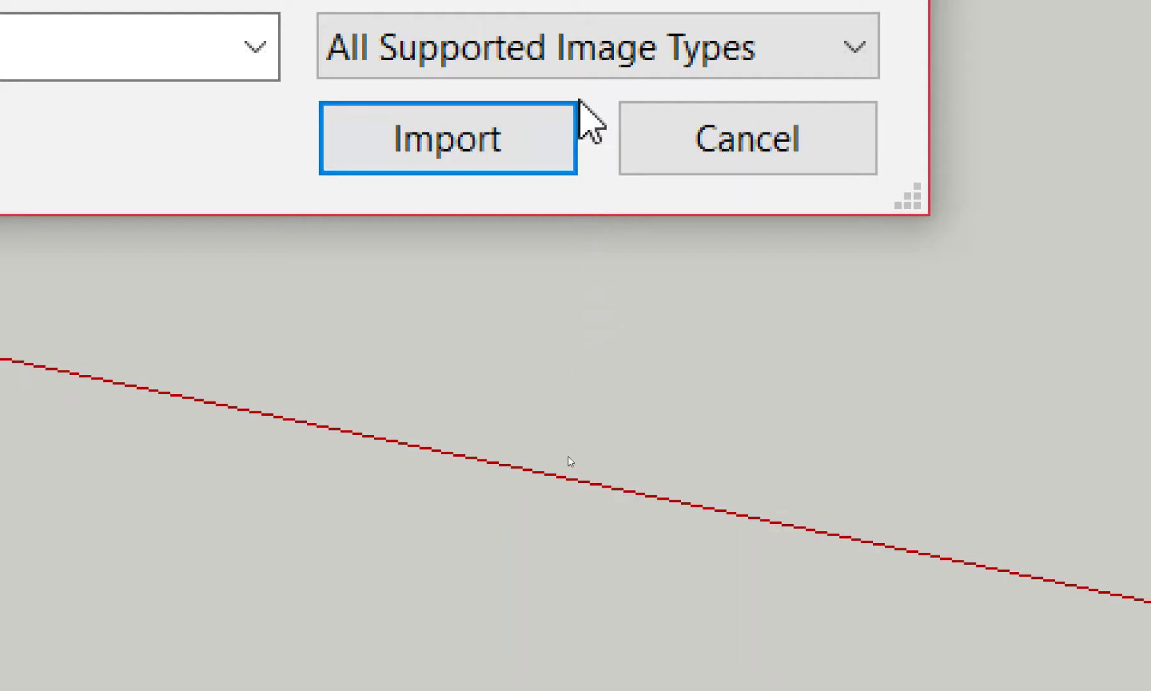
{"action": "left_click", "coordinate": [576, 70]}
{"action": "scroll", "coordinate": [493, 192], "scroll_direction": "up", "scroll_amount": 1}
{"action": "left_click", "coordinate": [489, 187]}
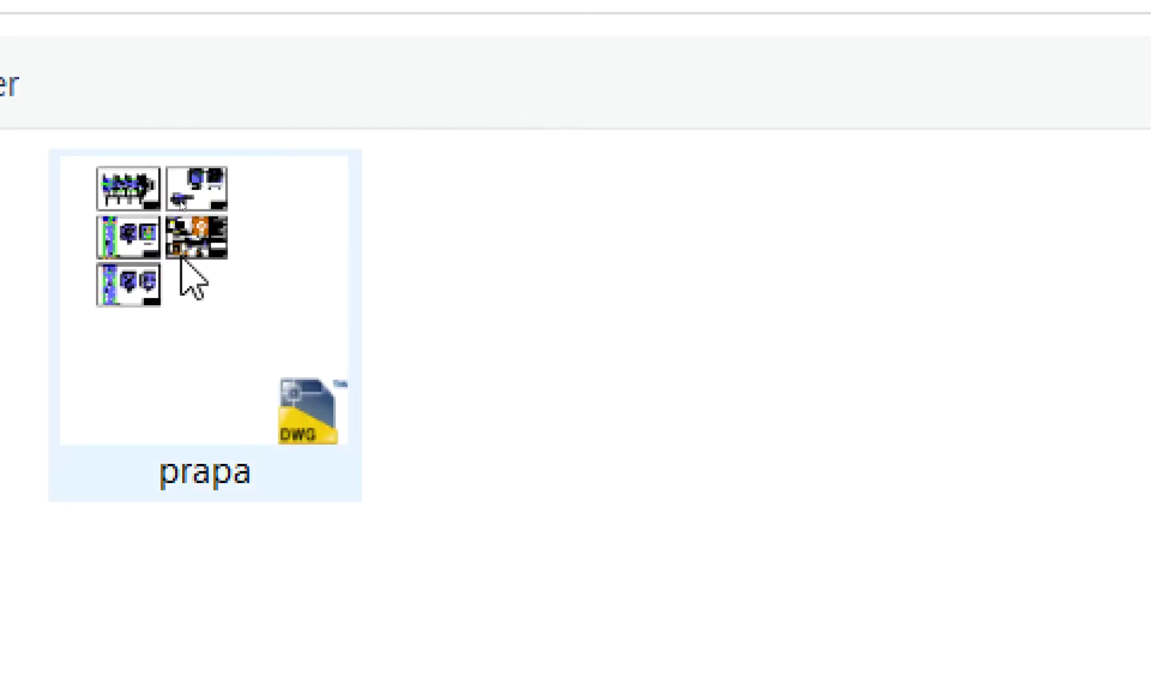
Import the prapa drawing from Work Shop2 and close the Import Results summary.
{"action": "double_click", "coordinate": [182, 253]}
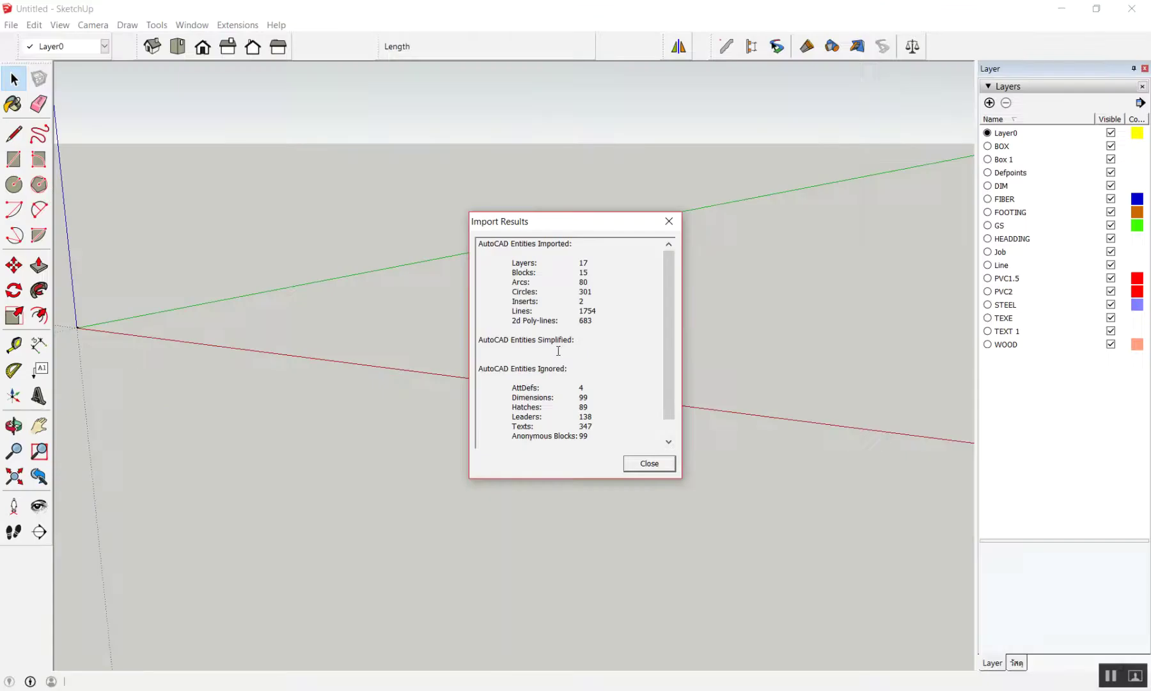
{"action": "scroll", "coordinate": [589, 187], "scroll_direction": "down", "scroll_amount": 1}
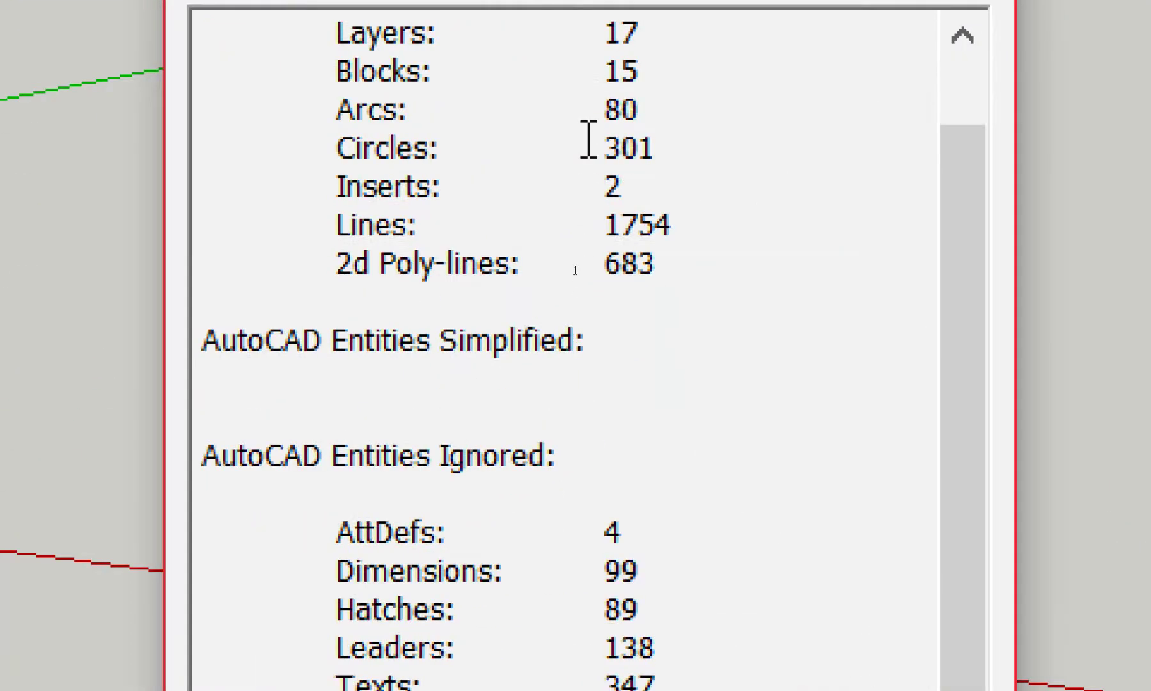
{"action": "scroll", "coordinate": [725, 301], "scroll_direction": "down", "scroll_amount": 2}
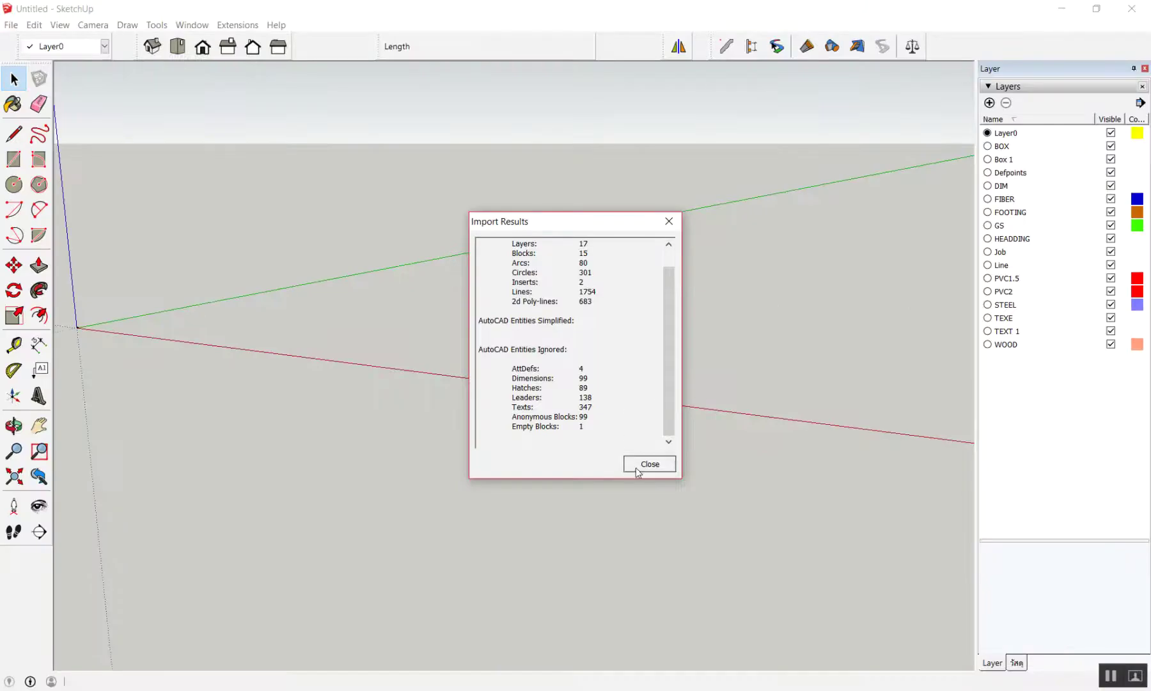
{"action": "left_click", "coordinate": [637, 472]}
Orbit and zoom to inspect the imported truss and footing detail sheets.
{"action": "middle_click_drag", "start_coordinate": [637, 472], "coordinate": [540, 490]}
{"action": "scroll", "coordinate": [553, 367], "scroll_direction": "up", "scroll_amount": 2}
{"action": "scroll", "coordinate": [289, 368], "scroll_direction": "up", "scroll_amount": 3}
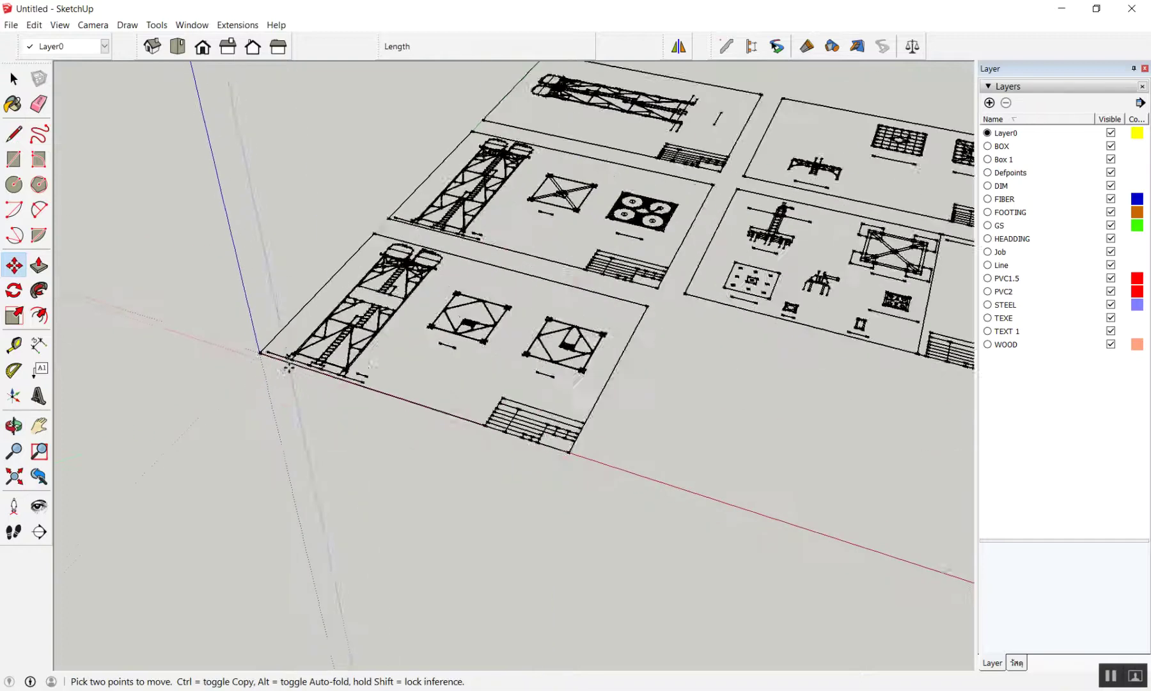
{"action": "scroll", "coordinate": [289, 368], "scroll_direction": "up", "scroll_amount": 2}
{"action": "scroll", "coordinate": [267, 280], "scroll_direction": "down", "scroll_amount": 1}
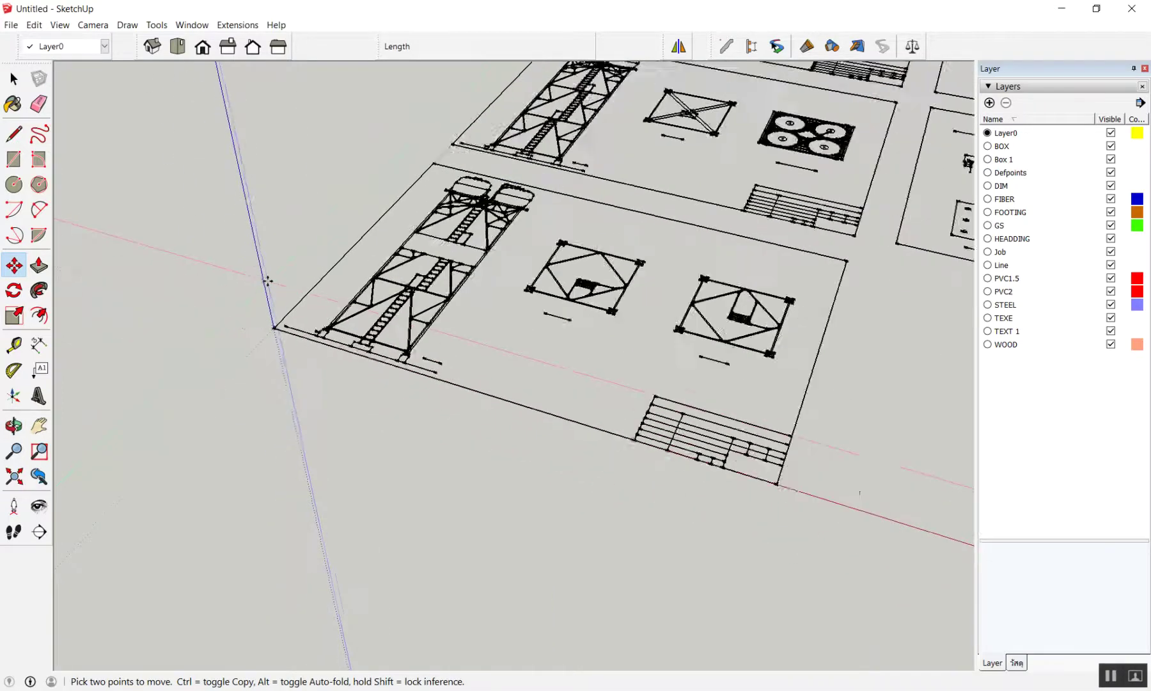
{"action": "scroll", "coordinate": [267, 280], "scroll_direction": "up", "scroll_amount": 2}
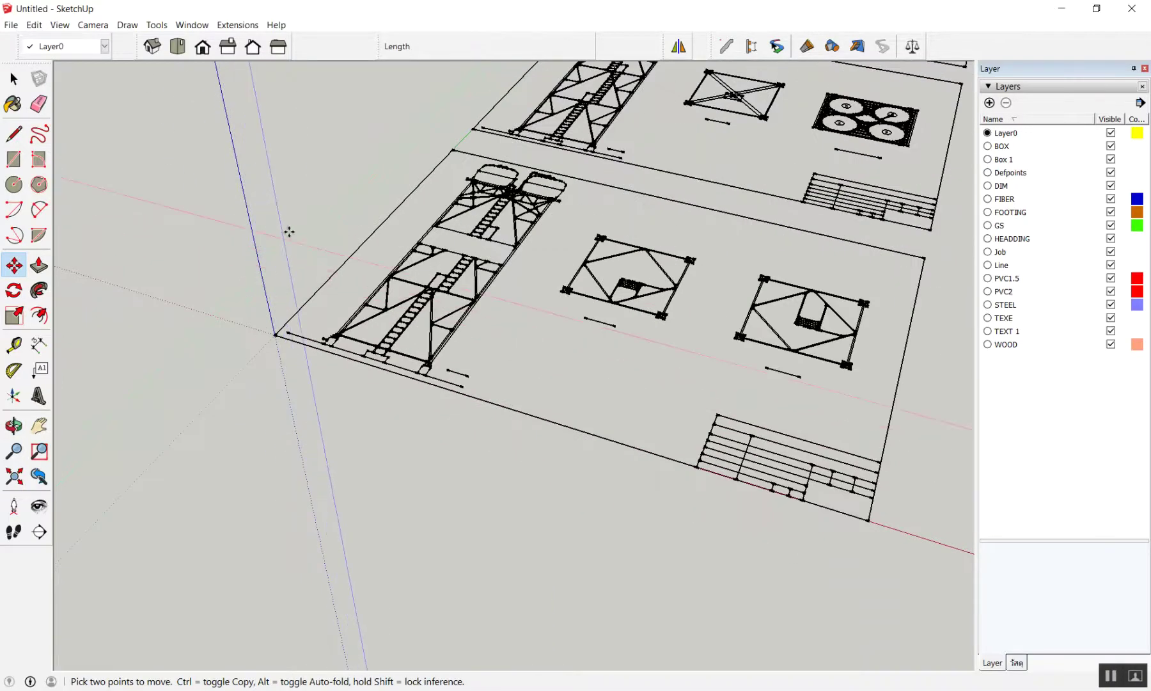
{"action": "scroll", "coordinate": [324, 258], "scroll_direction": "up", "scroll_amount": 1}
{"action": "scroll", "coordinate": [298, 336], "scroll_direction": "up", "scroll_amount": 2}
{"action": "scroll", "coordinate": [256, 361], "scroll_direction": "up", "scroll_amount": 1}
{"action": "scroll", "coordinate": [229, 358], "scroll_direction": "up", "scroll_amount": 2}
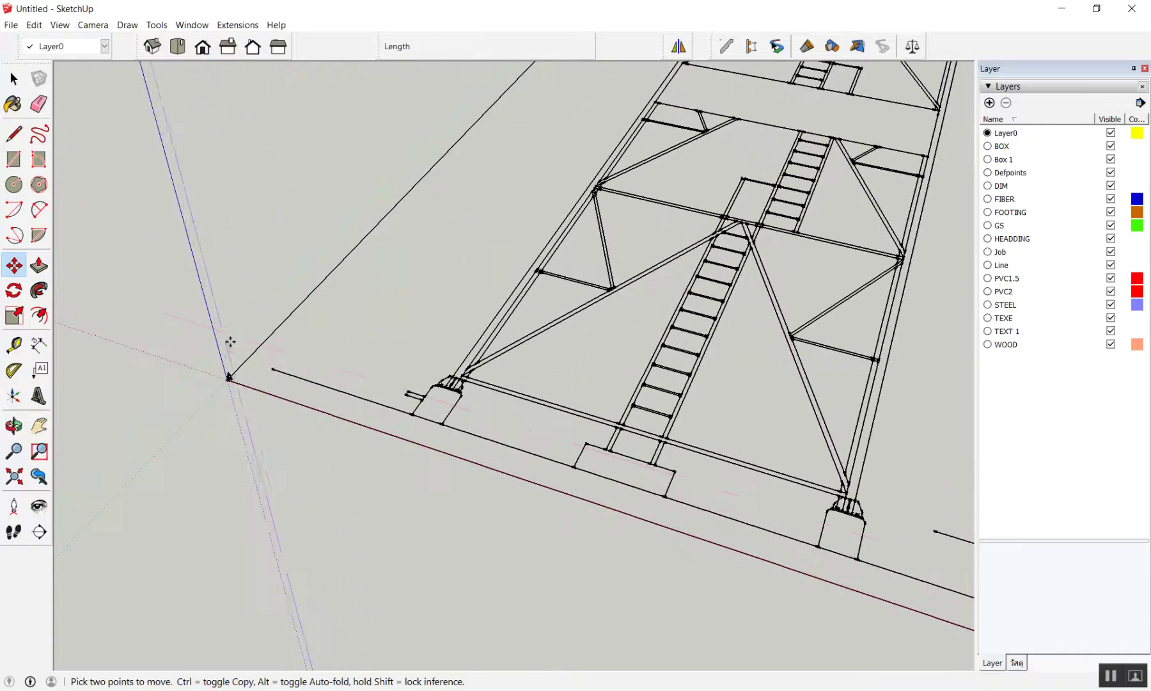
{"action": "scroll", "coordinate": [233, 323], "scroll_direction": "down", "scroll_amount": 1}
{"action": "scroll", "coordinate": [246, 297], "scroll_direction": "down", "scroll_amount": 2}
{"action": "scroll", "coordinate": [253, 284], "scroll_direction": "up", "scroll_amount": 1}
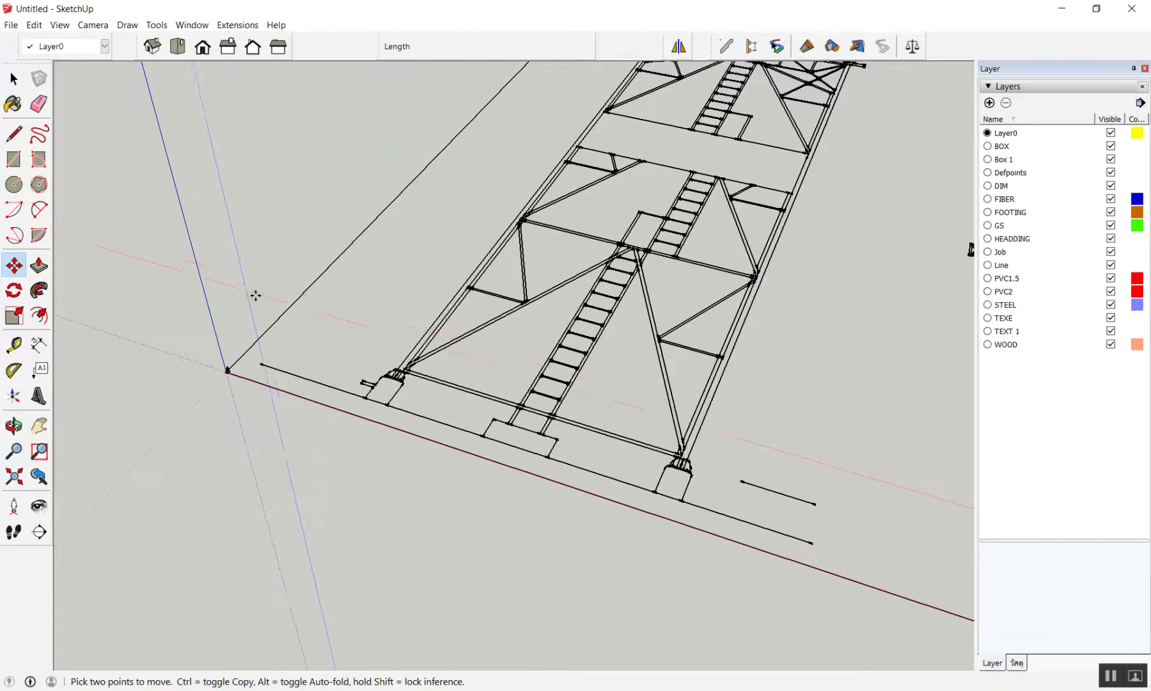
{"action": "scroll", "coordinate": [255, 294], "scroll_direction": "down", "scroll_amount": 1}
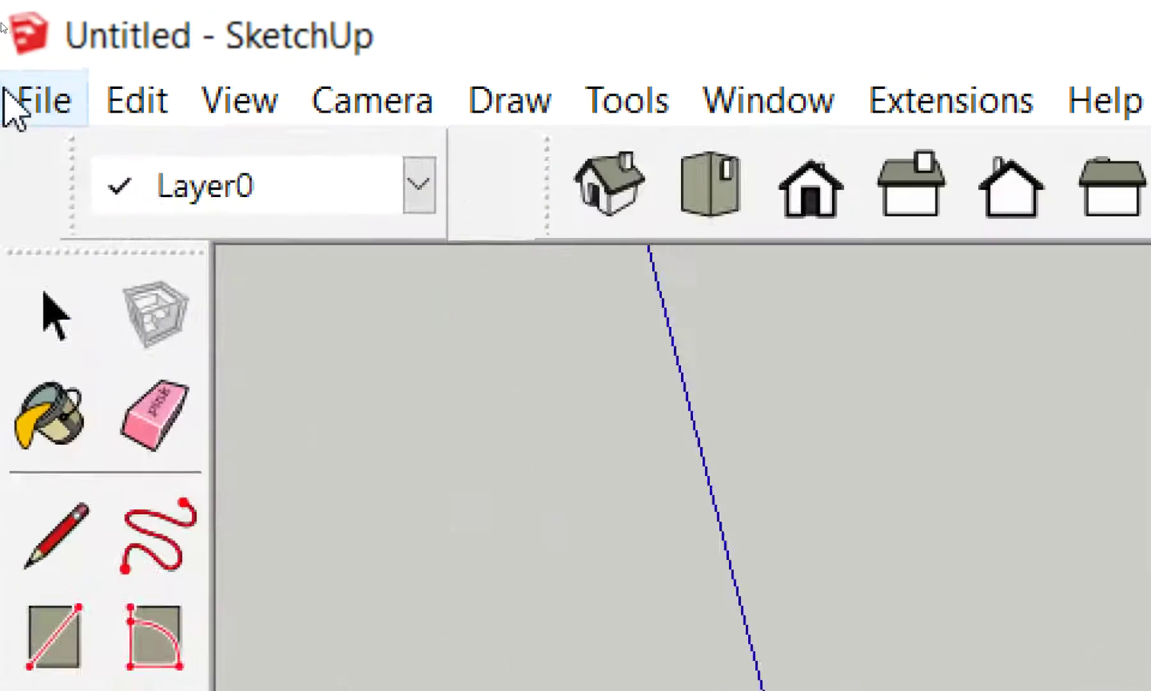
{"action": "left_click", "coordinate": [13, 102]}
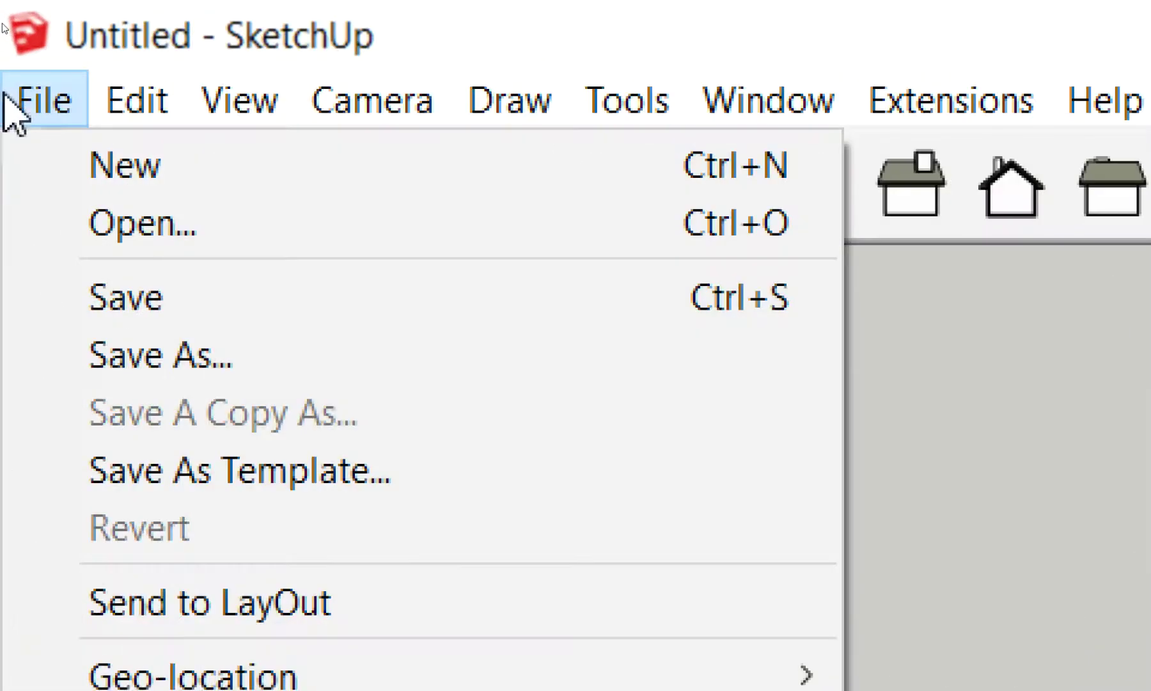
Start a new model, discarding the imported prapa drawing without saving.
{"action": "left_click", "coordinate": [64, 174]}
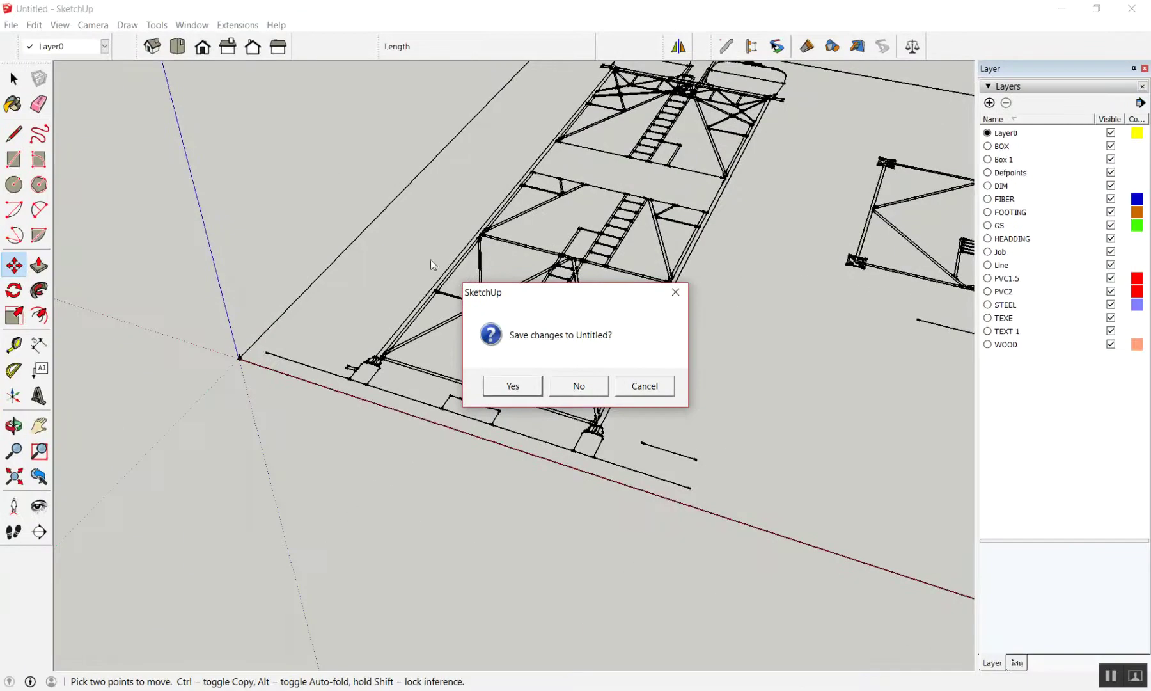
{"action": "left_click", "coordinate": [578, 386]}
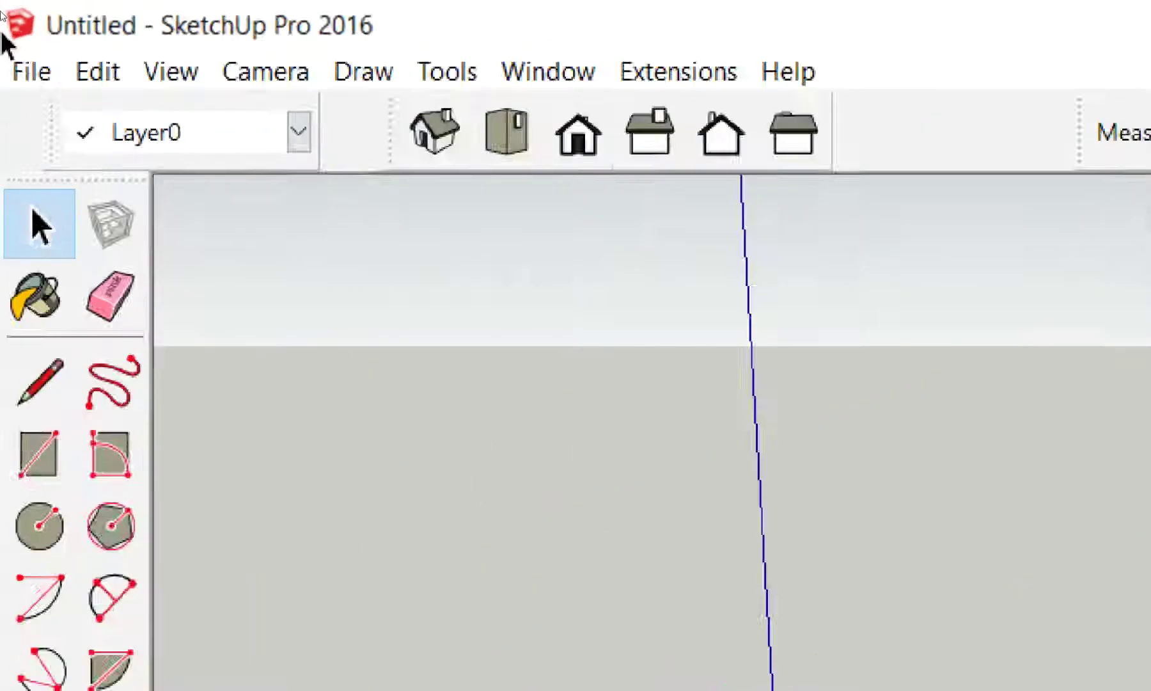
{"action": "left_click", "coordinate": [9, 26]}
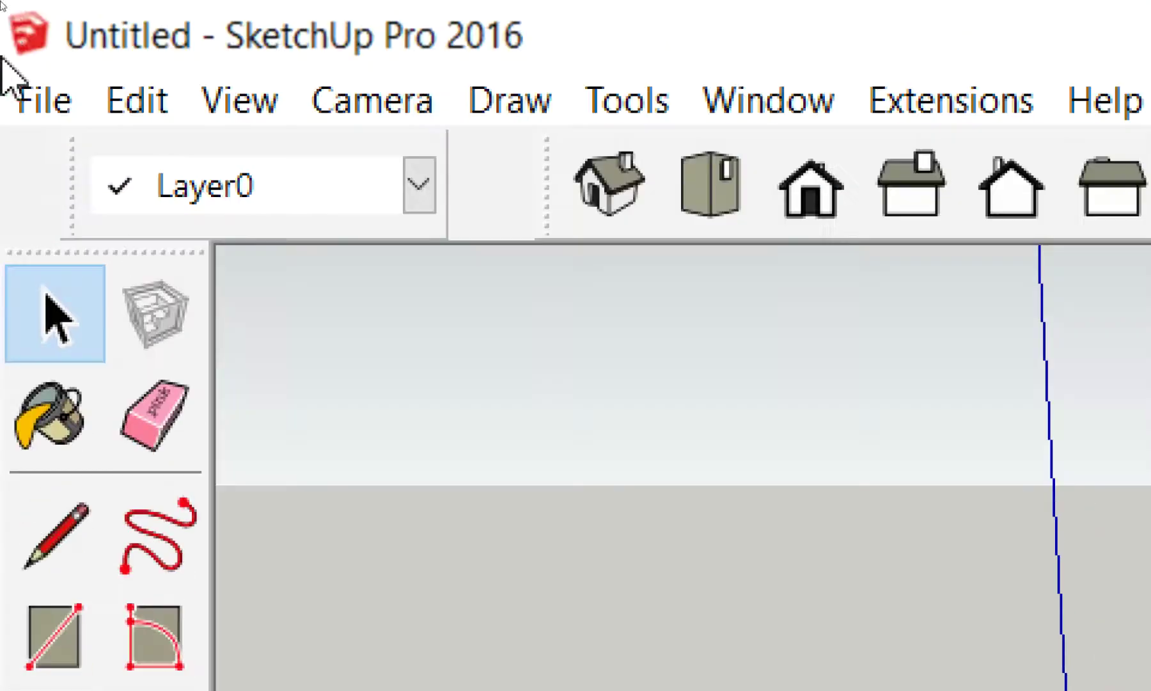
Re-import prapa as an AutoCAD file (*.dwg, *.dxf) into the new model.
{"action": "left_click", "coordinate": [13, 96]}
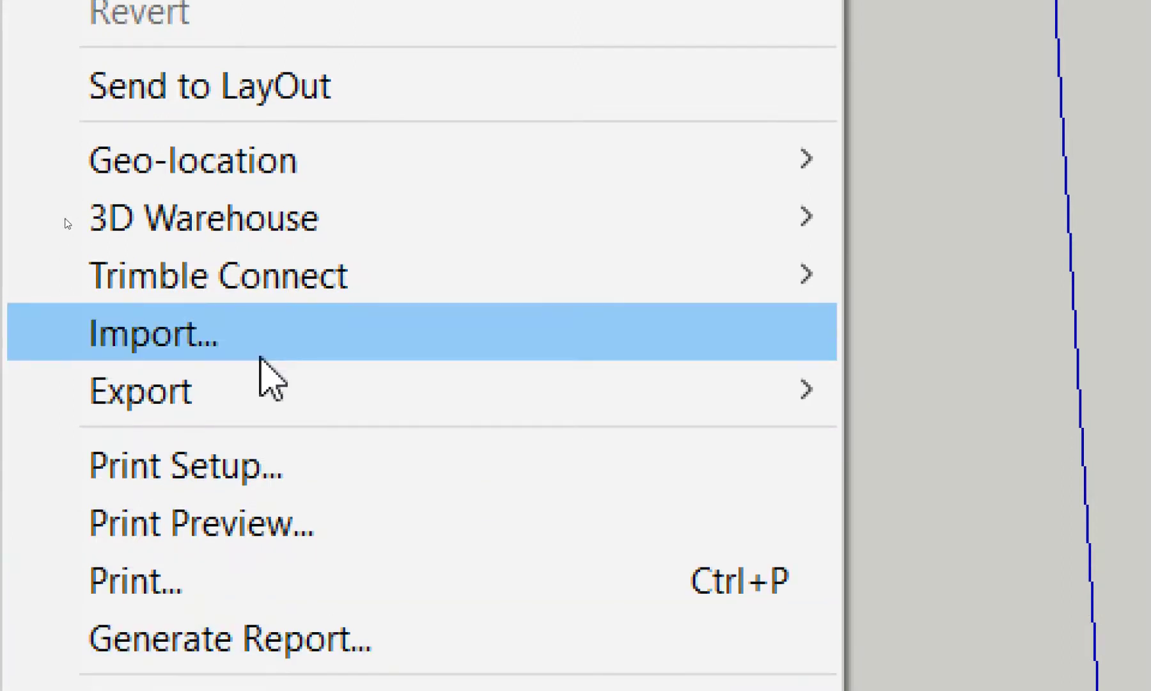
{"action": "left_click", "coordinate": [263, 353]}
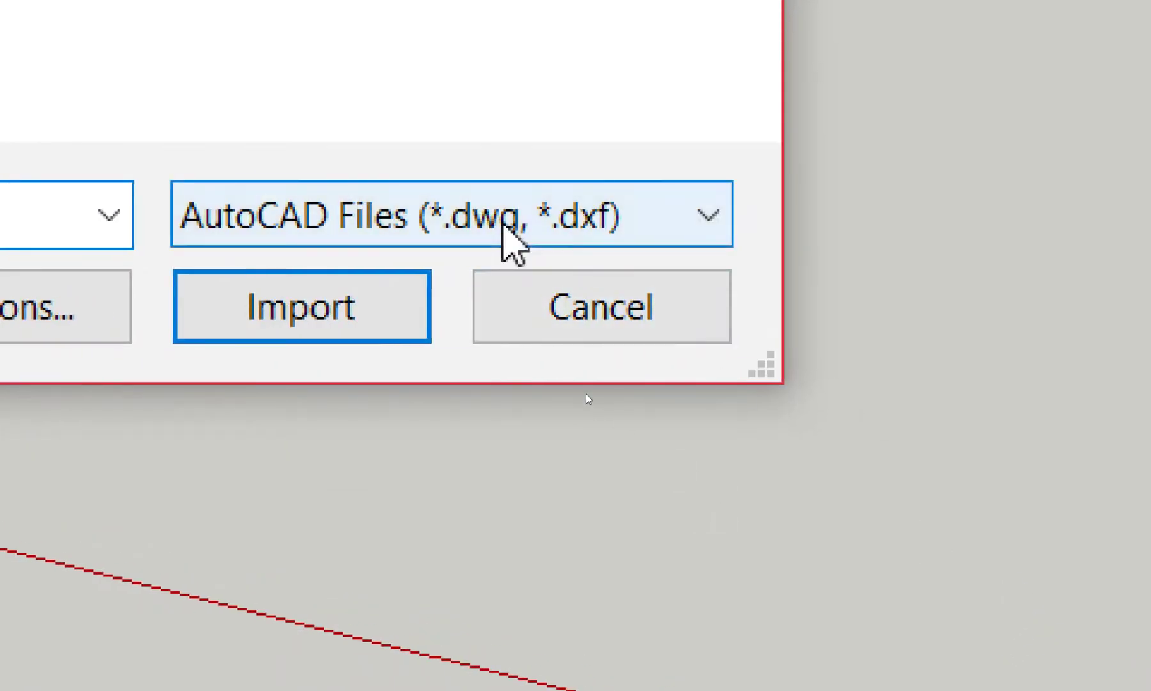
{"action": "left_click", "coordinate": [503, 224]}
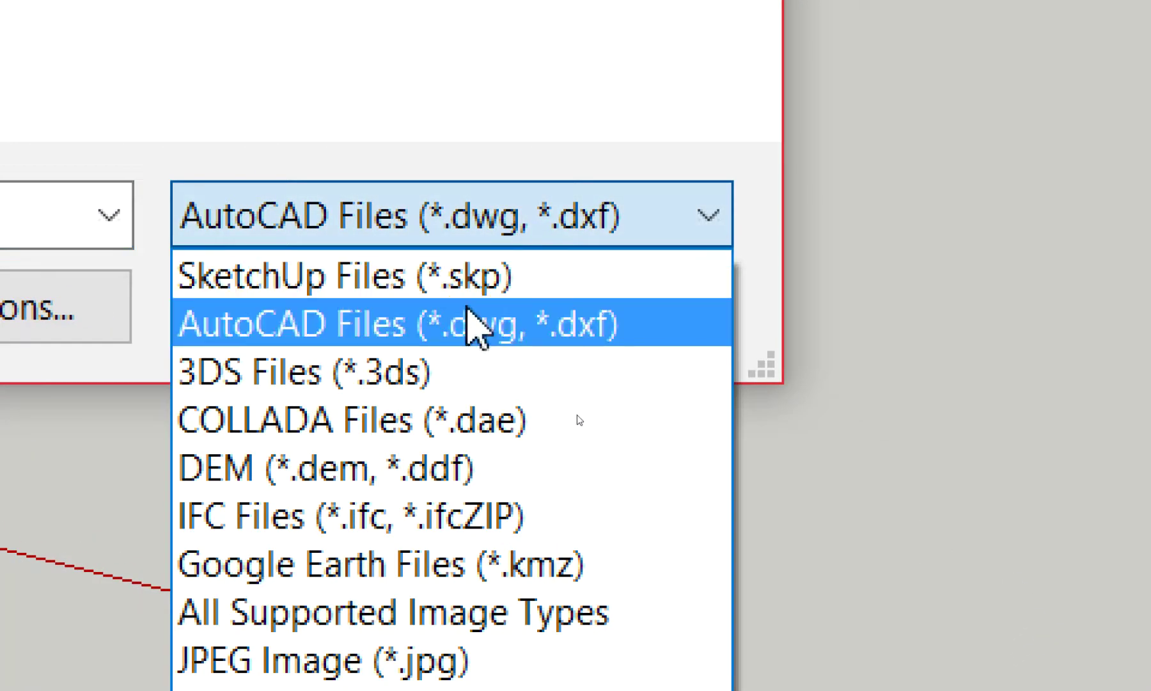
{"action": "left_click", "coordinate": [477, 323]}
{"action": "left_click", "coordinate": [534, 213]}
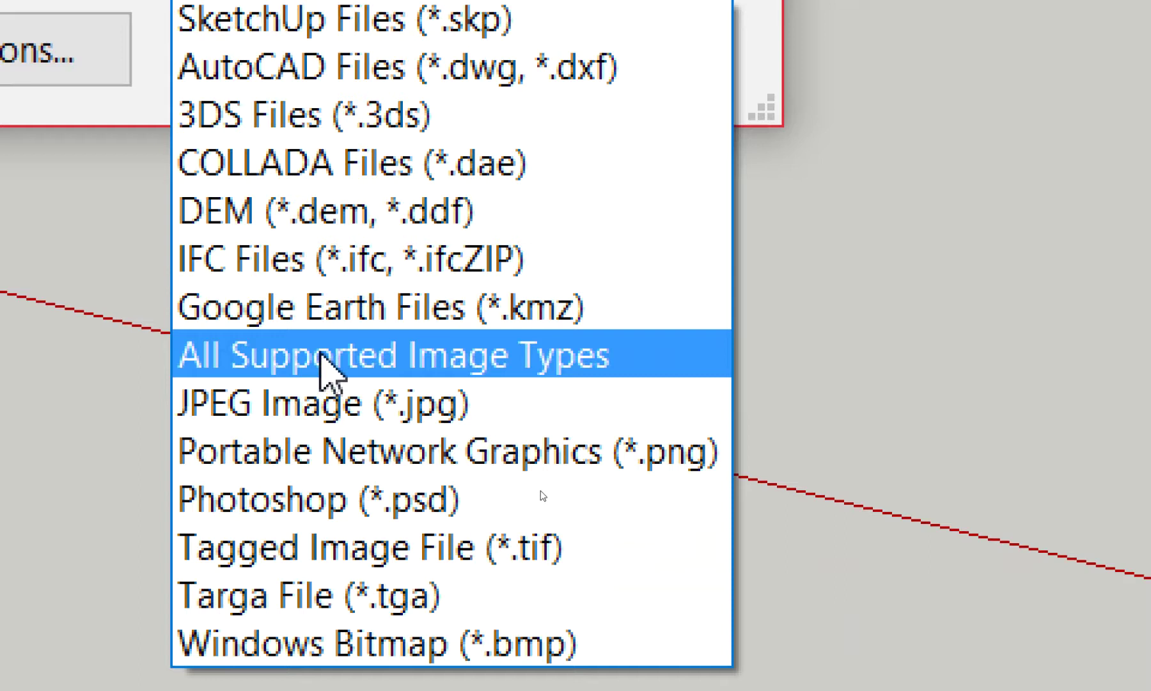
{"action": "left_click", "coordinate": [322, 358]}
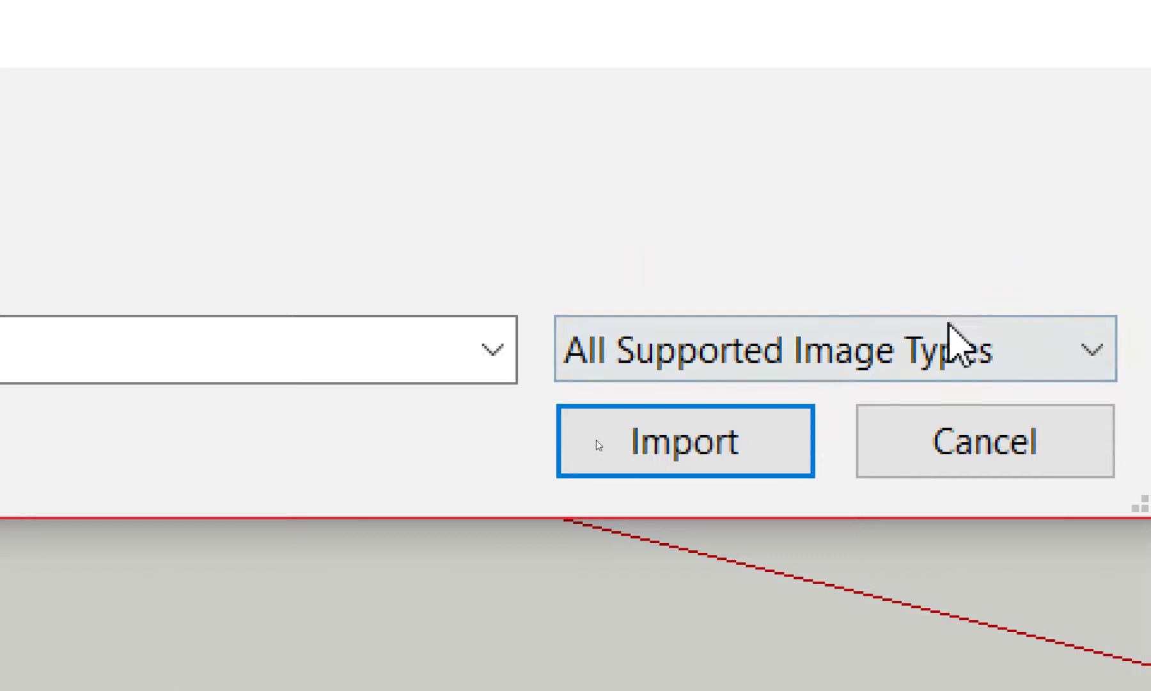
{"action": "left_click", "coordinate": [909, 351]}
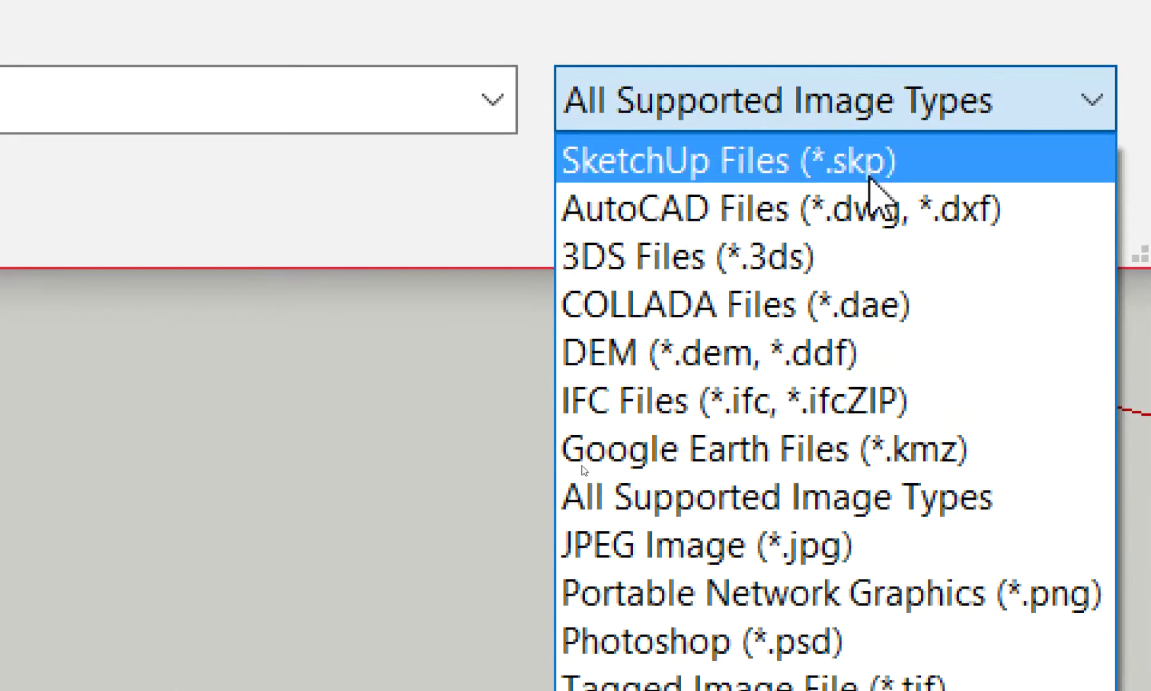
{"action": "left_click", "coordinate": [866, 211]}
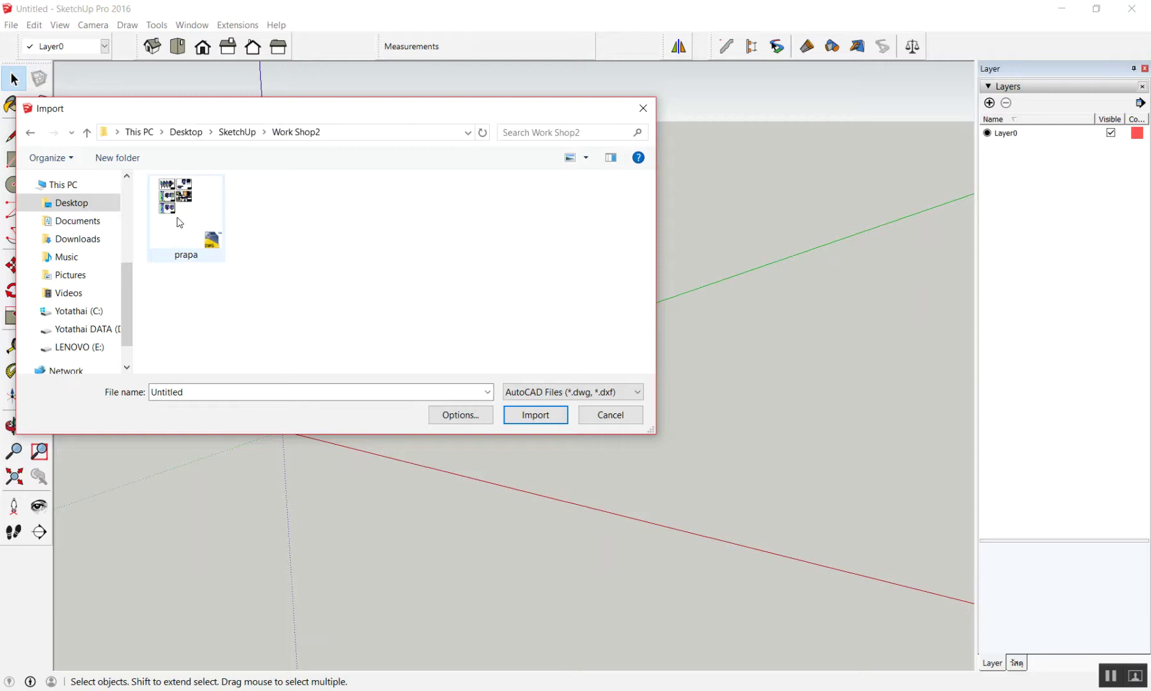
{"action": "left_click", "coordinate": [180, 222]}
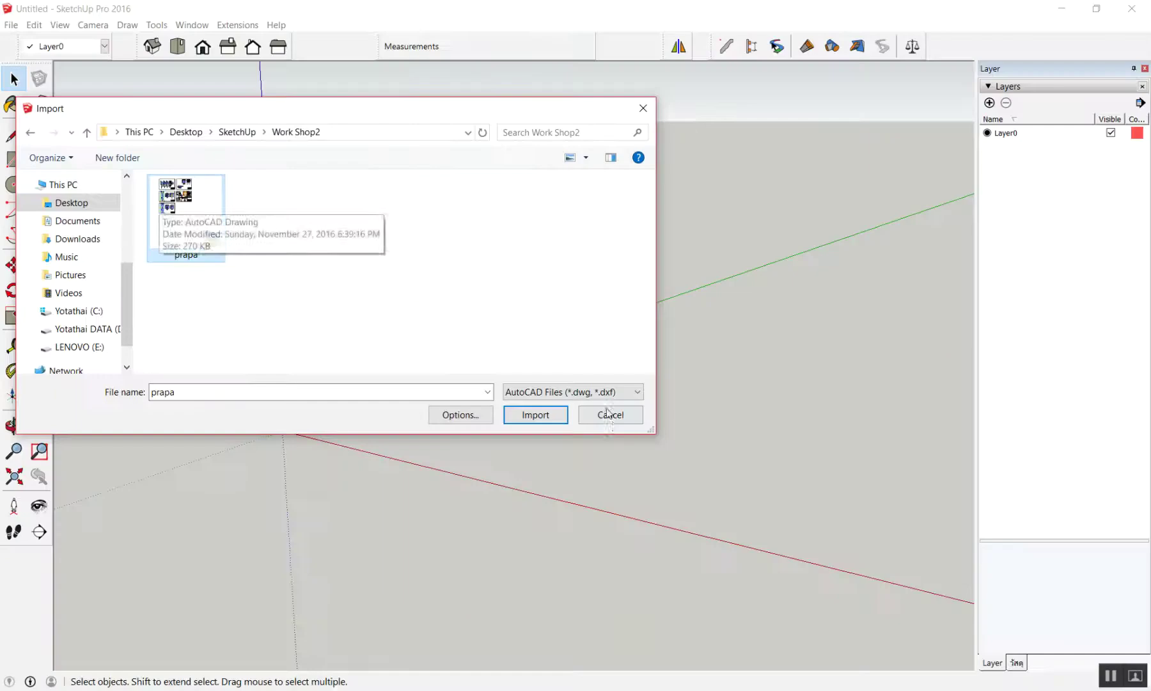
{"action": "left_click", "coordinate": [543, 419]}
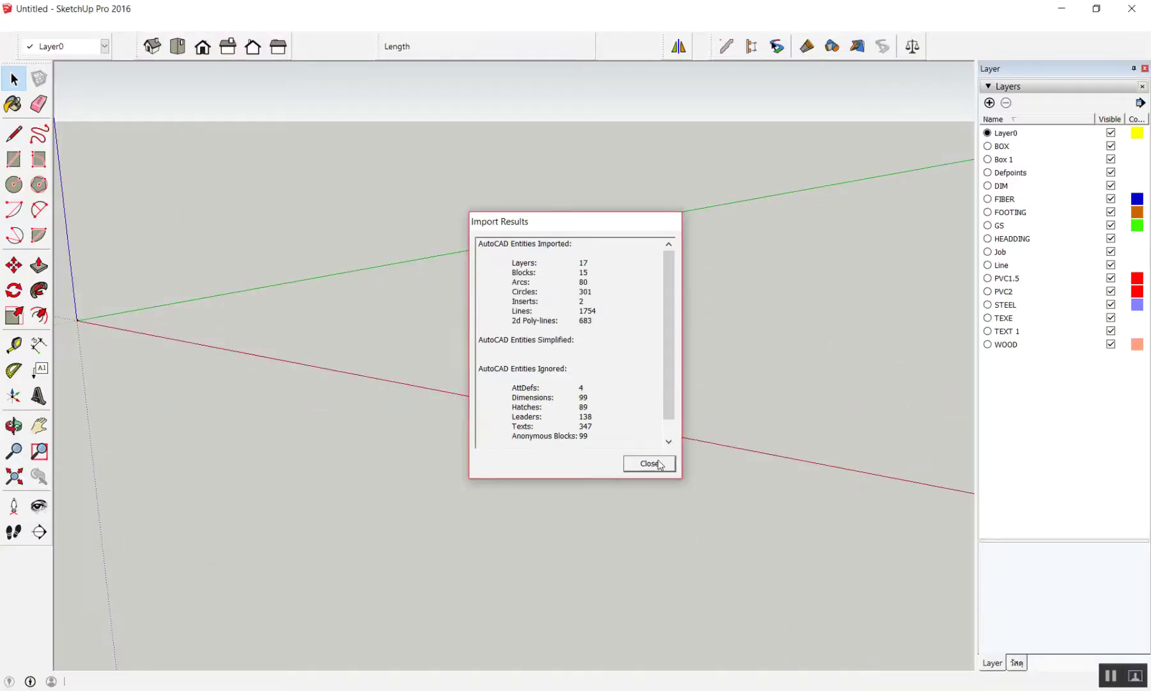
Close the import summary and orbit toward the imported drawing sheets.
{"action": "left_click", "coordinate": [659, 464]}
{"action": "middle_click_drag", "start_coordinate": [522, 390], "coordinate": [378, 541]}
{"action": "scroll", "coordinate": [217, 211], "scroll_direction": "up", "scroll_amount": 3}
{"action": "scroll", "coordinate": [287, 288], "scroll_direction": "up", "scroll_amount": 3}
{"action": "scroll", "coordinate": [345, 326], "scroll_direction": "up", "scroll_amount": 3}
{"action": "scroll", "coordinate": [359, 339], "scroll_direction": "up", "scroll_amount": 3}
{"action": "scroll", "coordinate": [363, 342], "scroll_direction": "up", "scroll_amount": 3}
{"action": "scroll", "coordinate": [363, 342], "scroll_direction": "down", "scroll_amount": 3}
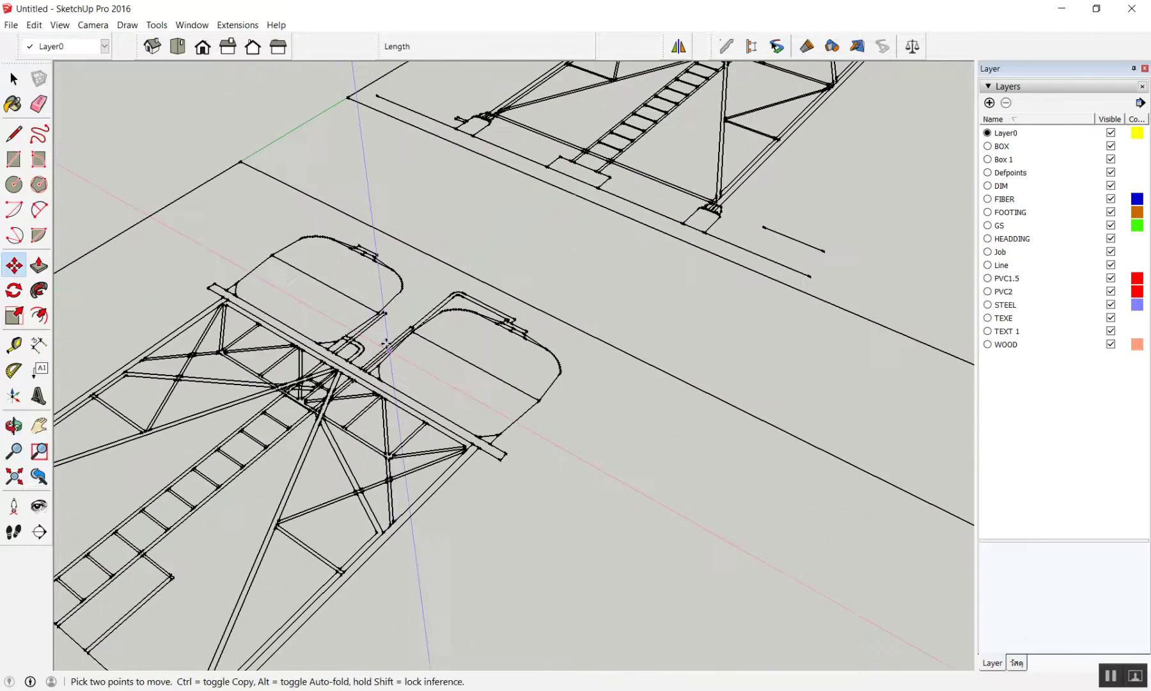
{"action": "scroll", "coordinate": [384, 326], "scroll_direction": "down", "scroll_amount": 5}
Switch to Top view and zoom around the imported drawing sheets.
{"action": "key", "text": "t"}
{"action": "scroll", "coordinate": [404, 309], "scroll_direction": "down", "scroll_amount": 3}
{"action": "scroll", "coordinate": [448, 255], "scroll_direction": "down", "scroll_amount": 3}
{"action": "scroll", "coordinate": [448, 205], "scroll_direction": "up", "scroll_amount": 2}
{"action": "scroll", "coordinate": [441, 105], "scroll_direction": "down", "scroll_amount": 2}
{"action": "scroll", "coordinate": [441, 105], "scroll_direction": "down", "scroll_amount": 1}
{"action": "scroll", "coordinate": [429, 244], "scroll_direction": "up", "scroll_amount": 3}
{"action": "scroll", "coordinate": [424, 260], "scroll_direction": "up", "scroll_amount": 3}
{"action": "scroll", "coordinate": [435, 250], "scroll_direction": "up", "scroll_amount": 2}
{"action": "scroll", "coordinate": [435, 249], "scroll_direction": "down", "scroll_amount": 1}
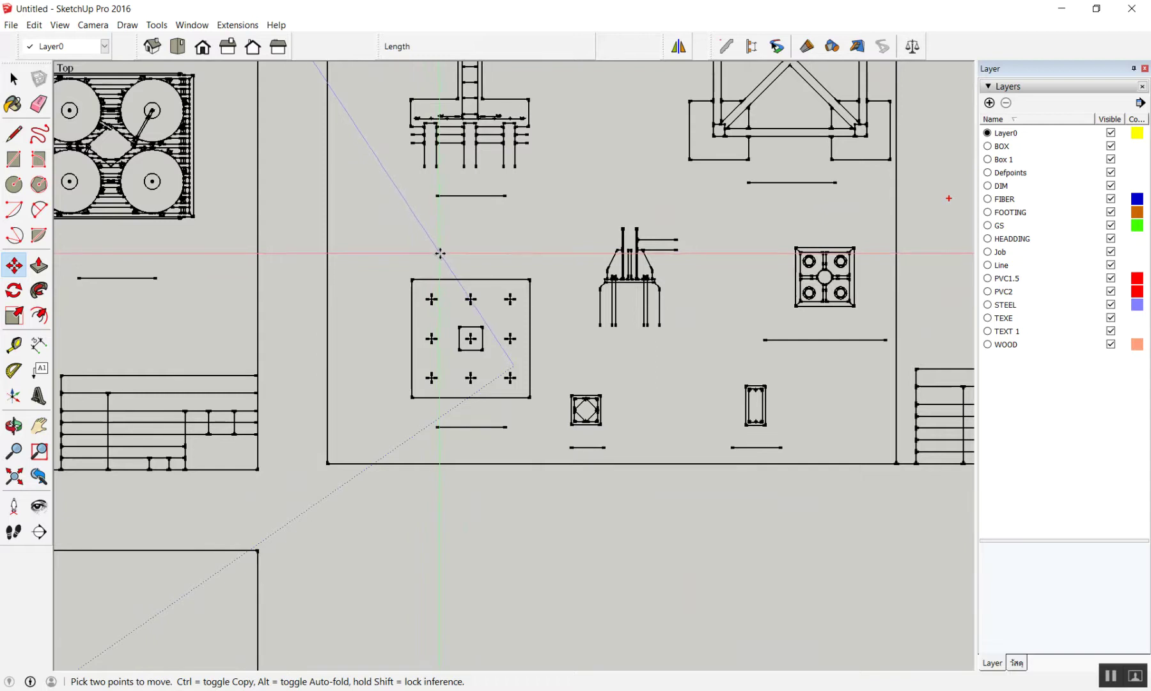
{"action": "scroll", "coordinate": [442, 247], "scroll_direction": "down", "scroll_amount": 3}
{"action": "scroll", "coordinate": [445, 250], "scroll_direction": "up", "scroll_amount": 2}
{"action": "scroll", "coordinate": [448, 252], "scroll_direction": "up", "scroll_amount": 3}
{"action": "scroll", "coordinate": [451, 254], "scroll_direction": "up", "scroll_amount": 2}
{"action": "scroll", "coordinate": [403, 250], "scroll_direction": "up", "scroll_amount": 1}
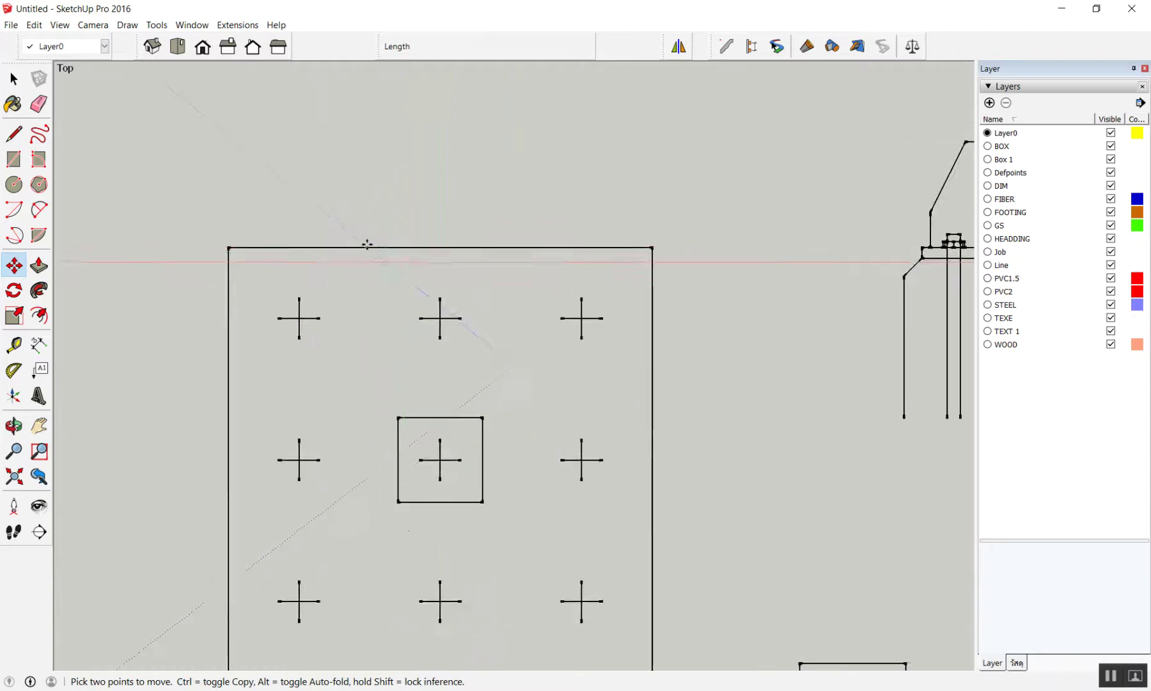
{"action": "scroll", "coordinate": [365, 245], "scroll_direction": "up", "scroll_amount": 2}
{"action": "scroll", "coordinate": [371, 250], "scroll_direction": "down", "scroll_amount": 3}
{"action": "scroll", "coordinate": [544, 256], "scroll_direction": "down", "scroll_amount": 3}
{"action": "scroll", "coordinate": [531, 253], "scroll_direction": "up", "scroll_amount": 3}
{"action": "scroll", "coordinate": [346, 218], "scroll_direction": "up", "scroll_amount": 1}
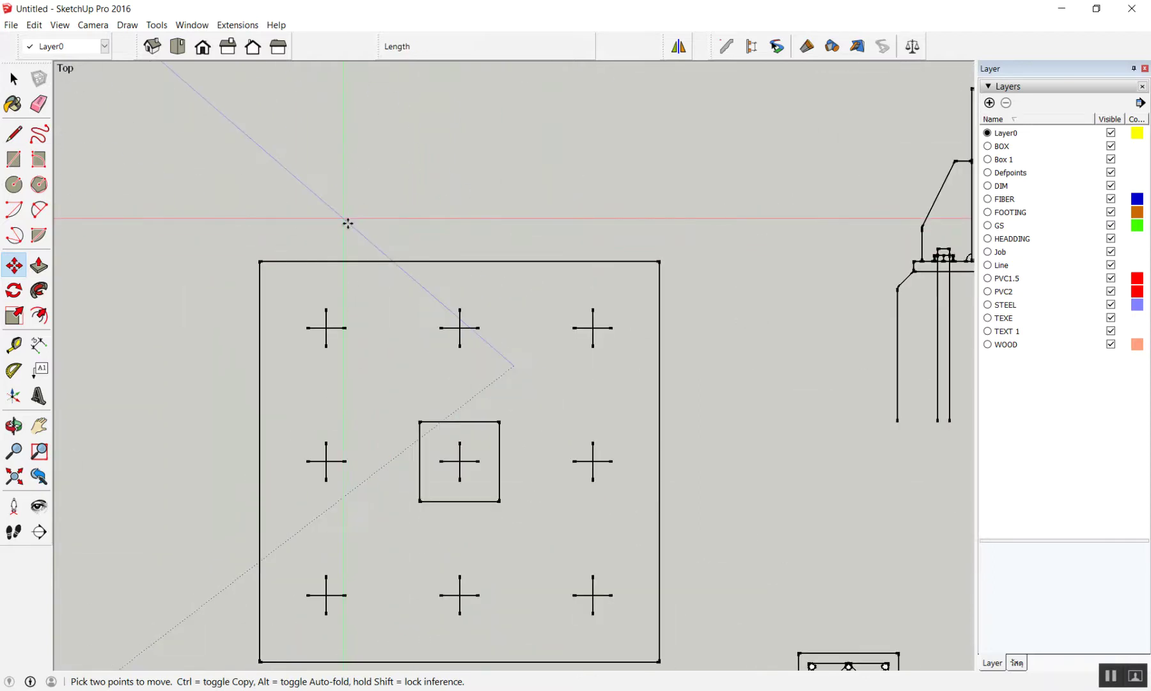
{"action": "scroll", "coordinate": [348, 222], "scroll_direction": "down", "scroll_amount": 4}
{"action": "scroll", "coordinate": [427, 231], "scroll_direction": "down", "scroll_amount": 3}
{"action": "scroll", "coordinate": [580, 280], "scroll_direction": "down", "scroll_amount": 3}
{"action": "scroll", "coordinate": [472, 258], "scroll_direction": "down", "scroll_amount": 1}
{"action": "scroll", "coordinate": [511, 261], "scroll_direction": "up", "scroll_amount": 2}
{"action": "scroll", "coordinate": [640, 269], "scroll_direction": "up", "scroll_amount": 2}
{"action": "scroll", "coordinate": [668, 276], "scroll_direction": "up", "scroll_amount": 2}
{"action": "scroll", "coordinate": [678, 273], "scroll_direction": "up", "scroll_amount": 2}
{"action": "scroll", "coordinate": [678, 273], "scroll_direction": "down", "scroll_amount": 1}
{"action": "scroll", "coordinate": [717, 326], "scroll_direction": "down", "scroll_amount": 1}
{"action": "scroll", "coordinate": [717, 326], "scroll_direction": "up", "scroll_amount": 2}
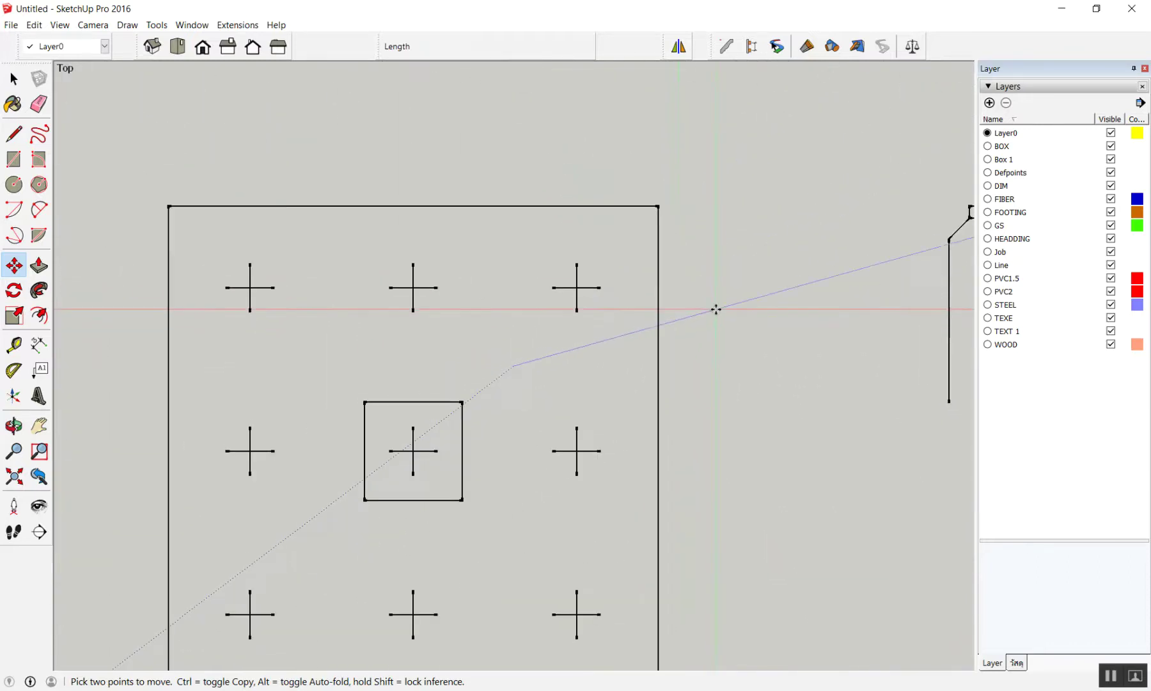
{"action": "scroll", "coordinate": [320, 199], "scroll_direction": "up", "scroll_amount": 1}
{"action": "scroll", "coordinate": [167, 208], "scroll_direction": "up", "scroll_amount": 2}
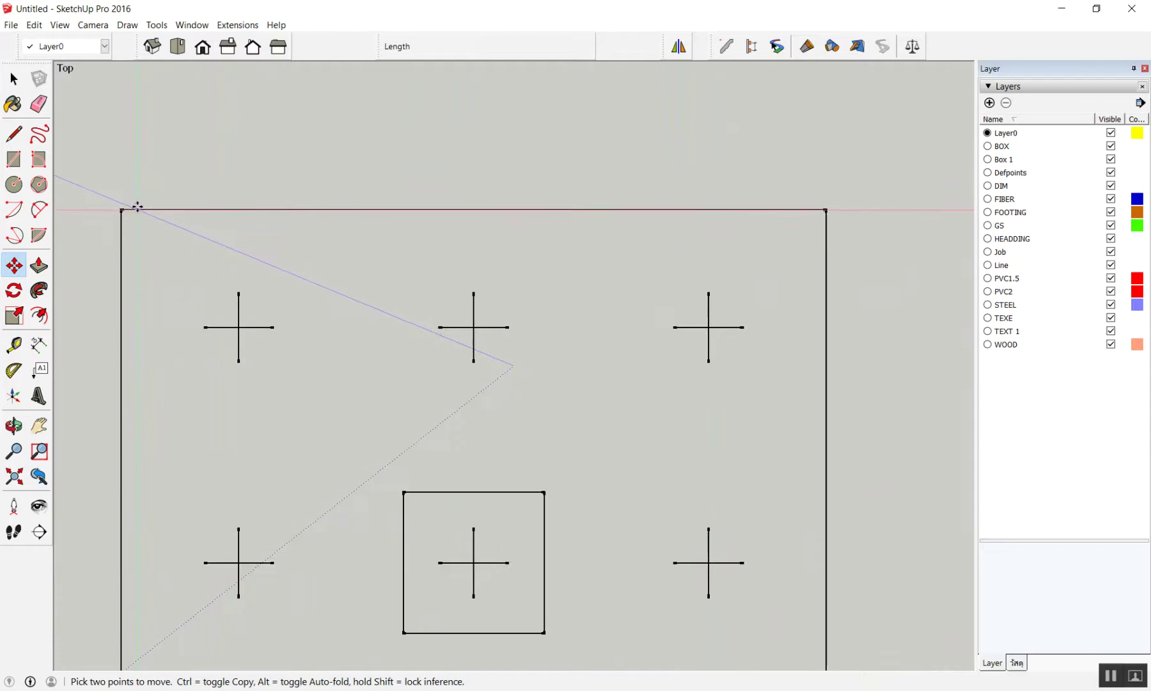
{"action": "scroll", "coordinate": [457, 260], "scroll_direction": "down", "scroll_amount": 3}
{"action": "scroll", "coordinate": [527, 263], "scroll_direction": "down", "scroll_amount": 3}
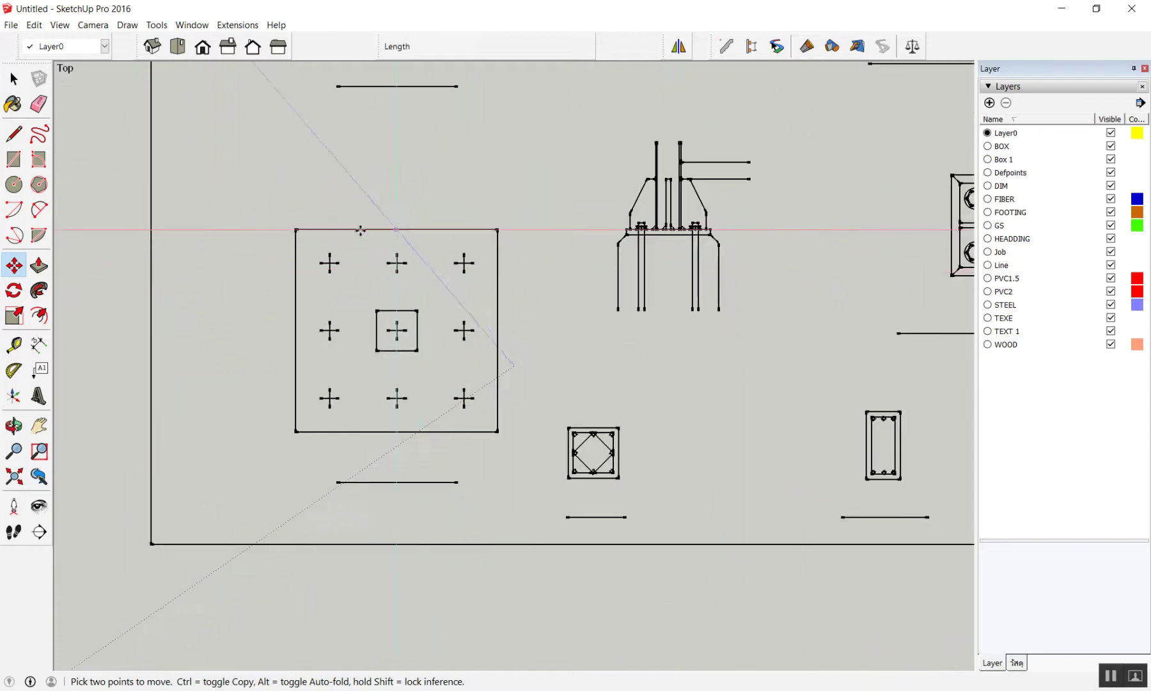
{"action": "scroll", "coordinate": [361, 231], "scroll_direction": "up", "scroll_amount": 1}
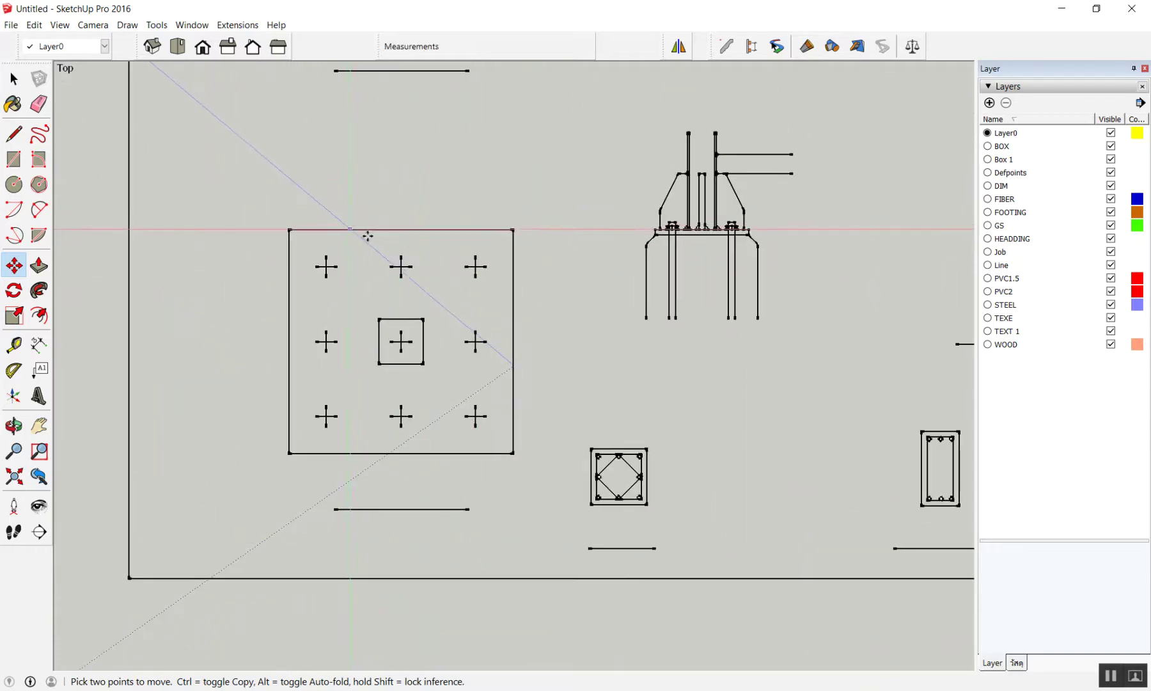
{"action": "scroll", "coordinate": [368, 236], "scroll_direction": "down", "scroll_amount": 3}
Select all the imported drawing geometry with Ctrl+A.
{"action": "key", "text": "space"}
{"action": "left_click_drag", "start_coordinate": [305, 209], "coordinate": [474, 385]}
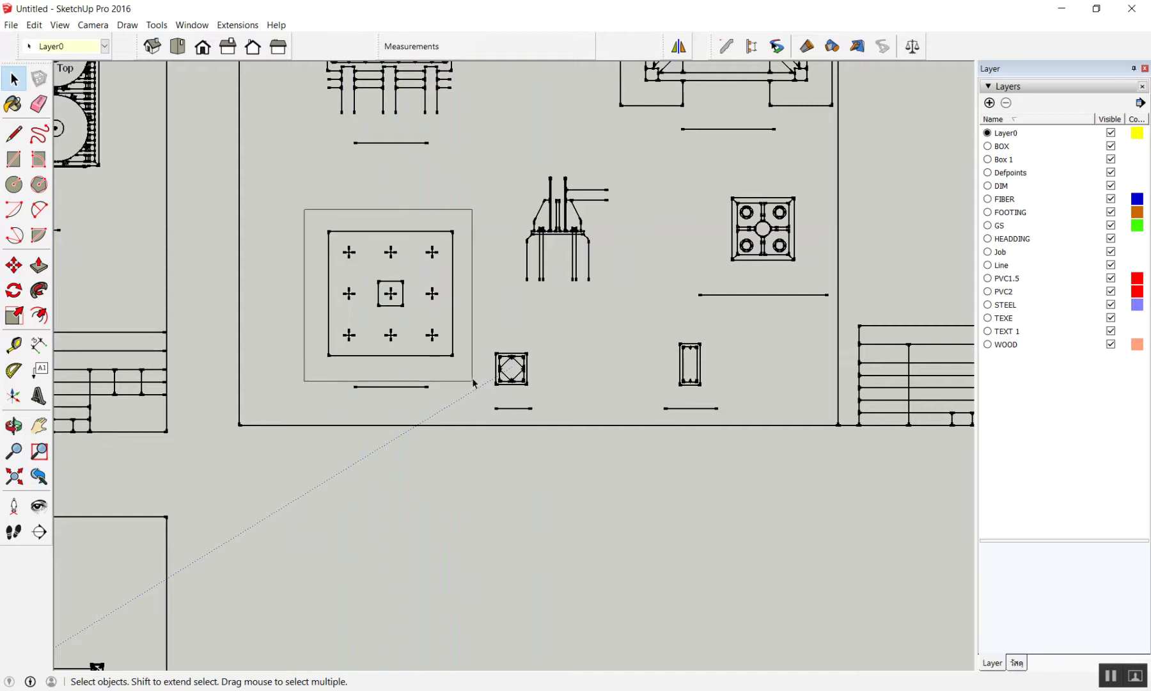
{"action": "scroll", "coordinate": [332, 244], "scroll_direction": "down", "scroll_amount": 2}
{"action": "key", "text": "ctrl+a"}
{"action": "scroll", "coordinate": [384, 253], "scroll_direction": "down", "scroll_amount": 2}
{"action": "scroll", "coordinate": [427, 261], "scroll_direction": "down", "scroll_amount": 2}
{"action": "scroll", "coordinate": [384, 236], "scroll_direction": "up", "scroll_amount": 2}
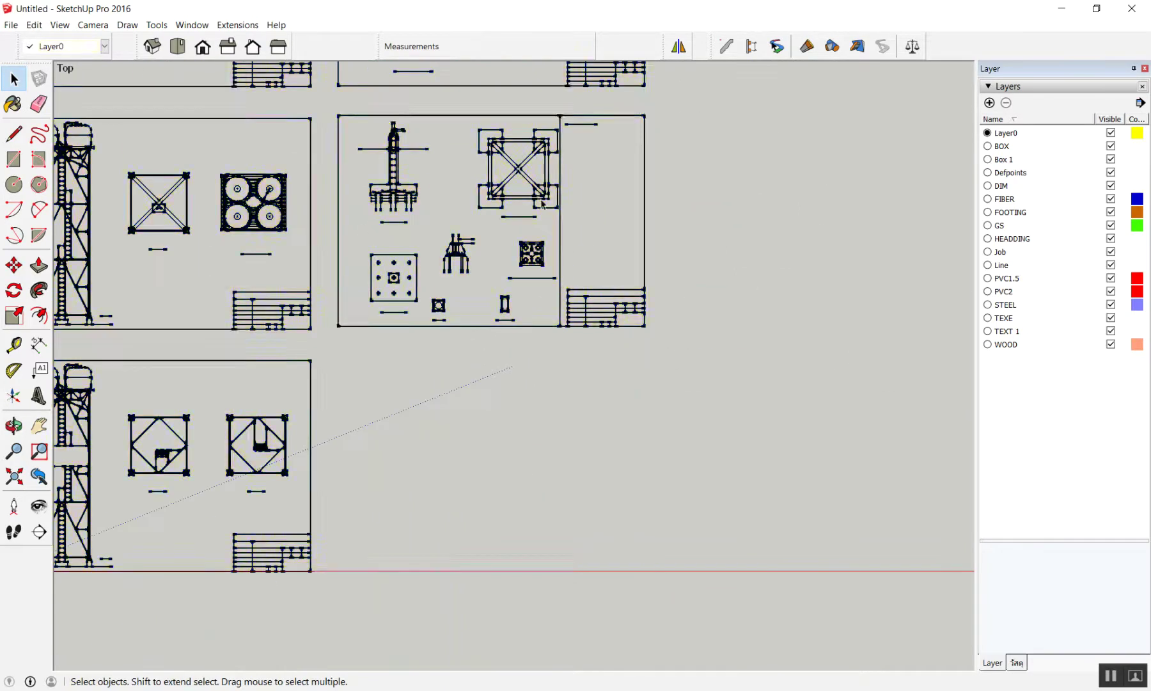
{"action": "right_click", "coordinate": [507, 147]}
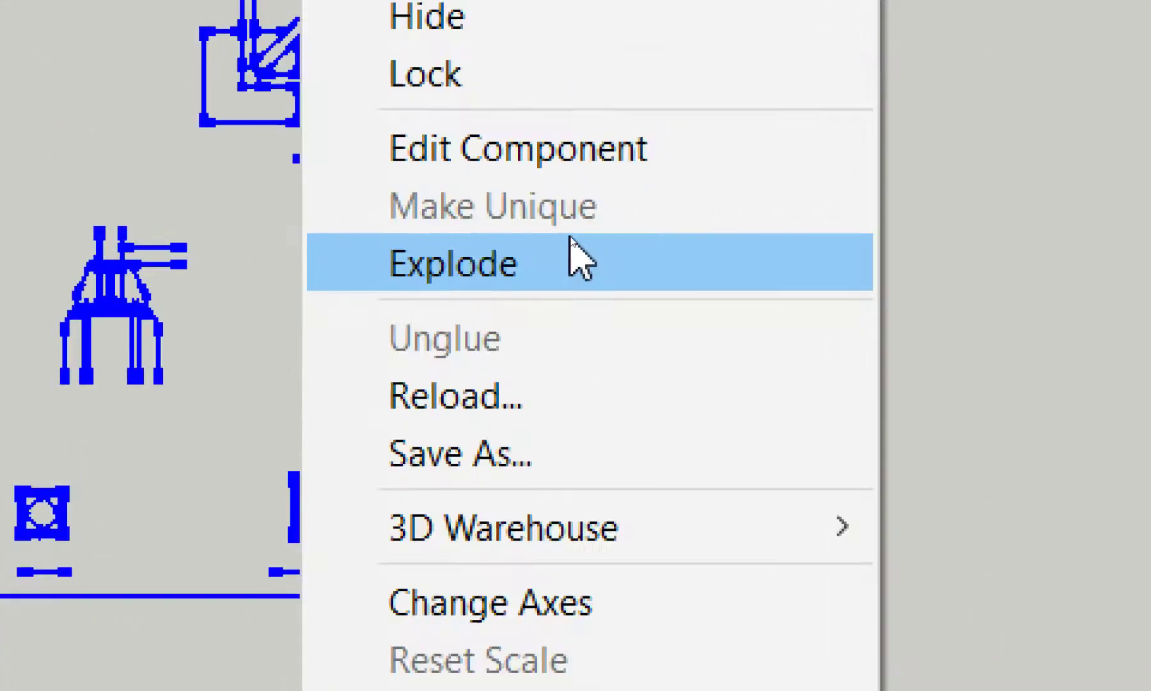
Explode the prapa drawing component into loose edges on its CAD layers, then deselect.
{"action": "left_click", "coordinate": [578, 255]}
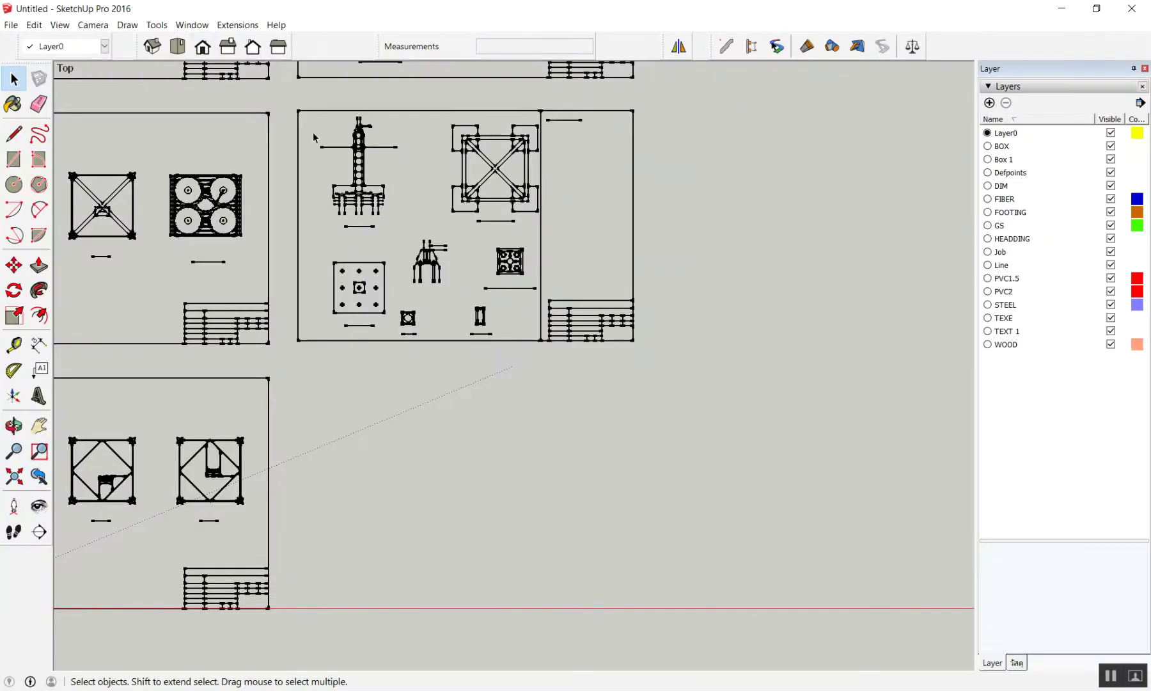
{"action": "scroll", "coordinate": [514, 129], "scroll_direction": "up", "scroll_amount": 5}
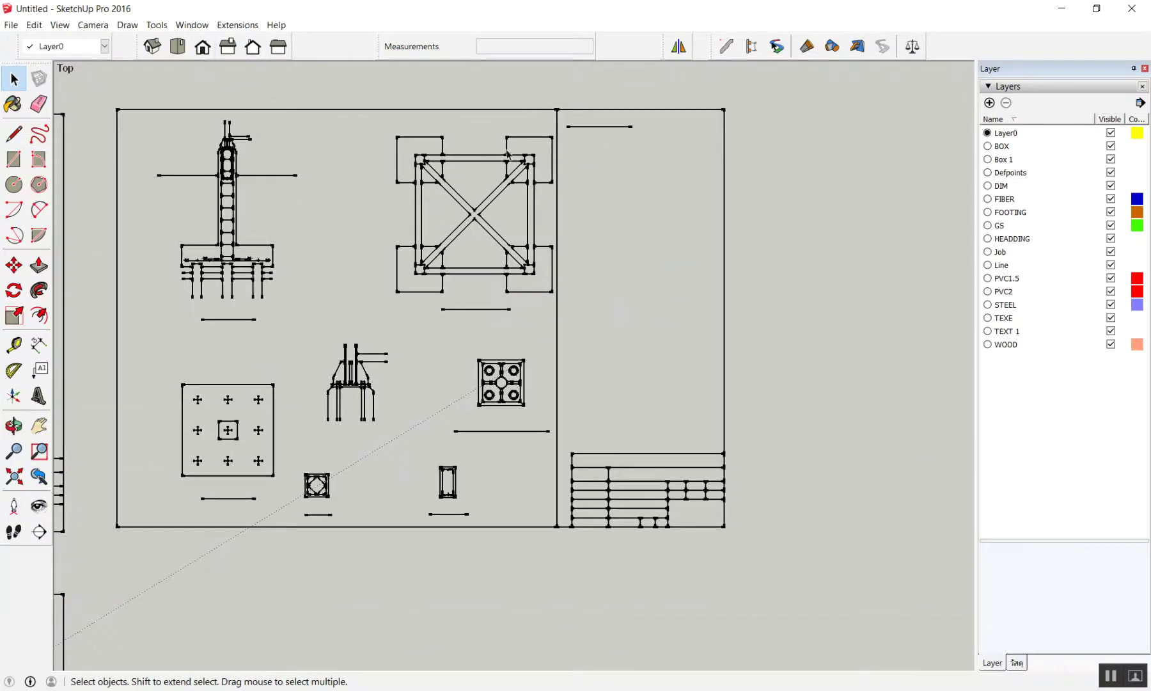
{"action": "scroll", "coordinate": [514, 130], "scroll_direction": "up", "scroll_amount": 3}
{"action": "left_click_drag", "start_coordinate": [495, 104], "coordinate": [650, 279]}
{"action": "scroll", "coordinate": [673, 253], "scroll_direction": "down", "scroll_amount": 2}
{"action": "scroll", "coordinate": [727, 222], "scroll_direction": "down", "scroll_amount": 1}
{"action": "left_click", "coordinate": [727, 222]}
{"action": "scroll", "coordinate": [727, 222], "scroll_direction": "down", "scroll_amount": 2}
{"action": "scroll", "coordinate": [396, 140], "scroll_direction": "up", "scroll_amount": 6}
{"action": "scroll", "coordinate": [377, 124], "scroll_direction": "up", "scroll_amount": 1}
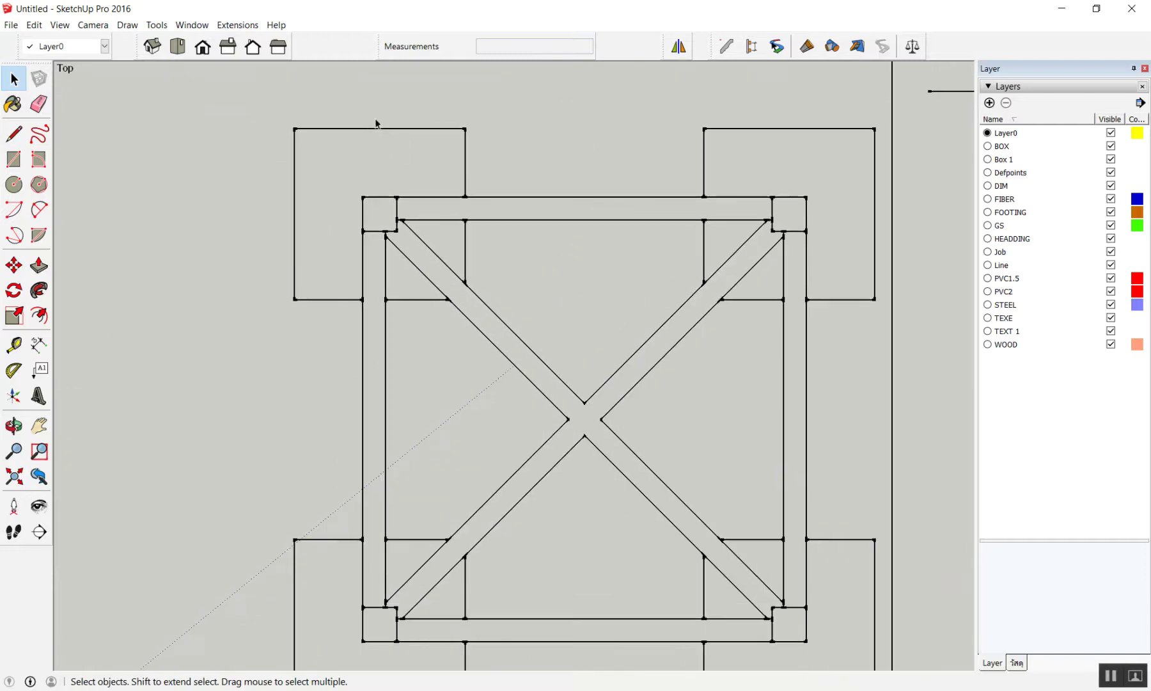
{"action": "key", "text": "d"}
{"action": "left_click", "coordinate": [295, 128]}
{"action": "left_click", "coordinate": [465, 128]}
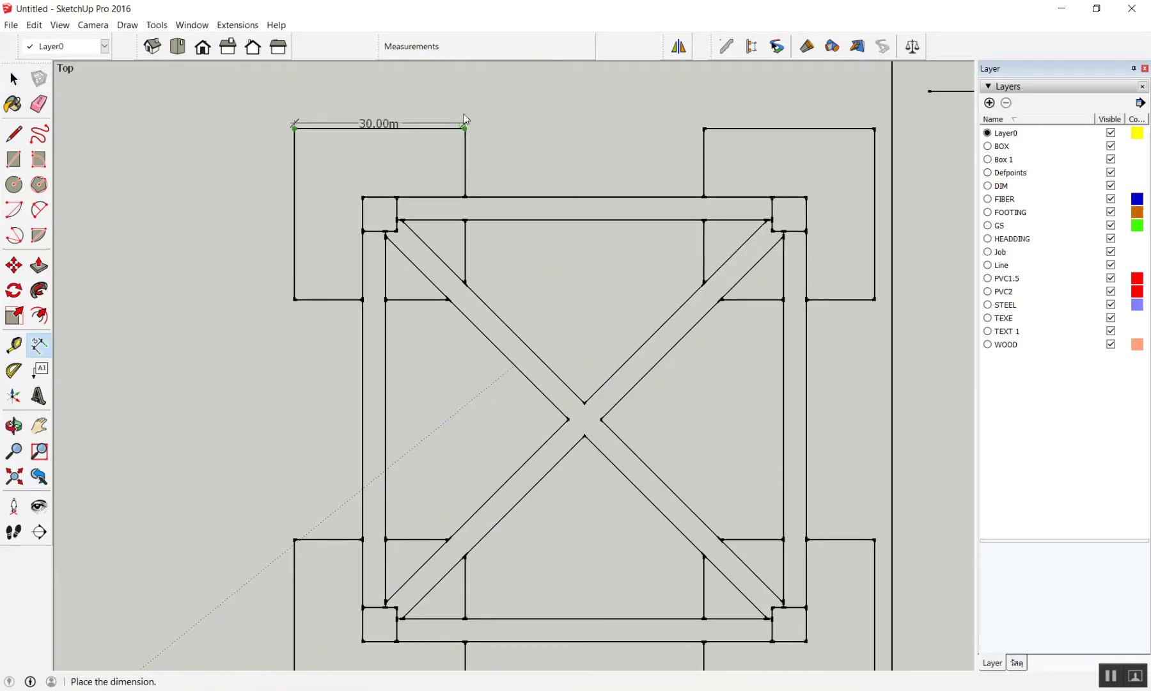
{"action": "left_click", "coordinate": [426, 100]}
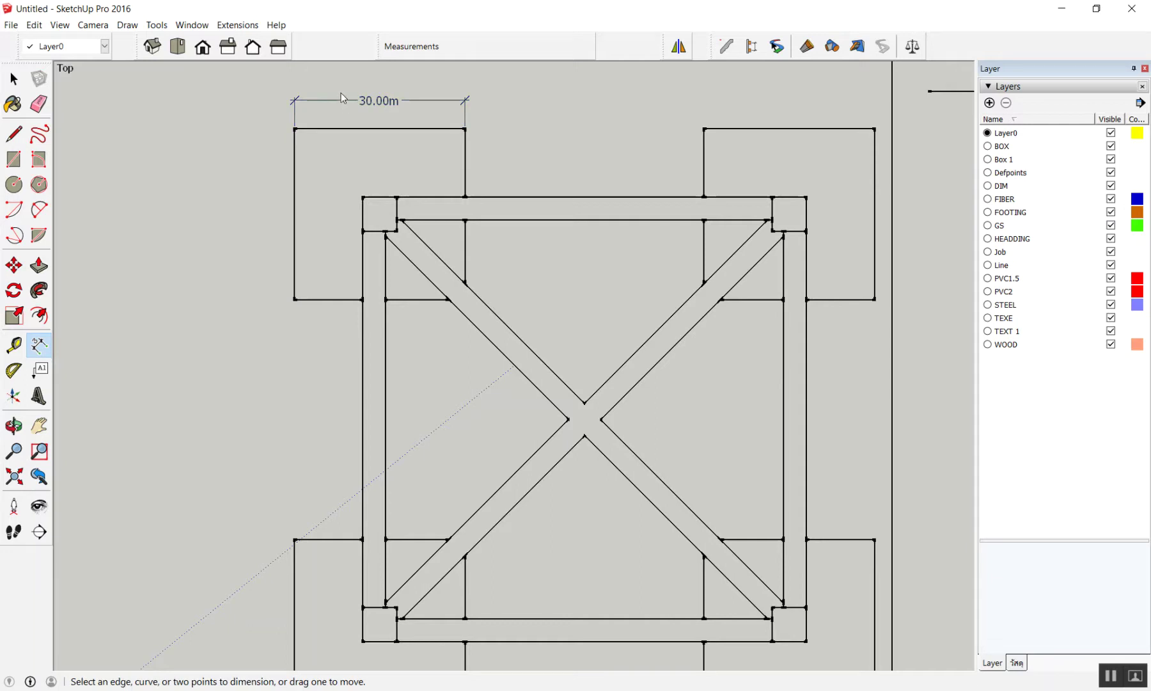
{"action": "scroll", "coordinate": [343, 87], "scroll_direction": "down", "scroll_amount": 2}
{"action": "key", "text": "e"}
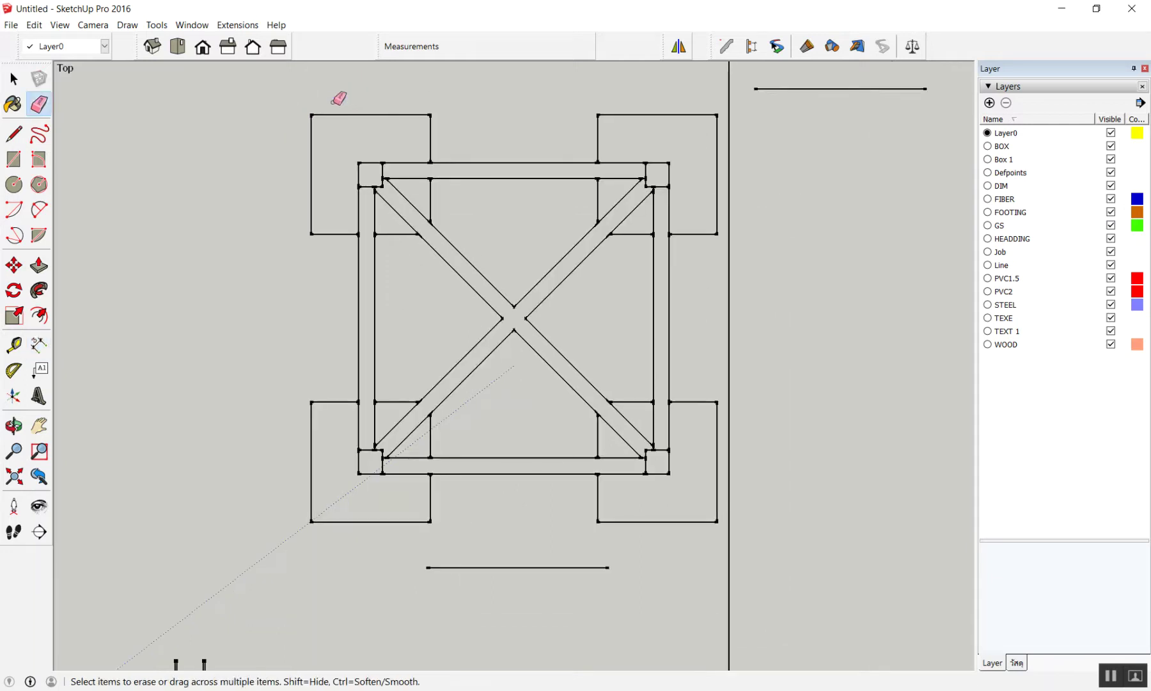
{"action": "scroll", "coordinate": [351, 96], "scroll_direction": "down", "scroll_amount": 2}
{"action": "key", "text": "space"}
{"action": "scroll", "coordinate": [715, 250], "scroll_direction": "down", "scroll_amount": 3}
{"action": "scroll", "coordinate": [728, 260], "scroll_direction": "down", "scroll_amount": 2}
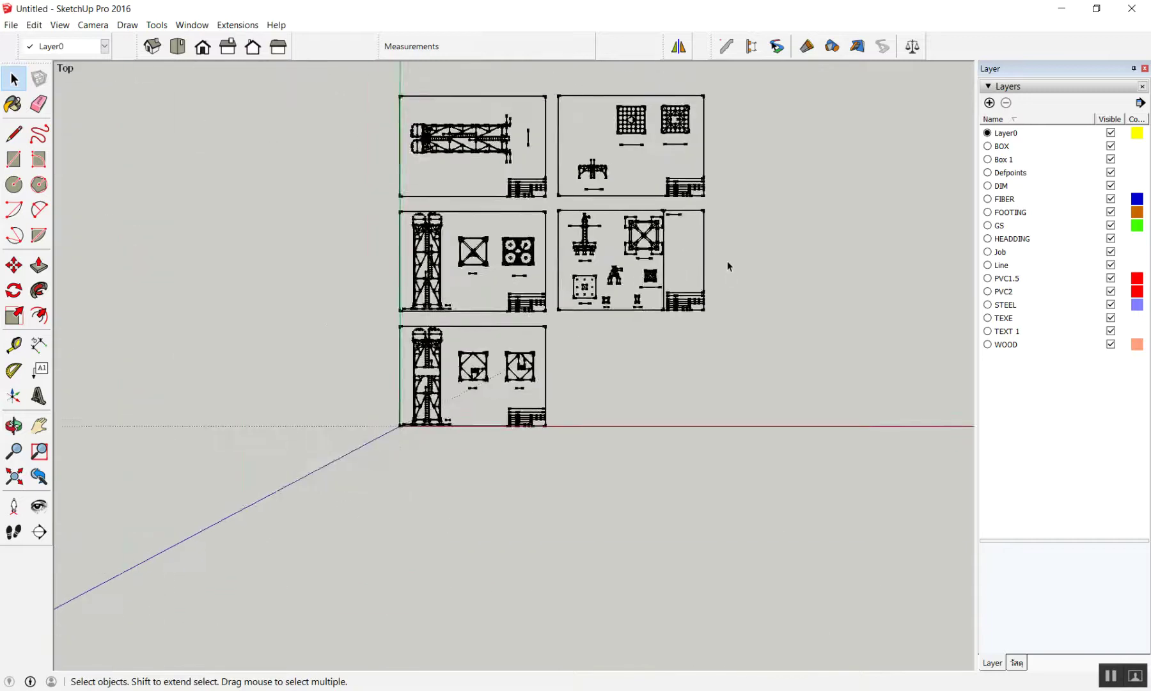
{"action": "scroll", "coordinate": [728, 259], "scroll_direction": "up", "scroll_amount": 2}
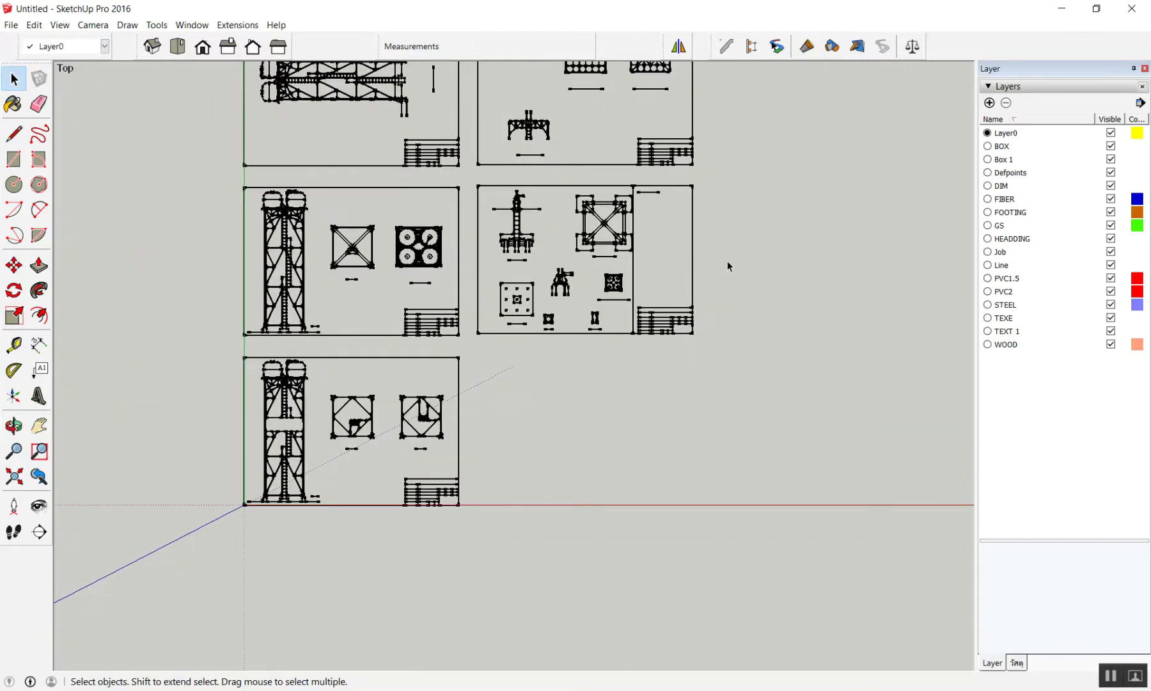
{"action": "scroll", "coordinate": [437, 244], "scroll_direction": "up", "scroll_amount": 3}
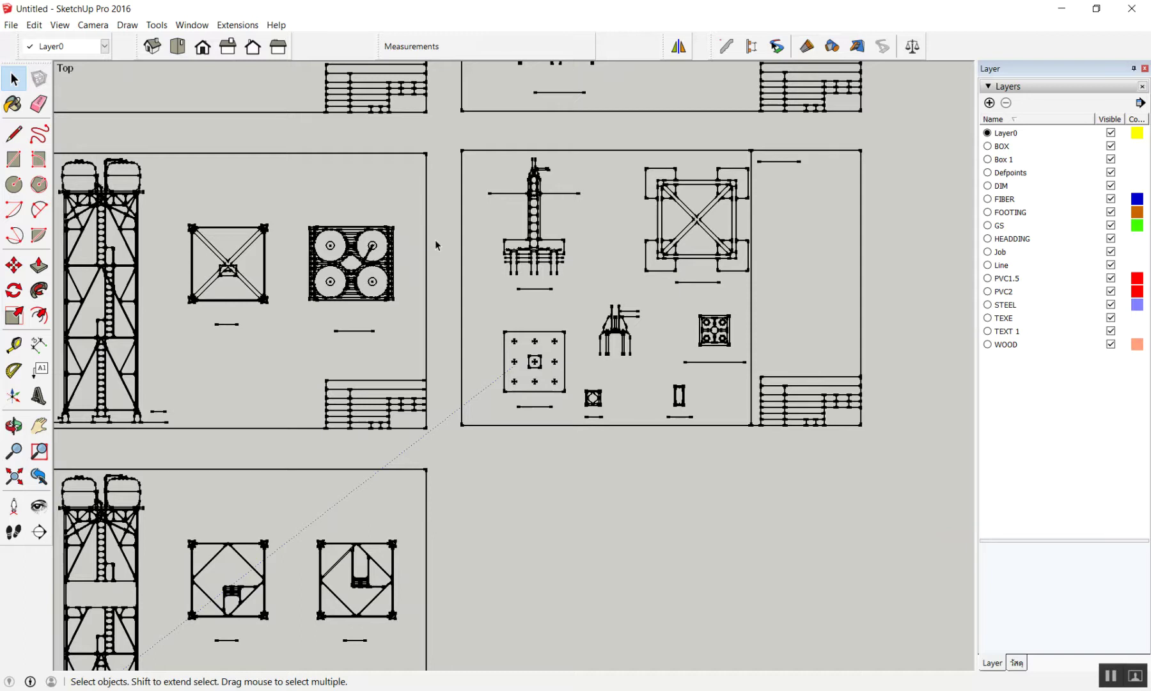
{"action": "scroll", "coordinate": [785, 192], "scroll_direction": "up", "scroll_amount": 1}
{"action": "scroll", "coordinate": [860, 133], "scroll_direction": "up", "scroll_amount": 2}
{"action": "scroll", "coordinate": [859, 133], "scroll_direction": "up", "scroll_amount": 1}
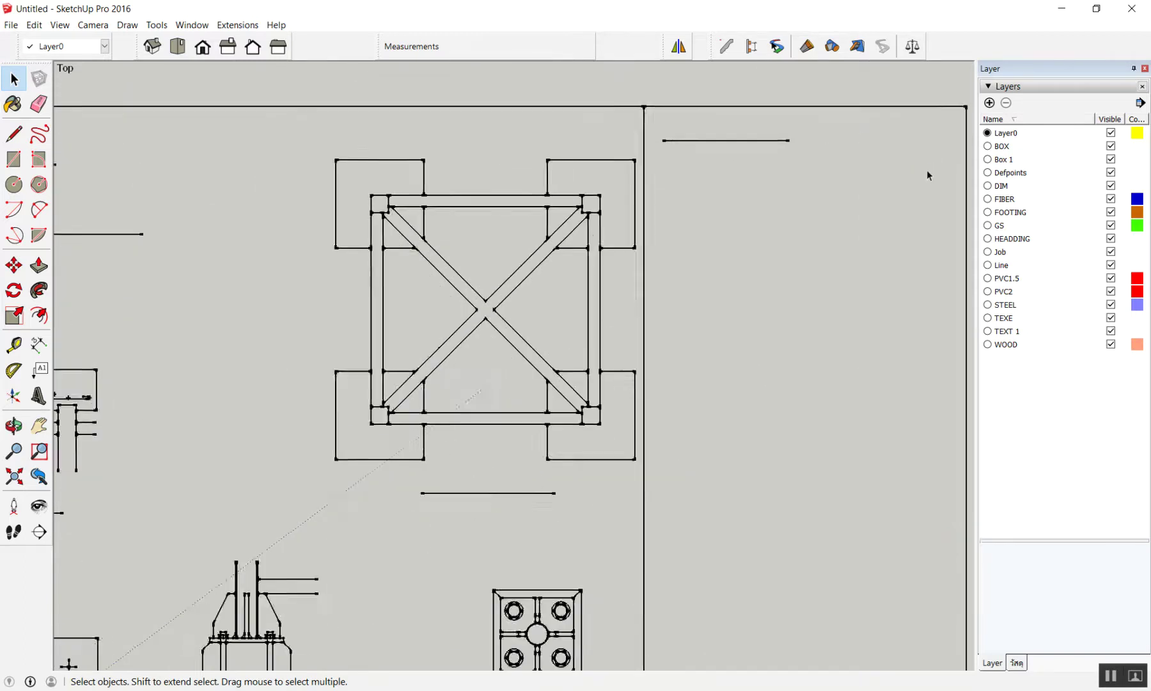
{"action": "scroll", "coordinate": [941, 172], "scroll_direction": "up", "scroll_amount": 2}
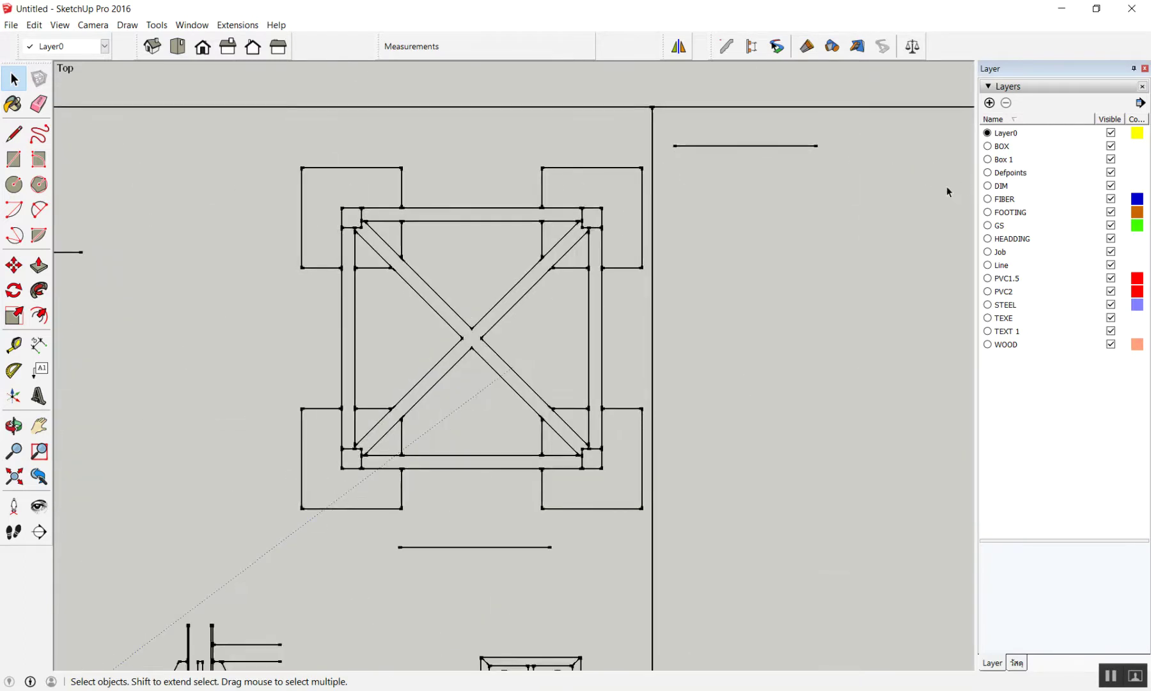
{"action": "scroll", "coordinate": [684, 195], "scroll_direction": "down", "scroll_amount": 2}
{"action": "scroll", "coordinate": [959, 227], "scroll_direction": "up", "scroll_amount": 1}
{"action": "scroll", "coordinate": [941, 225], "scroll_direction": "up", "scroll_amount": 2}
Inspect the exploded tower sheet by selecting its top border edge, then deselect.
{"action": "scroll", "coordinate": [925, 223], "scroll_direction": "down", "scroll_amount": 1}
{"action": "scroll", "coordinate": [896, 228], "scroll_direction": "up", "scroll_amount": 2}
{"action": "scroll", "coordinate": [808, 258], "scroll_direction": "down", "scroll_amount": 2}
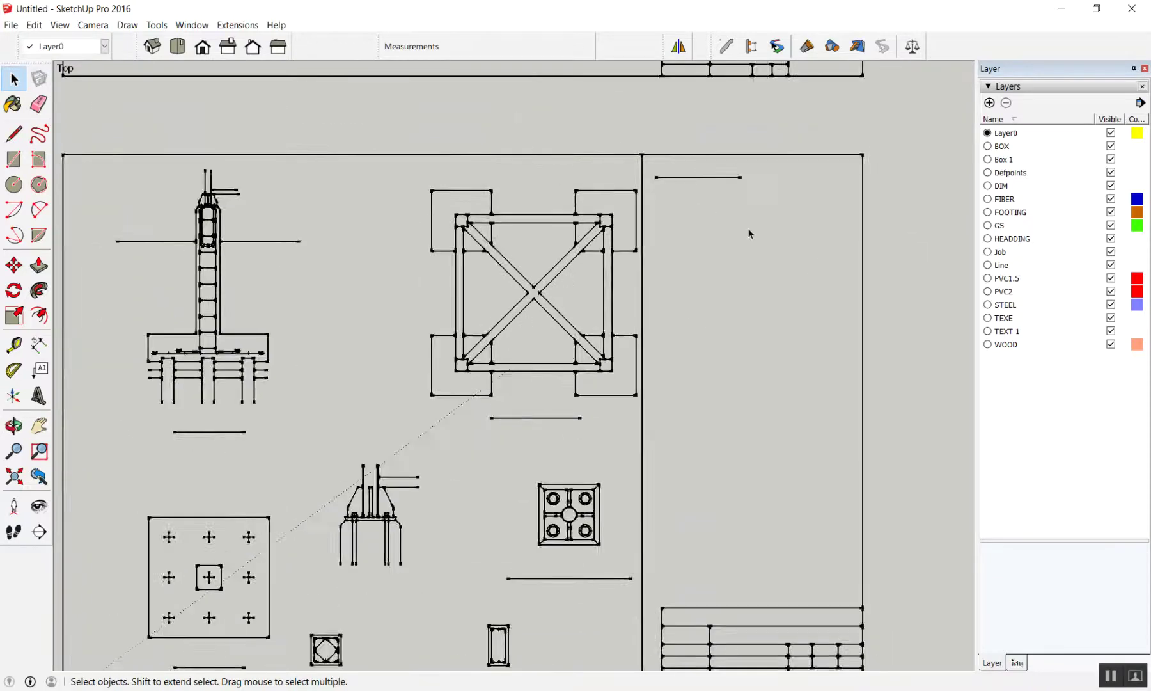
{"action": "scroll", "coordinate": [747, 228], "scroll_direction": "down", "scroll_amount": 2}
{"action": "right_click", "coordinate": [382, 200]}
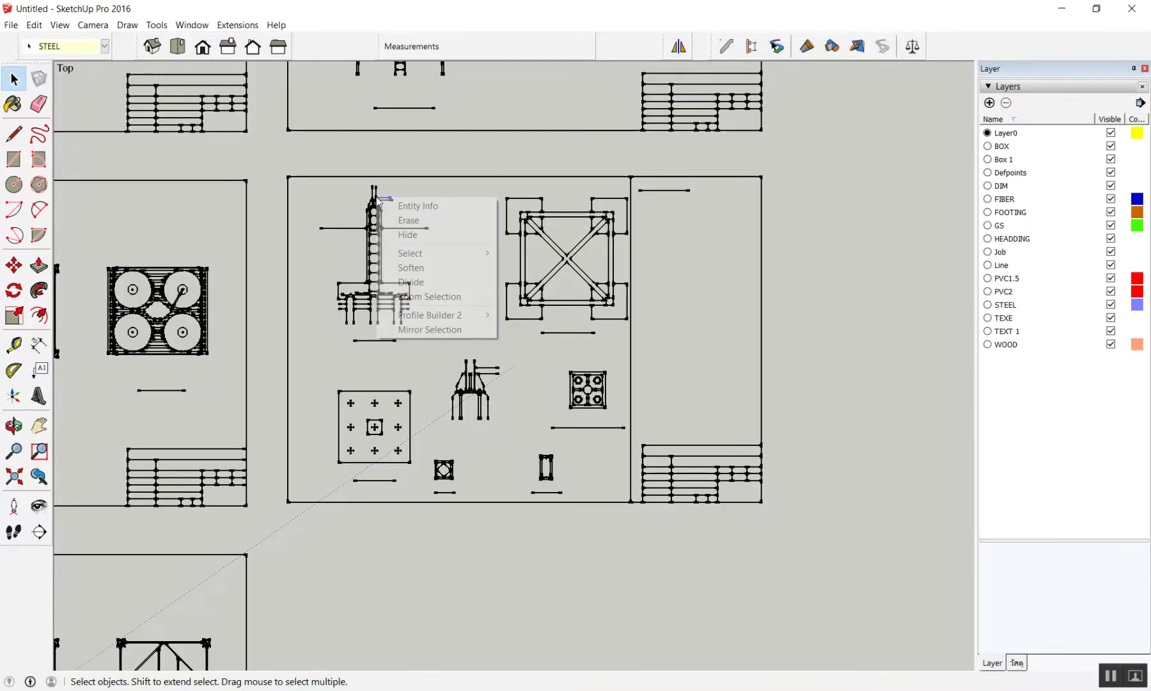
{"action": "left_click", "coordinate": [392, 185]}
{"action": "left_click", "coordinate": [392, 176]}
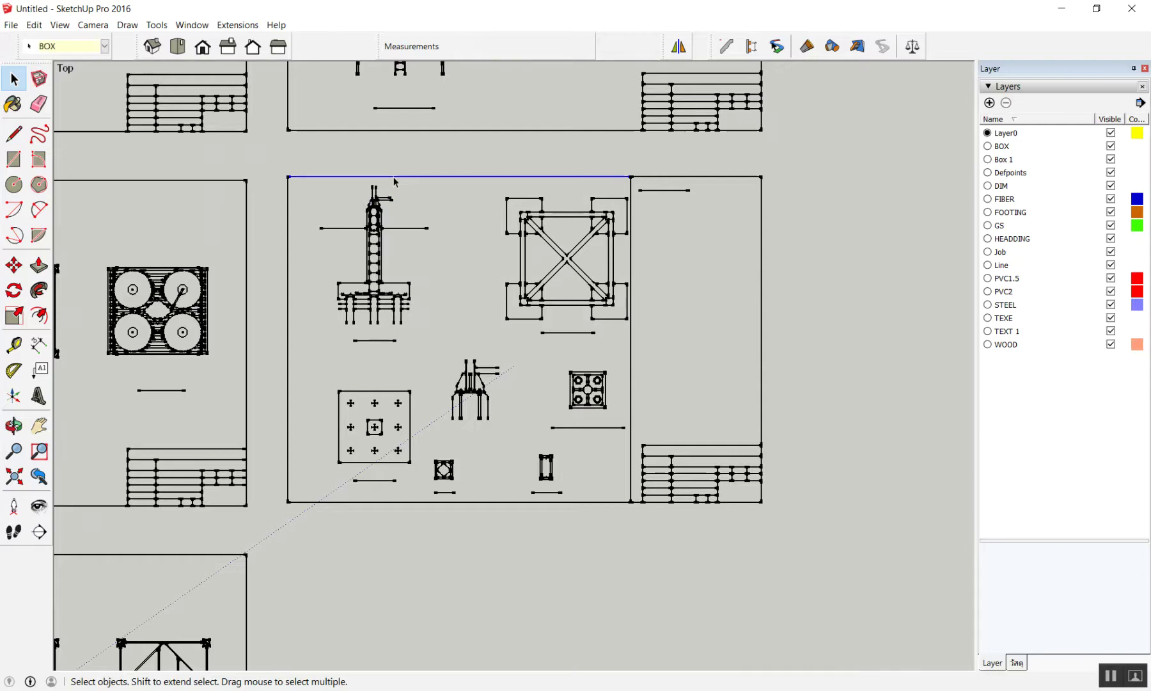
{"action": "scroll", "coordinate": [497, 181], "scroll_direction": "down", "scroll_amount": 1}
{"action": "scroll", "coordinate": [498, 181], "scroll_direction": "down", "scroll_amount": 1}
{"action": "left_click", "coordinate": [820, 221]}
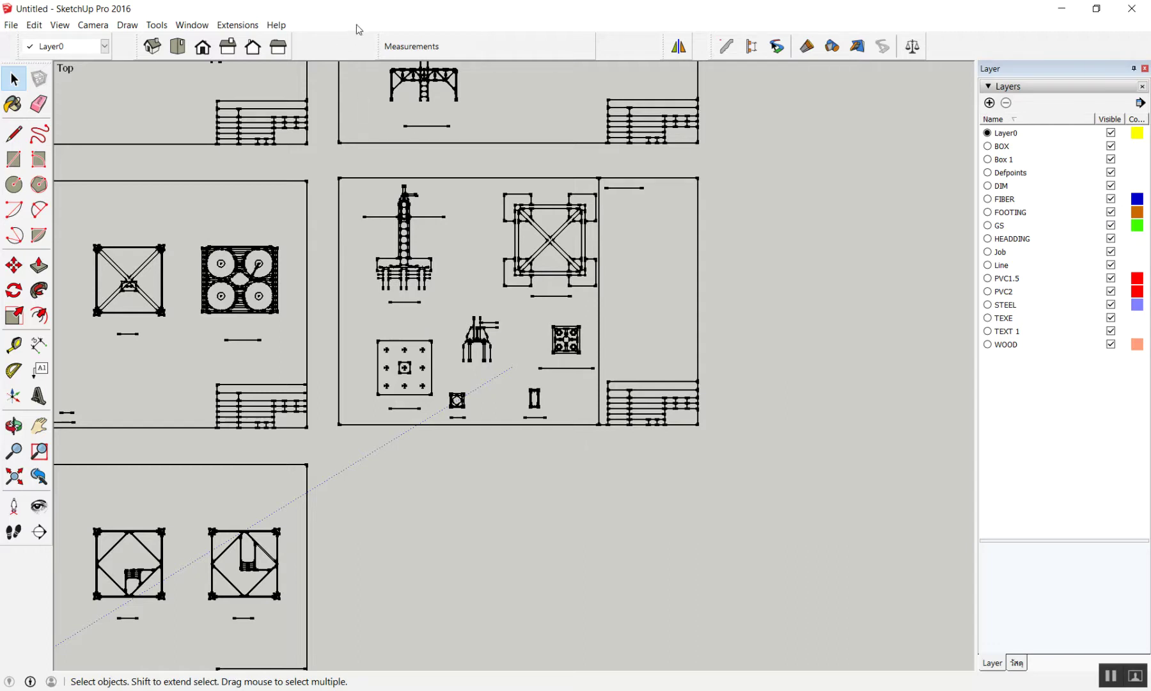
Check the X-braced square, then restore SketchUp and open This PC in File Explorer.
{"action": "scroll", "coordinate": [598, 186], "scroll_direction": "up", "scroll_amount": 3}
{"action": "left_click_drag", "start_coordinate": [247, 170], "coordinate": [575, 484]}
{"action": "left_click", "coordinate": [575, 470]}
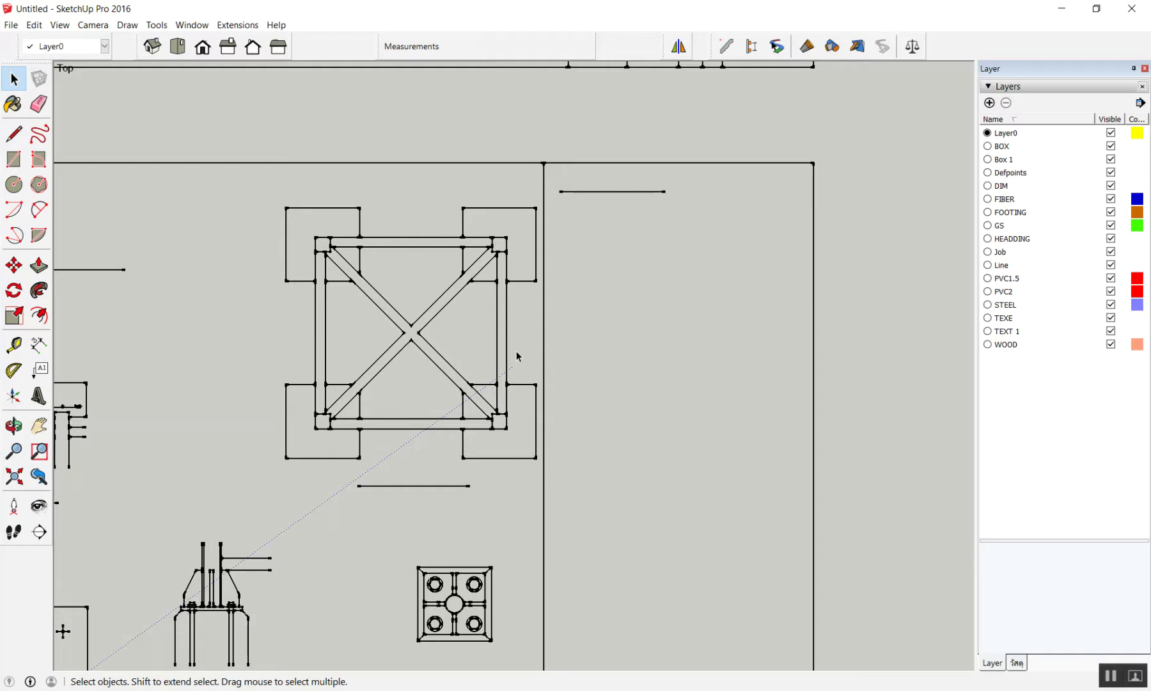
{"action": "left_click_drag", "start_coordinate": [599, 5], "coordinate": [587, 183]}
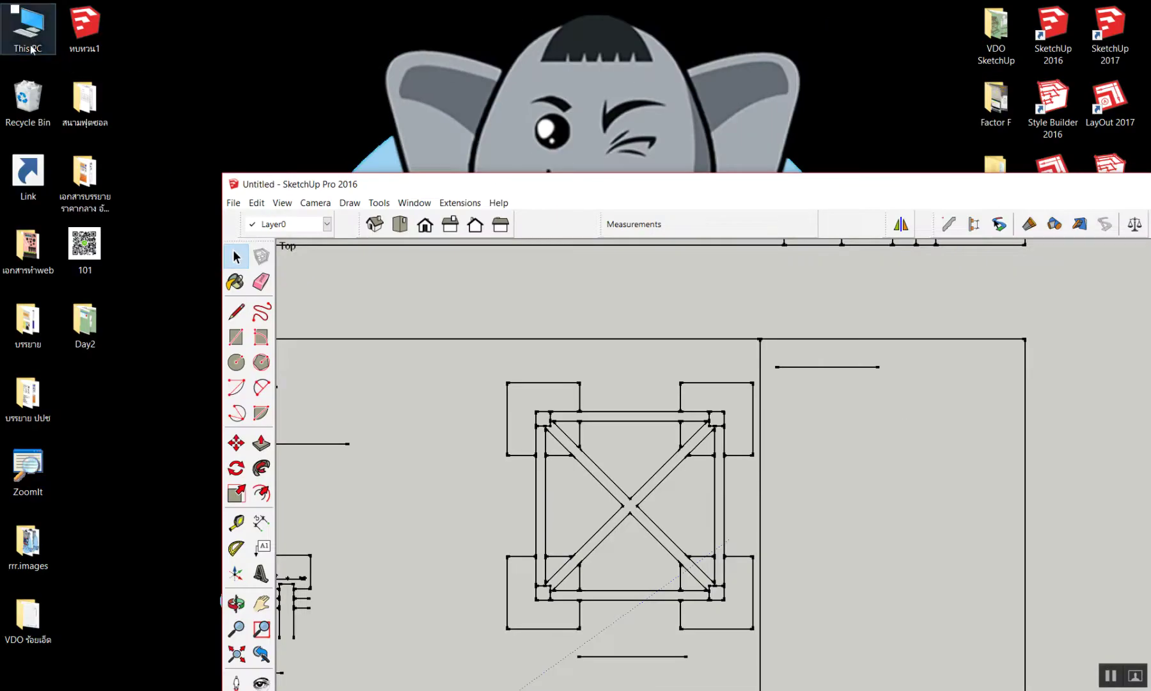
{"action": "double_click", "coordinate": [29, 40]}
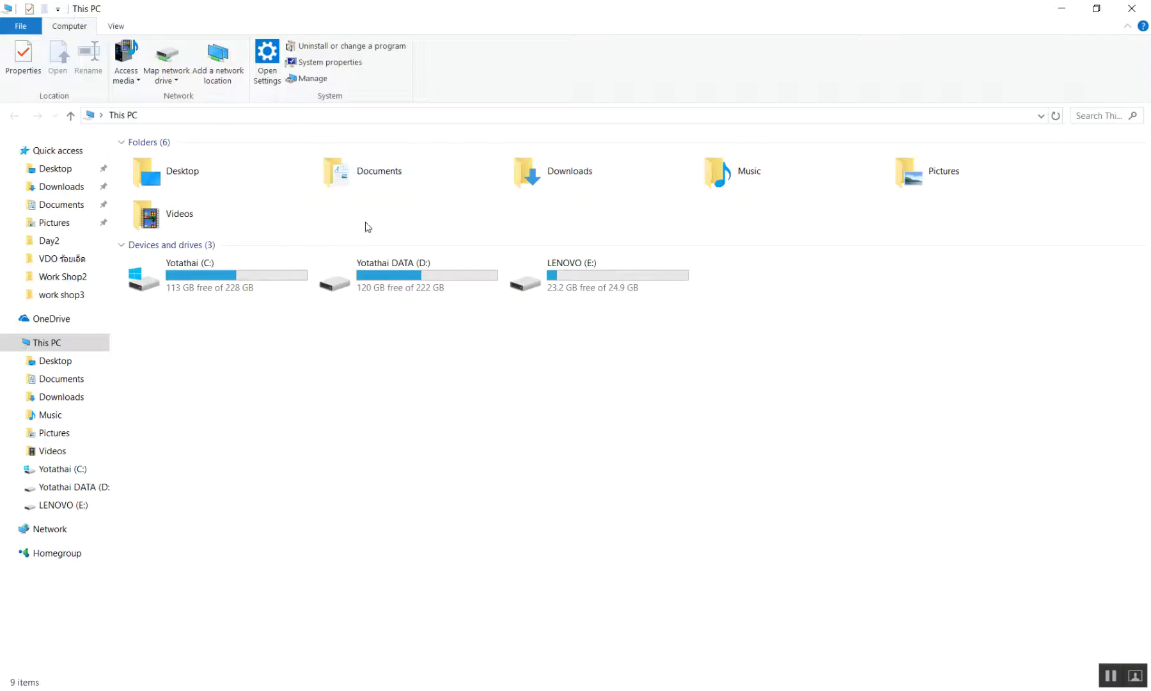
Open prapa.dwg from Desktop > SketchUp > Work Shop2 in DWG TrueView 2018.
{"action": "left_click", "coordinate": [67, 186]}
{"action": "left_click", "coordinate": [71, 170]}
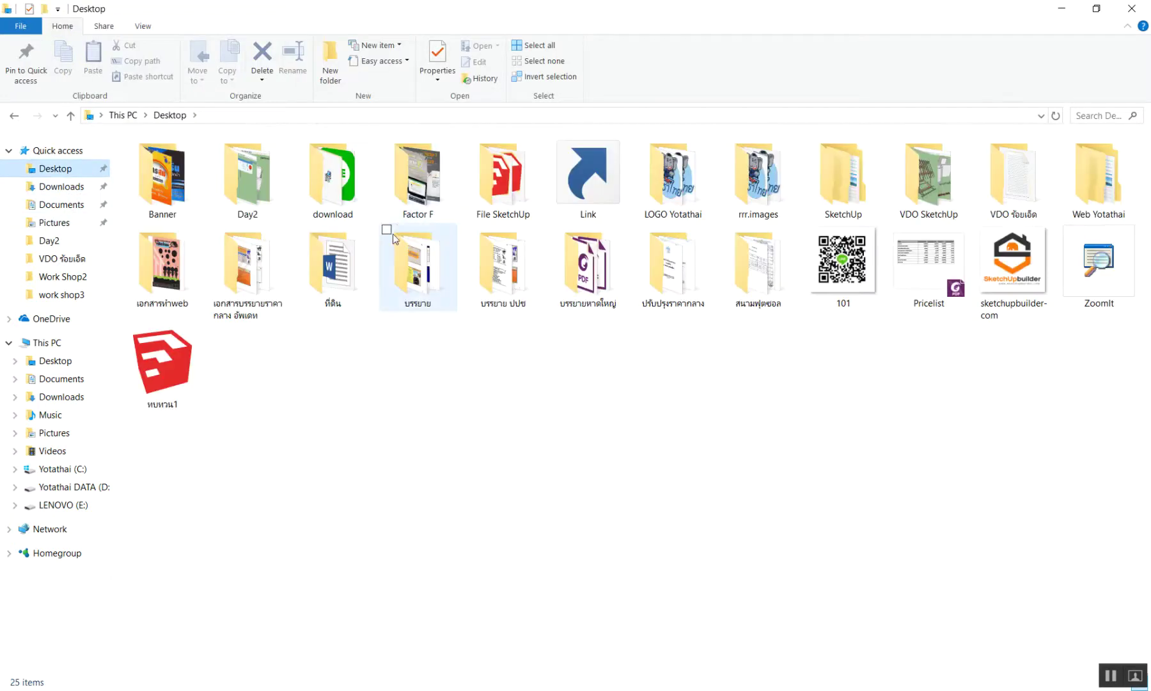
{"action": "double_click", "coordinate": [844, 176]}
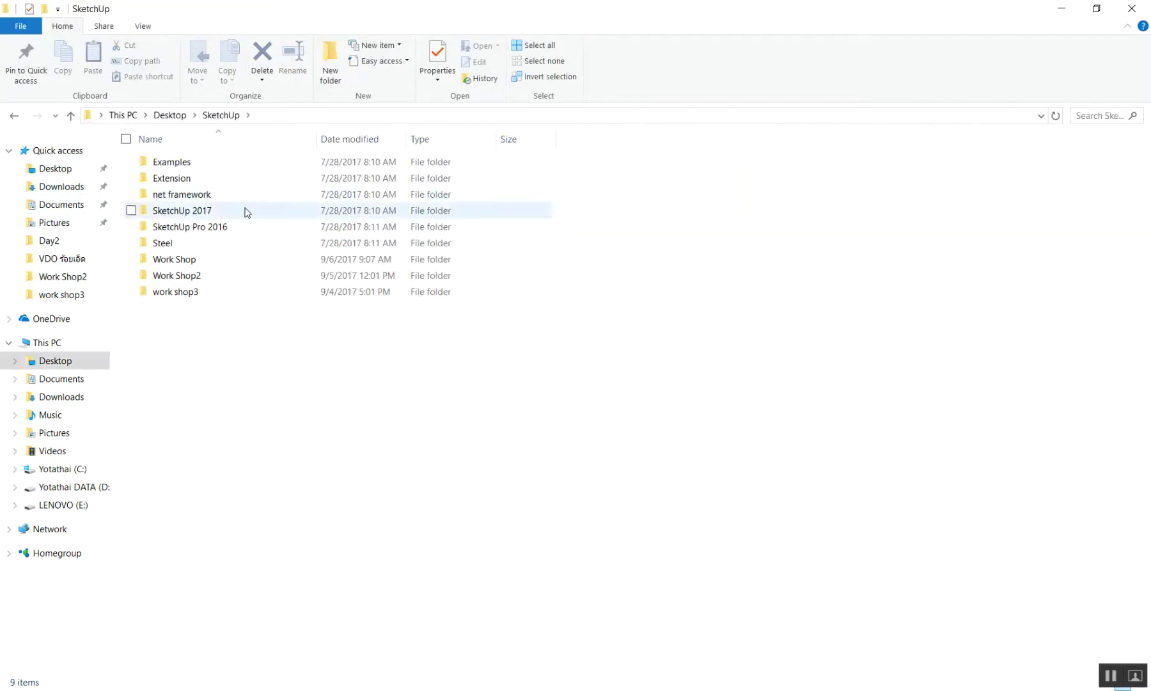
{"action": "double_click", "coordinate": [183, 273]}
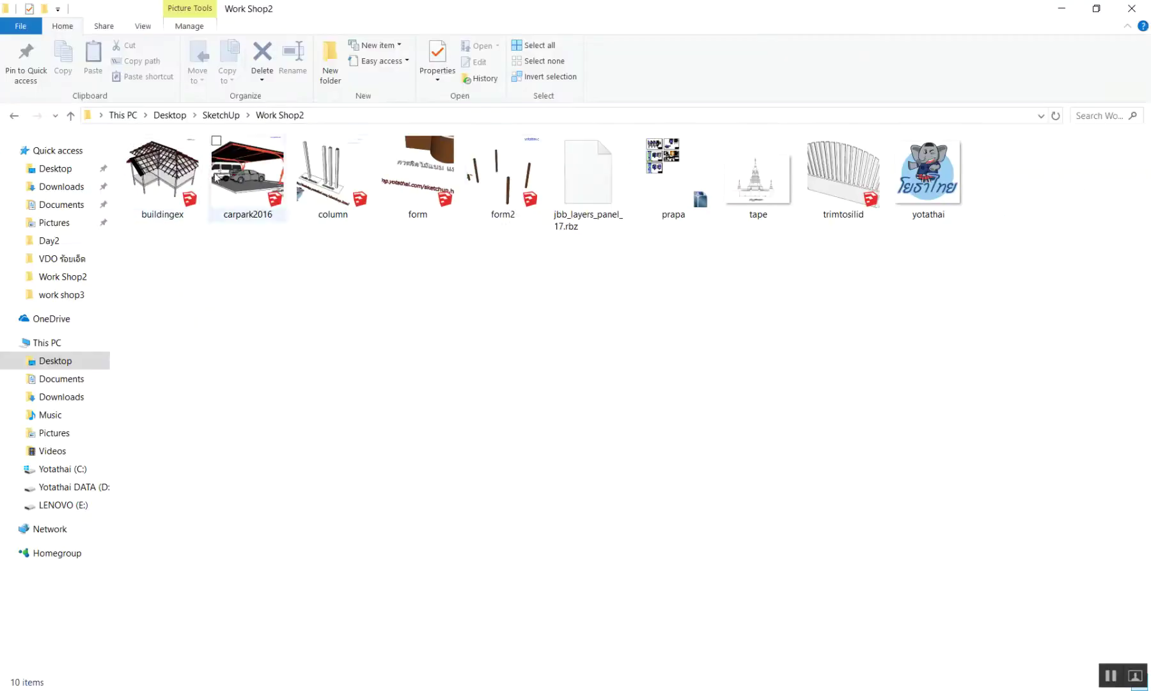
{"action": "double_click", "coordinate": [692, 169]}
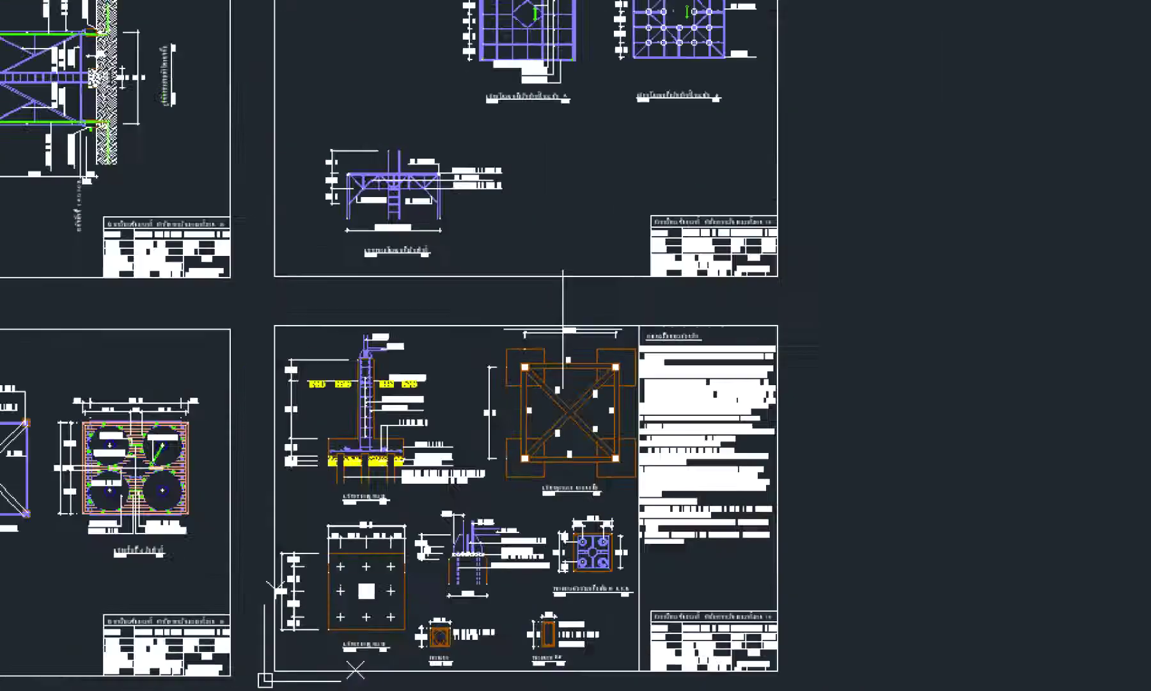
Zoom around prapa.dwg in DWG TrueView to read the 3.60 m grade-beam dimensions.
{"action": "scroll", "coordinate": [563, 329], "scroll_direction": "up", "scroll_amount": 5}
{"action": "scroll", "coordinate": [570, 333], "scroll_direction": "up", "scroll_amount": 3}
{"action": "scroll", "coordinate": [570, 329], "scroll_direction": "down", "scroll_amount": 3}
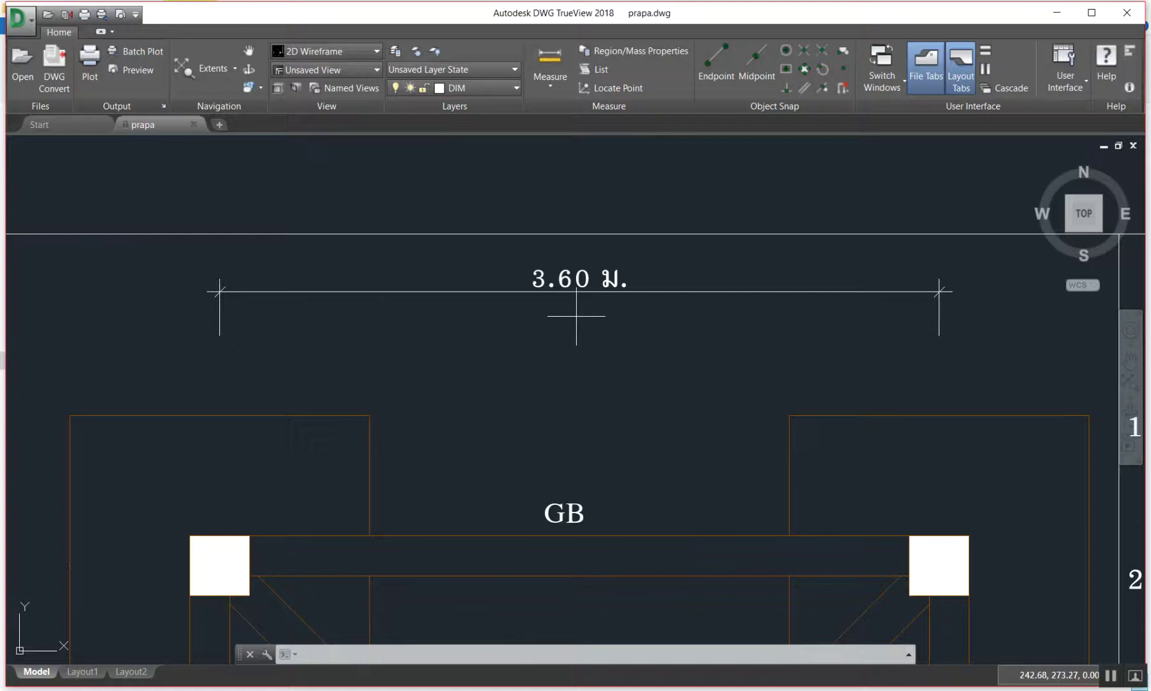
{"action": "scroll", "coordinate": [579, 283], "scroll_direction": "down", "scroll_amount": 2}
{"action": "scroll", "coordinate": [535, 300], "scroll_direction": "up", "scroll_amount": 1}
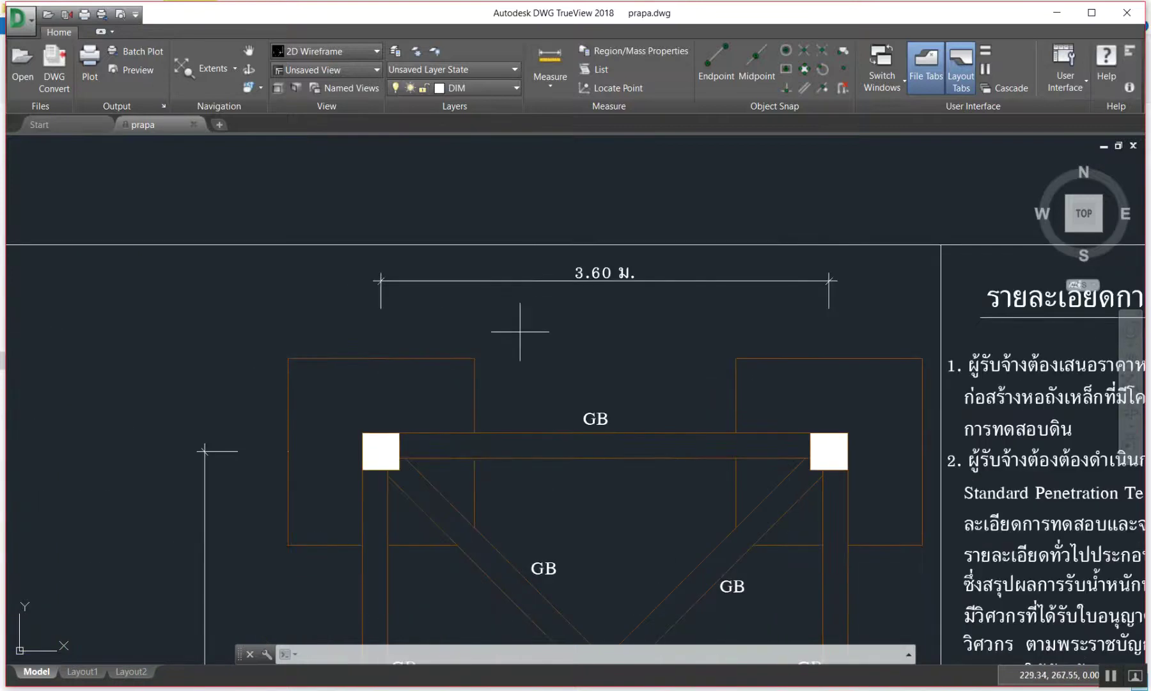
{"action": "scroll", "coordinate": [515, 338], "scroll_direction": "down", "scroll_amount": 3}
{"action": "scroll", "coordinate": [503, 364], "scroll_direction": "down", "scroll_amount": 2}
{"action": "scroll", "coordinate": [446, 310], "scroll_direction": "up", "scroll_amount": 3}
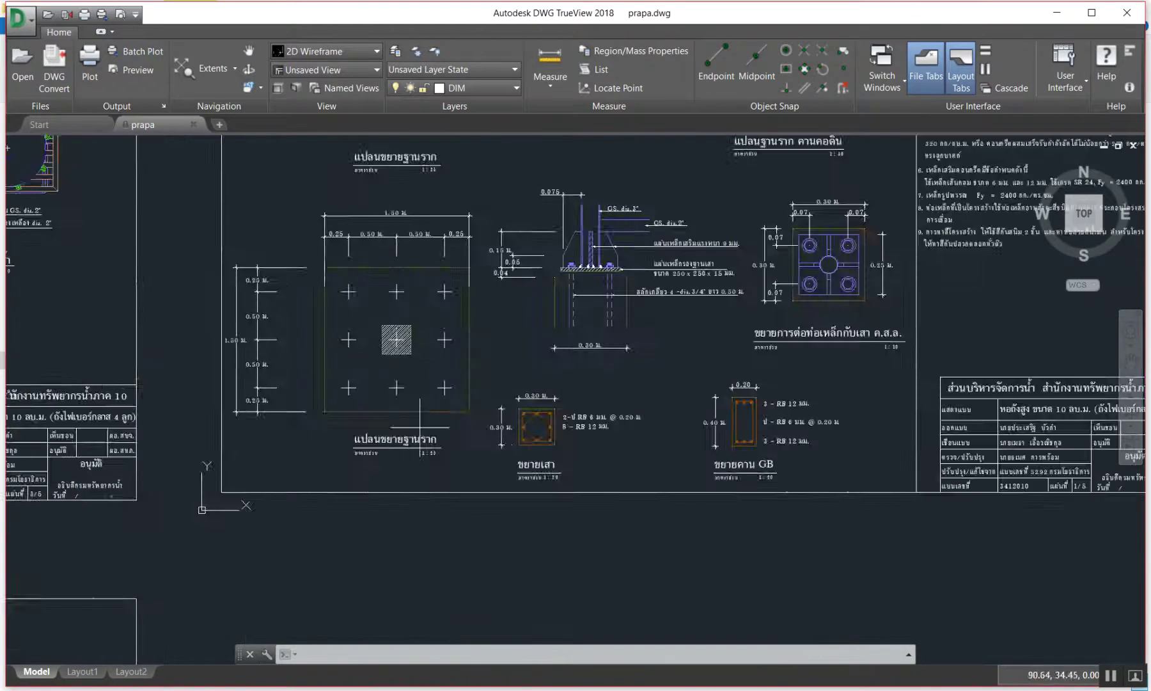
{"action": "scroll", "coordinate": [419, 428], "scroll_direction": "up", "scroll_amount": 2}
{"action": "scroll", "coordinate": [340, 184], "scroll_direction": "up", "scroll_amount": 2}
{"action": "scroll", "coordinate": [347, 185], "scroll_direction": "up", "scroll_amount": 2}
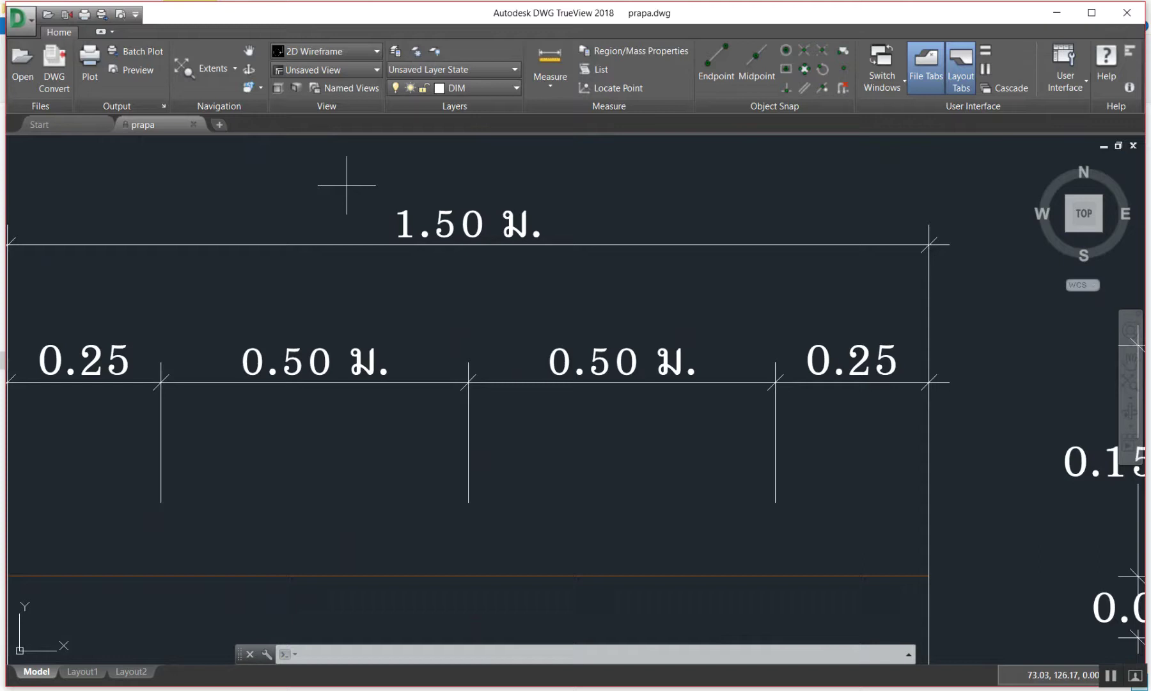
{"action": "scroll", "coordinate": [346, 185], "scroll_direction": "down", "scroll_amount": 3}
{"action": "scroll", "coordinate": [352, 179], "scroll_direction": "down", "scroll_amount": 2}
{"action": "scroll", "coordinate": [365, 169], "scroll_direction": "up", "scroll_amount": 3}
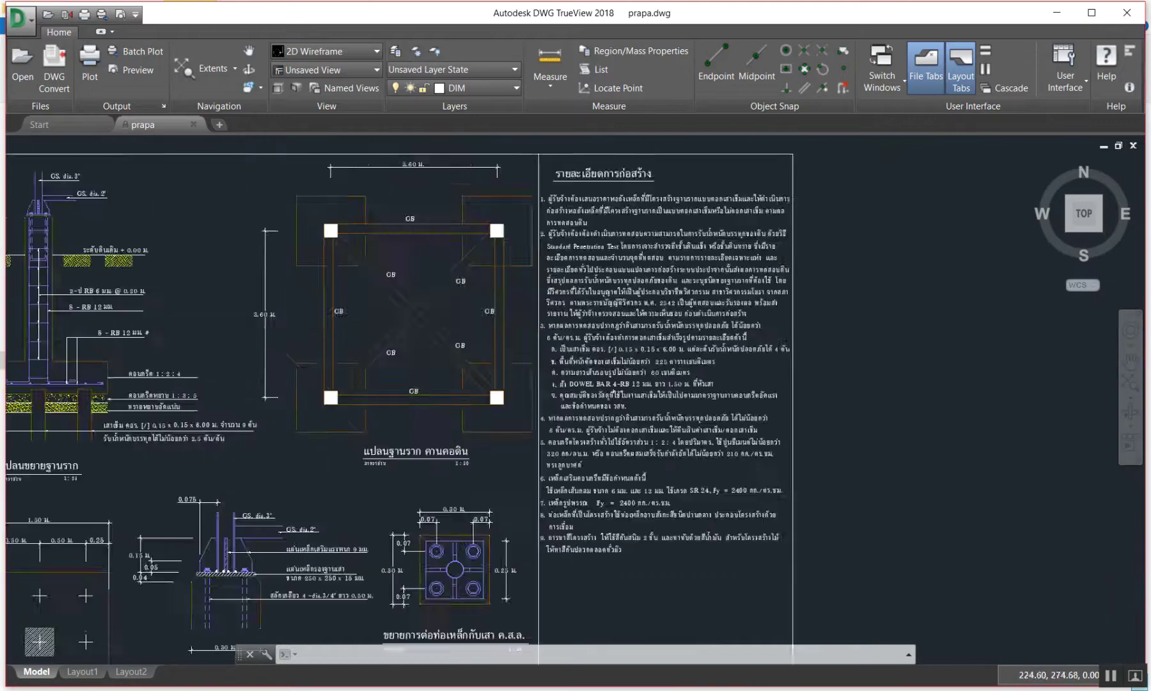
{"action": "scroll", "coordinate": [374, 161], "scroll_direction": "up", "scroll_amount": 2}
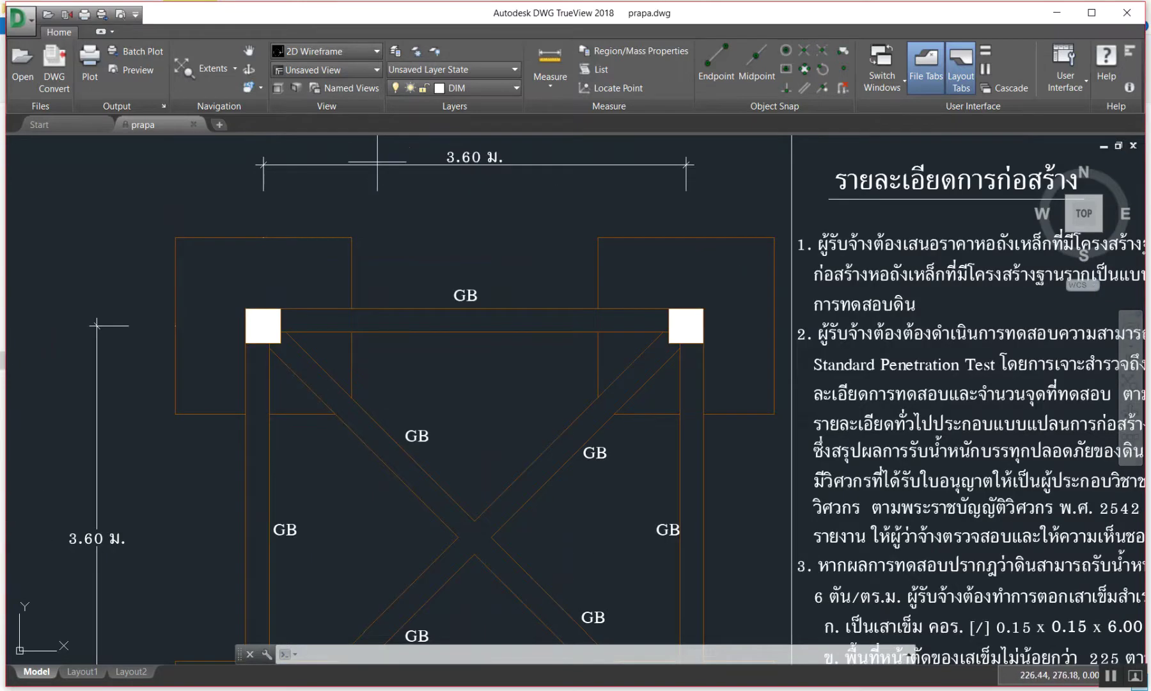
{"action": "scroll", "coordinate": [633, 313], "scroll_direction": "down", "scroll_amount": 3}
{"action": "scroll", "coordinate": [633, 314], "scroll_direction": "down", "scroll_amount": 3}
{"action": "scroll", "coordinate": [610, 243], "scroll_direction": "down", "scroll_amount": 3}
{"action": "scroll", "coordinate": [527, 290], "scroll_direction": "up", "scroll_amount": 5}
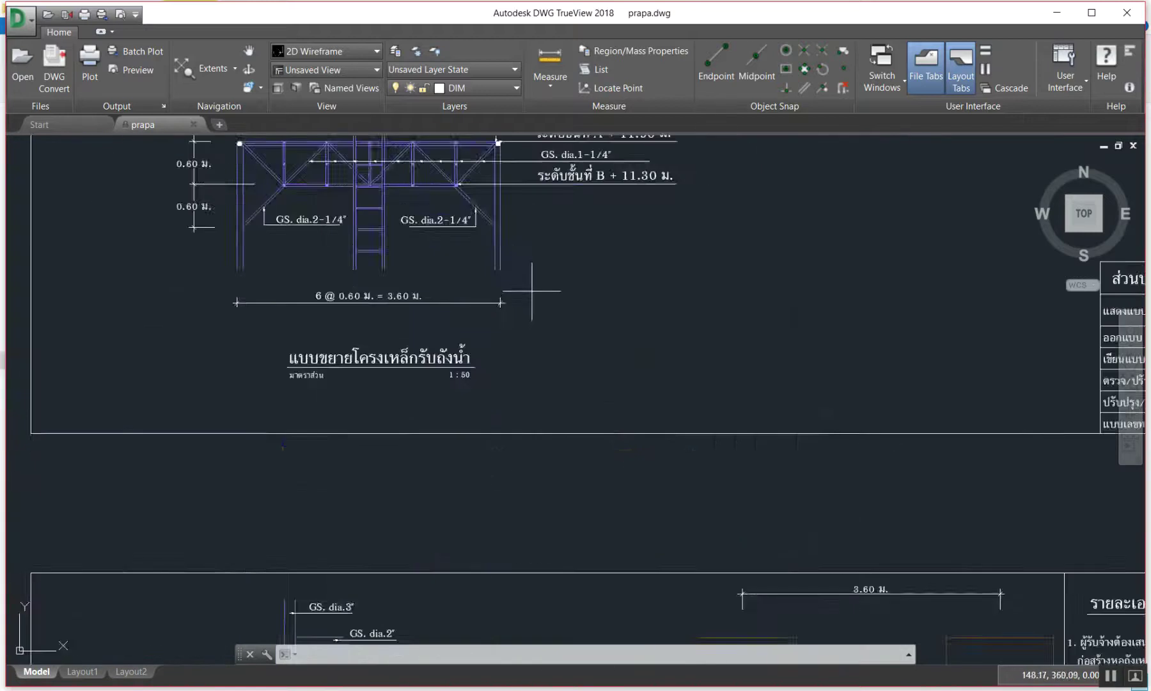
{"action": "scroll", "coordinate": [580, 350], "scroll_direction": "down", "scroll_amount": 4}
{"action": "scroll", "coordinate": [623, 403], "scroll_direction": "up", "scroll_amount": 4}
{"action": "scroll", "coordinate": [605, 358], "scroll_direction": "up", "scroll_amount": 3}
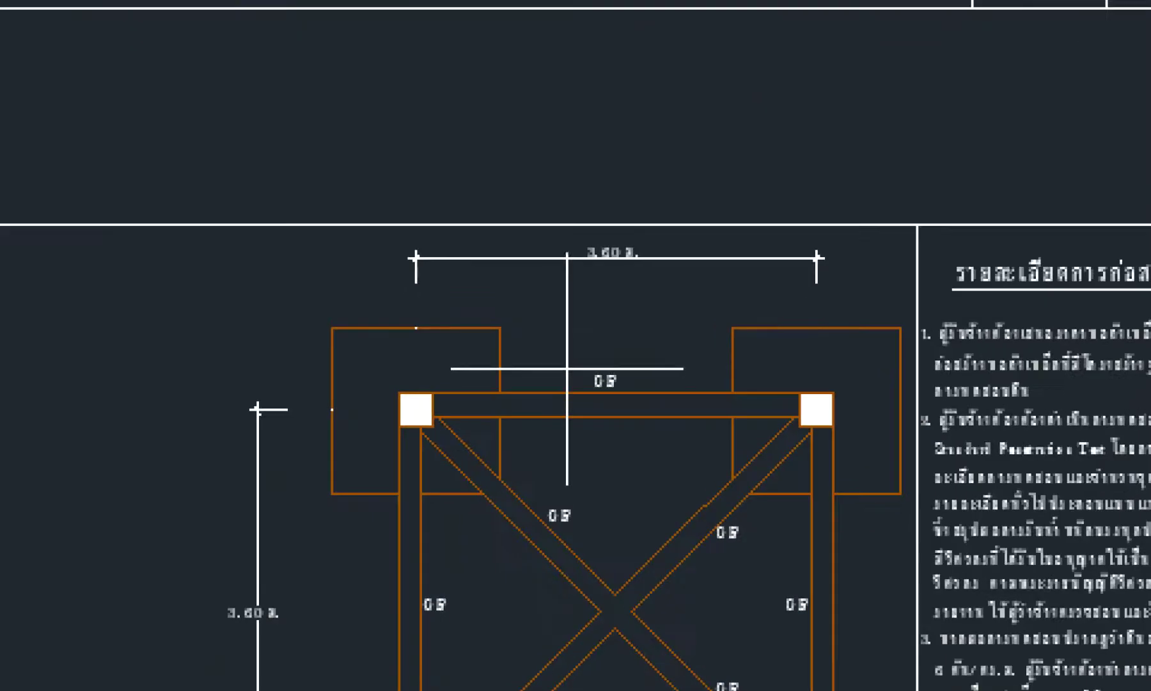
{"action": "scroll", "coordinate": [559, 376], "scroll_direction": "down", "scroll_amount": 4}
{"action": "scroll", "coordinate": [576, 350], "scroll_direction": "up", "scroll_amount": 6}
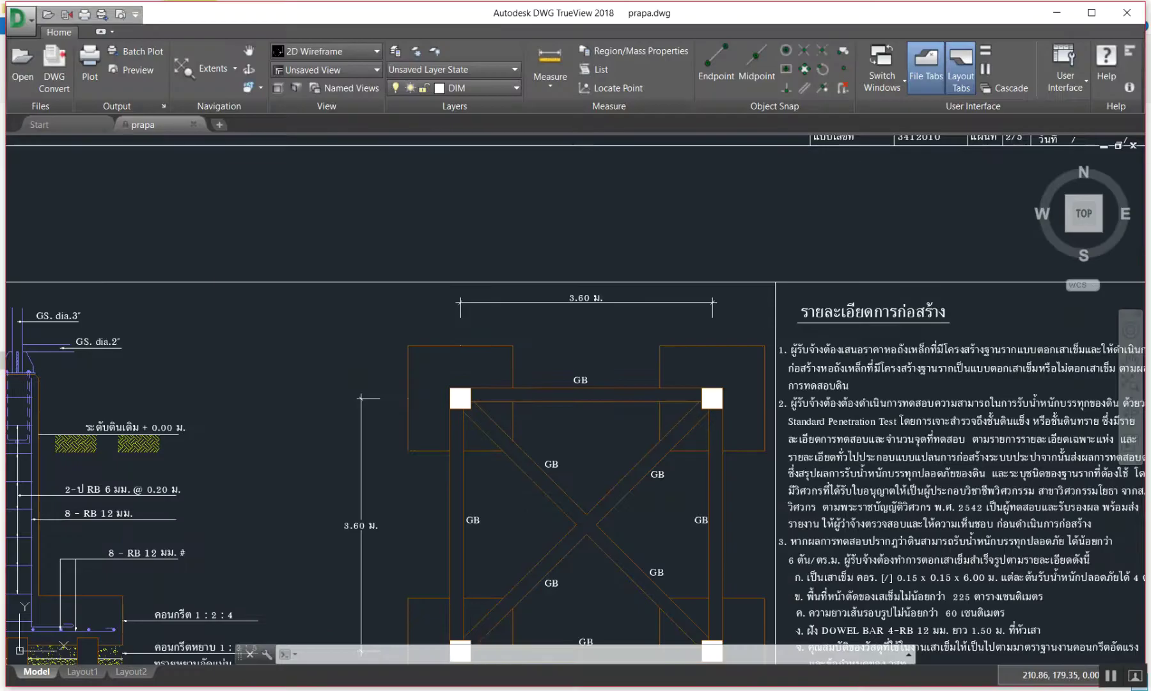
Switch back to the SketchUp model with Alt+Tab.
{"action": "key", "text": "alt+Tab"}
{"action": "scroll", "coordinate": [490, 346], "scroll_direction": "down", "scroll_amount": 2}
{"action": "scroll", "coordinate": [490, 346], "scroll_direction": "up", "scroll_amount": 3}
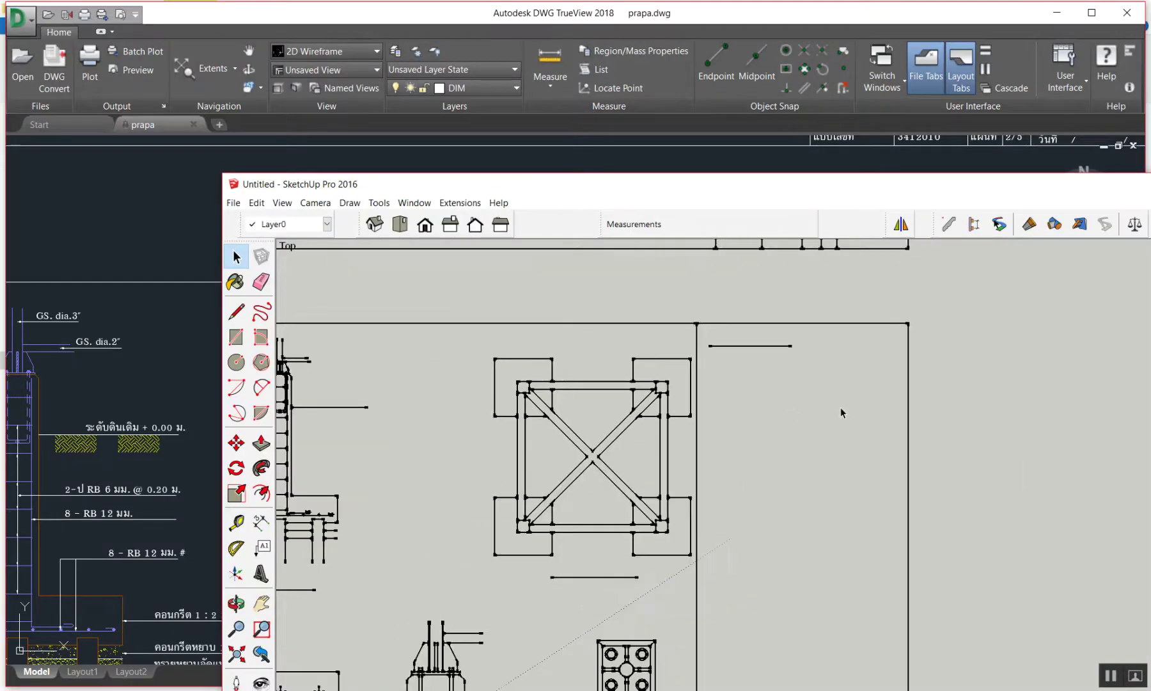
Window-select the footing frame drawing in SketchUp.
{"action": "scroll", "coordinate": [841, 410], "scroll_direction": "up", "scroll_amount": 1}
{"action": "left_click_drag", "start_coordinate": [422, 339], "coordinate": [726, 586]}
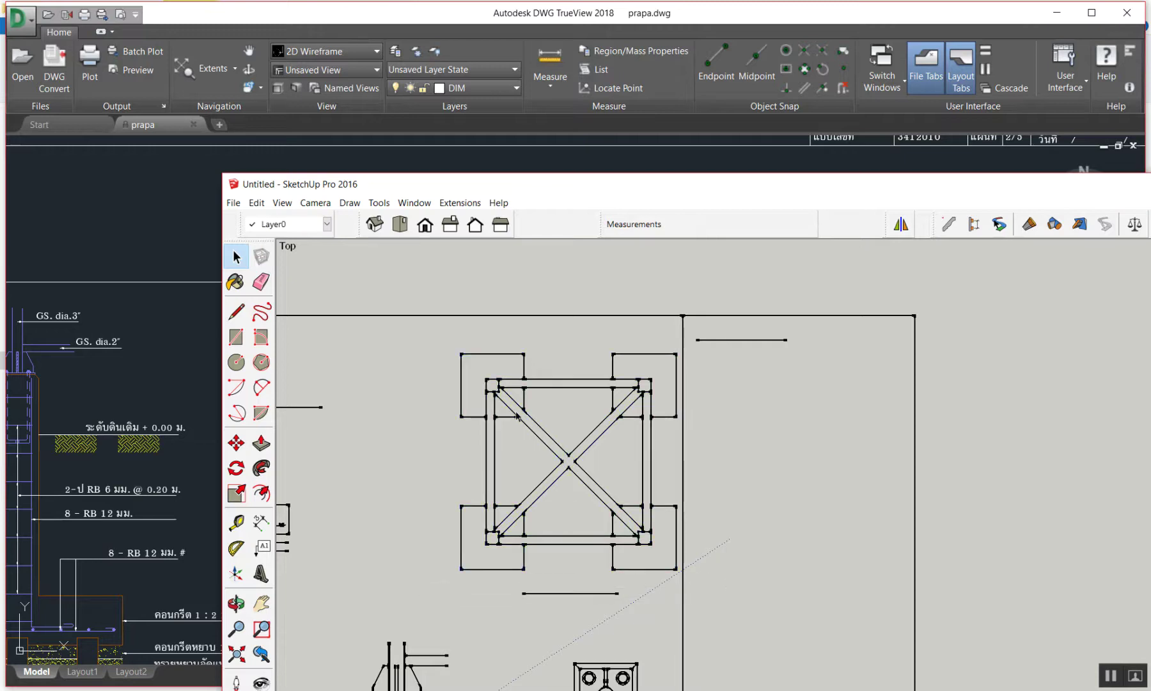
{"action": "left_click_drag", "start_coordinate": [443, 549], "coordinate": [422, 583]}
{"action": "left_click_drag", "start_coordinate": [426, 334], "coordinate": [701, 596]}
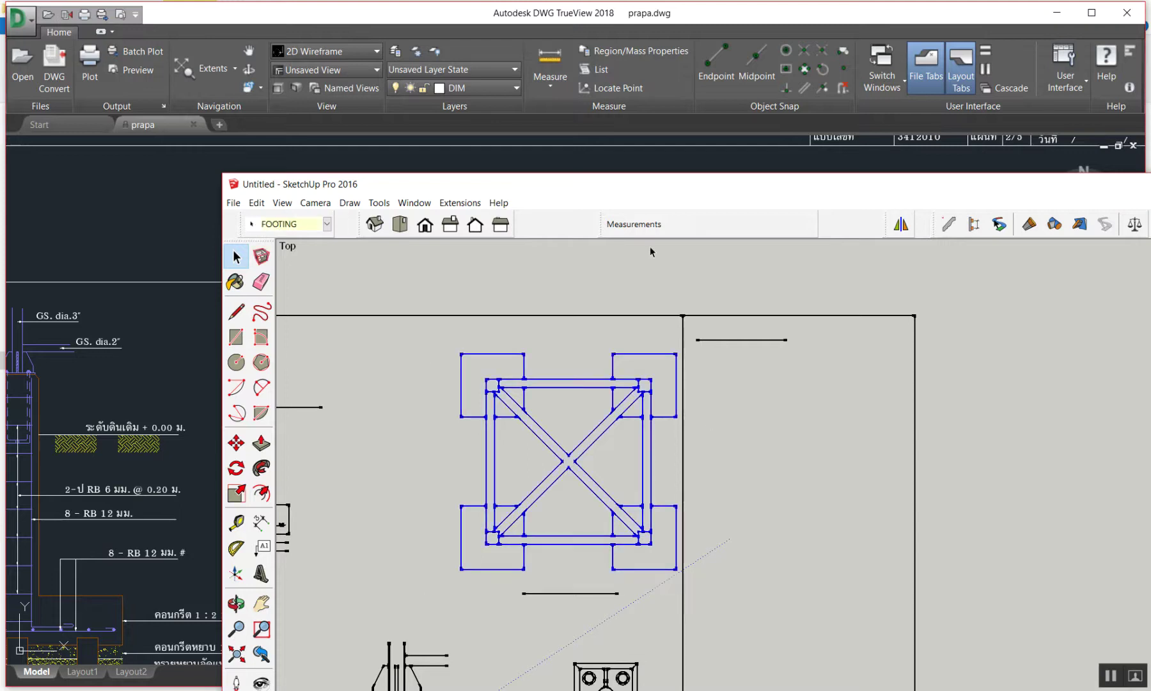
Maximize SketchUp, reselect only the footing frame plan, then minimize SketchUp and DWG TrueView.
{"action": "double_click", "coordinate": [679, 188]}
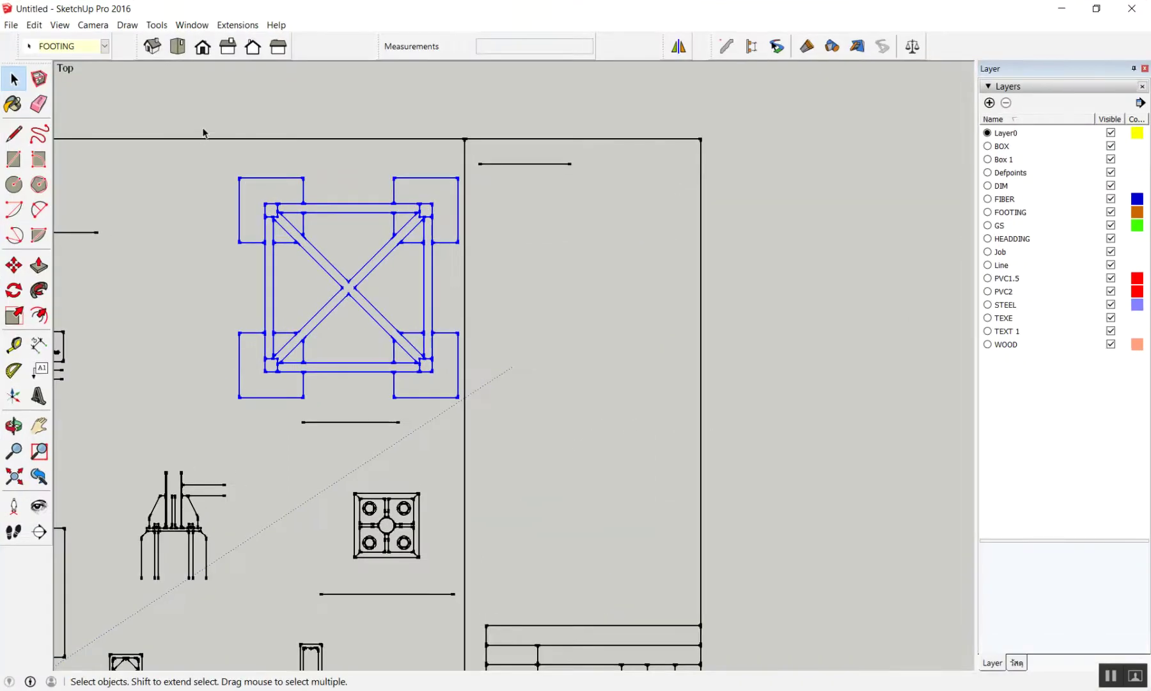
{"action": "scroll", "coordinate": [262, 205], "scroll_direction": "up", "scroll_amount": 2}
{"action": "scroll", "coordinate": [256, 235], "scroll_direction": "up", "scroll_amount": 2}
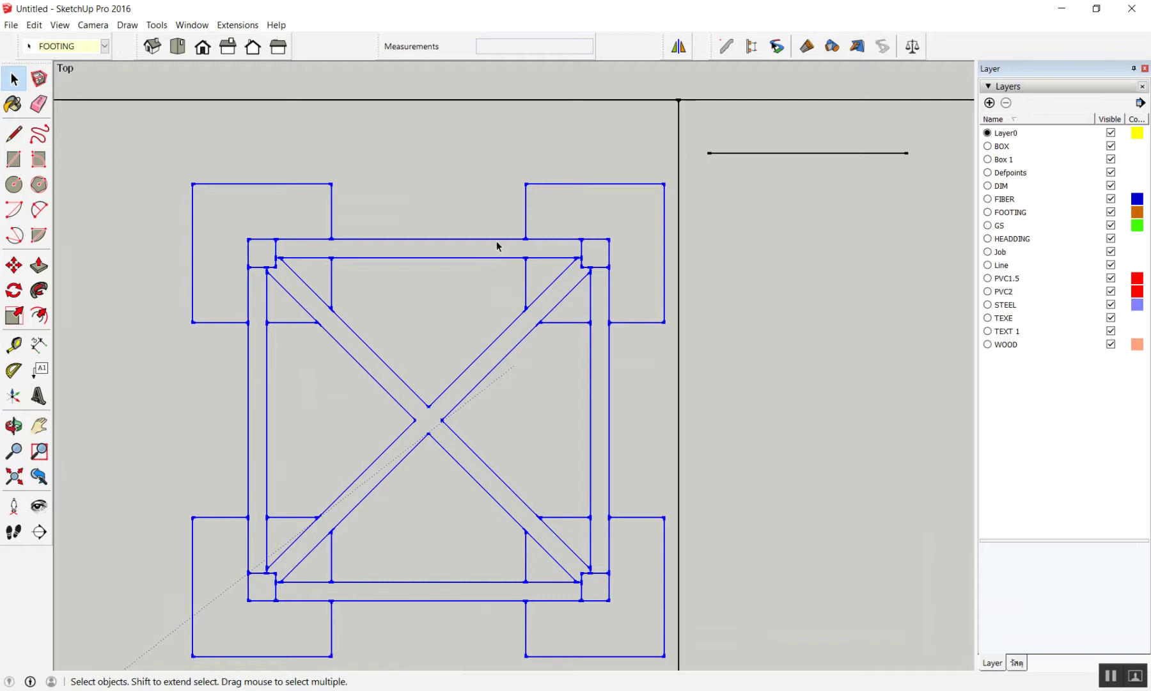
{"action": "scroll", "coordinate": [495, 252], "scroll_direction": "down", "scroll_amount": 2}
{"action": "left_click", "coordinate": [194, 177]}
{"action": "left_click_drag", "start_coordinate": [204, 166], "coordinate": [687, 572]}
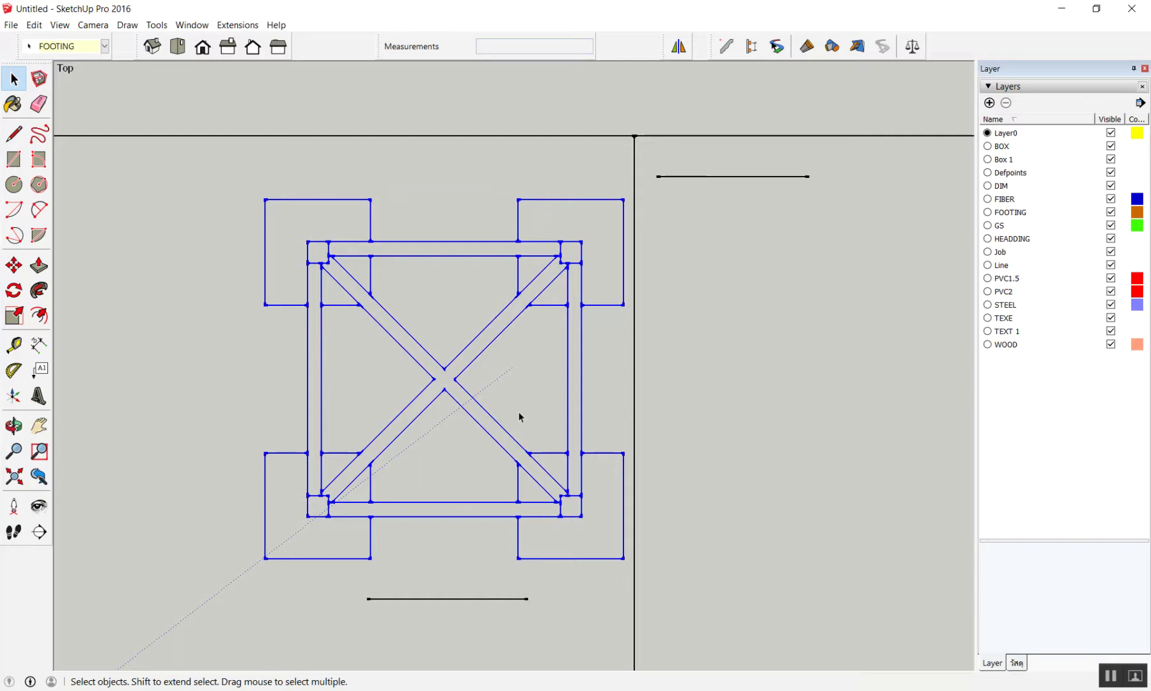
{"action": "left_click", "coordinate": [1056, 8]}
{"action": "left_click", "coordinate": [1052, 8]}
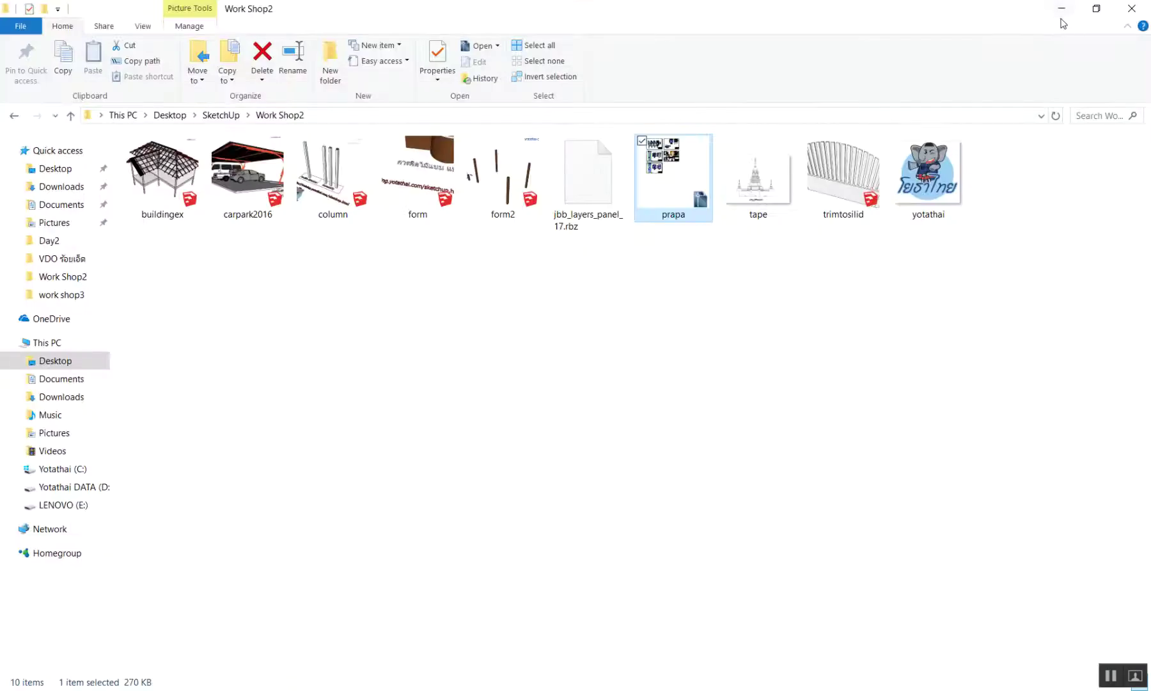
Minimize File Explorer and launch a new model from the SketchUp 2016 desktop shortcut.
{"action": "left_click", "coordinate": [1061, 9]}
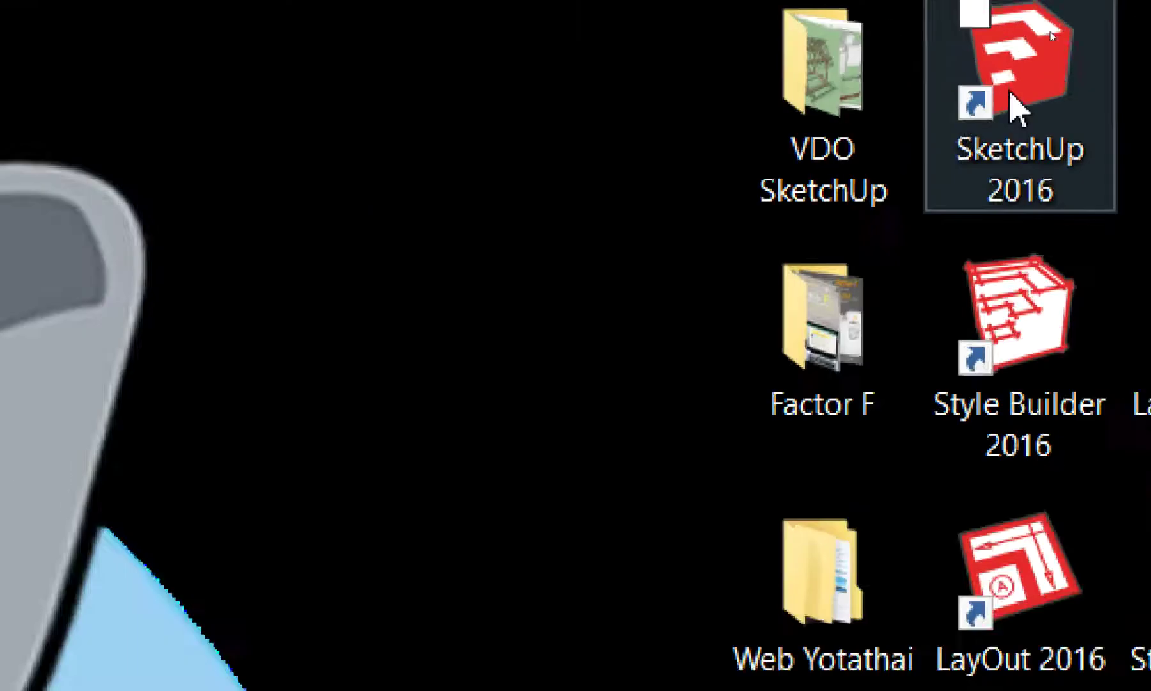
{"action": "double_click", "coordinate": [819, 56]}
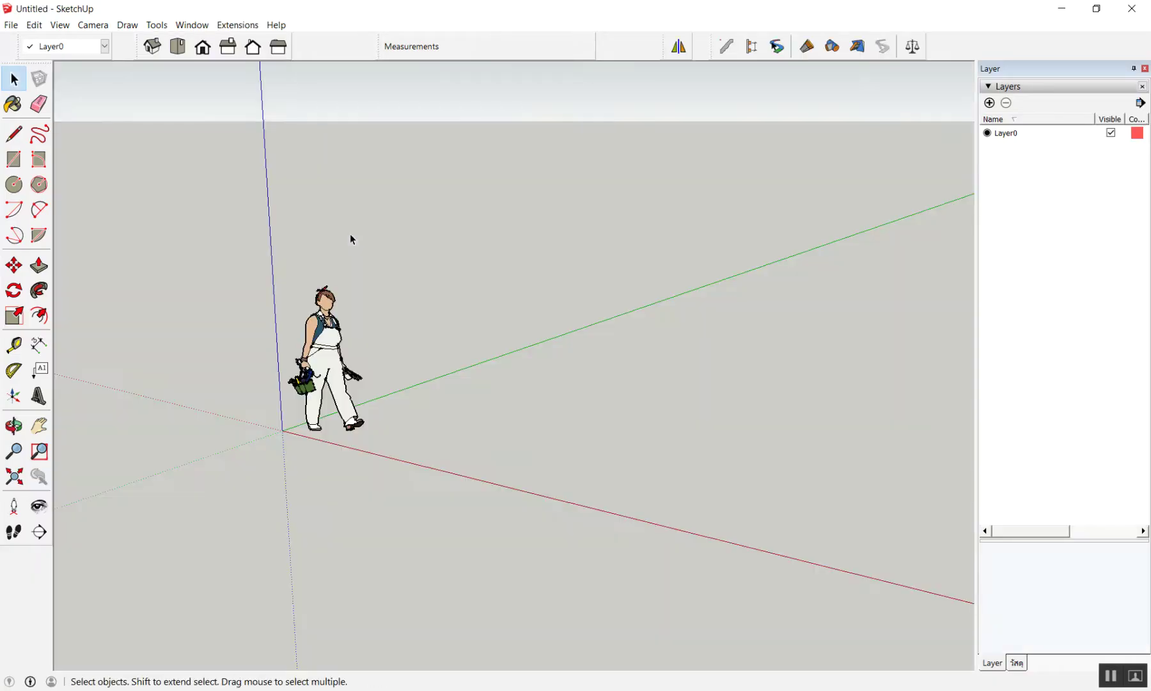
Paste the copied footing plan into the new model and look it over from above.
{"action": "scroll", "coordinate": [350, 234], "scroll_direction": "down", "scroll_amount": 3}
{"action": "scroll", "coordinate": [422, 246], "scroll_direction": "up", "scroll_amount": 2}
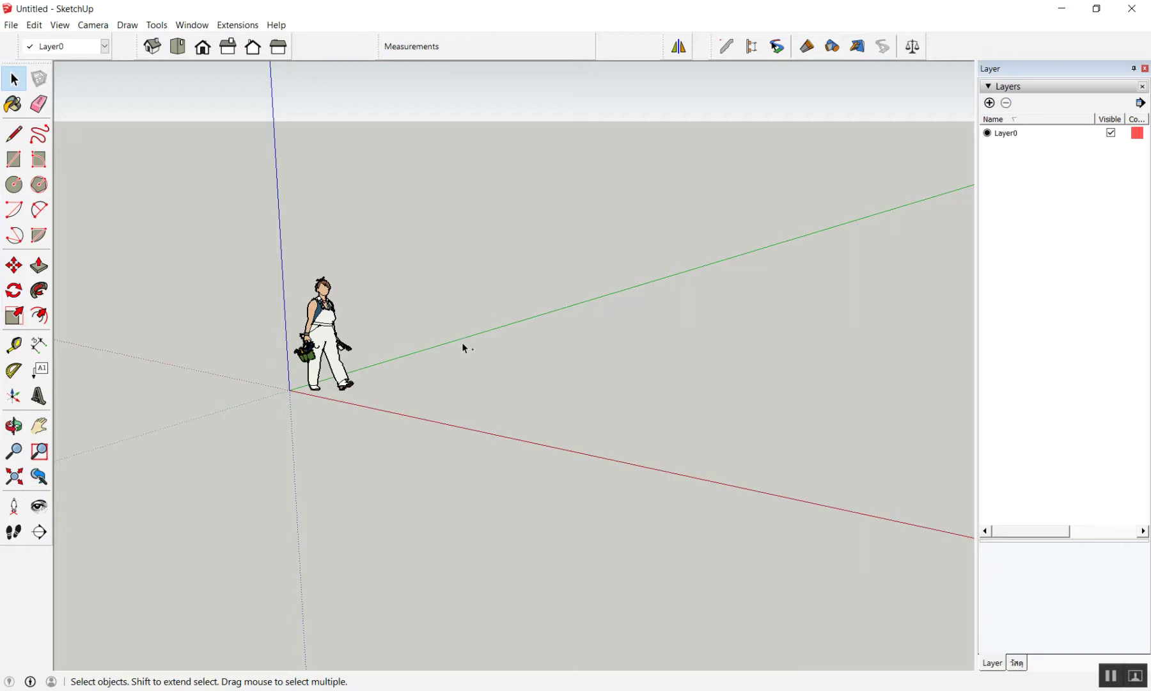
{"action": "key", "text": "ctrl+v"}
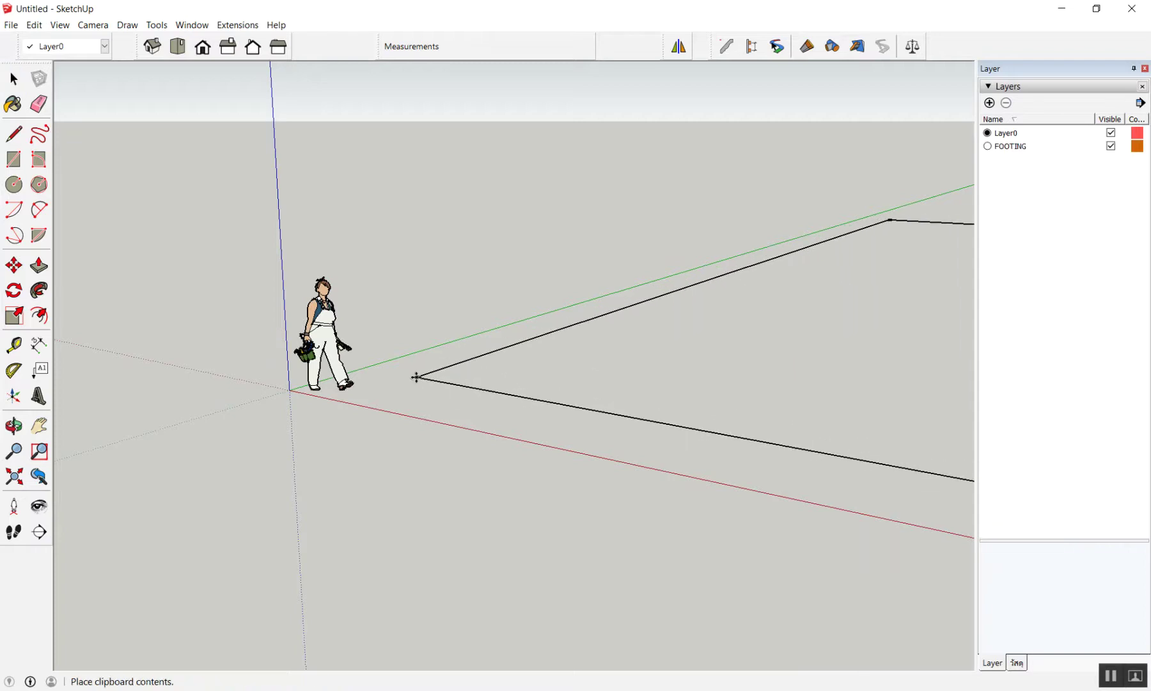
{"action": "left_click", "coordinate": [418, 369]}
{"action": "middle_click_drag", "start_coordinate": [416, 377], "coordinate": [455, 398]}
{"action": "scroll", "coordinate": [406, 305], "scroll_direction": "down", "scroll_amount": 3}
{"action": "mouse_move", "coordinate": [406, 306]}
{"action": "middle_mouse_down"}
{"action": "mouse_move", "coordinate": [585, 385]}
{"action": "mouse_move", "coordinate": [783, 382]}
{"action": "mouse_move", "coordinate": [586, 326]}
{"action": "middle_mouse_up"}
{"action": "scroll", "coordinate": [391, 310], "scroll_direction": "up", "scroll_amount": 1}
{"action": "scroll", "coordinate": [419, 324], "scroll_direction": "down", "scroll_amount": 3}
{"action": "scroll", "coordinate": [457, 165], "scroll_direction": "up", "scroll_amount": 3}
{"action": "scroll", "coordinate": [451, 172], "scroll_direction": "up", "scroll_amount": 1}
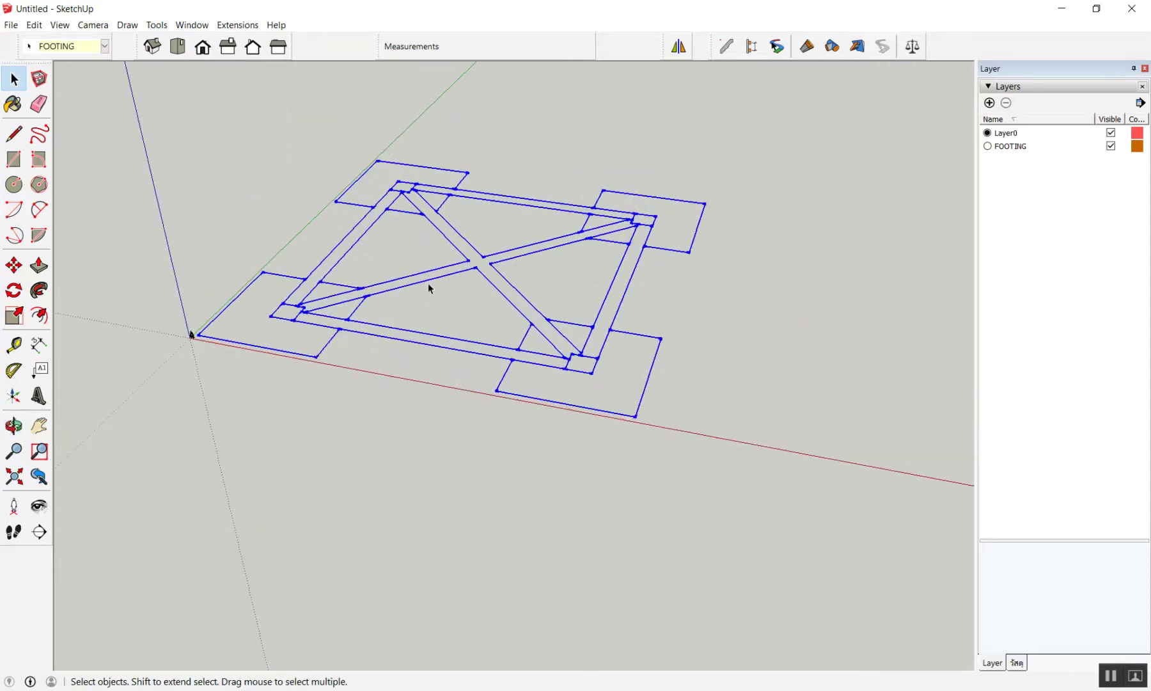
{"action": "left_click", "coordinate": [190, 334]}
{"action": "scroll", "coordinate": [667, 553], "scroll_direction": "down", "scroll_amount": 3}
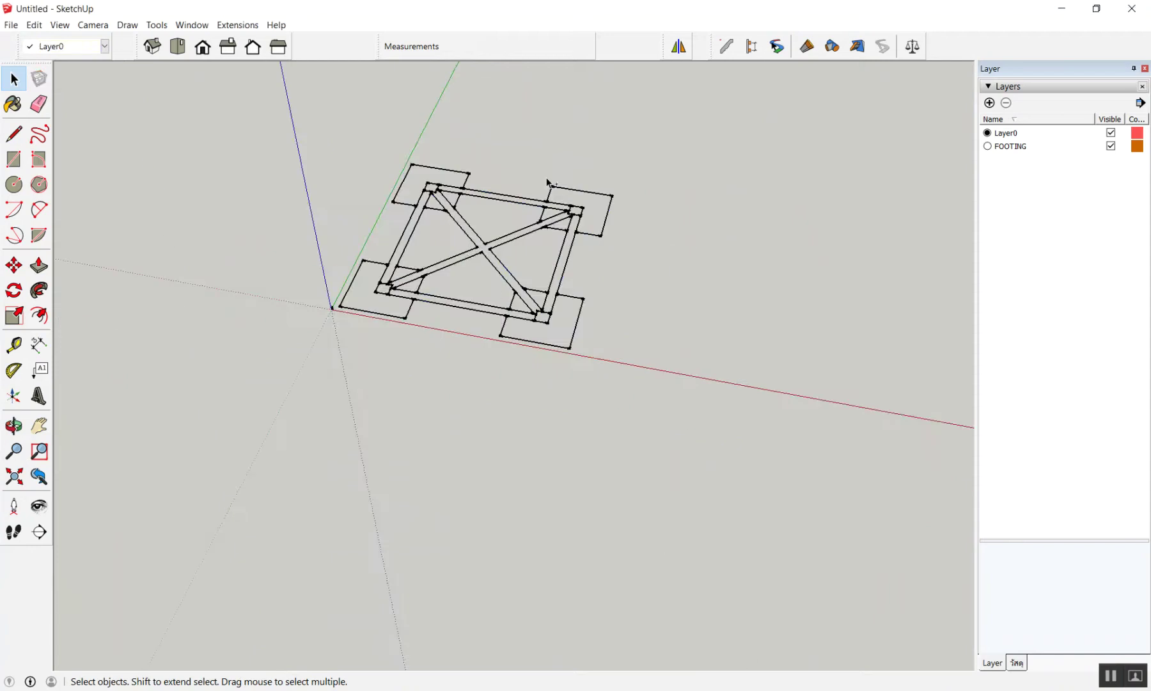
Undo the paste and re-paste the footing plan with its corner at the axes origin.
{"action": "key", "text": "ctrl+z"}
{"action": "key", "text": "ctrl+v"}
{"action": "scroll", "coordinate": [377, 294], "scroll_direction": "up", "scroll_amount": 2}
{"action": "scroll", "coordinate": [346, 318], "scroll_direction": "down", "scroll_amount": 2}
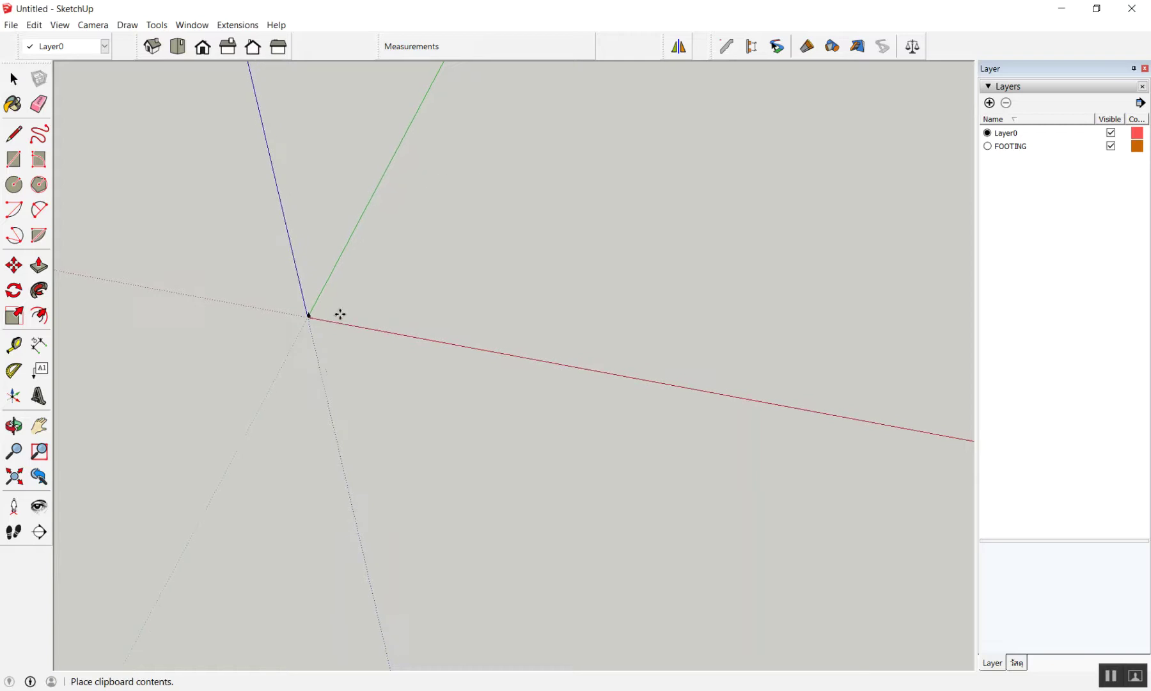
{"action": "scroll", "coordinate": [318, 308], "scroll_direction": "up", "scroll_amount": 3}
{"action": "left_click", "coordinate": [311, 308]}
{"action": "scroll", "coordinate": [399, 445], "scroll_direction": "down", "scroll_amount": 3}
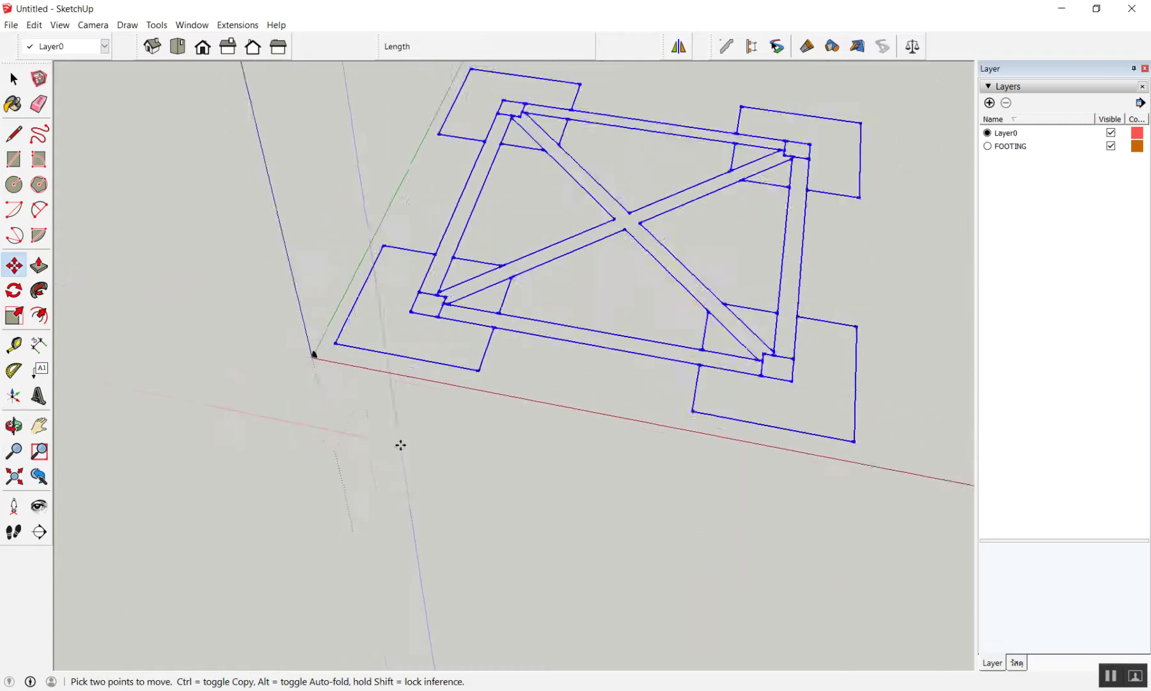
{"action": "scroll", "coordinate": [378, 442], "scroll_direction": "down", "scroll_amount": 2}
{"action": "key", "text": "space"}
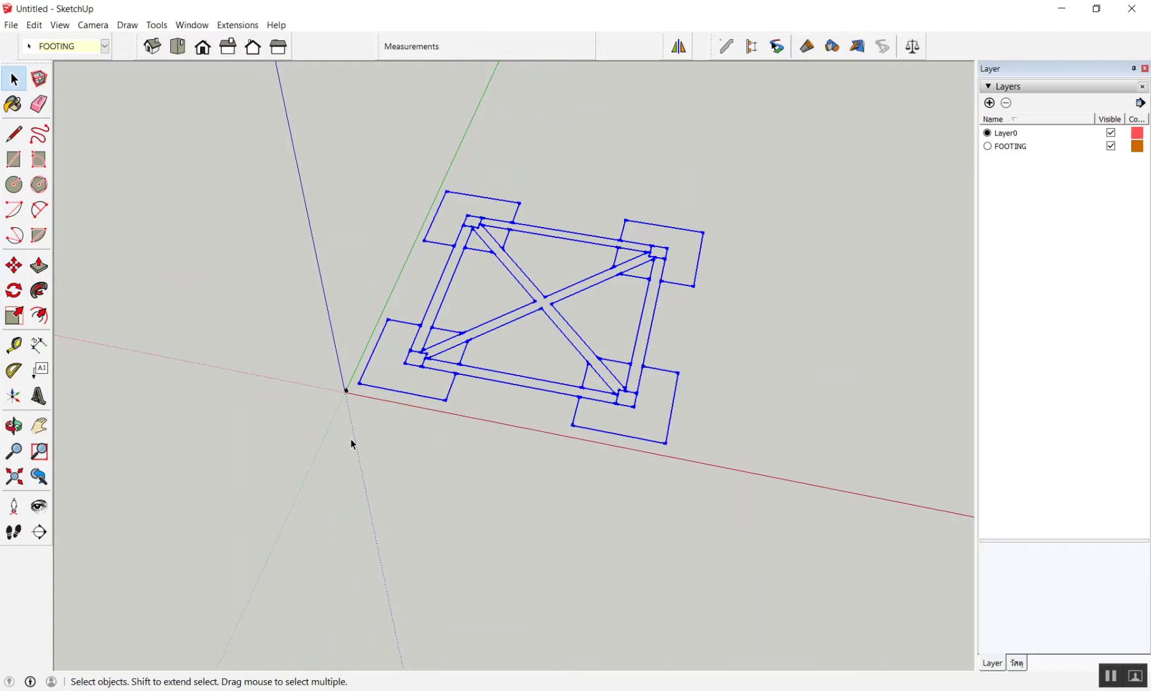
Deselect the placed footing plan and pick the Tape Measure tool.
{"action": "scroll", "coordinate": [362, 281], "scroll_direction": "up", "scroll_amount": 3}
{"action": "left_click", "coordinate": [566, 196]}
{"action": "scroll", "coordinate": [823, 283], "scroll_direction": "up", "scroll_amount": 1}
{"action": "scroll", "coordinate": [775, 293], "scroll_direction": "up", "scroll_amount": 1}
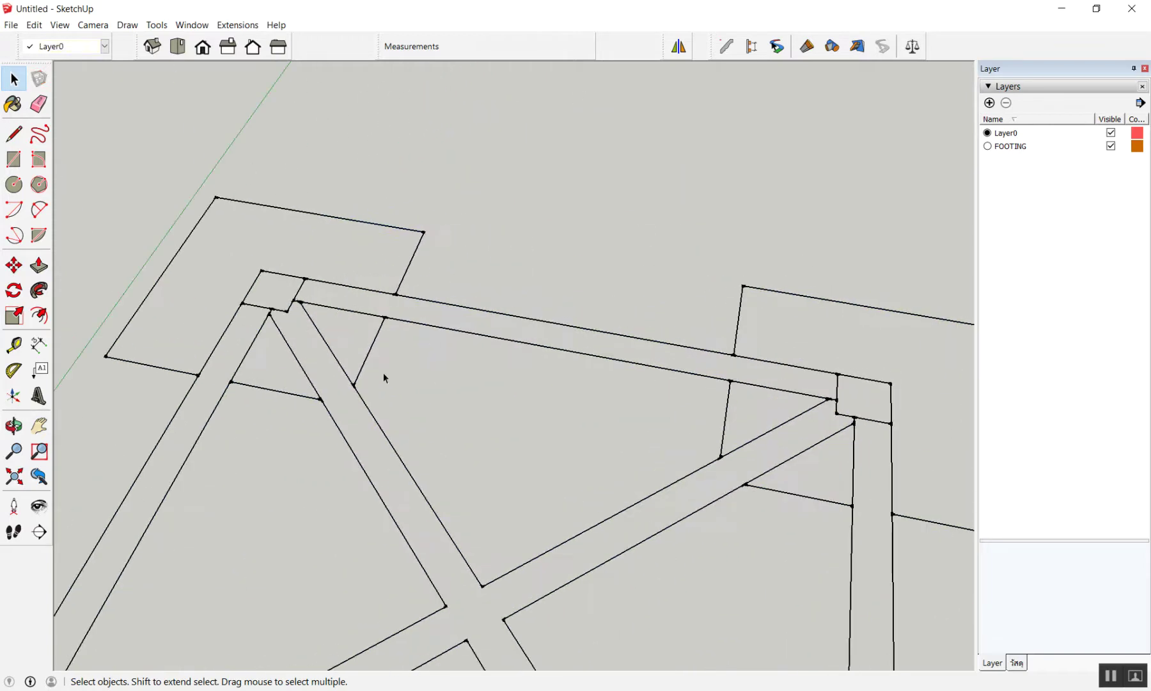
{"action": "scroll", "coordinate": [465, 294], "scroll_direction": "down", "scroll_amount": 2}
{"action": "scroll", "coordinate": [441, 263], "scroll_direction": "up", "scroll_amount": 2}
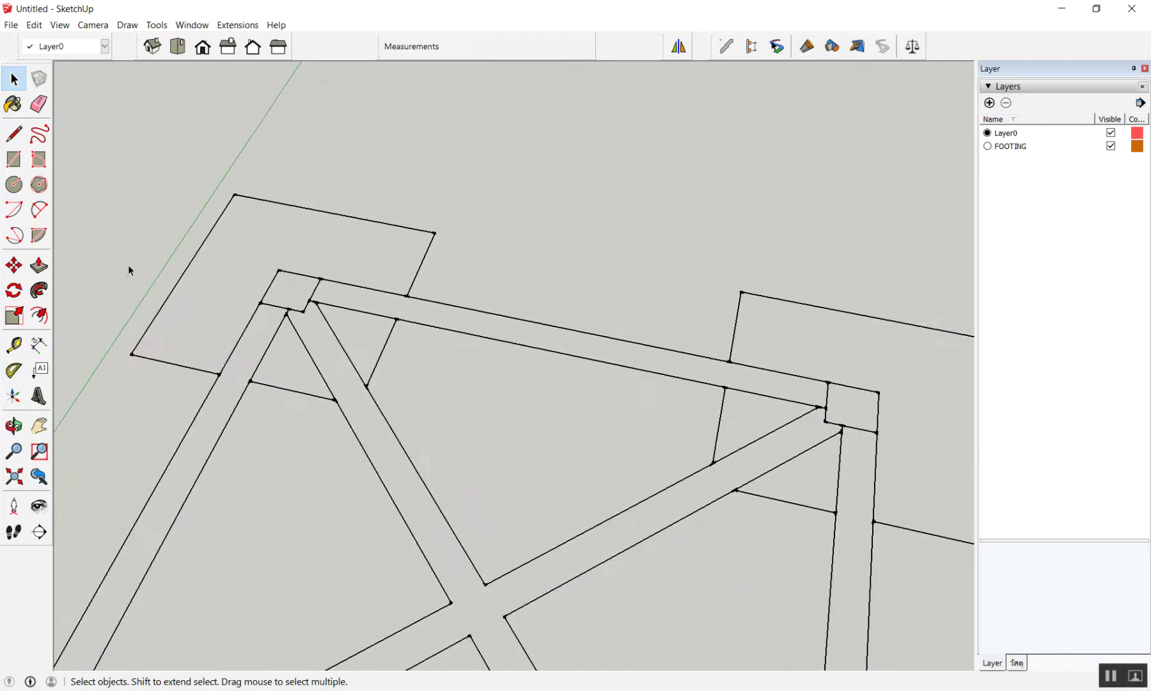
{"action": "left_click", "coordinate": [13, 344]}
{"action": "scroll", "coordinate": [300, 269], "scroll_direction": "up", "scroll_amount": 2}
{"action": "scroll", "coordinate": [301, 256], "scroll_direction": "up", "scroll_amount": 1}
{"action": "scroll", "coordinate": [301, 231], "scroll_direction": "down", "scroll_amount": 2}
{"action": "scroll", "coordinate": [634, 195], "scroll_direction": "down", "scroll_amount": 1}
{"action": "scroll", "coordinate": [835, 350], "scroll_direction": "up", "scroll_amount": 2}
{"action": "scroll", "coordinate": [849, 353], "scroll_direction": "up", "scroll_amount": 1}
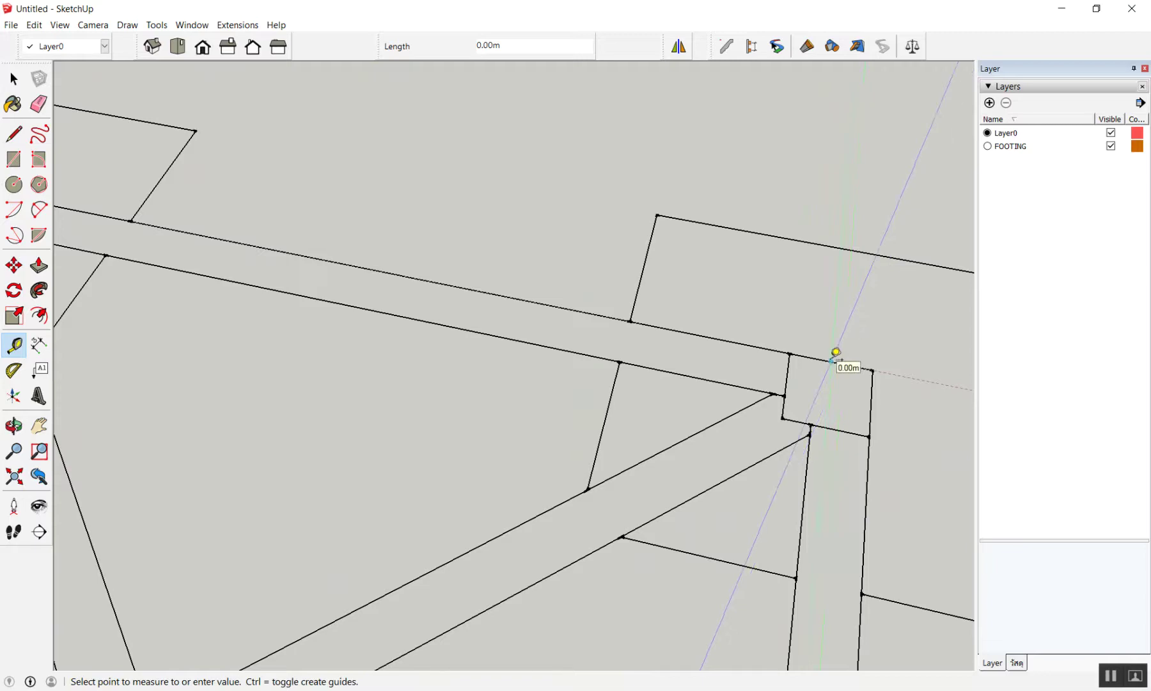
Measure from the left footing corner across to the far beam corner.
{"action": "left_click", "coordinate": [836, 352]}
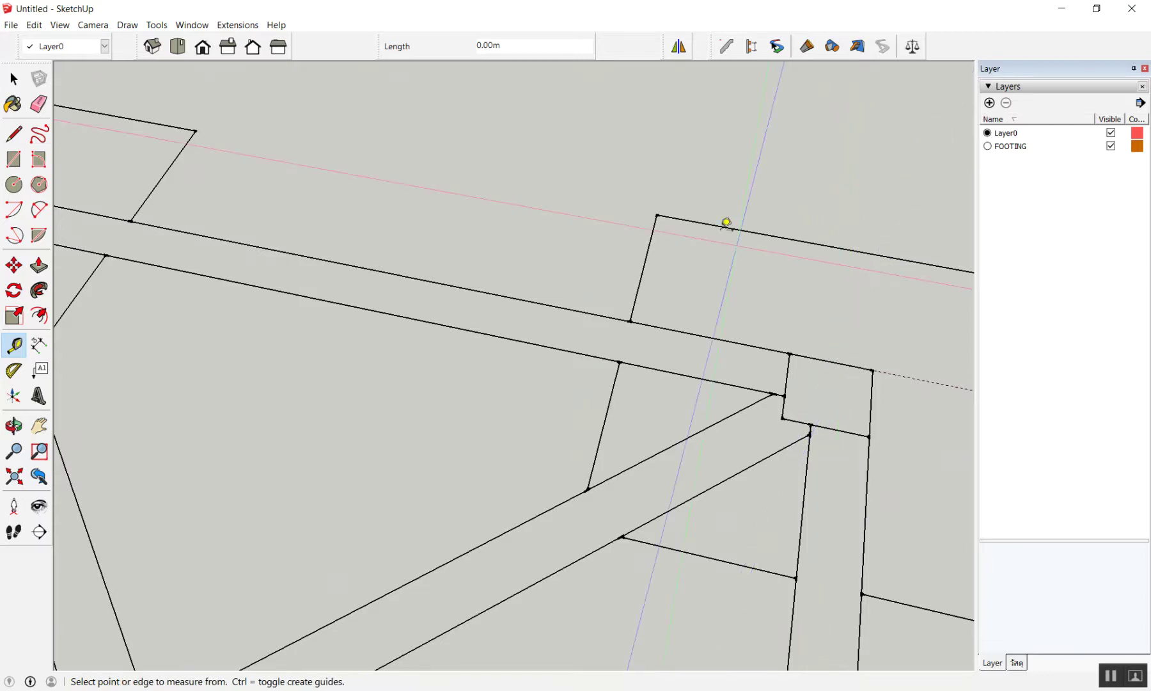
{"action": "scroll", "coordinate": [745, 211], "scroll_direction": "down", "scroll_amount": 1}
{"action": "scroll", "coordinate": [543, 211], "scroll_direction": "down", "scroll_amount": 2}
{"action": "scroll", "coordinate": [200, 172], "scroll_direction": "up", "scroll_amount": 2}
{"action": "scroll", "coordinate": [260, 161], "scroll_direction": "down", "scroll_amount": 1}
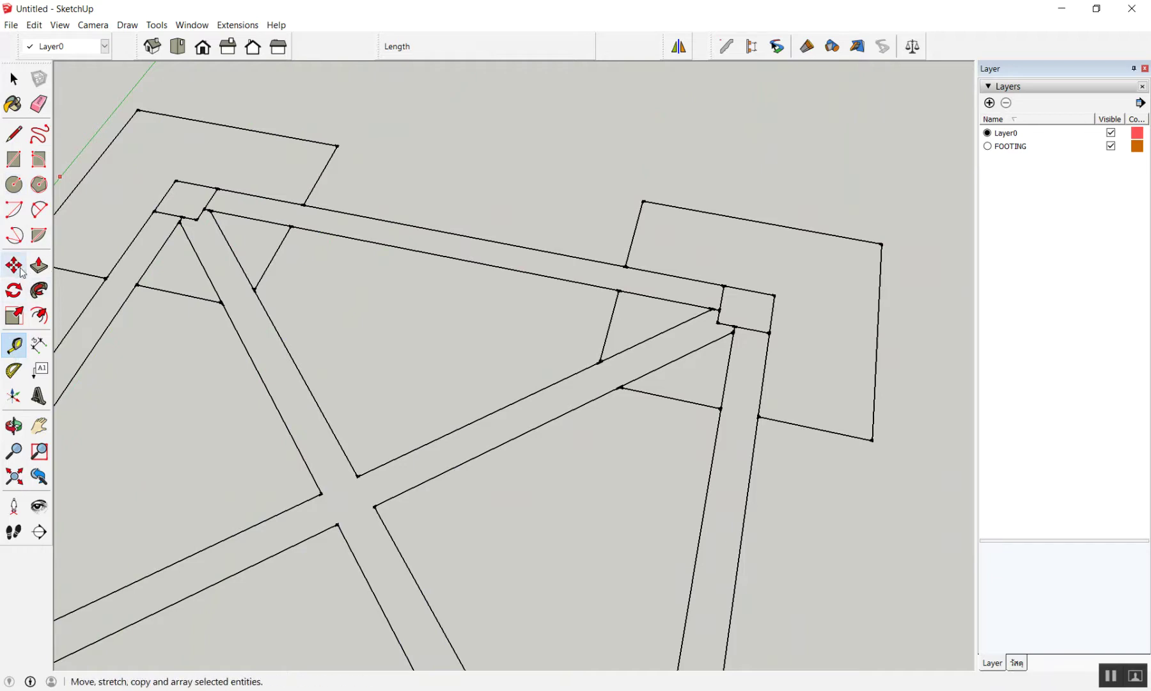
{"action": "left_click", "coordinate": [196, 184]}
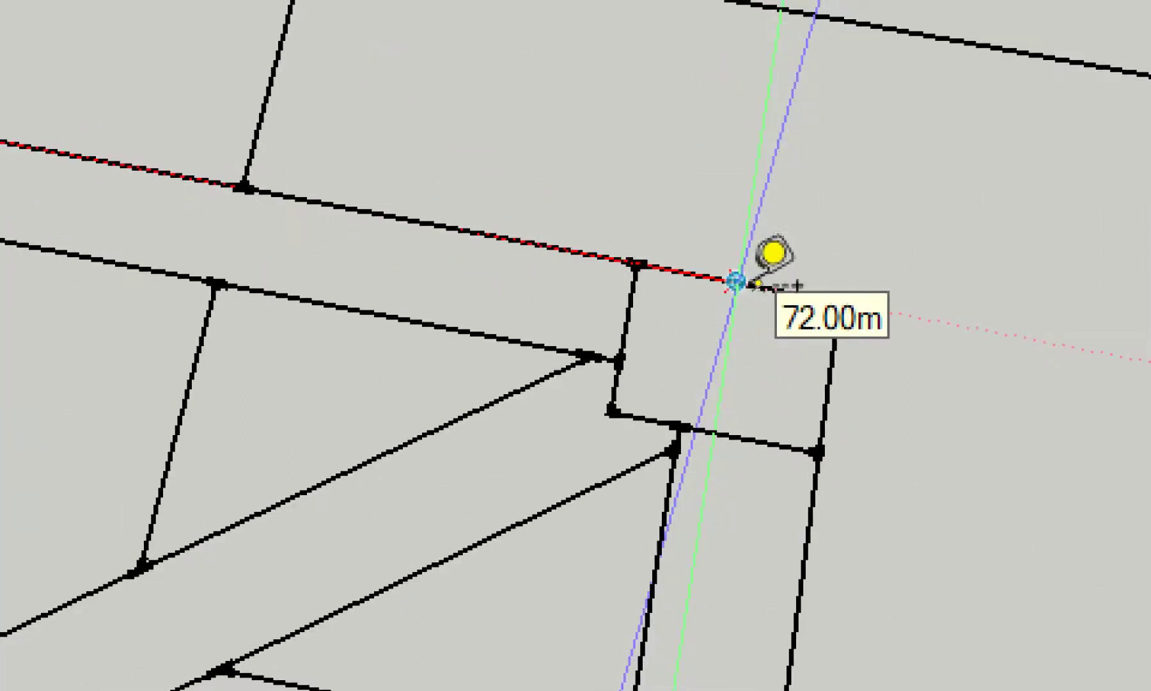
{"action": "left_click", "coordinate": [750, 290]}
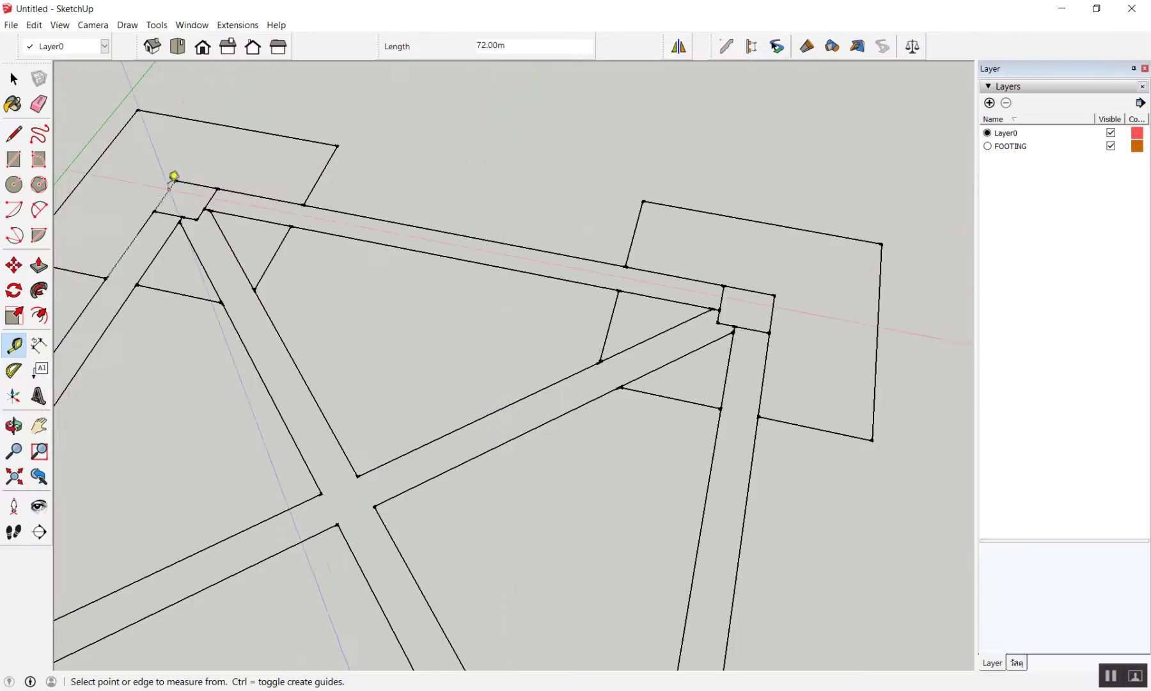
{"action": "scroll", "coordinate": [203, 174], "scroll_direction": "up", "scroll_amount": 1}
{"action": "left_click", "coordinate": [197, 177]}
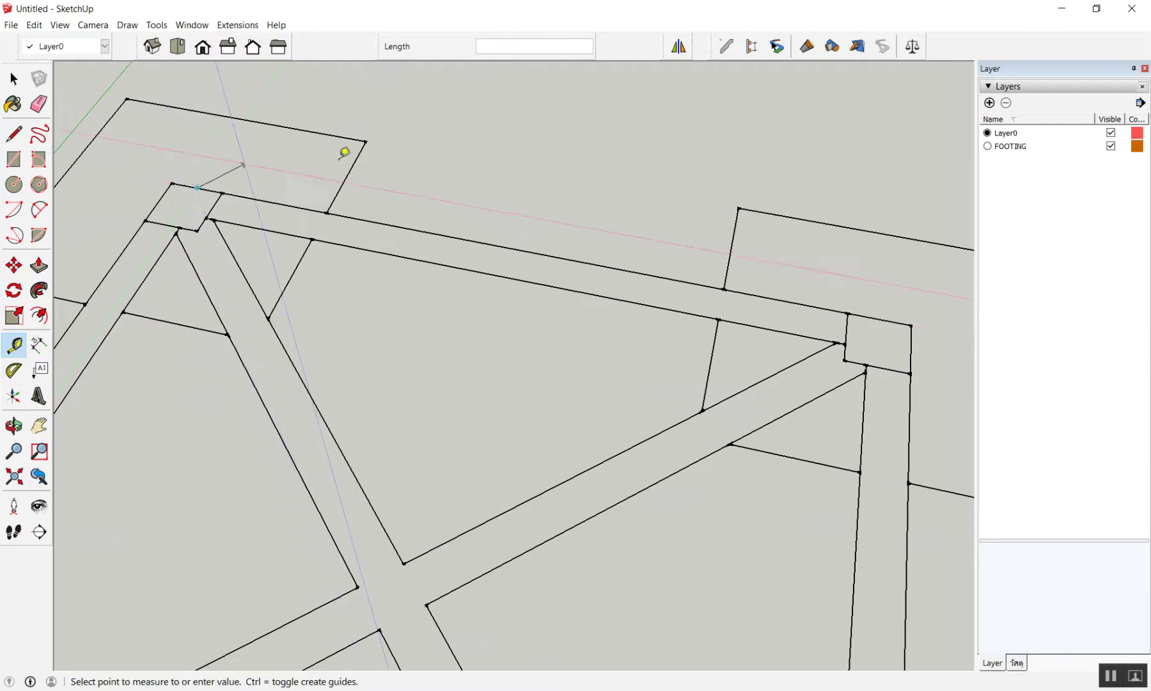
{"action": "left_click", "coordinate": [881, 308]}
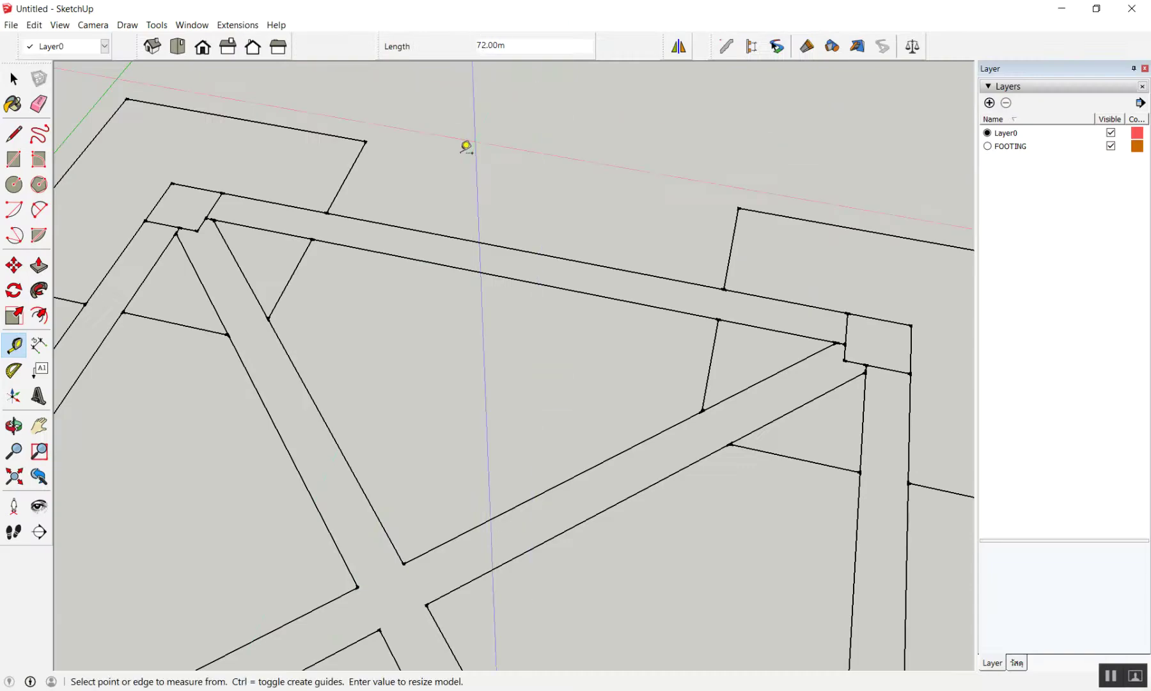
{"action": "key", "text": "space"}
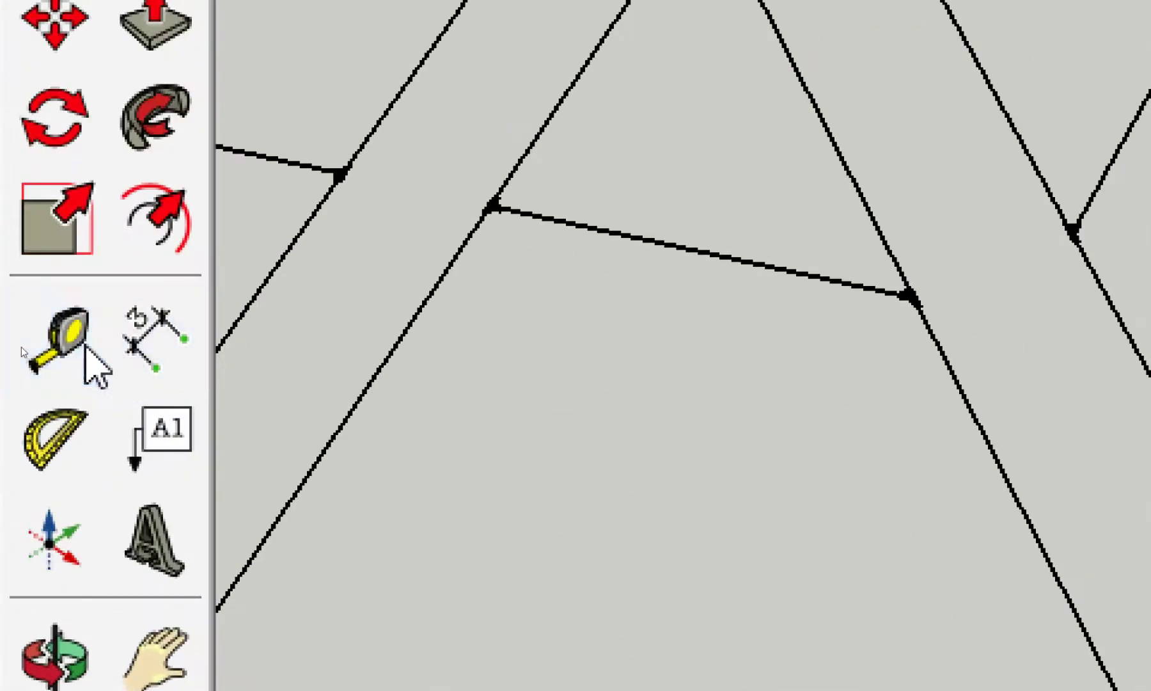
Remeasure the span from the left beam corner to the right corner.
{"action": "left_click", "coordinate": [85, 348]}
{"action": "scroll", "coordinate": [211, 192], "scroll_direction": "up", "scroll_amount": 2}
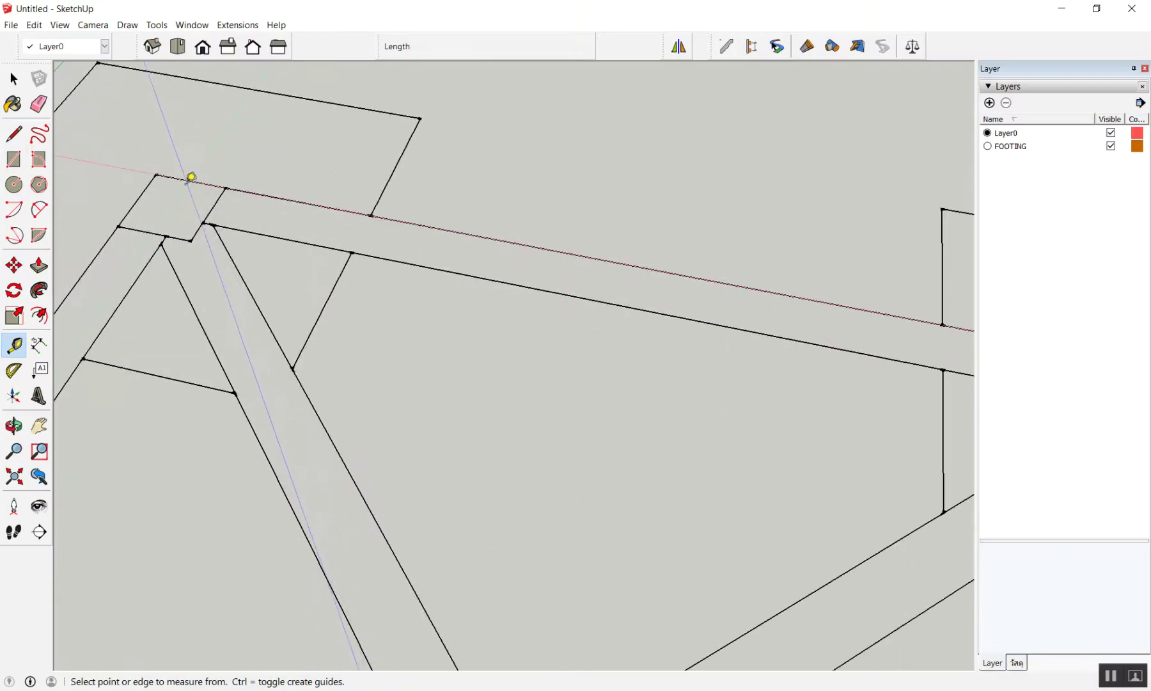
{"action": "left_click", "coordinate": [191, 176]}
{"action": "scroll", "coordinate": [193, 172], "scroll_direction": "down", "scroll_amount": 3}
{"action": "scroll", "coordinate": [794, 282], "scroll_direction": "up", "scroll_amount": 2}
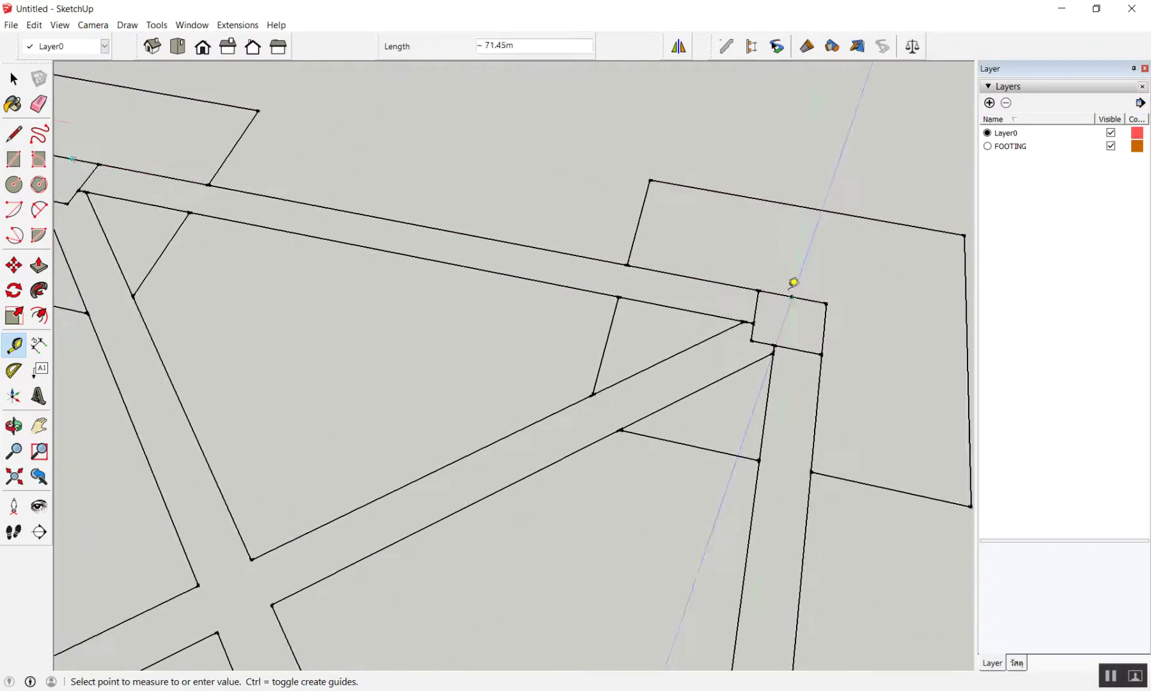
{"action": "left_click", "coordinate": [799, 291]}
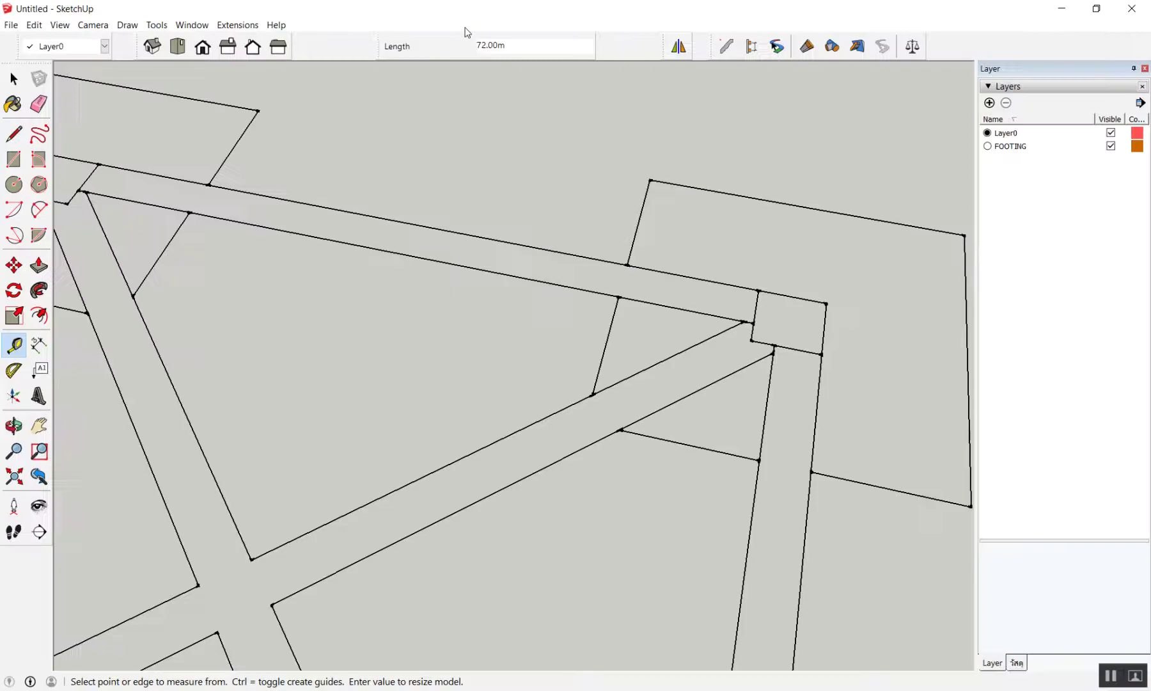
{"action": "scroll", "coordinate": [588, 182], "scroll_direction": "down", "scroll_amount": 2}
{"action": "scroll", "coordinate": [576, 170], "scroll_direction": "down", "scroll_amount": 2}
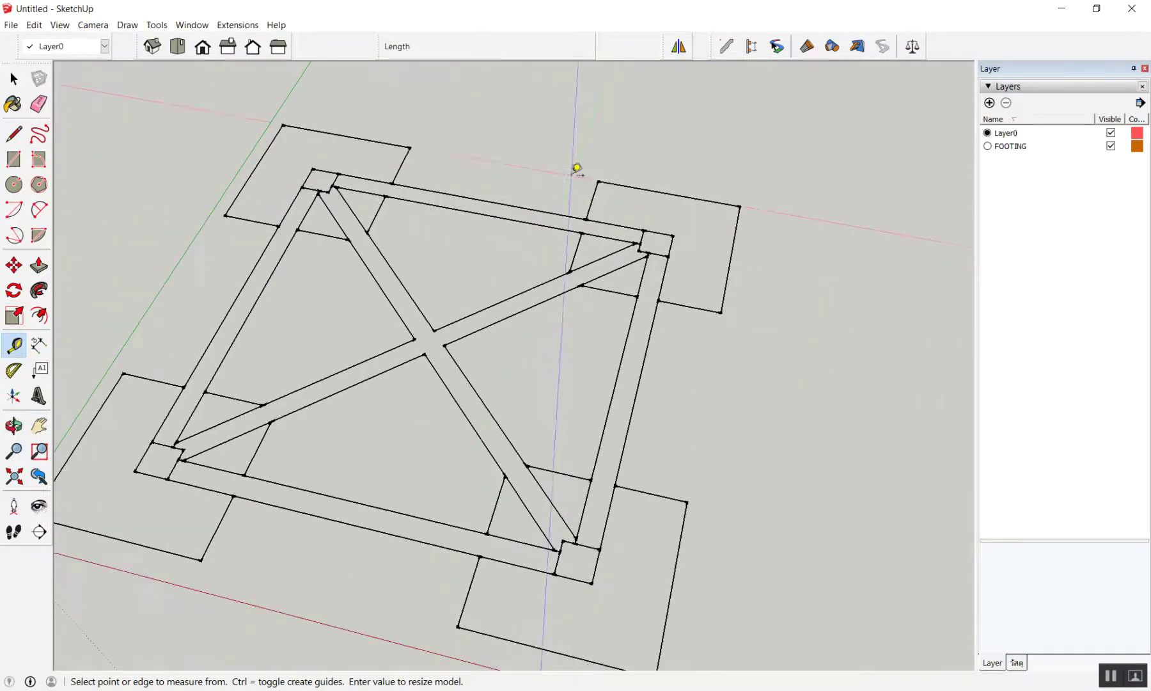
{"action": "key", "text": "space"}
{"action": "scroll", "coordinate": [505, 162], "scroll_direction": "down", "scroll_amount": 1}
{"action": "scroll", "coordinate": [537, 169], "scroll_direction": "down", "scroll_amount": 1}
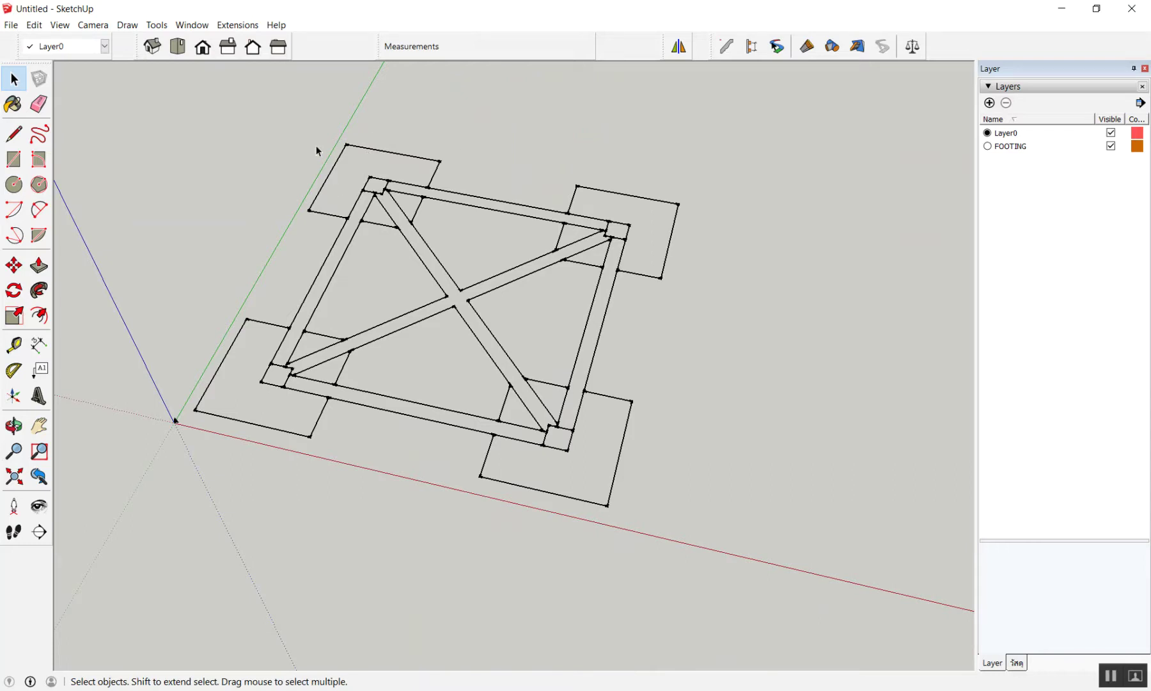
Measure from the top-left beam corner to the top-right corner.
{"action": "left_click", "coordinate": [13, 344]}
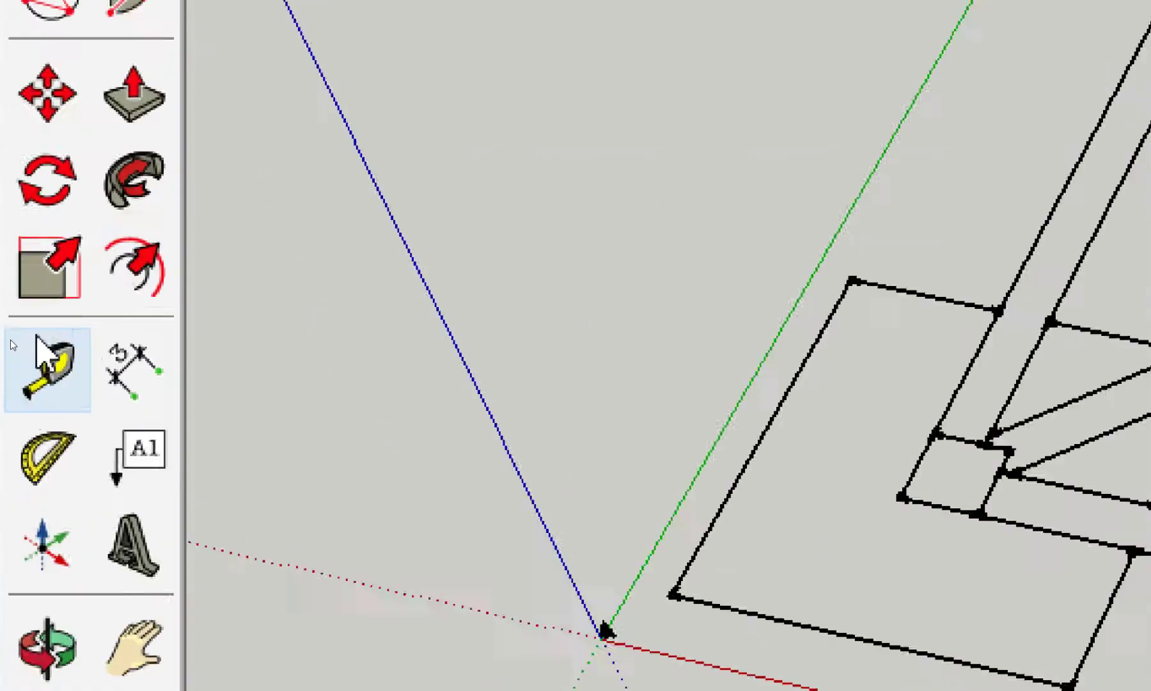
{"action": "scroll", "coordinate": [311, 185], "scroll_direction": "up", "scroll_amount": 3}
{"action": "scroll", "coordinate": [280, 198], "scroll_direction": "up", "scroll_amount": 2}
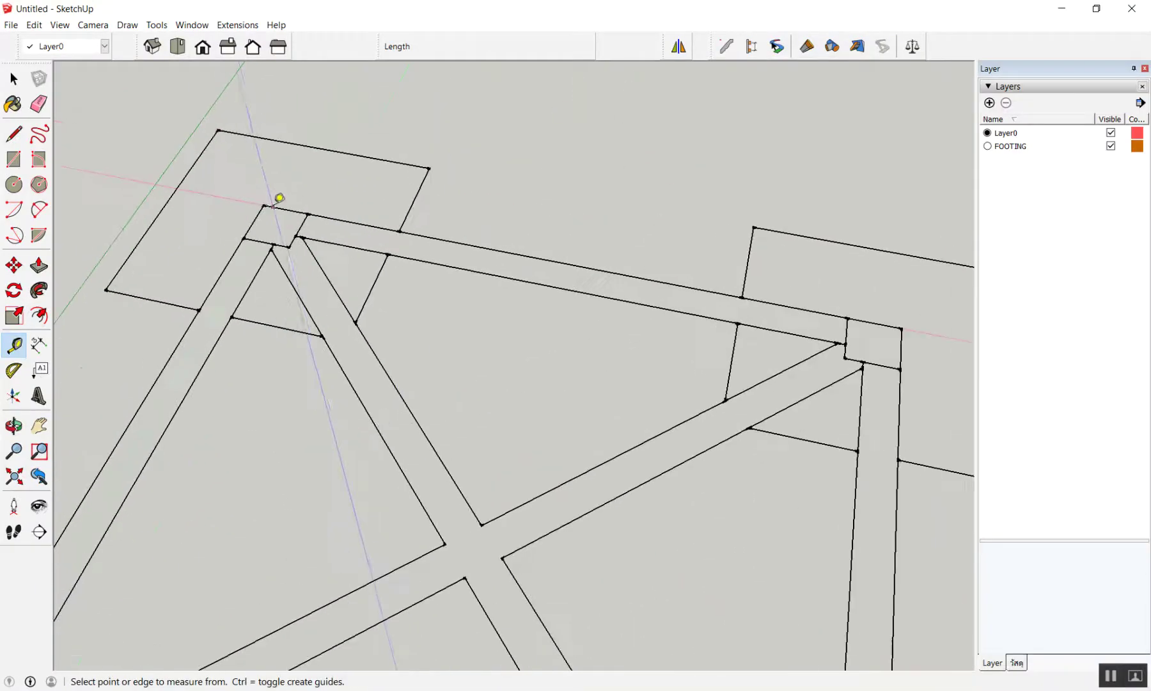
{"action": "left_click", "coordinate": [285, 208]}
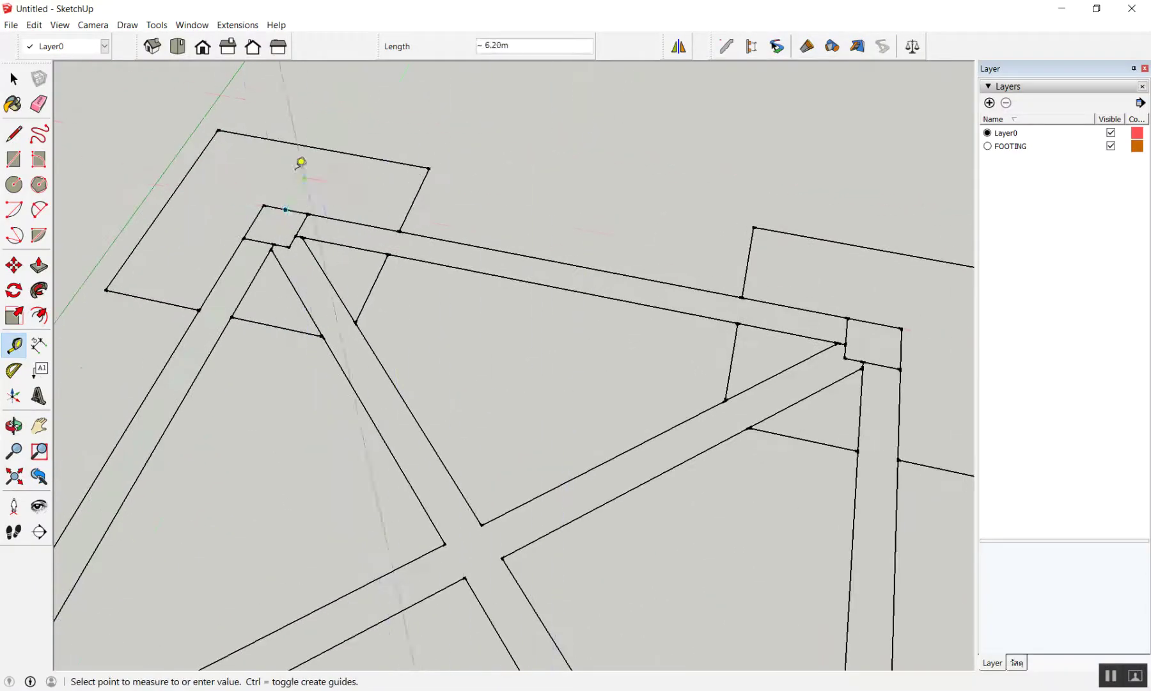
{"action": "scroll", "coordinate": [358, 160], "scroll_direction": "down", "scroll_amount": 2}
{"action": "scroll", "coordinate": [595, 217], "scroll_direction": "up", "scroll_amount": 3}
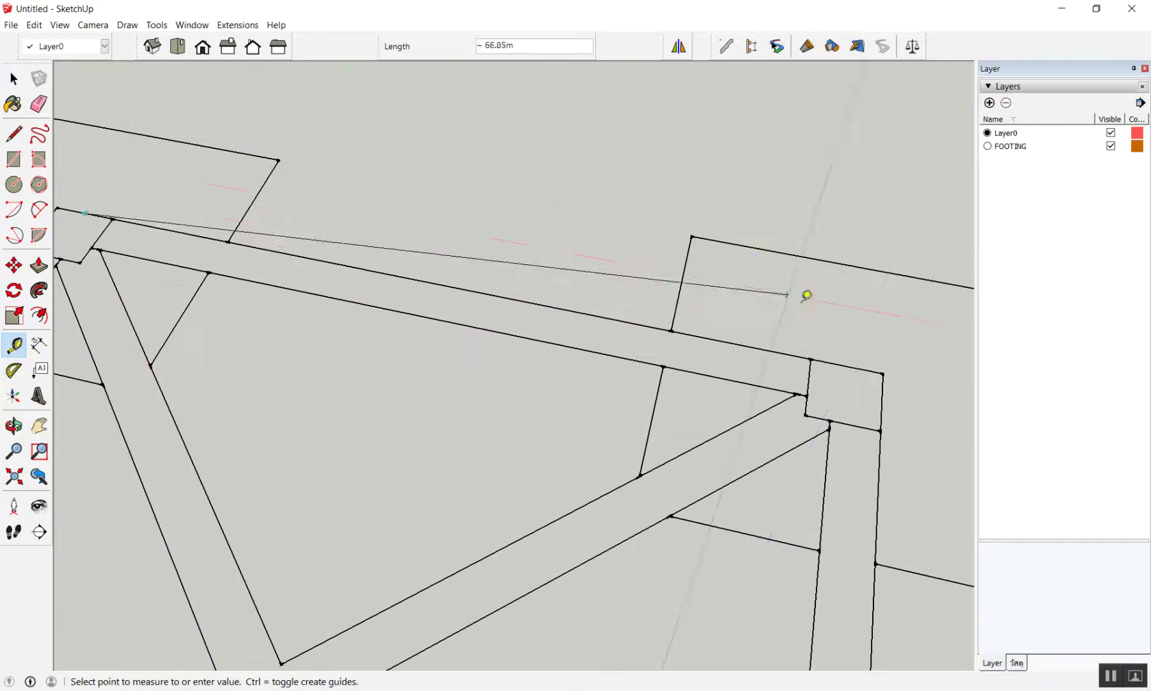
{"action": "left_click", "coordinate": [855, 360]}
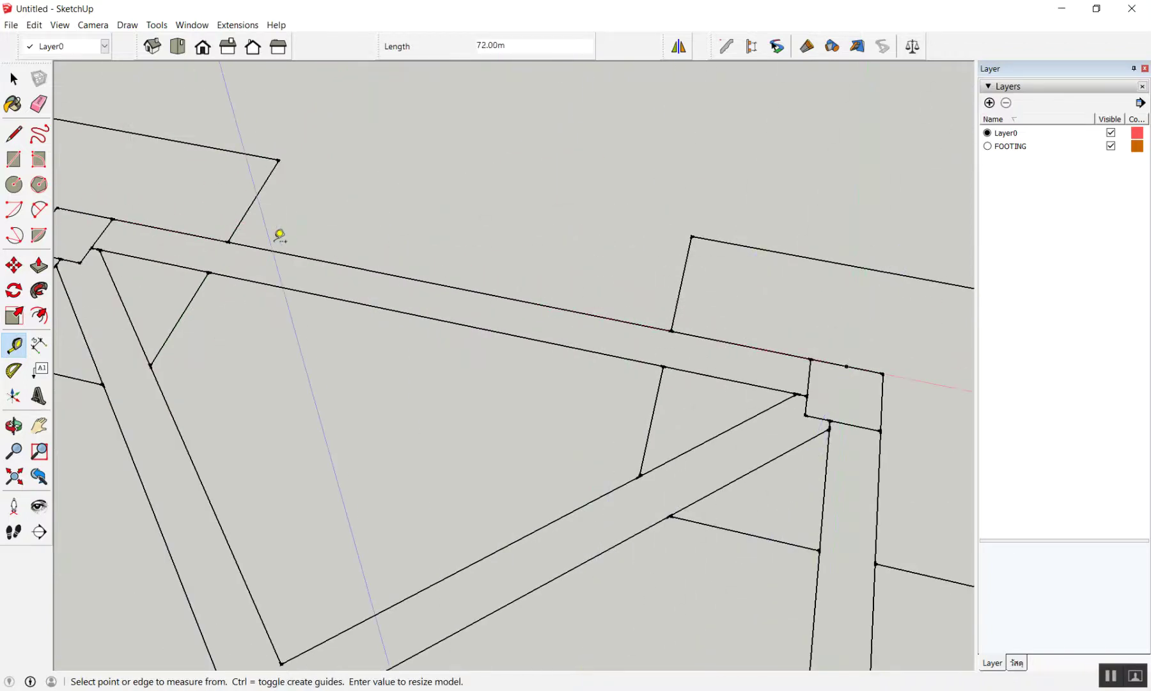
{"action": "scroll", "coordinate": [557, 263], "scroll_direction": "down", "scroll_amount": 2}
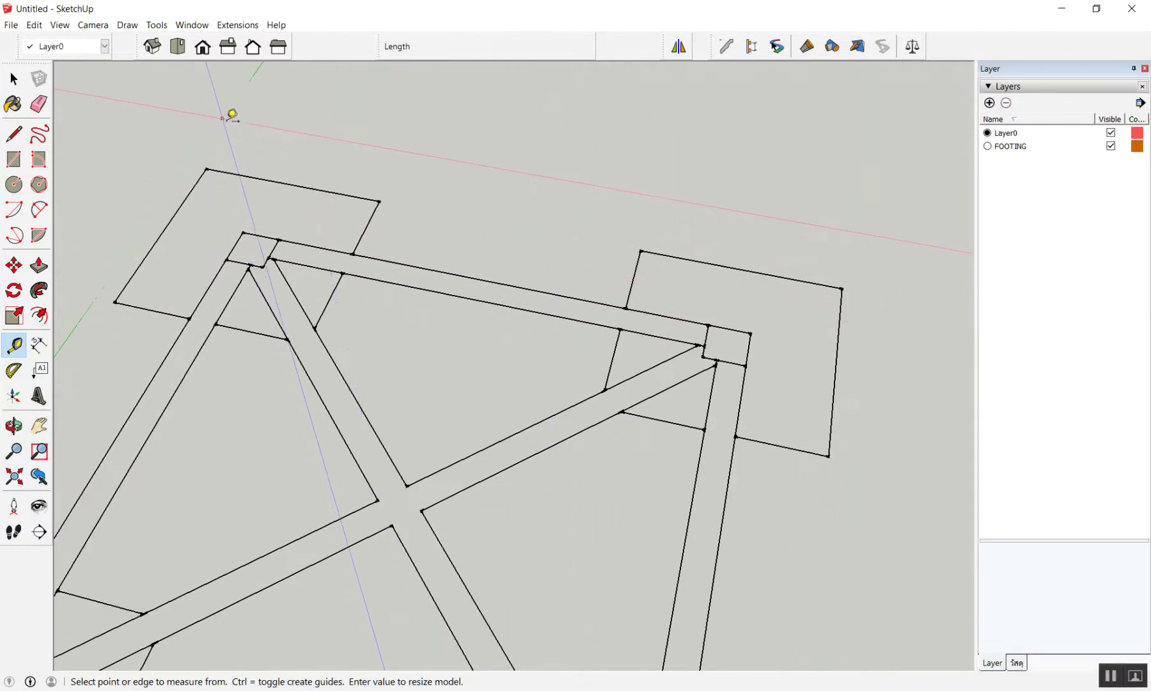
{"action": "scroll", "coordinate": [393, 118], "scroll_direction": "down", "scroll_amount": 3}
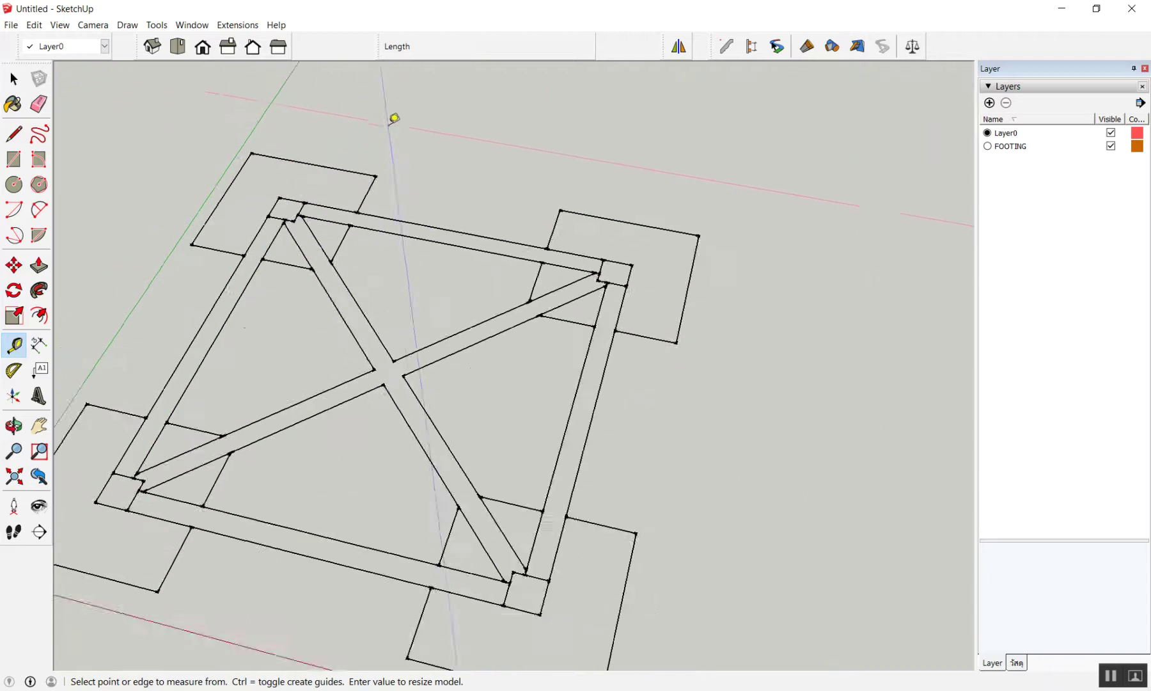
{"action": "key", "text": "space"}
{"action": "scroll", "coordinate": [386, 152], "scroll_direction": "up", "scroll_amount": 3}
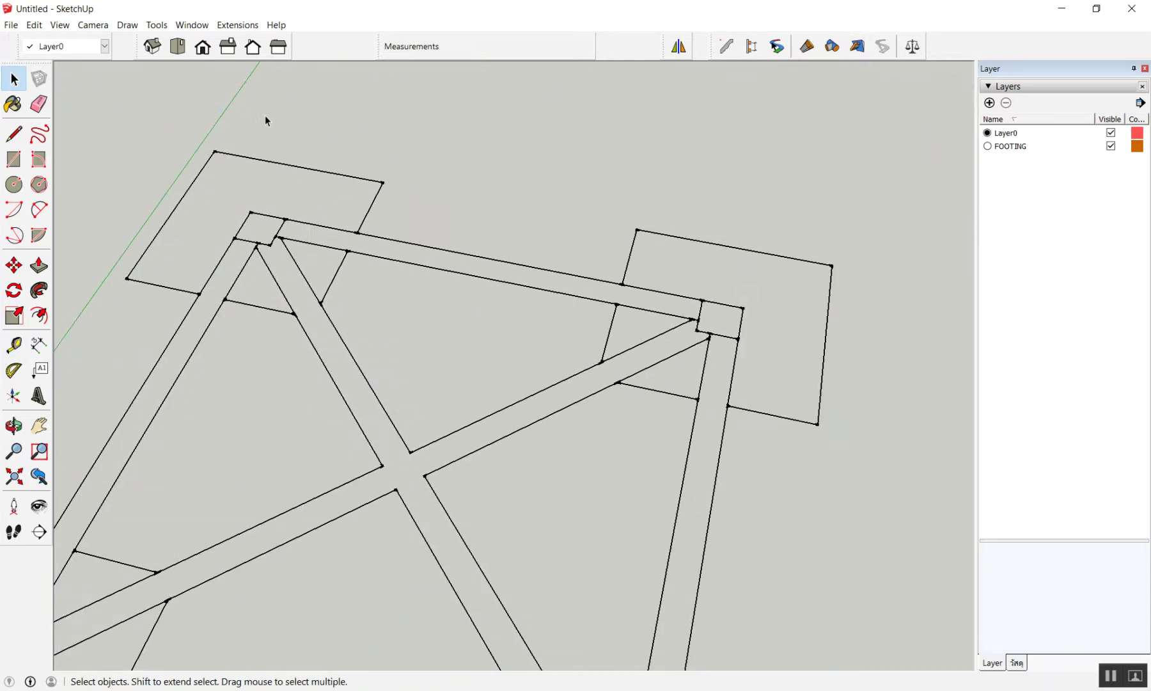
Measure from the top-left corner junction to the right beam corner.
{"action": "key", "text": "t"}
{"action": "scroll", "coordinate": [301, 215], "scroll_direction": "up", "scroll_amount": 2}
{"action": "scroll", "coordinate": [277, 221], "scroll_direction": "up", "scroll_amount": 1}
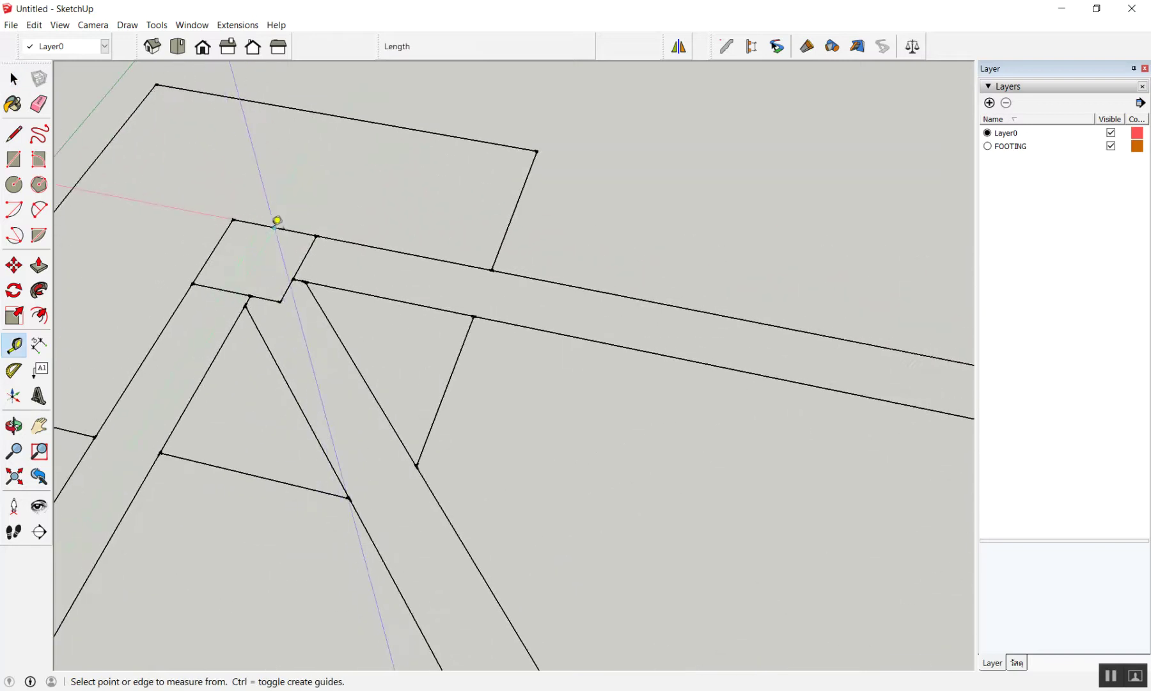
{"action": "left_click", "coordinate": [275, 225]}
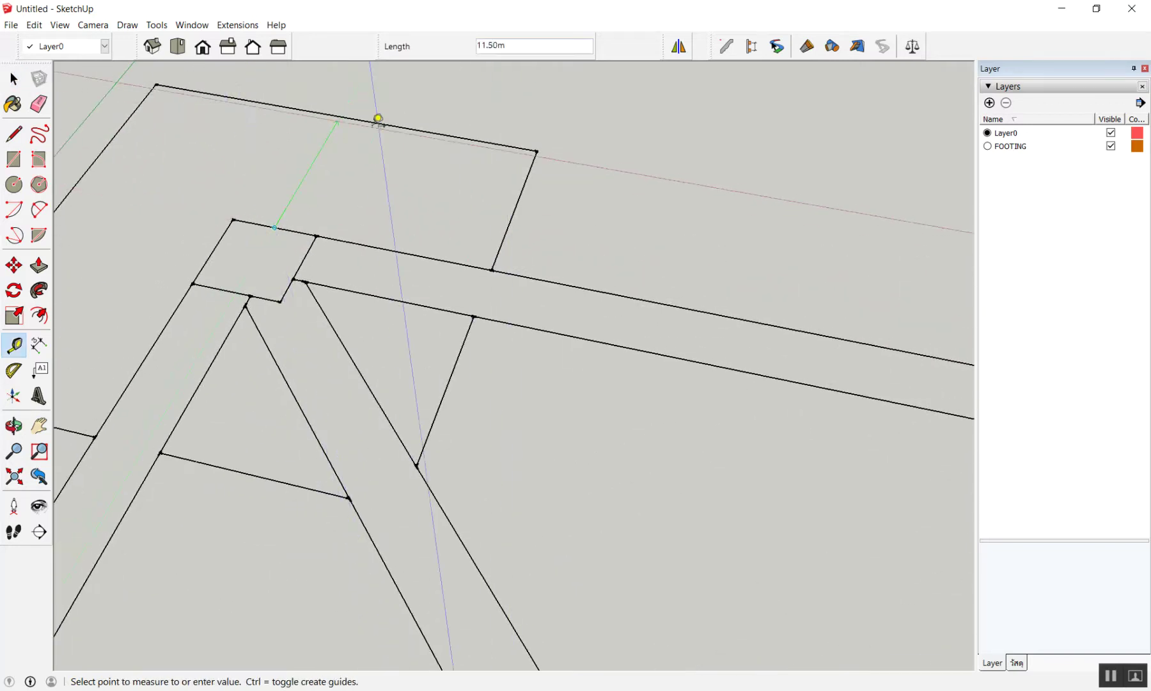
{"action": "scroll", "coordinate": [368, 134], "scroll_direction": "down", "scroll_amount": 1}
{"action": "scroll", "coordinate": [634, 256], "scroll_direction": "down", "scroll_amount": 2}
{"action": "scroll", "coordinate": [377, 169], "scroll_direction": "down", "scroll_amount": 2}
{"action": "scroll", "coordinate": [673, 201], "scroll_direction": "up", "scroll_amount": 3}
{"action": "scroll", "coordinate": [819, 267], "scroll_direction": "up", "scroll_amount": 2}
{"action": "left_click", "coordinate": [823, 270]}
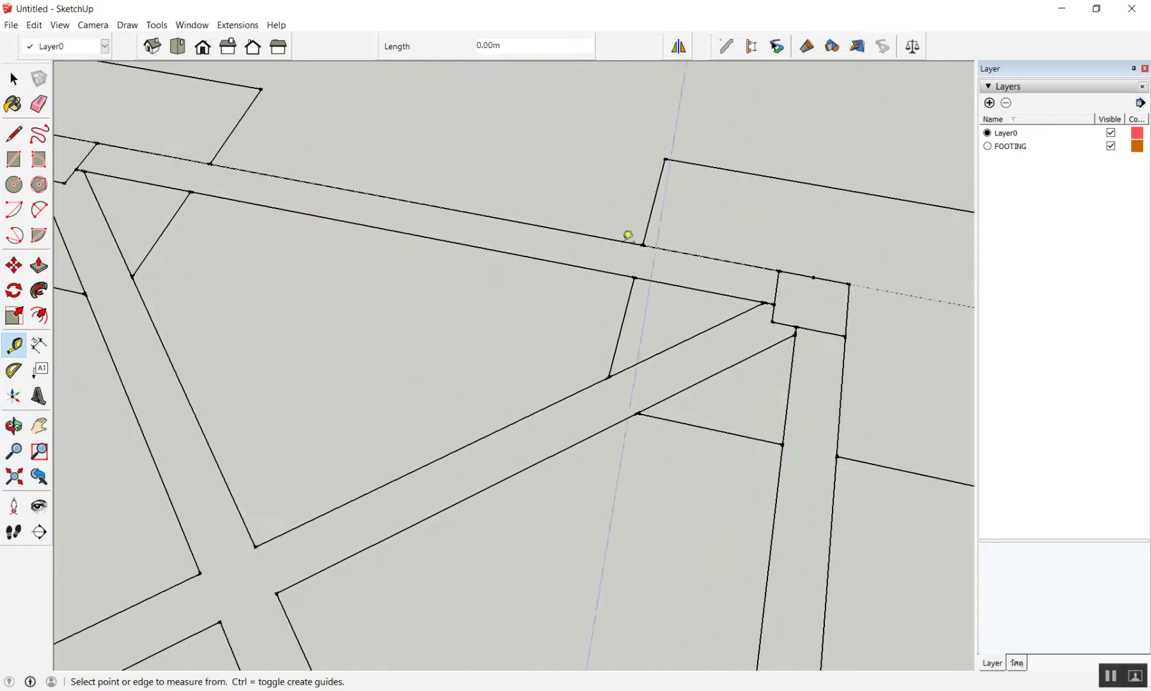
{"action": "scroll", "coordinate": [630, 154], "scroll_direction": "down", "scroll_amount": 1}
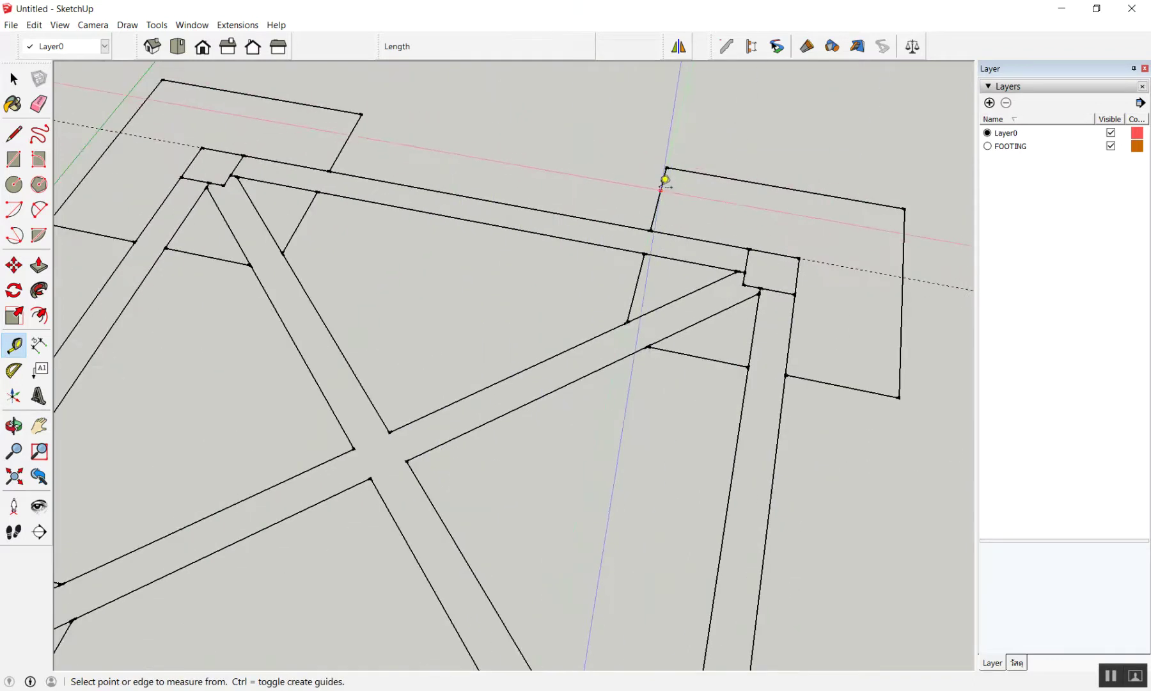
{"action": "scroll", "coordinate": [271, 142], "scroll_direction": "up", "scroll_amount": 2}
Start another measurement on the top beam edge, then cancel it.
{"action": "left_click", "coordinate": [214, 150]}
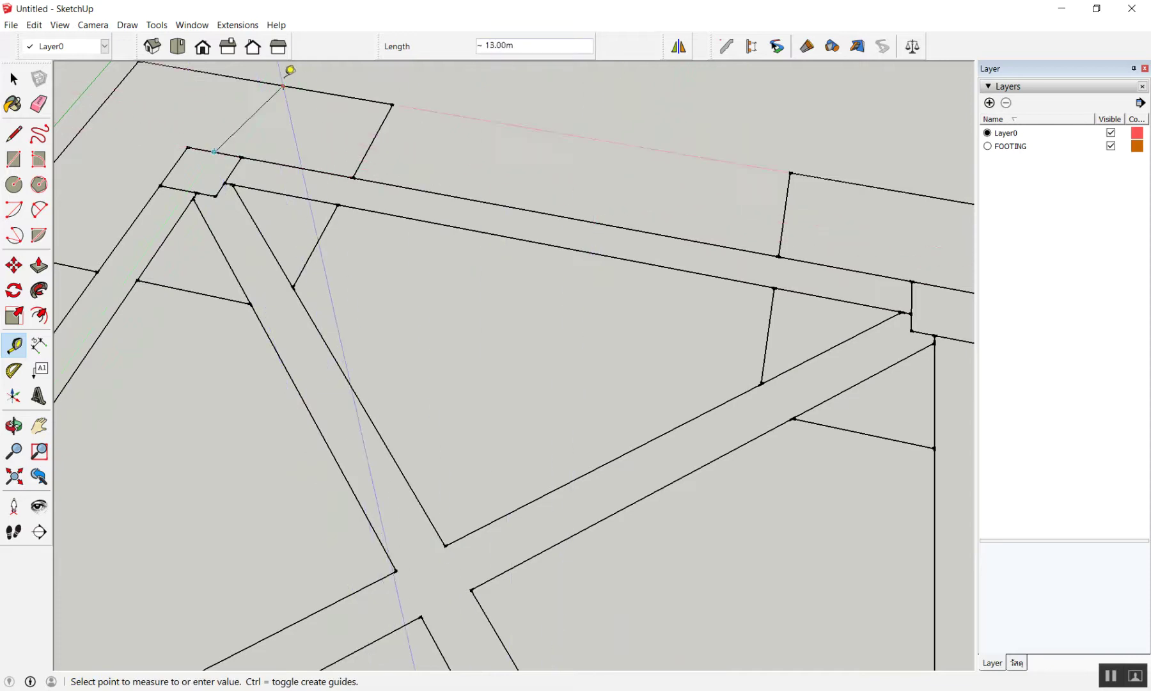
{"action": "scroll", "coordinate": [294, 131], "scroll_direction": "down", "scroll_amount": 2}
{"action": "scroll", "coordinate": [294, 142], "scroll_direction": "up", "scroll_amount": 1}
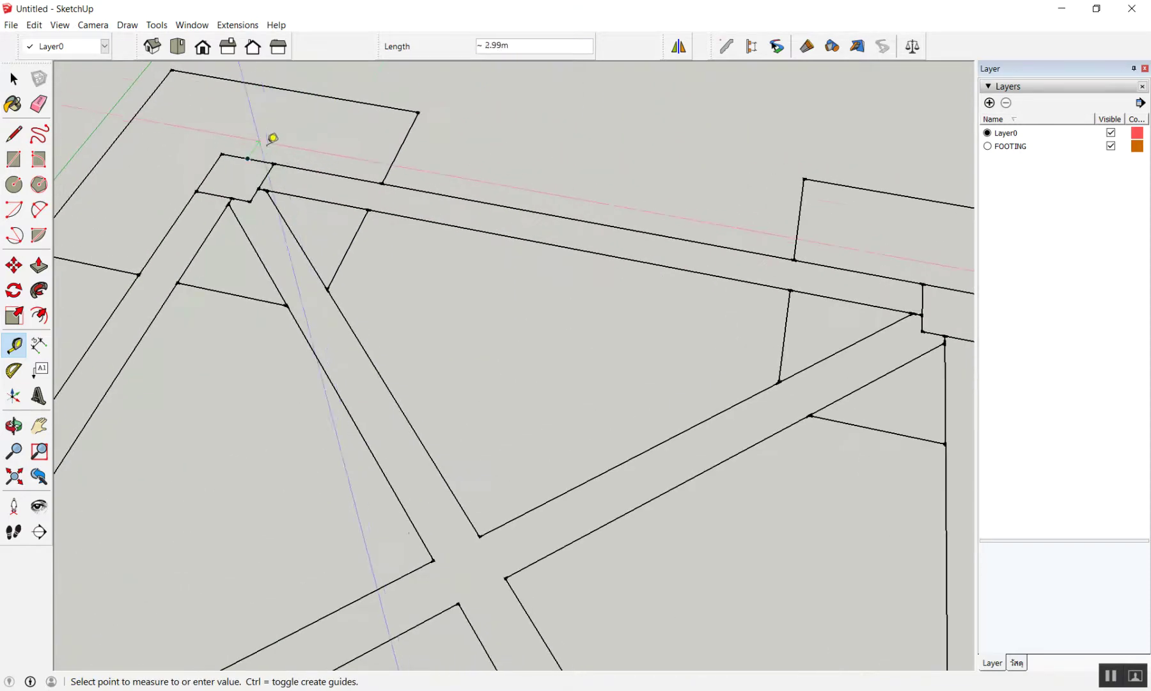
{"action": "scroll", "coordinate": [280, 106], "scroll_direction": "up", "scroll_amount": 1}
{"action": "scroll", "coordinate": [273, 123], "scroll_direction": "up", "scroll_amount": 1}
{"action": "scroll", "coordinate": [287, 100], "scroll_direction": "down", "scroll_amount": 2}
{"action": "key", "text": "space"}
{"action": "scroll", "coordinate": [255, 128], "scroll_direction": "down", "scroll_amount": 2}
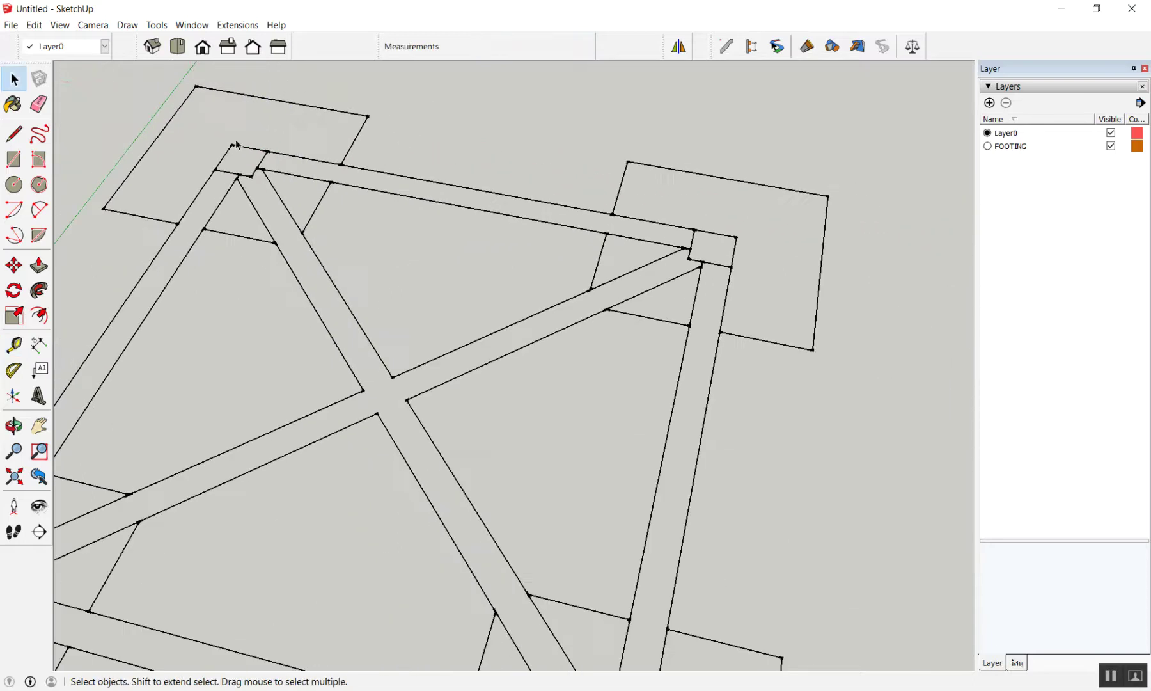
Measure the top-left to top-right footing span as 72.00 m, then undo and re-paste the footing drawing.
{"action": "key", "text": "t"}
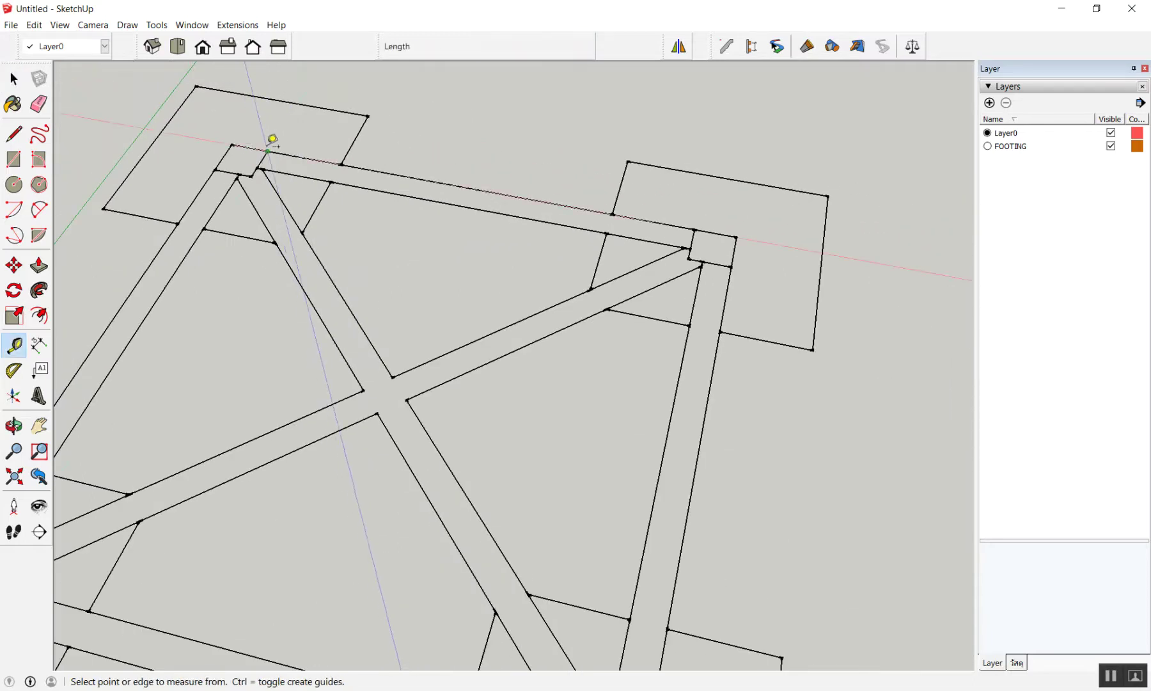
{"action": "left_click", "coordinate": [250, 148]}
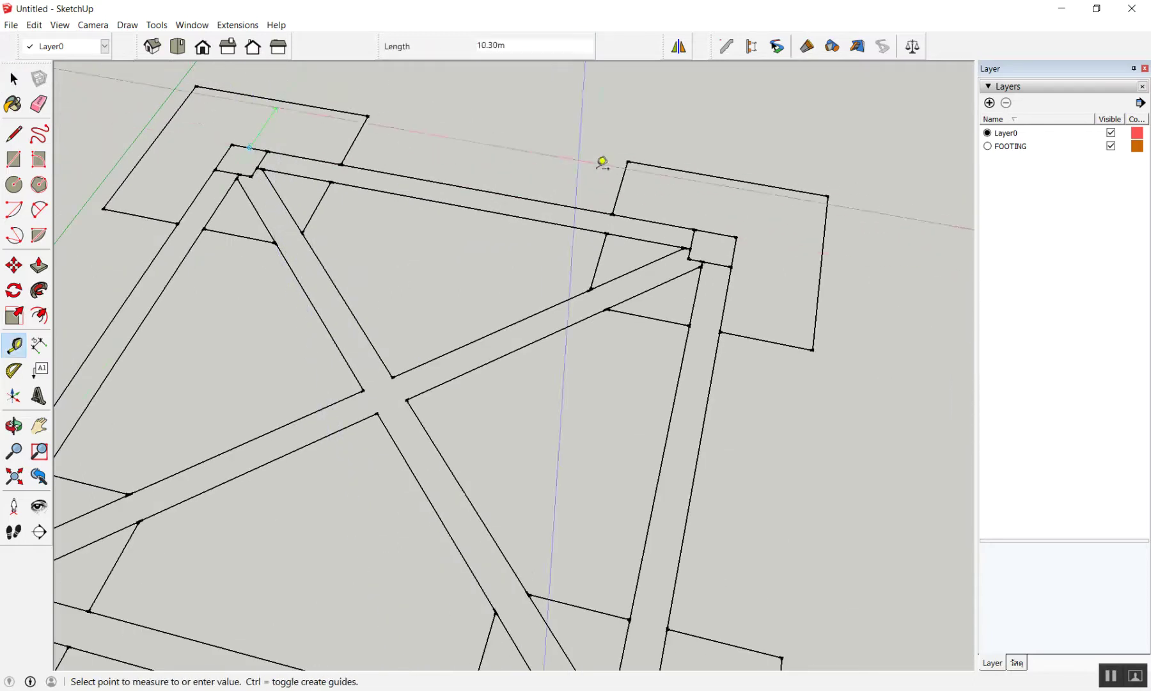
{"action": "left_click", "coordinate": [719, 230]}
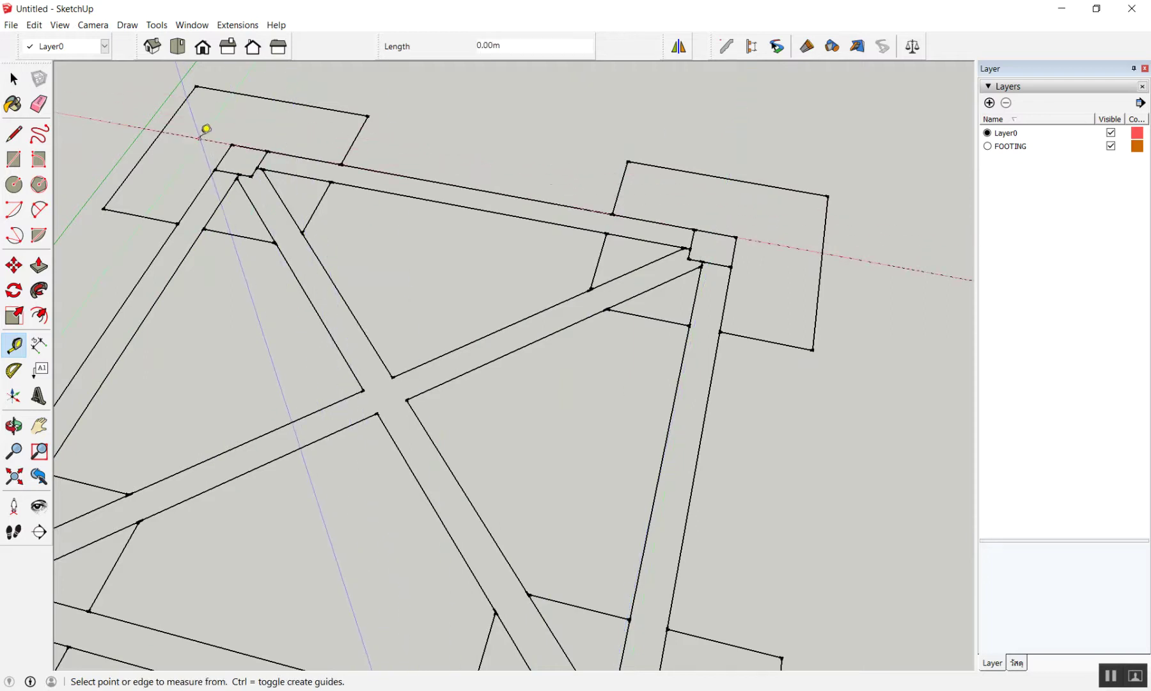
{"action": "left_click", "coordinate": [250, 148]}
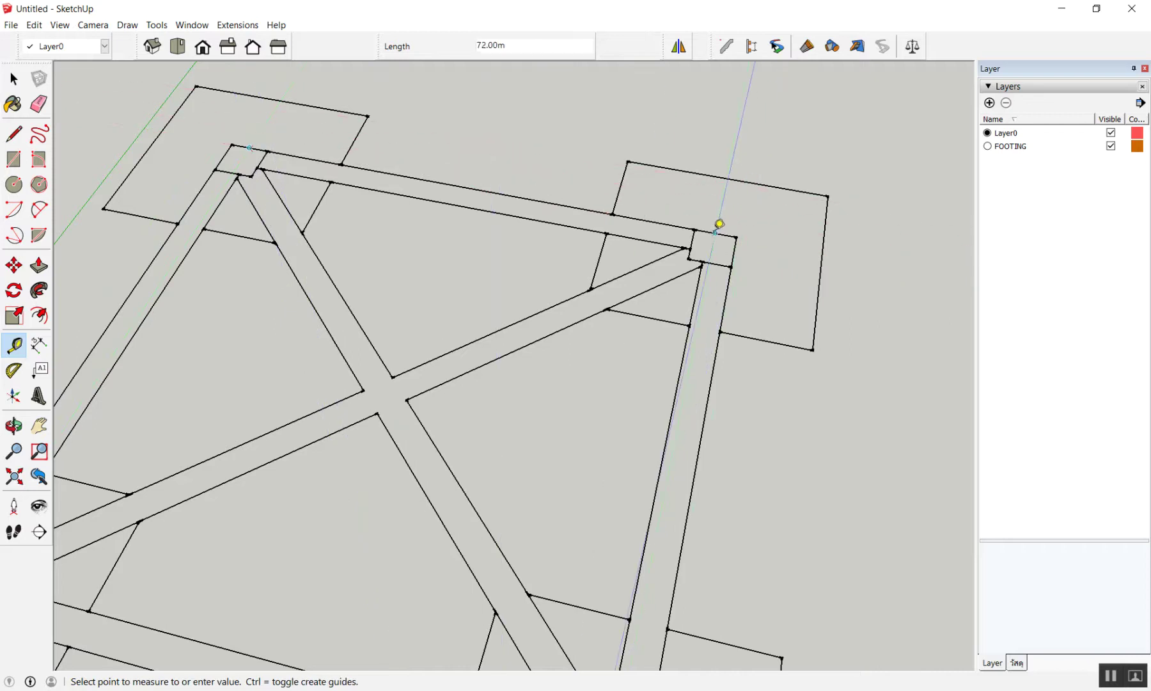
{"action": "left_click", "coordinate": [719, 224]}
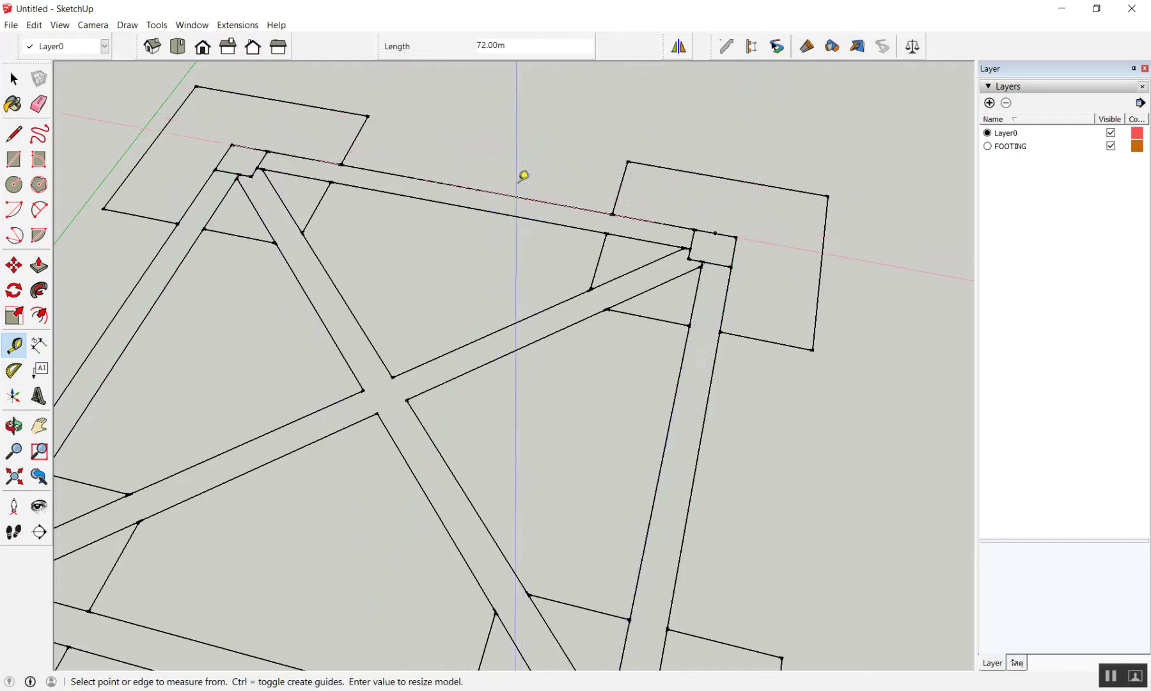
{"action": "key", "text": "ctrl+z"}
{"action": "key", "text": "ctrl+v"}
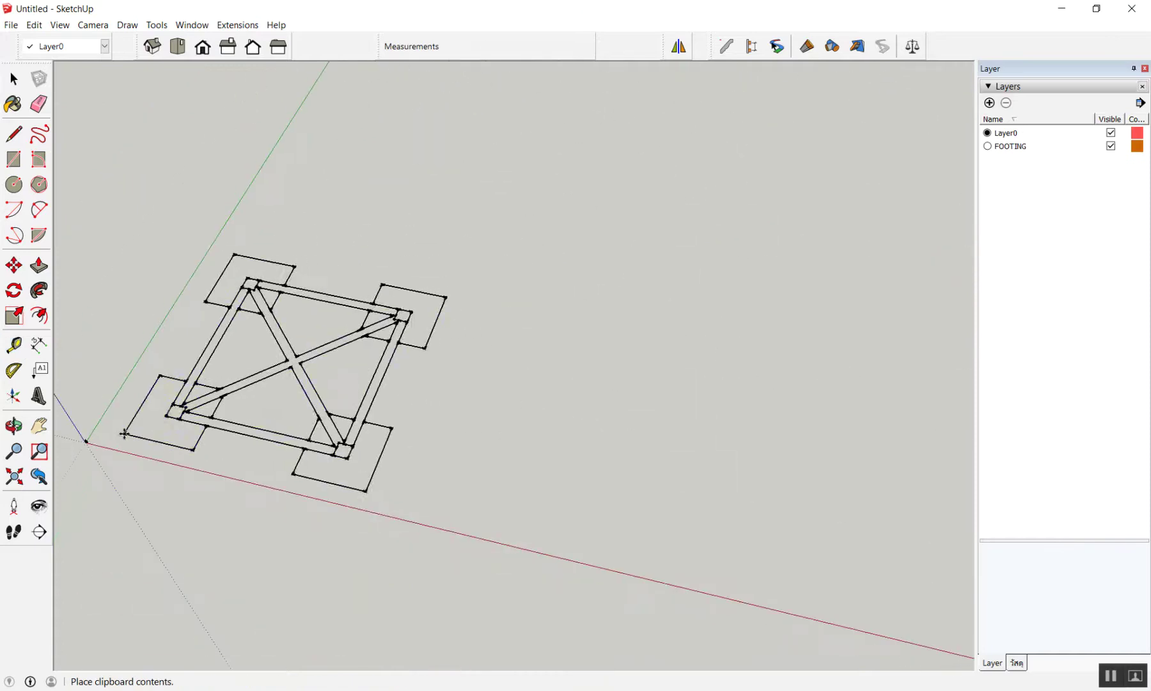
Move the pasted footing copy so its base point sits at the top-left beam corner.
{"action": "left_click", "coordinate": [123, 432]}
{"action": "scroll", "coordinate": [259, 281], "scroll_direction": "up", "scroll_amount": 6}
{"action": "scroll", "coordinate": [259, 282], "scroll_direction": "up", "scroll_amount": 2}
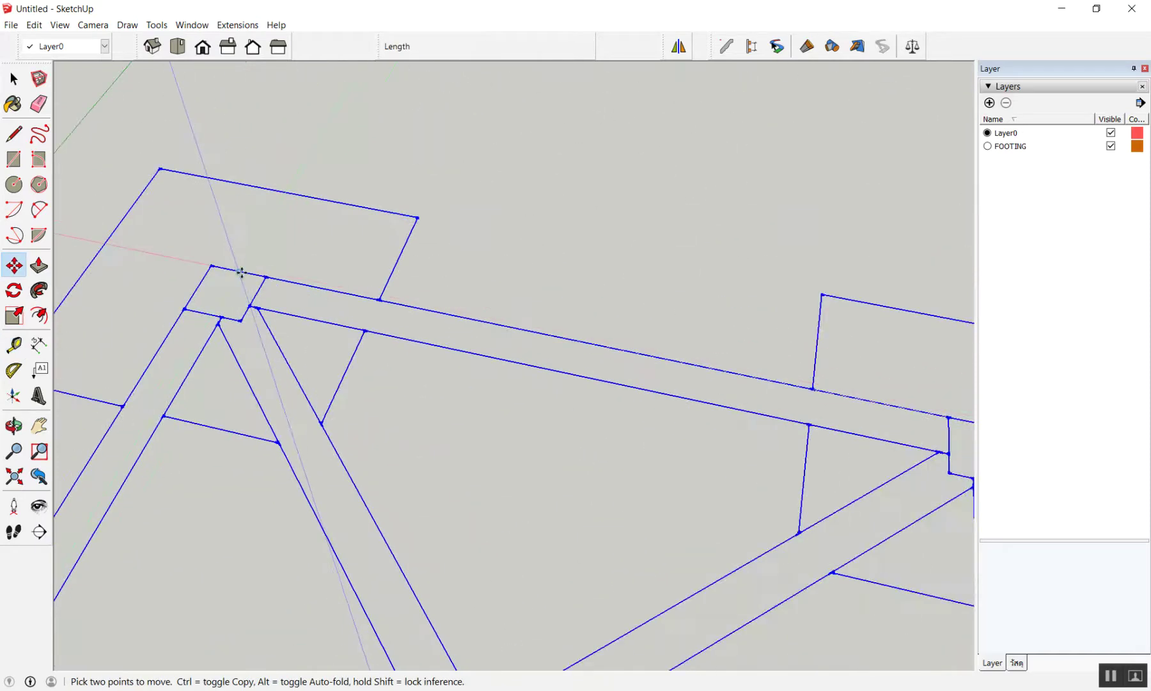
{"action": "left_click", "coordinate": [241, 273]}
{"action": "left_click", "coordinate": [272, 222]}
{"action": "key", "text": "space"}
Measure along the top beam edge from the corner, reading 7.39m.
{"action": "key", "text": "t"}
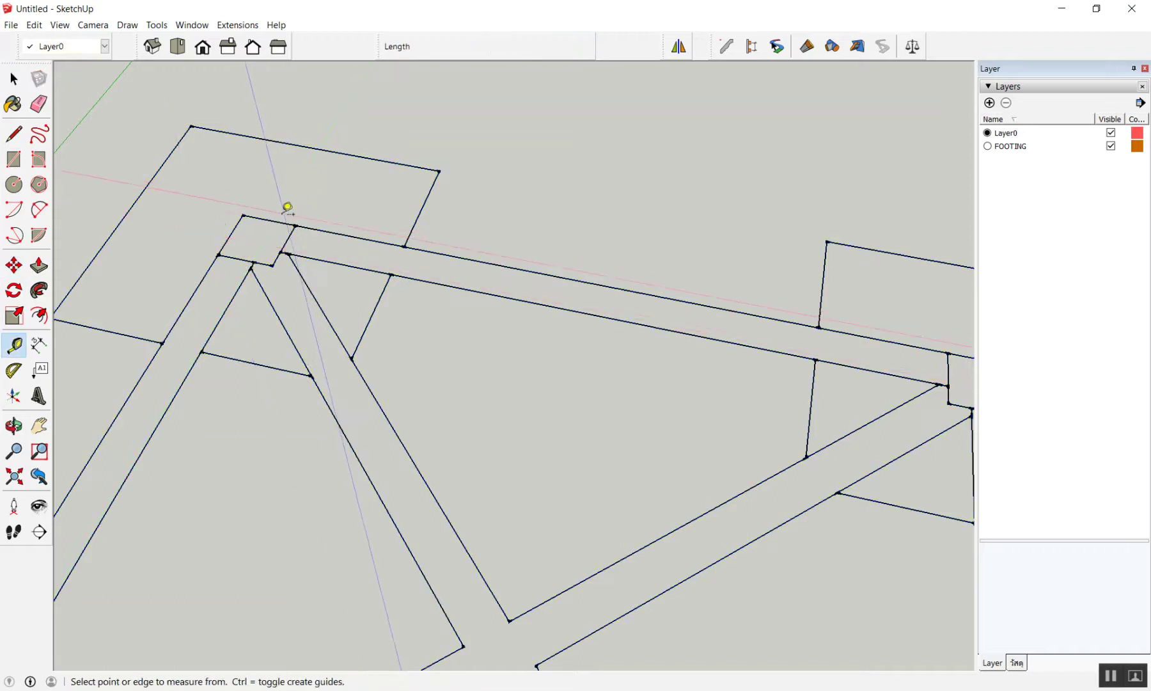
{"action": "left_click", "coordinate": [269, 220]}
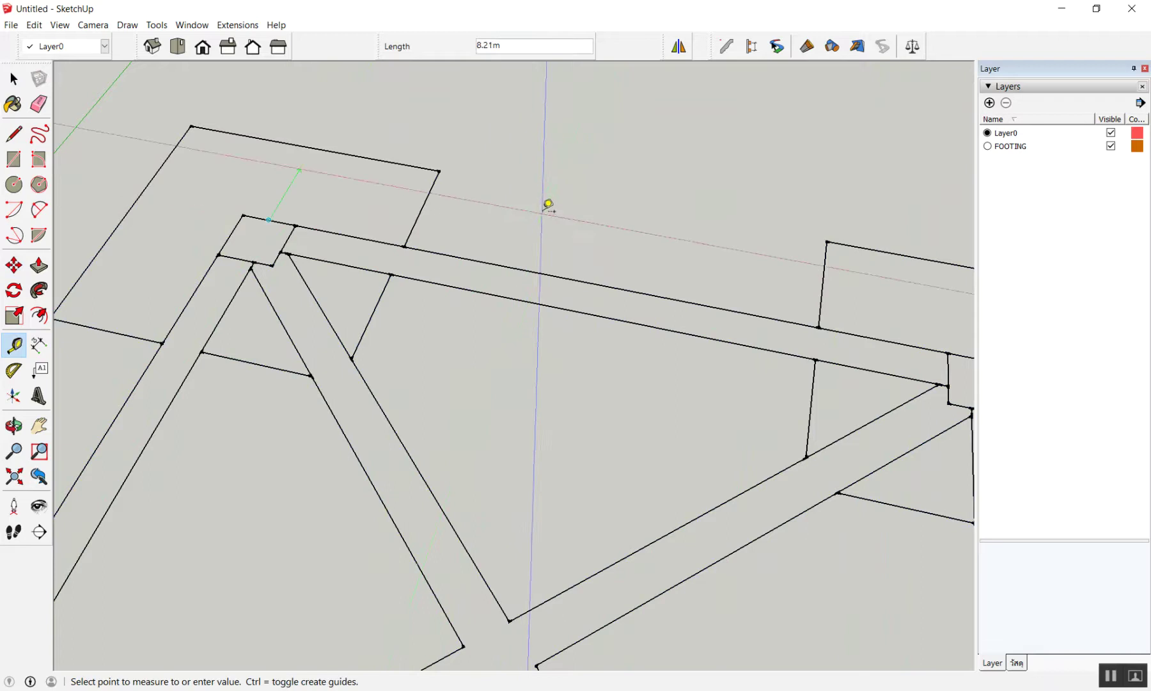
{"action": "left_click", "coordinate": [478, 198]}
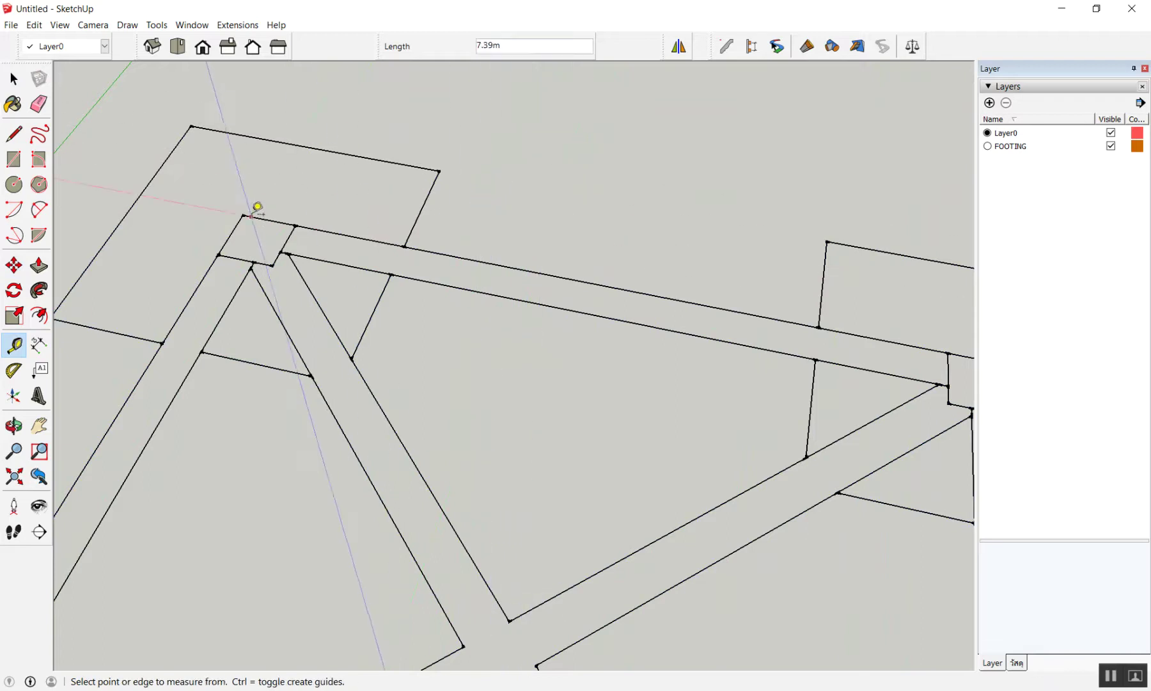
{"action": "scroll", "coordinate": [257, 207], "scroll_direction": "down", "scroll_amount": 3}
{"action": "scroll", "coordinate": [249, 211], "scroll_direction": "up", "scroll_amount": 2}
{"action": "scroll", "coordinate": [240, 201], "scroll_direction": "up", "scroll_amount": 1}
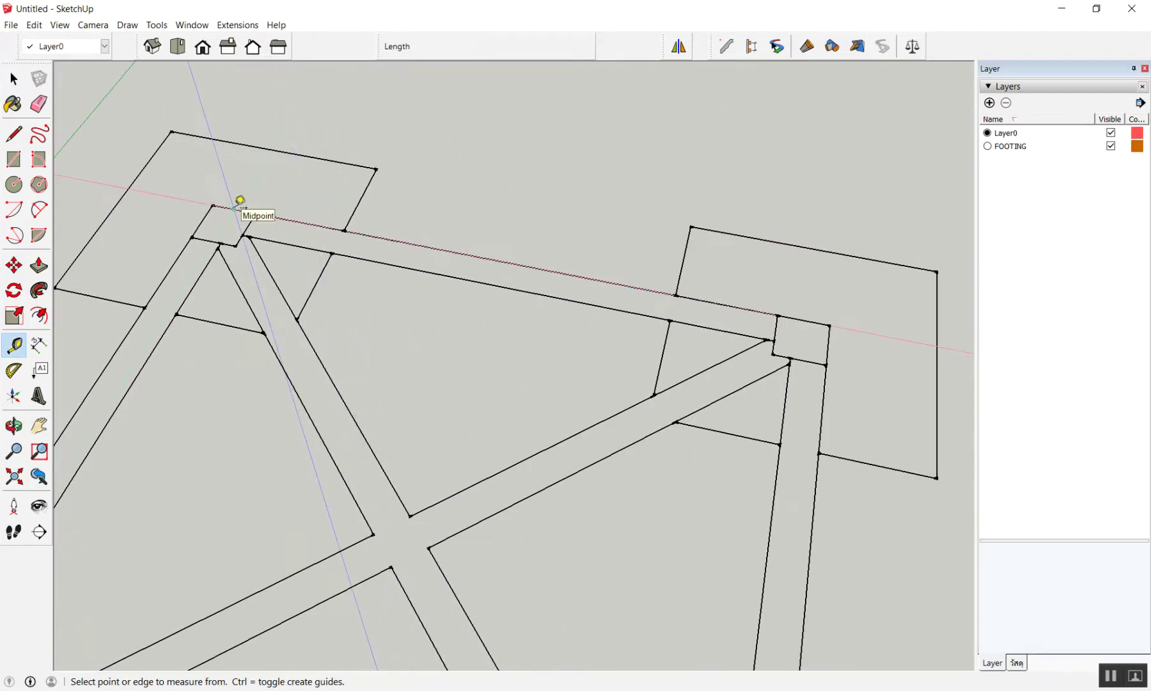
{"action": "key", "text": "space"}
Take two more Tape Measure readings from the beam corner to the top edge.
{"action": "key", "text": "t"}
{"action": "left_click", "coordinate": [234, 208]}
{"action": "left_click", "coordinate": [804, 319]}
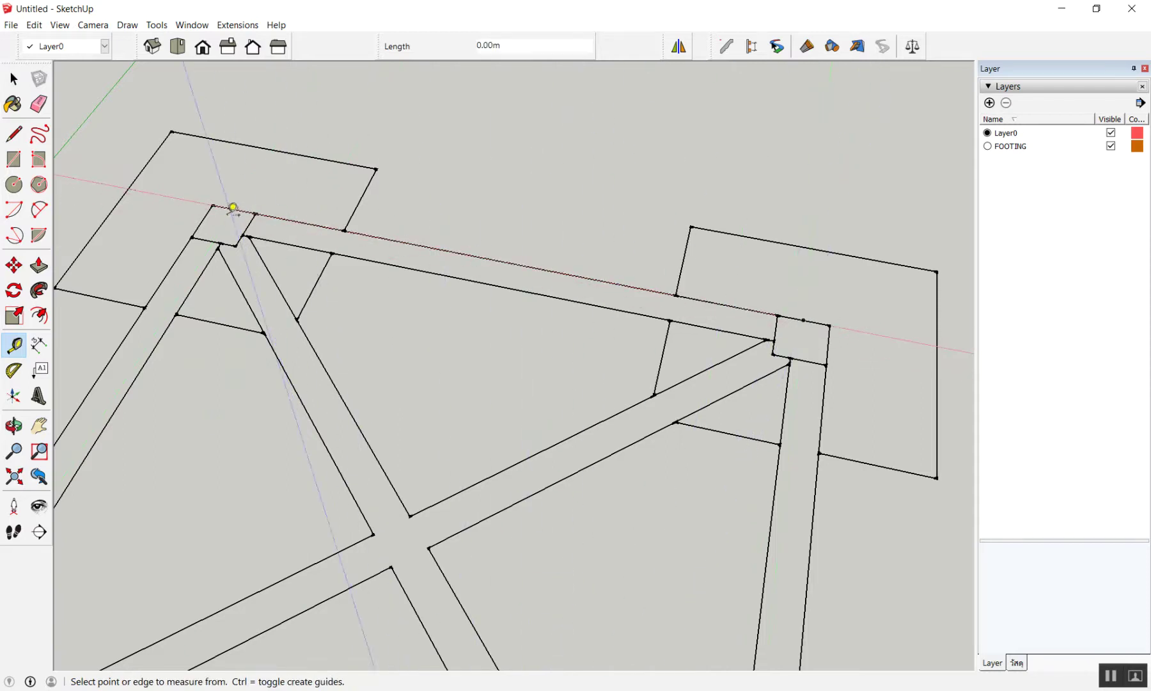
{"action": "key", "text": "space"}
{"action": "key", "text": "t"}
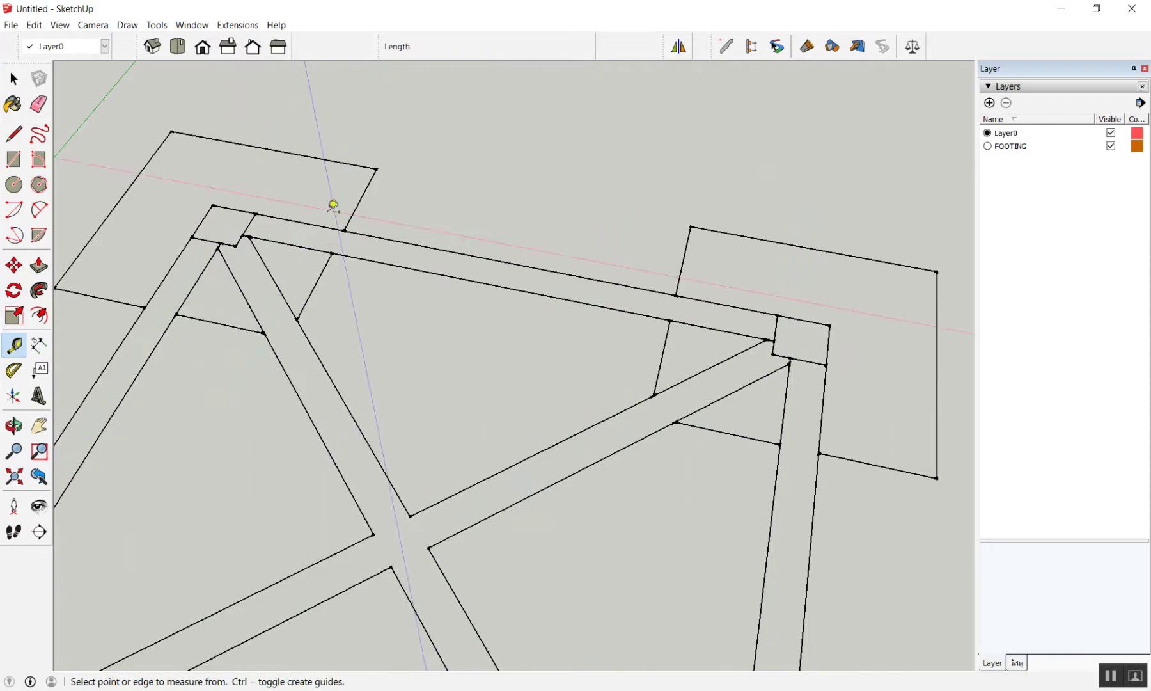
{"action": "left_click", "coordinate": [234, 208]}
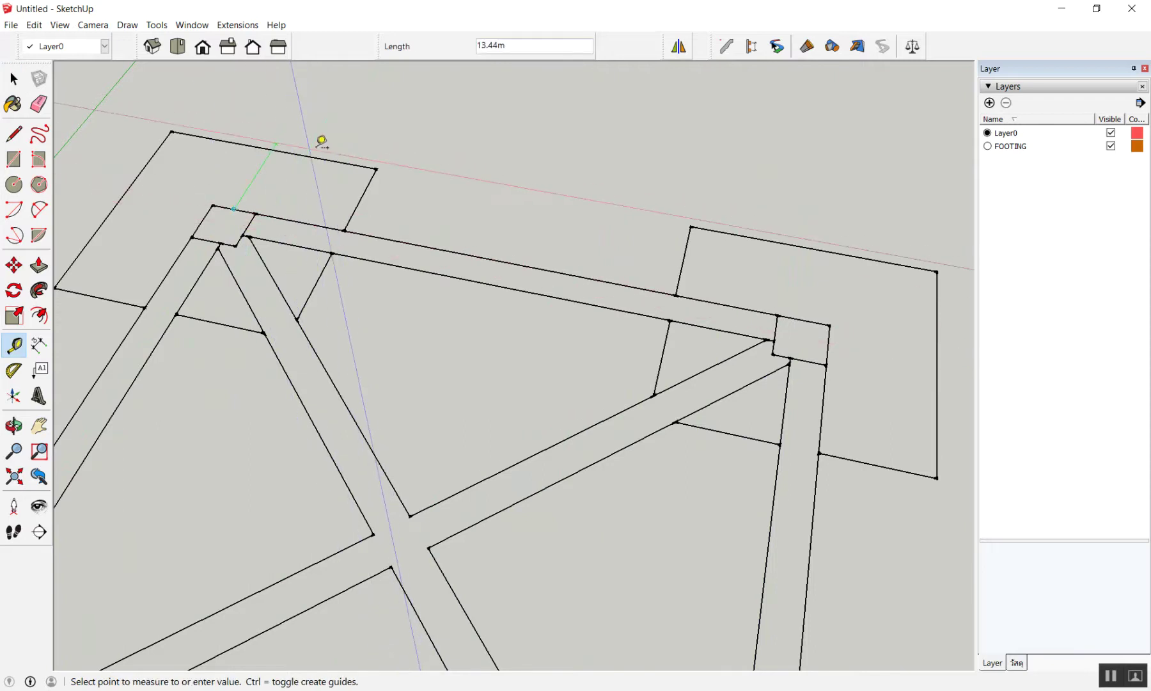
{"action": "left_click", "coordinate": [810, 314]}
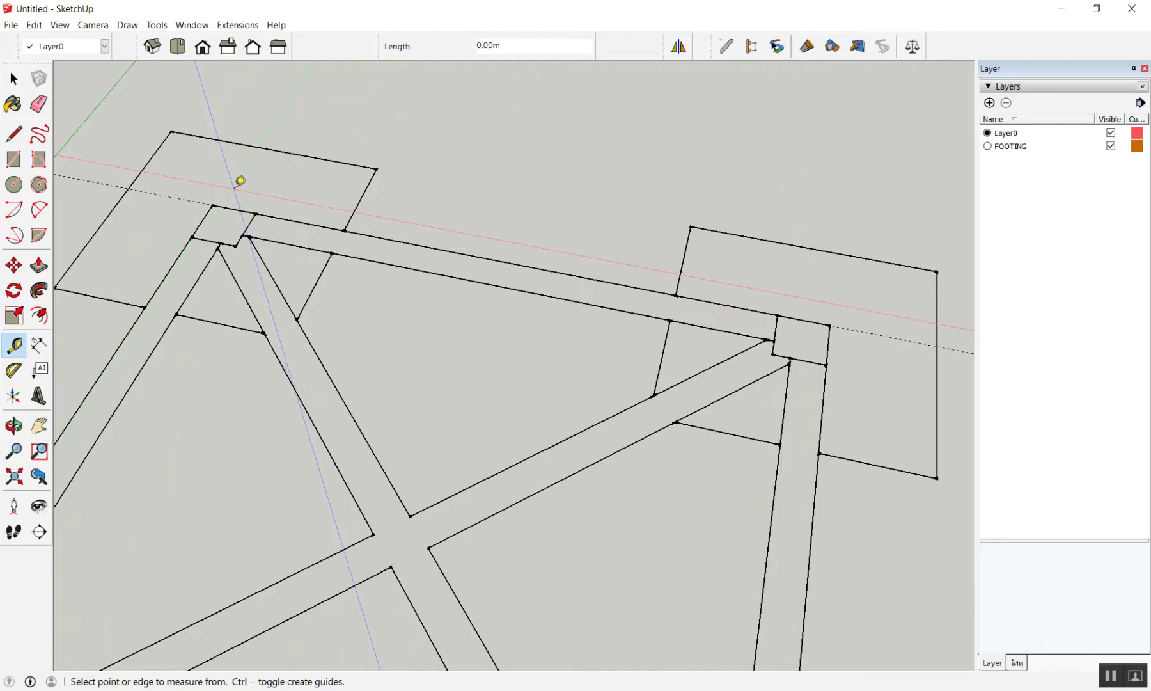
{"action": "key", "text": "space"}
Measure from the beam corner to leave a guide line, then orbit to a tilted view.
{"action": "scroll", "coordinate": [221, 192], "scroll_direction": "up", "scroll_amount": 2}
{"action": "scroll", "coordinate": [249, 206], "scroll_direction": "down", "scroll_amount": 2}
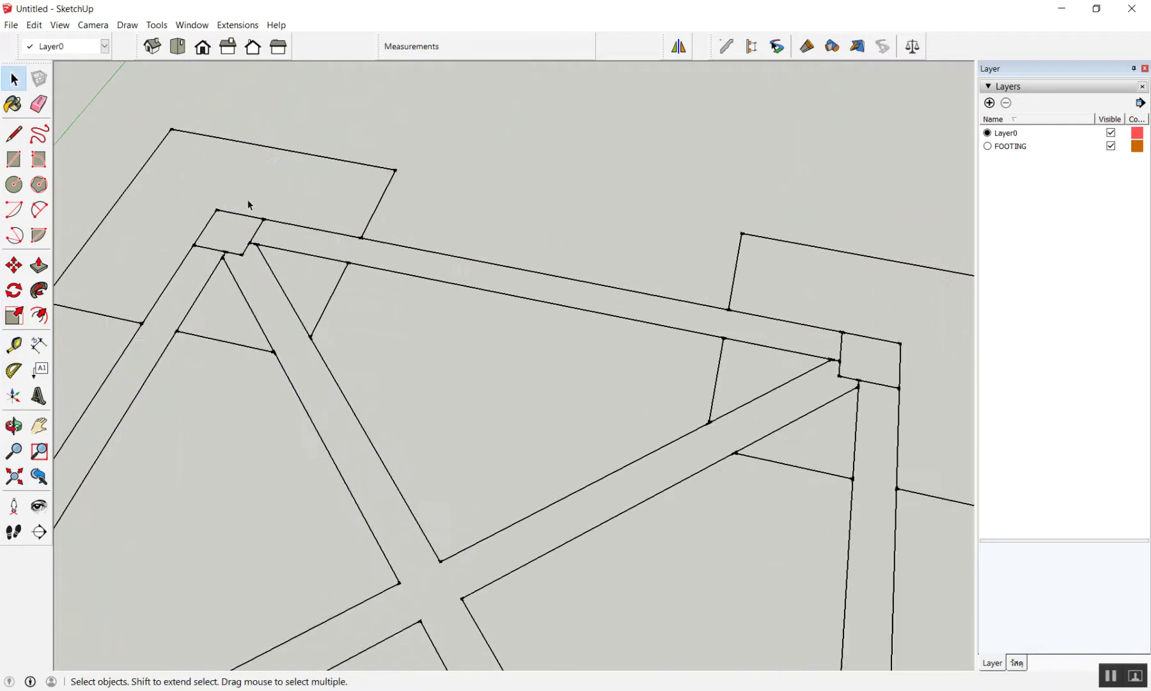
{"action": "scroll", "coordinate": [249, 204], "scroll_direction": "up", "scroll_amount": 1}
{"action": "key", "text": "t"}
{"action": "left_click", "coordinate": [246, 205]}
{"action": "scroll", "coordinate": [563, 235], "scroll_direction": "down", "scroll_amount": 2}
{"action": "left_click", "coordinate": [542, 231]}
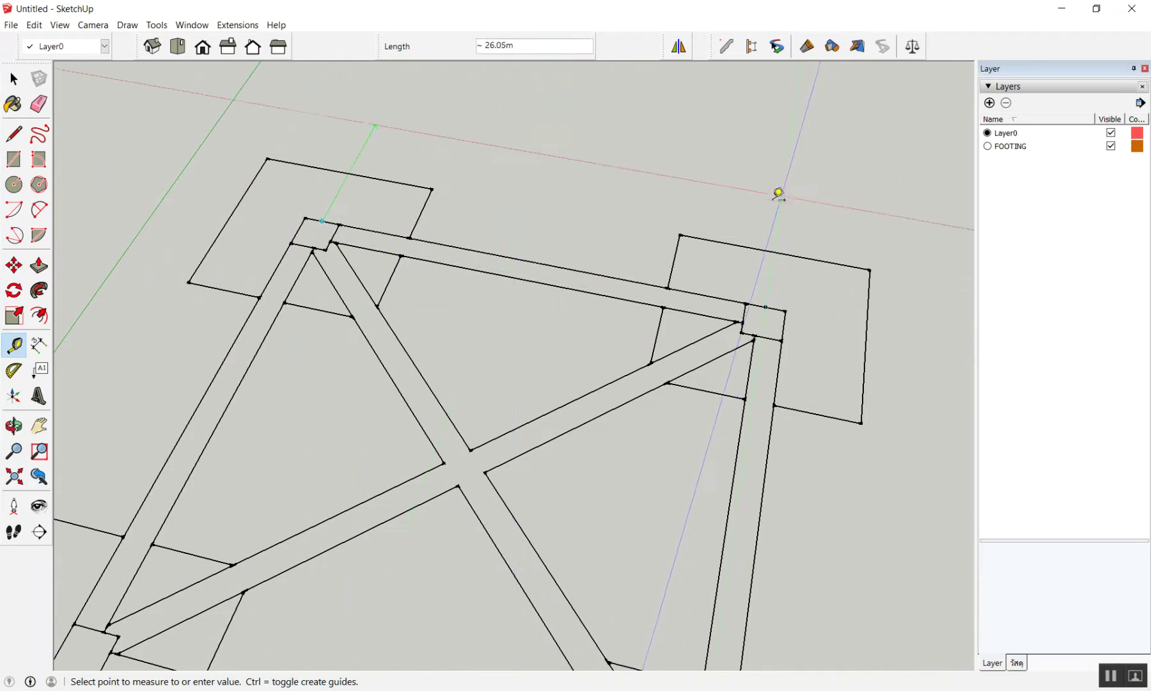
{"action": "key", "text": "space"}
{"action": "mouse_move", "coordinate": [745, 326]}
{"action": "middle_mouse_down"}
{"action": "mouse_move", "coordinate": [759, 341]}
{"action": "mouse_move", "coordinate": [660, 281]}
{"action": "middle_mouse_up"}
{"action": "scroll", "coordinate": [665, 280], "scroll_direction": "down", "scroll_amount": 2}
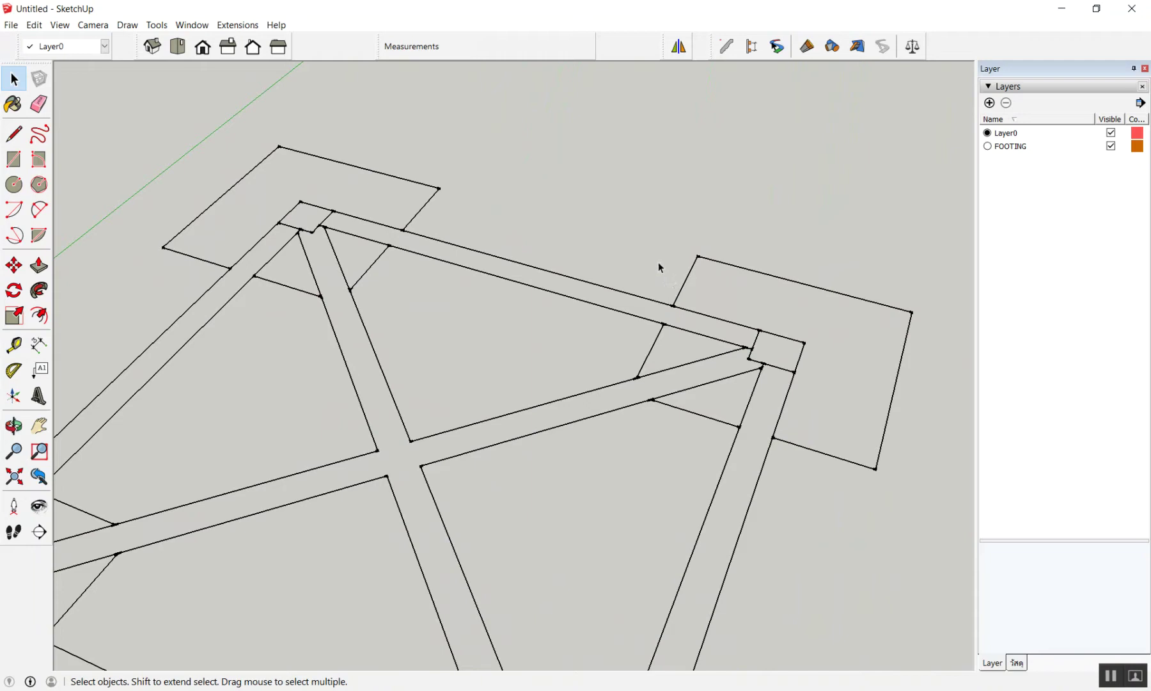
Switch to the Top standard view; a measurement started at the top-left beam corner is cancelled.
{"action": "key", "text": "F2"}
{"action": "scroll", "coordinate": [426, 280], "scroll_direction": "down", "scroll_amount": 3}
{"action": "scroll", "coordinate": [346, 222], "scroll_direction": "up", "scroll_amount": 3}
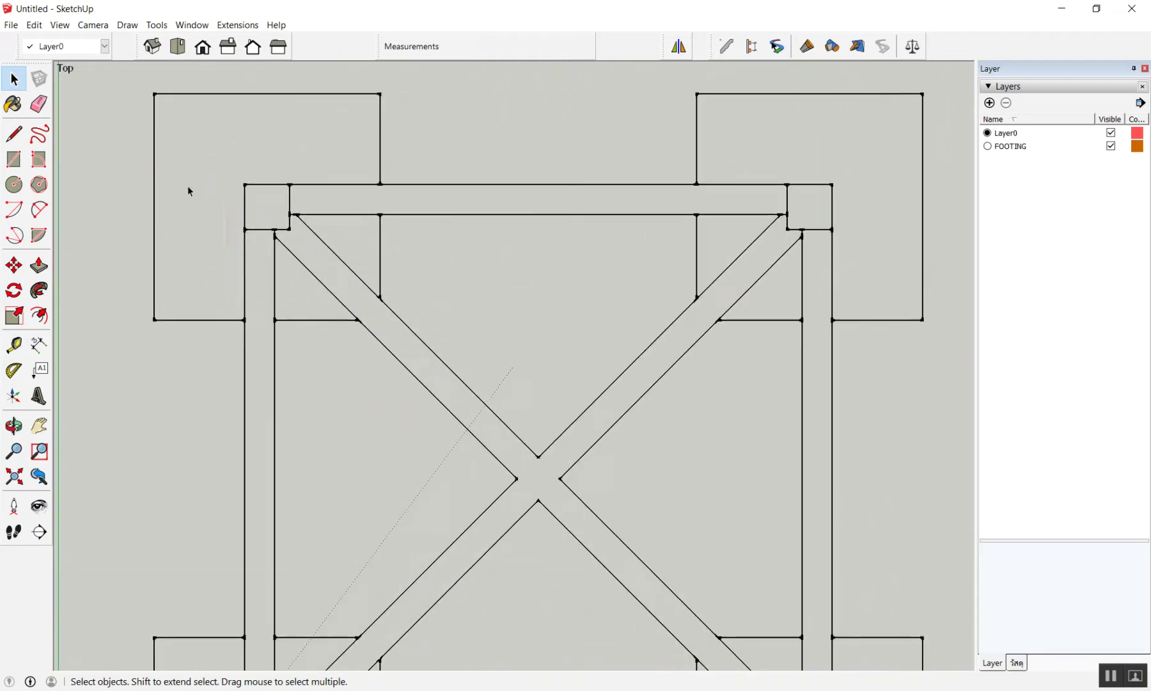
{"action": "scroll", "coordinate": [266, 192], "scroll_direction": "down", "scroll_amount": 2}
{"action": "key", "text": "t"}
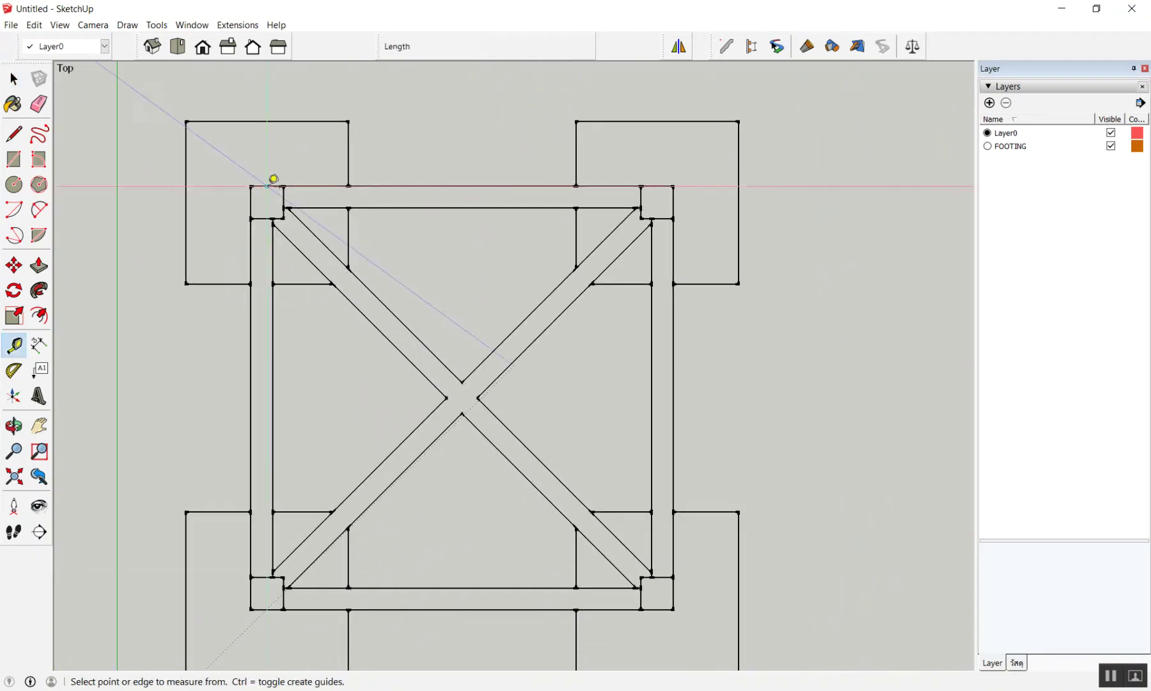
{"action": "left_click", "coordinate": [268, 186]}
{"action": "key", "text": "Escape"}
{"action": "key", "text": "space"}
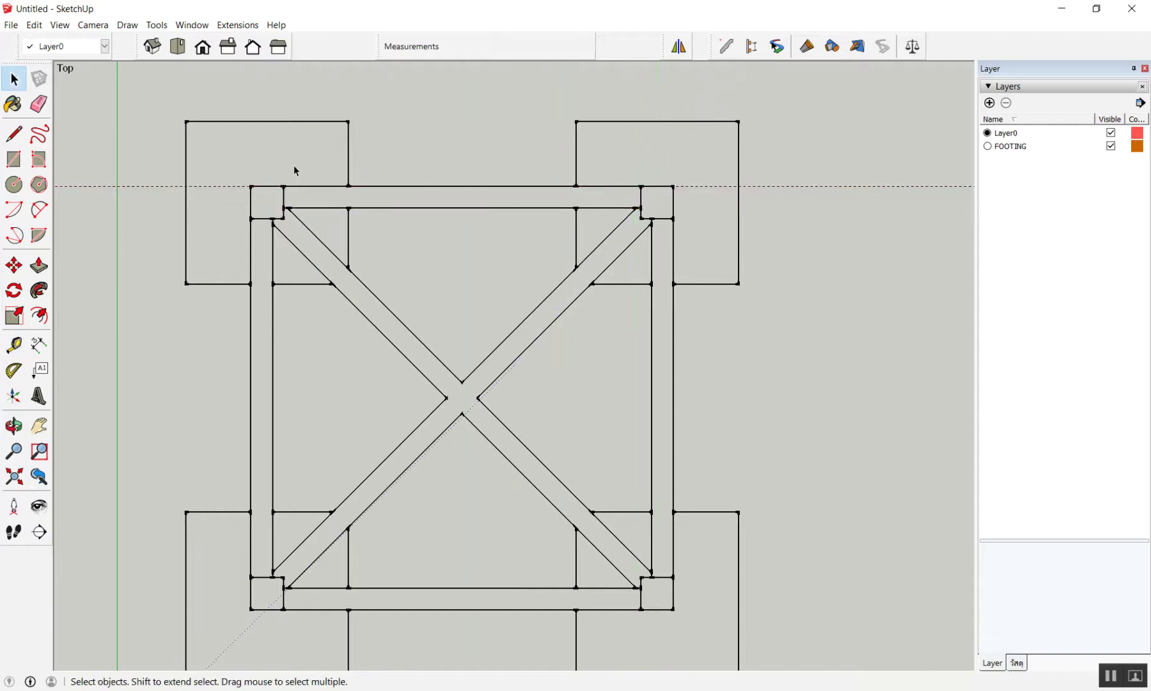
Lay a Tape Measure guide line along the top beam edge from its left corner.
{"action": "key", "text": "t"}
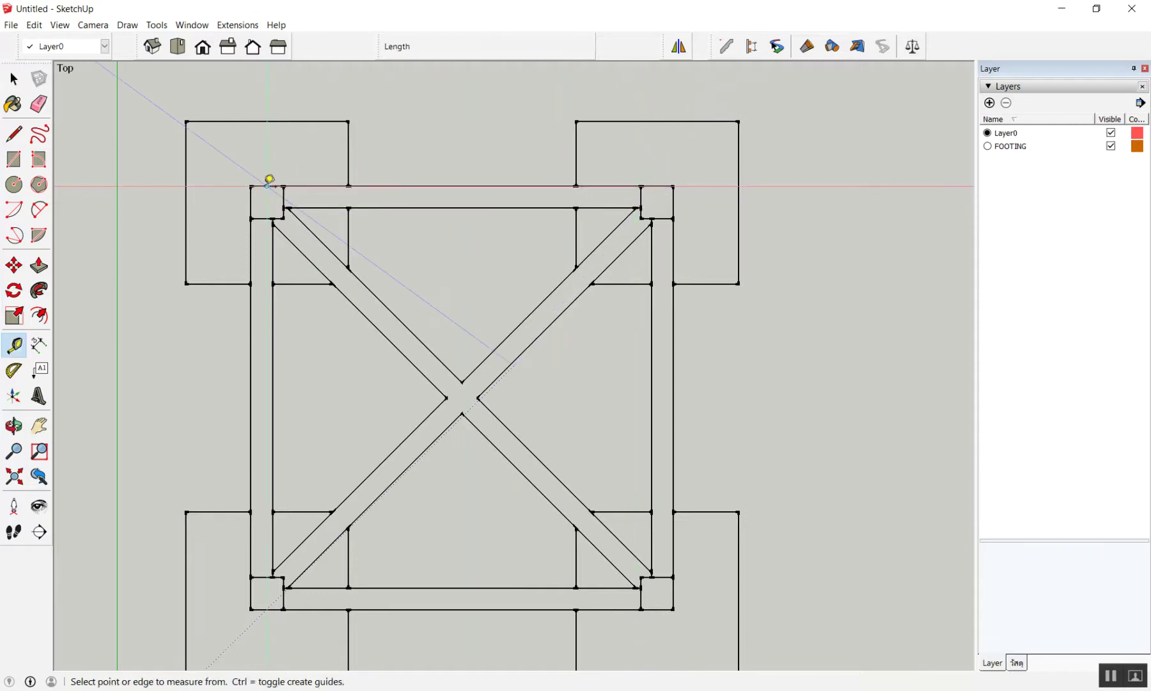
{"action": "left_click", "coordinate": [266, 186]}
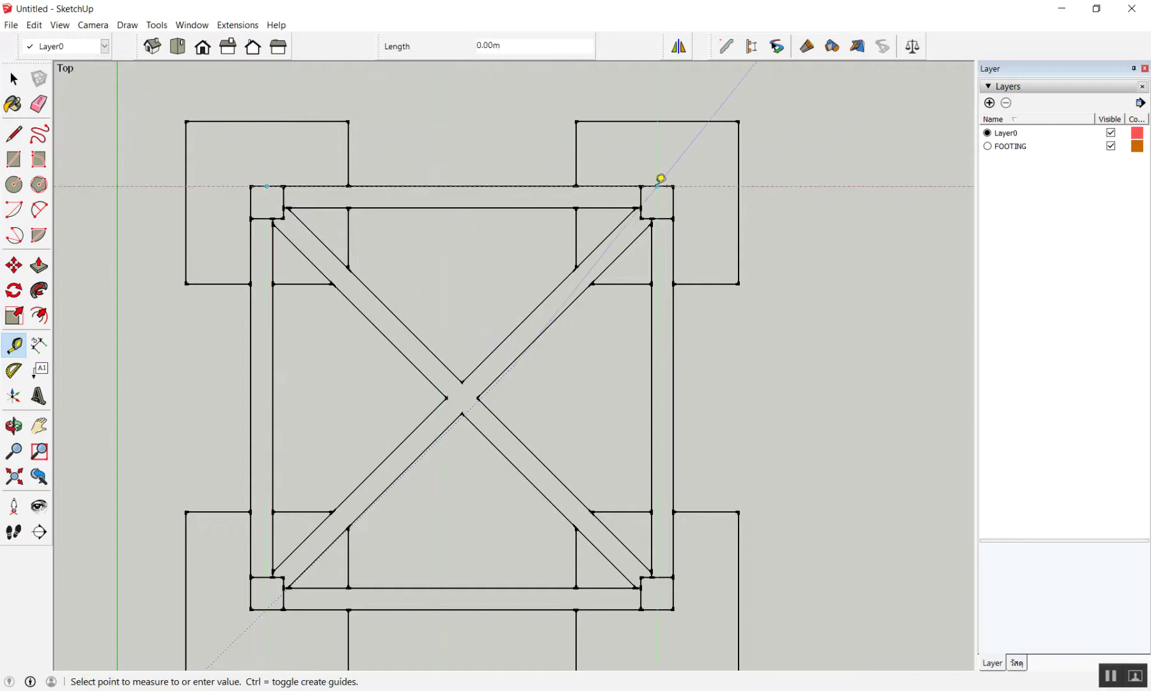
{"action": "key", "text": "space"}
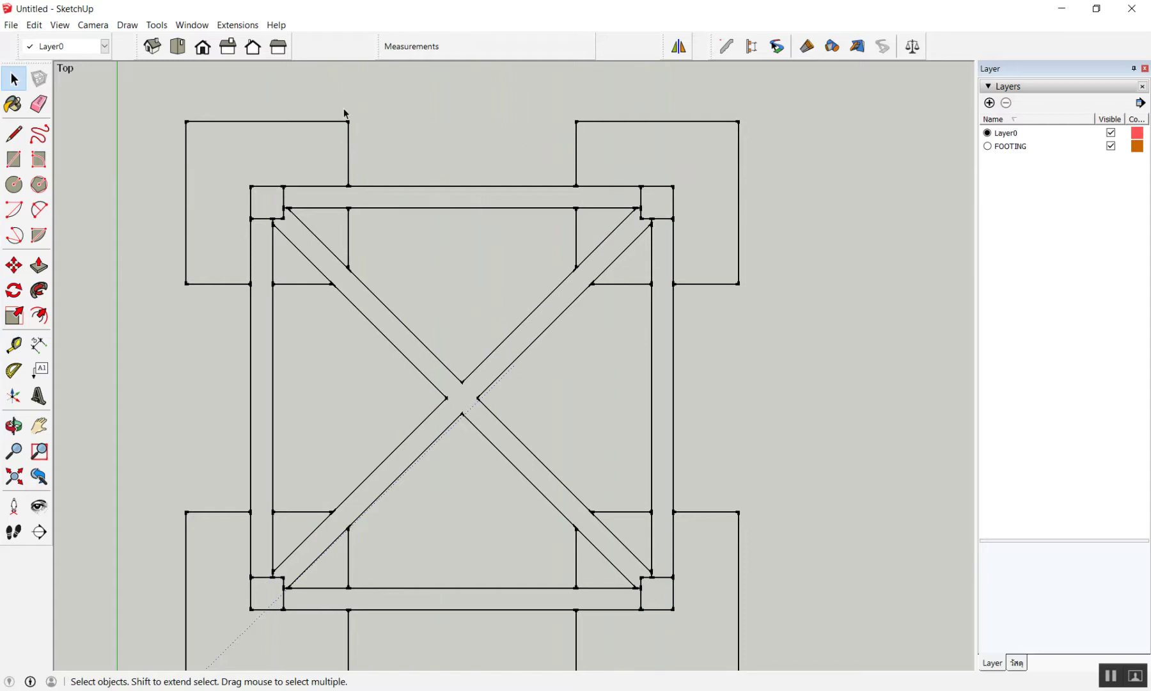
{"action": "key", "text": "t"}
{"action": "left_click", "coordinate": [268, 186]}
{"action": "left_click", "coordinate": [665, 186]}
Orbit to a tilted view and measure from the top-left to the top-right beam corner.
{"action": "key", "text": "space"}
{"action": "middle_click_drag", "start_coordinate": [238, 179], "coordinate": [443, 240]}
{"action": "scroll", "coordinate": [443, 240], "scroll_direction": "down", "scroll_amount": 1}
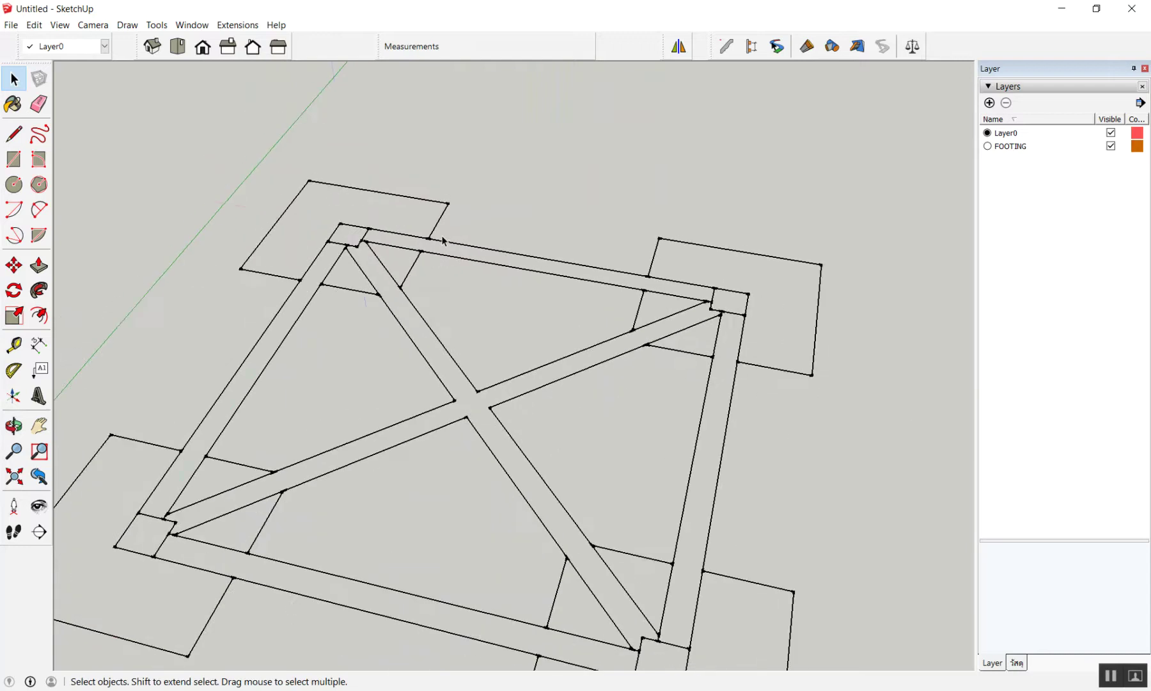
{"action": "key", "text": "t"}
{"action": "left_click", "coordinate": [355, 224]}
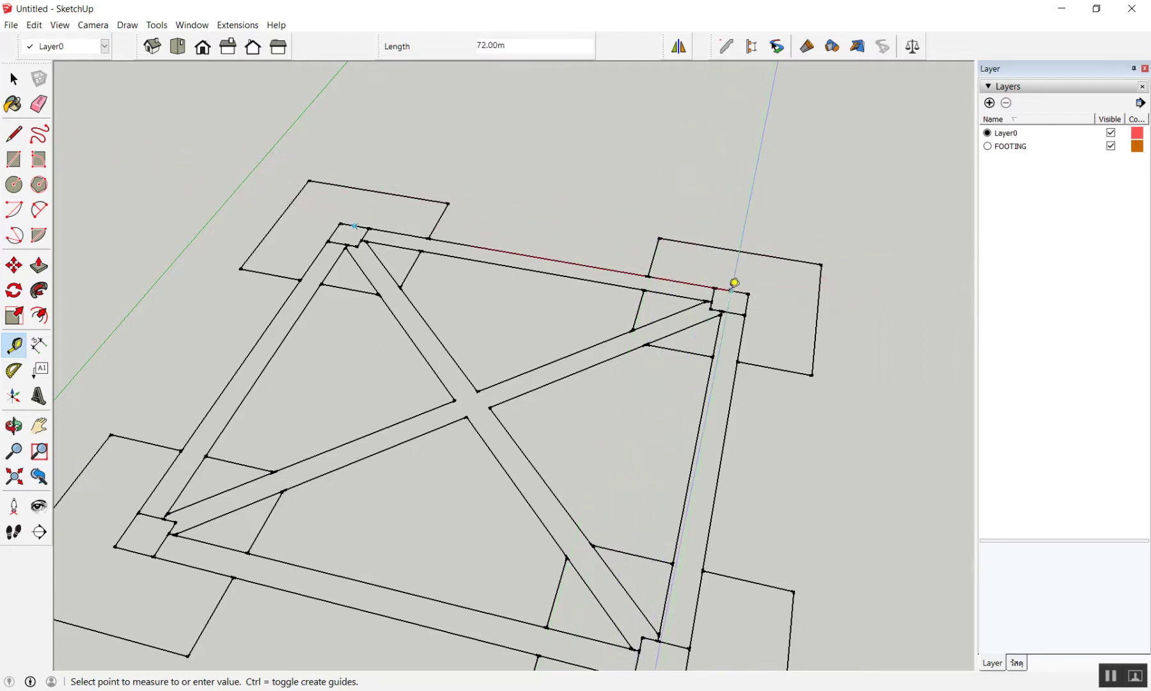
{"action": "left_click", "coordinate": [740, 280]}
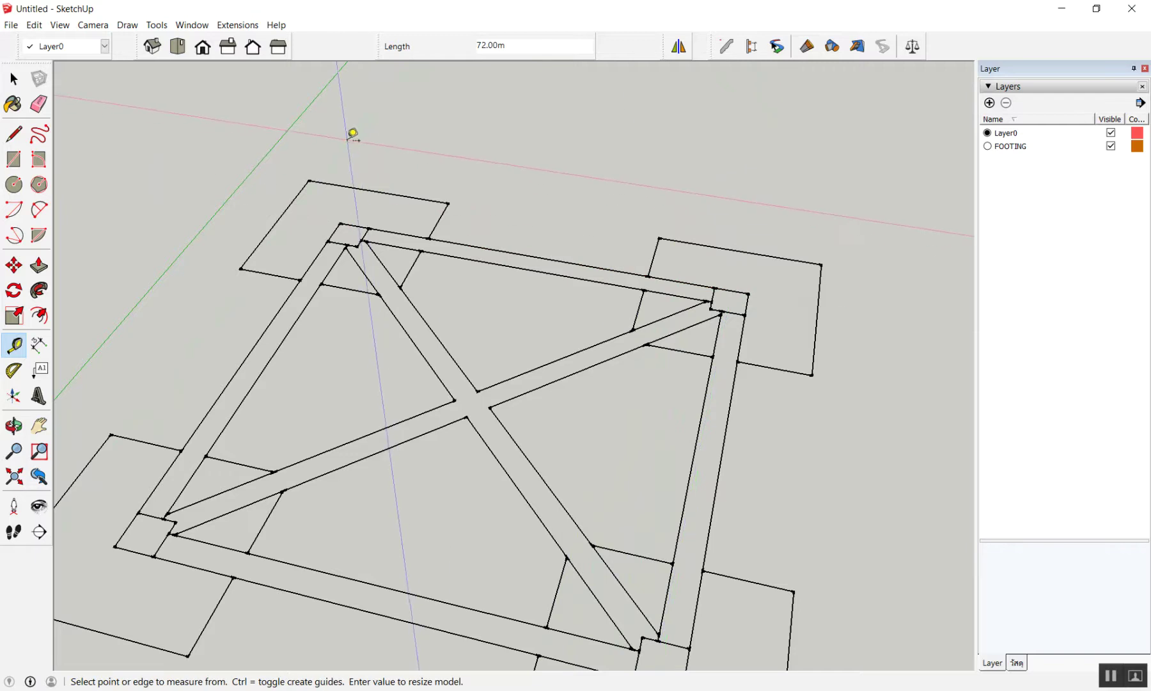
{"action": "key", "text": "space"}
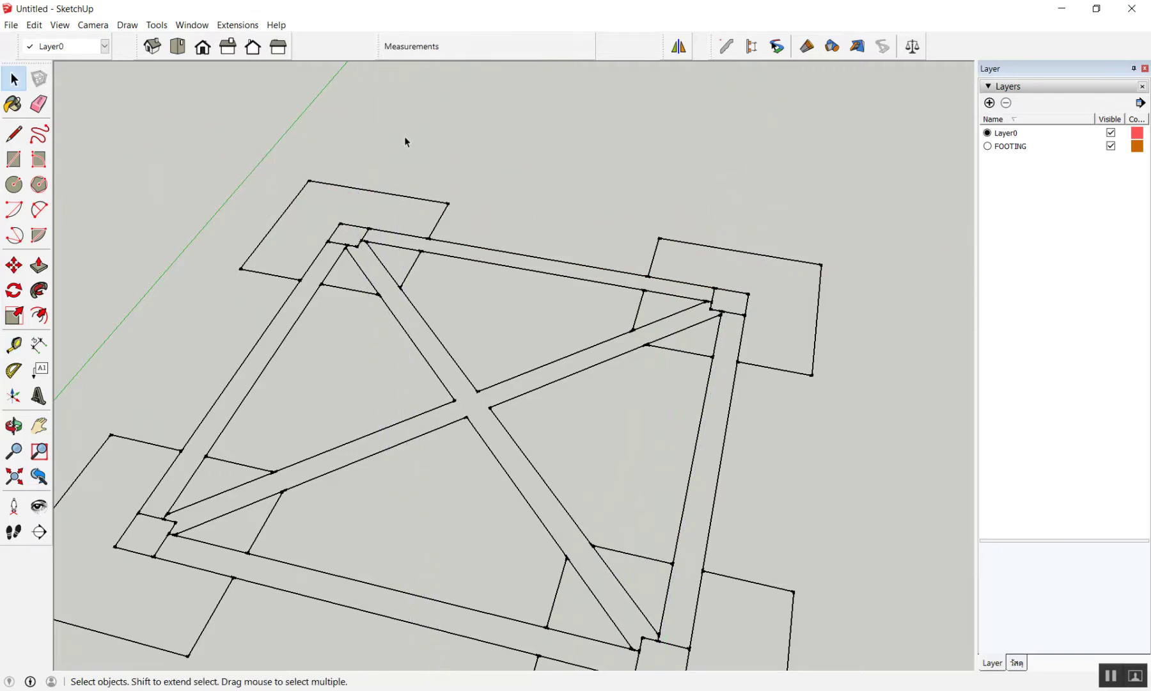
Repeat the corner-to-corner measurement across the top beam, reading 72.00m.
{"action": "key", "text": "t"}
{"action": "left_click", "coordinate": [355, 225]}
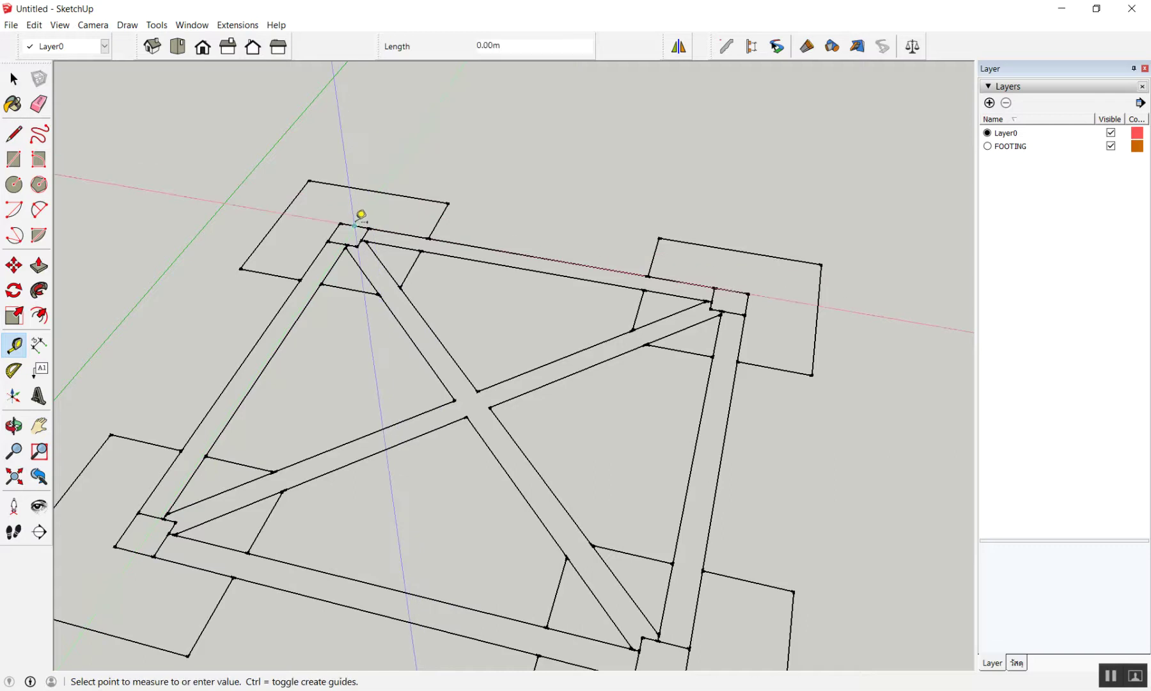
{"action": "left_click", "coordinate": [732, 289]}
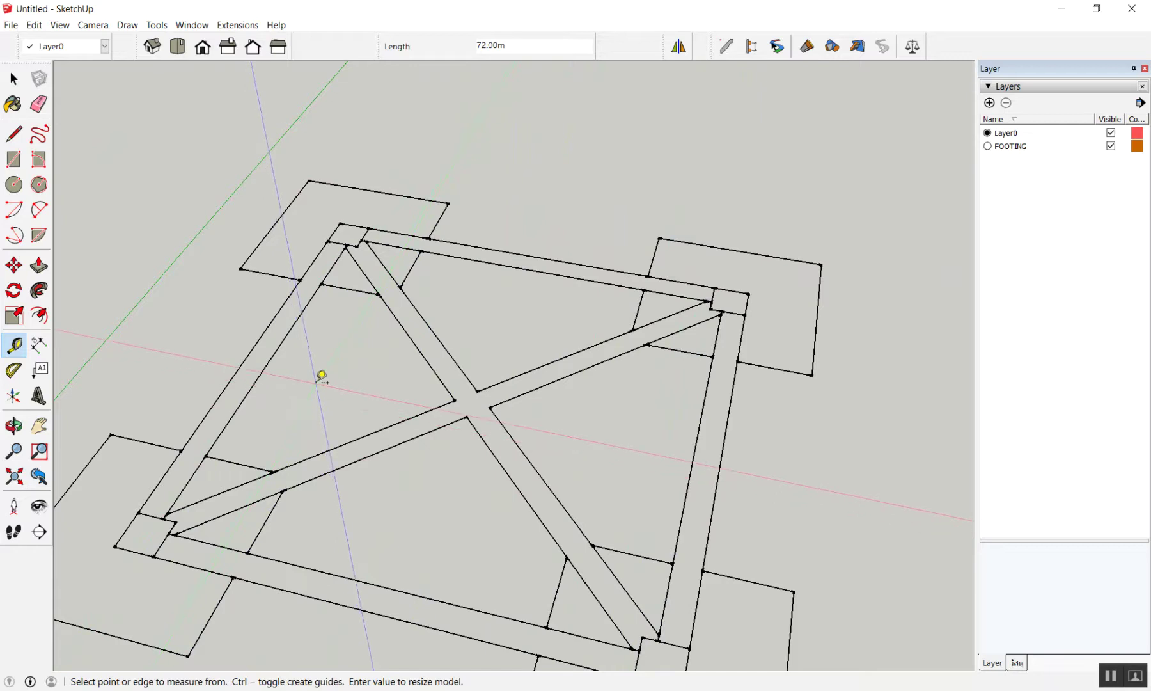
{"action": "key", "text": "space"}
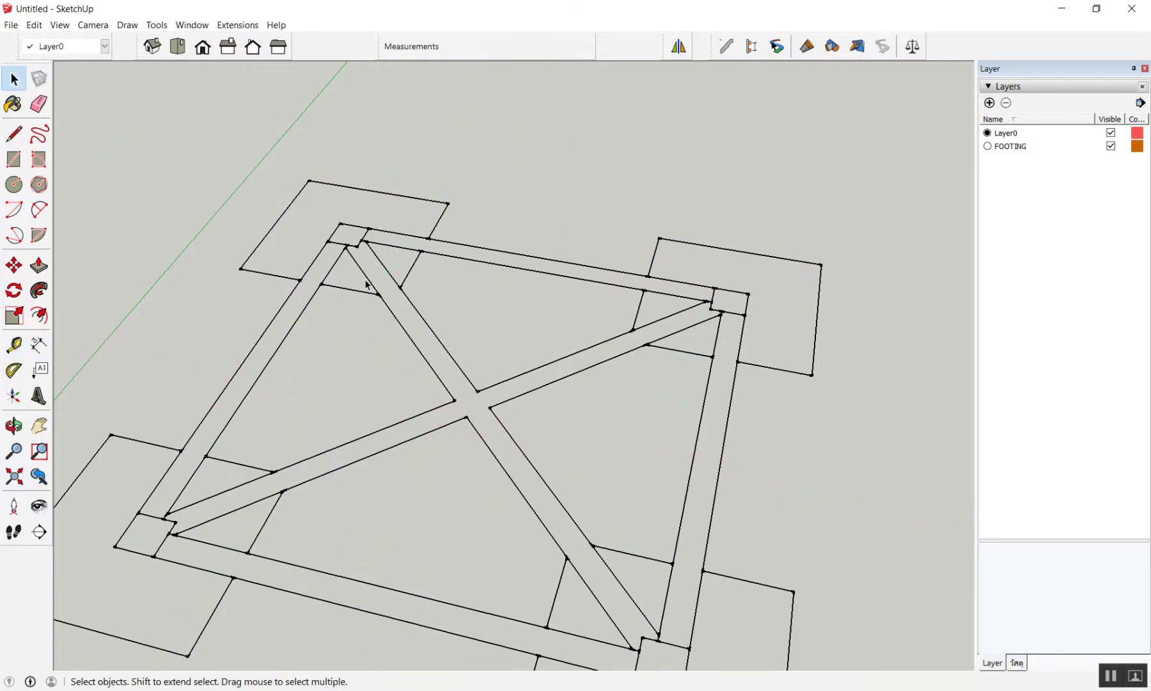
{"action": "key", "text": "t"}
{"action": "left_click", "coordinate": [355, 226]}
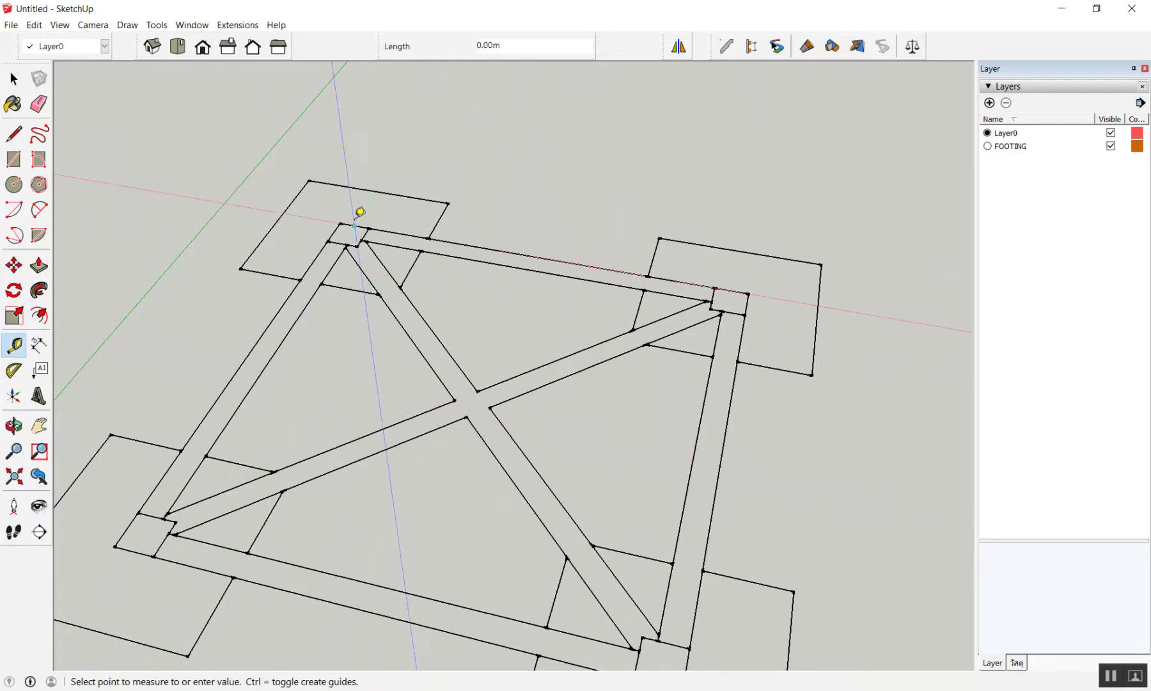
{"action": "left_click", "coordinate": [732, 290]}
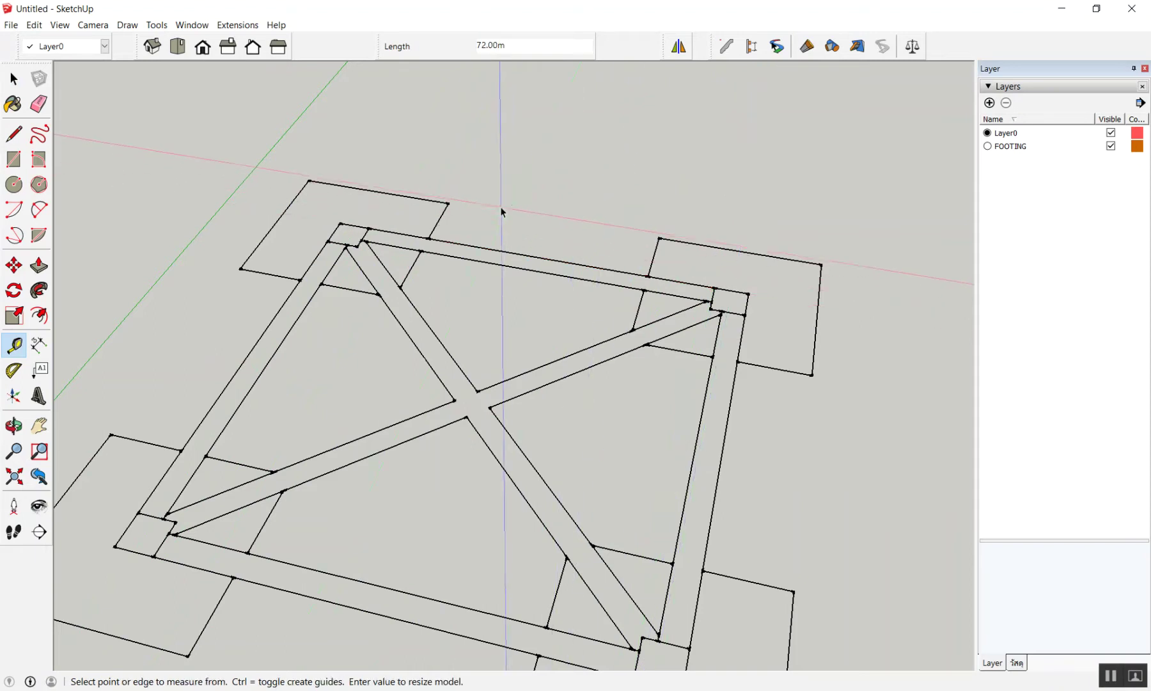
{"action": "key", "text": "space"}
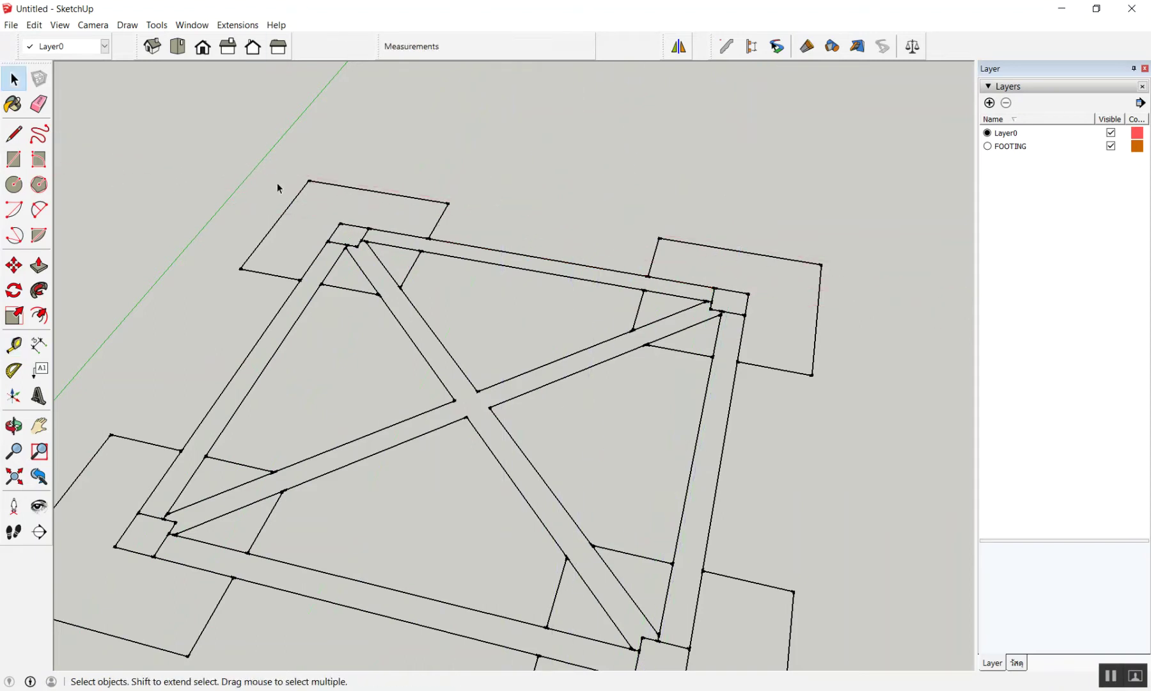
Measure the 72.00m span between the top footing corners and enter 3.6 as its new length.
{"action": "middle_click_drag", "start_coordinate": [269, 150], "coordinate": [523, 302]}
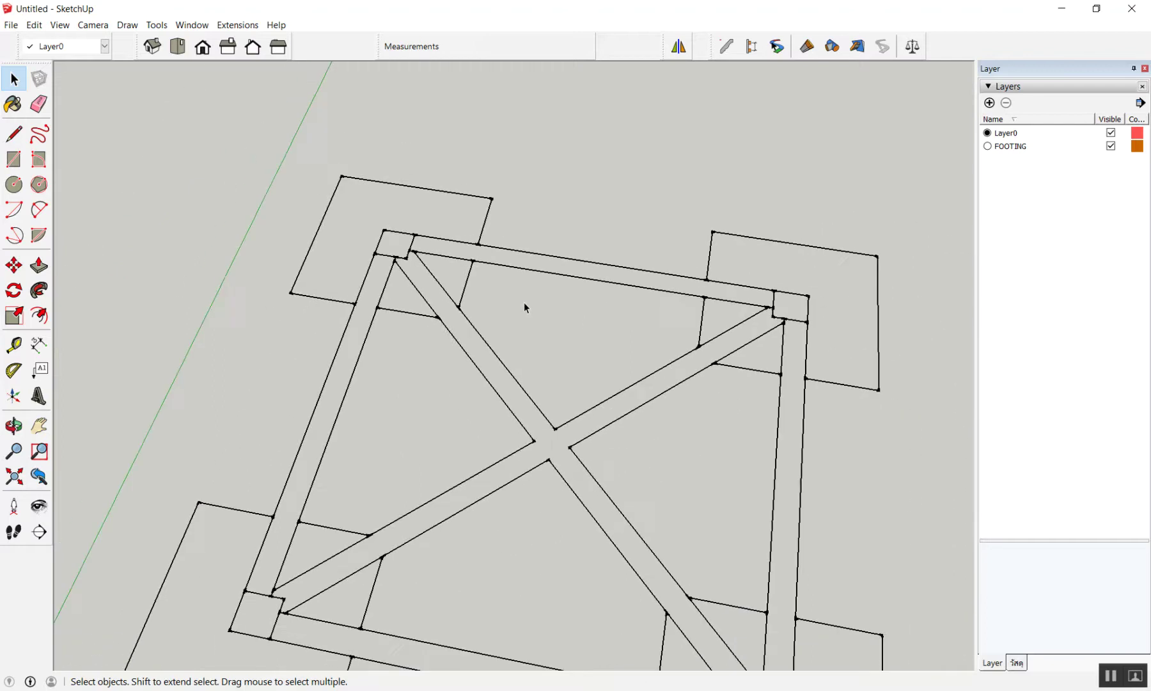
{"action": "scroll", "coordinate": [523, 302], "scroll_direction": "down", "scroll_amount": 2}
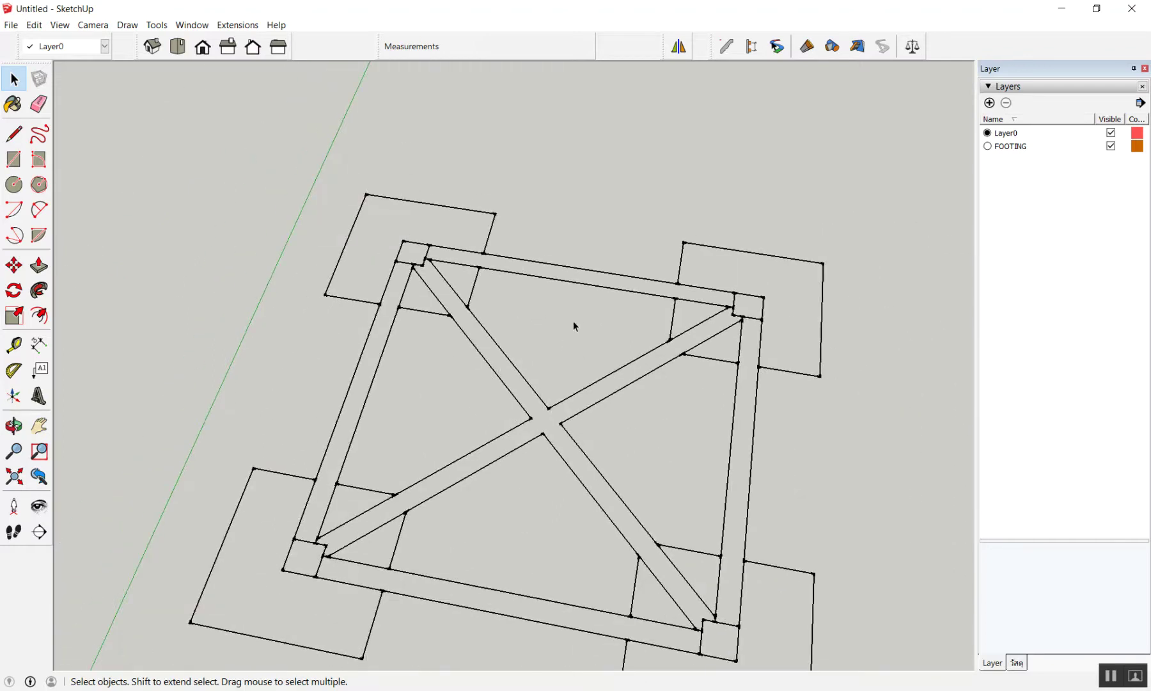
{"action": "scroll", "coordinate": [624, 275], "scroll_direction": "up", "scroll_amount": 1}
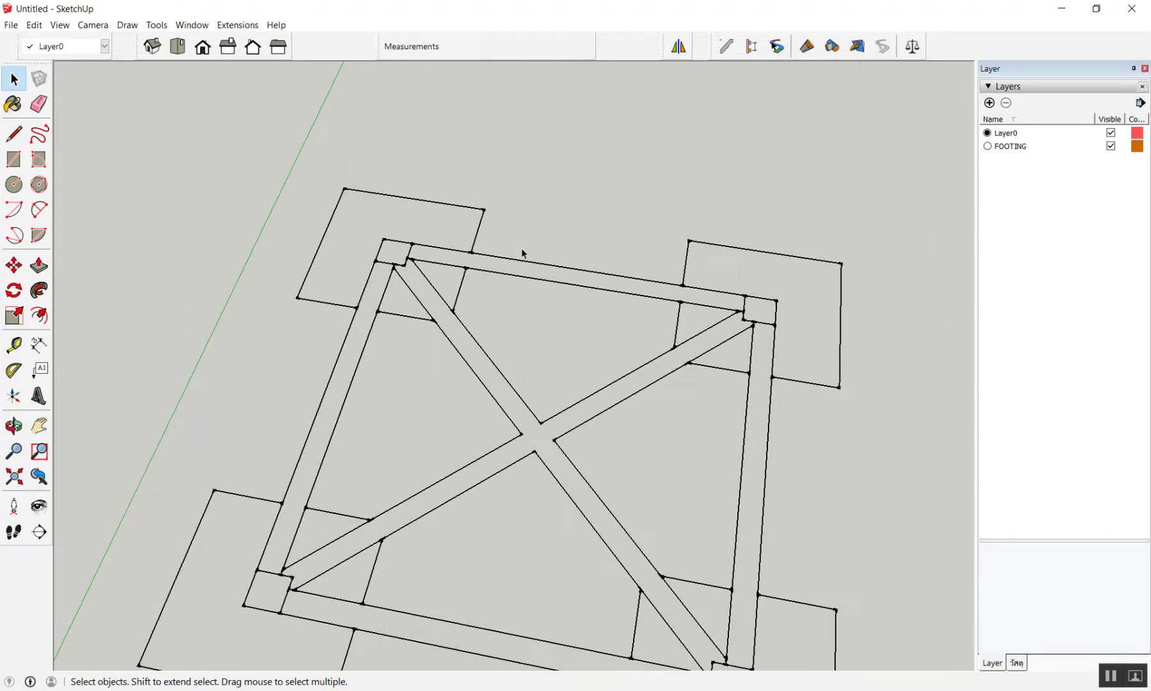
{"action": "key", "text": "t"}
{"action": "scroll", "coordinate": [387, 240], "scroll_direction": "up", "scroll_amount": 1}
{"action": "left_click", "coordinate": [397, 242]}
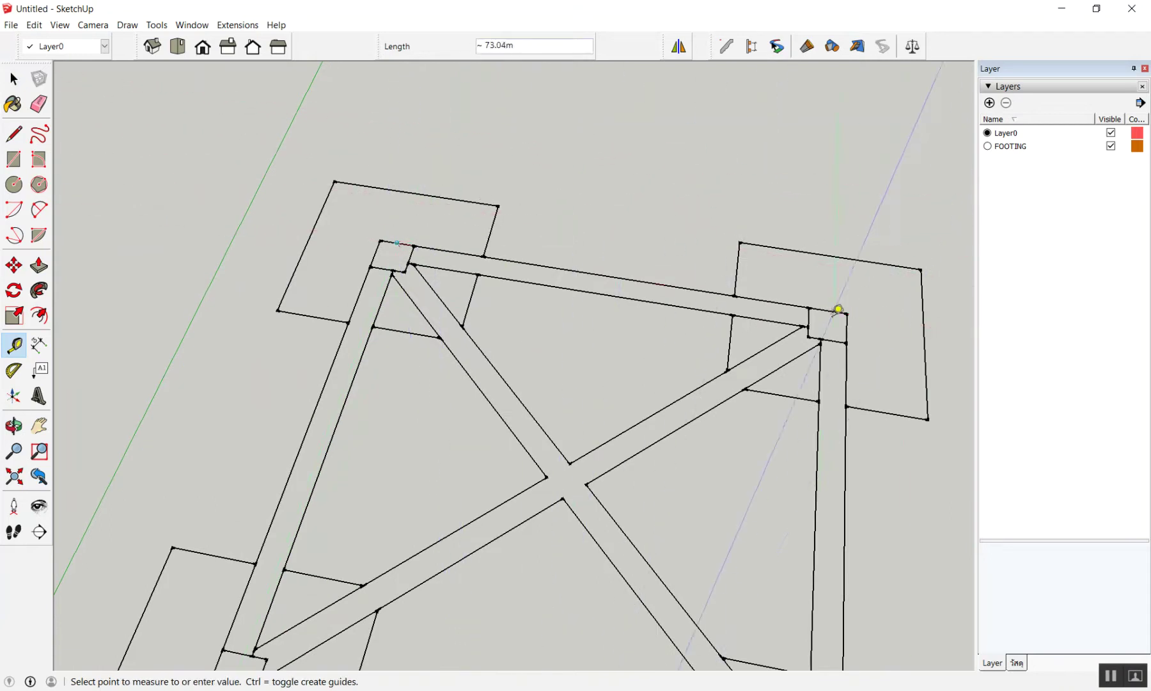
{"action": "left_click", "coordinate": [835, 305]}
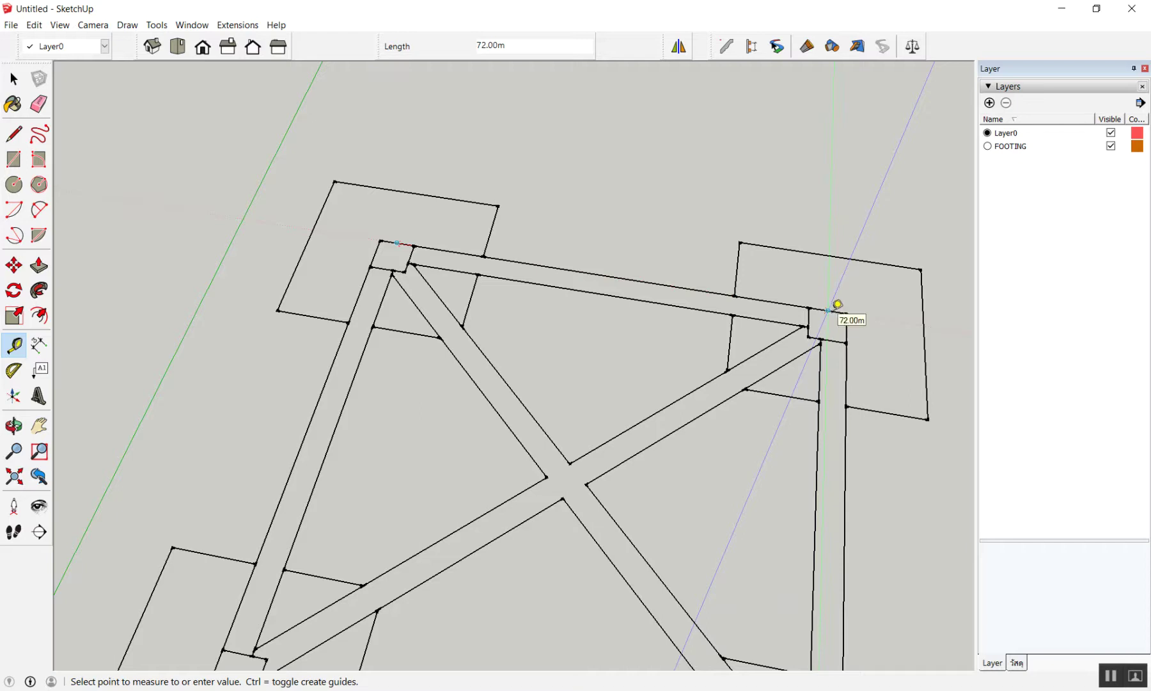
{"action": "left_click", "coordinate": [833, 304]}
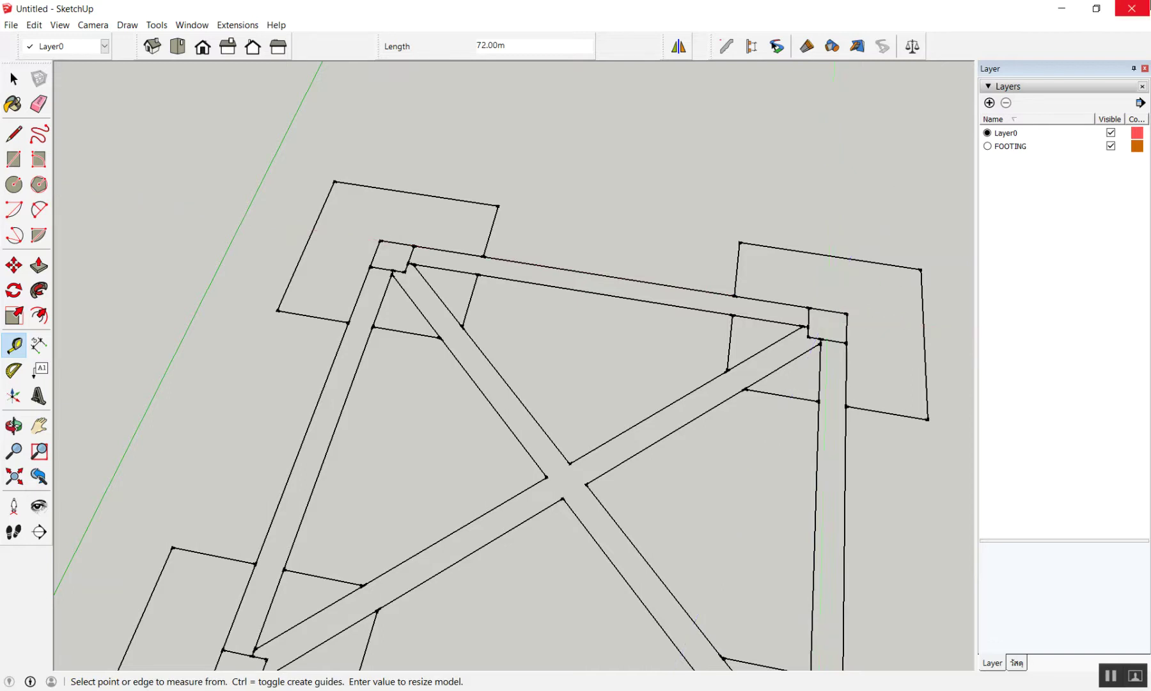
{"action": "type", "text": "-"}
{"action": "key", "text": "Return"}
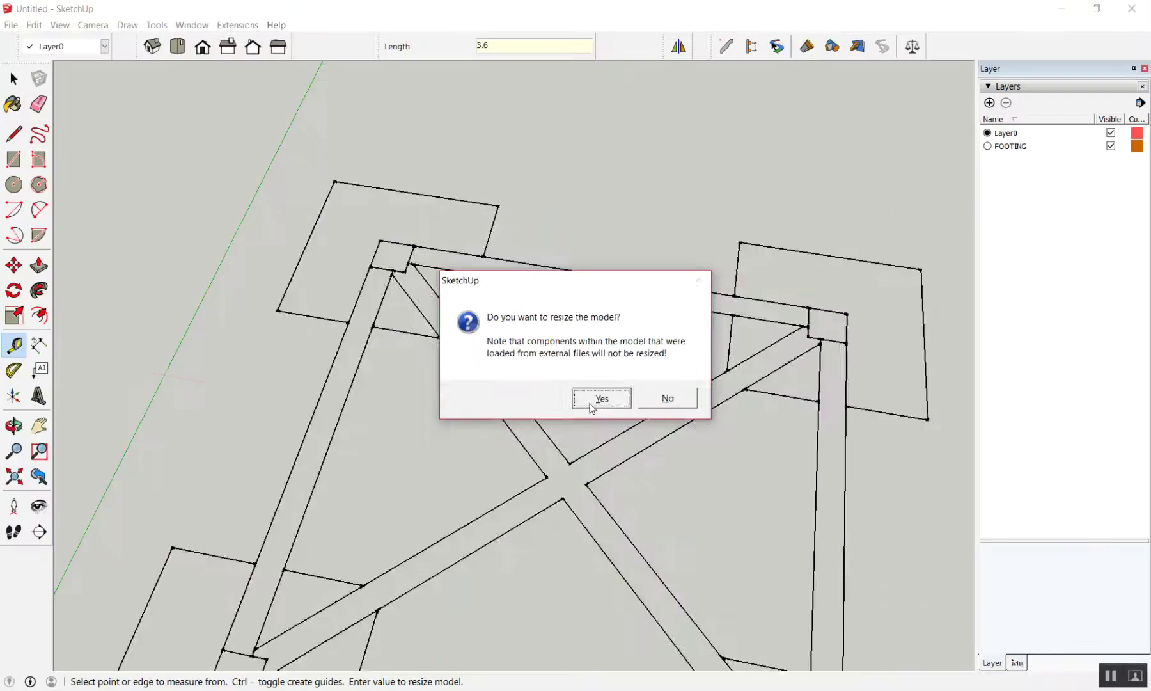
Confirm resizing the whole model so the top span becomes 3.6m.
{"action": "left_click", "coordinate": [625, 377]}
{"action": "scroll", "coordinate": [390, 479], "scroll_direction": "up", "scroll_amount": 2}
{"action": "scroll", "coordinate": [354, 488], "scroll_direction": "up", "scroll_amount": 3}
{"action": "key", "text": "space"}
{"action": "scroll", "coordinate": [303, 550], "scroll_direction": "up", "scroll_amount": 2}
{"action": "scroll", "coordinate": [386, 494], "scroll_direction": "up", "scroll_amount": 3}
{"action": "scroll", "coordinate": [386, 494], "scroll_direction": "down", "scroll_amount": 3}
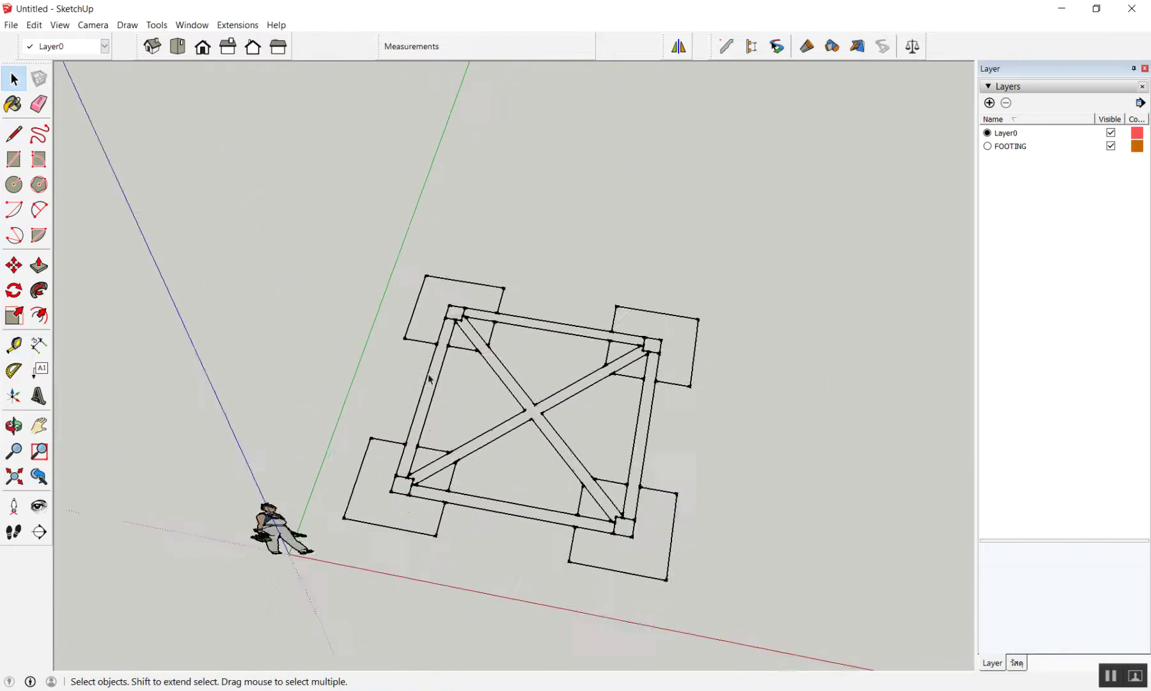
{"action": "scroll", "coordinate": [445, 415], "scroll_direction": "down", "scroll_amount": 1}
{"action": "scroll", "coordinate": [483, 353], "scroll_direction": "up", "scroll_amount": 4}
{"action": "scroll", "coordinate": [552, 245], "scroll_direction": "up", "scroll_amount": 2}
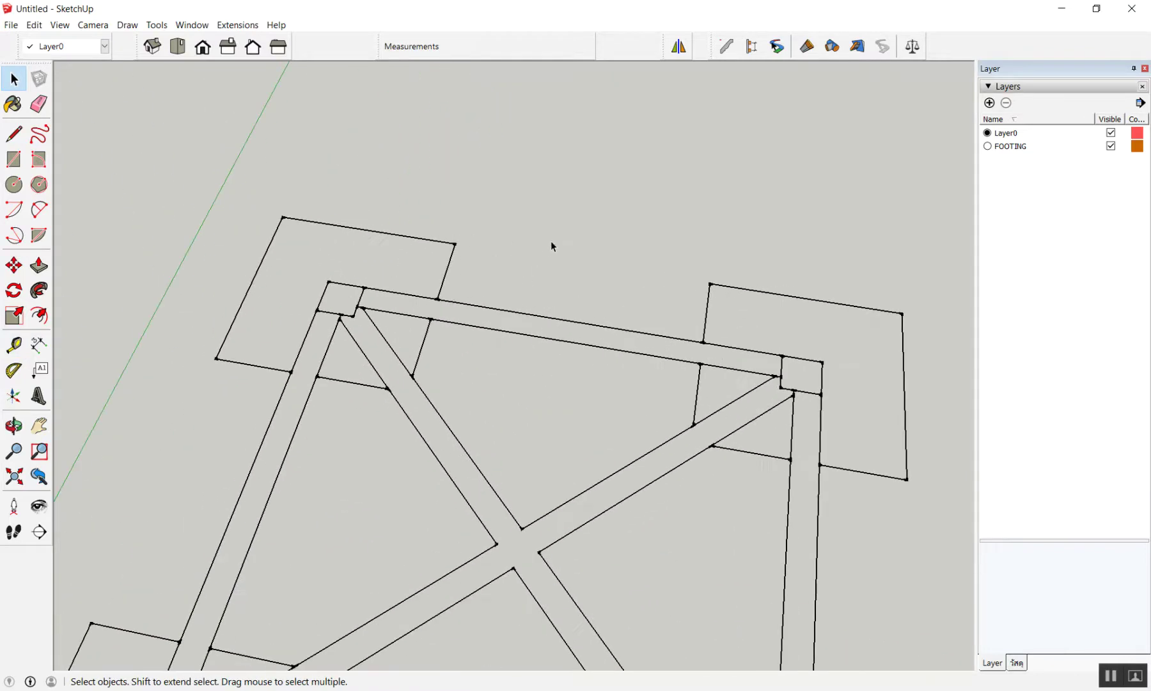
Add a 3.60m dimension across the top beam, placed above the footing plan.
{"action": "key", "text": "d"}
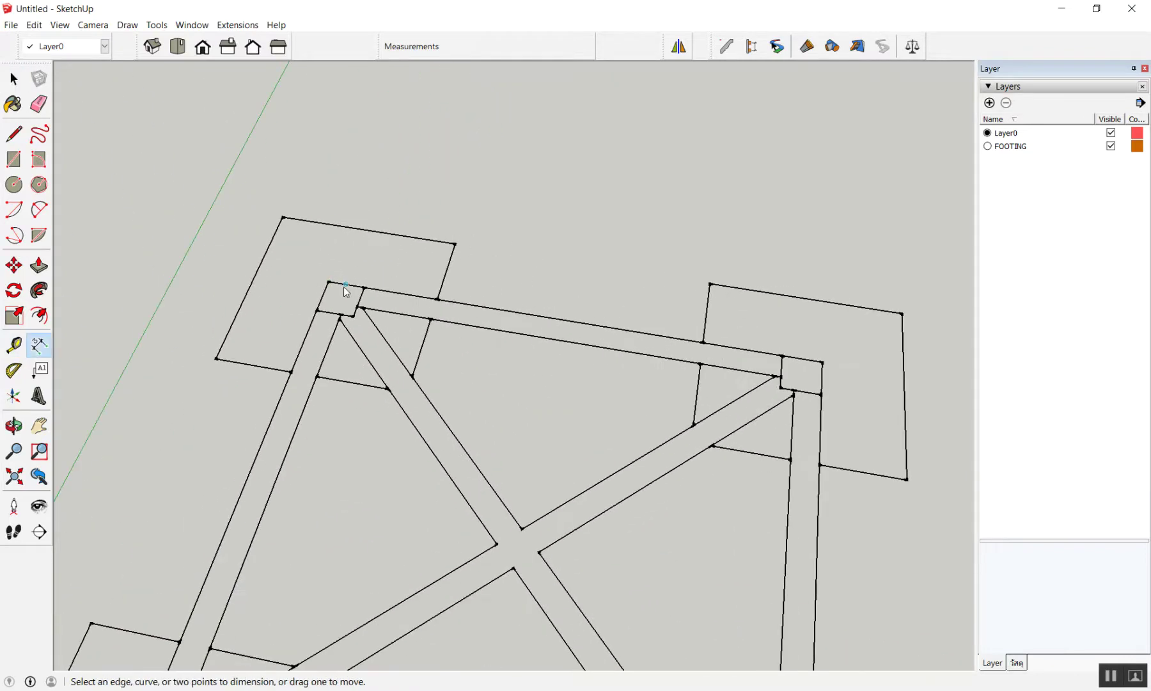
{"action": "left_click", "coordinate": [345, 285]}
{"action": "double_click", "coordinate": [802, 358]}
{"action": "scroll", "coordinate": [561, 330], "scroll_direction": "up", "scroll_amount": 2}
{"action": "left_click", "coordinate": [571, 317]}
{"action": "left_click", "coordinate": [588, 245]}
{"action": "scroll", "coordinate": [564, 289], "scroll_direction": "down", "scroll_amount": 2}
{"action": "key", "text": "space"}
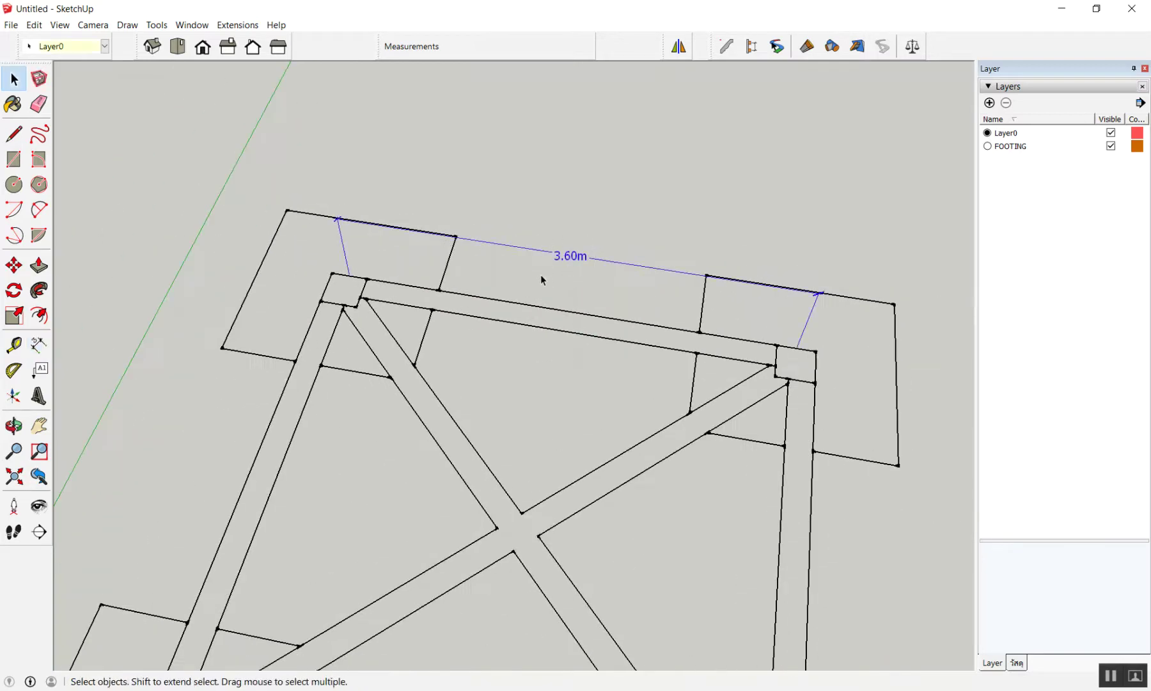
{"action": "scroll", "coordinate": [500, 292], "scroll_direction": "down", "scroll_amount": 3}
{"action": "scroll", "coordinate": [512, 287], "scroll_direction": "down", "scroll_amount": 2}
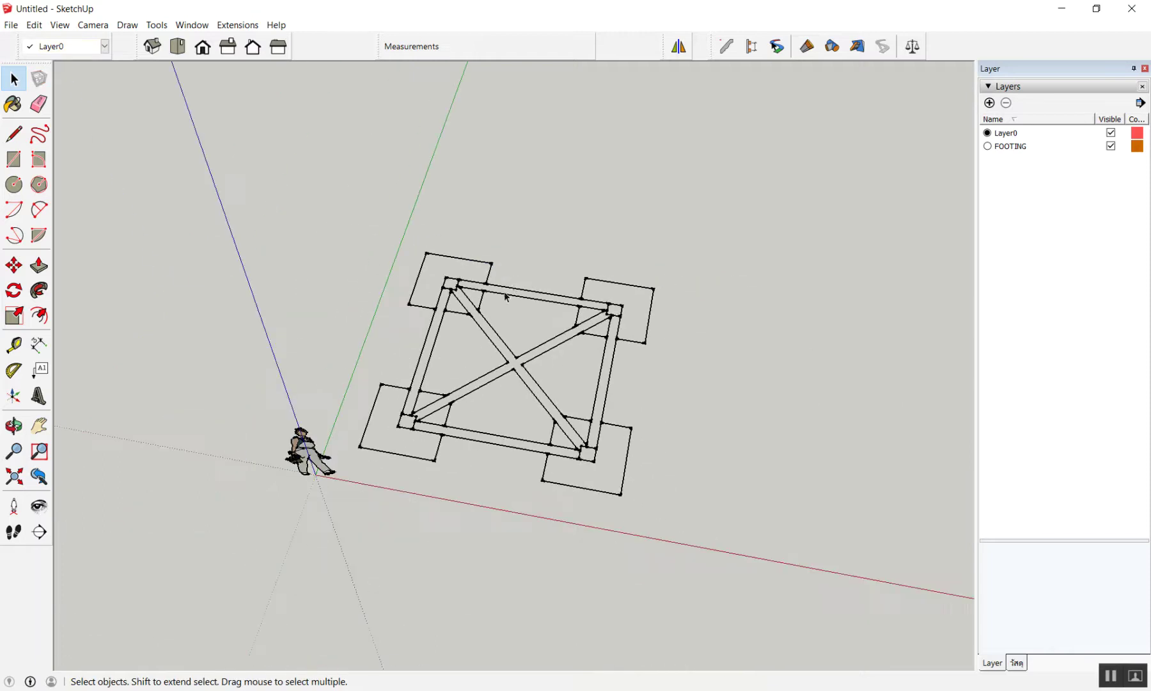
{"action": "scroll", "coordinate": [505, 296], "scroll_direction": "down", "scroll_amount": 2}
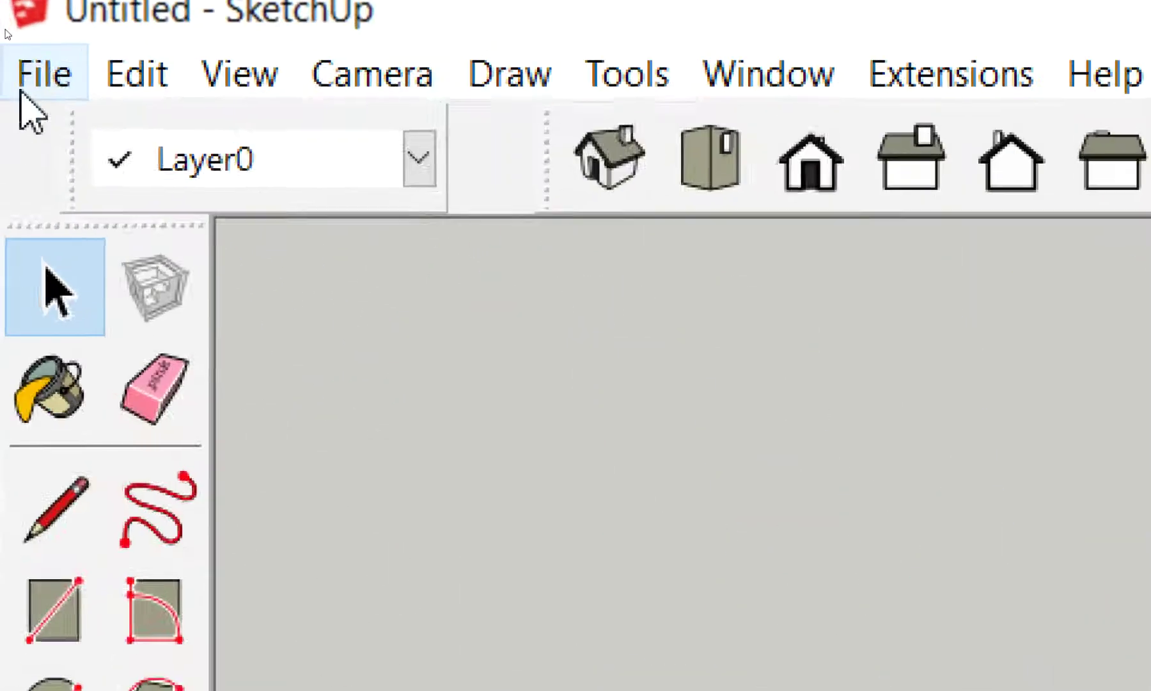
{"action": "left_click", "coordinate": [11, 26]}
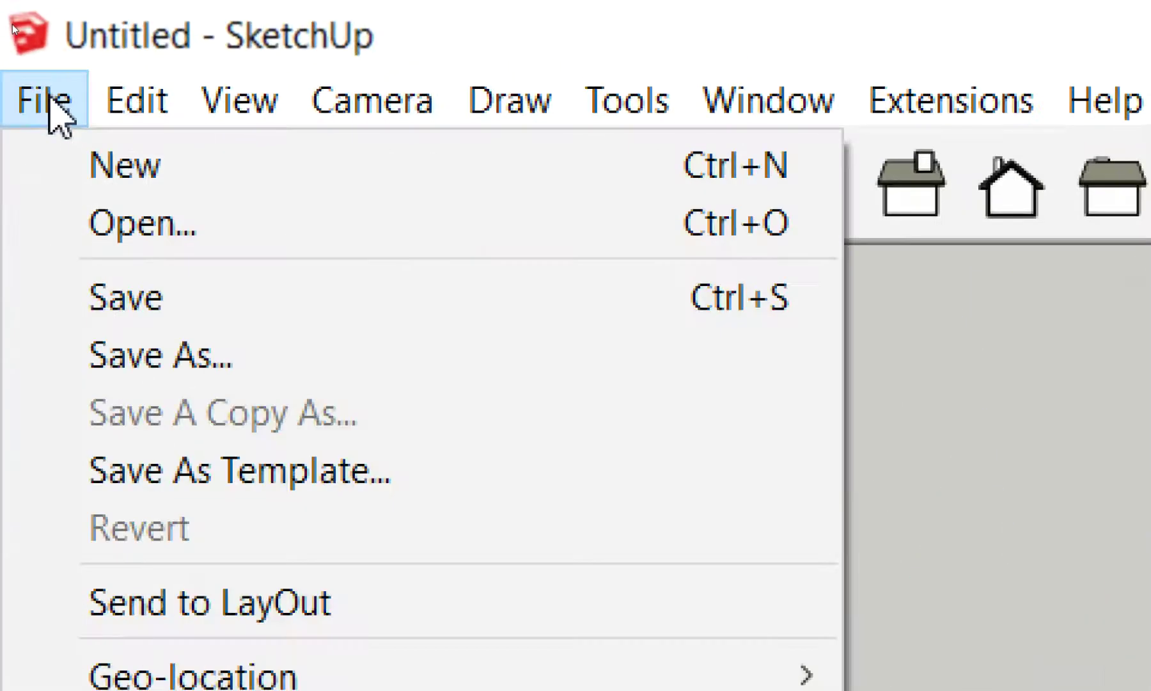
Start a new model, discarding changes to the previous untitled one.
{"action": "left_click", "coordinate": [80, 165]}
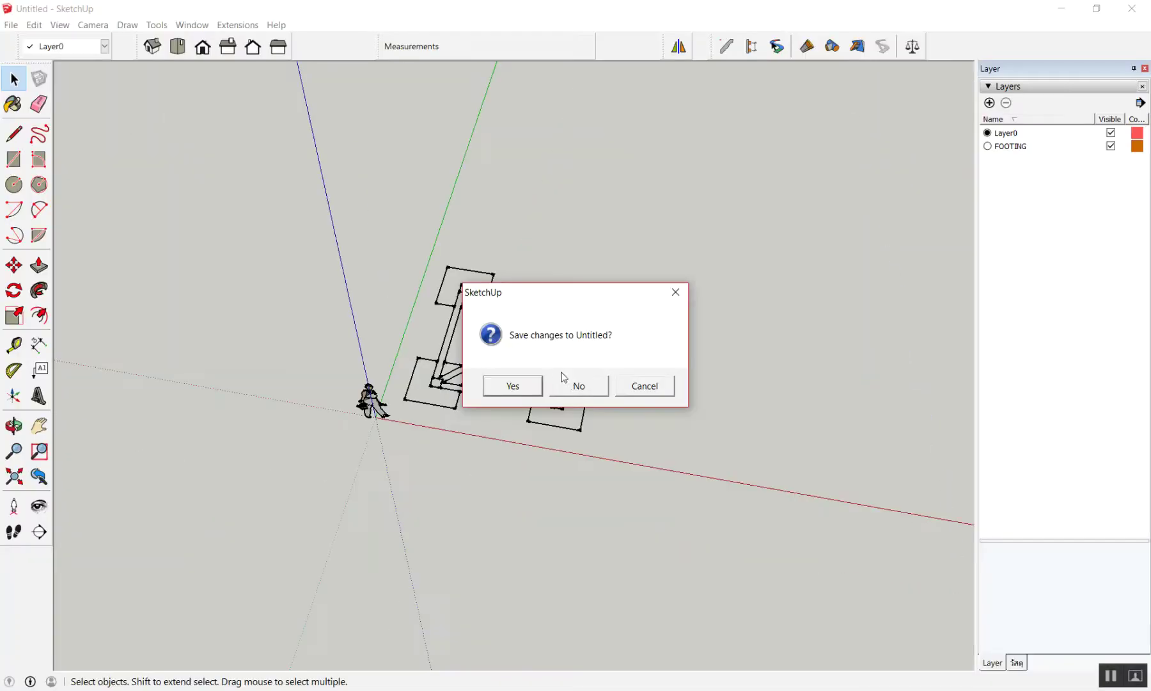
{"action": "left_click", "coordinate": [577, 386]}
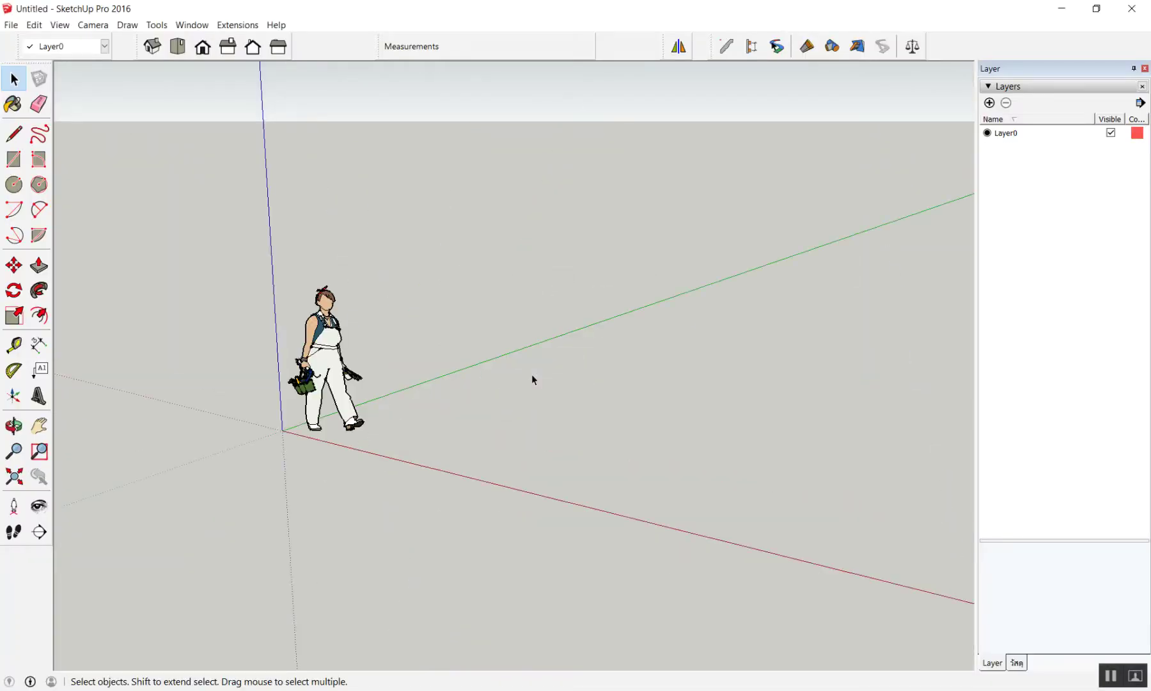
{"action": "mouse_move", "coordinate": [457, 380]}
{"action": "middle_mouse_down"}
{"action": "mouse_move", "coordinate": [534, 504]}
{"action": "mouse_move", "coordinate": [352, 455]}
{"action": "middle_mouse_up"}
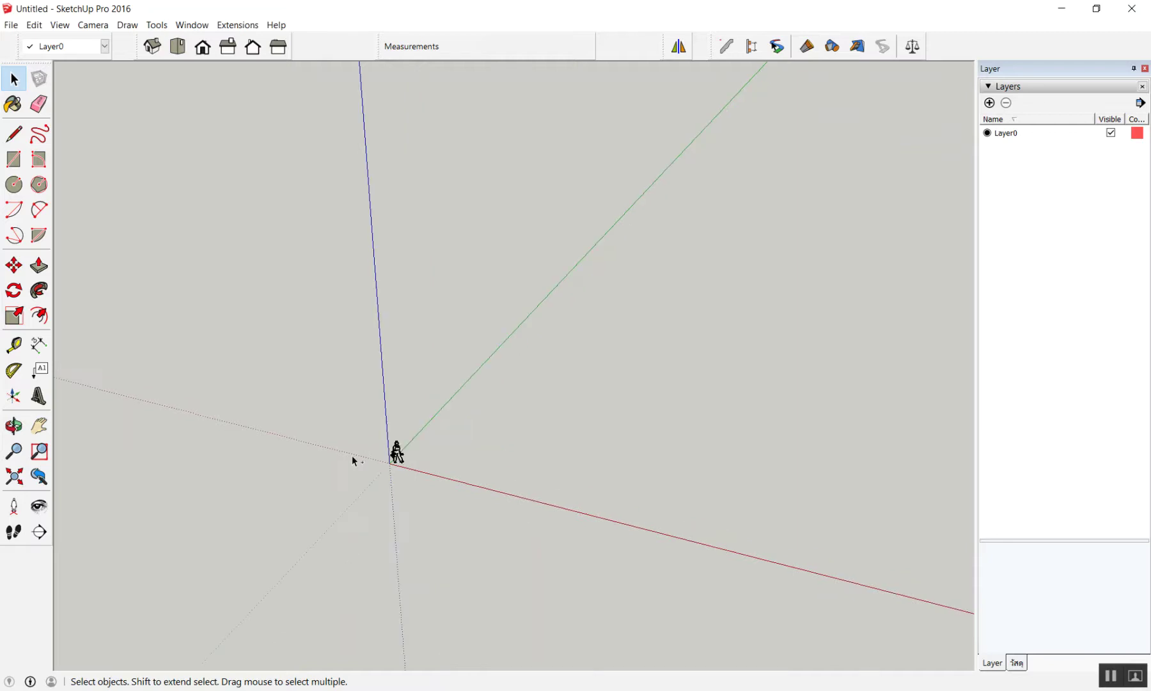
Paste the copied footing plan, drop it at the origin and deselect it.
{"action": "key", "text": "ctrl+v"}
{"action": "scroll", "coordinate": [522, 291], "scroll_direction": "down", "scroll_amount": 5}
{"action": "scroll", "coordinate": [638, 205], "scroll_direction": "up", "scroll_amount": 2}
{"action": "left_click", "coordinate": [608, 229]}
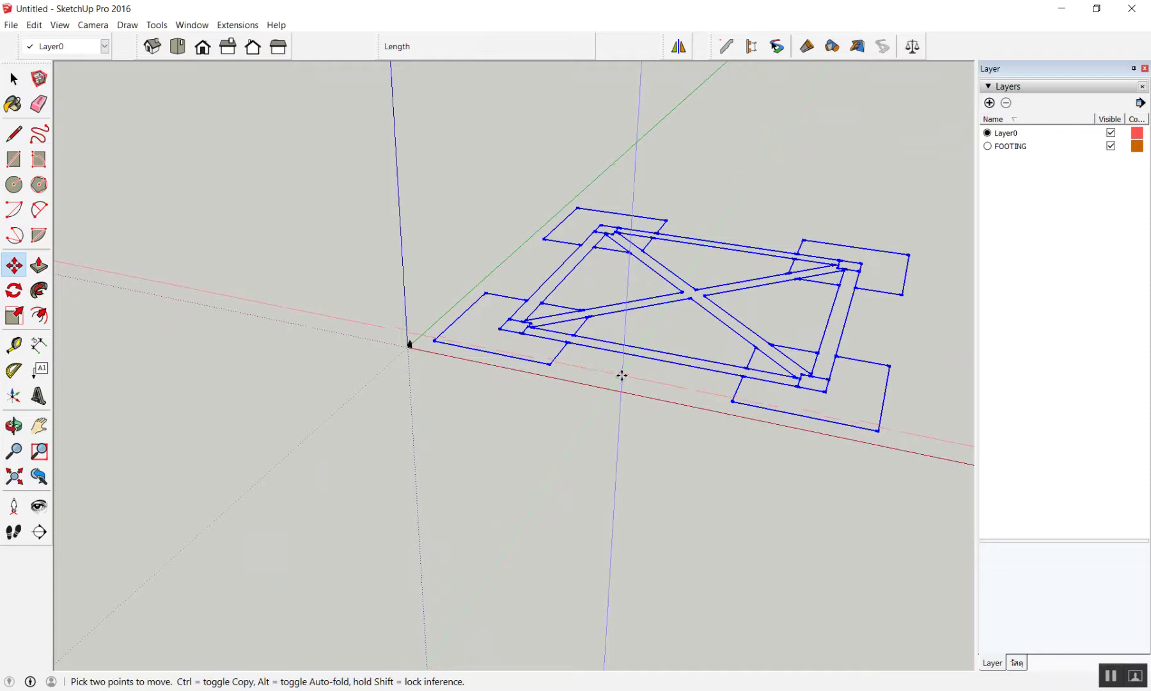
{"action": "key", "text": "space"}
{"action": "middle_click_drag", "start_coordinate": [639, 431], "coordinate": [540, 440]}
{"action": "left_click", "coordinate": [491, 486]}
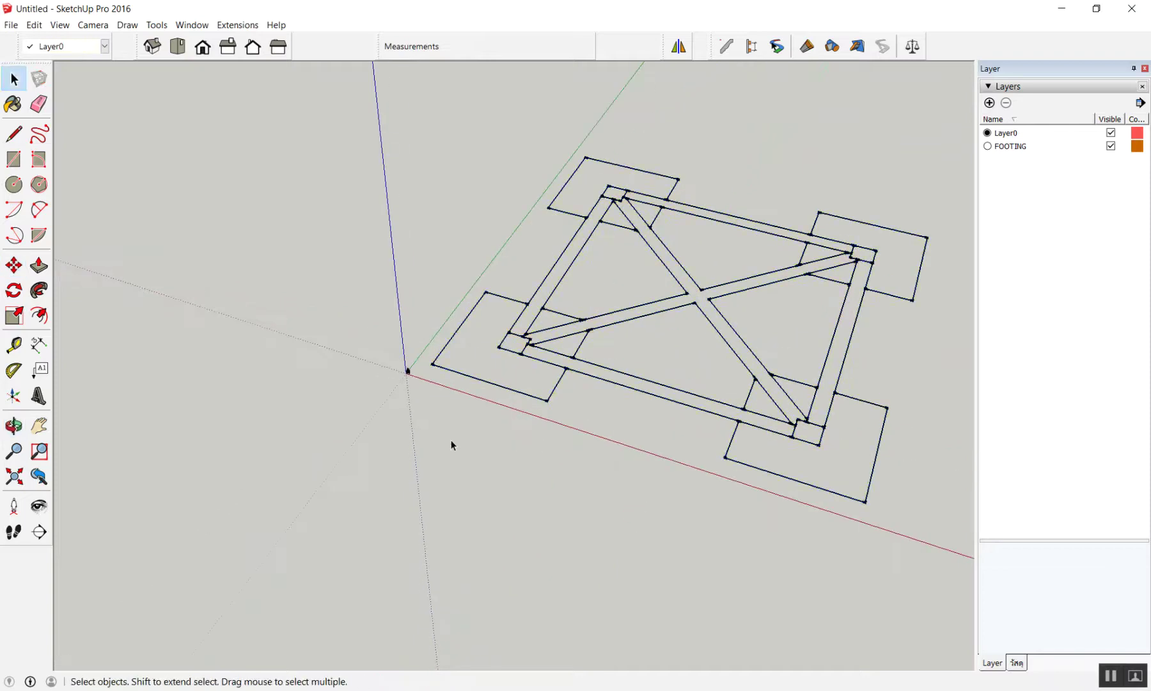
{"action": "scroll", "coordinate": [519, 228], "scroll_direction": "down", "scroll_amount": 2}
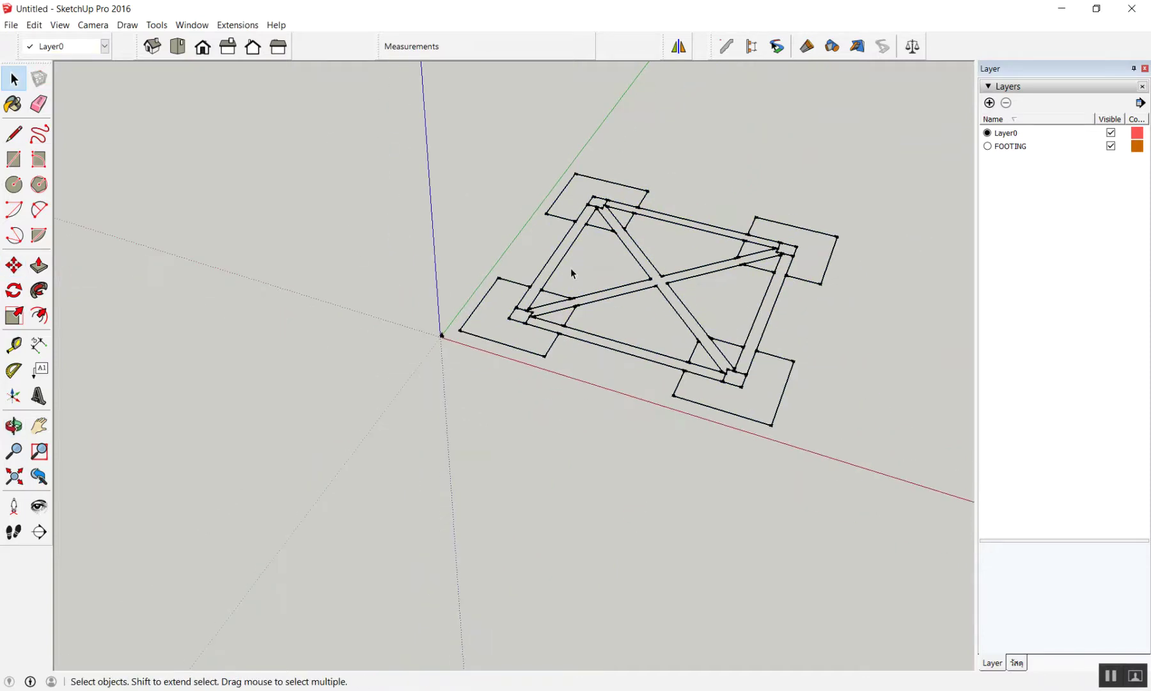
{"action": "scroll", "coordinate": [703, 329], "scroll_direction": "up", "scroll_amount": 1}
{"action": "scroll", "coordinate": [581, 274], "scroll_direction": "down", "scroll_amount": 2}
{"action": "scroll", "coordinate": [710, 165], "scroll_direction": "up", "scroll_amount": 3}
{"action": "scroll", "coordinate": [646, 172], "scroll_direction": "up", "scroll_amount": 1}
{"action": "scroll", "coordinate": [646, 171], "scroll_direction": "down", "scroll_amount": 1}
{"action": "key", "text": "l"}
{"action": "scroll", "coordinate": [646, 172], "scroll_direction": "up", "scroll_amount": 3}
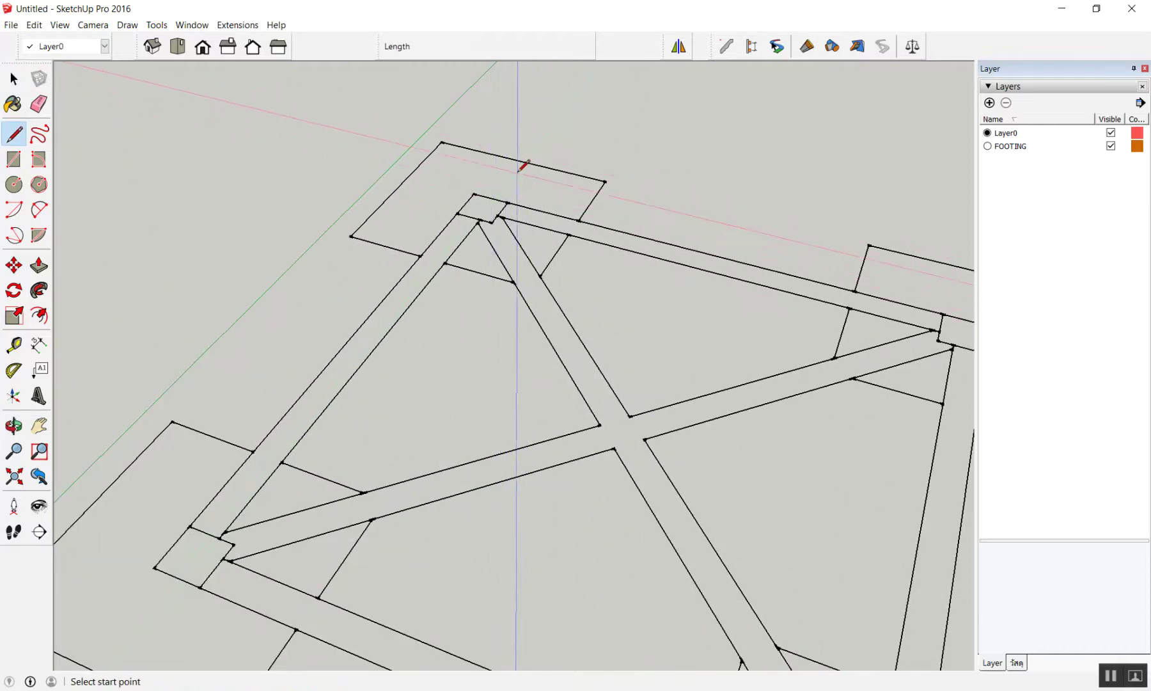
Dimension the top-left to top-right footing corners as 72.00m, placed above the plan.
{"action": "key", "text": "d"}
{"action": "left_click", "coordinate": [490, 200]}
{"action": "scroll", "coordinate": [489, 205], "scroll_direction": "down", "scroll_amount": 3}
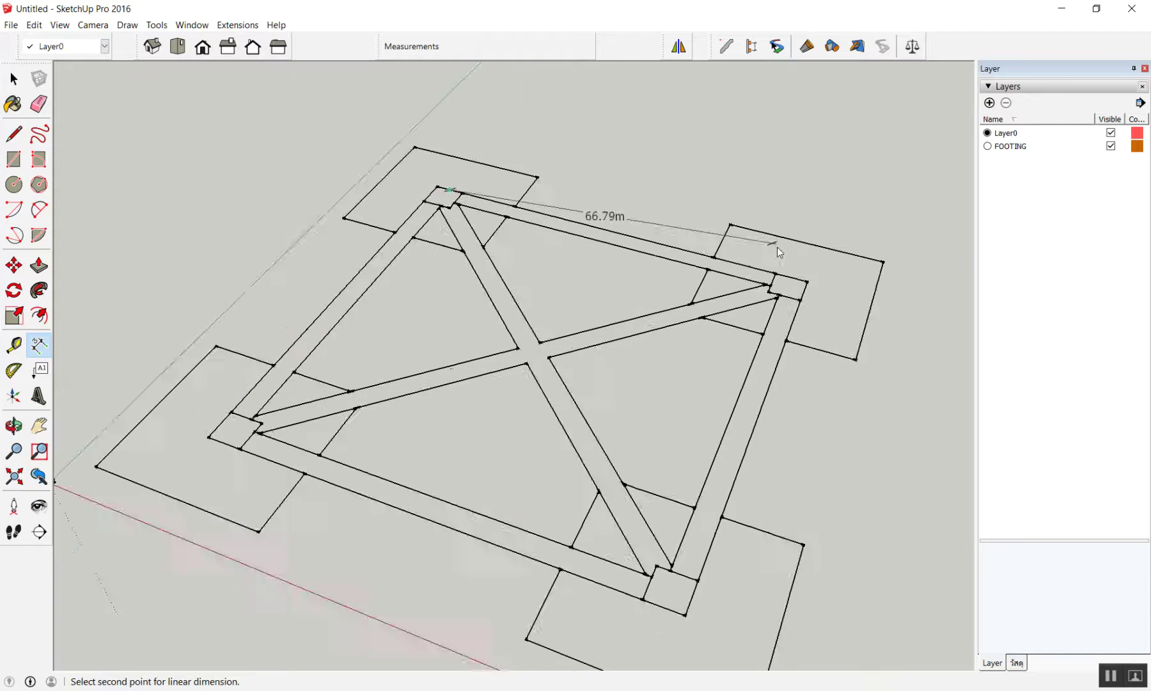
{"action": "scroll", "coordinate": [777, 256], "scroll_direction": "up", "scroll_amount": 3}
{"action": "left_click", "coordinate": [793, 290]}
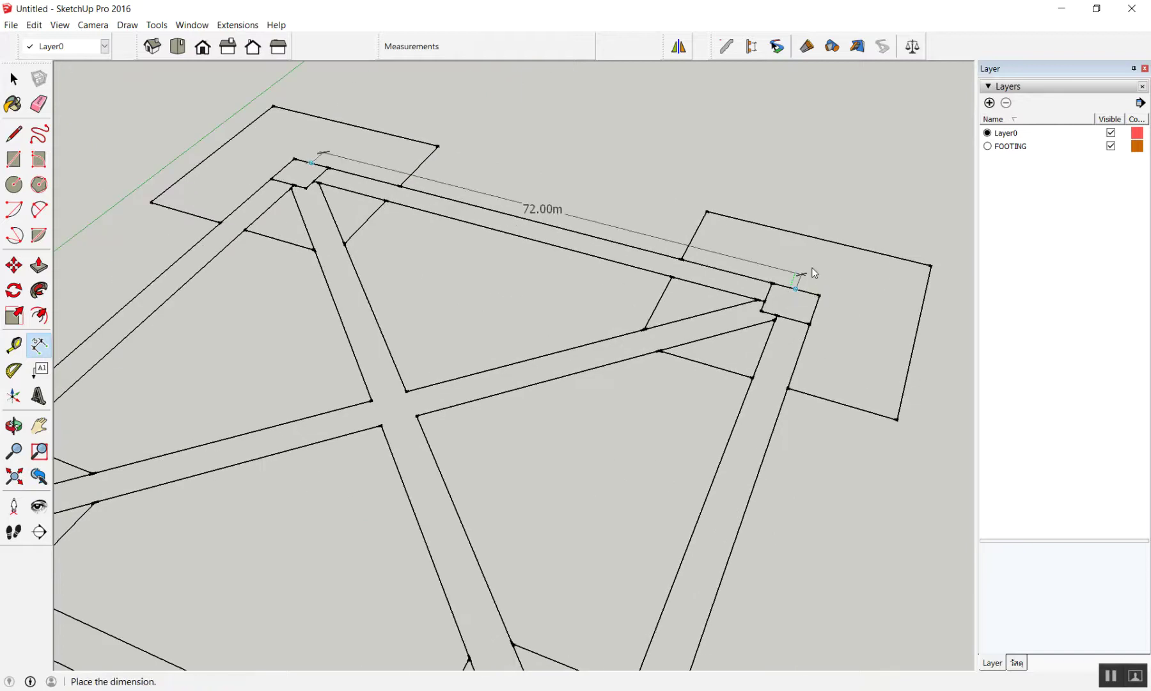
{"action": "left_click", "coordinate": [844, 214]}
{"action": "key", "text": "space"}
{"action": "scroll", "coordinate": [549, 131], "scroll_direction": "up", "scroll_amount": 3}
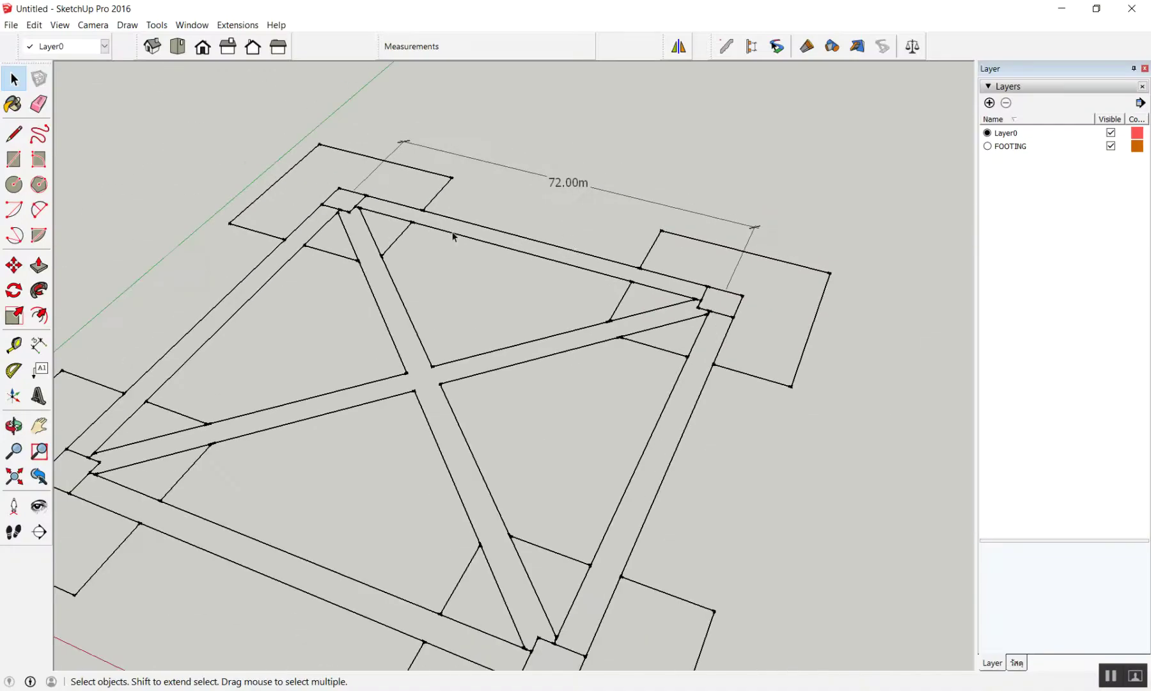
{"action": "middle_click_drag", "start_coordinate": [453, 237], "coordinate": [487, 319]}
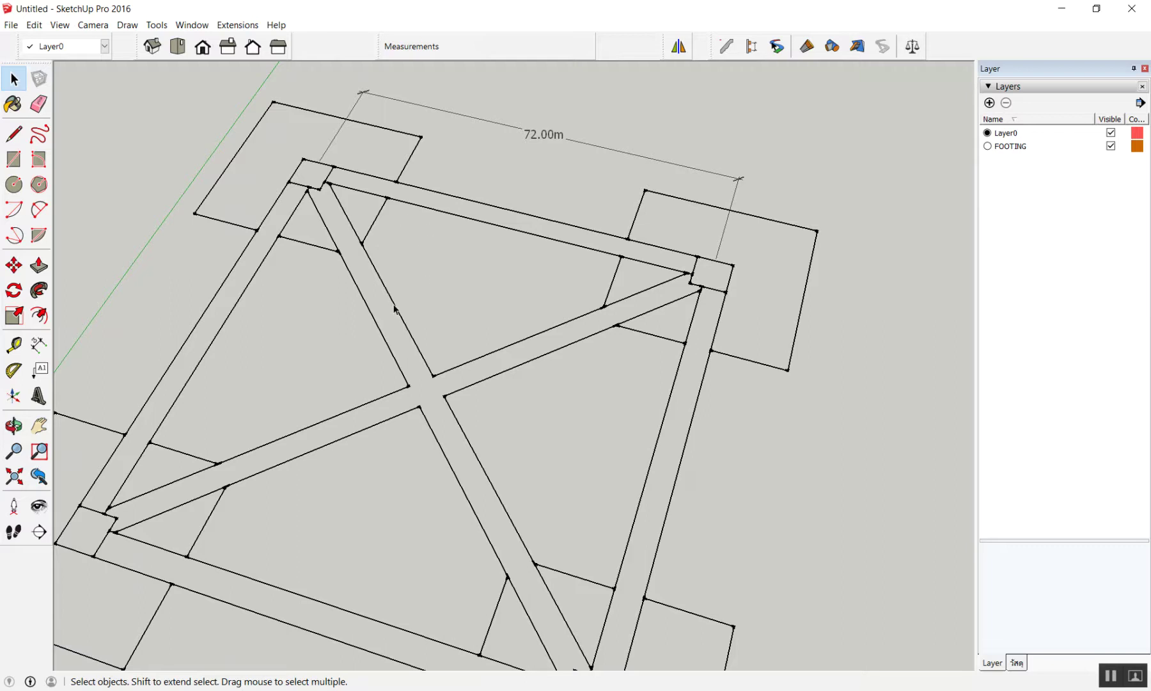
{"action": "key", "text": "t"}
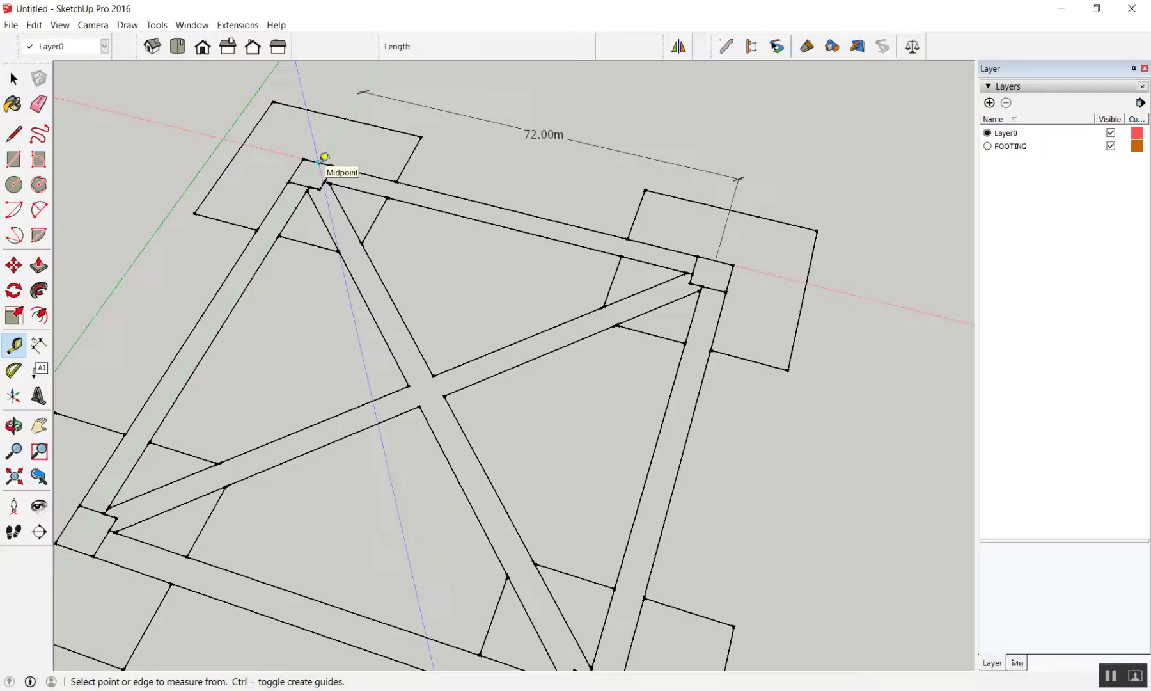
Measure the 72.00m top span, enter 3.6 and confirm resizing the model.
{"action": "left_click", "coordinate": [318, 161]}
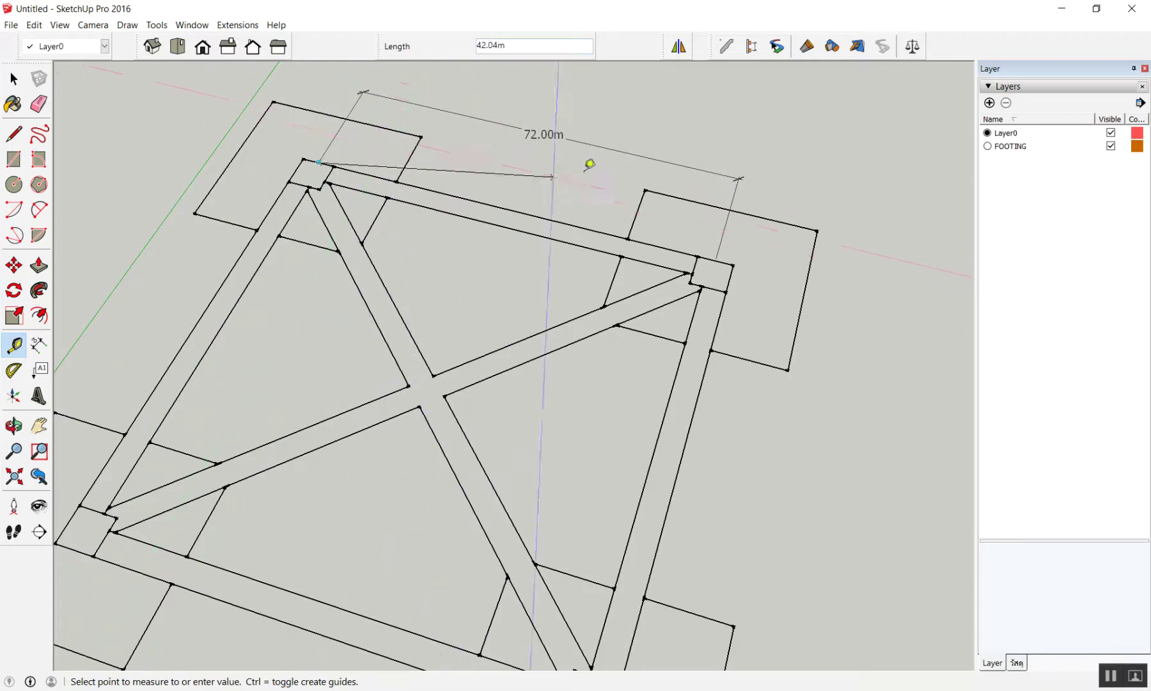
{"action": "left_click", "coordinate": [719, 256]}
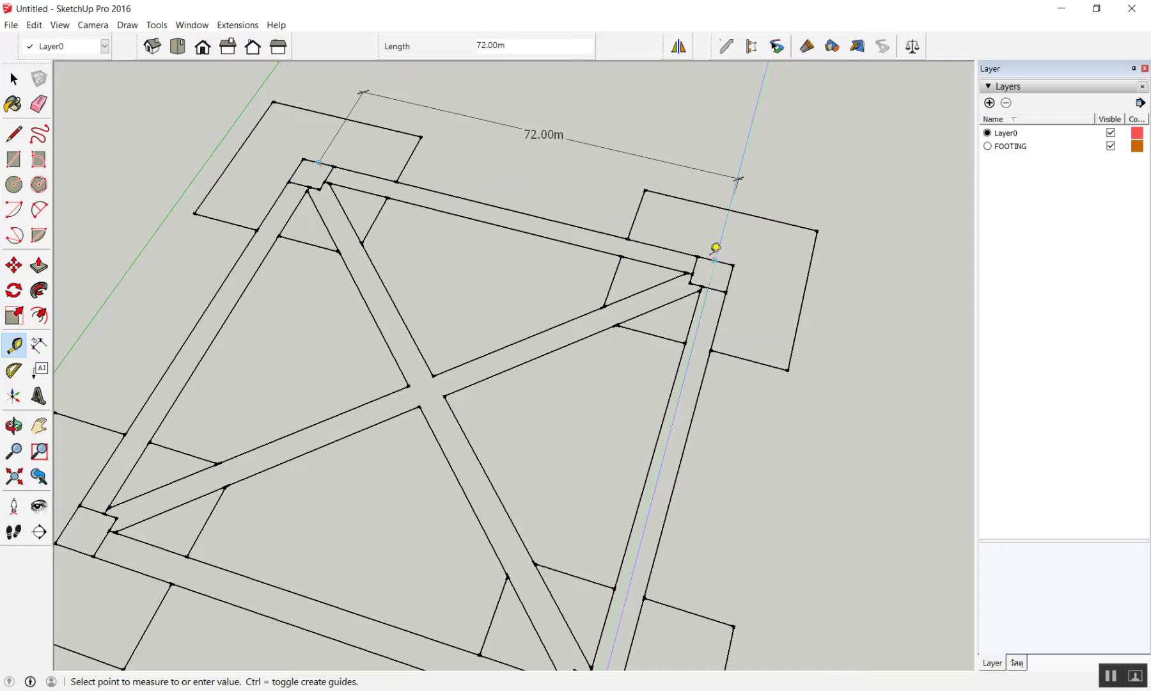
{"action": "left_click", "coordinate": [722, 251]}
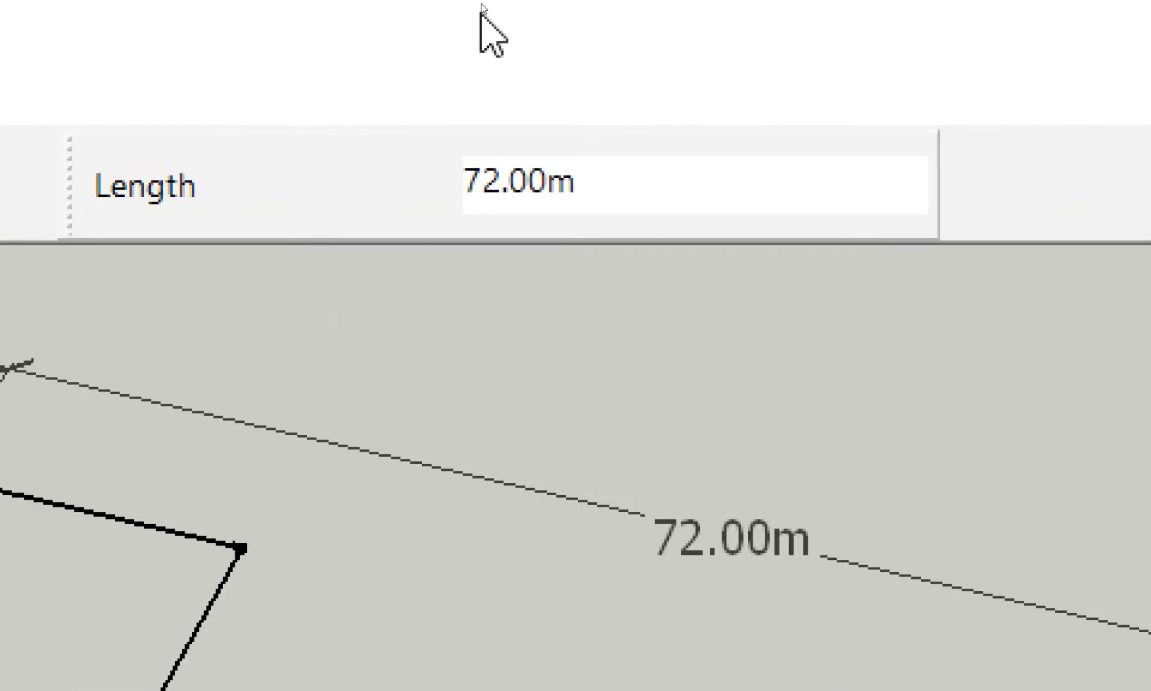
{"action": "type", "text": "3.6"}
{"action": "key", "text": "Return"}
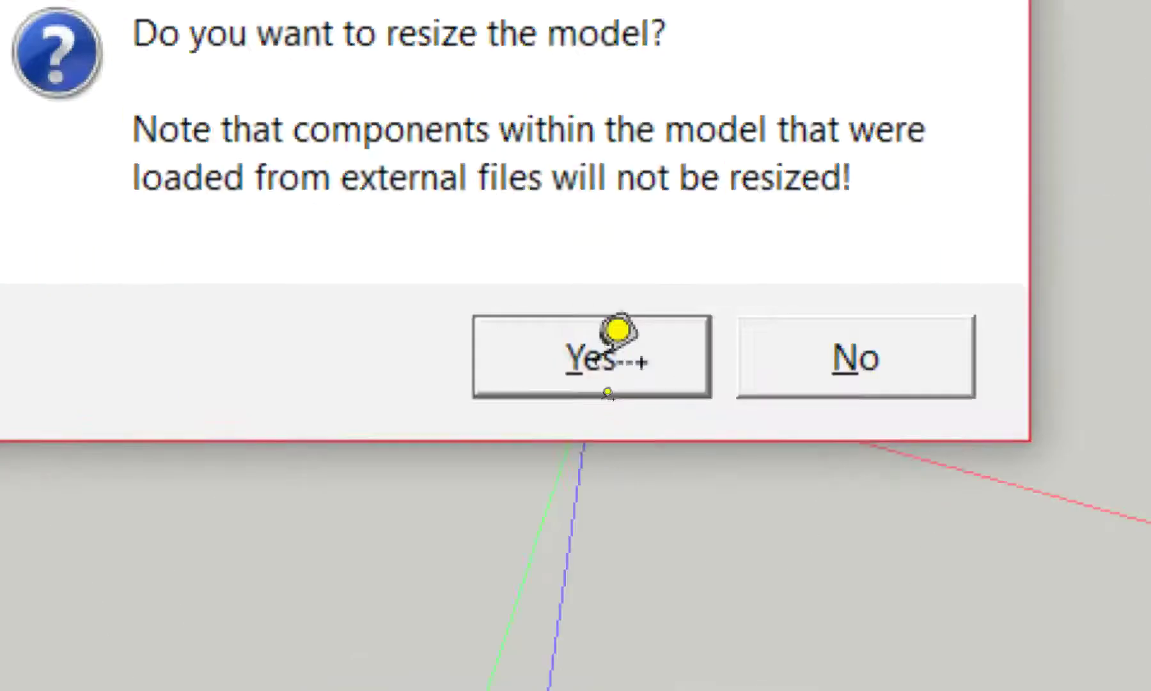
{"action": "left_click", "coordinate": [602, 400]}
Zoom in and out to inspect the rescaled plan showing the 3.60m dimension.
{"action": "scroll", "coordinate": [600, 389], "scroll_direction": "down", "scroll_amount": 3}
{"action": "scroll", "coordinate": [656, 300], "scroll_direction": "down", "scroll_amount": 3}
{"action": "scroll", "coordinate": [522, 323], "scroll_direction": "down", "scroll_amount": 3}
{"action": "scroll", "coordinate": [527, 360], "scroll_direction": "down", "scroll_amount": 3}
{"action": "scroll", "coordinate": [528, 361], "scroll_direction": "up", "scroll_amount": 3}
{"action": "scroll", "coordinate": [568, 303], "scroll_direction": "up", "scroll_amount": 3}
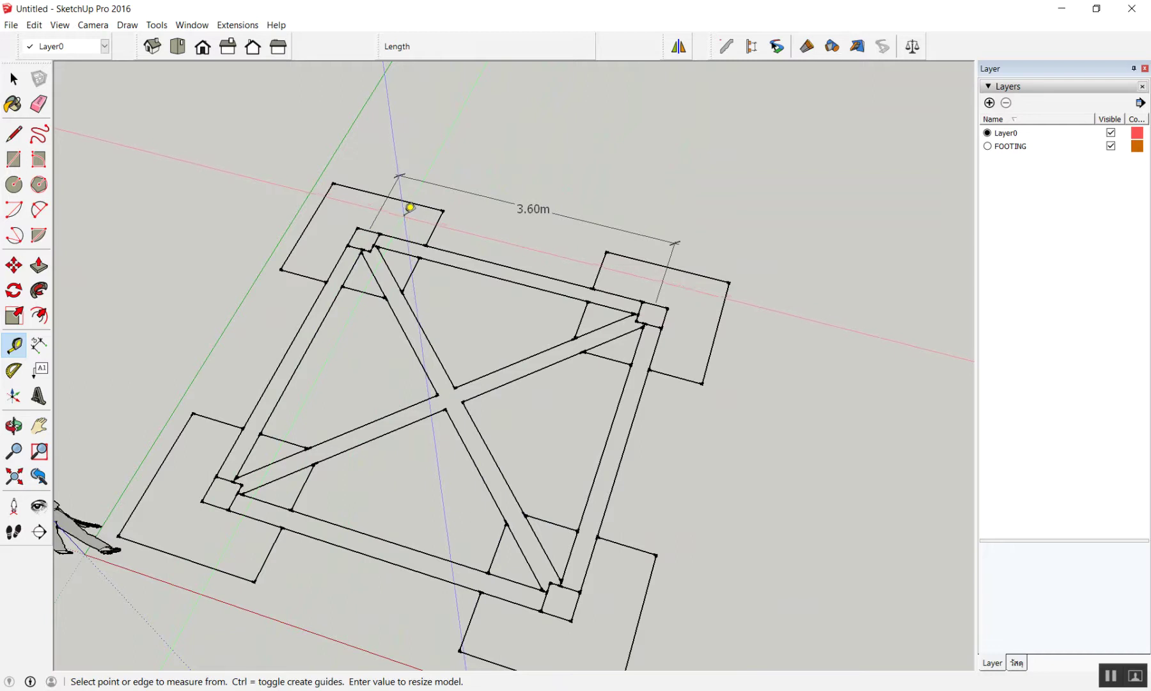
{"action": "scroll", "coordinate": [464, 217], "scroll_direction": "up", "scroll_amount": 1}
{"action": "scroll", "coordinate": [462, 220], "scroll_direction": "down", "scroll_amount": 2}
{"action": "scroll", "coordinate": [462, 221], "scroll_direction": "up", "scroll_amount": 1}
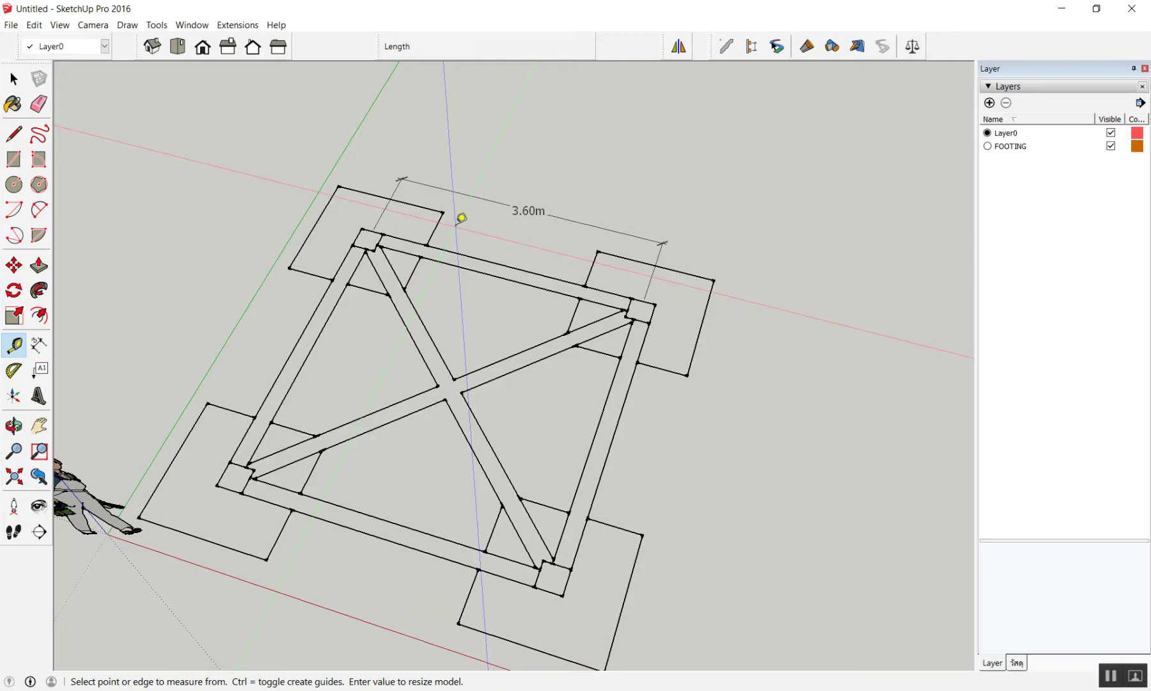
{"action": "scroll", "coordinate": [391, 151], "scroll_direction": "up", "scroll_amount": 1}
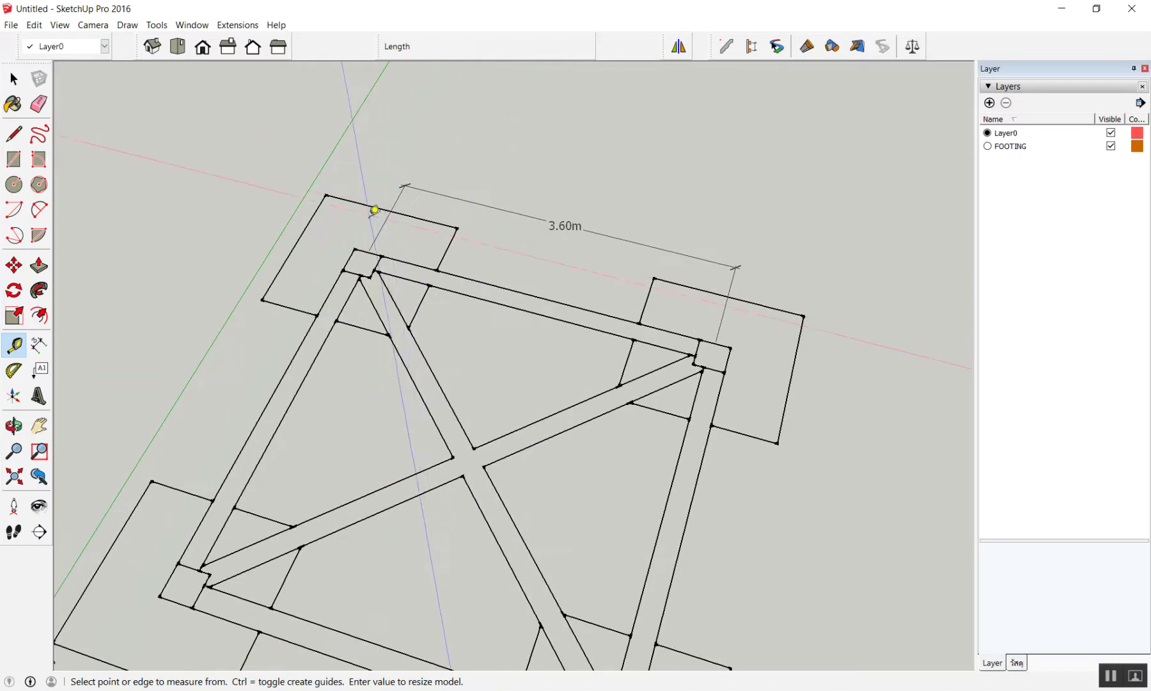
Rescale the whole model with the Tape Measure so the 3.60m top span becomes 4.00m.
{"action": "key", "text": "space"}
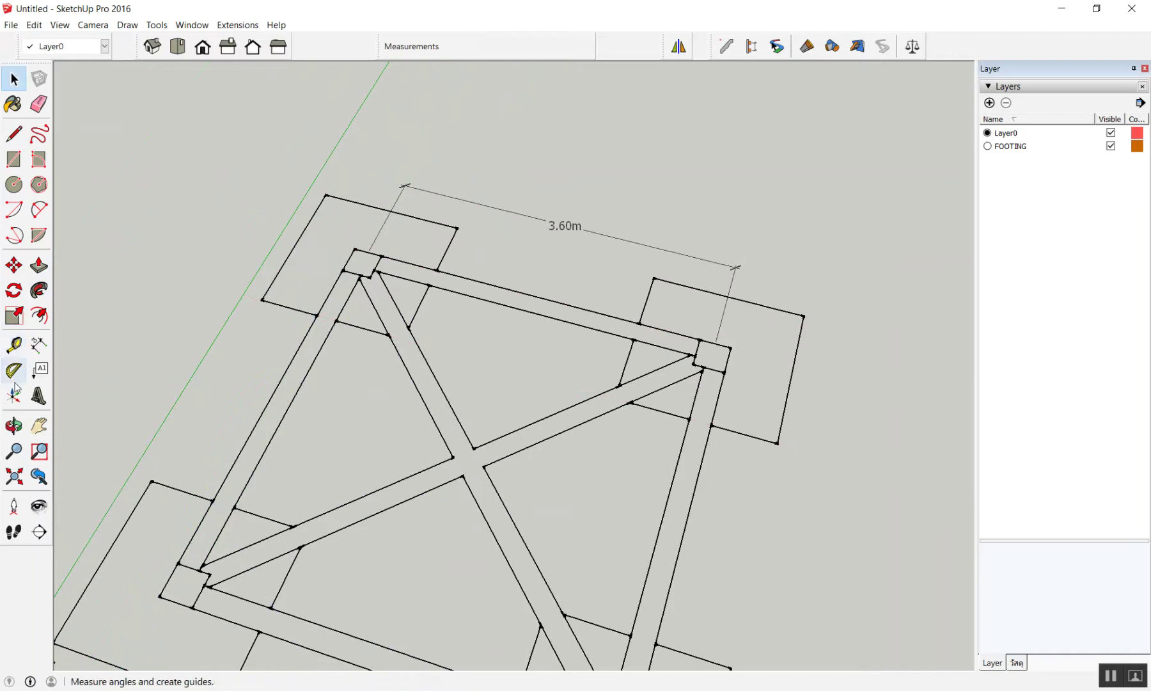
{"action": "left_click", "coordinate": [15, 346]}
{"action": "left_click", "coordinate": [369, 252]}
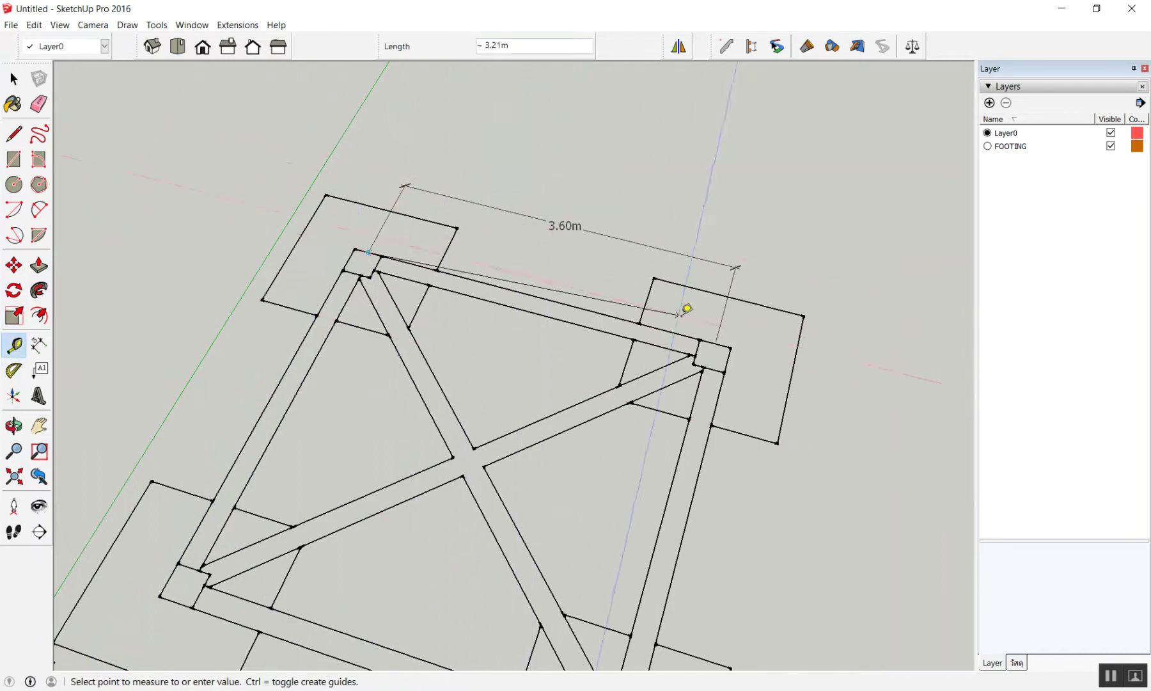
{"action": "left_click", "coordinate": [722, 337]}
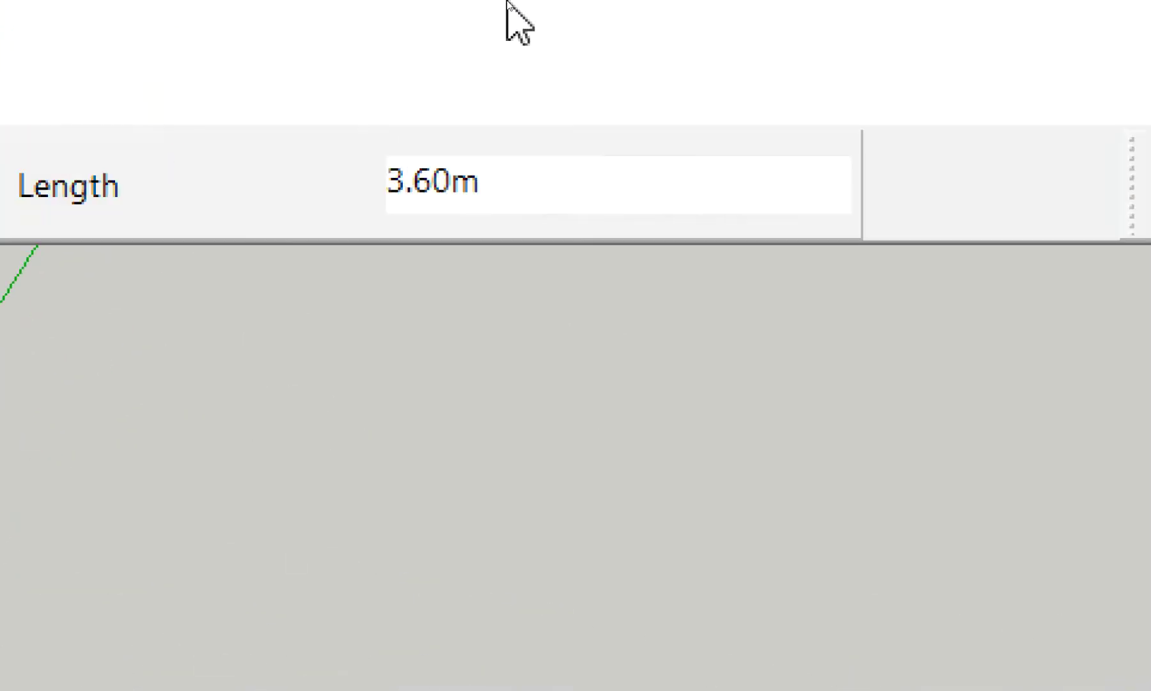
{"action": "type", "text": "4"}
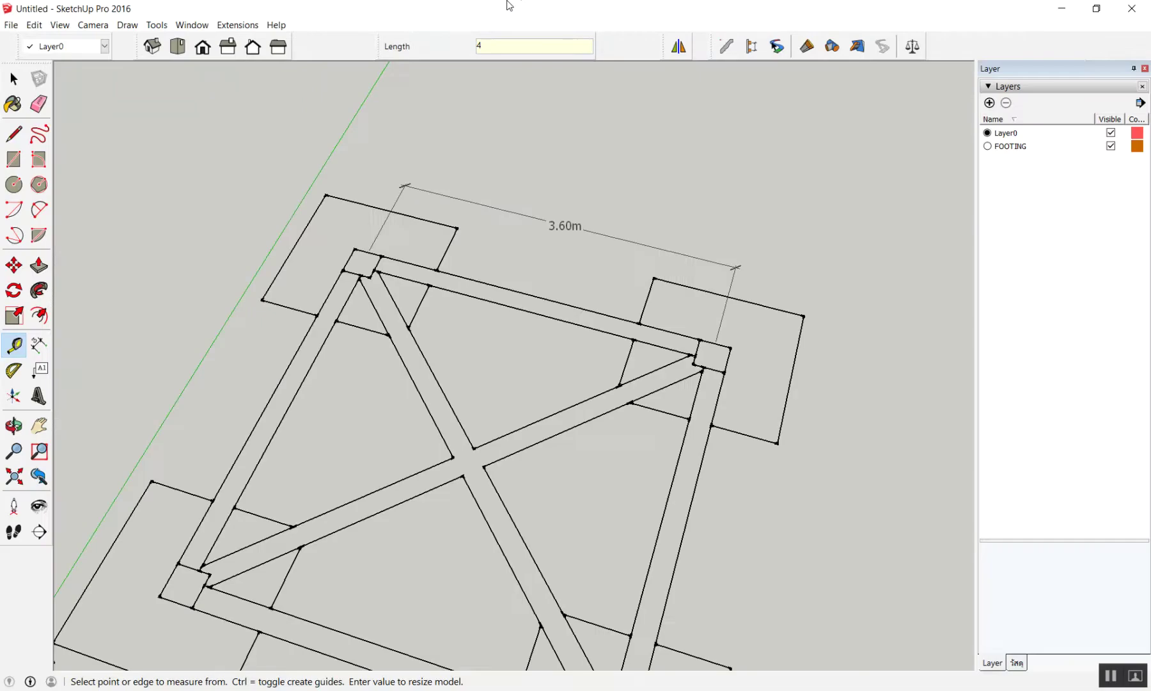
{"action": "key", "text": "Return"}
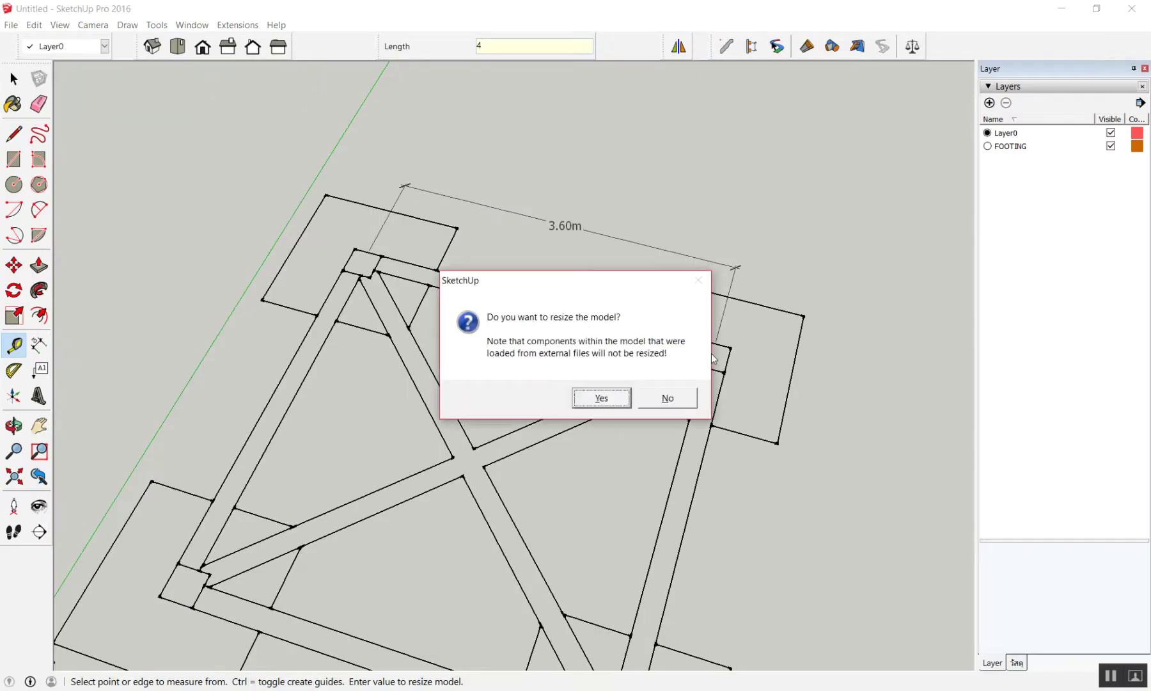
{"action": "left_click", "coordinate": [616, 398]}
{"action": "key", "text": "space"}
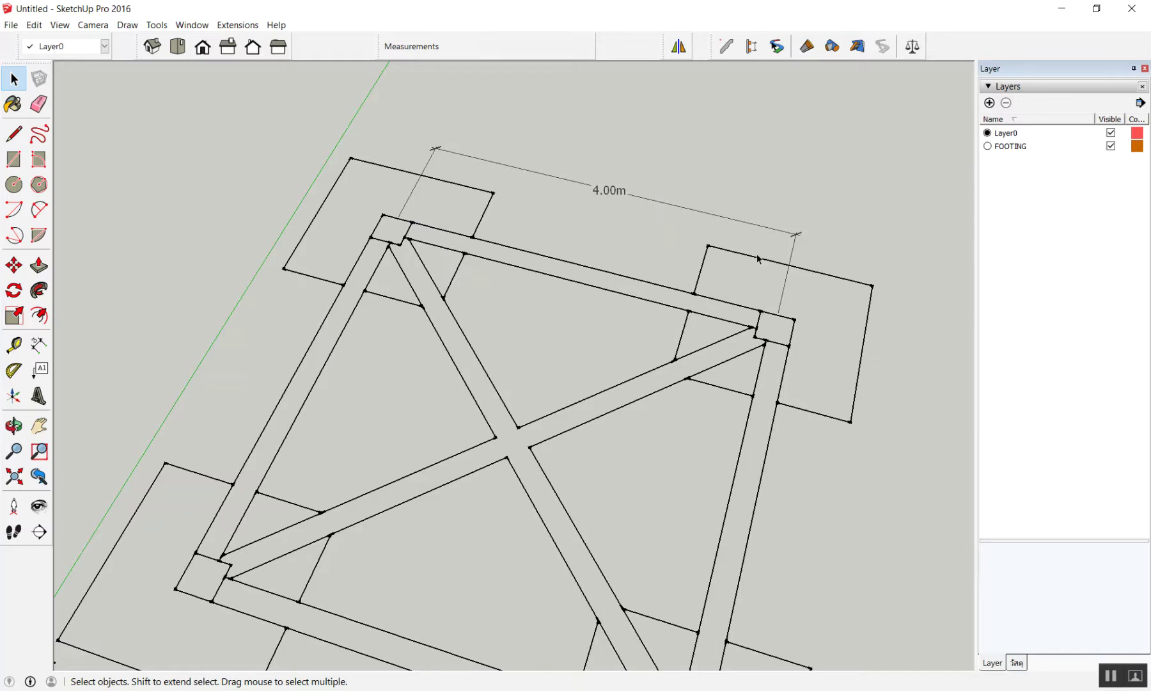
Zoom out and orbit to view the rescaled footing plan as a whole at an angle.
{"action": "scroll", "coordinate": [617, 340], "scroll_direction": "down", "scroll_amount": 2}
{"action": "mouse_move", "coordinate": [616, 338]}
{"action": "middle_mouse_down"}
{"action": "mouse_move", "coordinate": [619, 396]}
{"action": "mouse_move", "coordinate": [467, 334]}
{"action": "middle_mouse_up"}
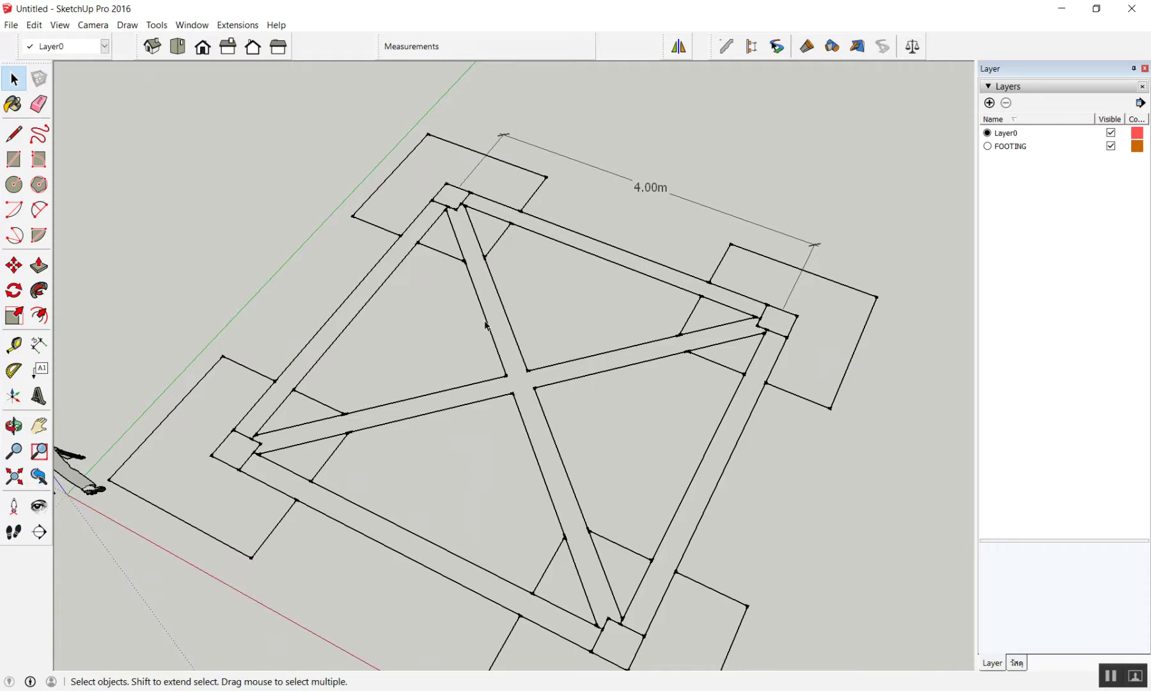
{"action": "scroll", "coordinate": [457, 288], "scroll_direction": "down", "scroll_amount": 3}
{"action": "scroll", "coordinate": [410, 255], "scroll_direction": "up", "scroll_amount": 3}
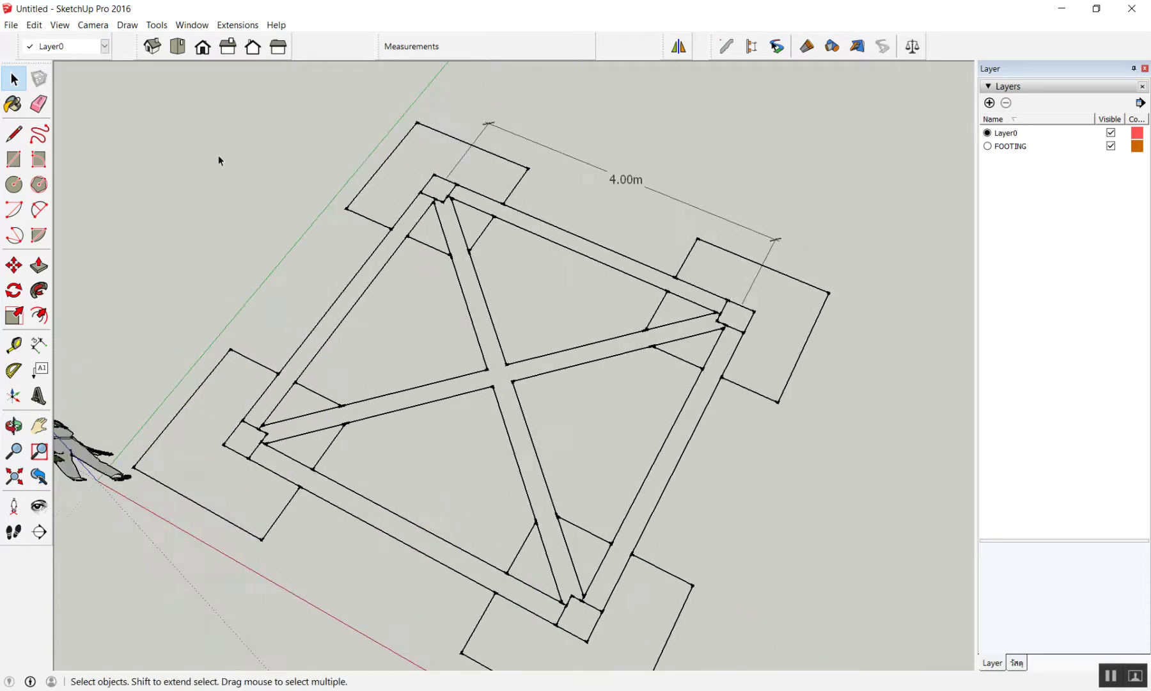
{"action": "left_click", "coordinate": [14, 27]}
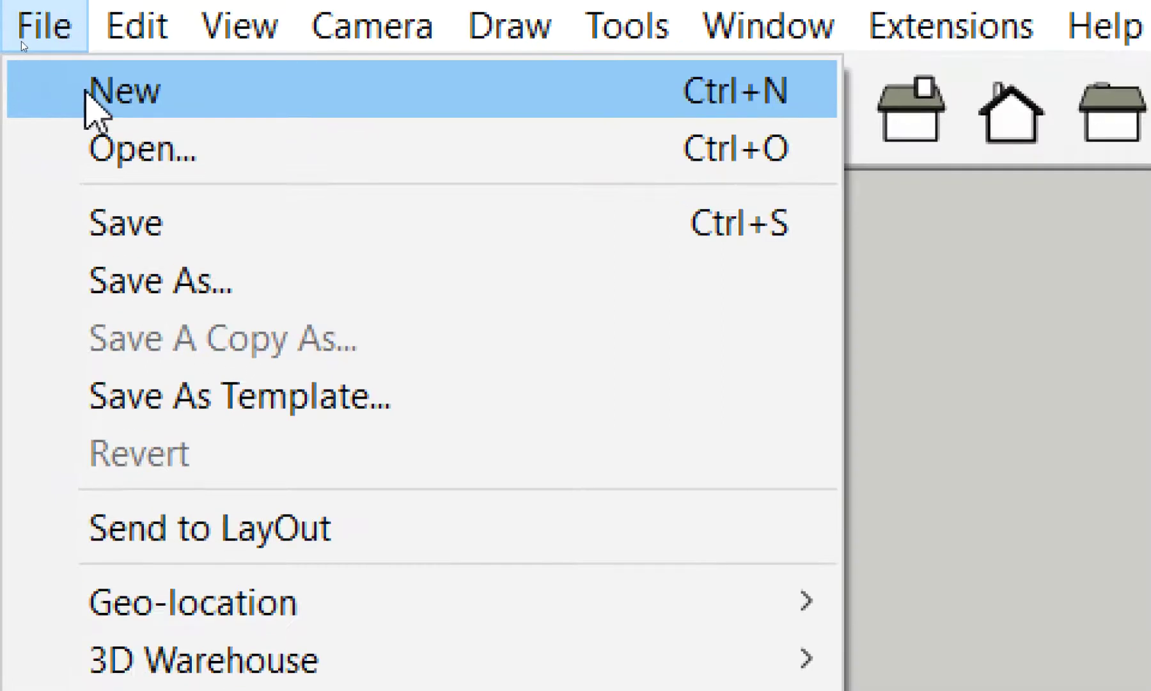
Start a new model without saving, switch to Top view, and close the Layers and Materials tray.
{"action": "left_click", "coordinate": [43, 88]}
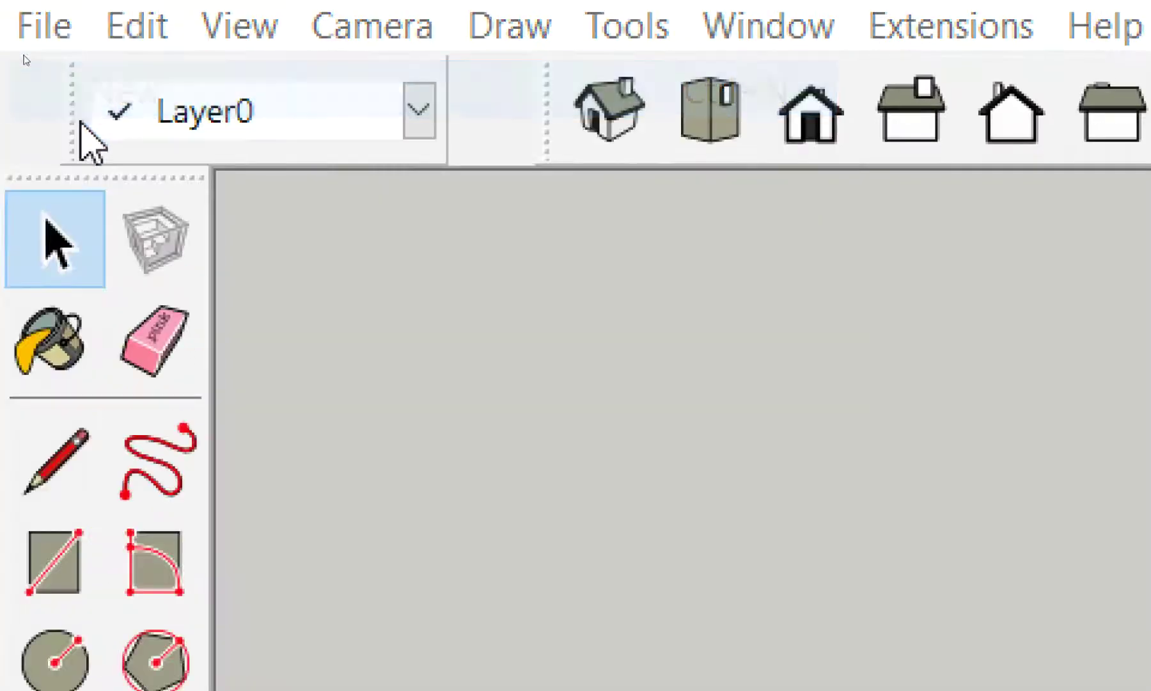
{"action": "left_click", "coordinate": [577, 386]}
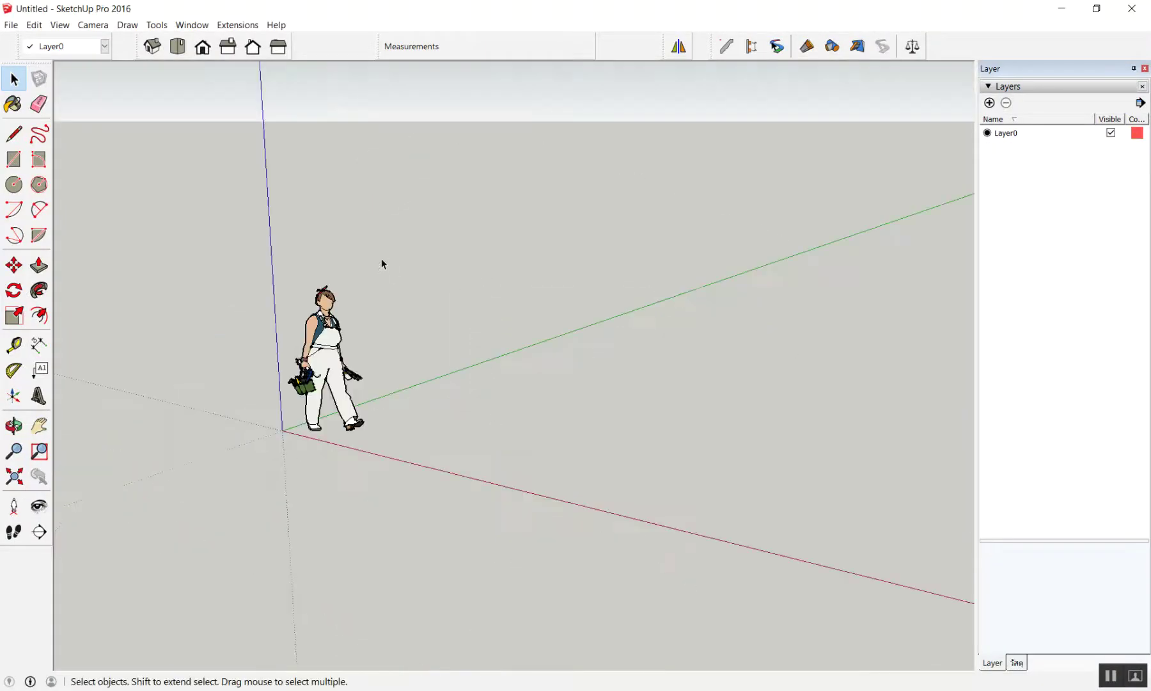
{"action": "scroll", "coordinate": [382, 246], "scroll_direction": "down", "scroll_amount": 1}
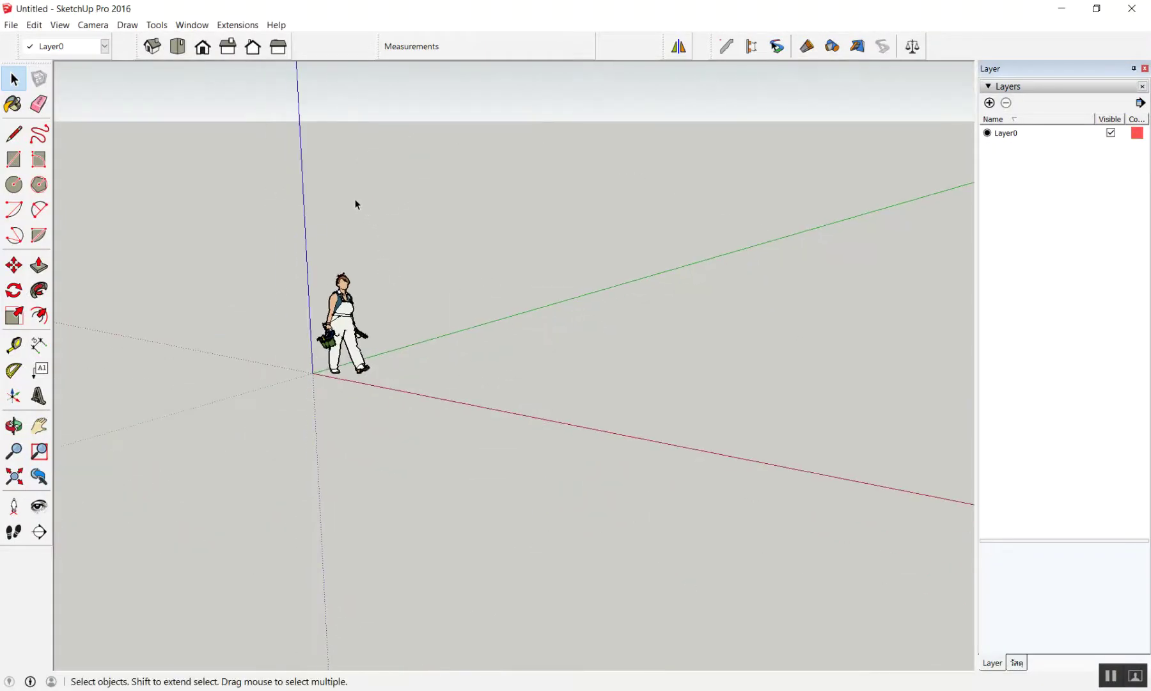
{"action": "key", "text": "F2"}
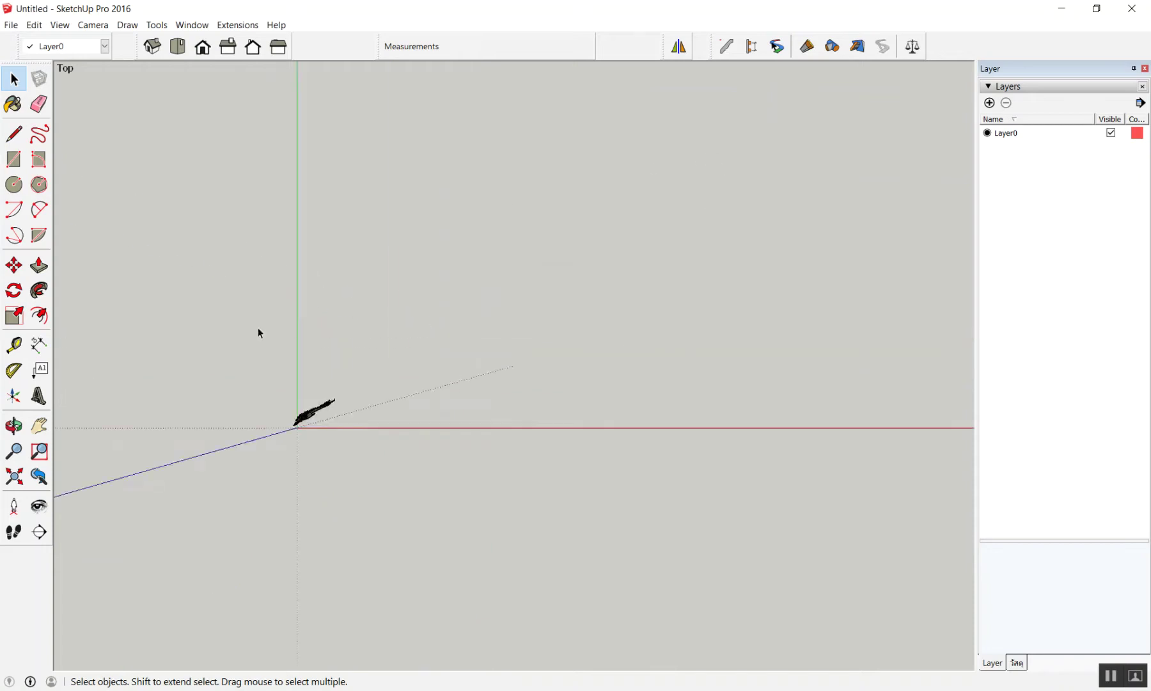
{"action": "left_click", "coordinate": [1145, 69]}
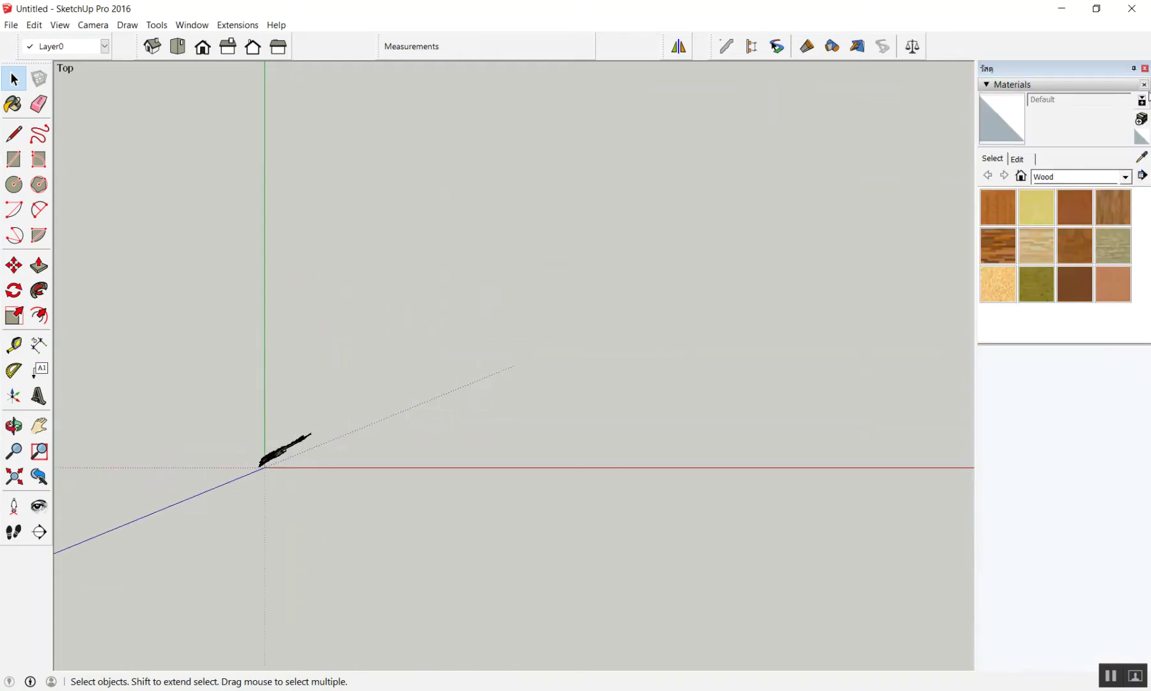
{"action": "left_click", "coordinate": [1144, 67]}
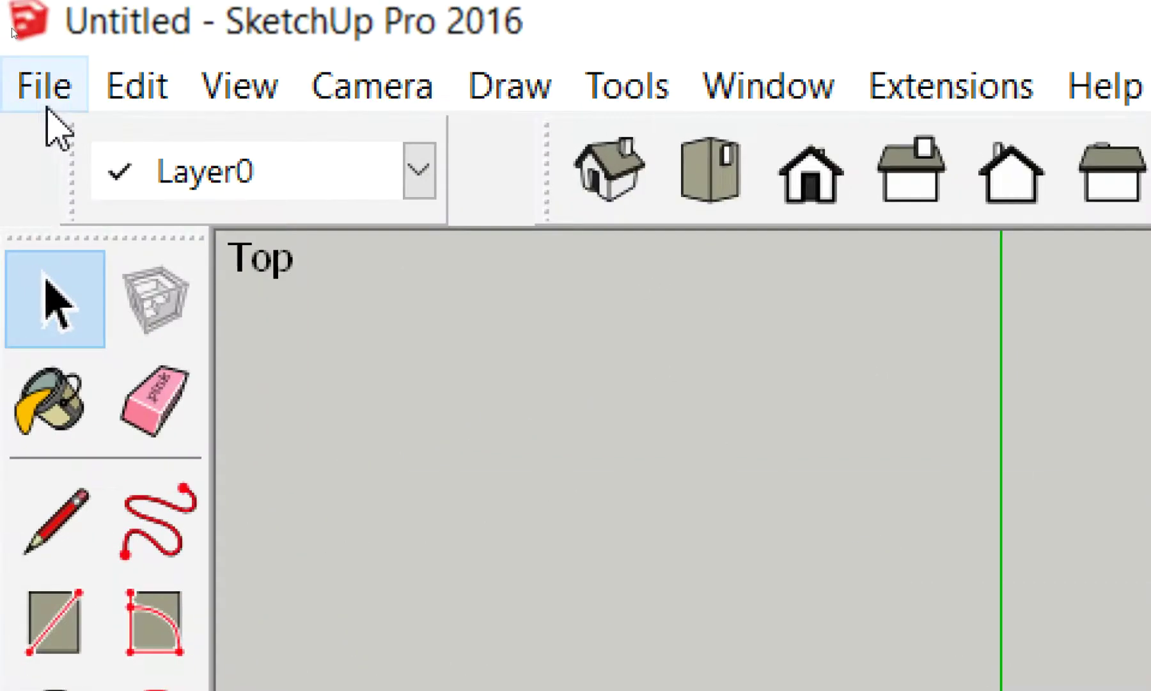
Import tape.jpg with the file filter set to All Supported Image Types.
{"action": "left_click", "coordinate": [11, 25]}
{"action": "mouse_move", "coordinate": [142, 553]}
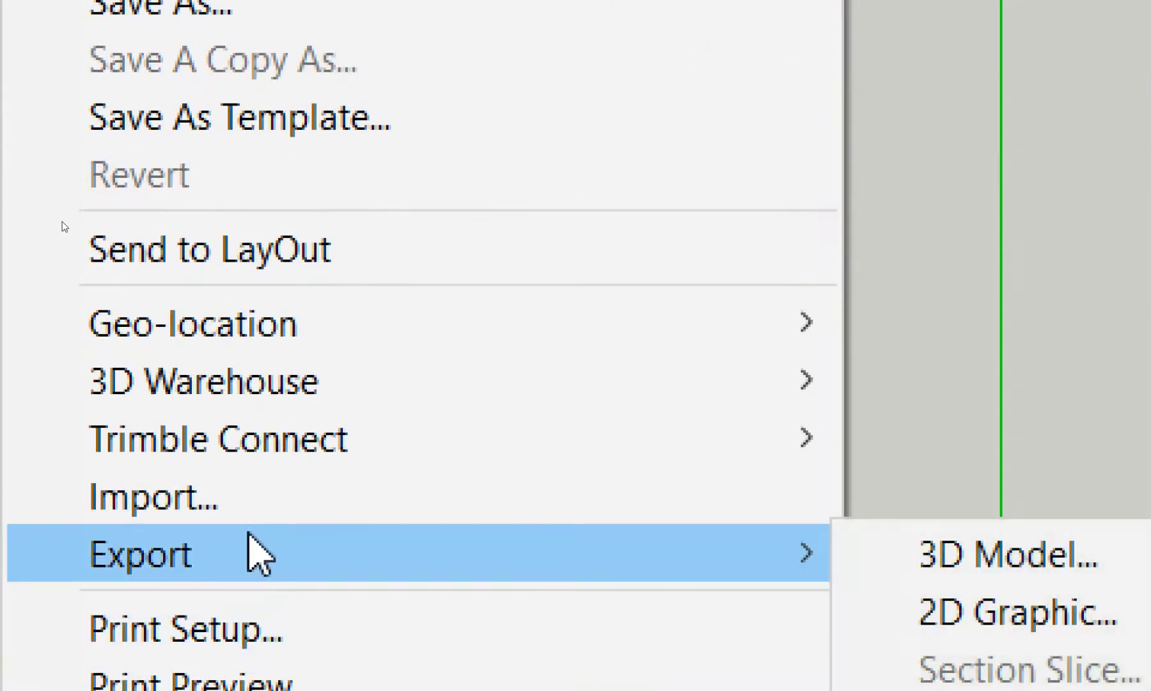
{"action": "left_click", "coordinate": [256, 505]}
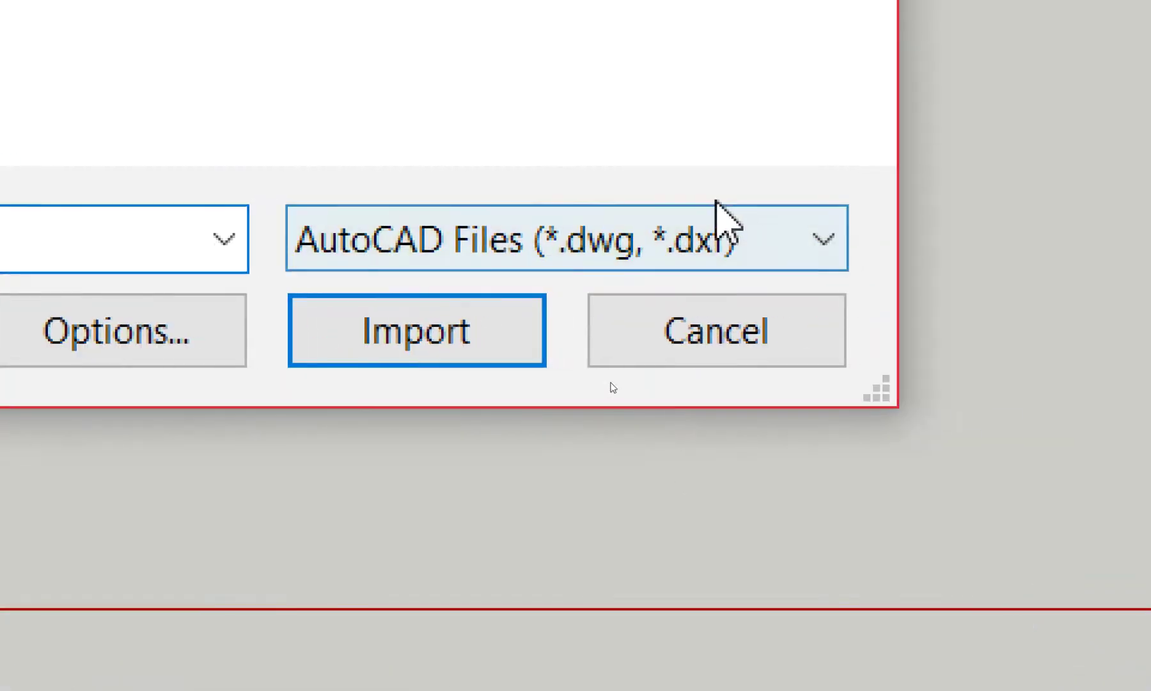
{"action": "left_click", "coordinate": [689, 246]}
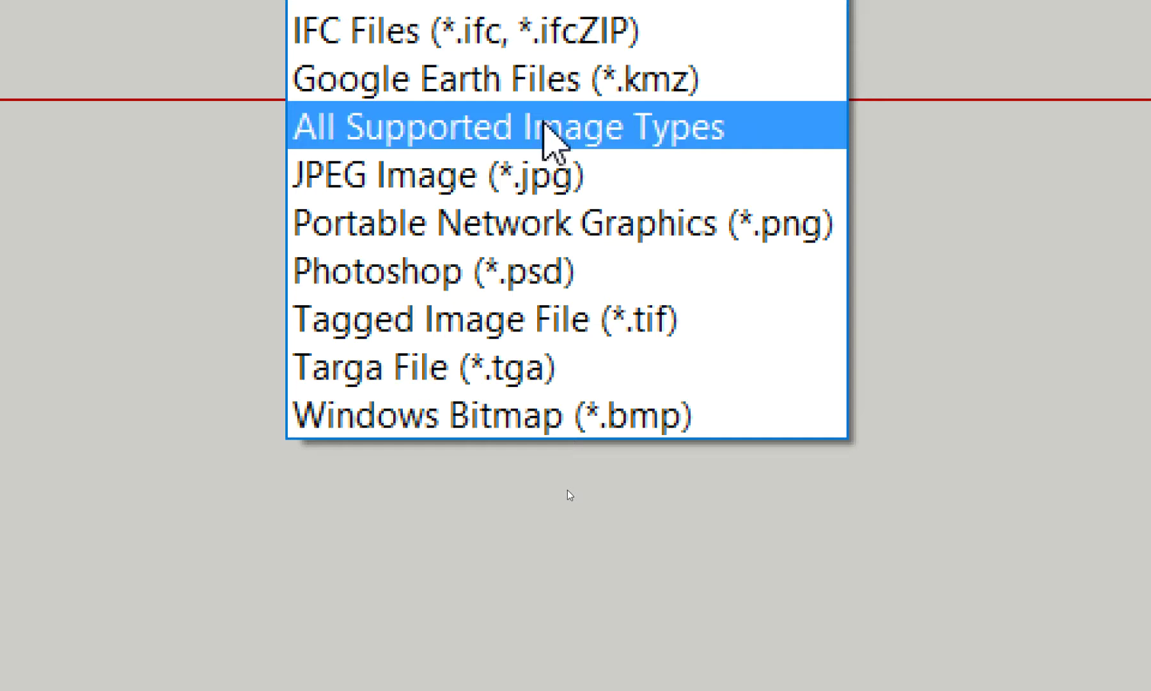
{"action": "left_click", "coordinate": [543, 126]}
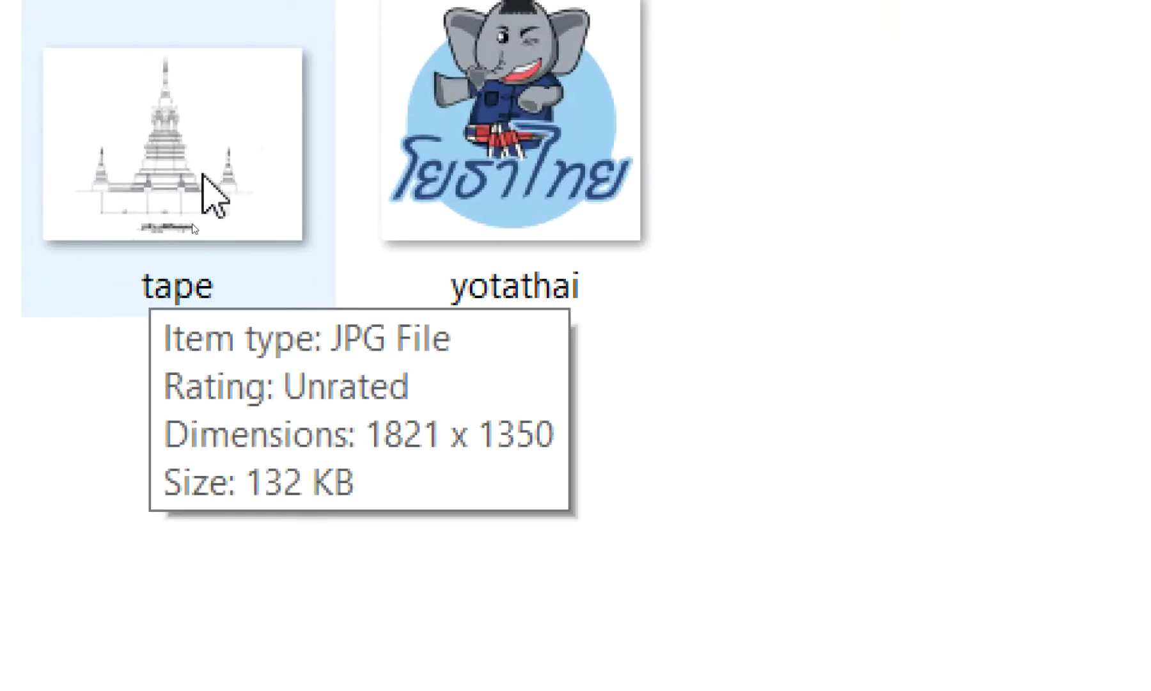
{"action": "left_click", "coordinate": [203, 173]}
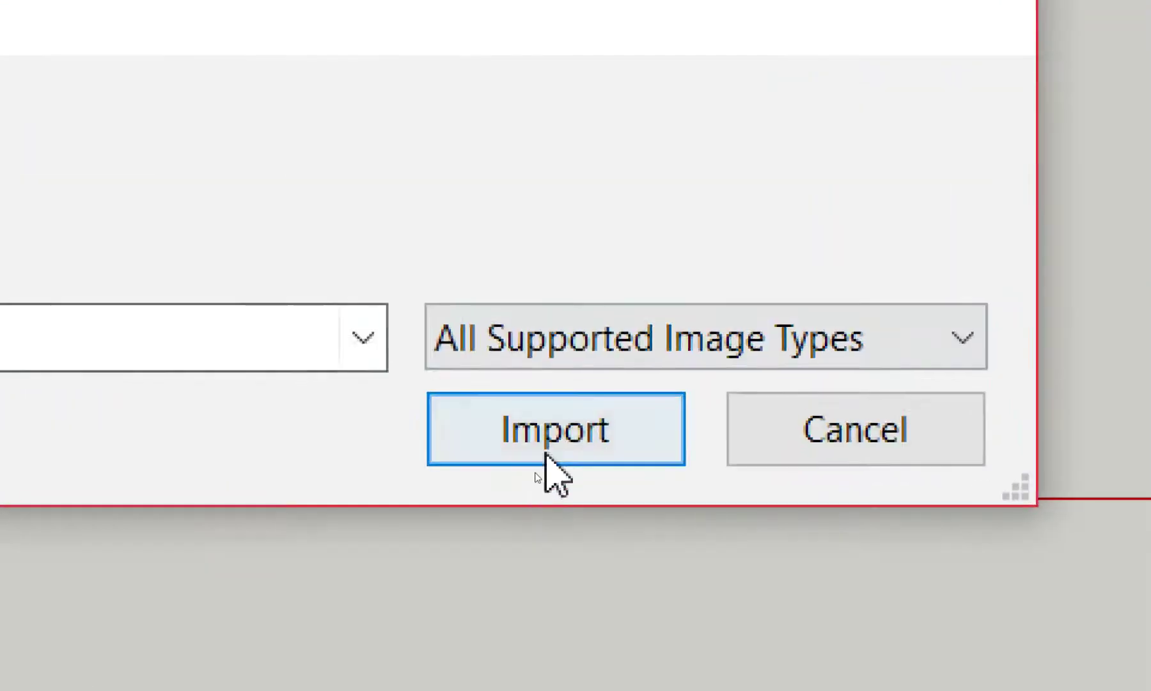
{"action": "left_click", "coordinate": [531, 423]}
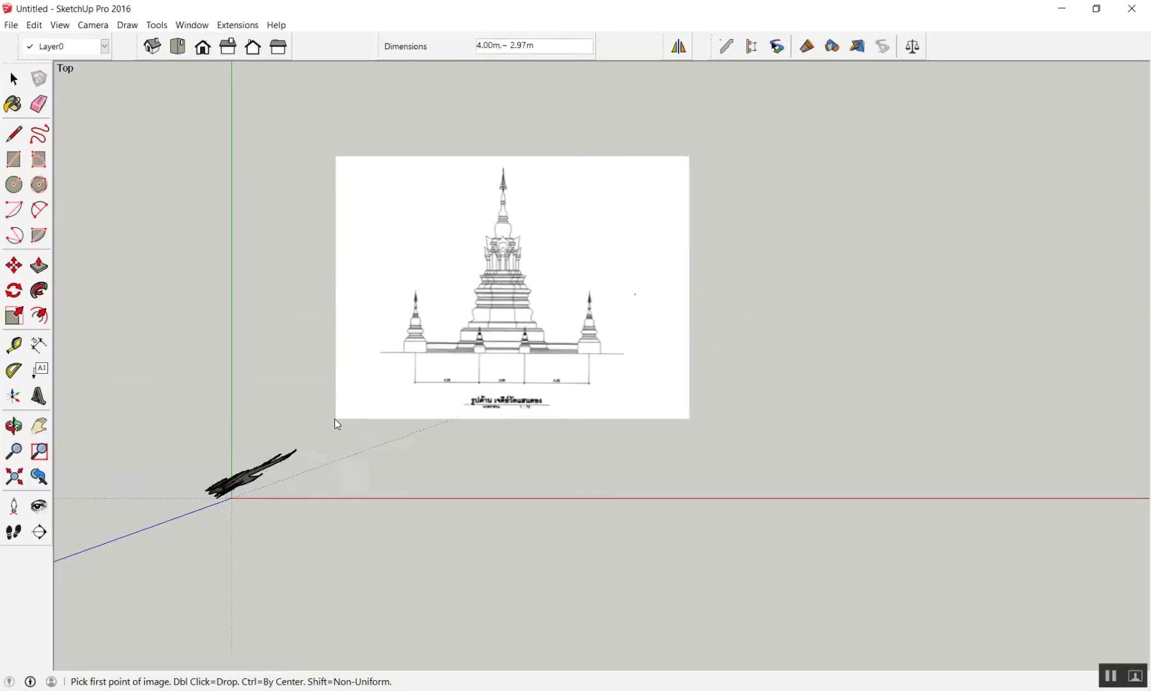
Fix the image's first corner, then cancel its placement with Escape.
{"action": "left_click", "coordinate": [316, 407]}
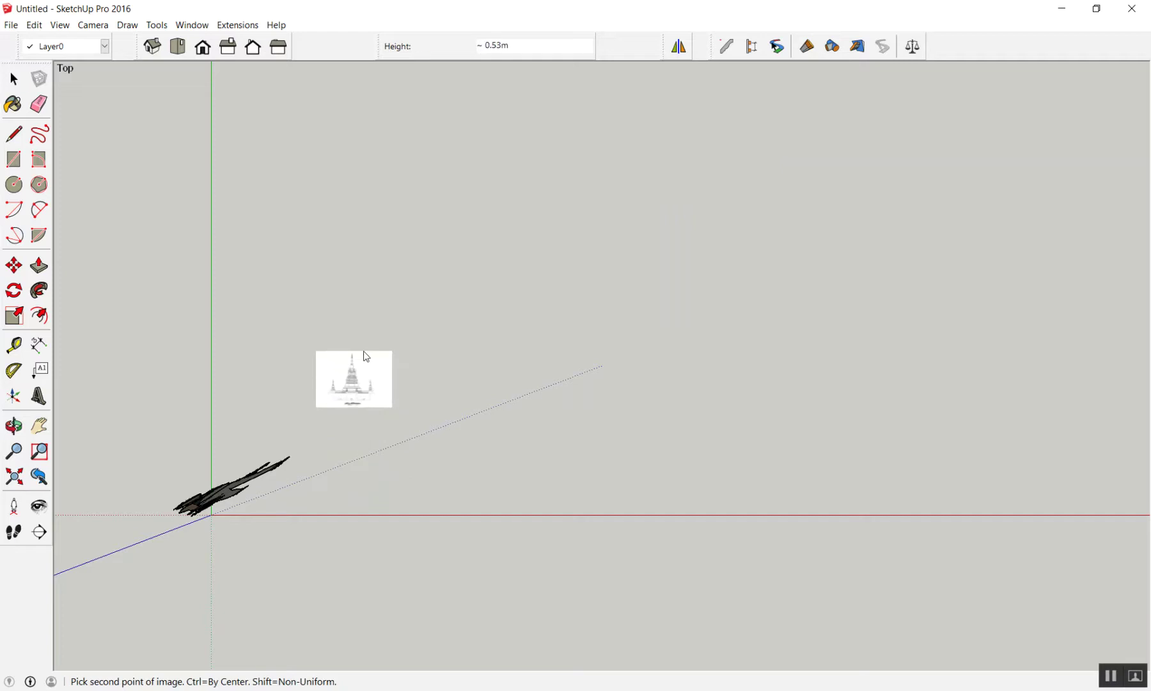
{"action": "key", "text": "Escape"}
{"action": "left_click", "coordinate": [10, 25]}
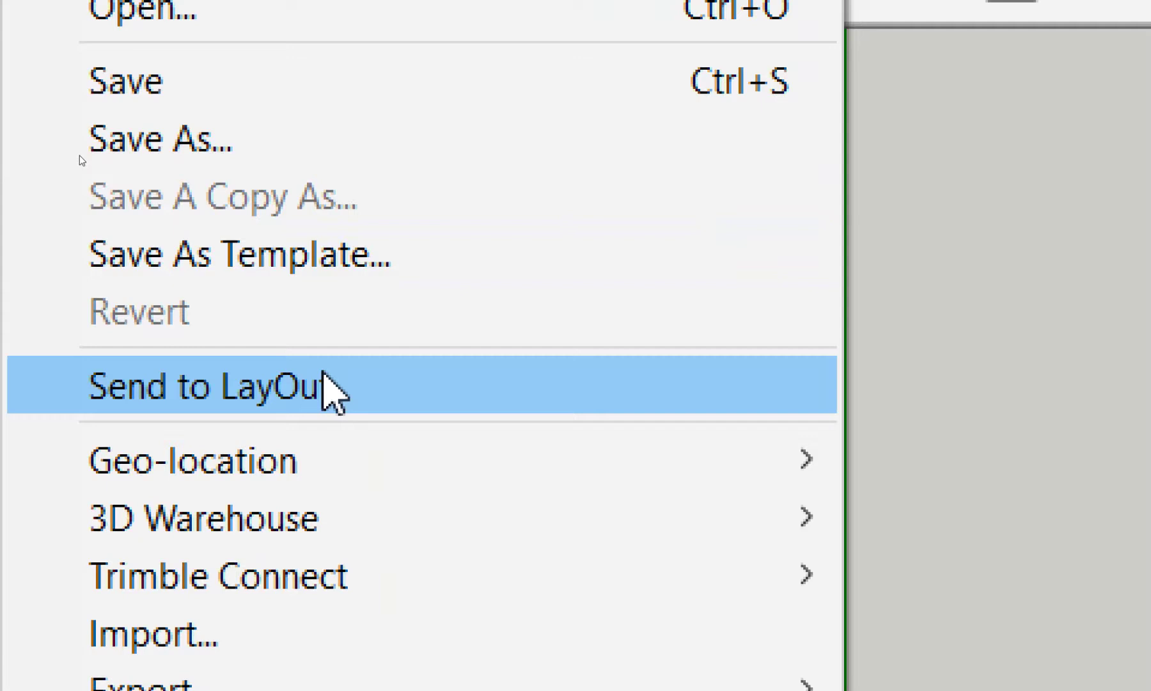
Import tape.jpg again and double-click to place it at its default size.
{"action": "left_click", "coordinate": [334, 512]}
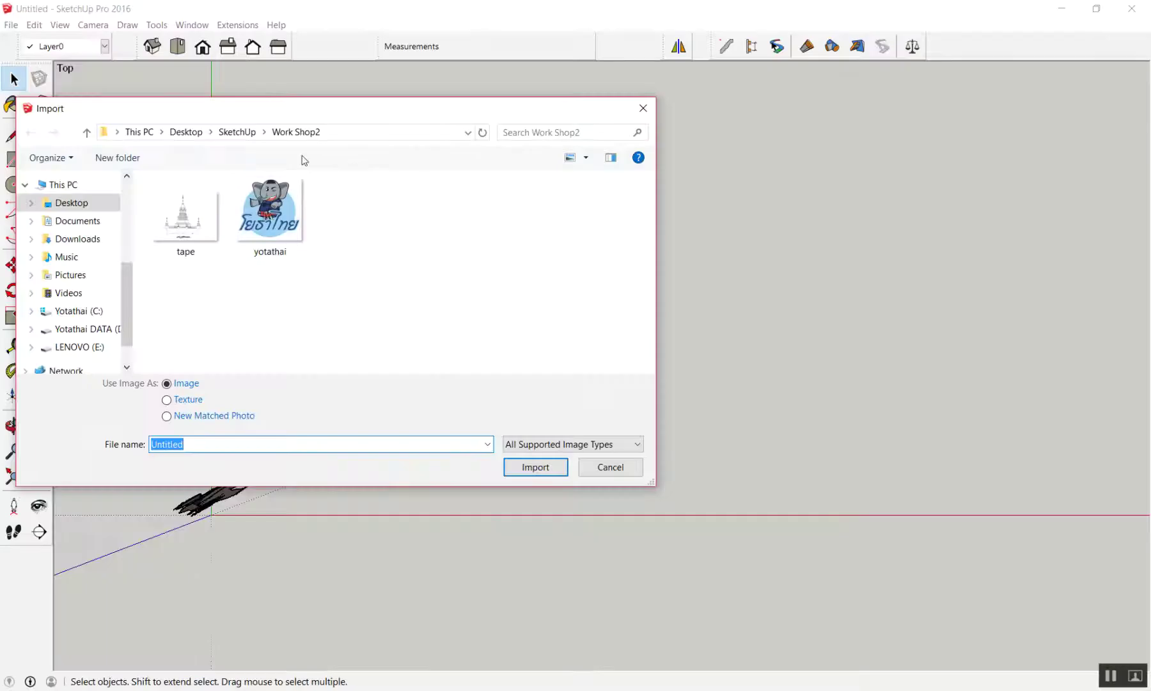
{"action": "left_click", "coordinate": [202, 220]}
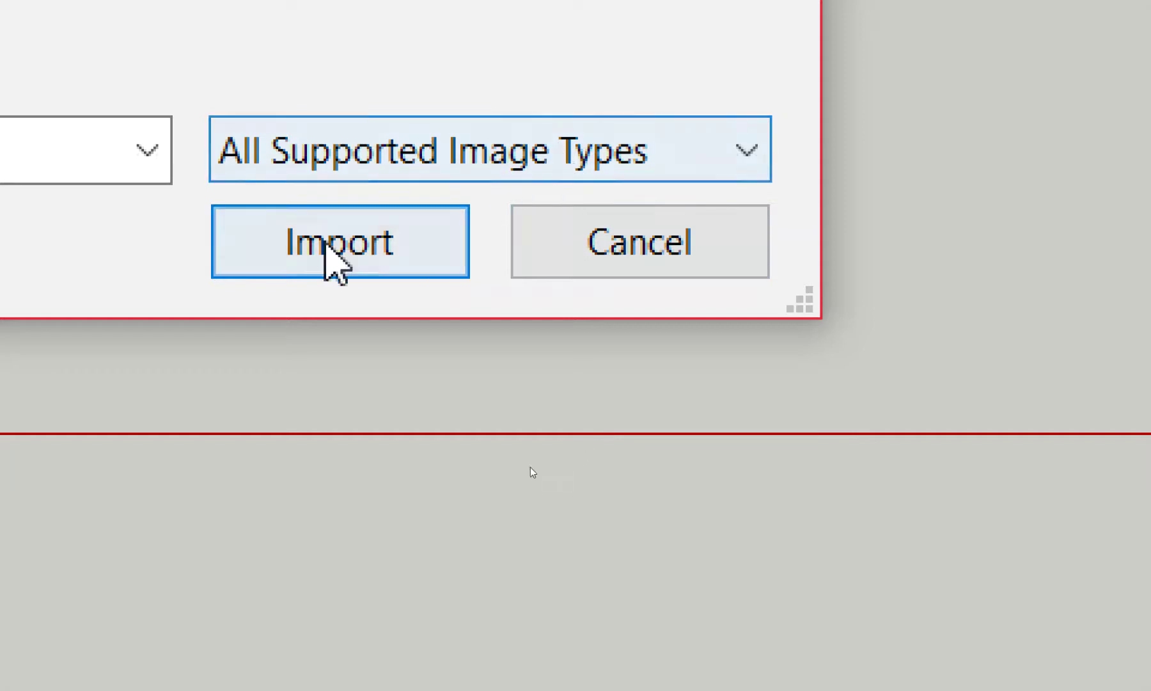
{"action": "left_click", "coordinate": [295, 249]}
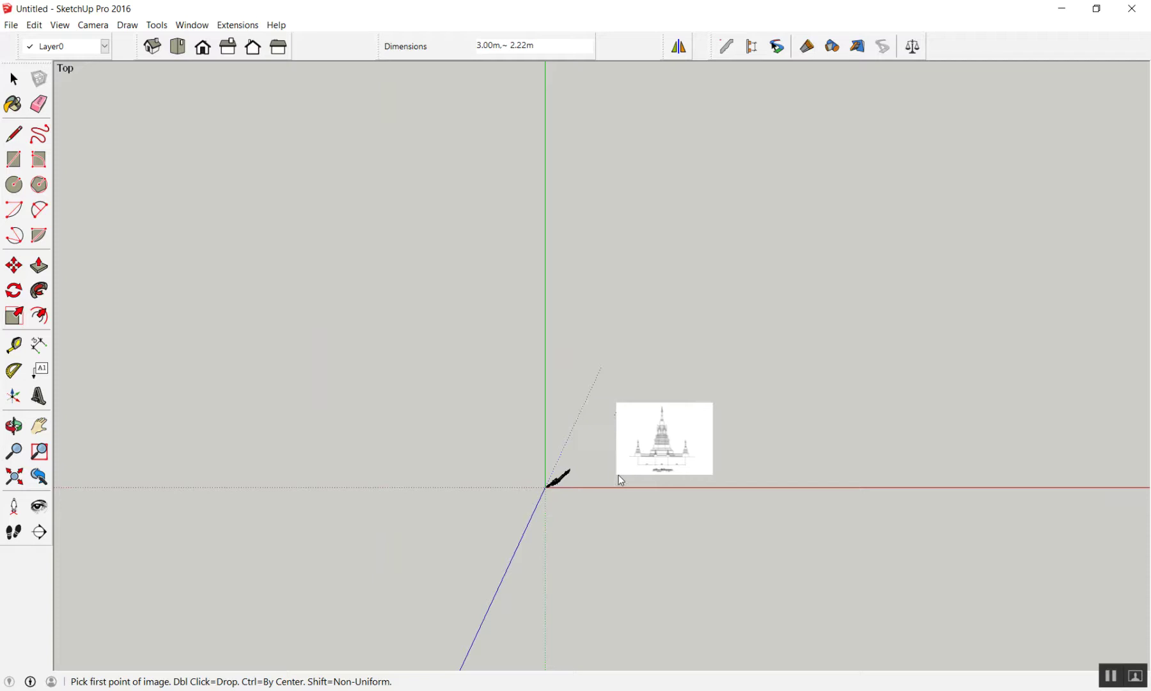
{"action": "scroll", "coordinate": [588, 478], "scroll_direction": "up", "scroll_amount": 3}
{"action": "scroll", "coordinate": [615, 476], "scroll_direction": "up", "scroll_amount": 3}
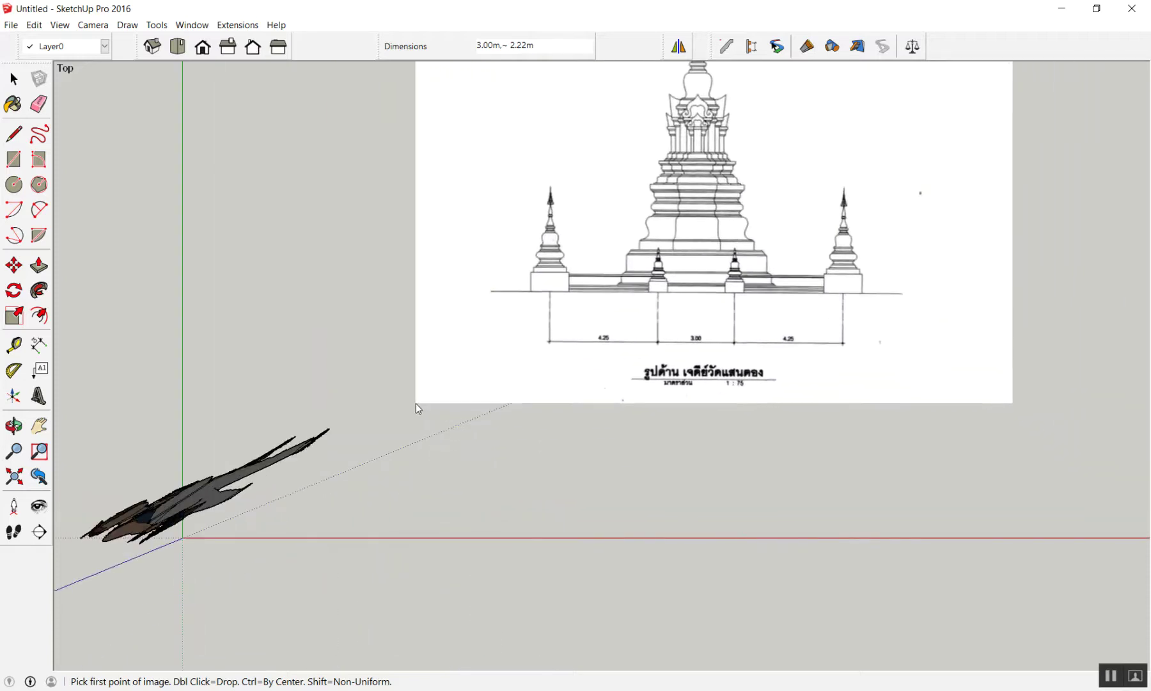
{"action": "double_click", "coordinate": [416, 403]}
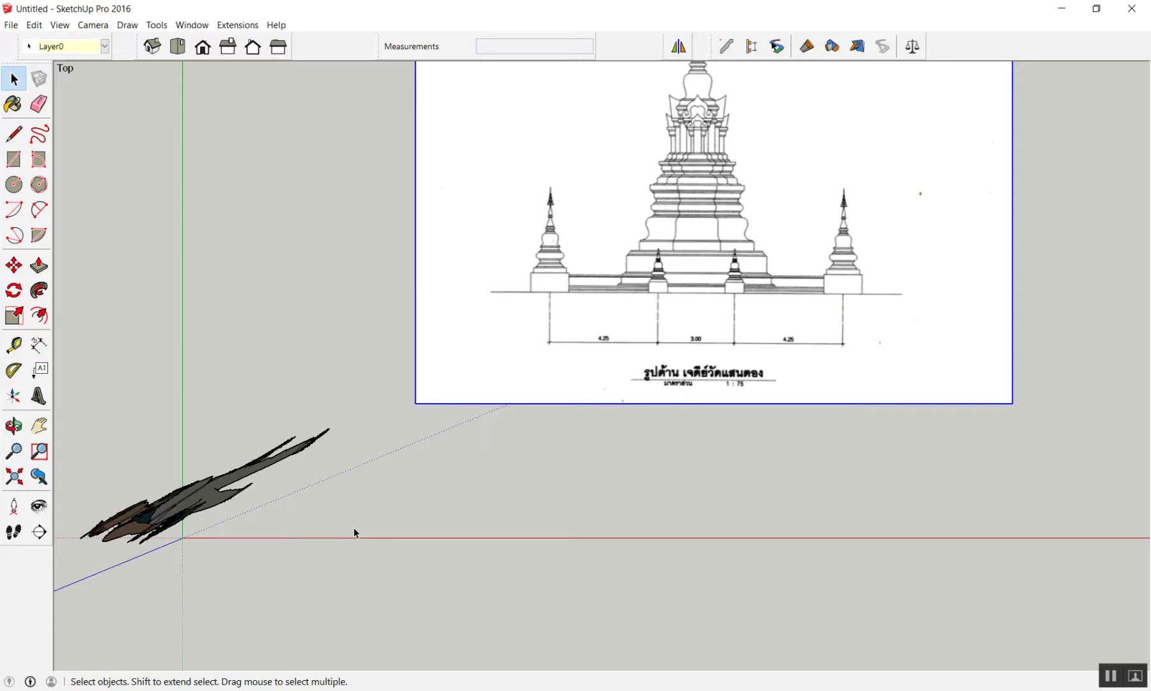
{"action": "scroll", "coordinate": [736, 352], "scroll_direction": "up", "scroll_amount": 1}
{"action": "scroll", "coordinate": [666, 365], "scroll_direction": "up", "scroll_amount": 5}
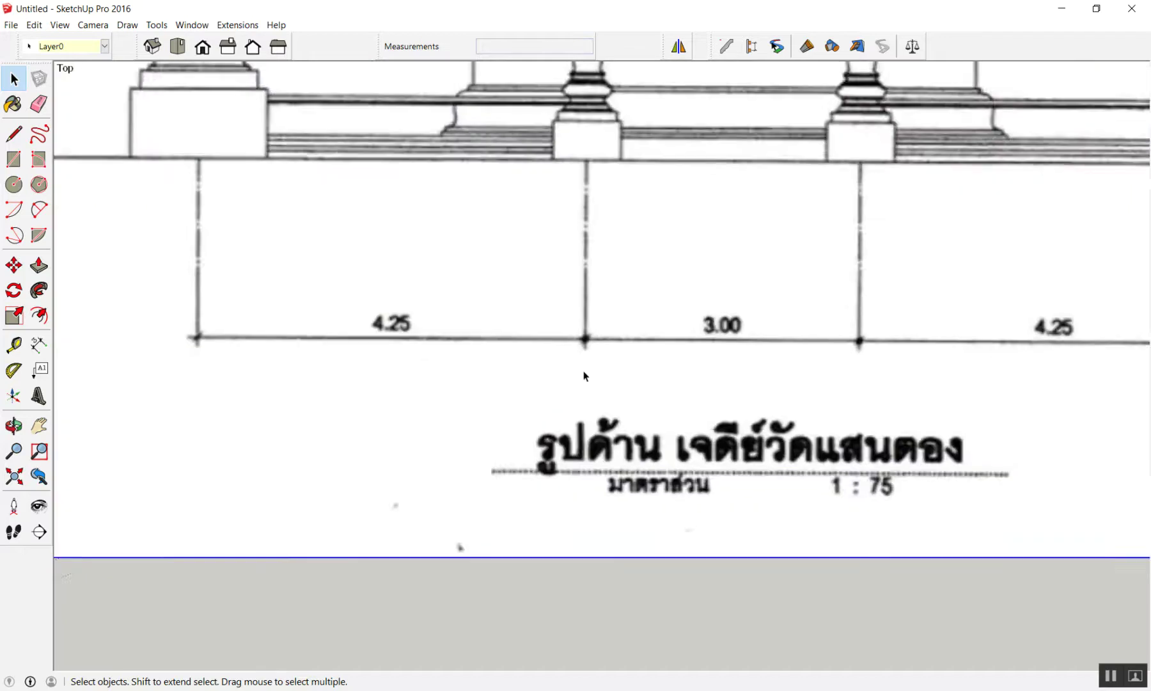
{"action": "scroll", "coordinate": [544, 379], "scroll_direction": "up", "scroll_amount": 1}
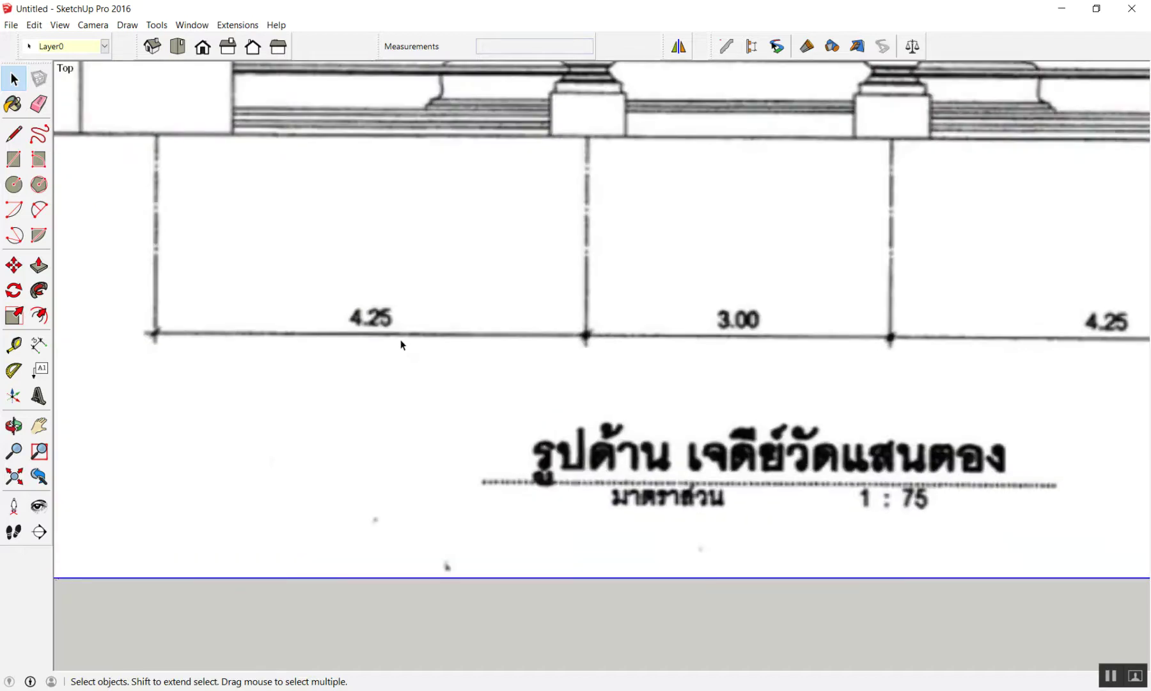
{"action": "scroll", "coordinate": [371, 352], "scroll_direction": "down", "scroll_amount": 1}
{"action": "scroll", "coordinate": [368, 355], "scroll_direction": "down", "scroll_amount": 1}
{"action": "scroll", "coordinate": [364, 358], "scroll_direction": "up", "scroll_amount": 1}
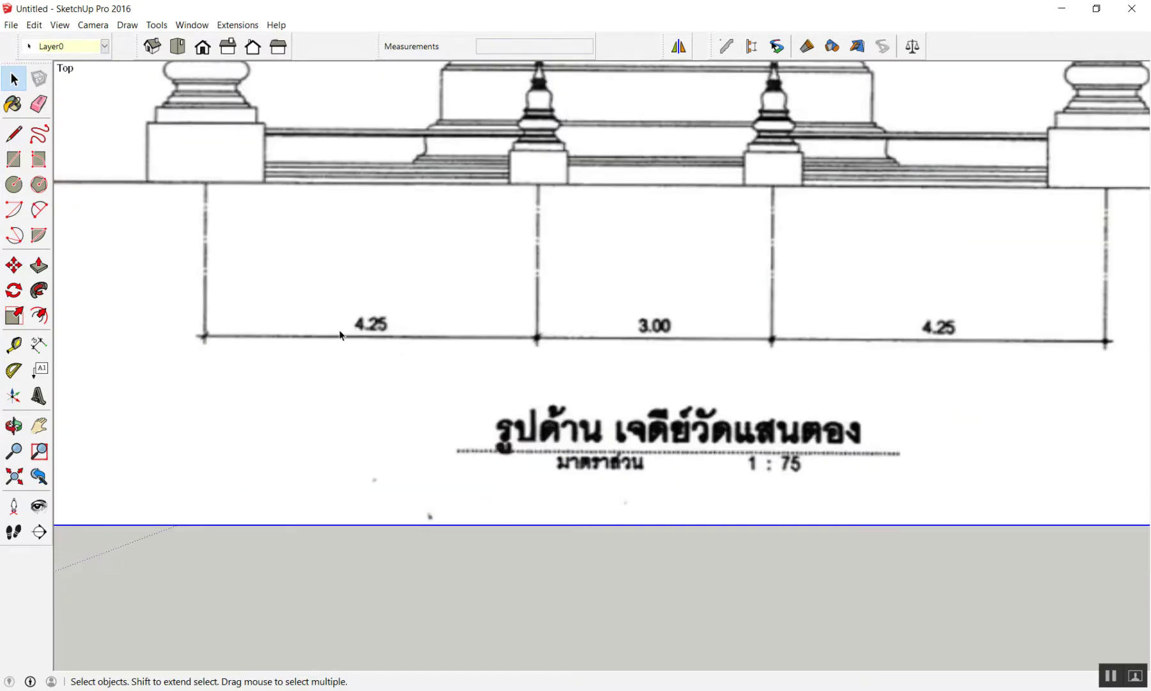
{"action": "scroll", "coordinate": [214, 136], "scroll_direction": "down", "scroll_amount": 1}
{"action": "scroll", "coordinate": [214, 137], "scroll_direction": "down", "scroll_amount": 1}
{"action": "scroll", "coordinate": [212, 173], "scroll_direction": "up", "scroll_amount": 1}
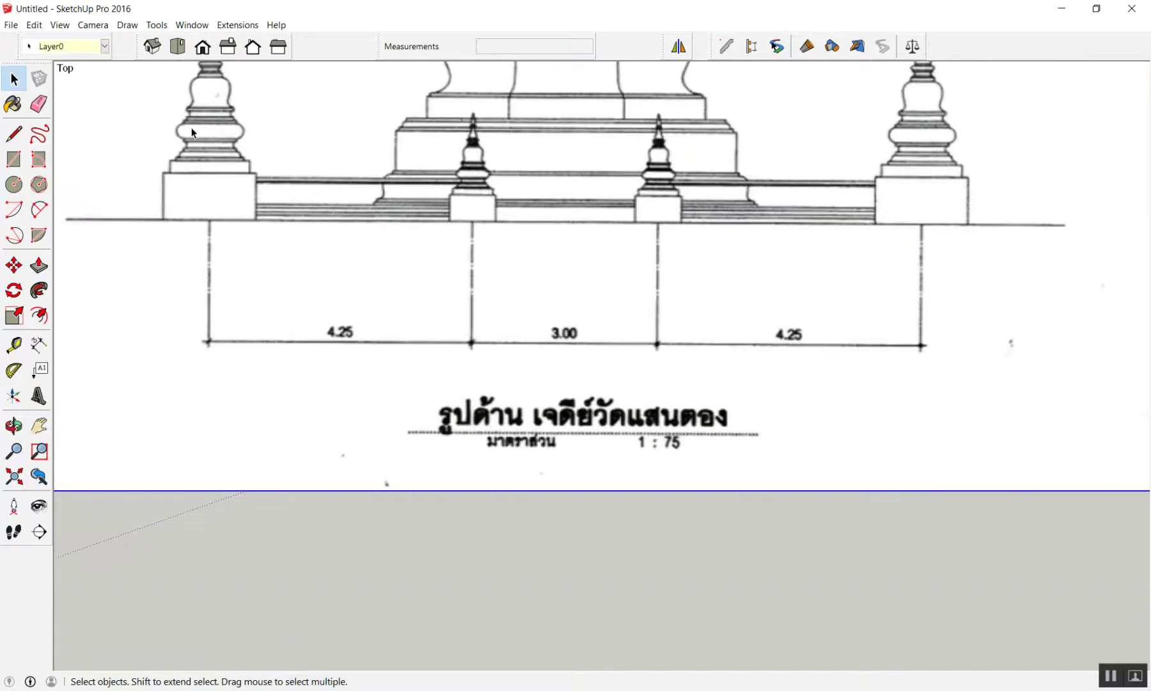
{"action": "scroll", "coordinate": [234, 132], "scroll_direction": "down", "scroll_amount": 1}
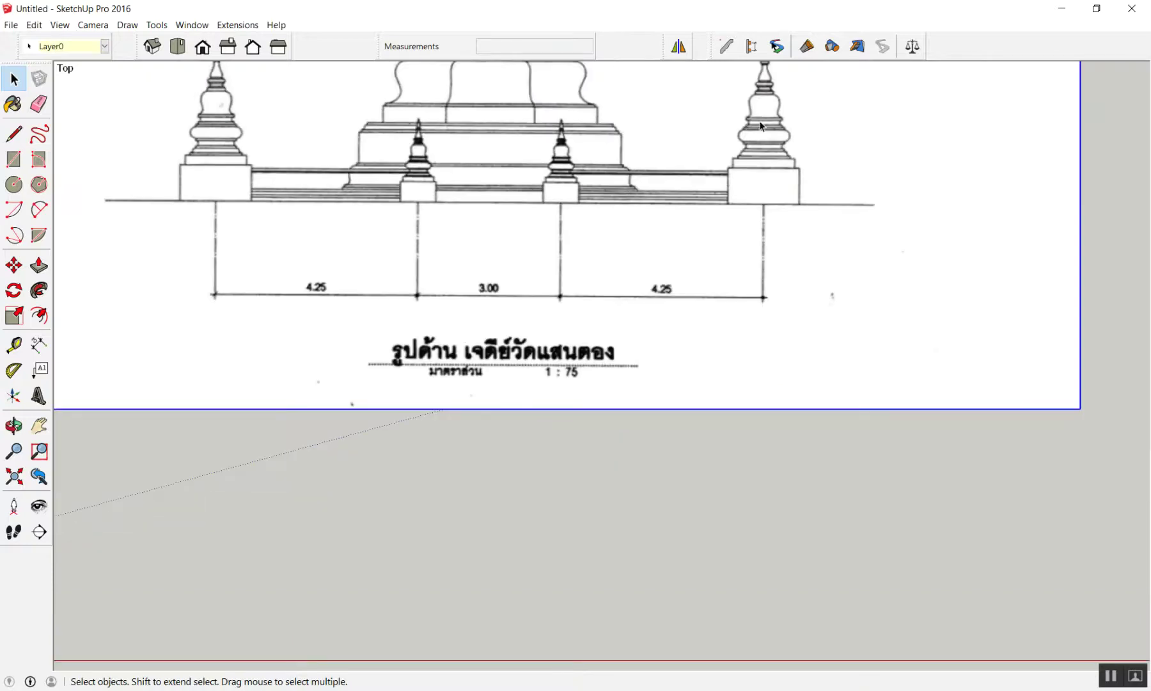
{"action": "scroll", "coordinate": [734, 194], "scroll_direction": "up", "scroll_amount": 1}
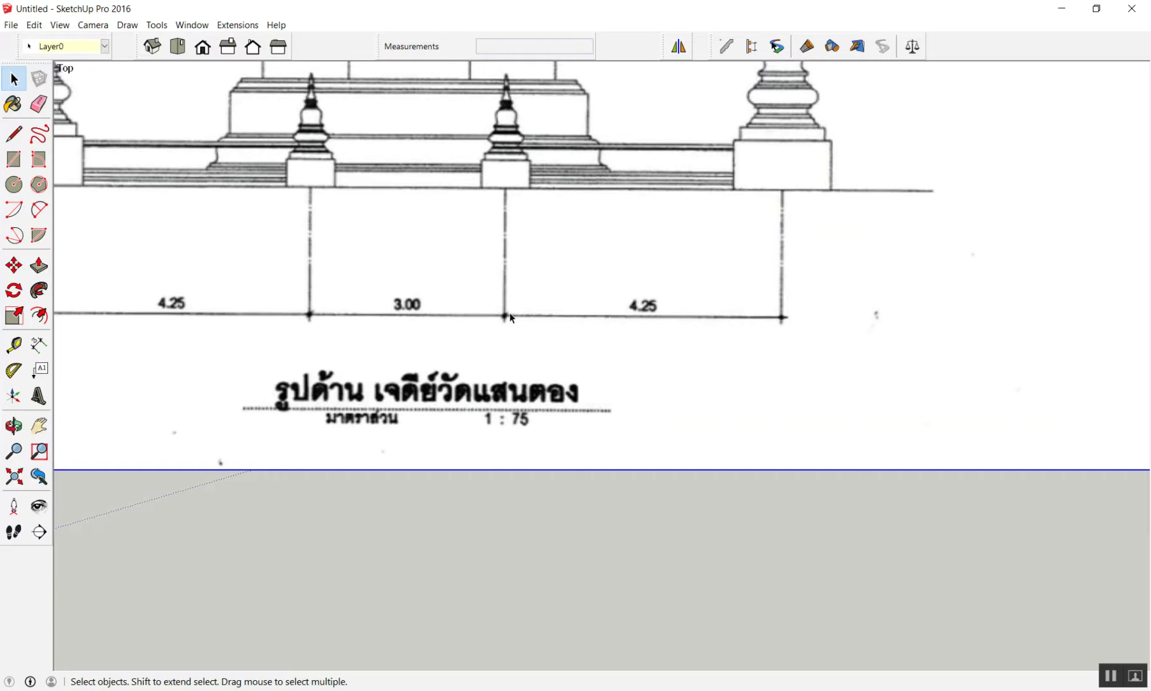
{"action": "scroll", "coordinate": [620, 291], "scroll_direction": "down", "scroll_amount": 1}
{"action": "scroll", "coordinate": [595, 293], "scroll_direction": "down", "scroll_amount": 1}
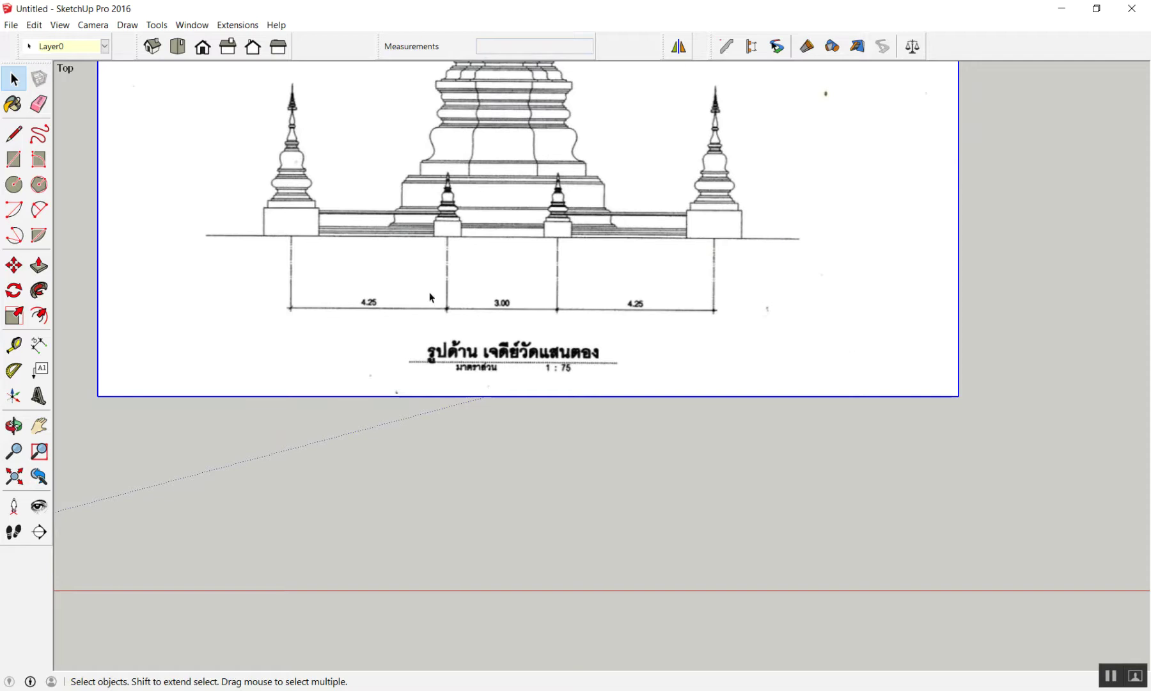
{"action": "scroll", "coordinate": [444, 262], "scroll_direction": "up", "scroll_amount": 1}
{"action": "scroll", "coordinate": [441, 310], "scroll_direction": "down", "scroll_amount": 1}
{"action": "scroll", "coordinate": [682, 278], "scroll_direction": "down", "scroll_amount": 2}
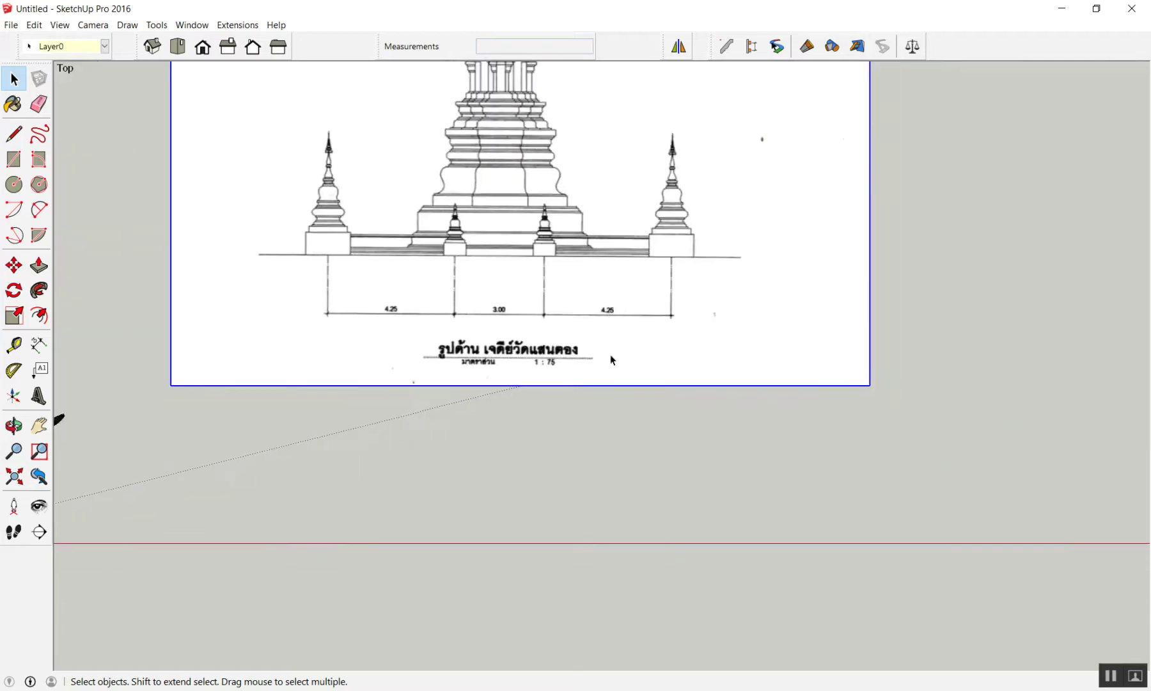
{"action": "scroll", "coordinate": [429, 358], "scroll_direction": "down", "scroll_amount": 1}
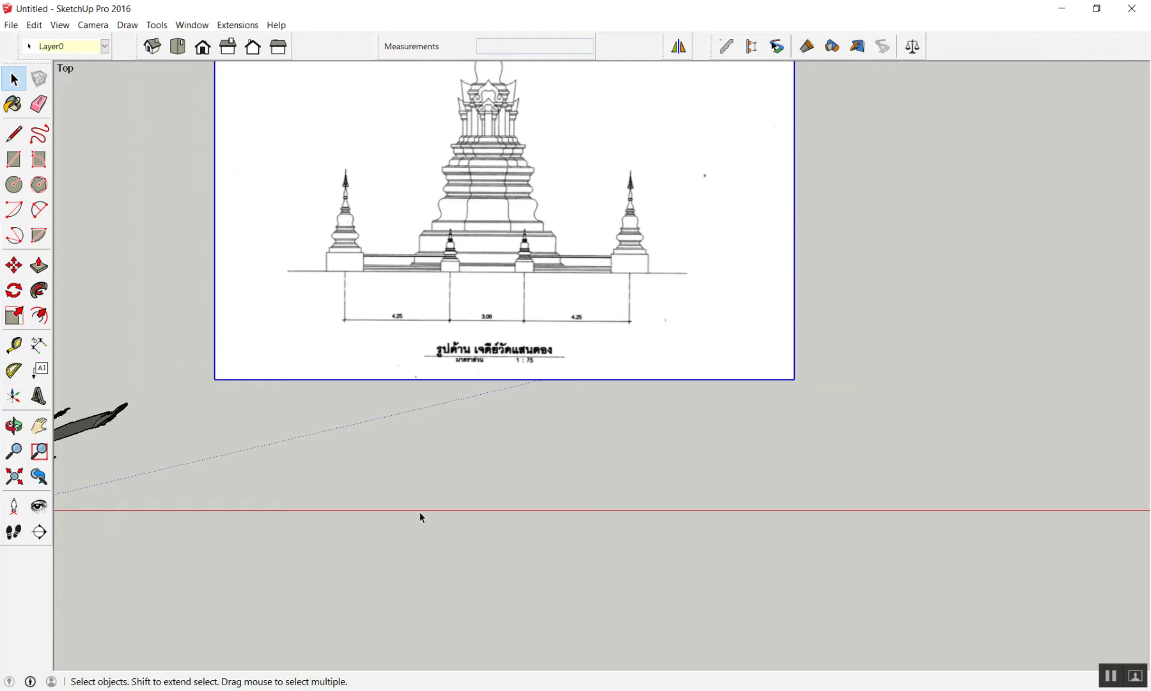
{"action": "key", "text": "t"}
{"action": "key", "text": "space"}
{"action": "scroll", "coordinate": [278, 273], "scroll_direction": "up", "scroll_amount": 1}
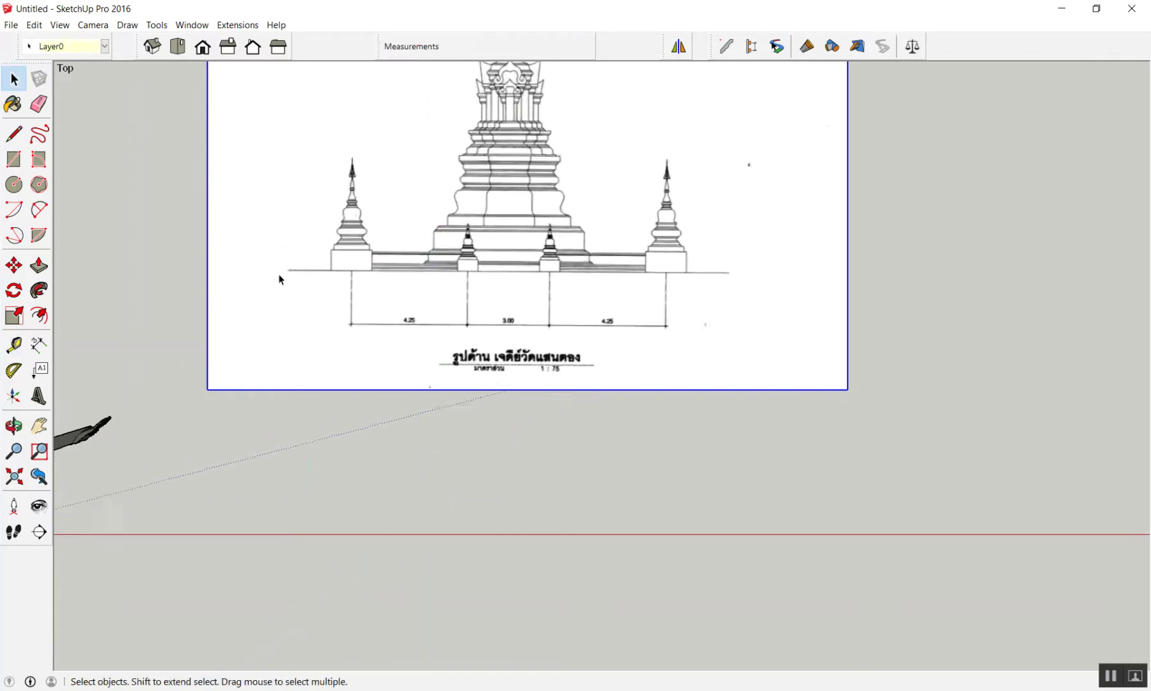
{"action": "scroll", "coordinate": [311, 273], "scroll_direction": "up", "scroll_amount": 4}
{"action": "scroll", "coordinate": [280, 262], "scroll_direction": "up", "scroll_amount": 3}
{"action": "scroll", "coordinate": [306, 255], "scroll_direction": "up", "scroll_amount": 3}
{"action": "scroll", "coordinate": [319, 256], "scroll_direction": "up", "scroll_amount": 2}
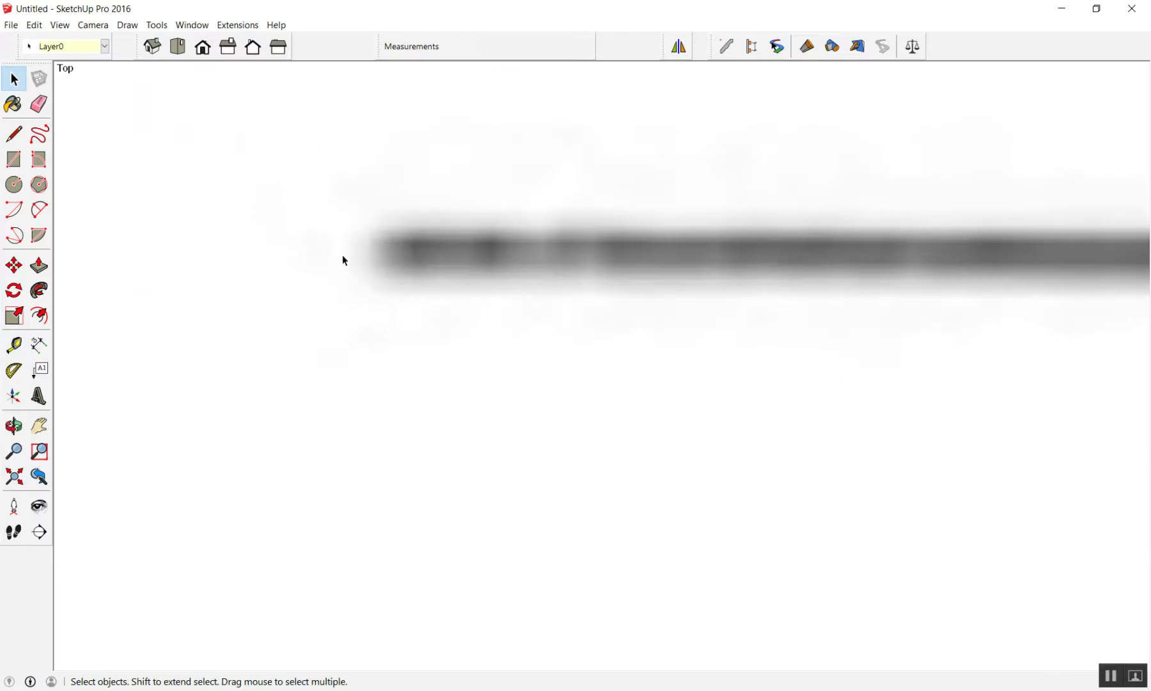
{"action": "scroll", "coordinate": [384, 259], "scroll_direction": "down", "scroll_amount": 3}
{"action": "scroll", "coordinate": [391, 262], "scroll_direction": "up", "scroll_amount": 3}
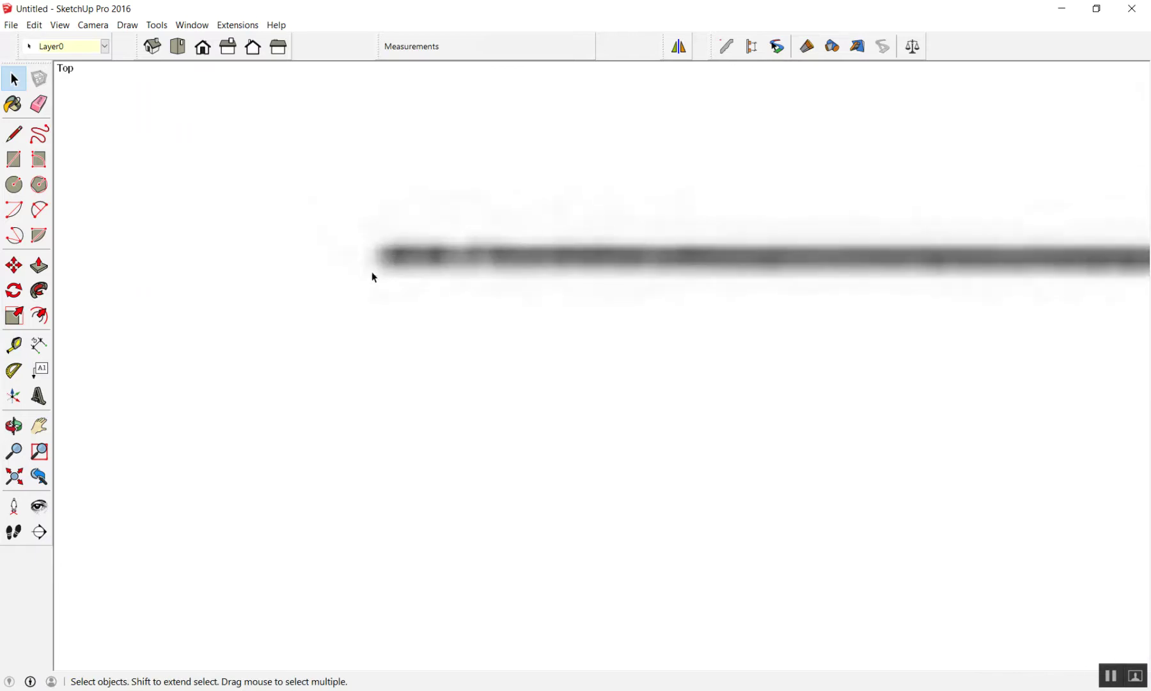
Draw two short edges with the Line tool meeting at the ground line's left end.
{"action": "key", "text": "l"}
{"action": "left_click", "coordinate": [388, 254]}
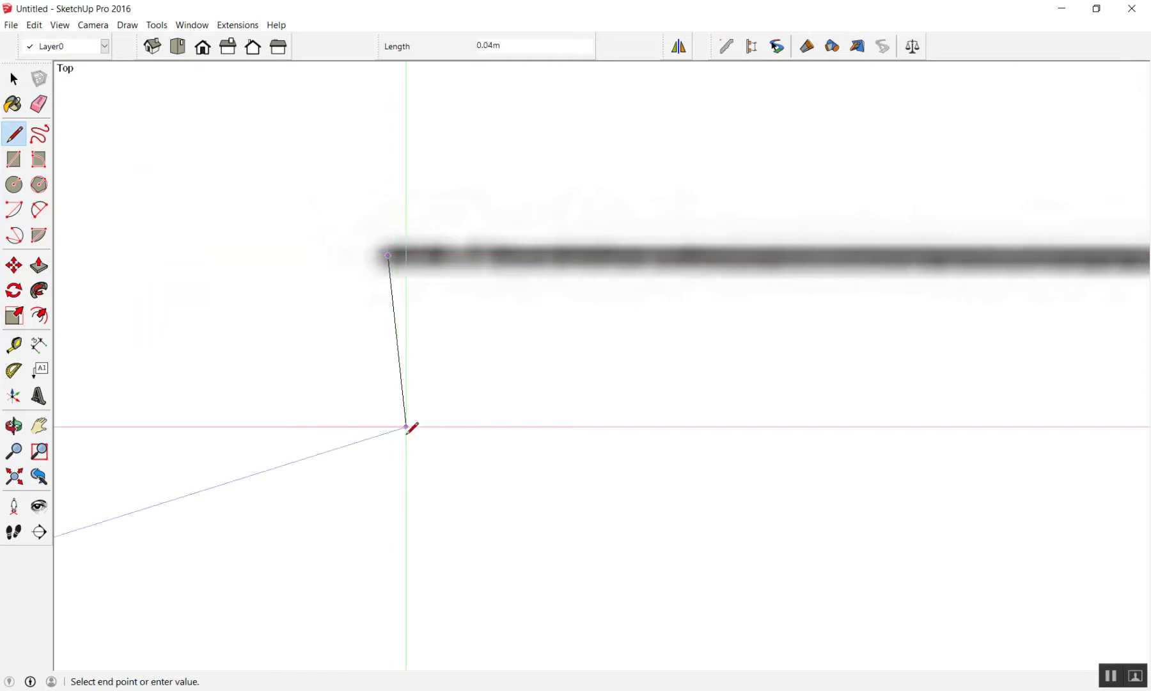
{"action": "left_click", "coordinate": [389, 254]}
{"action": "left_click", "coordinate": [389, 254]}
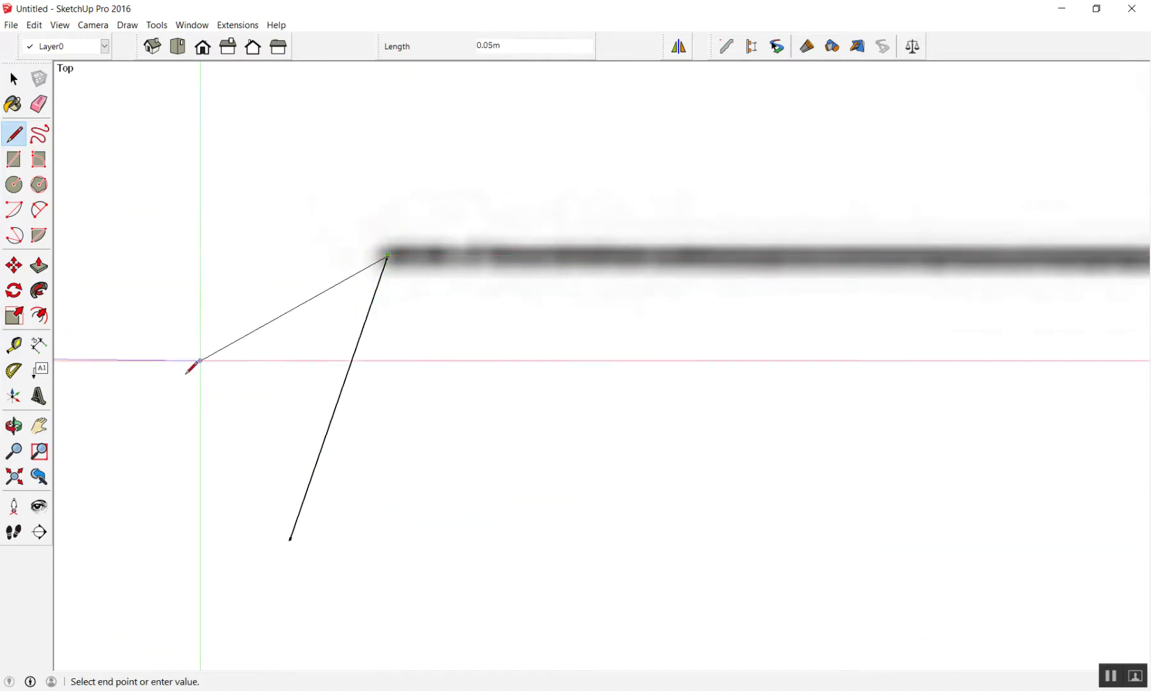
{"action": "left_click", "coordinate": [133, 411]}
{"action": "key", "text": "space"}
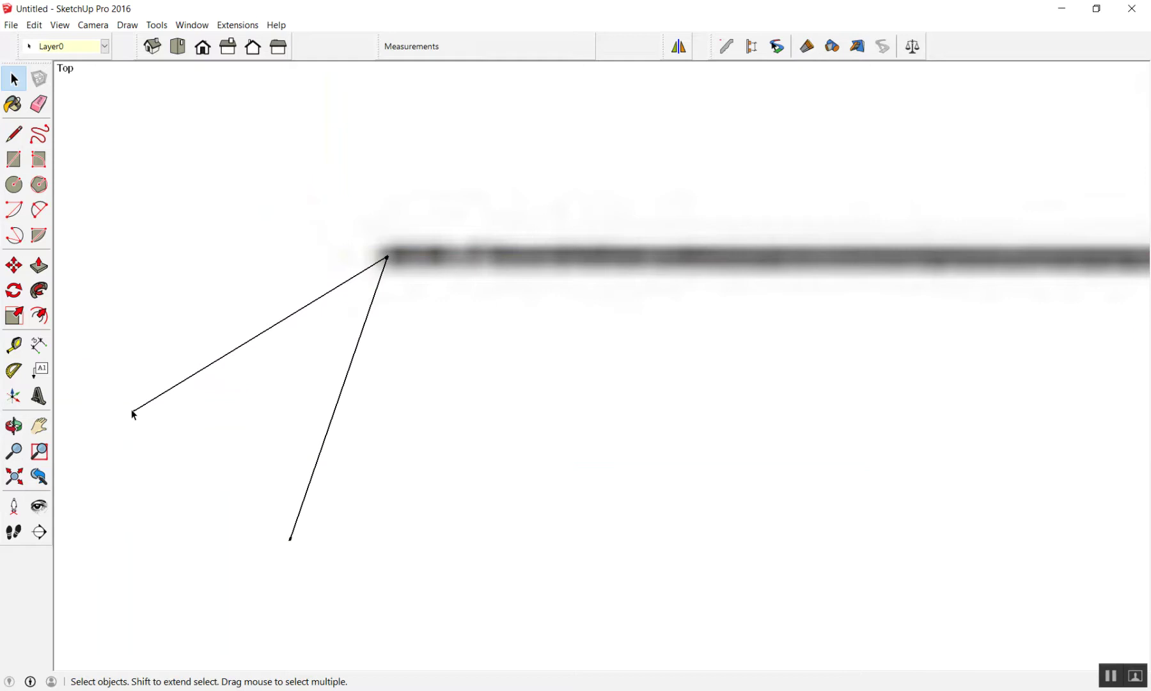
Zoom in and out to inspect the marked left end of the ground line.
{"action": "scroll", "coordinate": [352, 240], "scroll_direction": "down", "scroll_amount": 3}
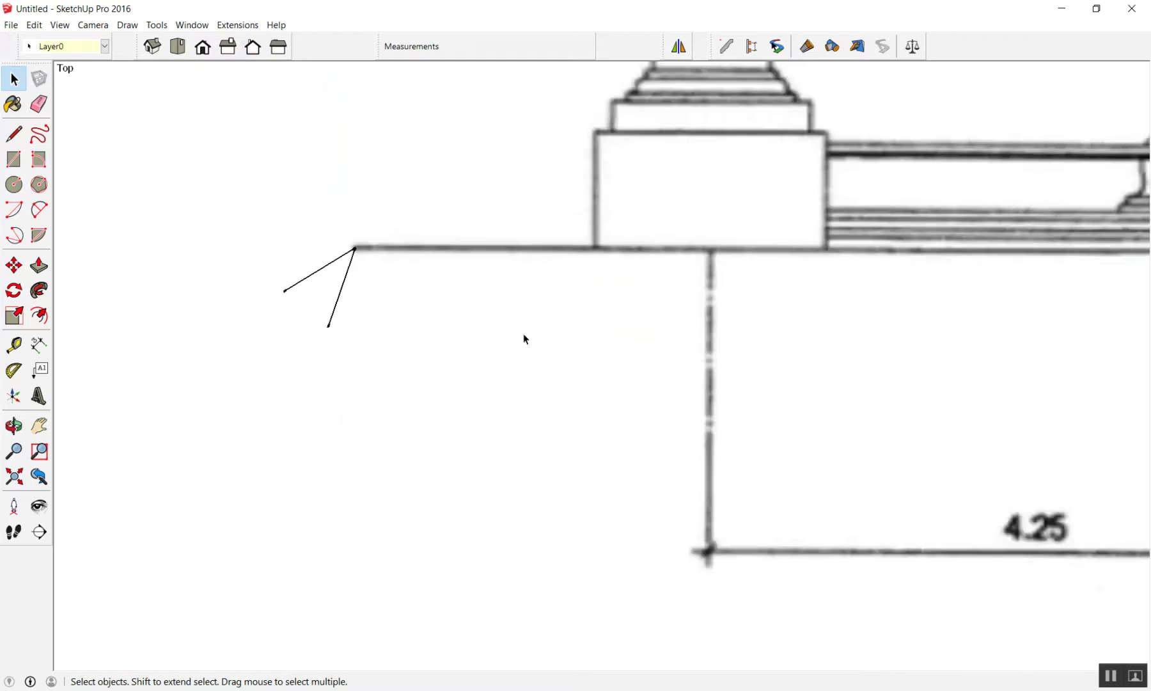
{"action": "scroll", "coordinate": [575, 358], "scroll_direction": "down", "scroll_amount": 6}
{"action": "scroll", "coordinate": [560, 356], "scroll_direction": "up", "scroll_amount": 4}
{"action": "scroll", "coordinate": [537, 373], "scroll_direction": "up", "scroll_amount": 1}
{"action": "scroll", "coordinate": [536, 370], "scroll_direction": "up", "scroll_amount": 2}
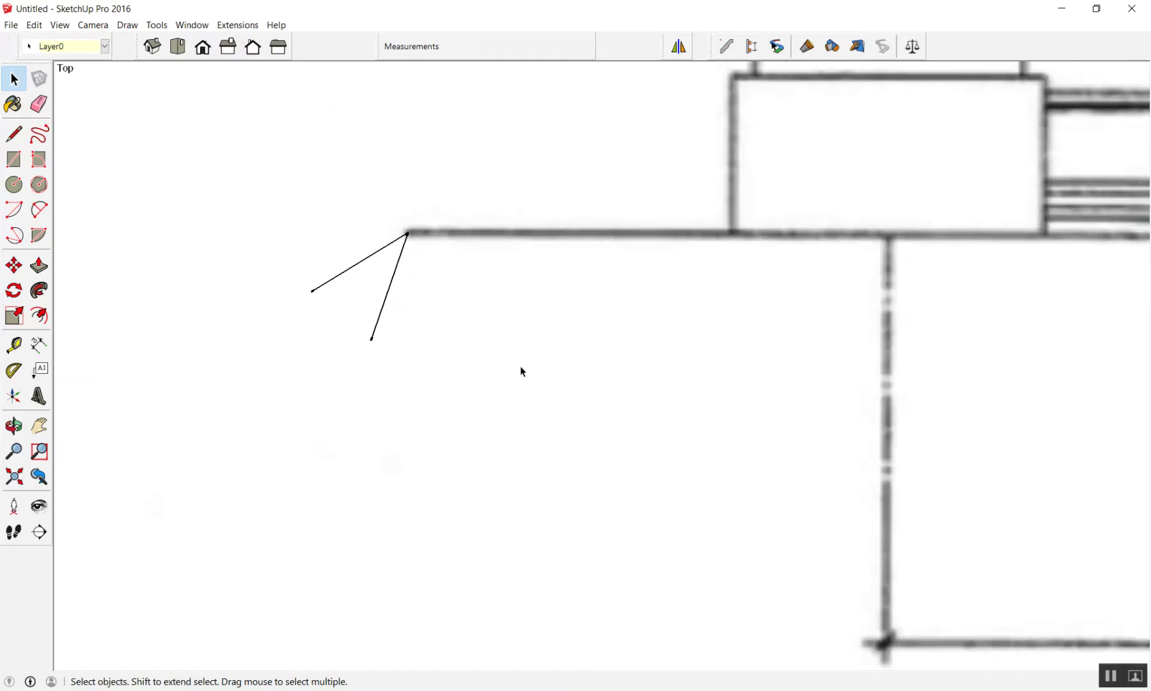
{"action": "scroll", "coordinate": [333, 248], "scroll_direction": "up", "scroll_amount": 2}
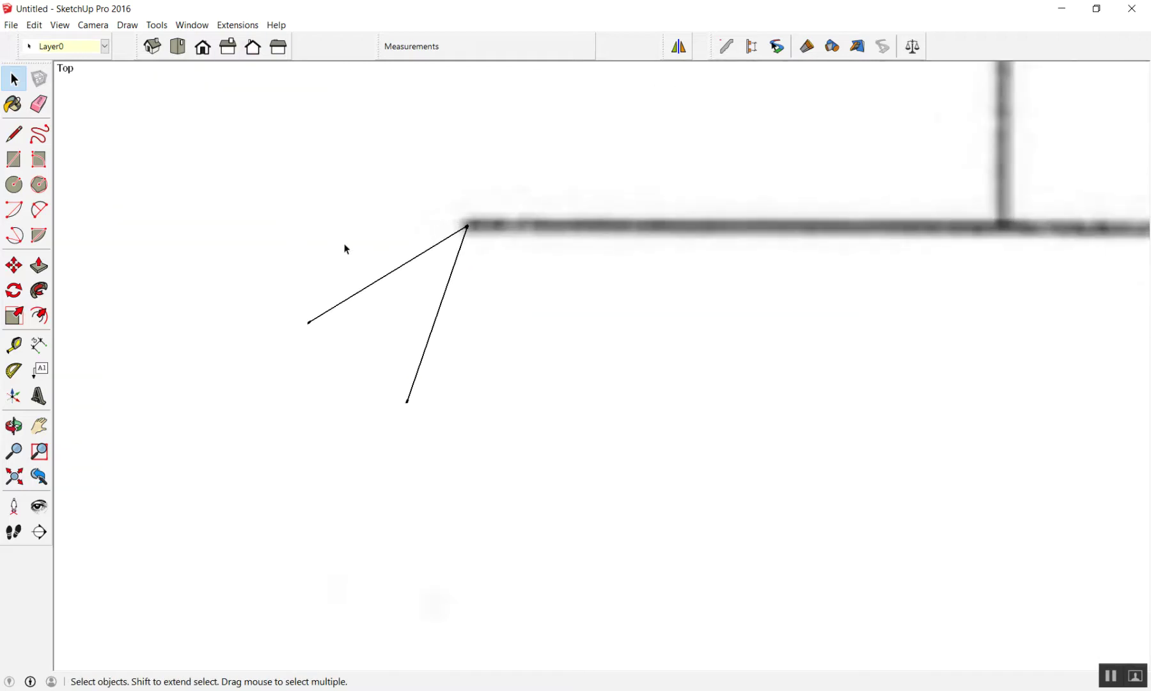
{"action": "scroll", "coordinate": [588, 246], "scroll_direction": "up", "scroll_amount": 2}
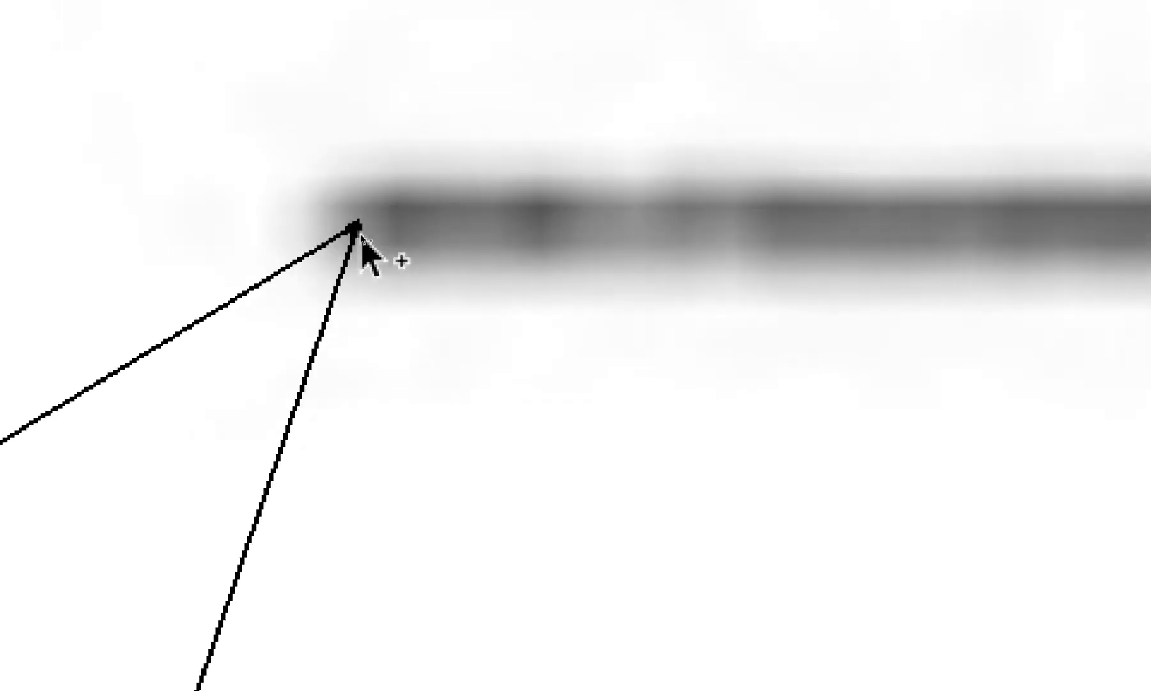
{"action": "scroll", "coordinate": [358, 243], "scroll_direction": "down", "scroll_amount": 3}
{"action": "scroll", "coordinate": [339, 257], "scroll_direction": "down", "scroll_amount": 3}
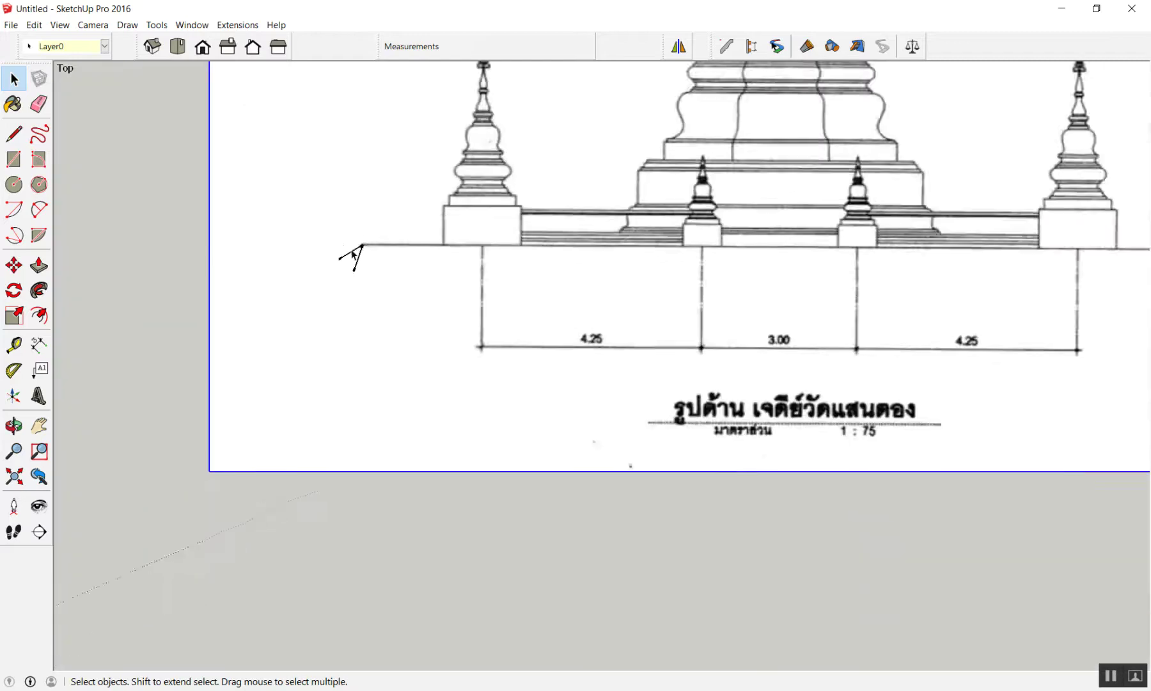
{"action": "scroll", "coordinate": [339, 273], "scroll_direction": "down", "scroll_amount": 1}
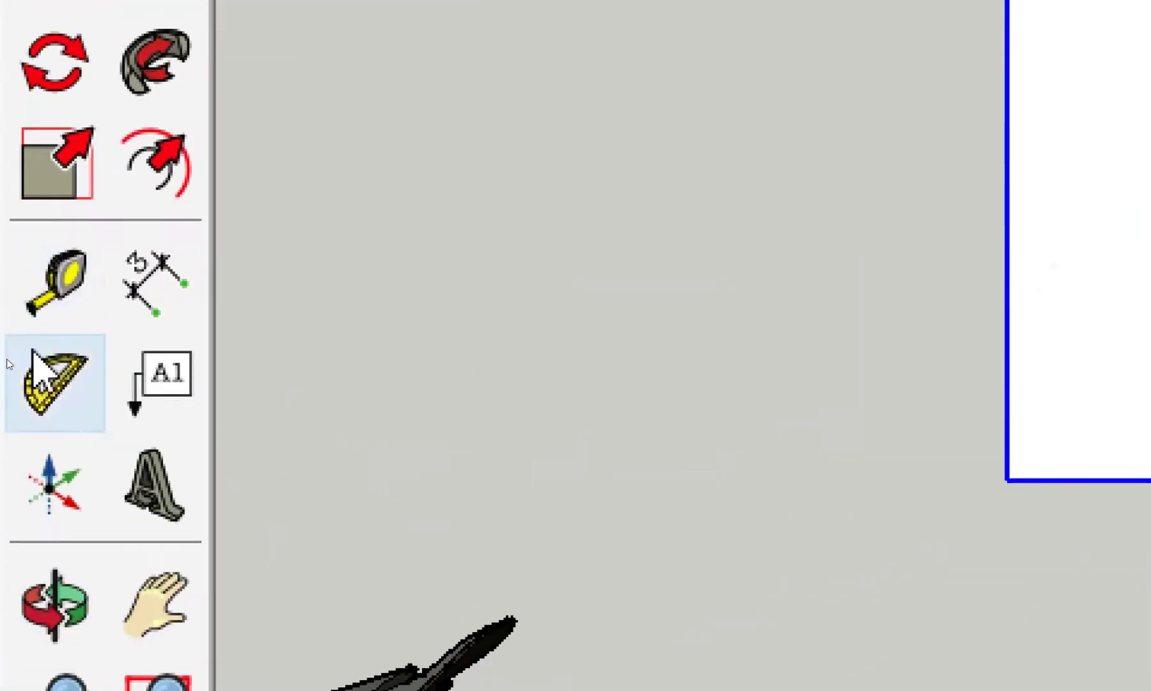
Set a Tape Measure start point and zoom toward the marked ground-line left end.
{"action": "left_click", "coordinate": [54, 285]}
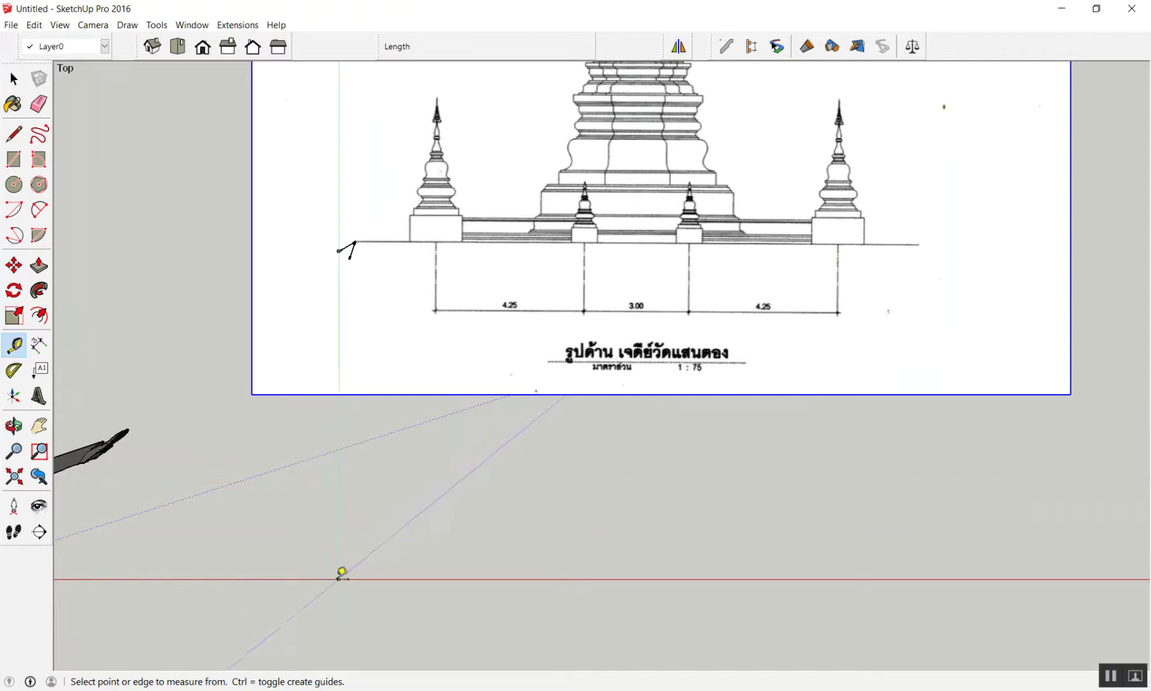
{"action": "left_click", "coordinate": [339, 576]}
{"action": "scroll", "coordinate": [347, 290], "scroll_direction": "up", "scroll_amount": 3}
{"action": "scroll", "coordinate": [321, 189], "scroll_direction": "up", "scroll_amount": 2}
{"action": "scroll", "coordinate": [295, 151], "scroll_direction": "up", "scroll_amount": 3}
{"action": "scroll", "coordinate": [265, 174], "scroll_direction": "up", "scroll_amount": 2}
{"action": "scroll", "coordinate": [211, 185], "scroll_direction": "down", "scroll_amount": 2}
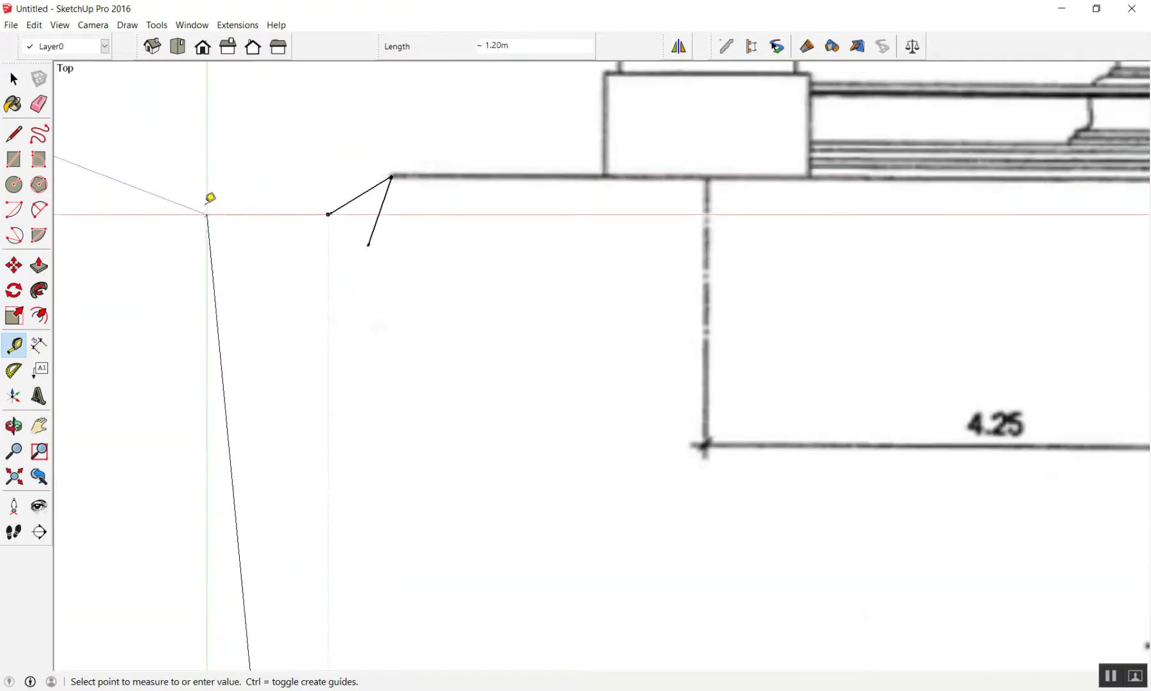
{"action": "scroll", "coordinate": [291, 240], "scroll_direction": "down", "scroll_amount": 2}
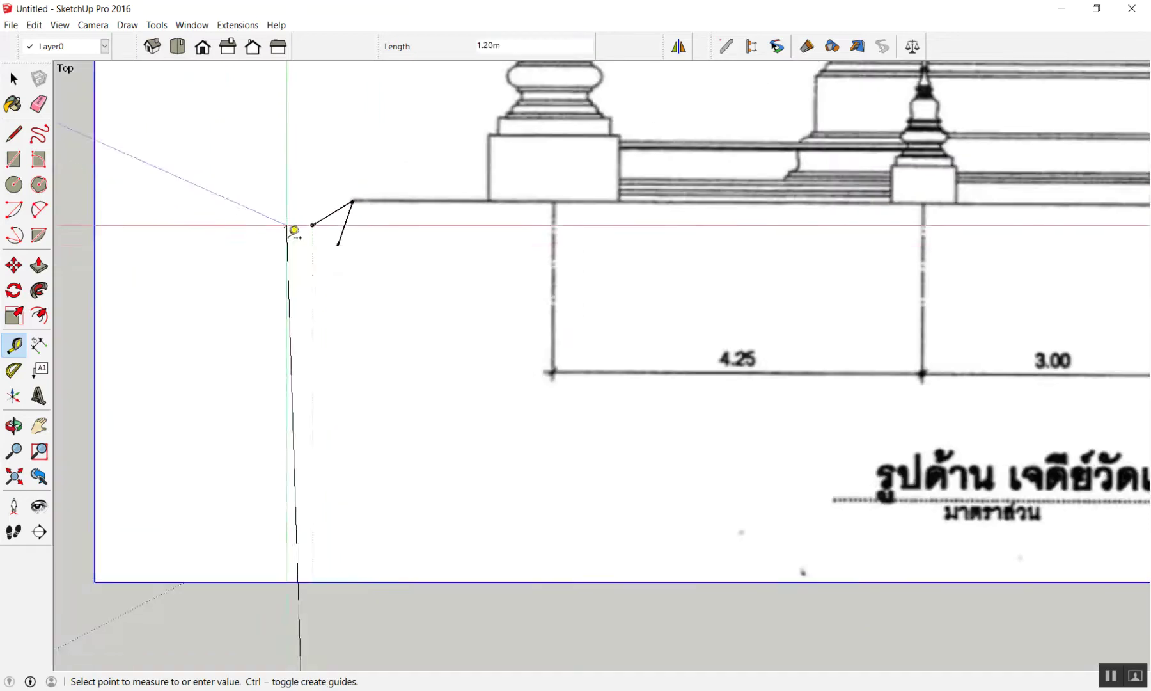
{"action": "scroll", "coordinate": [292, 230], "scroll_direction": "down", "scroll_amount": 3}
{"action": "scroll", "coordinate": [239, 262], "scroll_direction": "up", "scroll_amount": 1}
{"action": "scroll", "coordinate": [239, 264], "scroll_direction": "down", "scroll_amount": 2}
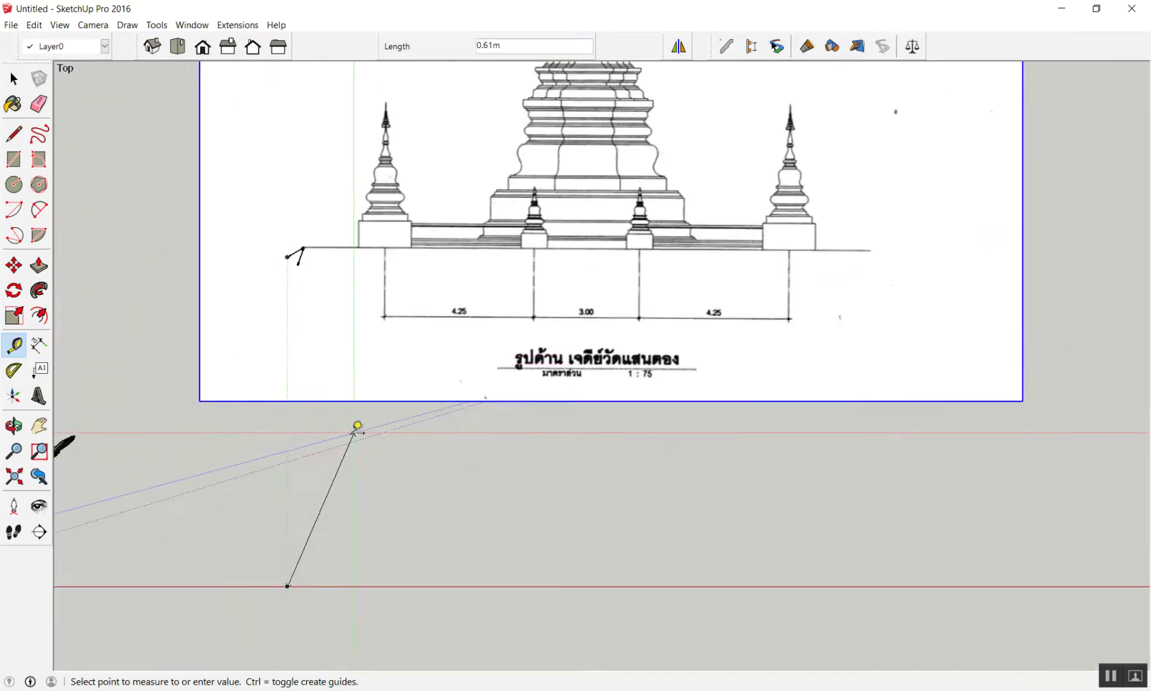
{"action": "scroll", "coordinate": [332, 409], "scroll_direction": "up", "scroll_amount": 1}
{"action": "scroll", "coordinate": [301, 410], "scroll_direction": "up", "scroll_amount": 1}
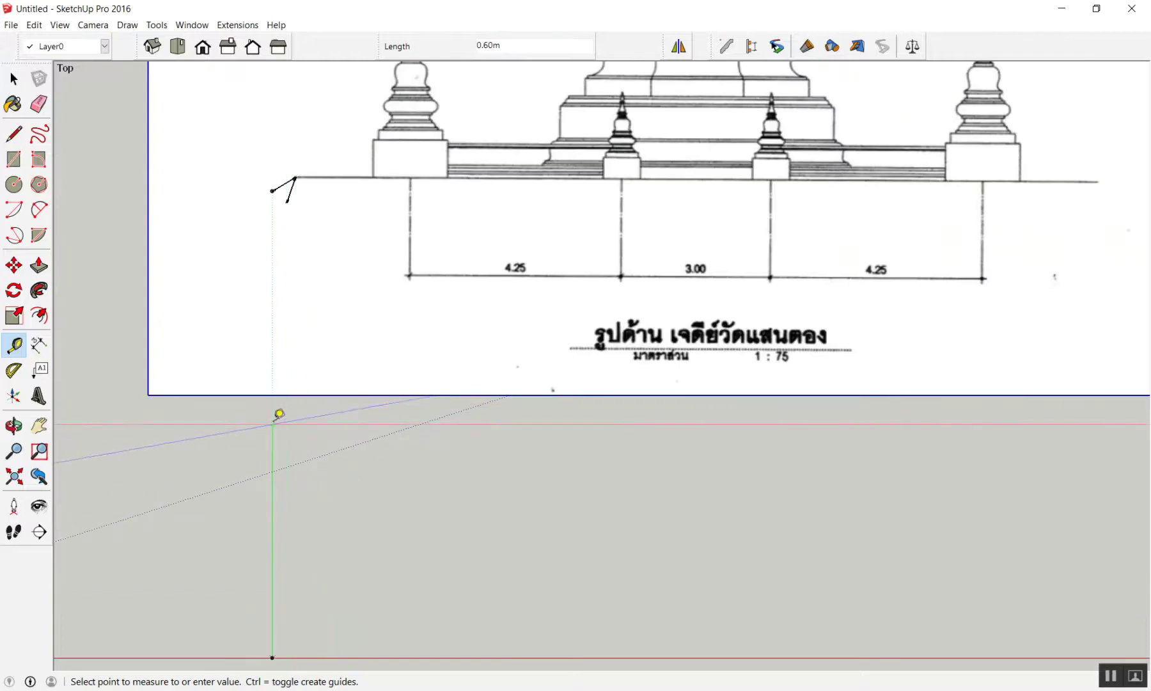
{"action": "scroll", "coordinate": [280, 414], "scroll_direction": "up", "scroll_amount": 1}
{"action": "scroll", "coordinate": [281, 153], "scroll_direction": "up", "scroll_amount": 1}
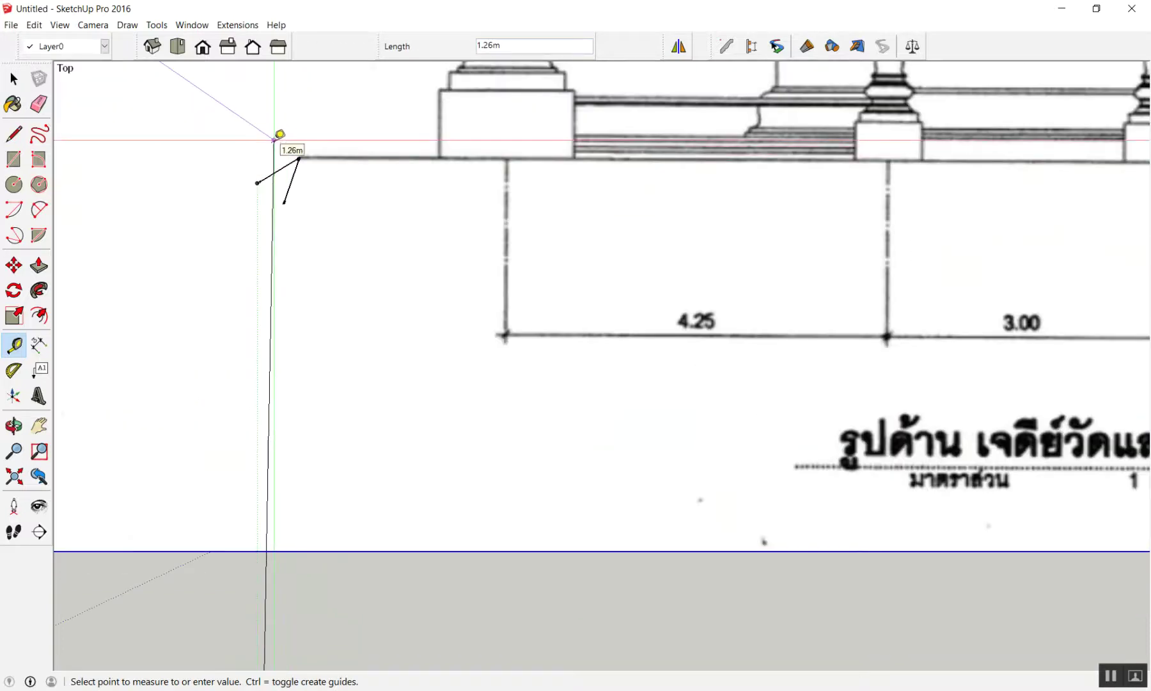
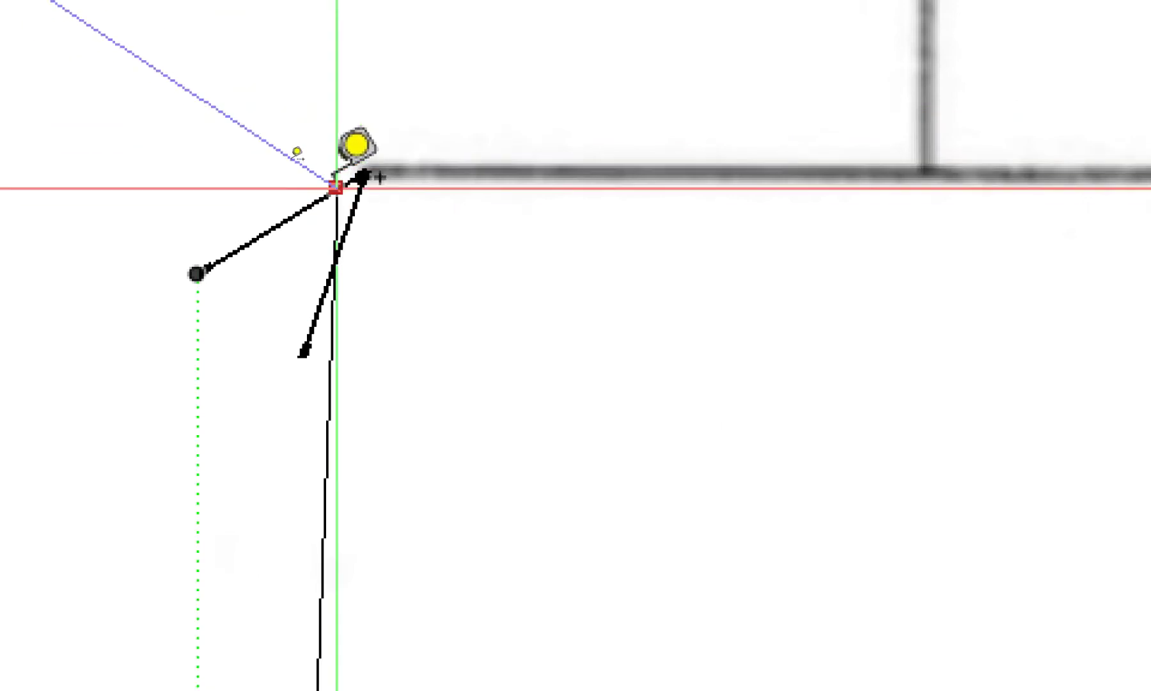
Measure from the red axis to the temple drawing's baseline corner.
{"action": "scroll", "coordinate": [296, 163], "scroll_direction": "down", "scroll_amount": 2}
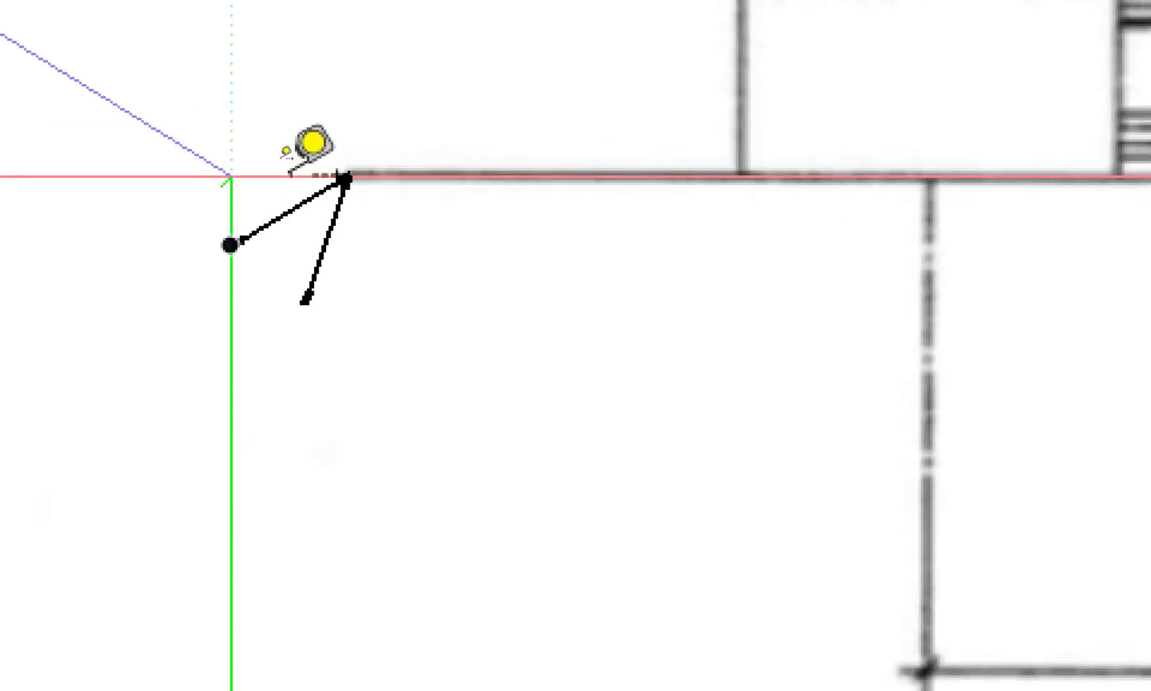
{"action": "scroll", "coordinate": [290, 171], "scroll_direction": "down", "scroll_amount": 1}
{"action": "scroll", "coordinate": [284, 167], "scroll_direction": "up", "scroll_amount": 2}
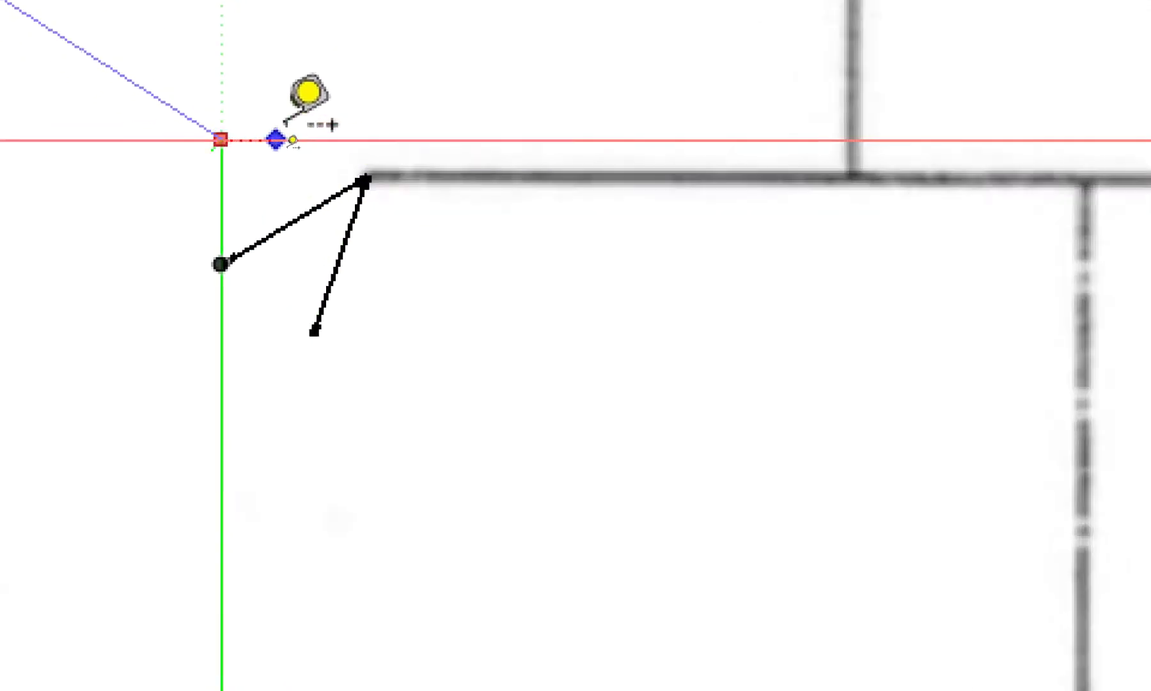
{"action": "left_click", "coordinate": [367, 177]}
Measure up from the red axis and place a guide line just above it.
{"action": "scroll", "coordinate": [344, 568], "scroll_direction": "down", "scroll_amount": 2}
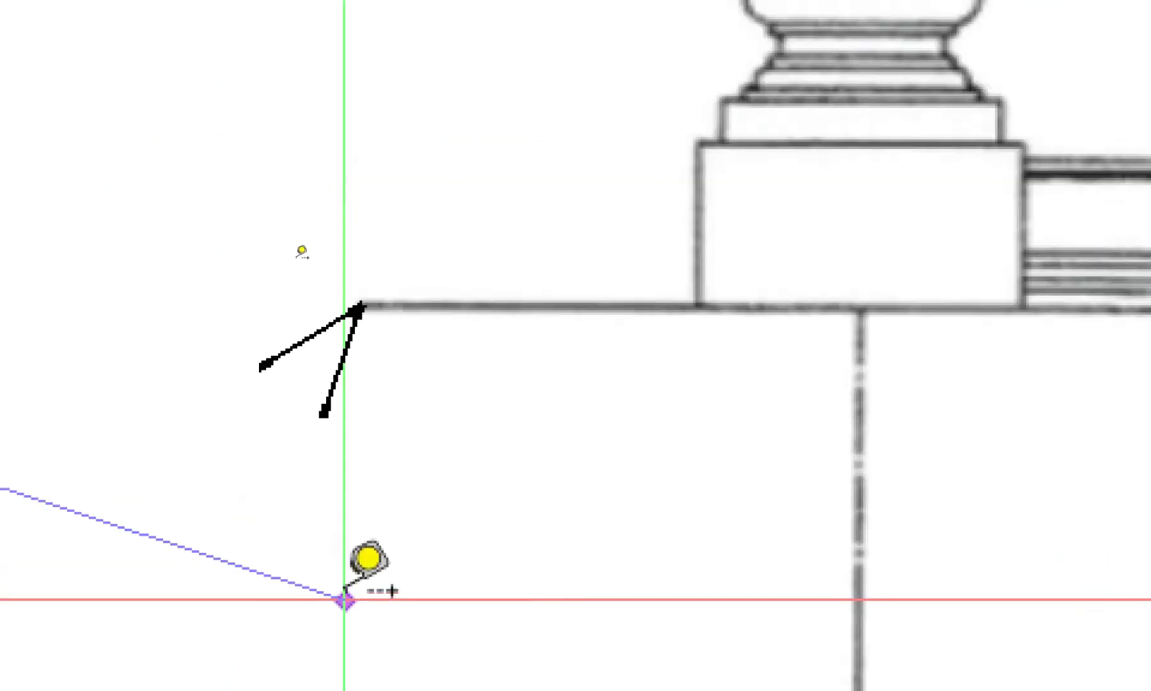
{"action": "scroll", "coordinate": [412, 427], "scroll_direction": "down", "scroll_amount": 3}
{"action": "scroll", "coordinate": [405, 598], "scroll_direction": "down", "scroll_amount": 3}
{"action": "scroll", "coordinate": [393, 291], "scroll_direction": "up", "scroll_amount": 2}
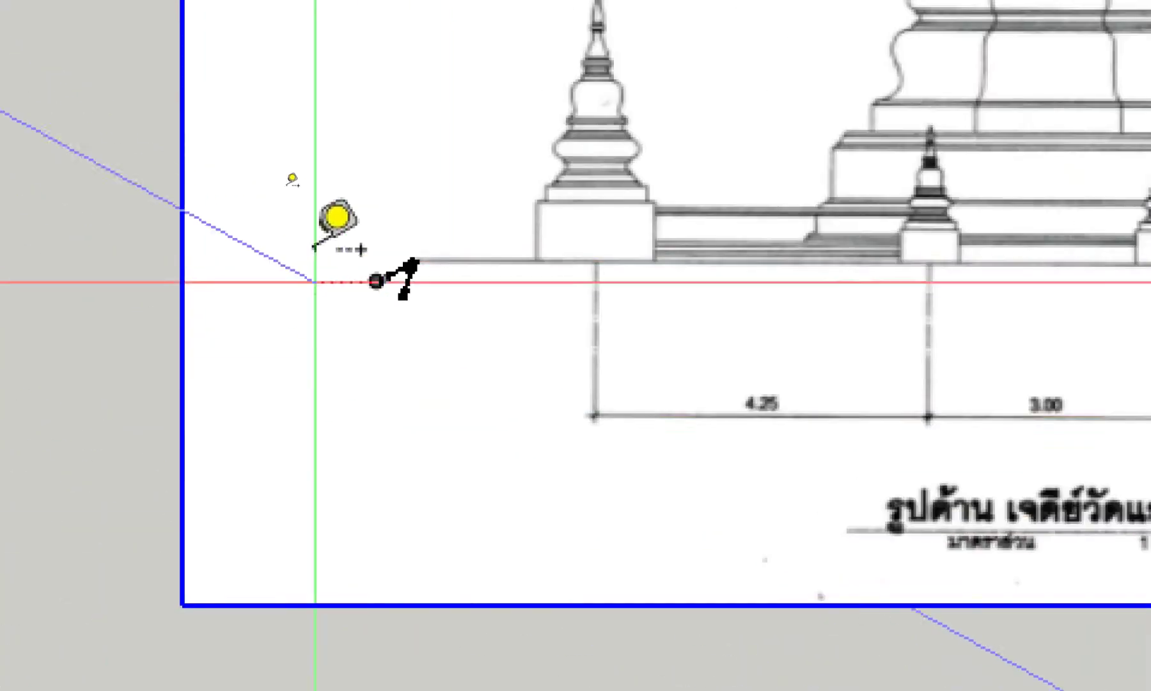
{"action": "scroll", "coordinate": [301, 189], "scroll_direction": "up", "scroll_amount": 2}
{"action": "scroll", "coordinate": [304, 168], "scroll_direction": "up", "scroll_amount": 3}
{"action": "scroll", "coordinate": [303, 160], "scroll_direction": "up", "scroll_amount": 1}
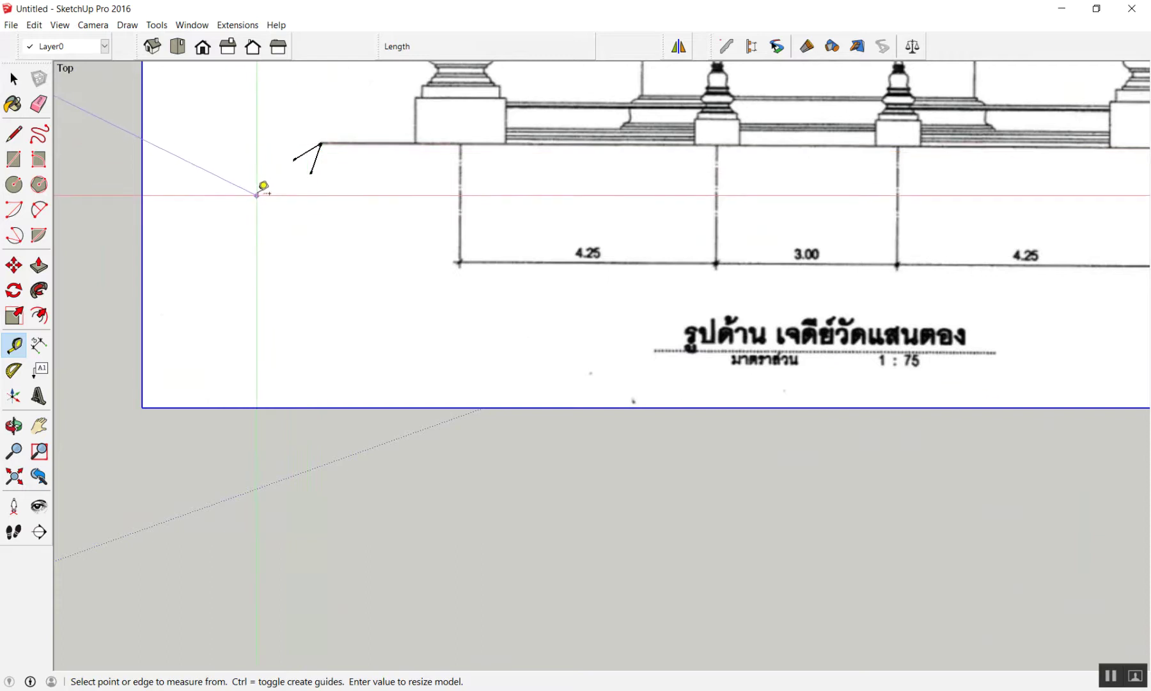
{"action": "scroll", "coordinate": [231, 339], "scroll_direction": "down", "scroll_amount": 2}
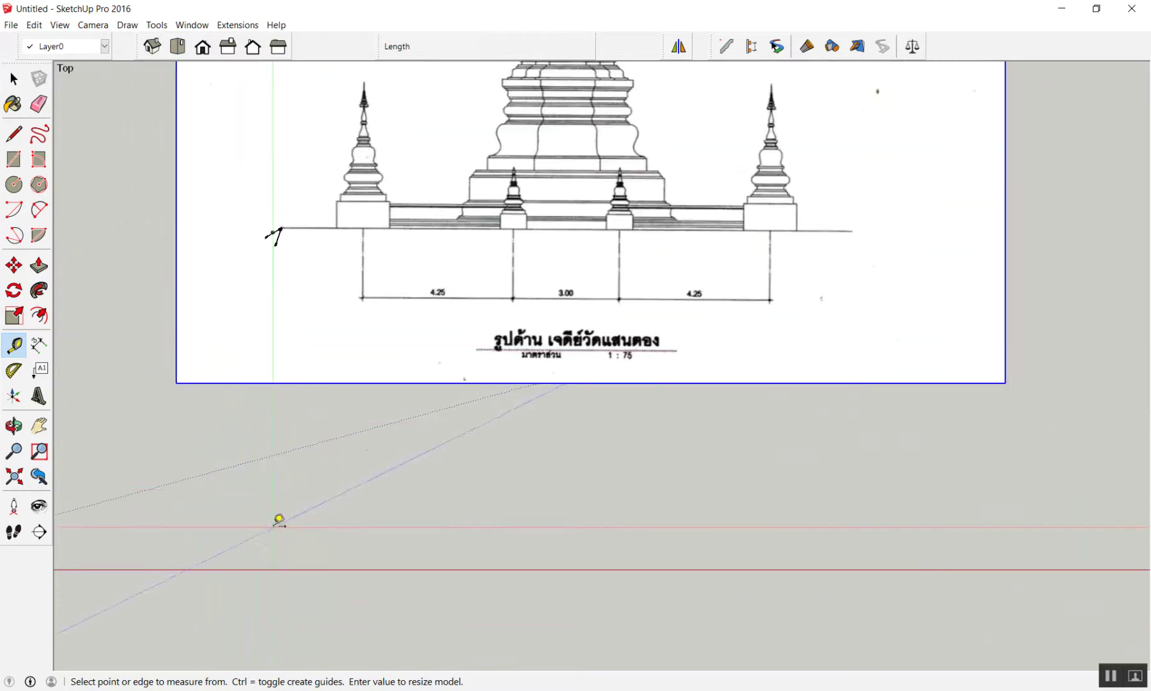
{"action": "left_click", "coordinate": [273, 567]}
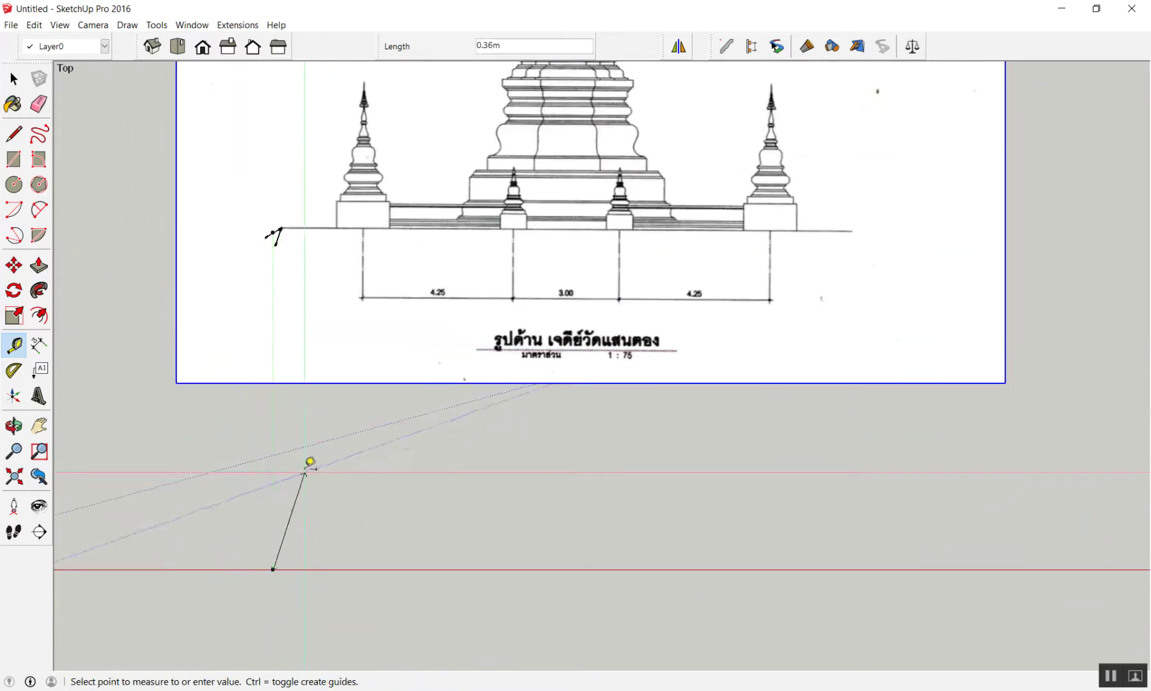
{"action": "left_click", "coordinate": [310, 460]}
{"action": "left_click", "coordinate": [343, 558]}
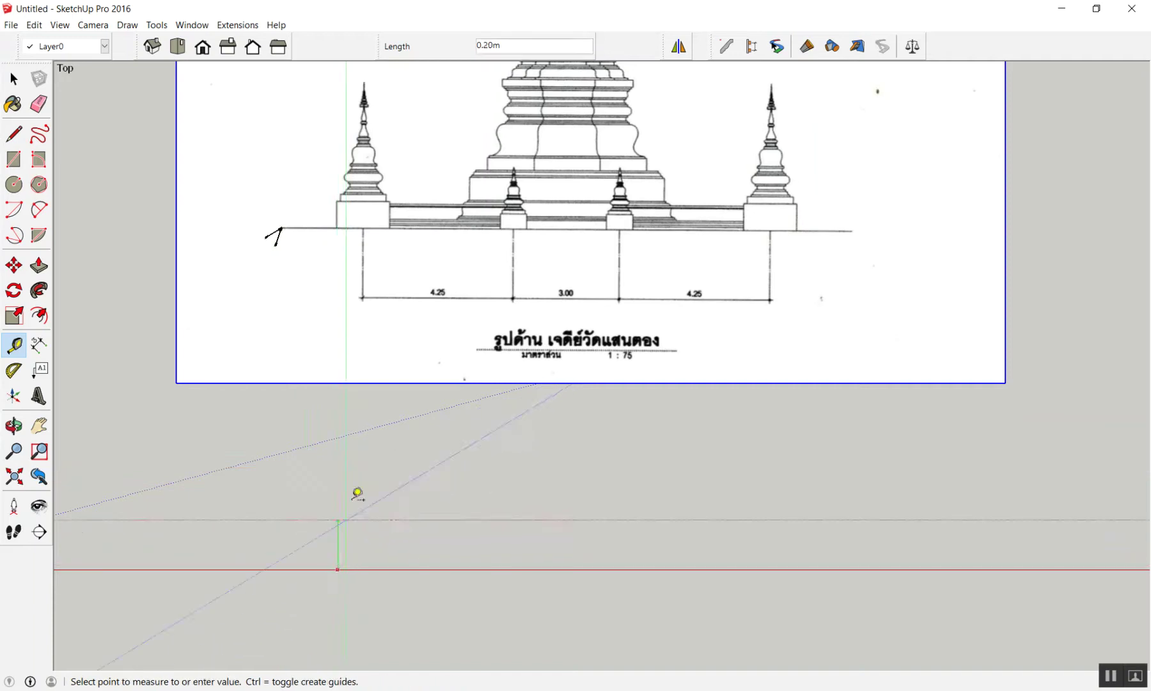
Add horizontal guide lines below the image at about 0.43 m, undoing the last one.
{"action": "left_click", "coordinate": [382, 481]}
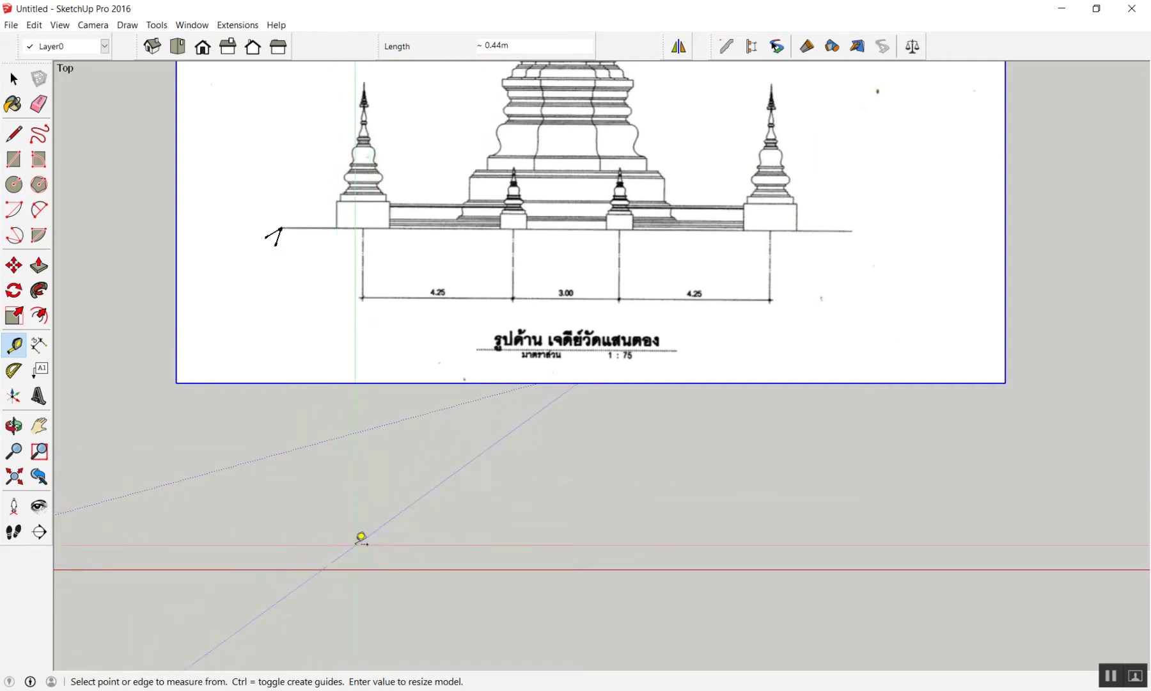
{"action": "left_click", "coordinate": [350, 568]}
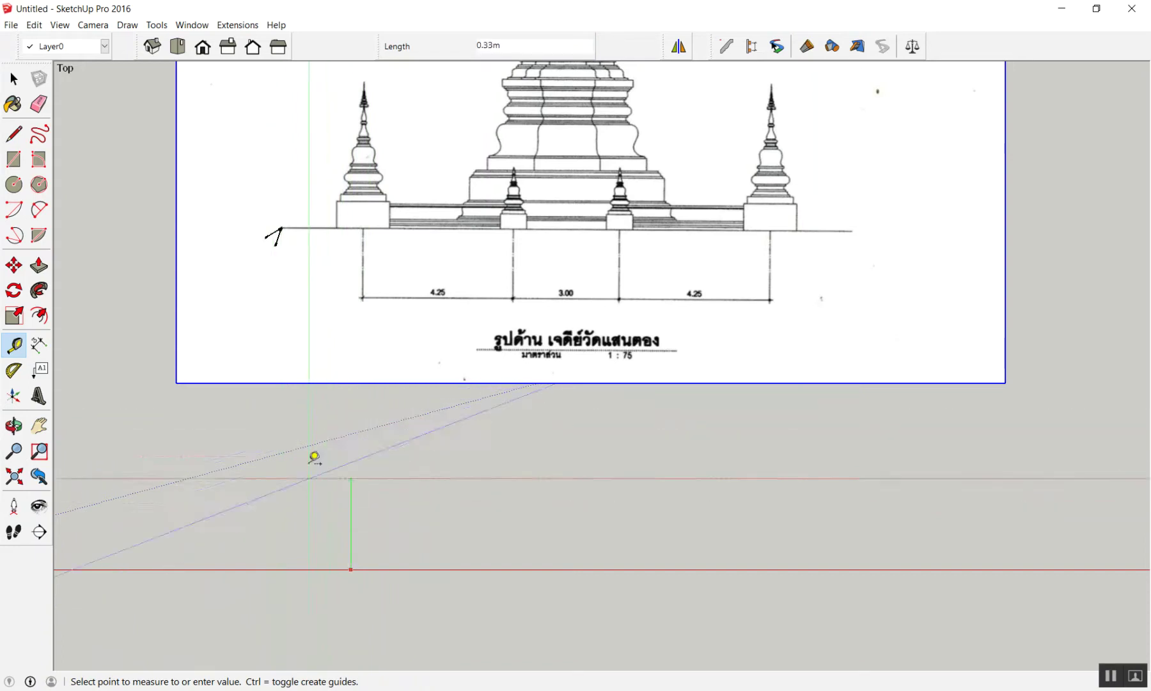
{"action": "left_click", "coordinate": [292, 419]}
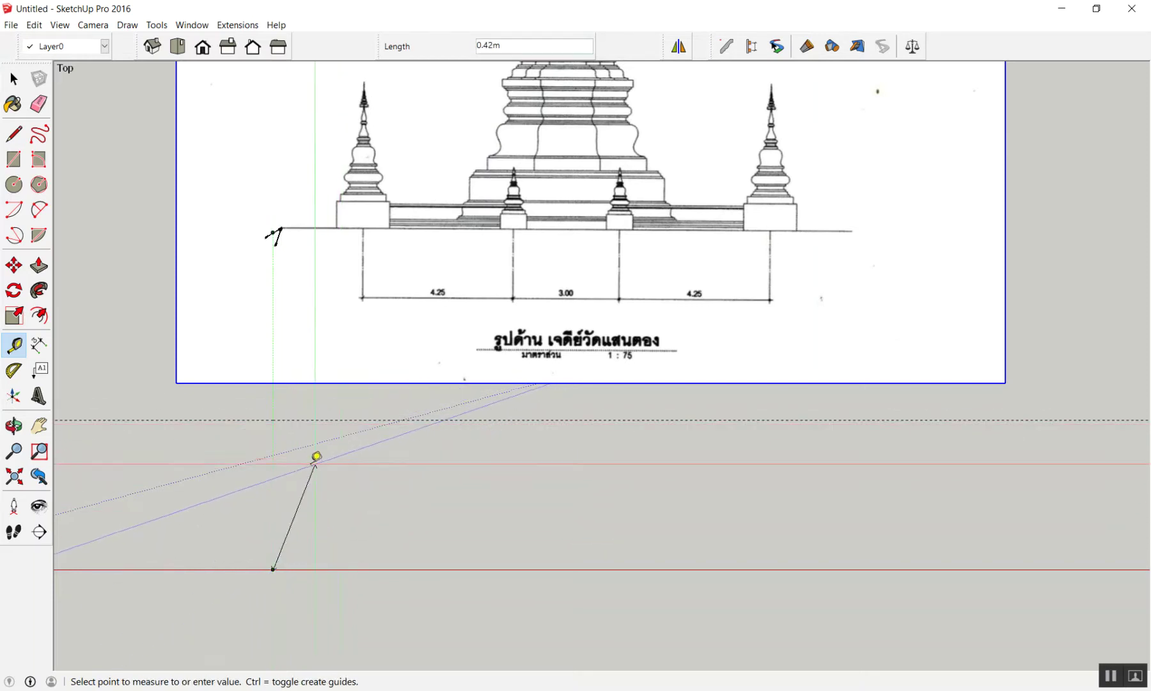
{"action": "left_click", "coordinate": [319, 454]}
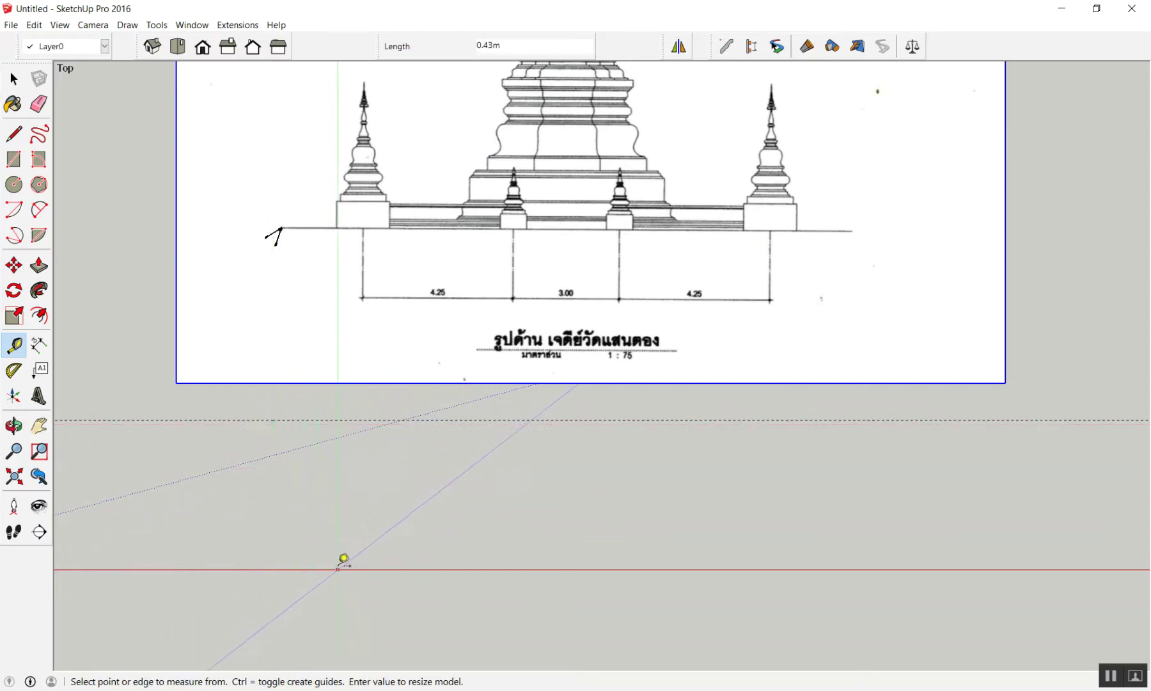
{"action": "left_click", "coordinate": [337, 568]}
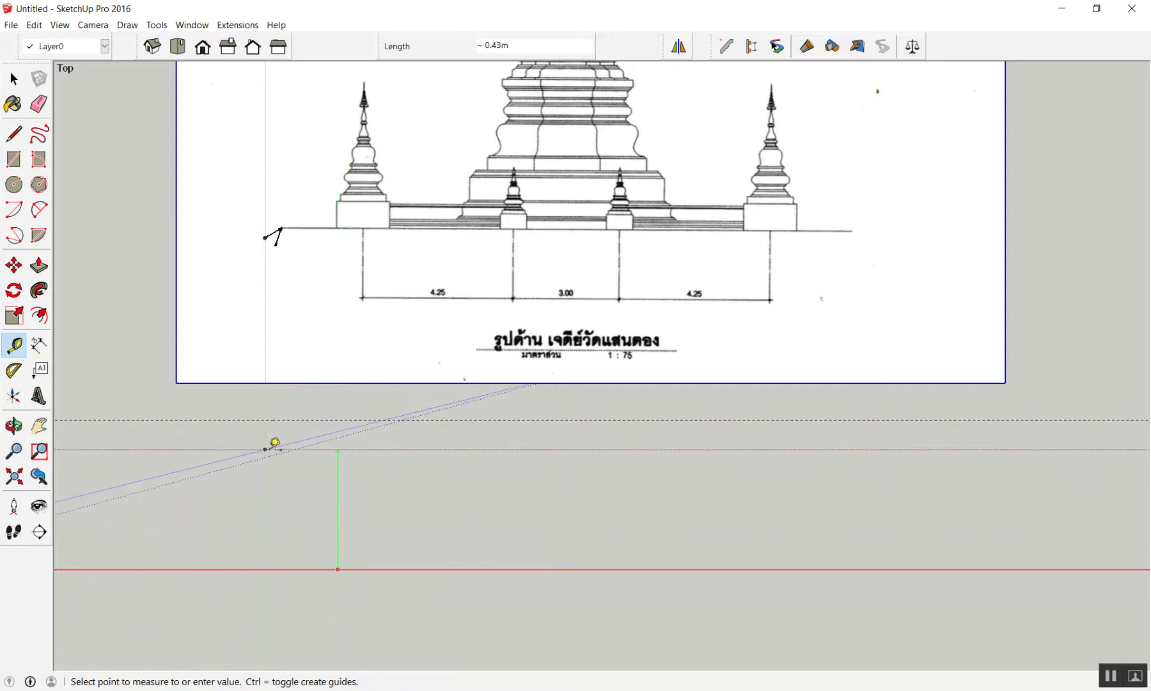
{"action": "left_click", "coordinate": [321, 568]}
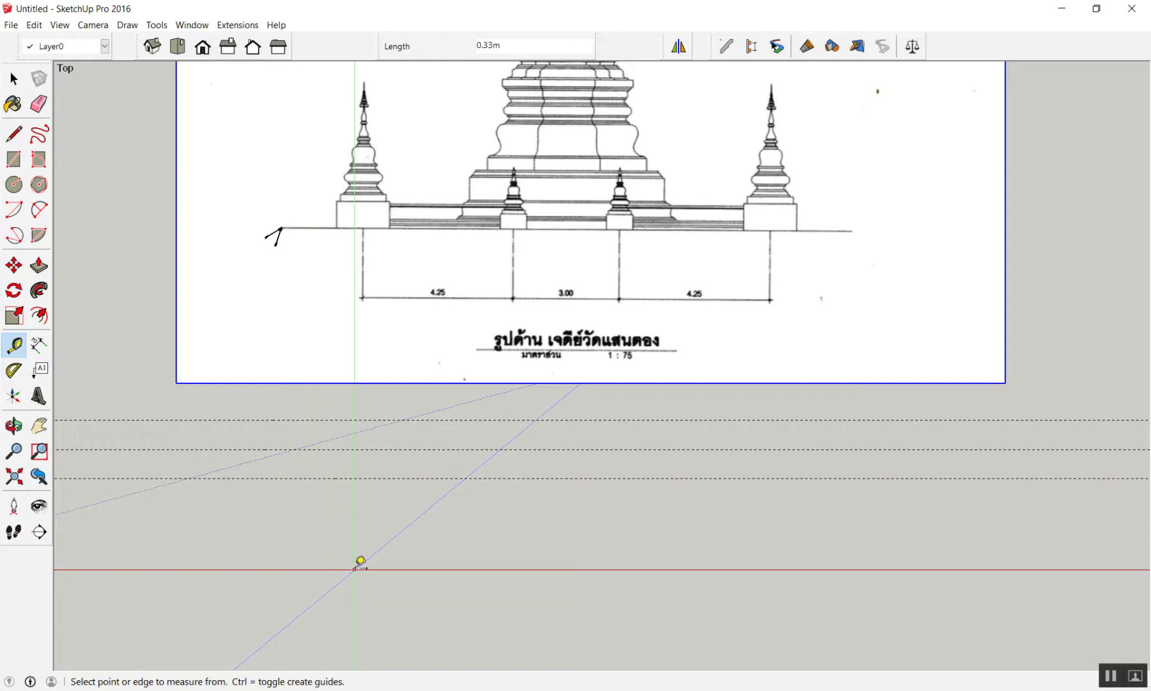
{"action": "left_click", "coordinate": [427, 513]}
{"action": "key", "text": "ctrl+z"}
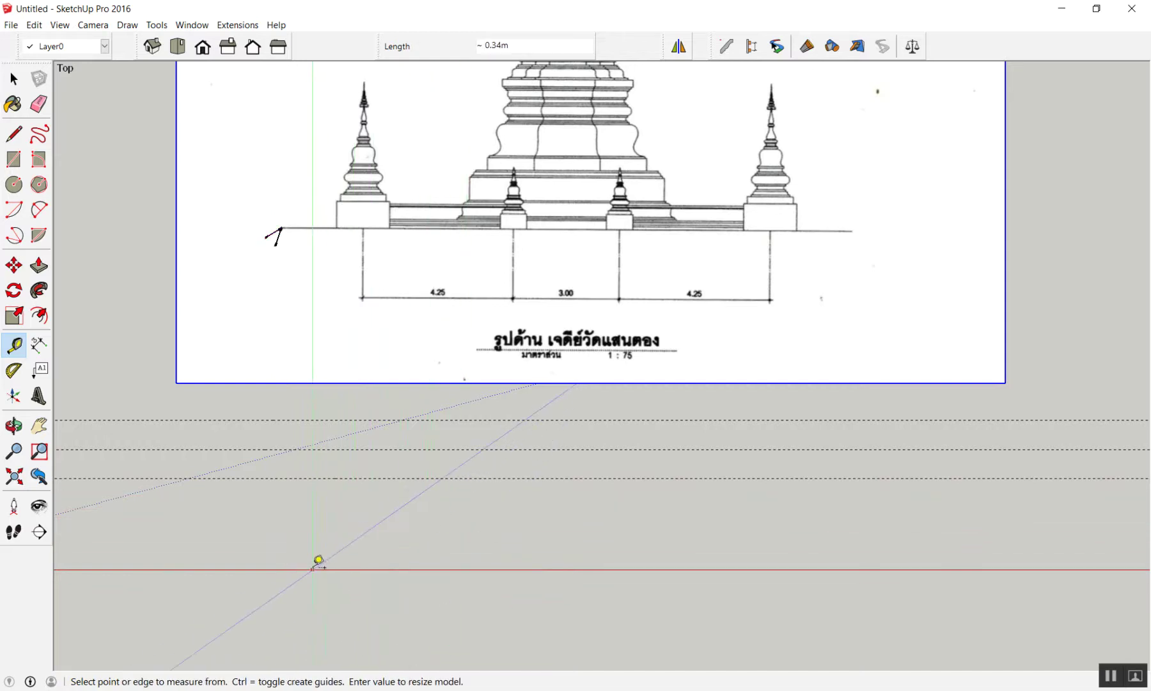
Measure again from the red axis to the drawing's baseline corner and zoom to check it.
{"action": "left_click", "coordinate": [312, 568]}
{"action": "left_click", "coordinate": [281, 228]}
{"action": "scroll", "coordinate": [282, 227], "scroll_direction": "up", "scroll_amount": 5}
{"action": "scroll", "coordinate": [275, 222], "scroll_direction": "up", "scroll_amount": 2}
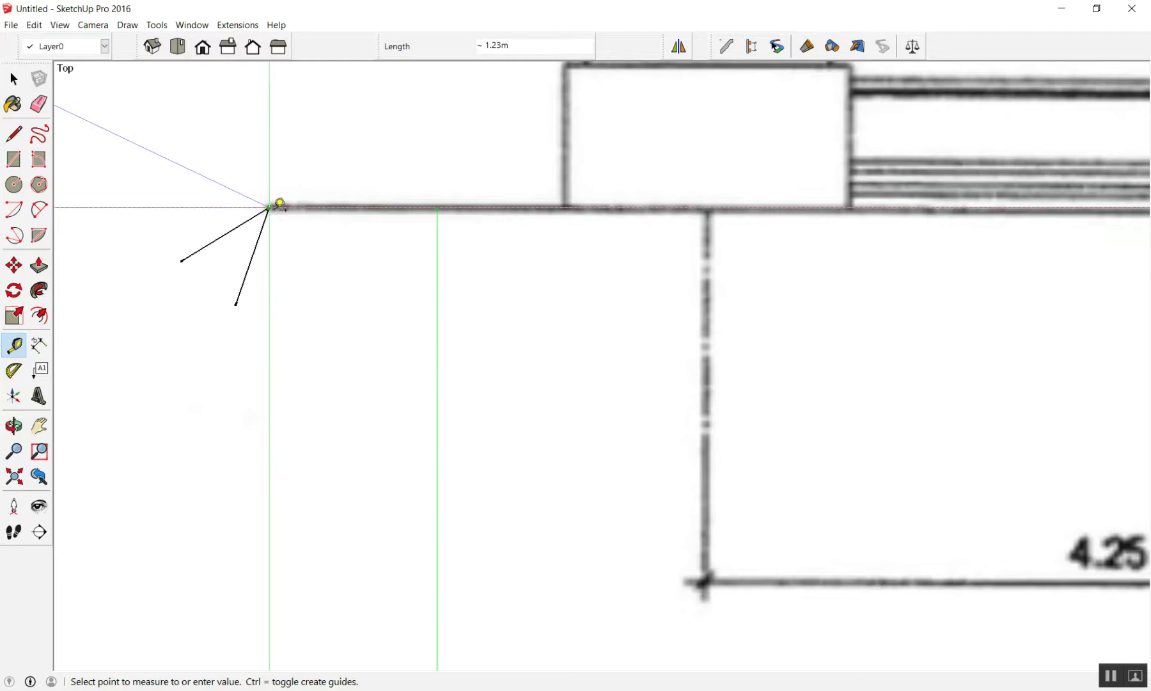
{"action": "scroll", "coordinate": [445, 327], "scroll_direction": "down", "scroll_amount": 3}
{"action": "scroll", "coordinate": [444, 326], "scroll_direction": "down", "scroll_amount": 2}
{"action": "scroll", "coordinate": [373, 324], "scroll_direction": "up", "scroll_amount": 3}
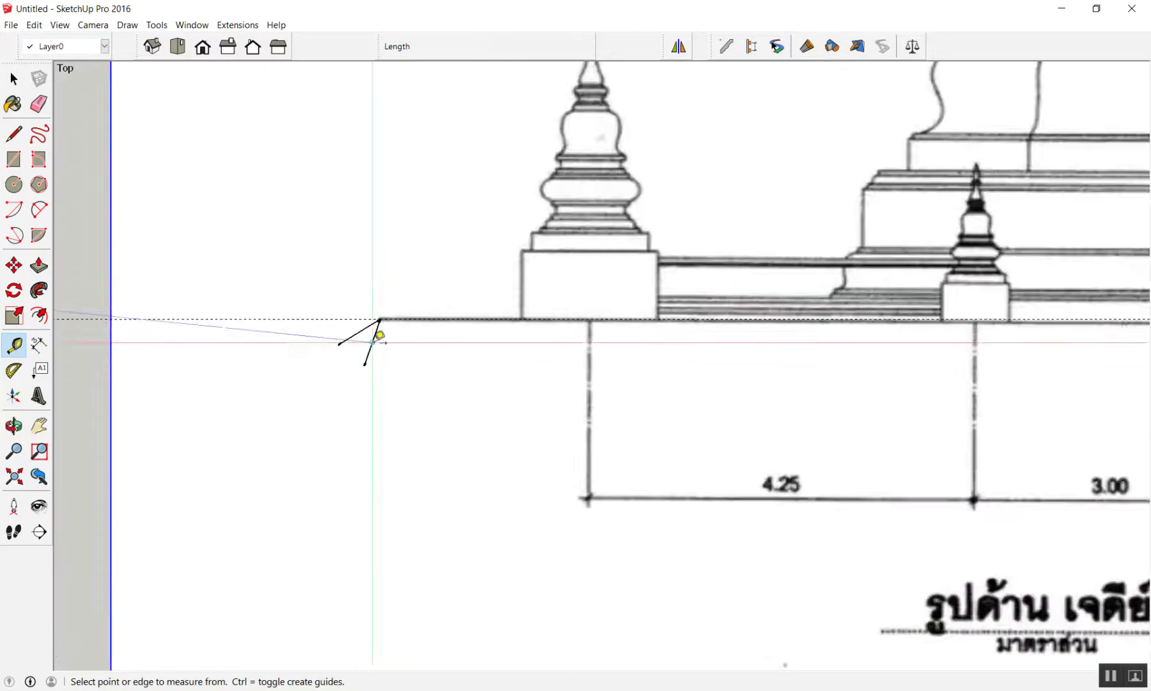
{"action": "scroll", "coordinate": [381, 301], "scroll_direction": "up", "scroll_amount": 2}
{"action": "scroll", "coordinate": [377, 310], "scroll_direction": "up", "scroll_amount": 3}
{"action": "scroll", "coordinate": [255, 384], "scroll_direction": "down", "scroll_amount": 2}
{"action": "scroll", "coordinate": [326, 299], "scroll_direction": "down", "scroll_amount": 3}
{"action": "scroll", "coordinate": [333, 298], "scroll_direction": "down", "scroll_amount": 3}
{"action": "scroll", "coordinate": [329, 326], "scroll_direction": "down", "scroll_amount": 2}
{"action": "scroll", "coordinate": [314, 349], "scroll_direction": "down", "scroll_amount": 3}
{"action": "scroll", "coordinate": [263, 429], "scroll_direction": "up", "scroll_amount": 1}
{"action": "scroll", "coordinate": [263, 429], "scroll_direction": "up", "scroll_amount": 1}
Erase the three guide lines below the image.
{"action": "key", "text": "e"}
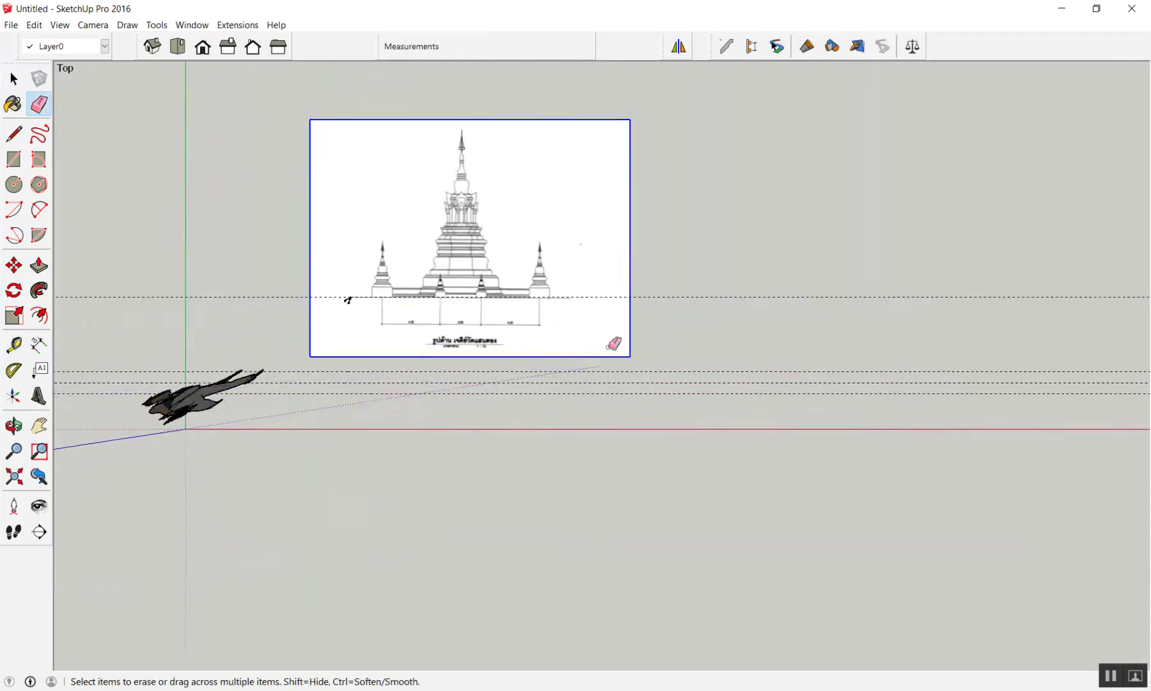
{"action": "left_click_drag", "start_coordinate": [721, 356], "coordinate": [723, 369]}
{"action": "scroll", "coordinate": [419, 439], "scroll_direction": "up", "scroll_amount": 1}
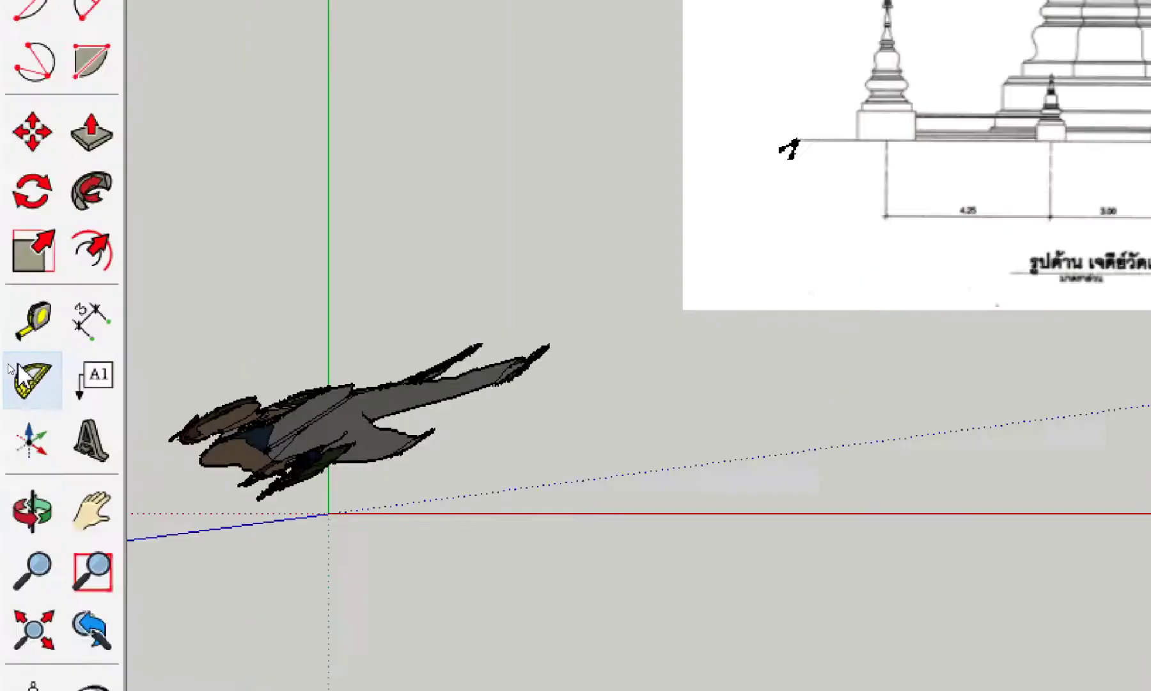
Measure from the red axis to near the drawing's corner.
{"action": "left_click", "coordinate": [14, 344]}
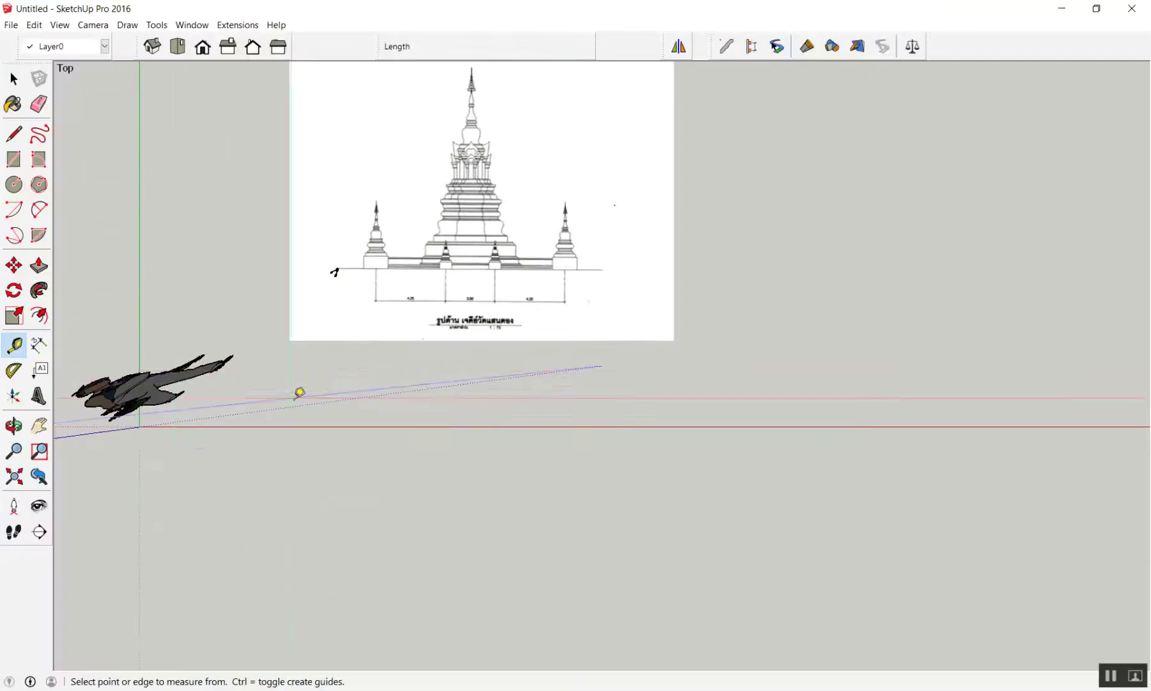
{"action": "left_click", "coordinate": [314, 425]}
{"action": "scroll", "coordinate": [329, 301], "scroll_direction": "up", "scroll_amount": 2}
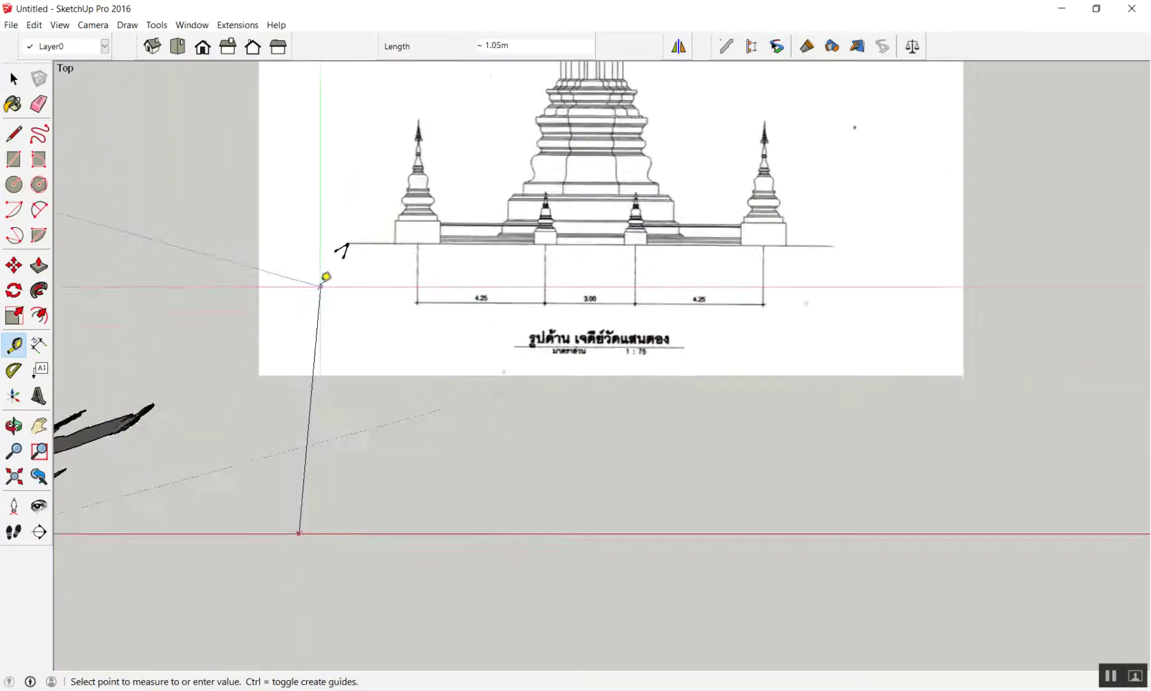
{"action": "scroll", "coordinate": [323, 282], "scroll_direction": "up", "scroll_amount": 3}
{"action": "scroll", "coordinate": [364, 224], "scroll_direction": "up", "scroll_amount": 2}
{"action": "left_click", "coordinate": [399, 184]}
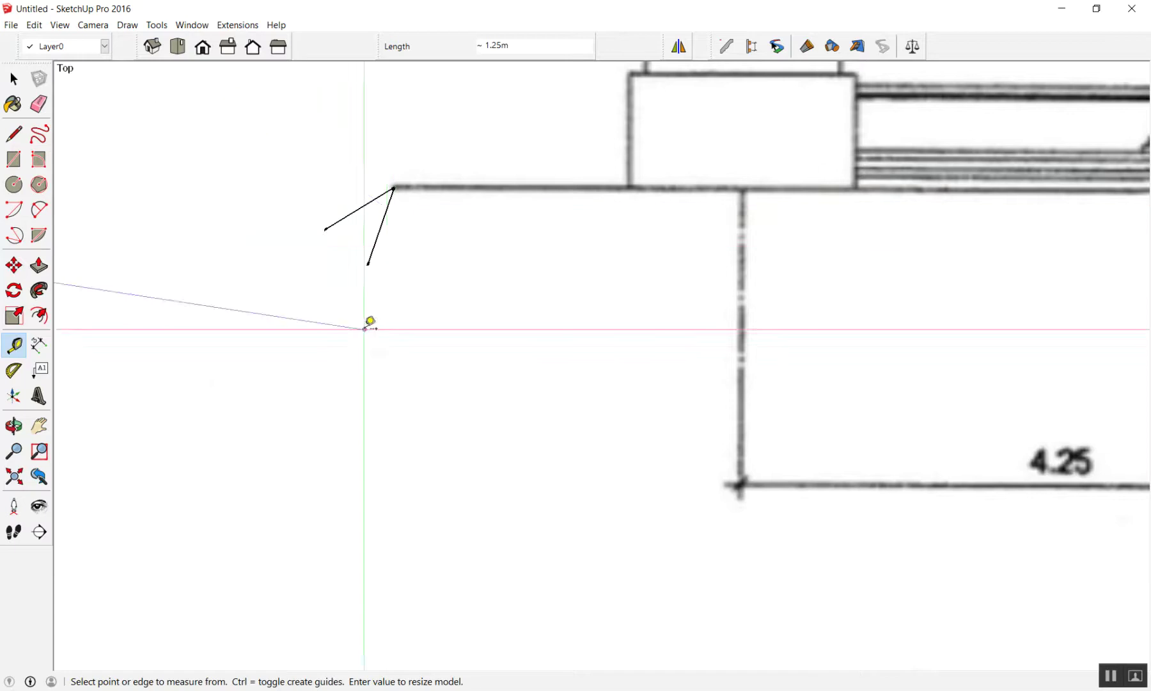
{"action": "scroll", "coordinate": [359, 384], "scroll_direction": "down", "scroll_amount": 3}
{"action": "scroll", "coordinate": [344, 427], "scroll_direction": "down", "scroll_amount": 3}
{"action": "scroll", "coordinate": [344, 441], "scroll_direction": "down", "scroll_amount": 3}
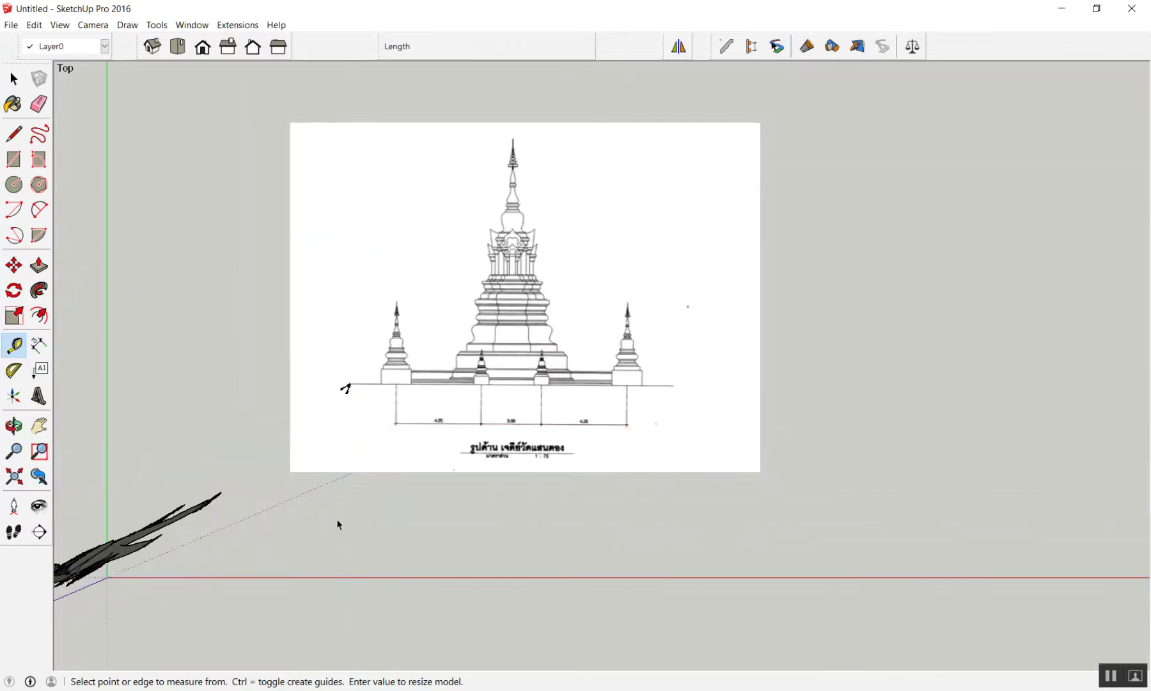
Measure from the red axis and drop a guide along the drawing's baseline.
{"action": "key", "text": "space"}
{"action": "key", "text": "t"}
{"action": "left_click", "coordinate": [330, 577]}
{"action": "scroll", "coordinate": [348, 386], "scroll_direction": "up", "scroll_amount": 3}
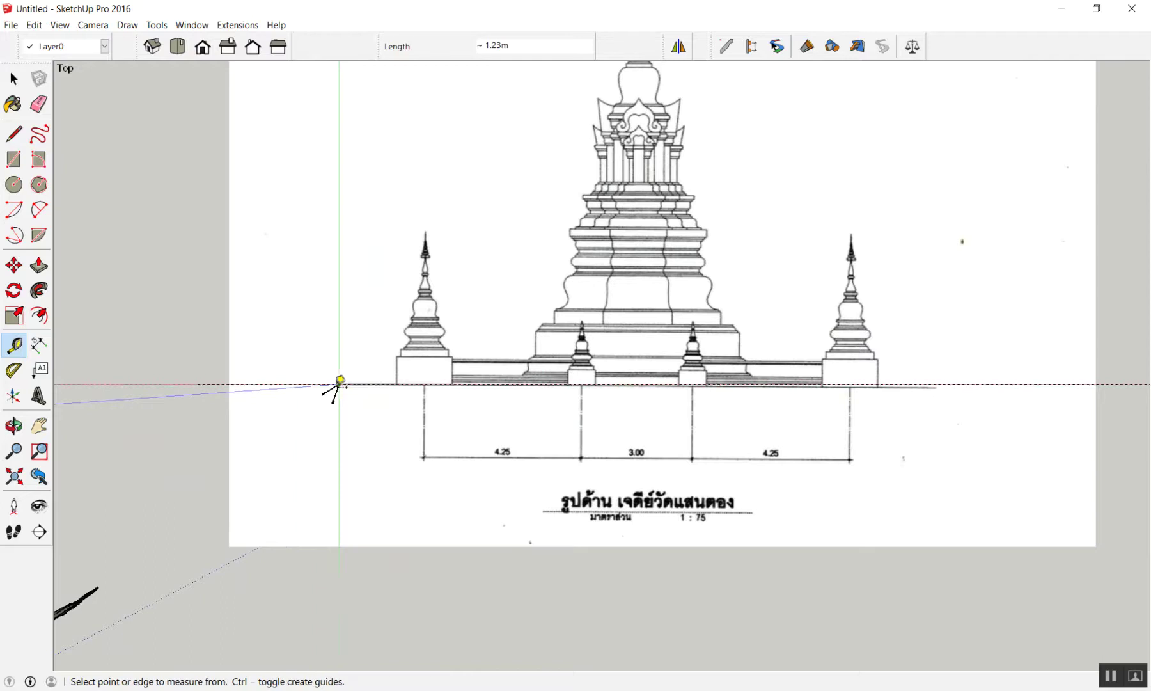
{"action": "scroll", "coordinate": [339, 381], "scroll_direction": "down", "scroll_amount": 4}
{"action": "scroll", "coordinate": [260, 441], "scroll_direction": "up", "scroll_amount": 5}
{"action": "scroll", "coordinate": [296, 437], "scroll_direction": "up", "scroll_amount": 3}
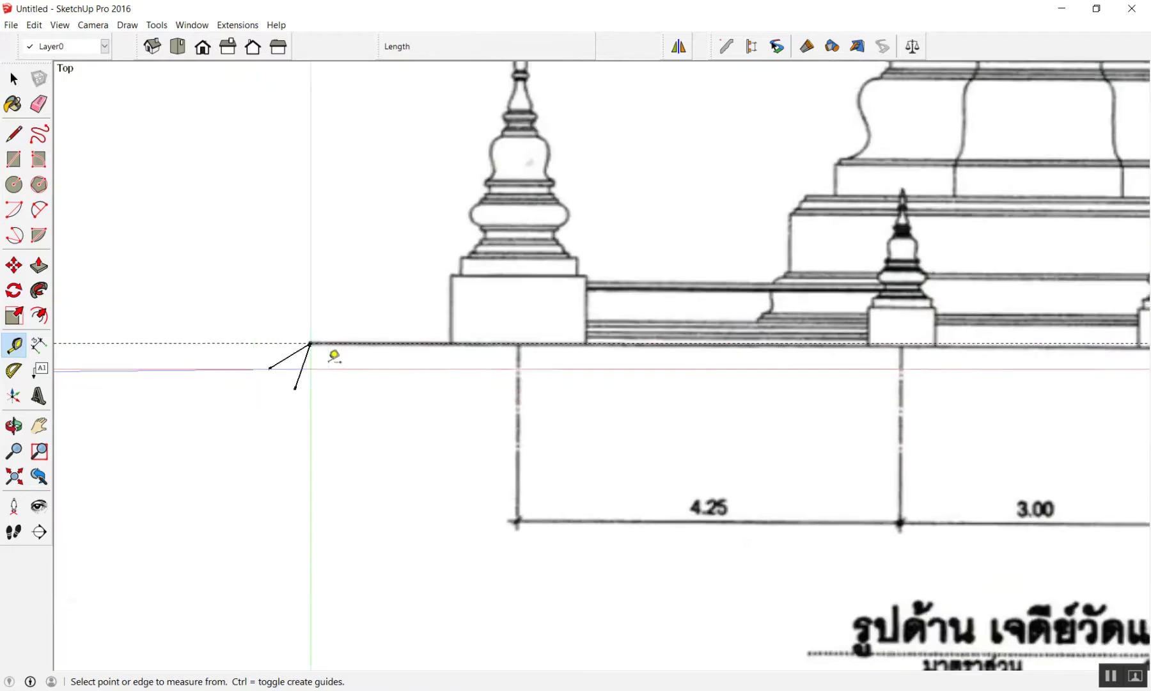
{"action": "scroll", "coordinate": [288, 321], "scroll_direction": "down", "scroll_amount": 5}
{"action": "scroll", "coordinate": [441, 307], "scroll_direction": "up", "scroll_amount": 3}
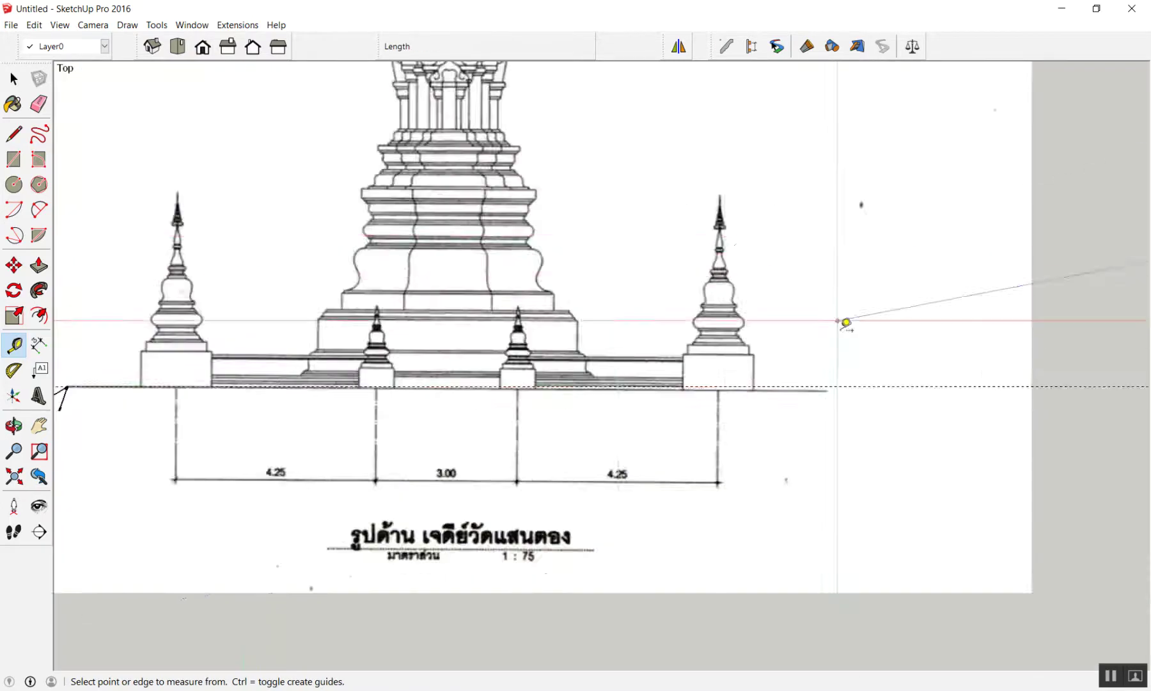
{"action": "scroll", "coordinate": [924, 432], "scroll_direction": "up", "scroll_amount": 3}
{"action": "scroll", "coordinate": [921, 429], "scroll_direction": "up", "scroll_amount": 2}
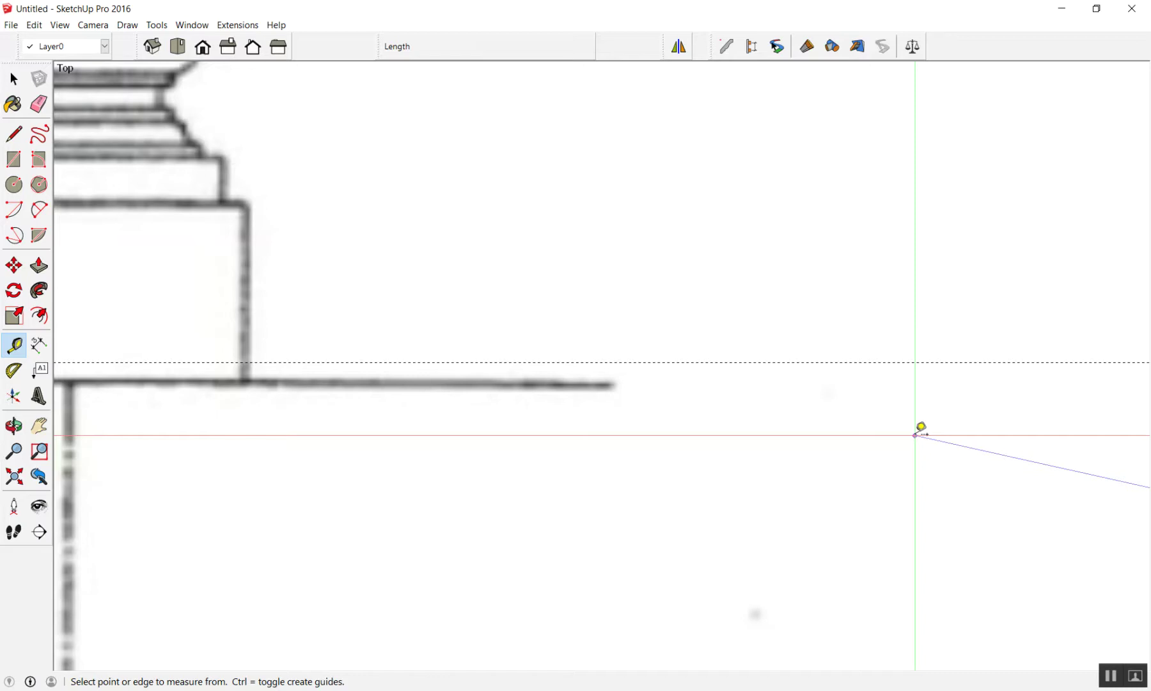
{"action": "scroll", "coordinate": [921, 427], "scroll_direction": "down", "scroll_amount": 1}
{"action": "scroll", "coordinate": [831, 389], "scroll_direction": "down", "scroll_amount": 3}
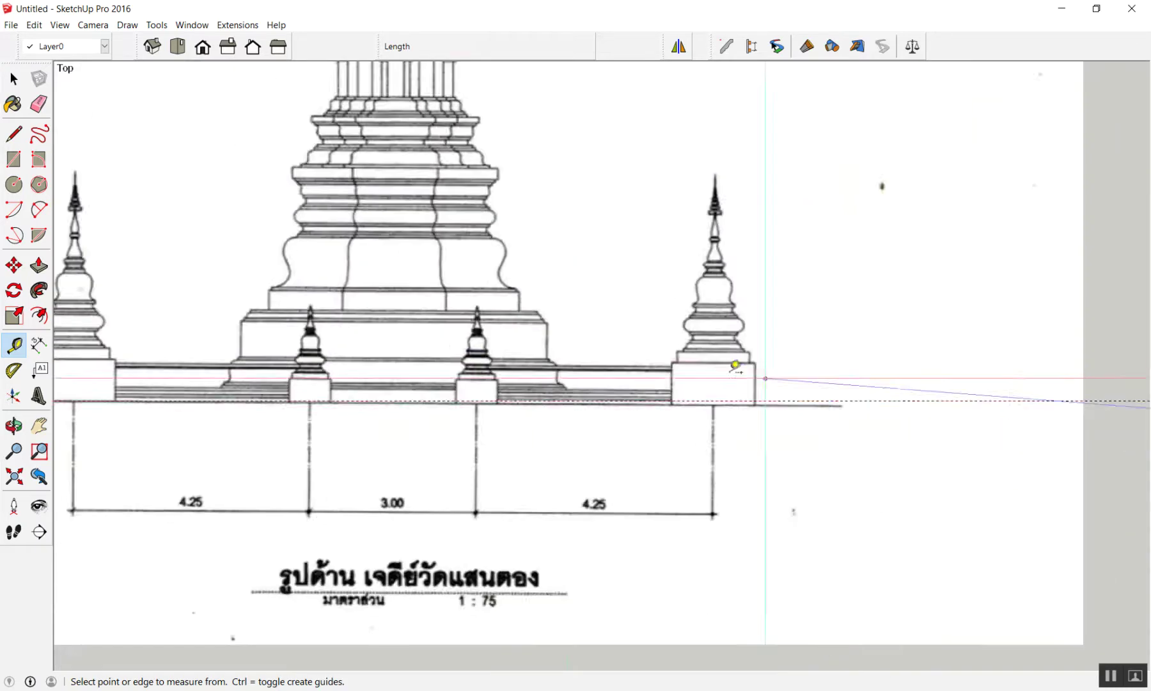
{"action": "scroll", "coordinate": [793, 358], "scroll_direction": "down", "scroll_amount": 1}
{"action": "scroll", "coordinate": [780, 342], "scroll_direction": "down", "scroll_amount": 1}
{"action": "scroll", "coordinate": [399, 349], "scroll_direction": "up", "scroll_amount": 2}
{"action": "type", "text": "w"}
{"action": "left_click", "coordinate": [210, 370]}
{"action": "key", "text": "e"}
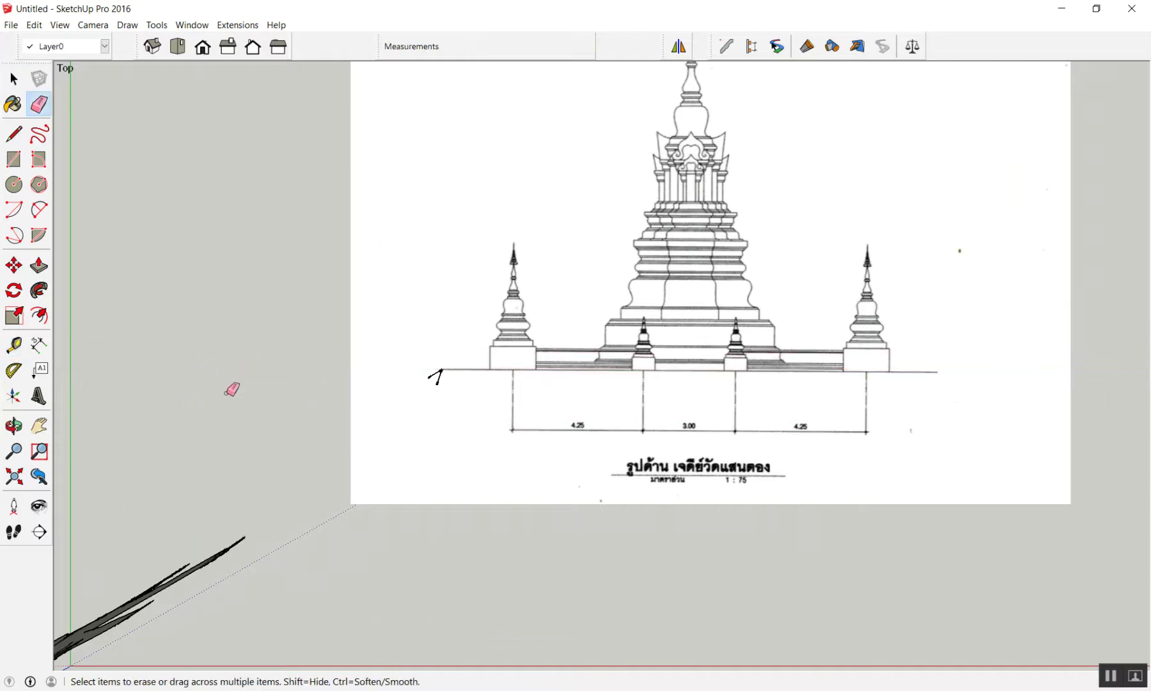
{"action": "scroll", "coordinate": [265, 344], "scroll_direction": "down", "scroll_amount": 3}
{"action": "scroll", "coordinate": [256, 333], "scroll_direction": "up", "scroll_amount": 2}
Place a guide line along the ground line, starting from its left end.
{"action": "left_click", "coordinate": [14, 344]}
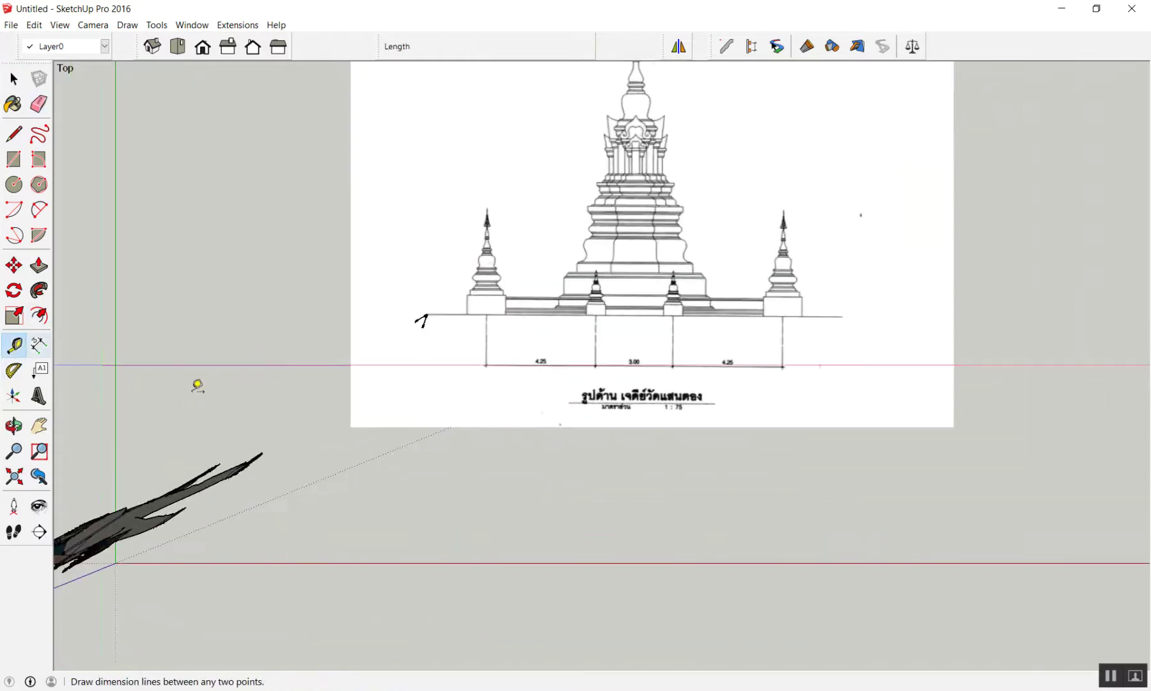
{"action": "left_click", "coordinate": [404, 559]}
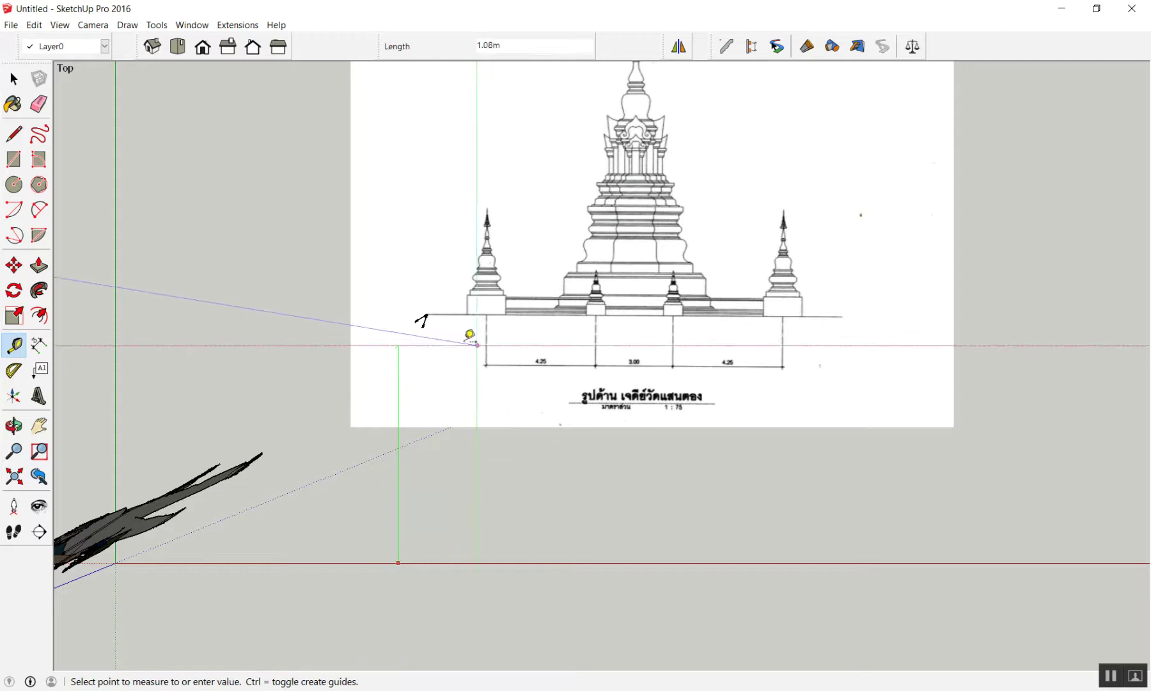
{"action": "scroll", "coordinate": [424, 298], "scroll_direction": "up", "scroll_amount": 4}
{"action": "scroll", "coordinate": [401, 272], "scroll_direction": "up", "scroll_amount": 3}
{"action": "scroll", "coordinate": [402, 274], "scroll_direction": "up", "scroll_amount": 2}
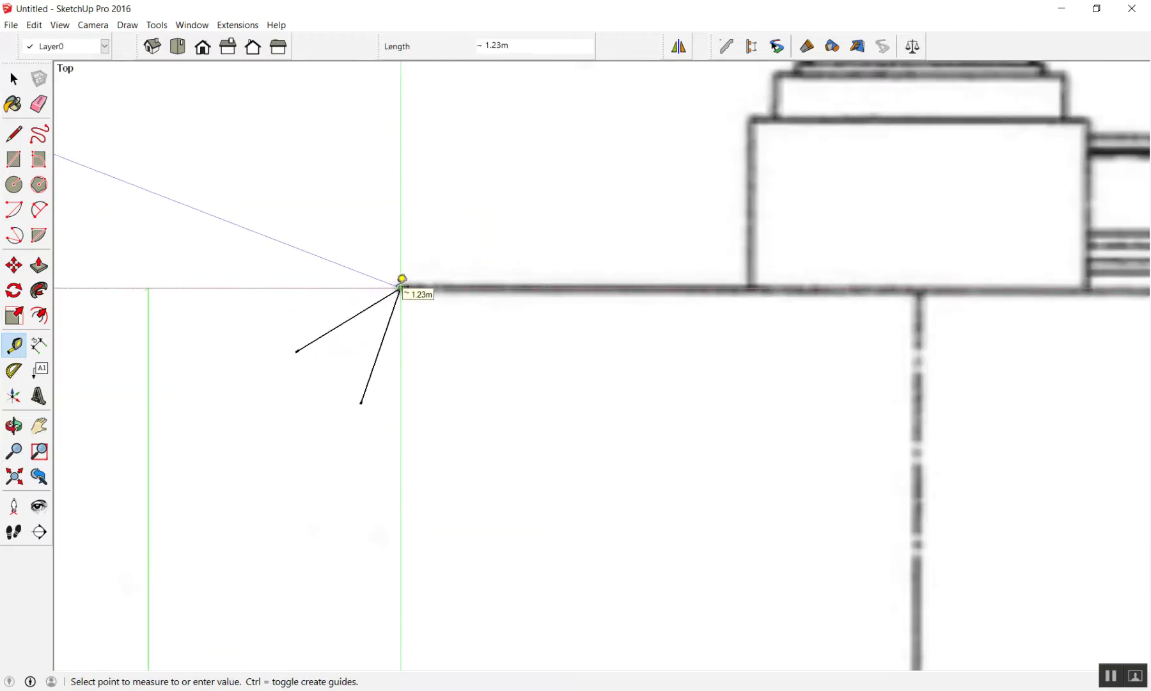
{"action": "left_click", "coordinate": [402, 281]}
{"action": "scroll", "coordinate": [476, 206], "scroll_direction": "down", "scroll_amount": 1}
{"action": "scroll", "coordinate": [481, 347], "scroll_direction": "down", "scroll_amount": 7}
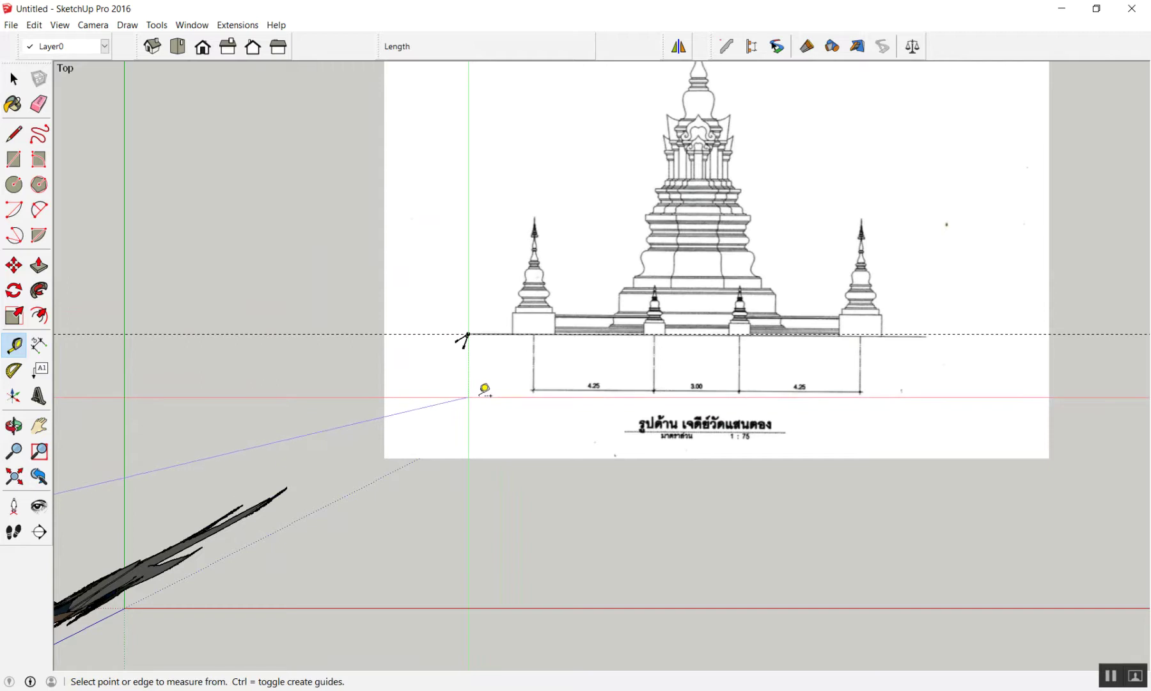
{"action": "scroll", "coordinate": [497, 327], "scroll_direction": "up", "scroll_amount": 2}
{"action": "scroll", "coordinate": [495, 331], "scroll_direction": "up", "scroll_amount": 2}
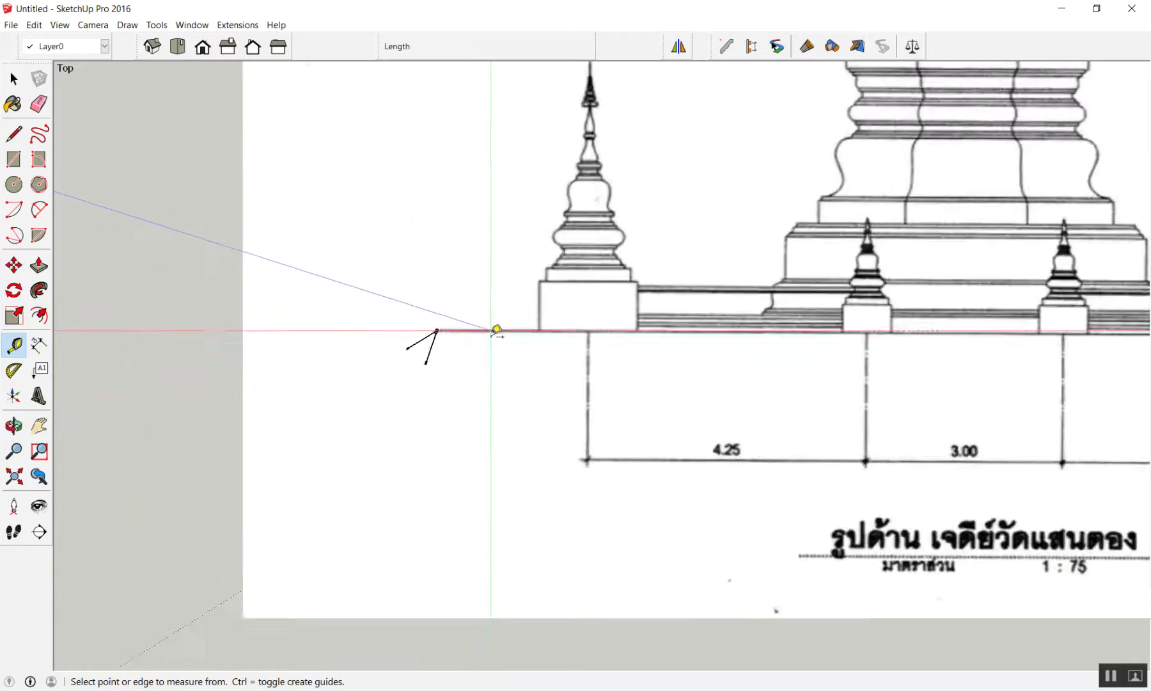
{"action": "scroll", "coordinate": [485, 327], "scroll_direction": "up", "scroll_amount": 1}
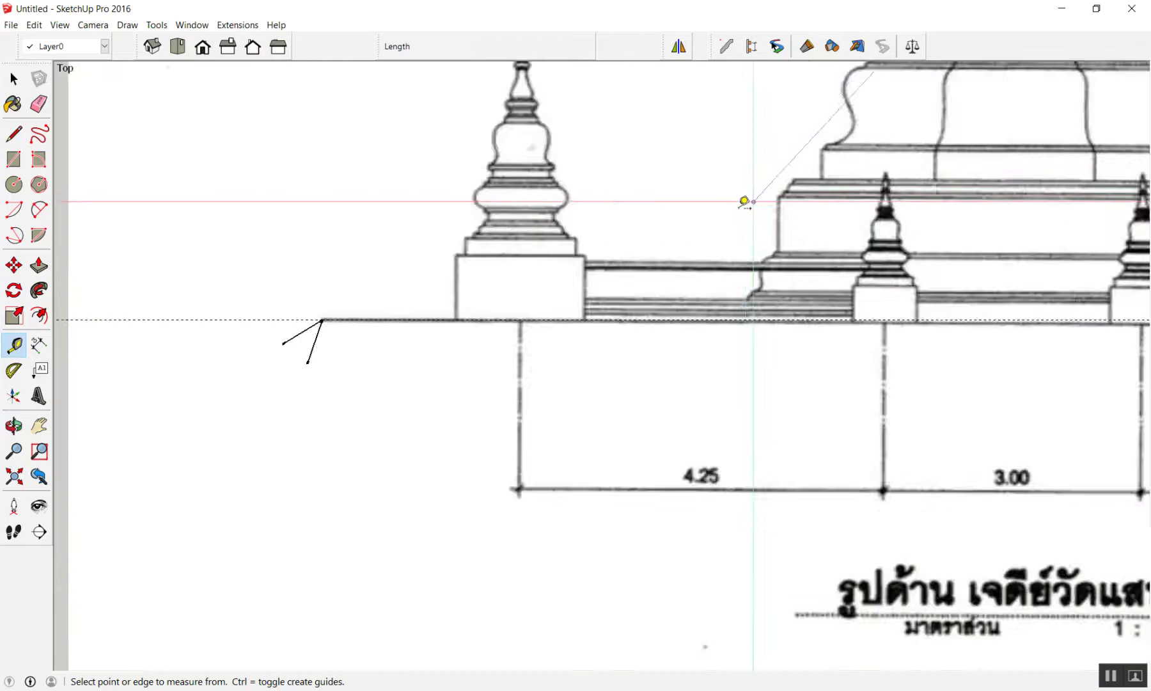
{"action": "scroll", "coordinate": [393, 247], "scroll_direction": "down", "scroll_amount": 3}
Pan and zoom to inspect the three-stupa elevation, then return to selecting.
{"action": "middle_click_drag", "start_coordinate": [393, 246], "coordinate": [475, 231], "text": "shift"}
{"action": "scroll", "coordinate": [665, 160], "scroll_direction": "up", "scroll_amount": 2}
{"action": "scroll", "coordinate": [666, 160], "scroll_direction": "down", "scroll_amount": 3}
{"action": "scroll", "coordinate": [831, 219], "scroll_direction": "up", "scroll_amount": 3}
{"action": "scroll", "coordinate": [964, 222], "scroll_direction": "up", "scroll_amount": 2}
{"action": "scroll", "coordinate": [973, 218], "scroll_direction": "up", "scroll_amount": 1}
{"action": "scroll", "coordinate": [972, 214], "scroll_direction": "down", "scroll_amount": 1}
{"action": "scroll", "coordinate": [971, 211], "scroll_direction": "down", "scroll_amount": 1}
{"action": "scroll", "coordinate": [969, 208], "scroll_direction": "down", "scroll_amount": 1}
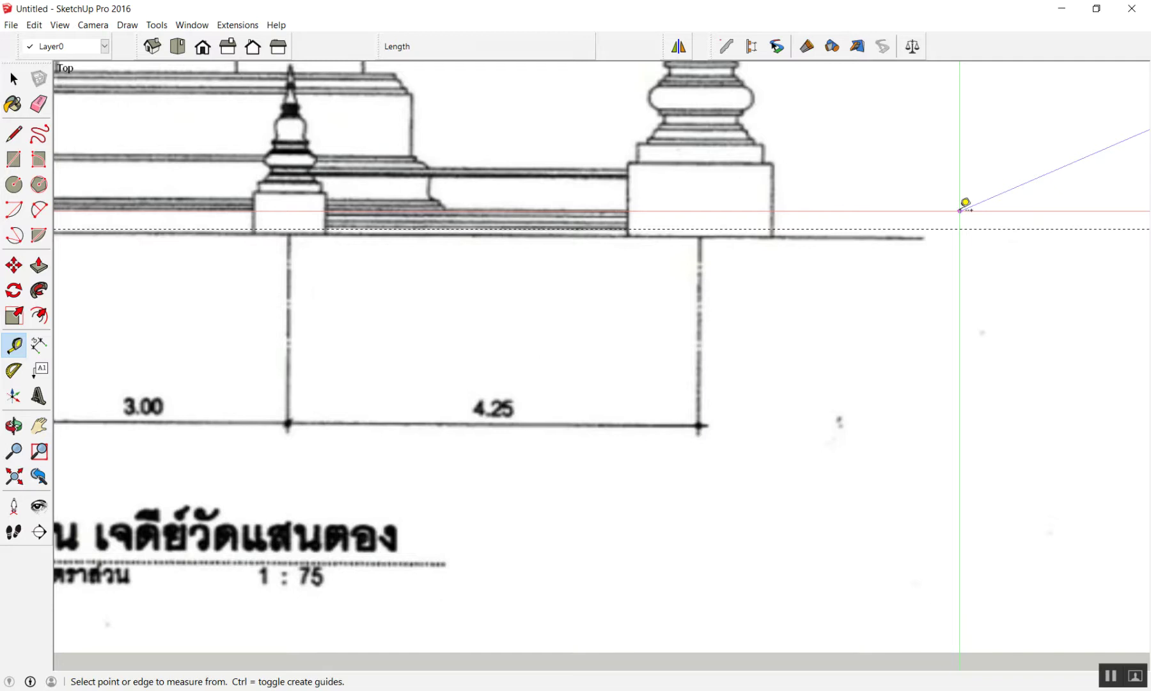
{"action": "scroll", "coordinate": [920, 177], "scroll_direction": "down", "scroll_amount": 3}
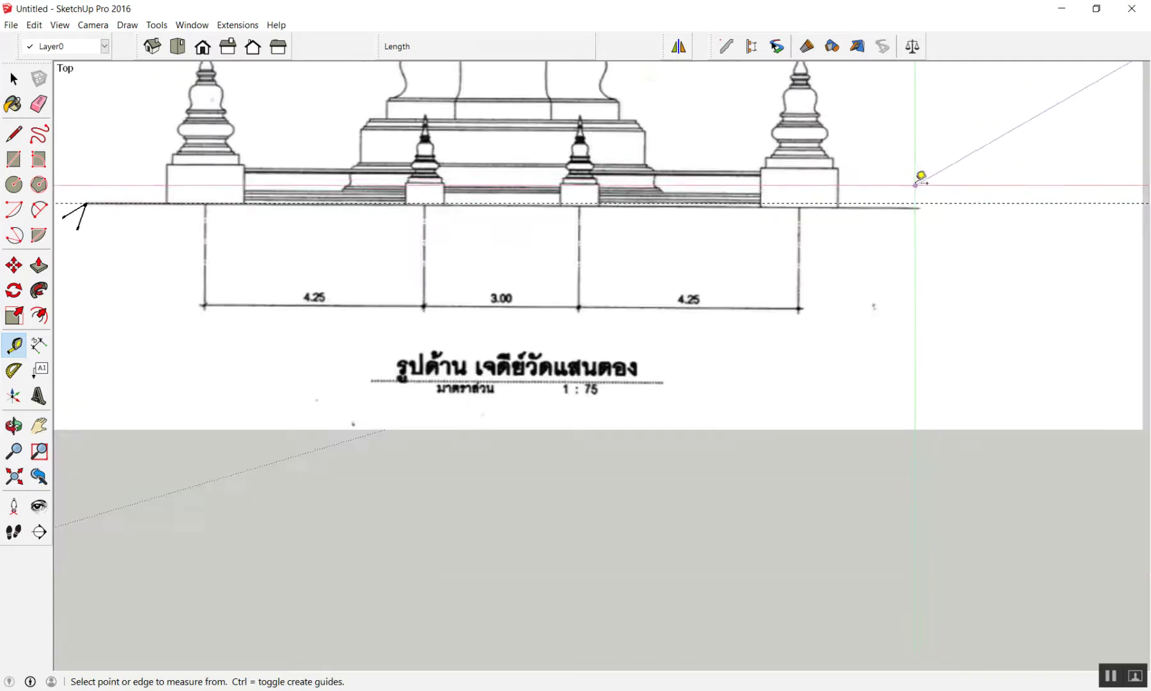
{"action": "scroll", "coordinate": [896, 226], "scroll_direction": "down", "scroll_amount": 2}
{"action": "scroll", "coordinate": [537, 113], "scroll_direction": "up", "scroll_amount": 2}
{"action": "scroll", "coordinate": [341, 250], "scroll_direction": "up", "scroll_amount": 2}
{"action": "scroll", "coordinate": [254, 220], "scroll_direction": "up", "scroll_amount": 3}
{"action": "scroll", "coordinate": [303, 193], "scroll_direction": "up", "scroll_amount": 2}
{"action": "key", "text": "space"}
{"action": "scroll", "coordinate": [281, 217], "scroll_direction": "up", "scroll_amount": 2}
Trace an edge from the stupa ground line's left corner to its right end.
{"action": "scroll", "coordinate": [278, 221], "scroll_direction": "up", "scroll_amount": 2}
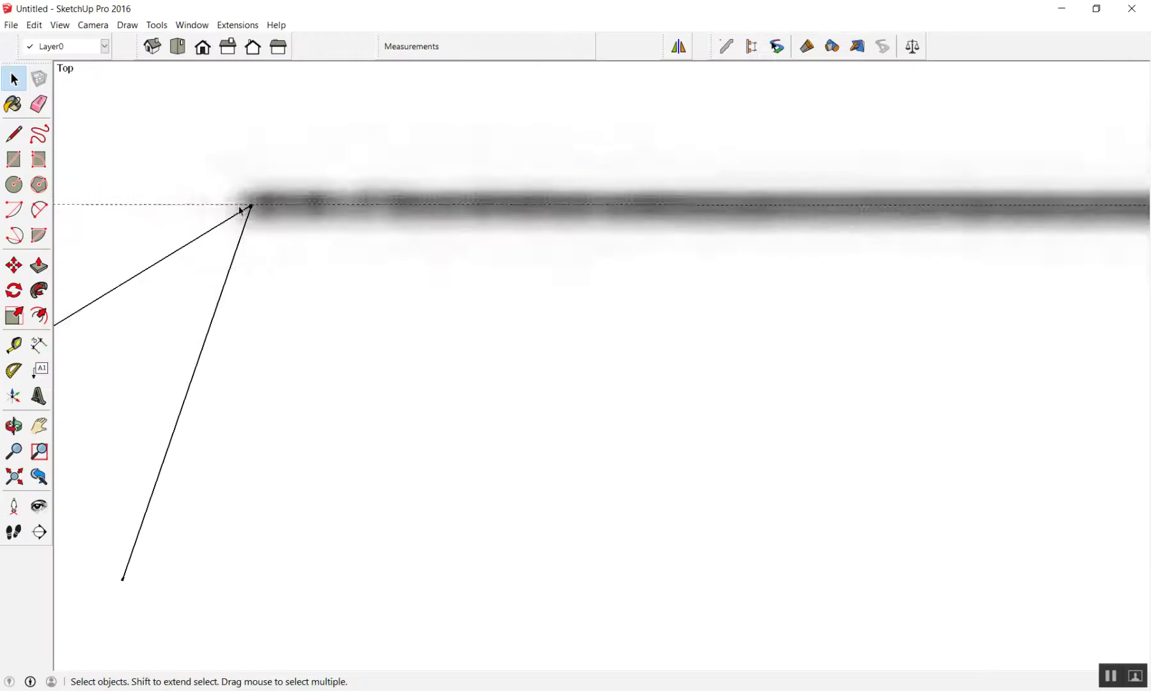
{"action": "scroll", "coordinate": [261, 217], "scroll_direction": "up", "scroll_amount": 2}
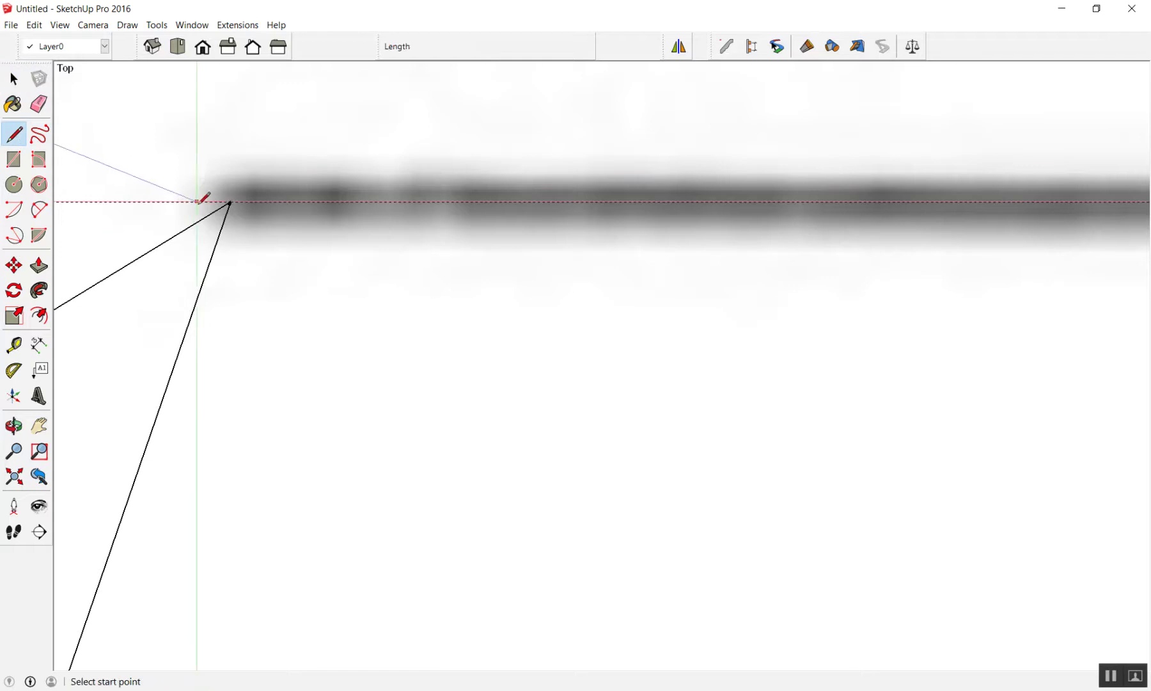
{"action": "left_click", "coordinate": [230, 202]}
{"action": "scroll", "coordinate": [228, 200], "scroll_direction": "down", "scroll_amount": 2}
{"action": "scroll", "coordinate": [227, 195], "scroll_direction": "down", "scroll_amount": 3}
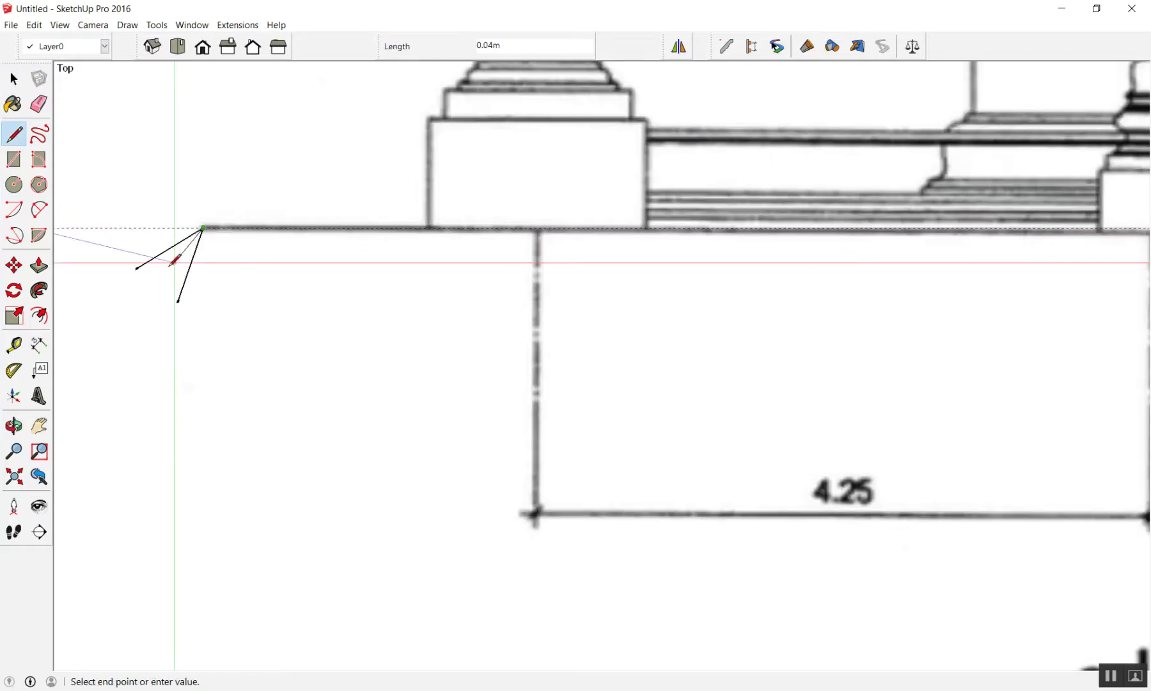
{"action": "scroll", "coordinate": [175, 250], "scroll_direction": "down", "scroll_amount": 2}
{"action": "scroll", "coordinate": [131, 243], "scroll_direction": "down", "scroll_amount": 1}
{"action": "scroll", "coordinate": [697, 221], "scroll_direction": "up", "scroll_amount": 4}
{"action": "scroll", "coordinate": [700, 216], "scroll_direction": "up", "scroll_amount": 2}
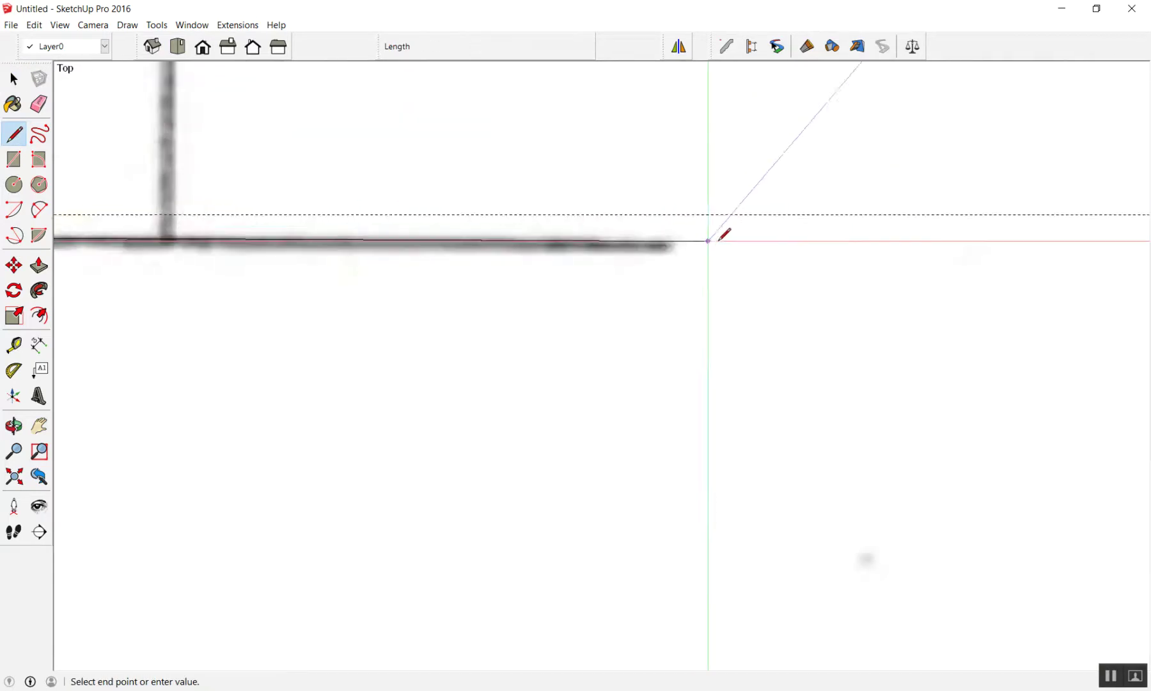
{"action": "scroll", "coordinate": [716, 234], "scroll_direction": "up", "scroll_amount": 2}
{"action": "scroll", "coordinate": [689, 237], "scroll_direction": "up", "scroll_amount": 1}
{"action": "scroll", "coordinate": [720, 252], "scroll_direction": "up", "scroll_amount": 1}
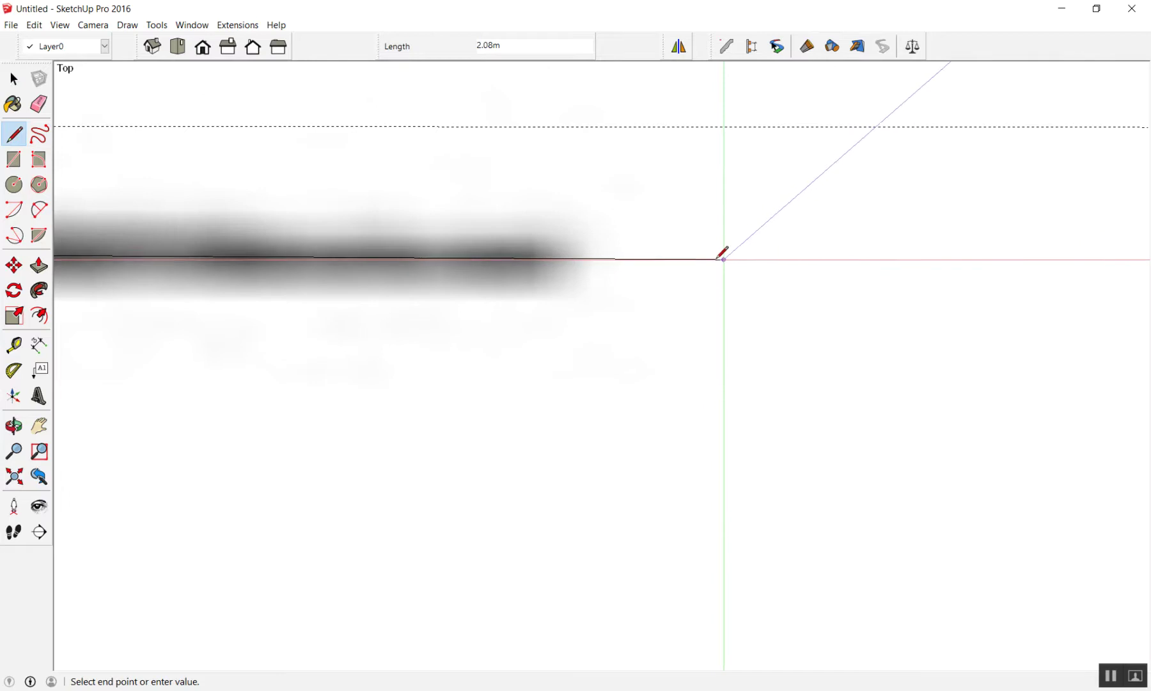
{"action": "left_click", "coordinate": [723, 257]}
{"action": "key", "text": "space"}
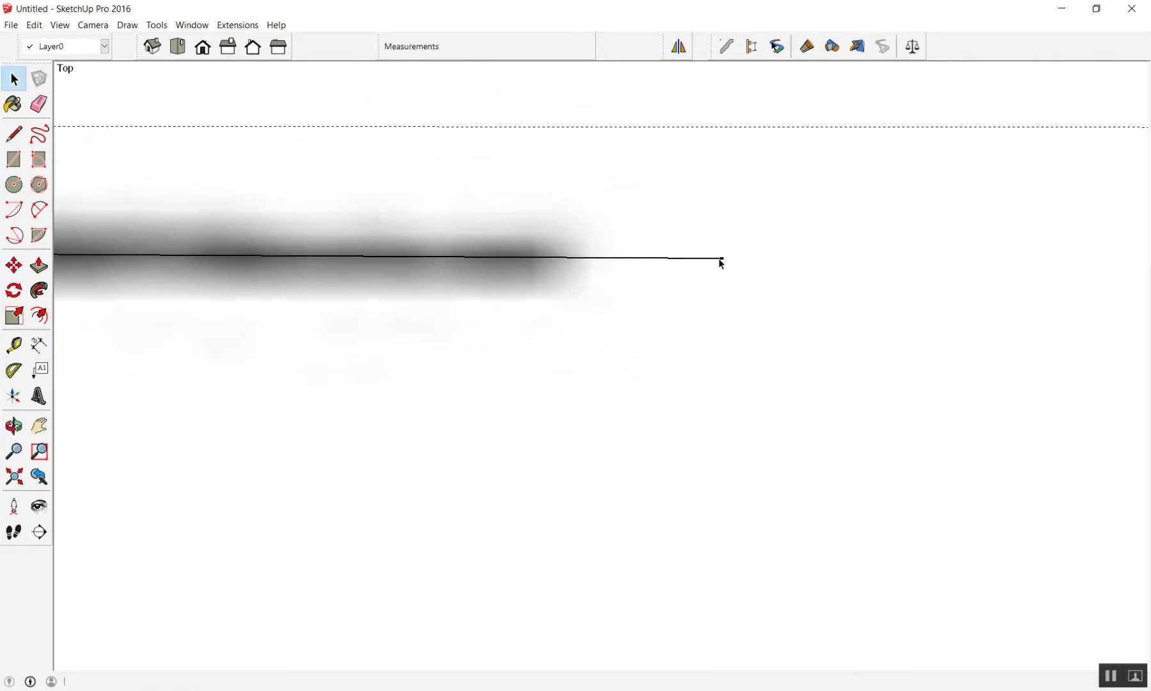
Zoom around to check the traced edge, then select the scanned elevation image.
{"action": "scroll", "coordinate": [810, 278], "scroll_direction": "down", "scroll_amount": 2}
{"action": "scroll", "coordinate": [776, 316], "scroll_direction": "down", "scroll_amount": 2}
{"action": "scroll", "coordinate": [747, 349], "scroll_direction": "down", "scroll_amount": 2}
{"action": "scroll", "coordinate": [352, 345], "scroll_direction": "up", "scroll_amount": 2}
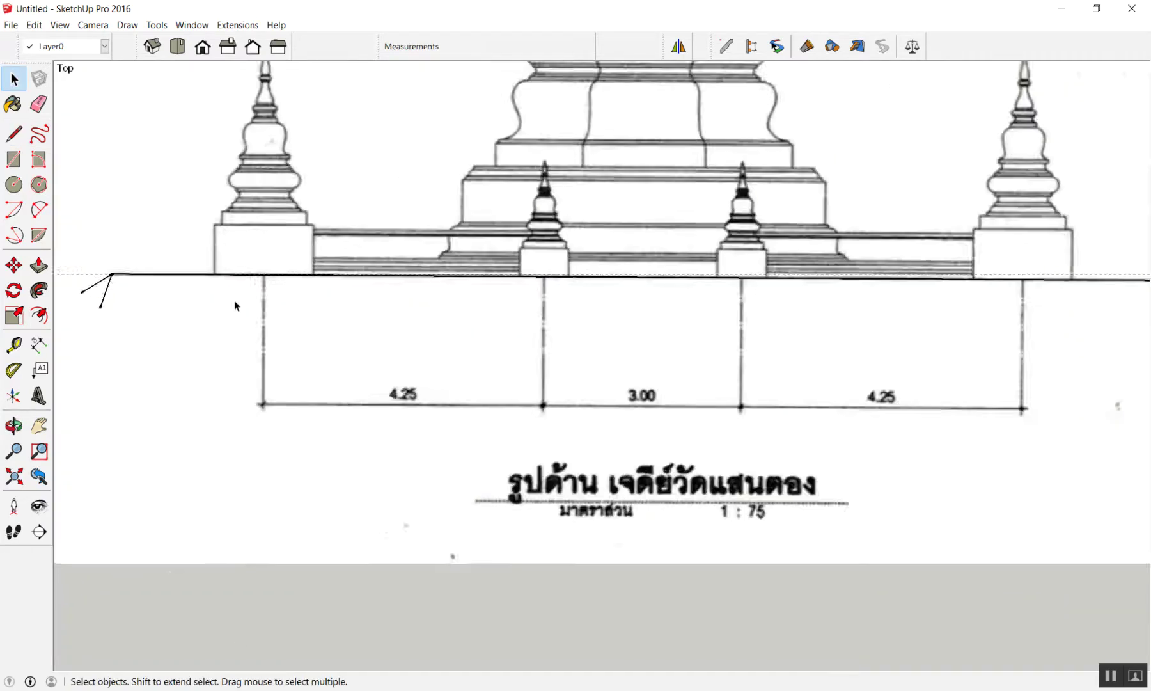
{"action": "scroll", "coordinate": [141, 275], "scroll_direction": "up", "scroll_amount": 2}
{"action": "scroll", "coordinate": [142, 275], "scroll_direction": "down", "scroll_amount": 1}
{"action": "scroll", "coordinate": [151, 268], "scroll_direction": "up", "scroll_amount": 1}
{"action": "scroll", "coordinate": [185, 252], "scroll_direction": "up", "scroll_amount": 3}
{"action": "scroll", "coordinate": [221, 254], "scroll_direction": "up", "scroll_amount": 2}
{"action": "scroll", "coordinate": [224, 257], "scroll_direction": "up", "scroll_amount": 2}
{"action": "scroll", "coordinate": [223, 256], "scroll_direction": "up", "scroll_amount": 2}
{"action": "scroll", "coordinate": [222, 257], "scroll_direction": "down", "scroll_amount": 1}
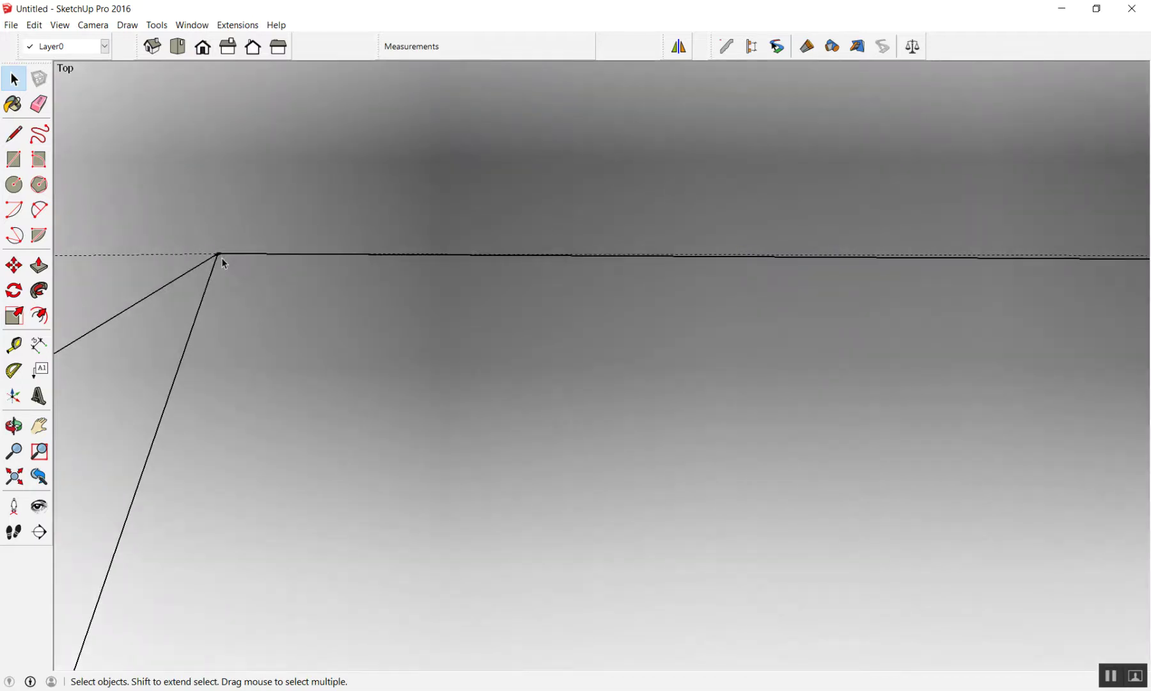
{"action": "scroll", "coordinate": [220, 257], "scroll_direction": "down", "scroll_amount": 1}
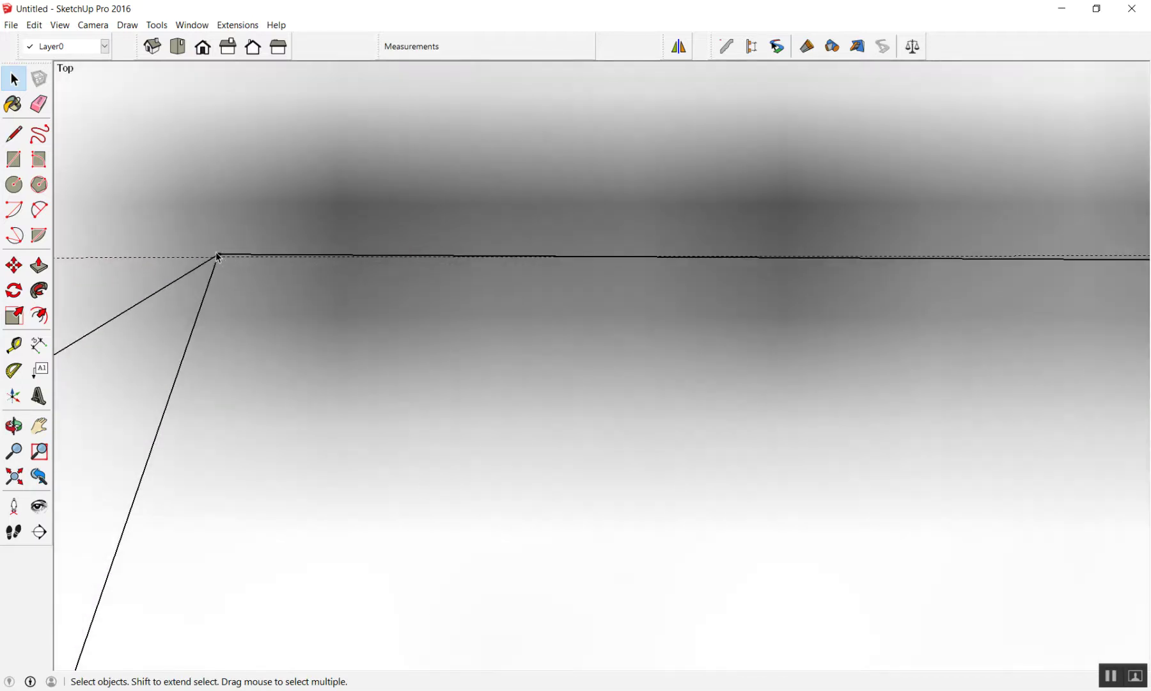
{"action": "scroll", "coordinate": [218, 258], "scroll_direction": "down", "scroll_amount": 1}
{"action": "scroll", "coordinate": [216, 251], "scroll_direction": "down", "scroll_amount": 1}
{"action": "scroll", "coordinate": [216, 249], "scroll_direction": "down", "scroll_amount": 2}
{"action": "scroll", "coordinate": [216, 246], "scroll_direction": "down", "scroll_amount": 1}
{"action": "scroll", "coordinate": [216, 242], "scroll_direction": "down", "scroll_amount": 2}
{"action": "scroll", "coordinate": [215, 241], "scroll_direction": "down", "scroll_amount": 3}
{"action": "scroll", "coordinate": [206, 238], "scroll_direction": "down", "scroll_amount": 3}
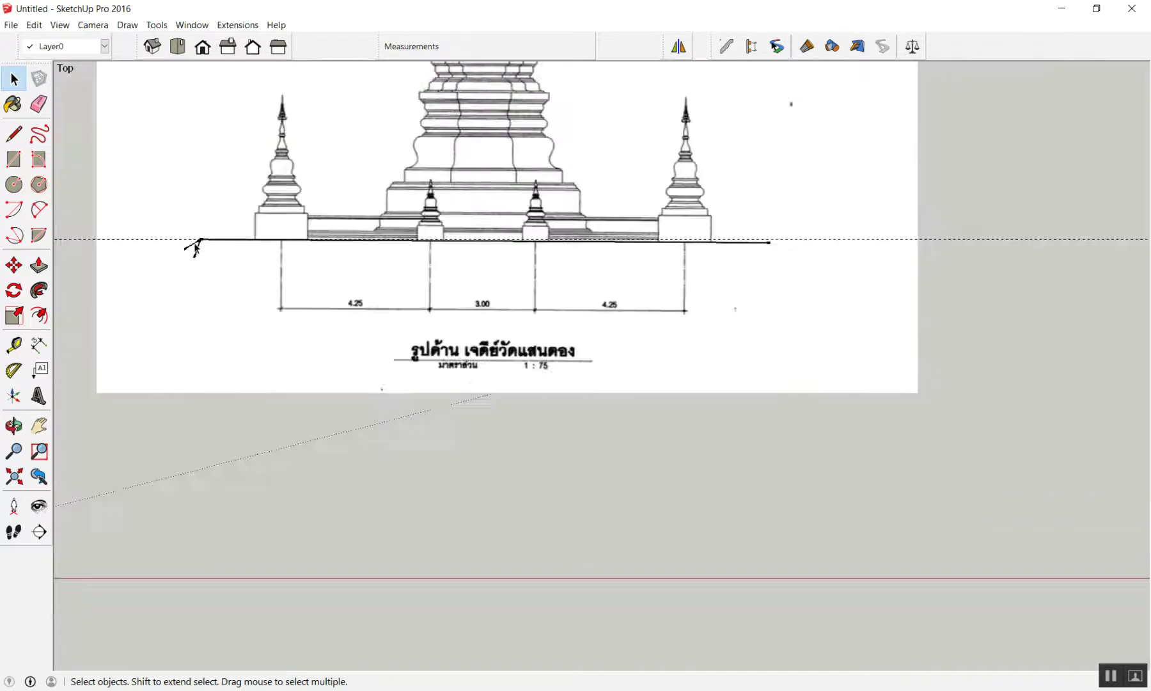
{"action": "scroll", "coordinate": [755, 249], "scroll_direction": "up", "scroll_amount": 4}
{"action": "scroll", "coordinate": [663, 260], "scroll_direction": "up", "scroll_amount": 3}
{"action": "scroll", "coordinate": [624, 285], "scroll_direction": "up", "scroll_amount": 3}
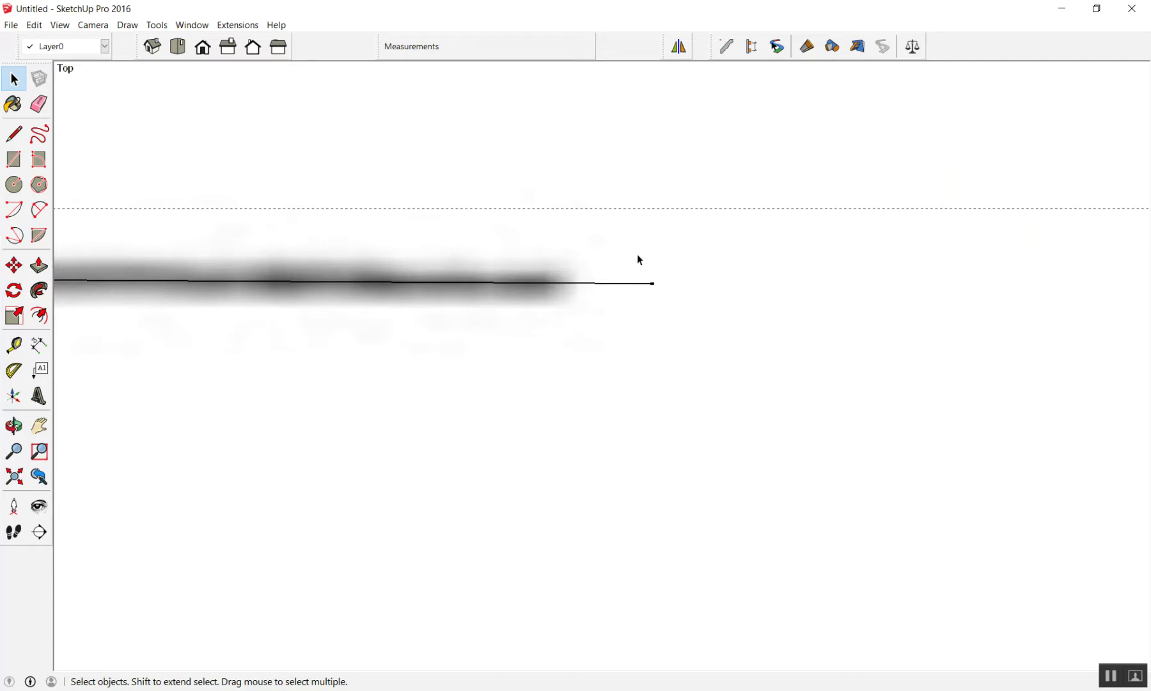
{"action": "scroll", "coordinate": [639, 255], "scroll_direction": "down", "scroll_amount": 1}
{"action": "scroll", "coordinate": [646, 252], "scroll_direction": "down", "scroll_amount": 2}
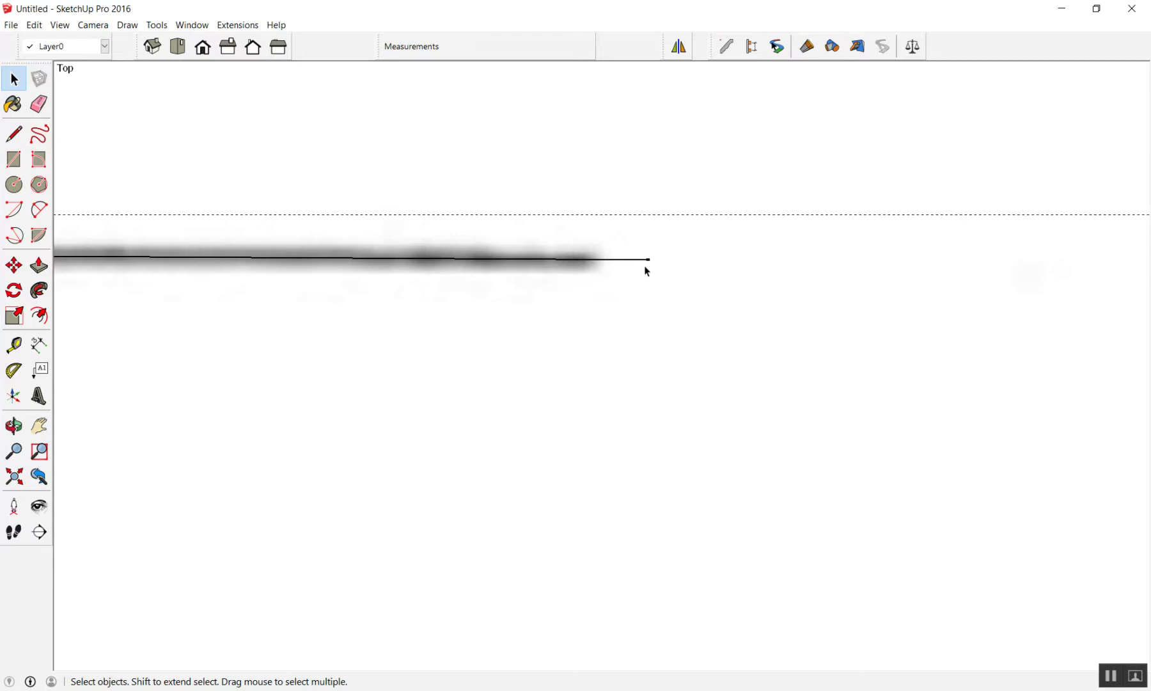
{"action": "scroll", "coordinate": [646, 269], "scroll_direction": "down", "scroll_amount": 3}
{"action": "scroll", "coordinate": [664, 198], "scroll_direction": "down", "scroll_amount": 3}
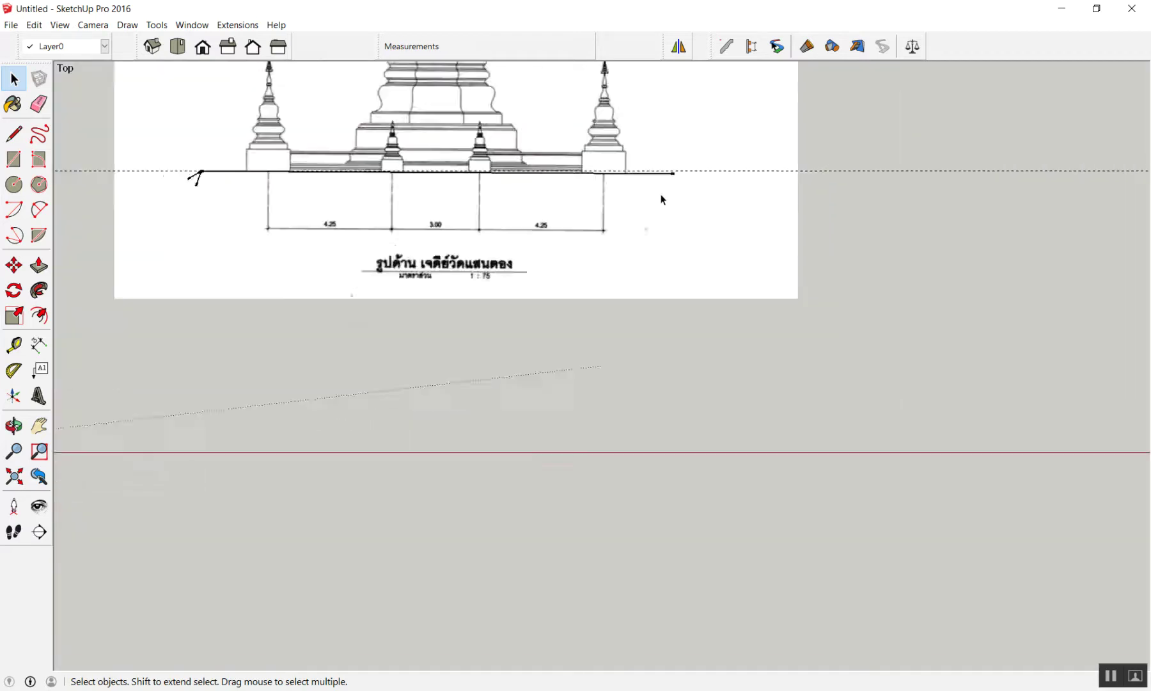
{"action": "scroll", "coordinate": [667, 343], "scroll_direction": "down", "scroll_amount": 2}
{"action": "scroll", "coordinate": [662, 258], "scroll_direction": "up", "scroll_amount": 1}
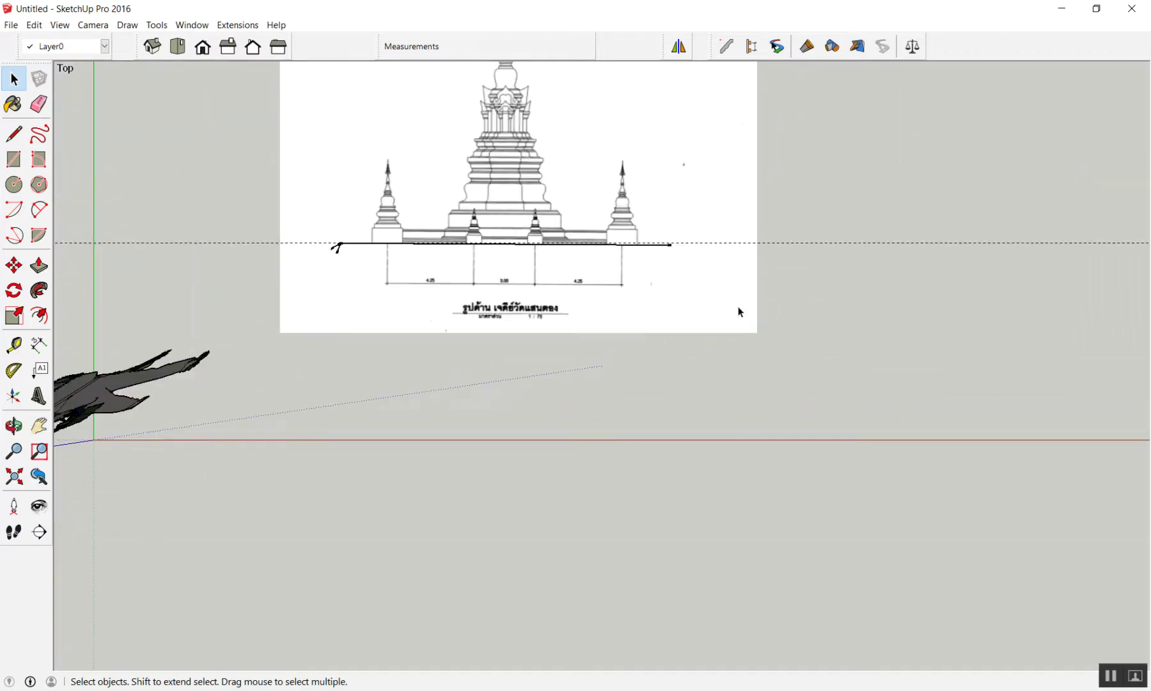
{"action": "left_click", "coordinate": [820, 315]}
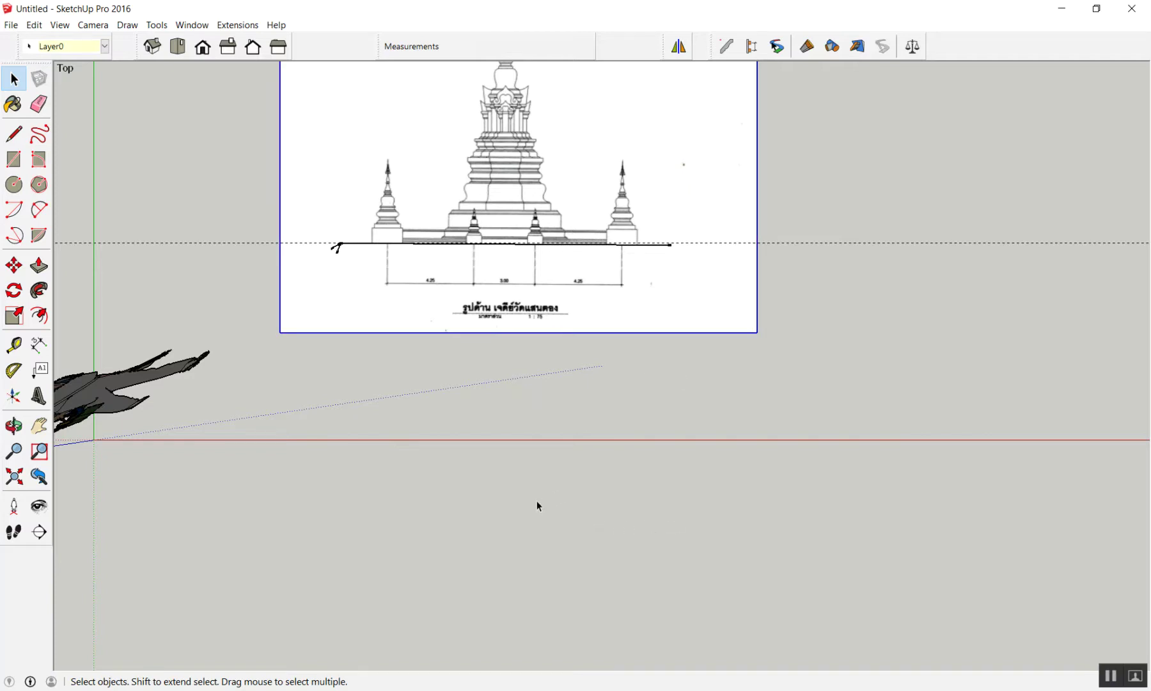
Start rotating the image with Q, centred on the ground line's left endpoint.
{"action": "key", "text": "q"}
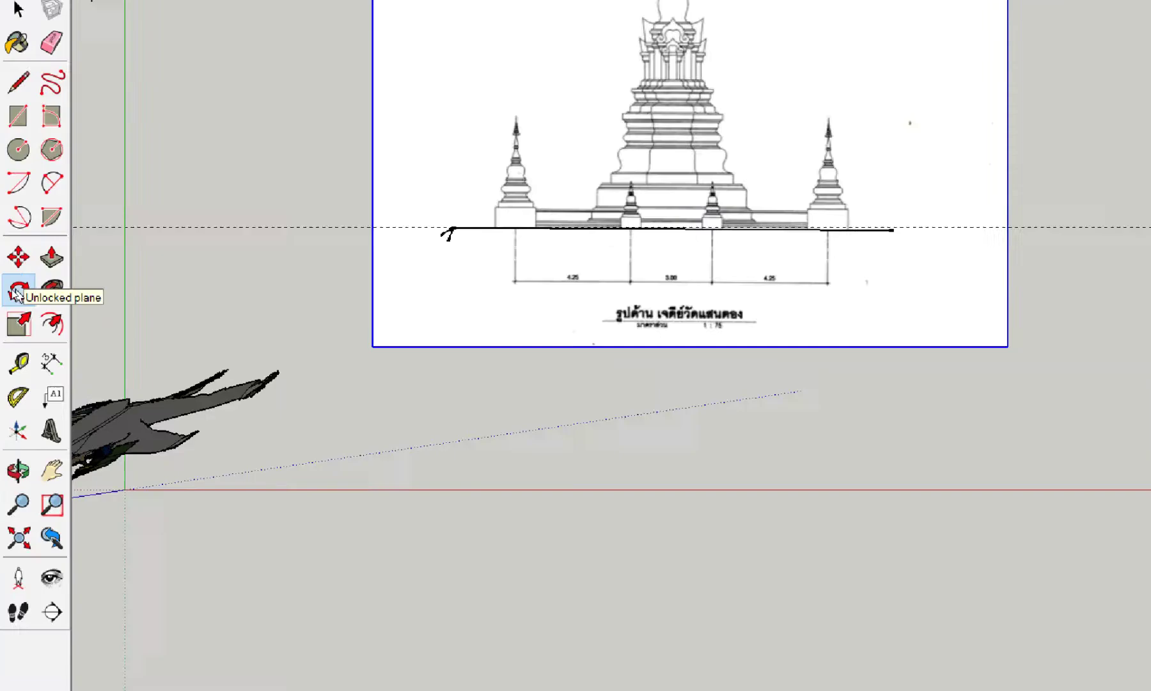
{"action": "scroll", "coordinate": [347, 218], "scroll_direction": "up", "scroll_amount": 5}
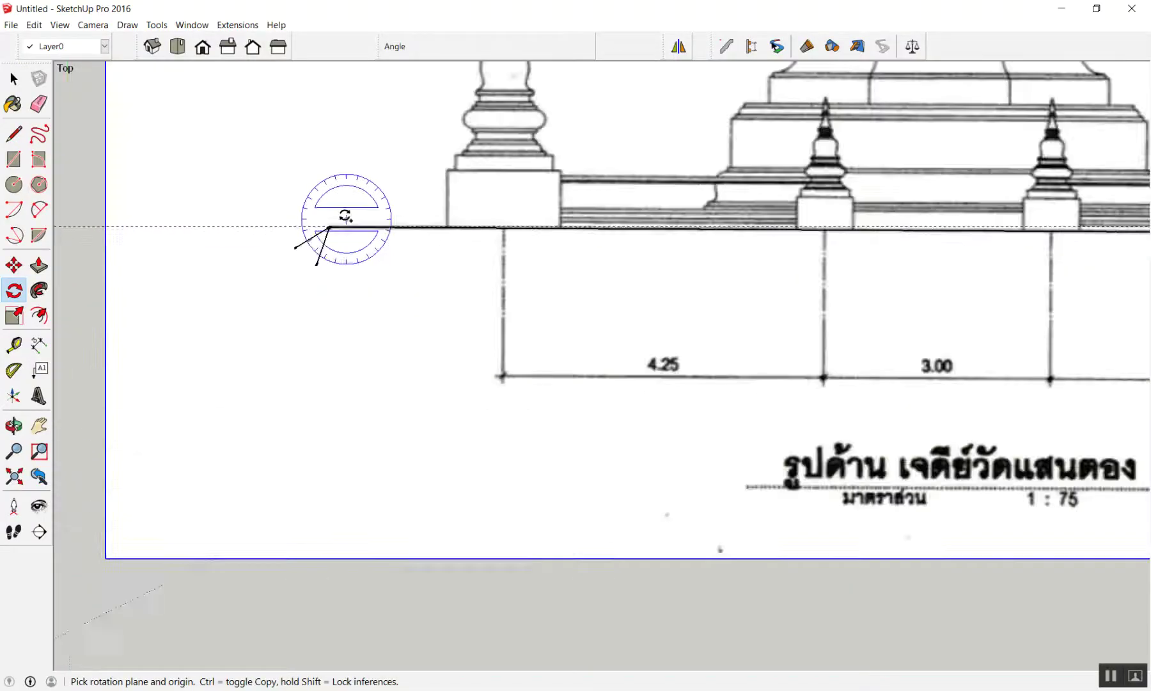
{"action": "scroll", "coordinate": [346, 200], "scroll_direction": "up", "scroll_amount": 3}
{"action": "scroll", "coordinate": [316, 259], "scroll_direction": "up", "scroll_amount": 3}
{"action": "scroll", "coordinate": [273, 314], "scroll_direction": "up", "scroll_amount": 3}
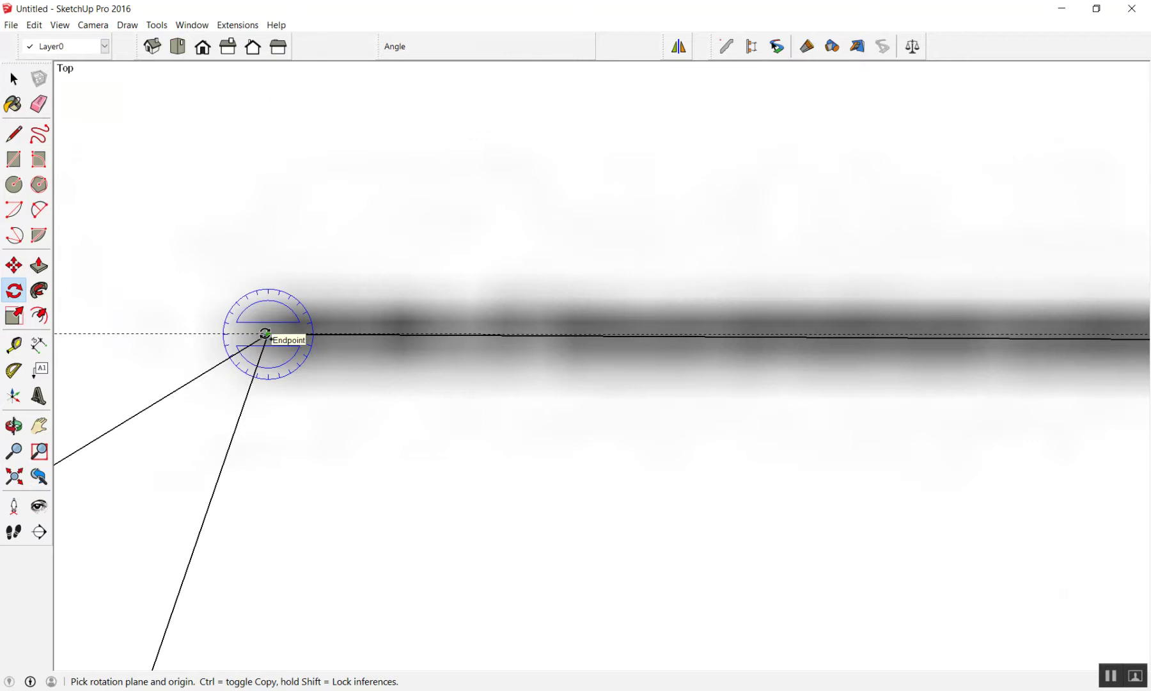
{"action": "left_click", "coordinate": [266, 333]}
{"action": "scroll", "coordinate": [281, 300], "scroll_direction": "down", "scroll_amount": 3}
{"action": "scroll", "coordinate": [269, 281], "scroll_direction": "down", "scroll_amount": 3}
{"action": "scroll", "coordinate": [218, 275], "scroll_direction": "down", "scroll_amount": 3}
{"action": "scroll", "coordinate": [186, 255], "scroll_direction": "down", "scroll_amount": 2}
{"action": "scroll", "coordinate": [628, 274], "scroll_direction": "up", "scroll_amount": 3}
{"action": "scroll", "coordinate": [239, 256], "scroll_direction": "up", "scroll_amount": 3}
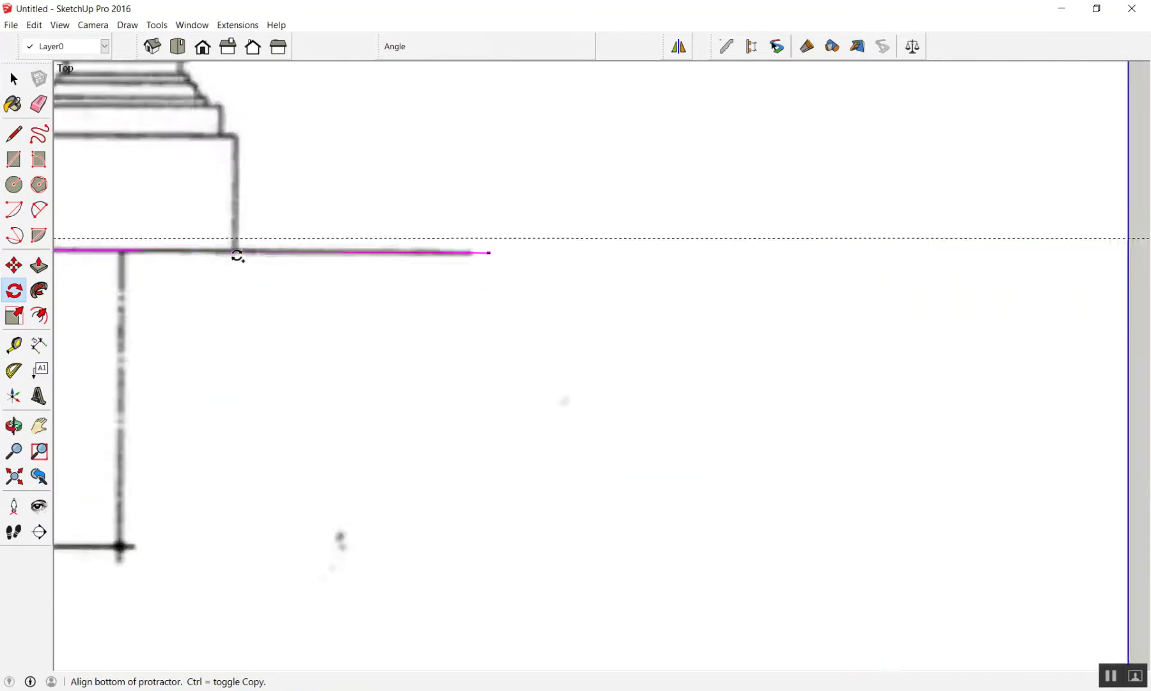
{"action": "scroll", "coordinate": [634, 277], "scroll_direction": "up", "scroll_amount": 3}
{"action": "scroll", "coordinate": [831, 244], "scroll_direction": "up", "scroll_amount": 2}
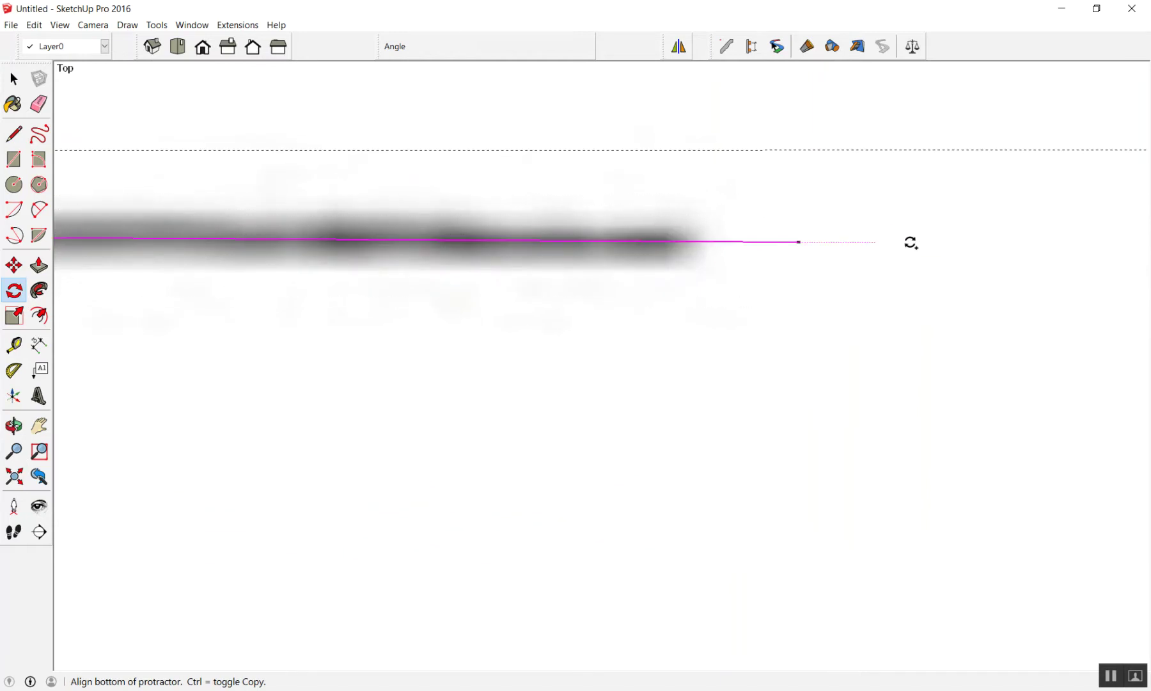
Rotate the image baseline about 0.3° onto the traced edge, then select that edge.
{"action": "left_click", "coordinate": [911, 242]}
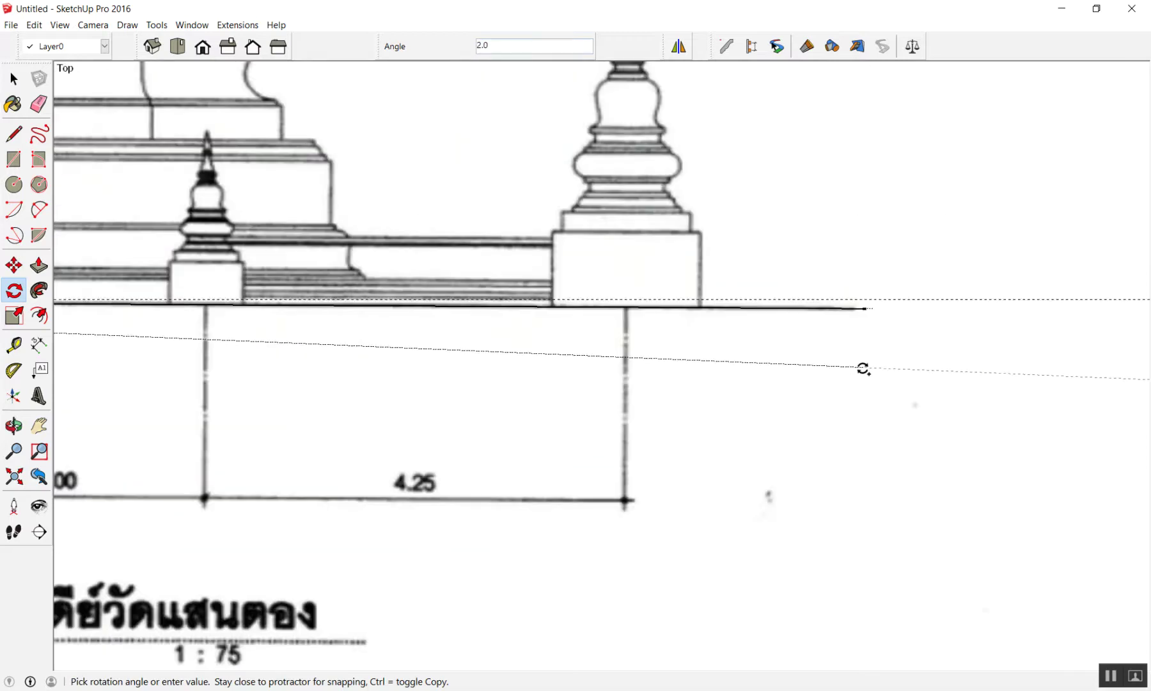
{"action": "scroll", "coordinate": [863, 369], "scroll_direction": "down", "scroll_amount": 3}
{"action": "scroll", "coordinate": [884, 149], "scroll_direction": "down", "scroll_amount": 3}
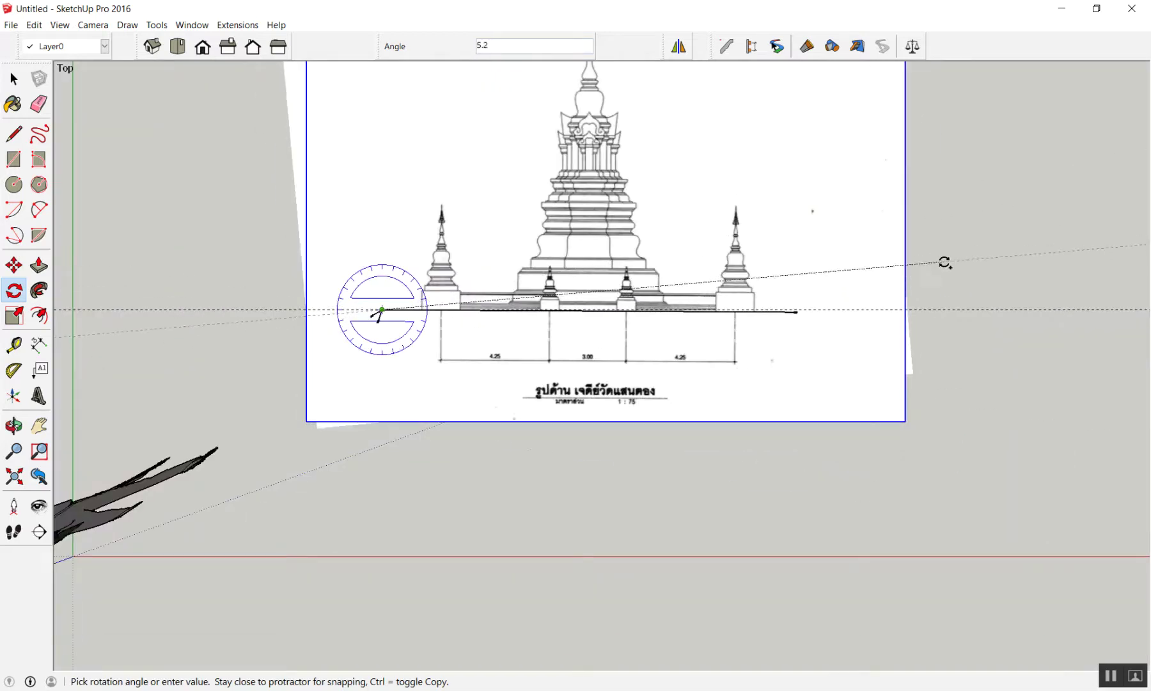
{"action": "scroll", "coordinate": [799, 339], "scroll_direction": "up", "scroll_amount": 3}
{"action": "scroll", "coordinate": [712, 276], "scroll_direction": "up", "scroll_amount": 3}
{"action": "scroll", "coordinate": [1066, 331], "scroll_direction": "down", "scroll_amount": 3}
{"action": "scroll", "coordinate": [724, 231], "scroll_direction": "up", "scroll_amount": 3}
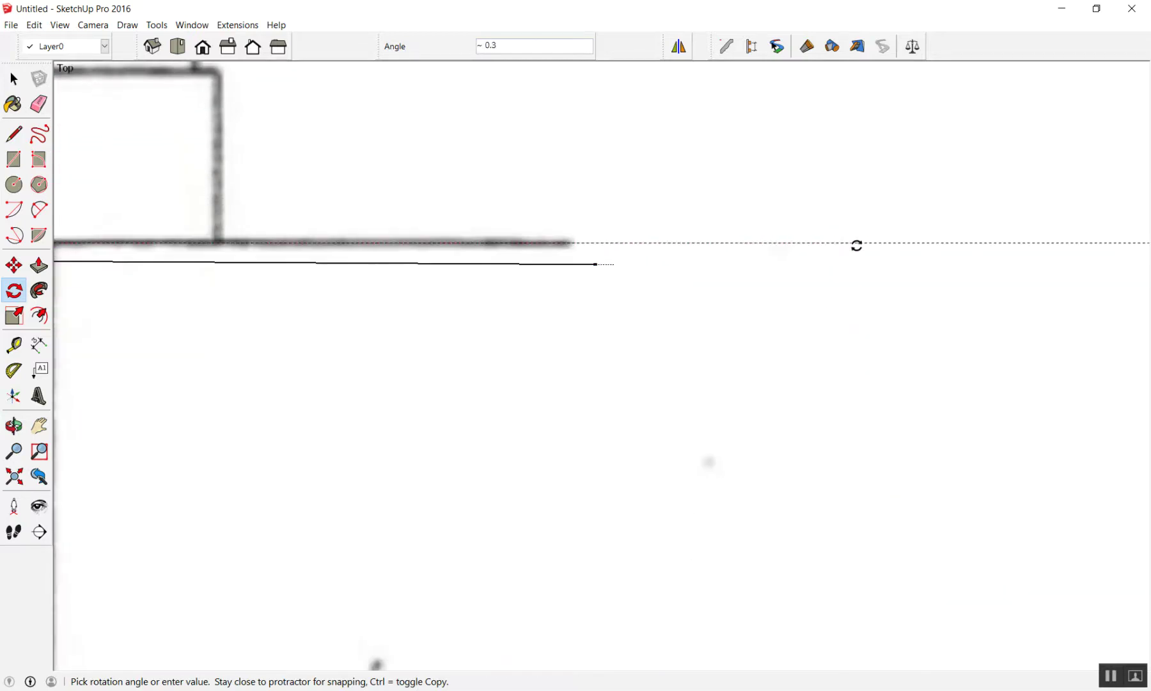
{"action": "left_click", "coordinate": [857, 246]}
{"action": "key", "text": "space"}
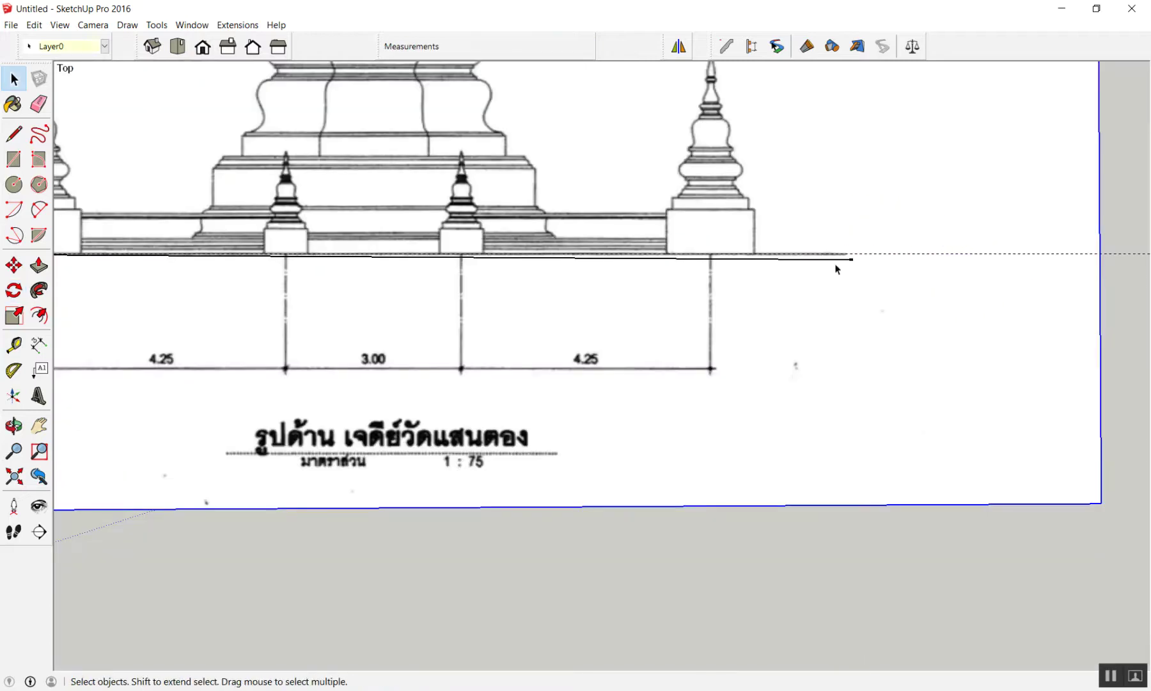
{"action": "left_click", "coordinate": [838, 261]}
Measure from the axes origin to the V vertex and to the drawing corner.
{"action": "scroll", "coordinate": [835, 294], "scroll_direction": "down", "scroll_amount": 3}
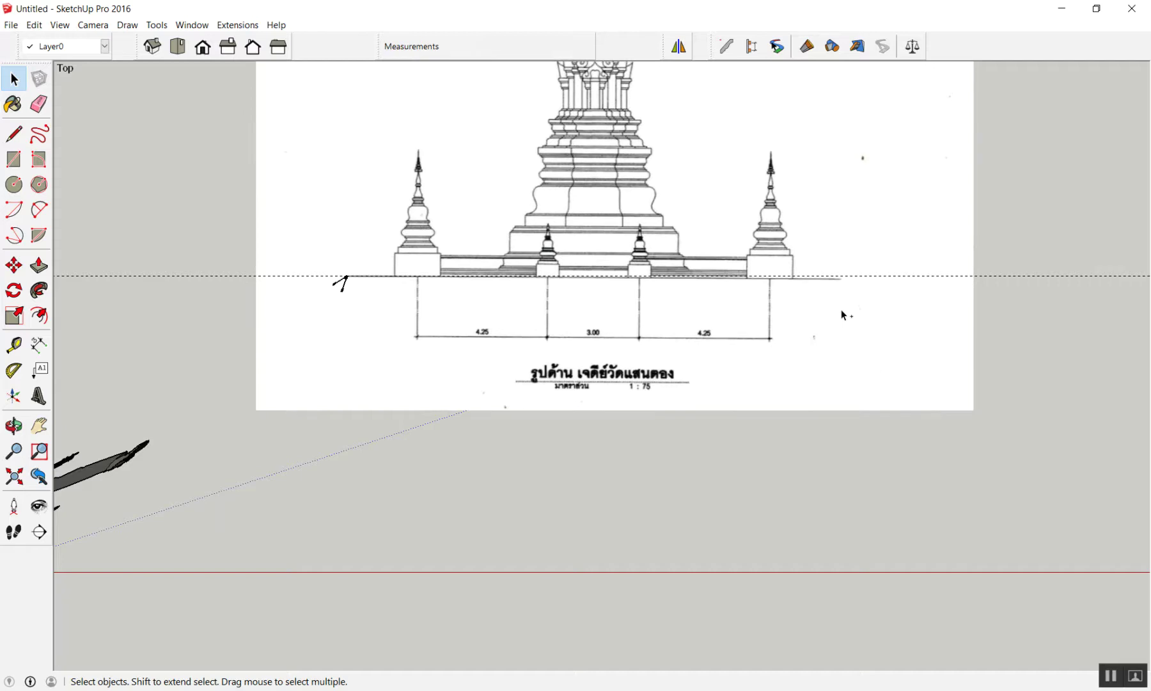
{"action": "scroll", "coordinate": [359, 304], "scroll_direction": "up", "scroll_amount": 2}
{"action": "scroll", "coordinate": [256, 435], "scroll_direction": "up", "scroll_amount": 1}
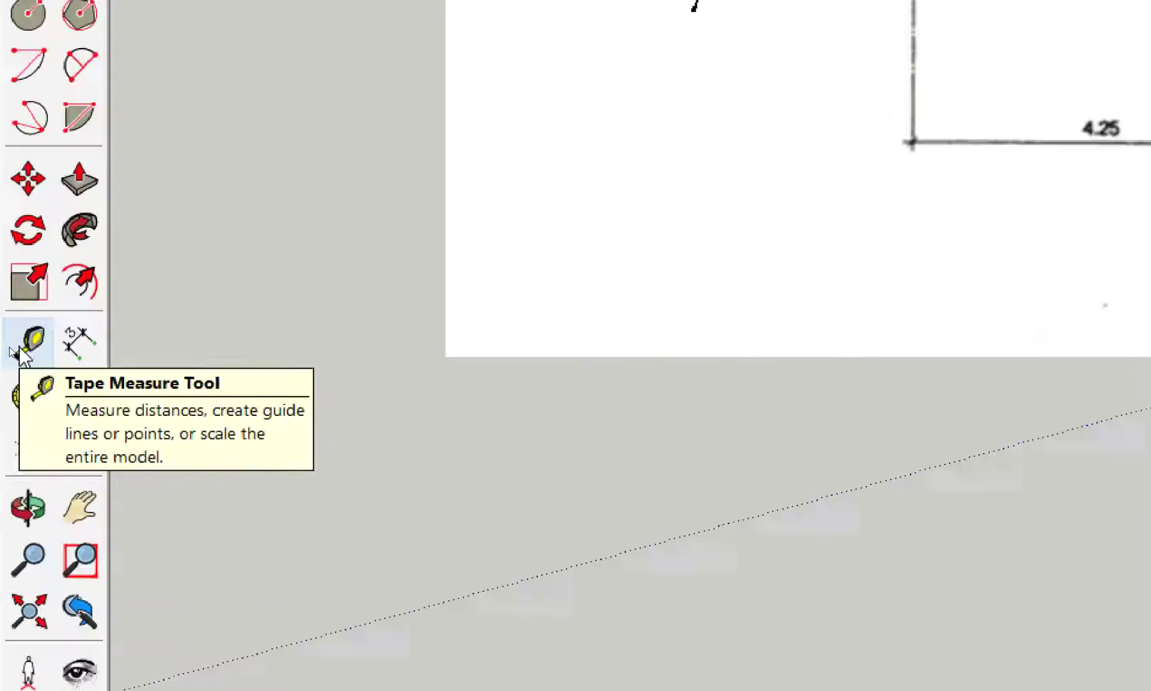
{"action": "left_click", "coordinate": [14, 346]}
{"action": "left_click", "coordinate": [323, 567]}
{"action": "scroll", "coordinate": [349, 236], "scroll_direction": "up", "scroll_amount": 3}
{"action": "scroll", "coordinate": [378, 254], "scroll_direction": "down", "scroll_amount": 3}
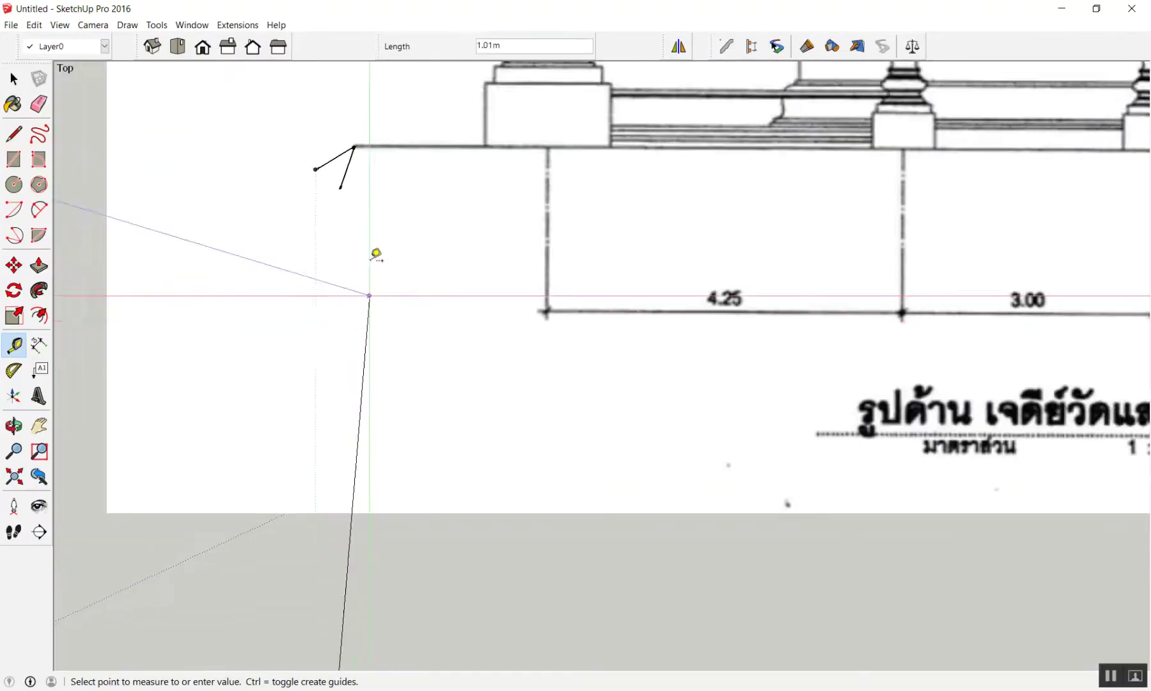
{"action": "scroll", "coordinate": [378, 254], "scroll_direction": "up", "scroll_amount": 5}
{"action": "scroll", "coordinate": [381, 301], "scroll_direction": "up", "scroll_amount": 1}
{"action": "scroll", "coordinate": [465, 390], "scroll_direction": "down", "scroll_amount": 3}
{"action": "scroll", "coordinate": [363, 85], "scroll_direction": "up", "scroll_amount": 3}
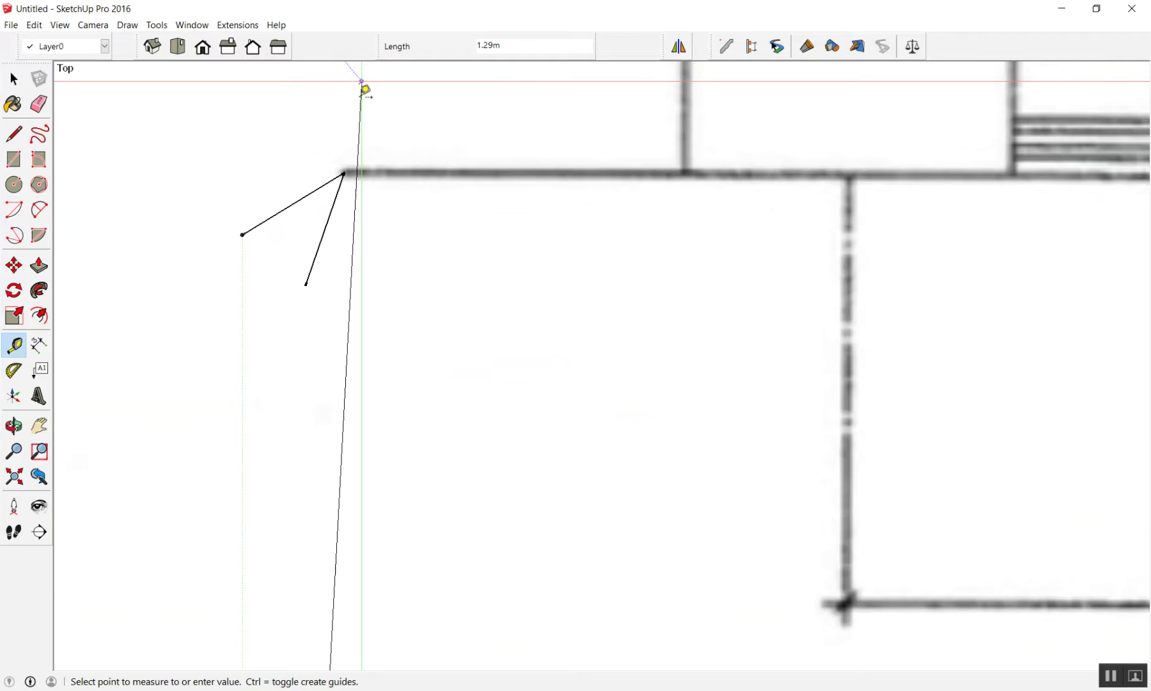
{"action": "left_click", "coordinate": [349, 167]}
{"action": "scroll", "coordinate": [345, 226], "scroll_direction": "down", "scroll_amount": 3}
{"action": "scroll", "coordinate": [345, 227], "scroll_direction": "down", "scroll_amount": 3}
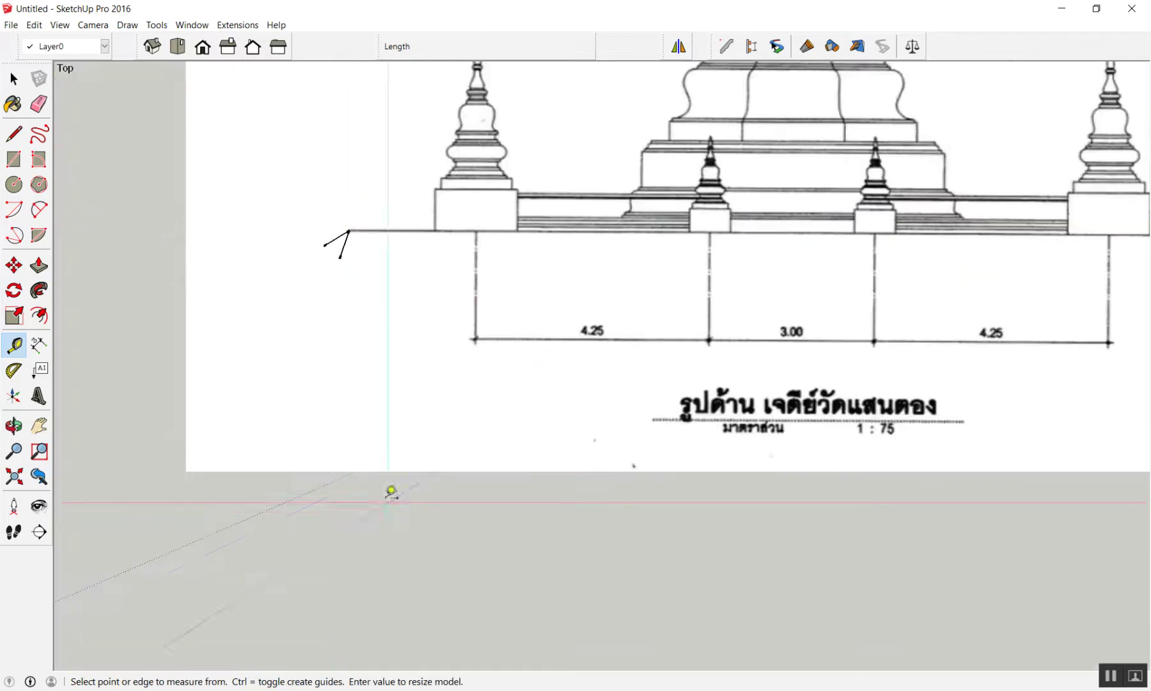
{"action": "scroll", "coordinate": [358, 493], "scroll_direction": "down", "scroll_amount": 2}
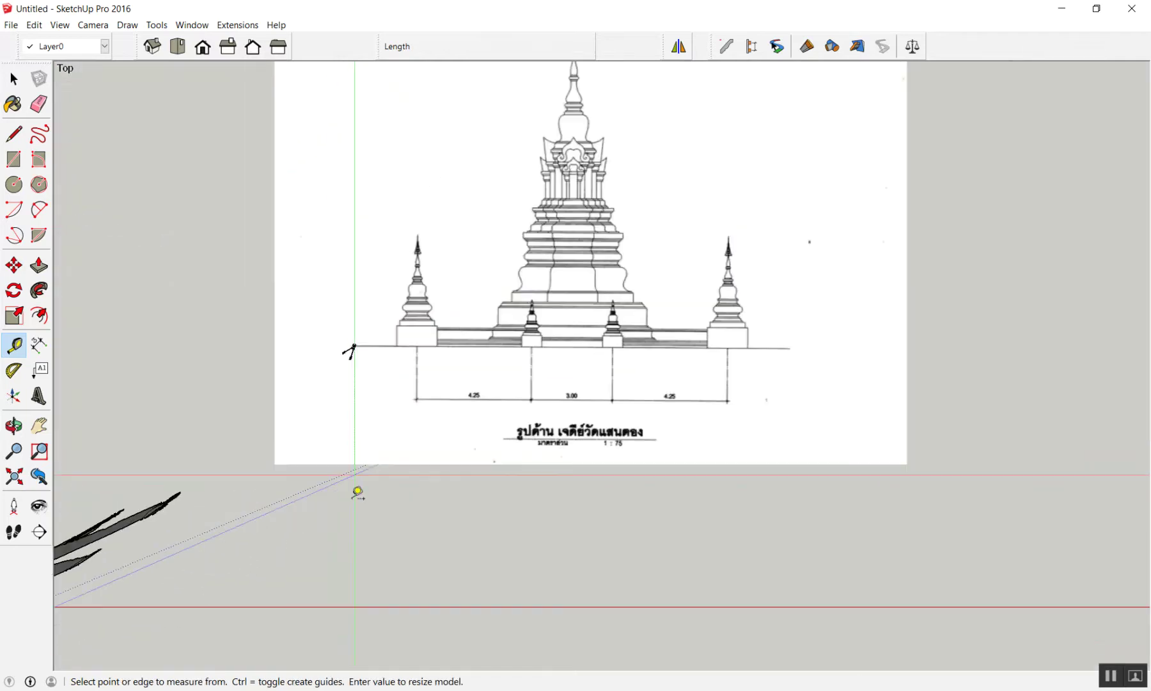
{"action": "left_click", "coordinate": [357, 602]}
{"action": "scroll", "coordinate": [345, 448], "scroll_direction": "up", "scroll_amount": 2}
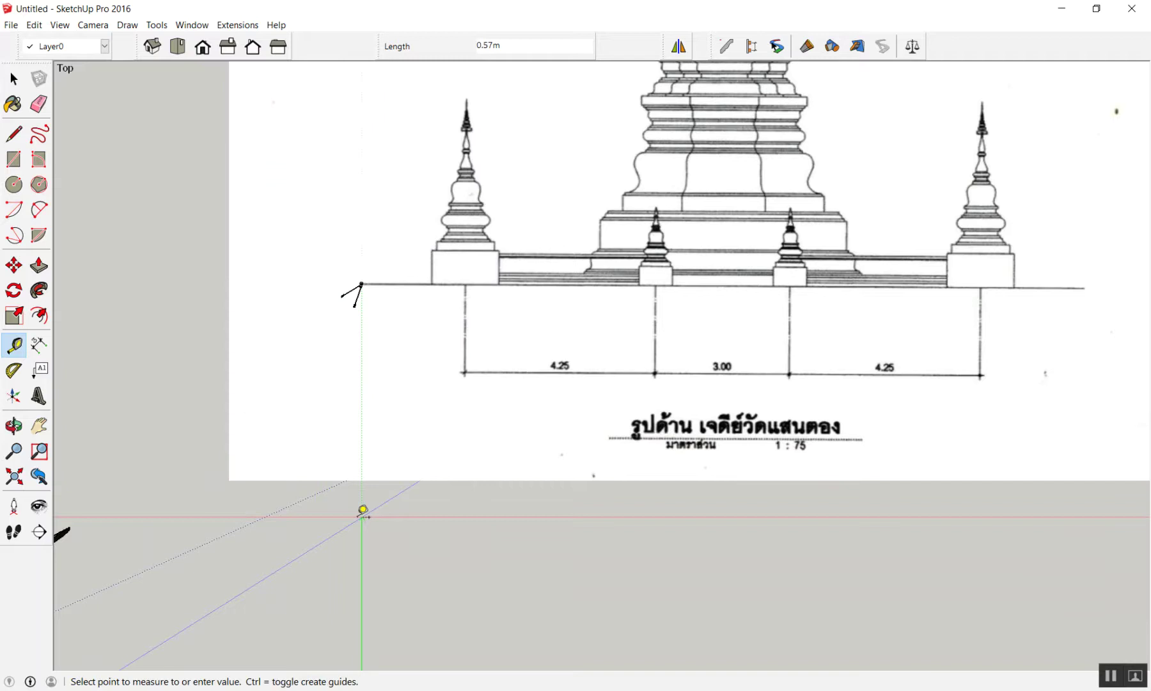
{"action": "scroll", "coordinate": [367, 504], "scroll_direction": "up", "scroll_amount": 1}
{"action": "scroll", "coordinate": [374, 512], "scroll_direction": "down", "scroll_amount": 1}
{"action": "scroll", "coordinate": [379, 493], "scroll_direction": "up", "scroll_amount": 1}
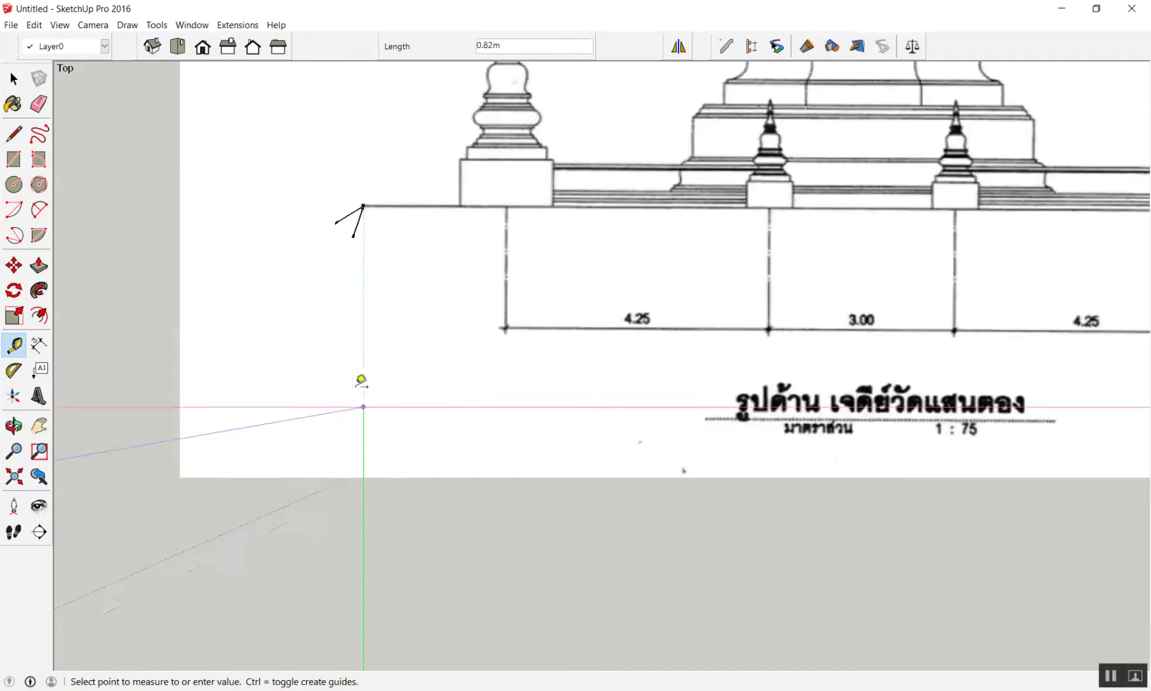
{"action": "scroll", "coordinate": [362, 231], "scroll_direction": "up", "scroll_amount": 1}
{"action": "scroll", "coordinate": [367, 189], "scroll_direction": "up", "scroll_amount": 1}
{"action": "left_click", "coordinate": [371, 192]}
{"action": "scroll", "coordinate": [320, 282], "scroll_direction": "down", "scroll_amount": 1}
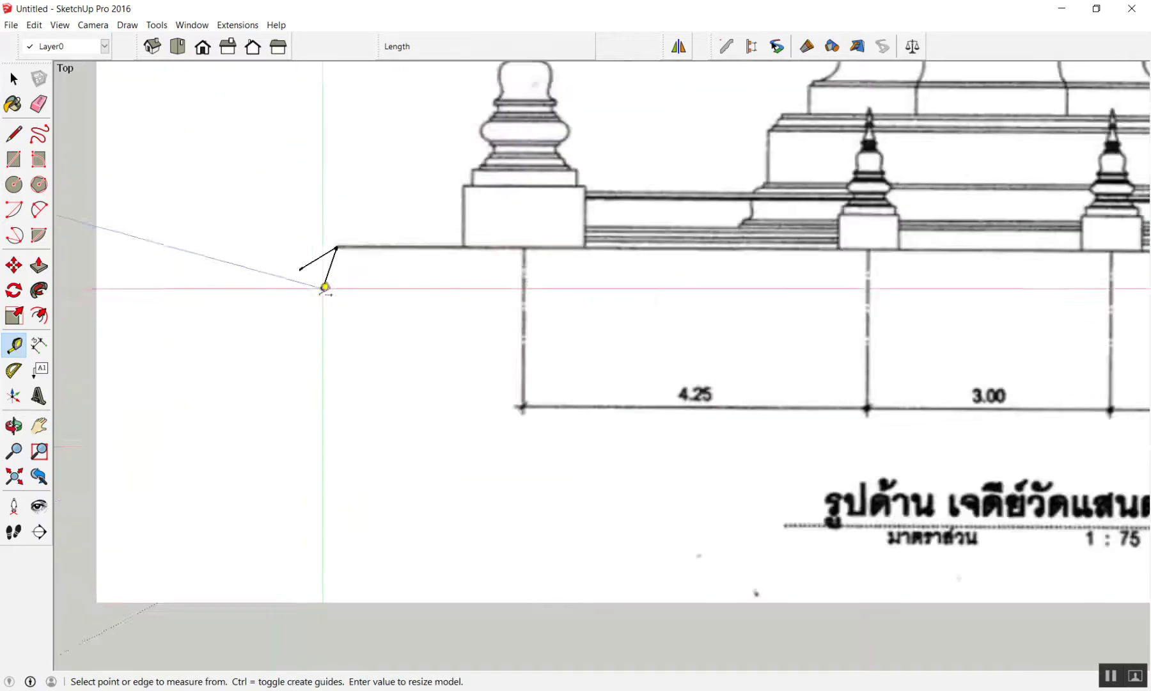
{"action": "scroll", "coordinate": [301, 358], "scroll_direction": "down", "scroll_amount": 2}
{"action": "key", "text": "space"}
Take further tape measurements from the drawing's bottom-left corner and the ground line's left end.
{"action": "scroll", "coordinate": [234, 576], "scroll_direction": "down", "scroll_amount": 1}
{"action": "scroll", "coordinate": [243, 634], "scroll_direction": "down", "scroll_amount": 1}
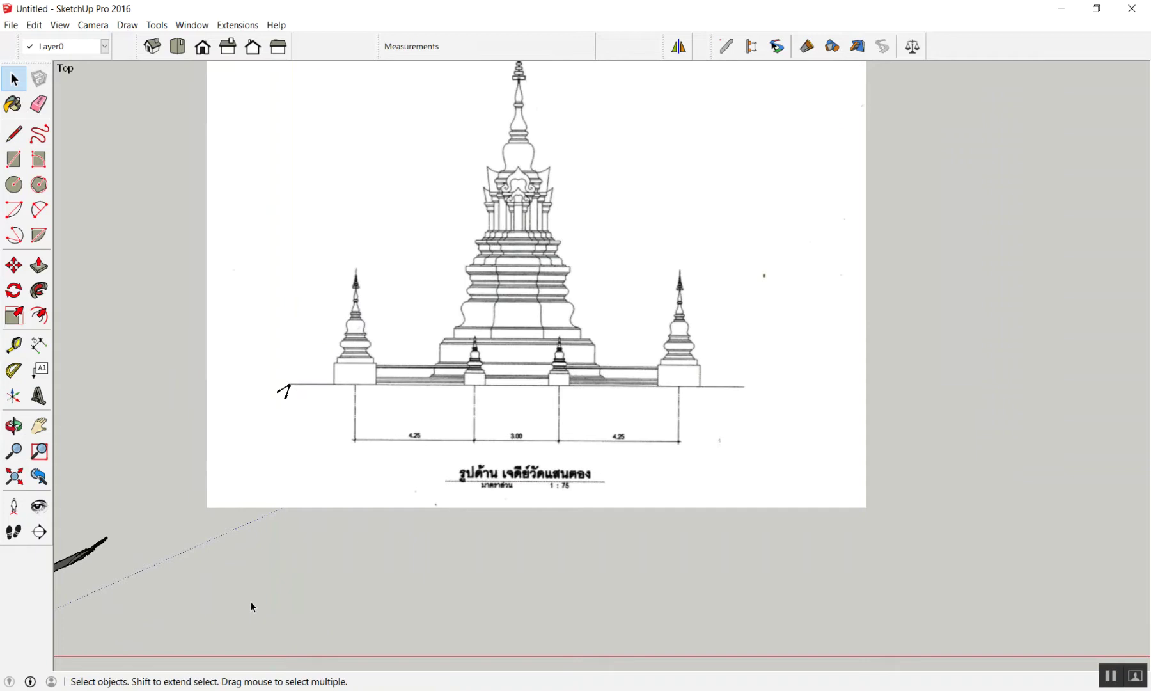
{"action": "key", "text": "t"}
{"action": "scroll", "coordinate": [265, 610], "scroll_direction": "down", "scroll_amount": 1}
{"action": "left_click", "coordinate": [253, 509]}
{"action": "scroll", "coordinate": [233, 489], "scroll_direction": "up", "scroll_amount": 2}
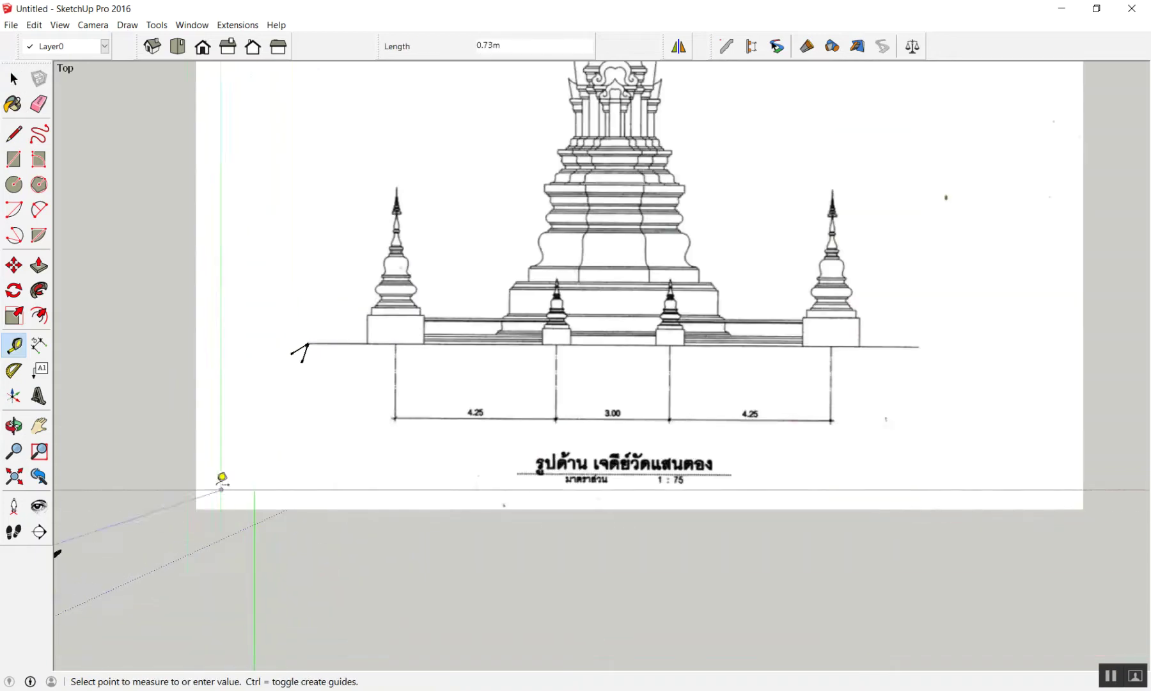
{"action": "scroll", "coordinate": [179, 344], "scroll_direction": "up", "scroll_amount": 1}
{"action": "scroll", "coordinate": [183, 345], "scroll_direction": "down", "scroll_amount": 1}
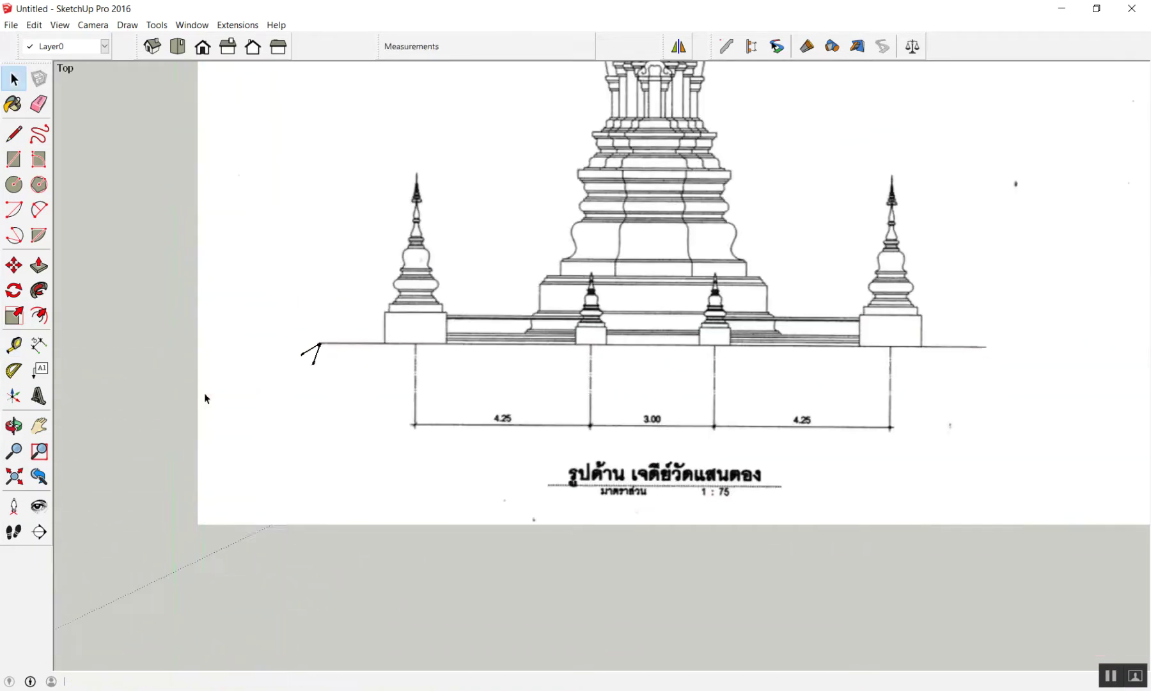
{"action": "scroll", "coordinate": [204, 394], "scroll_direction": "down", "scroll_amount": 3}
{"action": "key", "text": "space"}
{"action": "scroll", "coordinate": [219, 561], "scroll_direction": "up", "scroll_amount": 1}
{"action": "key", "text": "t"}
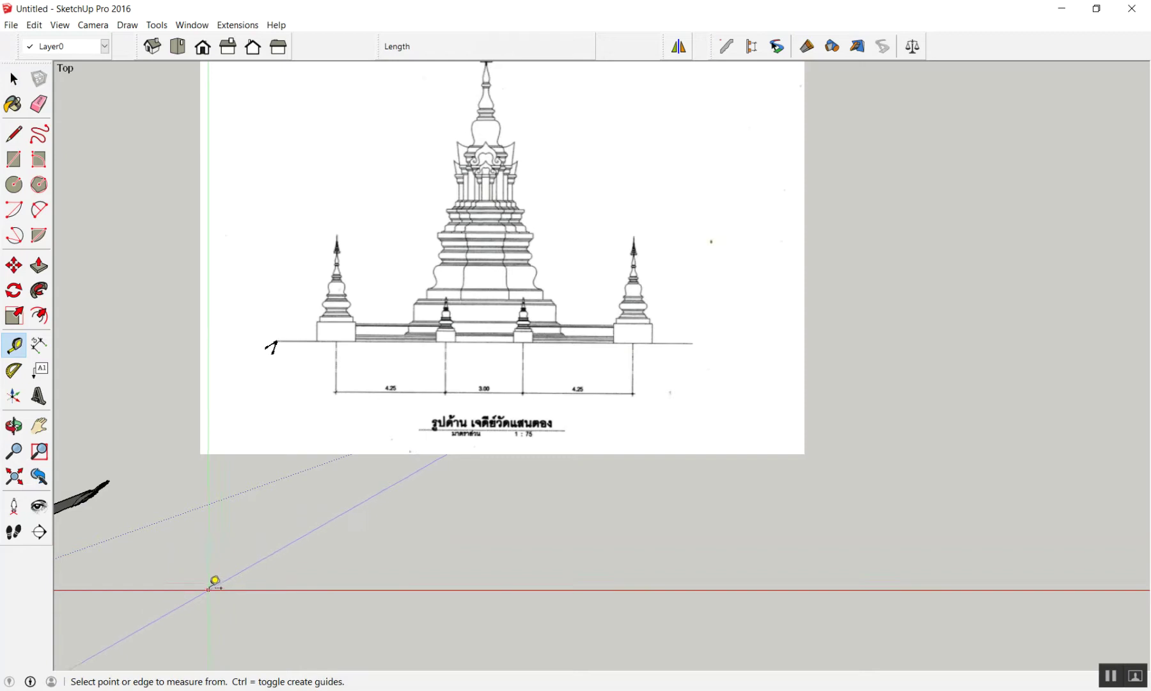
{"action": "key", "text": "space"}
{"action": "key", "text": "t"}
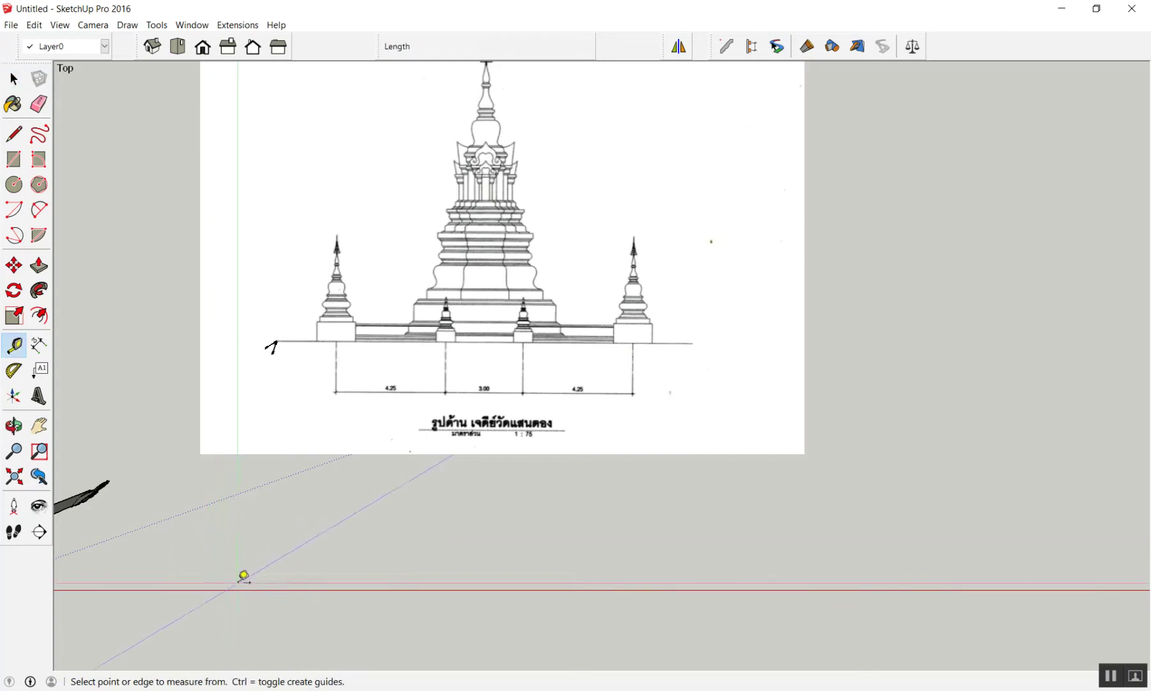
{"action": "left_click", "coordinate": [243, 581]}
{"action": "scroll", "coordinate": [283, 329], "scroll_direction": "up", "scroll_amount": 3}
{"action": "scroll", "coordinate": [298, 301], "scroll_direction": "up", "scroll_amount": 2}
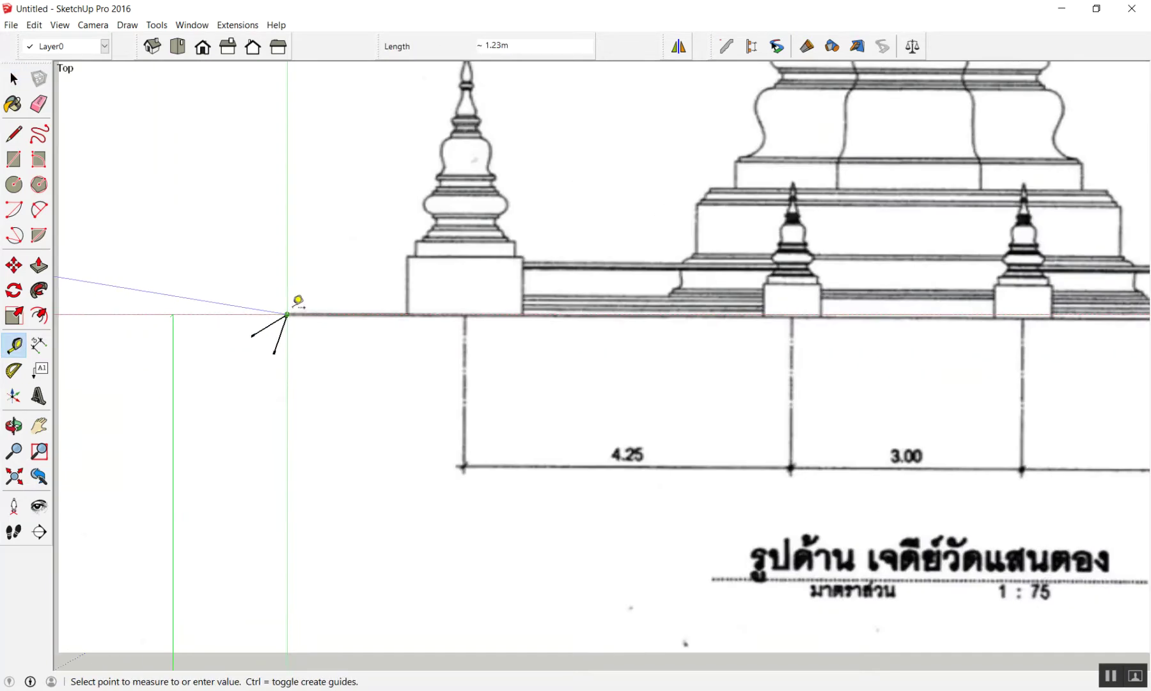
{"action": "scroll", "coordinate": [288, 313], "scroll_direction": "down", "scroll_amount": 3}
{"action": "scroll", "coordinate": [359, 346], "scroll_direction": "down", "scroll_amount": 2}
{"action": "scroll", "coordinate": [358, 367], "scroll_direction": "up", "scroll_amount": 5}
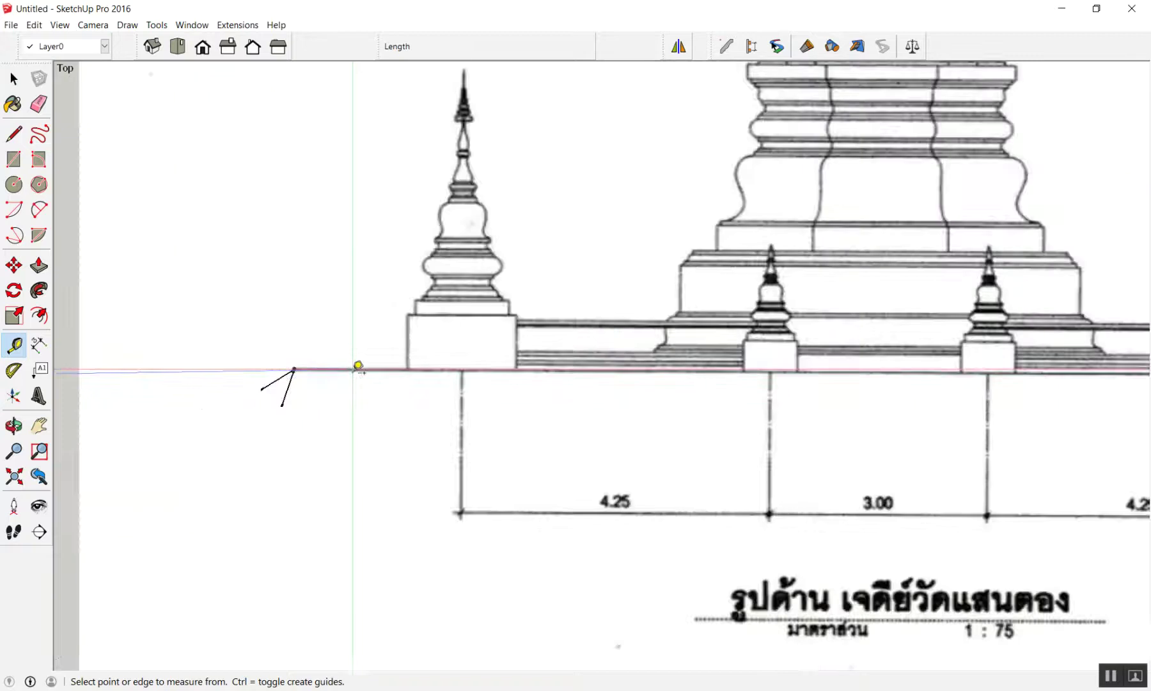
{"action": "scroll", "coordinate": [269, 332], "scroll_direction": "up", "scroll_amount": 4}
{"action": "scroll", "coordinate": [269, 331], "scroll_direction": "up", "scroll_amount": 3}
{"action": "key", "text": "space"}
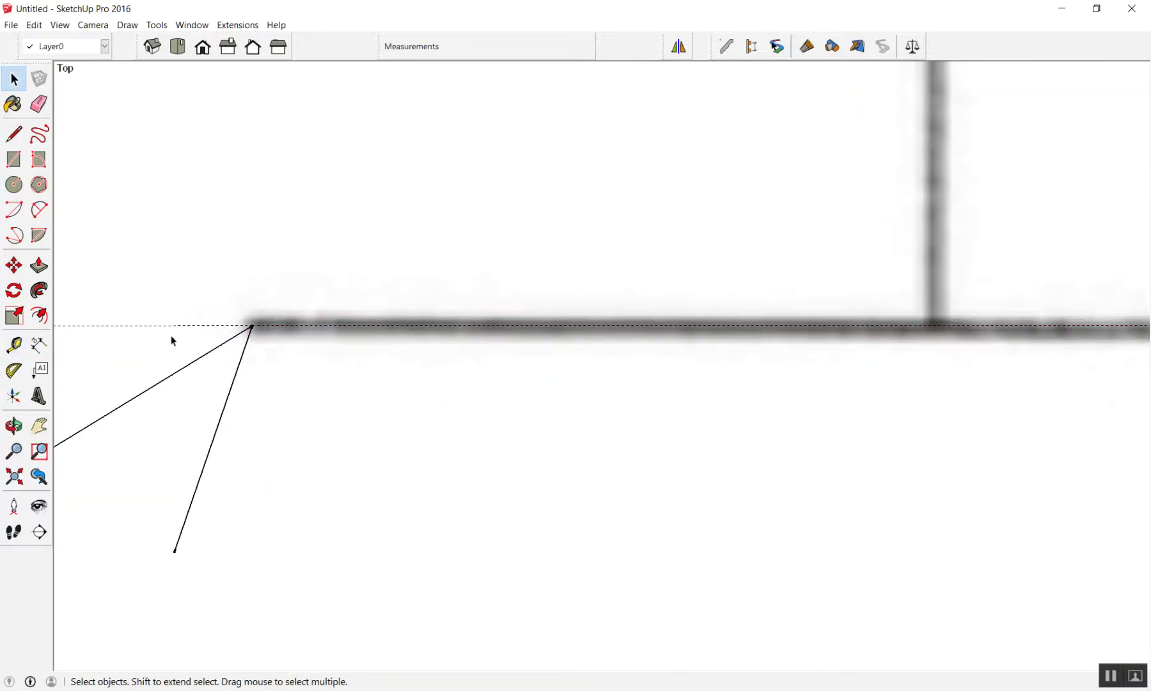
Draw a line along the levelled ground line, extending past the right corner base.
{"action": "key", "text": "l"}
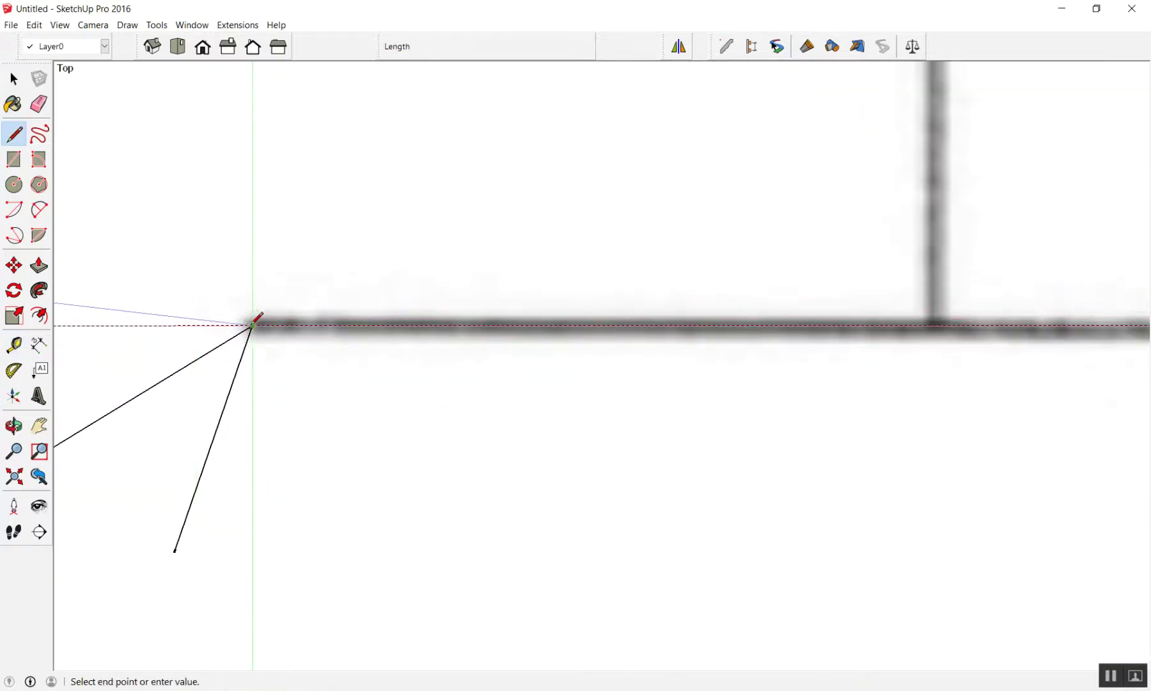
{"action": "scroll", "coordinate": [230, 326], "scroll_direction": "down", "scroll_amount": 3}
{"action": "scroll", "coordinate": [179, 358], "scroll_direction": "down", "scroll_amount": 3}
{"action": "scroll", "coordinate": [147, 360], "scroll_direction": "down", "scroll_amount": 3}
{"action": "scroll", "coordinate": [607, 349], "scroll_direction": "up", "scroll_amount": 3}
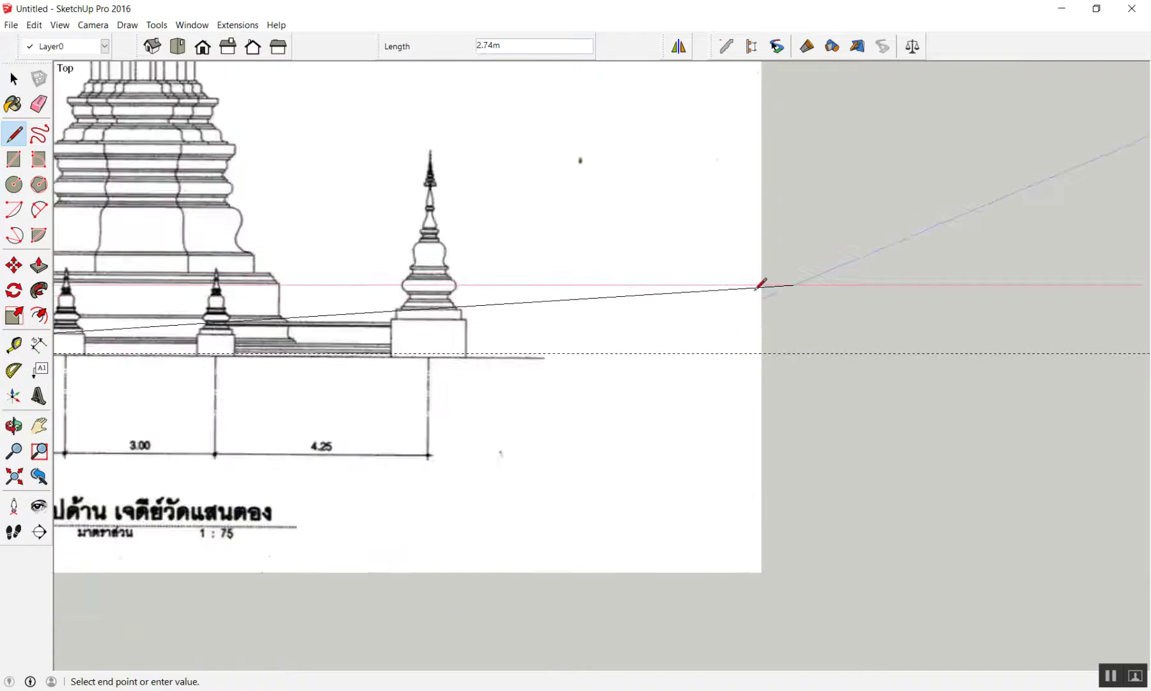
{"action": "scroll", "coordinate": [463, 389], "scroll_direction": "up", "scroll_amount": 5}
{"action": "scroll", "coordinate": [490, 391], "scroll_direction": "up", "scroll_amount": 3}
{"action": "left_click", "coordinate": [539, 401]}
{"action": "scroll", "coordinate": [639, 384], "scroll_direction": "down", "scroll_amount": 3}
{"action": "key", "text": "space"}
{"action": "scroll", "coordinate": [686, 423], "scroll_direction": "up", "scroll_amount": 2}
{"action": "scroll", "coordinate": [486, 397], "scroll_direction": "up", "scroll_amount": 2}
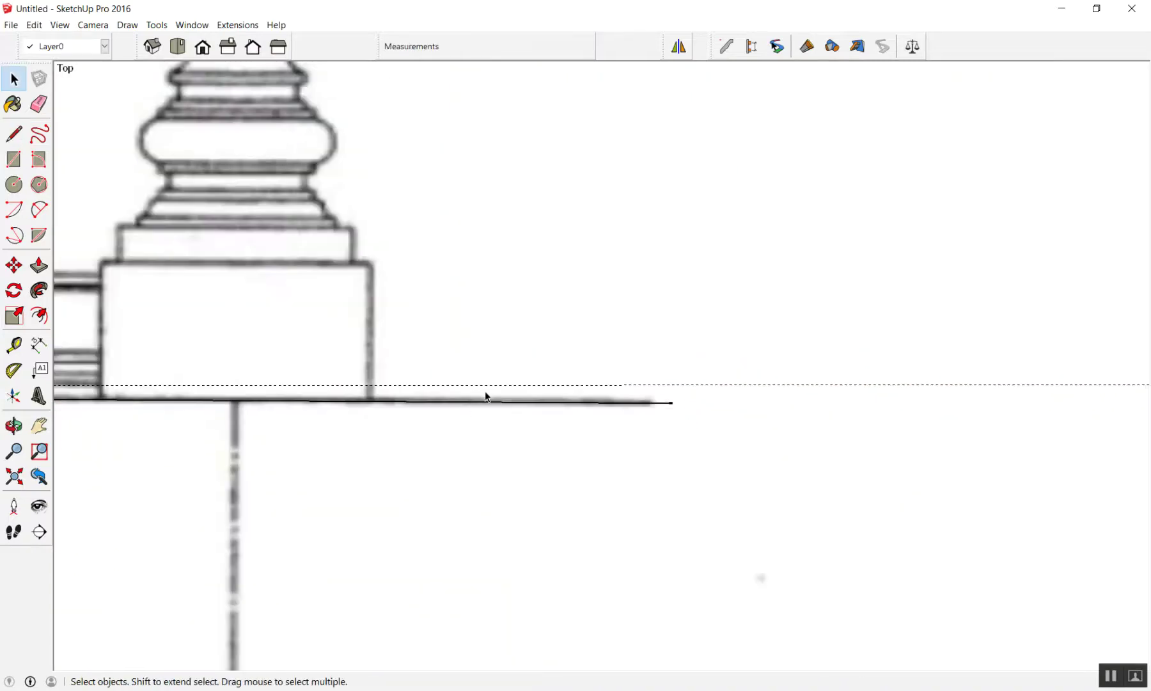
{"action": "scroll", "coordinate": [485, 393], "scroll_direction": "up", "scroll_amount": 2}
{"action": "scroll", "coordinate": [831, 403], "scroll_direction": "down", "scroll_amount": 2}
{"action": "scroll", "coordinate": [703, 288], "scroll_direction": "down", "scroll_amount": 2}
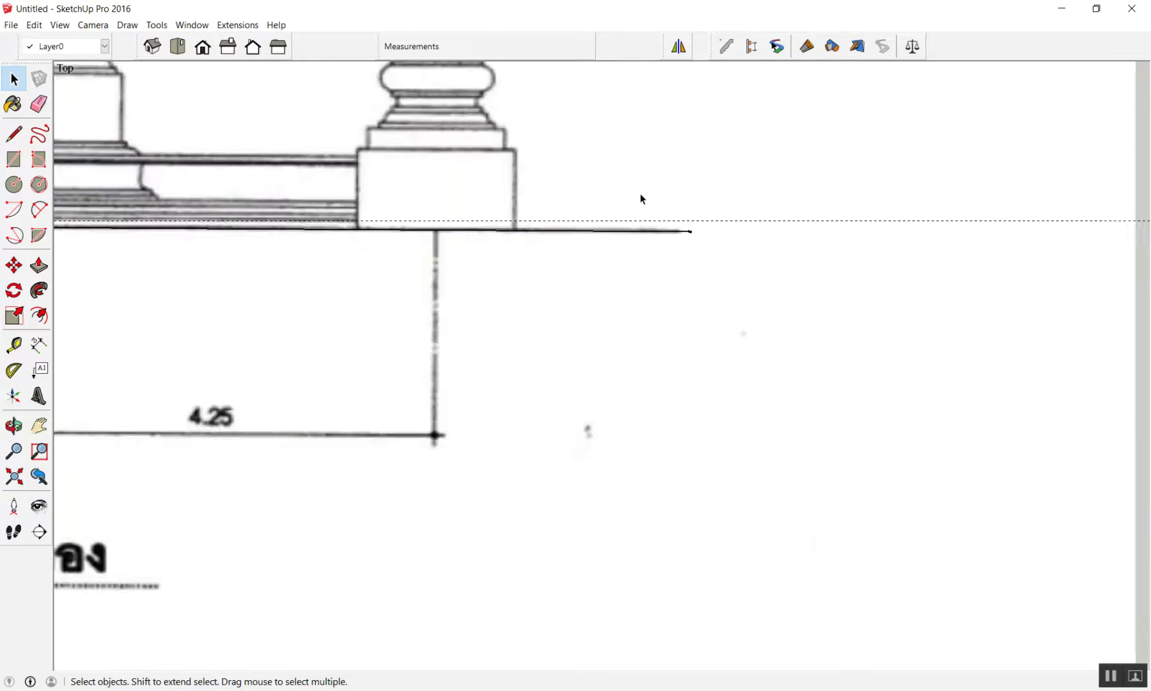
{"action": "scroll", "coordinate": [627, 268], "scroll_direction": "down", "scroll_amount": 2}
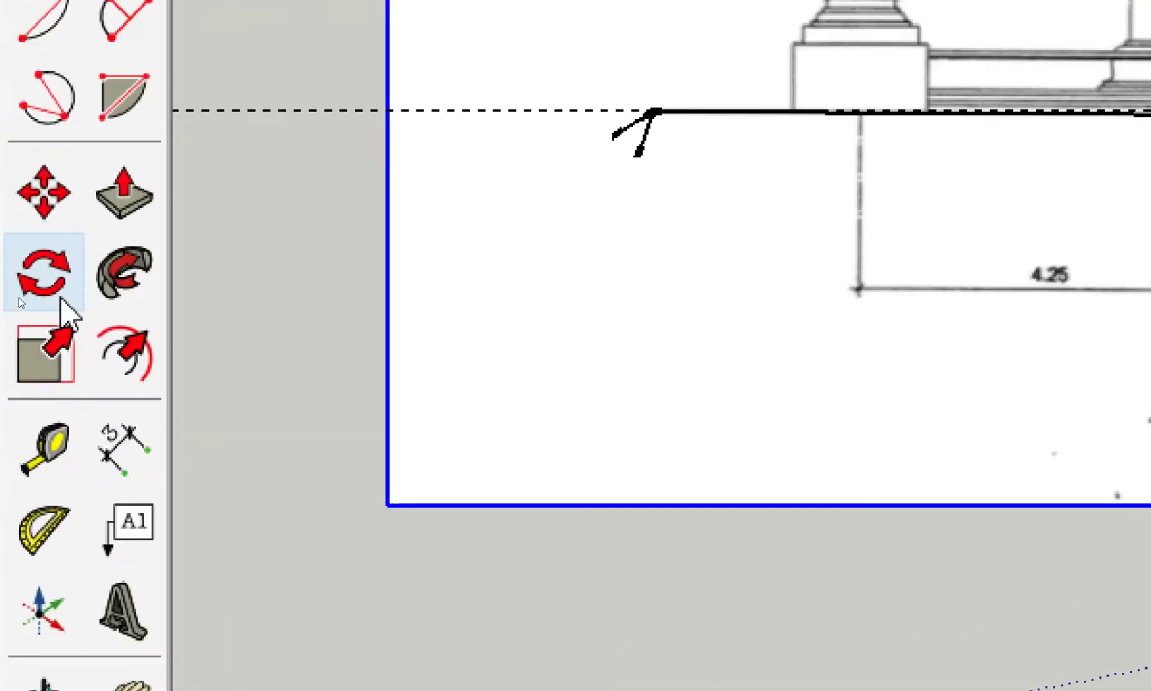
Rotate the chedi drawing about 2° around the ground line's left end onto the horizontal guide.
{"action": "left_click", "coordinate": [14, 291]}
{"action": "scroll", "coordinate": [218, 227], "scroll_direction": "up", "scroll_amount": 3}
{"action": "scroll", "coordinate": [220, 233], "scroll_direction": "up", "scroll_amount": 1}
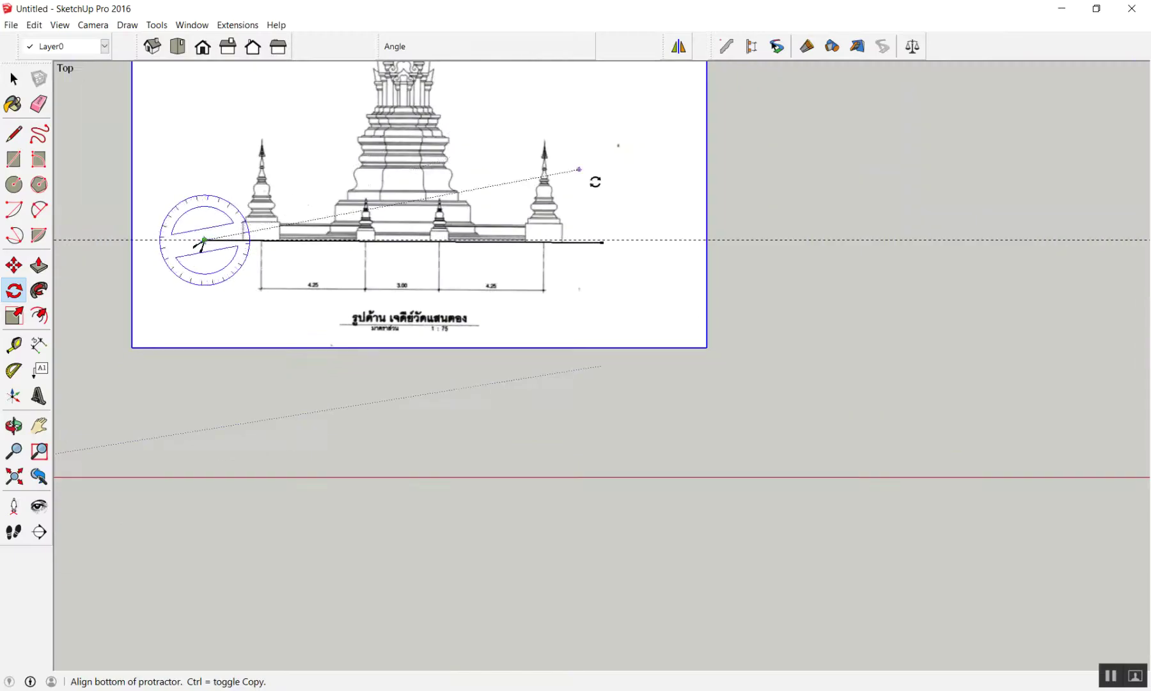
{"action": "scroll", "coordinate": [640, 223], "scroll_direction": "up", "scroll_amount": 2}
{"action": "scroll", "coordinate": [643, 288], "scroll_direction": "up", "scroll_amount": 1}
{"action": "scroll", "coordinate": [585, 285], "scroll_direction": "up", "scroll_amount": 2}
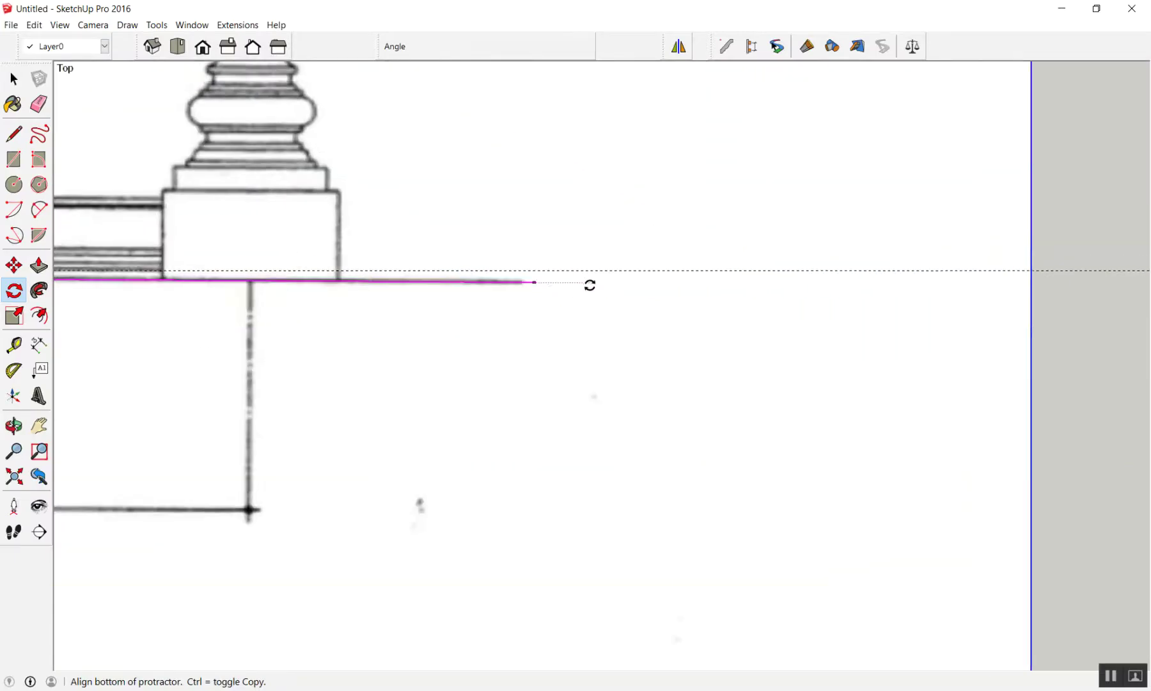
{"action": "left_click", "coordinate": [590, 285]}
{"action": "scroll", "coordinate": [798, 337], "scroll_direction": "down", "scroll_amount": 2}
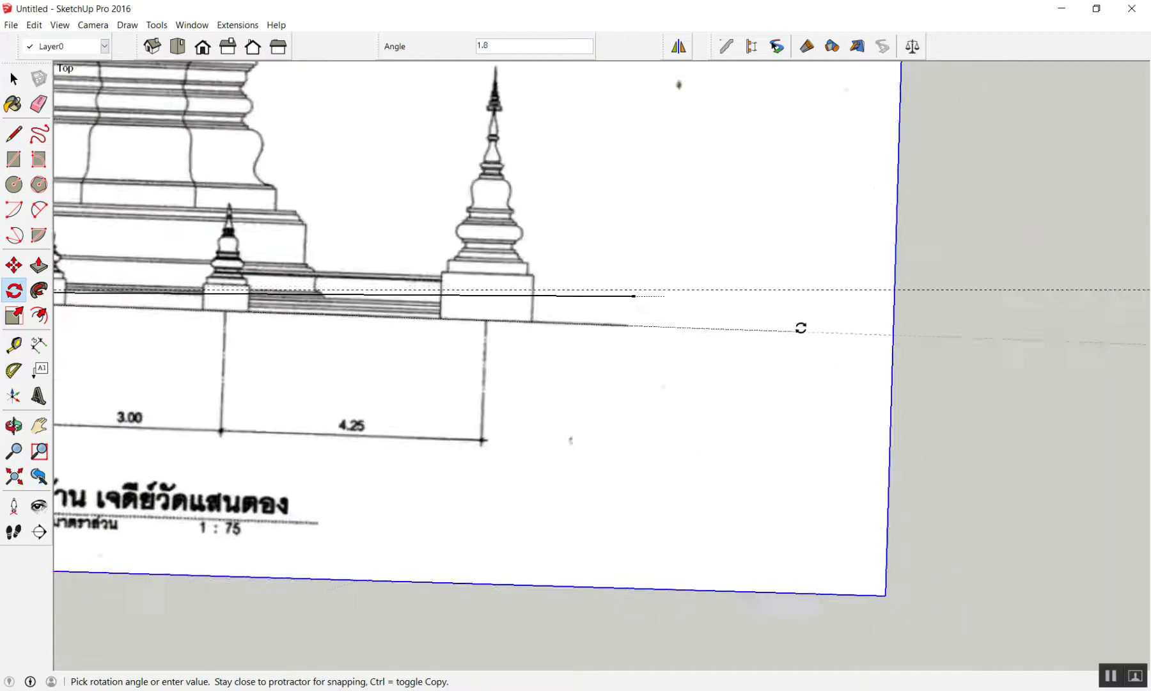
{"action": "scroll", "coordinate": [802, 326], "scroll_direction": "down", "scroll_amount": 2}
{"action": "scroll", "coordinate": [764, 317], "scroll_direction": "down", "scroll_amount": 3}
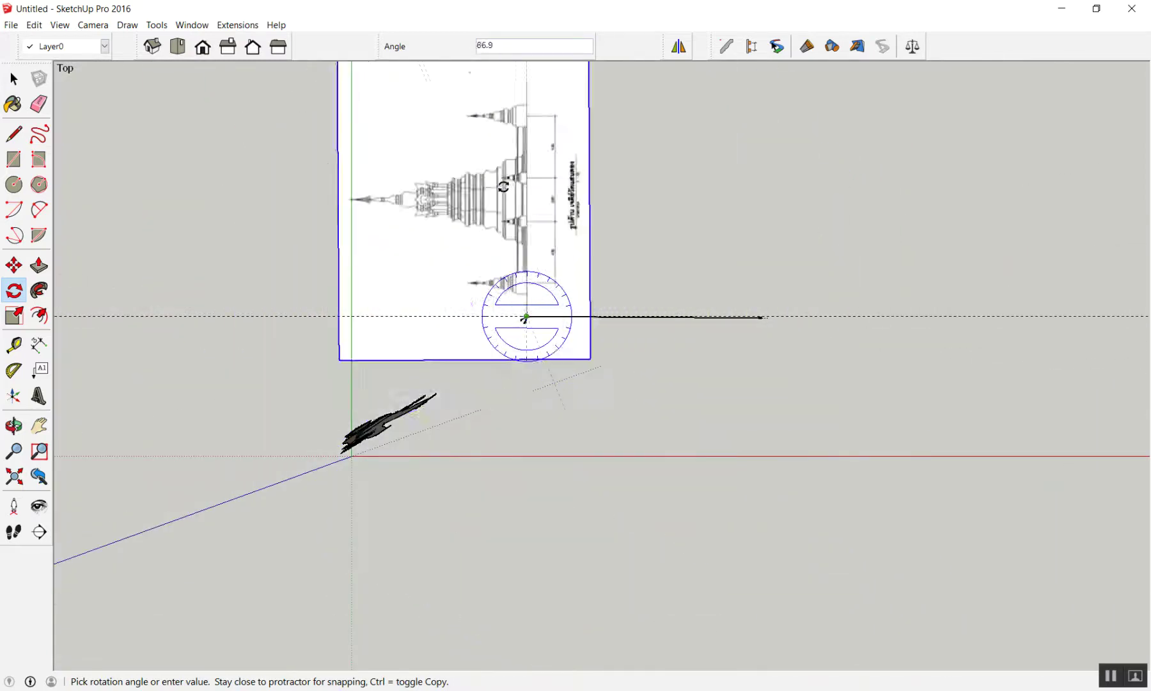
{"action": "scroll", "coordinate": [770, 329], "scroll_direction": "up", "scroll_amount": 3}
{"action": "scroll", "coordinate": [887, 364], "scroll_direction": "up", "scroll_amount": 2}
{"action": "scroll", "coordinate": [845, 244], "scroll_direction": "up", "scroll_amount": 2}
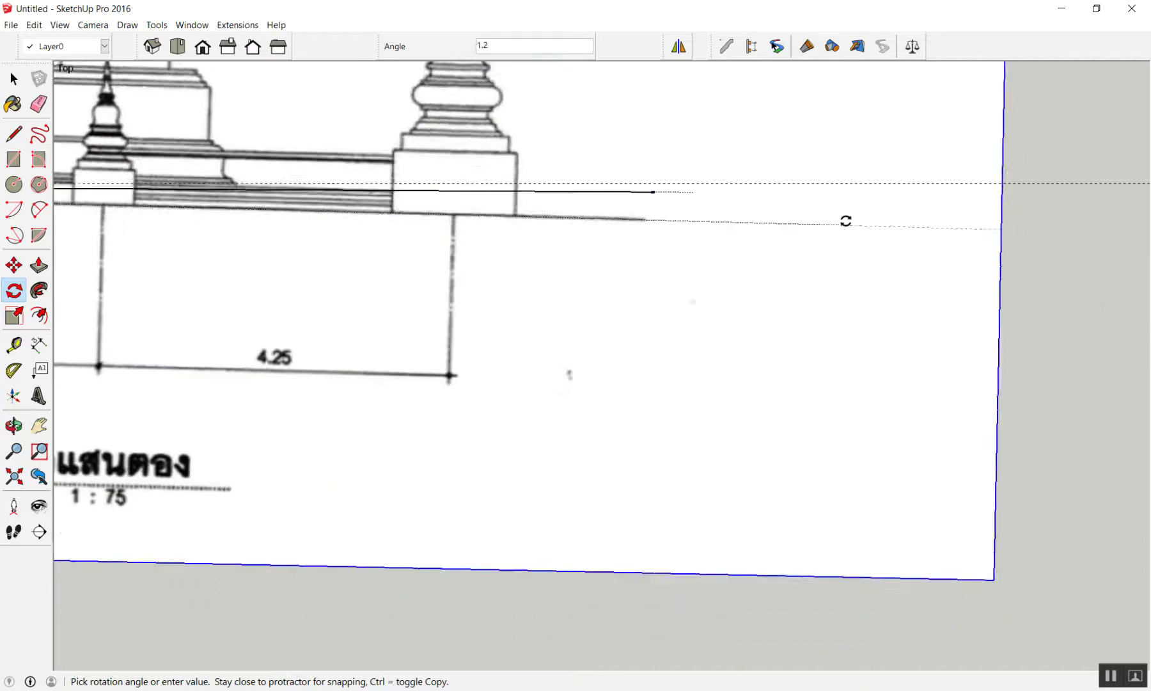
{"action": "key", "text": "Escape"}
{"action": "scroll", "coordinate": [853, 182], "scroll_direction": "down", "scroll_amount": 3}
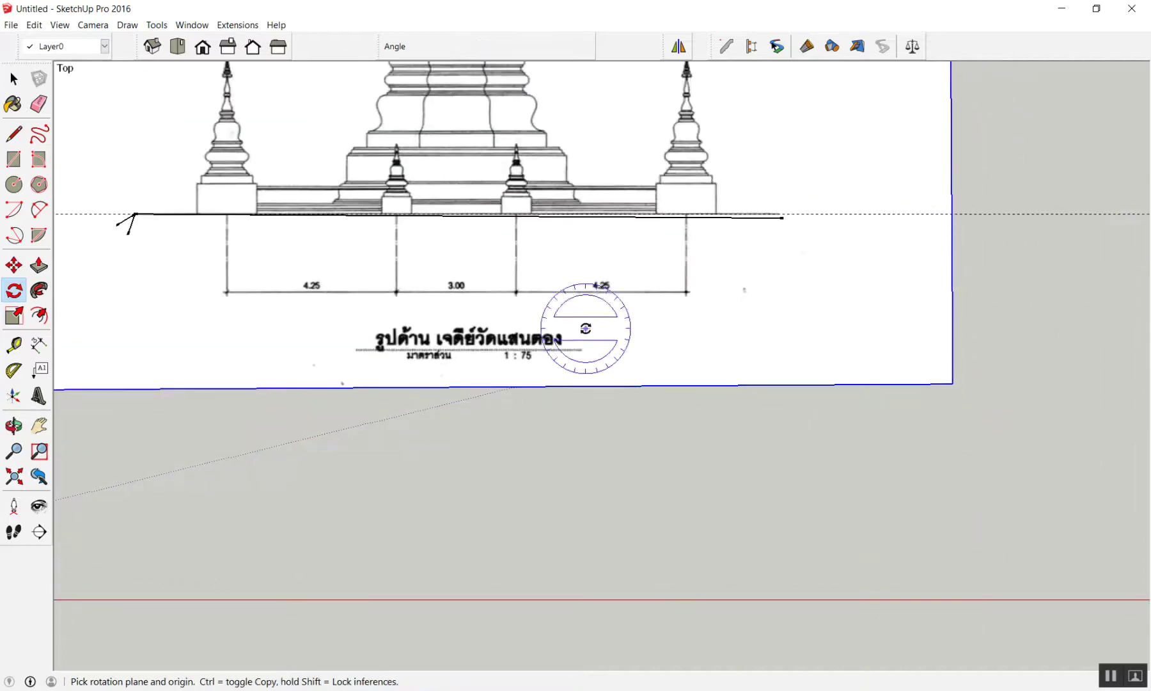
Select the traced line to check its alignment with the levelled ground line.
{"action": "key", "text": "space"}
{"action": "scroll", "coordinate": [773, 193], "scroll_direction": "up", "scroll_amount": 3}
{"action": "scroll", "coordinate": [792, 221], "scroll_direction": "up", "scroll_amount": 2}
{"action": "left_click", "coordinate": [792, 219]}
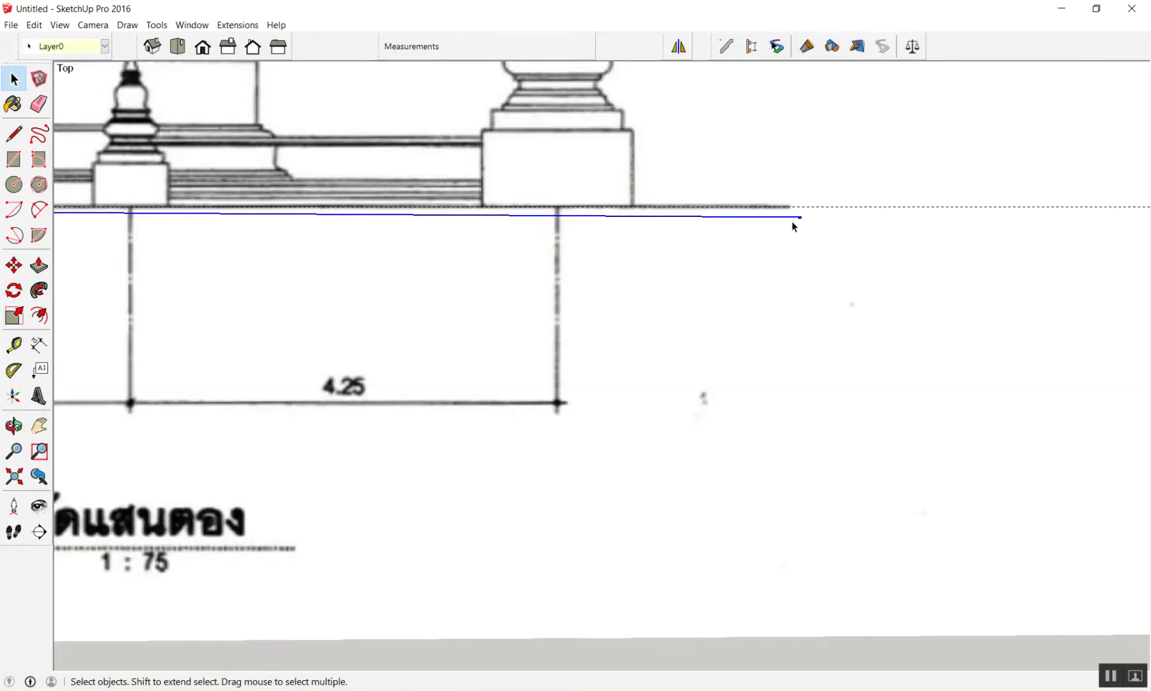
{"action": "scroll", "coordinate": [782, 218], "scroll_direction": "down", "scroll_amount": 4}
{"action": "scroll", "coordinate": [870, 251], "scroll_direction": "up", "scroll_amount": 3}
{"action": "scroll", "coordinate": [755, 224], "scroll_direction": "down", "scroll_amount": 3}
{"action": "scroll", "coordinate": [724, 244], "scroll_direction": "down", "scroll_amount": 2}
{"action": "scroll", "coordinate": [714, 256], "scroll_direction": "down", "scroll_amount": 1}
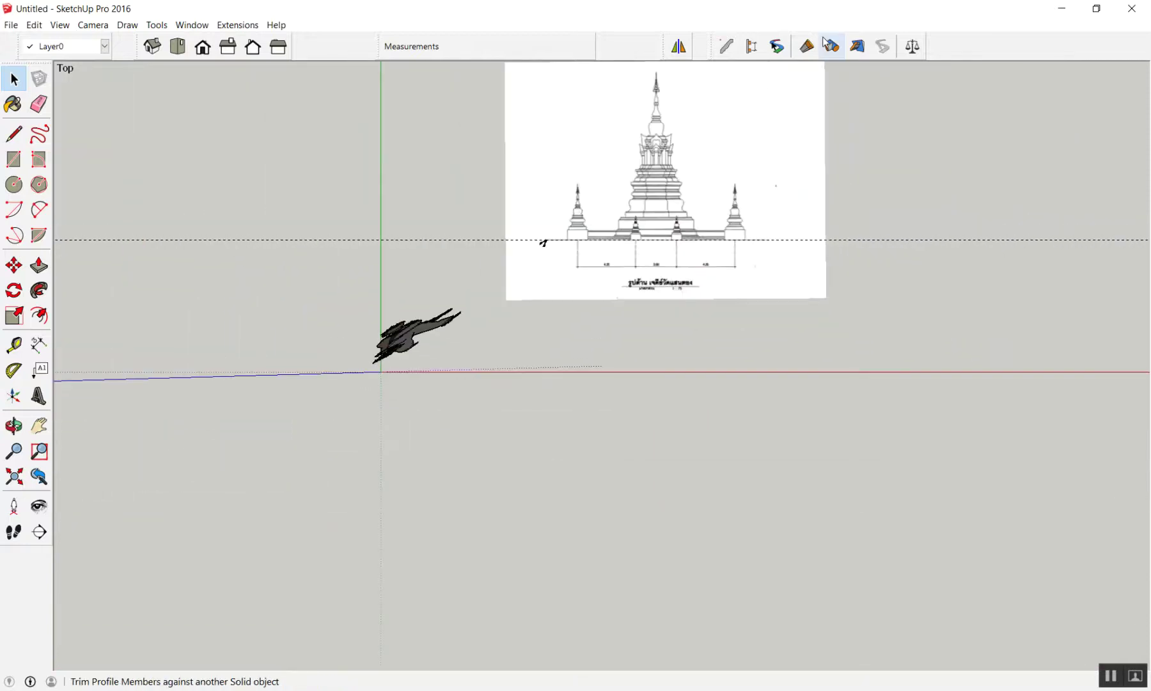
{"action": "scroll", "coordinate": [735, 125], "scroll_direction": "up", "scroll_amount": 1}
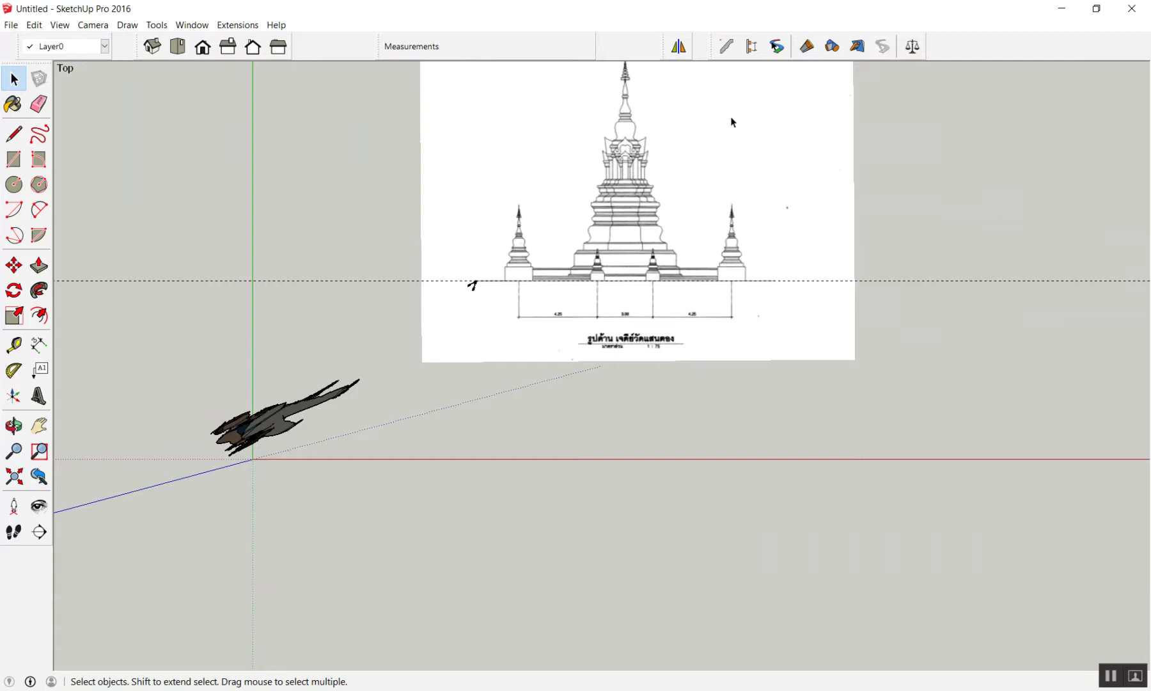
Start a line at the left base corner, then cancel it.
{"action": "scroll", "coordinate": [879, 287], "scroll_direction": "up", "scroll_amount": 1}
{"action": "scroll", "coordinate": [442, 322], "scroll_direction": "up", "scroll_amount": 2}
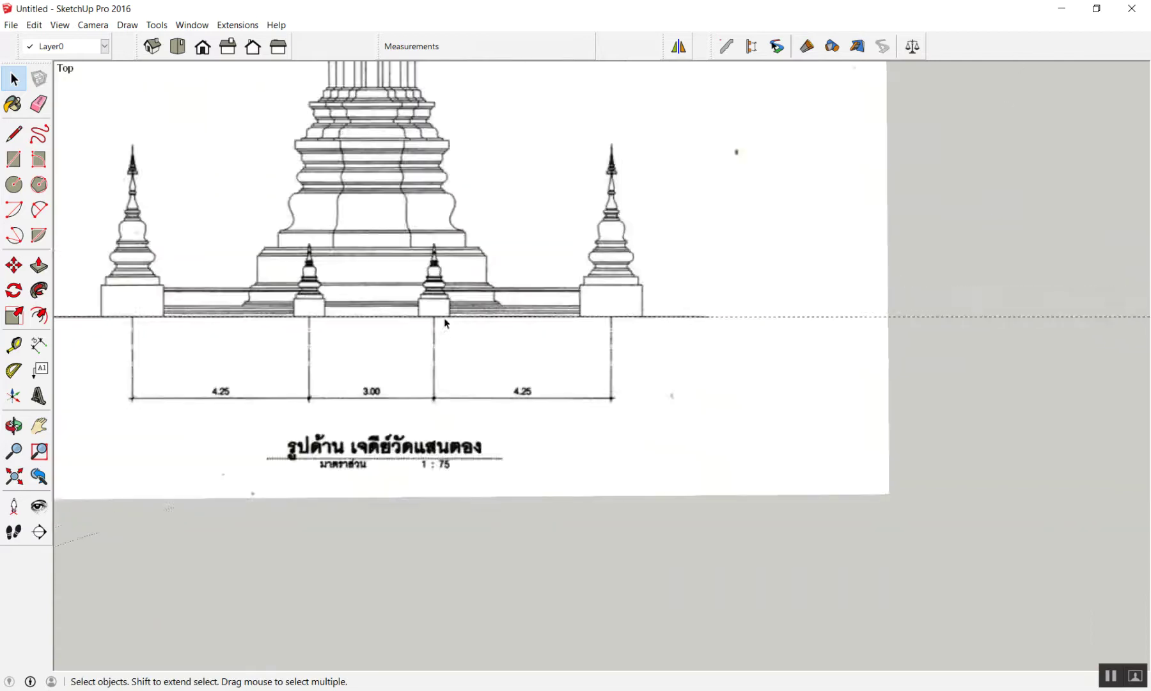
{"action": "scroll", "coordinate": [819, 378], "scroll_direction": "up", "scroll_amount": 1}
{"action": "scroll", "coordinate": [493, 355], "scroll_direction": "up", "scroll_amount": 1}
{"action": "scroll", "coordinate": [742, 371], "scroll_direction": "down", "scroll_amount": 2}
{"action": "scroll", "coordinate": [423, 339], "scroll_direction": "up", "scroll_amount": 4}
{"action": "scroll", "coordinate": [397, 239], "scroll_direction": "down", "scroll_amount": 2}
{"action": "scroll", "coordinate": [448, 301], "scroll_direction": "up", "scroll_amount": 2}
{"action": "scroll", "coordinate": [448, 300], "scroll_direction": "down", "scroll_amount": 1}
{"action": "scroll", "coordinate": [423, 294], "scroll_direction": "up", "scroll_amount": 2}
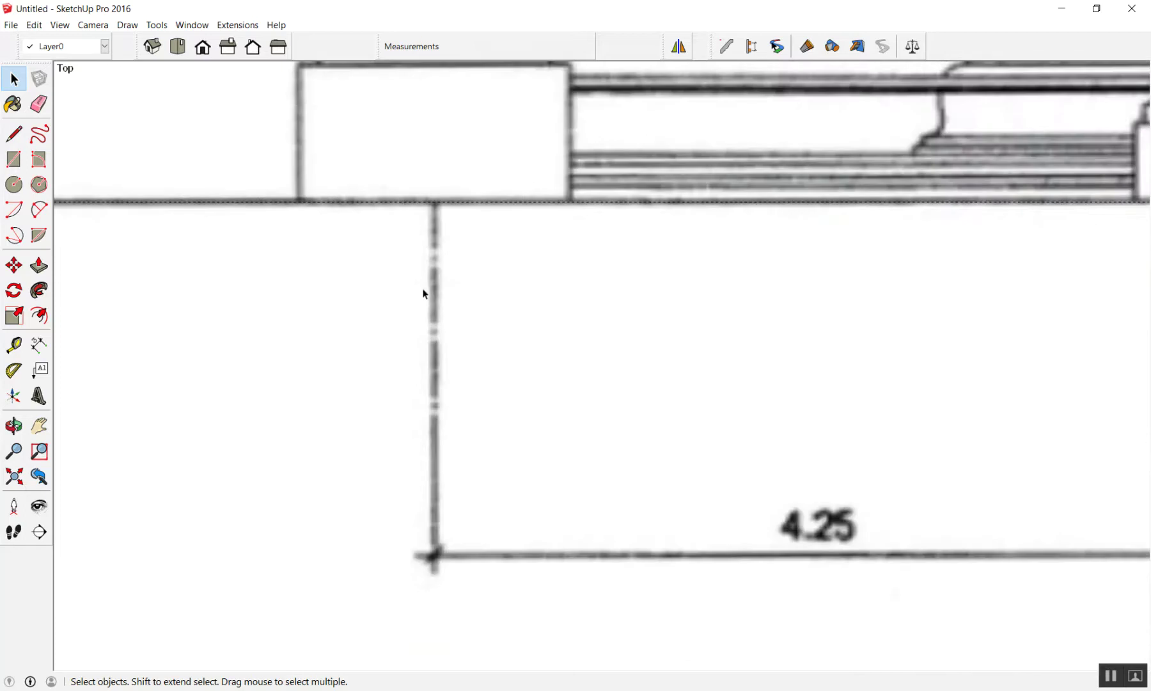
{"action": "key", "text": "l"}
{"action": "scroll", "coordinate": [434, 205], "scroll_direction": "up", "scroll_amount": 1}
{"action": "scroll", "coordinate": [430, 203], "scroll_direction": "up", "scroll_amount": 1}
{"action": "left_click", "coordinate": [427, 202]}
{"action": "scroll", "coordinate": [430, 192], "scroll_direction": "down", "scroll_amount": 2}
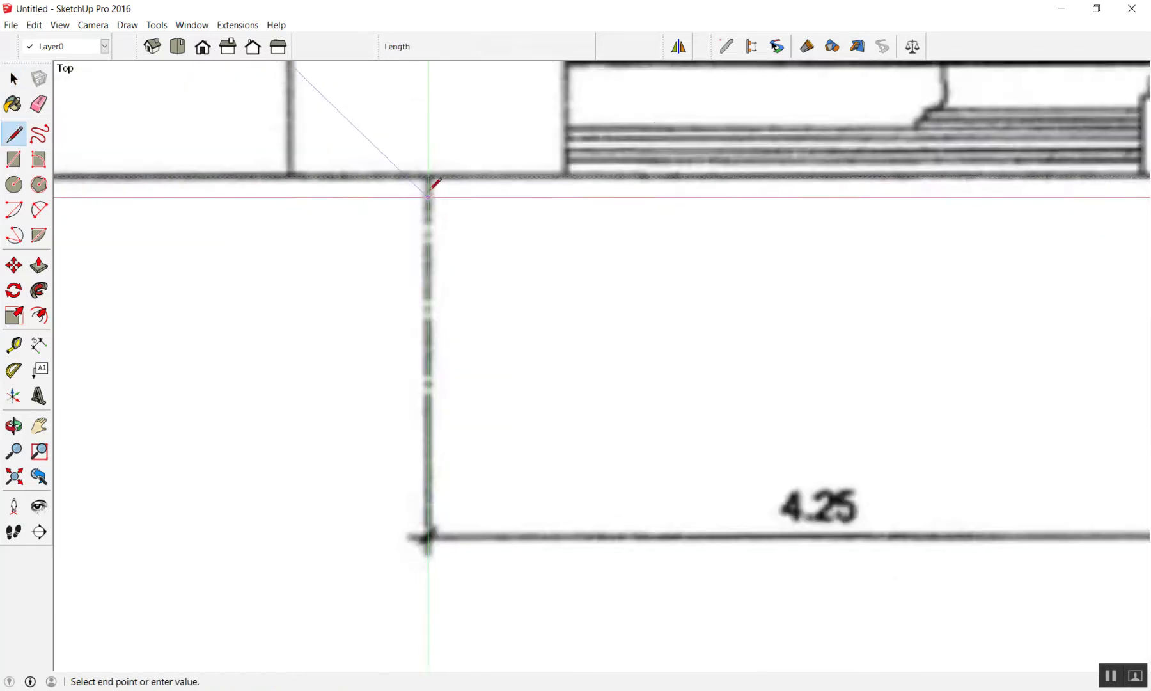
{"action": "scroll", "coordinate": [432, 205], "scroll_direction": "down", "scroll_amount": 3}
{"action": "scroll", "coordinate": [435, 320], "scroll_direction": "up", "scroll_amount": 1}
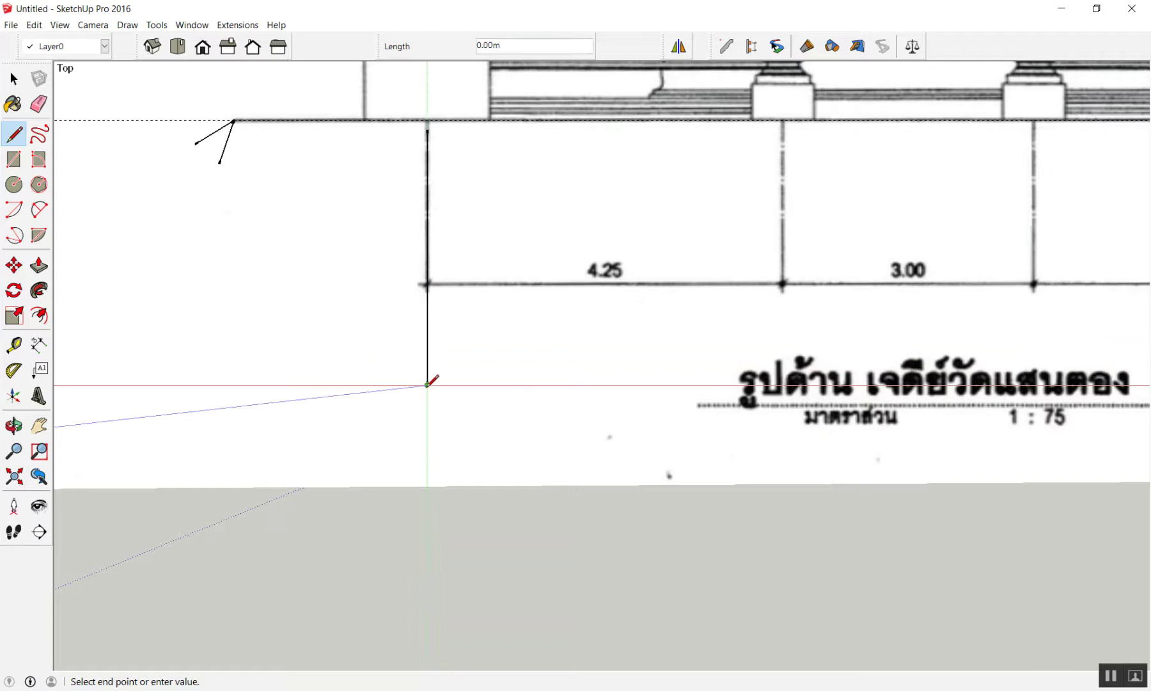
{"action": "key", "text": "space"}
{"action": "scroll", "coordinate": [352, 299], "scroll_direction": "down", "scroll_amount": 3}
{"action": "scroll", "coordinate": [776, 257], "scroll_direction": "up", "scroll_amount": 1}
{"action": "scroll", "coordinate": [745, 255], "scroll_direction": "up", "scroll_amount": 4}
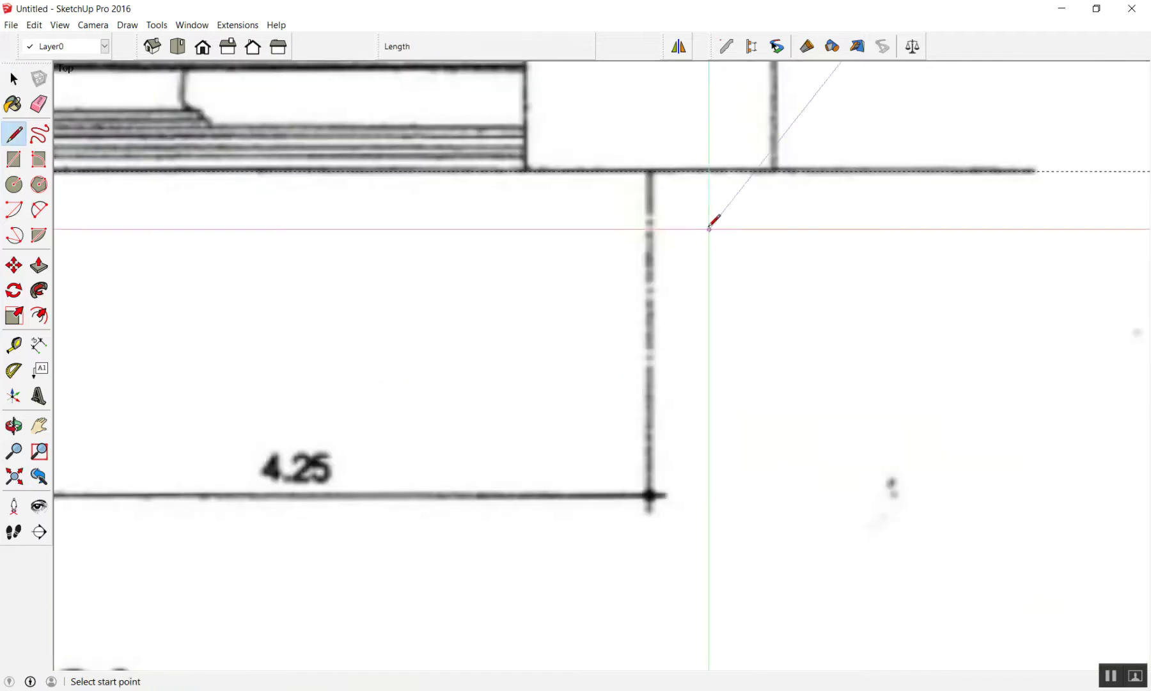
Trace a vertical line from the right extension line's top to below the dimension line.
{"action": "key", "text": "l"}
{"action": "scroll", "coordinate": [691, 205], "scroll_direction": "up", "scroll_amount": 2}
{"action": "scroll", "coordinate": [633, 173], "scroll_direction": "up", "scroll_amount": 2}
{"action": "left_click", "coordinate": [628, 168]}
{"action": "scroll", "coordinate": [634, 165], "scroll_direction": "down", "scroll_amount": 3}
{"action": "scroll", "coordinate": [619, 234], "scroll_direction": "down", "scroll_amount": 3}
{"action": "left_click", "coordinate": [616, 440]}
{"action": "key", "text": "space"}
{"action": "scroll", "coordinate": [740, 399], "scroll_direction": "down", "scroll_amount": 3}
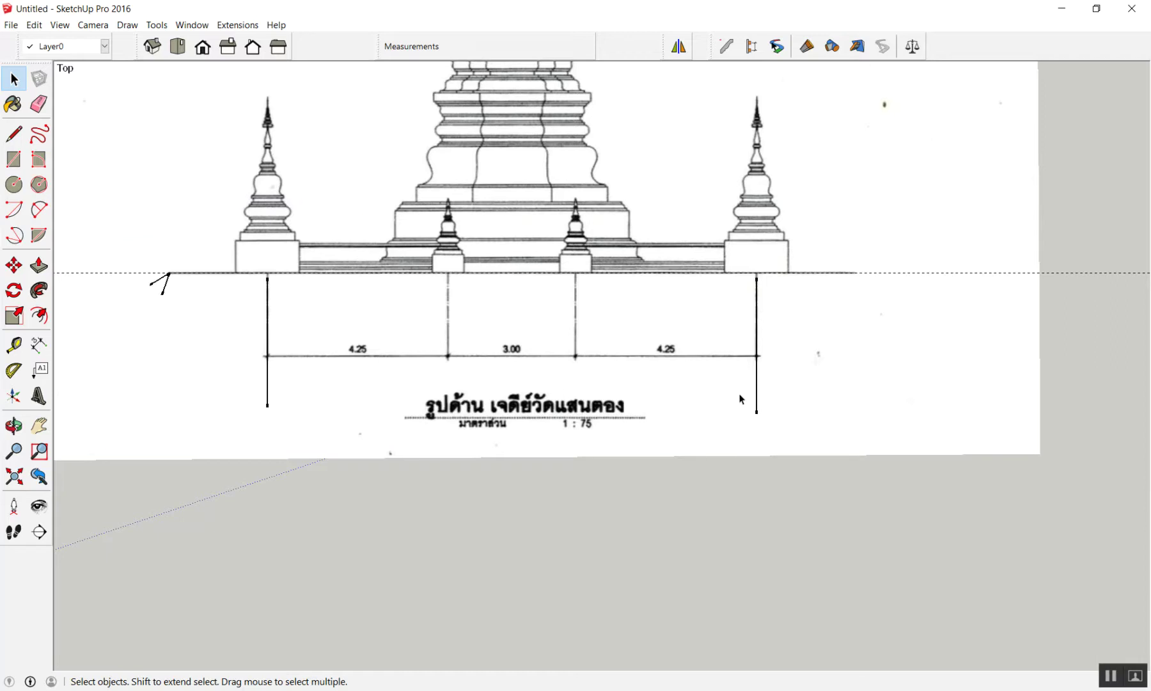
{"action": "scroll", "coordinate": [896, 305], "scroll_direction": "down", "scroll_amount": 3}
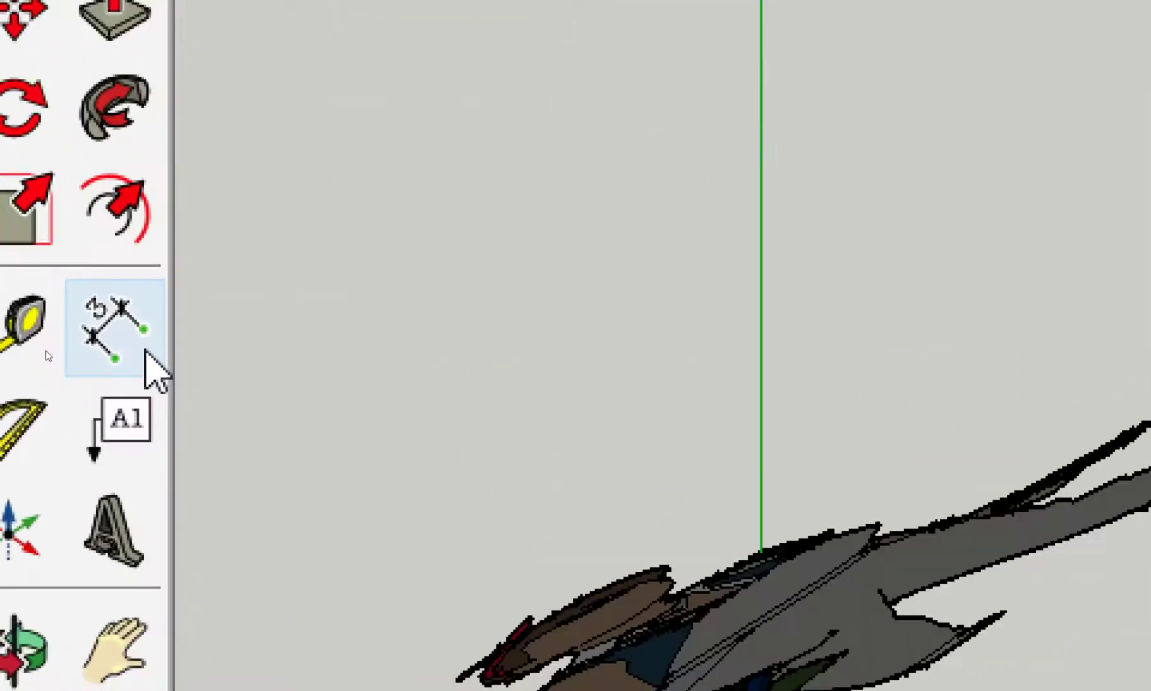
{"action": "left_click", "coordinate": [39, 345]}
{"action": "scroll", "coordinate": [524, 350], "scroll_direction": "up", "scroll_amount": 2}
{"action": "scroll", "coordinate": [856, 307], "scroll_direction": "up", "scroll_amount": 1}
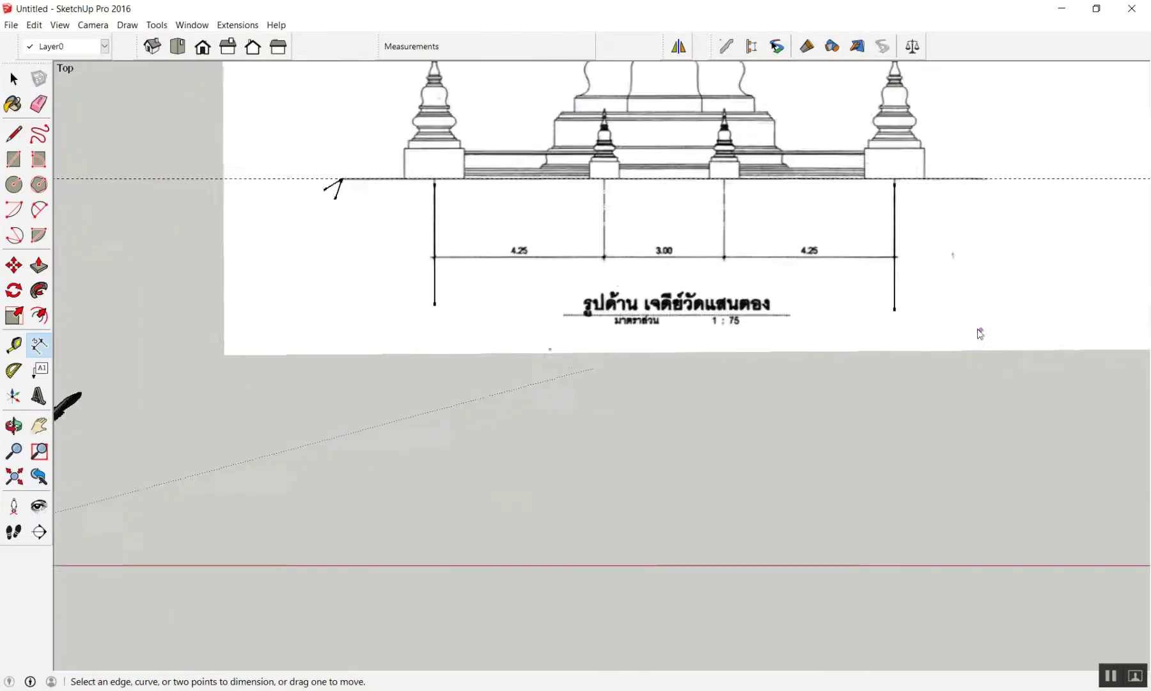
{"action": "scroll", "coordinate": [850, 307], "scroll_direction": "up", "scroll_amount": 2}
{"action": "left_click", "coordinate": [272, 300]}
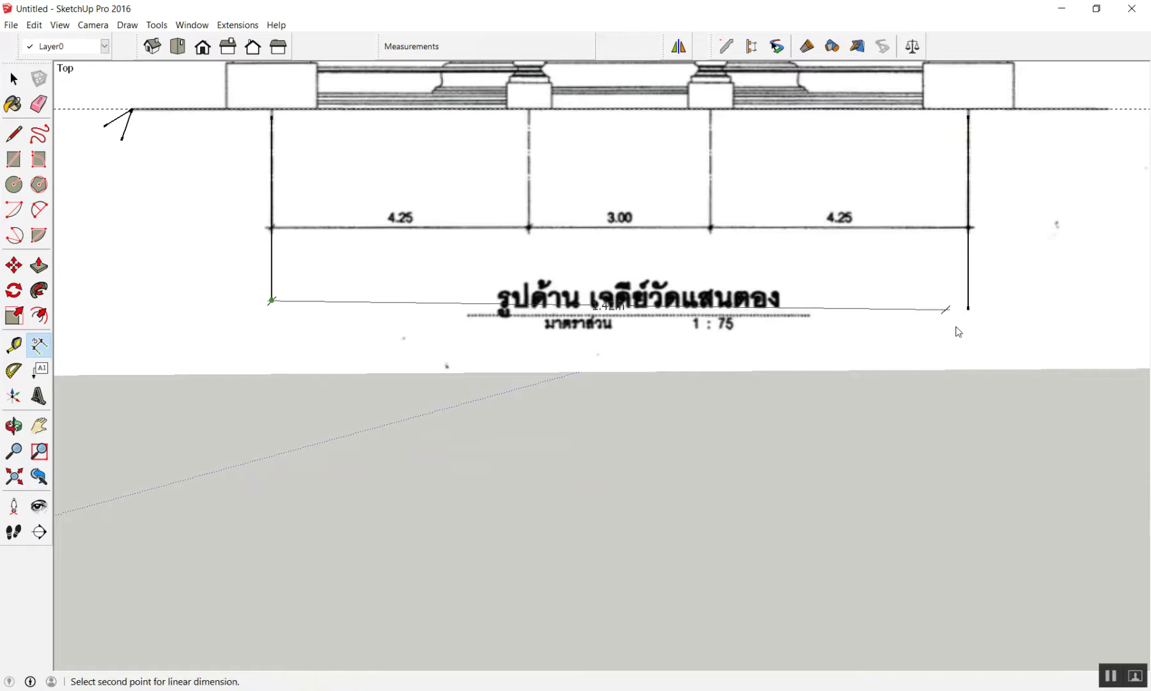
{"action": "left_click", "coordinate": [968, 308]}
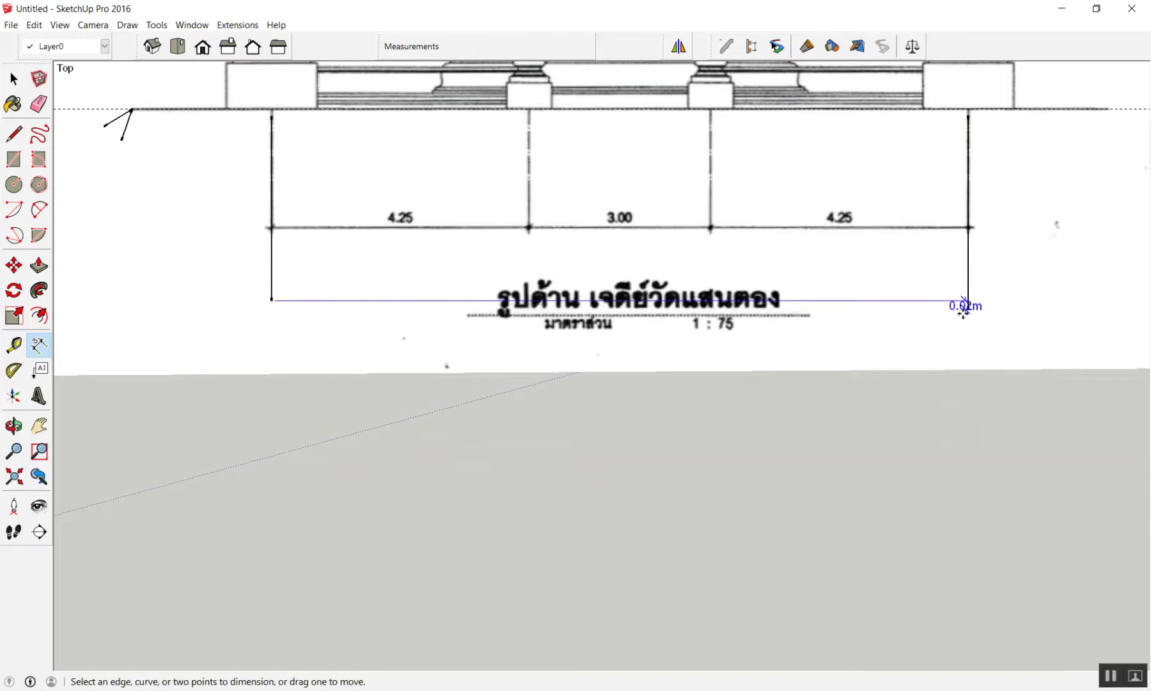
{"action": "key", "text": "Escape"}
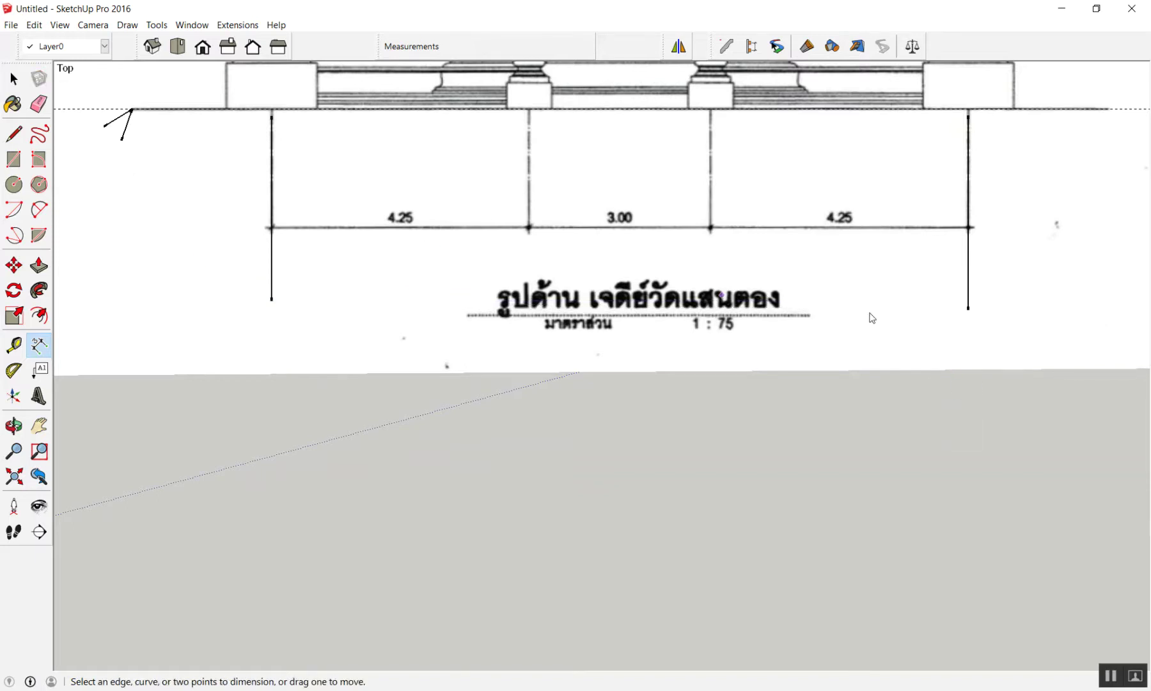
{"action": "left_click", "coordinate": [969, 309]}
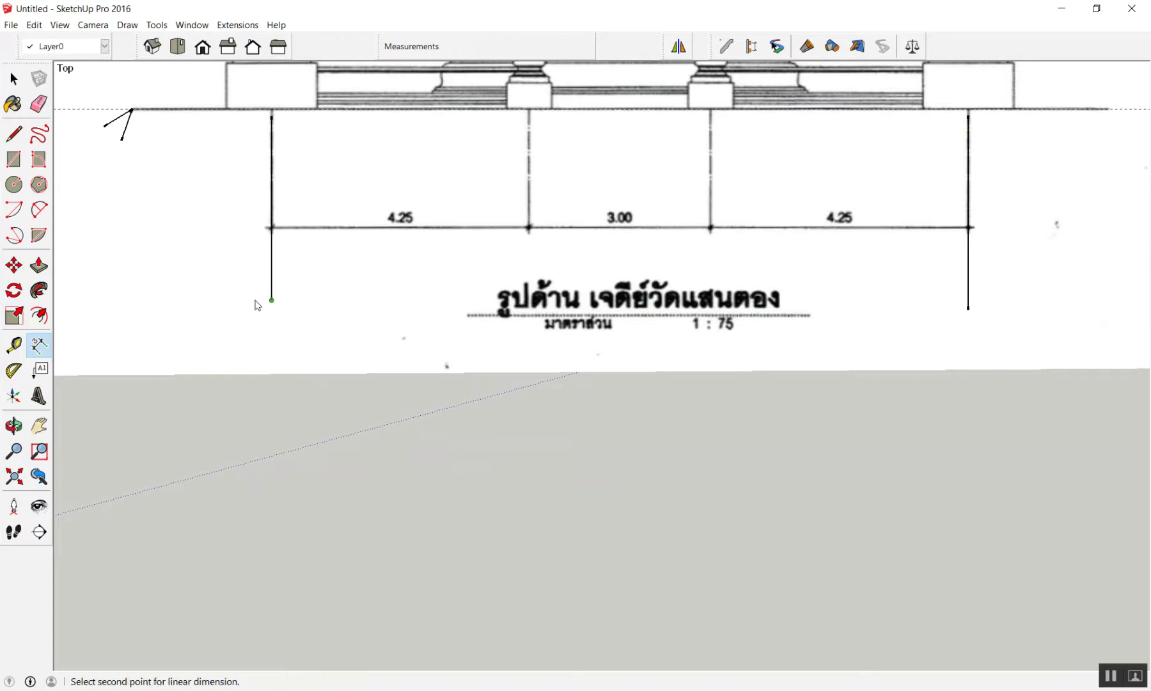
{"action": "left_click", "coordinate": [49, 347]}
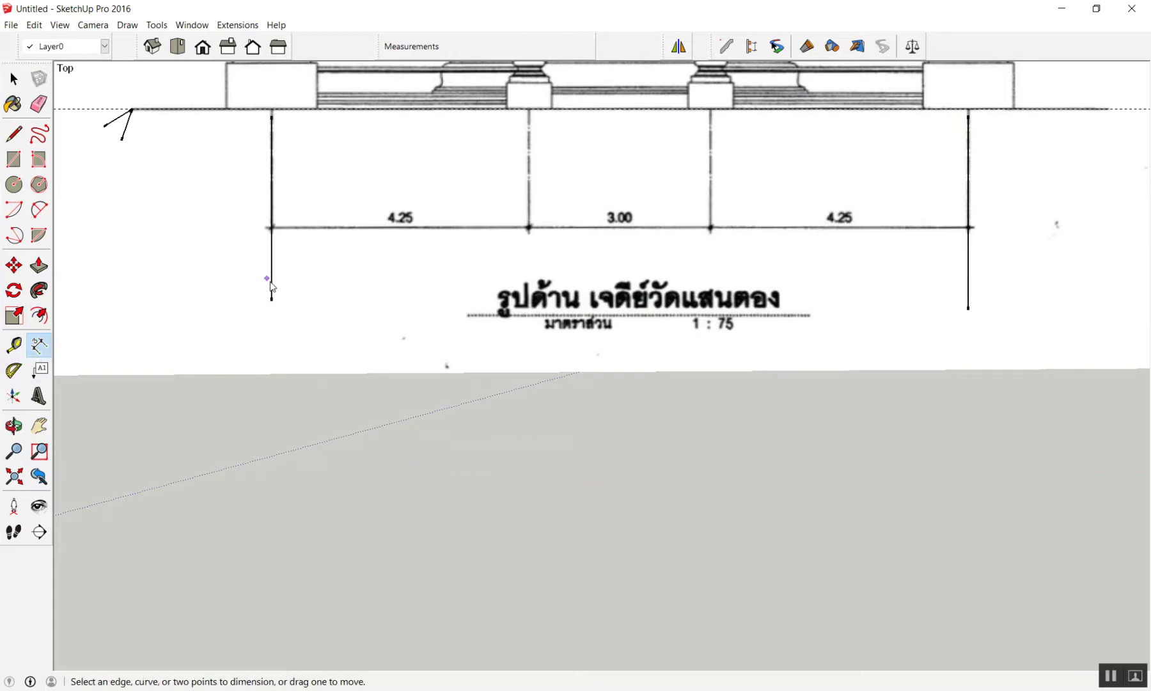
{"action": "left_click", "coordinate": [272, 300]}
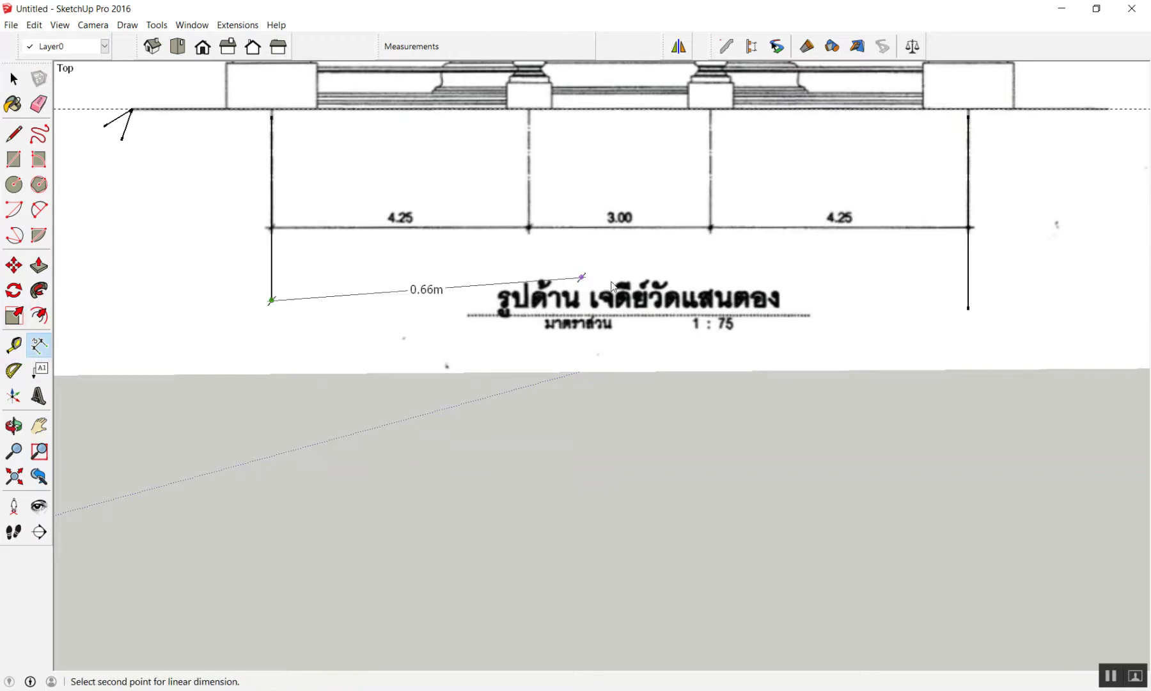
{"action": "left_click", "coordinate": [969, 310]}
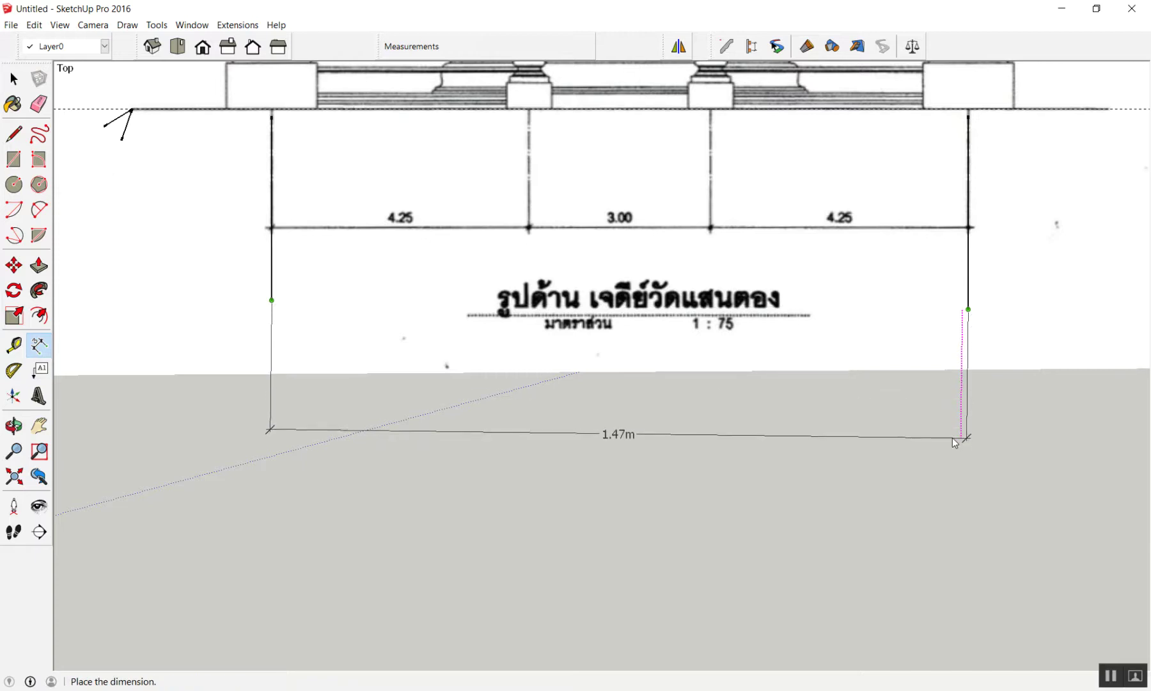
{"action": "left_click", "coordinate": [957, 437]}
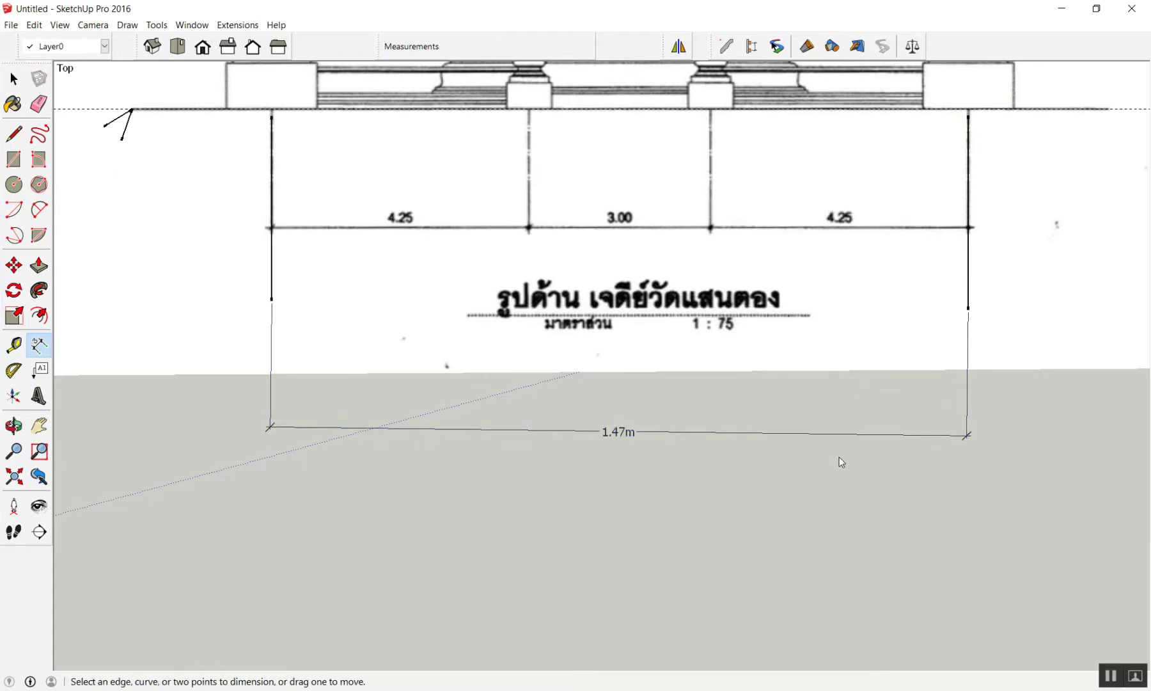
{"action": "key", "text": "space"}
{"action": "left_click", "coordinate": [753, 439]}
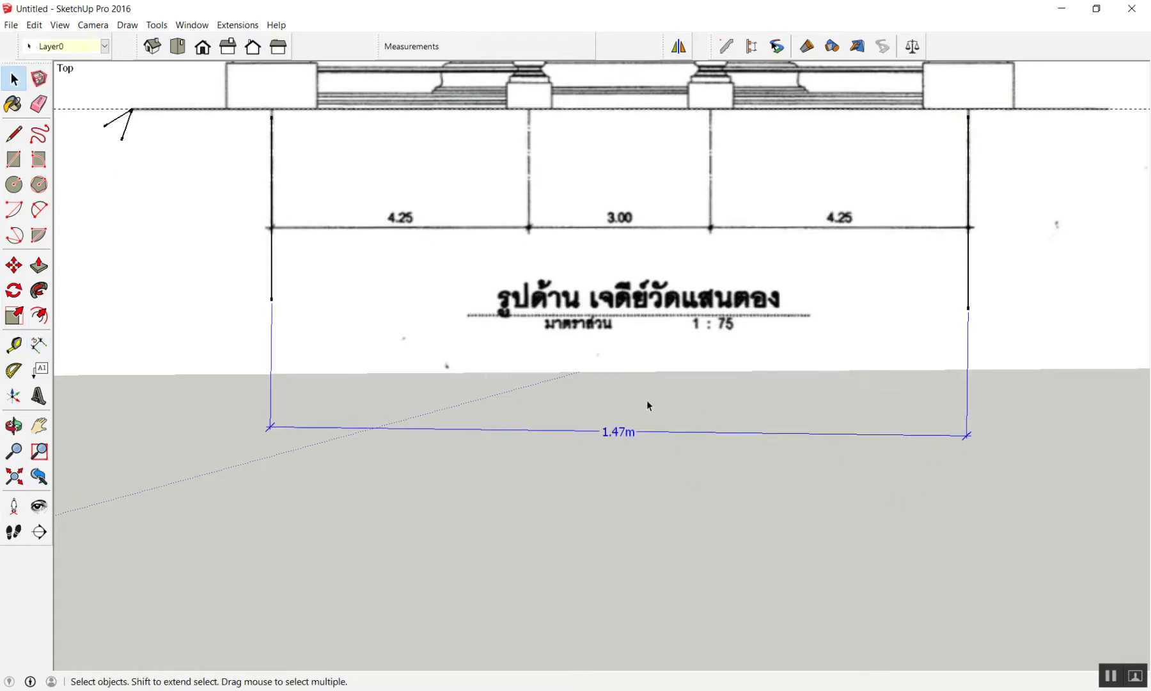
{"action": "key", "text": "Delete"}
Draw a crossbar line from the left traced line to the right traced line.
{"action": "key", "text": "l"}
{"action": "scroll", "coordinate": [269, 242], "scroll_direction": "up", "scroll_amount": 2}
{"action": "scroll", "coordinate": [279, 238], "scroll_direction": "up", "scroll_amount": 1}
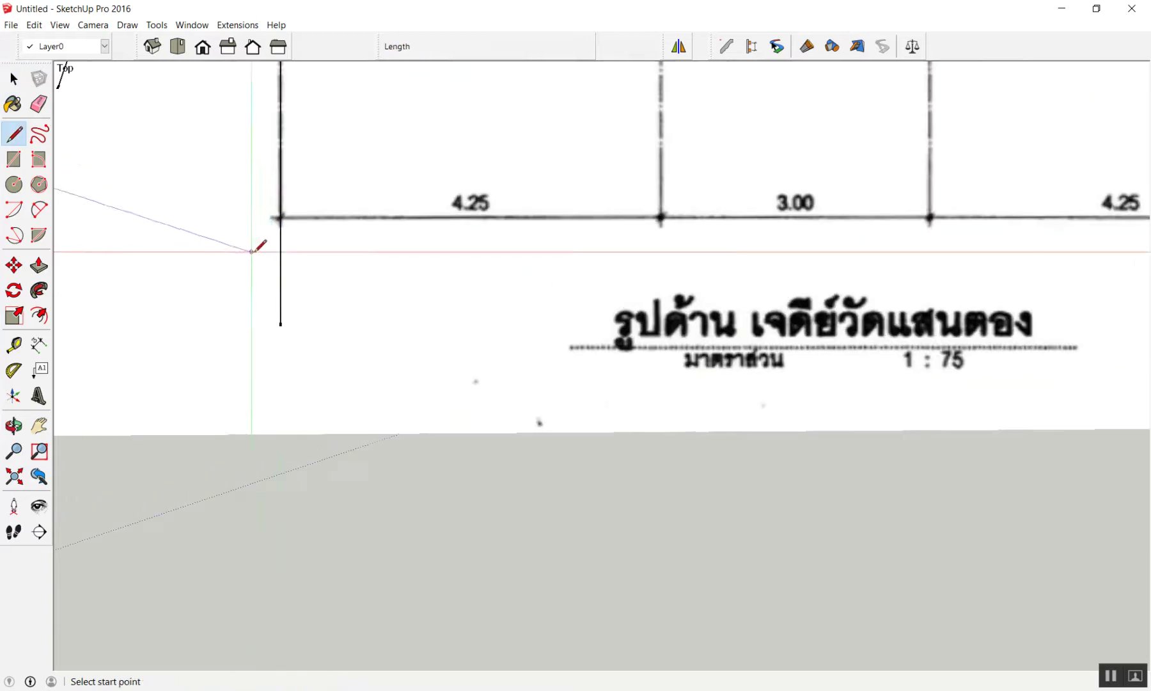
{"action": "left_click", "coordinate": [281, 248]}
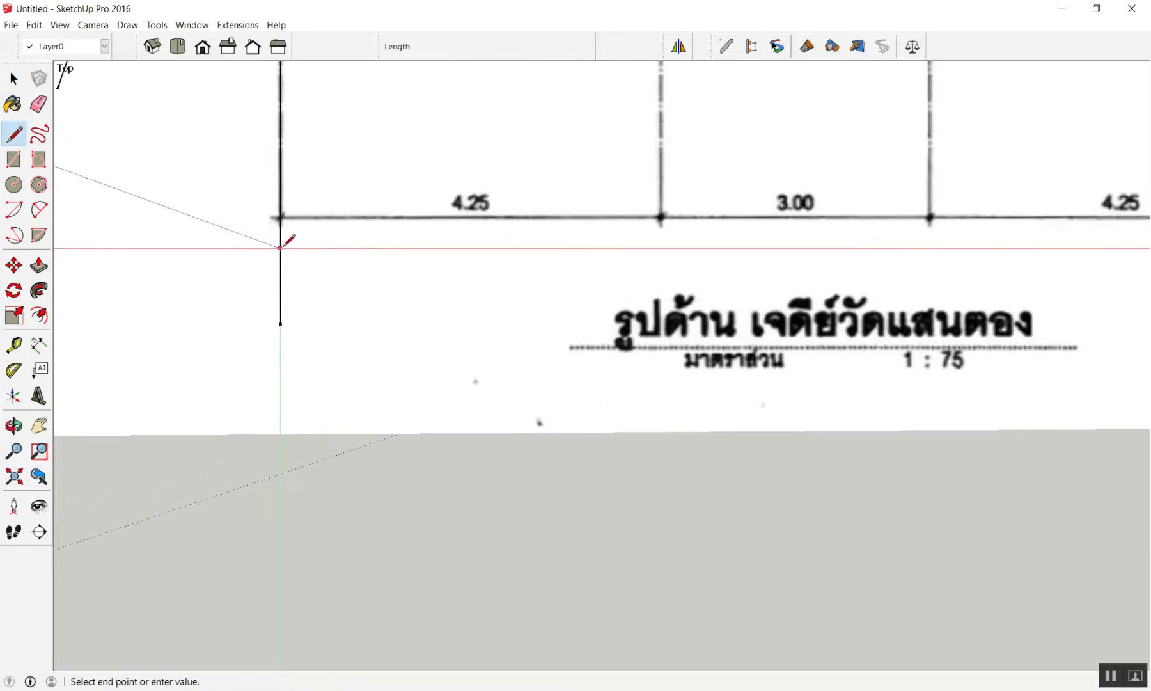
{"action": "scroll", "coordinate": [281, 246], "scroll_direction": "down", "scroll_amount": 3}
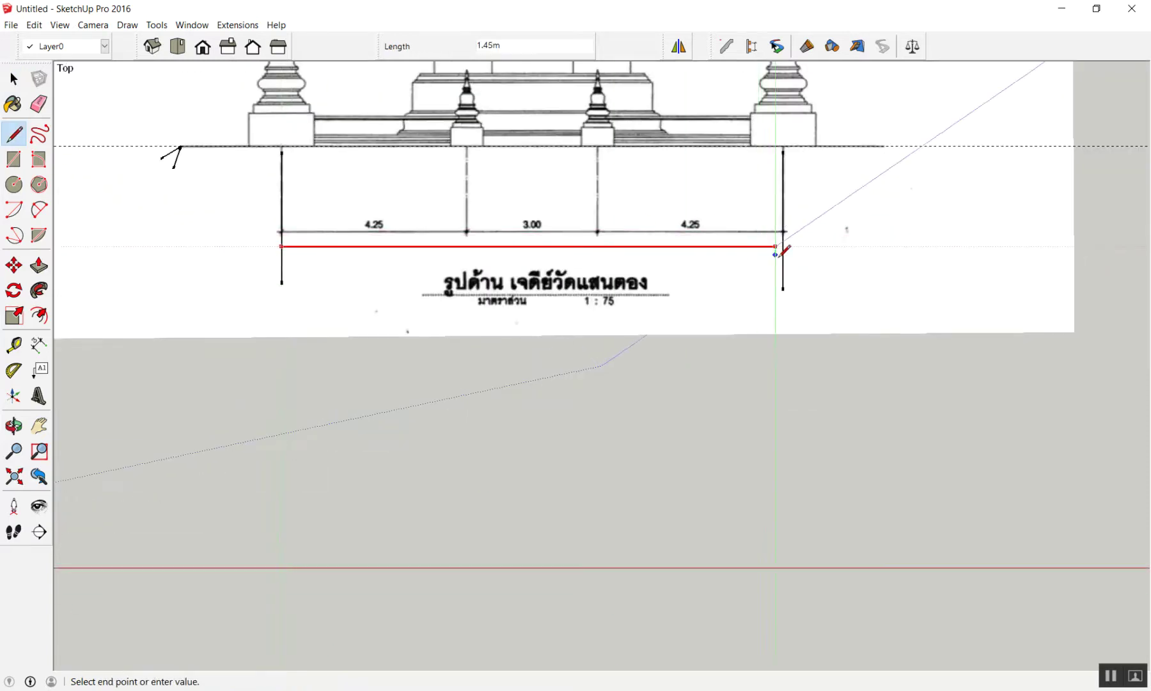
{"action": "scroll", "coordinate": [790, 232], "scroll_direction": "up", "scroll_amount": 2}
{"action": "left_click", "coordinate": [792, 228]}
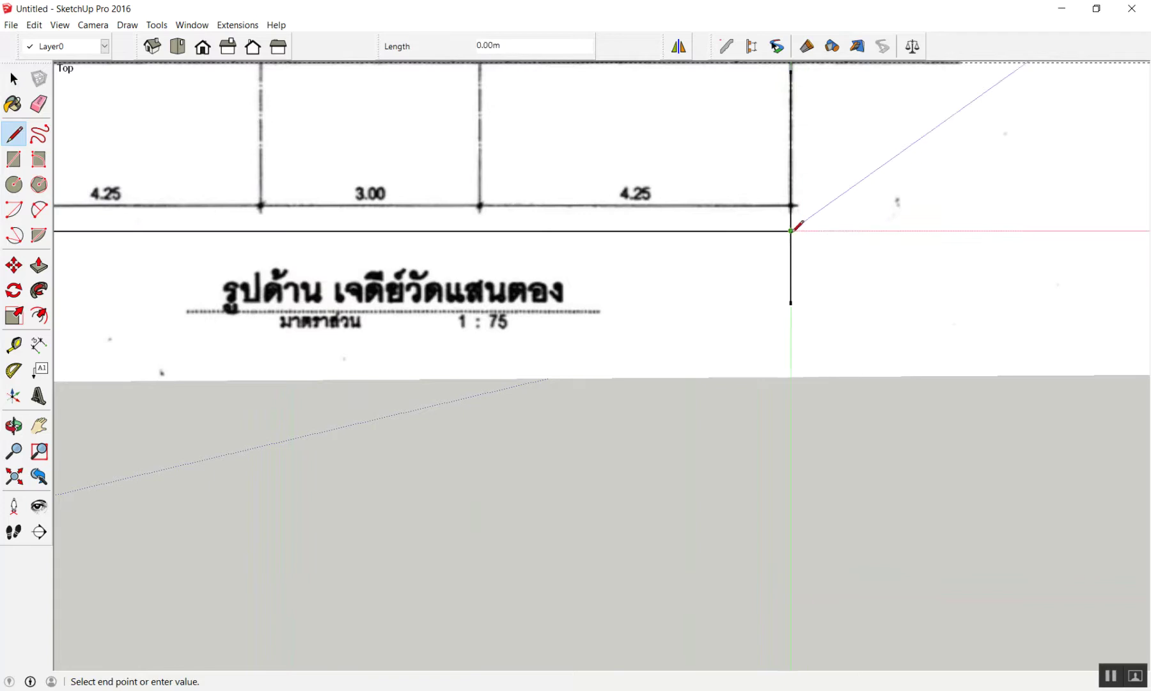
{"action": "key", "text": "space"}
{"action": "scroll", "coordinate": [791, 237], "scroll_direction": "down", "scroll_amount": 3}
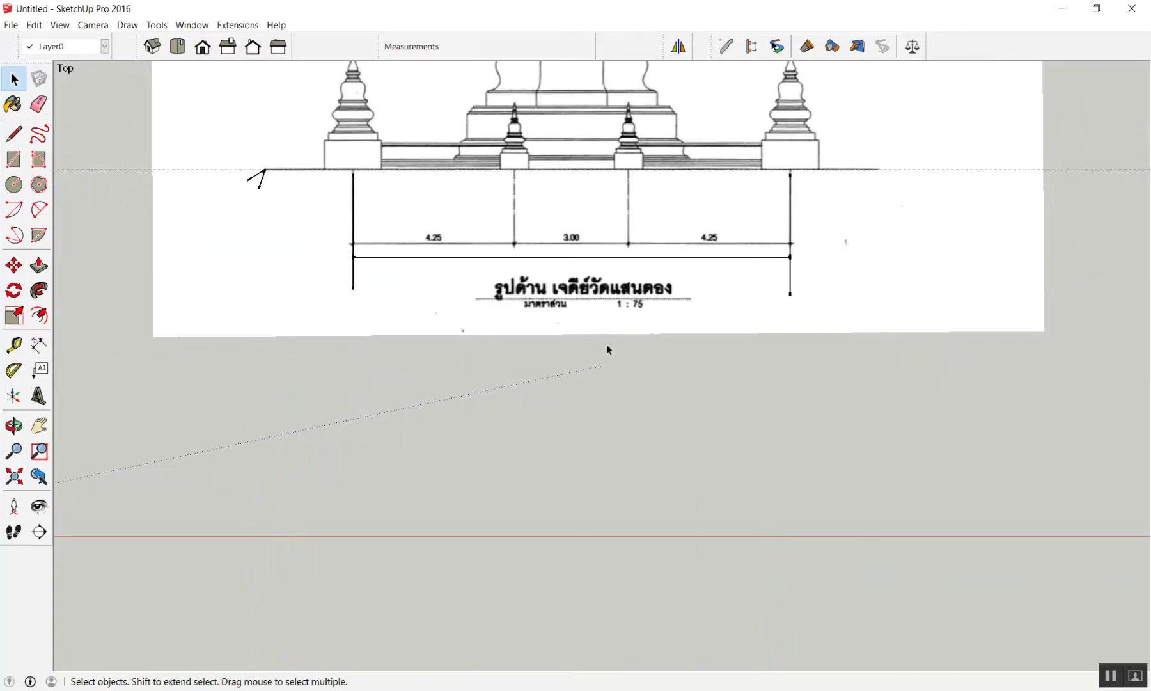
{"action": "scroll", "coordinate": [492, 275], "scroll_direction": "up", "scroll_amount": 1}
Dimension the crossbar below it, confirming it measures 1.47m.
{"action": "key", "text": "d"}
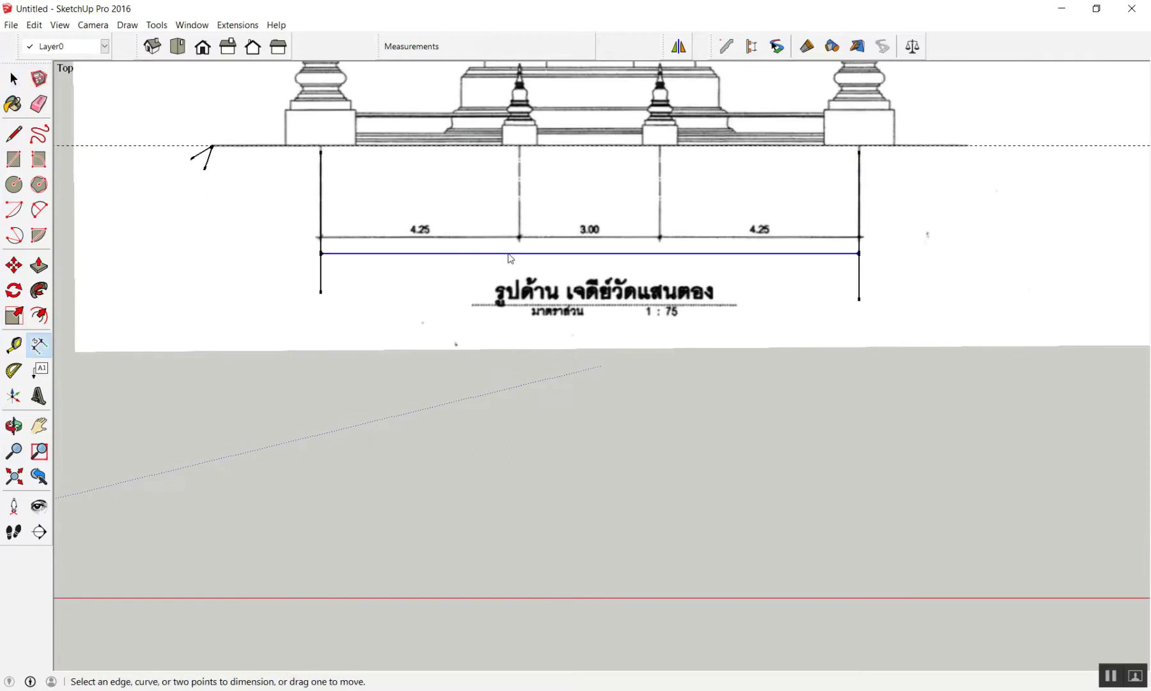
{"action": "left_click", "coordinate": [513, 254]}
{"action": "left_click", "coordinate": [512, 397]}
{"action": "scroll", "coordinate": [598, 410], "scroll_direction": "up", "scroll_amount": 5}
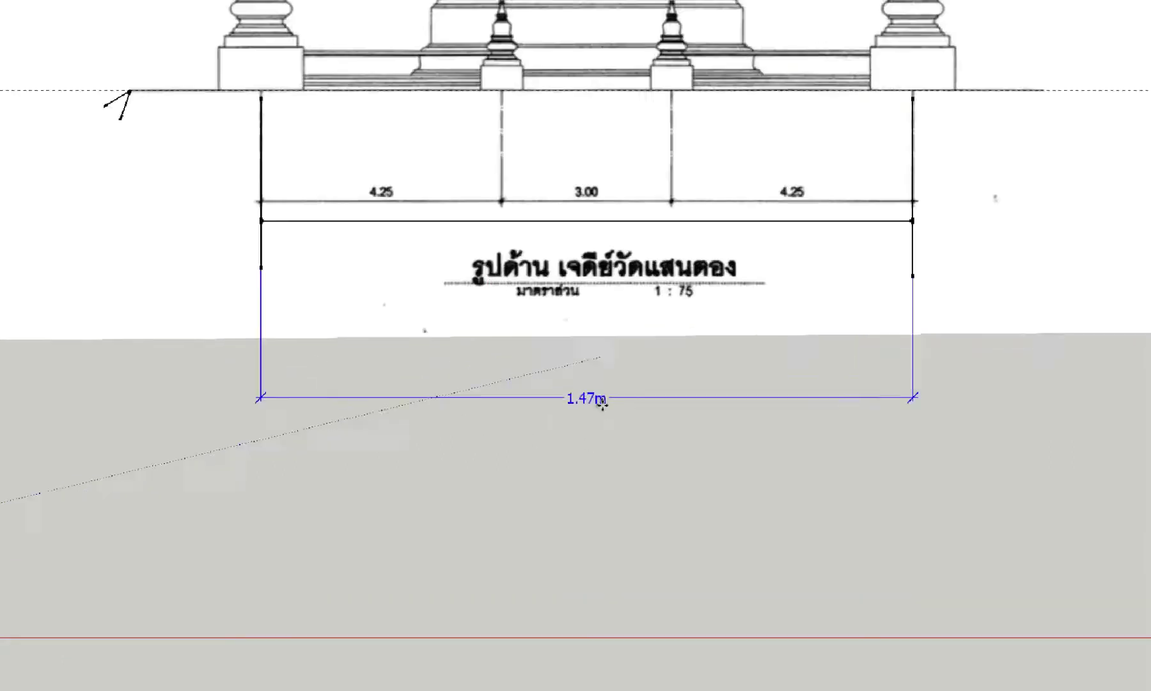
{"action": "key", "text": "space"}
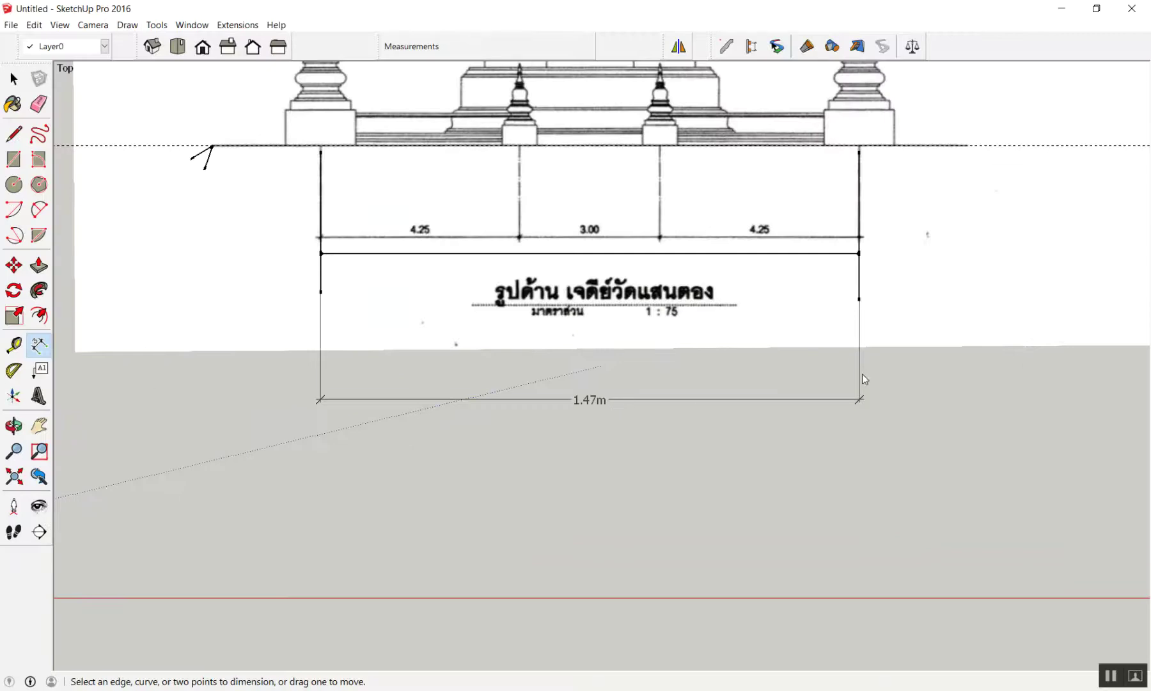
Erase the 1.47m dimension, the right line's lower stub and the crossbar.
{"action": "key", "text": "e"}
{"action": "left_click_drag", "start_coordinate": [908, 376], "coordinate": [619, 379]}
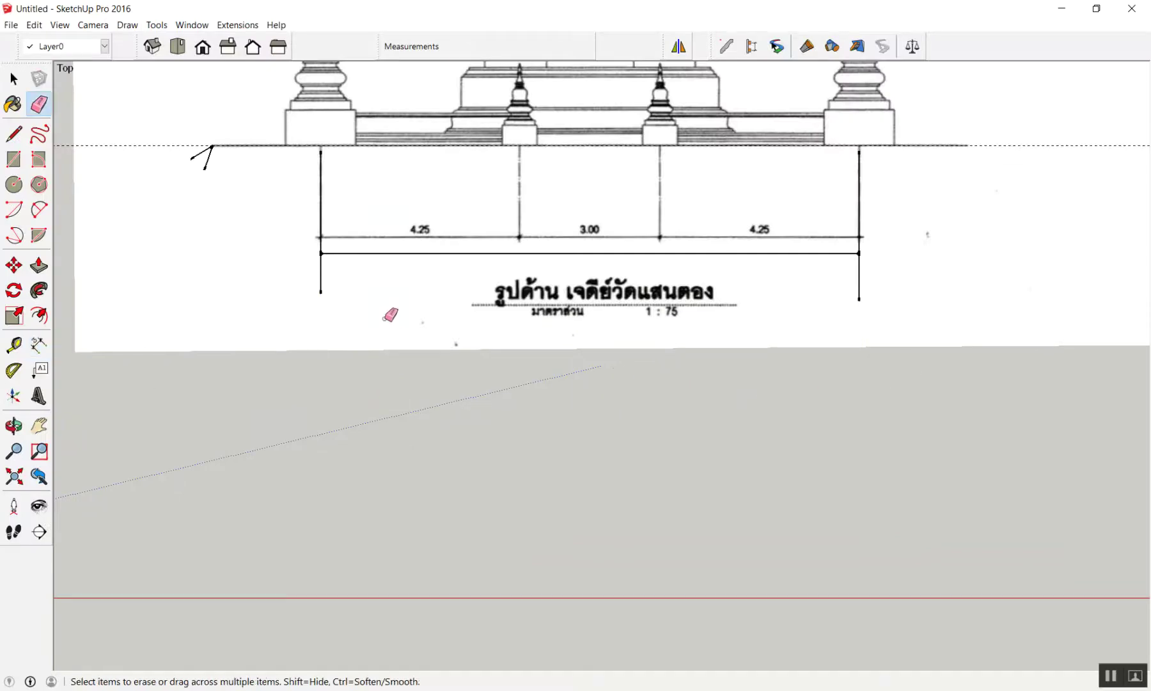
{"action": "left_click_drag", "start_coordinate": [867, 287], "coordinate": [853, 287]}
{"action": "left_click", "coordinate": [846, 254]}
Replace the left traced line with a new one down the left extension line past the 4.25 dimension.
{"action": "scroll", "coordinate": [345, 172], "scroll_direction": "up", "scroll_amount": 3}
{"action": "key", "text": "space"}
{"action": "scroll", "coordinate": [298, 262], "scroll_direction": "up", "scroll_amount": 3}
{"action": "left_click", "coordinate": [306, 355]}
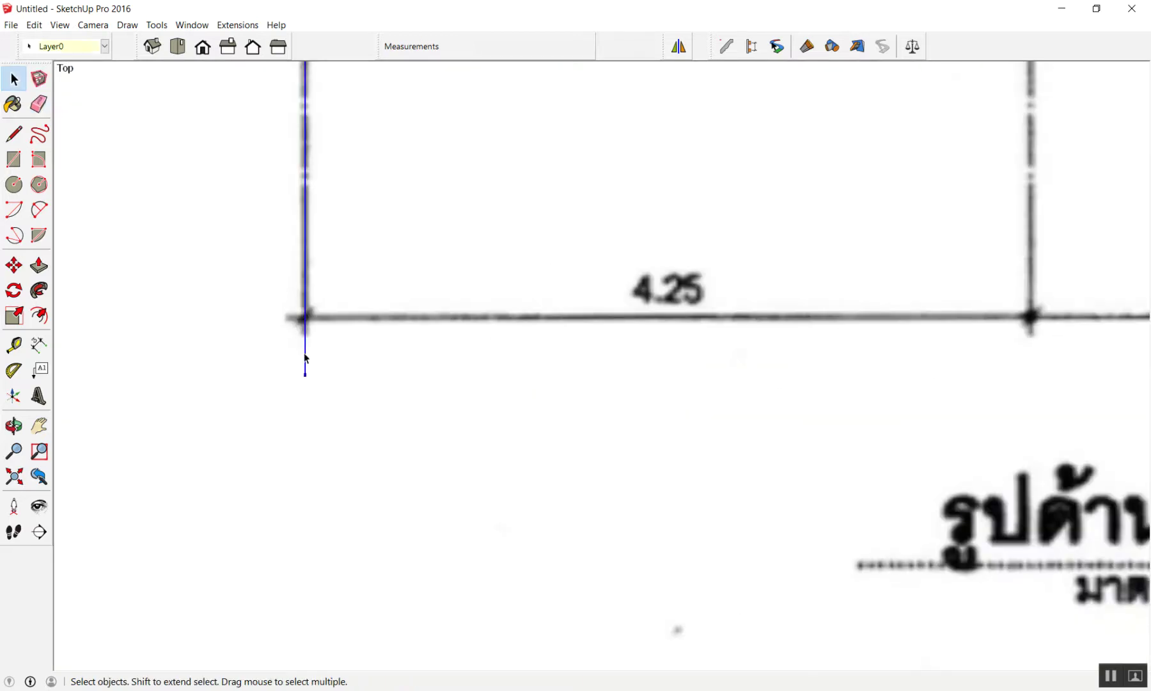
{"action": "key", "text": "Delete"}
{"action": "key", "text": "l"}
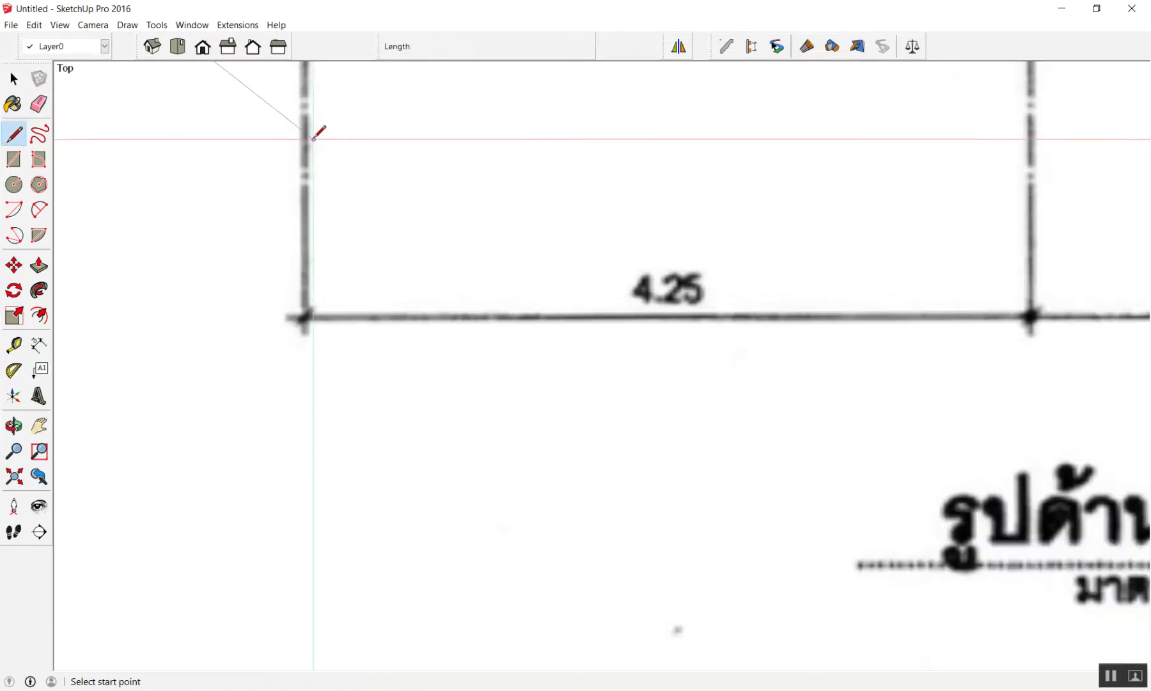
{"action": "scroll", "coordinate": [307, 128], "scroll_direction": "up", "scroll_amount": 2}
{"action": "left_click", "coordinate": [305, 122]}
{"action": "scroll", "coordinate": [289, 219], "scroll_direction": "down", "scroll_amount": 3}
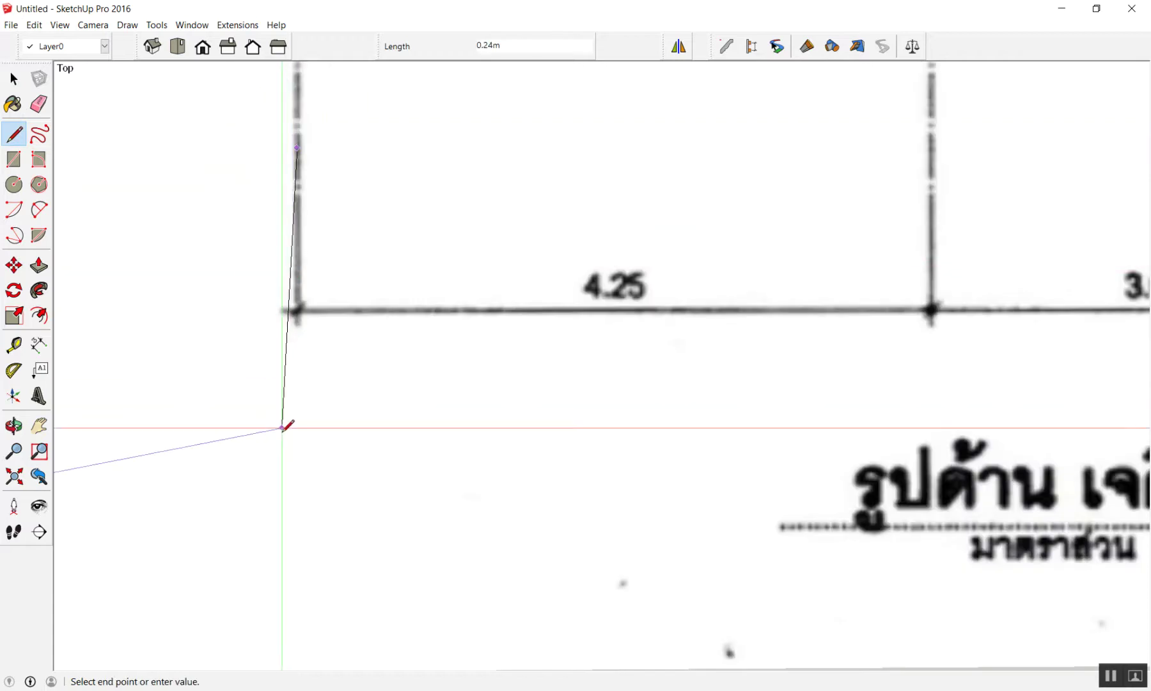
{"action": "left_click", "coordinate": [298, 462]}
{"action": "key", "text": "space"}
Replace the right traced line with a new one straight down the right extension line.
{"action": "scroll", "coordinate": [289, 376], "scroll_direction": "down", "scroll_amount": 4}
{"action": "scroll", "coordinate": [460, 256], "scroll_direction": "down", "scroll_amount": 1}
{"action": "scroll", "coordinate": [704, 278], "scroll_direction": "up", "scroll_amount": 5}
{"action": "scroll", "coordinate": [704, 280], "scroll_direction": "up", "scroll_amount": 1}
{"action": "left_click", "coordinate": [632, 324]}
{"action": "key", "text": "Delete"}
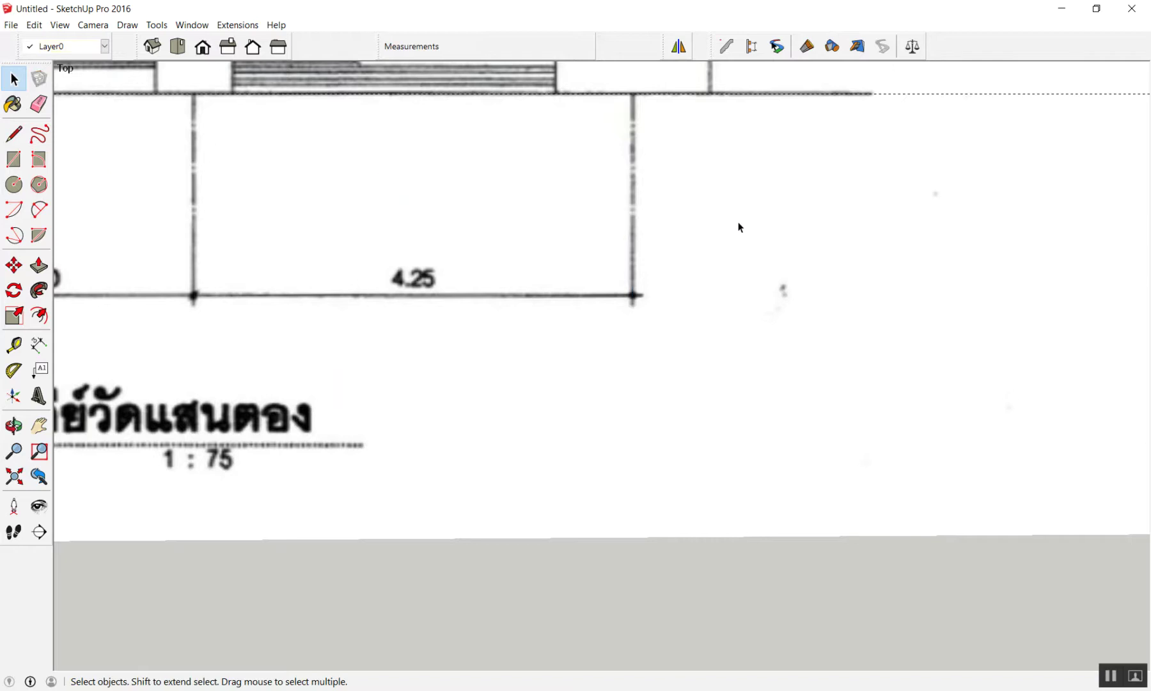
{"action": "key", "text": "l"}
{"action": "scroll", "coordinate": [640, 166], "scroll_direction": "up", "scroll_amount": 1}
{"action": "scroll", "coordinate": [621, 152], "scroll_direction": "up", "scroll_amount": 2}
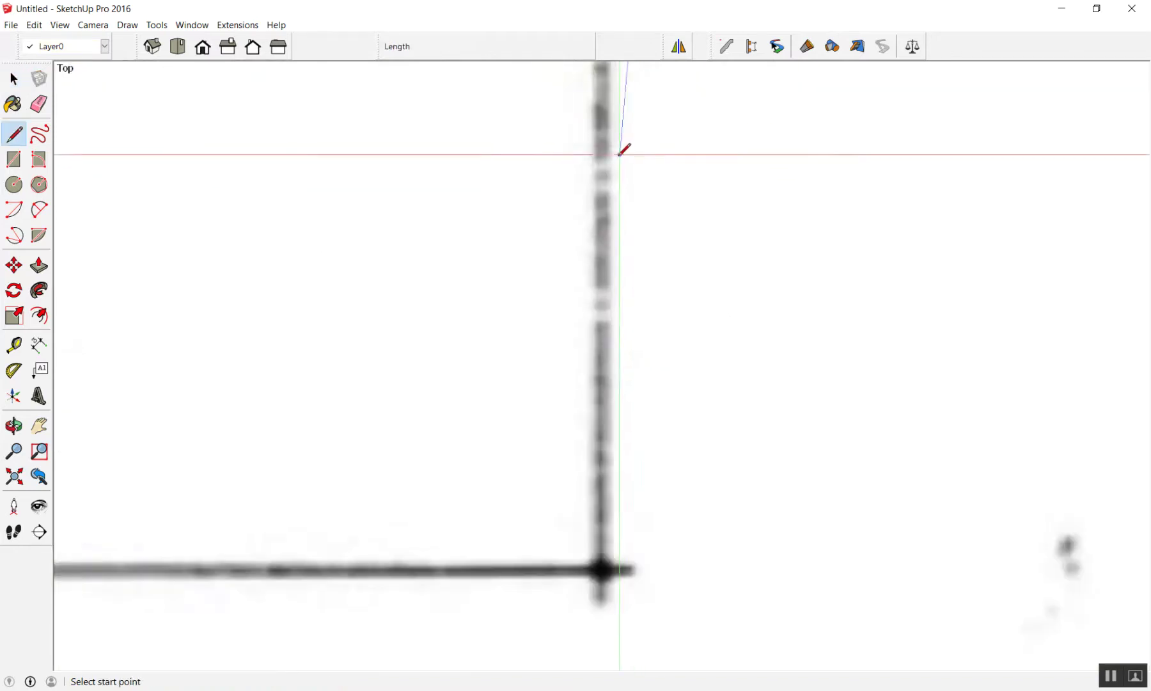
{"action": "scroll", "coordinate": [611, 128], "scroll_direction": "up", "scroll_amount": 2}
{"action": "left_click", "coordinate": [605, 118]}
{"action": "scroll", "coordinate": [608, 243], "scroll_direction": "down", "scroll_amount": 3}
{"action": "scroll", "coordinate": [606, 448], "scroll_direction": "down", "scroll_amount": 1}
{"action": "left_click", "coordinate": [604, 505]}
{"action": "key", "text": "space"}
Draw a line along the 4.25–3.00–4.25 dimension baseline from its left end to its right end.
{"action": "scroll", "coordinate": [793, 332], "scroll_direction": "down", "scroll_amount": 3}
{"action": "scroll", "coordinate": [695, 370], "scroll_direction": "down", "scroll_amount": 1}
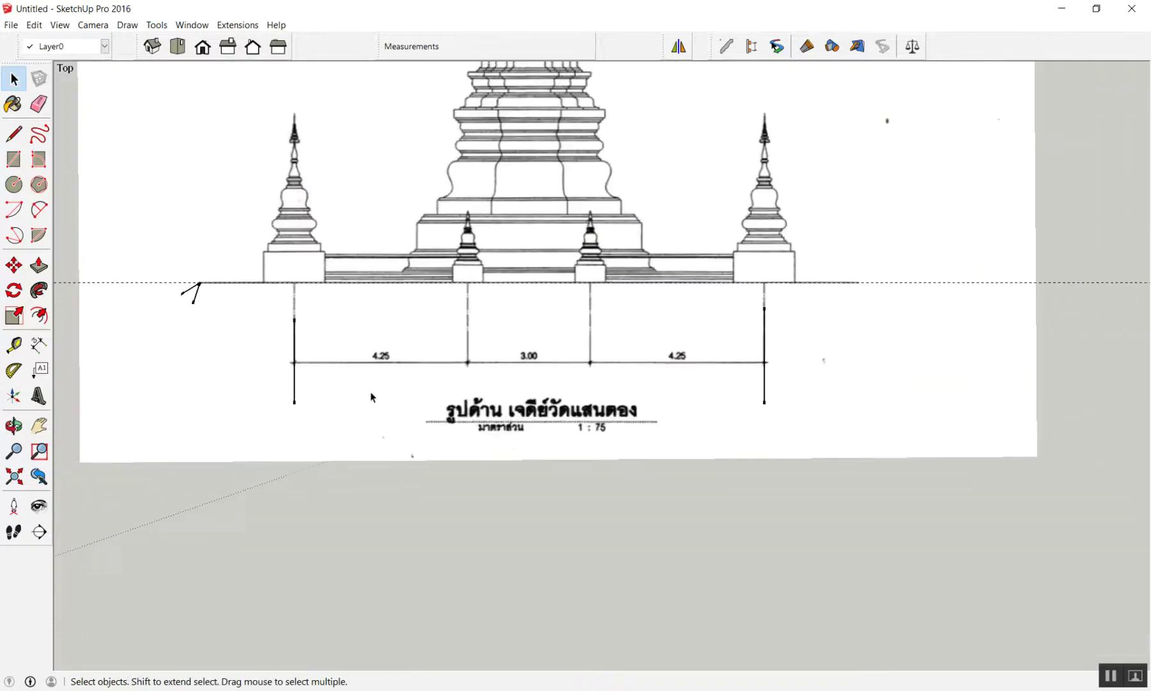
{"action": "scroll", "coordinate": [358, 384], "scroll_direction": "up", "scroll_amount": 3}
{"action": "scroll", "coordinate": [323, 365], "scroll_direction": "up", "scroll_amount": 1}
{"action": "scroll", "coordinate": [301, 342], "scroll_direction": "up", "scroll_amount": 1}
{"action": "scroll", "coordinate": [281, 326], "scroll_direction": "down", "scroll_amount": 1}
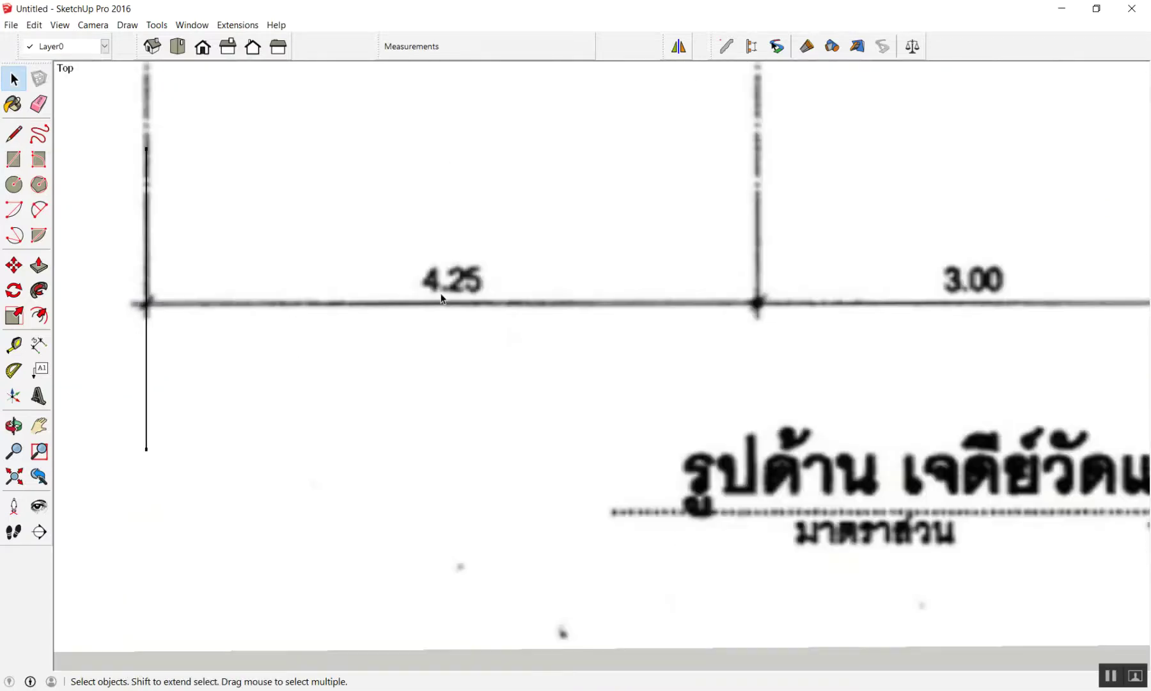
{"action": "key", "text": "l"}
{"action": "scroll", "coordinate": [288, 275], "scroll_direction": "up", "scroll_amount": 2}
{"action": "scroll", "coordinate": [383, 295], "scroll_direction": "down", "scroll_amount": 1}
{"action": "scroll", "coordinate": [832, 243], "scroll_direction": "down", "scroll_amount": 1}
{"action": "scroll", "coordinate": [342, 275], "scroll_direction": "up", "scroll_amount": 2}
{"action": "scroll", "coordinate": [387, 264], "scroll_direction": "up", "scroll_amount": 2}
{"action": "scroll", "coordinate": [364, 259], "scroll_direction": "up", "scroll_amount": 1}
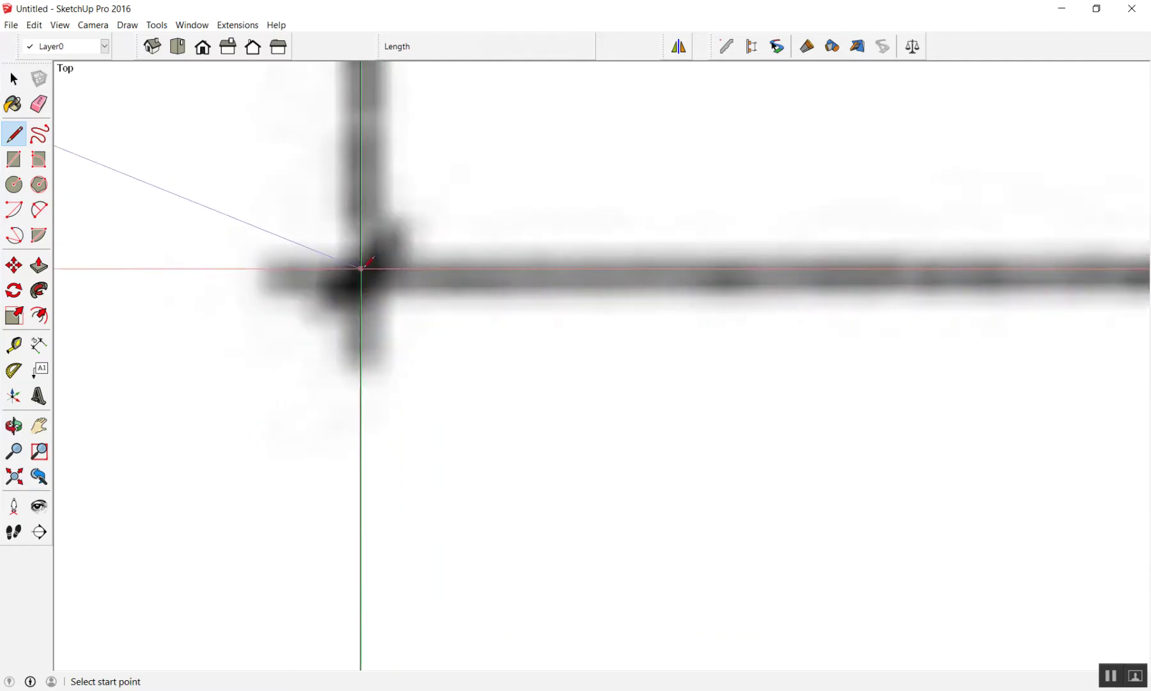
{"action": "left_click", "coordinate": [362, 268]}
{"action": "scroll", "coordinate": [256, 275], "scroll_direction": "down", "scroll_amount": 3}
{"action": "scroll", "coordinate": [610, 266], "scroll_direction": "down", "scroll_amount": 2}
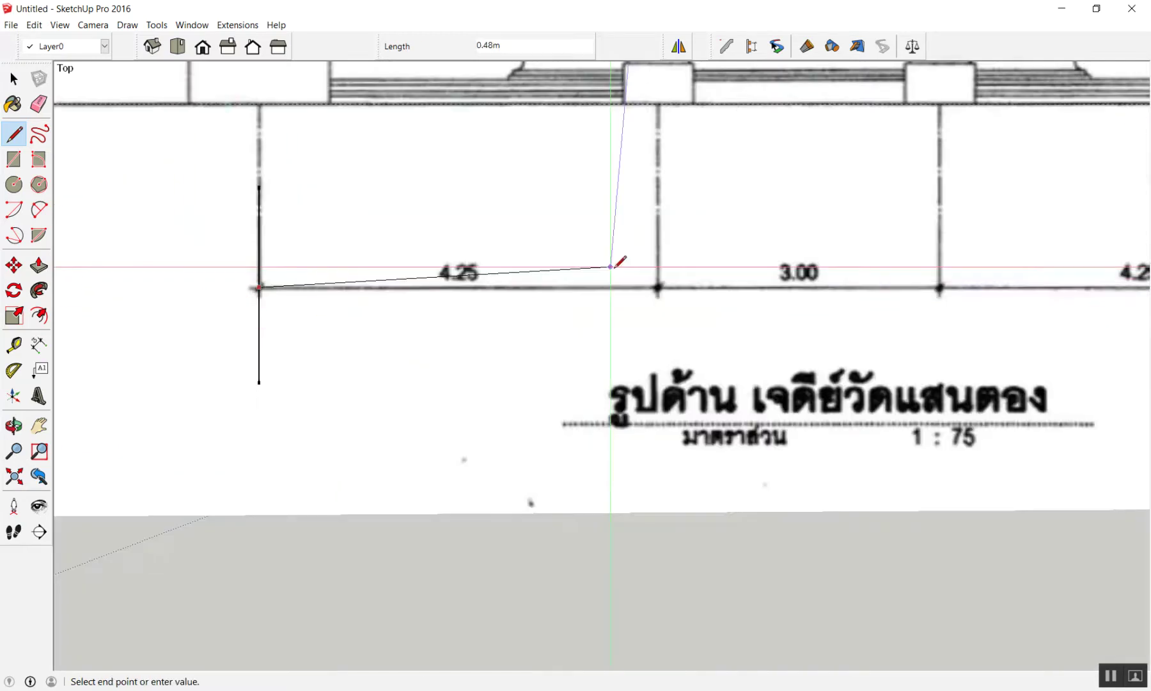
{"action": "scroll", "coordinate": [593, 239], "scroll_direction": "down", "scroll_amount": 3}
{"action": "scroll", "coordinate": [969, 234], "scroll_direction": "up", "scroll_amount": 2}
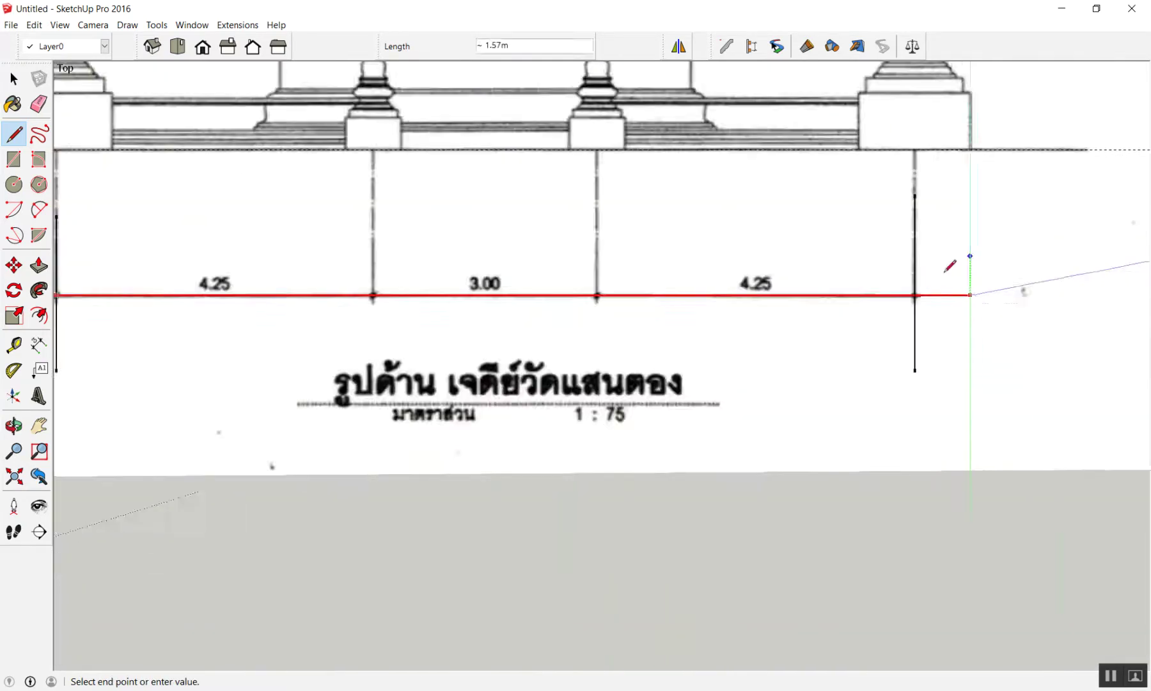
{"action": "scroll", "coordinate": [946, 271], "scroll_direction": "up", "scroll_amount": 2}
{"action": "scroll", "coordinate": [928, 281], "scroll_direction": "up", "scroll_amount": 2}
{"action": "scroll", "coordinate": [869, 323], "scroll_direction": "up", "scroll_amount": 2}
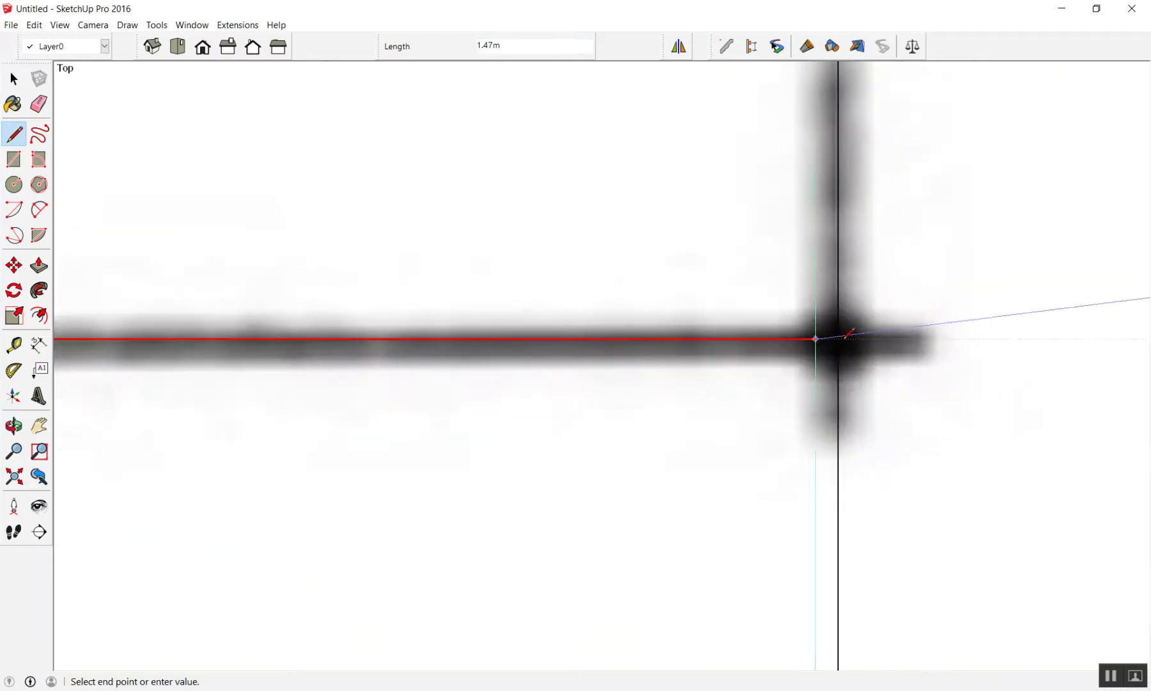
{"action": "left_click", "coordinate": [838, 338]}
{"action": "key", "text": "space"}
{"action": "scroll", "coordinate": [924, 289], "scroll_direction": "down", "scroll_amount": 2}
{"action": "scroll", "coordinate": [657, 348], "scroll_direction": "down", "scroll_amount": 1}
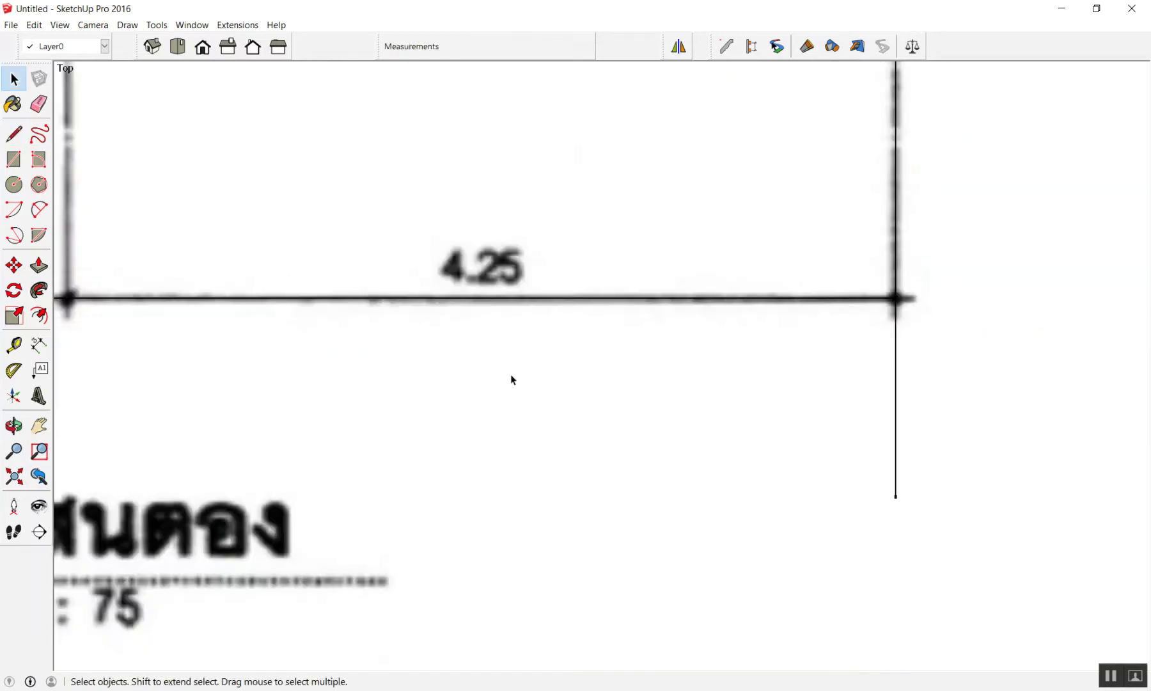
{"action": "scroll", "coordinate": [522, 291], "scroll_direction": "down", "scroll_amount": 3}
{"action": "scroll", "coordinate": [505, 314], "scroll_direction": "down", "scroll_amount": 2}
{"action": "scroll", "coordinate": [451, 350], "scroll_direction": "up", "scroll_amount": 1}
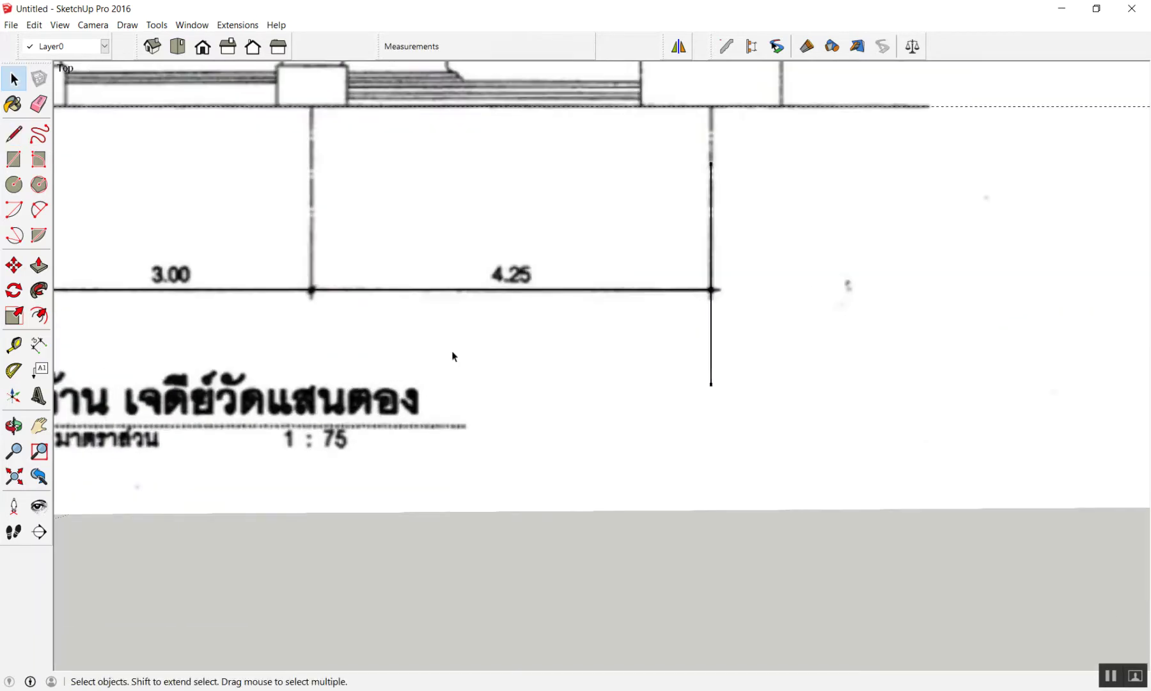
Dimension the traced baseline, which currently reads 1.47m.
{"action": "key", "text": "d"}
{"action": "left_click", "coordinate": [518, 290]}
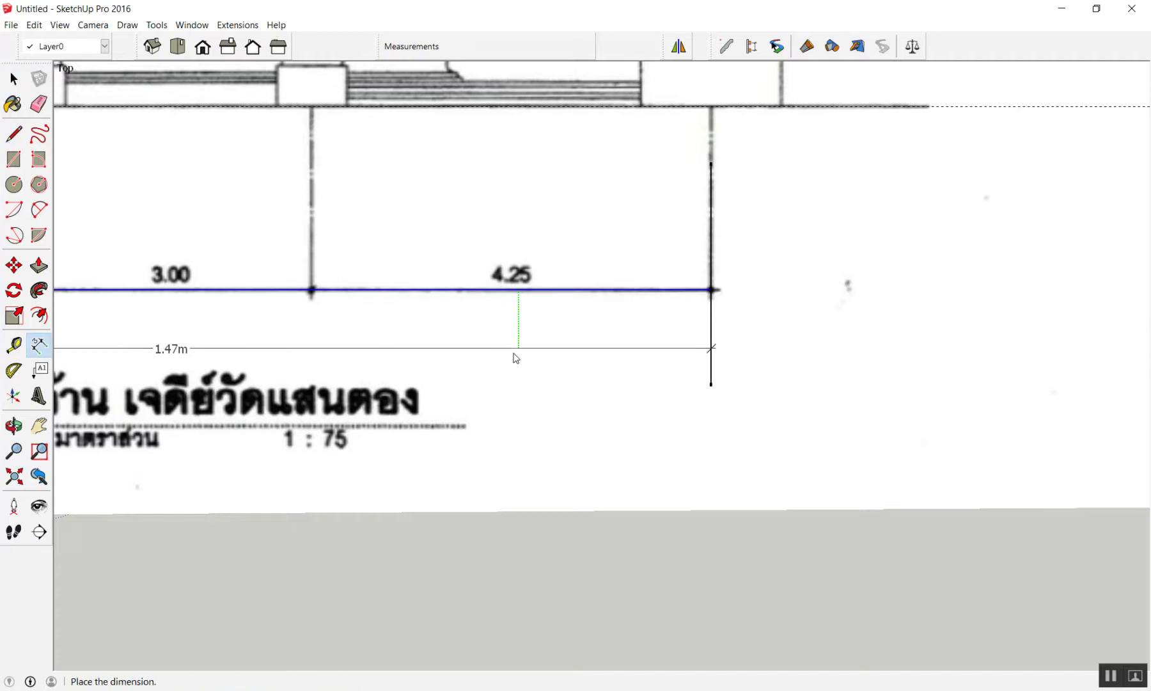
{"action": "left_click", "coordinate": [524, 345]}
{"action": "scroll", "coordinate": [694, 367], "scroll_direction": "down", "scroll_amount": 2}
{"action": "scroll", "coordinate": [755, 301], "scroll_direction": "up", "scroll_amount": 1}
{"action": "scroll", "coordinate": [503, 334], "scroll_direction": "up", "scroll_amount": 1}
{"action": "scroll", "coordinate": [504, 334], "scroll_direction": "up", "scroll_amount": 1}
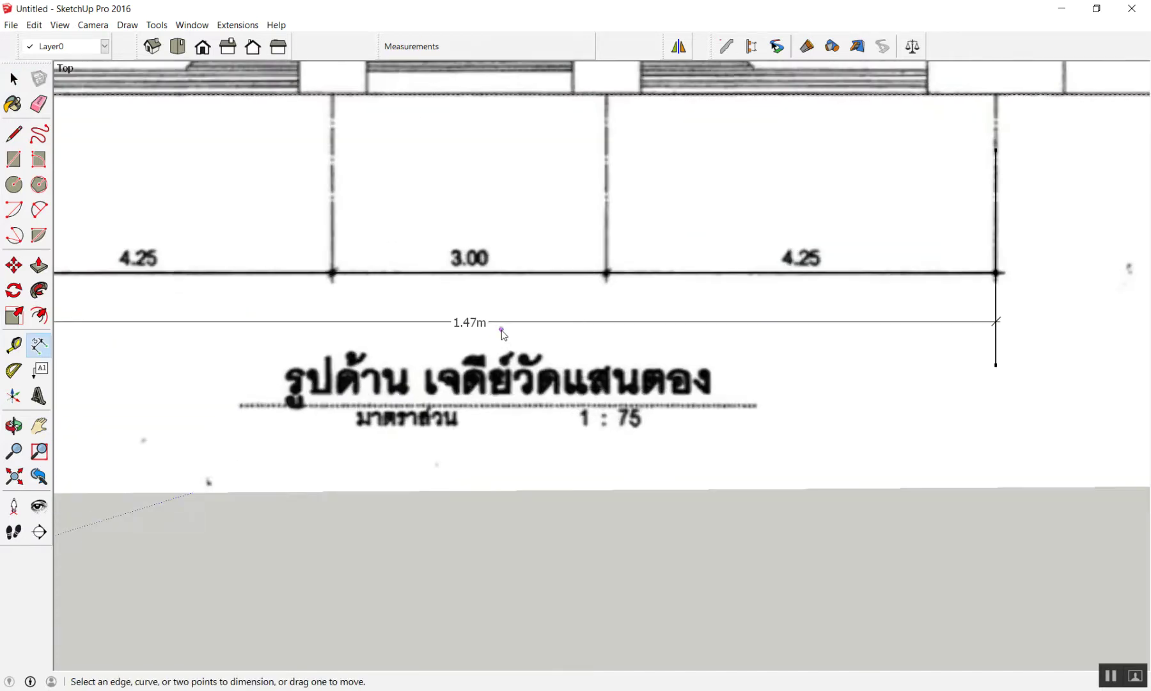
{"action": "scroll", "coordinate": [450, 334], "scroll_direction": "up", "scroll_amount": 3}
{"action": "scroll", "coordinate": [448, 329], "scroll_direction": "up", "scroll_amount": 2}
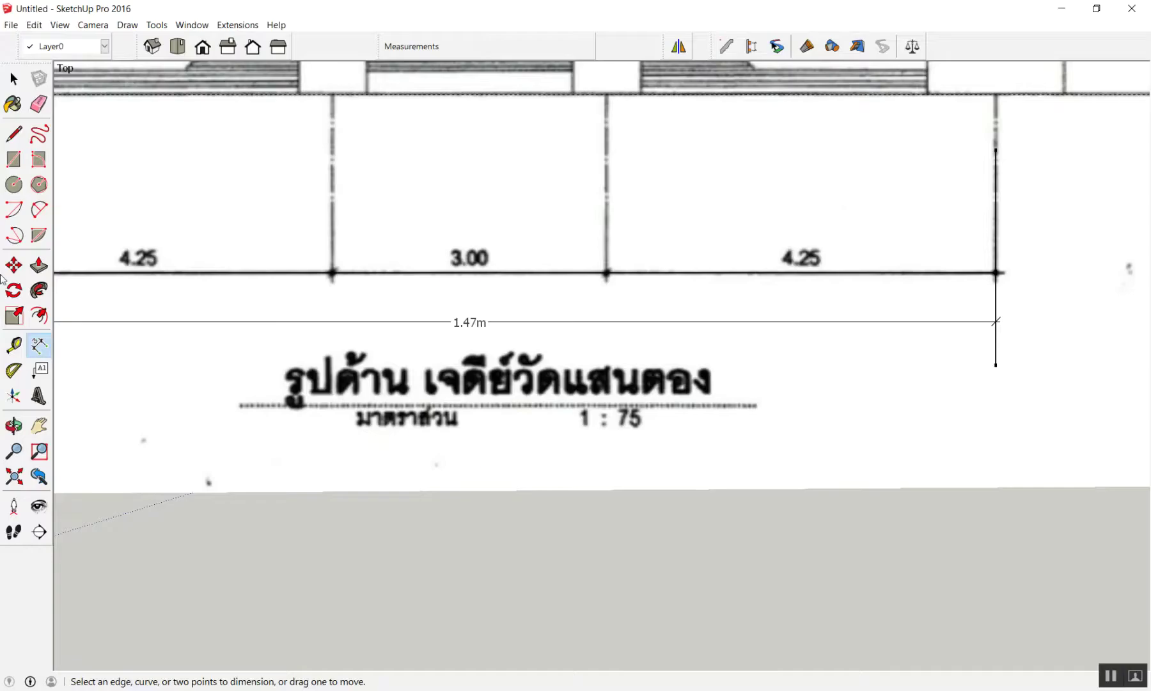
{"action": "scroll", "coordinate": [684, 243], "scroll_direction": "down", "scroll_amount": 3}
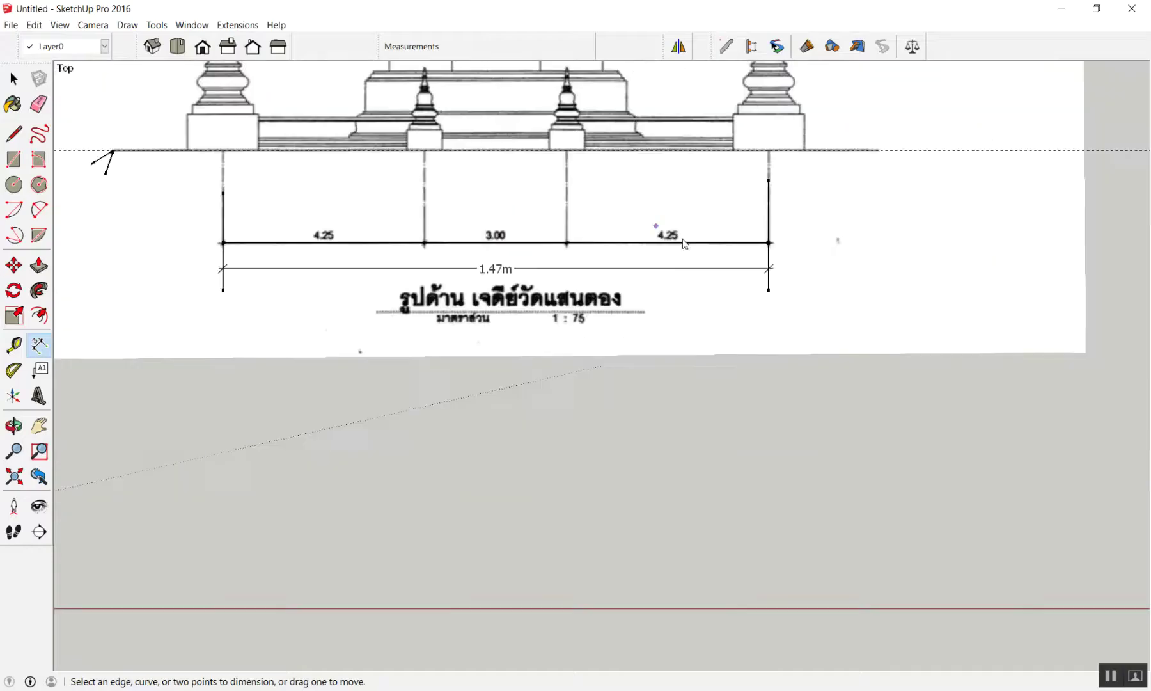
Tape-measure the baseline end to end and resize the model so it measures 11.5 m.
{"action": "left_click", "coordinate": [11, 345]}
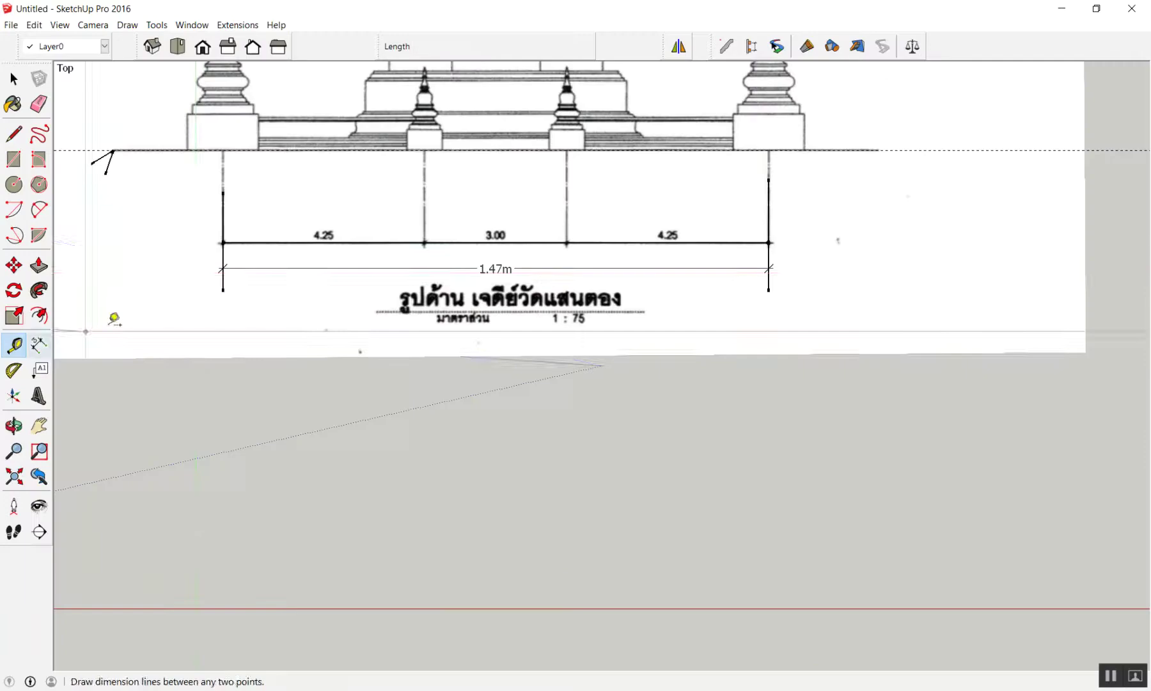
{"action": "scroll", "coordinate": [213, 252], "scroll_direction": "up", "scroll_amount": 1}
{"action": "scroll", "coordinate": [257, 216], "scroll_direction": "up", "scroll_amount": 3}
{"action": "scroll", "coordinate": [213, 226], "scroll_direction": "up", "scroll_amount": 2}
{"action": "left_click", "coordinate": [213, 230]}
{"action": "scroll", "coordinate": [192, 243], "scroll_direction": "down", "scroll_amount": 3}
{"action": "scroll", "coordinate": [191, 256], "scroll_direction": "down", "scroll_amount": 3}
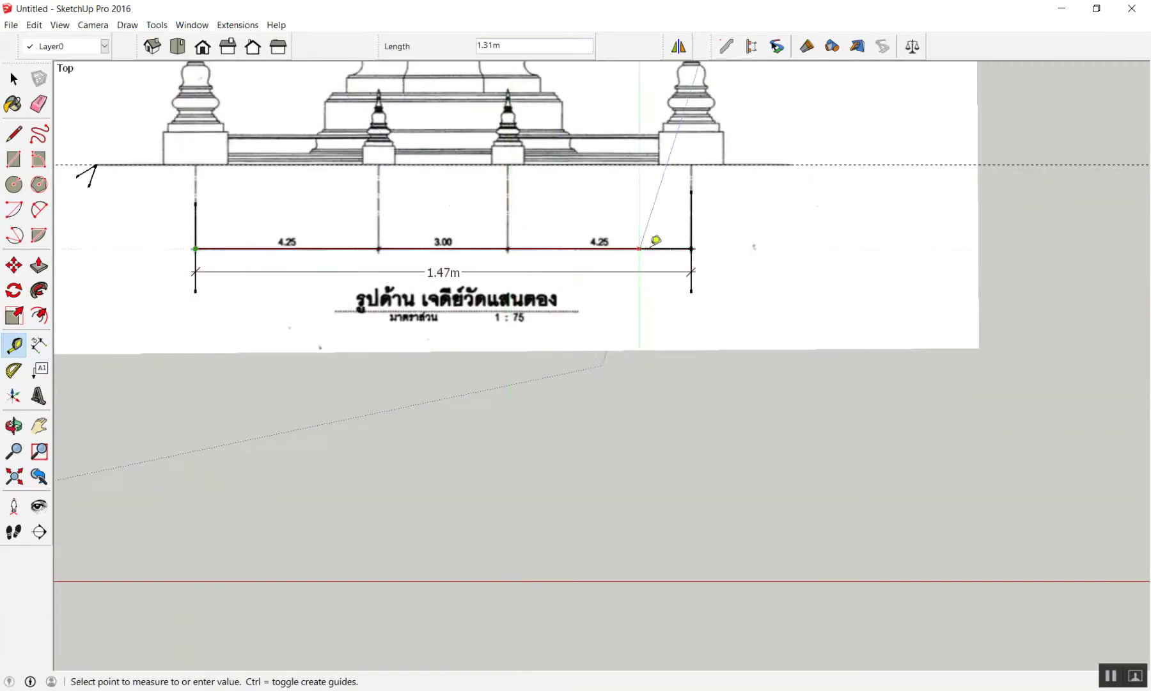
{"action": "scroll", "coordinate": [735, 238], "scroll_direction": "up", "scroll_amount": 1}
{"action": "scroll", "coordinate": [720, 243], "scroll_direction": "up", "scroll_amount": 2}
{"action": "scroll", "coordinate": [665, 243], "scroll_direction": "up", "scroll_amount": 2}
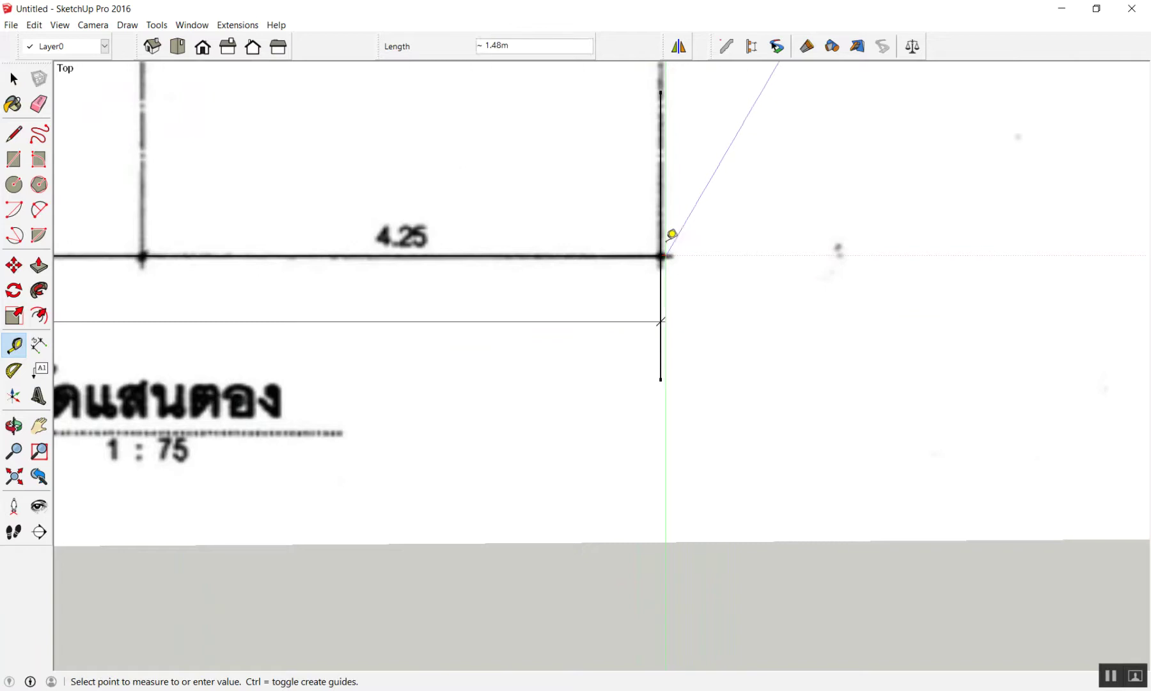
{"action": "left_click", "coordinate": [665, 257]}
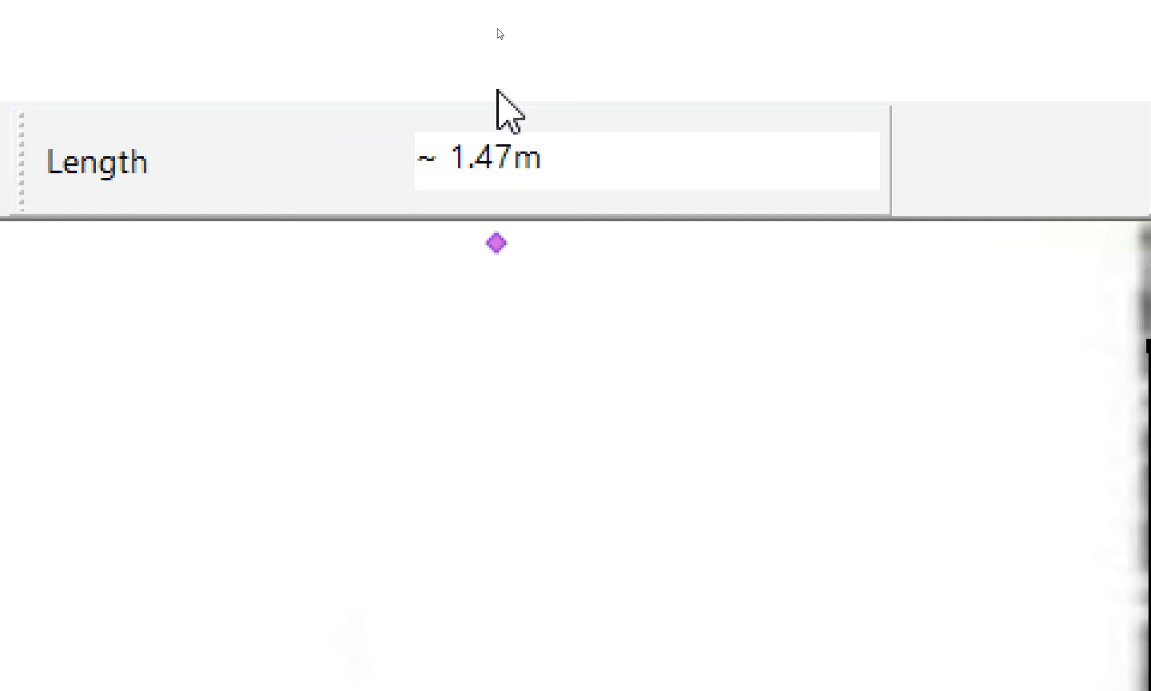
{"action": "type", "text": "11.5"}
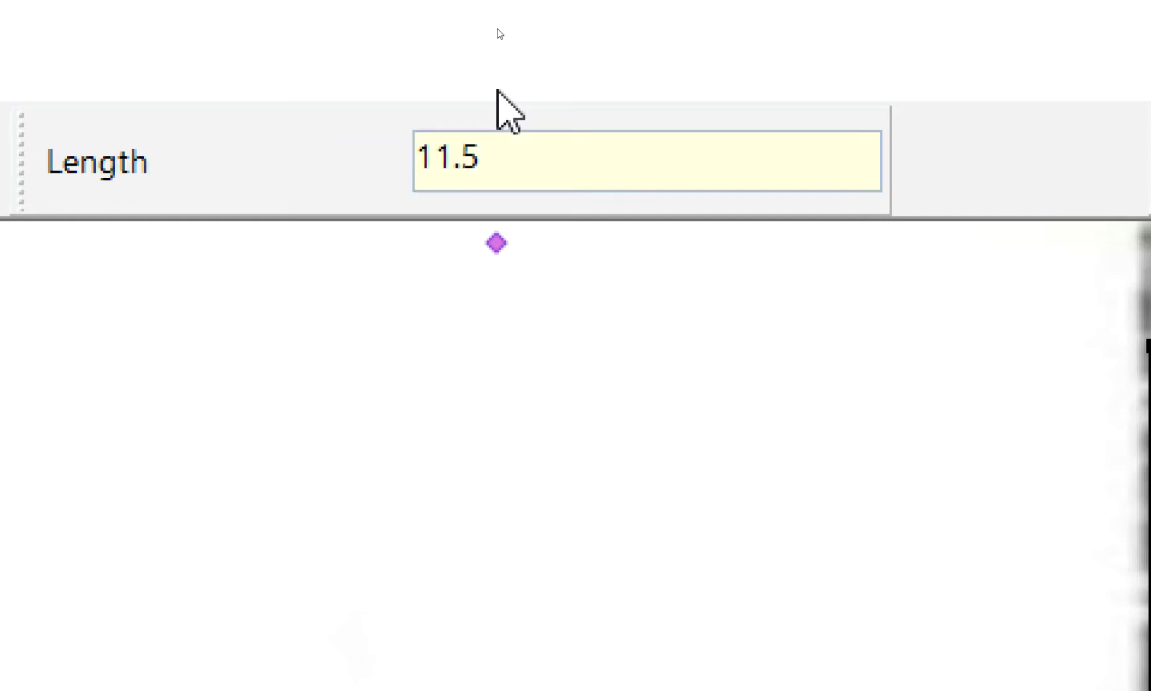
{"action": "key", "text": "Return"}
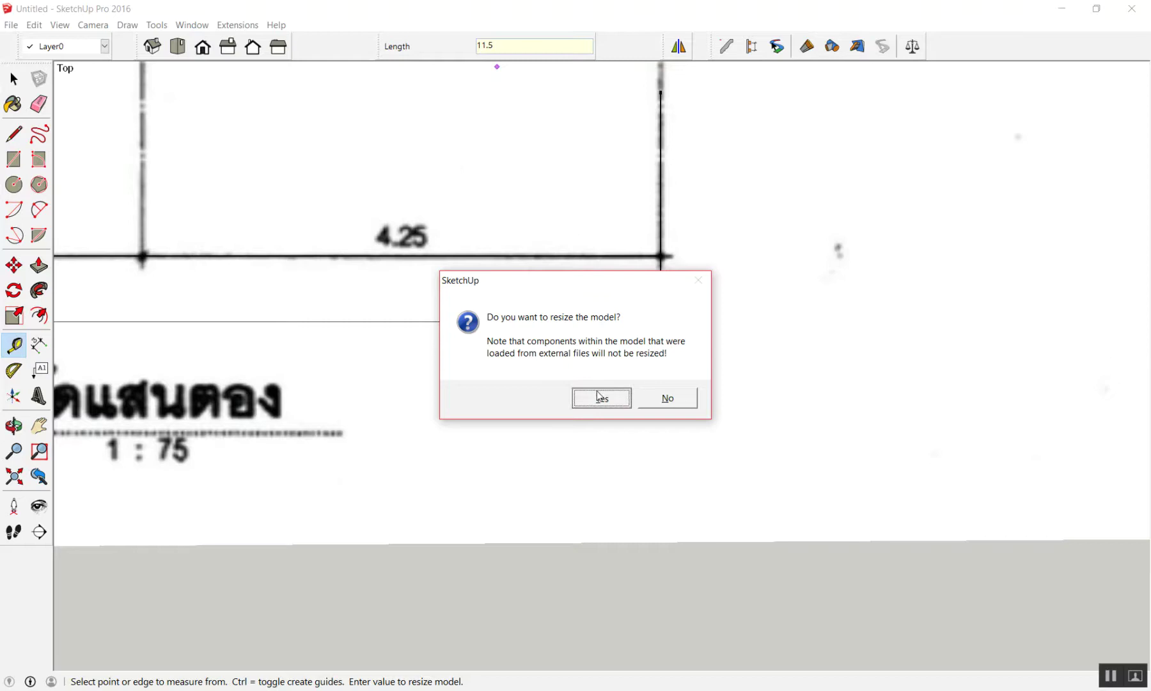
{"action": "left_click", "coordinate": [600, 398]}
Zoom to the full drawing and verify the baseline dimension now reads 11.50m.
{"action": "scroll", "coordinate": [619, 334], "scroll_direction": "down", "scroll_amount": 3}
{"action": "scroll", "coordinate": [624, 323], "scroll_direction": "down", "scroll_amount": 1}
{"action": "scroll", "coordinate": [605, 323], "scroll_direction": "down", "scroll_amount": 3}
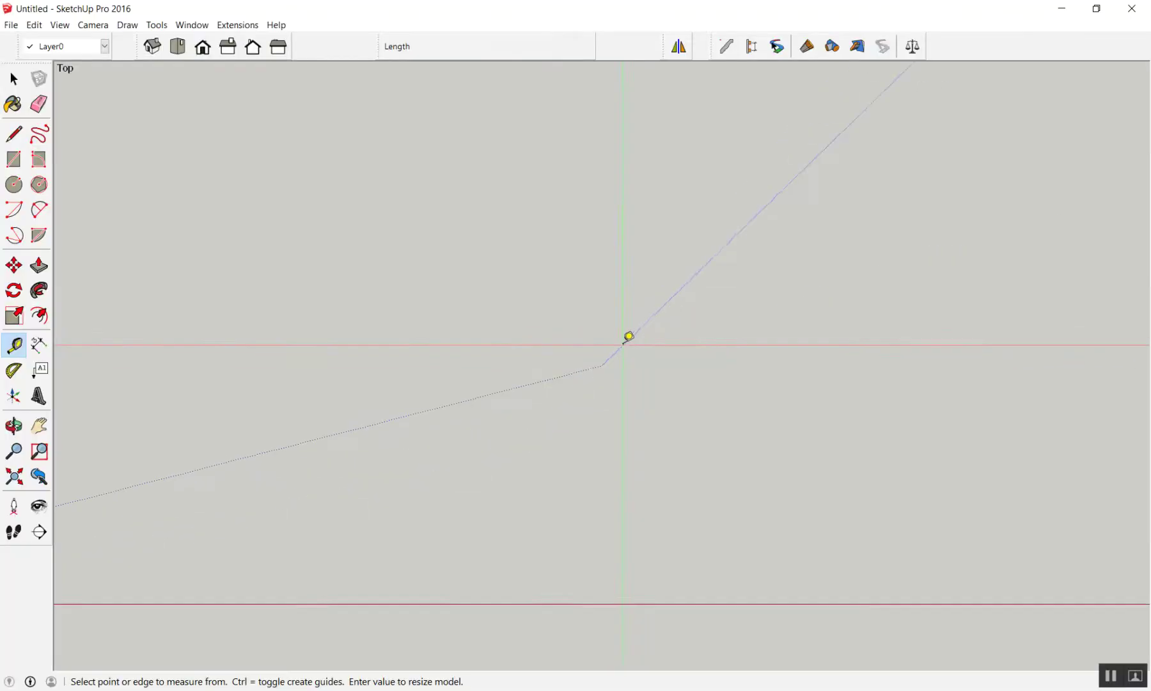
{"action": "scroll", "coordinate": [512, 321], "scroll_direction": "down", "scroll_amount": 3}
{"action": "scroll", "coordinate": [984, 224], "scroll_direction": "down", "scroll_amount": 2}
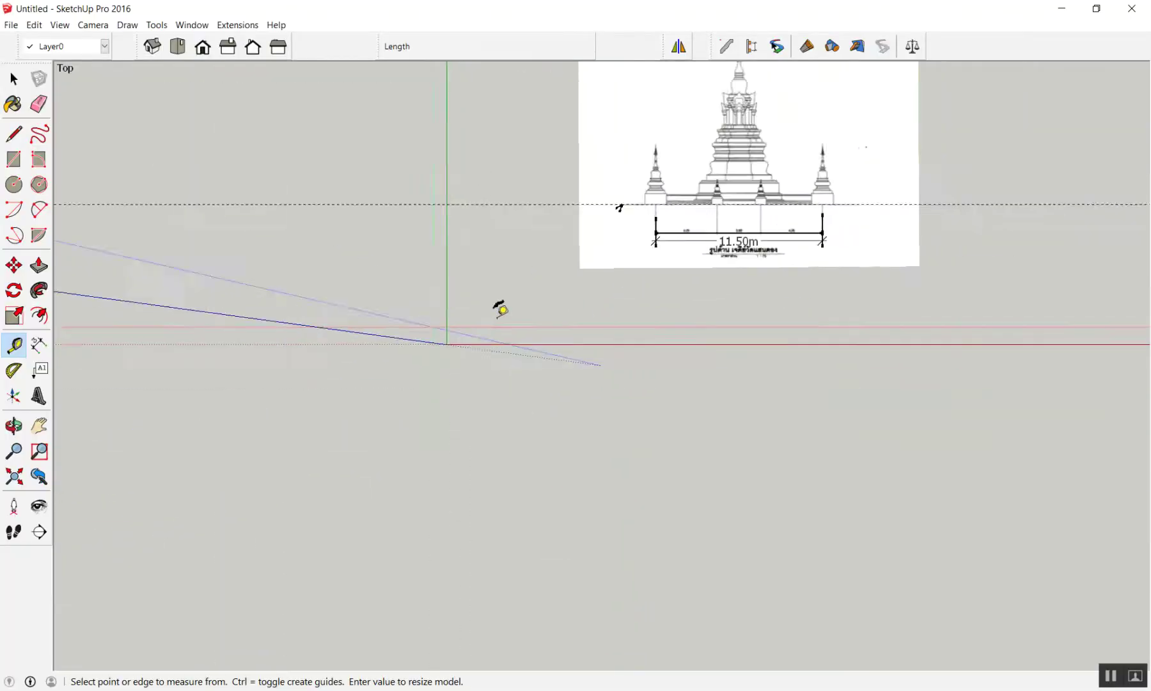
{"action": "scroll", "coordinate": [984, 224], "scroll_direction": "up", "scroll_amount": 3}
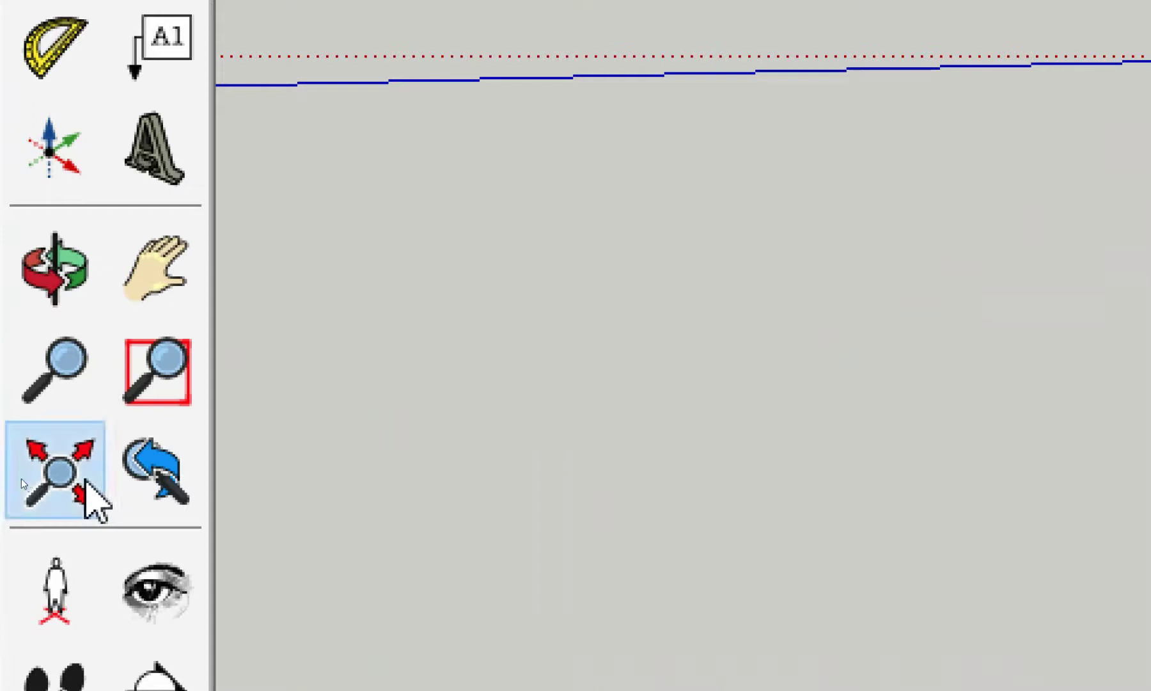
{"action": "left_click", "coordinate": [47, 481]}
{"action": "scroll", "coordinate": [787, 512], "scroll_direction": "up", "scroll_amount": 3}
{"action": "key", "text": "space"}
{"action": "scroll", "coordinate": [465, 521], "scroll_direction": "up", "scroll_amount": 3}
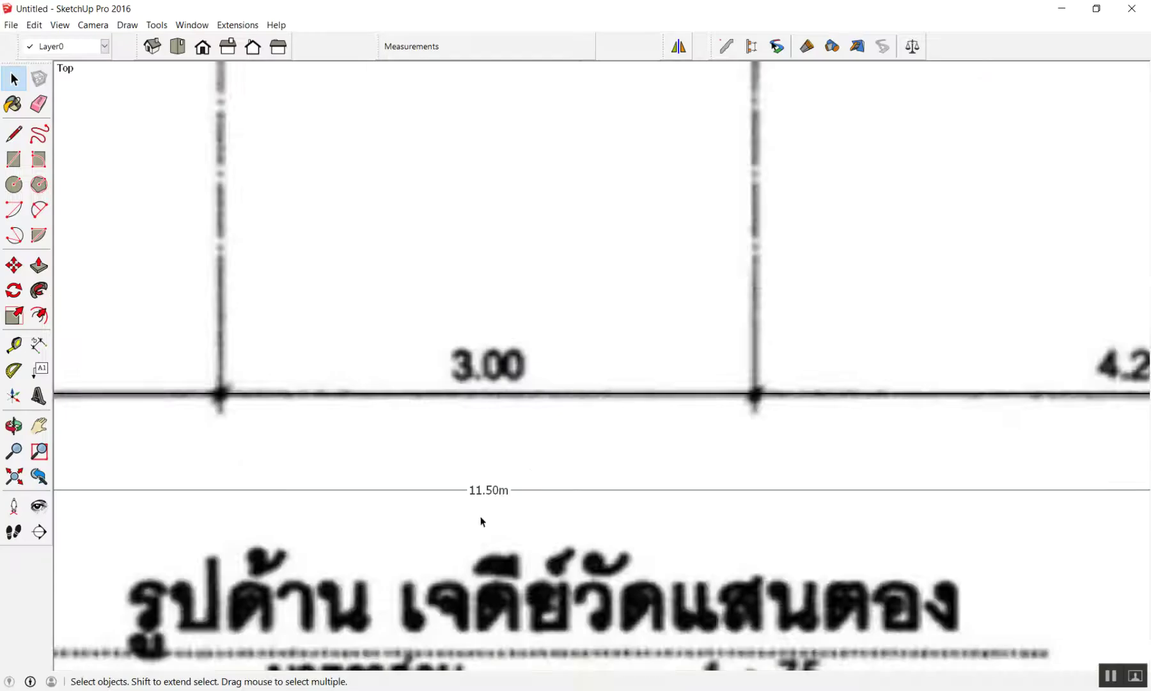
{"action": "scroll", "coordinate": [481, 519], "scroll_direction": "down", "scroll_amount": 3}
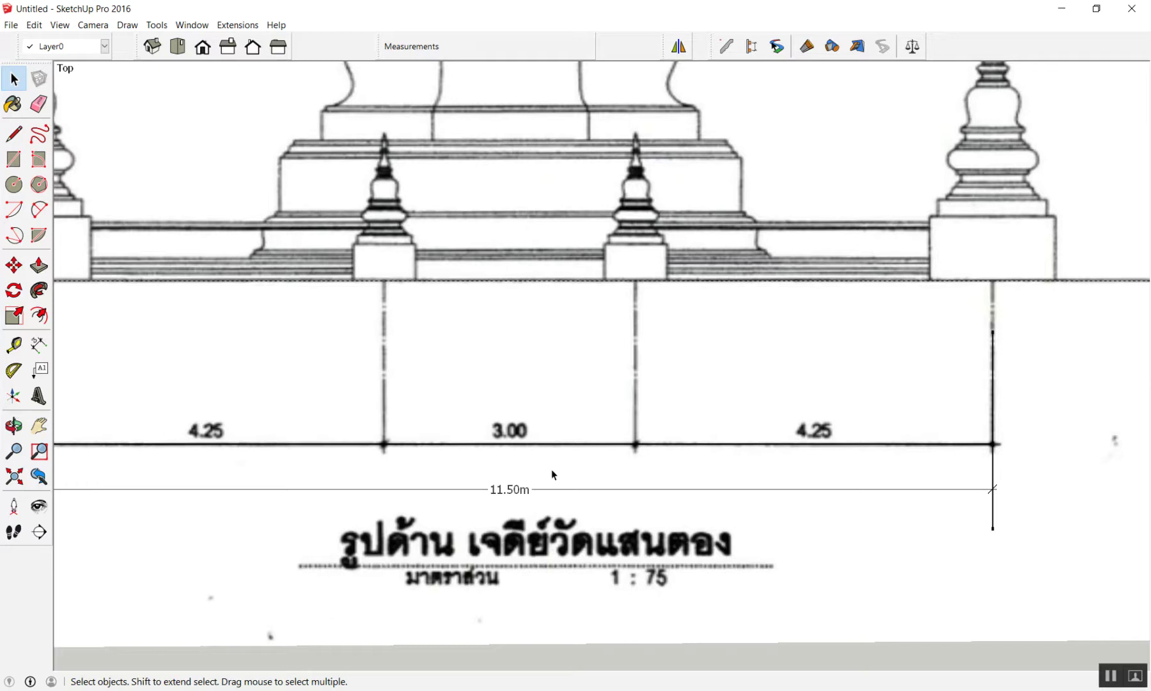
{"action": "scroll", "coordinate": [552, 473], "scroll_direction": "down", "scroll_amount": 3}
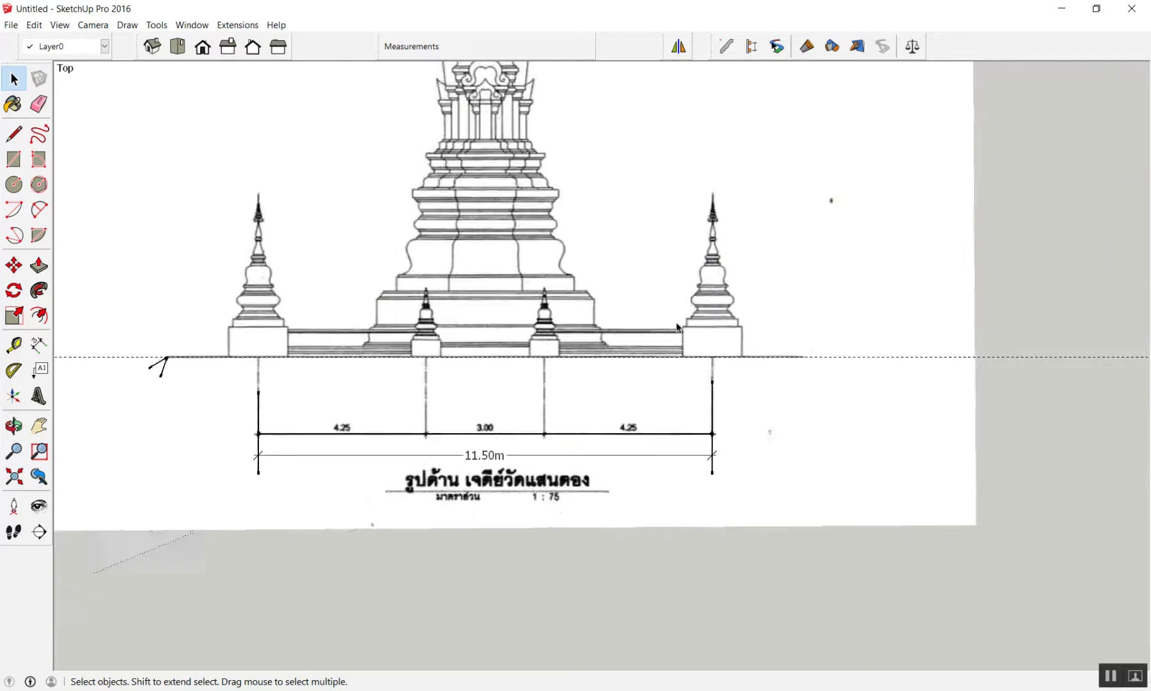
{"action": "scroll", "coordinate": [663, 340], "scroll_direction": "down", "scroll_amount": 3}
{"action": "scroll", "coordinate": [672, 200], "scroll_direction": "up", "scroll_amount": 3}
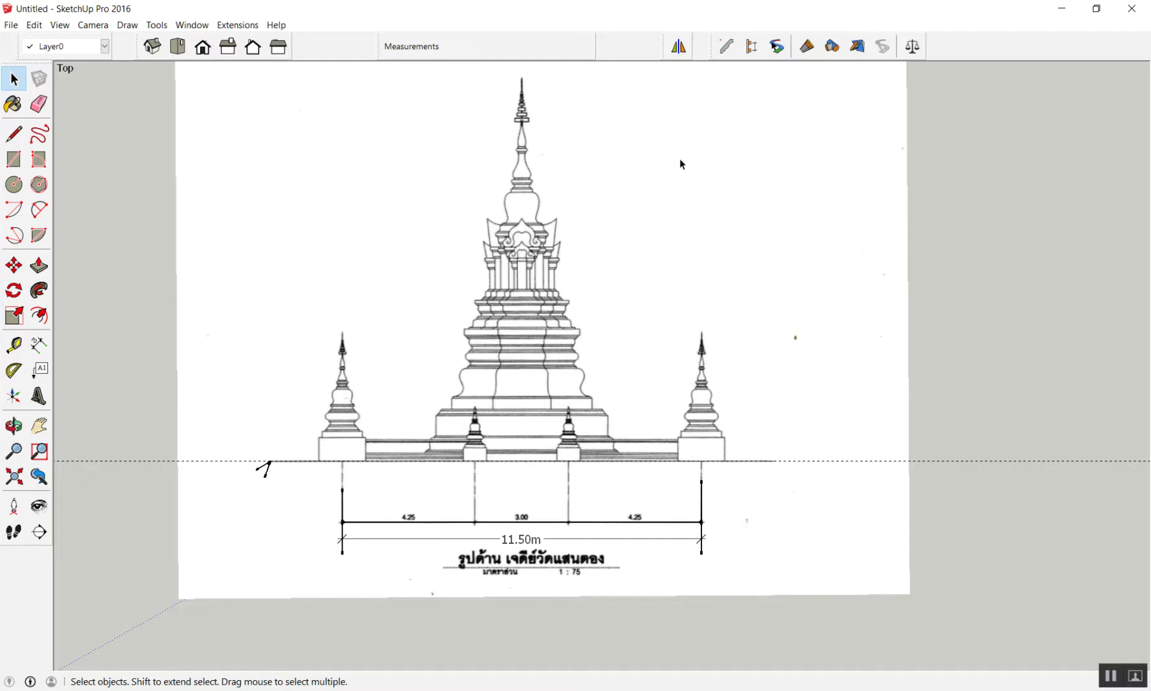
{"action": "scroll", "coordinate": [681, 163], "scroll_direction": "down", "scroll_amount": 2}
{"action": "scroll", "coordinate": [685, 196], "scroll_direction": "down", "scroll_amount": 1}
{"action": "scroll", "coordinate": [620, 211], "scroll_direction": "down", "scroll_amount": 1}
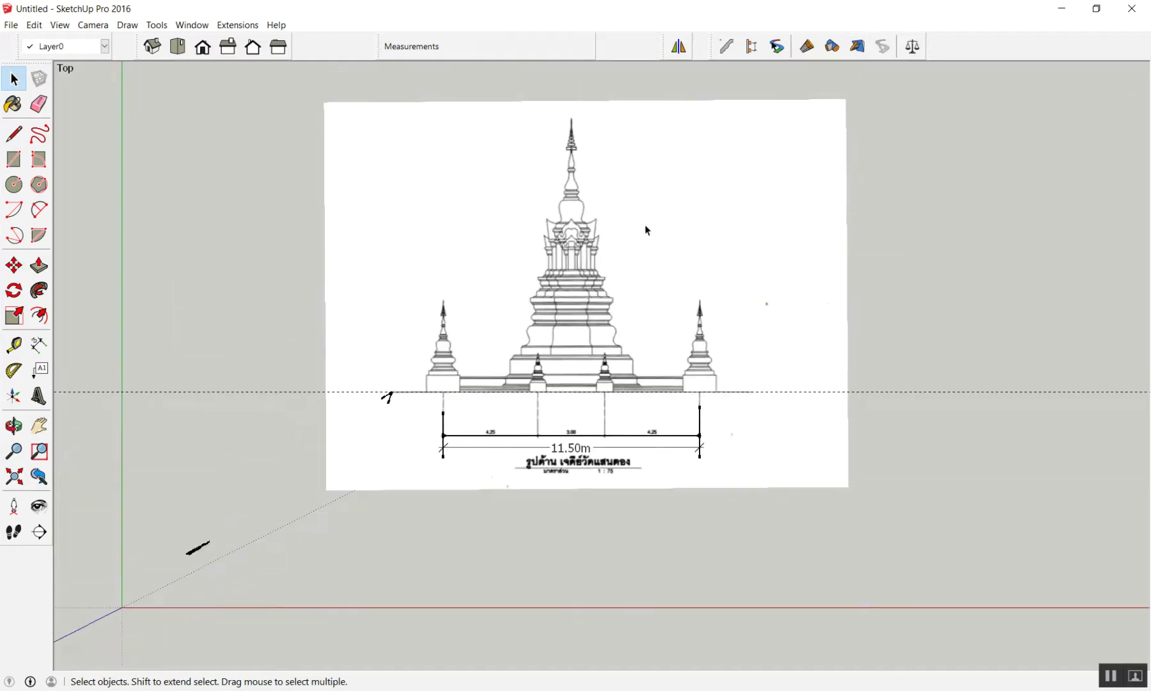
Select the Line tool and zoom in on the main spire's tip.
{"action": "key", "text": "l"}
{"action": "scroll", "coordinate": [575, 73], "scroll_direction": "up", "scroll_amount": 1}
{"action": "scroll", "coordinate": [594, 127], "scroll_direction": "up", "scroll_amount": 4}
{"action": "scroll", "coordinate": [560, 142], "scroll_direction": "up", "scroll_amount": 2}
{"action": "scroll", "coordinate": [527, 136], "scroll_direction": "up", "scroll_amount": 3}
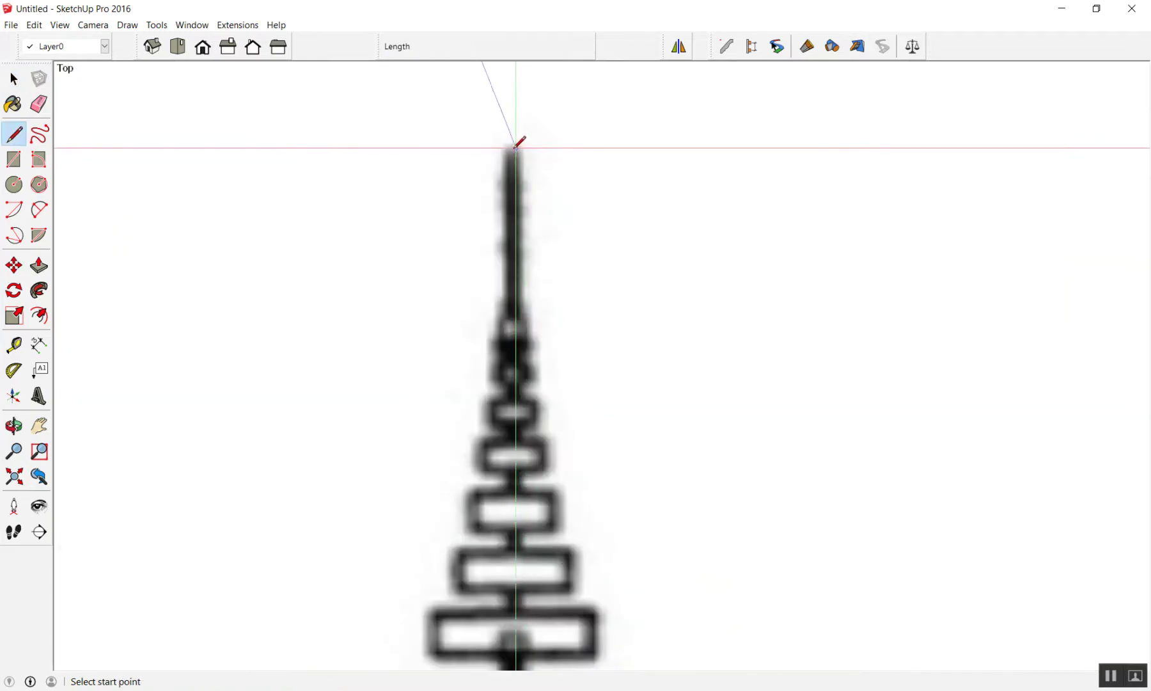
Draw a vertical line from the main spire's tip down to the stupa's ground line.
{"action": "left_click", "coordinate": [514, 148]}
{"action": "scroll", "coordinate": [515, 142], "scroll_direction": "down", "scroll_amount": 2}
{"action": "scroll", "coordinate": [517, 142], "scroll_direction": "down", "scroll_amount": 2}
{"action": "scroll", "coordinate": [521, 136], "scroll_direction": "down", "scroll_amount": 2}
{"action": "scroll", "coordinate": [518, 419], "scroll_direction": "down", "scroll_amount": 3}
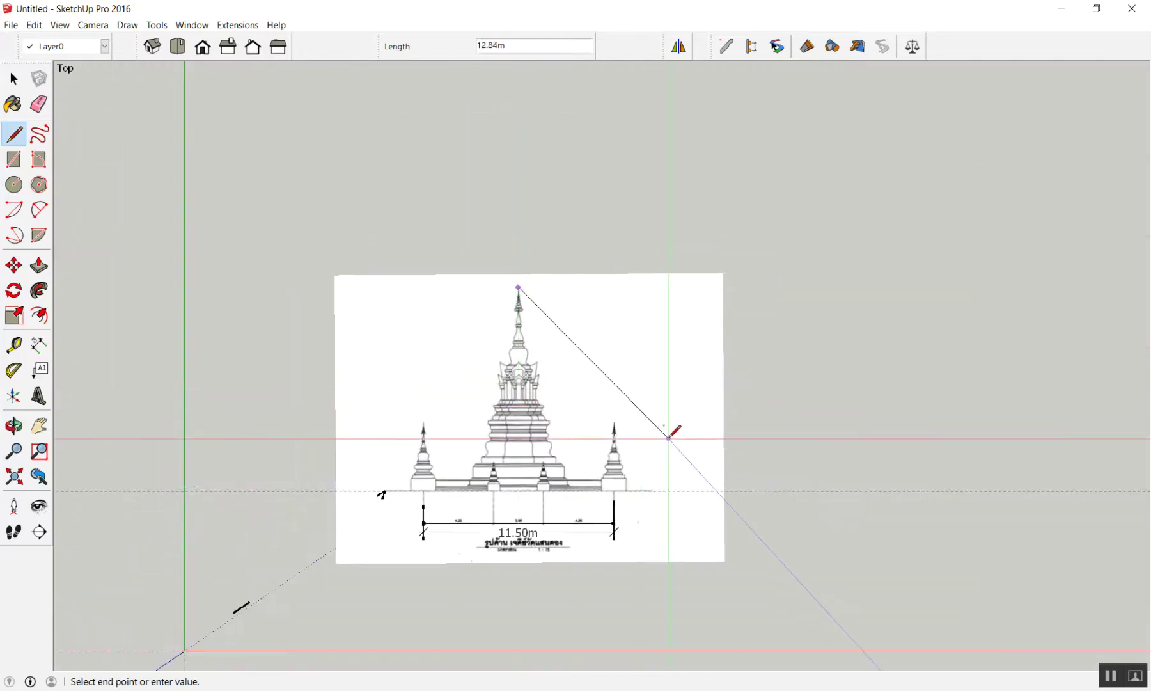
{"action": "scroll", "coordinate": [603, 460], "scroll_direction": "up", "scroll_amount": 2}
{"action": "scroll", "coordinate": [501, 475], "scroll_direction": "up", "scroll_amount": 2}
{"action": "scroll", "coordinate": [419, 499], "scroll_direction": "up", "scroll_amount": 2}
{"action": "scroll", "coordinate": [399, 535], "scroll_direction": "up", "scroll_amount": 2}
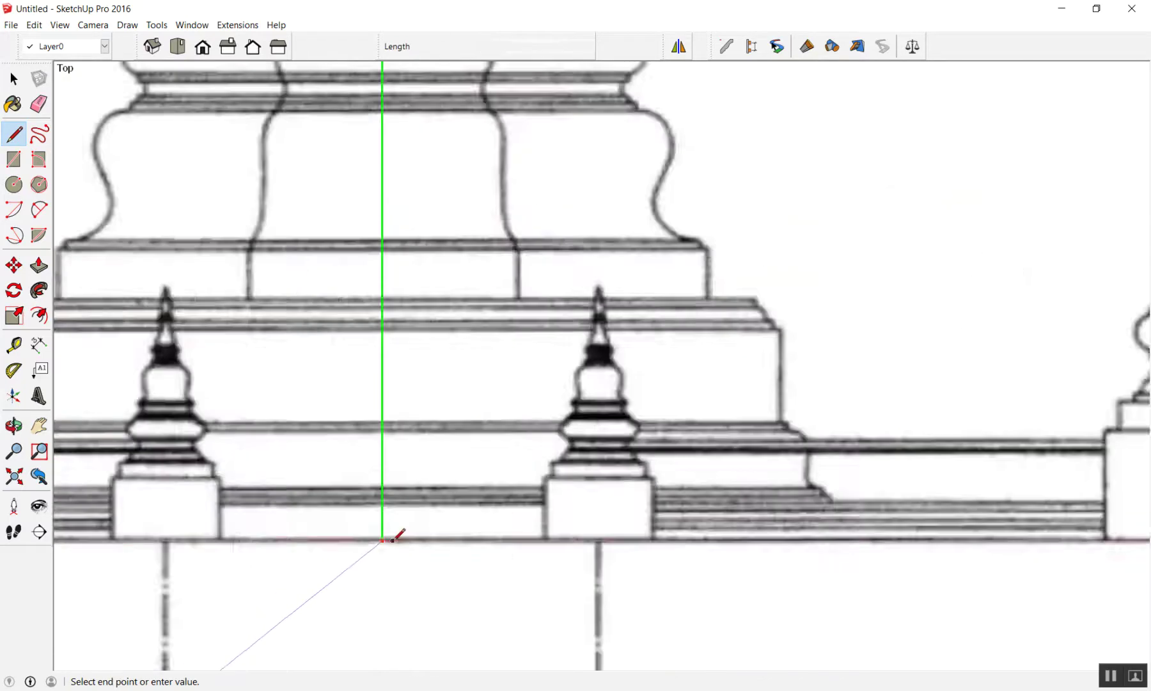
{"action": "scroll", "coordinate": [378, 544], "scroll_direction": "up", "scroll_amount": 2}
{"action": "scroll", "coordinate": [375, 548], "scroll_direction": "up", "scroll_amount": 3}
{"action": "left_click", "coordinate": [417, 507]}
{"action": "key", "text": "space"}
Dimension the vertical line as 12.25m, placing the label beside the stupa.
{"action": "scroll", "coordinate": [421, 473], "scroll_direction": "down", "scroll_amount": 3}
{"action": "scroll", "coordinate": [420, 461], "scroll_direction": "down", "scroll_amount": 3}
{"action": "scroll", "coordinate": [419, 416], "scroll_direction": "down", "scroll_amount": 2}
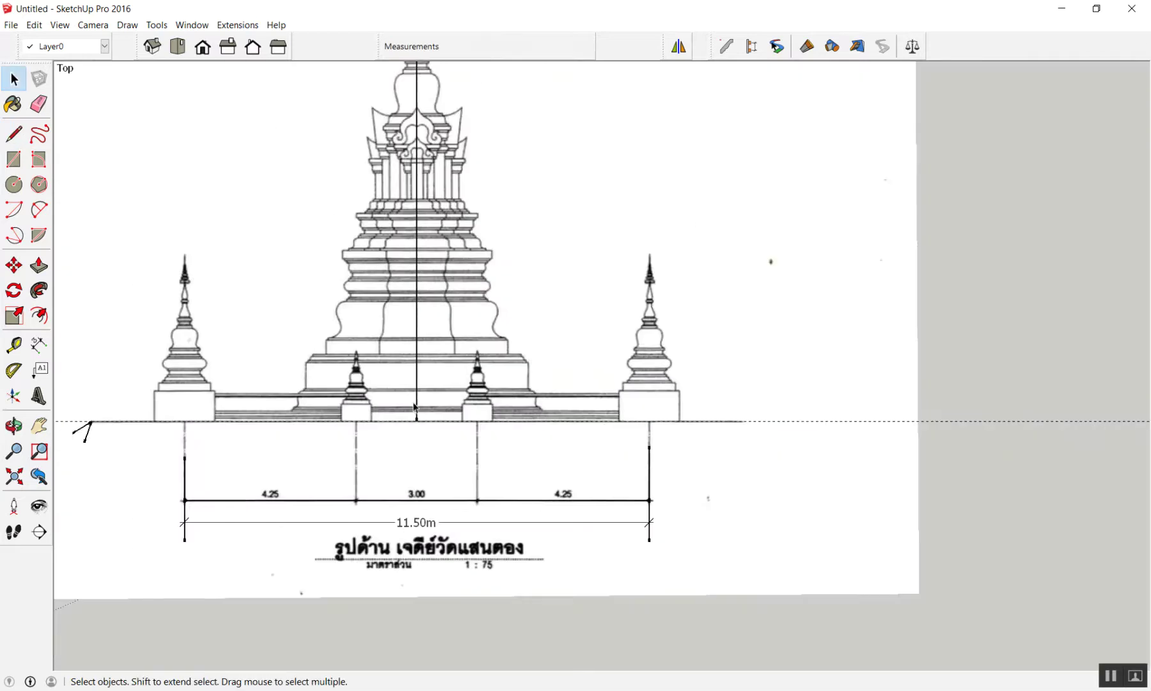
{"action": "key", "text": "d"}
{"action": "left_click", "coordinate": [417, 352]}
{"action": "left_click", "coordinate": [766, 345]}
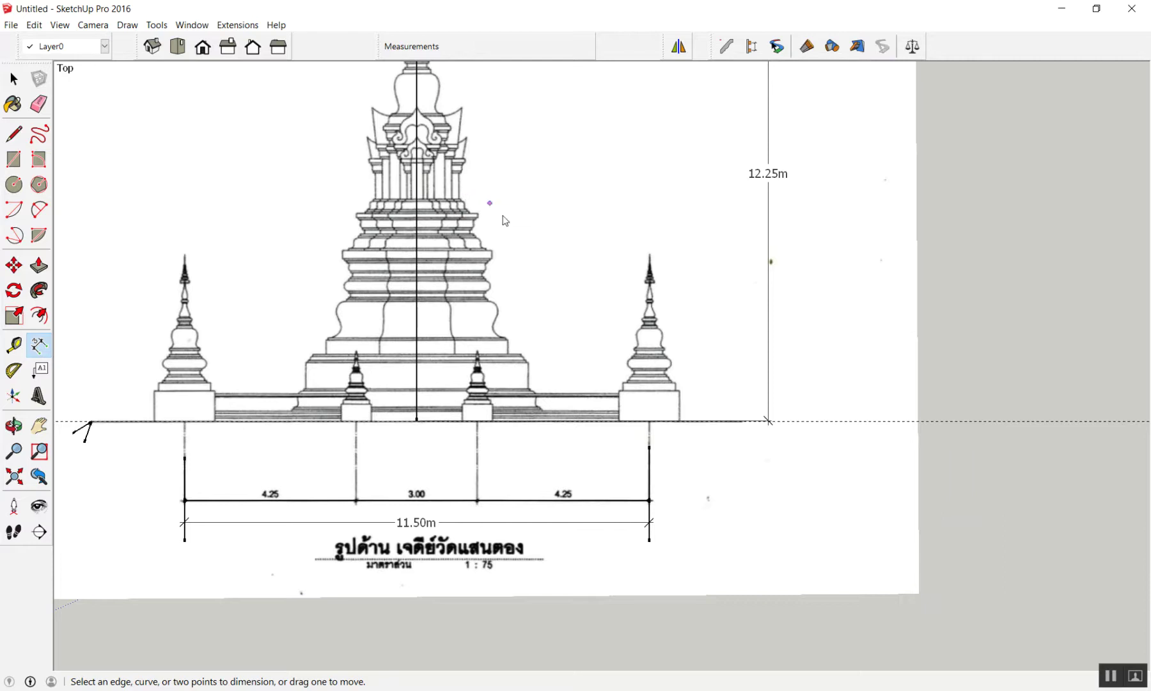
{"action": "scroll", "coordinate": [505, 223], "scroll_direction": "down", "scroll_amount": 3}
{"action": "scroll", "coordinate": [544, 234], "scroll_direction": "down", "scroll_amount": 3}
{"action": "scroll", "coordinate": [578, 223], "scroll_direction": "up", "scroll_amount": 3}
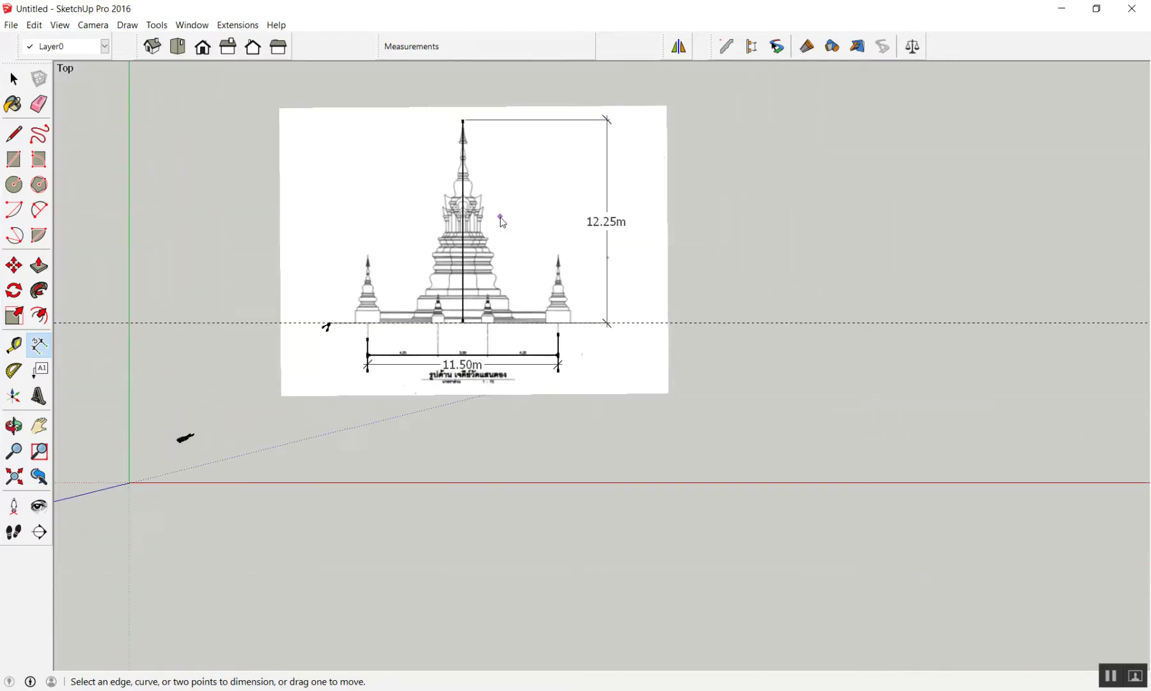
{"action": "key", "text": "space"}
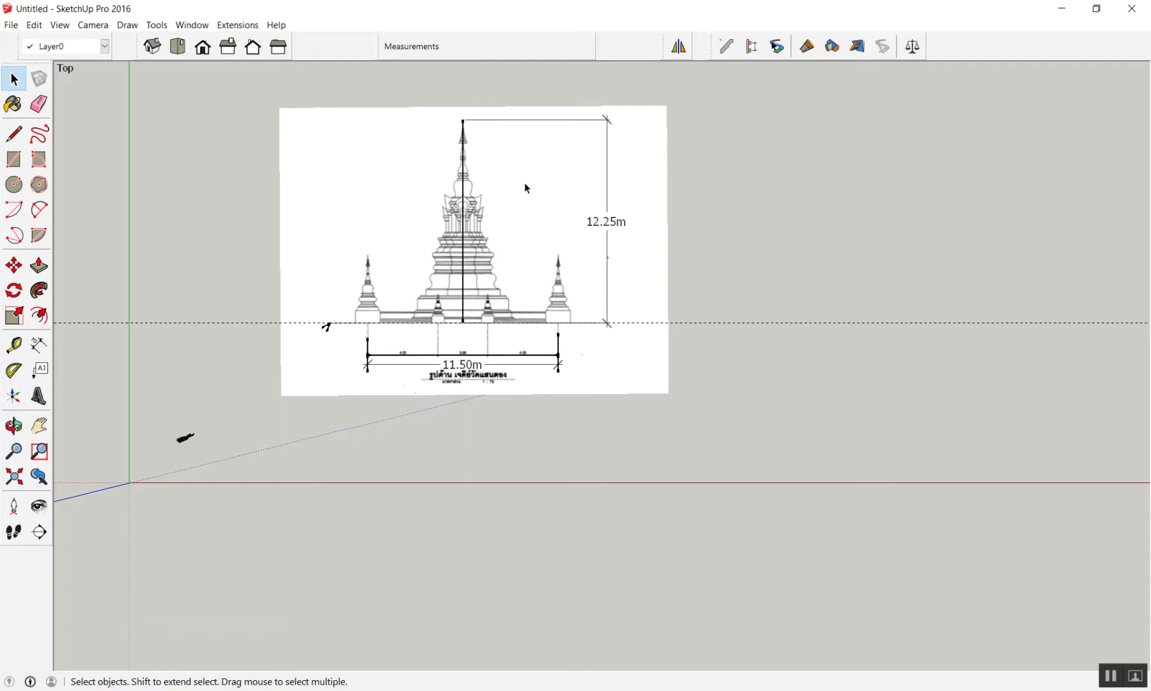
{"action": "scroll", "coordinate": [384, 134], "scroll_direction": "up", "scroll_amount": 2}
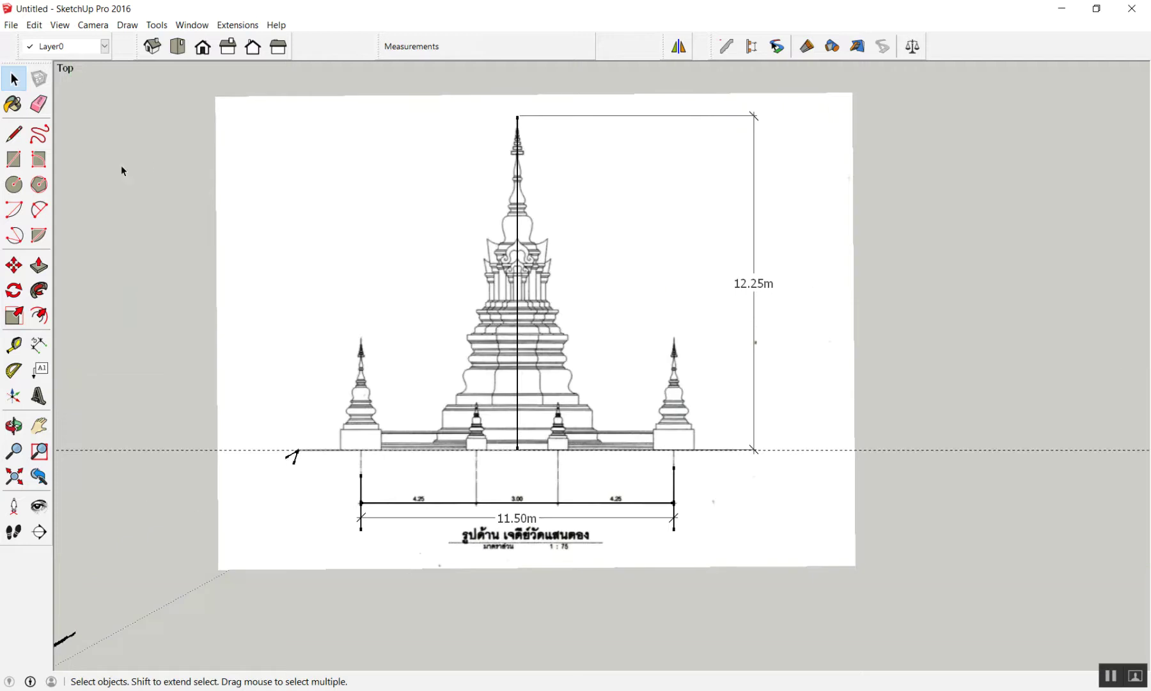
Tape-measure the spire height on the drawing, about 9.78m.
{"action": "left_click", "coordinate": [14, 344]}
{"action": "scroll", "coordinate": [427, 213], "scroll_direction": "up", "scroll_amount": 2}
{"action": "scroll", "coordinate": [372, 122], "scroll_direction": "up", "scroll_amount": 1}
{"action": "left_click", "coordinate": [305, 127]}
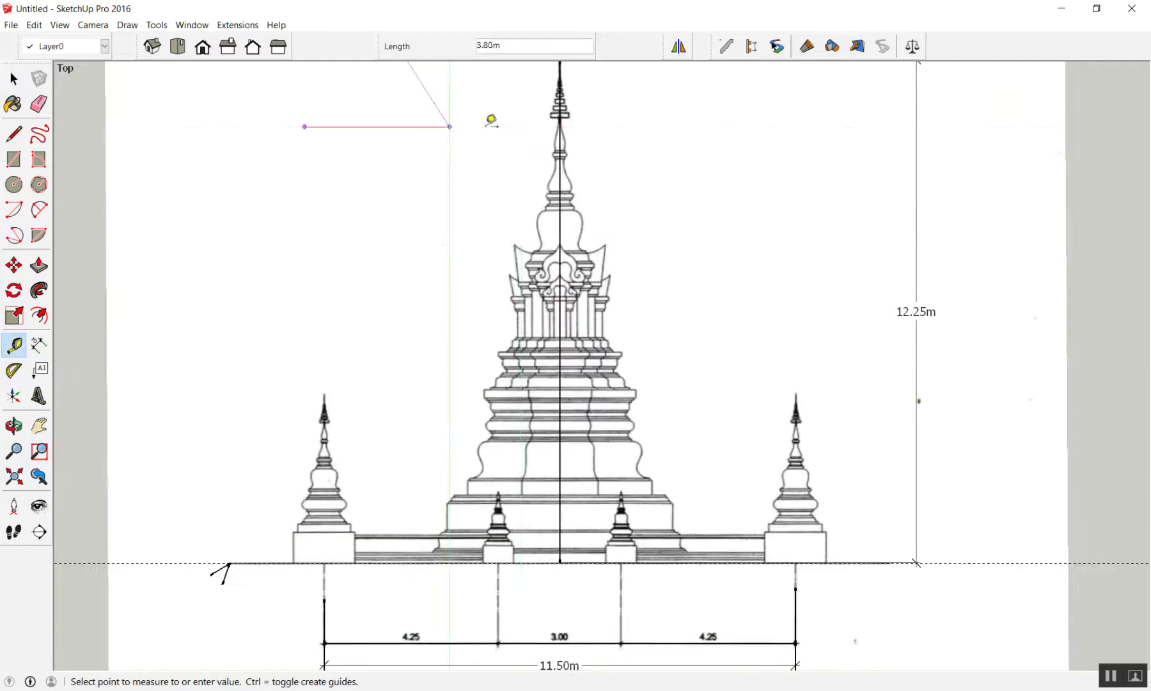
{"action": "left_click", "coordinate": [704, 127]}
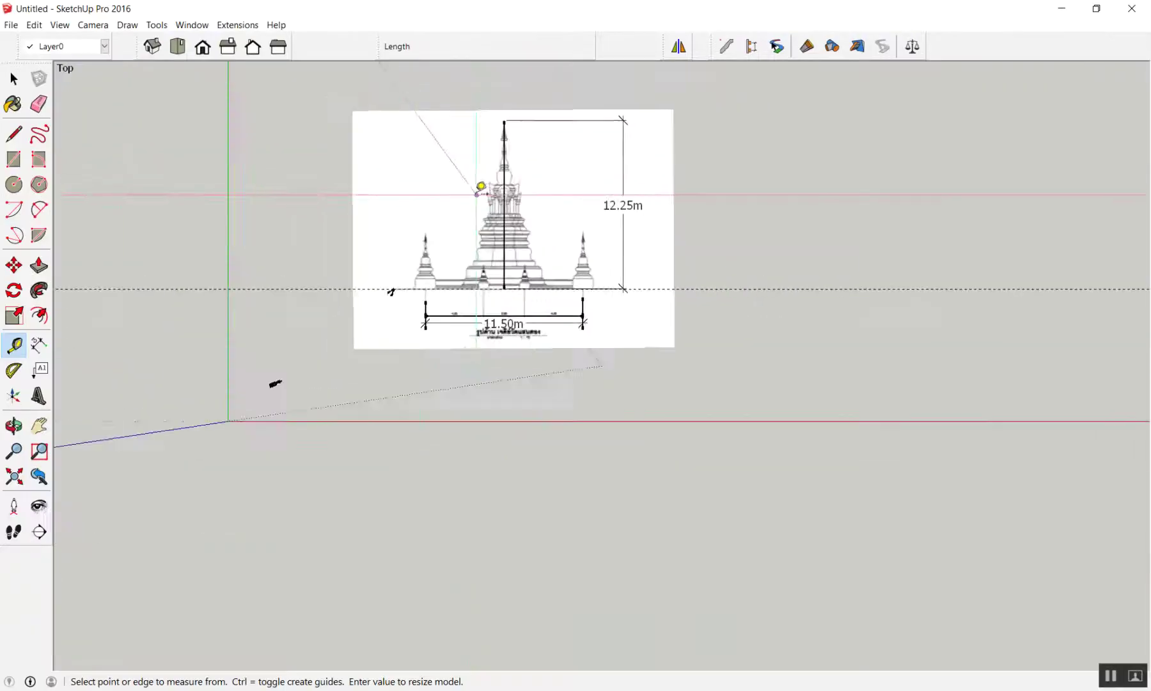
{"action": "scroll", "coordinate": [380, 355], "scroll_direction": "up", "scroll_amount": 2}
{"action": "scroll", "coordinate": [357, 299], "scroll_direction": "up", "scroll_amount": 3}
{"action": "key", "text": "space"}
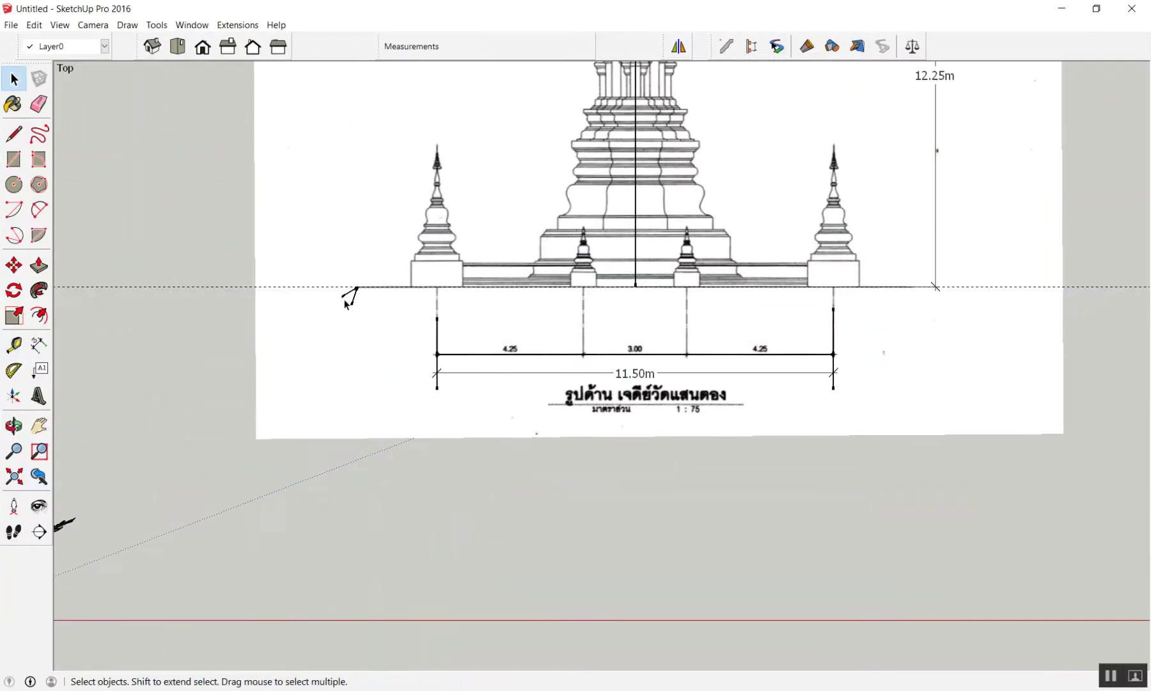
Tilt the view into perspective, then select and deselect the drawing image.
{"action": "scroll", "coordinate": [364, 186], "scroll_direction": "down", "scroll_amount": 4}
{"action": "scroll", "coordinate": [289, 179], "scroll_direction": "up", "scroll_amount": 2}
{"action": "scroll", "coordinate": [335, 242], "scroll_direction": "down", "scroll_amount": 5}
{"action": "middle_click_drag", "start_coordinate": [335, 242], "coordinate": [361, 124]}
{"action": "left_click_drag", "start_coordinate": [359, 118], "coordinate": [752, 377]}
{"action": "scroll", "coordinate": [576, 301], "scroll_direction": "down", "scroll_amount": 1}
{"action": "left_click", "coordinate": [269, 131]}
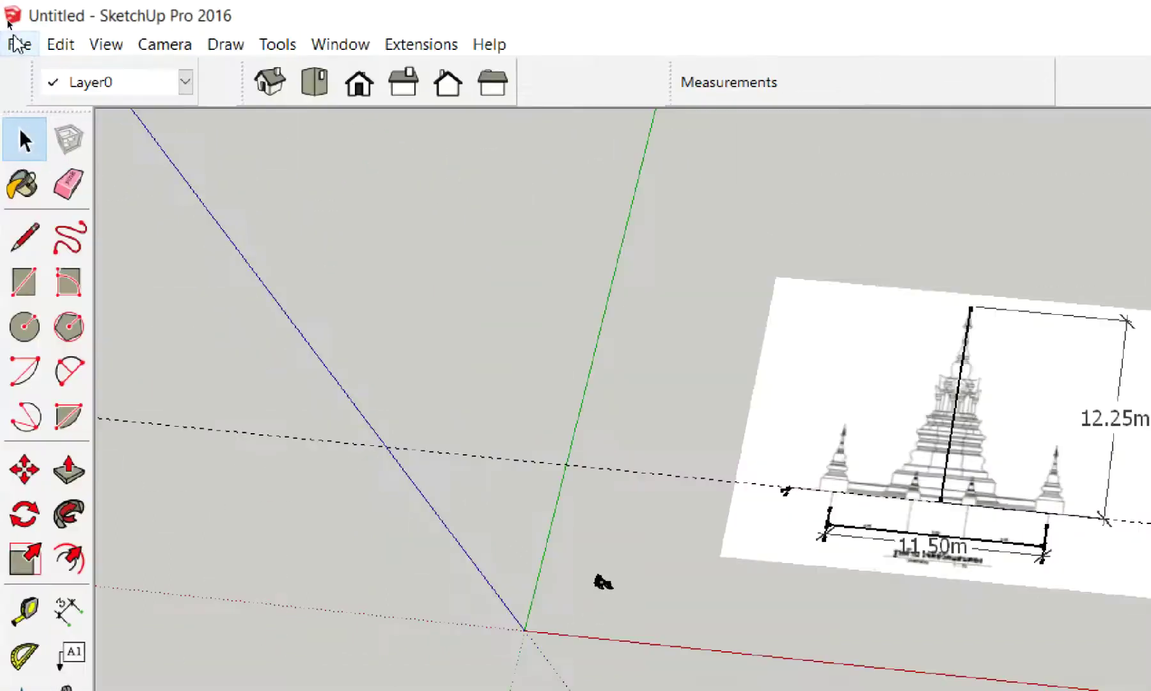
Start a new model, discarding the old one without saving.
{"action": "left_click", "coordinate": [9, 26]}
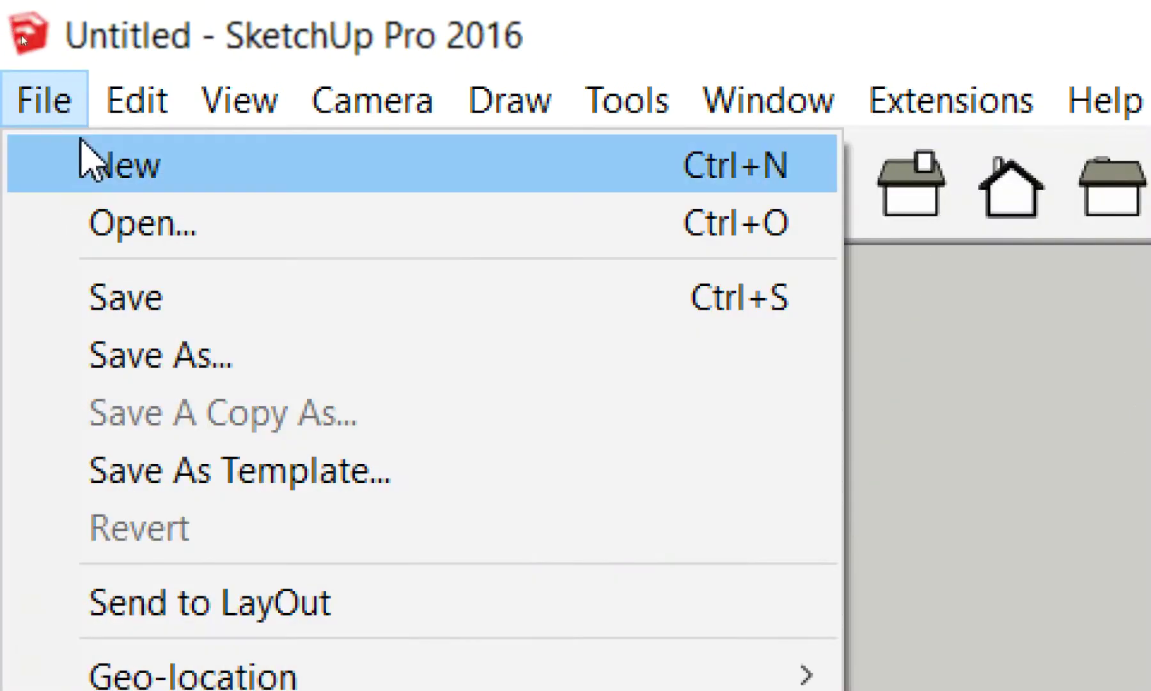
{"action": "left_click", "coordinate": [24, 40]}
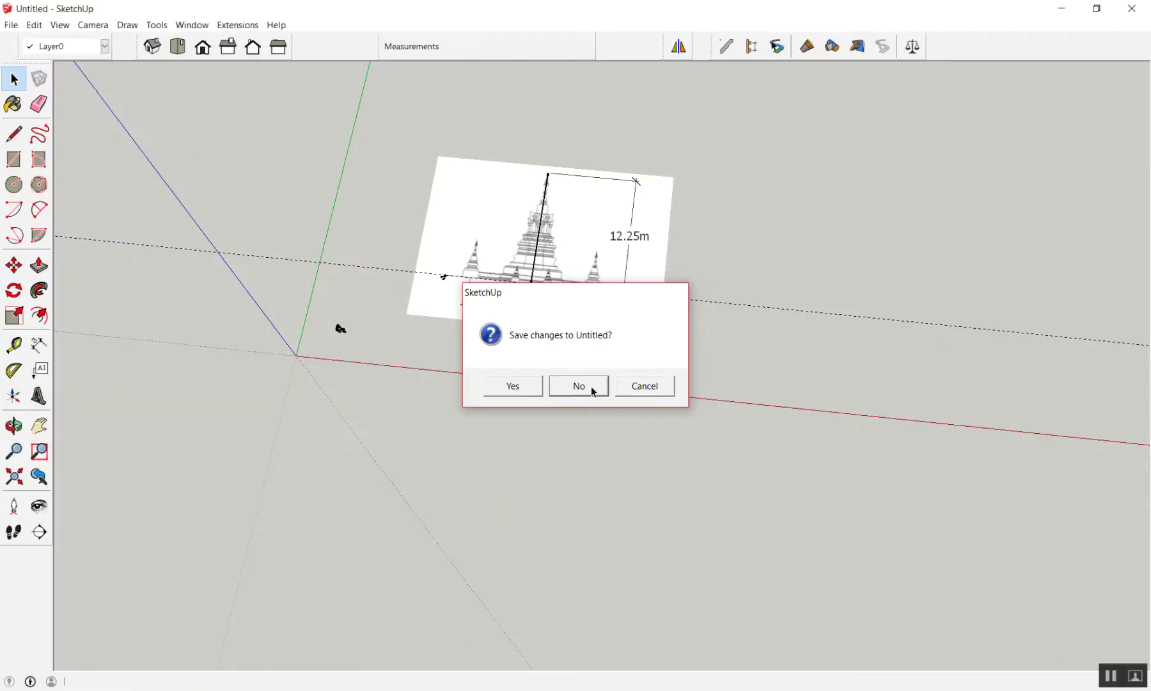
{"action": "left_click", "coordinate": [590, 388]}
{"action": "mouse_move", "coordinate": [522, 376]}
{"action": "middle_mouse_down"}
{"action": "mouse_move", "coordinate": [588, 334]}
{"action": "mouse_move", "coordinate": [612, 410]}
{"action": "middle_mouse_up"}
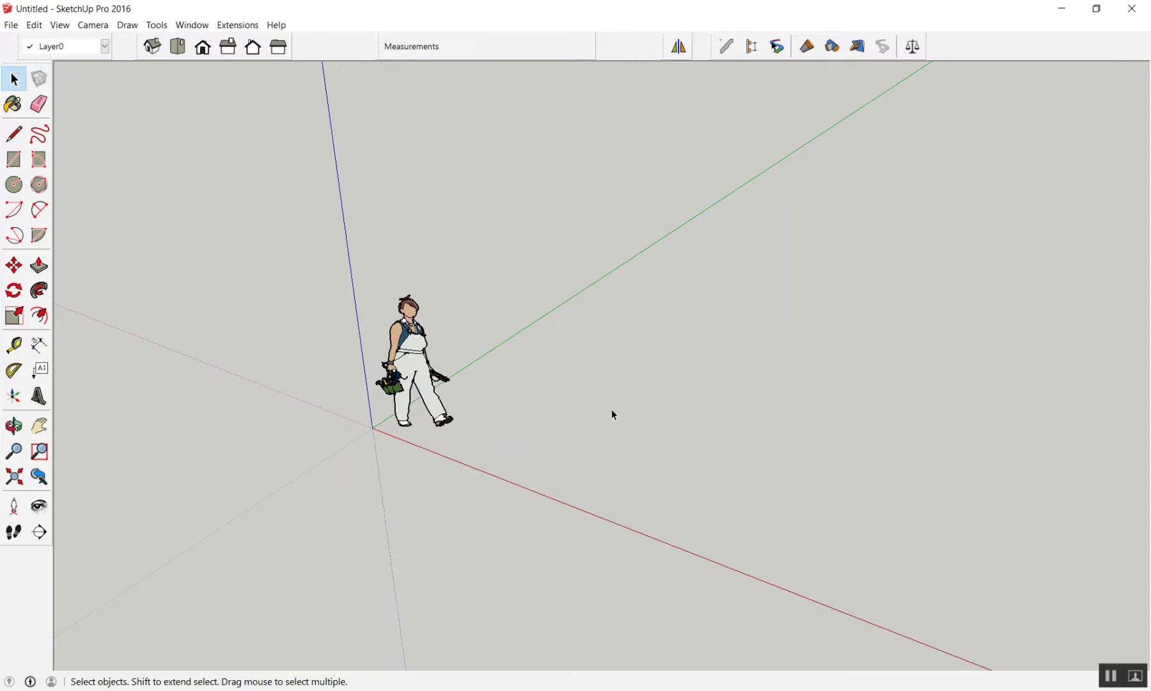
{"action": "scroll", "coordinate": [611, 408], "scroll_direction": "down", "scroll_amount": 2}
Draw a 1 m by 1 m square rectangle.
{"action": "key", "text": "r"}
{"action": "scroll", "coordinate": [578, 386], "scroll_direction": "down", "scroll_amount": 2}
{"action": "scroll", "coordinate": [588, 393], "scroll_direction": "down", "scroll_amount": 1}
{"action": "left_click", "coordinate": [584, 402]}
{"action": "left_click", "coordinate": [851, 332]}
{"action": "type", "text": "1,1"}
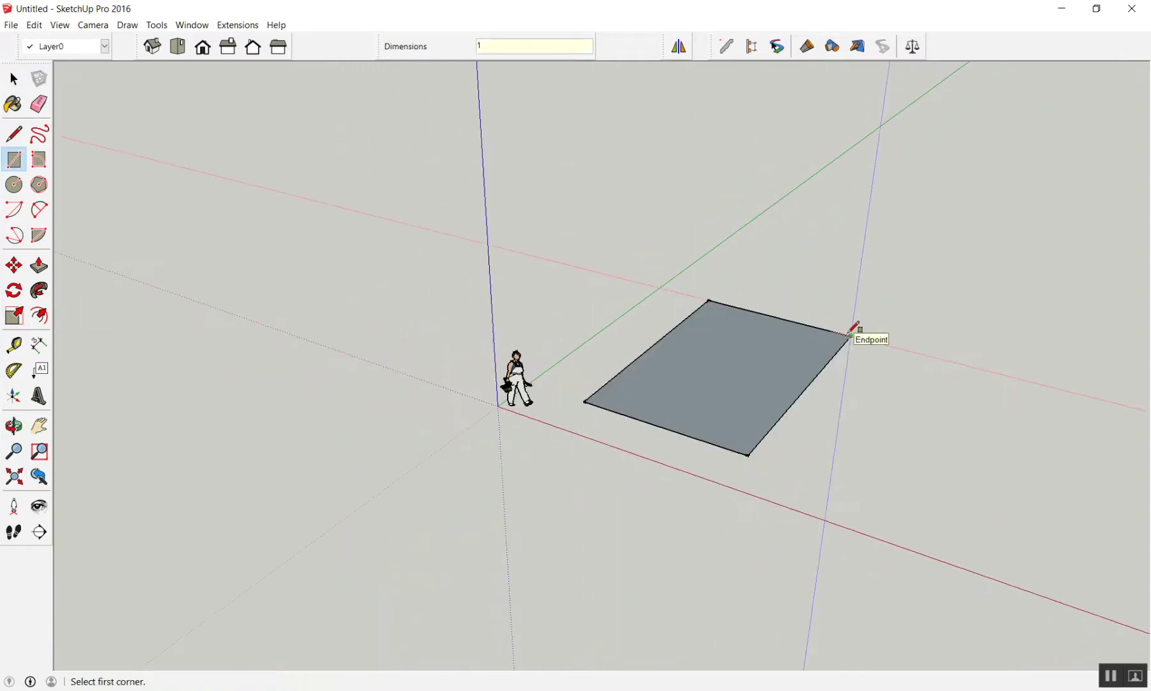
{"action": "key", "text": "Return"}
{"action": "scroll", "coordinate": [611, 364], "scroll_direction": "up", "scroll_amount": 3}
{"action": "scroll", "coordinate": [596, 427], "scroll_direction": "up", "scroll_amount": 2}
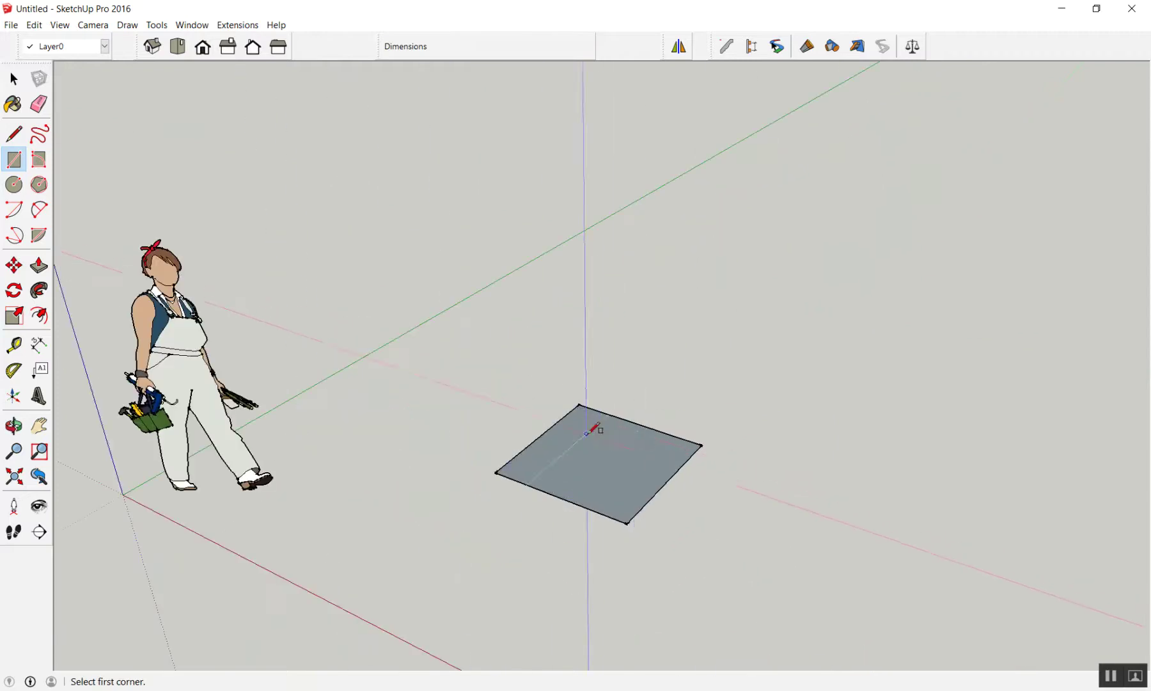
Push/Pull the square up 1 m into a cube.
{"action": "key", "text": "p"}
{"action": "left_click", "coordinate": [617, 451]}
{"action": "left_click", "coordinate": [604, 370]}
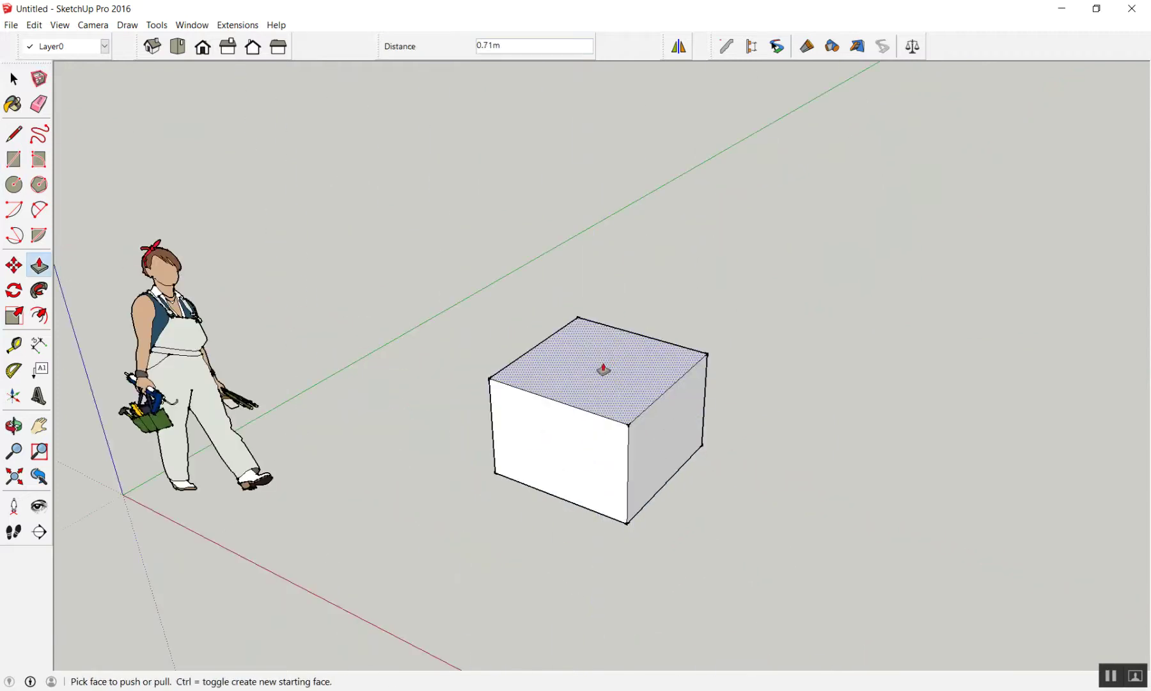
{"action": "type", "text": "1"}
{"action": "key", "text": "Return"}
{"action": "key", "text": "space"}
Select the whole cube and make it a group.
{"action": "left_click_drag", "start_coordinate": [420, 177], "coordinate": [939, 645]}
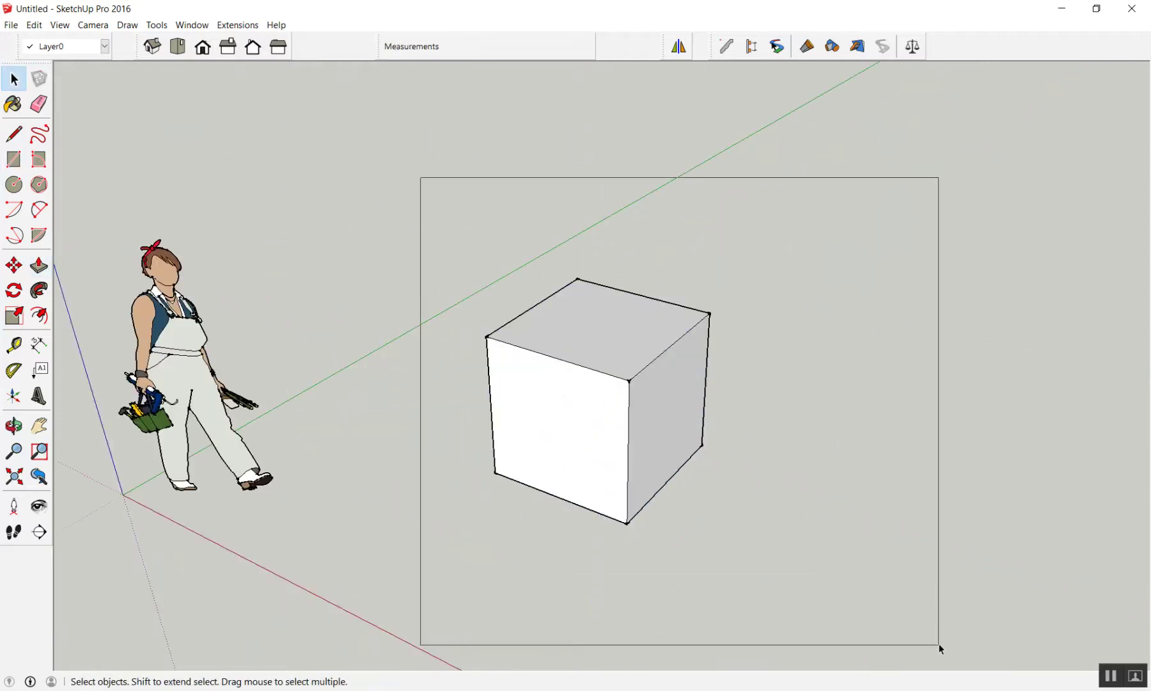
{"action": "right_click", "coordinate": [530, 368]}
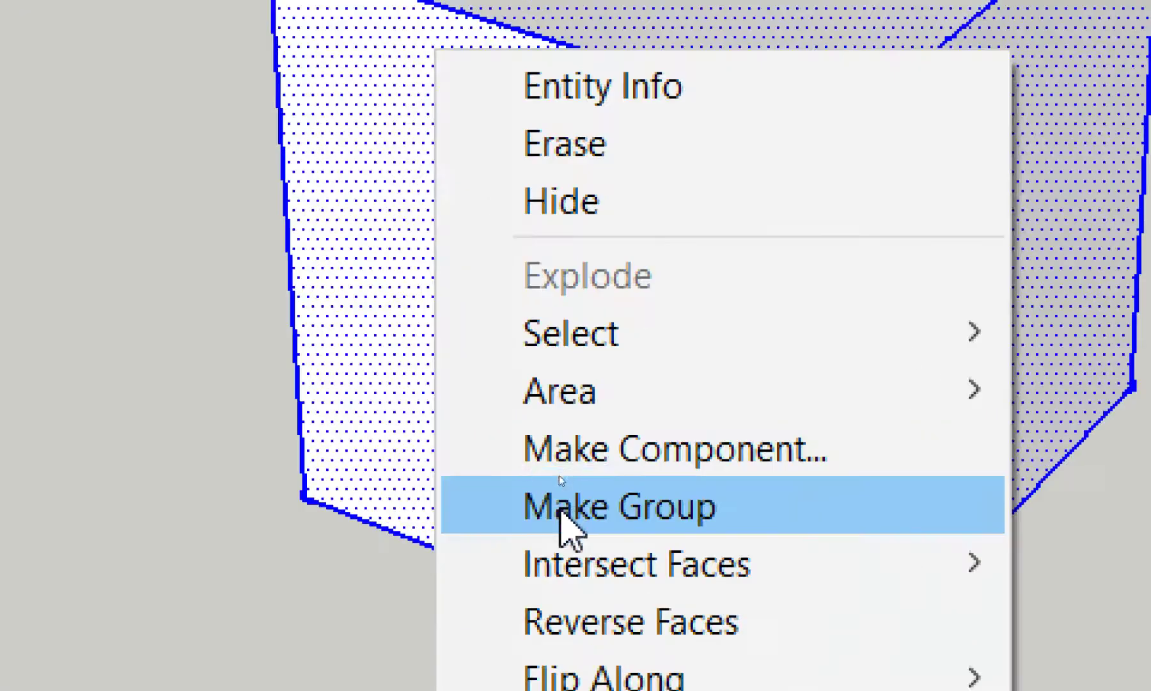
{"action": "left_click", "coordinate": [562, 512]}
{"action": "mouse_move", "coordinate": [581, 457]}
{"action": "middle_mouse_down"}
{"action": "mouse_move", "coordinate": [611, 528]}
{"action": "mouse_move", "coordinate": [619, 508]}
{"action": "middle_mouse_up"}
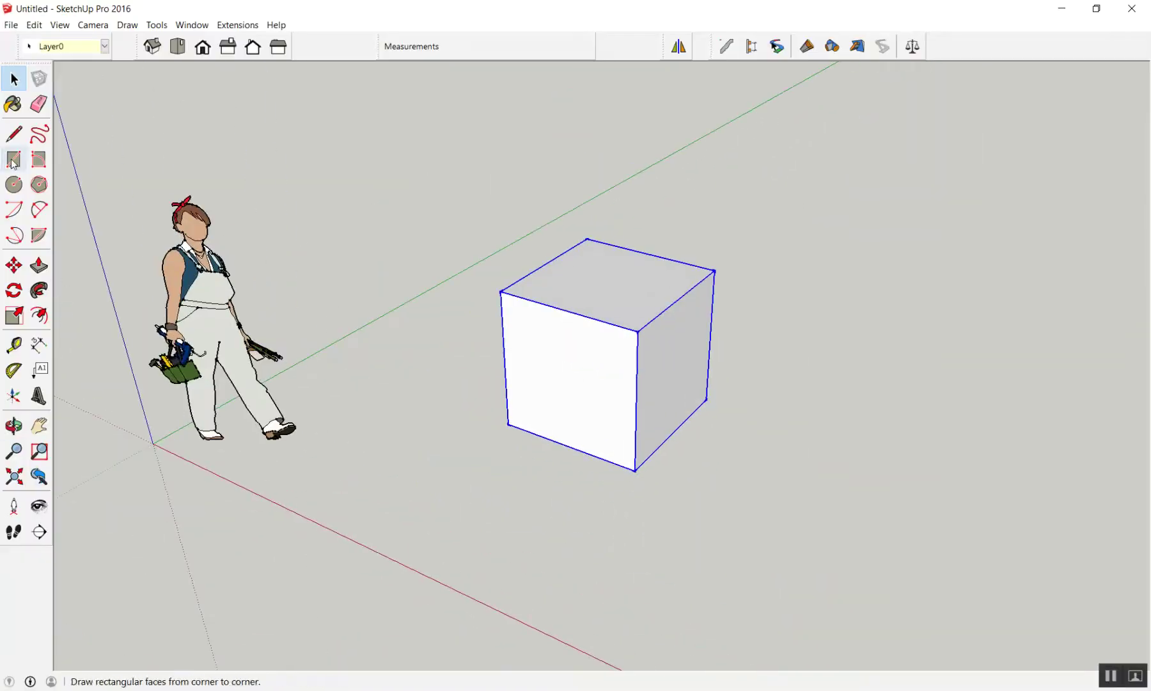
{"action": "key", "text": "t"}
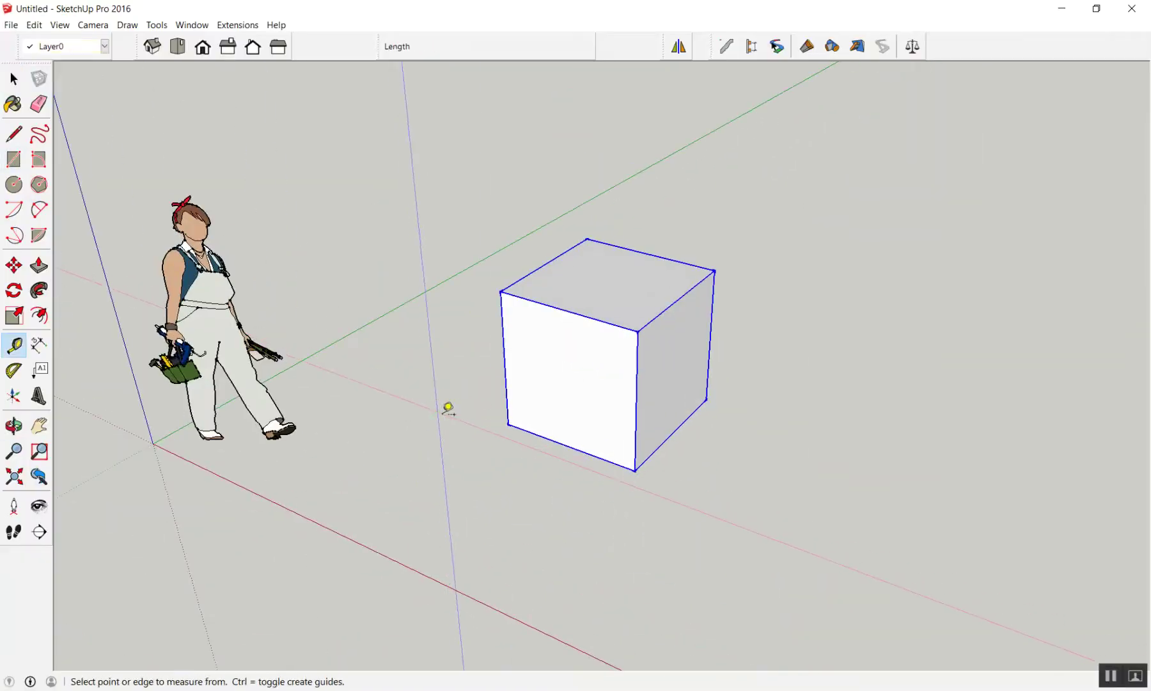
{"action": "key", "text": "space"}
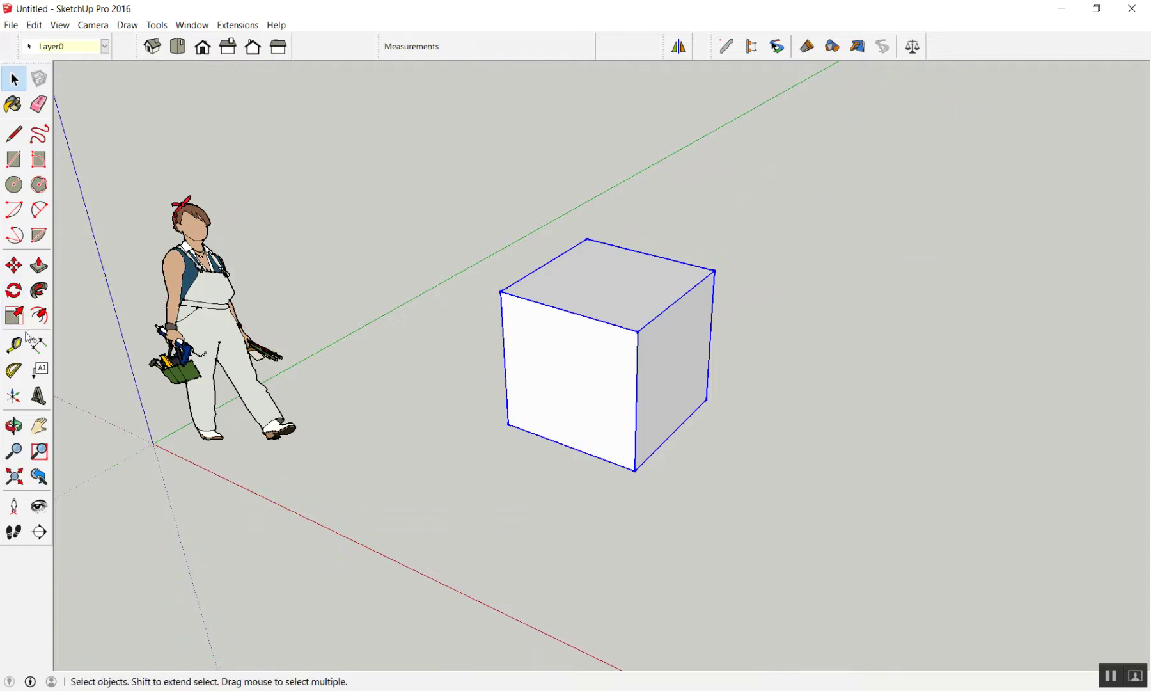
{"action": "left_click", "coordinate": [39, 344]}
{"action": "scroll", "coordinate": [544, 502], "scroll_direction": "up", "scroll_amount": 3}
Dimension the cube's front bottom edge between its two corners, reading 1.00m.
{"action": "left_click", "coordinate": [487, 382]}
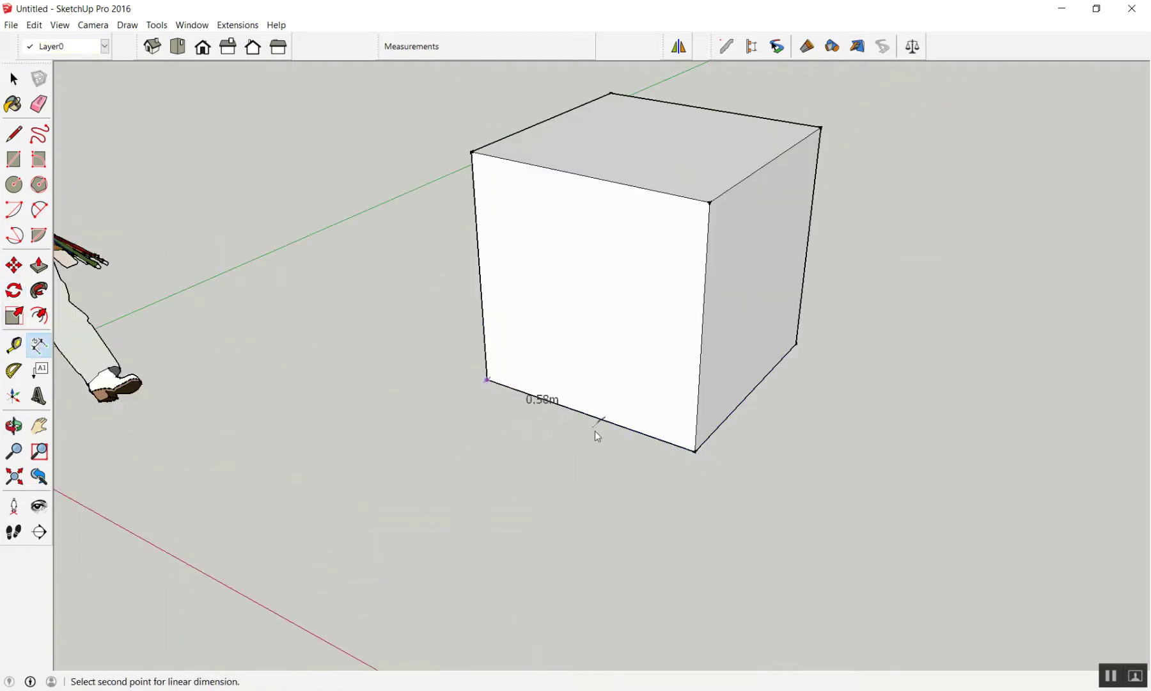
{"action": "left_click", "coordinate": [695, 451]}
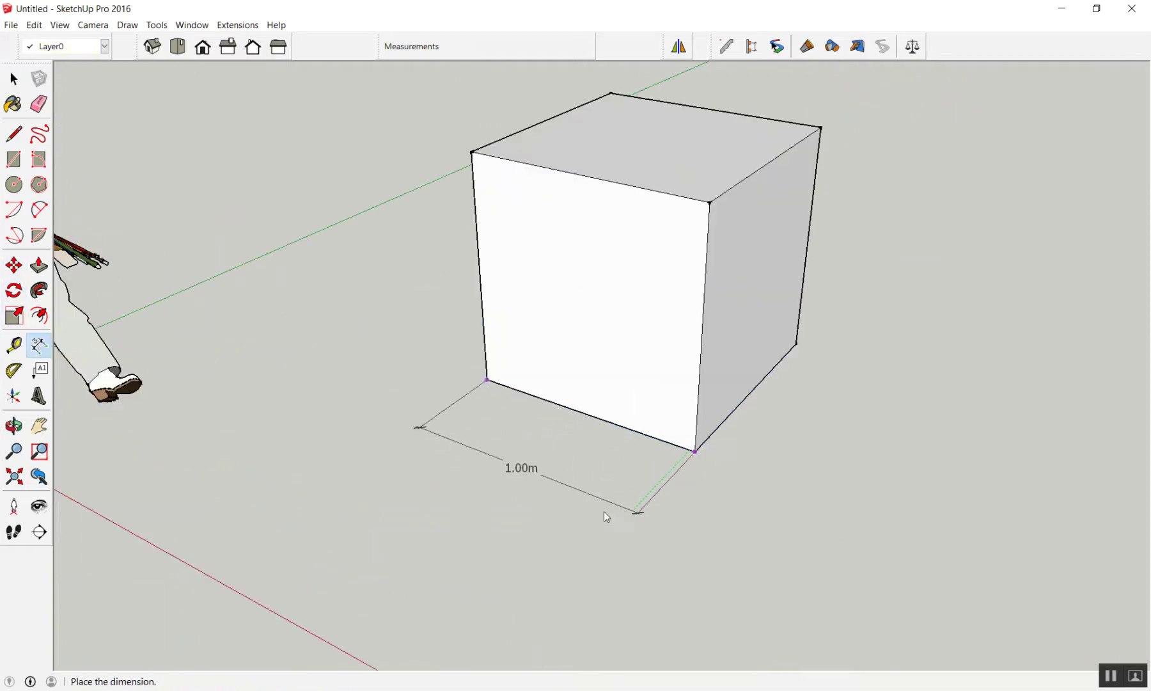
{"action": "left_click", "coordinate": [619, 509]}
{"action": "key", "text": "space"}
{"action": "scroll", "coordinate": [525, 523], "scroll_direction": "up", "scroll_amount": 3}
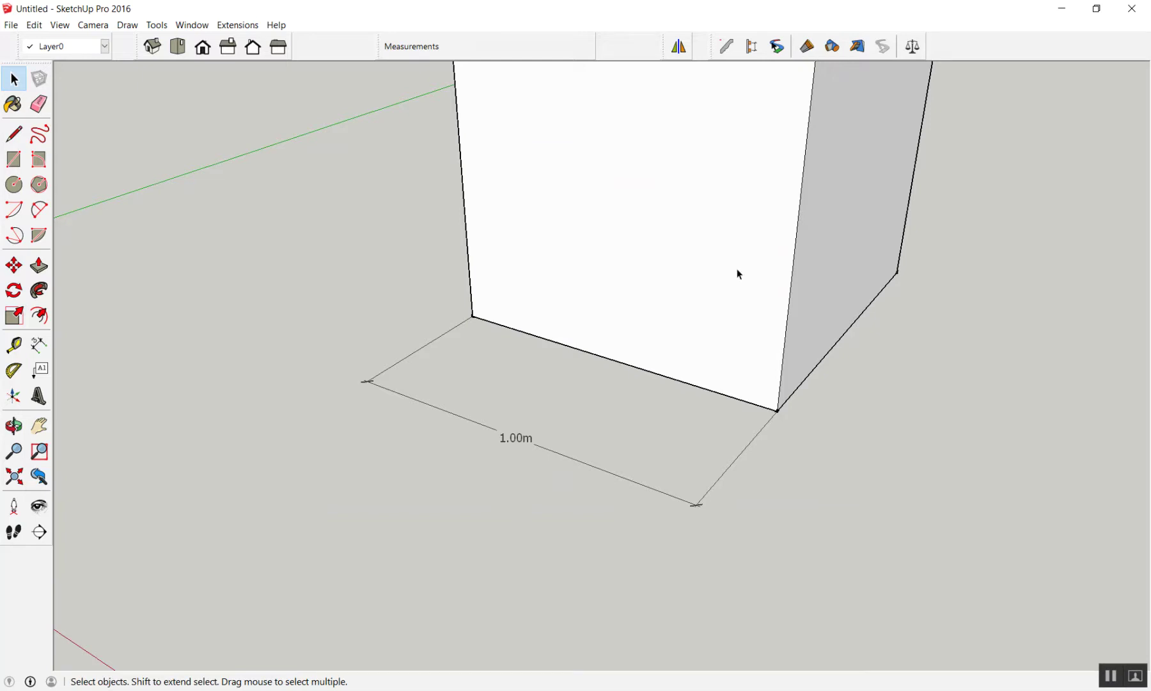
{"action": "scroll", "coordinate": [329, 169], "scroll_direction": "down", "scroll_amount": 2}
{"action": "scroll", "coordinate": [612, 336], "scroll_direction": "down", "scroll_amount": 4}
{"action": "scroll", "coordinate": [460, 262], "scroll_direction": "up", "scroll_amount": 1}
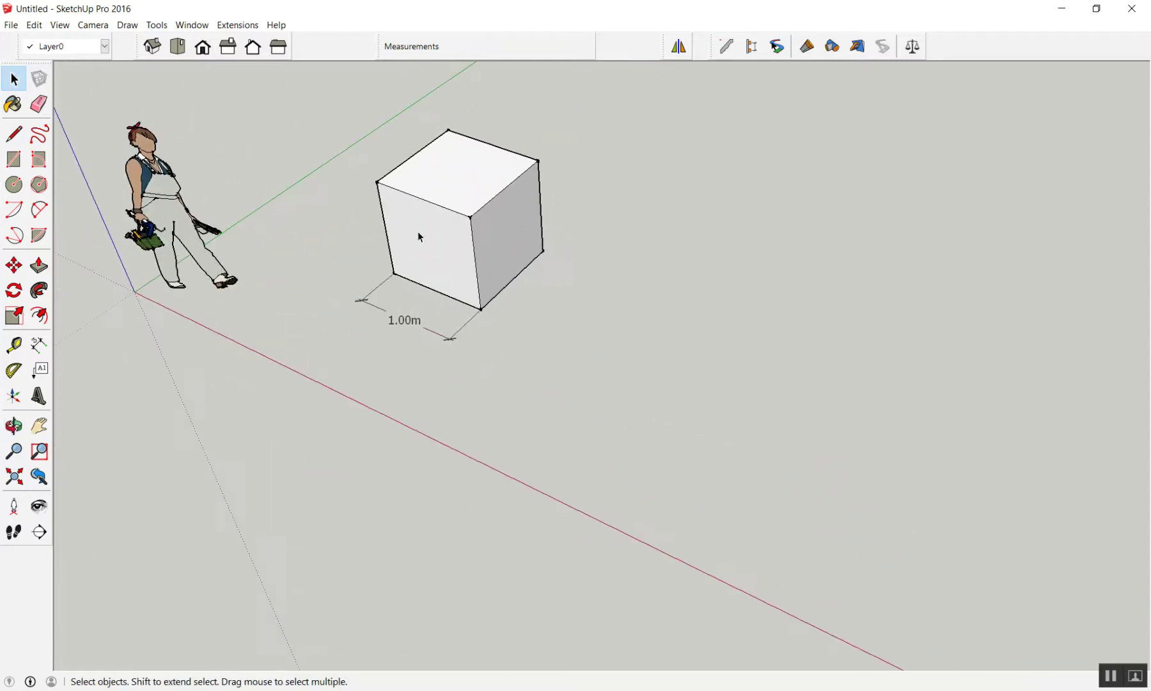
{"action": "scroll", "coordinate": [359, 235], "scroll_direction": "up", "scroll_amount": 2}
{"action": "scroll", "coordinate": [595, 316], "scroll_direction": "down", "scroll_amount": 3}
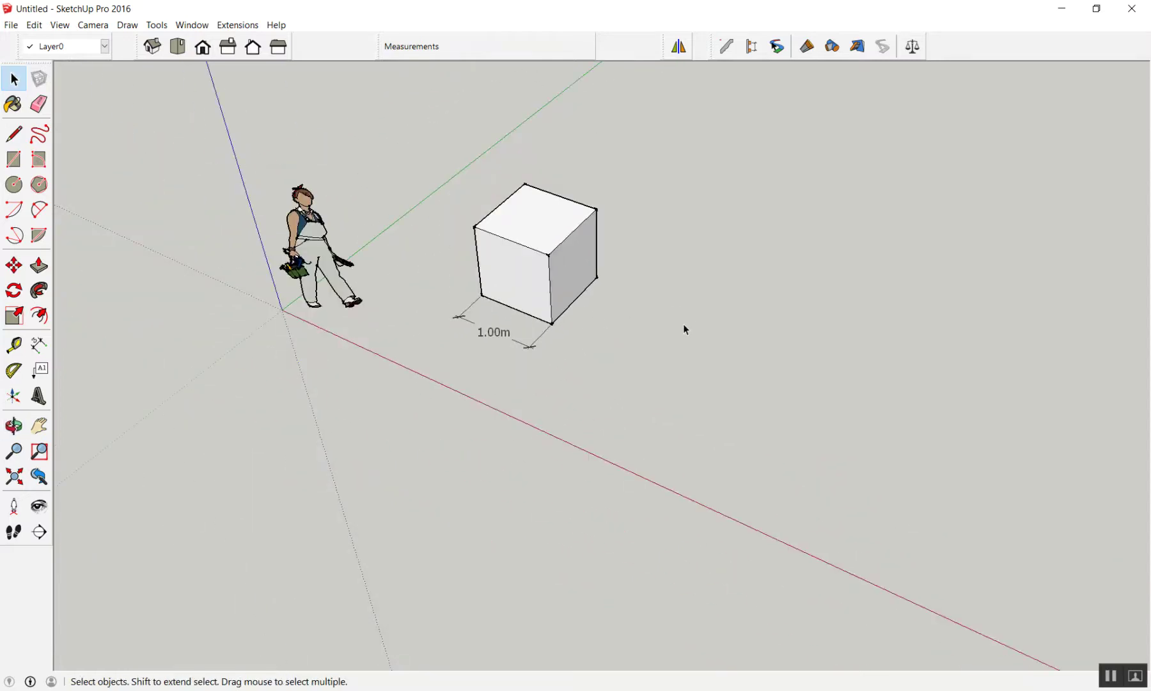
{"action": "scroll", "coordinate": [688, 341], "scroll_direction": "down", "scroll_amount": 1}
{"action": "scroll", "coordinate": [703, 333], "scroll_direction": "up", "scroll_amount": 2}
Draw a 2 m by 2 m rectangle beside the cube.
{"action": "key", "text": "e"}
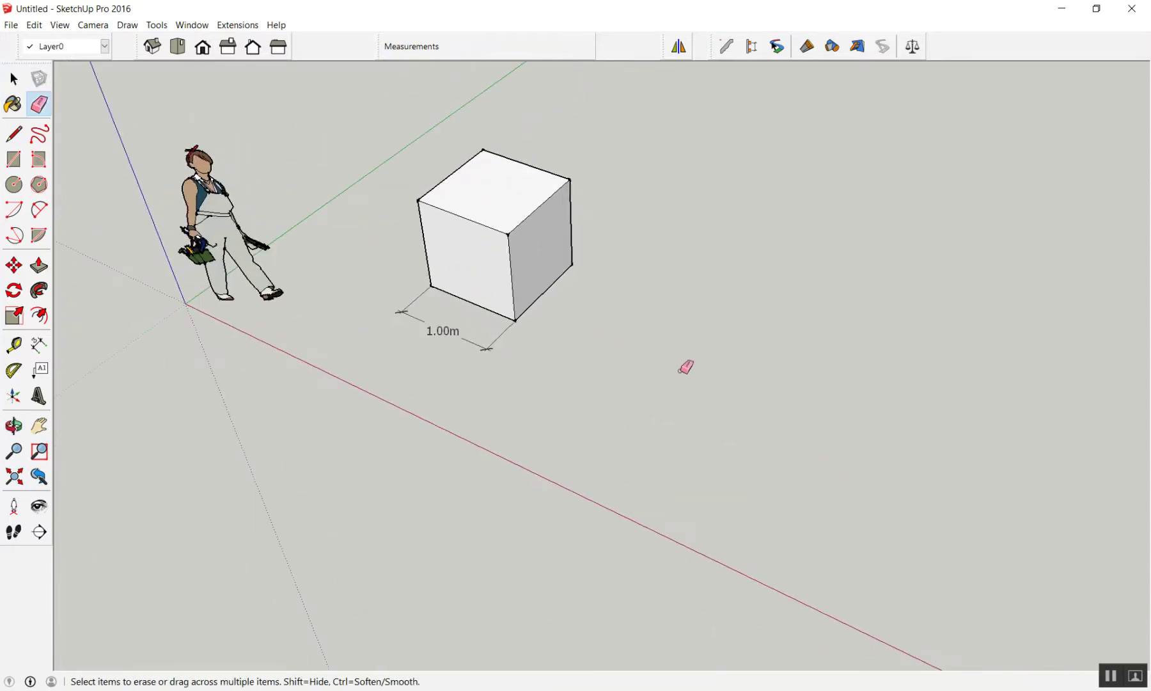
{"action": "key", "text": "space"}
{"action": "key", "text": "r"}
{"action": "left_click", "coordinate": [638, 369]}
{"action": "left_click", "coordinate": [971, 297]}
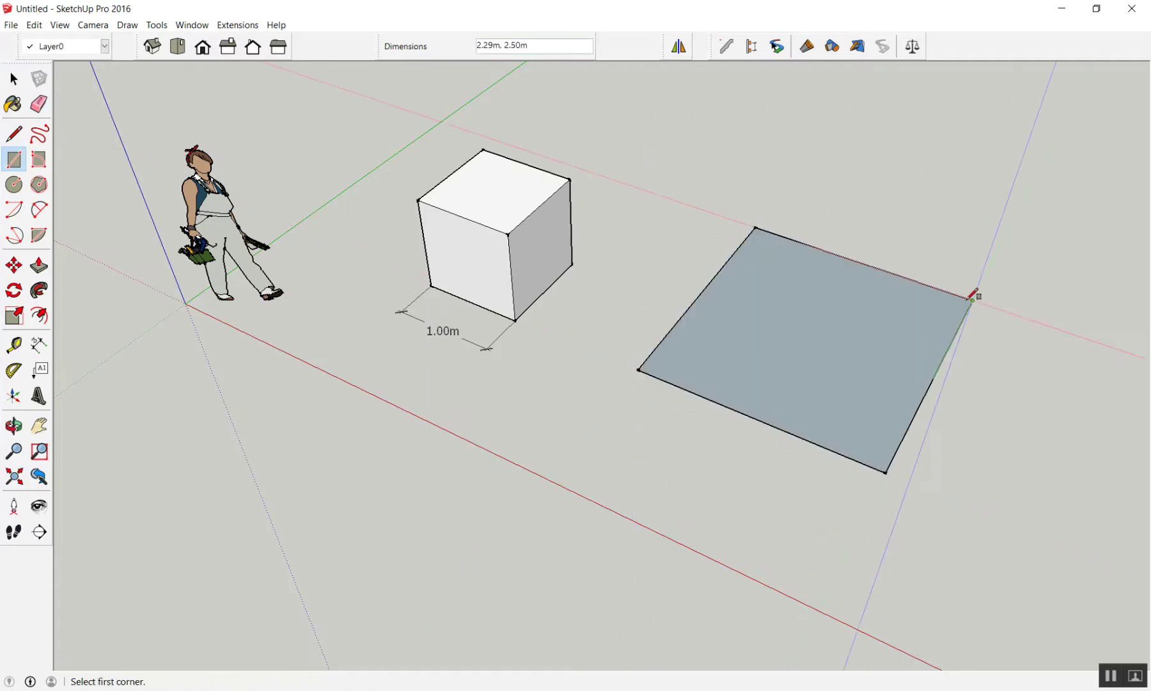
{"action": "type", "text": "2"}
{"action": "key", "text": "Return"}
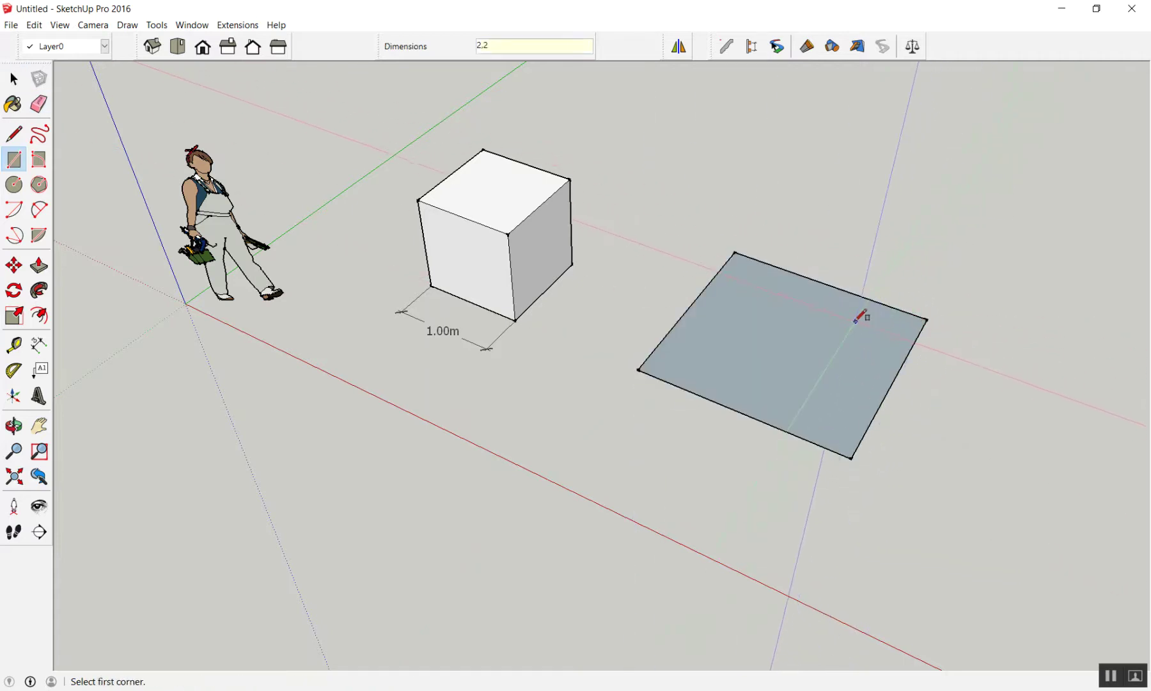
Pull the 2 m square up into a 1 m tall box.
{"action": "key", "text": "p"}
{"action": "left_click", "coordinate": [822, 357]}
{"action": "left_click", "coordinate": [822, 305]}
{"action": "key", "text": "space"}
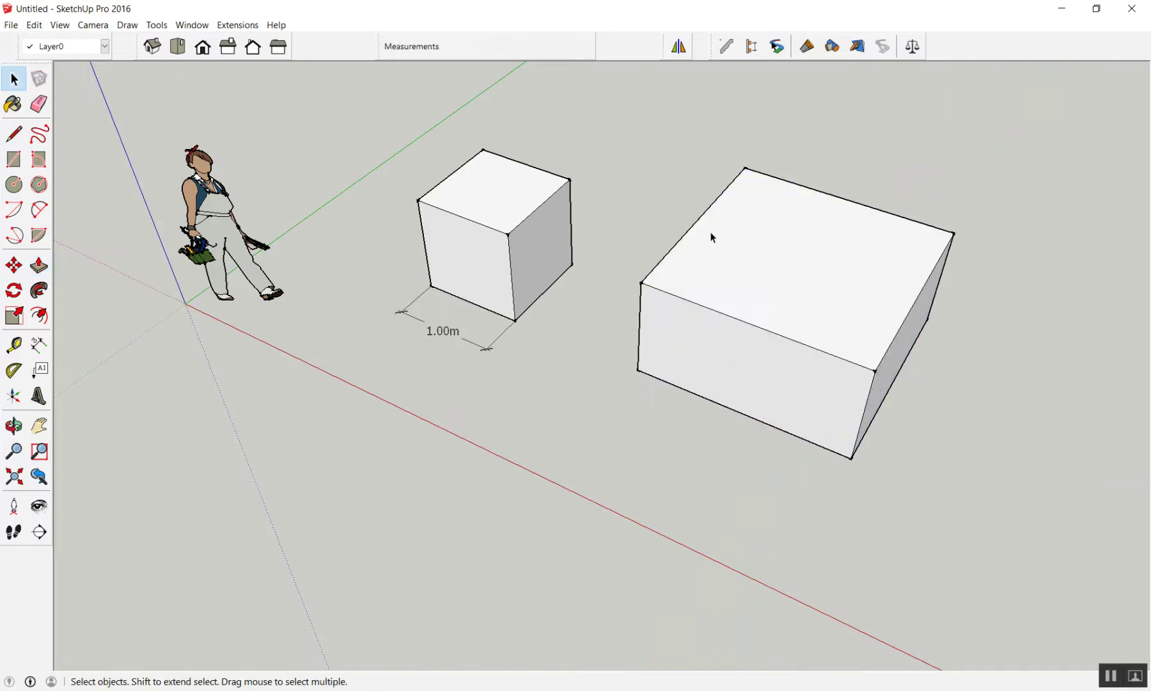
{"action": "middle_click_drag", "start_coordinate": [822, 300], "coordinate": [934, 240]}
Select the whole large box and make it a group.
{"action": "left_click_drag", "start_coordinate": [520, 95], "coordinate": [1000, 442]}
{"action": "right_click", "coordinate": [744, 256]}
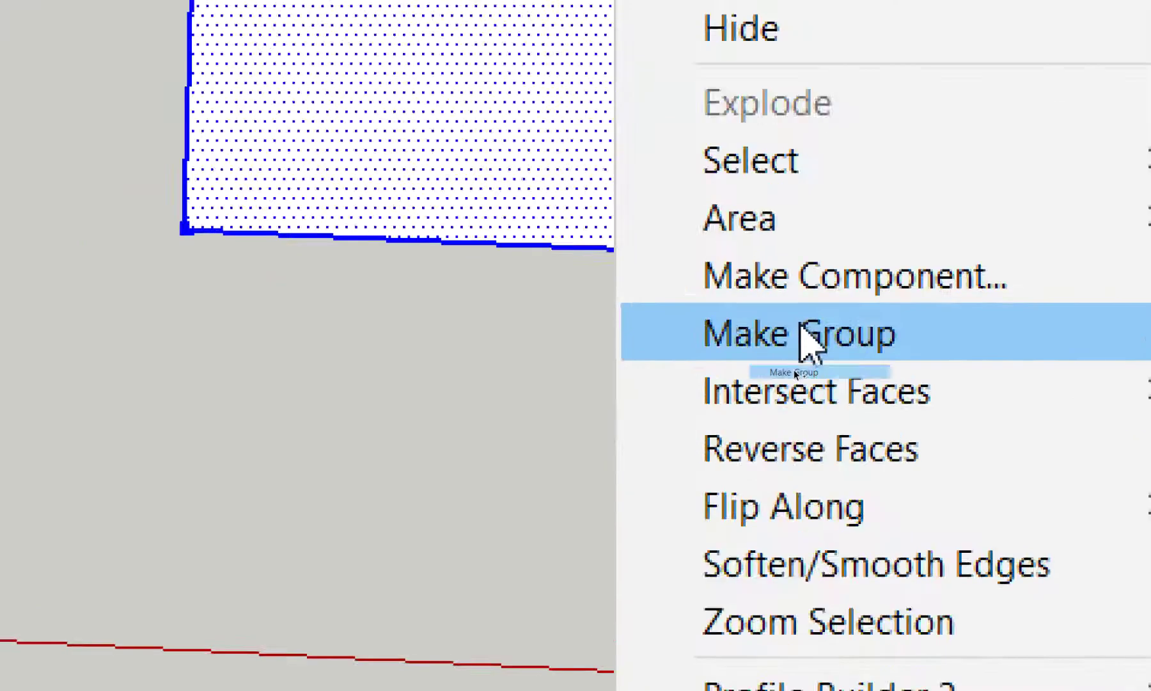
{"action": "left_click", "coordinate": [808, 342]}
{"action": "middle_click_drag", "start_coordinate": [594, 437], "coordinate": [907, 211]}
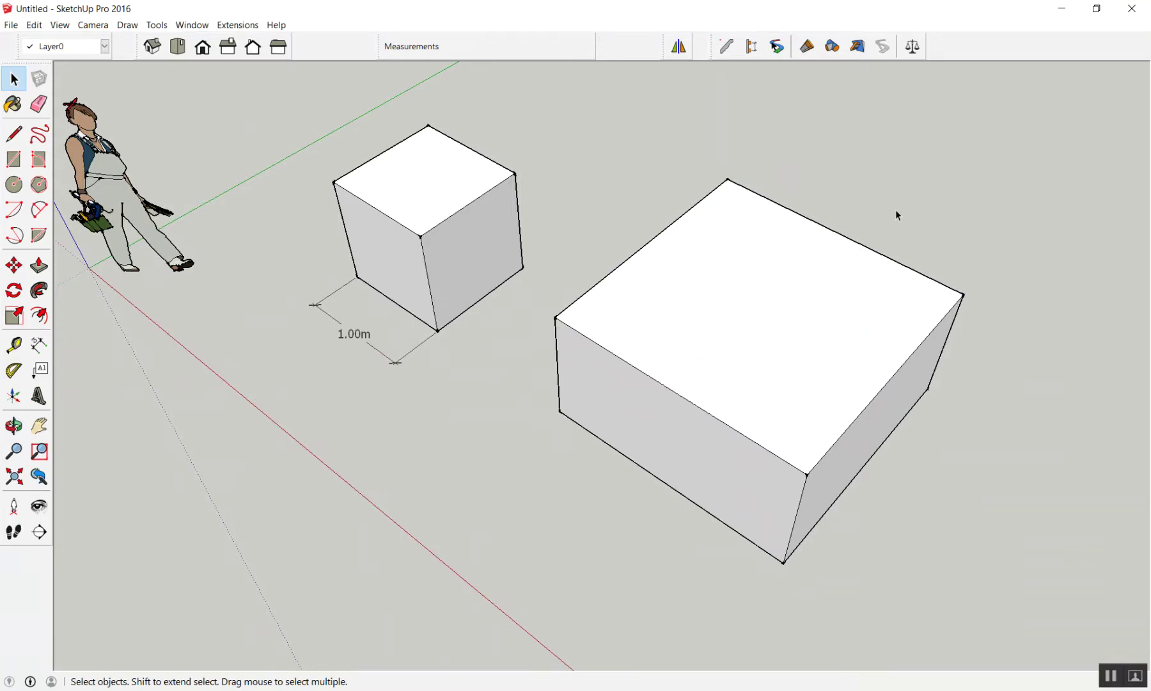
Orbit around both boxes and start a Tape Measure reading at the cube's corner.
{"action": "scroll", "coordinate": [896, 211], "scroll_direction": "down", "scroll_amount": 3}
{"action": "middle_click_drag", "start_coordinate": [628, 283], "coordinate": [226, 307]}
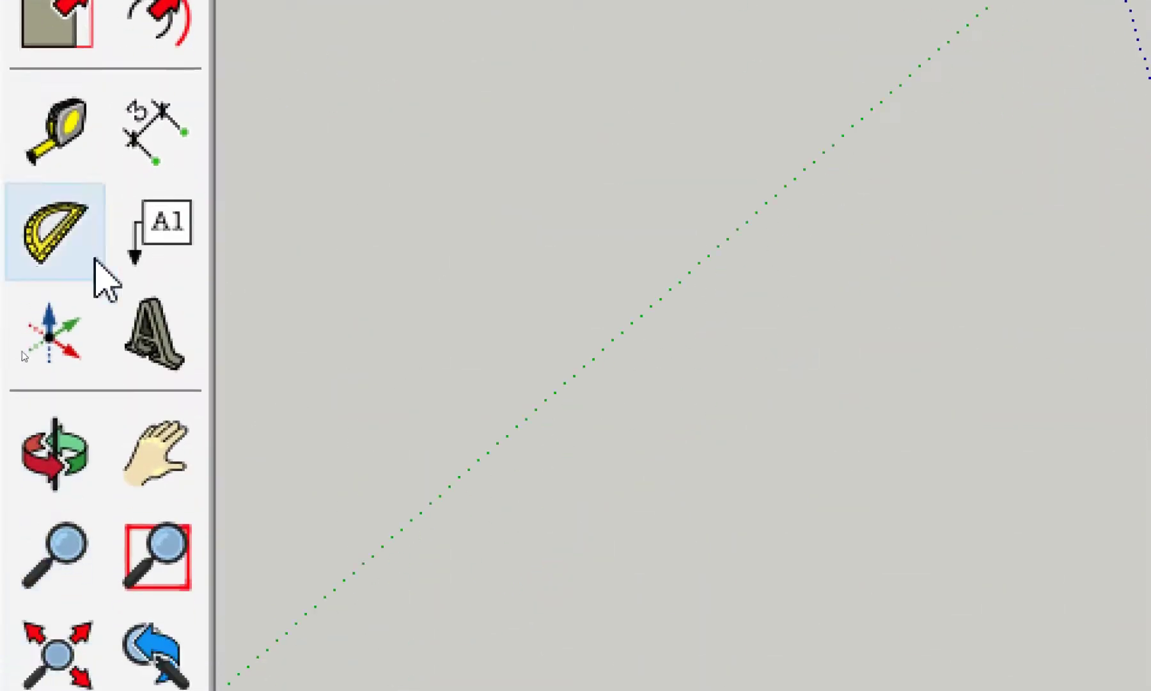
{"action": "left_click", "coordinate": [56, 230]}
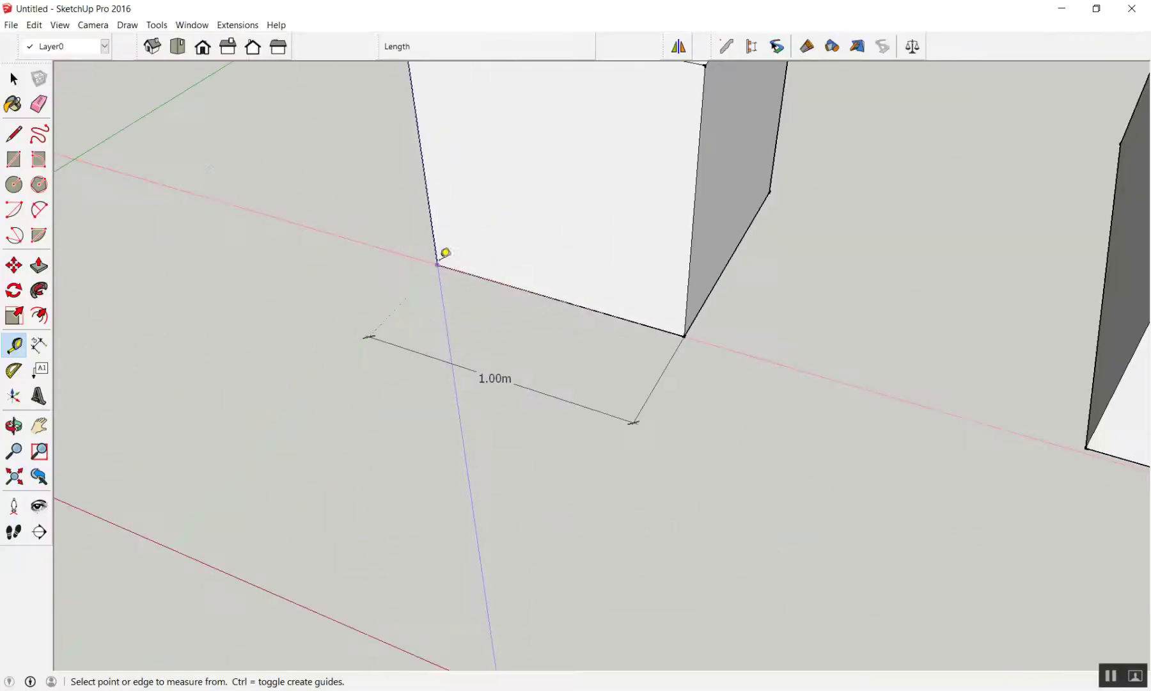
{"action": "left_click", "coordinate": [438, 261]}
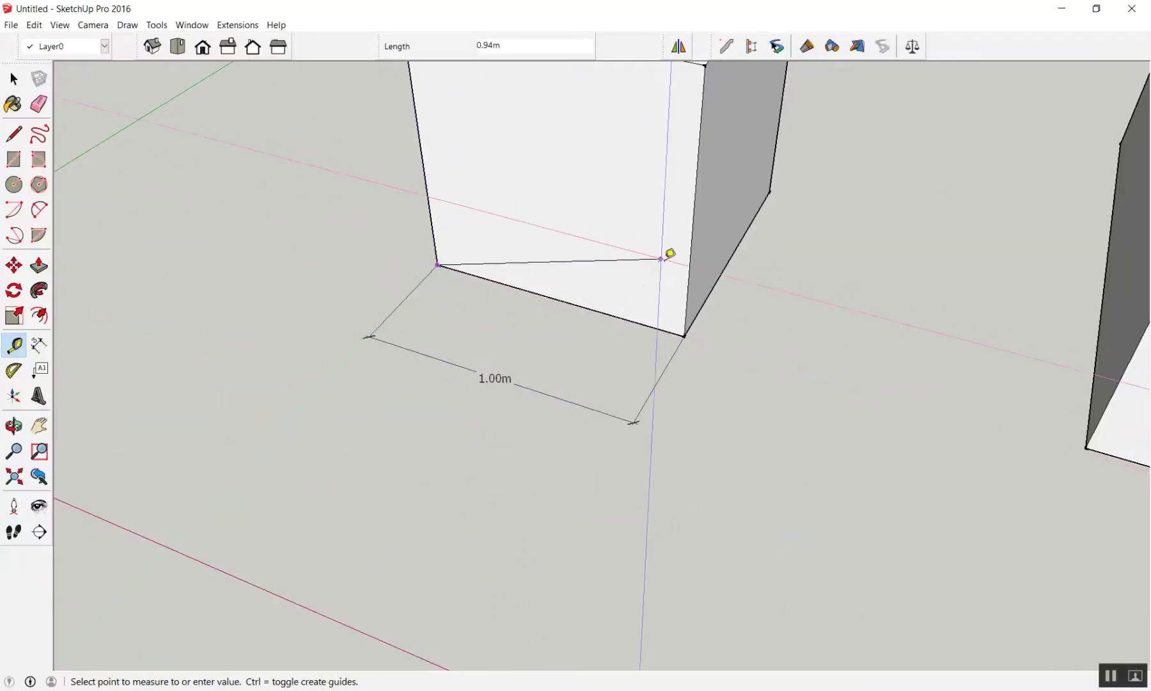
Measure the cube's 1.00m edge between its two bottom corners.
{"action": "left_click", "coordinate": [685, 330]}
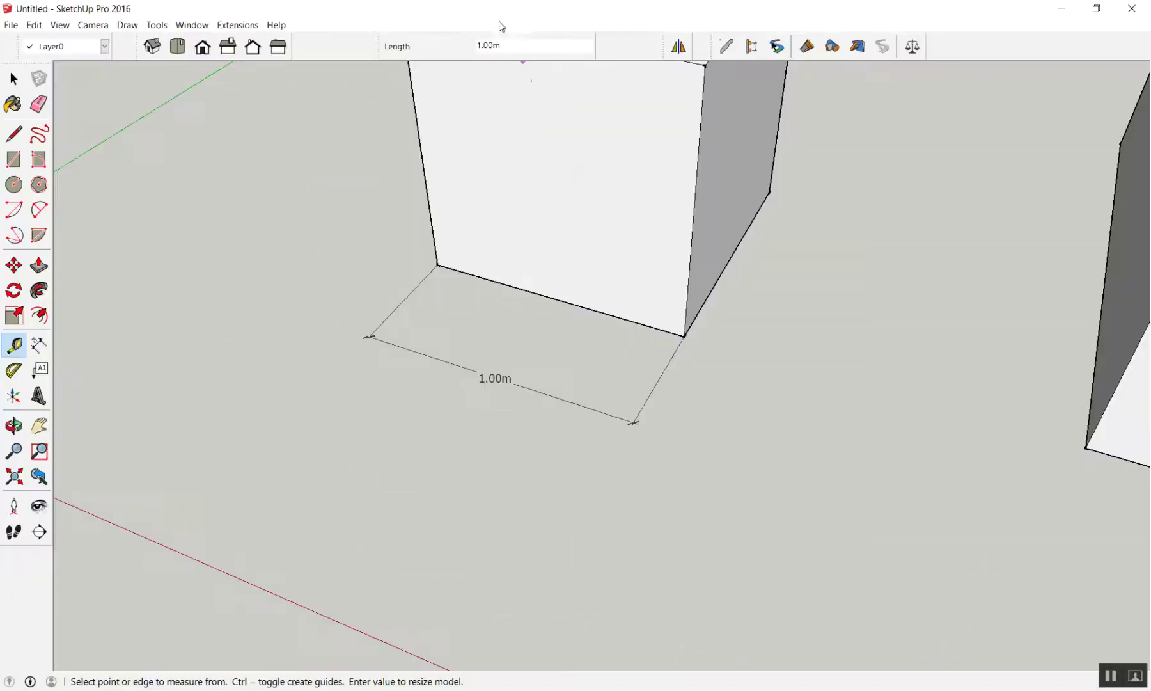
{"action": "scroll", "coordinate": [154, 261], "scroll_direction": "down", "scroll_amount": 3}
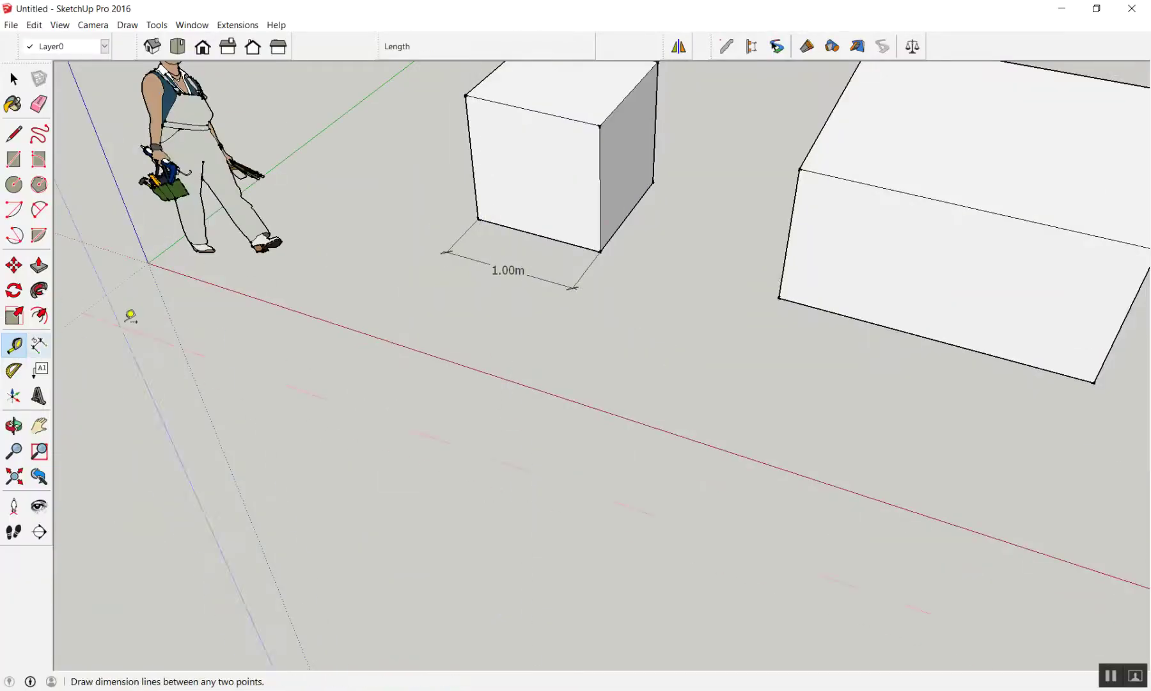
{"action": "scroll", "coordinate": [452, 212], "scroll_direction": "up", "scroll_amount": 3}
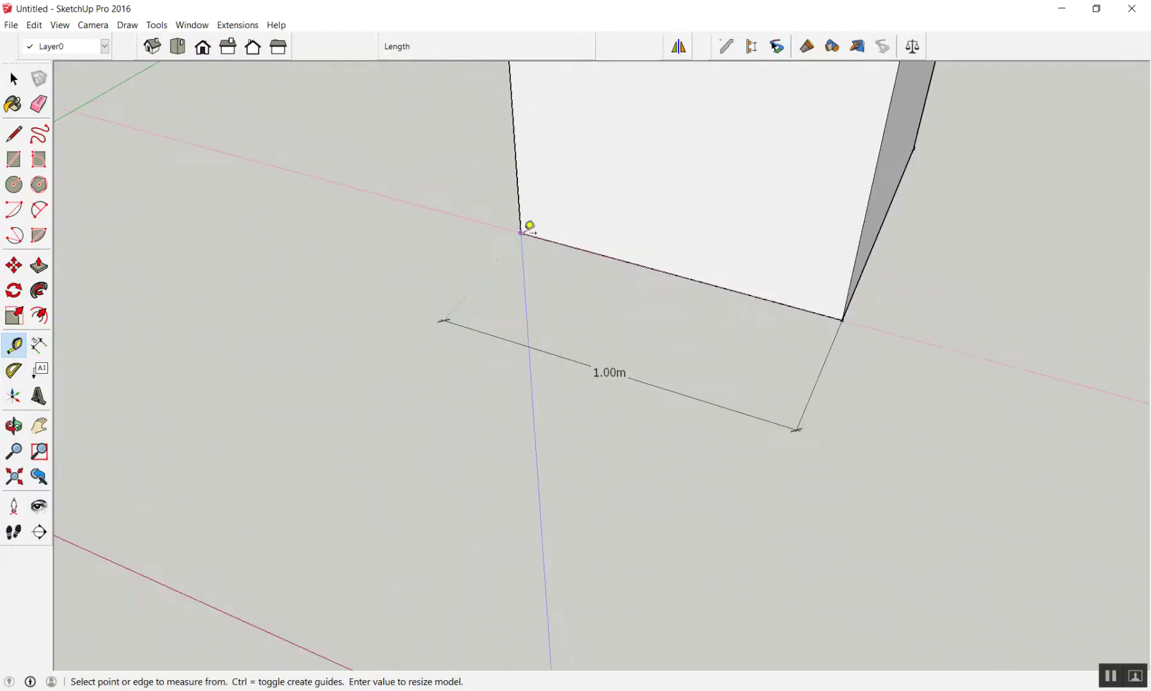
{"action": "left_click", "coordinate": [522, 233]}
{"action": "left_click", "coordinate": [843, 320]}
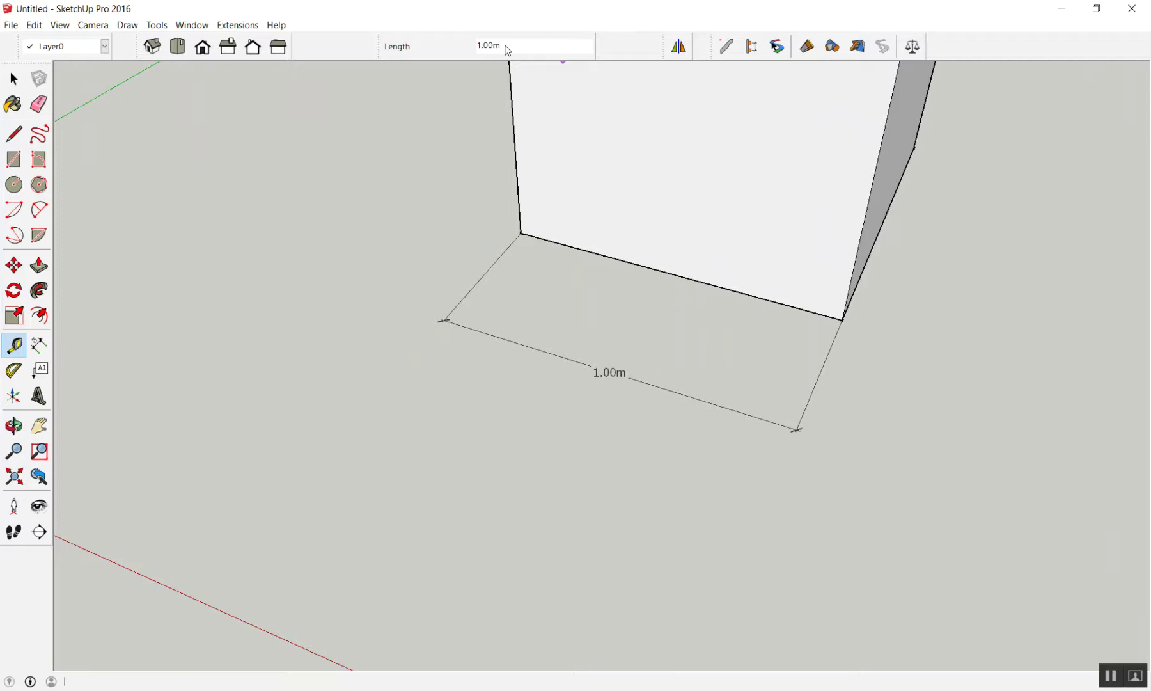
Enter 2 as the new edge length and confirm resizing the whole model.
{"action": "type", "text": "2"}
{"action": "key", "text": "Return"}
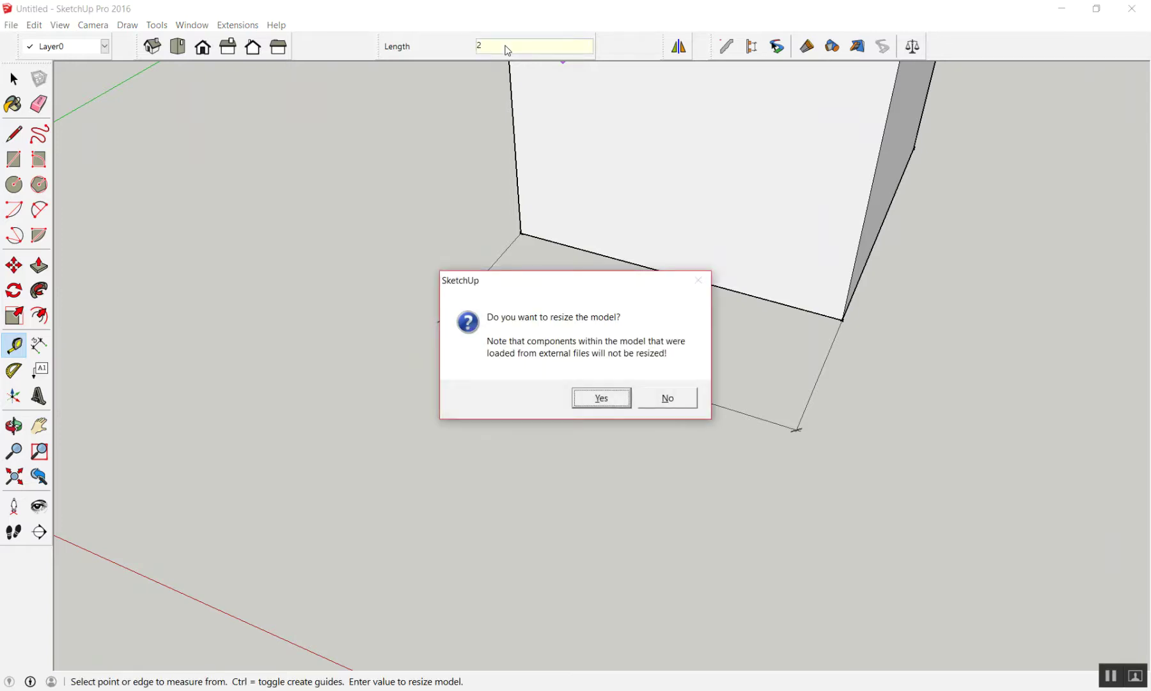
{"action": "key", "text": "Return"}
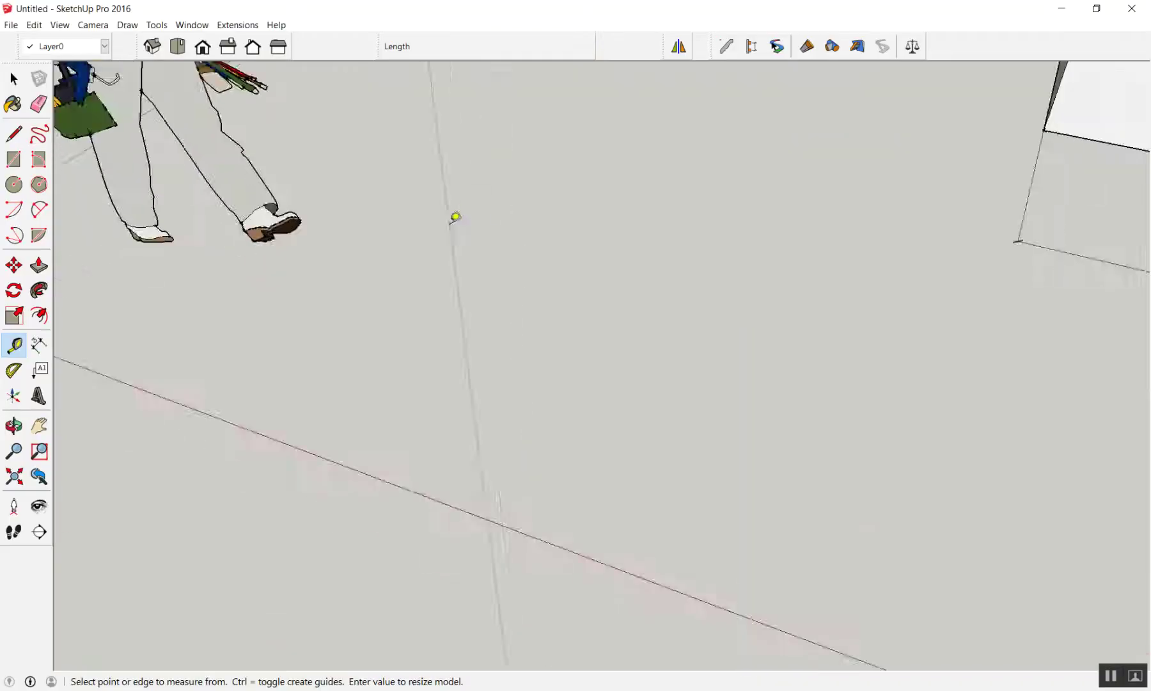
{"action": "scroll", "coordinate": [455, 216], "scroll_direction": "down", "scroll_amount": 3}
{"action": "key", "text": "space"}
{"action": "scroll", "coordinate": [825, 291], "scroll_direction": "up", "scroll_amount": 3}
{"action": "scroll", "coordinate": [817, 293], "scroll_direction": "up", "scroll_amount": 3}
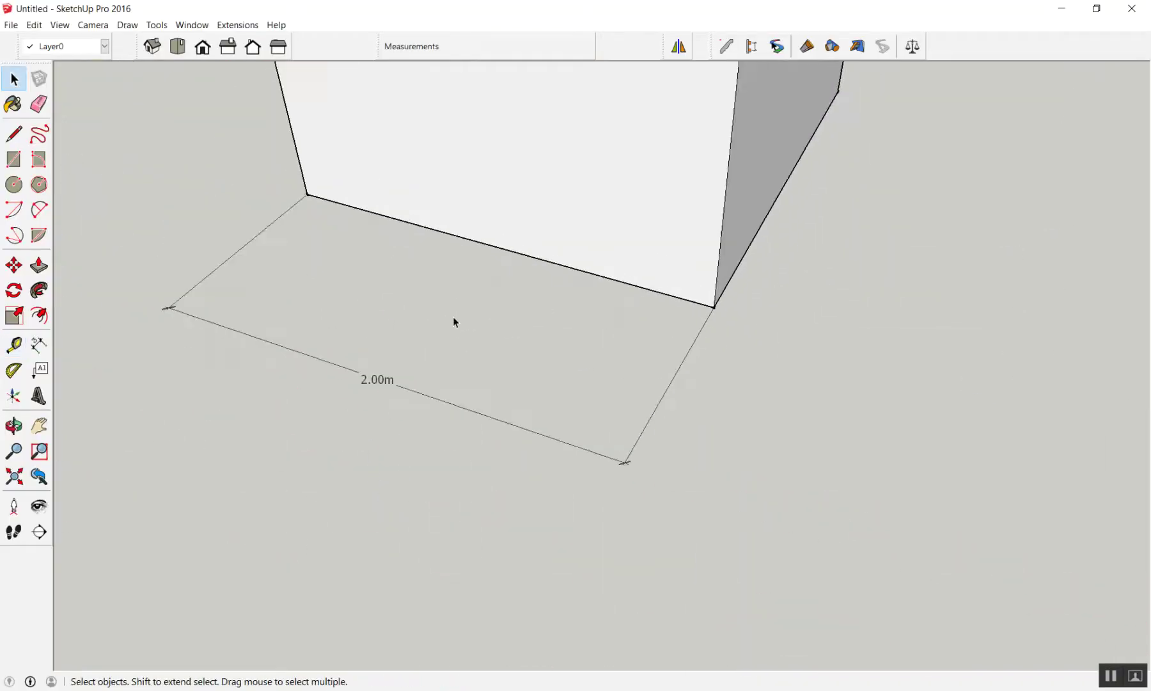
{"action": "scroll", "coordinate": [313, 301], "scroll_direction": "down", "scroll_amount": 3}
{"action": "scroll", "coordinate": [153, 294], "scroll_direction": "down", "scroll_amount": 4}
{"action": "scroll", "coordinate": [350, 305], "scroll_direction": "up", "scroll_amount": 5}
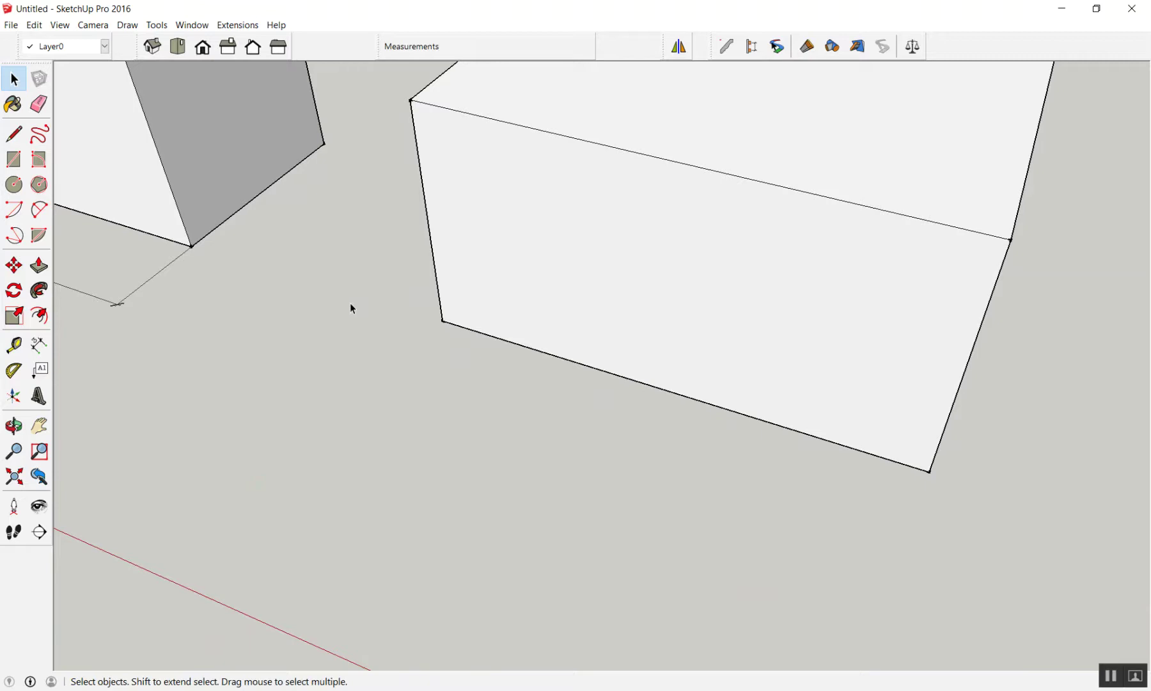
Dimension the large box's front edge, which reads 4.00m.
{"action": "key", "text": "t"}
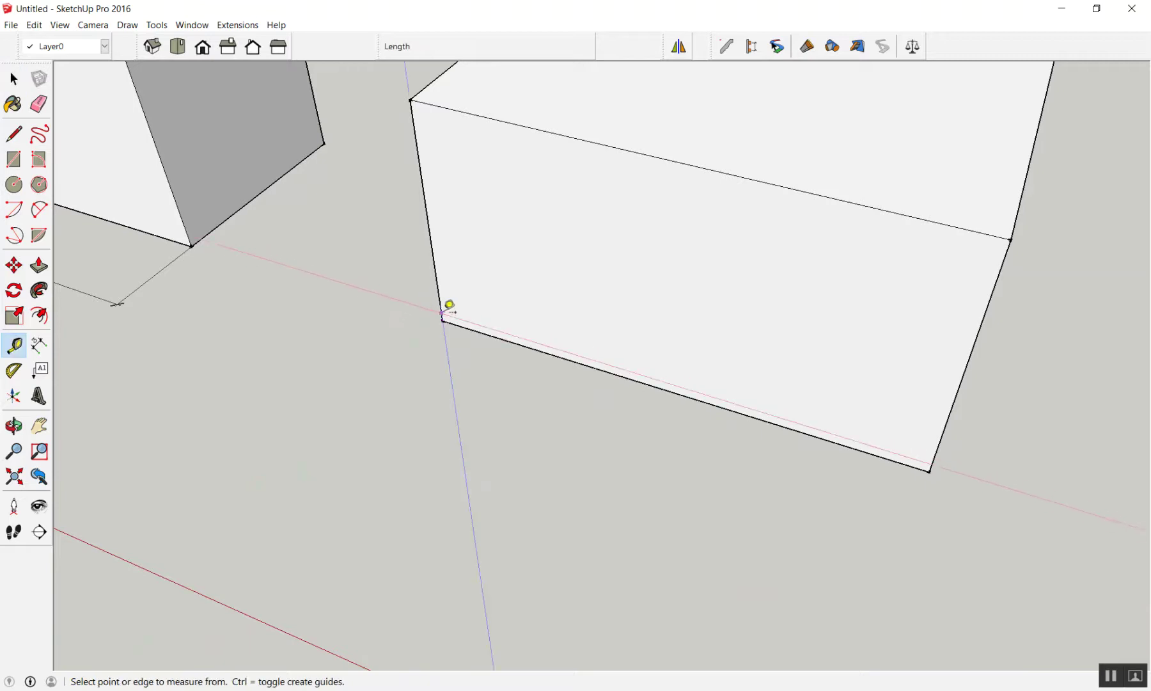
{"action": "key", "text": "d"}
{"action": "left_click", "coordinate": [443, 320]}
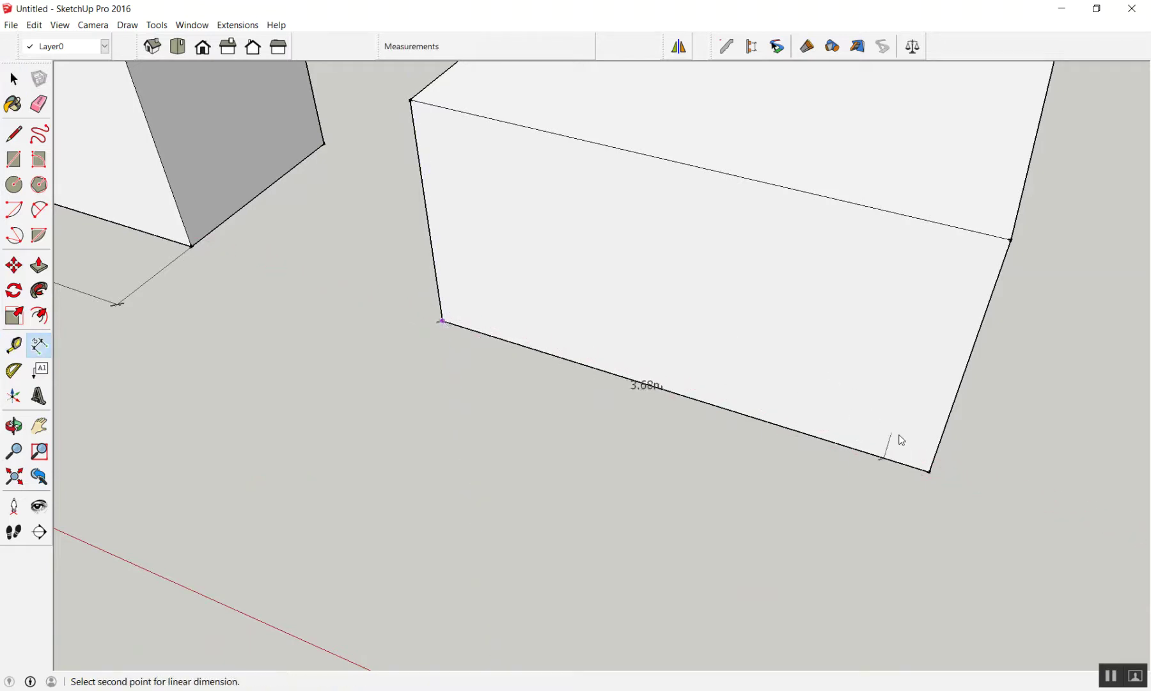
{"action": "left_click", "coordinate": [929, 471]}
{"action": "left_click", "coordinate": [877, 523]}
{"action": "key", "text": "space"}
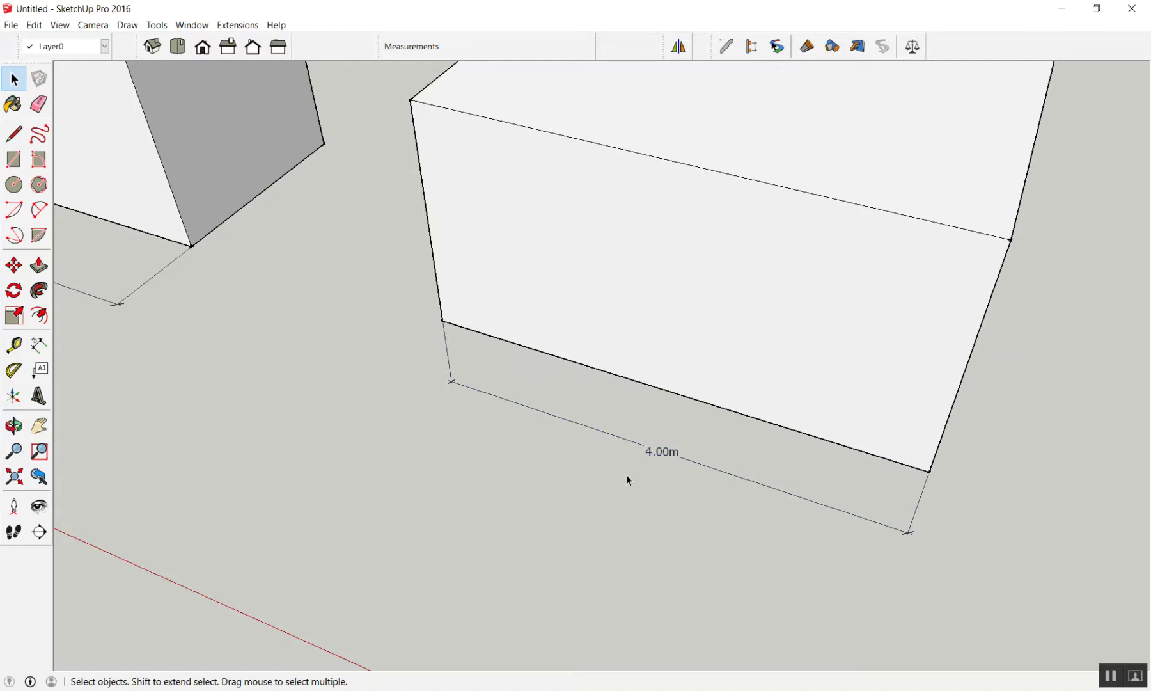
Undo the dimension and model resize, then delete the larger box.
{"action": "key", "text": "ctrl+z"}
{"action": "key", "text": "ctrl+z"}
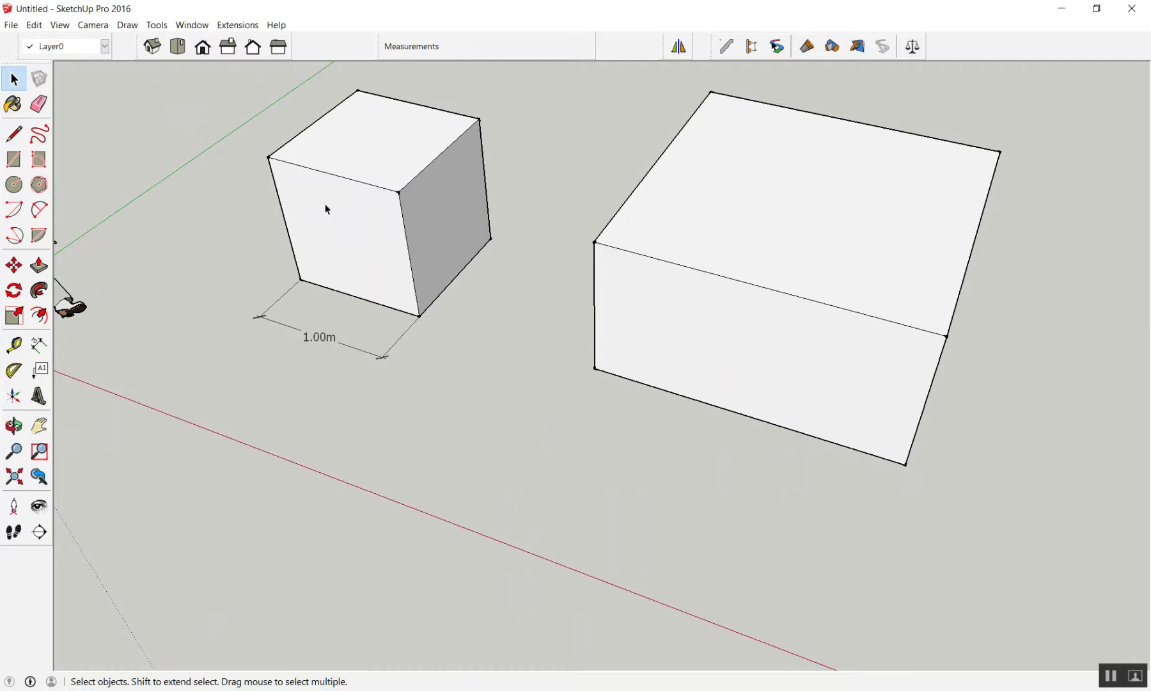
{"action": "left_click", "coordinate": [827, 343]}
{"action": "scroll", "coordinate": [827, 342], "scroll_direction": "down", "scroll_amount": 3}
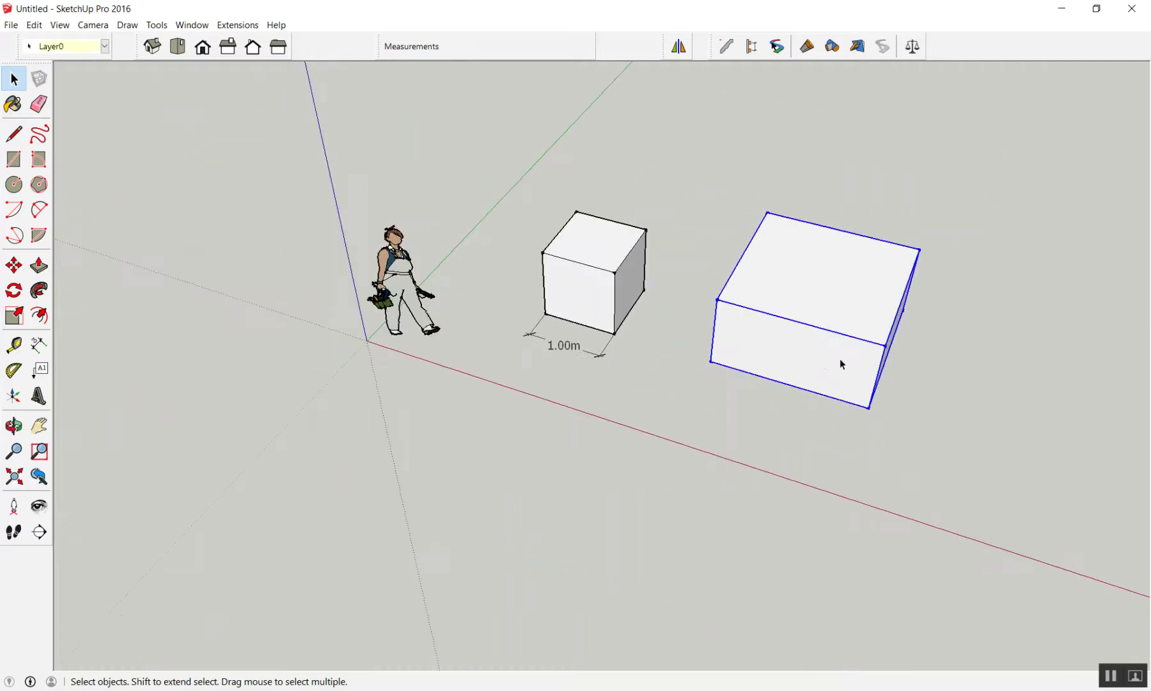
{"action": "key", "text": "Delete"}
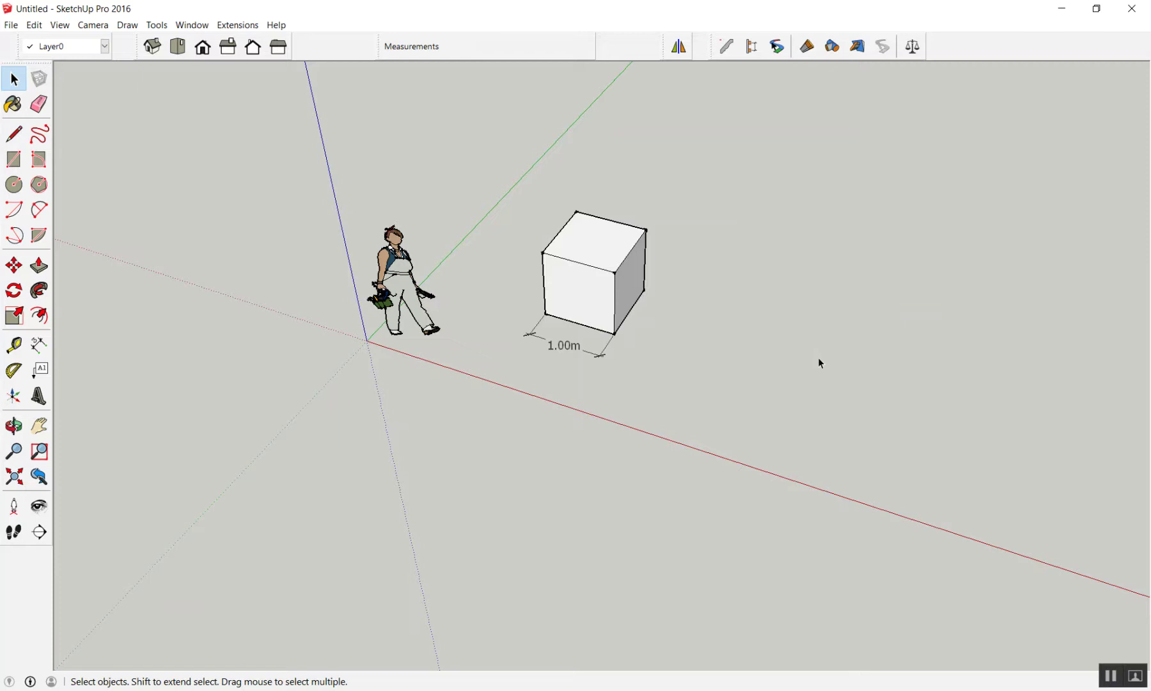
Measure the cube's bottom edge from its left corner to its right corner.
{"action": "scroll", "coordinate": [558, 250], "scroll_direction": "up", "scroll_amount": 2}
{"action": "scroll", "coordinate": [639, 299], "scroll_direction": "up", "scroll_amount": 3}
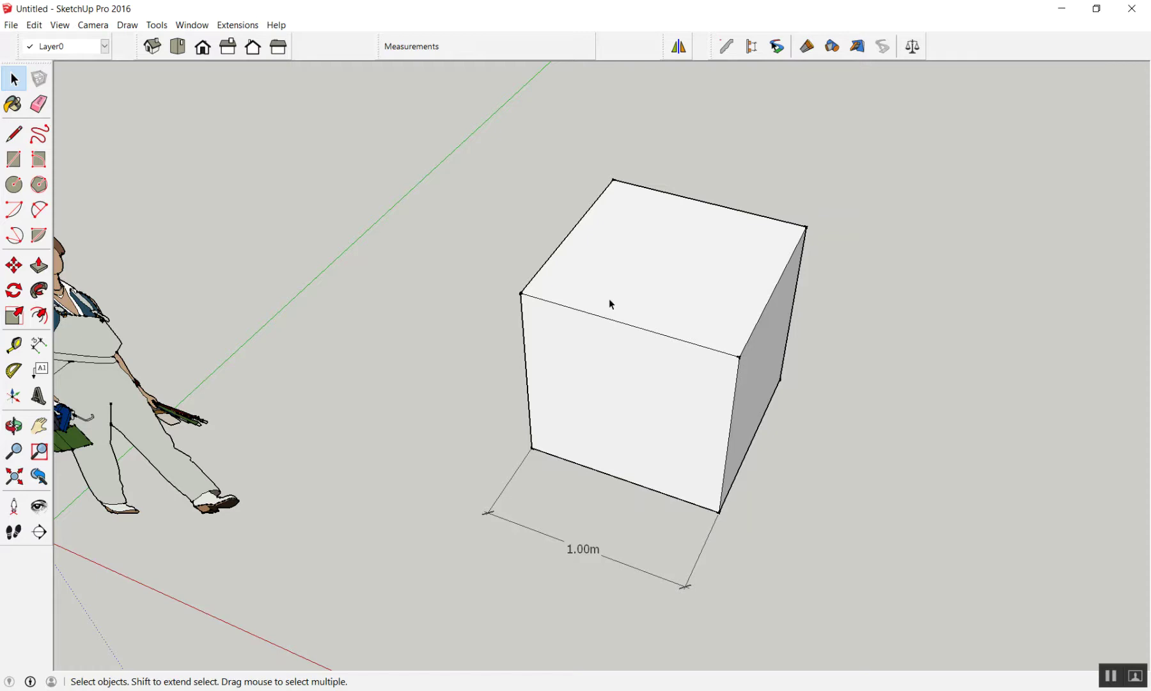
{"action": "scroll", "coordinate": [451, 64], "scroll_direction": "down", "scroll_amount": 1}
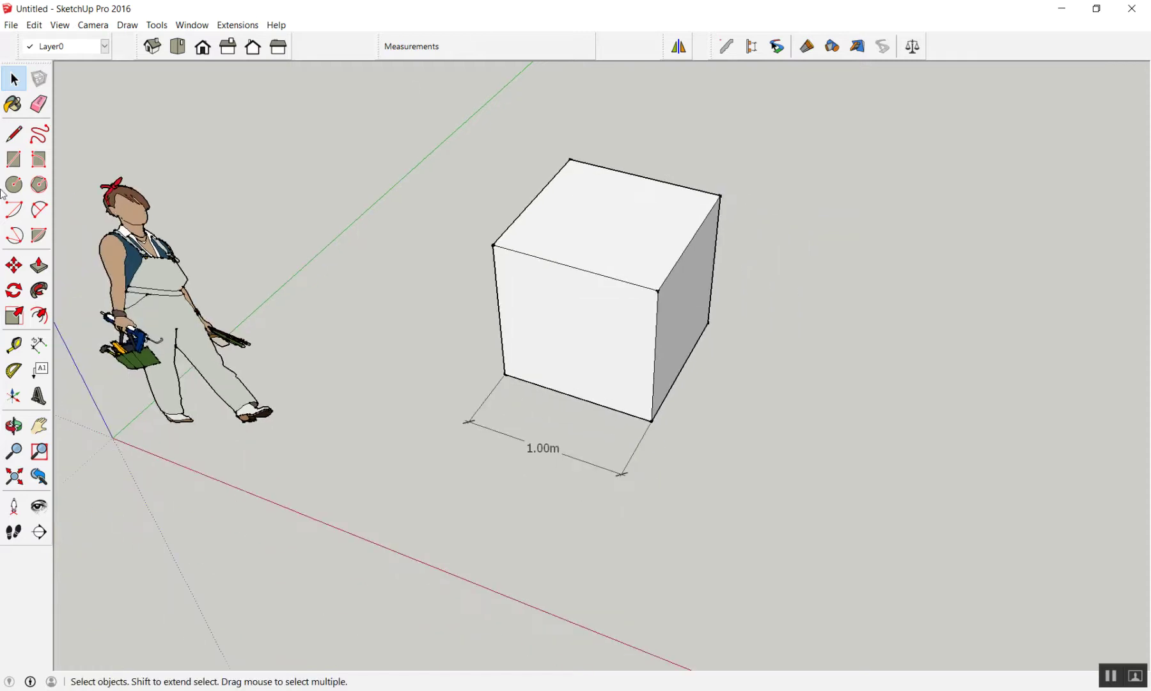
{"action": "left_click", "coordinate": [24, 349]}
{"action": "scroll", "coordinate": [683, 432], "scroll_direction": "up", "scroll_amount": 2}
{"action": "scroll", "coordinate": [341, 332], "scroll_direction": "up", "scroll_amount": 3}
{"action": "left_click", "coordinate": [275, 311]}
{"action": "left_click", "coordinate": [602, 419]}
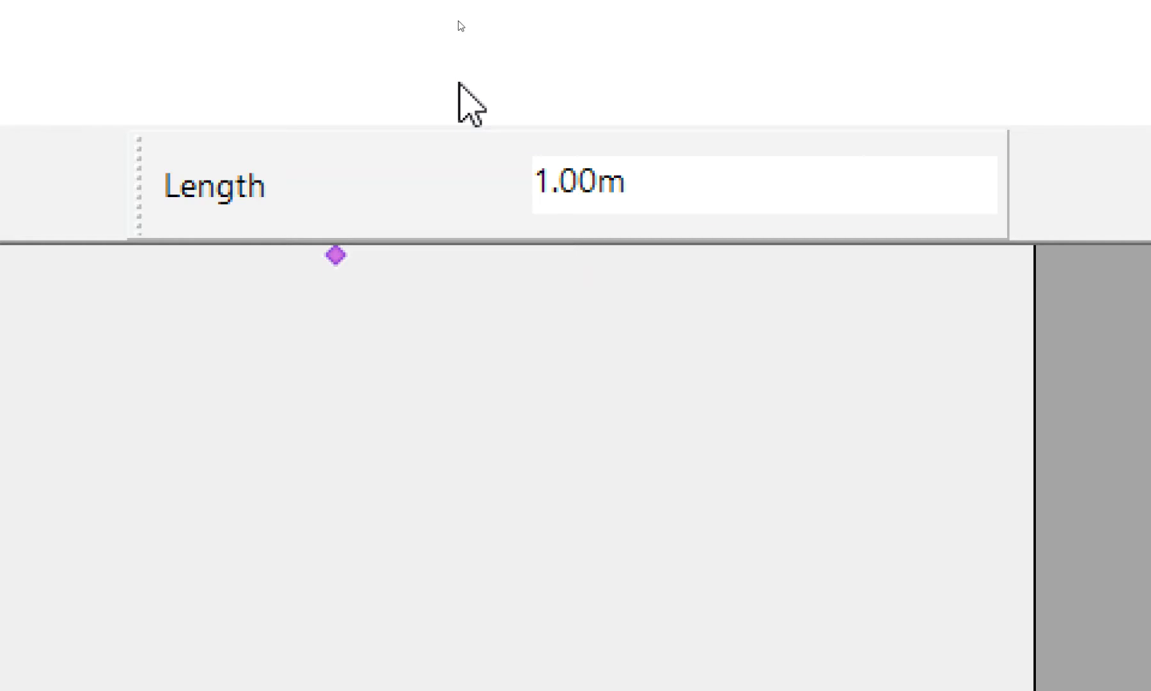
Enter 0.5 as the new edge length and confirm resizing the whole model.
{"action": "type", "text": ".5"}
{"action": "key", "text": "Return"}
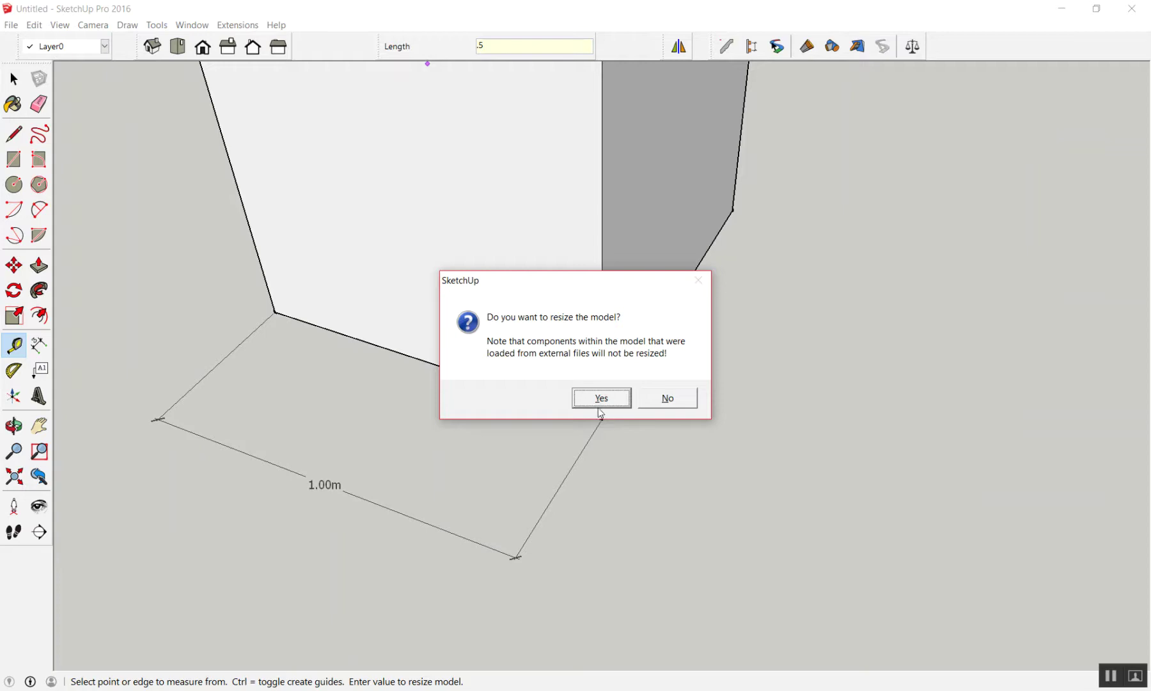
{"action": "left_click", "coordinate": [600, 403]}
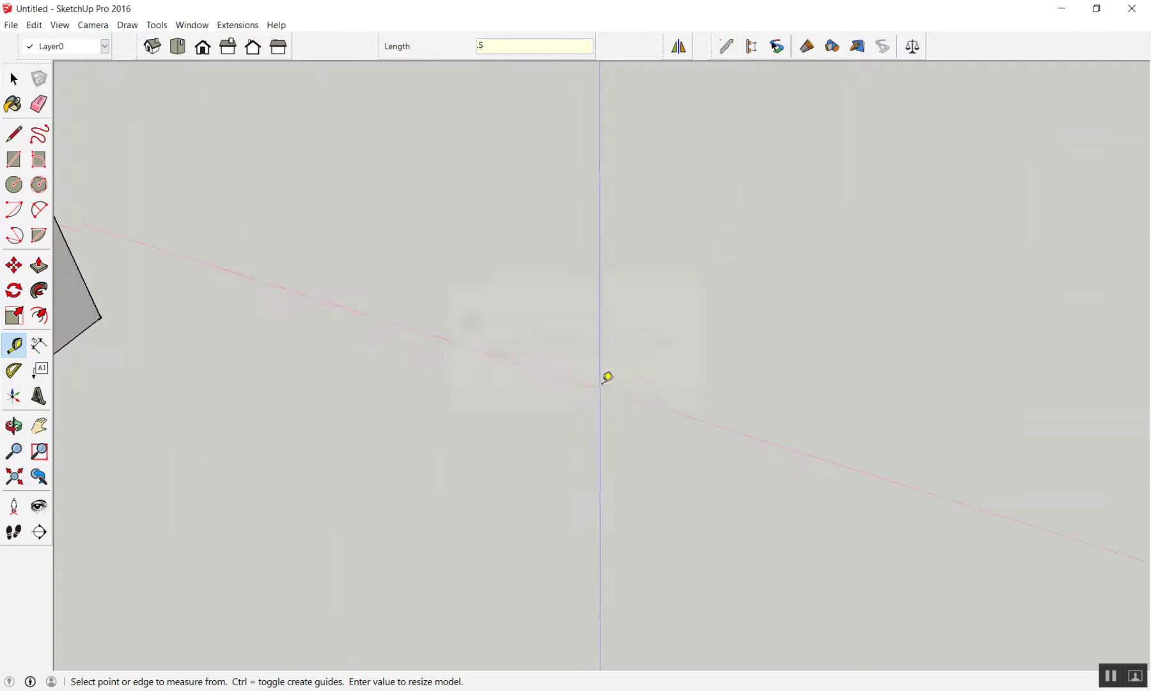
{"action": "scroll", "coordinate": [604, 376], "scroll_direction": "down", "scroll_amount": 5}
{"action": "key", "text": "space"}
{"action": "scroll", "coordinate": [122, 383], "scroll_direction": "up", "scroll_amount": 3}
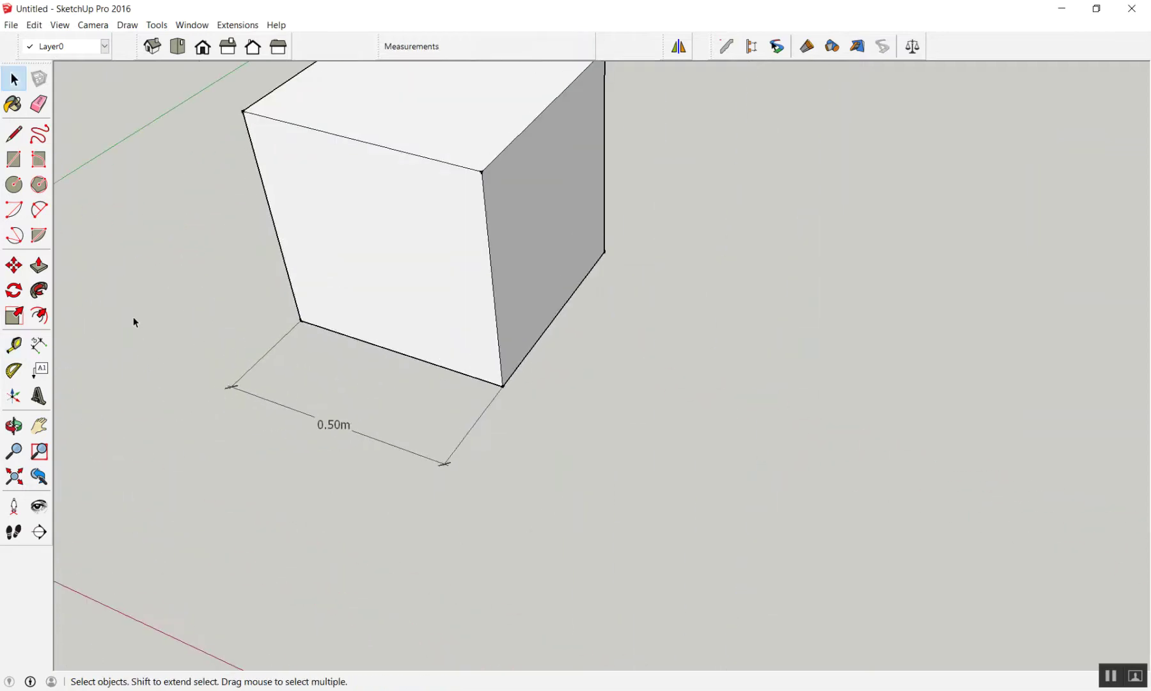
{"action": "middle_click_drag", "start_coordinate": [133, 316], "coordinate": [158, 175]}
{"action": "scroll", "coordinate": [187, 231], "scroll_direction": "down", "scroll_amount": 2}
{"action": "scroll", "coordinate": [352, 262], "scroll_direction": "down", "scroll_amount": 3}
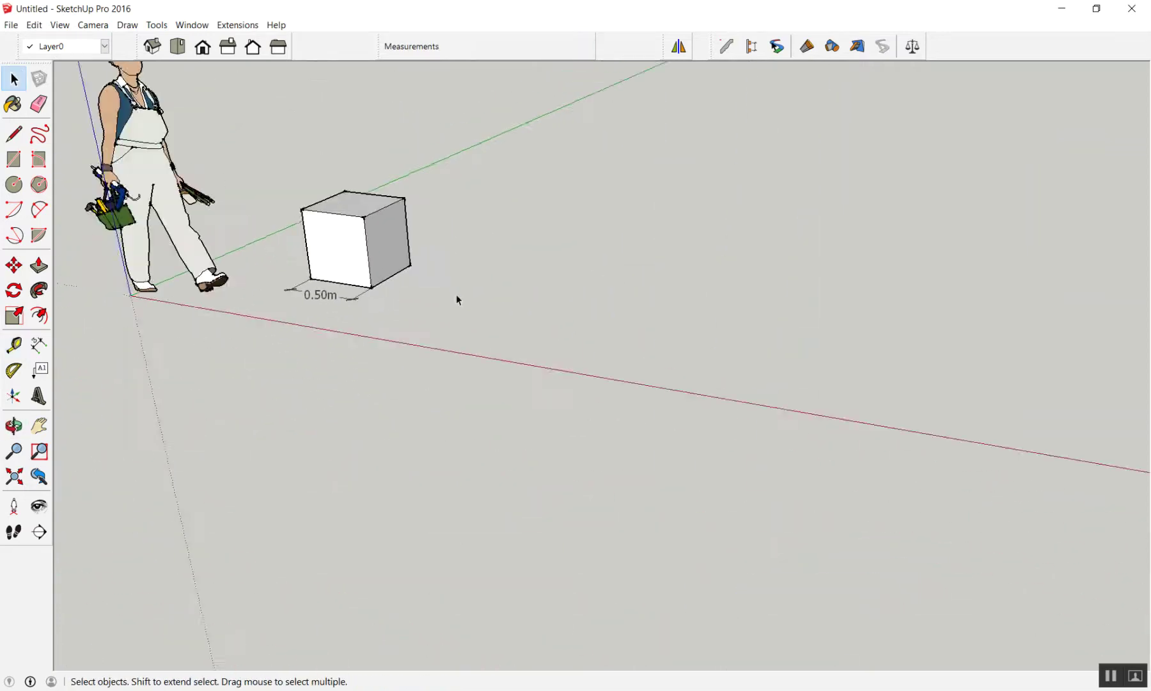
{"action": "scroll", "coordinate": [259, 184], "scroll_direction": "up", "scroll_amount": 3}
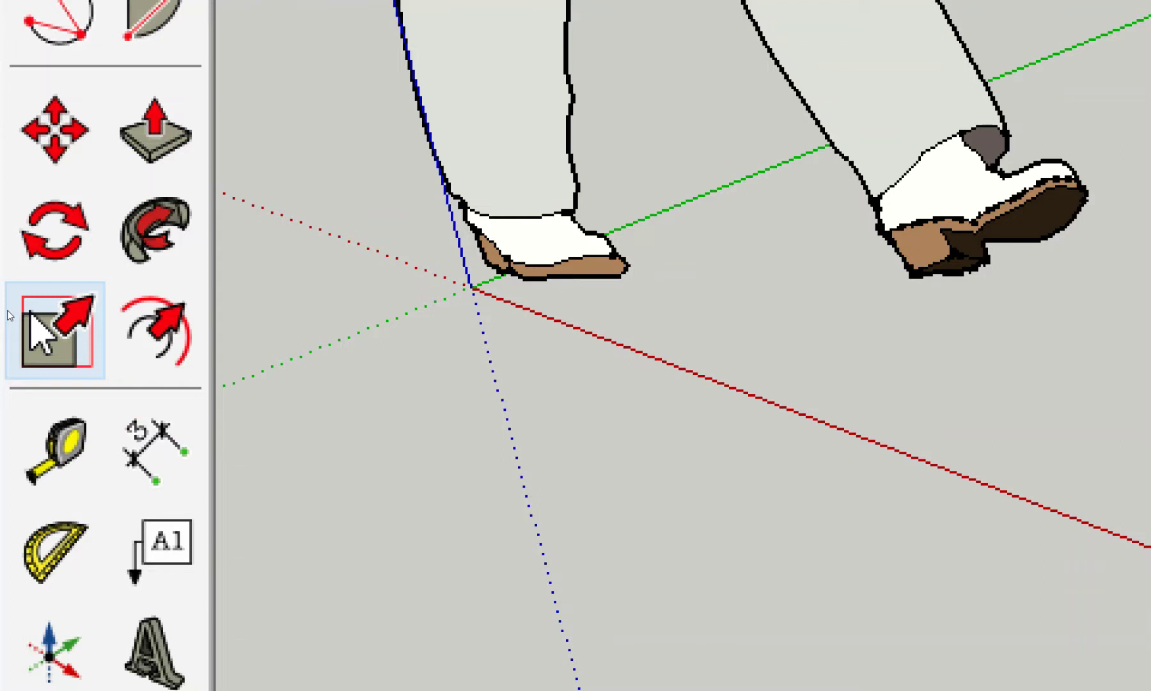
Dismiss the Save As dialog without saving the model.
{"action": "key", "text": "ctrl+s"}
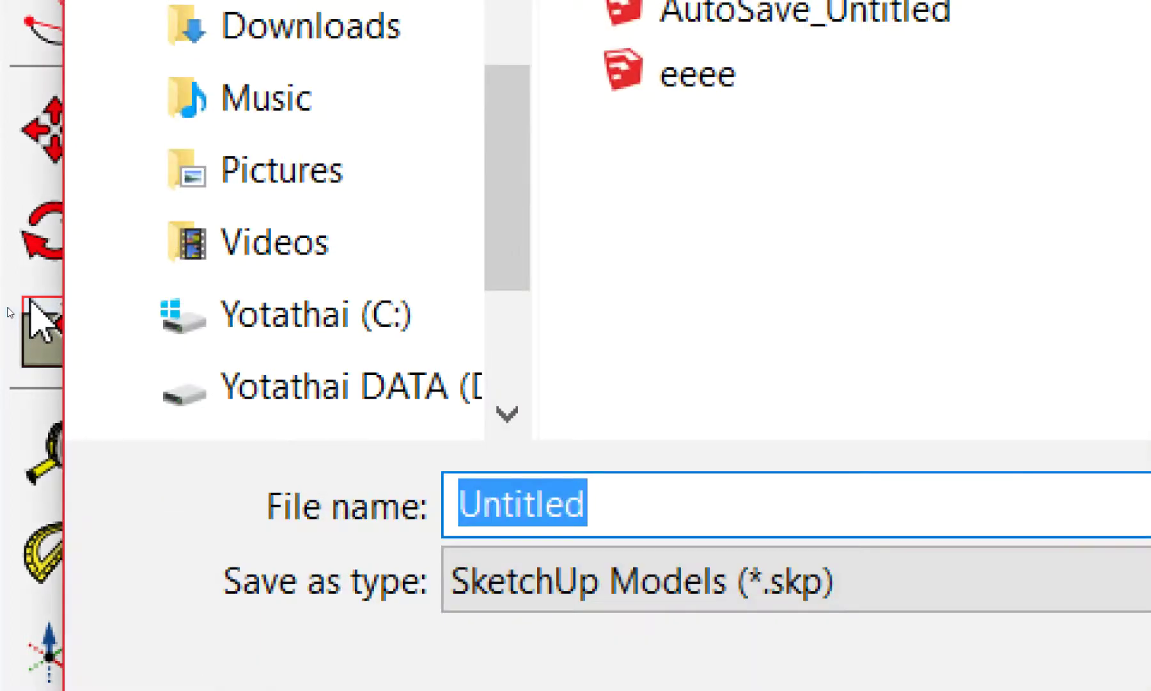
{"action": "key", "text": "Escape"}
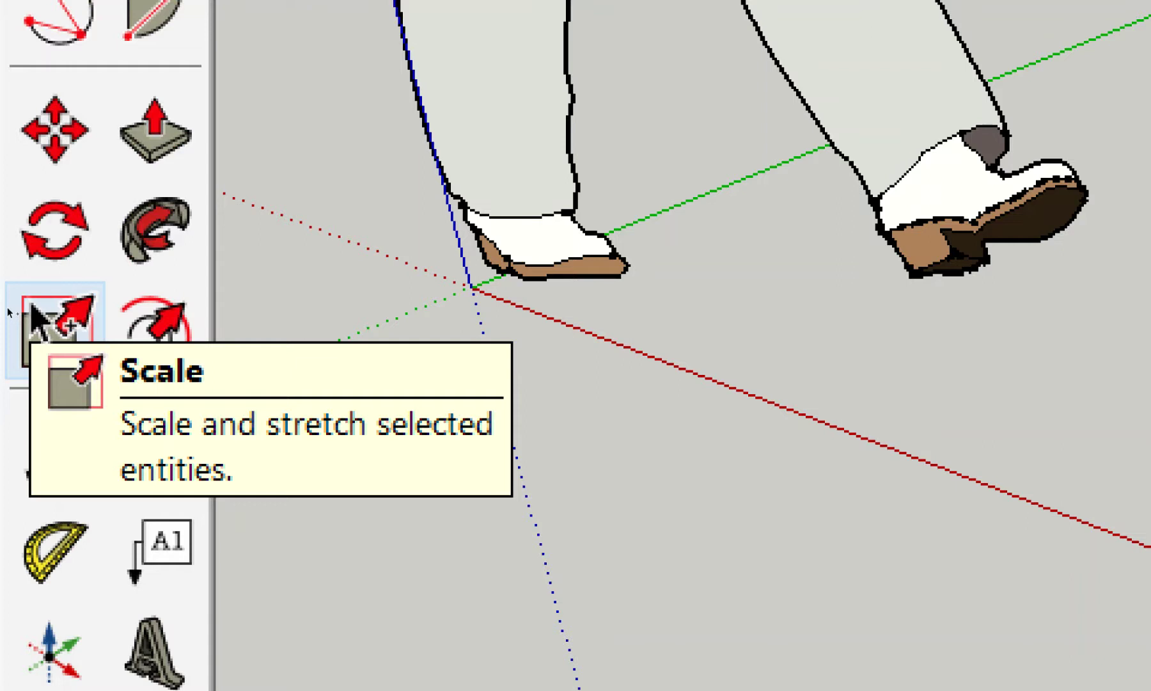
{"action": "mouse_move", "coordinate": [784, 255]}
{"action": "left_mouse_down"}
{"action": "mouse_move", "coordinate": [675, 246]}
{"action": "mouse_move", "coordinate": [647, 420]}
{"action": "left_mouse_up"}
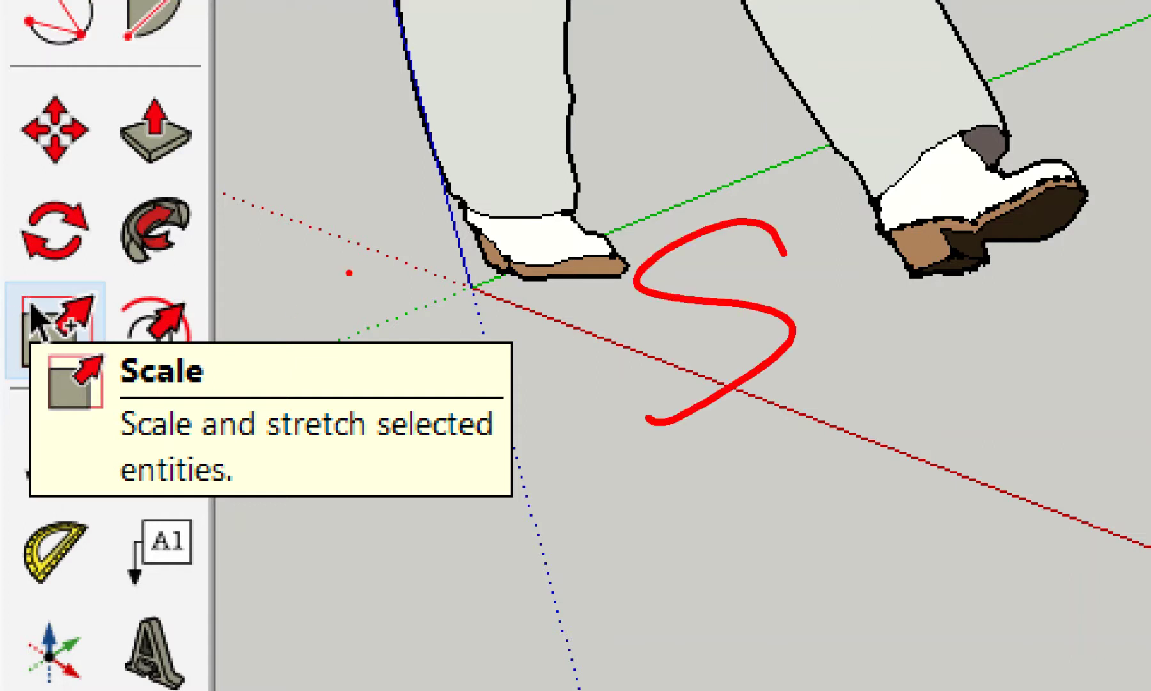
{"action": "left_click_drag", "start_coordinate": [793, 211], "coordinate": [594, 480]}
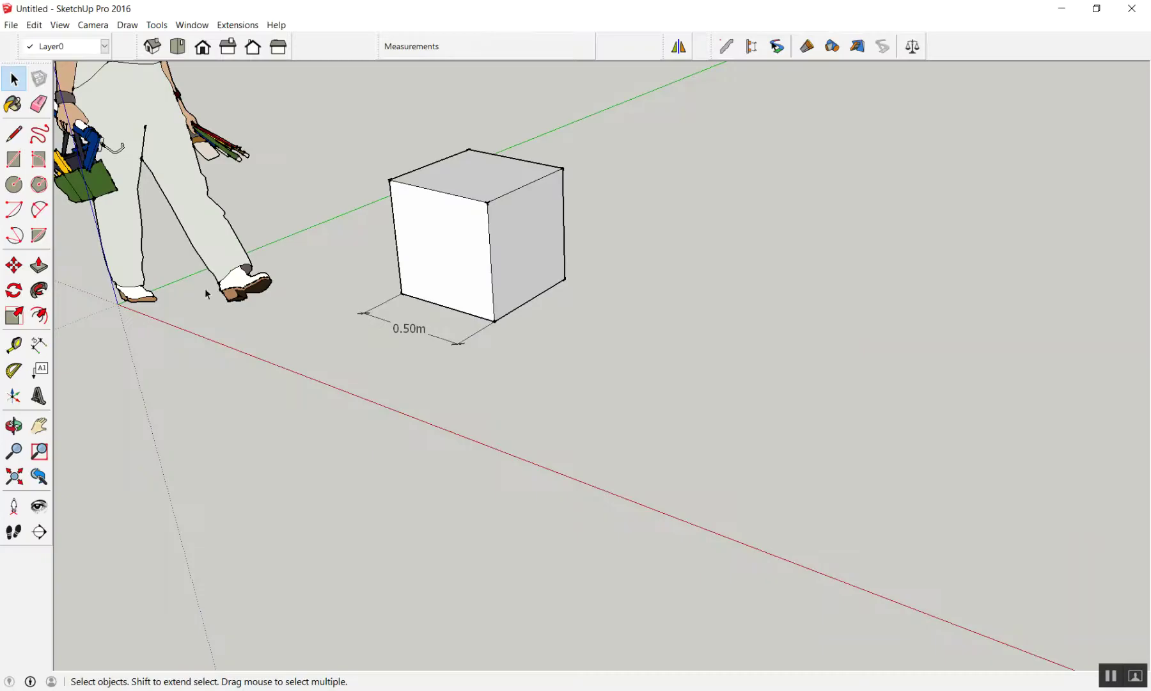
{"action": "scroll", "coordinate": [784, 140], "scroll_direction": "up", "scroll_amount": 3}
{"action": "scroll", "coordinate": [784, 140], "scroll_direction": "up", "scroll_amount": 3}
Select the cube and orbit to show more of its top, ready for scaling.
{"action": "left_click", "coordinate": [331, 235]}
{"action": "scroll", "coordinate": [484, 277], "scroll_direction": "down", "scroll_amount": 3}
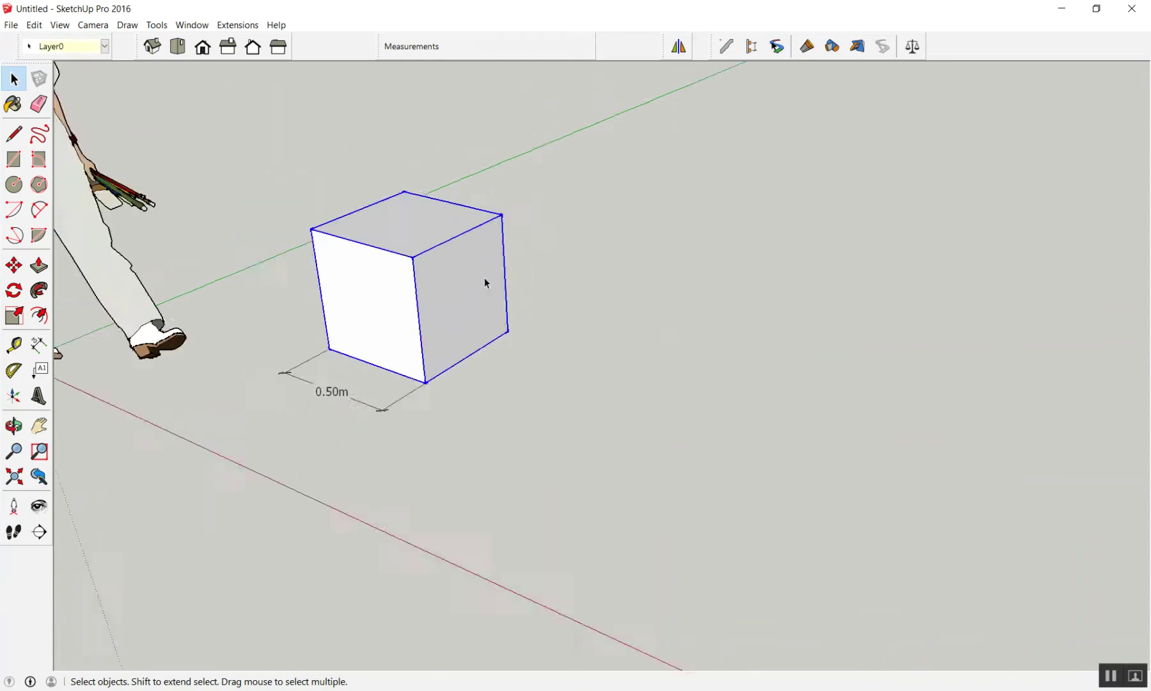
{"action": "scroll", "coordinate": [381, 223], "scroll_direction": "up", "scroll_amount": 3}
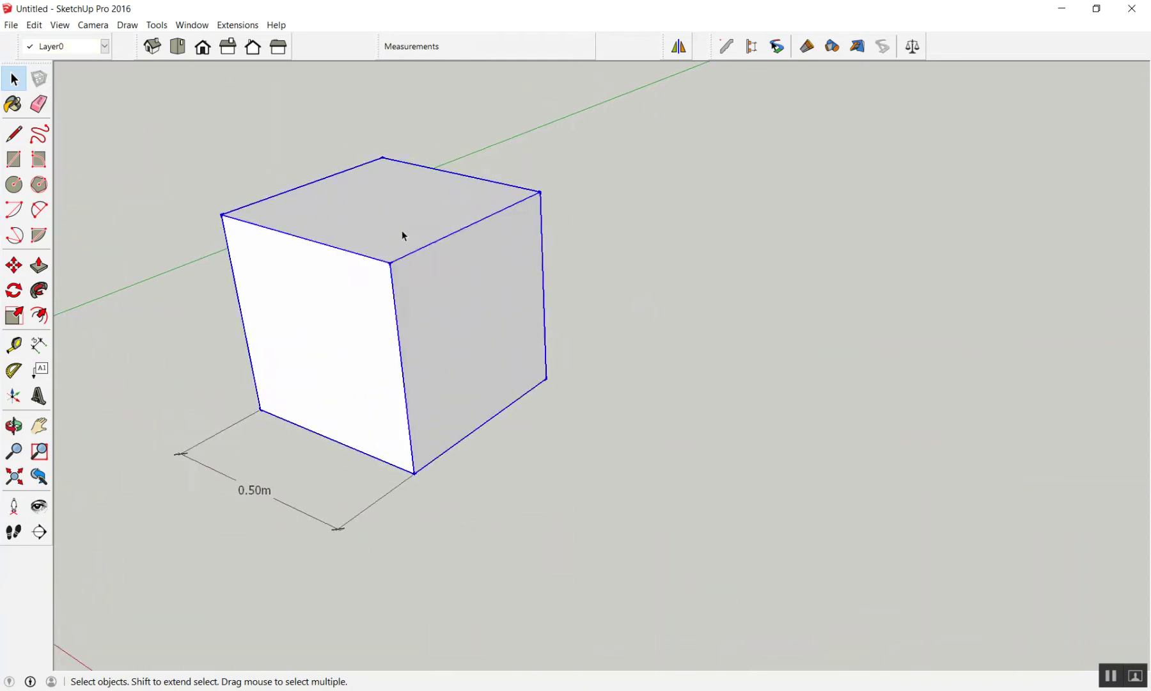
{"action": "middle_click_drag", "start_coordinate": [397, 229], "coordinate": [404, 281]}
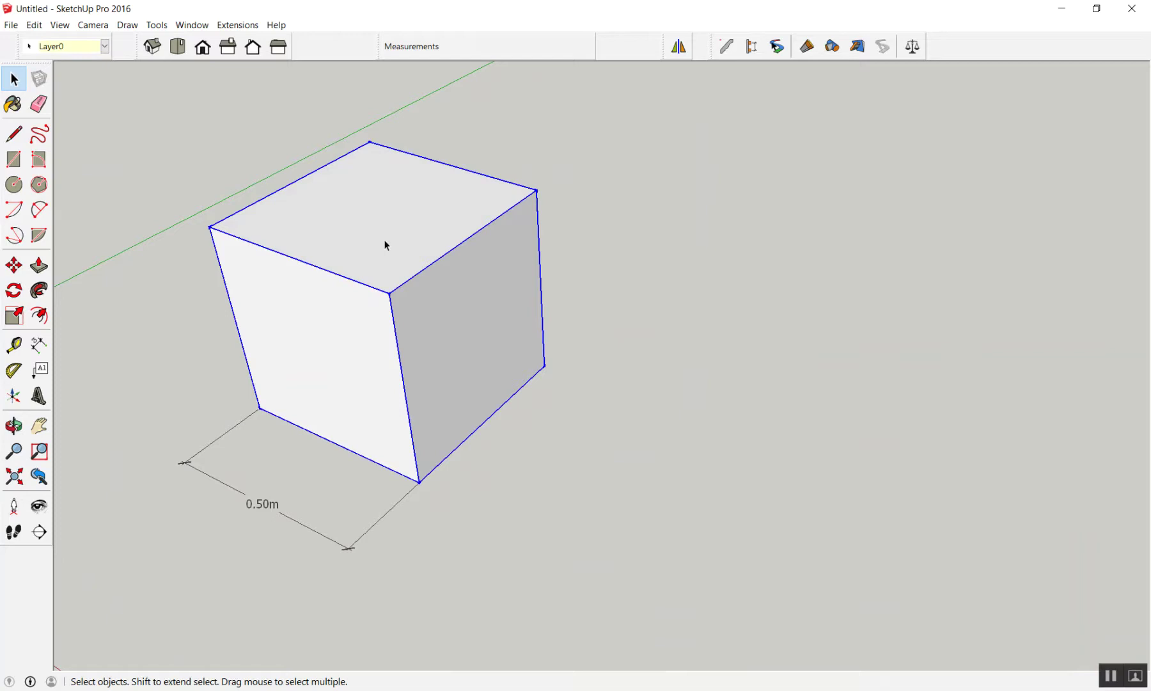
{"action": "key", "text": "s"}
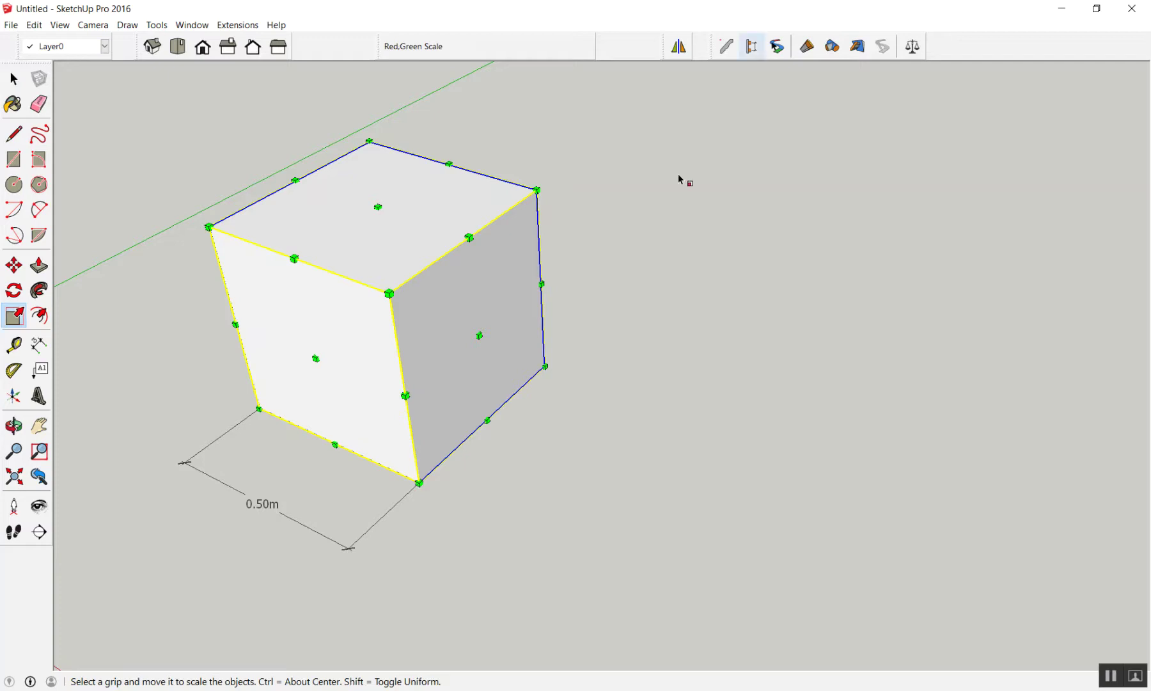
Stretch the cube along the red axis by a factor of 2 to 1.00m, then revert it.
{"action": "scroll", "coordinate": [359, 281], "scroll_direction": "down", "scroll_amount": 3}
{"action": "mouse_move", "coordinate": [358, 282]}
{"action": "middle_mouse_down"}
{"action": "mouse_move", "coordinate": [434, 307]}
{"action": "mouse_move", "coordinate": [464, 338]}
{"action": "middle_mouse_up"}
{"action": "scroll", "coordinate": [414, 328], "scroll_direction": "down", "scroll_amount": 3}
{"action": "scroll", "coordinate": [465, 338], "scroll_direction": "up", "scroll_amount": 3}
{"action": "left_click_drag", "start_coordinate": [410, 350], "coordinate": [352, 341]}
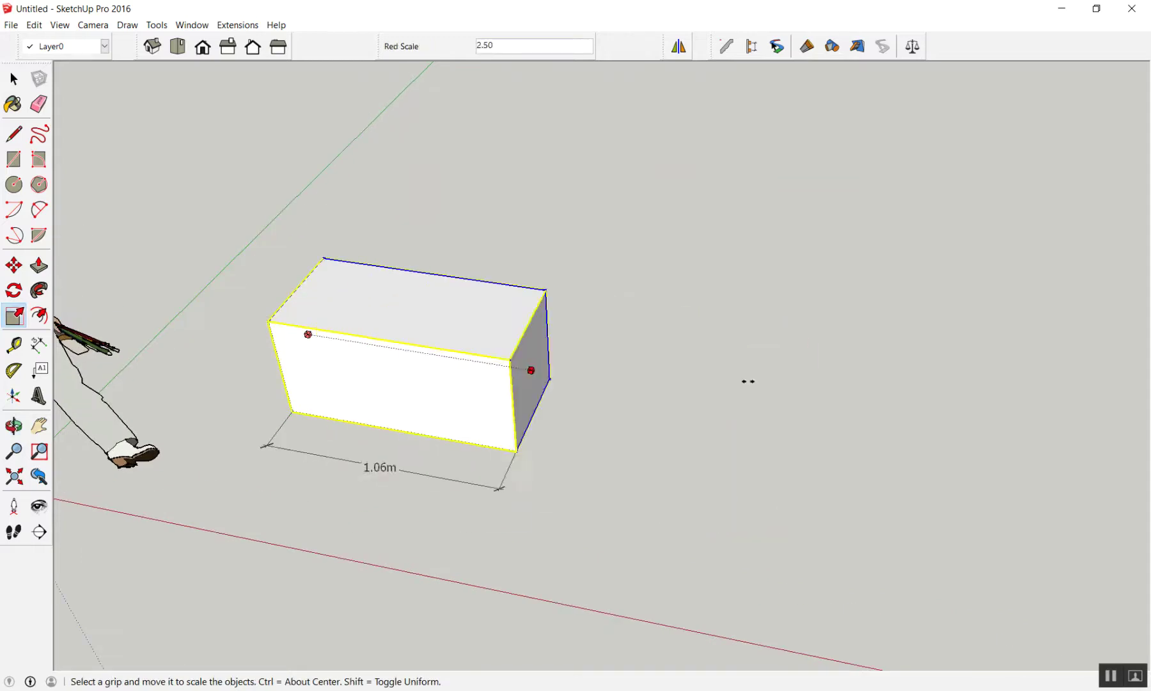
{"action": "left_click_drag", "start_coordinate": [353, 330], "coordinate": [1096, 406]}
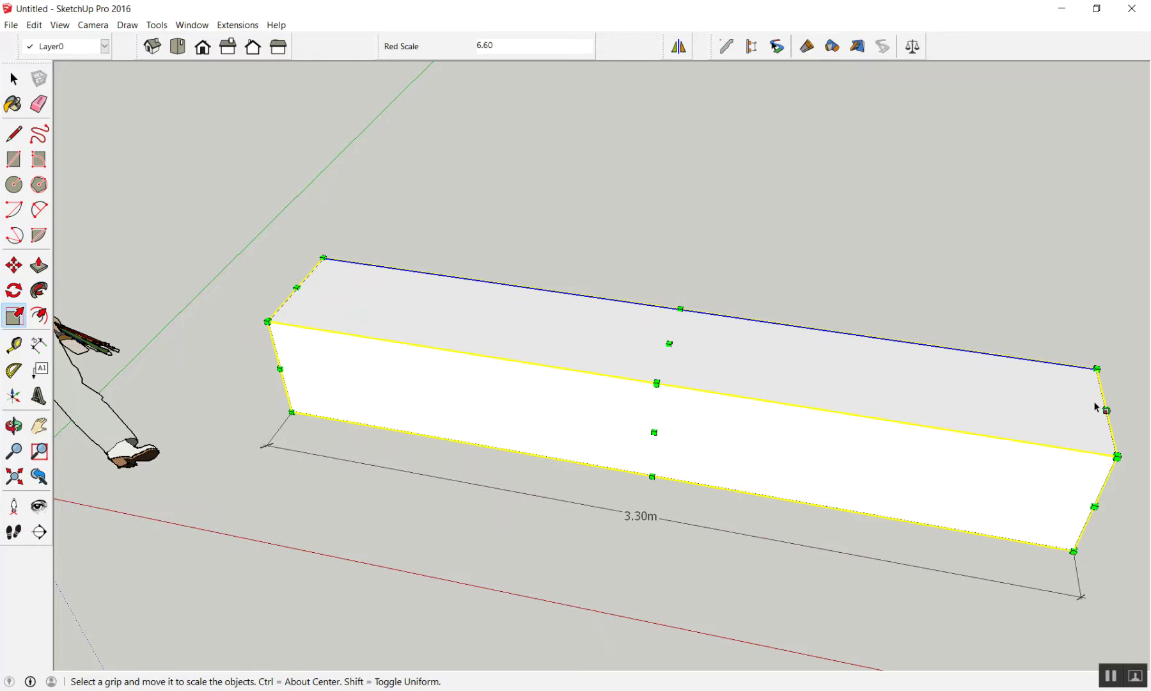
{"action": "type", "text": "2"}
{"action": "key", "text": "Return"}
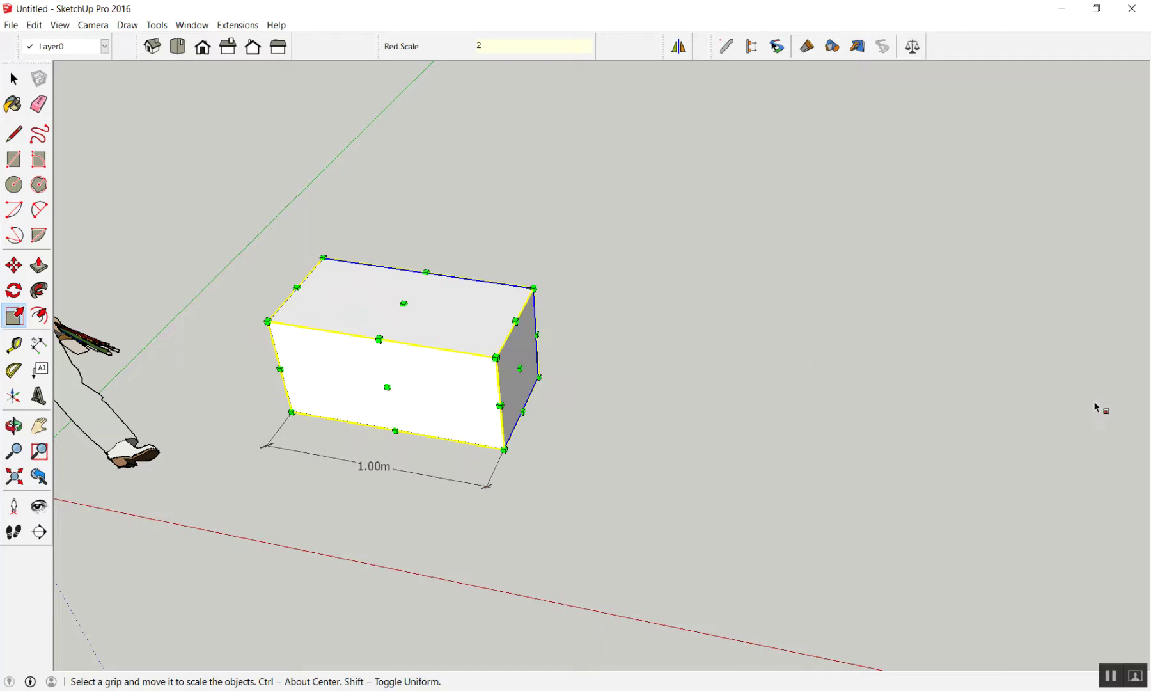
{"action": "key", "text": "Return"}
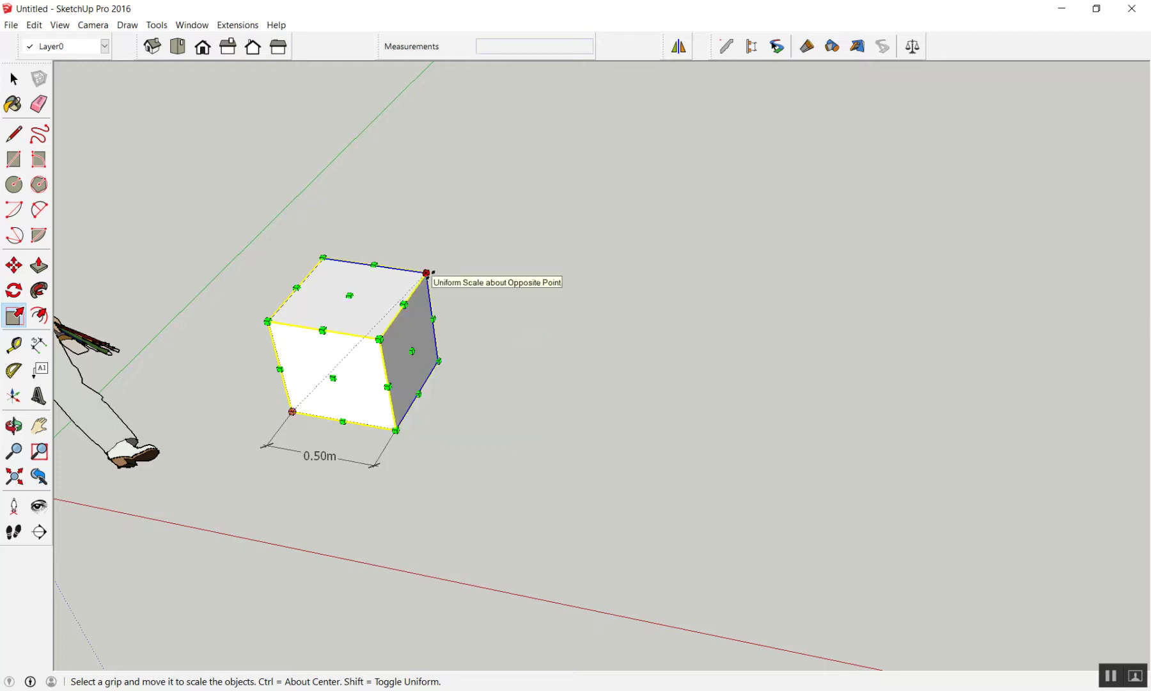
Scale the cube uniformly by a factor of 2, then undo back to 0.50m.
{"action": "mouse_move", "coordinate": [427, 274]}
{"action": "left_mouse_down"}
{"action": "mouse_move", "coordinate": [587, 177]}
{"action": "mouse_move", "coordinate": [897, 66]}
{"action": "left_mouse_up"}
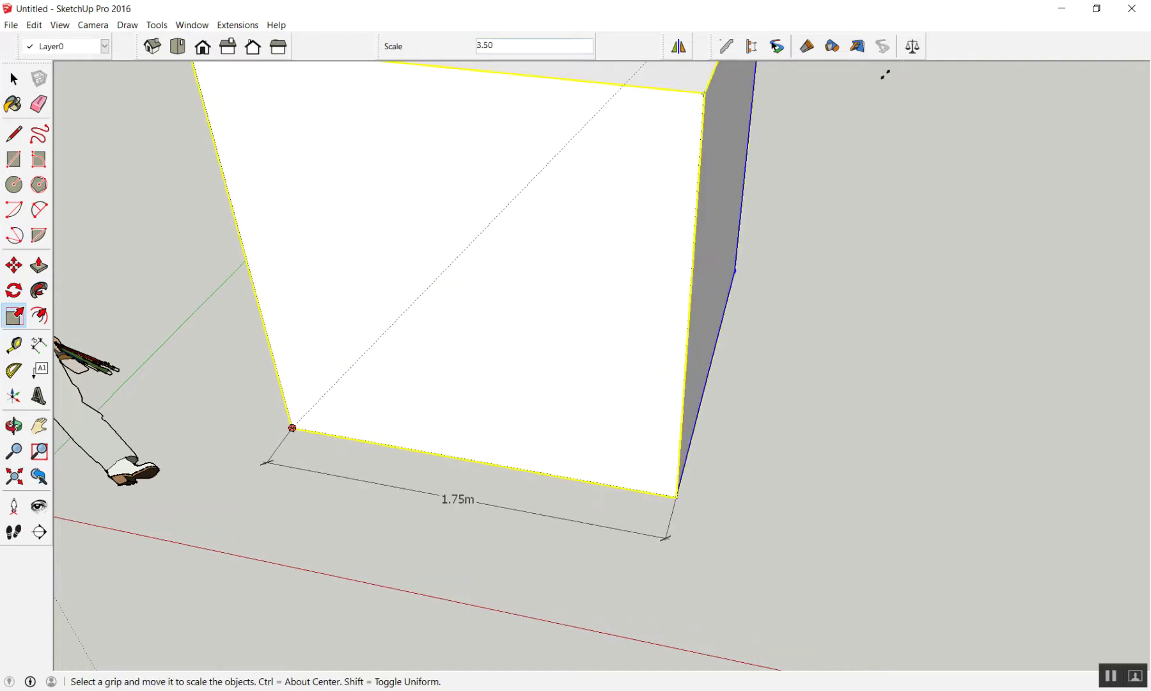
{"action": "left_click_drag", "start_coordinate": [897, 66], "coordinate": [876, 167]}
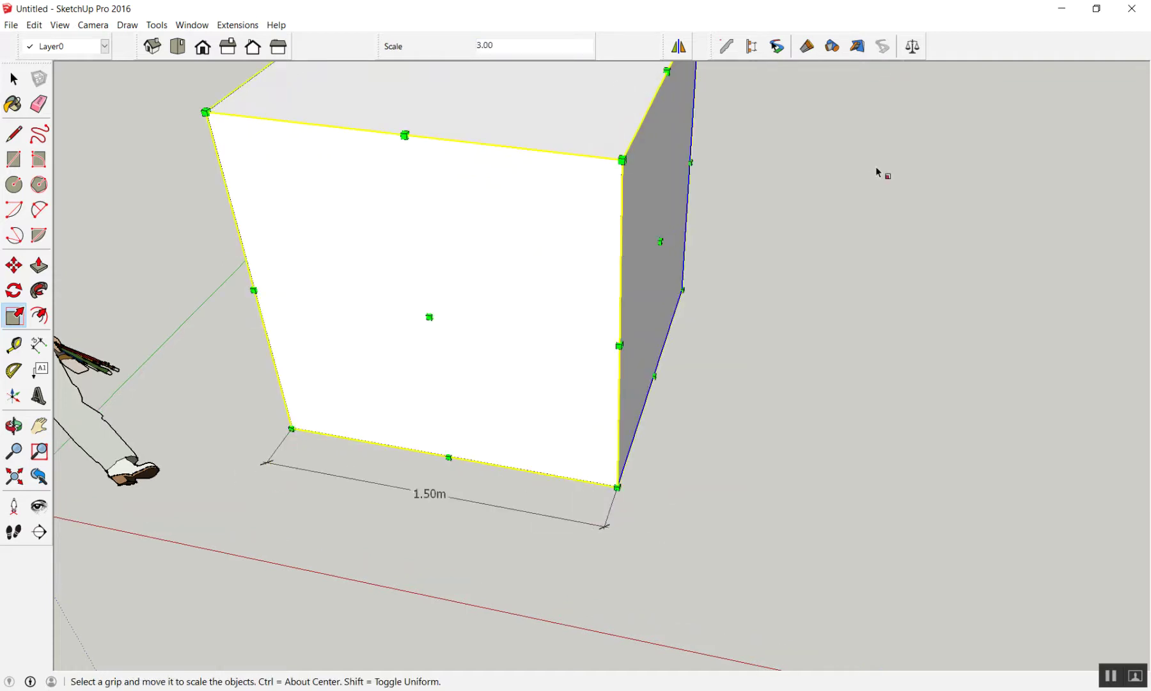
{"action": "type", "text": "2"}
{"action": "key", "text": "Return"}
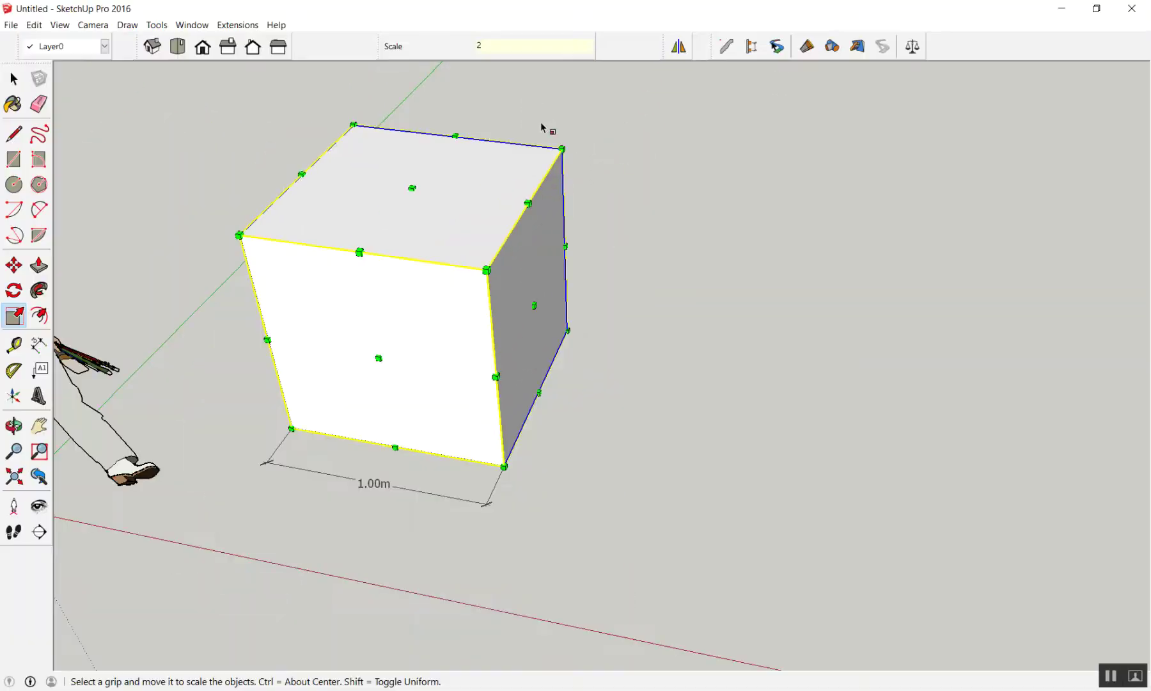
{"action": "key", "text": "ctrl+z"}
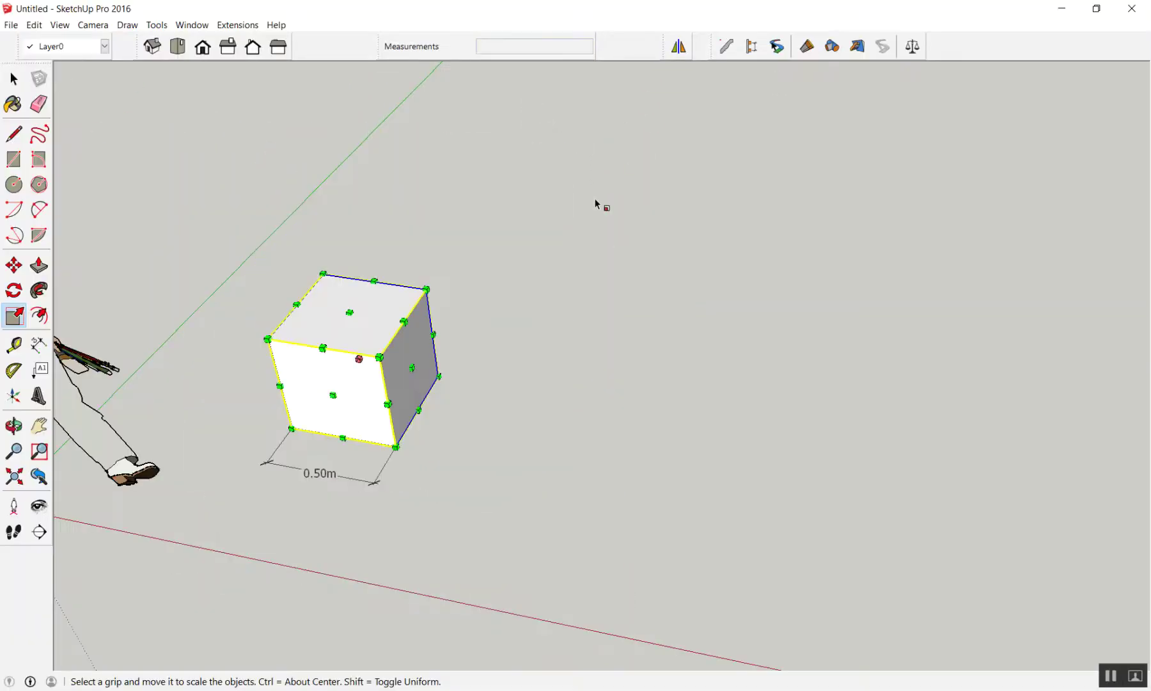
{"action": "left_click_drag", "start_coordinate": [412, 368], "coordinate": [619, 381]}
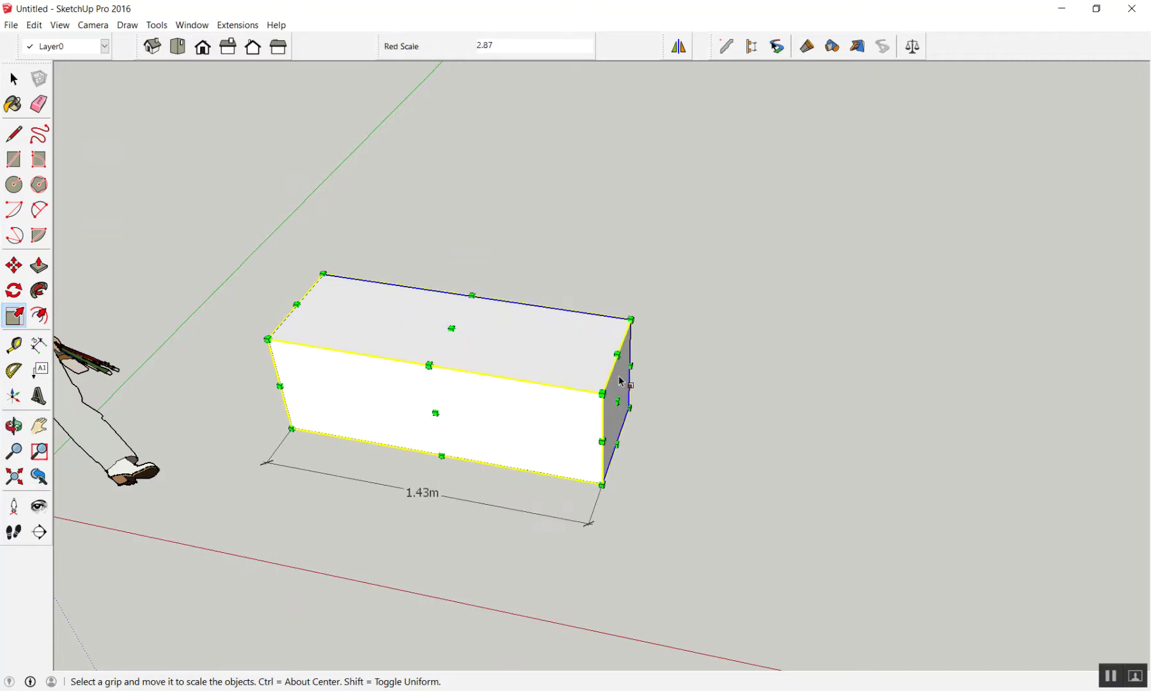
{"action": "type", "text": "2"}
{"action": "key", "text": "Return"}
{"action": "key", "text": "ctrl+z"}
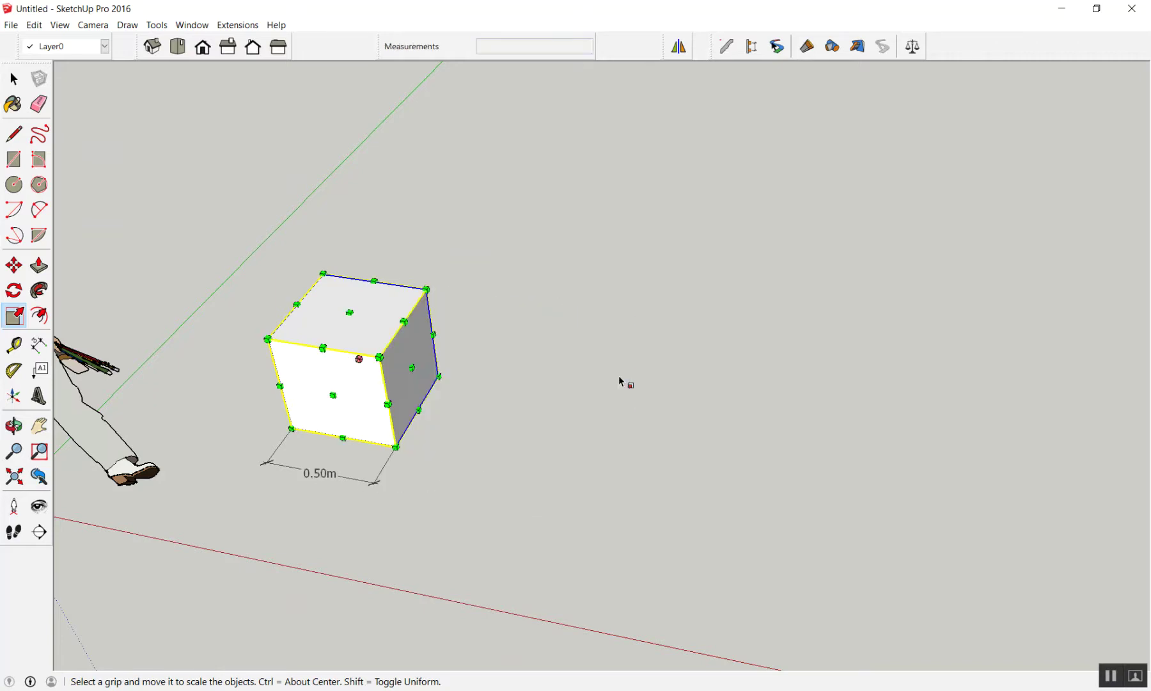
{"action": "left_click_drag", "start_coordinate": [432, 285], "coordinate": [519, 214]}
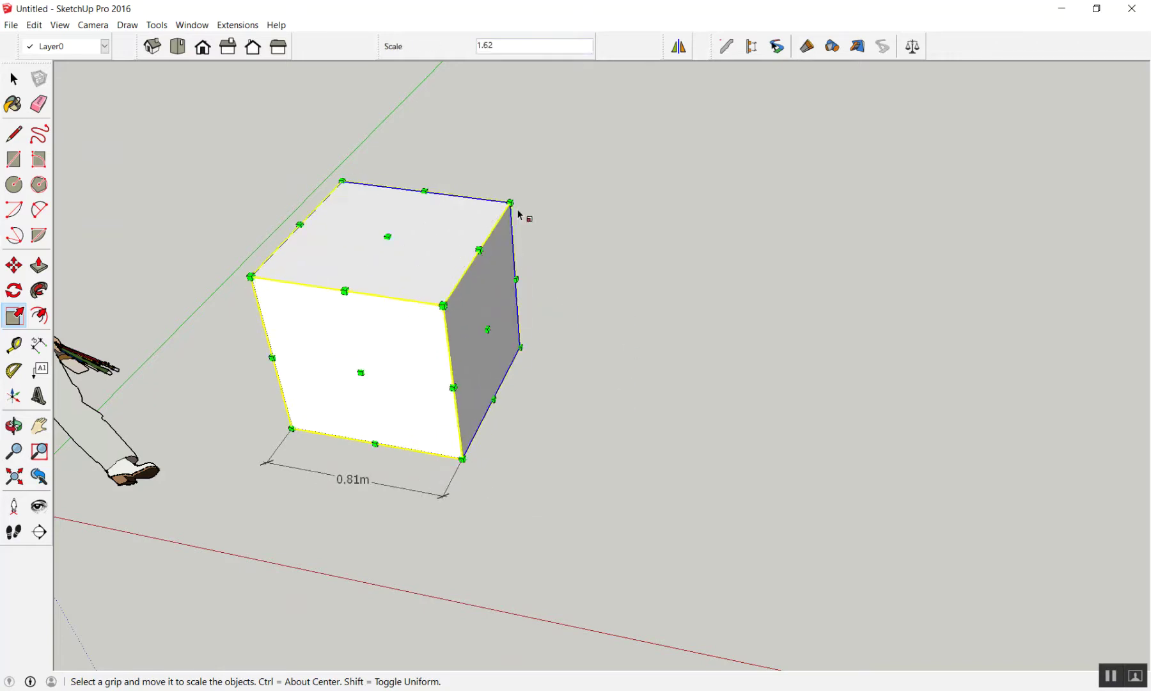
{"action": "type", "text": "2"}
{"action": "key", "text": "Return"}
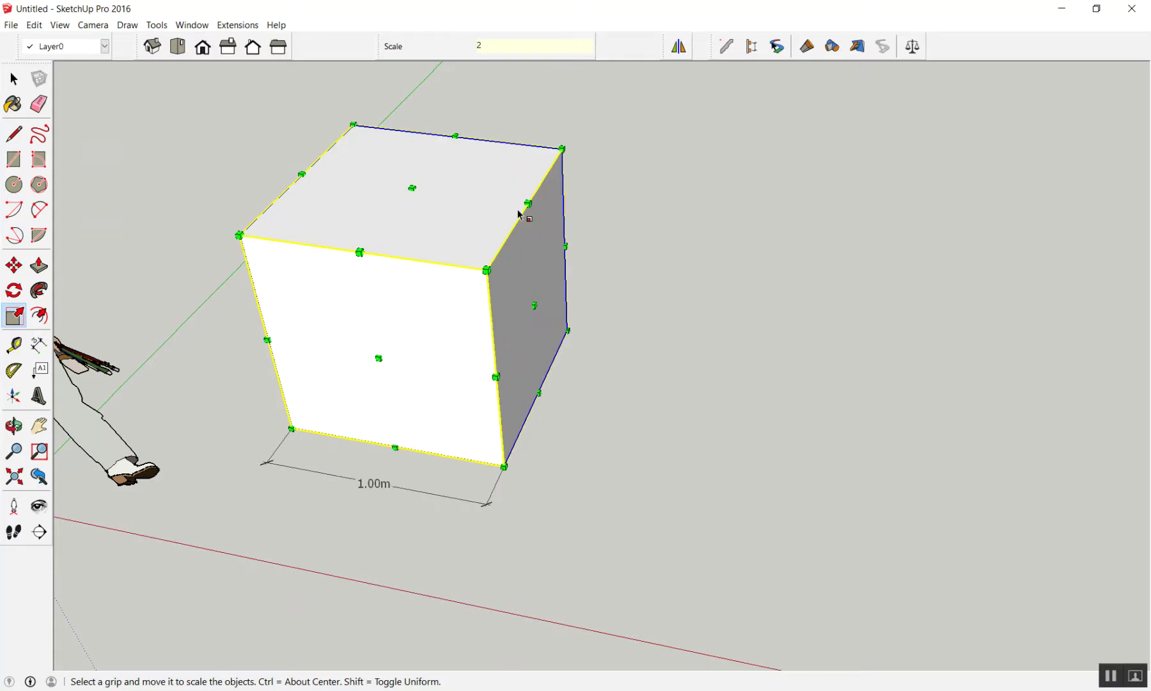
{"action": "key", "text": "ctrl+z"}
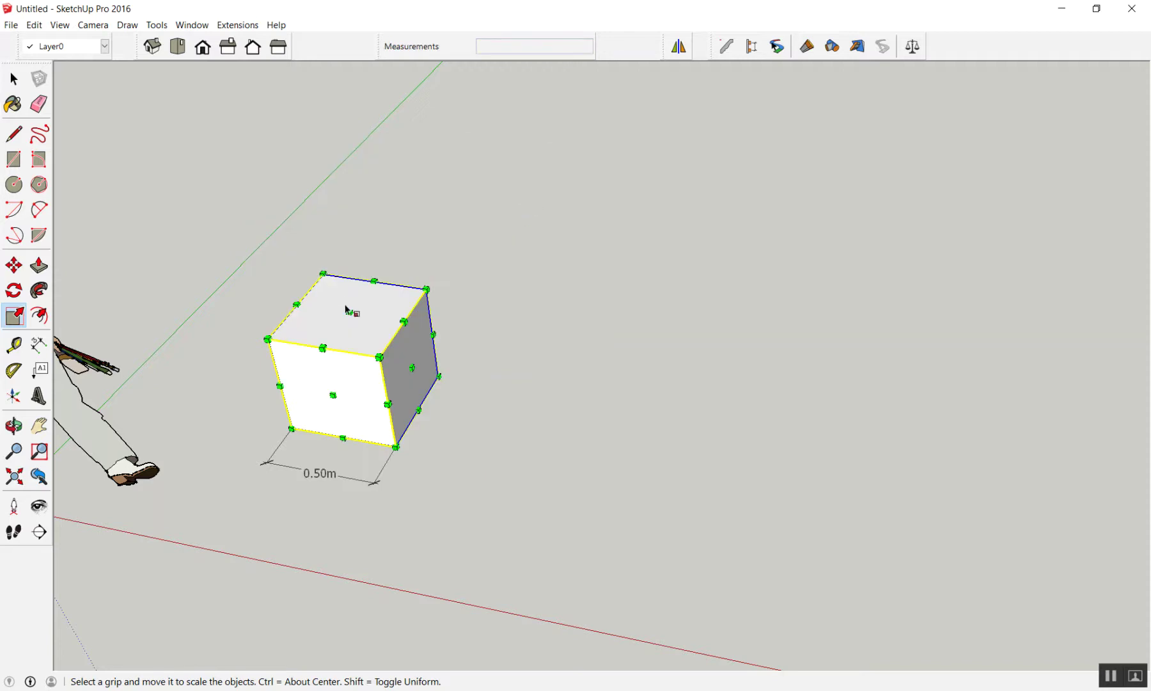
{"action": "left_click_drag", "start_coordinate": [349, 311], "coordinate": [326, 182]}
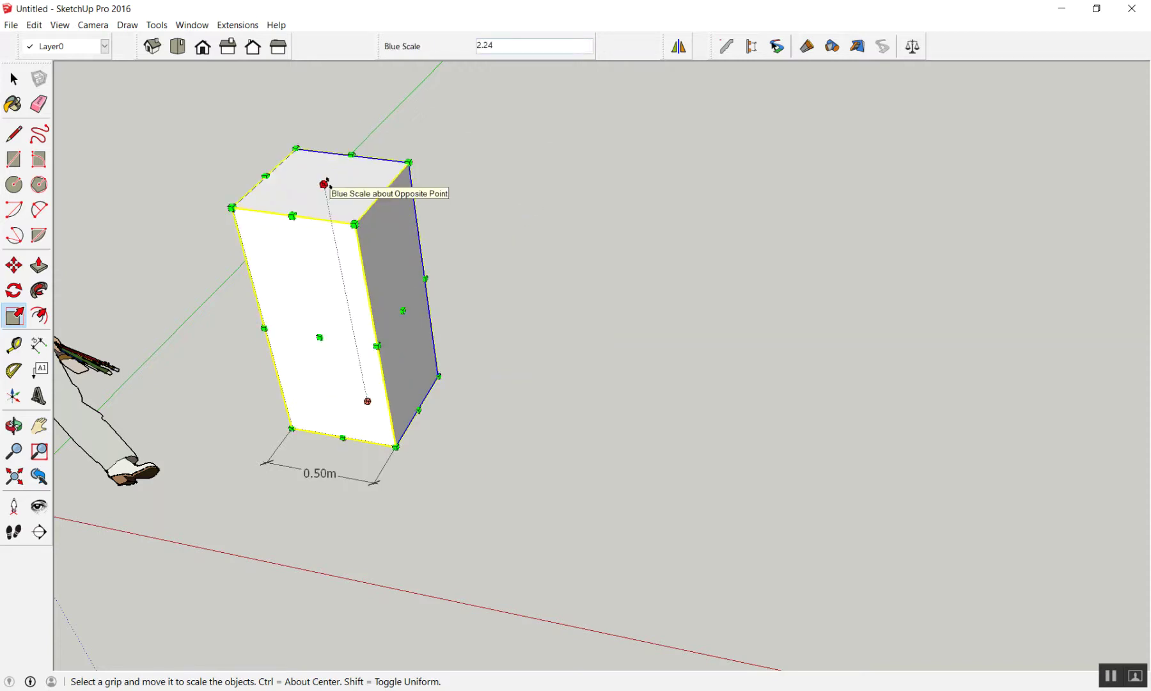
{"action": "type", "text": "2"}
{"action": "key", "text": "Return"}
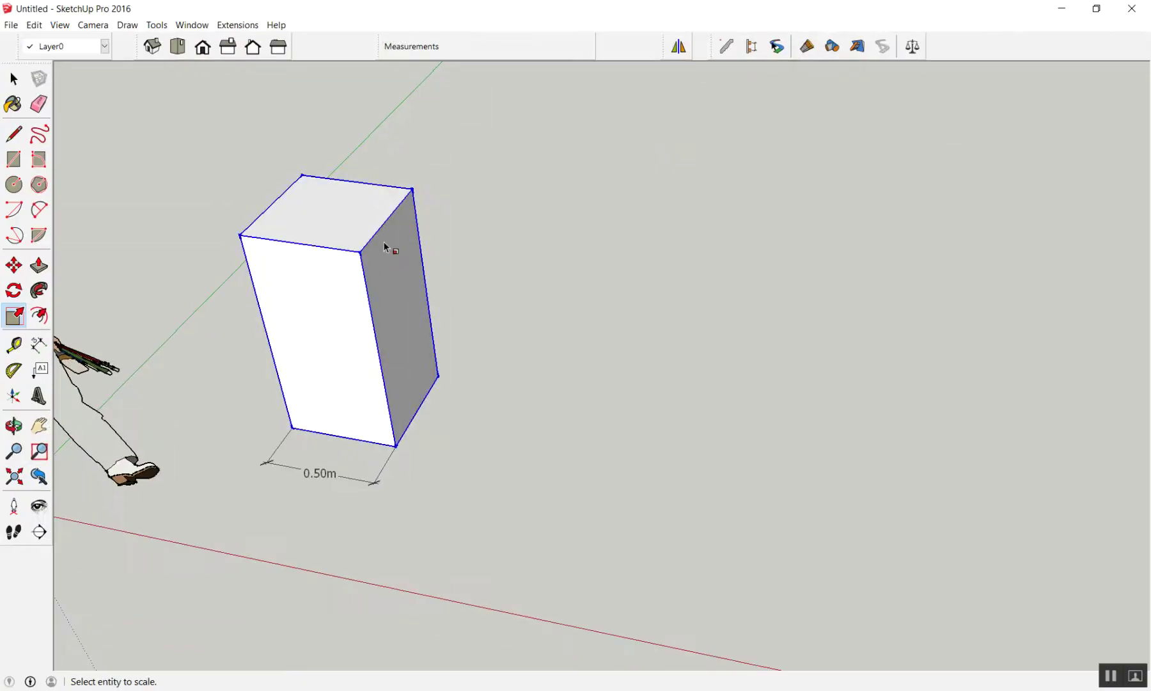
{"action": "key", "text": "ctrl+z"}
{"action": "left_click_drag", "start_coordinate": [416, 379], "coordinate": [546, 387]}
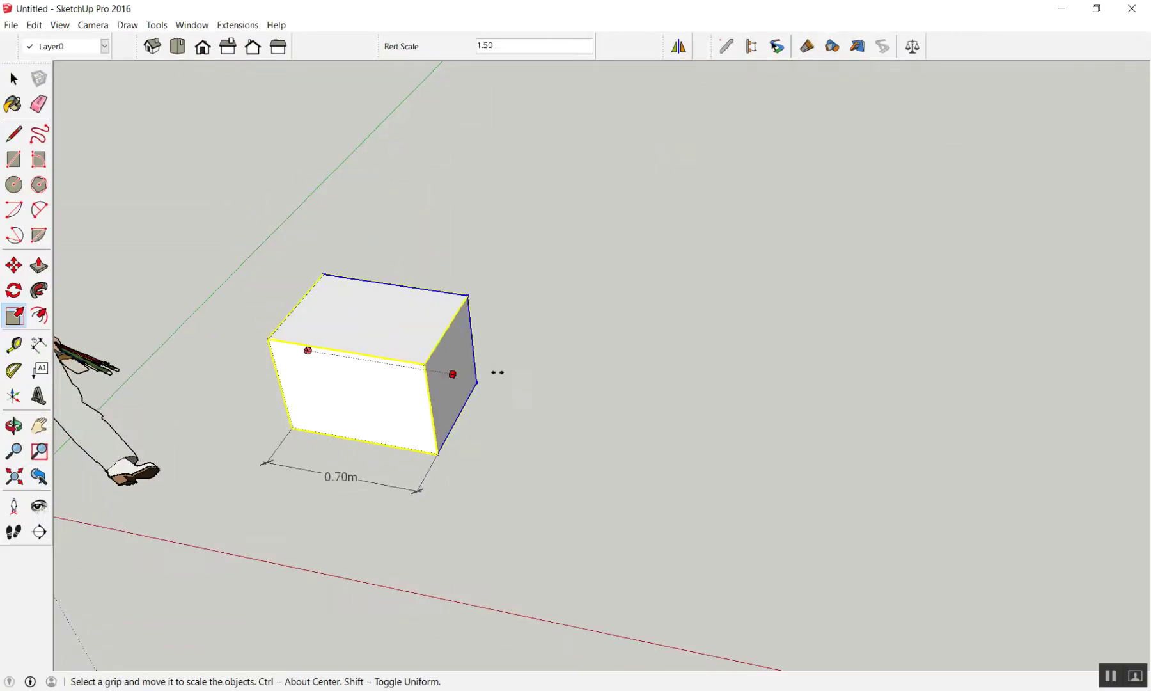
{"action": "type", "text": "10"}
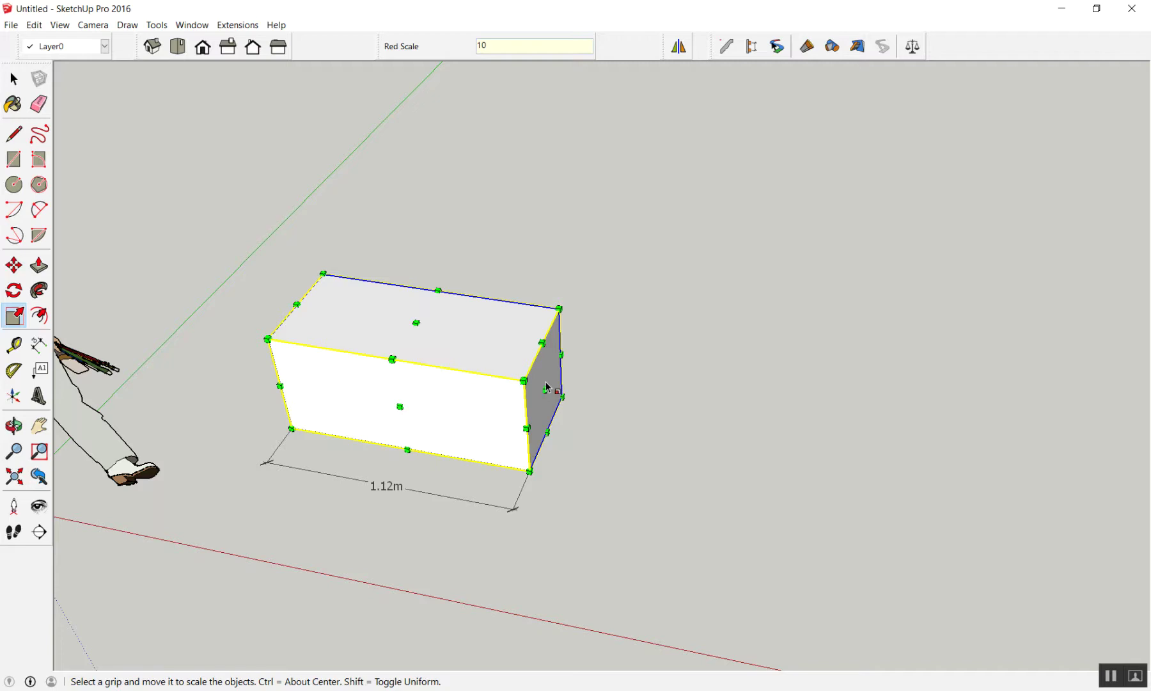
{"action": "key", "text": "Return"}
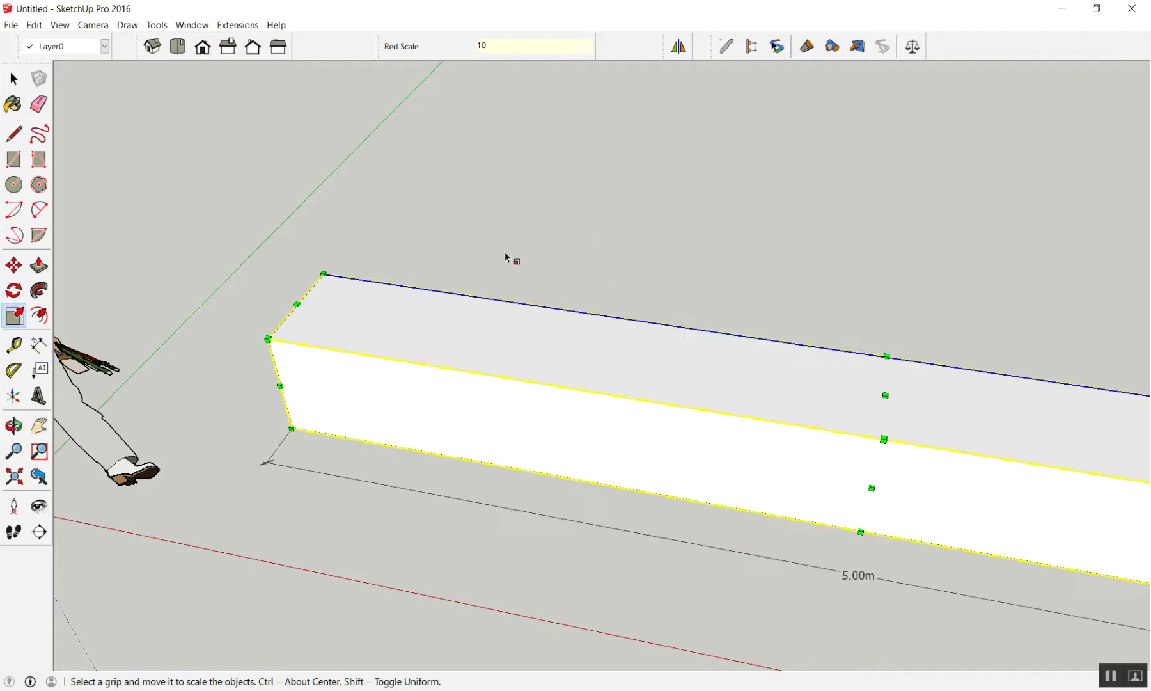
{"action": "scroll", "coordinate": [722, 403], "scroll_direction": "down", "scroll_amount": 5}
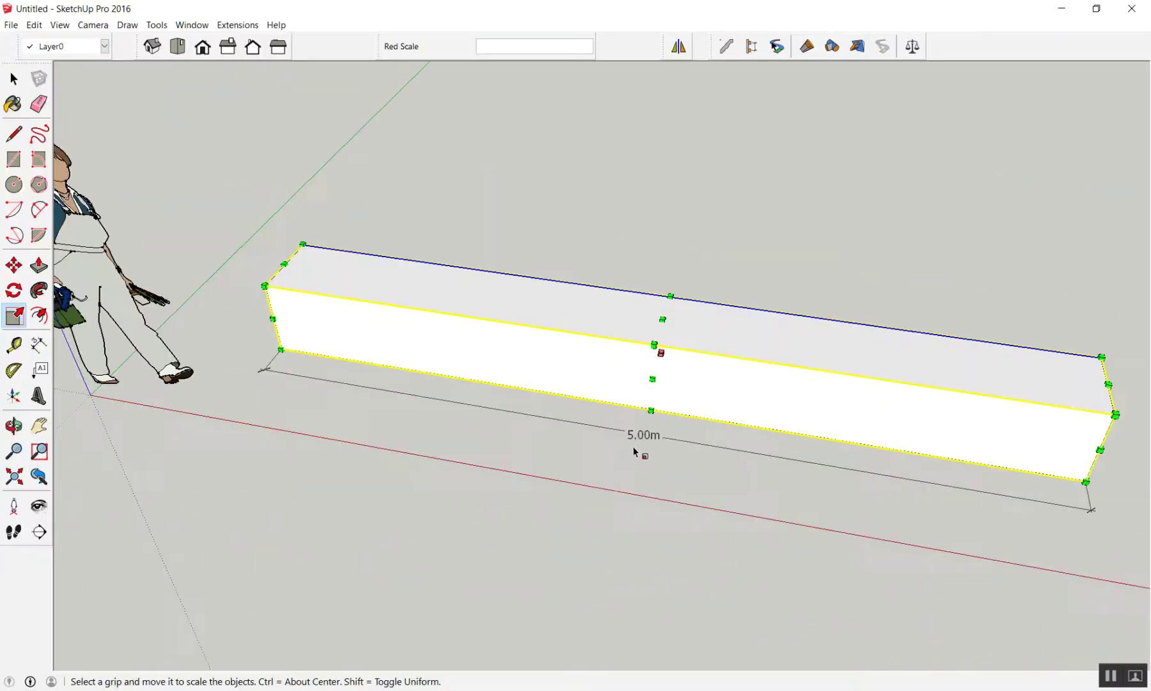
{"action": "key", "text": "ctrl+z"}
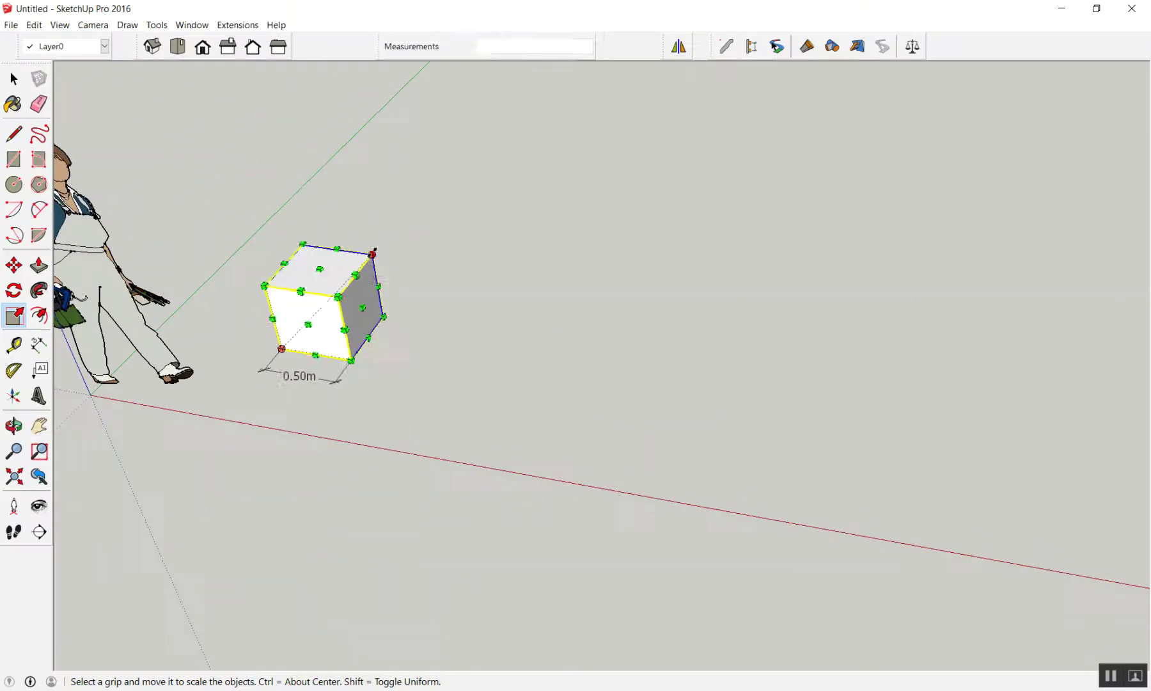
{"action": "left_click_drag", "start_coordinate": [374, 252], "coordinate": [424, 200]}
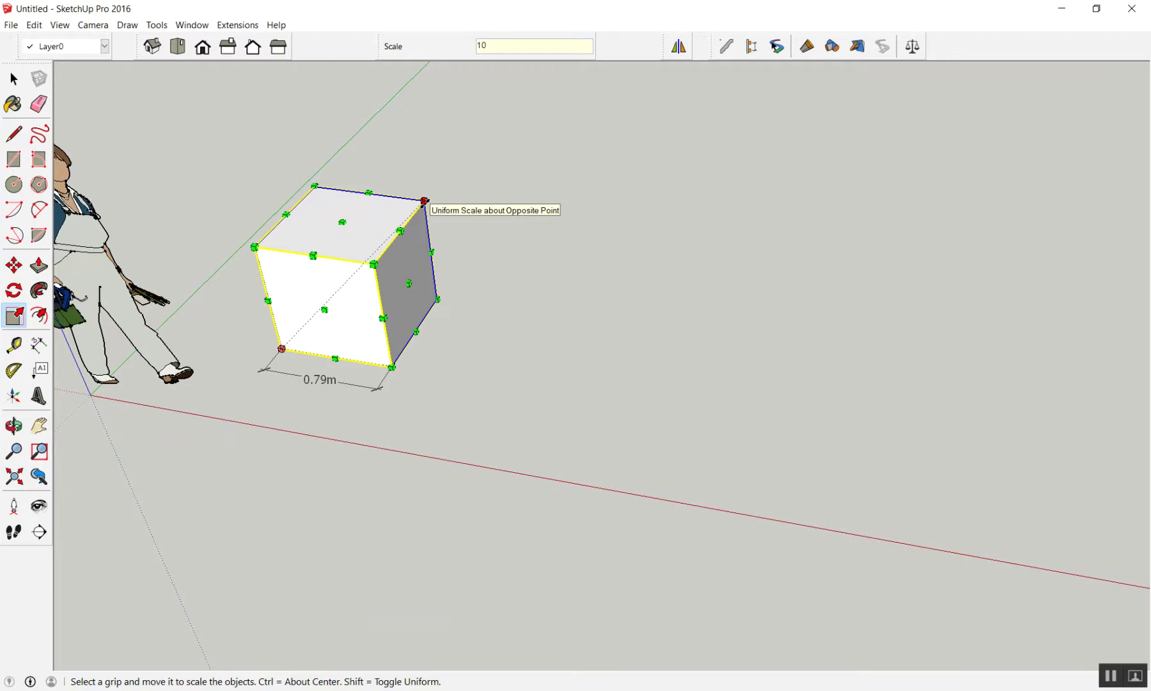
{"action": "key", "text": "Return"}
{"action": "scroll", "coordinate": [688, 260], "scroll_direction": "down", "scroll_amount": 3}
{"action": "scroll", "coordinate": [649, 320], "scroll_direction": "down", "scroll_amount": 4}
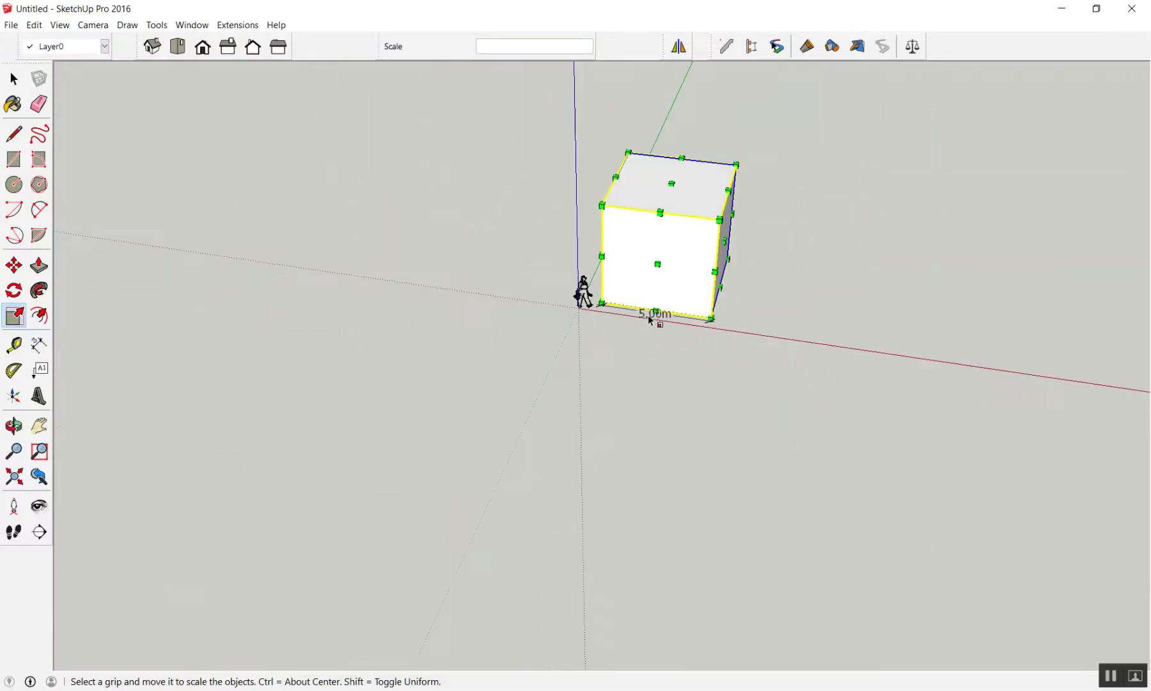
{"action": "scroll", "coordinate": [657, 192], "scroll_direction": "up", "scroll_amount": 2}
{"action": "key", "text": "space"}
{"action": "key", "text": "ctrl+z"}
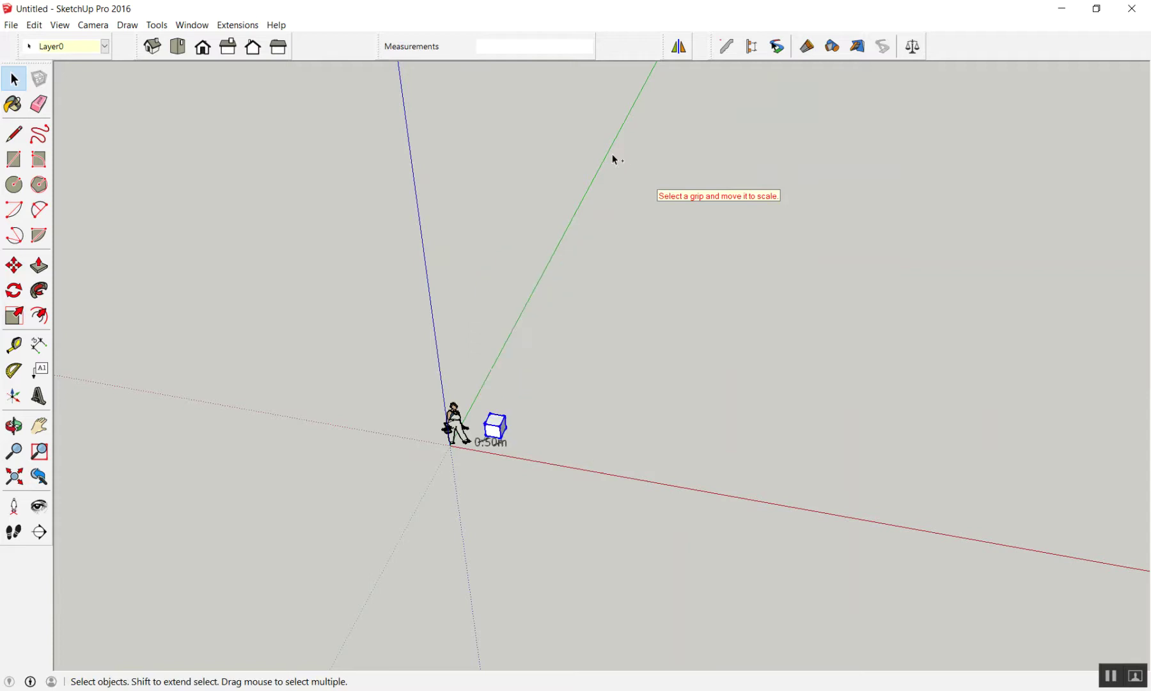
{"action": "scroll", "coordinate": [497, 388], "scroll_direction": "up", "scroll_amount": 1}
{"action": "scroll", "coordinate": [542, 487], "scroll_direction": "up", "scroll_amount": 2}
{"action": "scroll", "coordinate": [518, 447], "scroll_direction": "up", "scroll_amount": 3}
{"action": "scroll", "coordinate": [500, 394], "scroll_direction": "up", "scroll_amount": 3}
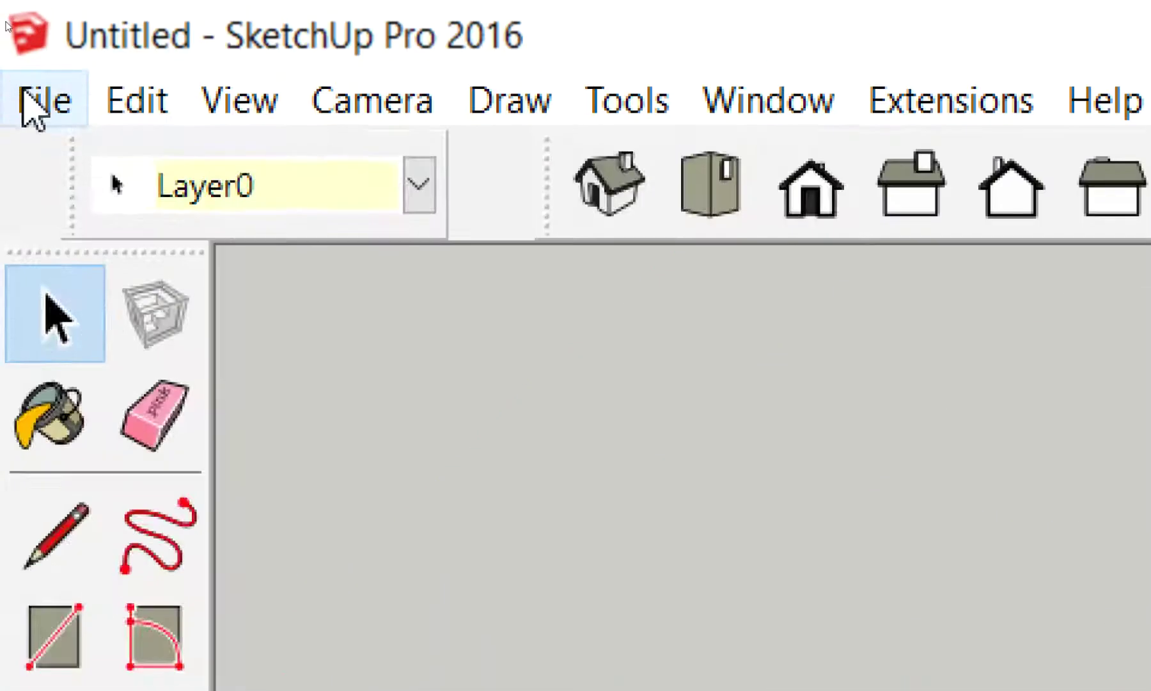
Open Land from Desktop > SketchUp > Work Shop, declining to save the untitled cube model.
{"action": "left_click", "coordinate": [29, 109]}
{"action": "left_click", "coordinate": [72, 246]}
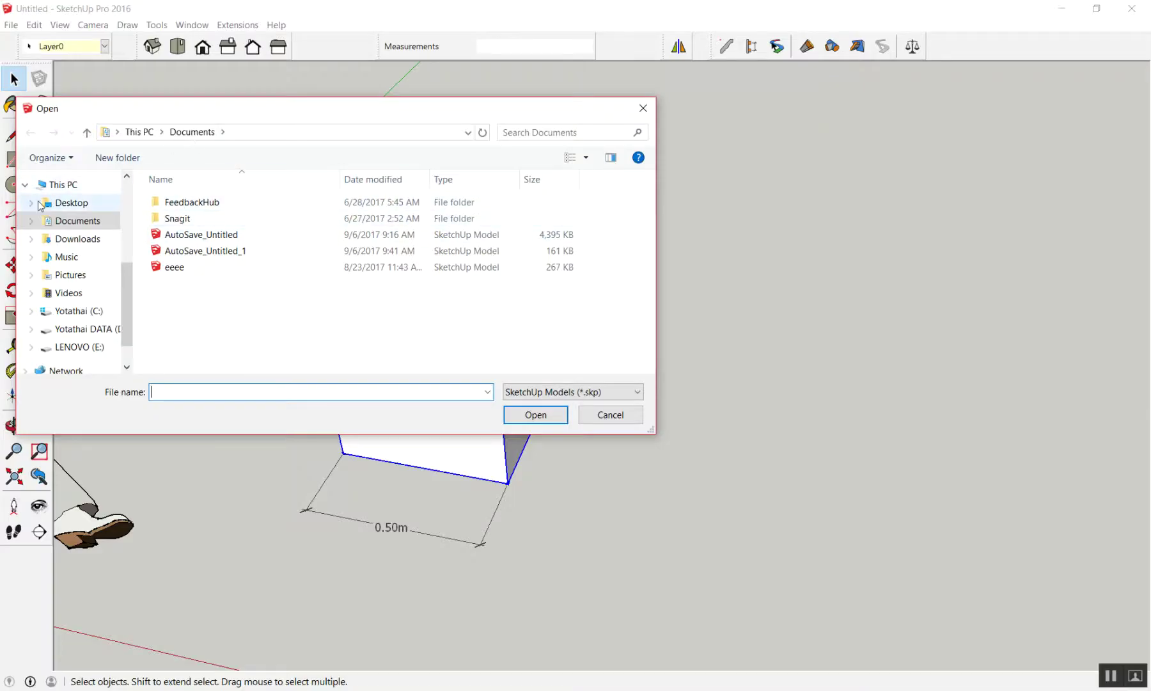
{"action": "left_click", "coordinate": [47, 200]}
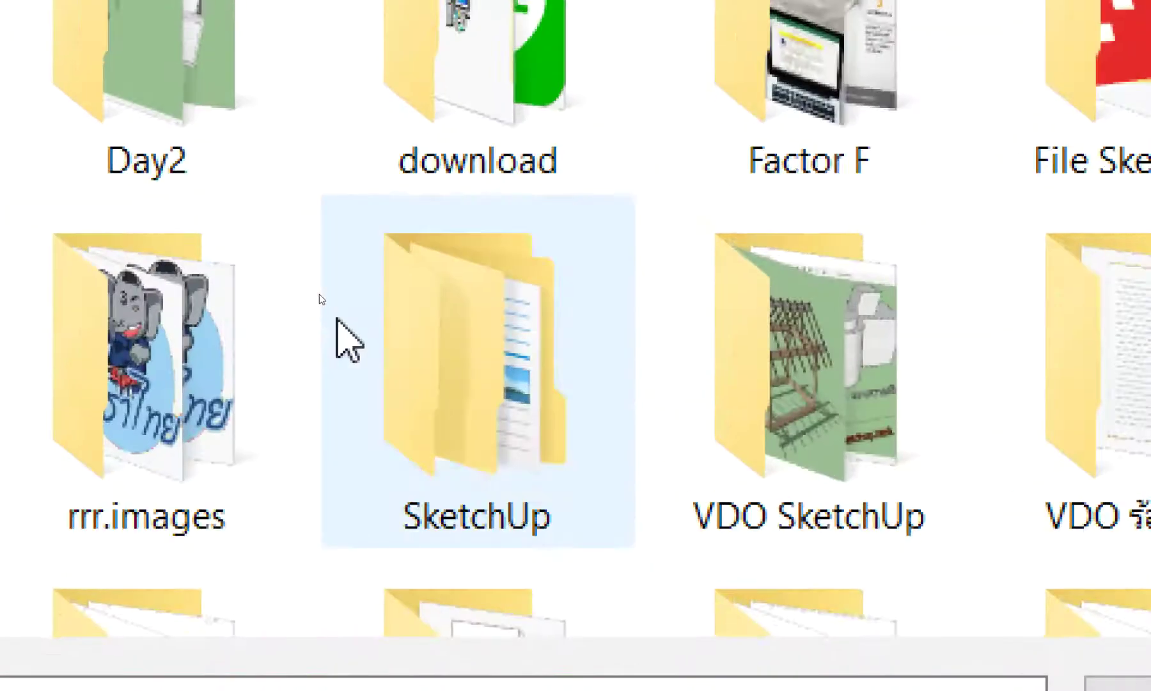
{"action": "double_click", "coordinate": [411, 321]}
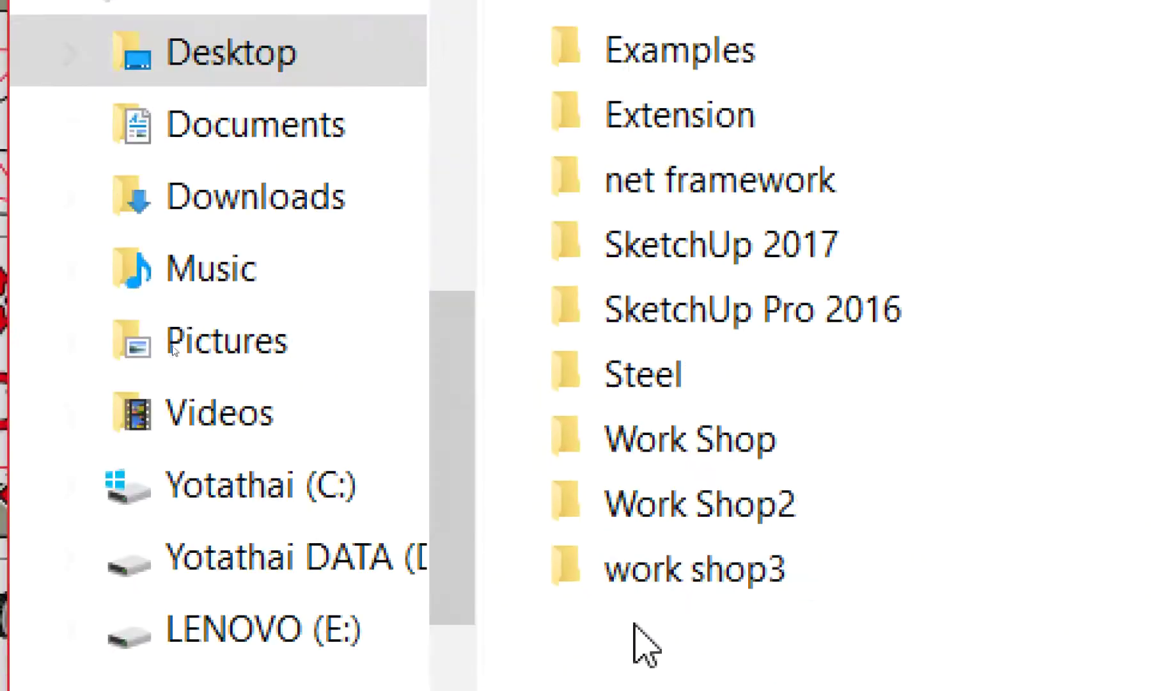
{"action": "double_click", "coordinate": [786, 448]}
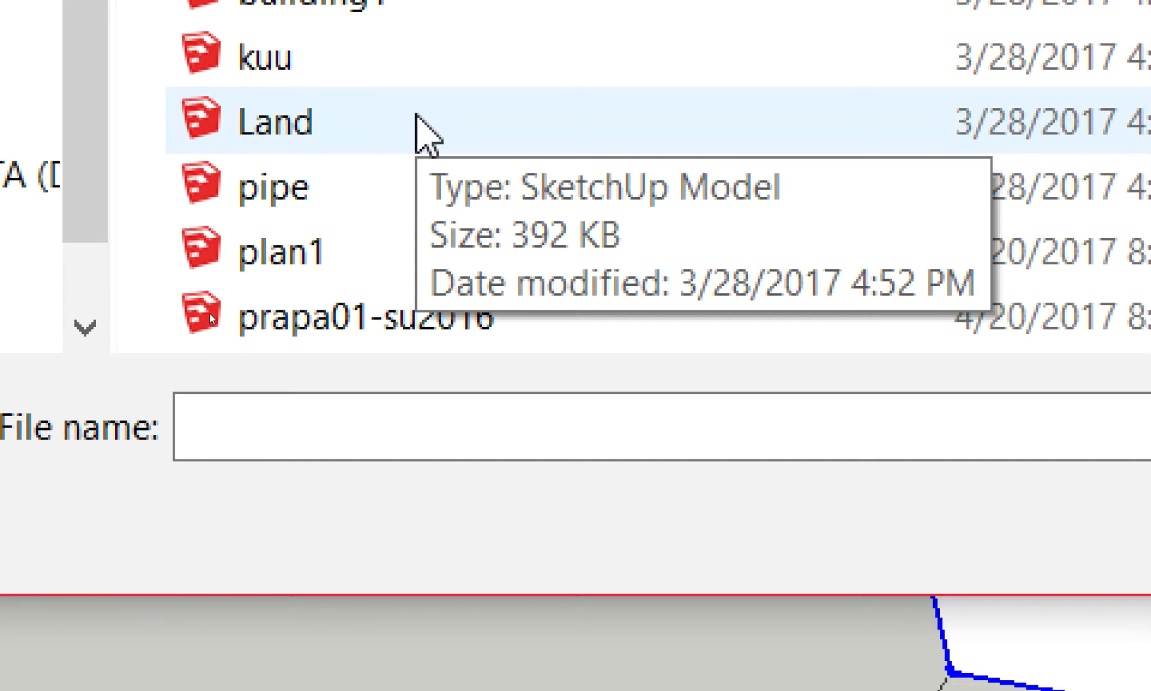
{"action": "double_click", "coordinate": [416, 119]}
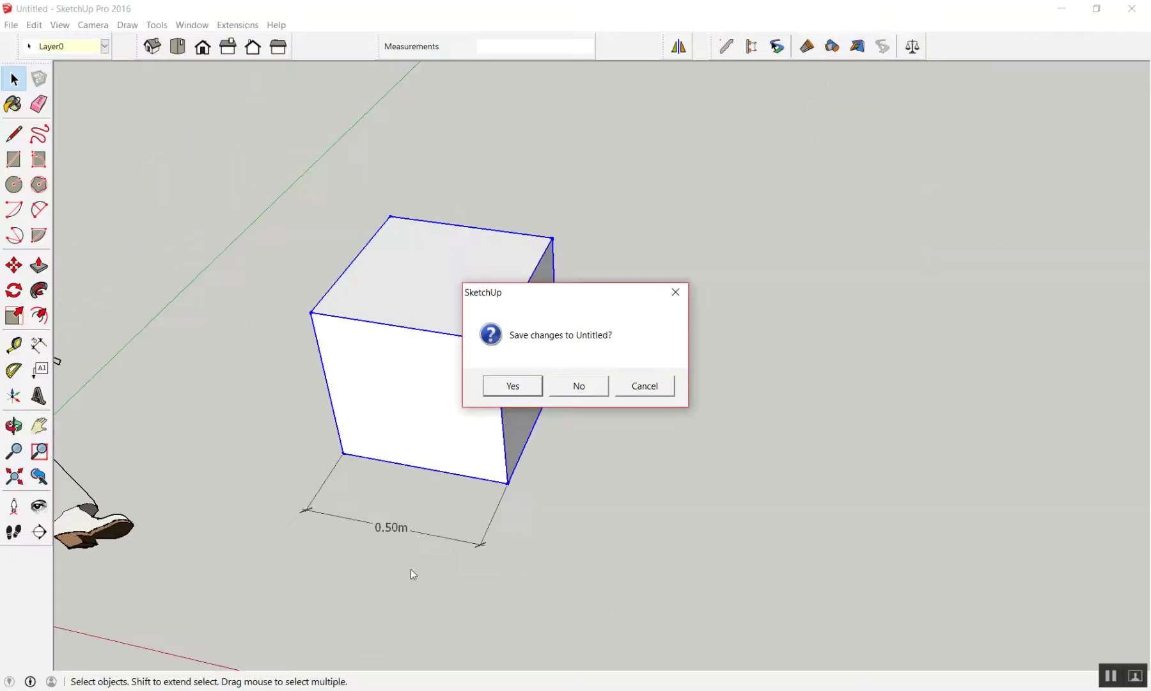
{"action": "left_click", "coordinate": [559, 390]}
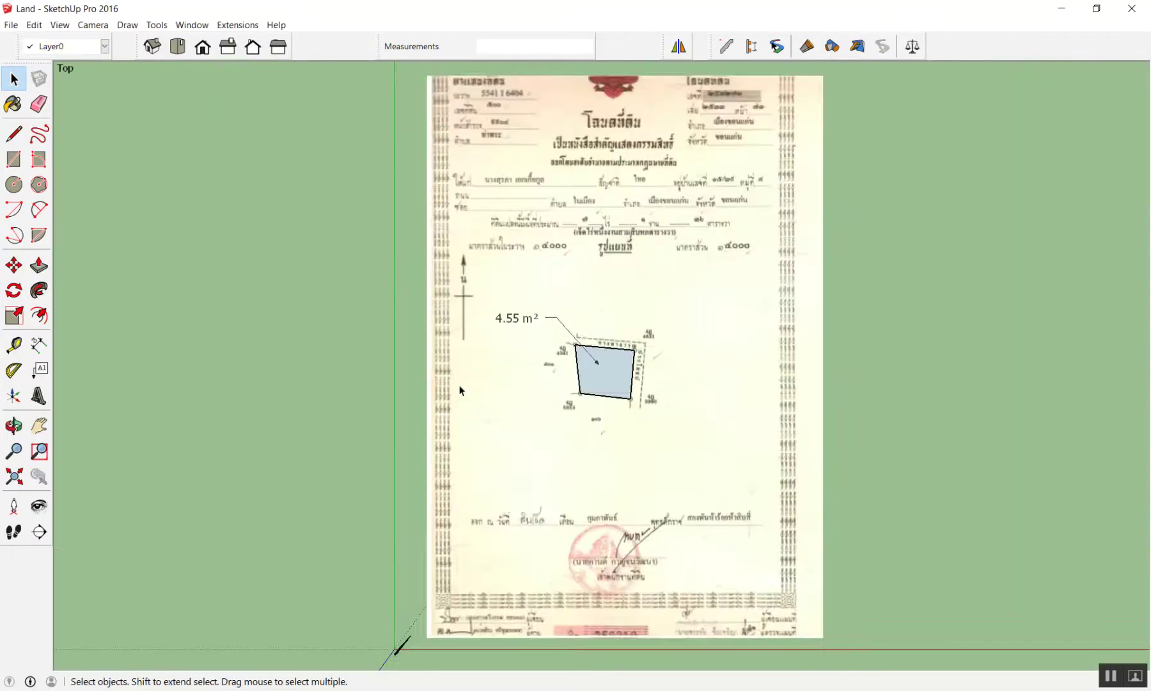
Minimize SketchUp with Windows+D to reveal the desktop.
{"action": "scroll", "coordinate": [462, 387], "scroll_direction": "up", "scroll_amount": 2}
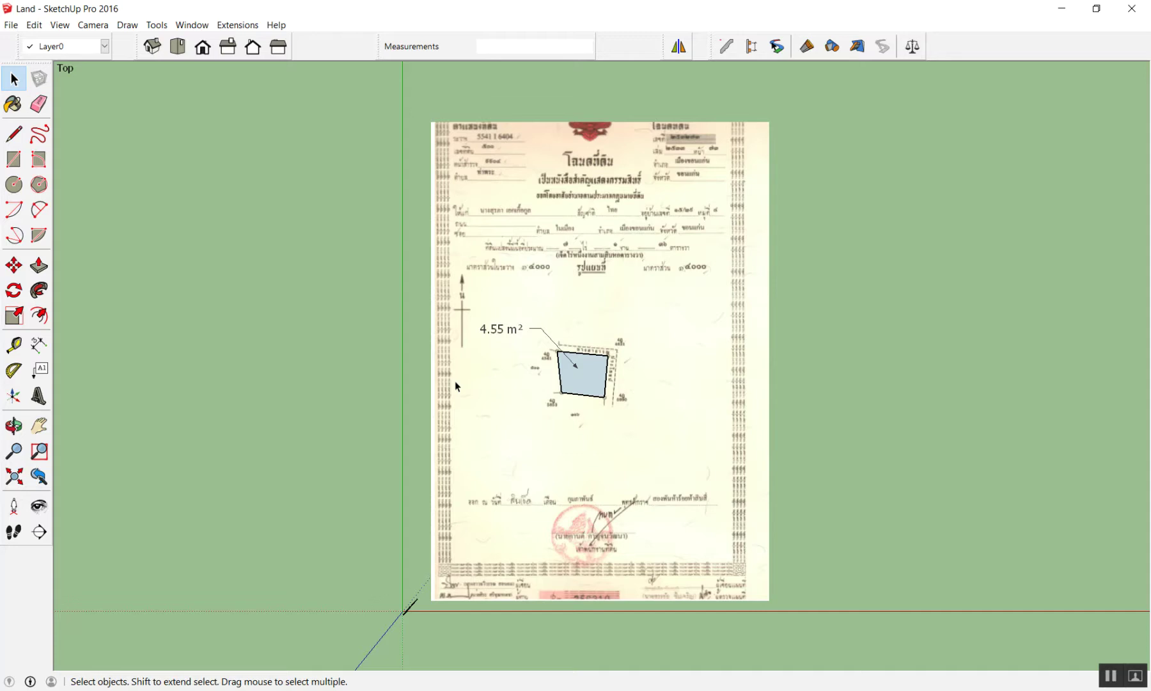
{"action": "key", "text": "super+d"}
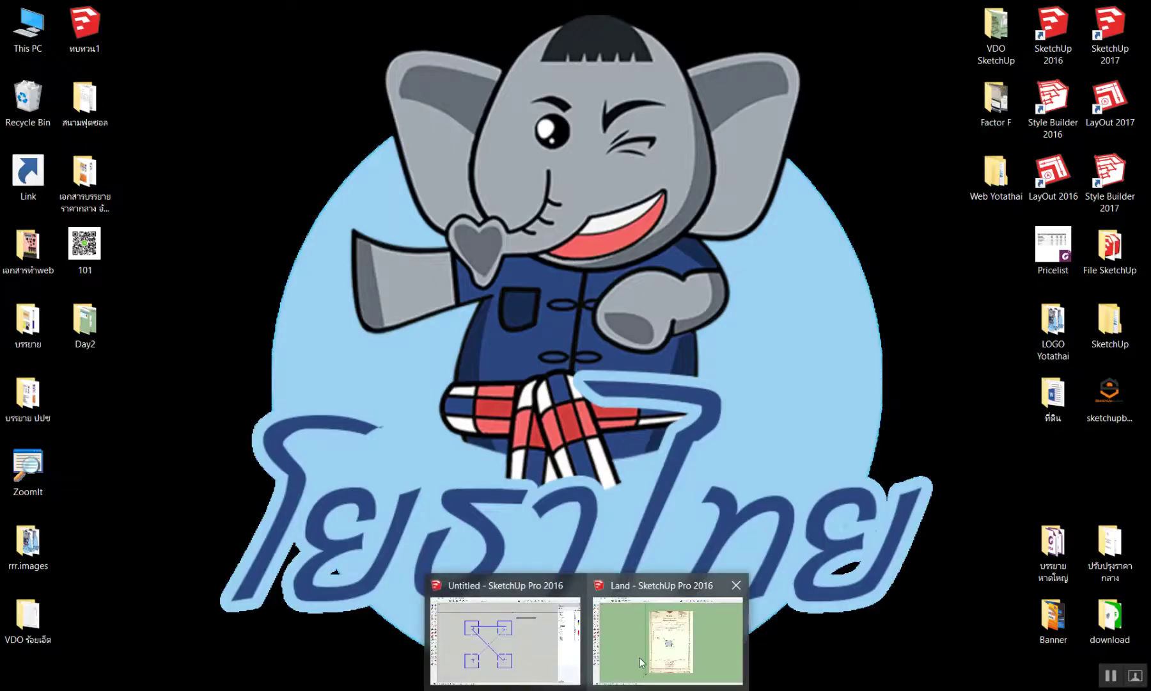
{"action": "left_click", "coordinate": [641, 659]}
{"action": "scroll", "coordinate": [845, 321], "scroll_direction": "up", "scroll_amount": 2}
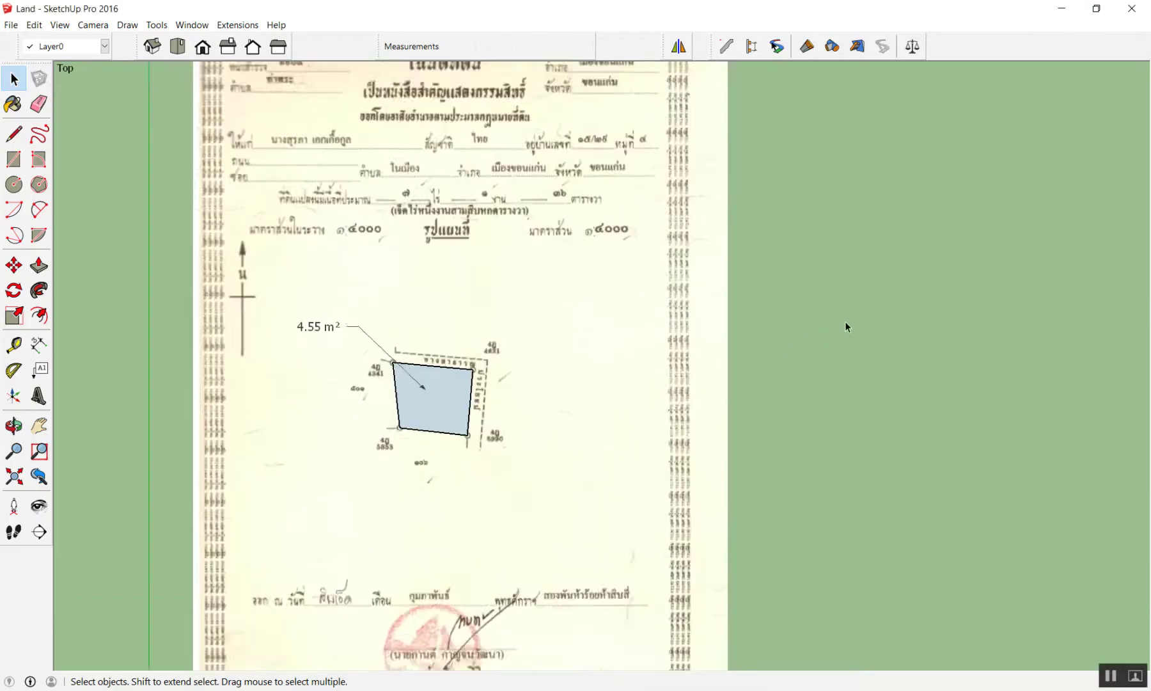
{"action": "scroll", "coordinate": [488, 306], "scroll_direction": "up", "scroll_amount": 1}
{"action": "scroll", "coordinate": [117, 332], "scroll_direction": "up", "scroll_amount": 1}
{"action": "scroll", "coordinate": [96, 327], "scroll_direction": "down", "scroll_amount": 2}
{"action": "scroll", "coordinate": [147, 310], "scroll_direction": "up", "scroll_amount": 2}
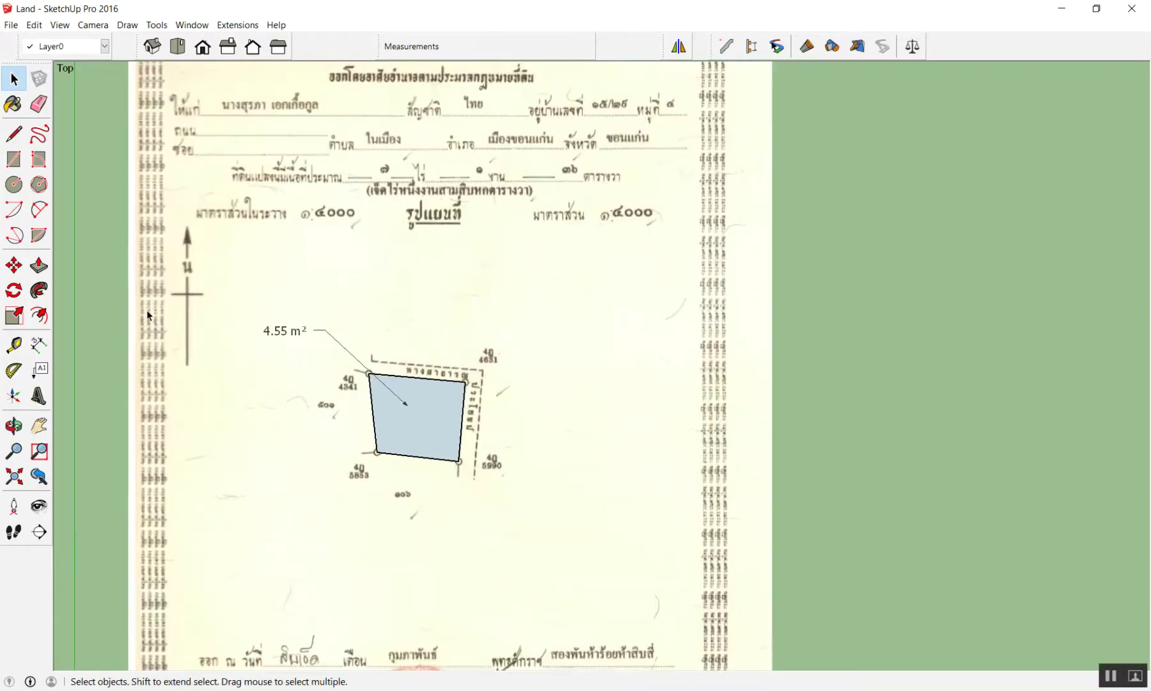
{"action": "scroll", "coordinate": [114, 304], "scroll_direction": "up", "scroll_amount": 1}
{"action": "scroll", "coordinate": [236, 336], "scroll_direction": "down", "scroll_amount": 2}
{"action": "scroll", "coordinate": [208, 465], "scroll_direction": "up", "scroll_amount": 2}
{"action": "scroll", "coordinate": [268, 514], "scroll_direction": "down", "scroll_amount": 1}
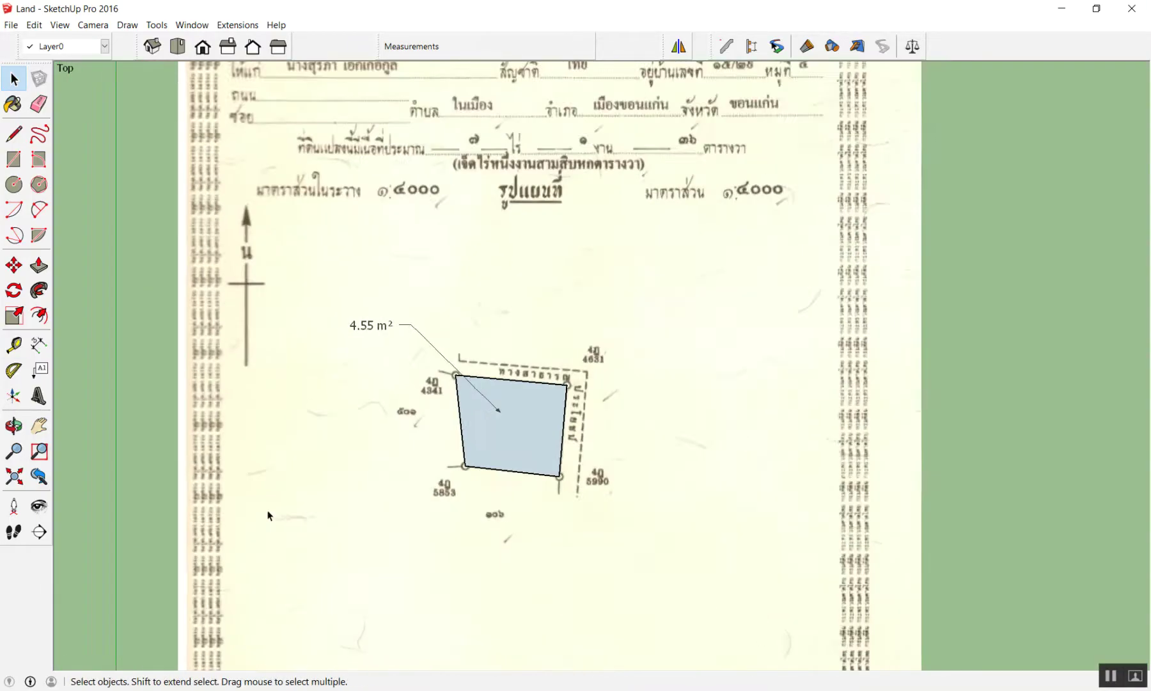
{"action": "scroll", "coordinate": [474, 333], "scroll_direction": "down", "scroll_amount": 3}
{"action": "scroll", "coordinate": [736, 351], "scroll_direction": "down", "scroll_amount": 2}
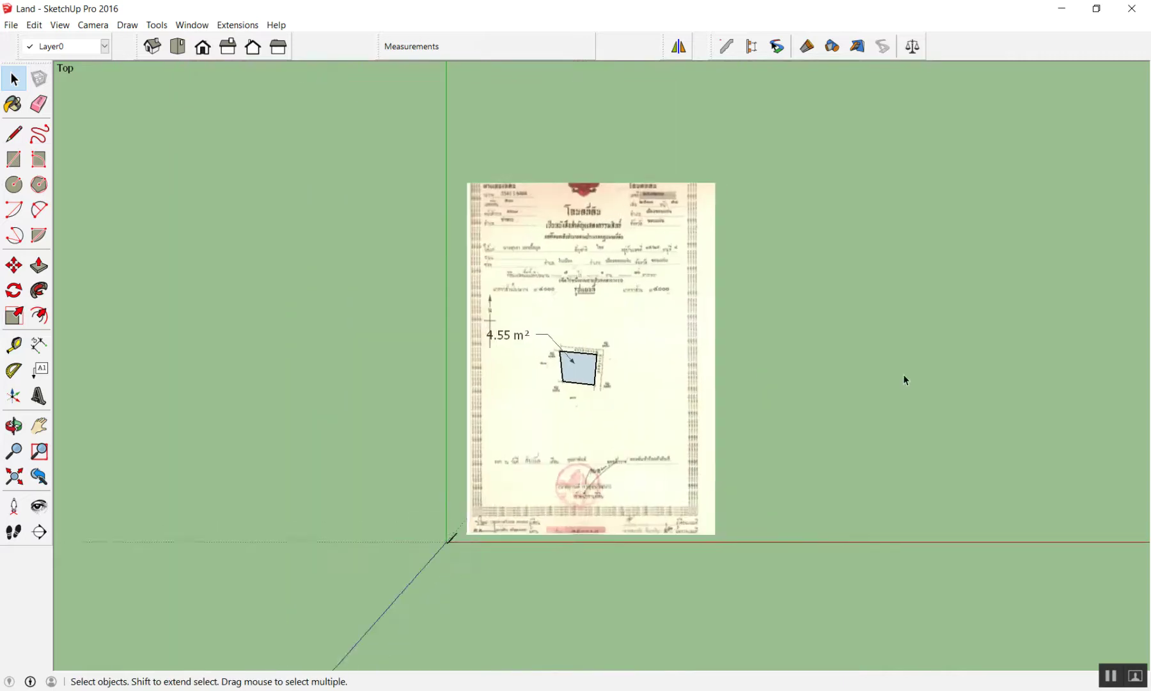
{"action": "scroll", "coordinate": [903, 374], "scroll_direction": "up", "scroll_amount": 1}
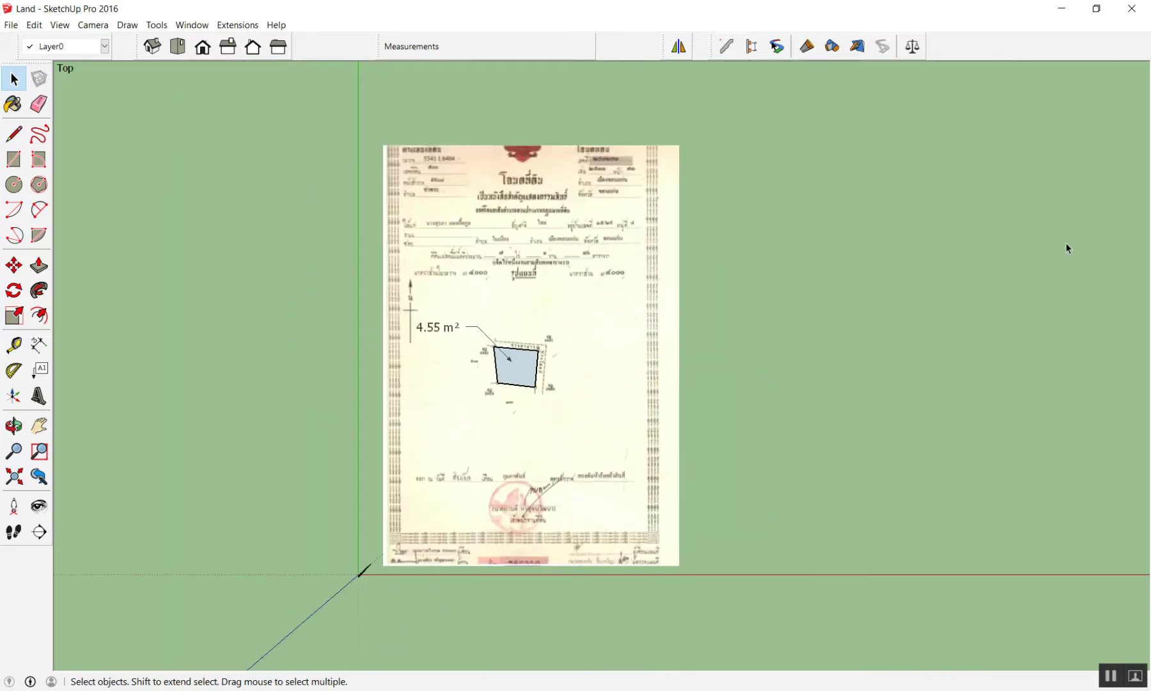
Try several window selections over the scanned deed, clearing each attempt.
{"action": "left_click_drag", "start_coordinate": [705, 301], "coordinate": [302, 396]}
{"action": "left_click", "coordinate": [690, 263]}
{"action": "left_click_drag", "start_coordinate": [790, 245], "coordinate": [361, 435]}
{"action": "left_click", "coordinate": [818, 256]}
{"action": "left_click_drag", "start_coordinate": [817, 255], "coordinate": [374, 451]}
{"action": "left_click", "coordinate": [795, 260]}
{"action": "left_click_drag", "start_coordinate": [787, 254], "coordinate": [256, 424]}
{"action": "left_click_drag", "start_coordinate": [758, 255], "coordinate": [297, 419]}
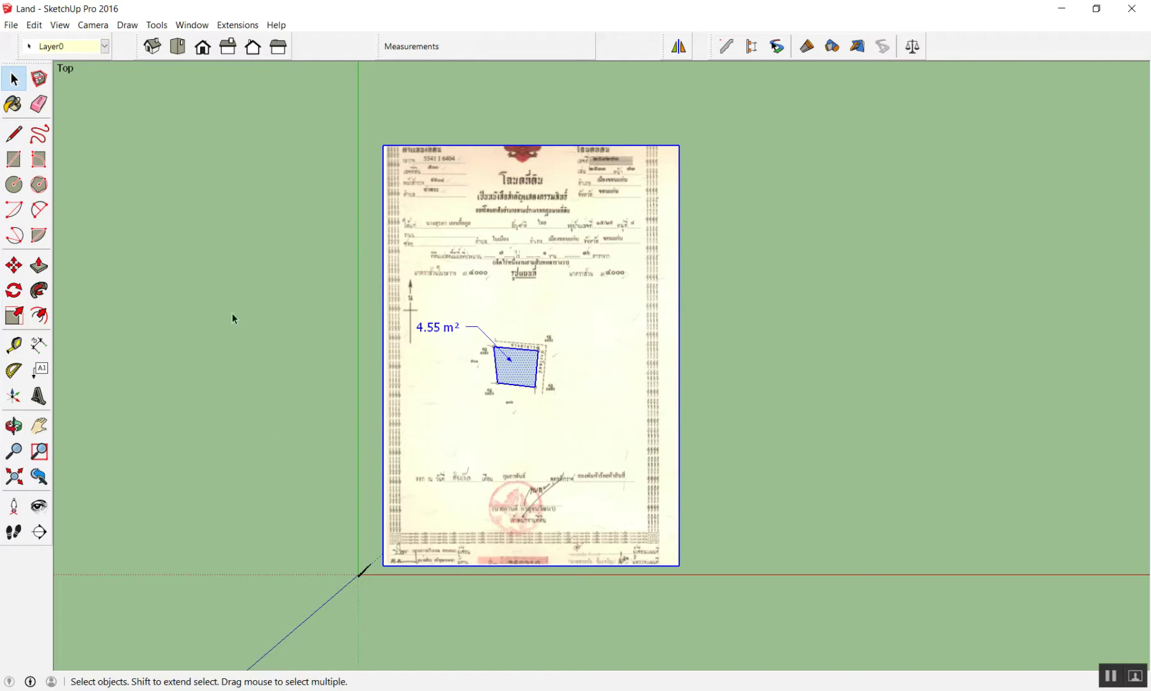
Try window and crossing selections to isolate just the plot shape.
{"action": "left_click_drag", "start_coordinate": [218, 261], "coordinate": [796, 505]}
{"action": "left_click_drag", "start_coordinate": [205, 258], "coordinate": [788, 451]}
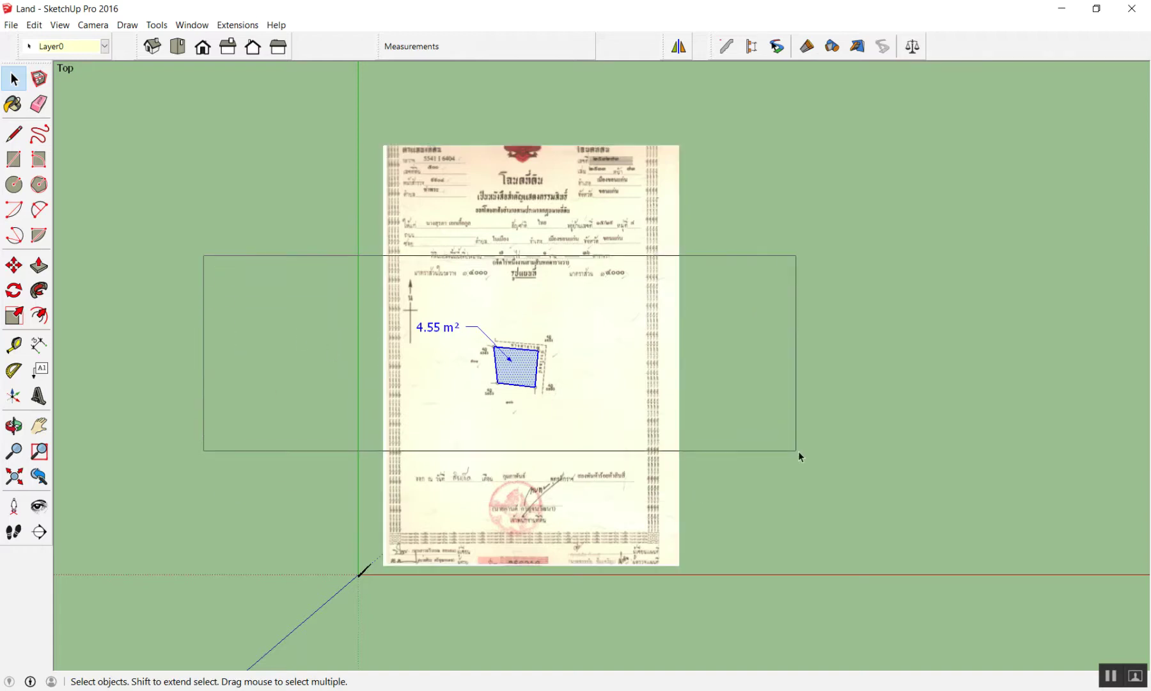
{"action": "left_click_drag", "start_coordinate": [268, 276], "coordinate": [761, 481]}
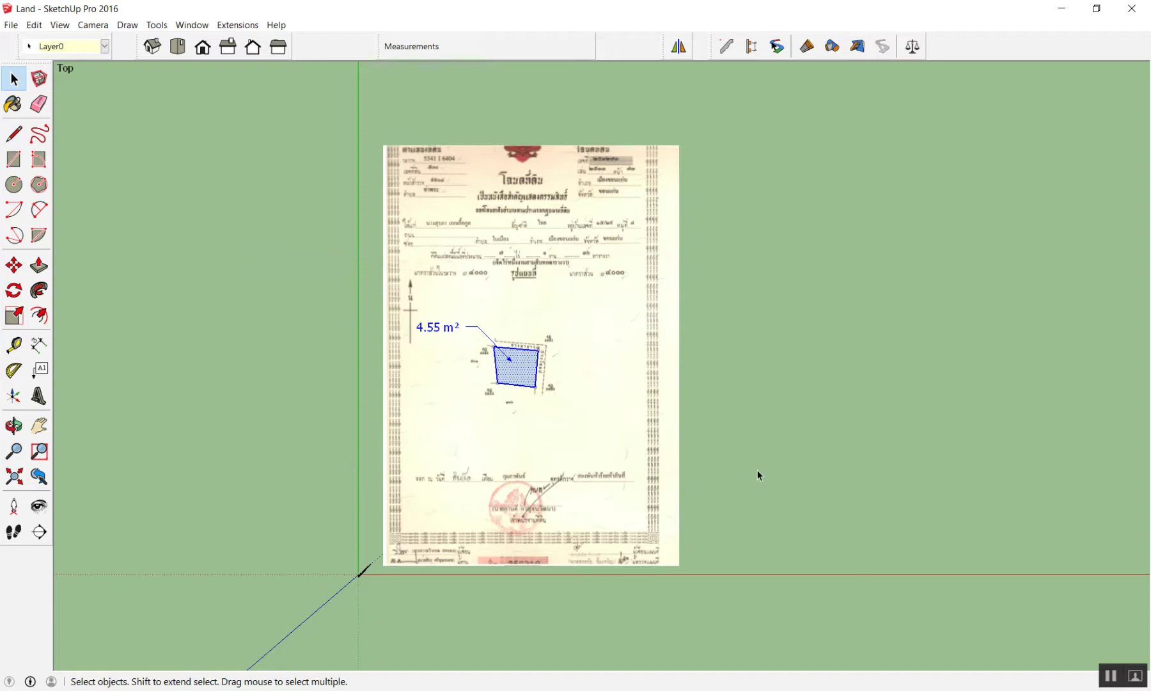
{"action": "scroll", "coordinate": [736, 422], "scroll_direction": "up", "scroll_amount": 2}
{"action": "left_click_drag", "start_coordinate": [144, 211], "coordinate": [666, 462]}
{"action": "scroll", "coordinate": [685, 326], "scroll_direction": "down", "scroll_amount": 3}
{"action": "scroll", "coordinate": [683, 314], "scroll_direction": "up", "scroll_amount": 1}
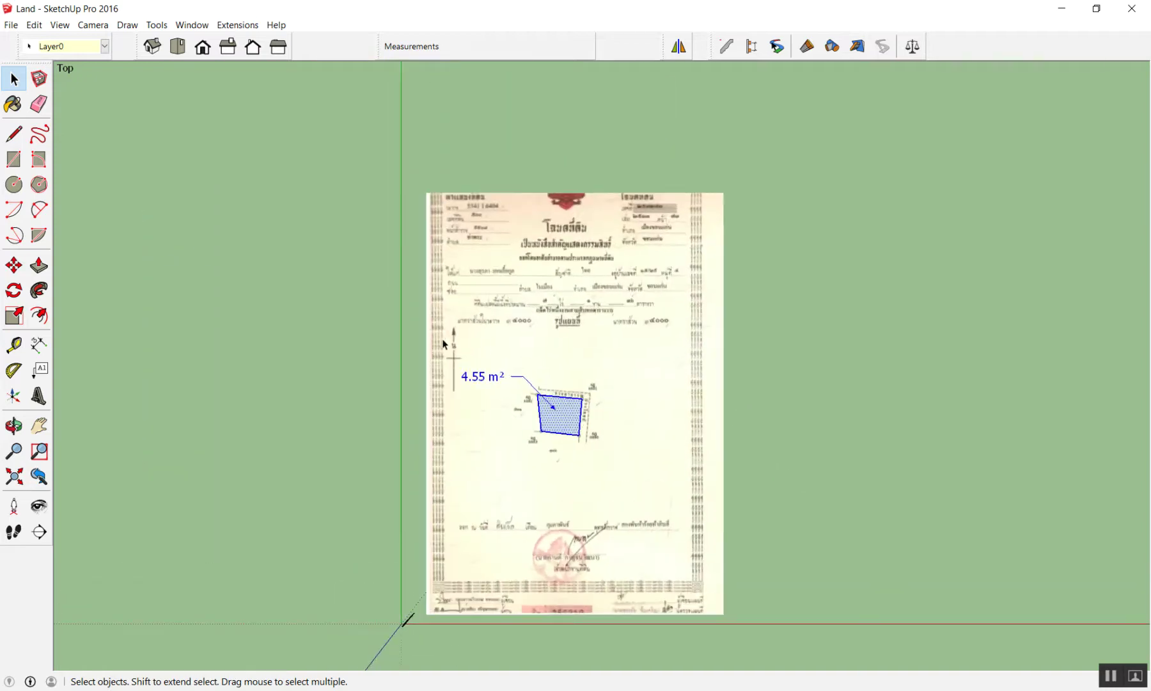
{"action": "left_click_drag", "start_coordinate": [389, 290], "coordinate": [855, 491]}
{"action": "left_click_drag", "start_coordinate": [919, 360], "coordinate": [296, 444]}
{"action": "left_click", "coordinate": [871, 469]}
{"action": "scroll", "coordinate": [844, 442], "scroll_direction": "up", "scroll_amount": 1}
Keep refining selections around the plot shape, clearing the wrong ones.
{"action": "mouse_move", "coordinate": [207, 497]}
{"action": "left_mouse_down"}
{"action": "mouse_move", "coordinate": [180, 284]}
{"action": "mouse_move", "coordinate": [874, 629]}
{"action": "left_mouse_up"}
{"action": "left_click_drag", "start_coordinate": [144, 227], "coordinate": [849, 590]}
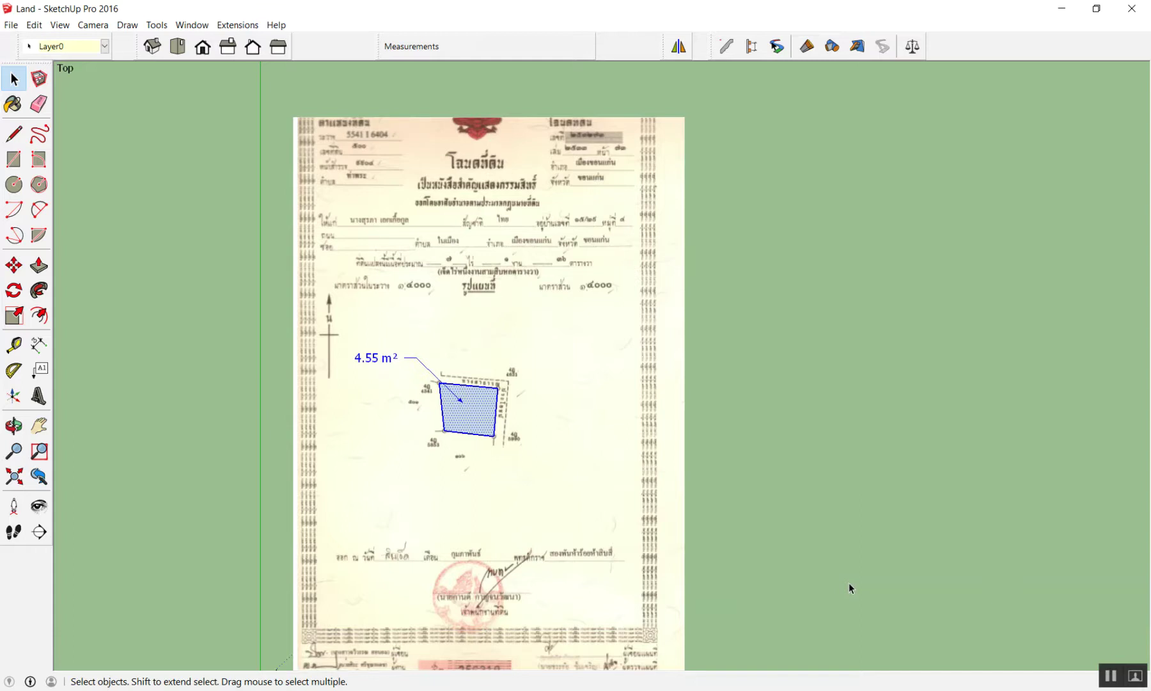
{"action": "left_click", "coordinate": [903, 488]}
{"action": "left_click_drag", "start_coordinate": [169, 432], "coordinate": [169, 433]}
{"action": "mouse_move", "coordinate": [789, 282]}
{"action": "left_mouse_down"}
{"action": "mouse_move", "coordinate": [540, 450]}
{"action": "mouse_move", "coordinate": [319, 512]}
{"action": "left_mouse_up"}
{"action": "scroll", "coordinate": [568, 415], "scroll_direction": "down", "scroll_amount": 1}
{"action": "scroll", "coordinate": [569, 421], "scroll_direction": "down", "scroll_amount": 2}
{"action": "scroll", "coordinate": [658, 391], "scroll_direction": "up", "scroll_amount": 3}
{"action": "scroll", "coordinate": [678, 369], "scroll_direction": "down", "scroll_amount": 1}
{"action": "left_click", "coordinate": [664, 343]}
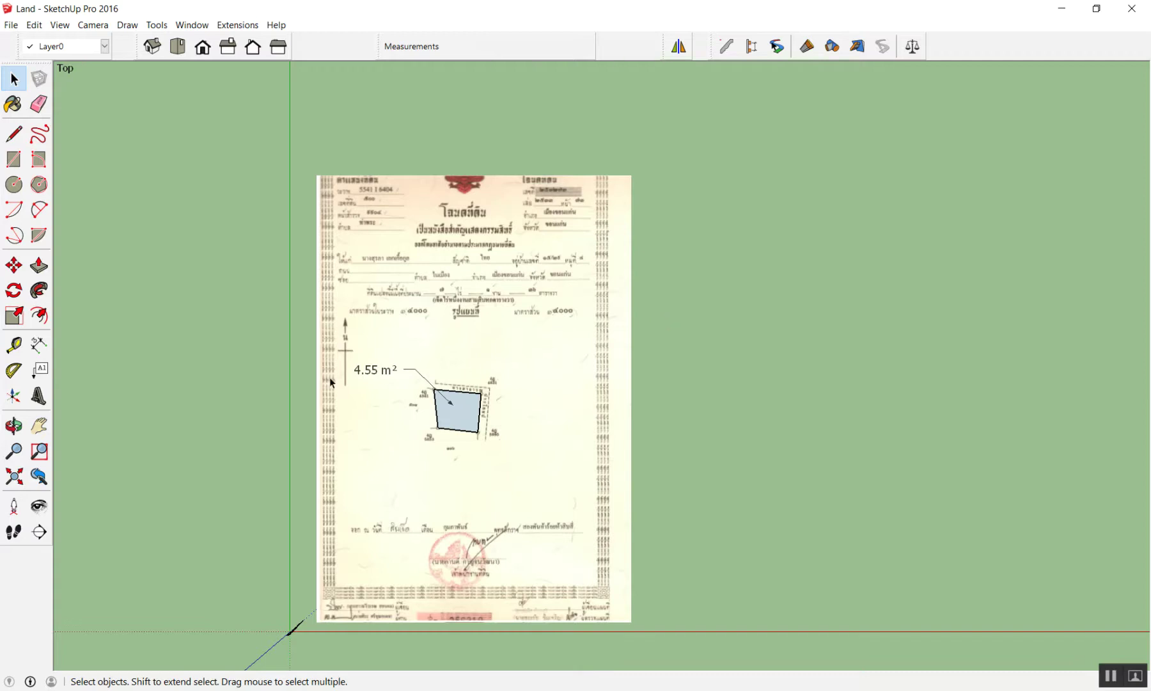
{"action": "scroll", "coordinate": [241, 316], "scroll_direction": "up", "scroll_amount": 1}
{"action": "scroll", "coordinate": [278, 320], "scroll_direction": "up", "scroll_amount": 1}
Select the plot shape with its 4.55 m² label, then copy and paste it.
{"action": "mouse_move", "coordinate": [268, 304]}
{"action": "left_mouse_down"}
{"action": "mouse_move", "coordinate": [617, 499]}
{"action": "mouse_move", "coordinate": [757, 527]}
{"action": "left_mouse_up"}
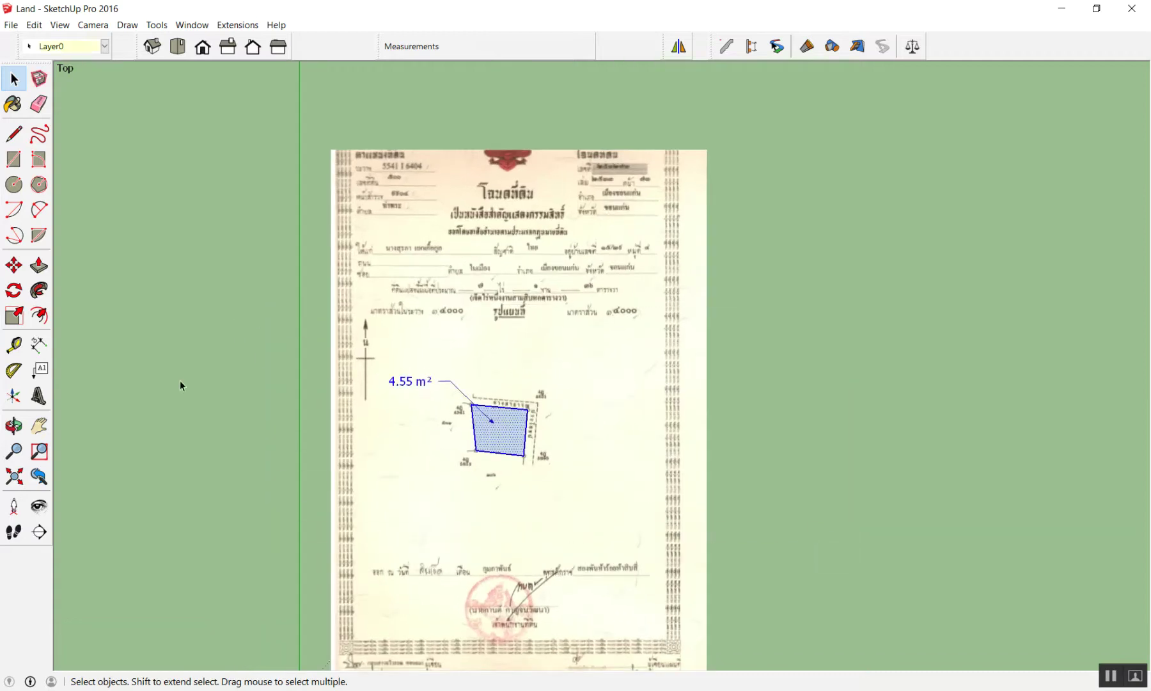
{"action": "left_click_drag", "start_coordinate": [197, 329], "coordinate": [752, 519]}
{"action": "scroll", "coordinate": [633, 492], "scroll_direction": "down", "scroll_amount": 3}
{"action": "scroll", "coordinate": [371, 392], "scroll_direction": "down", "scroll_amount": 1}
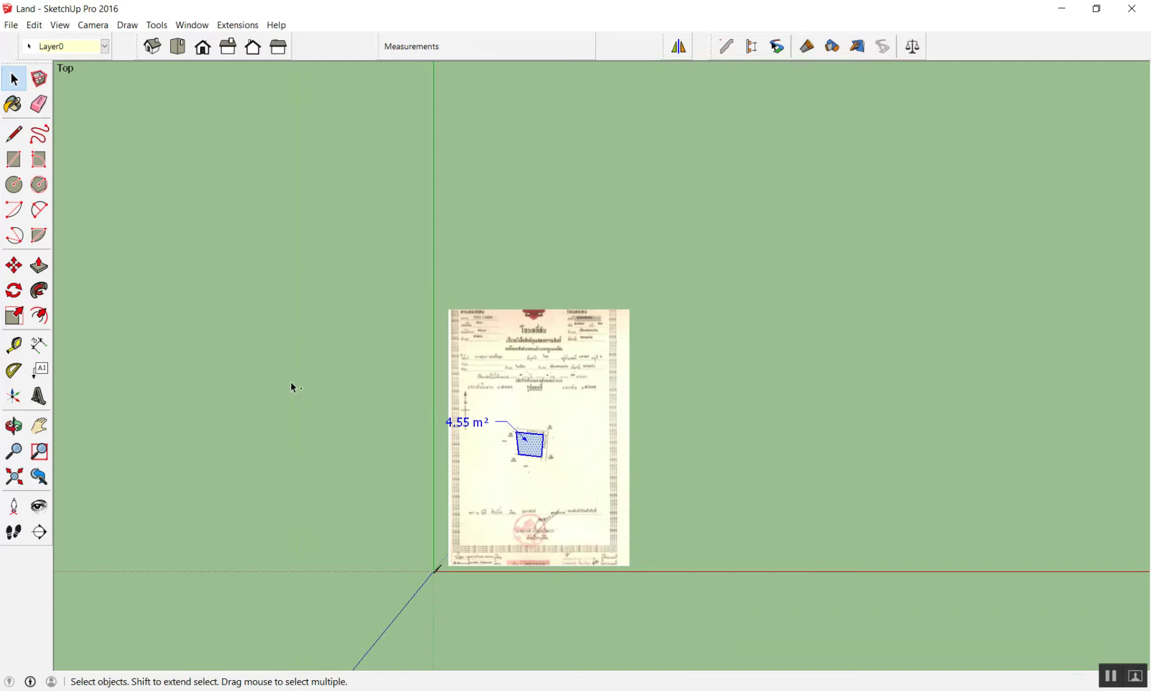
{"action": "key", "text": "ctrl+c"}
{"action": "key", "text": "ctrl+v"}
{"action": "scroll", "coordinate": [662, 455], "scroll_direction": "up", "scroll_amount": 1}
Place a pasted plot copy right of the deed, then remove it again.
{"action": "scroll", "coordinate": [663, 455], "scroll_direction": "up", "scroll_amount": 1}
{"action": "left_click", "coordinate": [733, 461]}
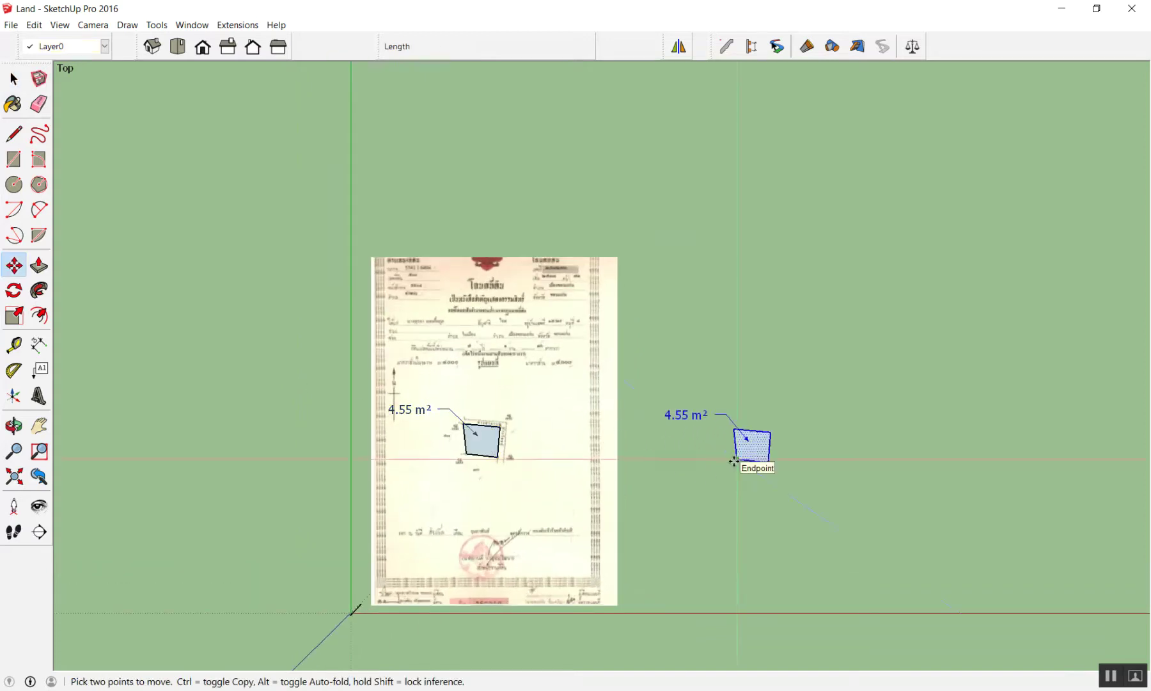
{"action": "key", "text": "space"}
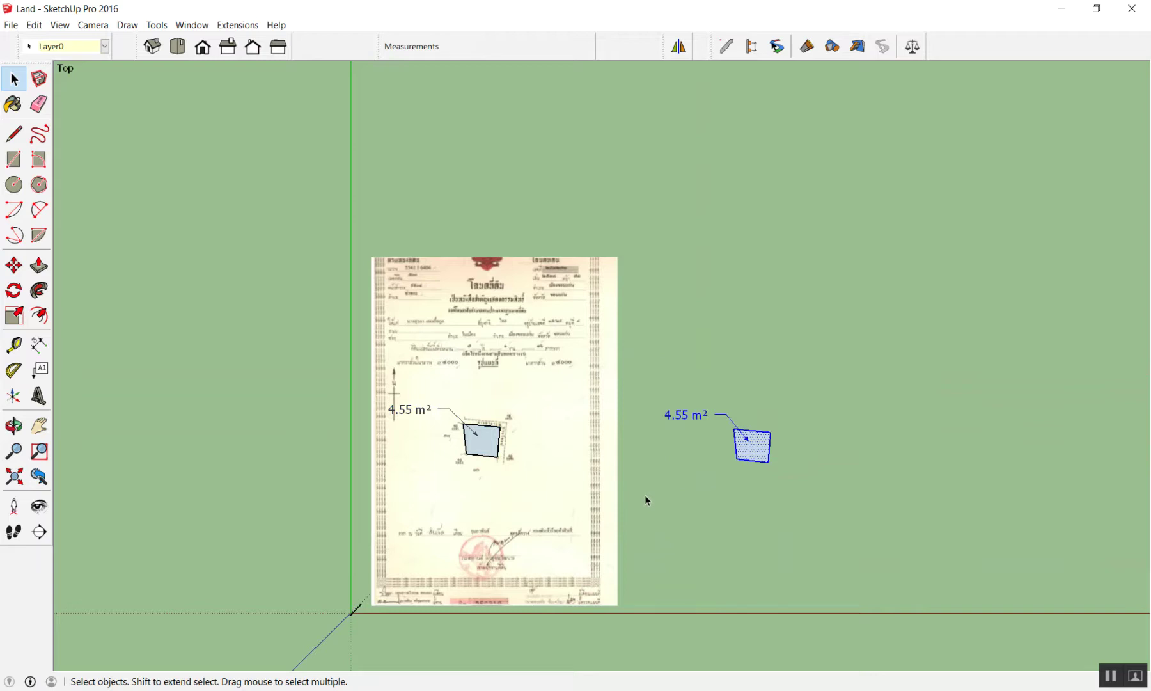
{"action": "key", "text": "Delete"}
Re-paste the plot shape with its 4.55 m² label beside the deed and reselect the original.
{"action": "left_click_drag", "start_coordinate": [321, 338], "coordinate": [711, 500]}
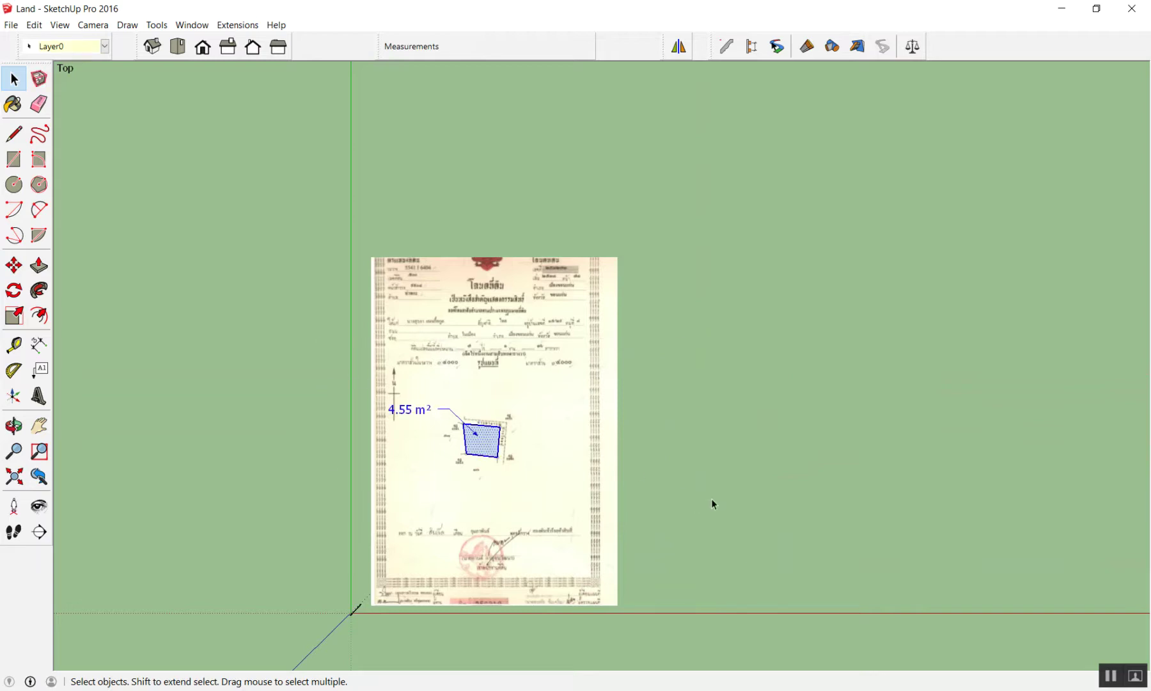
{"action": "key", "text": "ctrl+v"}
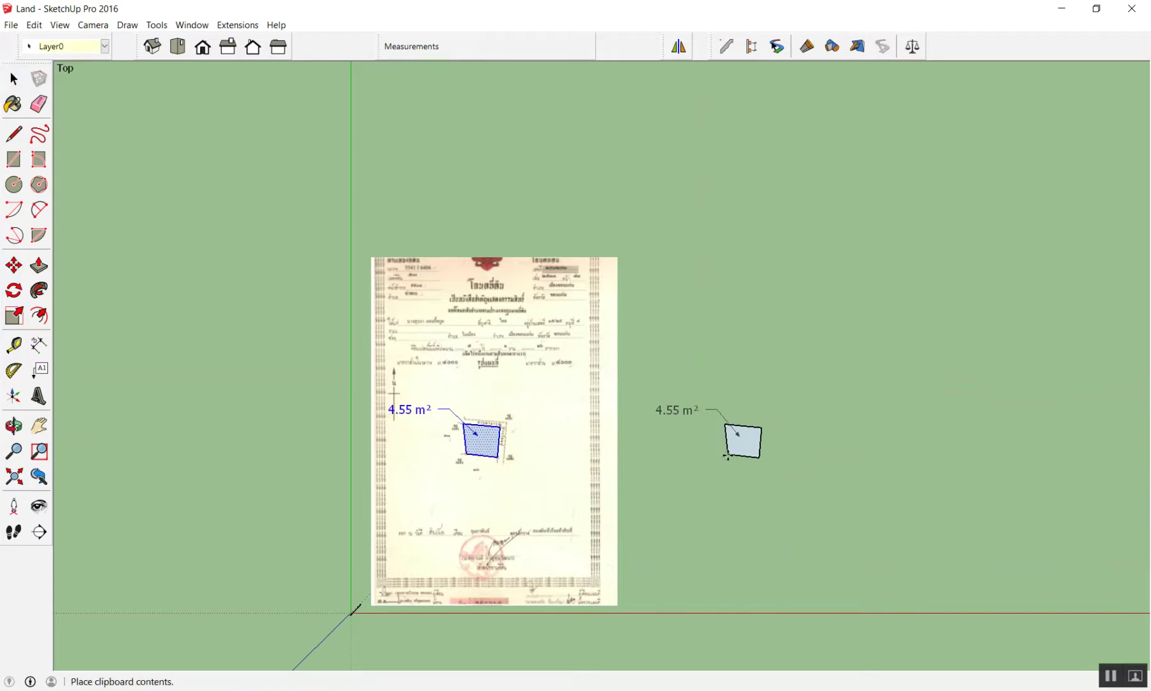
{"action": "left_click", "coordinate": [752, 451]}
{"action": "scroll", "coordinate": [774, 447], "scroll_direction": "up", "scroll_amount": 1}
{"action": "scroll", "coordinate": [700, 480], "scroll_direction": "up", "scroll_amount": 2}
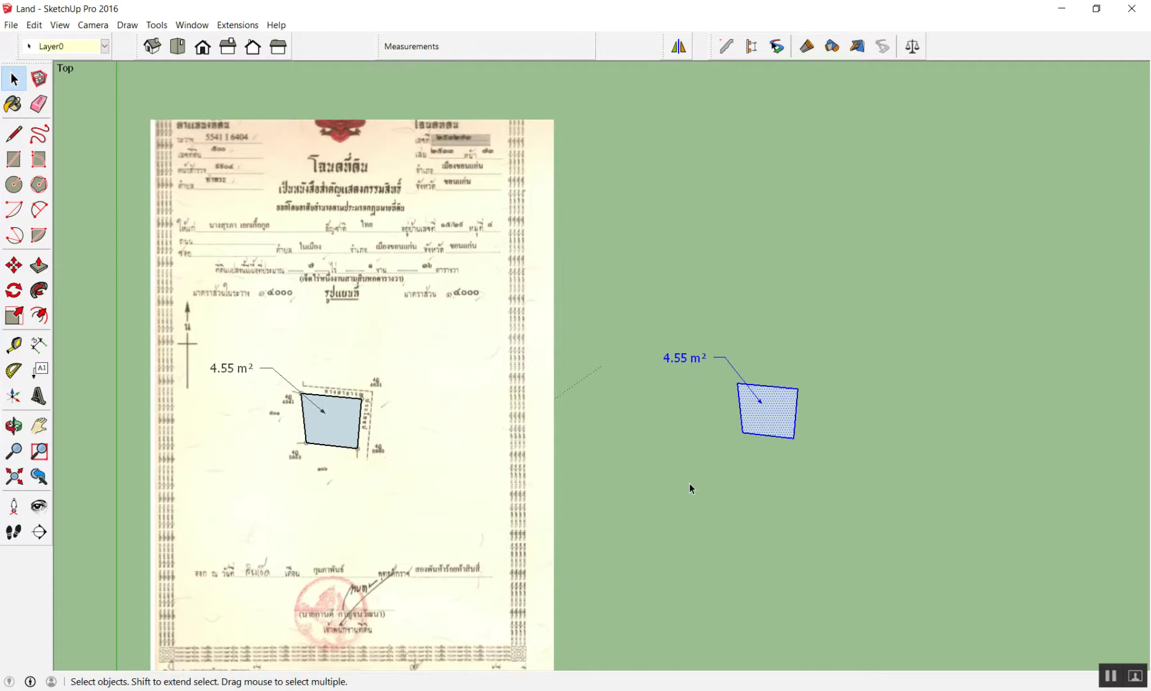
{"action": "left_click_drag", "start_coordinate": [108, 303], "coordinate": [509, 474]}
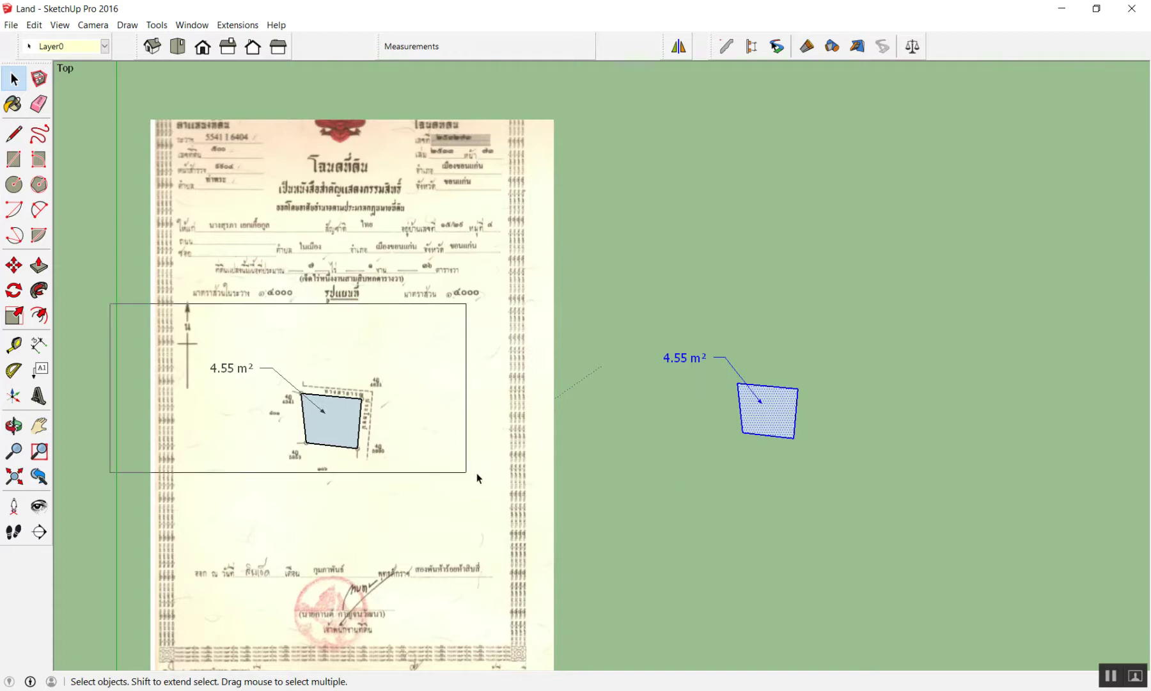
Delete the original plot shape from the deed, keeping only the copy beside it.
{"action": "key", "text": "Delete"}
{"action": "scroll", "coordinate": [301, 409], "scroll_direction": "up", "scroll_amount": 2}
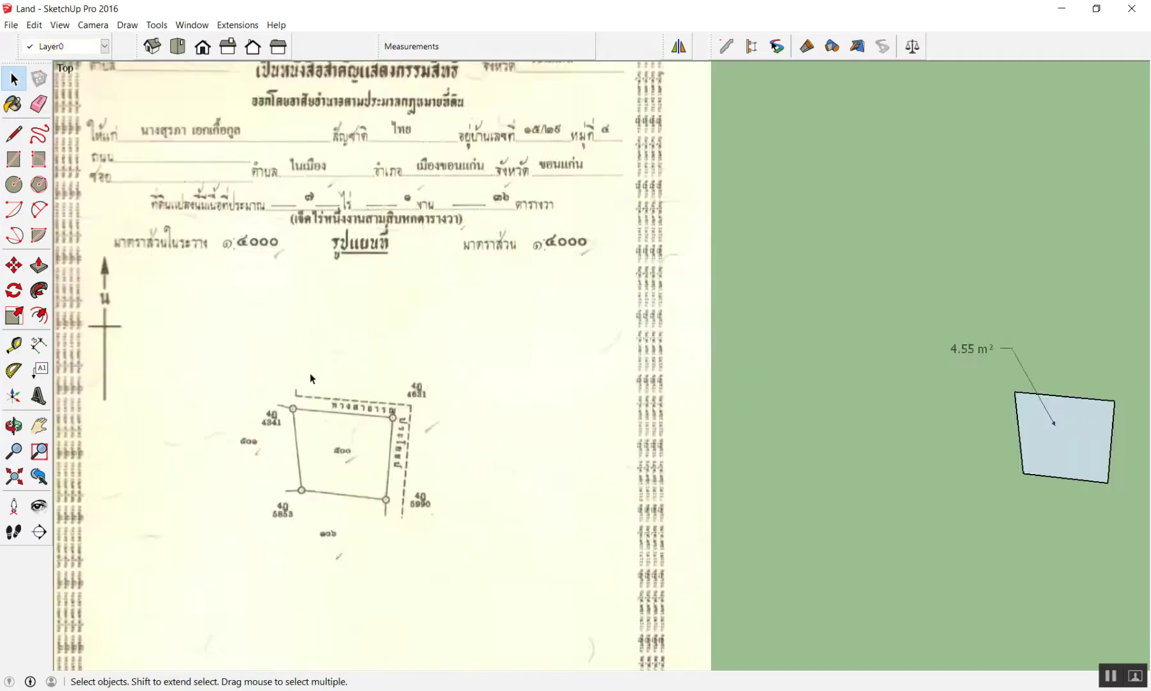
{"action": "scroll", "coordinate": [264, 479], "scroll_direction": "up", "scroll_amount": 2}
{"action": "scroll", "coordinate": [281, 502], "scroll_direction": "up", "scroll_amount": 2}
{"action": "scroll", "coordinate": [296, 507], "scroll_direction": "up", "scroll_amount": 2}
{"action": "scroll", "coordinate": [360, 411], "scroll_direction": "down", "scroll_amount": 5}
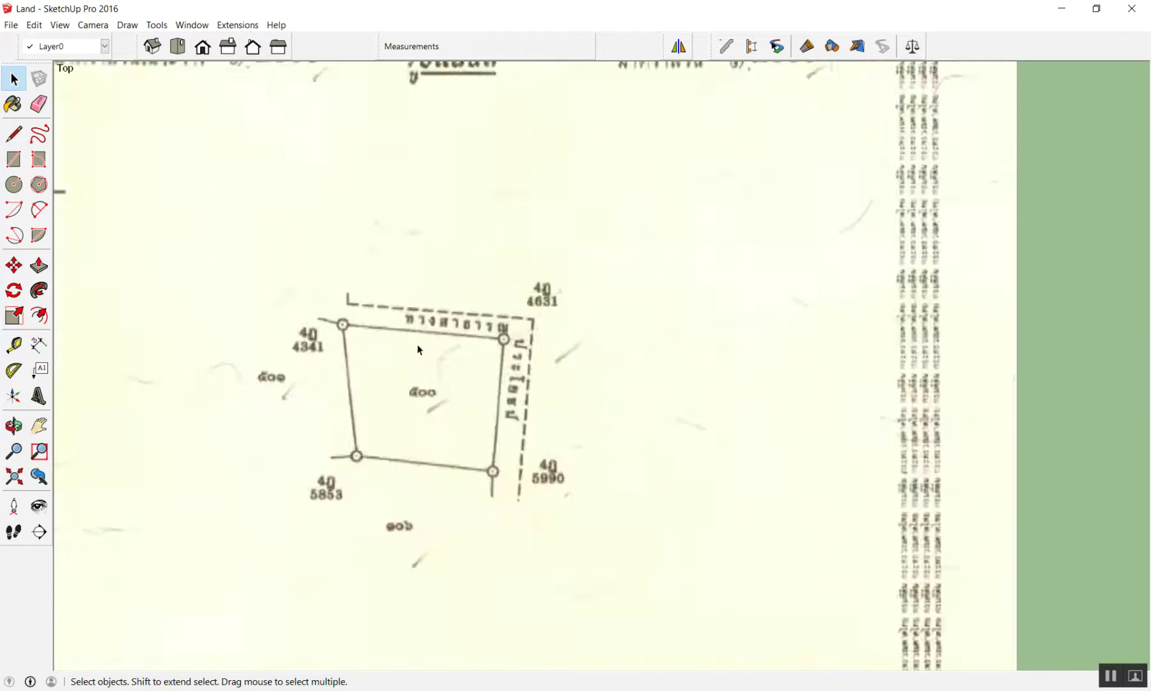
{"action": "scroll", "coordinate": [458, 416], "scroll_direction": "down", "scroll_amount": 4}
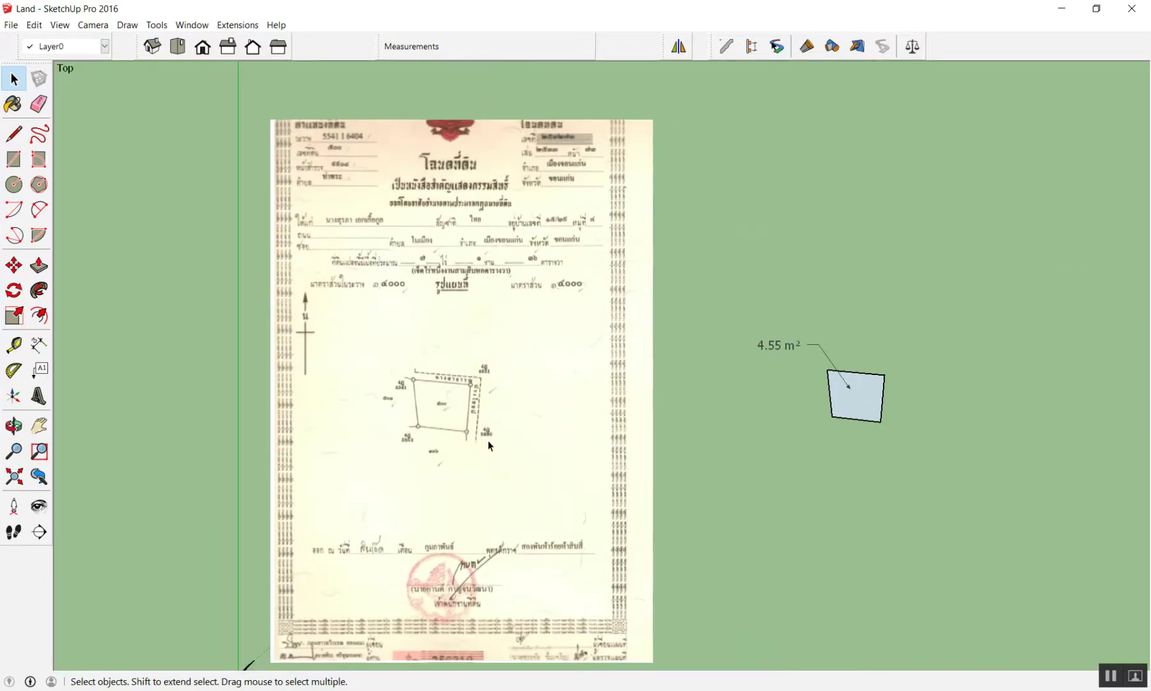
{"action": "scroll", "coordinate": [411, 288], "scroll_direction": "up", "scroll_amount": 4}
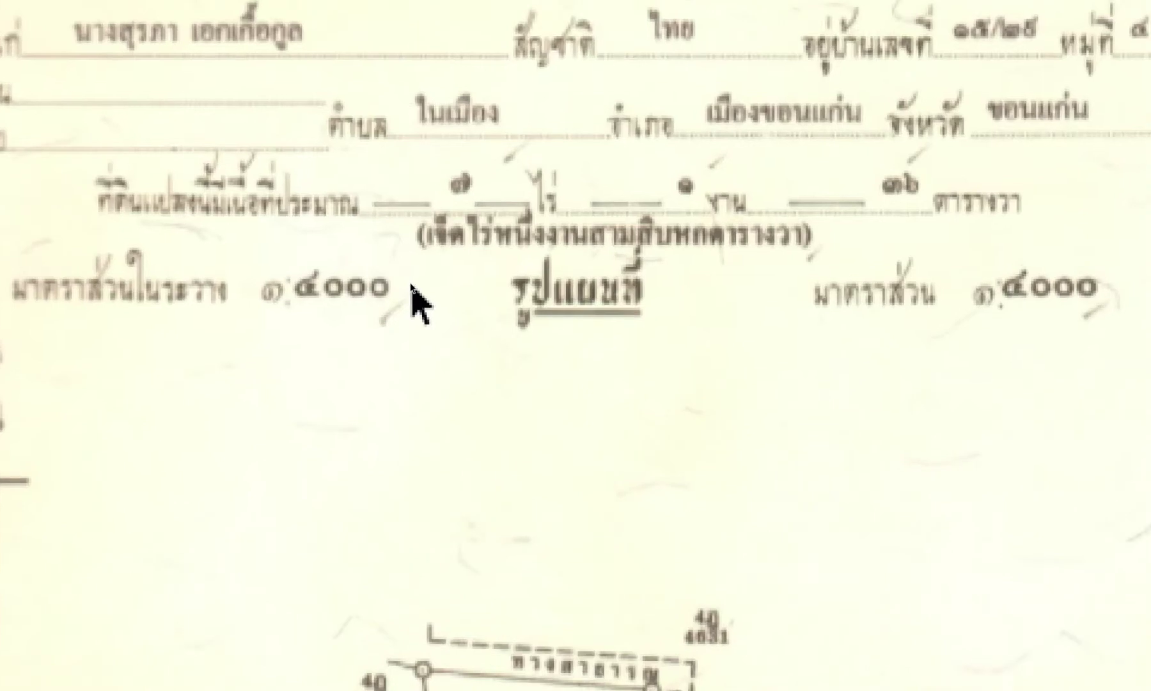
{"action": "mouse_move", "coordinate": [1020, 172]}
{"action": "left_mouse_down"}
{"action": "mouse_move", "coordinate": [886, 131]}
{"action": "mouse_move", "coordinate": [848, 227]}
{"action": "mouse_move", "coordinate": [1005, 216]}
{"action": "left_mouse_up"}
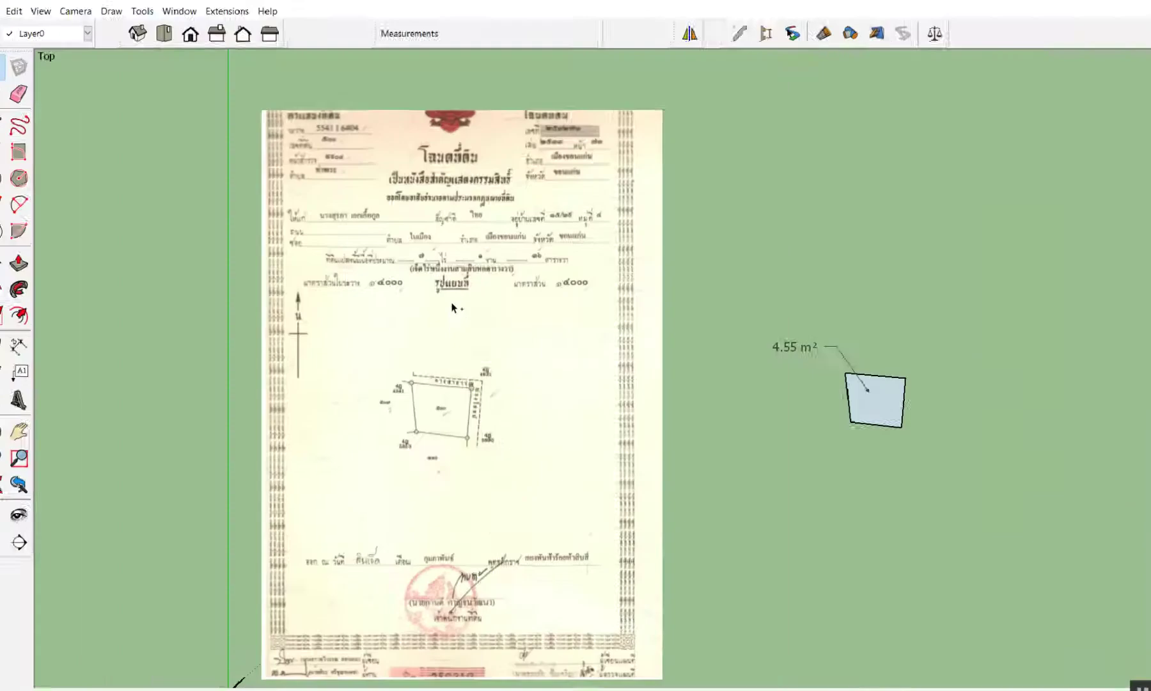
Zoom into the printed plot corner and activate the Line tool to trace the boundary.
{"action": "scroll", "coordinate": [445, 471], "scroll_direction": "up", "scroll_amount": 3}
{"action": "scroll", "coordinate": [466, 96], "scroll_direction": "up", "scroll_amount": 2}
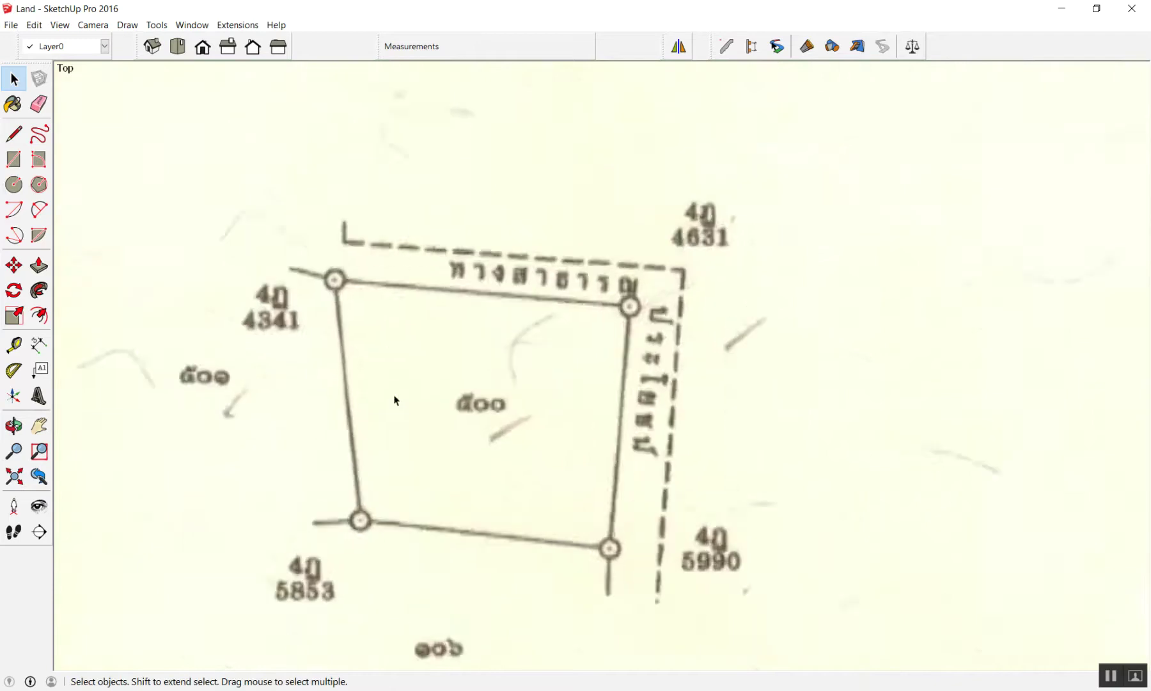
{"action": "scroll", "coordinate": [392, 415], "scroll_direction": "up", "scroll_amount": 2}
{"action": "key", "text": "l"}
{"action": "scroll", "coordinate": [313, 109], "scroll_direction": "up", "scroll_amount": 2}
{"action": "scroll", "coordinate": [323, 256], "scroll_direction": "up", "scroll_amount": 3}
{"action": "scroll", "coordinate": [321, 230], "scroll_direction": "up", "scroll_amount": 3}
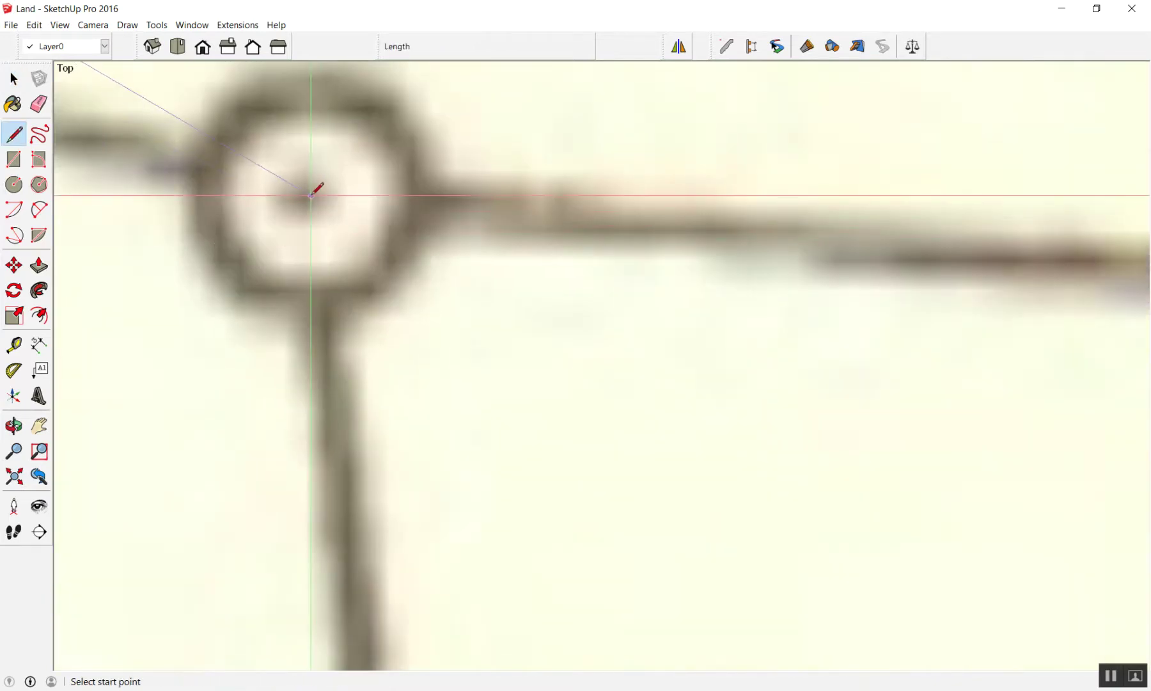
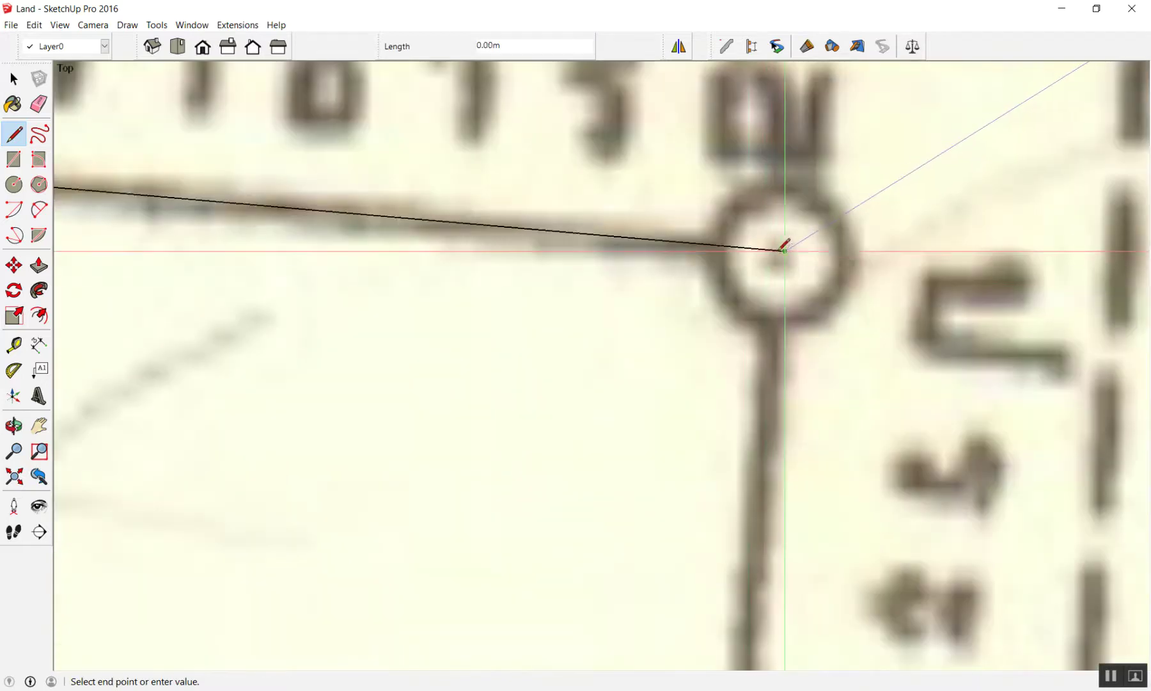
Trace the bottom-right, bottom-left and top-left plot corners, closing the outline into a 4.55 m² face.
{"action": "scroll", "coordinate": [782, 248], "scroll_direction": "down", "scroll_amount": 3}
{"action": "scroll", "coordinate": [764, 259], "scroll_direction": "down", "scroll_amount": 2}
{"action": "scroll", "coordinate": [729, 460], "scroll_direction": "up", "scroll_amount": 3}
{"action": "scroll", "coordinate": [776, 340], "scroll_direction": "up", "scroll_amount": 2}
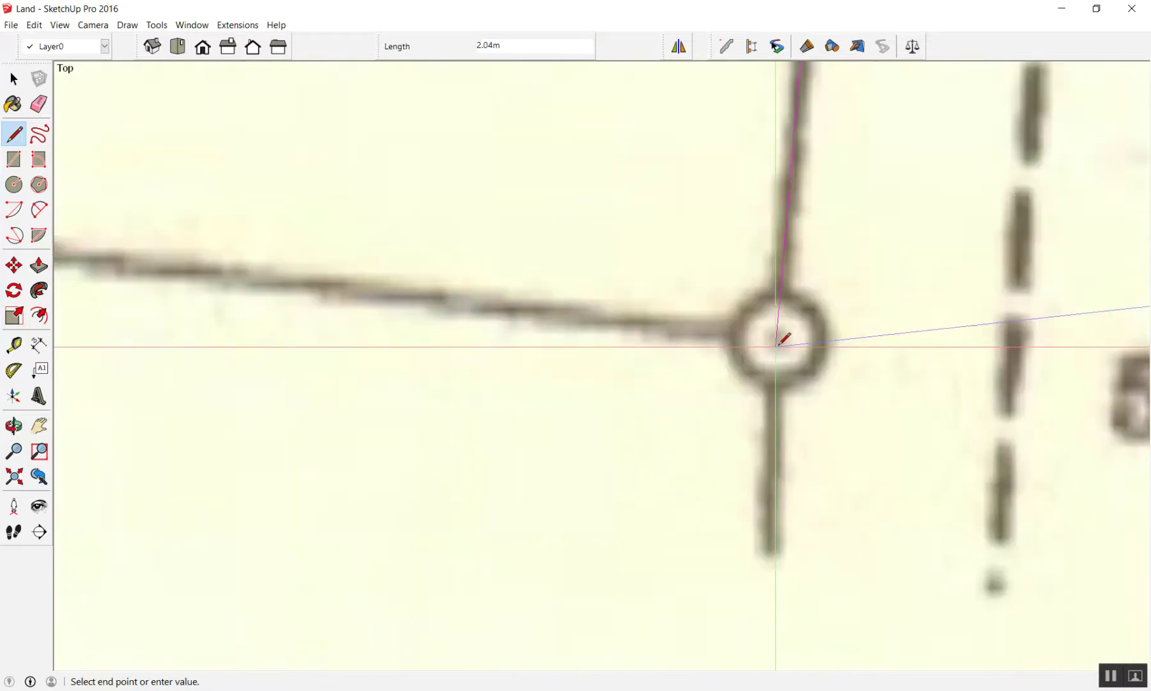
{"action": "left_click", "coordinate": [776, 341]}
{"action": "scroll", "coordinate": [776, 341], "scroll_direction": "down", "scroll_amount": 3}
{"action": "scroll", "coordinate": [496, 329], "scroll_direction": "up", "scroll_amount": 3}
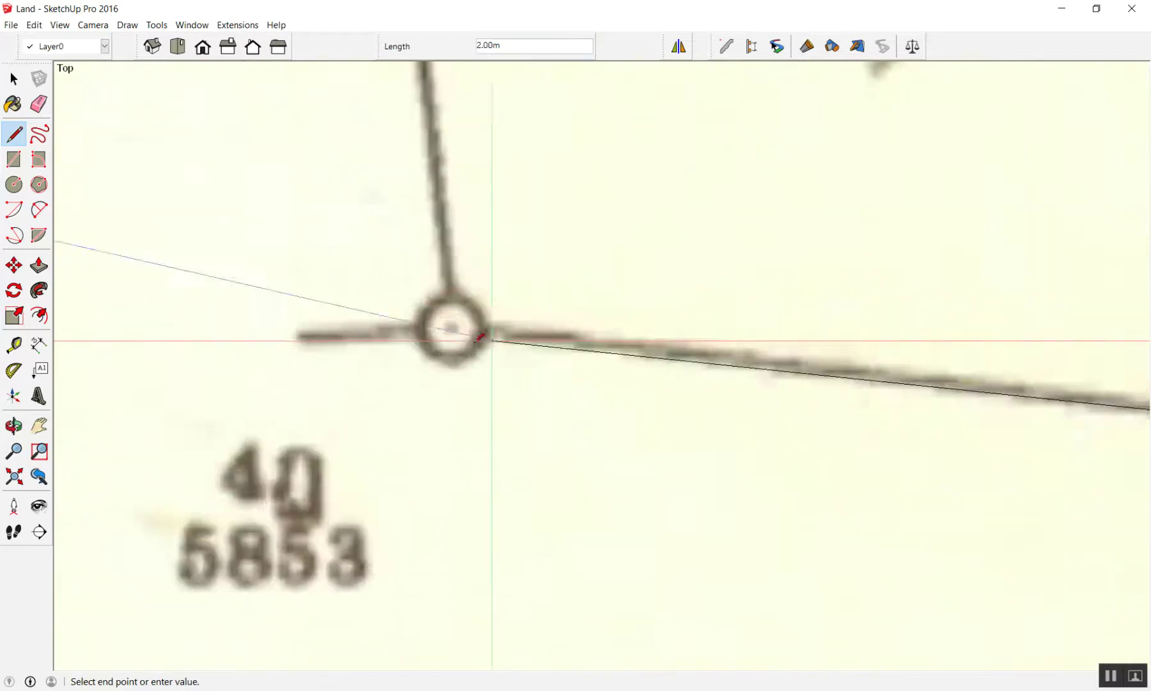
{"action": "scroll", "coordinate": [448, 326], "scroll_direction": "up", "scroll_amount": 1}
{"action": "left_click", "coordinate": [448, 326]}
{"action": "scroll", "coordinate": [449, 326], "scroll_direction": "down", "scroll_amount": 3}
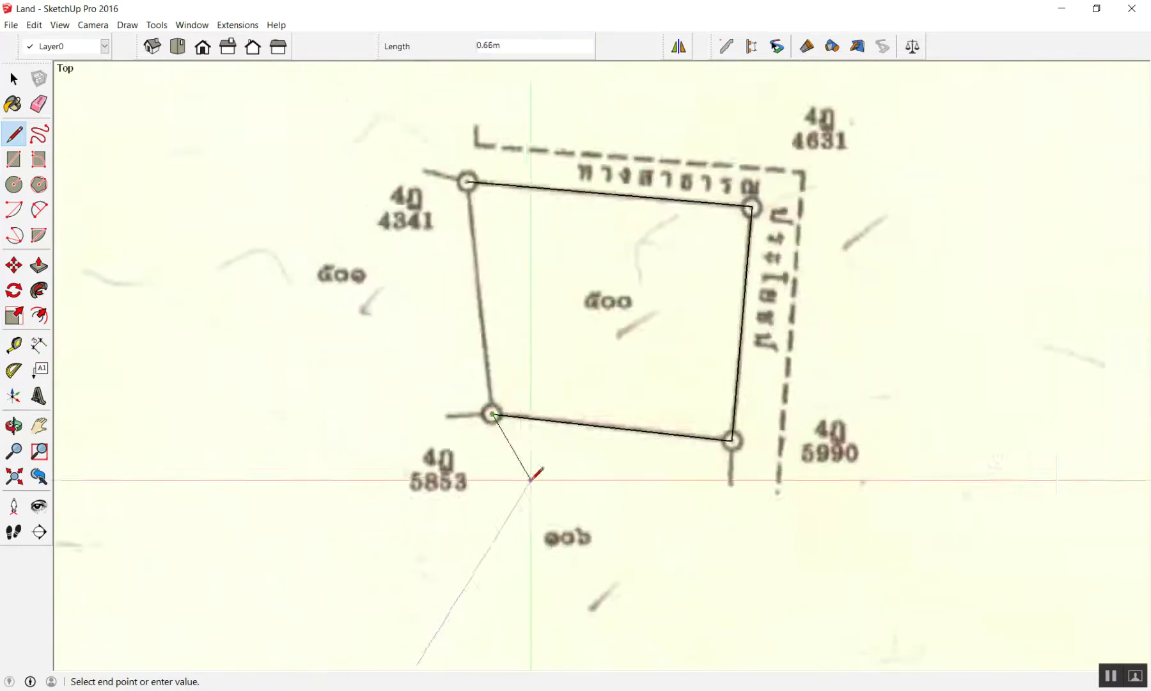
{"action": "scroll", "coordinate": [470, 188], "scroll_direction": "up", "scroll_amount": 3}
{"action": "left_click", "coordinate": [470, 192]}
{"action": "scroll", "coordinate": [128, 253], "scroll_direction": "down", "scroll_amount": 2}
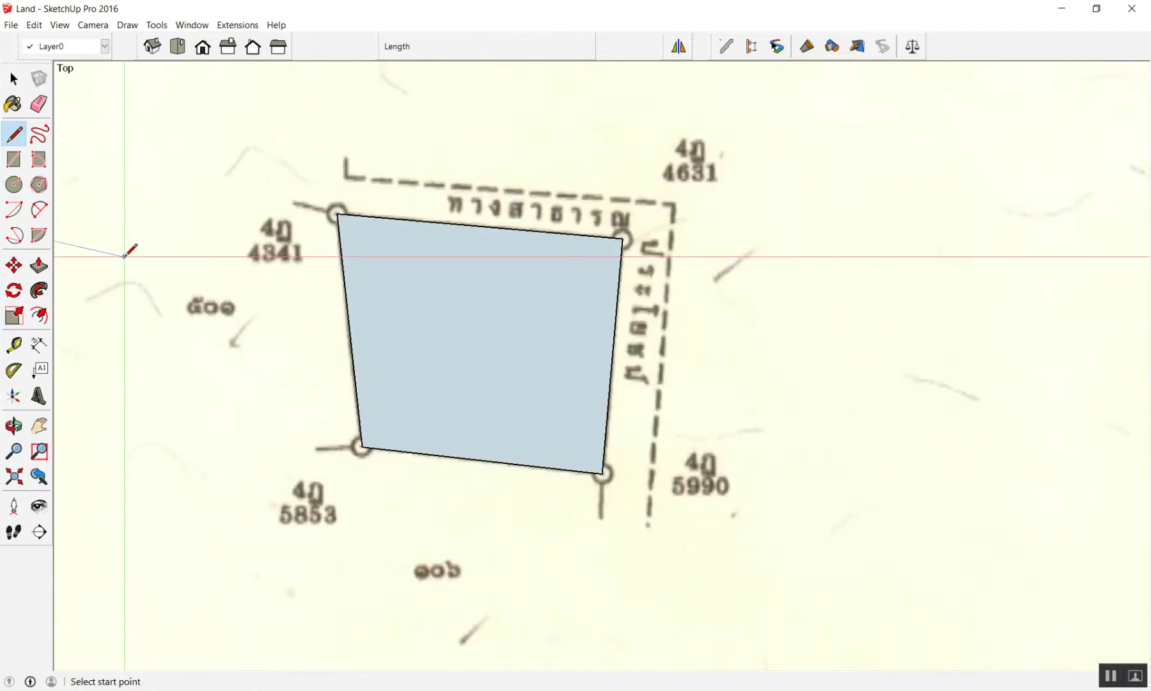
{"action": "key", "text": "space"}
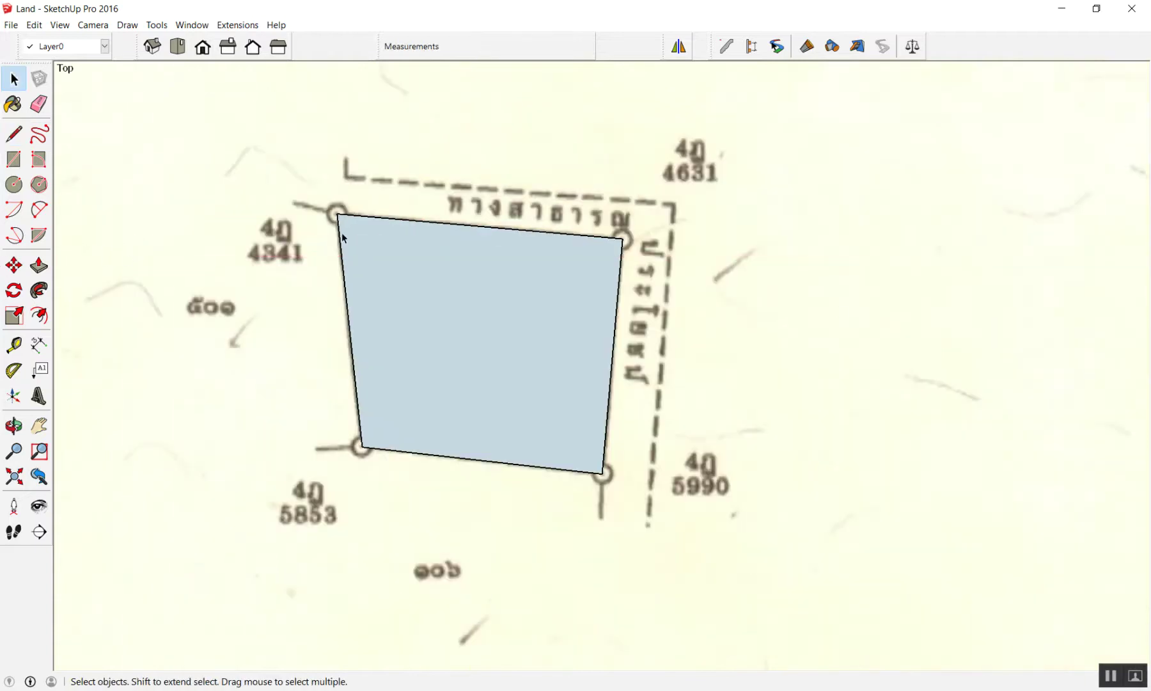
{"action": "scroll", "coordinate": [341, 232], "scroll_direction": "down", "scroll_amount": 3}
{"action": "scroll", "coordinate": [275, 311], "scroll_direction": "down", "scroll_amount": 3}
{"action": "scroll", "coordinate": [626, 331], "scroll_direction": "up", "scroll_amount": 3}
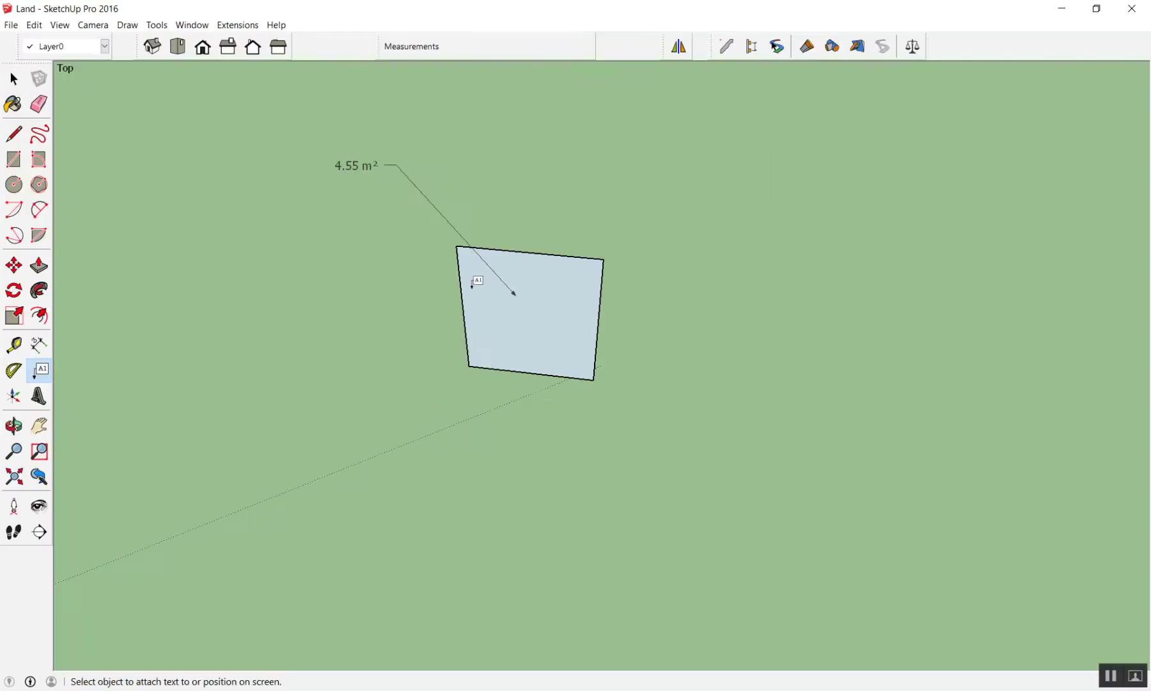
Attach a 4.55 m² area label to the plot face, placed above it.
{"action": "left_click", "coordinate": [519, 279]}
{"action": "left_click", "coordinate": [535, 266]}
{"action": "left_click", "coordinate": [491, 277]}
{"action": "left_click", "coordinate": [493, 278]}
{"action": "left_click", "coordinate": [530, 121]}
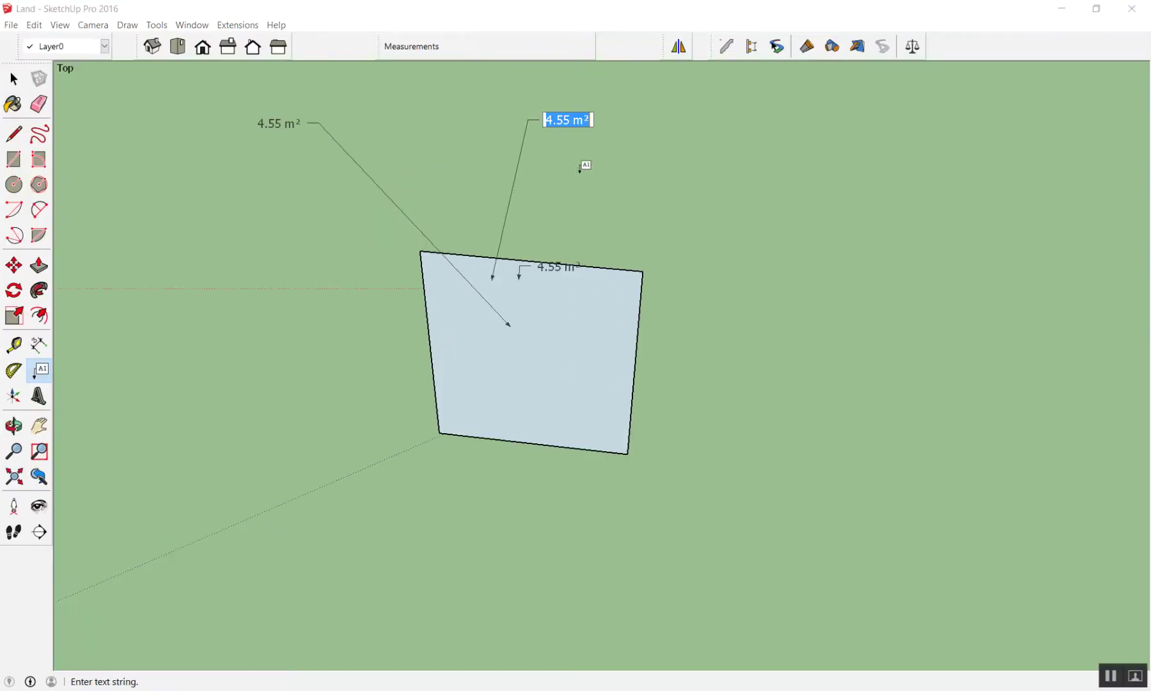
{"action": "key", "text": "space"}
Delete the two extra area labels from the plot face.
{"action": "left_click", "coordinate": [546, 267]}
{"action": "key", "text": "Delete"}
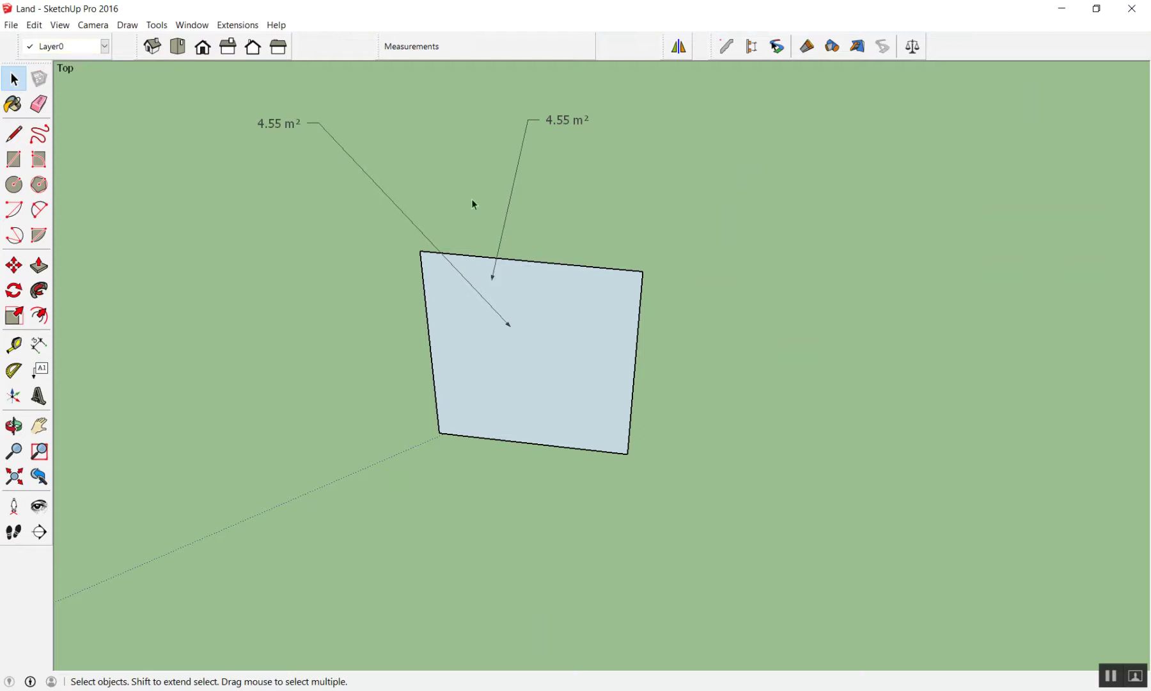
{"action": "left_click_drag", "start_coordinate": [225, 192], "coordinate": [223, 190]}
{"action": "key", "text": "Delete"}
Dimension the plot face's top edge, showing 2.47m above it.
{"action": "scroll", "coordinate": [488, 236], "scroll_direction": "up", "scroll_amount": 2}
{"action": "key", "text": "d"}
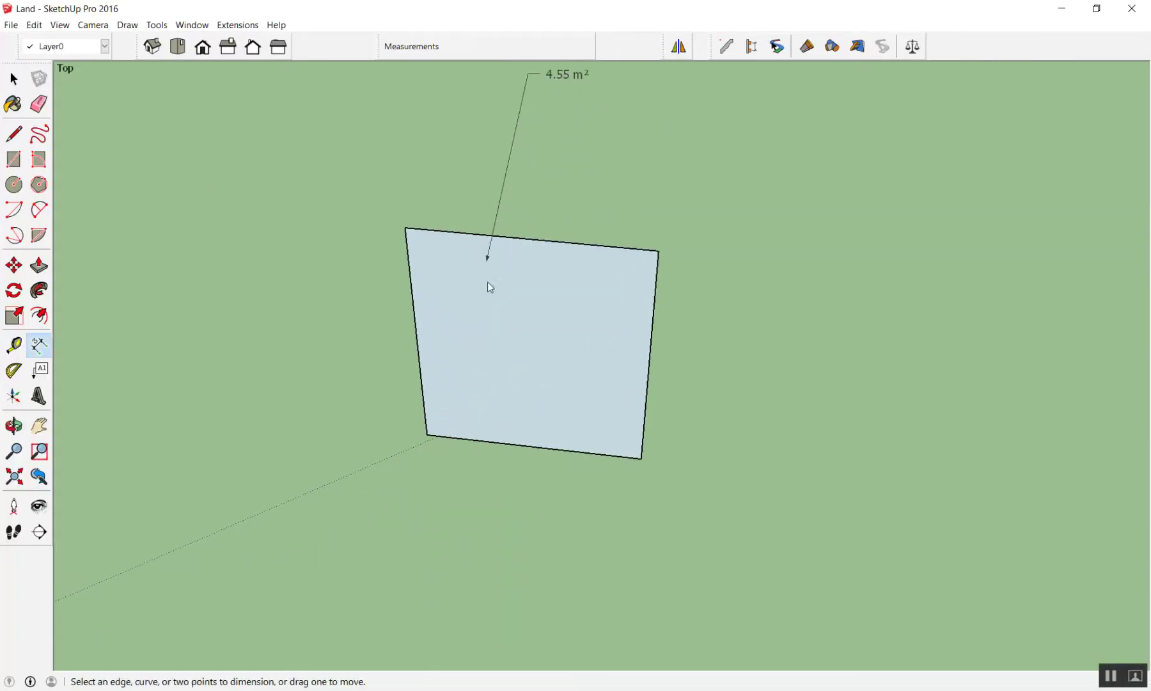
{"action": "left_click", "coordinate": [527, 244]}
{"action": "left_click", "coordinate": [531, 195]}
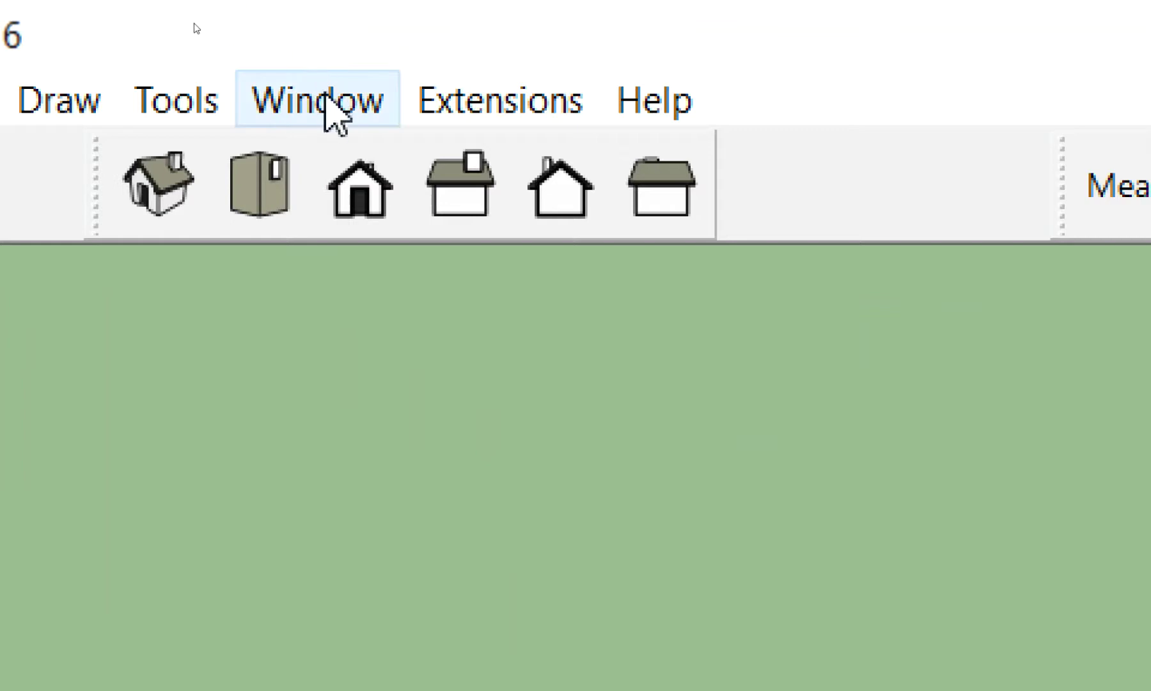
{"action": "left_click", "coordinate": [332, 102]}
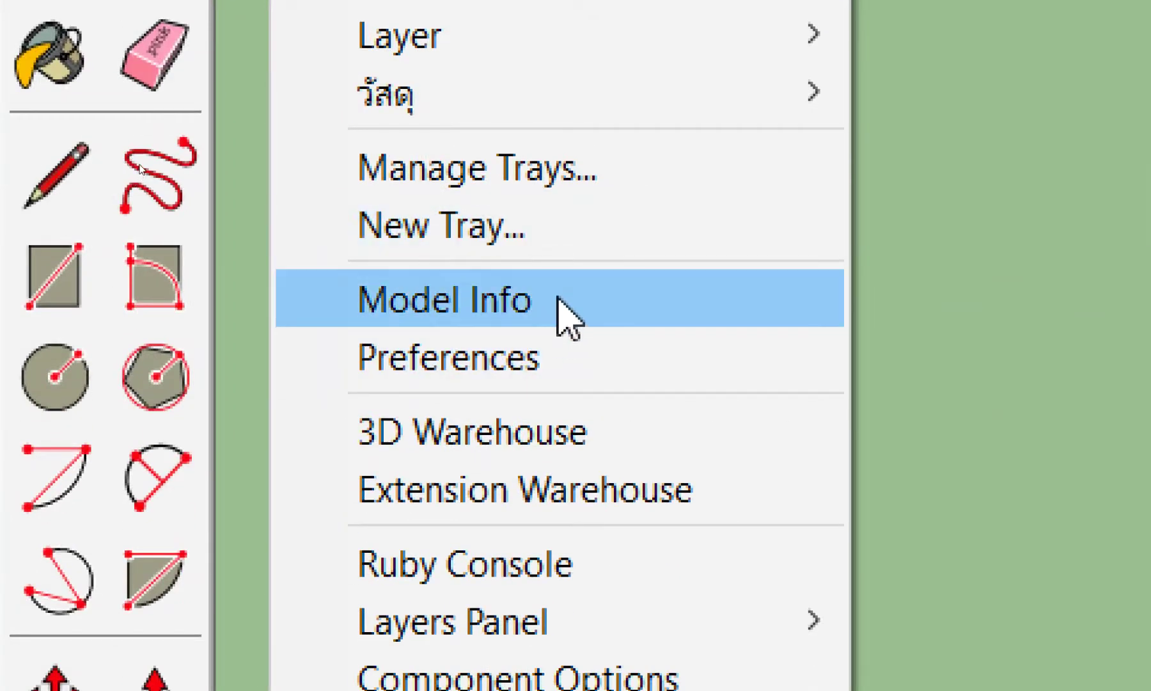
Set the model's Length Precision to 0.0000m in Model Info Units.
{"action": "left_click", "coordinate": [556, 309]}
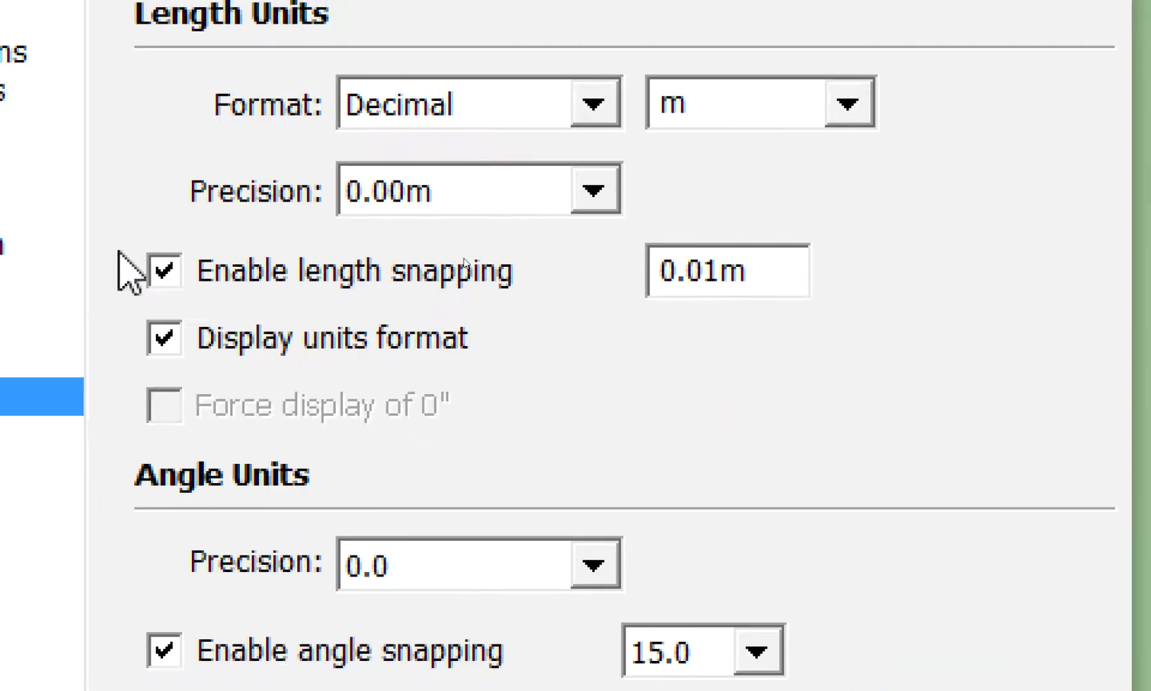
{"action": "left_click", "coordinate": [470, 192]}
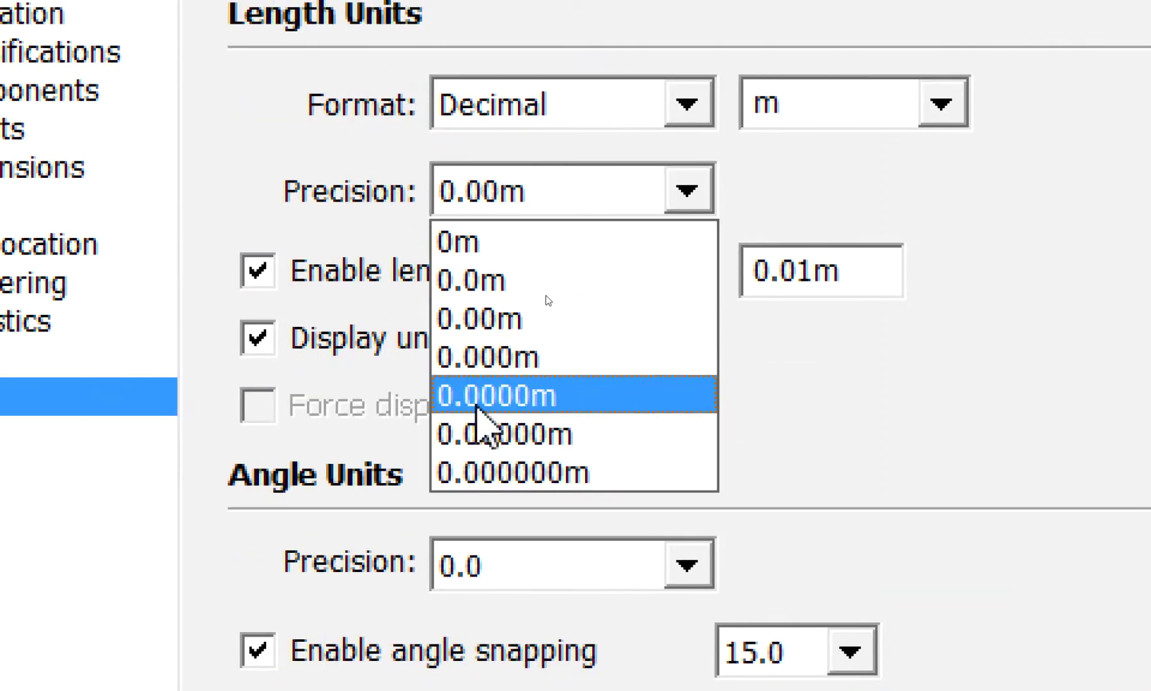
{"action": "left_click", "coordinate": [476, 387]}
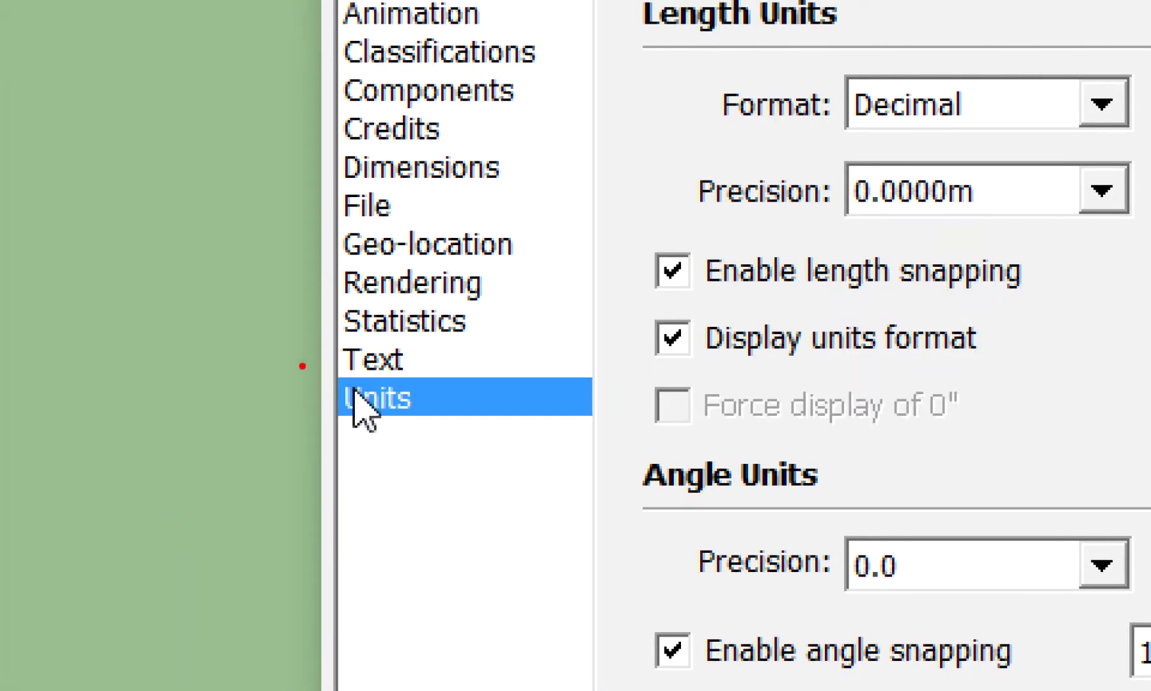
{"action": "mouse_move", "coordinate": [502, 383]}
{"action": "left_mouse_down"}
{"action": "mouse_move", "coordinate": [455, 398]}
{"action": "mouse_move", "coordinate": [838, 203]}
{"action": "left_mouse_up"}
{"action": "left_click_drag", "start_coordinate": [818, 252], "coordinate": [820, 211]}
{"action": "left_click_drag", "start_coordinate": [825, 186], "coordinate": [971, 195]}
{"action": "left_click_drag", "start_coordinate": [1024, 169], "coordinate": [828, 192]}
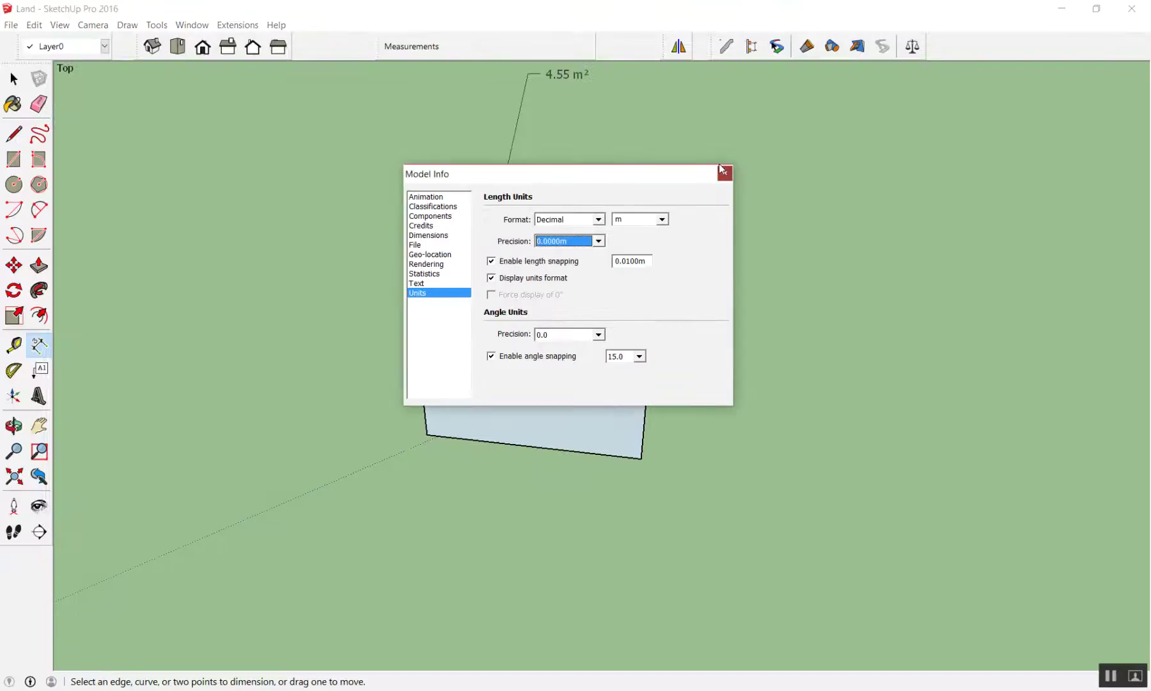
{"action": "left_click", "coordinate": [724, 173]}
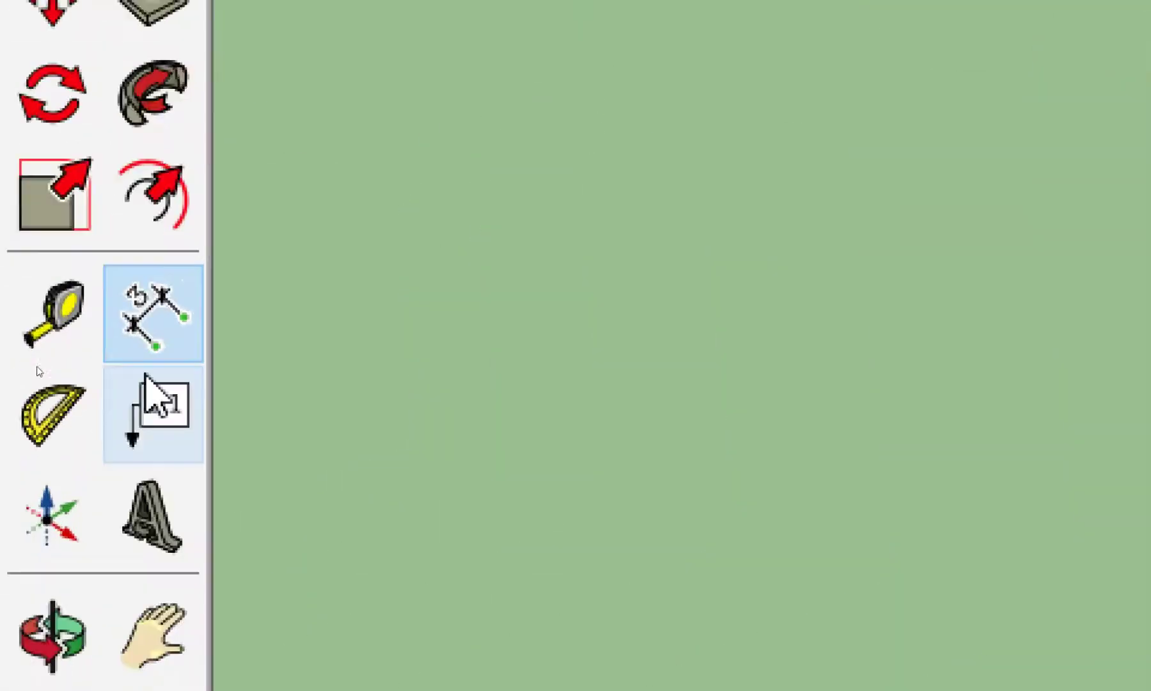
Add a second area label reading 4.552 m² above the plot face.
{"action": "left_click", "coordinate": [32, 365]}
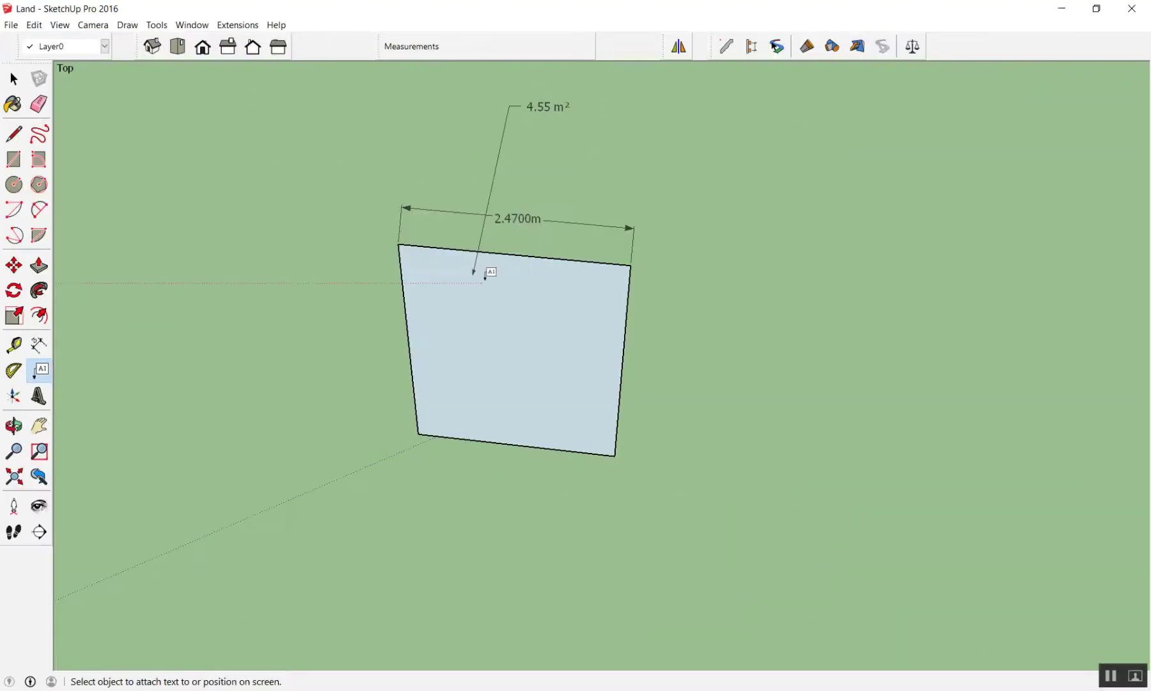
{"action": "left_click", "coordinate": [487, 279]}
{"action": "left_click", "coordinate": [548, 137]}
{"action": "left_click", "coordinate": [596, 157]}
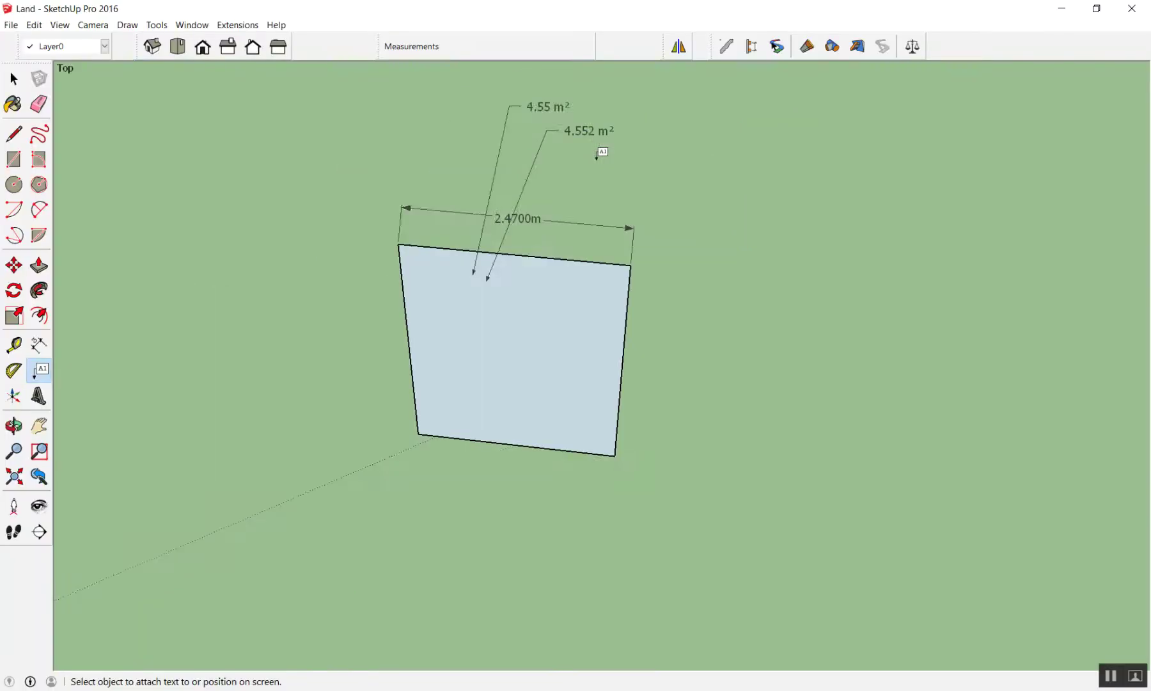
Orbit the view around the model and back toward top-down.
{"action": "scroll", "coordinate": [550, 224], "scroll_direction": "down", "scroll_amount": 2}
{"action": "scroll", "coordinate": [534, 297], "scroll_direction": "down", "scroll_amount": 3}
{"action": "key", "text": "space"}
{"action": "middle_click_drag", "start_coordinate": [529, 301], "coordinate": [715, 321]}
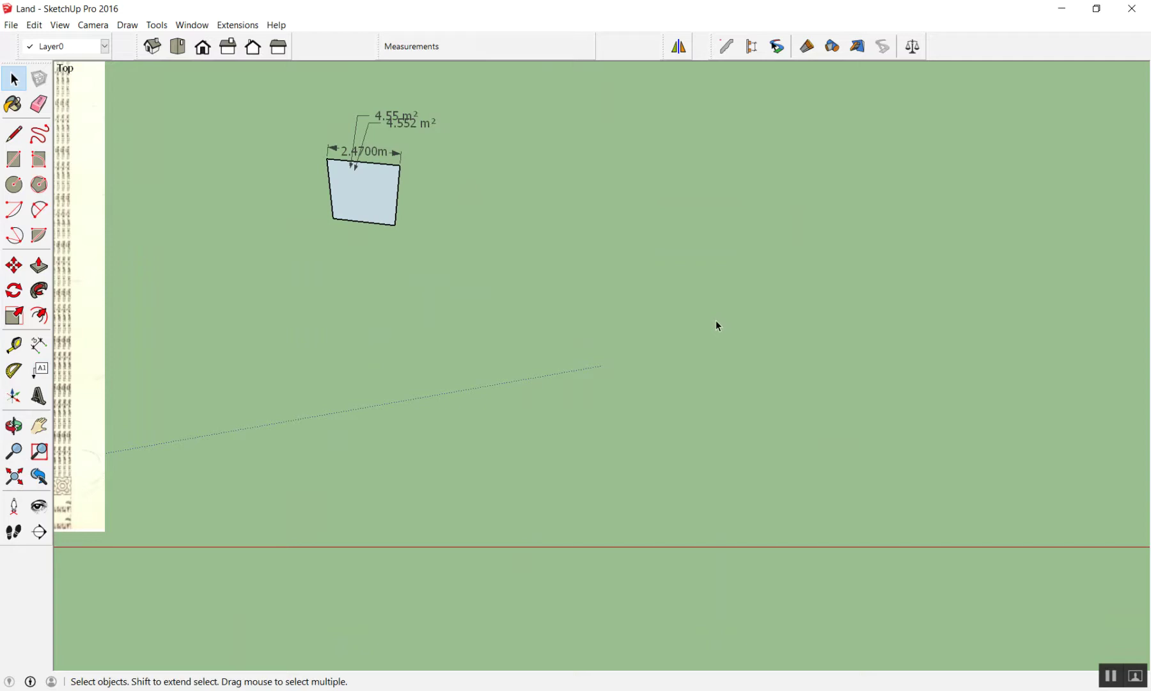
{"action": "mouse_move", "coordinate": [716, 320]}
{"action": "middle_mouse_down"}
{"action": "mouse_move", "coordinate": [561, 403]}
{"action": "mouse_move", "coordinate": [598, 334]}
{"action": "mouse_move", "coordinate": [570, 436]}
{"action": "middle_mouse_up"}
Draw a 1 by 1 metre square rectangle beside the plot face.
{"action": "key", "text": "r"}
{"action": "left_click", "coordinate": [411, 384]}
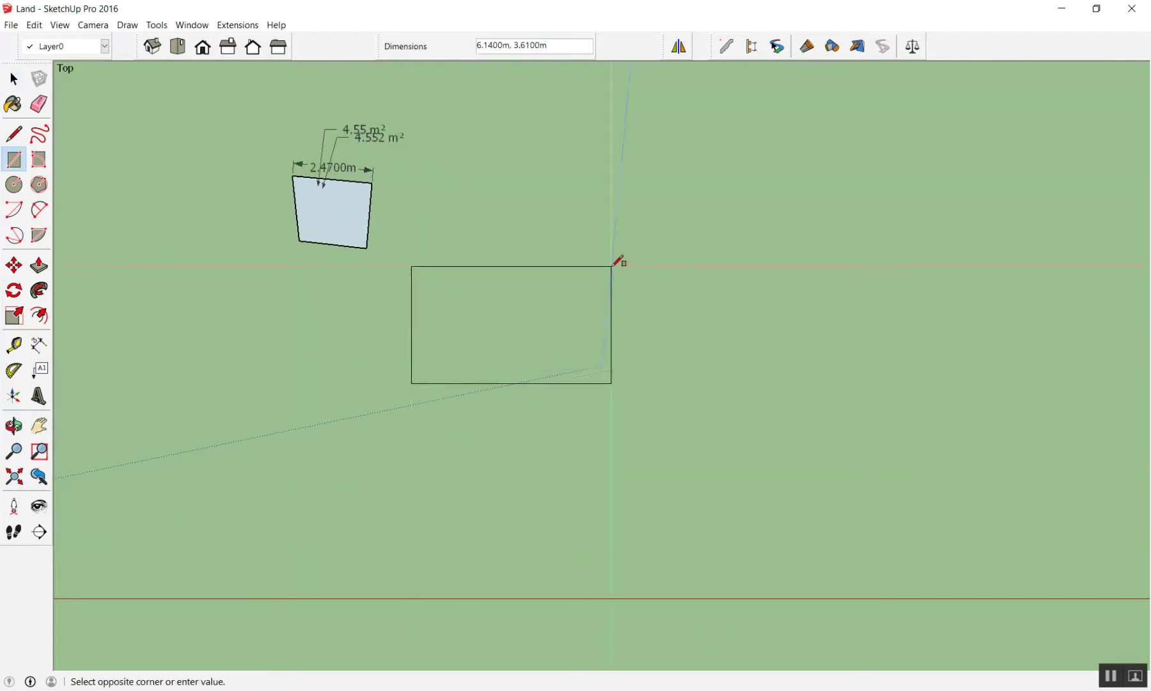
{"action": "left_click", "coordinate": [612, 267]}
{"action": "type", "text": "1,1"}
{"action": "key", "text": "Return"}
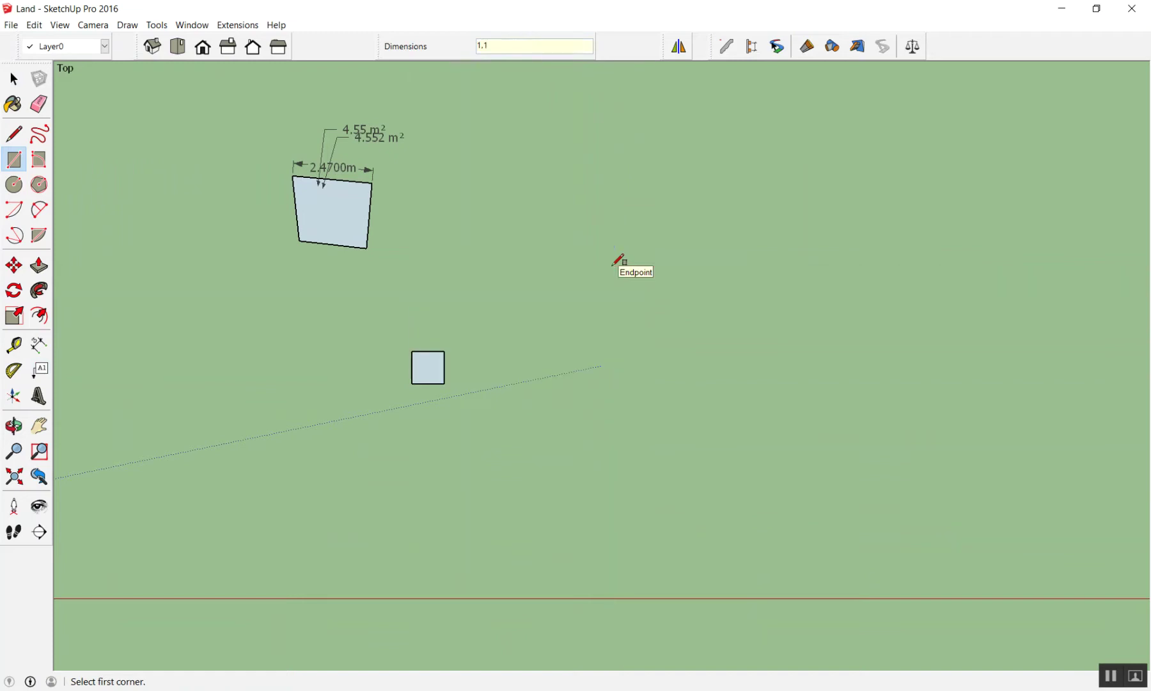
{"action": "scroll", "coordinate": [308, 411], "scroll_direction": "up", "scroll_amount": 3}
{"action": "scroll", "coordinate": [329, 460], "scroll_direction": "up", "scroll_amount": 3}
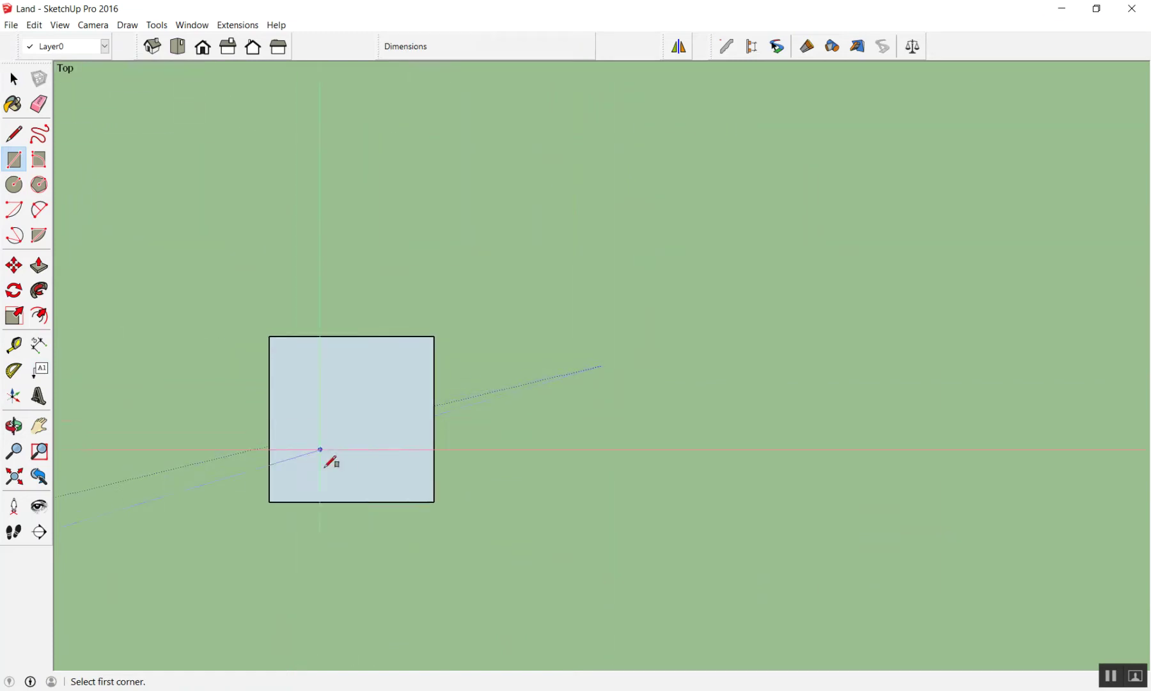
{"action": "scroll", "coordinate": [314, 470], "scroll_direction": "up", "scroll_amount": 4}
{"action": "scroll", "coordinate": [310, 452], "scroll_direction": "down", "scroll_amount": 2}
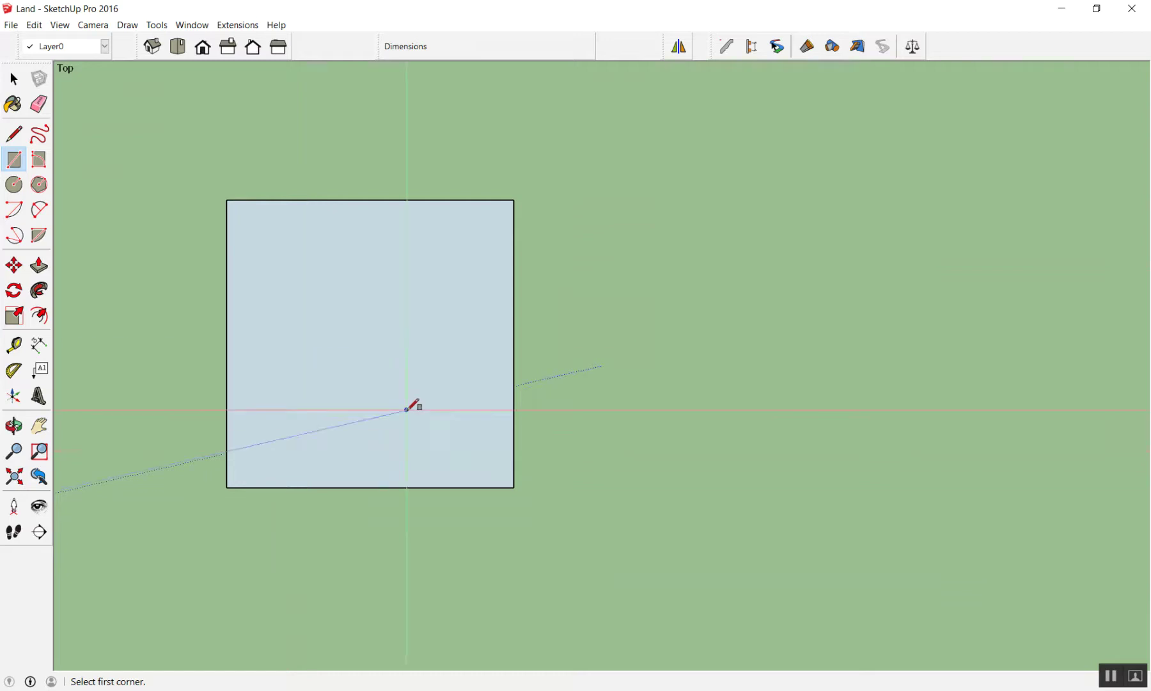
Dimension the square's top and left edges at 1.0000m each.
{"action": "key", "text": "d"}
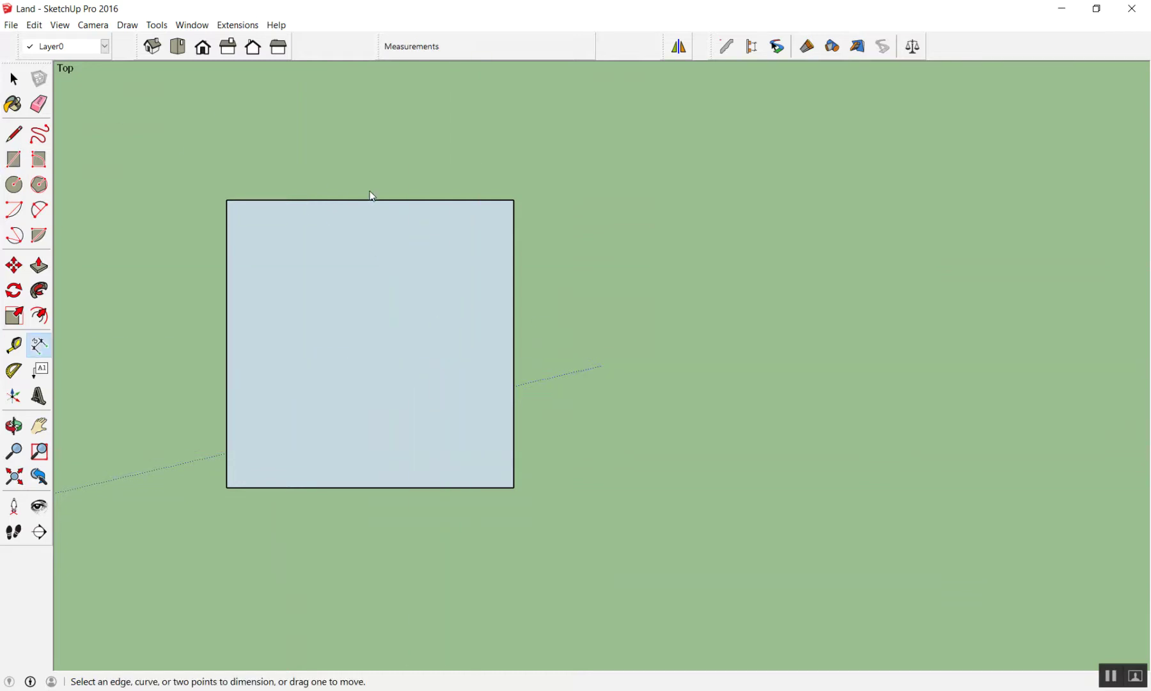
{"action": "left_click", "coordinate": [303, 202]}
{"action": "left_click", "coordinate": [301, 161]}
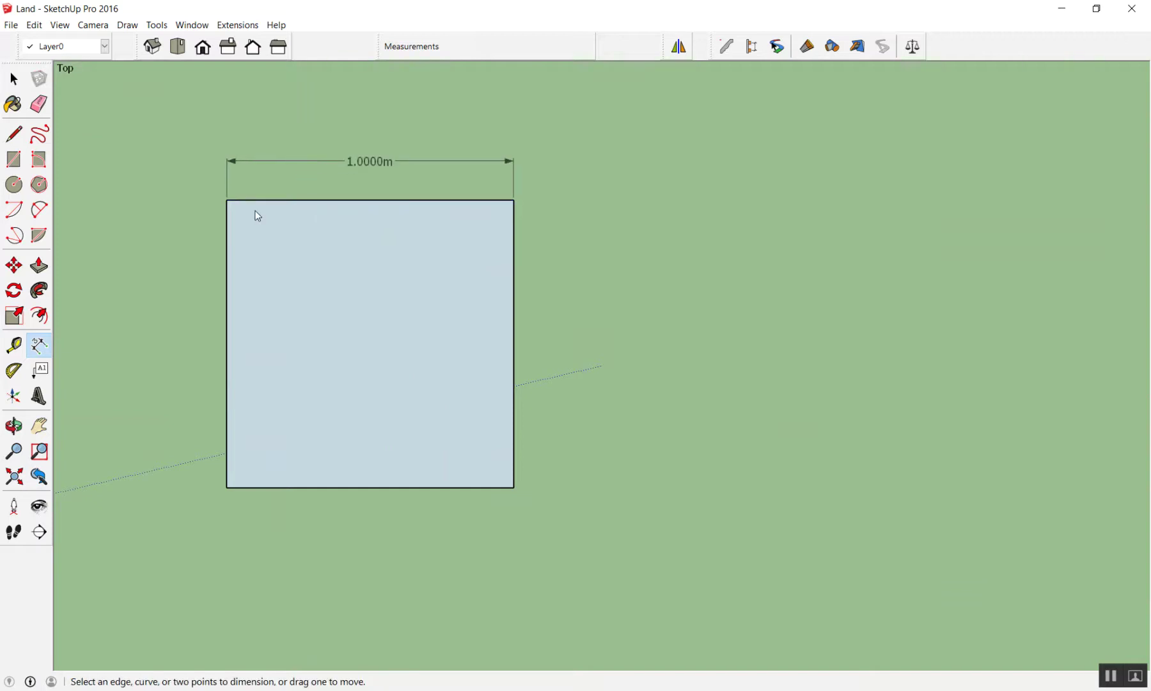
{"action": "left_click", "coordinate": [225, 237]}
{"action": "left_click", "coordinate": [175, 232]}
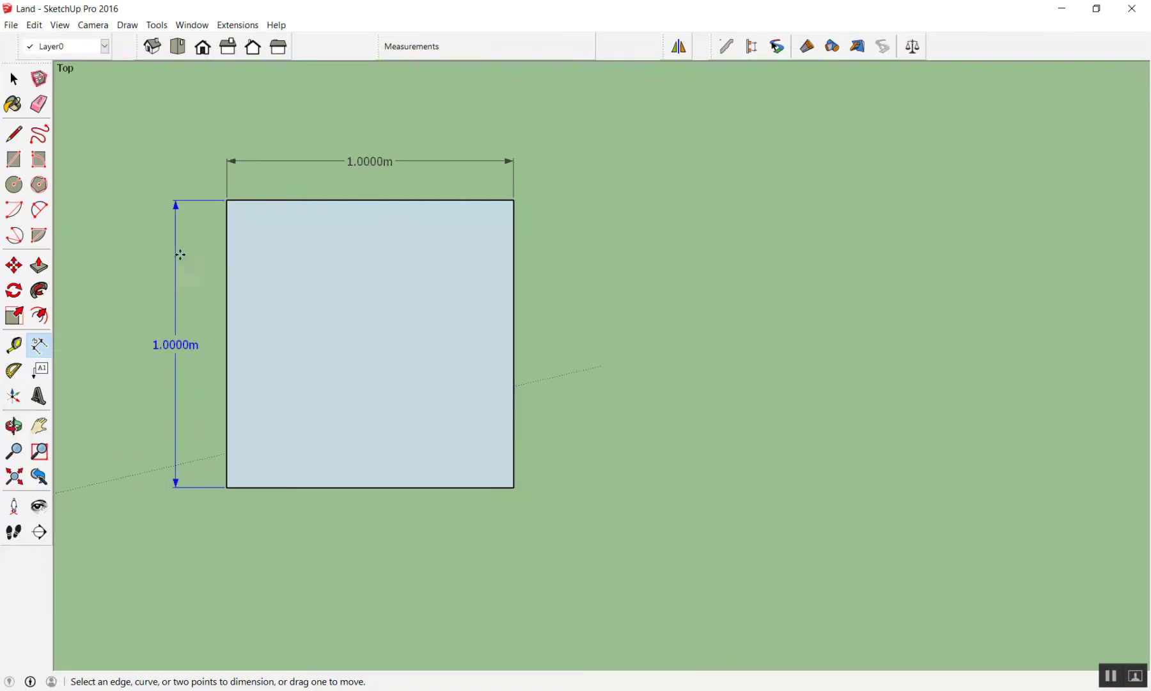
{"action": "scroll", "coordinate": [785, 451], "scroll_direction": "down", "scroll_amount": 2}
Zoom over the square's 1.0000m width and height dimensions, then leave the Dimension tool.
{"action": "scroll", "coordinate": [241, 349], "scroll_direction": "down", "scroll_amount": 5}
{"action": "scroll", "coordinate": [241, 350], "scroll_direction": "down", "scroll_amount": 3}
{"action": "scroll", "coordinate": [303, 350], "scroll_direction": "up", "scroll_amount": 2}
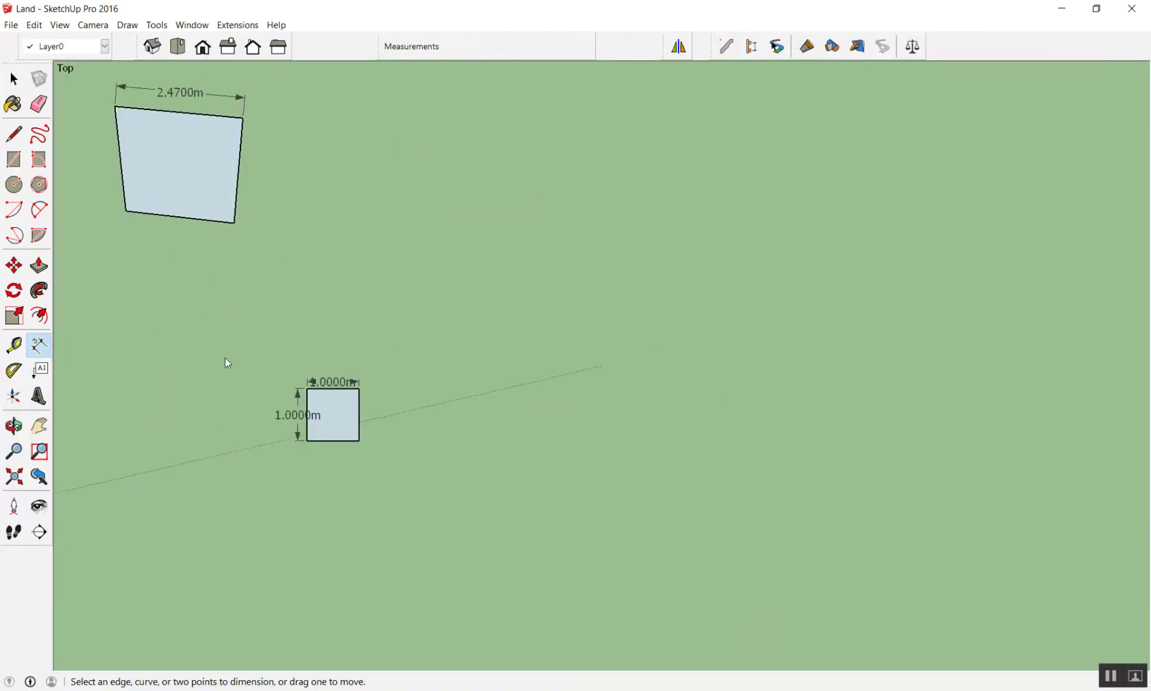
{"action": "scroll", "coordinate": [435, 408], "scroll_direction": "up", "scroll_amount": 1}
{"action": "scroll", "coordinate": [531, 404], "scroll_direction": "up", "scroll_amount": 3}
{"action": "scroll", "coordinate": [531, 403], "scroll_direction": "up", "scroll_amount": 3}
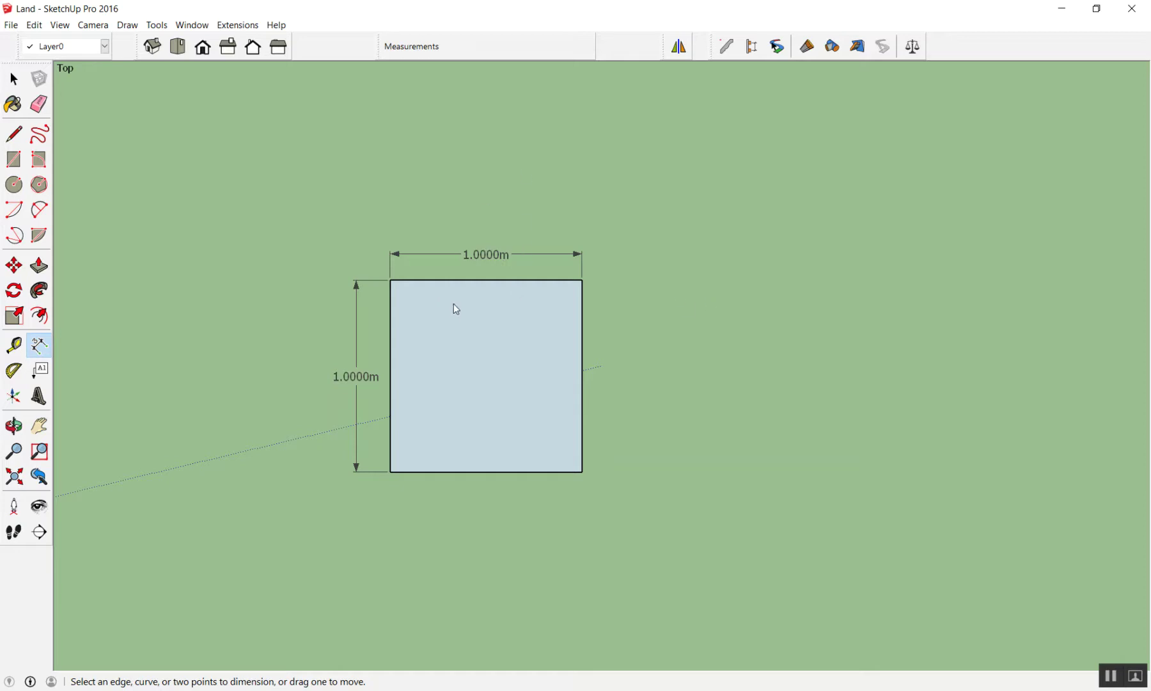
{"action": "scroll", "coordinate": [619, 287], "scroll_direction": "up", "scroll_amount": 2}
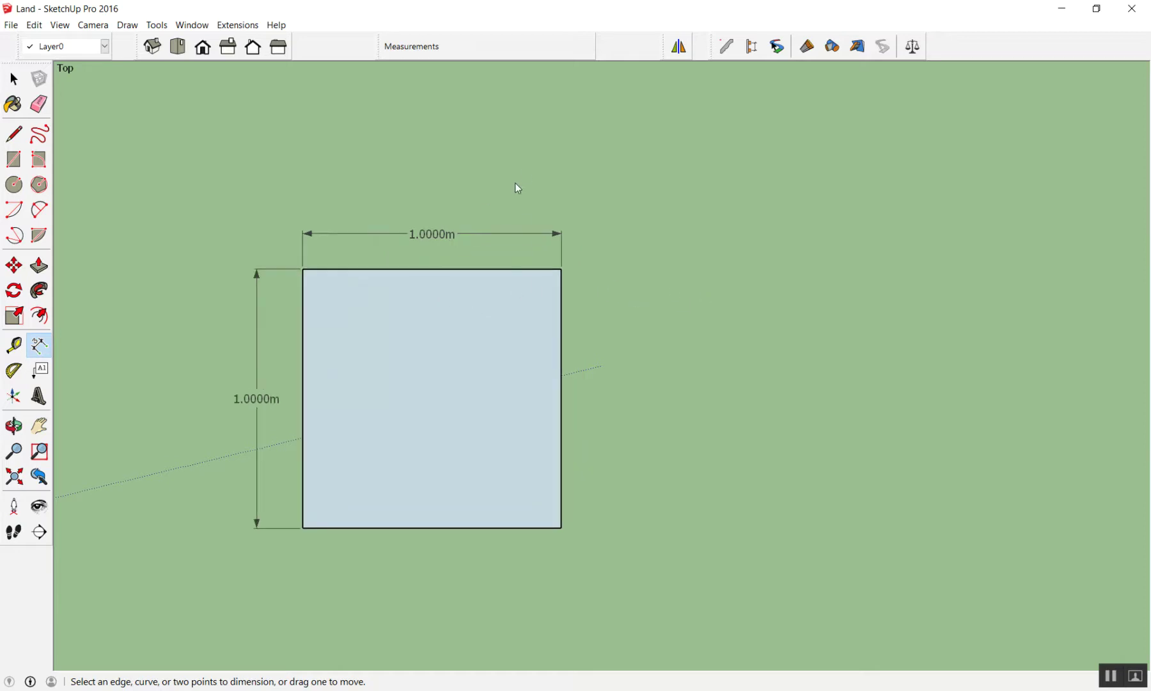
{"action": "scroll", "coordinate": [515, 186], "scroll_direction": "down", "scroll_amount": 4}
{"action": "key", "text": "space"}
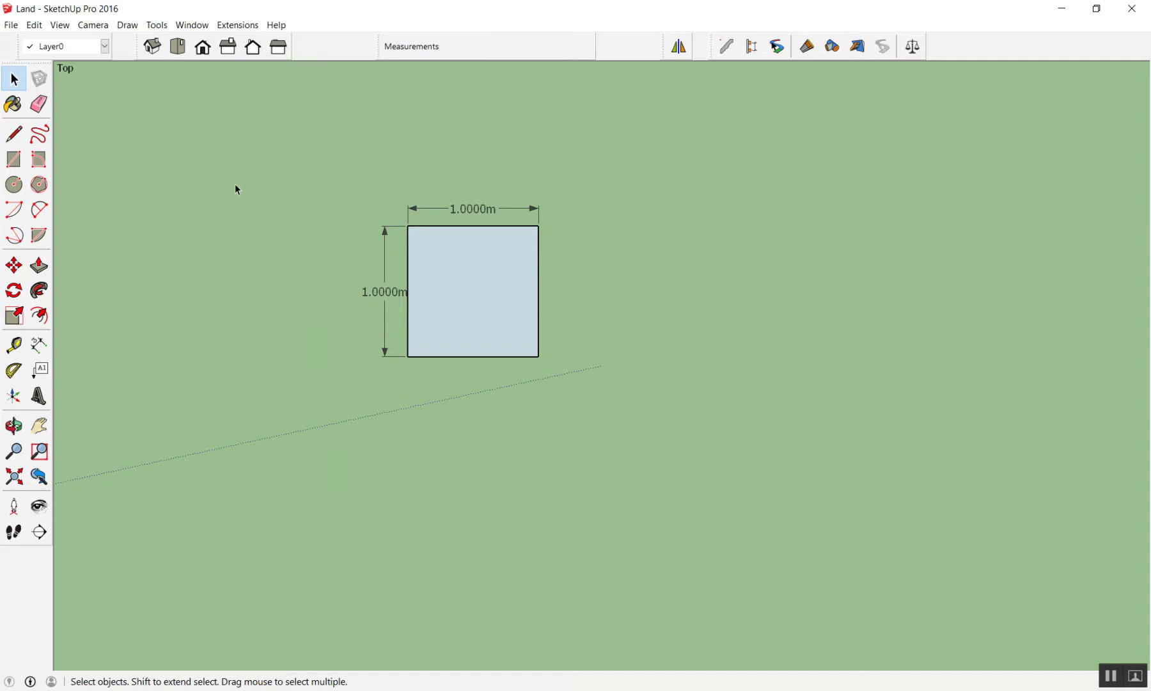
{"action": "key", "text": "d"}
{"action": "scroll", "coordinate": [538, 246], "scroll_direction": "up", "scroll_amount": 3}
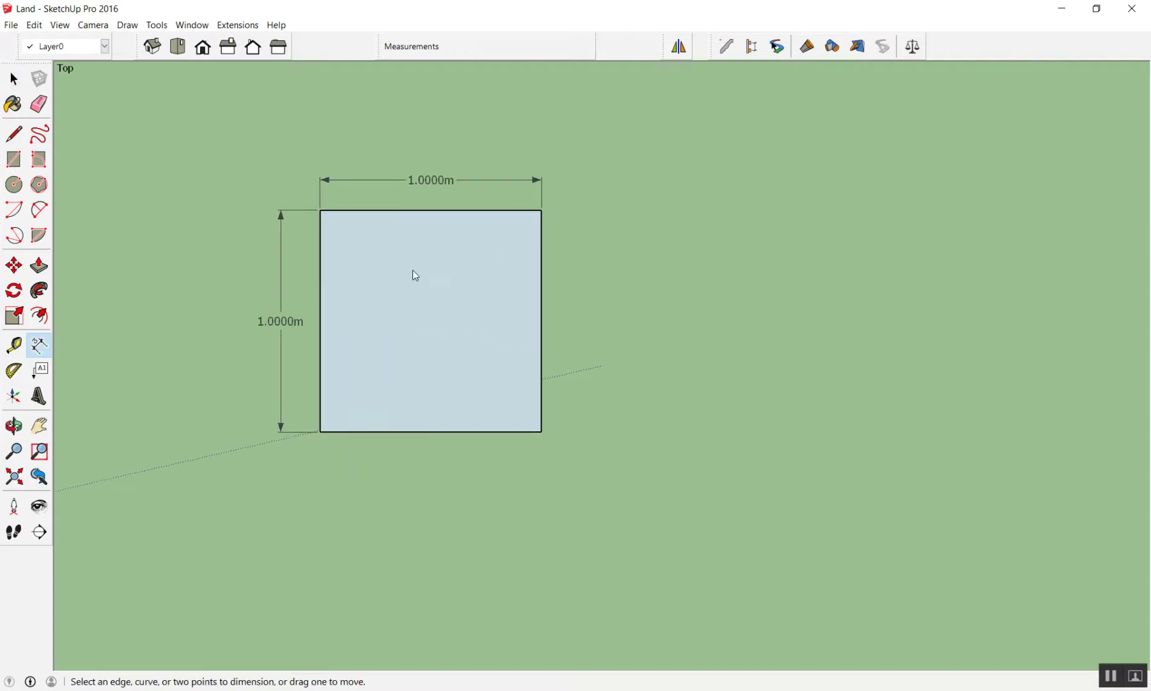
{"action": "scroll", "coordinate": [400, 259], "scroll_direction": "up", "scroll_amount": 2}
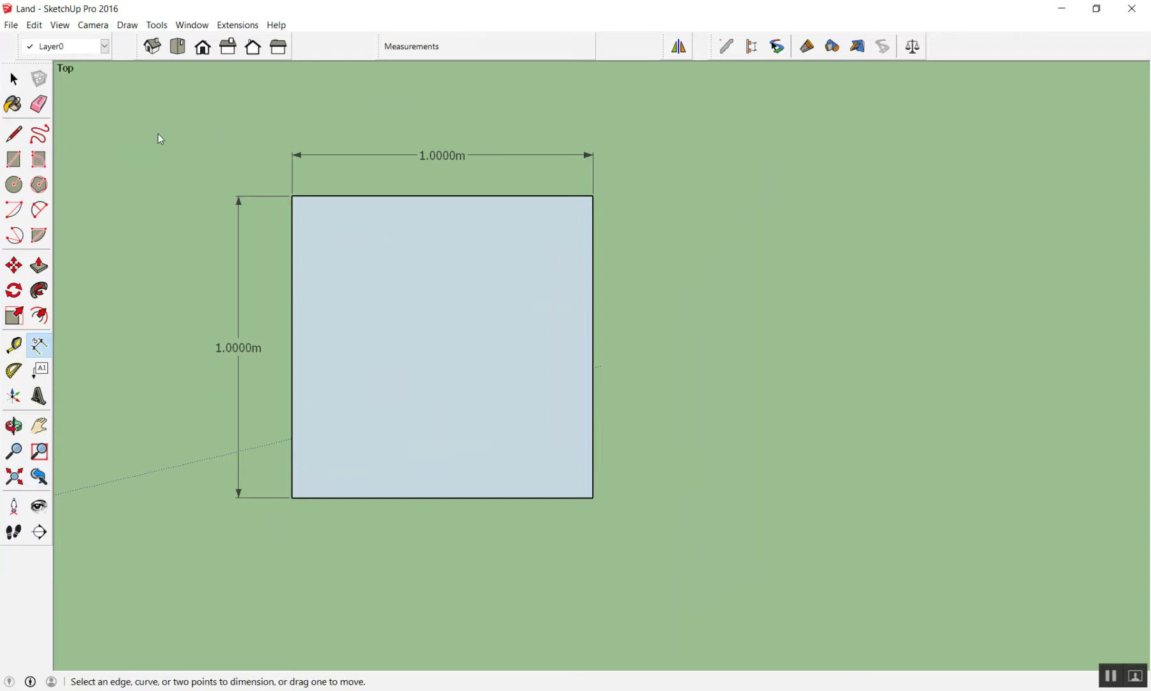
{"action": "key", "text": "space"}
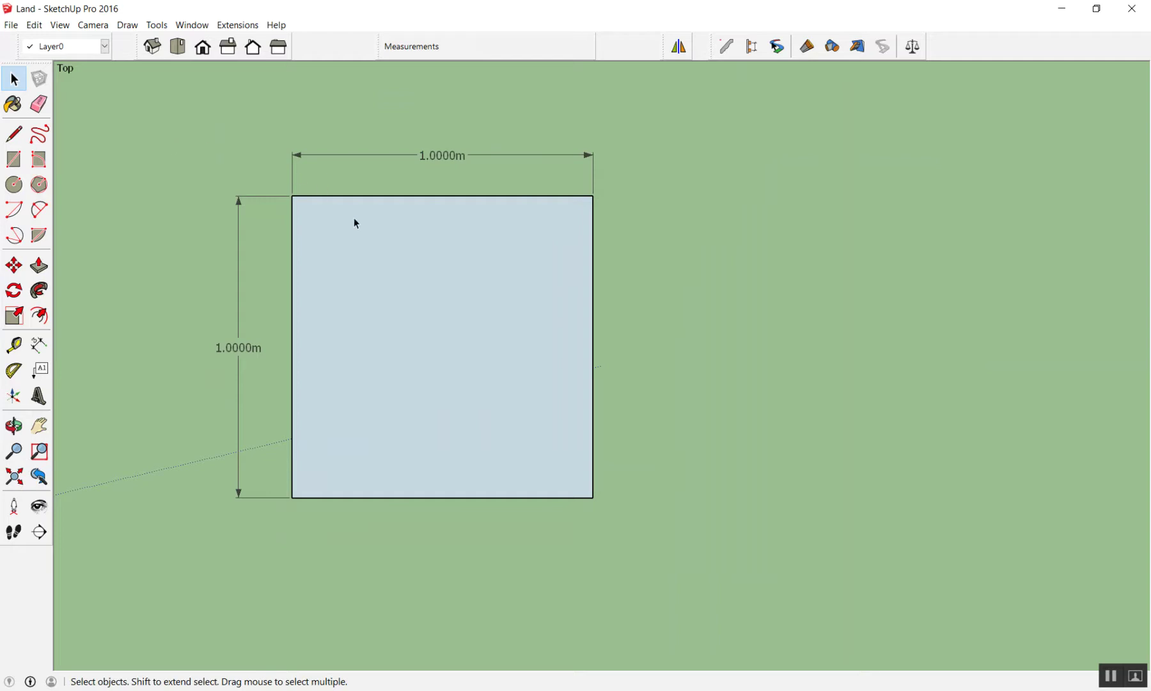
Select and deselect the 1 m square, briefly toggling the Dimension tool.
{"action": "double_click", "coordinate": [399, 291]}
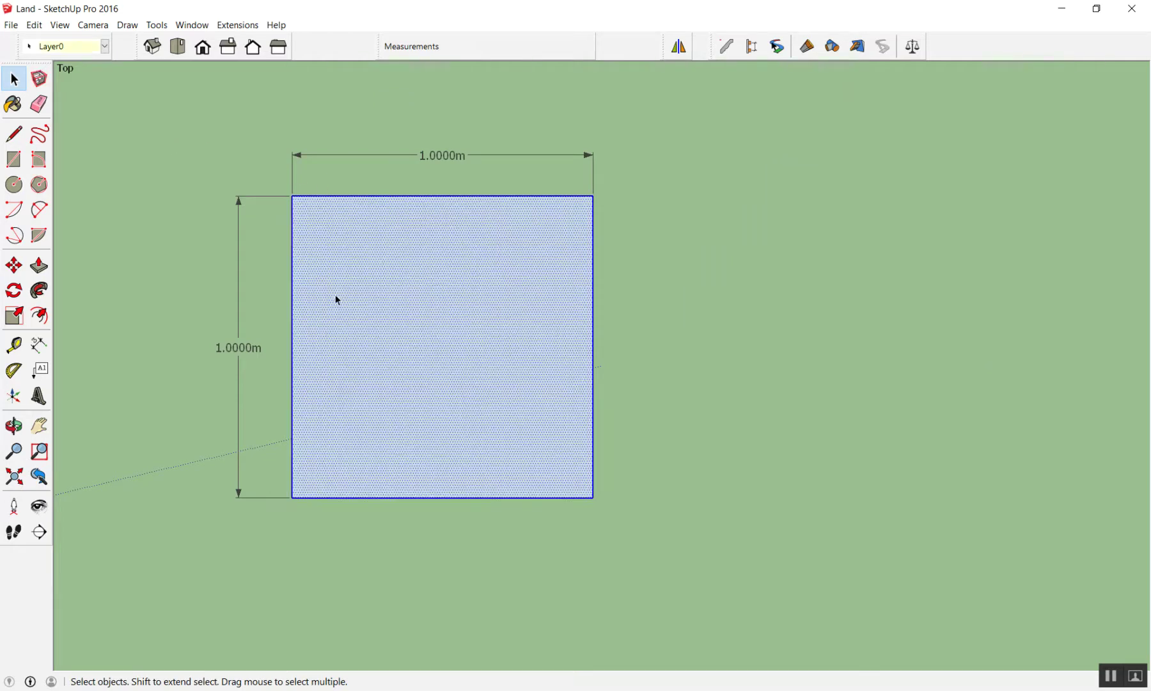
{"action": "left_click", "coordinate": [172, 193]}
{"action": "key", "text": "d"}
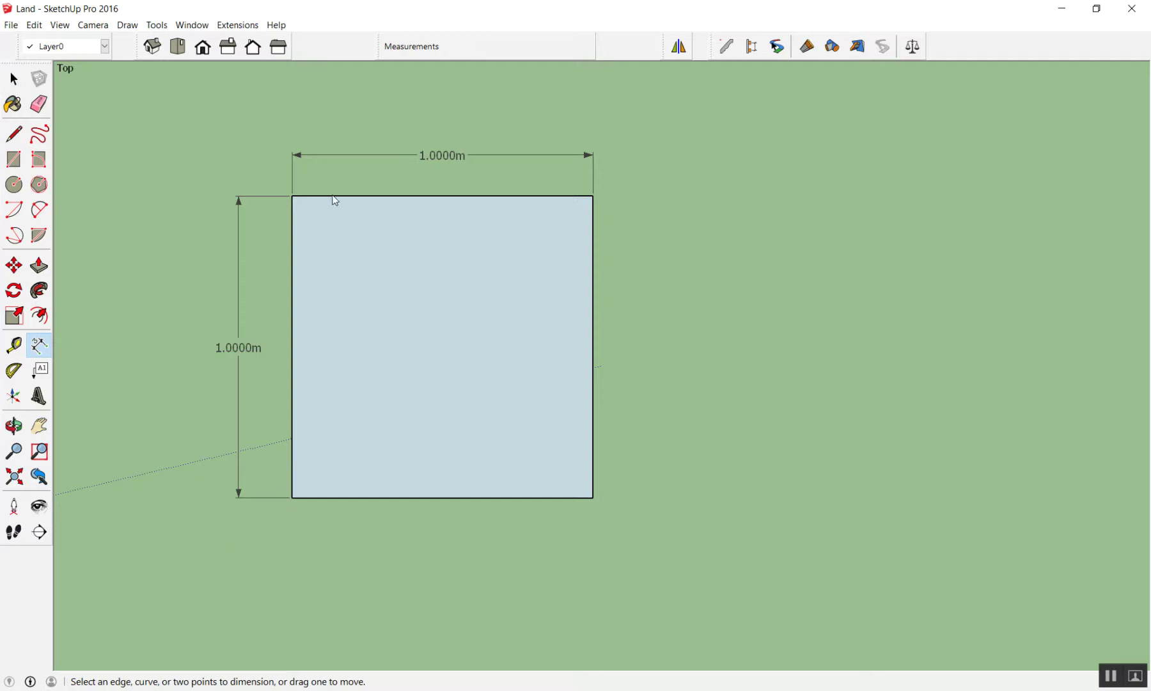
{"action": "scroll", "coordinate": [422, 237], "scroll_direction": "down", "scroll_amount": 2}
{"action": "scroll", "coordinate": [409, 224], "scroll_direction": "up", "scroll_amount": 2}
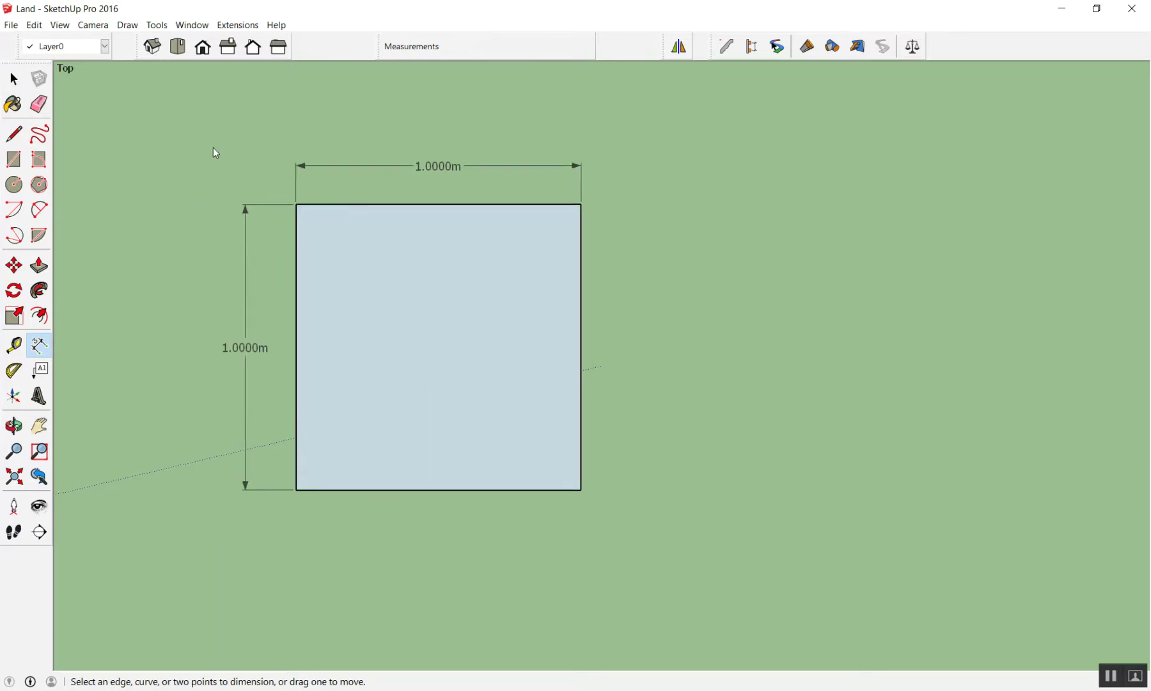
{"action": "key", "text": "space"}
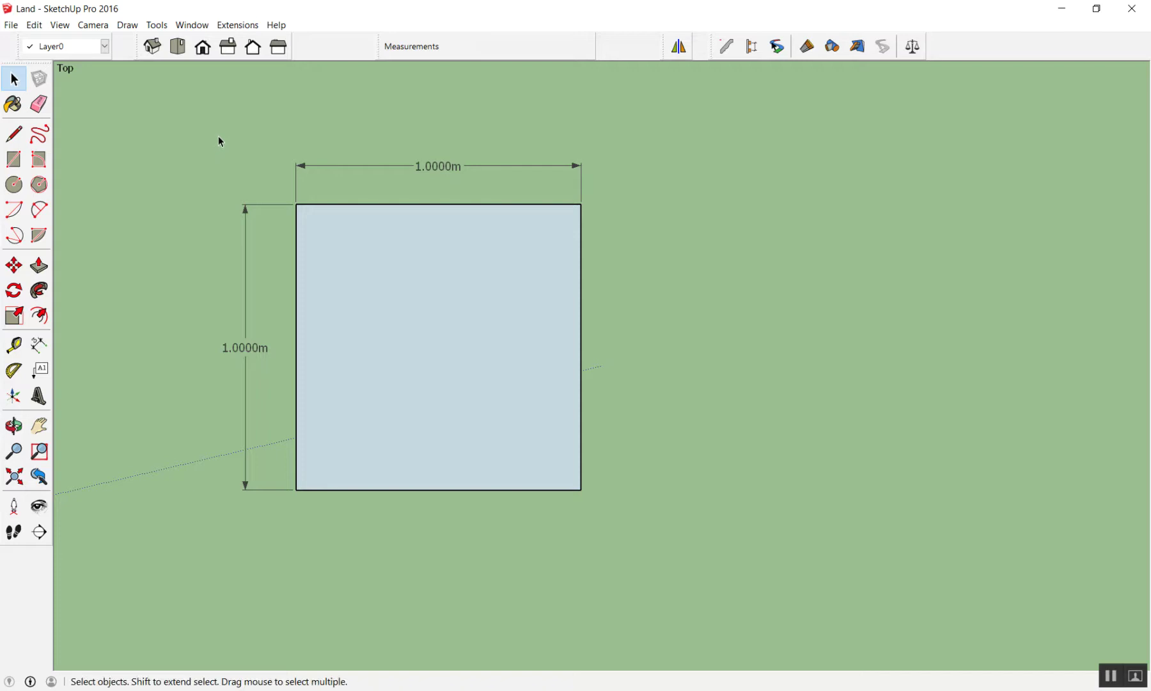
Select the square's face and edges and start the Scale tool on it.
{"action": "double_click", "coordinate": [386, 242]}
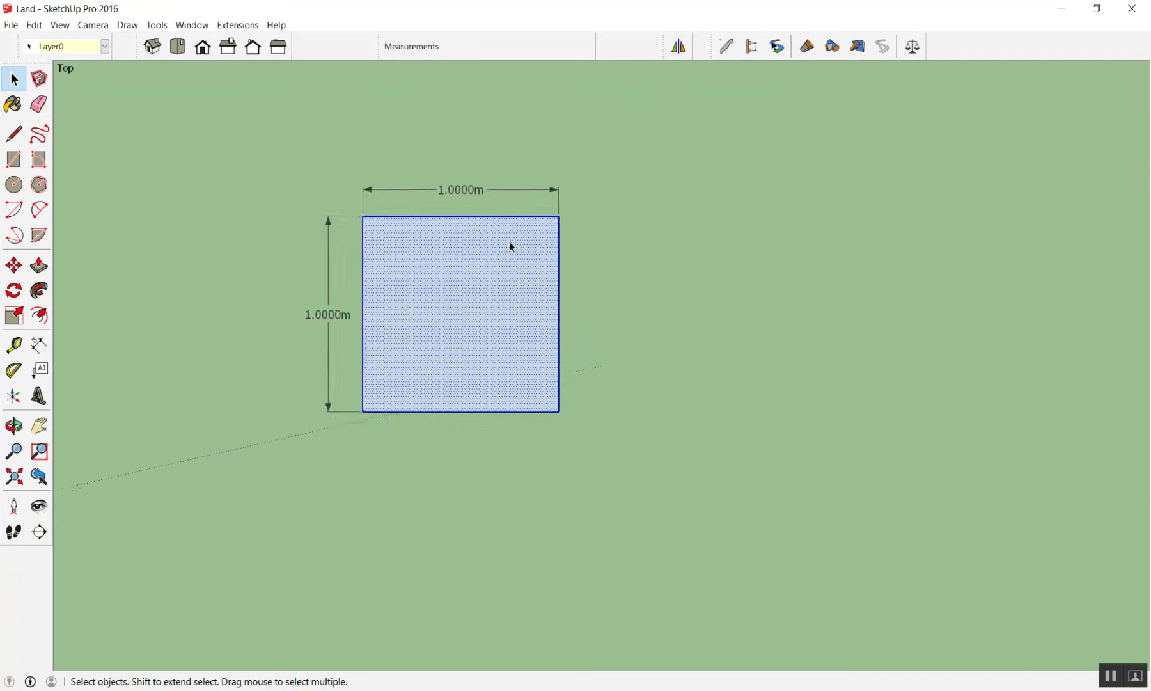
{"action": "scroll", "coordinate": [510, 246], "scroll_direction": "down", "scroll_amount": 2}
{"action": "left_click", "coordinate": [635, 219]}
{"action": "double_click", "coordinate": [443, 254]}
{"action": "left_click", "coordinate": [575, 237]}
{"action": "left_click", "coordinate": [449, 256]}
{"action": "left_click", "coordinate": [444, 220]}
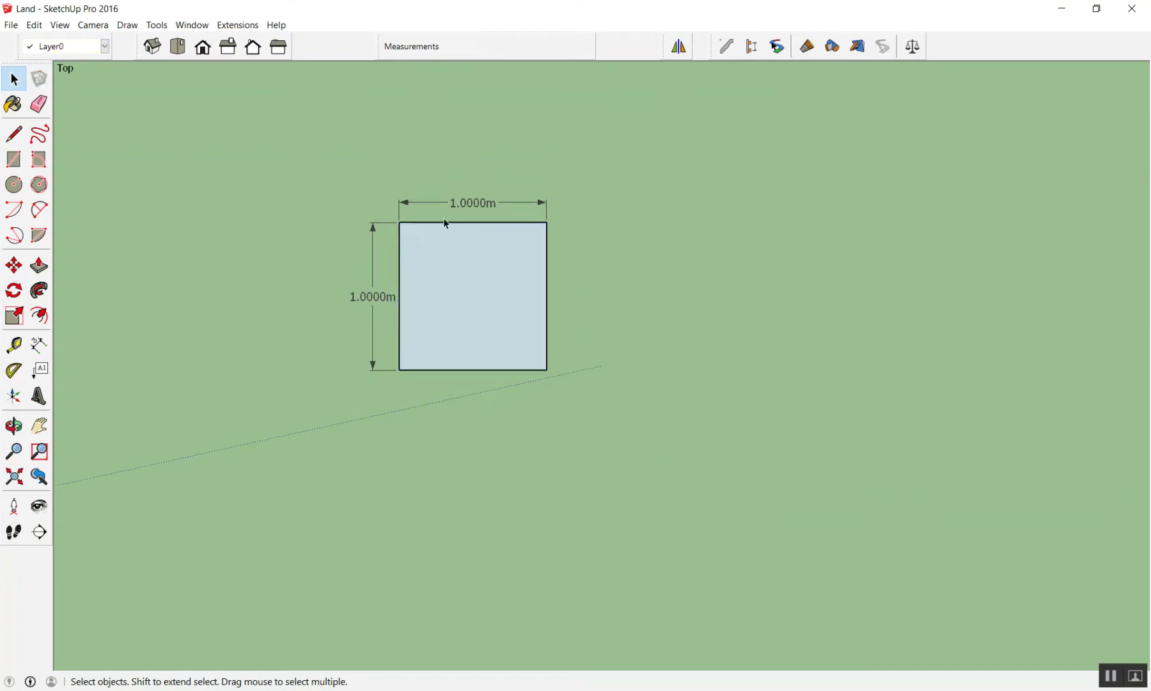
{"action": "double_click", "coordinate": [438, 239]}
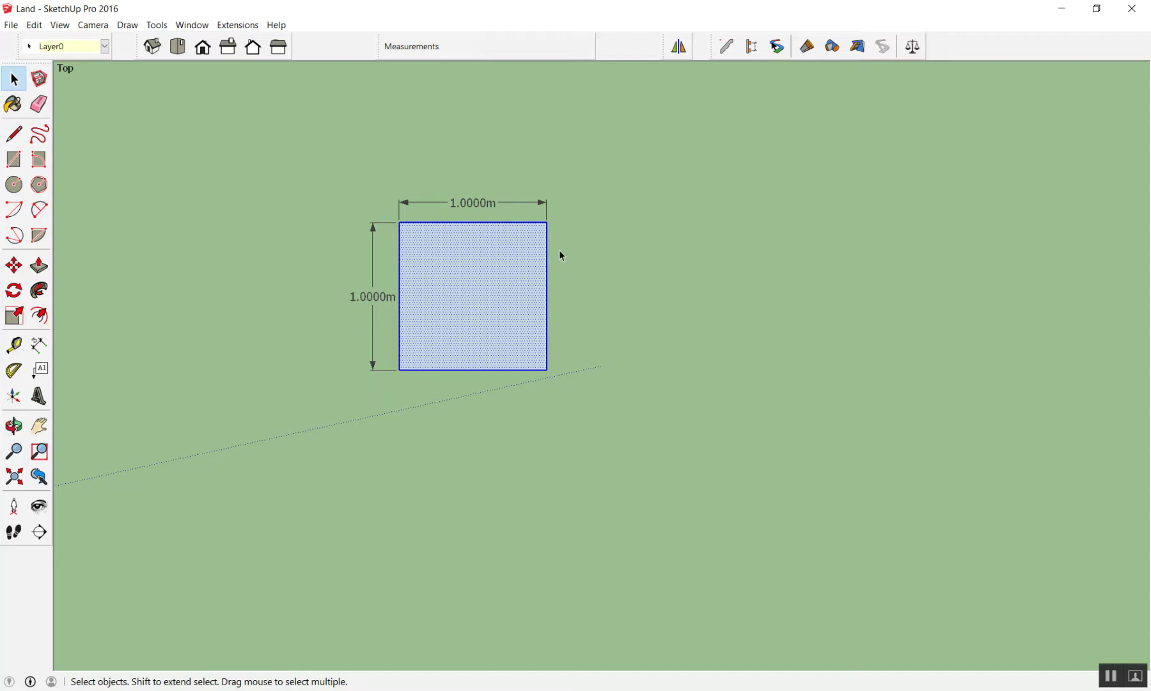
{"action": "key", "text": "s"}
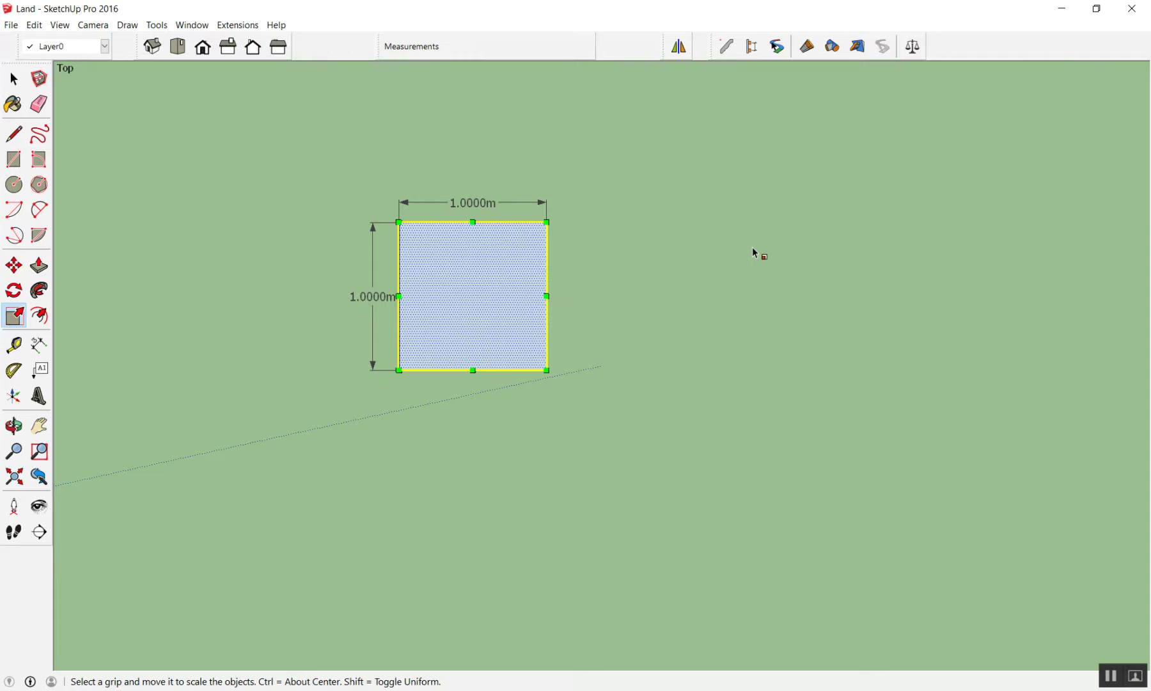
{"action": "scroll", "coordinate": [704, 224], "scroll_direction": "down", "scroll_amount": 2}
{"action": "scroll", "coordinate": [618, 217], "scroll_direction": "up", "scroll_amount": 4}
{"action": "scroll", "coordinate": [521, 273], "scroll_direction": "up", "scroll_amount": 1}
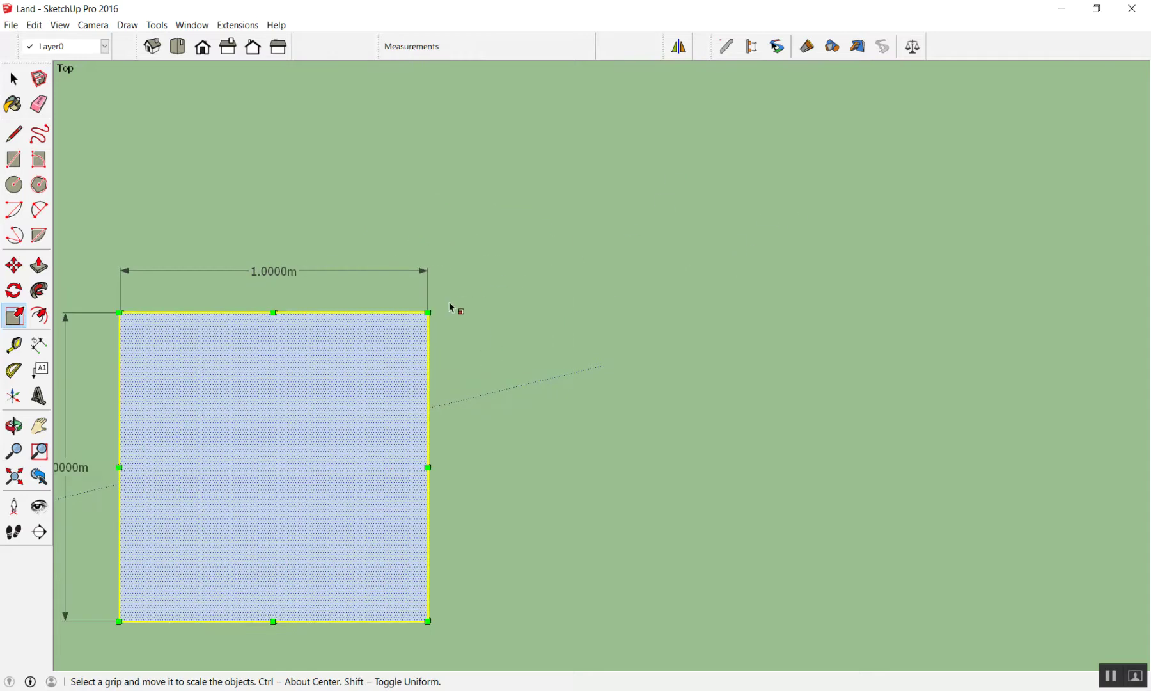
{"action": "mouse_move", "coordinate": [427, 313]}
{"action": "left_mouse_down"}
{"action": "mouse_move", "coordinate": [559, 248]}
{"action": "mouse_move", "coordinate": [393, 355]}
{"action": "left_mouse_up"}
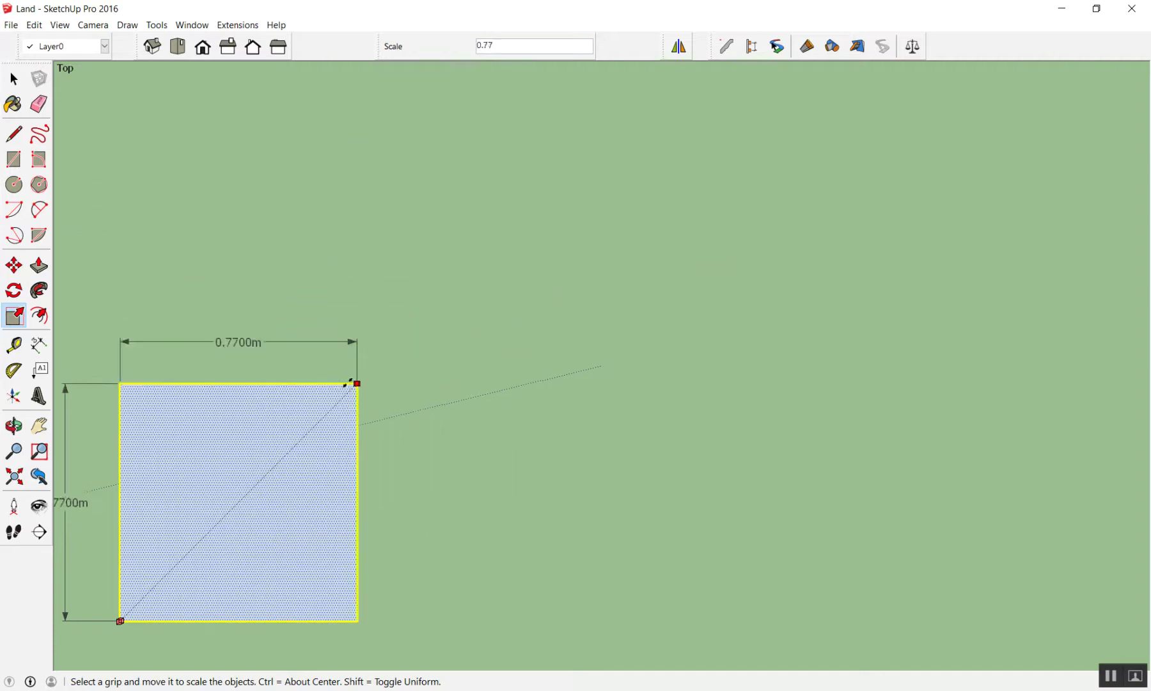
{"action": "left_click_drag", "start_coordinate": [393, 355], "coordinate": [332, 403]}
{"action": "key", "text": "Escape"}
{"action": "left_click_drag", "start_coordinate": [428, 313], "coordinate": [540, 197]}
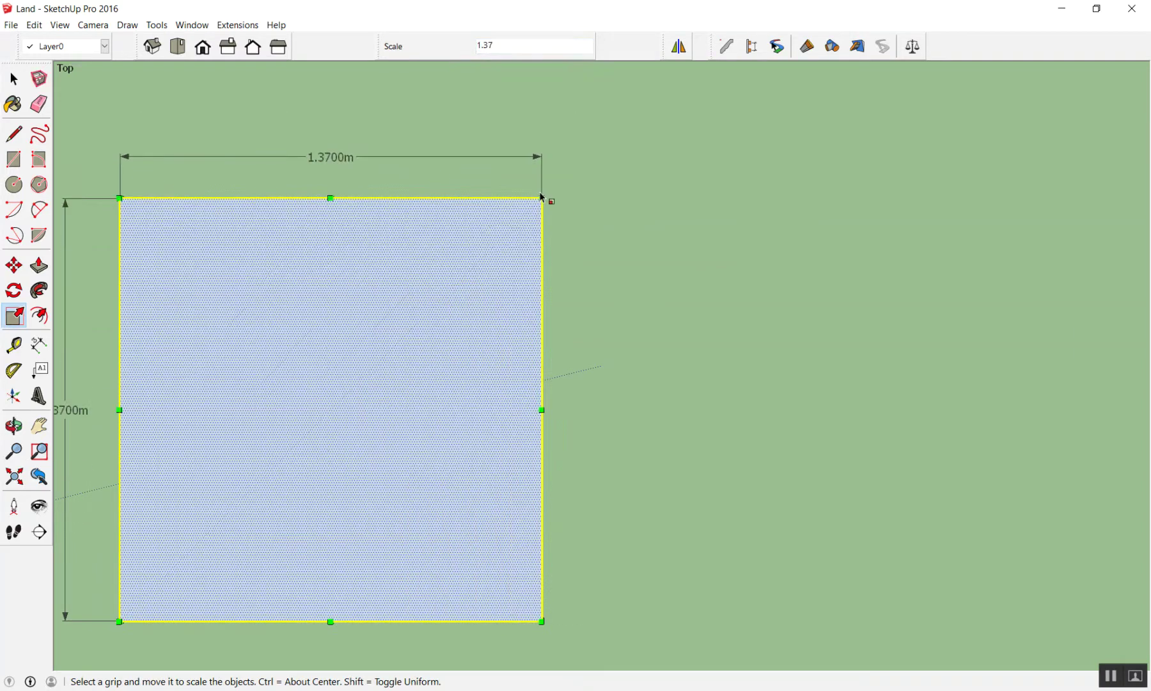
{"action": "type", "text": "2"}
{"action": "key", "text": "Return"}
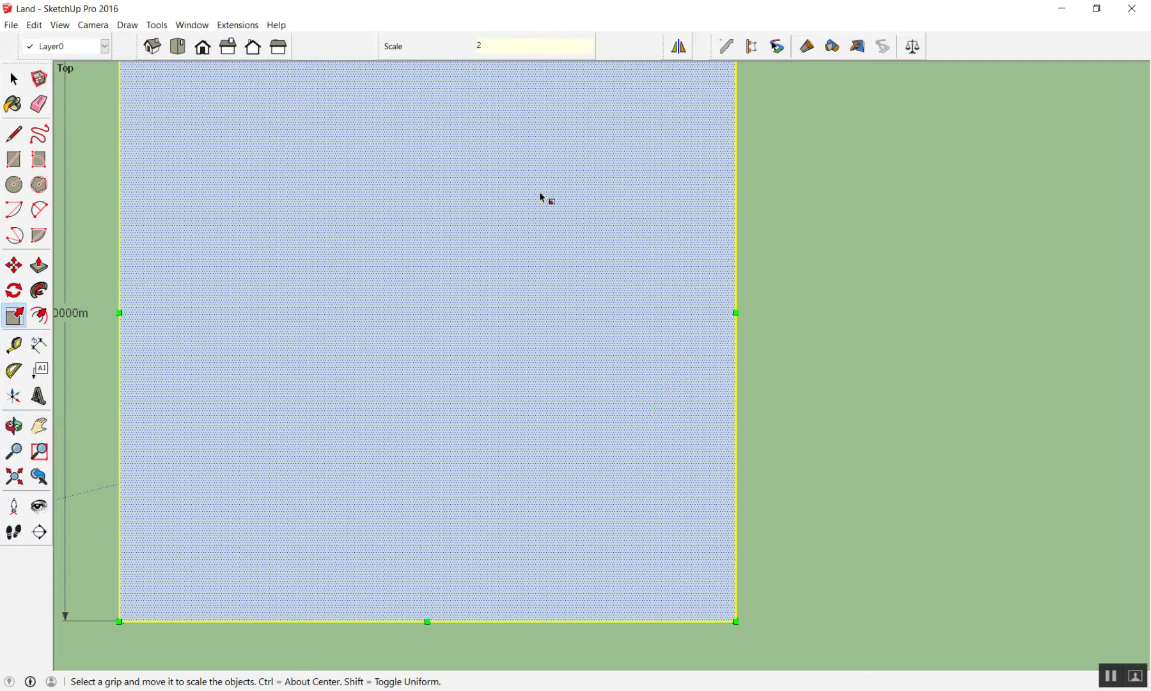
{"action": "scroll", "coordinate": [588, 268], "scroll_direction": "down", "scroll_amount": 3}
{"action": "scroll", "coordinate": [585, 250], "scroll_direction": "down", "scroll_amount": 2}
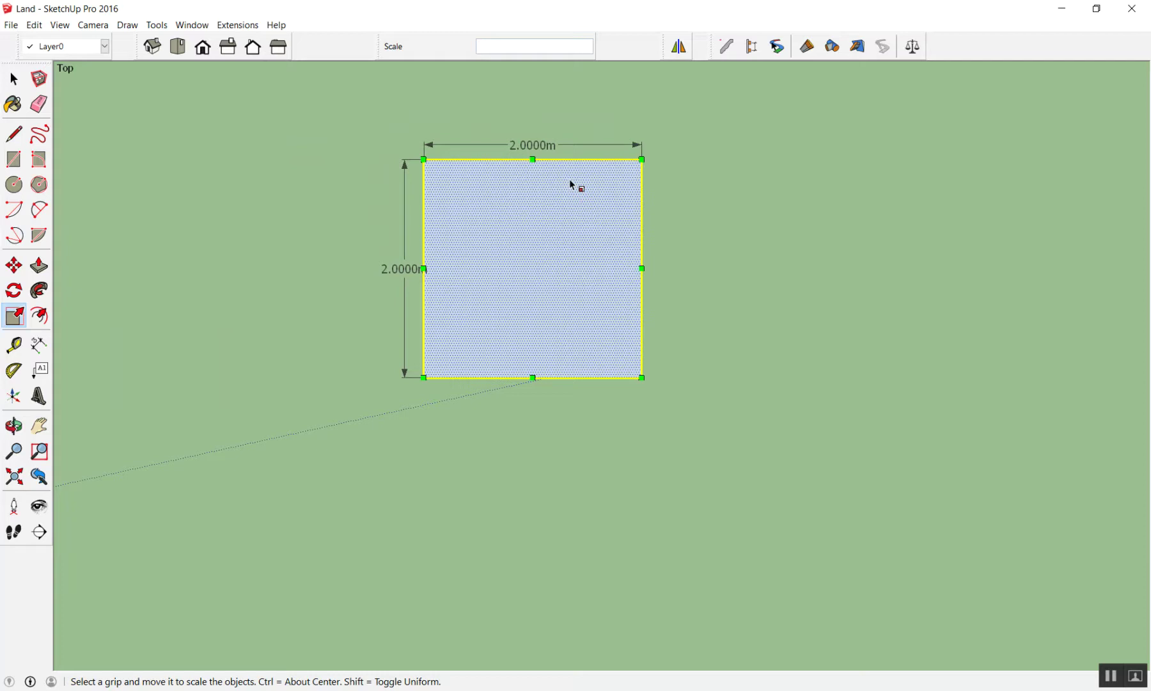
{"action": "key", "text": "ctrl"}
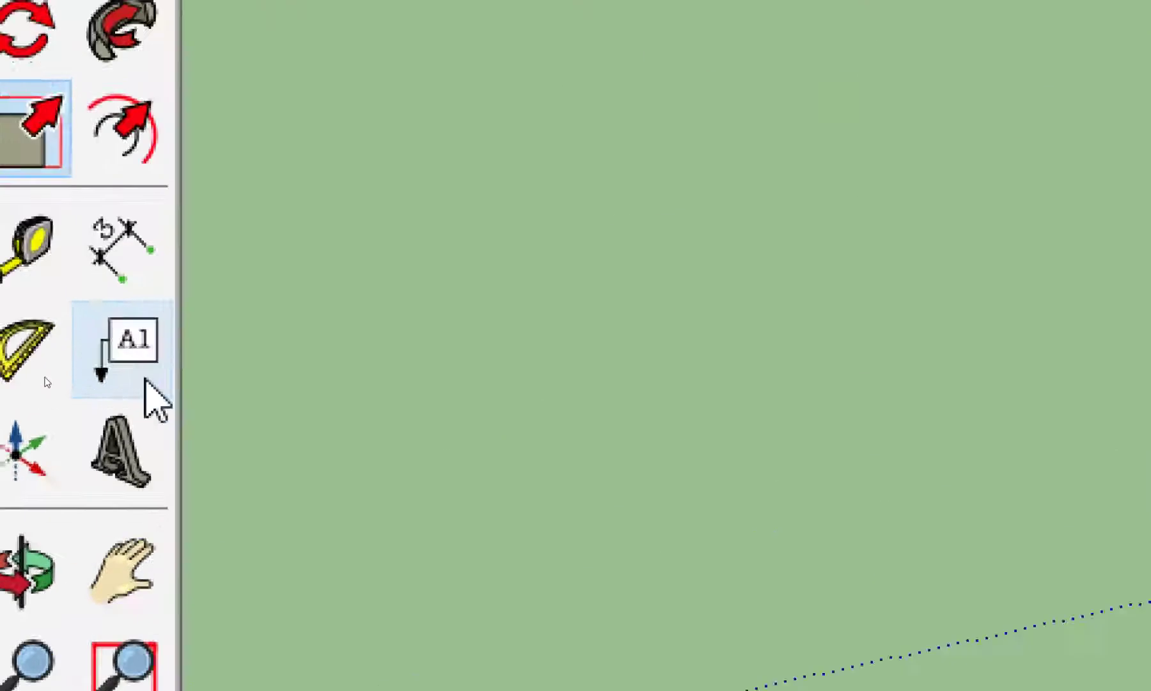
{"action": "left_click", "coordinate": [39, 369]}
{"action": "left_click", "coordinate": [578, 174]}
{"action": "left_click", "coordinate": [651, 94]}
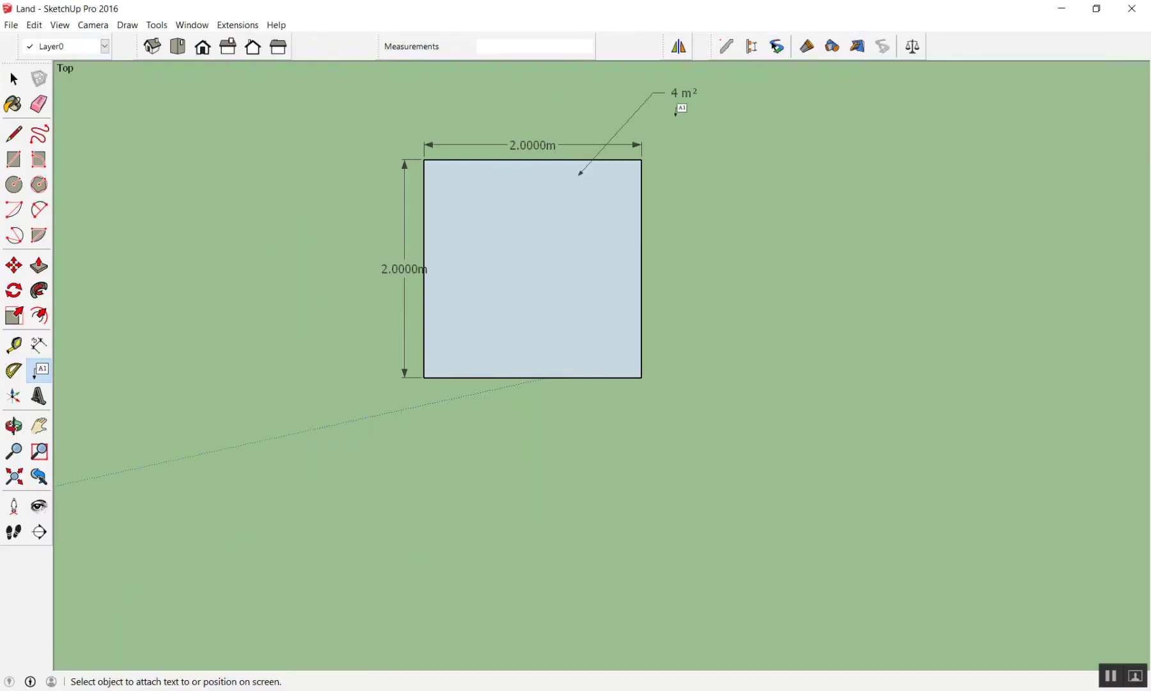
{"action": "key", "text": "Escape"}
{"action": "key", "text": "ctrl+z"}
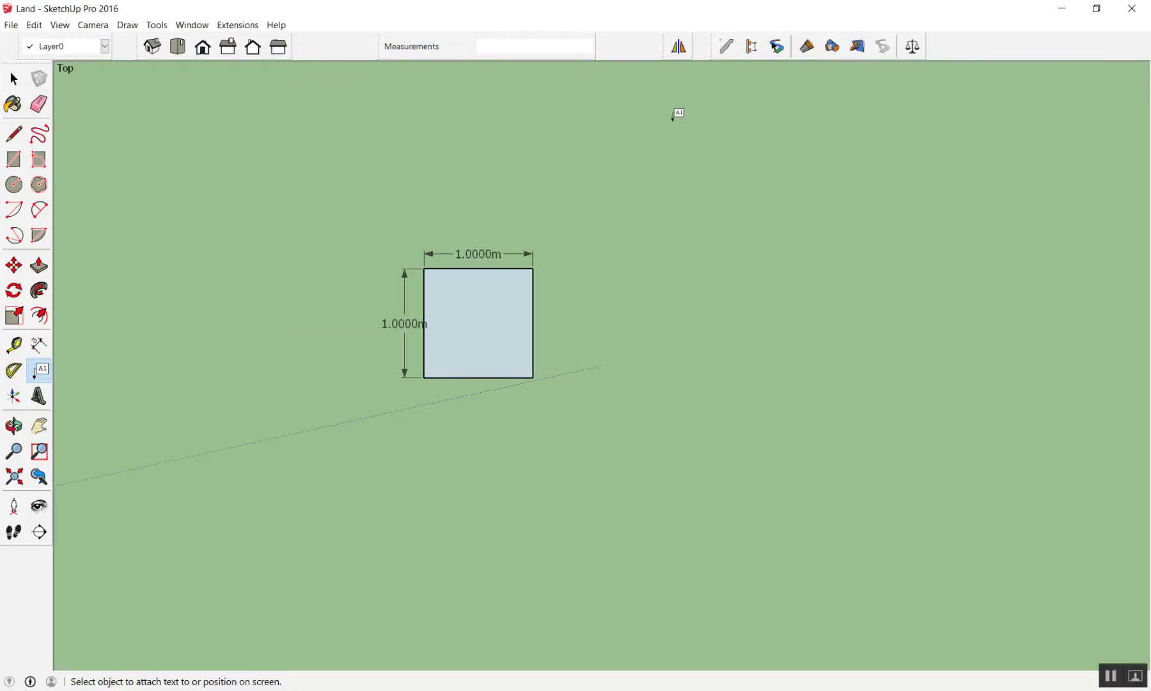
{"action": "key", "text": "space"}
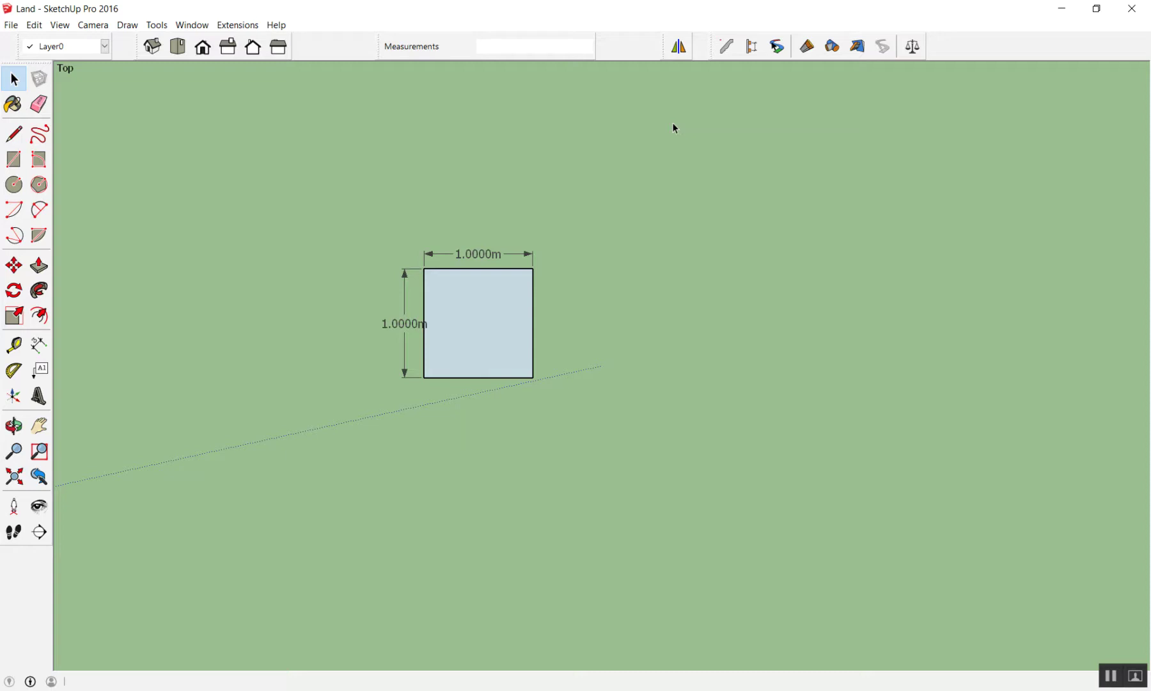
{"action": "left_click", "coordinate": [467, 301]}
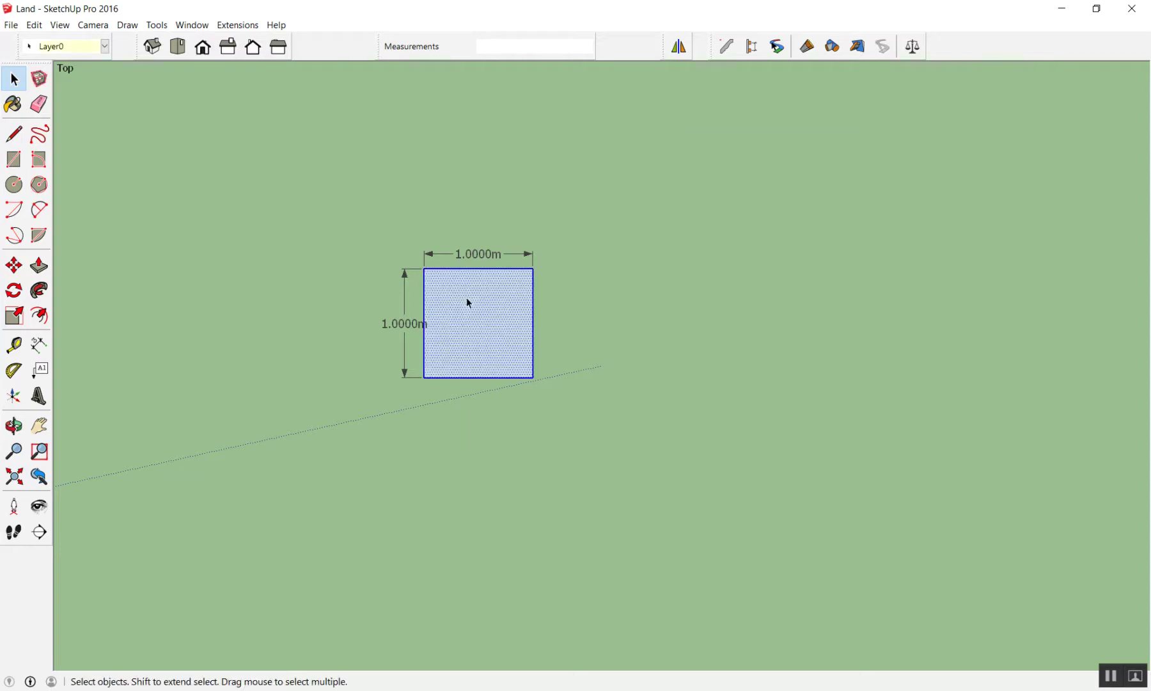
{"action": "key", "text": "s"}
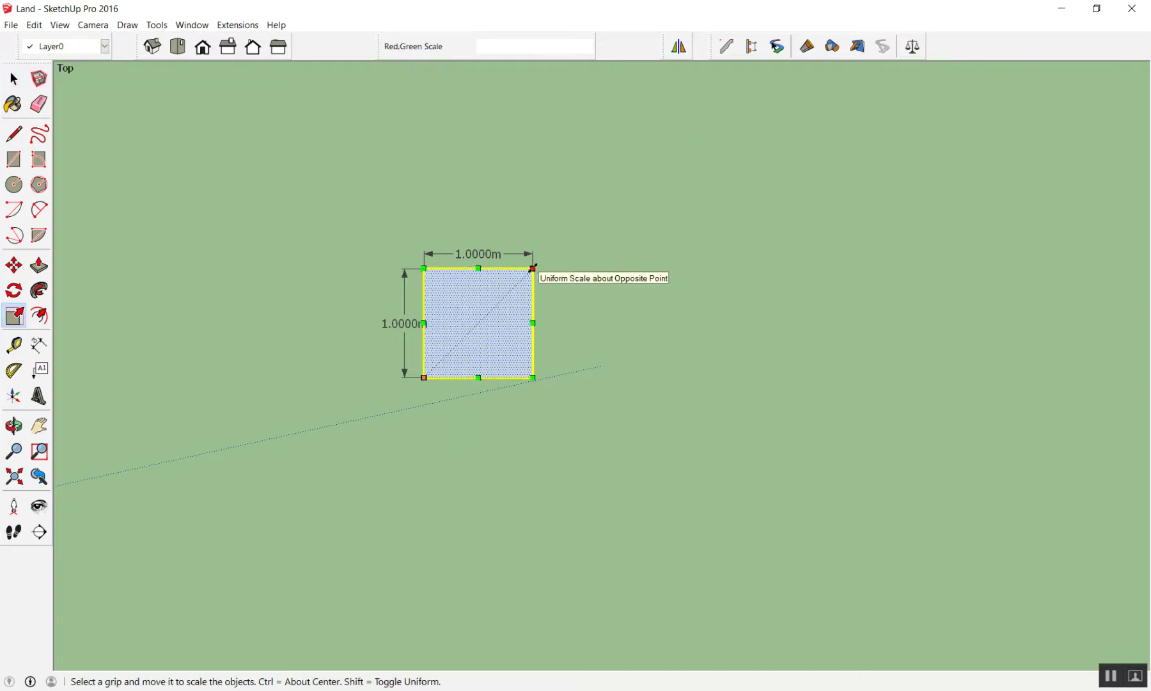
{"action": "left_click_drag", "start_coordinate": [533, 269], "coordinate": [579, 222]}
{"action": "type", "text": "2"}
{"action": "key", "text": "Return"}
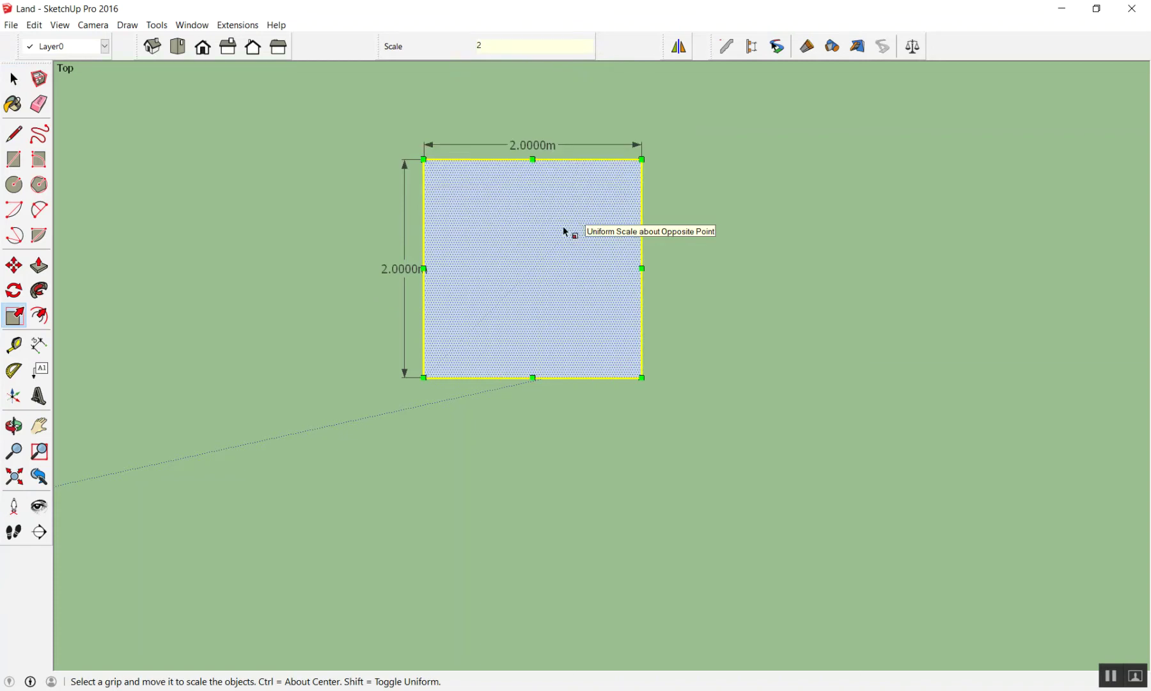
{"action": "key", "text": "ctrl+z"}
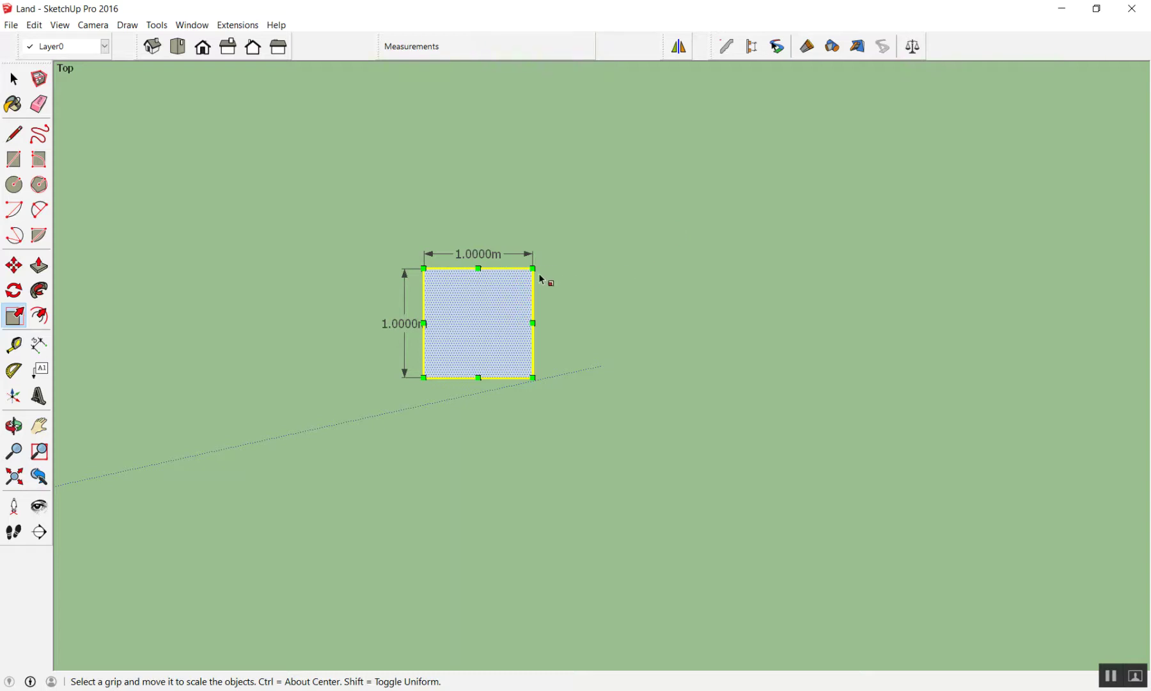
{"action": "left_click_drag", "start_coordinate": [534, 267], "coordinate": [629, 224]}
{"action": "type", "text": "1."}
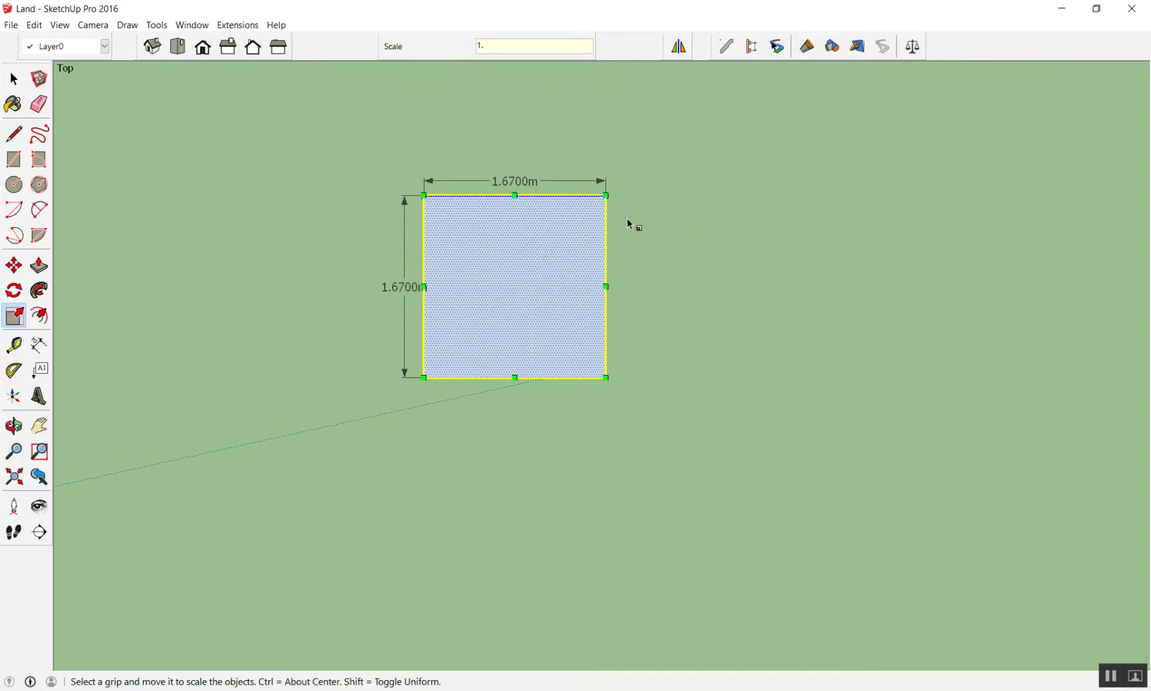
{"action": "type", "text": "5"}
{"action": "key", "text": "Return"}
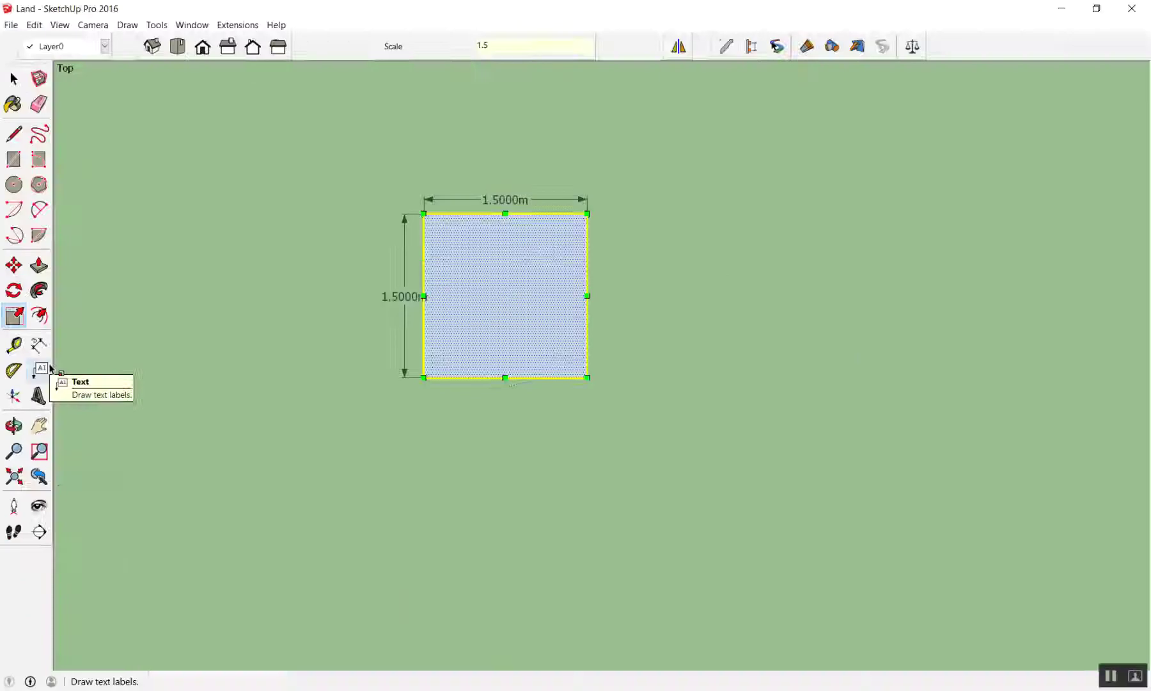
{"action": "left_click", "coordinate": [48, 368]}
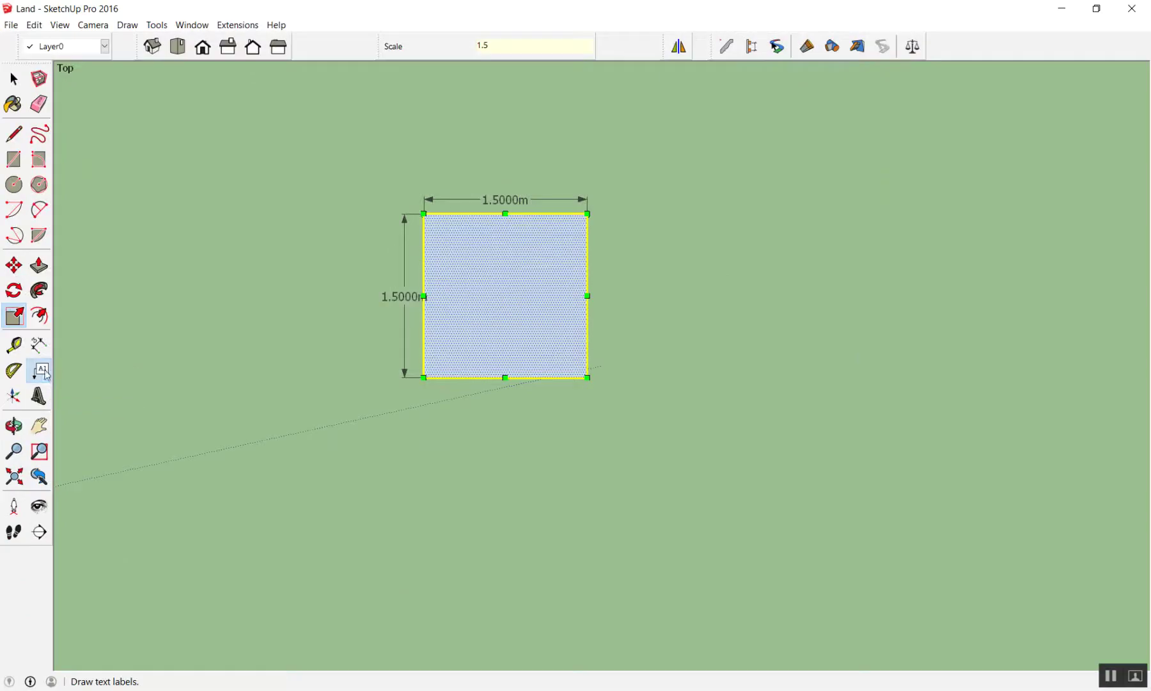
{"action": "left_click", "coordinate": [523, 254]}
{"action": "left_click", "coordinate": [541, 253]}
{"action": "left_click", "coordinate": [552, 274]}
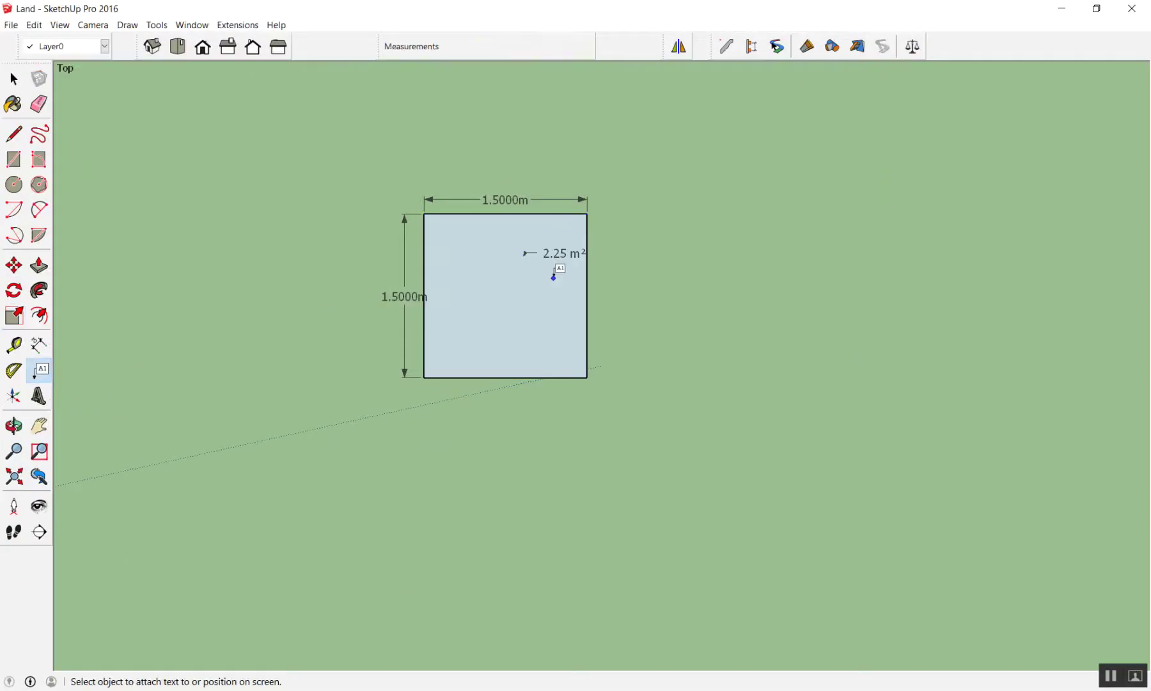
{"action": "left_click", "coordinate": [558, 283]}
{"action": "left_click", "coordinate": [639, 253]}
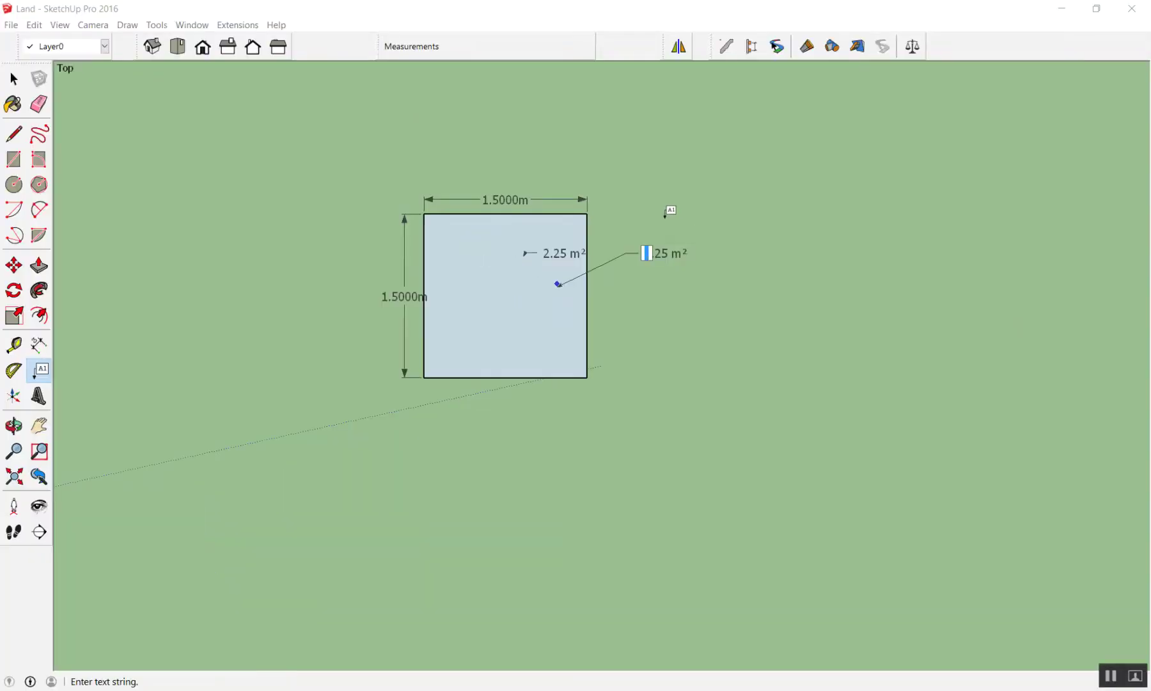
{"action": "key", "text": "Escape"}
{"action": "key", "text": "space"}
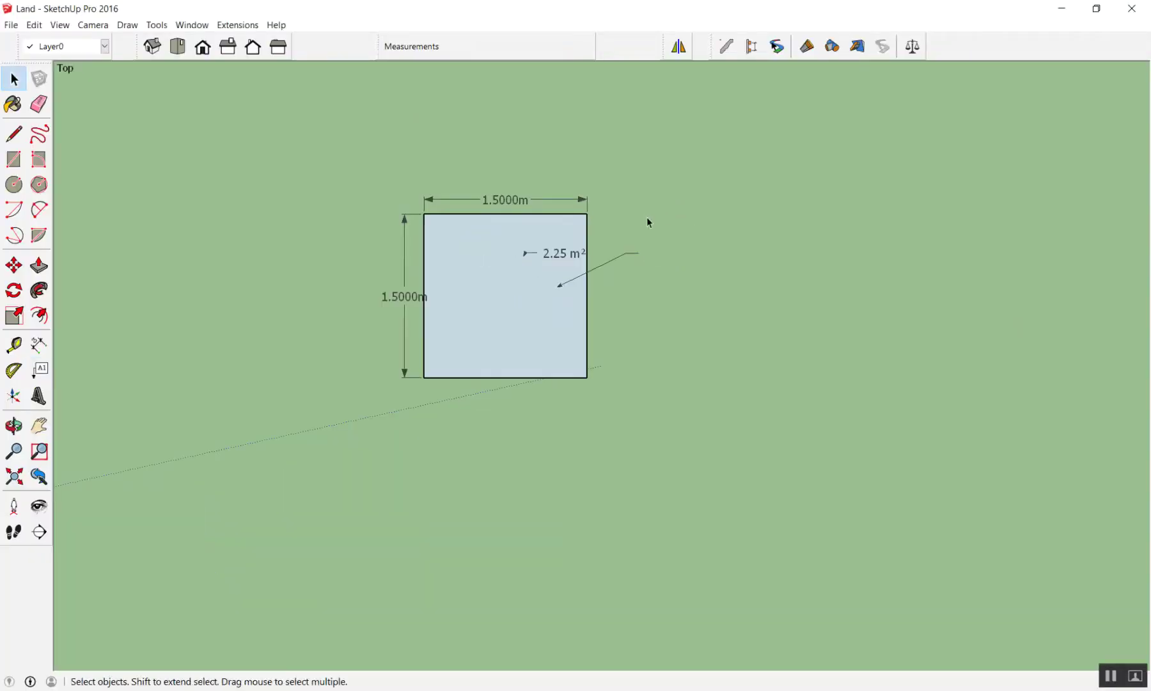
{"action": "left_click", "coordinate": [630, 272]}
{"action": "key", "text": "Delete"}
{"action": "key", "text": "Delete"}
{"action": "key", "text": "ctrl+z"}
{"action": "key", "text": "ctrl+z"}
{"action": "key", "text": "ctrl+z"}
{"action": "key", "text": "ctrl+z"}
{"action": "key", "text": "ctrl+z"}
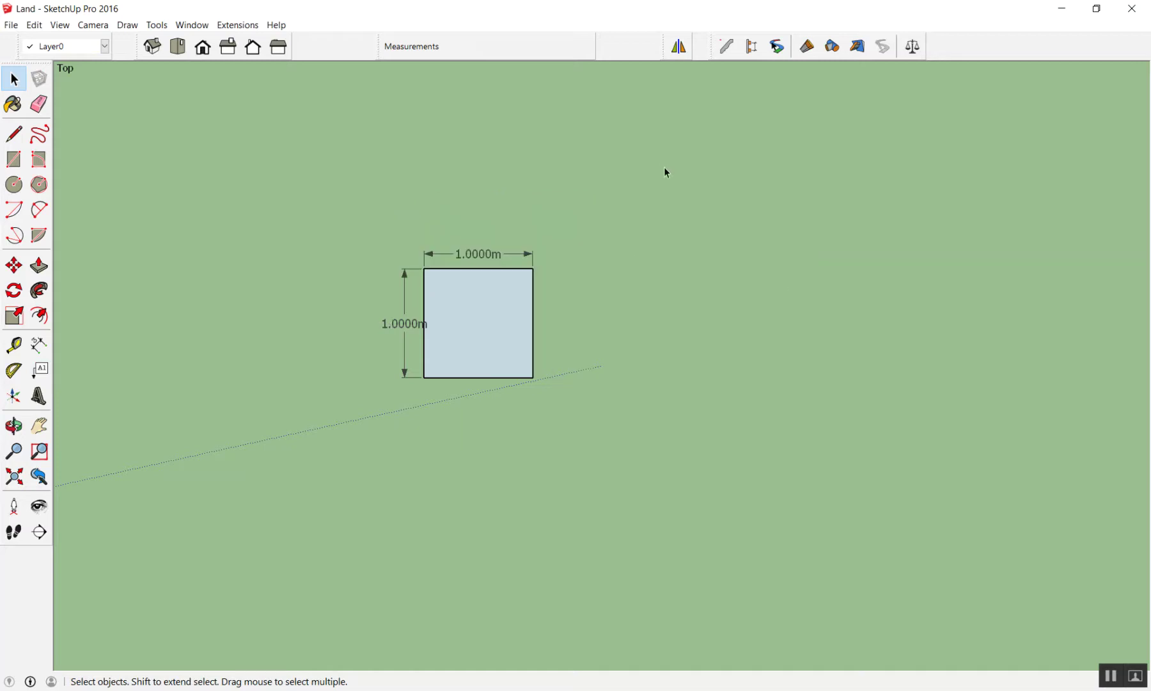
{"action": "scroll", "coordinate": [535, 242], "scroll_direction": "up", "scroll_amount": 1}
{"action": "scroll", "coordinate": [506, 256], "scroll_direction": "up", "scroll_amount": 2}
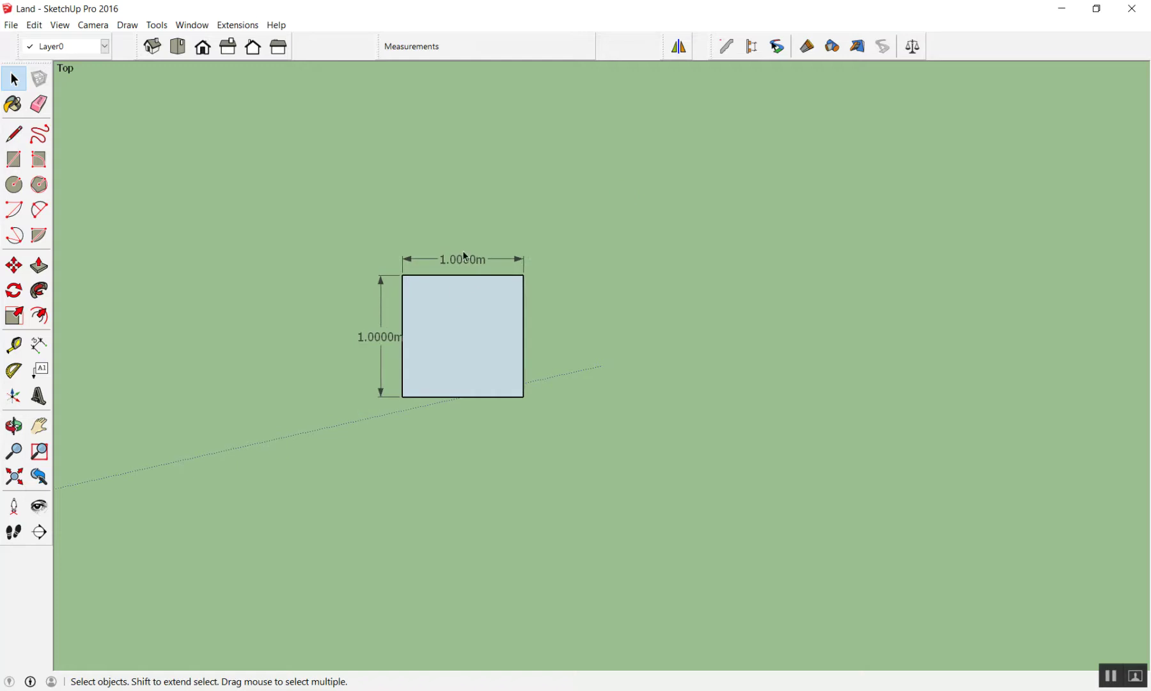
{"action": "left_click", "coordinate": [463, 253]}
{"action": "key", "text": "ctrl"}
{"action": "mouse_move", "coordinate": [663, 156]}
{"action": "left_mouse_down"}
{"action": "mouse_move", "coordinate": [674, 181]}
{"action": "mouse_move", "coordinate": [800, 165]}
{"action": "left_mouse_up"}
{"action": "left_click_drag", "start_coordinate": [604, 249], "coordinate": [870, 187]}
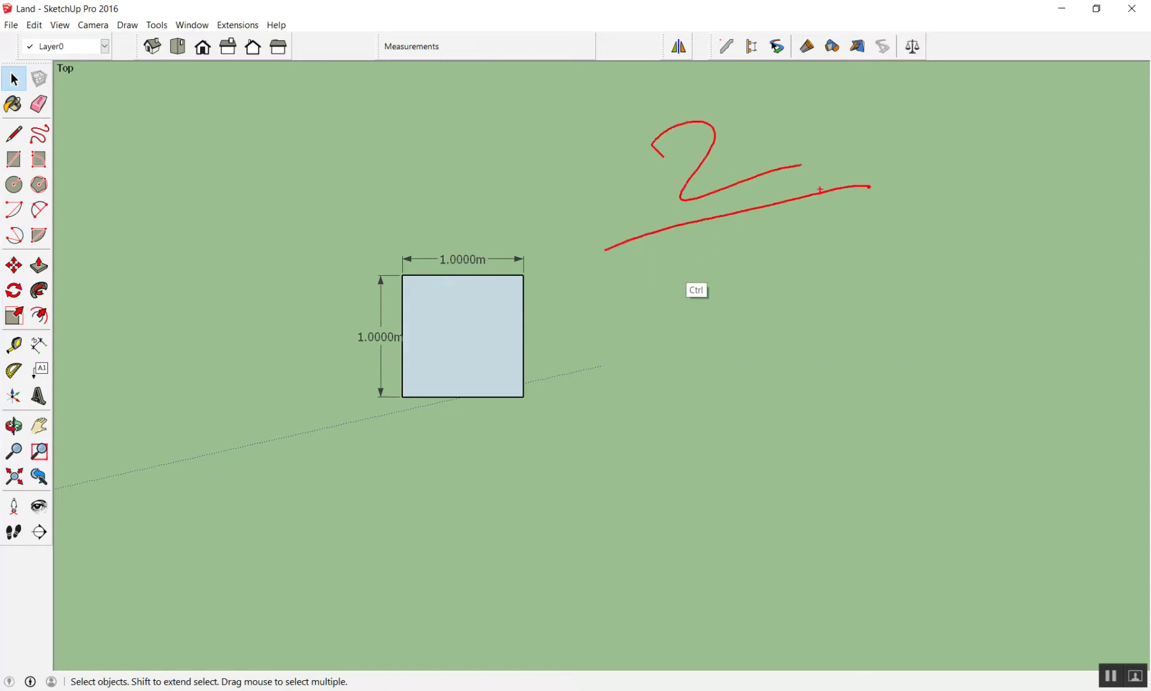
{"action": "mouse_move", "coordinate": [528, 275]}
{"action": "left_mouse_down"}
{"action": "mouse_move", "coordinate": [538, 436]}
{"action": "mouse_move", "coordinate": [441, 241]}
{"action": "left_mouse_up"}
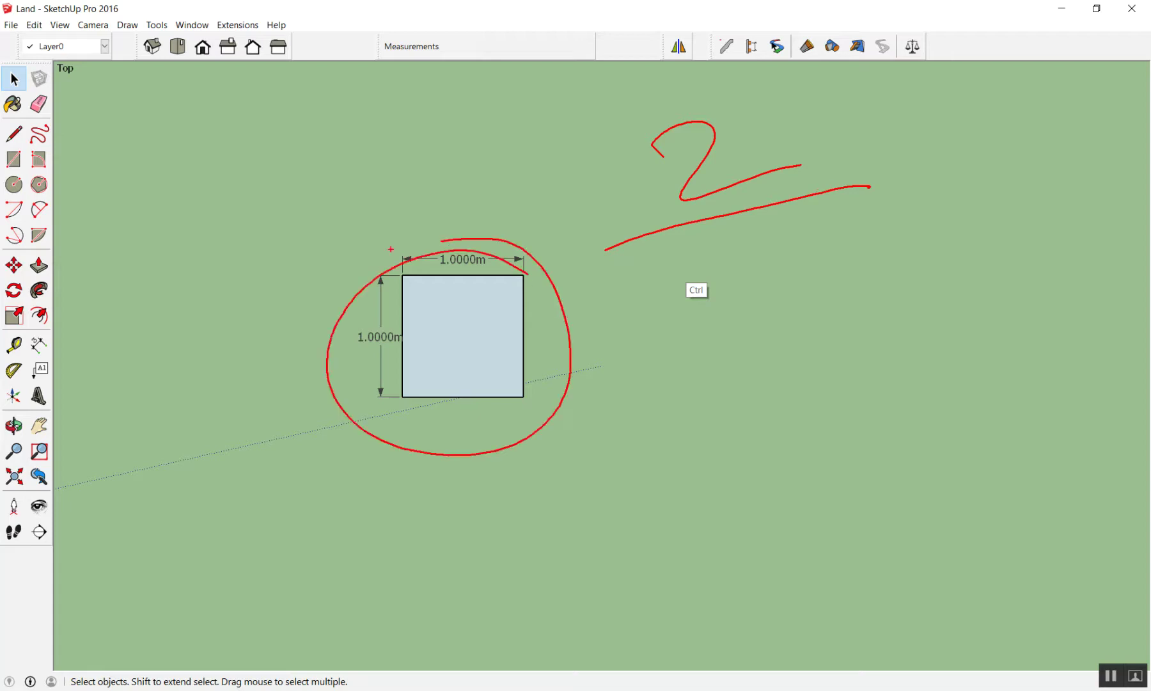
{"action": "left_click_drag", "start_coordinate": [659, 268], "coordinate": [685, 383]}
{"action": "mouse_move", "coordinate": [825, 278]}
{"action": "left_mouse_down"}
{"action": "mouse_move", "coordinate": [901, 270]}
{"action": "mouse_move", "coordinate": [904, 247]}
{"action": "mouse_move", "coordinate": [1088, 280]}
{"action": "left_mouse_up"}
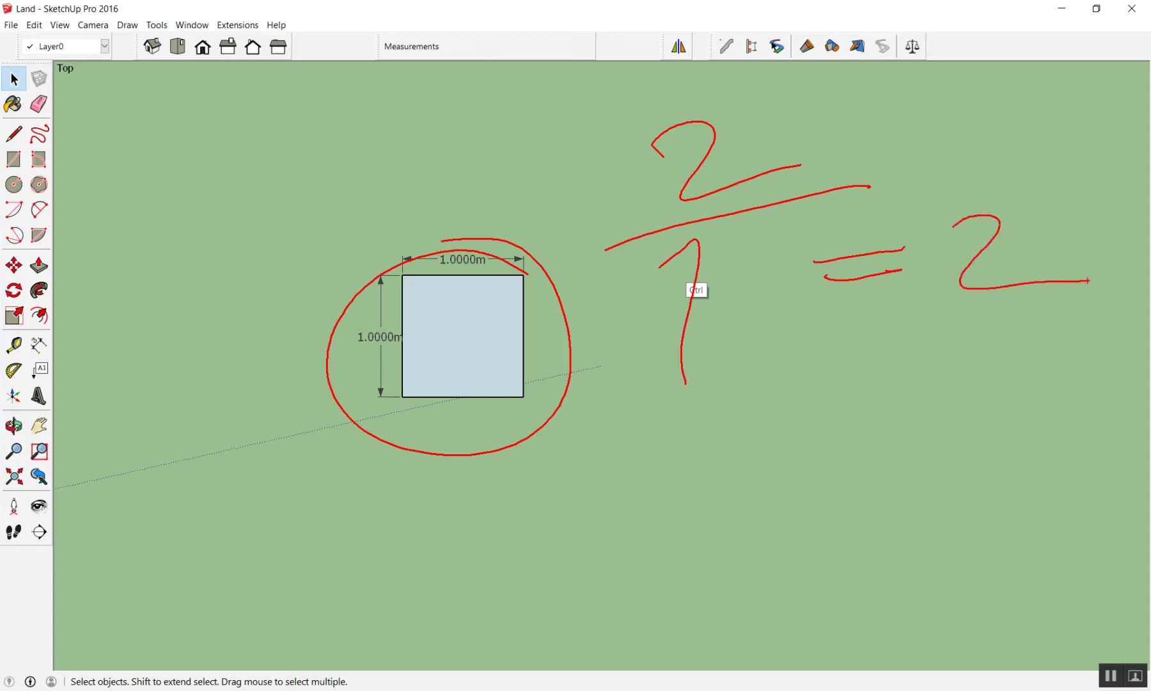
{"action": "mouse_move", "coordinate": [763, 241]}
{"action": "left_mouse_down"}
{"action": "mouse_move", "coordinate": [812, 231]}
{"action": "mouse_move", "coordinate": [779, 337]}
{"action": "left_mouse_up"}
{"action": "left_click_drag", "start_coordinate": [842, 227], "coordinate": [829, 244]}
{"action": "mouse_move", "coordinate": [660, 472]}
{"action": "left_mouse_down"}
{"action": "mouse_move", "coordinate": [608, 463]}
{"action": "mouse_move", "coordinate": [494, 548]}
{"action": "left_mouse_up"}
{"action": "left_click_drag", "start_coordinate": [673, 491], "coordinate": [707, 497]}
{"action": "left_click_drag", "start_coordinate": [684, 486], "coordinate": [721, 478]}
{"action": "mouse_move", "coordinate": [861, 466]}
{"action": "left_mouse_down"}
{"action": "mouse_move", "coordinate": [948, 454]}
{"action": "mouse_move", "coordinate": [911, 550]}
{"action": "left_mouse_up"}
{"action": "mouse_move", "coordinate": [763, 491]}
{"action": "left_mouse_down"}
{"action": "mouse_move", "coordinate": [802, 556]}
{"action": "mouse_move", "coordinate": [992, 412]}
{"action": "mouse_move", "coordinate": [996, 420]}
{"action": "left_mouse_up"}
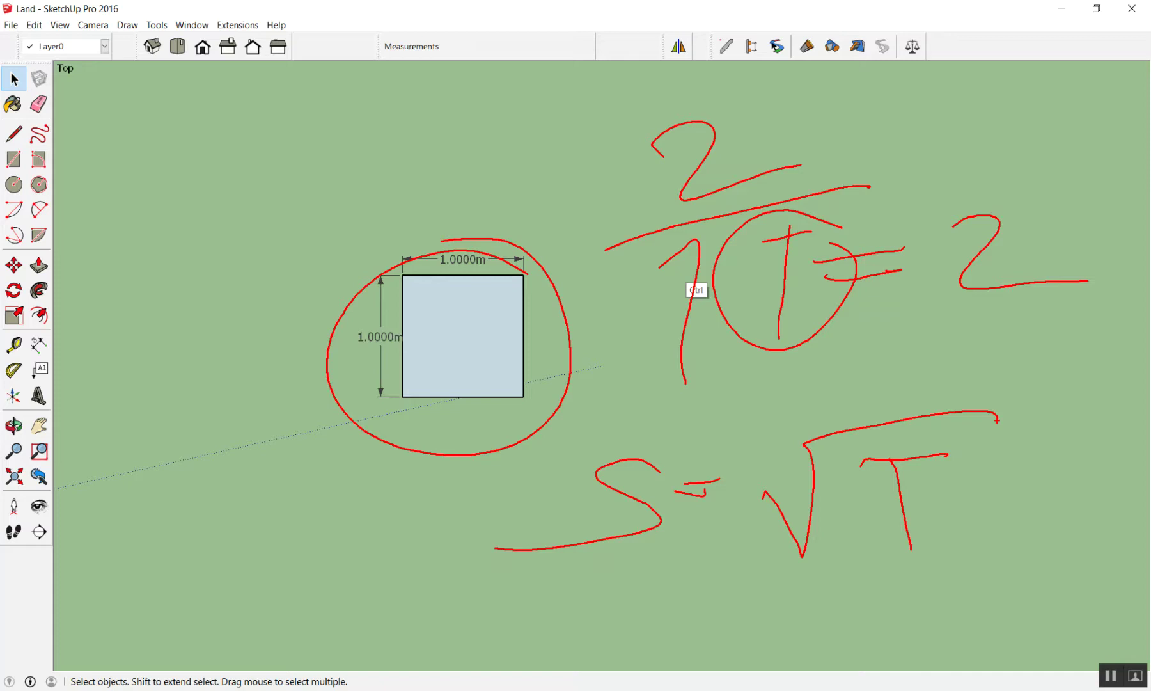
{"action": "key", "text": "Escape"}
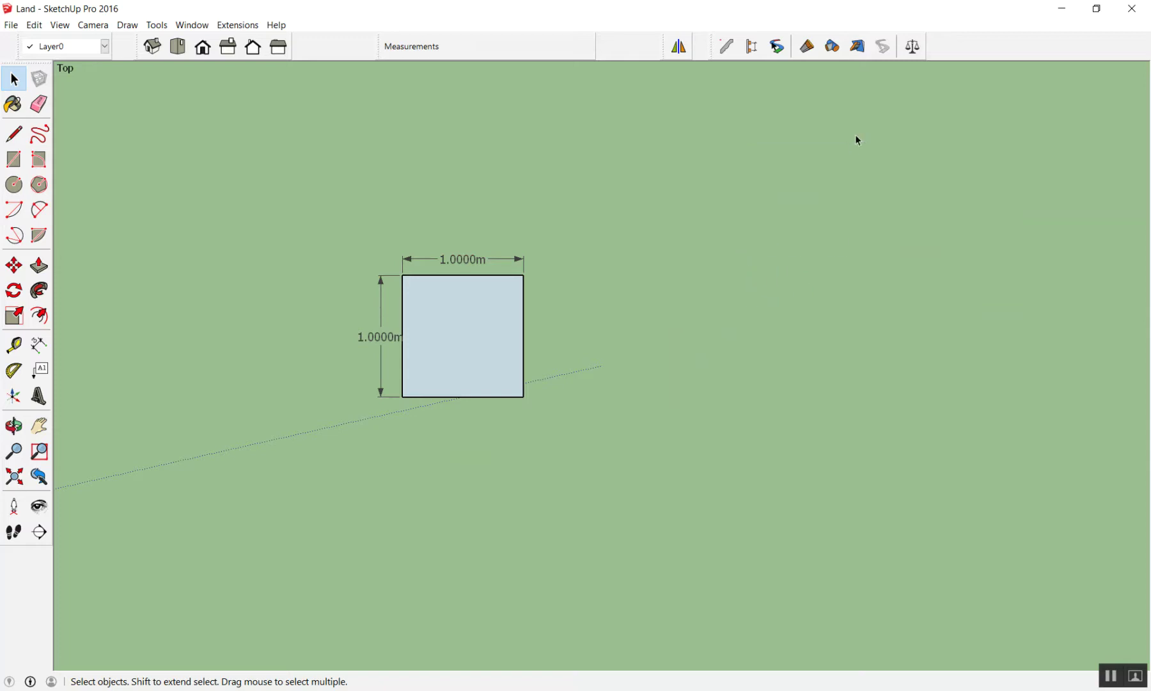
{"action": "left_click_drag", "start_coordinate": [751, 272], "coordinate": [948, 202]}
{"action": "left_click_drag", "start_coordinate": [823, 249], "coordinate": [939, 280]}
{"action": "left_click_drag", "start_coordinate": [696, 381], "coordinate": [649, 456]}
{"action": "left_click_drag", "start_coordinate": [736, 431], "coordinate": [779, 428]}
{"action": "mouse_move", "coordinate": [737, 415]}
{"action": "left_mouse_down"}
{"action": "mouse_move", "coordinate": [793, 407]}
{"action": "mouse_move", "coordinate": [842, 375]}
{"action": "mouse_move", "coordinate": [832, 432]}
{"action": "left_mouse_up"}
{"action": "left_click_drag", "start_coordinate": [893, 374], "coordinate": [918, 402]}
{"action": "left_click_drag", "start_coordinate": [896, 379], "coordinate": [887, 437]}
{"action": "left_click_drag", "start_coordinate": [845, 435], "coordinate": [854, 429]}
{"action": "mouse_move", "coordinate": [928, 378]}
{"action": "left_mouse_down"}
{"action": "mouse_move", "coordinate": [915, 448]}
{"action": "mouse_move", "coordinate": [971, 407]}
{"action": "left_mouse_up"}
{"action": "mouse_move", "coordinate": [963, 380]}
{"action": "left_mouse_down"}
{"action": "mouse_move", "coordinate": [952, 444]}
{"action": "mouse_move", "coordinate": [1091, 397]}
{"action": "left_mouse_up"}
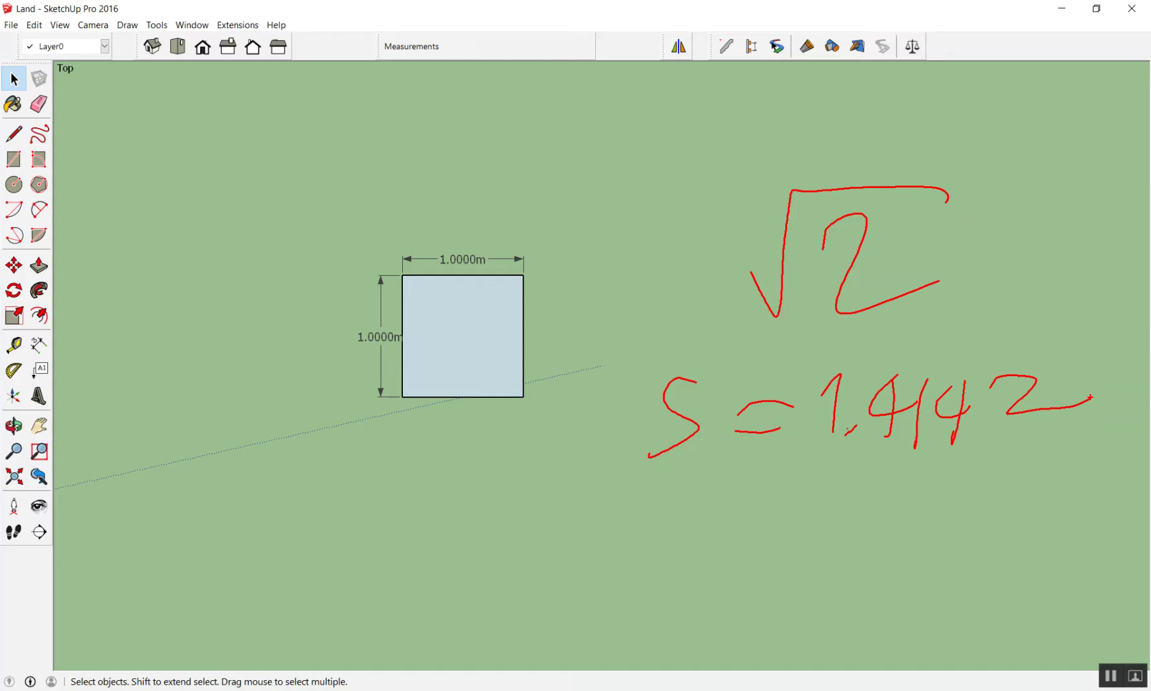
{"action": "key", "text": "Escape"}
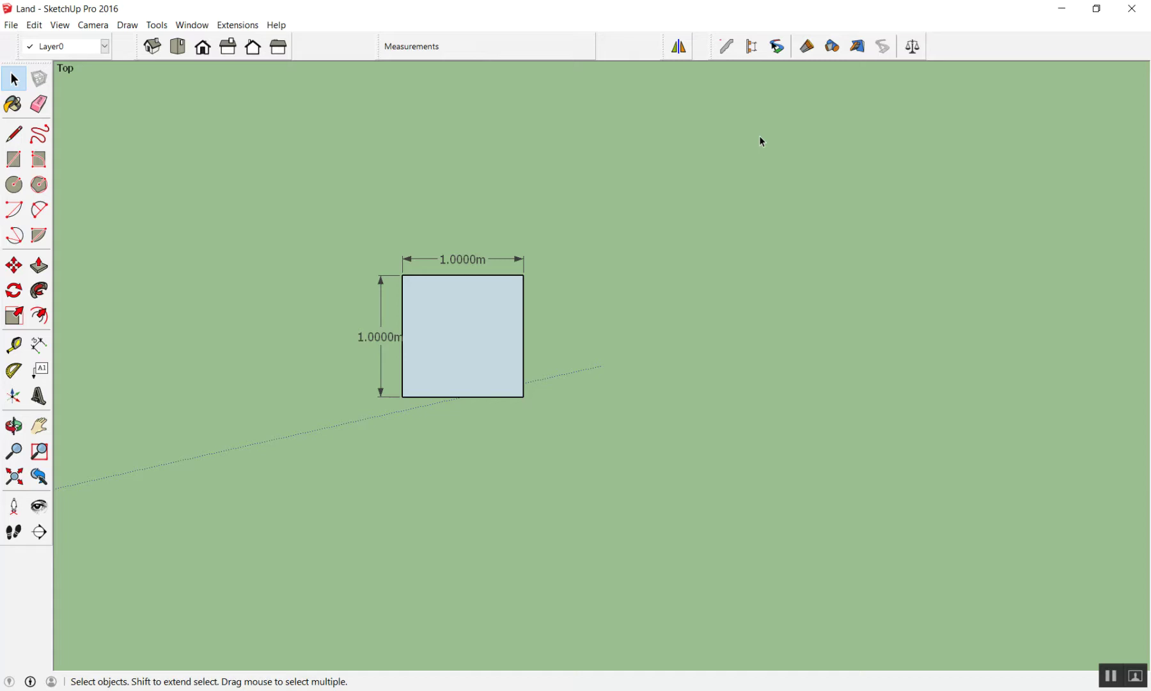
{"action": "scroll", "coordinate": [669, 229], "scroll_direction": "down", "scroll_amount": 2}
{"action": "scroll", "coordinate": [644, 200], "scroll_direction": "up", "scroll_amount": 2}
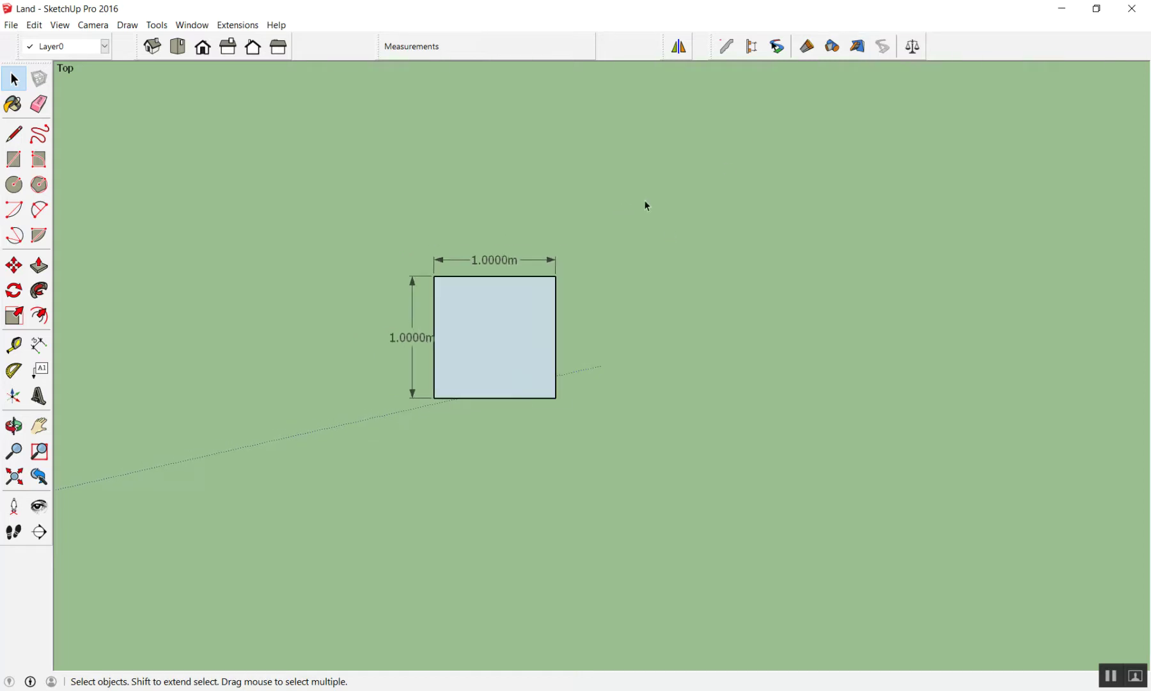
{"action": "scroll", "coordinate": [569, 269], "scroll_direction": "up", "scroll_amount": 2}
{"action": "double_click", "coordinate": [475, 366]}
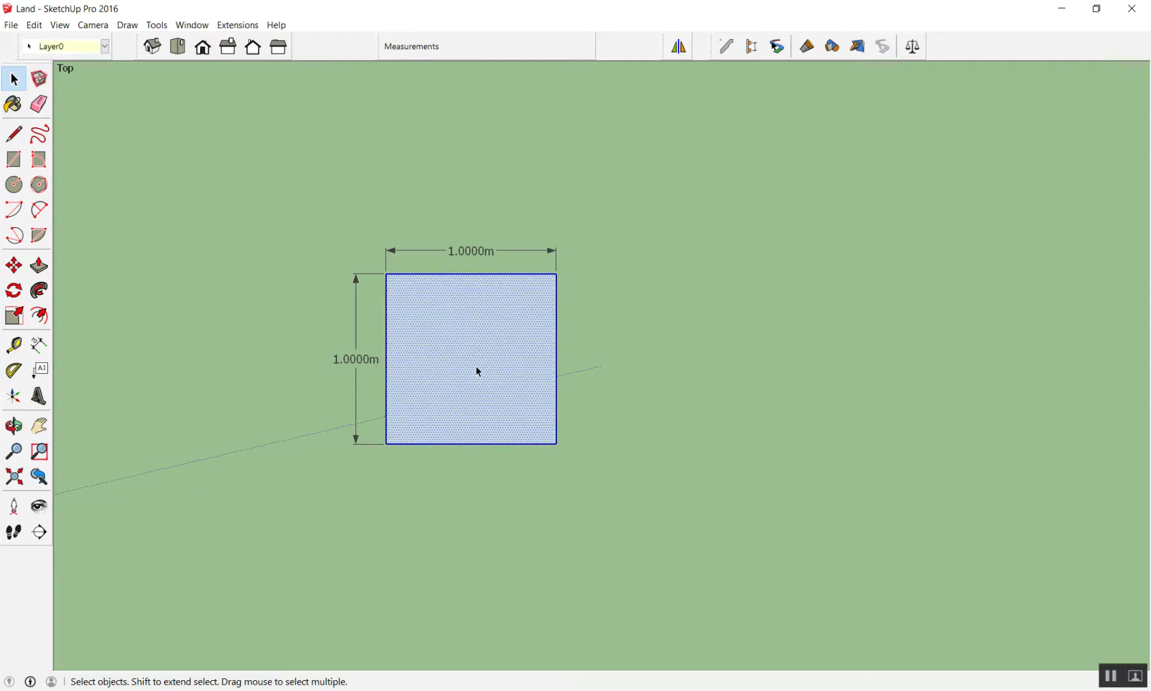
{"action": "key", "text": "s"}
{"action": "left_click_drag", "start_coordinate": [557, 275], "coordinate": [711, 231]}
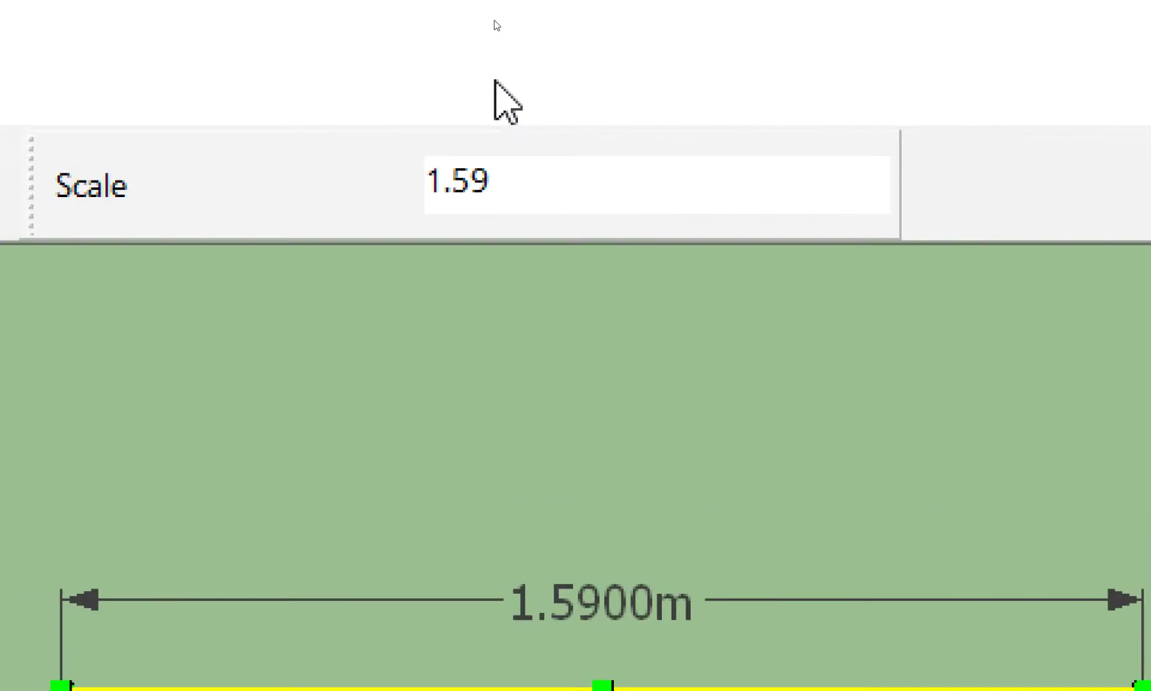
{"action": "type", "text": "1.4142"}
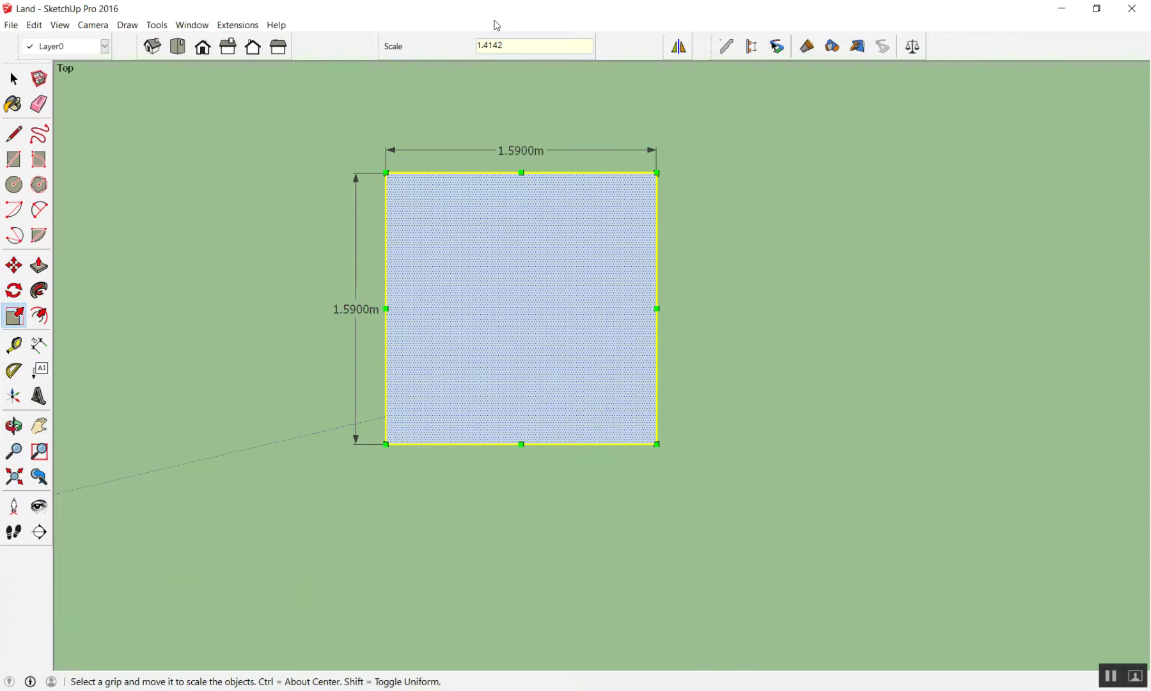
{"action": "key", "text": "Return"}
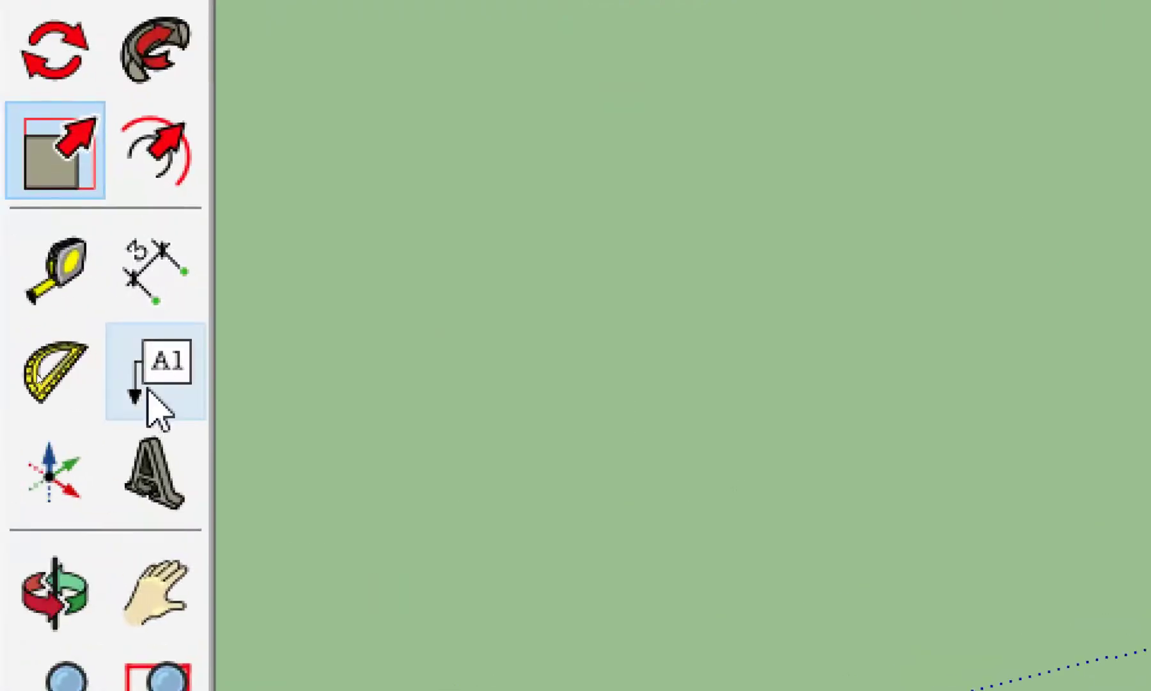
{"action": "left_click", "coordinate": [76, 384]}
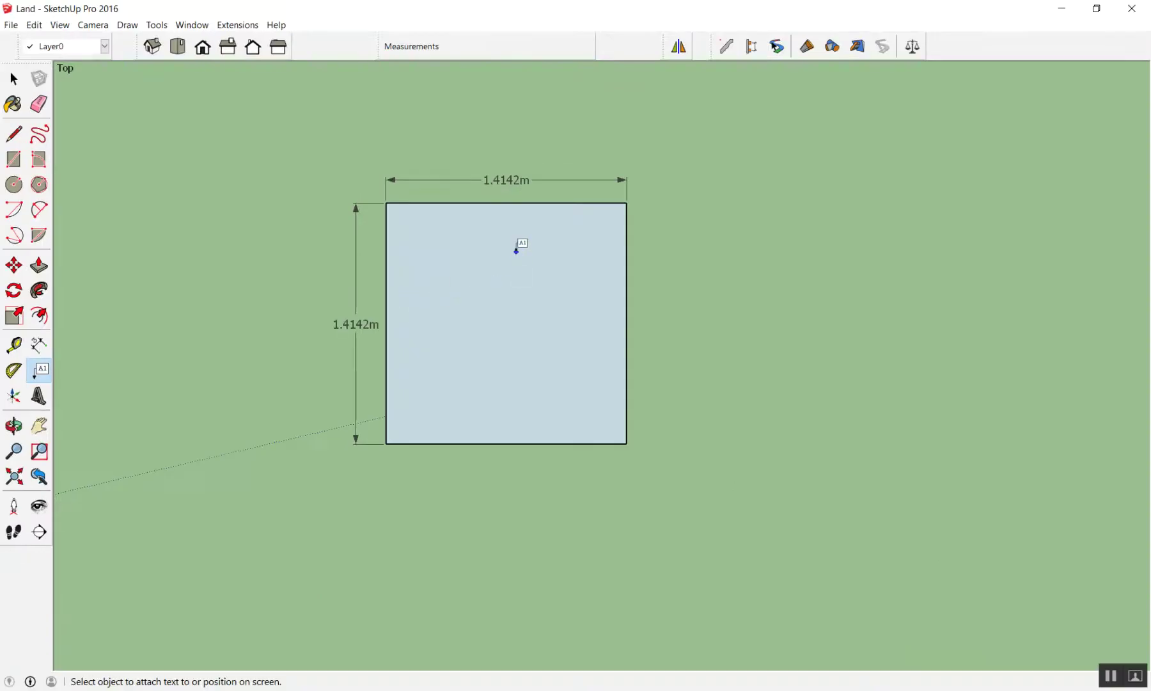
{"action": "left_click", "coordinate": [516, 250]}
{"action": "left_click", "coordinate": [579, 126]}
{"action": "left_click", "coordinate": [669, 97]}
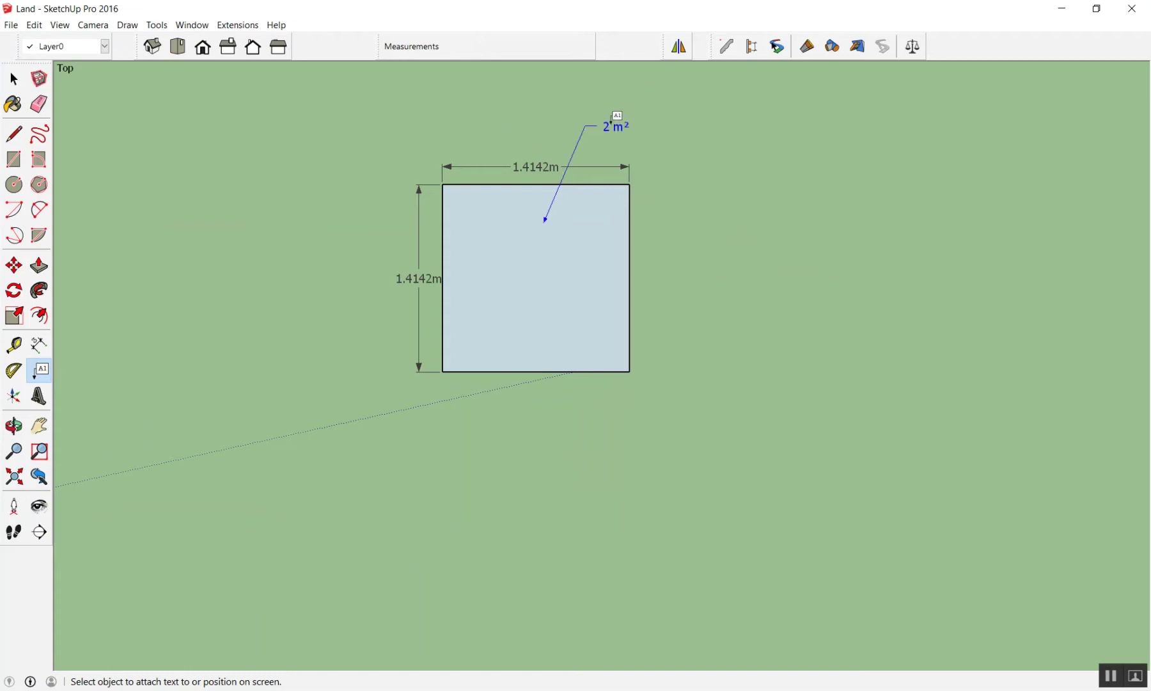
{"action": "key", "text": "Escape"}
{"action": "key", "text": "ctrl+z"}
{"action": "key", "text": "space"}
{"action": "scroll", "coordinate": [595, 131], "scroll_direction": "up", "scroll_amount": 3}
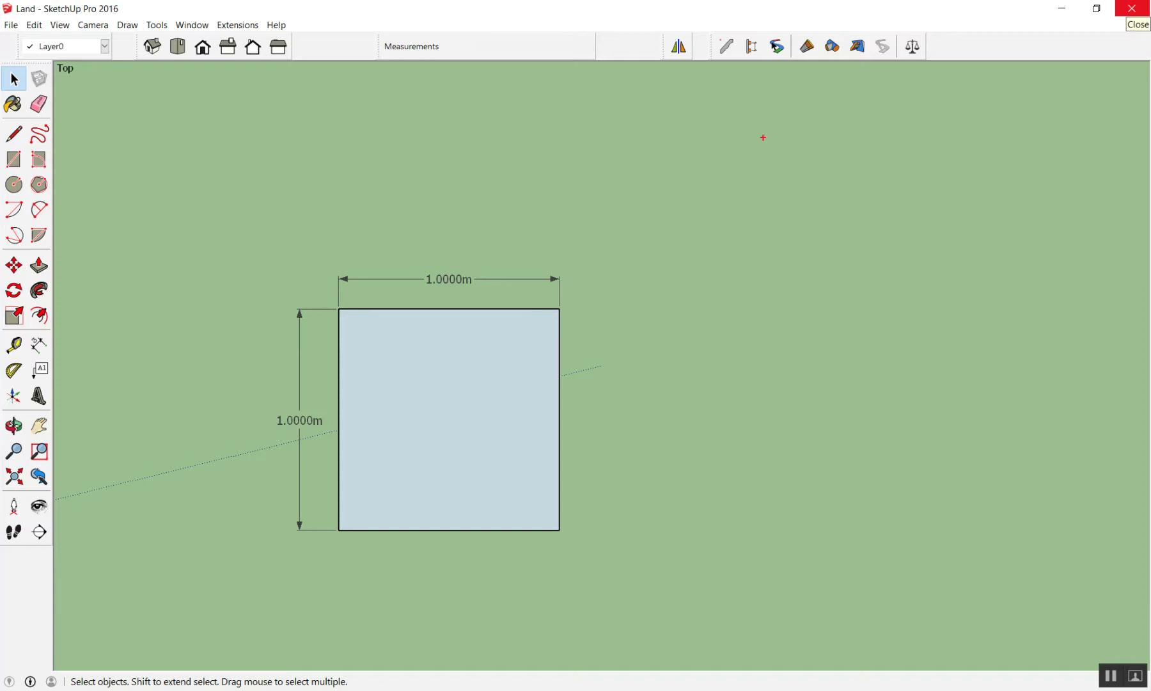
{"action": "mouse_move", "coordinate": [476, 344]}
{"action": "left_mouse_down"}
{"action": "mouse_move", "coordinate": [593, 190]}
{"action": "mouse_move", "coordinate": [604, 230]}
{"action": "left_mouse_up"}
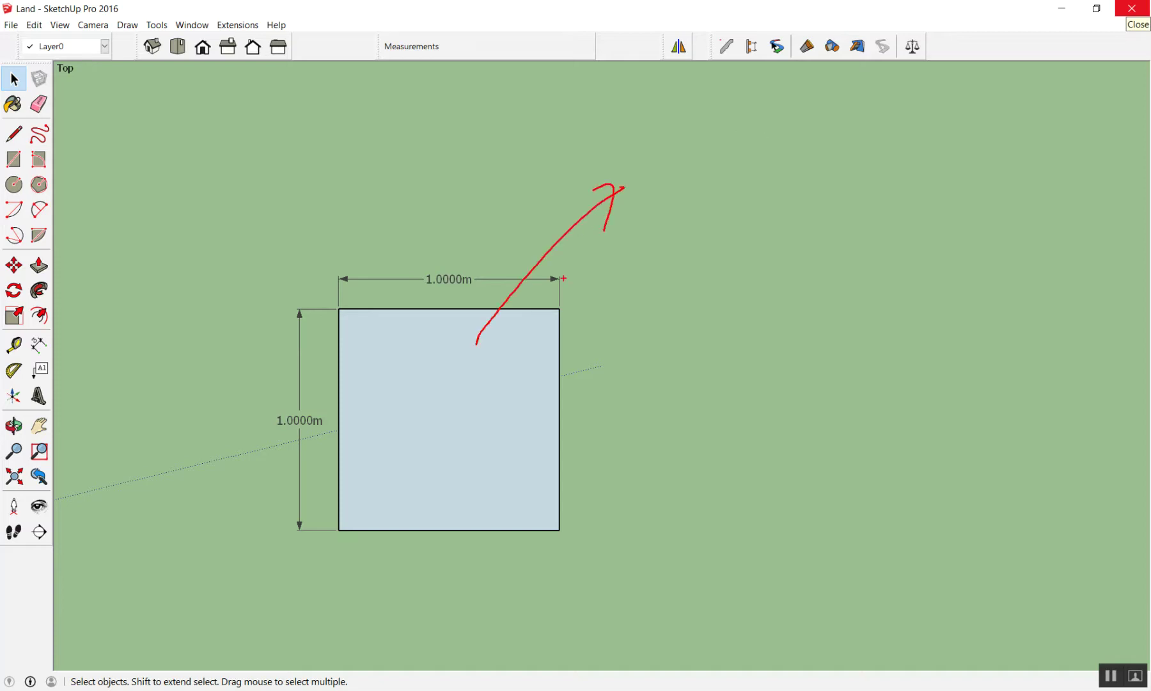
{"action": "left_click_drag", "start_coordinate": [516, 330], "coordinate": [528, 376]}
{"action": "left_click_drag", "start_coordinate": [733, 144], "coordinate": [770, 185]}
{"action": "mouse_move", "coordinate": [889, 116]}
{"action": "left_mouse_down"}
{"action": "mouse_move", "coordinate": [880, 128]}
{"action": "mouse_move", "coordinate": [962, 108]}
{"action": "left_mouse_up"}
{"action": "mouse_move", "coordinate": [778, 241]}
{"action": "left_mouse_down"}
{"action": "mouse_move", "coordinate": [735, 267]}
{"action": "mouse_move", "coordinate": [772, 298]}
{"action": "mouse_move", "coordinate": [809, 307]}
{"action": "left_mouse_up"}
{"action": "mouse_move", "coordinate": [742, 339]}
{"action": "left_mouse_down"}
{"action": "mouse_move", "coordinate": [759, 325]}
{"action": "mouse_move", "coordinate": [757, 376]}
{"action": "left_mouse_up"}
{"action": "mouse_move", "coordinate": [819, 304]}
{"action": "left_mouse_down"}
{"action": "mouse_move", "coordinate": [849, 298]}
{"action": "mouse_move", "coordinate": [870, 273]}
{"action": "left_mouse_up"}
{"action": "mouse_move", "coordinate": [957, 240]}
{"action": "left_mouse_down"}
{"action": "mouse_move", "coordinate": [940, 294]}
{"action": "mouse_move", "coordinate": [985, 255]}
{"action": "mouse_move", "coordinate": [1061, 229]}
{"action": "left_mouse_up"}
{"action": "mouse_move", "coordinate": [972, 268]}
{"action": "left_mouse_down"}
{"action": "mouse_move", "coordinate": [995, 264]}
{"action": "mouse_move", "coordinate": [1030, 292]}
{"action": "left_mouse_up"}
{"action": "mouse_move", "coordinate": [796, 421]}
{"action": "left_mouse_down"}
{"action": "mouse_move", "coordinate": [767, 440]}
{"action": "mouse_move", "coordinate": [771, 462]}
{"action": "left_mouse_up"}
{"action": "left_click_drag", "start_coordinate": [825, 433], "coordinate": [852, 424]}
{"action": "mouse_move", "coordinate": [881, 428]}
{"action": "left_mouse_down"}
{"action": "mouse_move", "coordinate": [894, 447]}
{"action": "mouse_move", "coordinate": [1009, 369]}
{"action": "left_mouse_up"}
{"action": "mouse_move", "coordinate": [926, 404]}
{"action": "left_mouse_down"}
{"action": "mouse_move", "coordinate": [936, 435]}
{"action": "mouse_move", "coordinate": [974, 422]}
{"action": "mouse_move", "coordinate": [982, 396]}
{"action": "left_mouse_up"}
{"action": "left_click_drag", "start_coordinate": [942, 413], "coordinate": [946, 462]}
{"action": "left_click_drag", "start_coordinate": [776, 528], "coordinate": [781, 579]}
{"action": "left_click_drag", "start_coordinate": [844, 542], "coordinate": [856, 542]}
{"action": "left_click_drag", "start_coordinate": [834, 534], "coordinate": [977, 475]}
{"action": "mouse_move", "coordinate": [922, 512]}
{"action": "left_mouse_down"}
{"action": "mouse_move", "coordinate": [942, 565]}
{"action": "mouse_move", "coordinate": [999, 527]}
{"action": "left_mouse_up"}
{"action": "mouse_move", "coordinate": [974, 520]}
{"action": "left_mouse_down"}
{"action": "mouse_move", "coordinate": [1010, 507]}
{"action": "mouse_move", "coordinate": [938, 528]}
{"action": "left_mouse_up"}
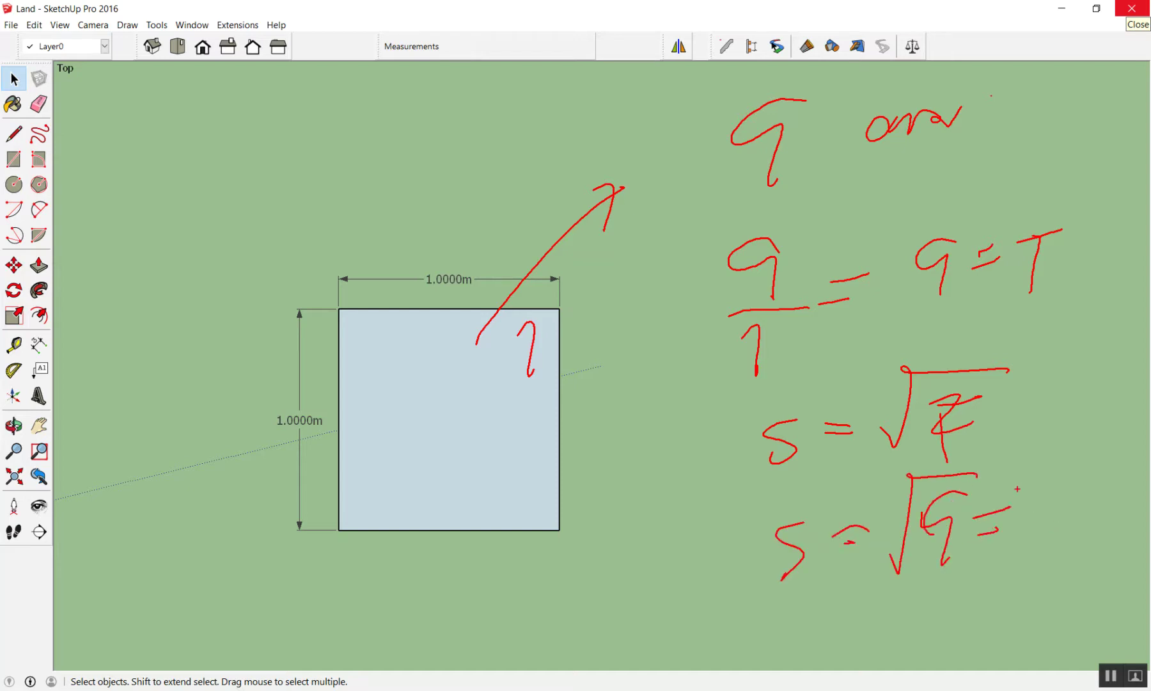
{"action": "mouse_move", "coordinate": [1035, 487]}
{"action": "left_mouse_down"}
{"action": "mouse_move", "coordinate": [1061, 481]}
{"action": "mouse_move", "coordinate": [998, 538]}
{"action": "left_mouse_up"}
{"action": "key", "text": "Escape"}
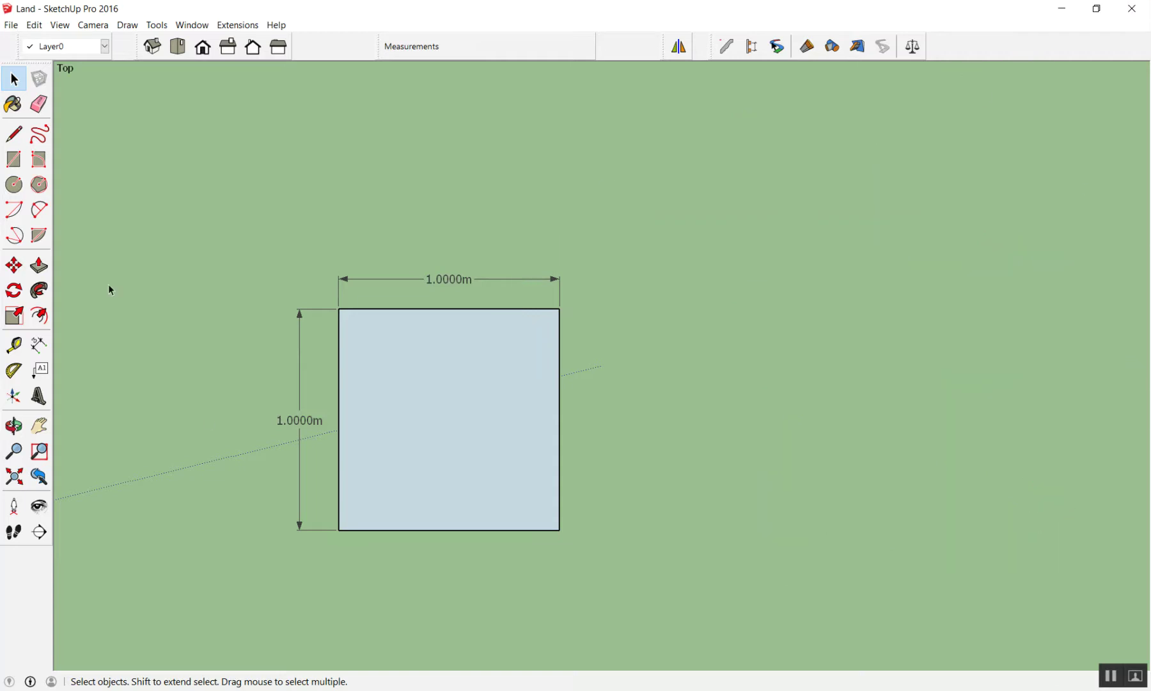
{"action": "double_click", "coordinate": [431, 374]}
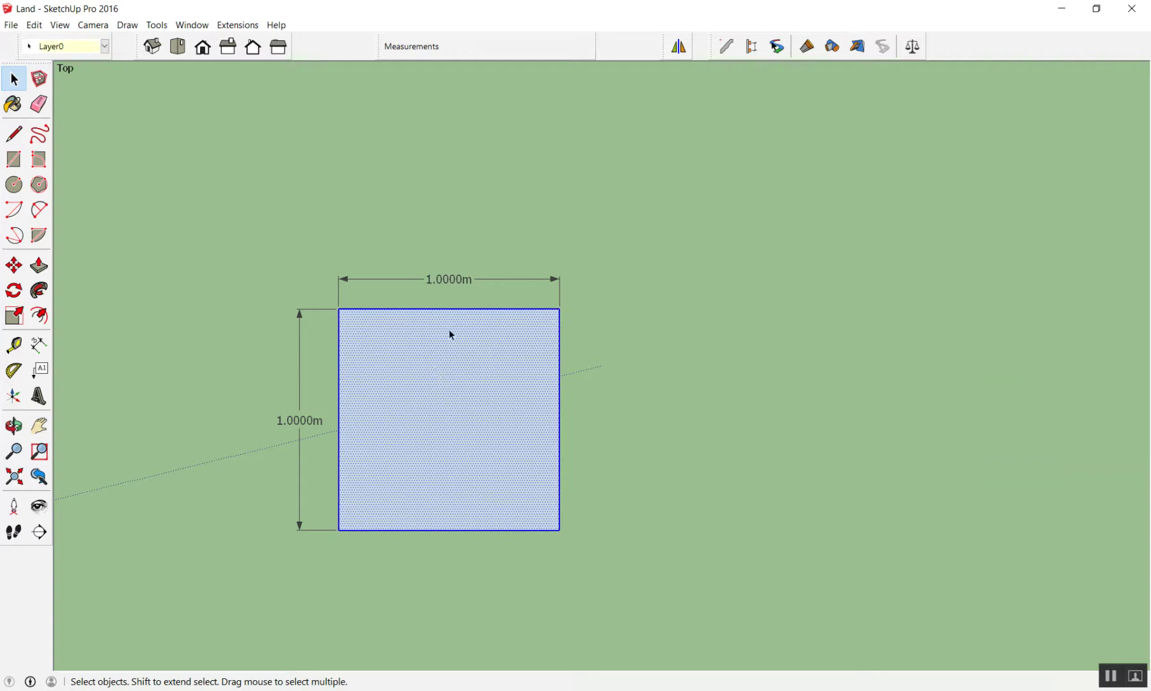
Scale the square from a corner grip to 3.0000m per side.
{"action": "key", "text": "s"}
{"action": "left_click_drag", "start_coordinate": [559, 309], "coordinate": [611, 280]}
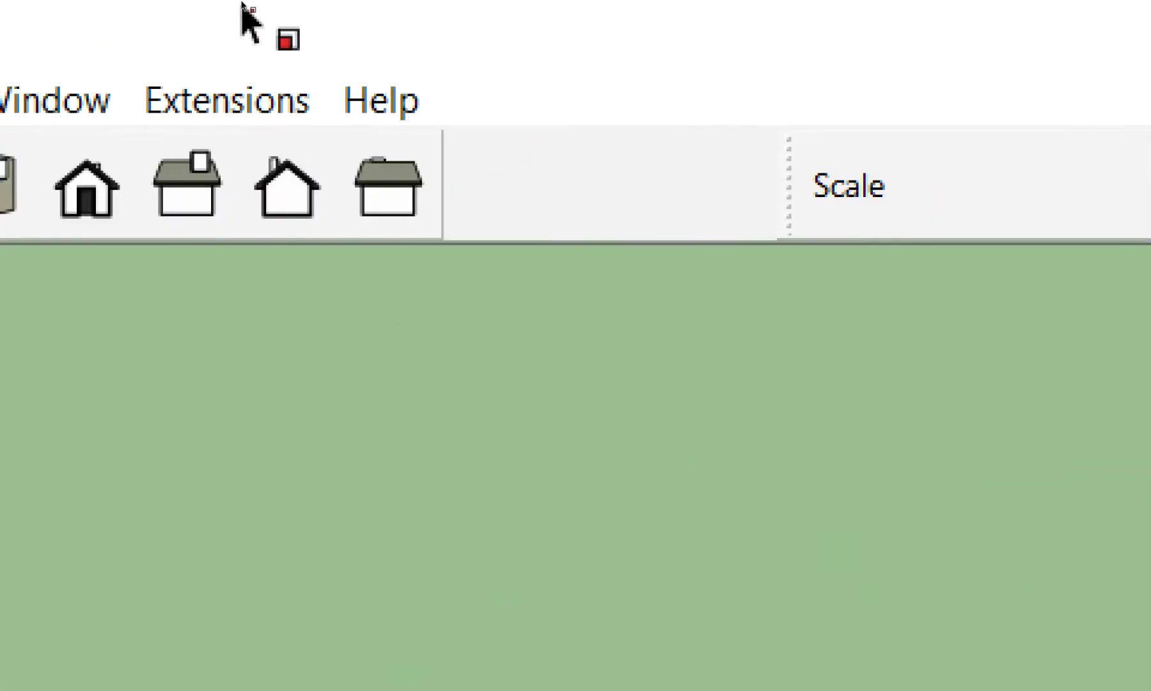
{"action": "type", "text": "3"}
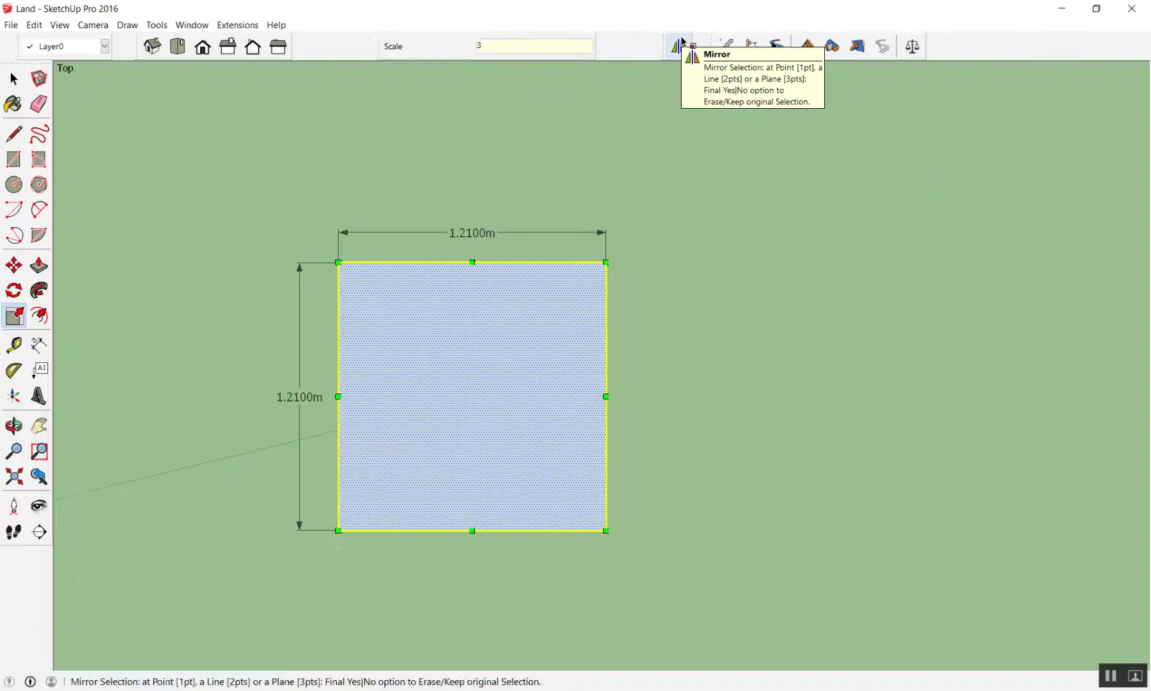
{"action": "key", "text": "Return"}
Deselect the 3 m square and zoom to review its 3.0000m dimensions.
{"action": "key", "text": "space"}
{"action": "scroll", "coordinate": [573, 314], "scroll_direction": "down", "scroll_amount": 3}
{"action": "scroll", "coordinate": [659, 262], "scroll_direction": "down", "scroll_amount": 2}
{"action": "left_click", "coordinate": [829, 160]}
{"action": "scroll", "coordinate": [727, 186], "scroll_direction": "up", "scroll_amount": 2}
{"action": "scroll", "coordinate": [728, 131], "scroll_direction": "down", "scroll_amount": 3}
{"action": "scroll", "coordinate": [793, 76], "scroll_direction": "up", "scroll_amount": 3}
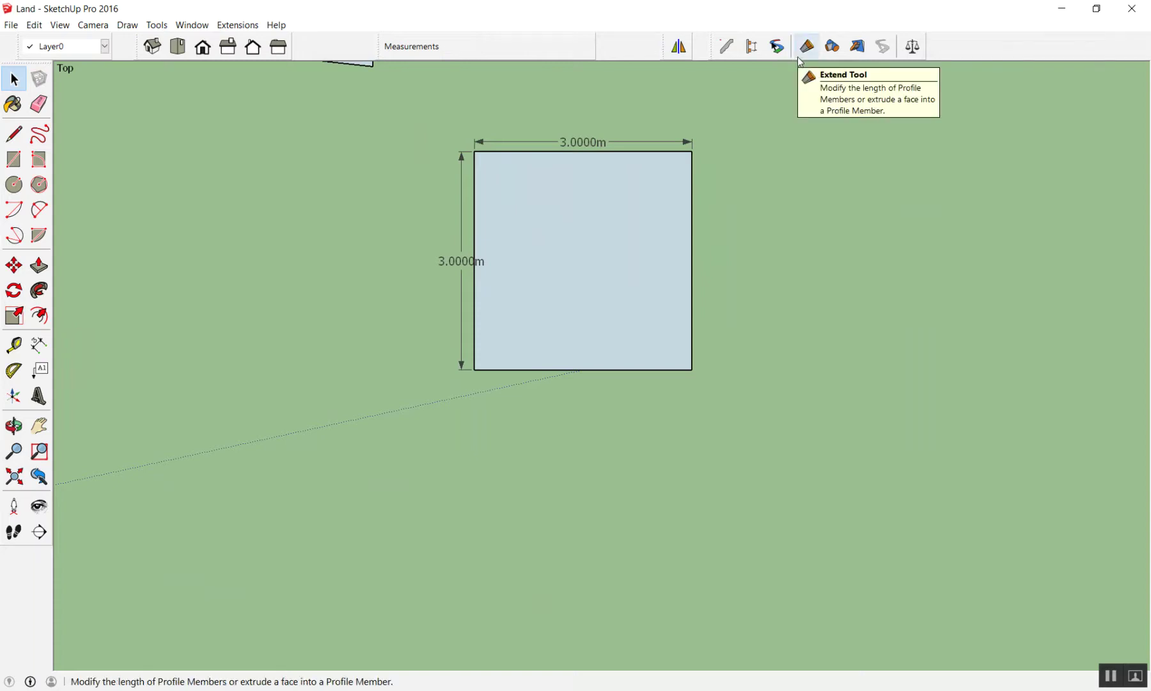
{"action": "scroll", "coordinate": [697, 167], "scroll_direction": "down", "scroll_amount": 2}
{"action": "scroll", "coordinate": [696, 360], "scroll_direction": "down", "scroll_amount": 3}
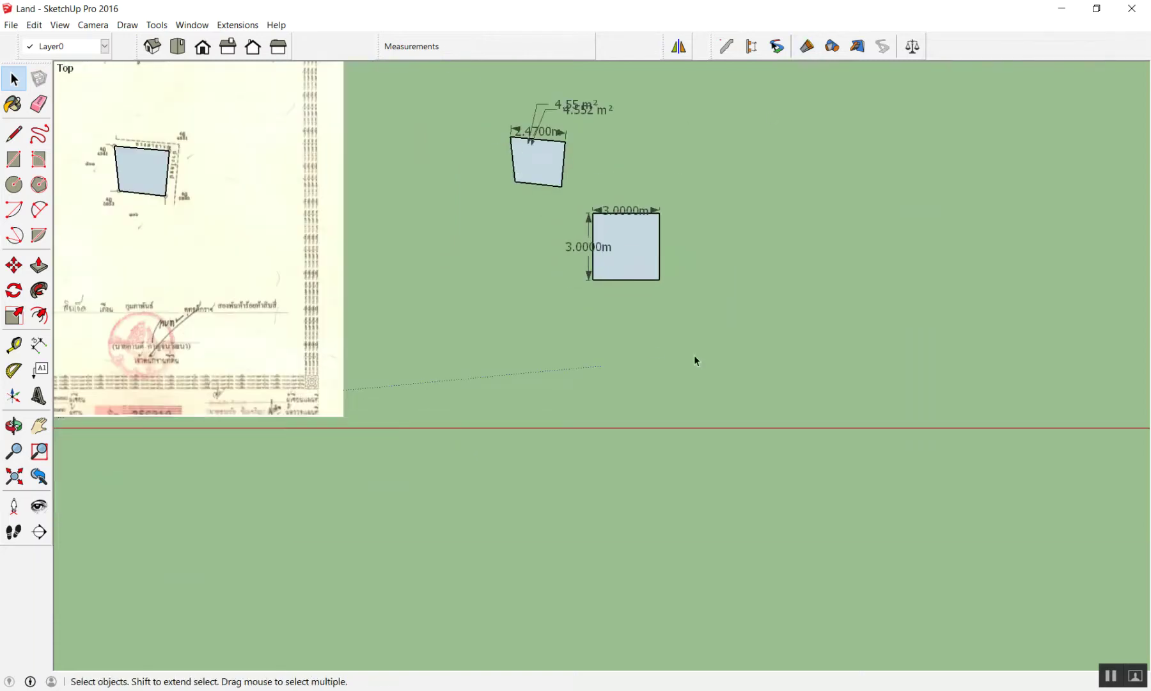
{"action": "scroll", "coordinate": [410, 122], "scroll_direction": "up", "scroll_amount": 3}
{"action": "scroll", "coordinate": [410, 122], "scroll_direction": "up", "scroll_amount": 5}
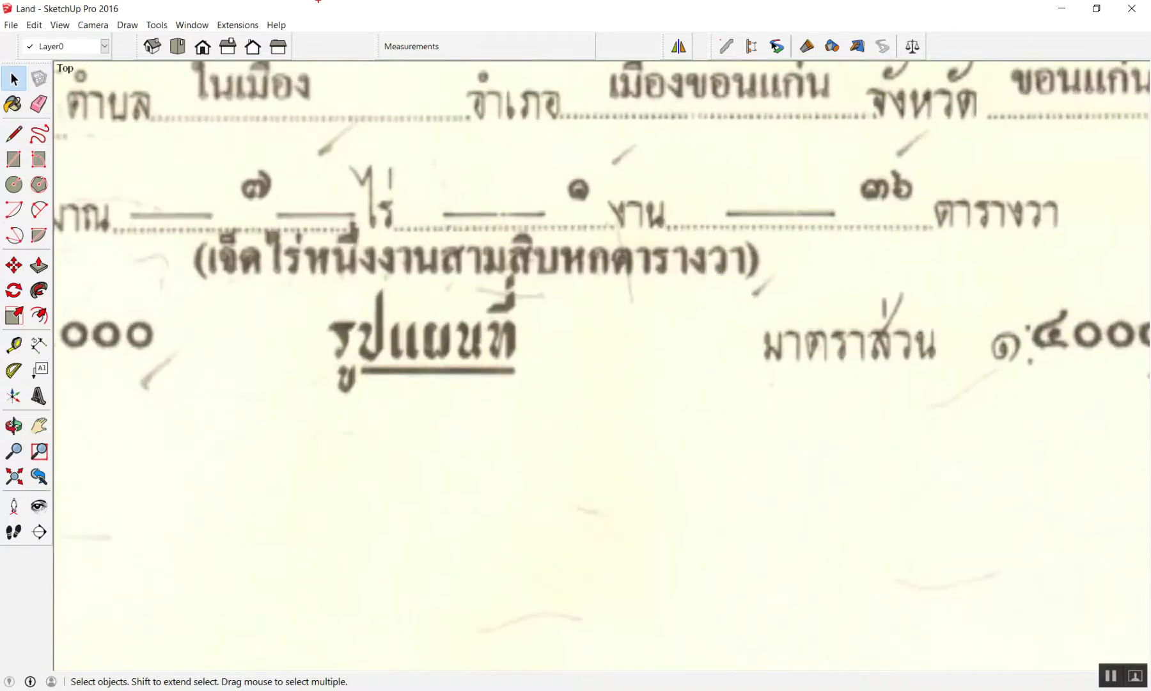
{"action": "left_click_drag", "start_coordinate": [979, 141], "coordinate": [991, 137]}
{"action": "left_click_drag", "start_coordinate": [284, 280], "coordinate": [227, 341]}
{"action": "left_click_drag", "start_coordinate": [227, 295], "coordinate": [291, 326]}
{"action": "left_click_drag", "start_coordinate": [213, 410], "coordinate": [197, 518]}
{"action": "mouse_move", "coordinate": [234, 427]}
{"action": "left_mouse_down"}
{"action": "mouse_move", "coordinate": [240, 457]}
{"action": "mouse_move", "coordinate": [312, 437]}
{"action": "left_mouse_up"}
{"action": "left_click_drag", "start_coordinate": [569, 393], "coordinate": [518, 491]}
{"action": "mouse_move", "coordinate": [515, 437]}
{"action": "left_mouse_down"}
{"action": "mouse_move", "coordinate": [579, 476]}
{"action": "mouse_move", "coordinate": [570, 549]}
{"action": "left_mouse_up"}
{"action": "left_click_drag", "start_coordinate": [602, 505], "coordinate": [611, 489]}
{"action": "left_click_drag", "start_coordinate": [620, 486], "coordinate": [645, 483]}
{"action": "mouse_move", "coordinate": [843, 221]}
{"action": "left_mouse_down"}
{"action": "mouse_move", "coordinate": [909, 186]}
{"action": "mouse_move", "coordinate": [850, 221]}
{"action": "left_mouse_up"}
{"action": "mouse_move", "coordinate": [897, 342]}
{"action": "left_mouse_down"}
{"action": "mouse_move", "coordinate": [819, 387]}
{"action": "mouse_move", "coordinate": [868, 416]}
{"action": "left_mouse_up"}
{"action": "mouse_move", "coordinate": [897, 415]}
{"action": "left_mouse_down"}
{"action": "mouse_move", "coordinate": [857, 470]}
{"action": "mouse_move", "coordinate": [915, 447]}
{"action": "left_mouse_up"}
{"action": "left_click_drag", "start_coordinate": [918, 430], "coordinate": [876, 528]}
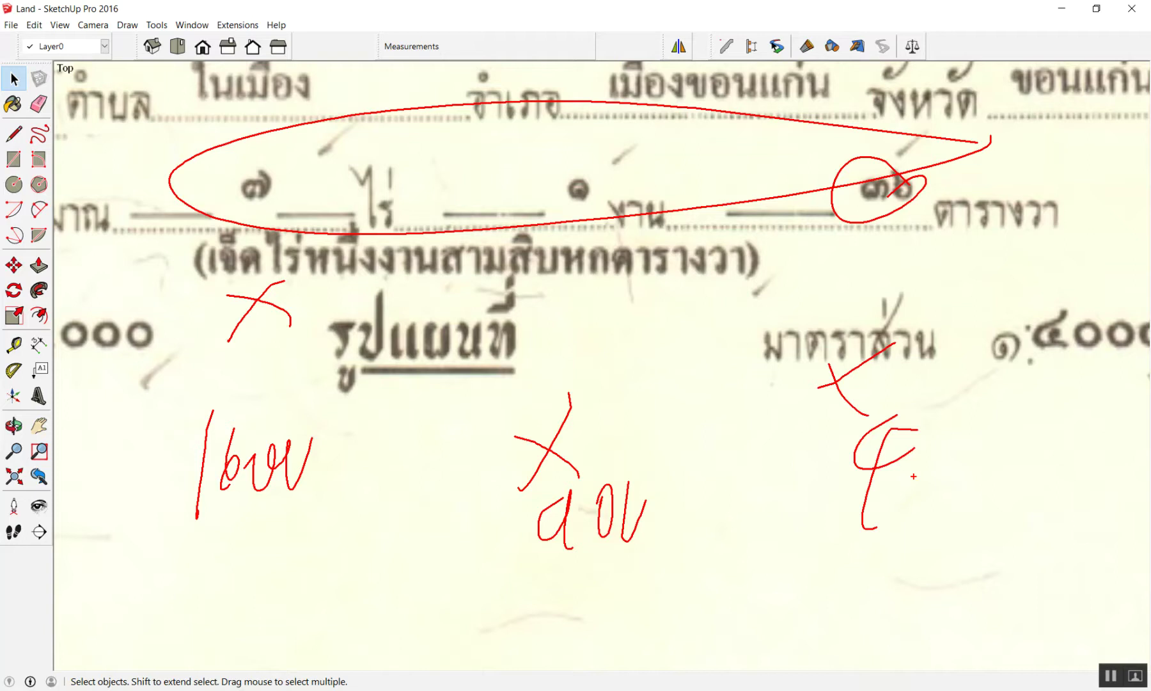
{"action": "key", "text": "Escape"}
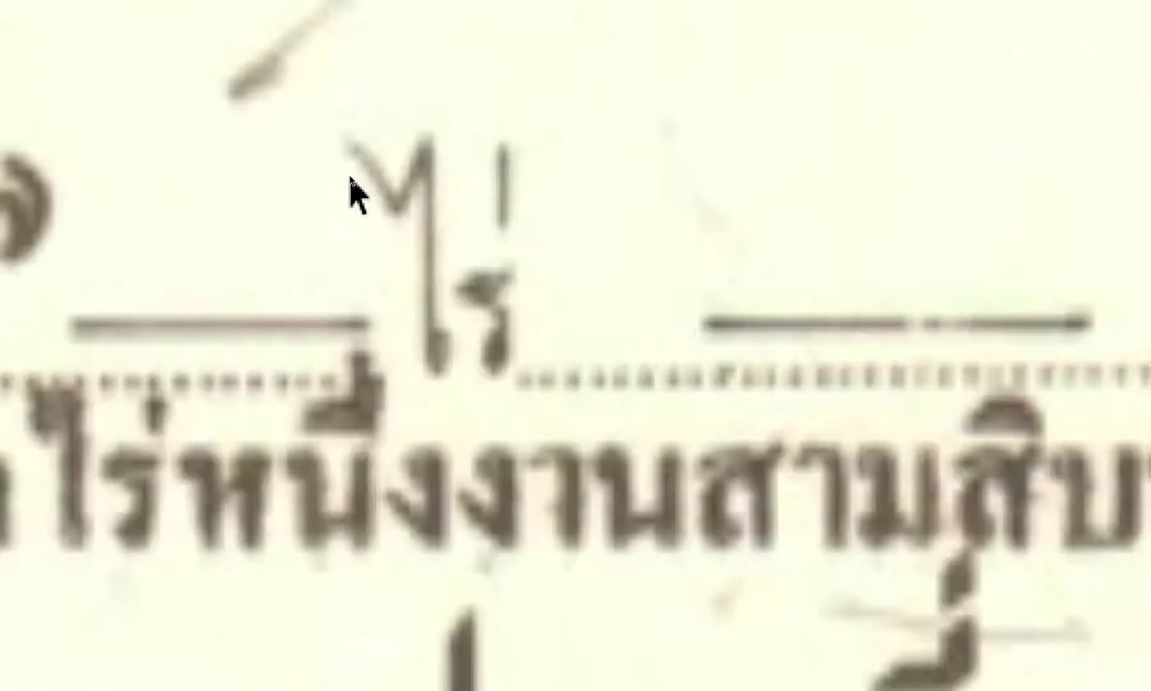
{"action": "key", "text": "shift+z"}
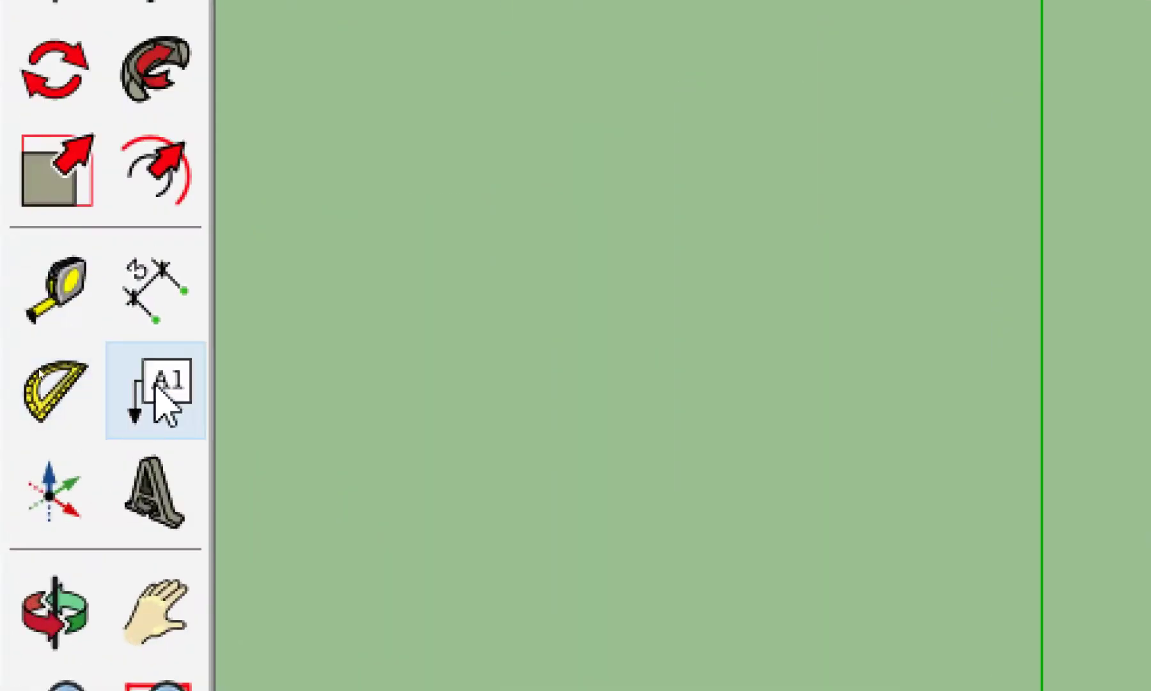
Place a screen text note reading ซื้อผัดไทย at the top right of the view.
{"action": "left_click", "coordinate": [159, 396]}
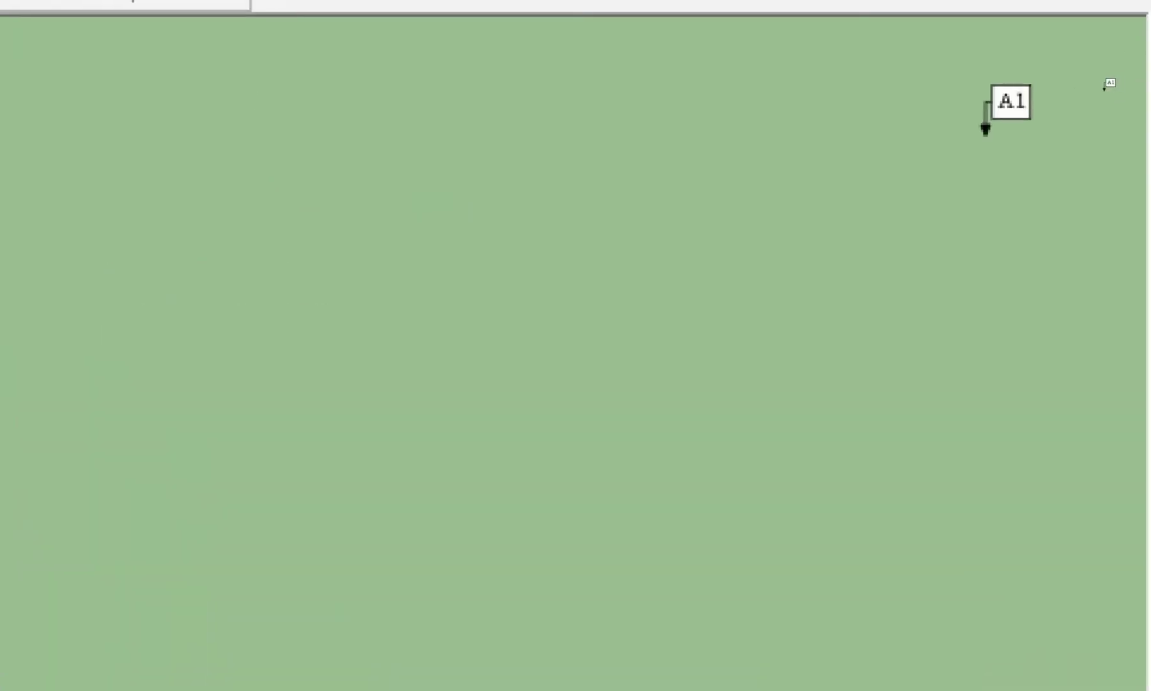
{"action": "left_click", "coordinate": [754, 127]}
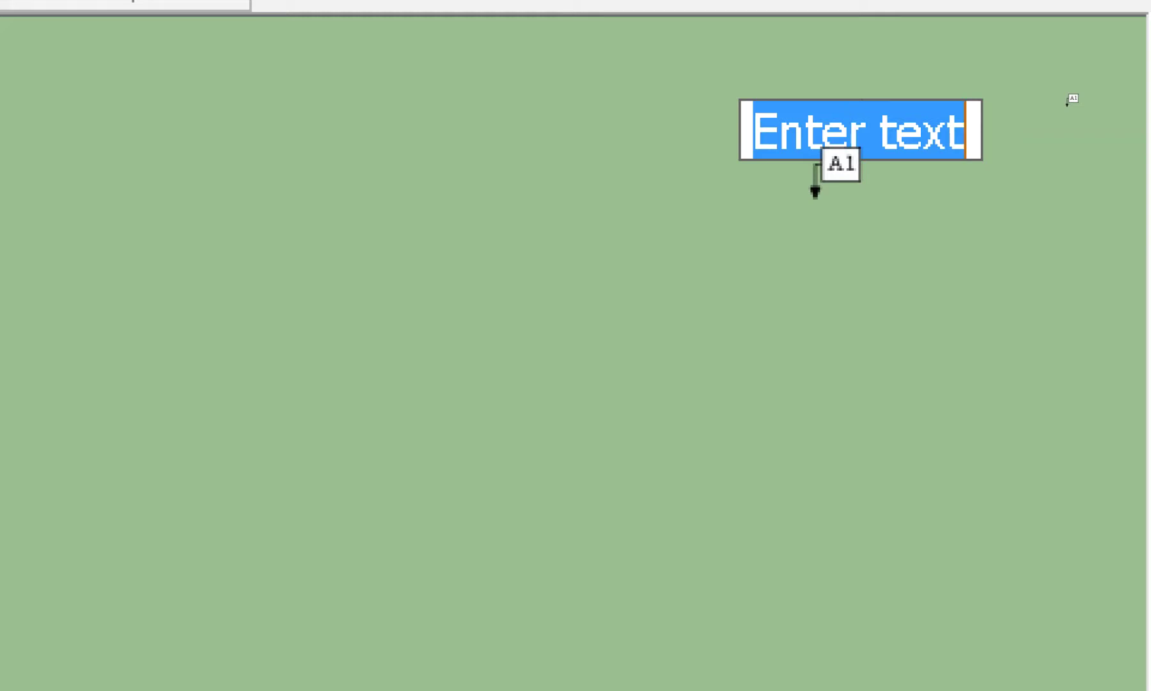
{"action": "type", "text": ":"}
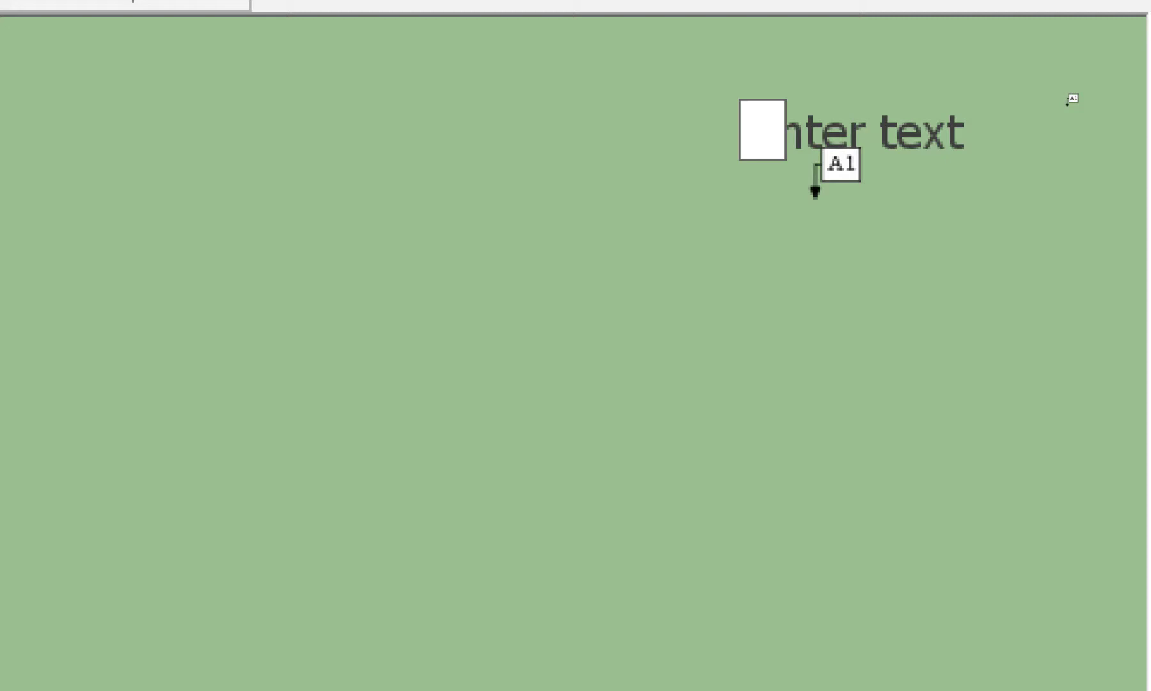
{"action": "type", "text": "n"}
{"action": "key", "text": "BackSpace"}
{"action": "key", "text": "BackSpace"}
{"action": "type", "text": "ป"}
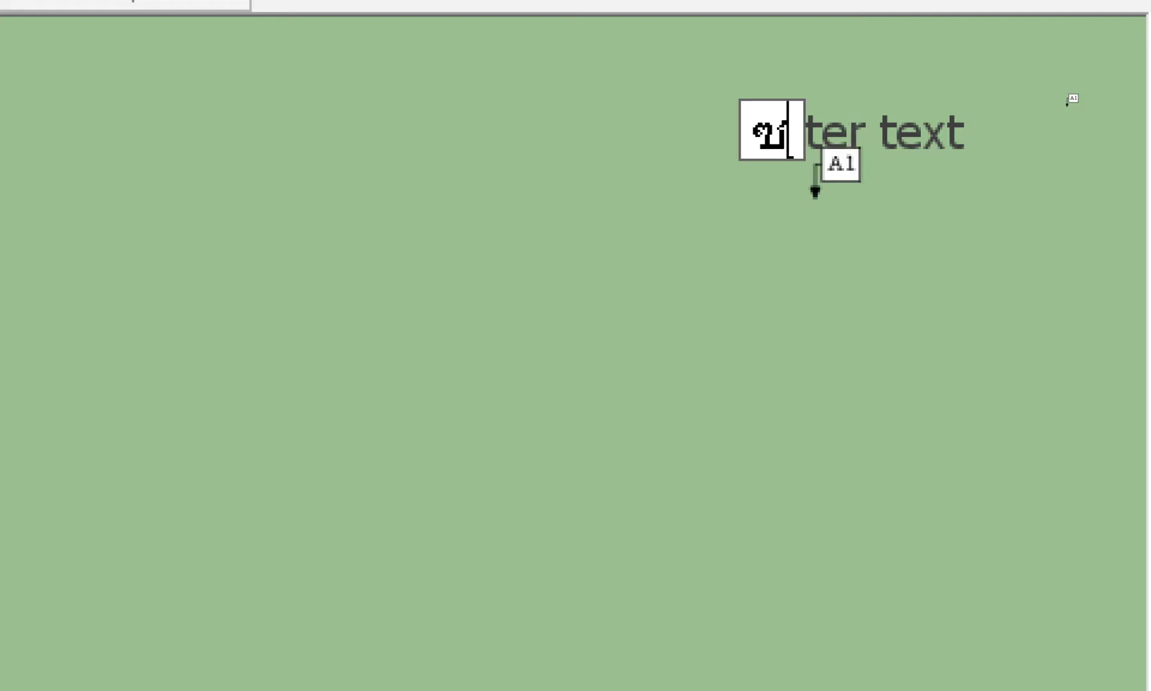
{"action": "type", "text": "ื่อ"}
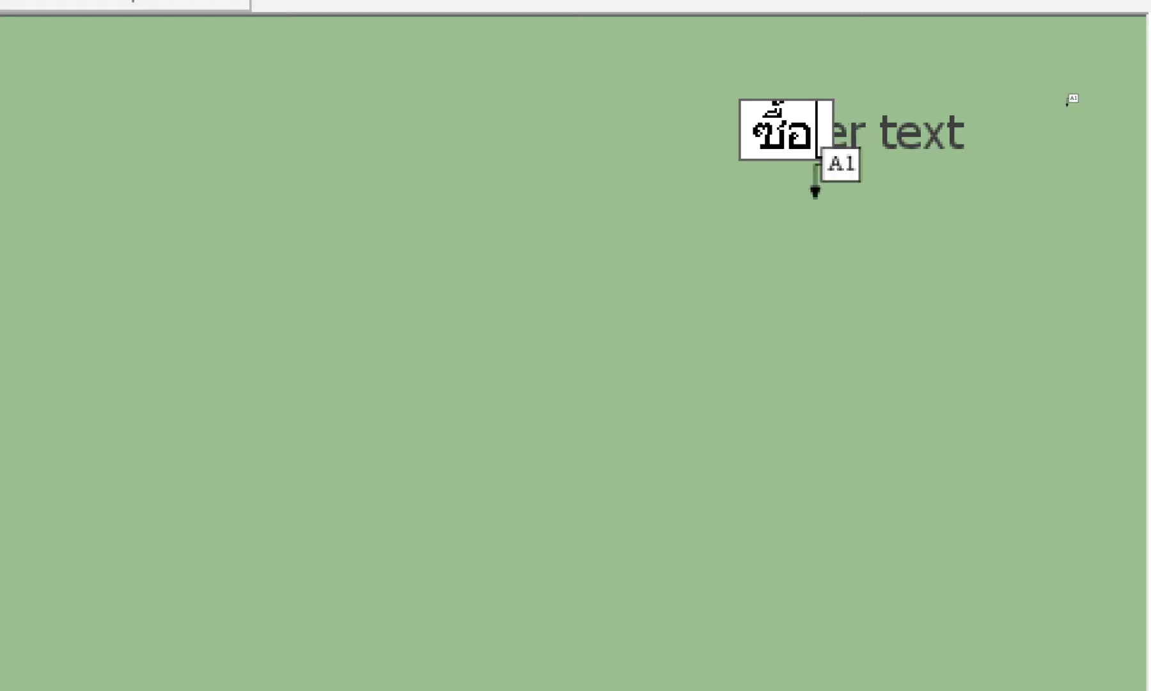
{"action": "type", "text": "ผัด"}
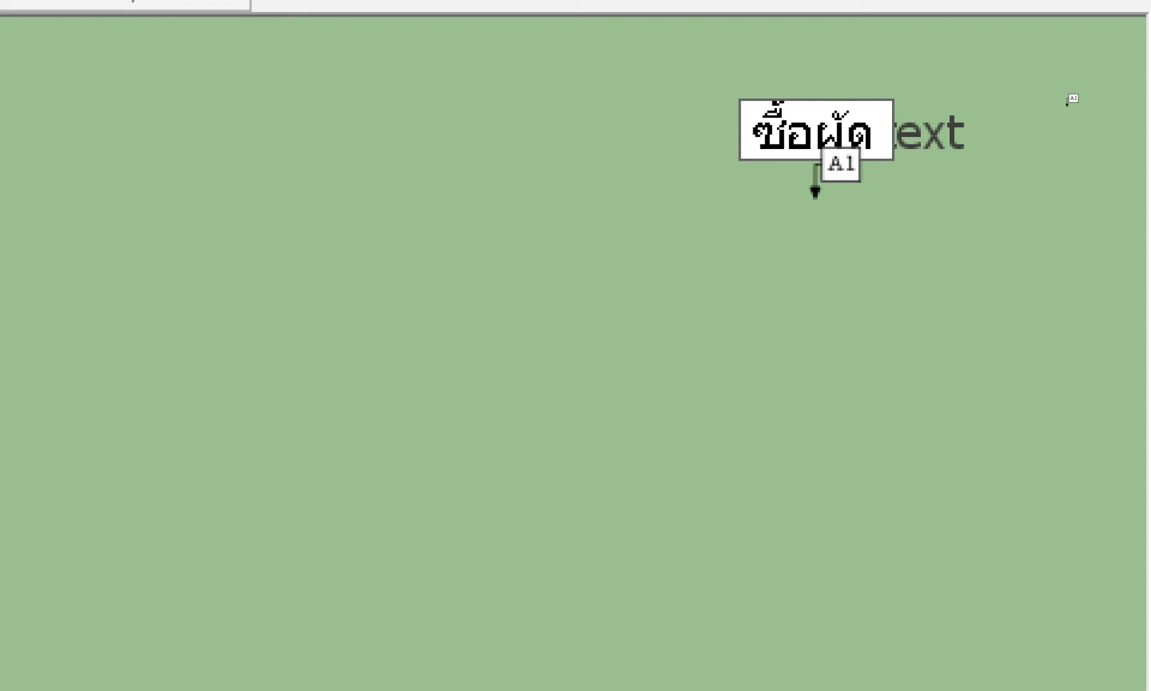
{"action": "type", "text": "ไย"}
{"action": "key", "text": "BackSpace"}
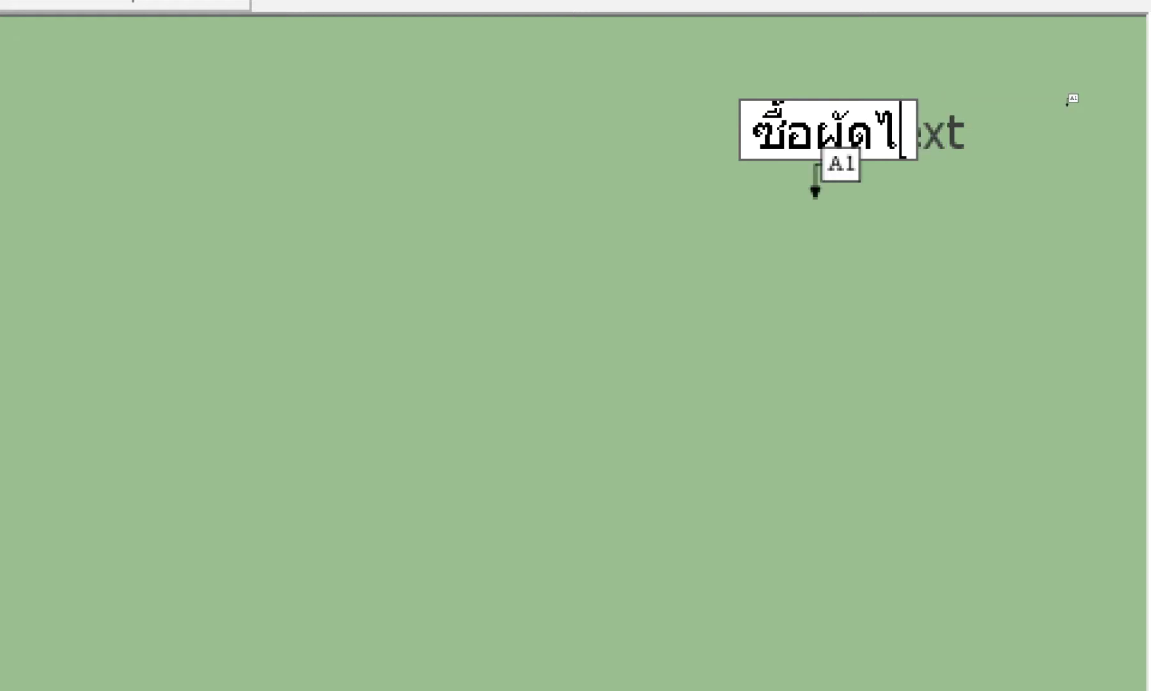
{"action": "type", "text": "ทย"}
{"action": "key", "text": "Return"}
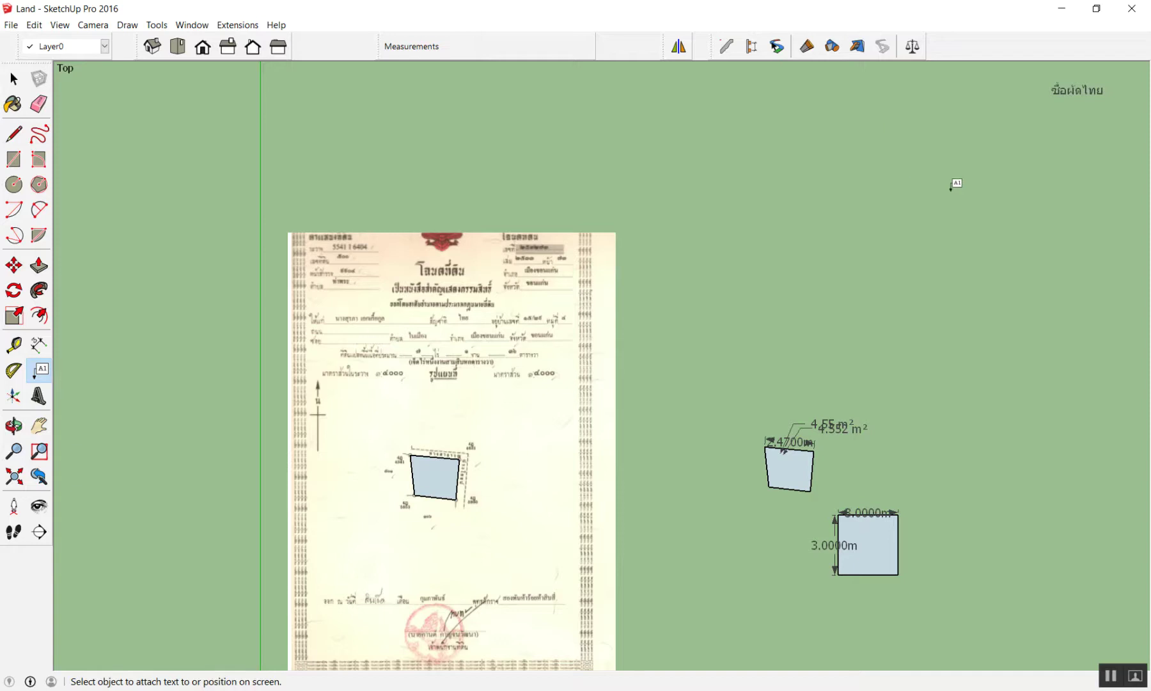
{"action": "scroll", "coordinate": [604, 323], "scroll_direction": "down", "scroll_amount": 2}
{"action": "scroll", "coordinate": [604, 323], "scroll_direction": "down", "scroll_amount": 2}
{"action": "scroll", "coordinate": [604, 323], "scroll_direction": "up", "scroll_amount": 3}
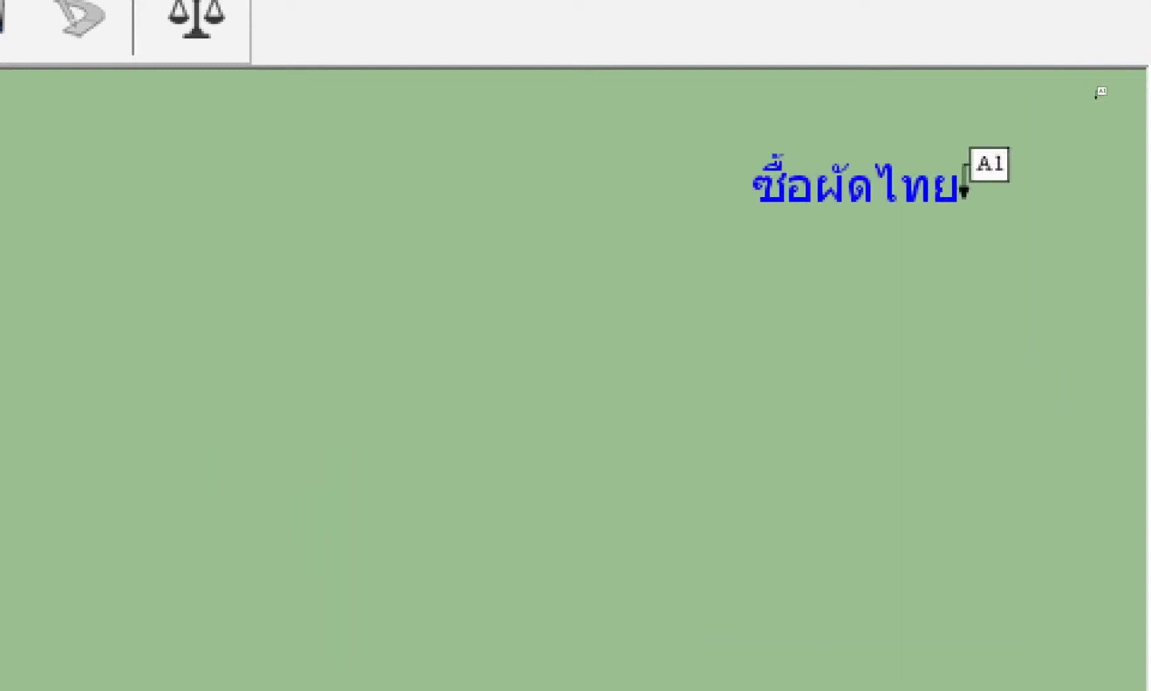
Add a screen note reading 11,744 below the Thai note, then delete the Thai note.
{"action": "left_click", "coordinate": [761, 306]}
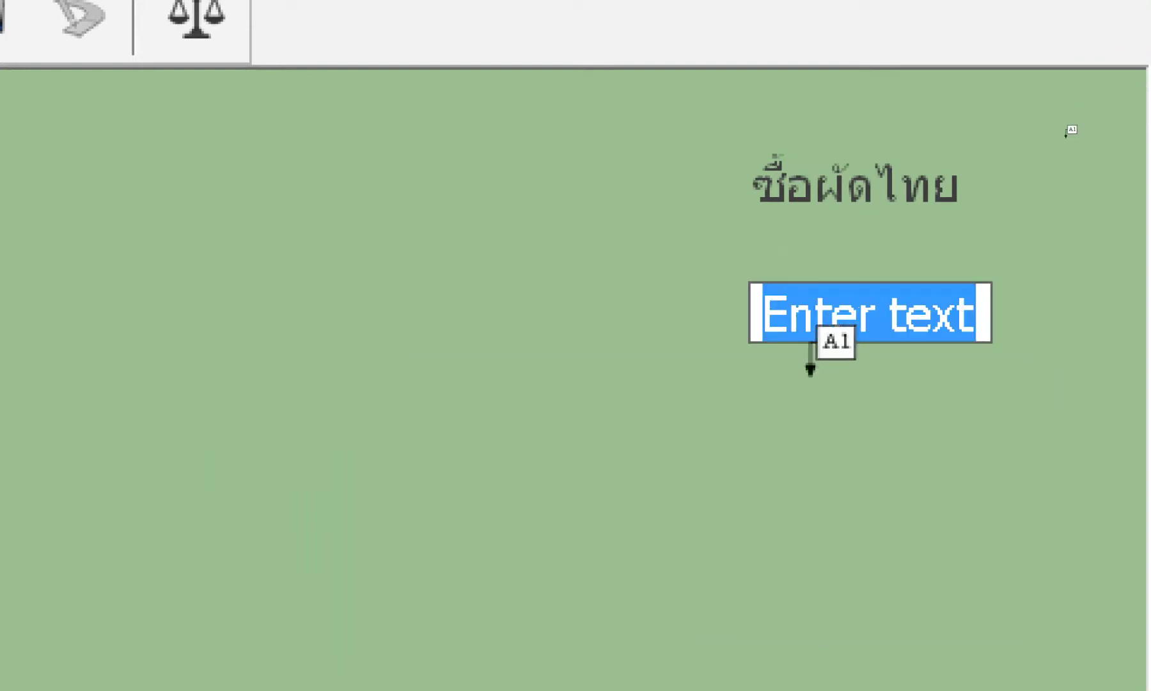
{"action": "type", "text": "าา"}
{"action": "key", "text": "BackSpace"}
{"action": "key", "text": "BackSpace"}
{"action": "type", "text": "1"}
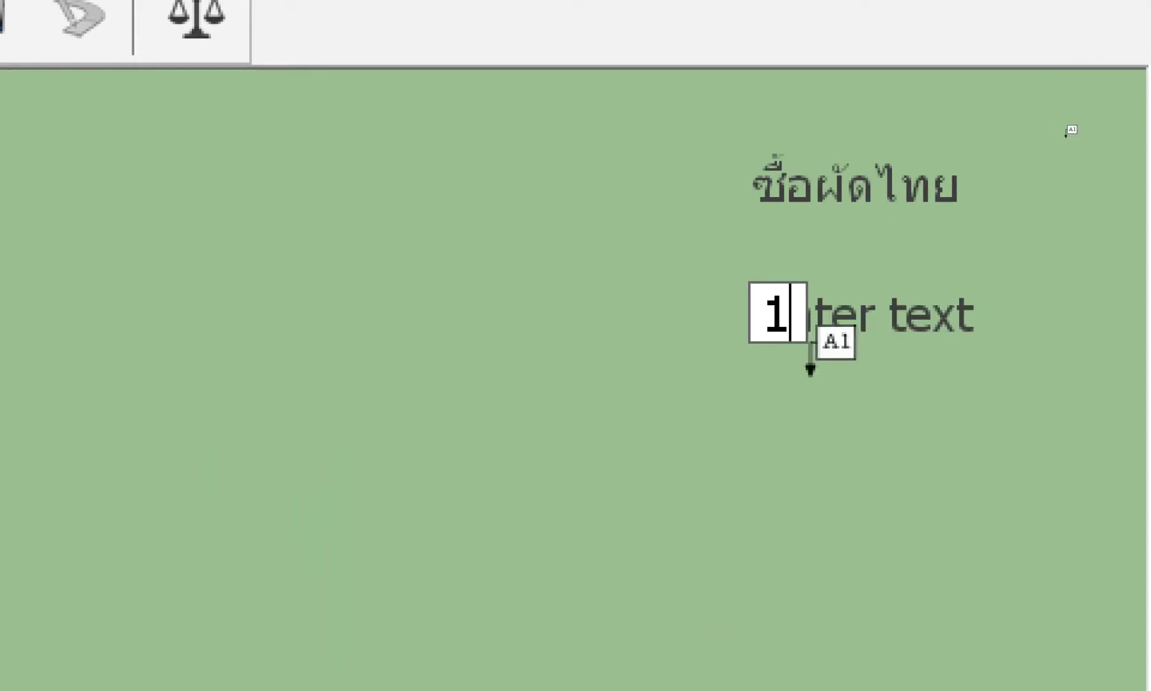
{"action": "type", "text": "1"}
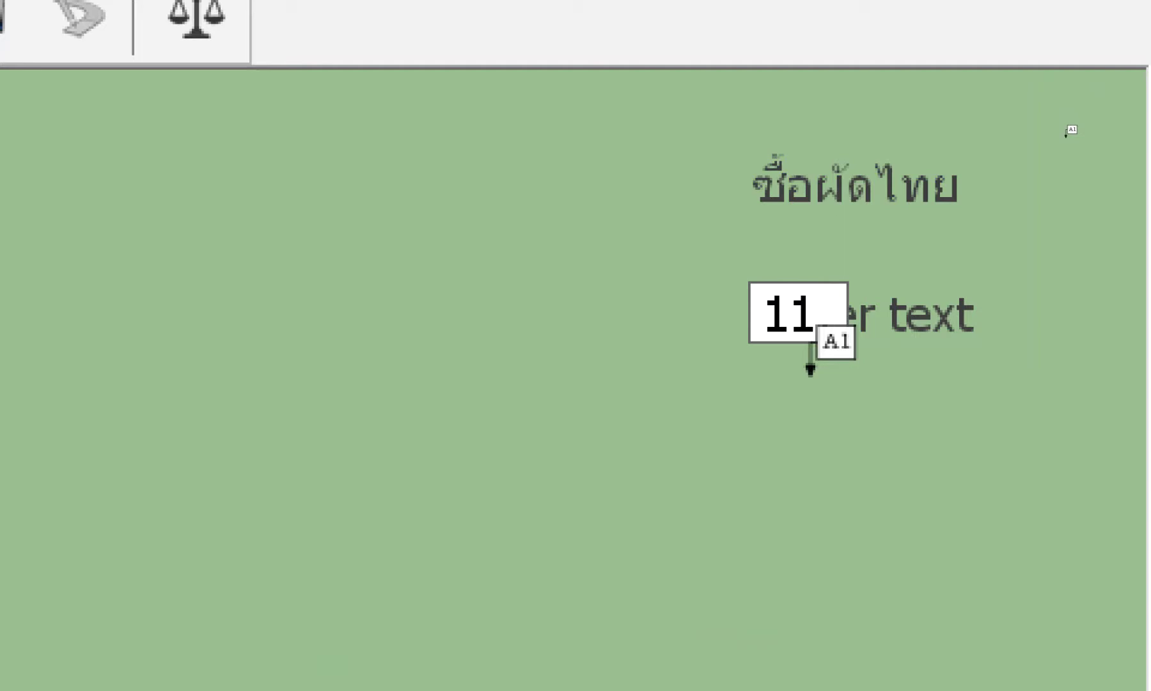
{"action": "type", "text": " 744"}
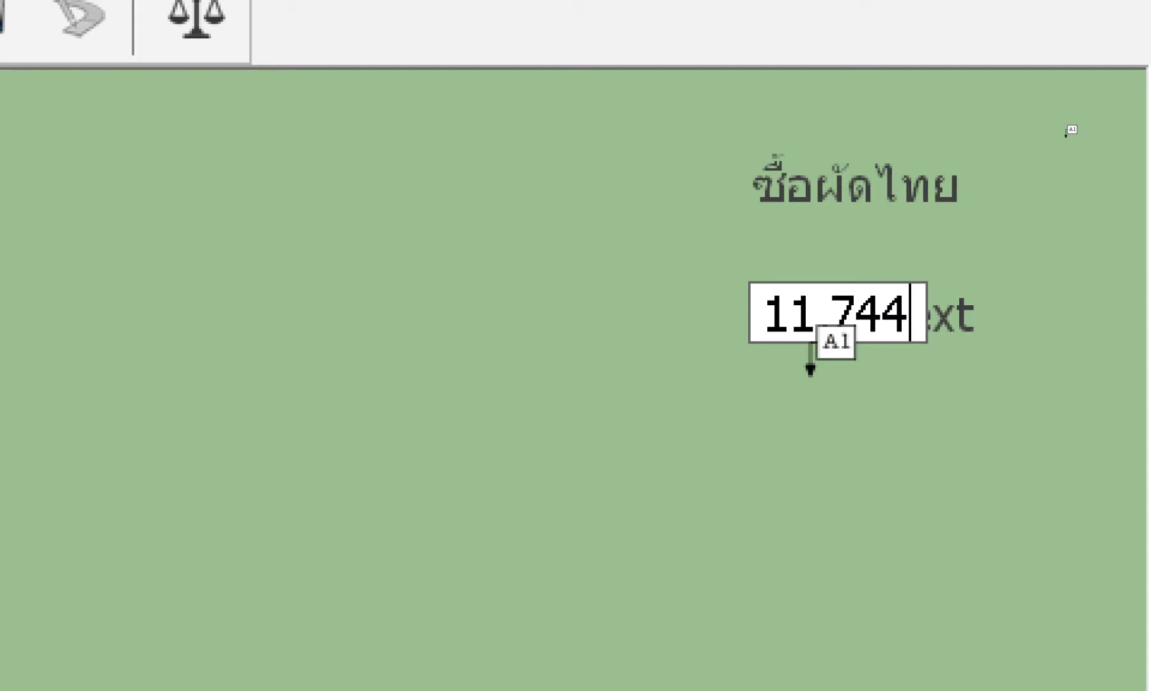
{"action": "left_click", "coordinate": [389, 601]}
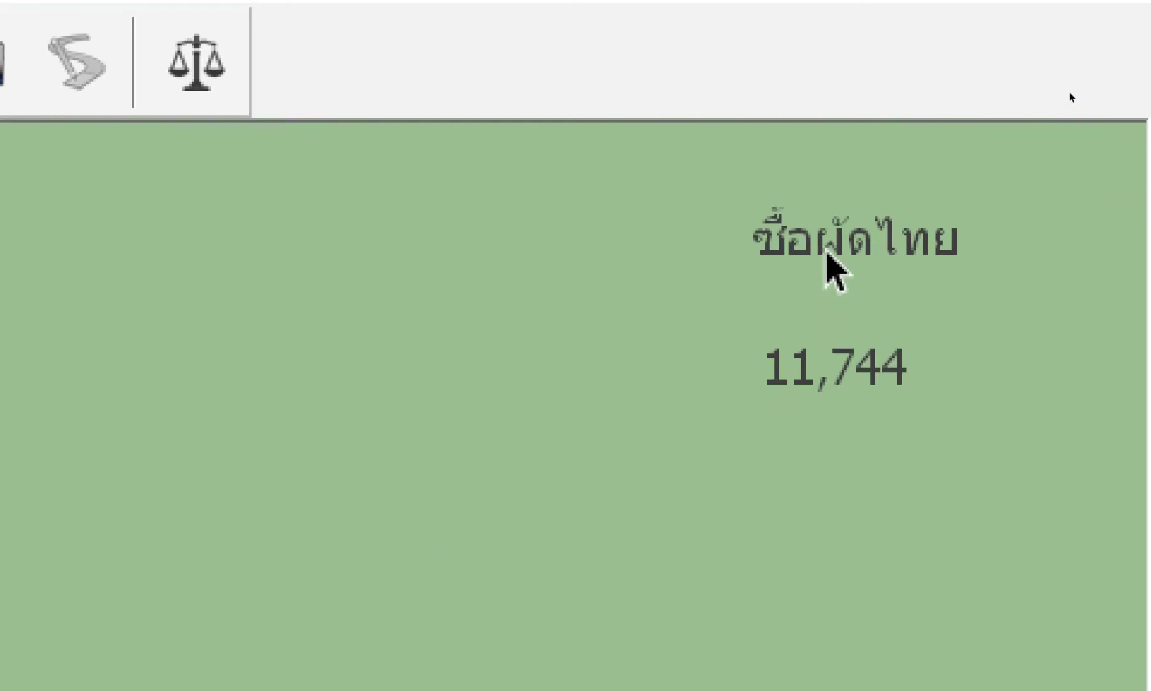
{"action": "key", "text": "Delete"}
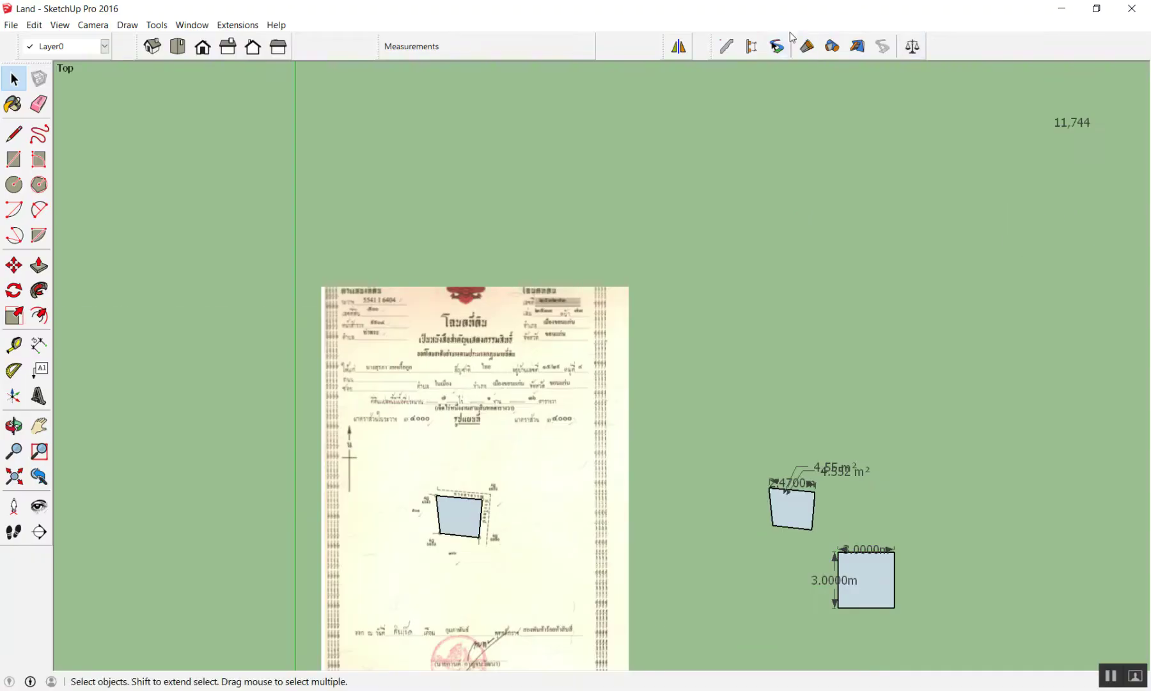
{"action": "scroll", "coordinate": [1032, 239], "scroll_direction": "up", "scroll_amount": 2}
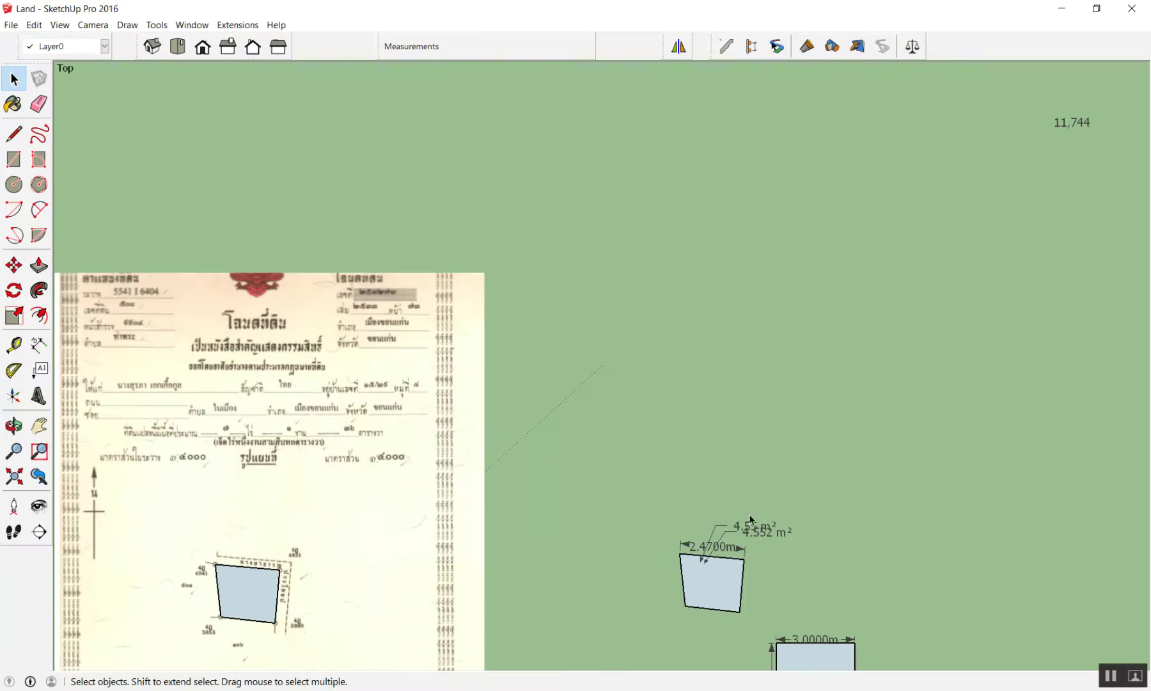
Zoom in and erase the overlapping 4.55 m² area label, then return to Select.
{"action": "scroll", "coordinate": [740, 590], "scroll_direction": "up", "scroll_amount": 3}
{"action": "scroll", "coordinate": [745, 545], "scroll_direction": "up", "scroll_amount": 2}
{"action": "key", "text": "e"}
{"action": "left_click", "coordinate": [587, 387]}
{"action": "key", "text": "space"}
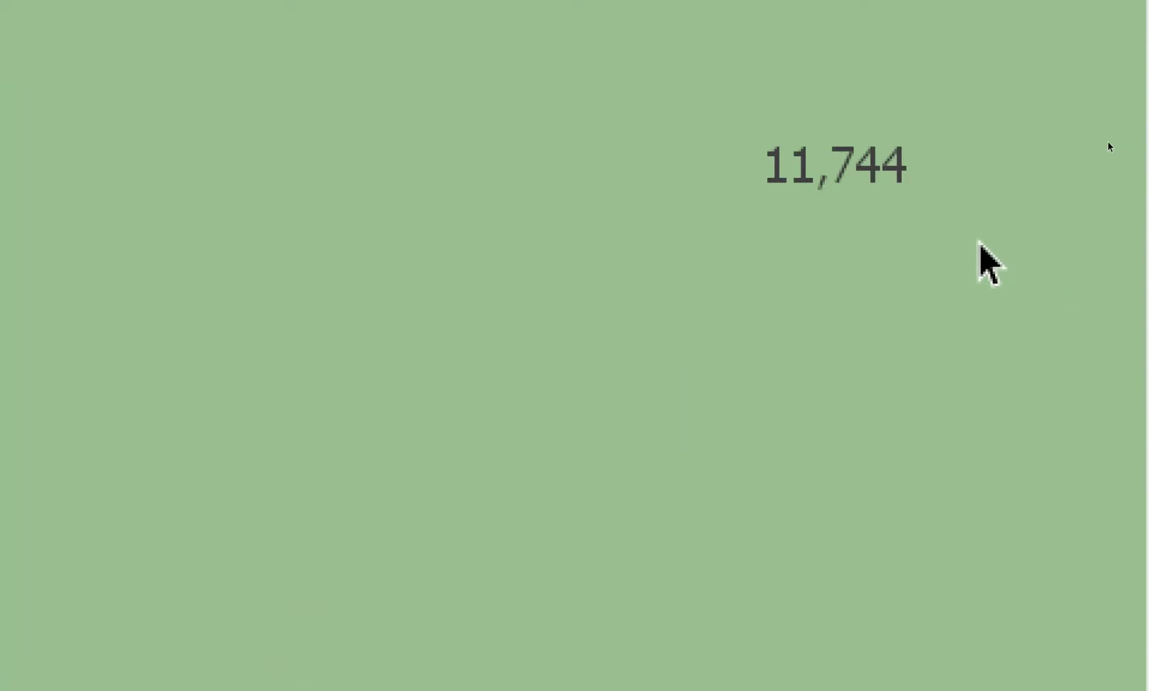
Place a 4.552 text note below the 11,744 note.
{"action": "key", "text": "shift+t"}
{"action": "left_click", "coordinate": [760, 287]}
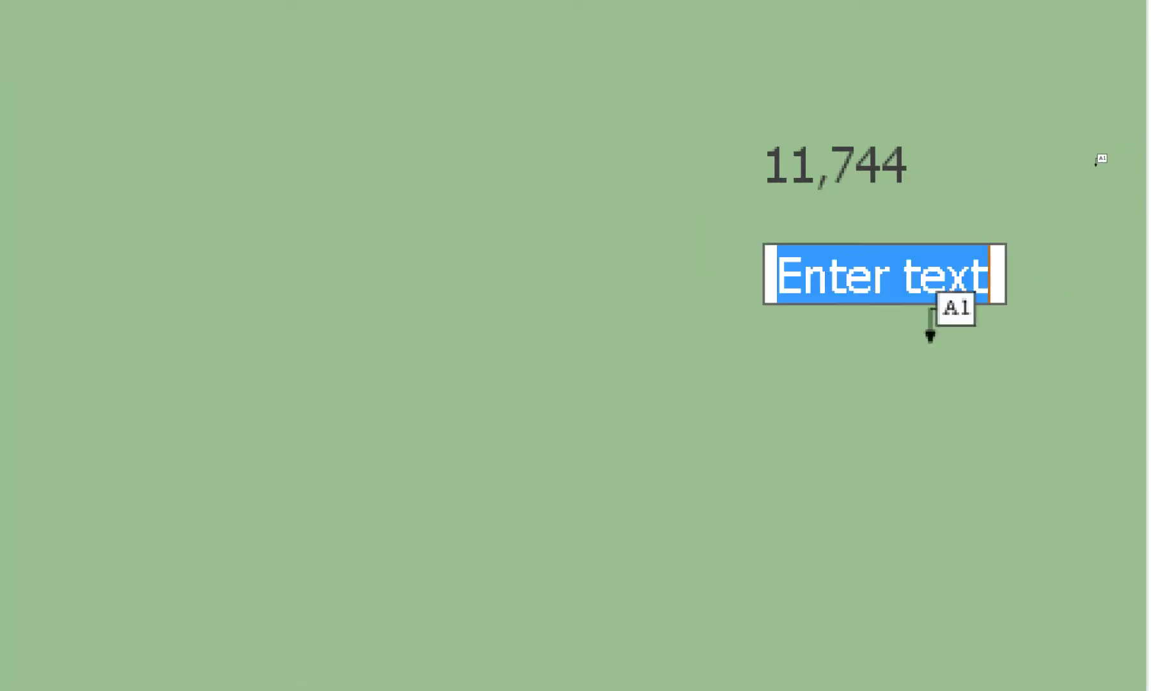
{"action": "type", "text": "4."}
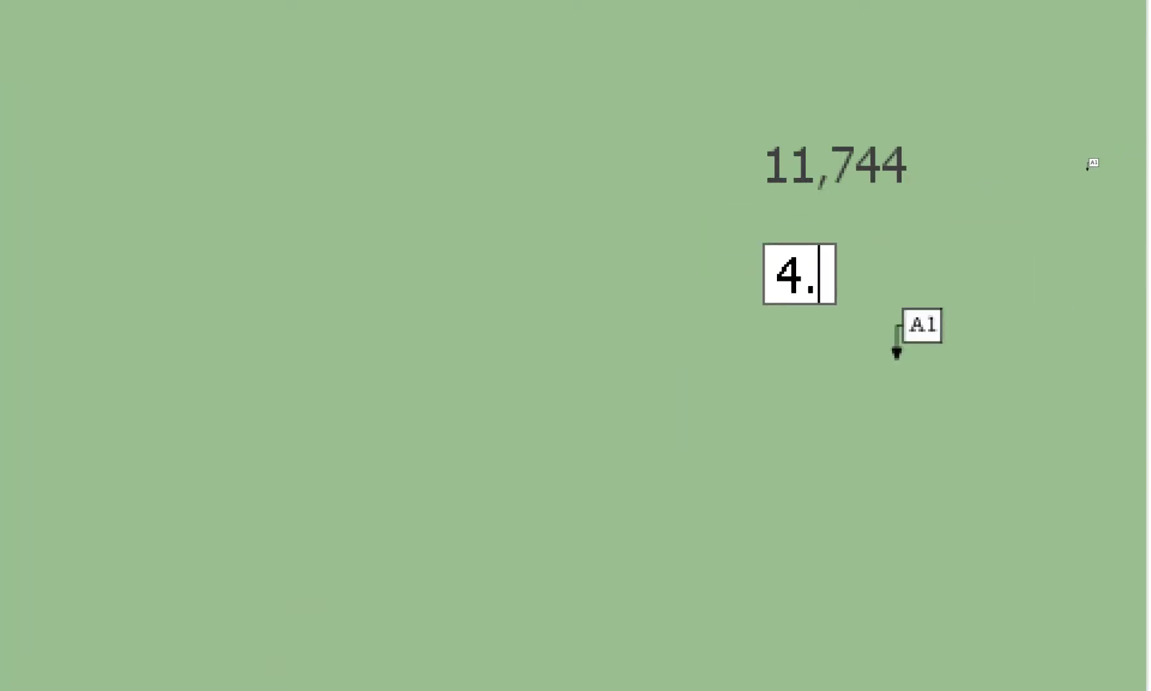
{"action": "type", "text": "552"}
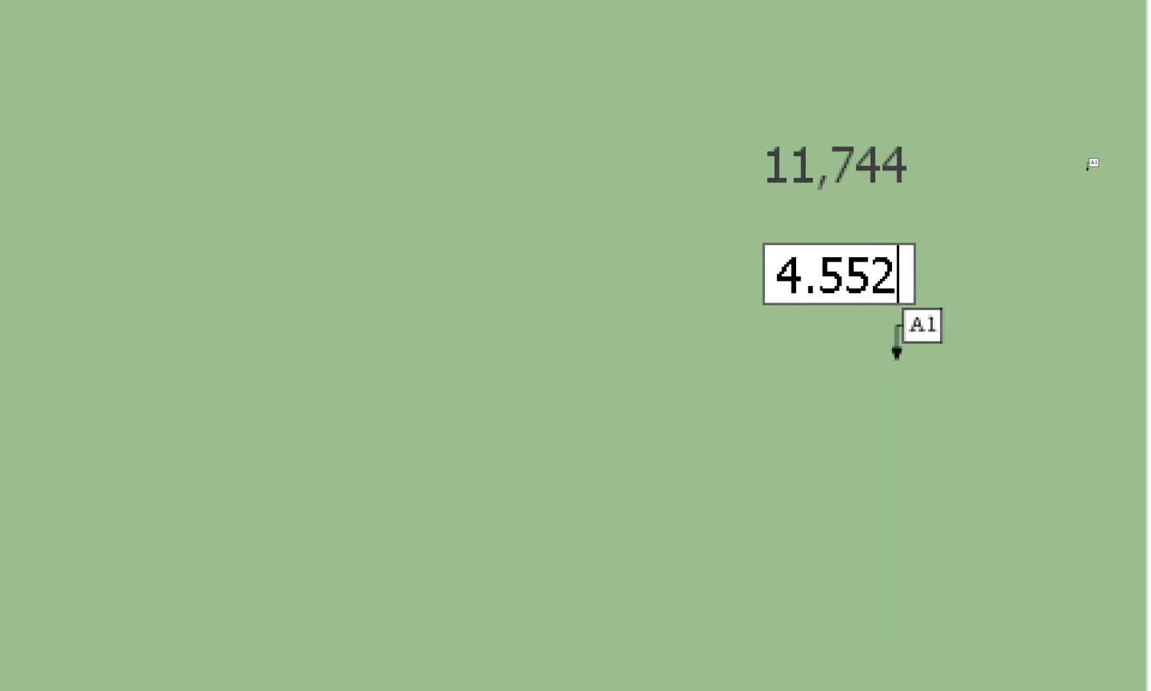
{"action": "left_click", "coordinate": [836, 499]}
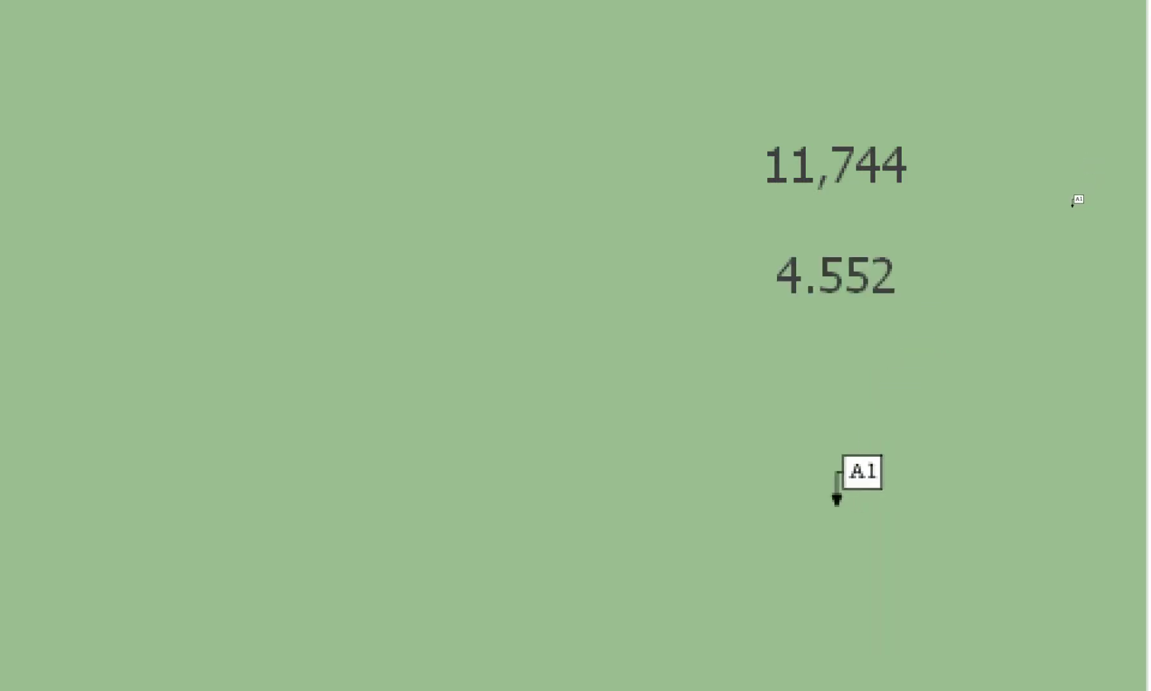
Sketch in red ink a fraction bar under 11,744 and 't =' with a blank line.
{"action": "mouse_move", "coordinate": [715, 216]}
{"action": "left_mouse_down"}
{"action": "mouse_move", "coordinate": [881, 206]}
{"action": "mouse_move", "coordinate": [988, 214]}
{"action": "left_mouse_up"}
{"action": "left_click_drag", "start_coordinate": [739, 377], "coordinate": [752, 395]}
{"action": "left_click_drag", "start_coordinate": [623, 367], "coordinate": [689, 348]}
{"action": "left_click_drag", "start_coordinate": [648, 347], "coordinate": [684, 439]}
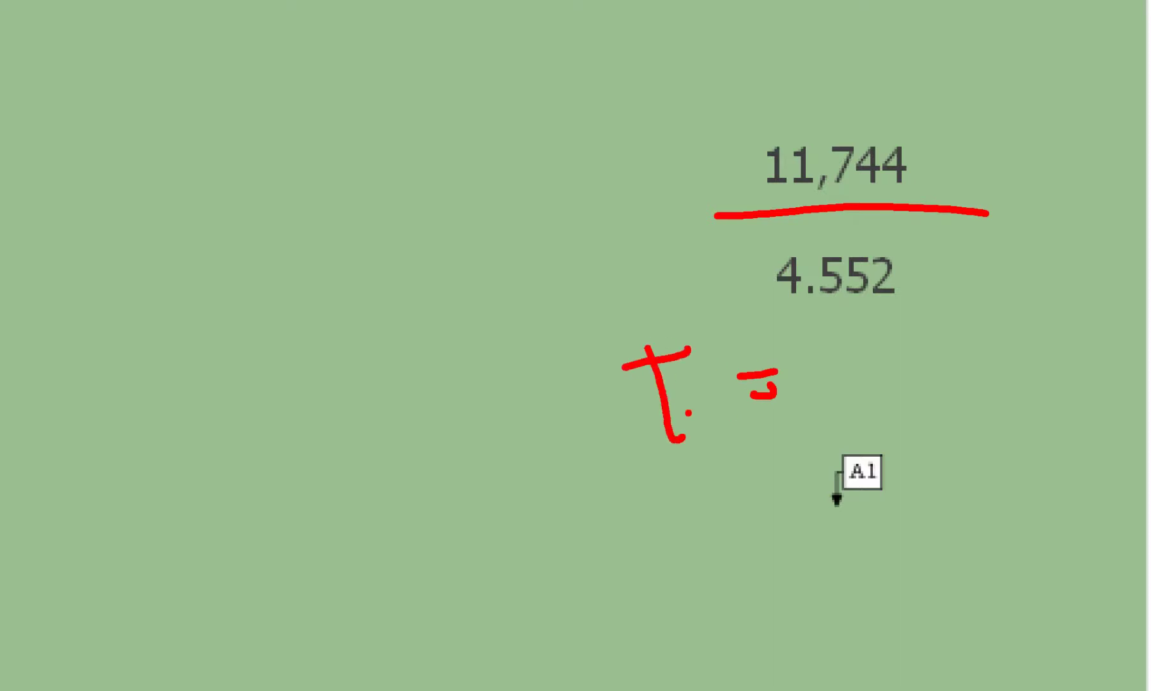
{"action": "mouse_move", "coordinate": [835, 404]}
{"action": "left_mouse_down"}
{"action": "mouse_move", "coordinate": [1046, 403]}
{"action": "mouse_move", "coordinate": [1070, 414]}
{"action": "left_mouse_up"}
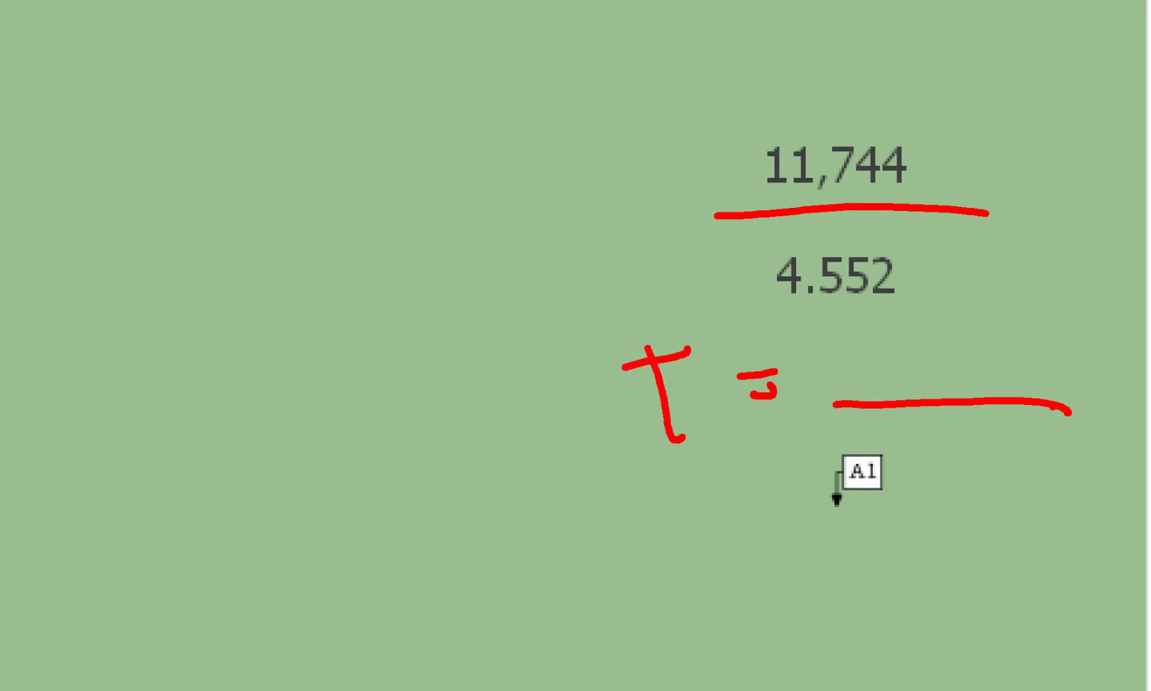
Handwrite 's = √4' in red ink, clear the ink, and start a note below 4.552.
{"action": "left_click_drag", "start_coordinate": [666, 532], "coordinate": [590, 582]}
{"action": "left_click_drag", "start_coordinate": [680, 553], "coordinate": [732, 553]}
{"action": "left_click_drag", "start_coordinate": [706, 531], "coordinate": [755, 535]}
{"action": "mouse_move", "coordinate": [843, 552]}
{"action": "left_mouse_down"}
{"action": "mouse_move", "coordinate": [867, 510]}
{"action": "mouse_move", "coordinate": [1084, 444]}
{"action": "left_mouse_up"}
{"action": "left_click_drag", "start_coordinate": [921, 500], "coordinate": [1049, 519]}
{"action": "left_click_drag", "start_coordinate": [917, 499], "coordinate": [1025, 483]}
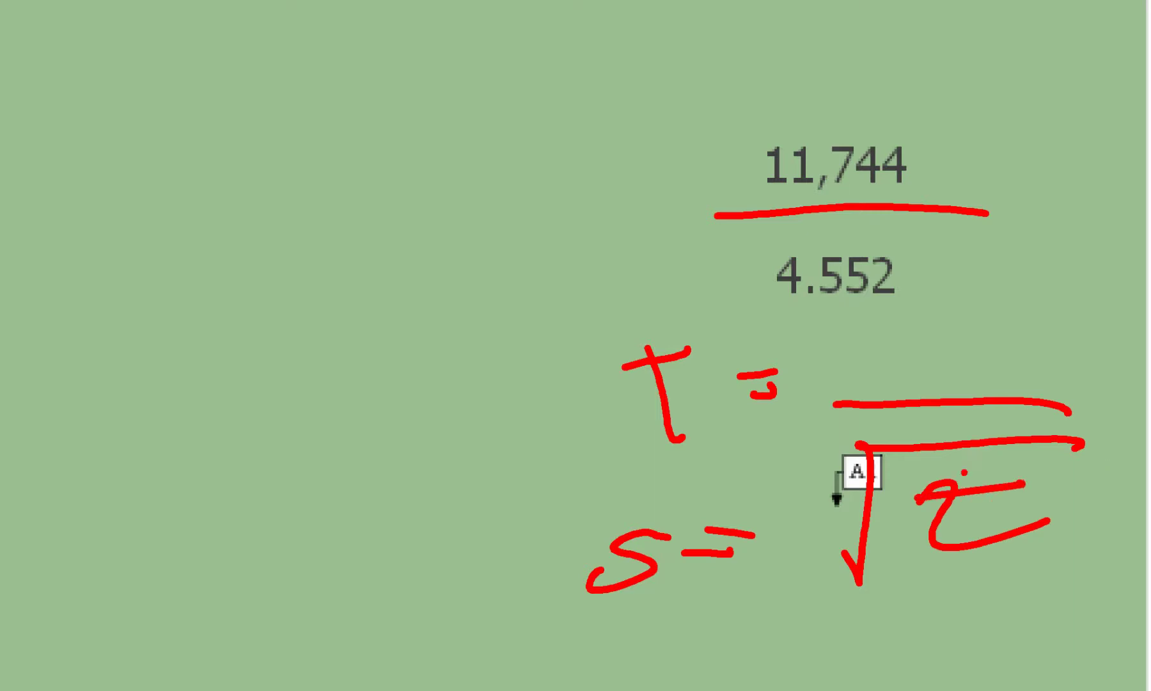
{"action": "left_click_drag", "start_coordinate": [957, 494], "coordinate": [978, 614]}
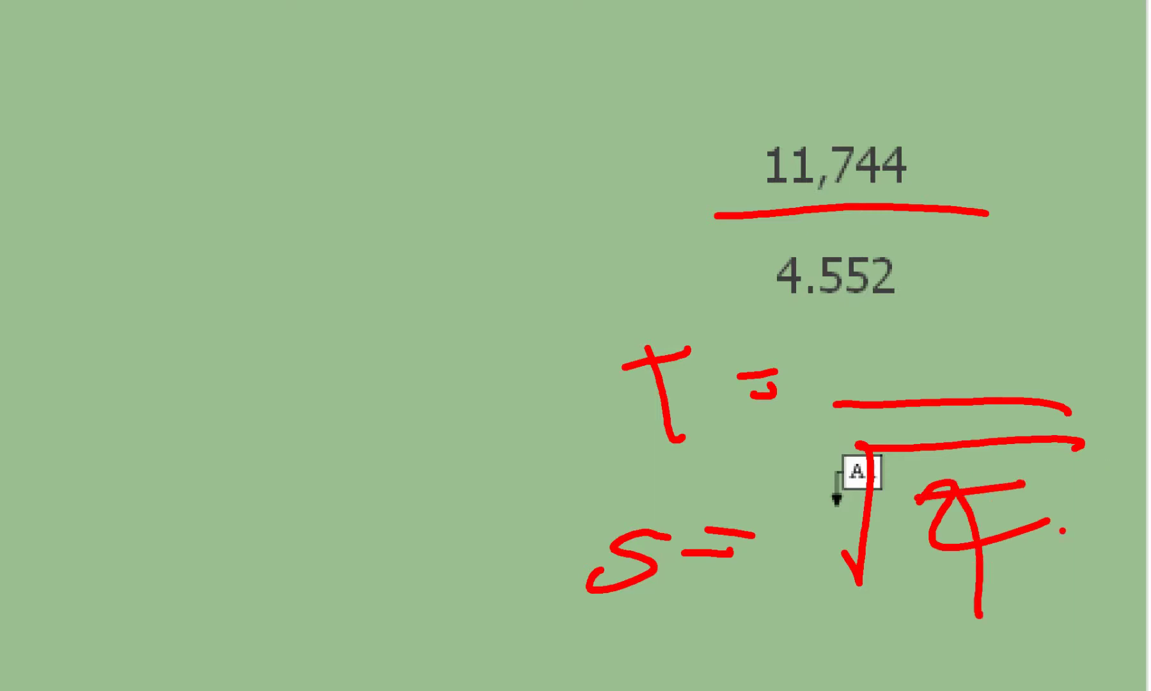
{"action": "key", "text": "e"}
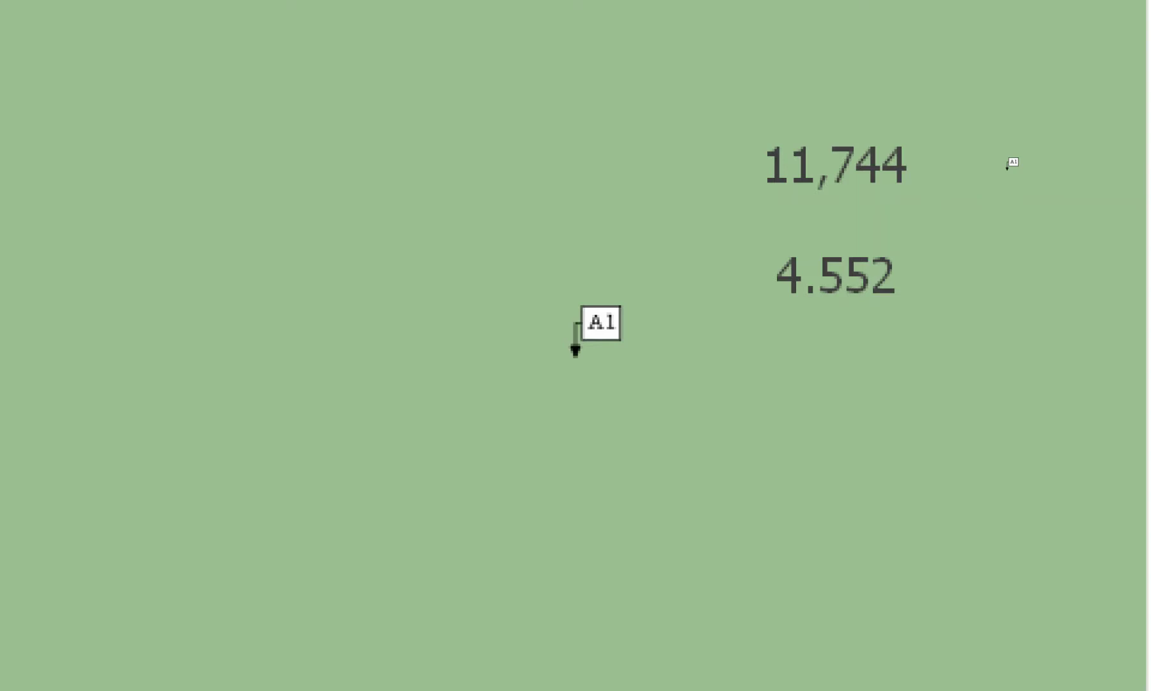
{"action": "left_click", "coordinate": [625, 396]}
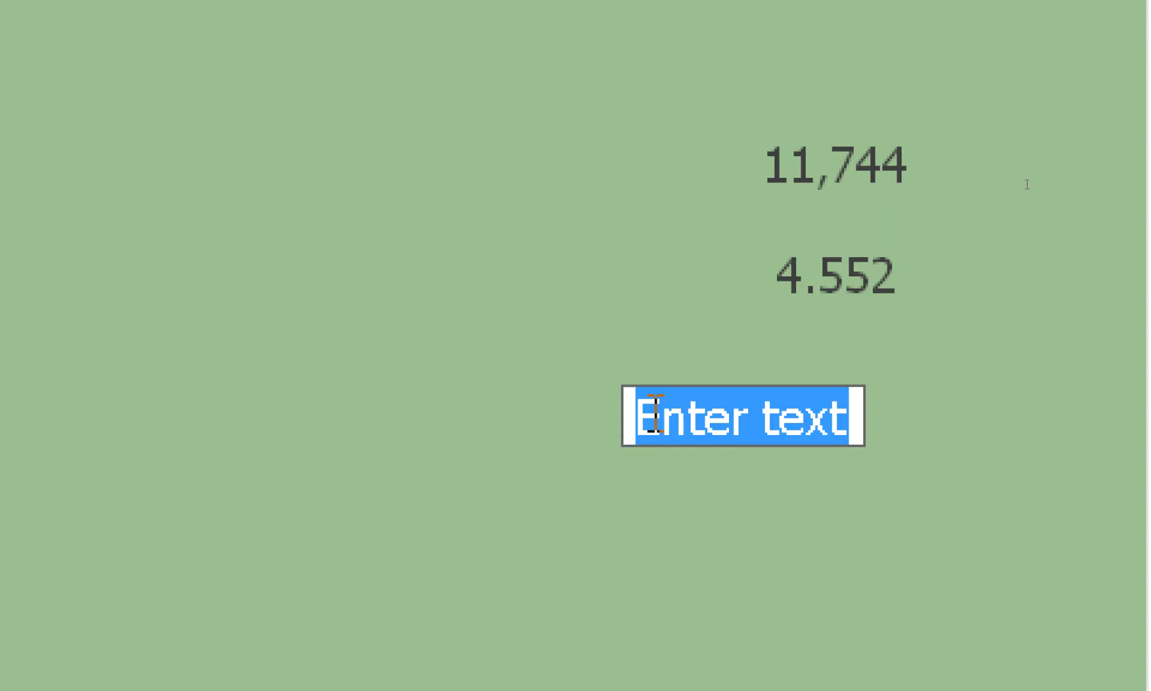
Enter 50.793354394 as the third note under 4.552 and commit it.
{"action": "type", "text": "5"}
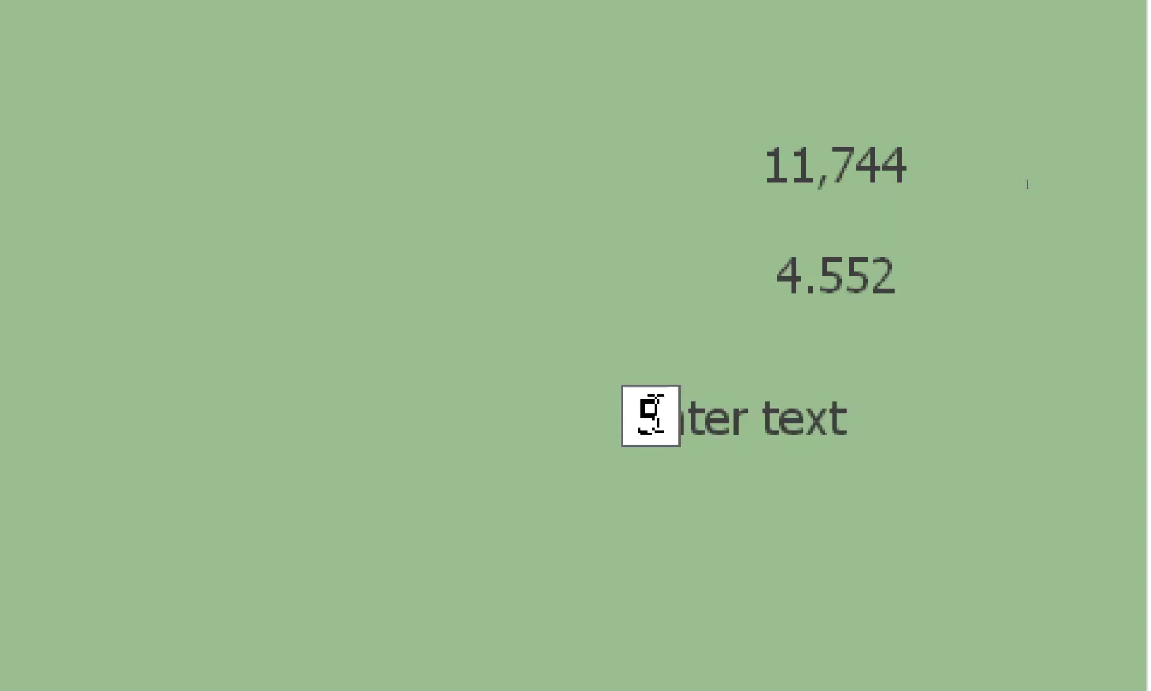
{"action": "type", "text": "0."}
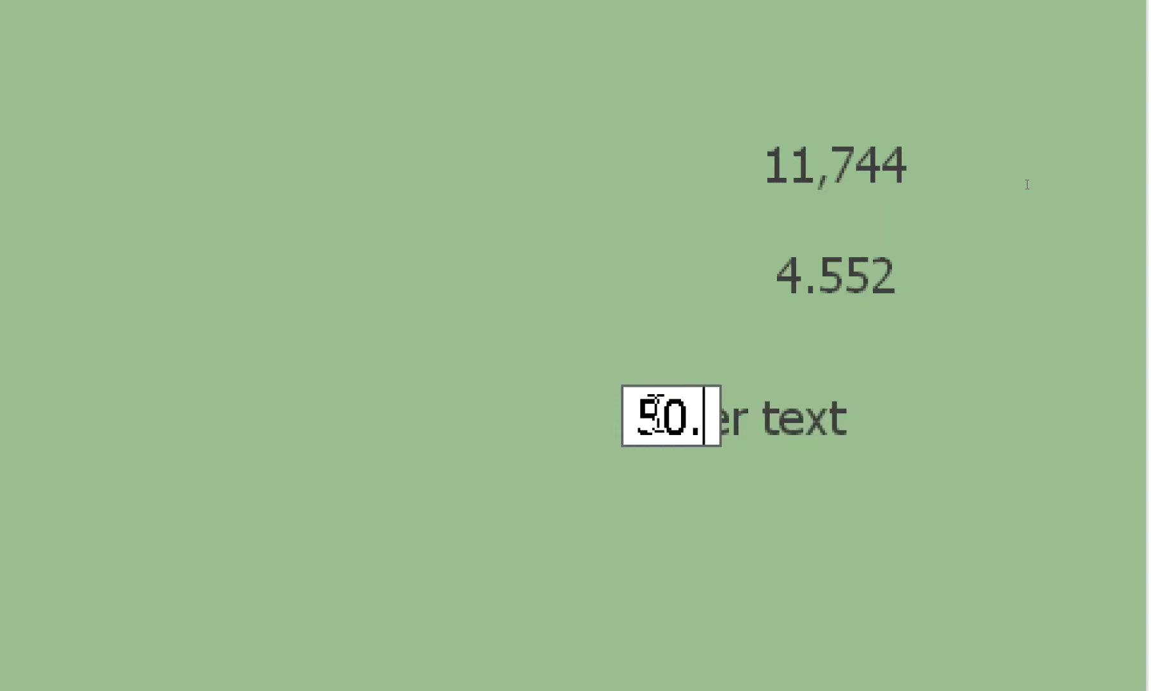
{"action": "type", "text": "7933"}
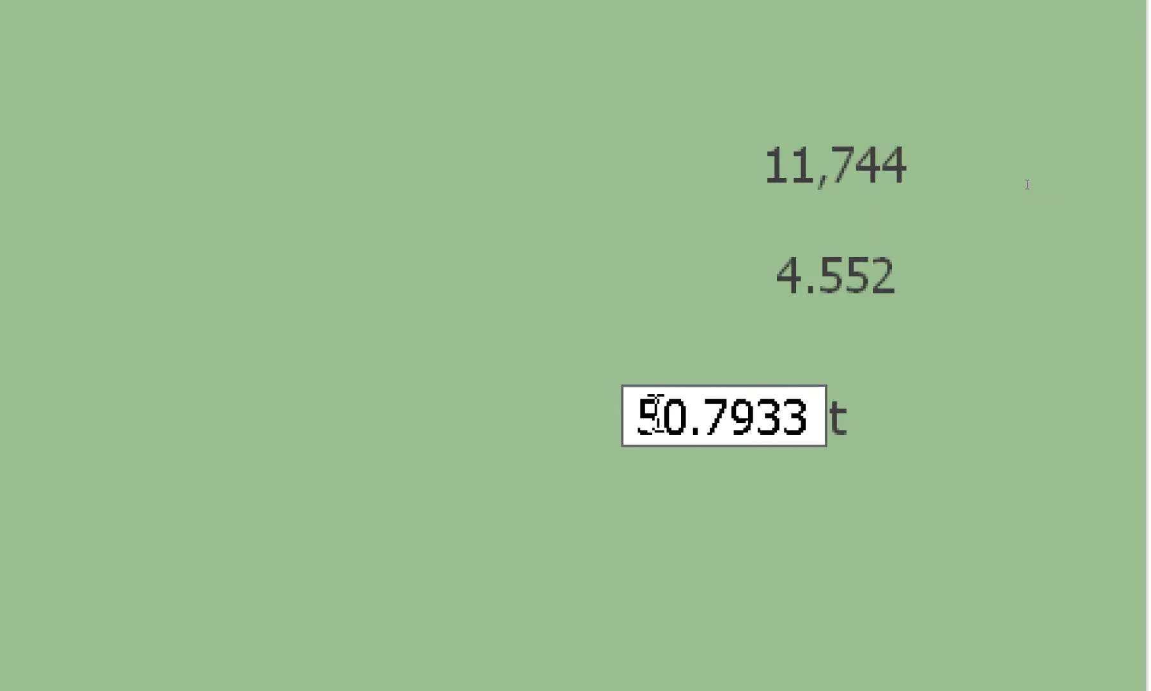
{"action": "type", "text": "543"}
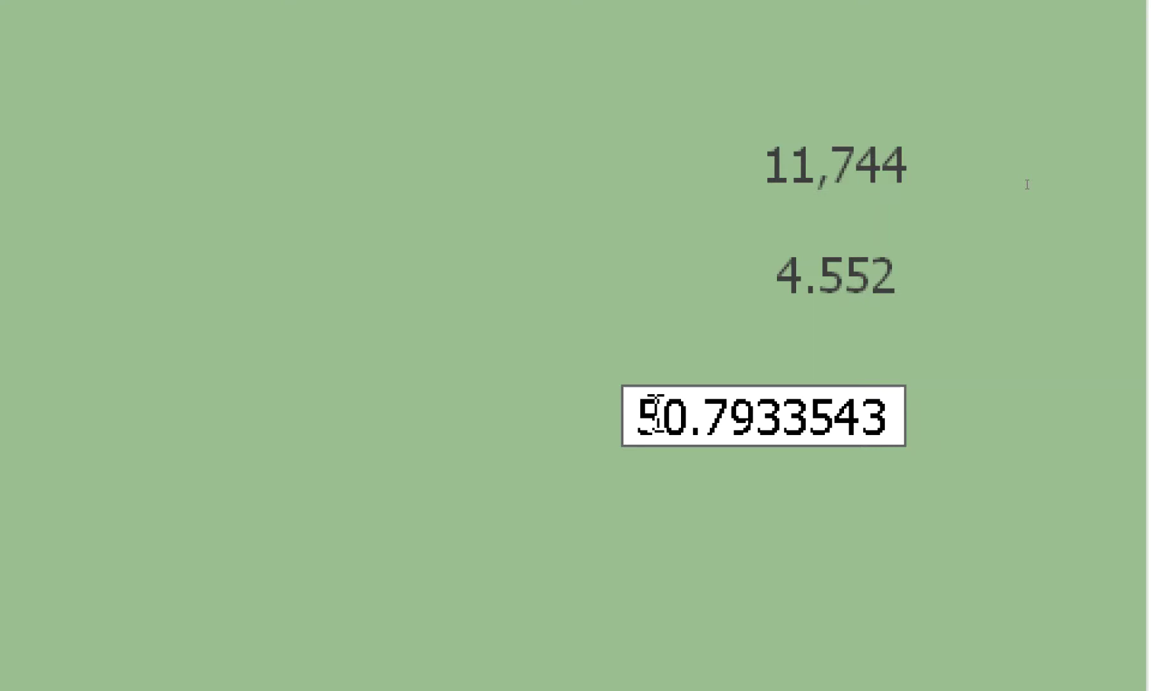
{"action": "type", "text": "94"}
{"action": "left_click", "coordinate": [688, 416]}
{"action": "double_click", "coordinate": [688, 416]}
{"action": "left_click", "coordinate": [677, 515]}
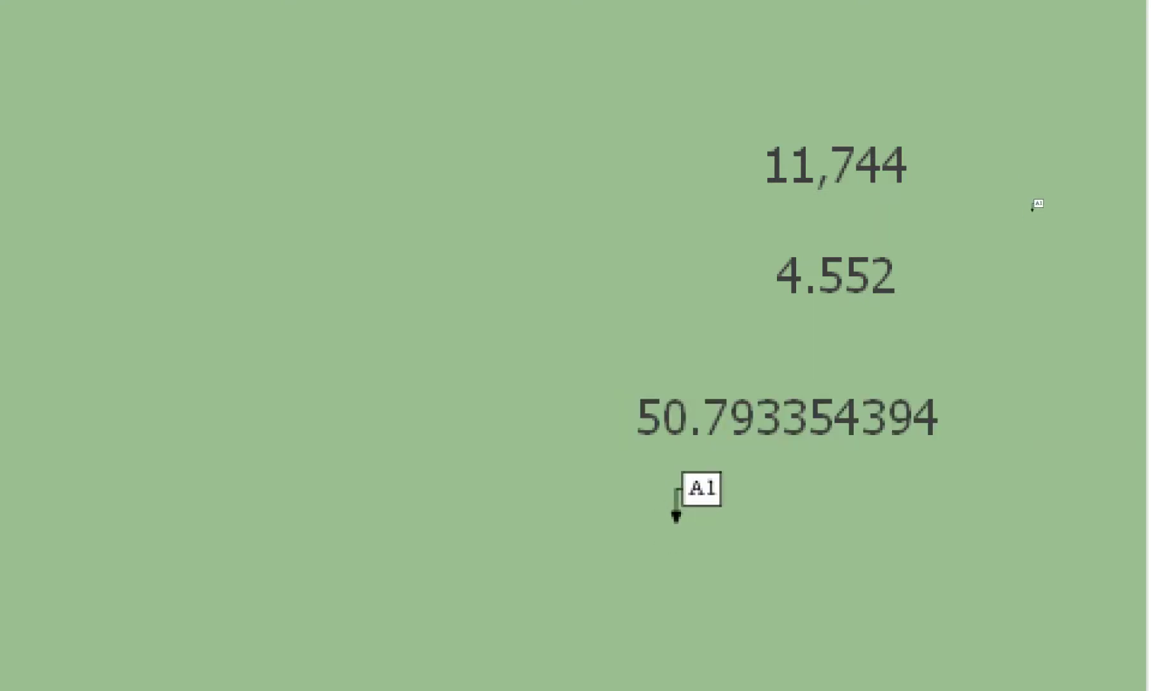
{"action": "scroll", "coordinate": [648, 609], "scroll_direction": "down", "scroll_amount": 1}
{"action": "scroll", "coordinate": [691, 598], "scroll_direction": "down", "scroll_amount": 2}
{"action": "scroll", "coordinate": [702, 614], "scroll_direction": "down", "scroll_amount": 1}
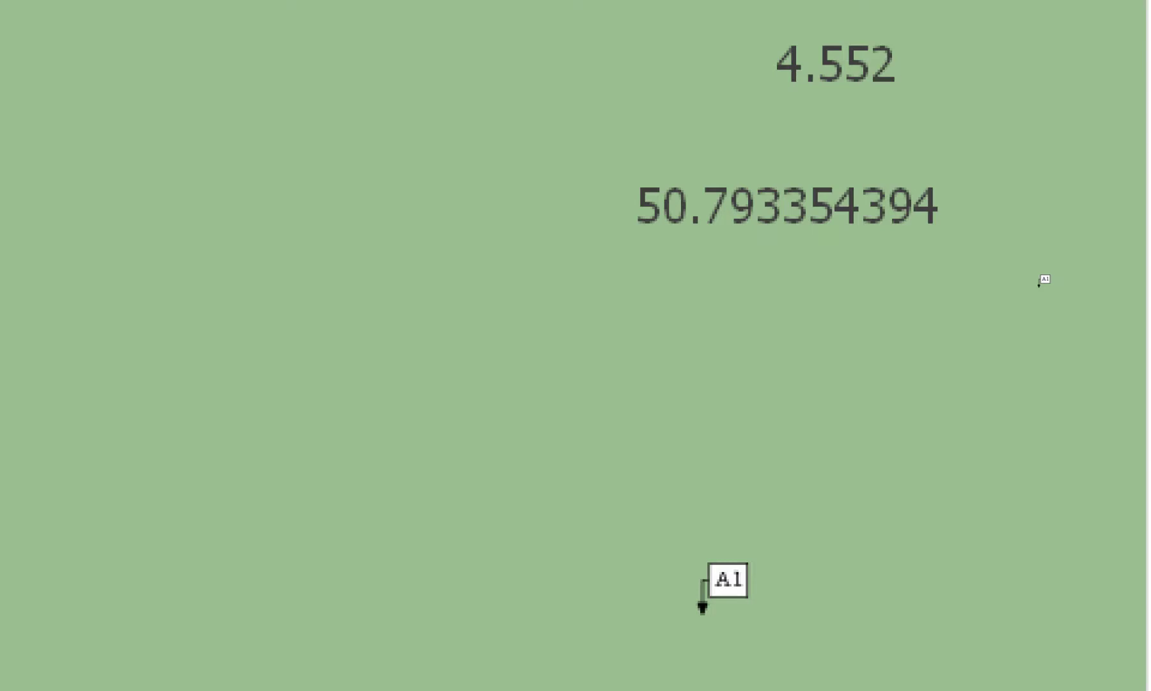
{"action": "scroll", "coordinate": [404, 244], "scroll_direction": "down", "scroll_amount": 2}
{"action": "key", "text": "space"}
{"action": "scroll", "coordinate": [479, 288], "scroll_direction": "down", "scroll_amount": 2}
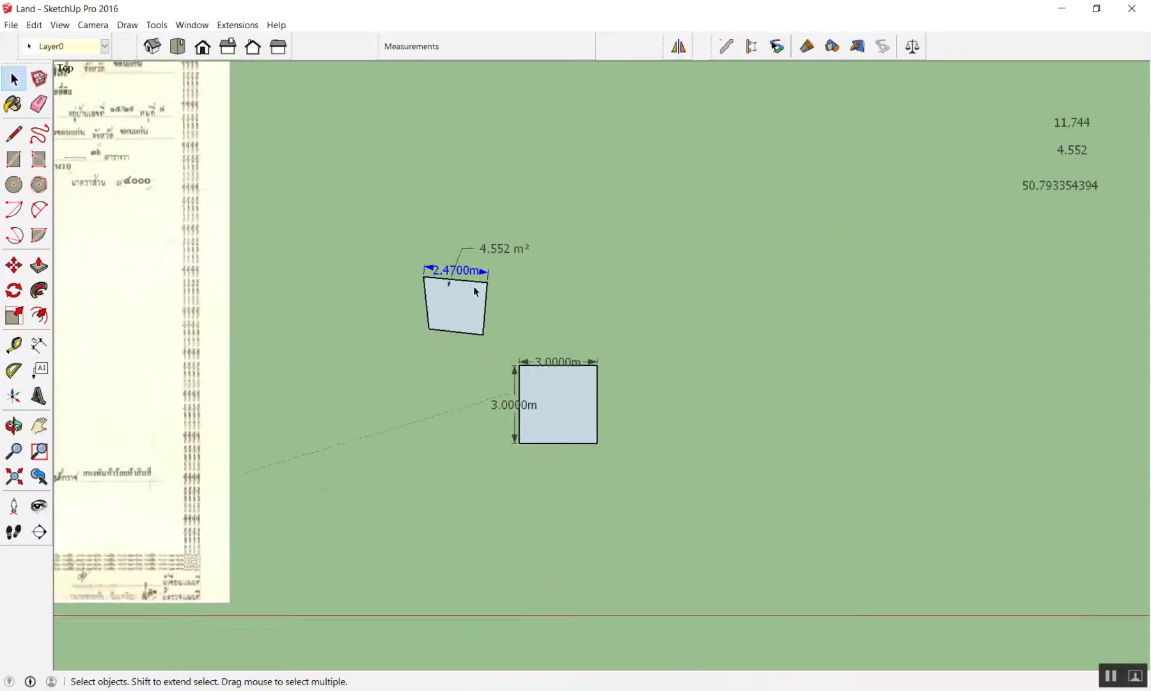
{"action": "scroll", "coordinate": [479, 288], "scroll_direction": "up", "scroll_amount": 4}
{"action": "left_click", "coordinate": [462, 284]}
{"action": "left_click", "coordinate": [481, 277], "text": "shift"}
{"action": "key", "text": "s"}
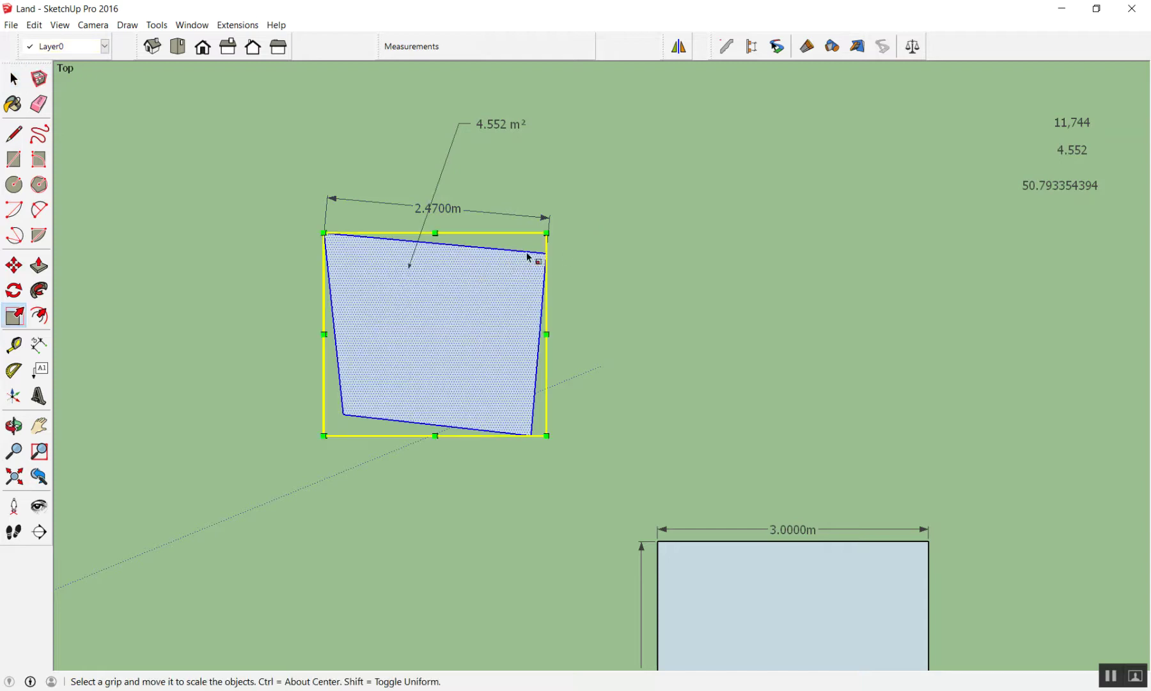
{"action": "left_click_drag", "start_coordinate": [545, 233], "coordinate": [659, 130]}
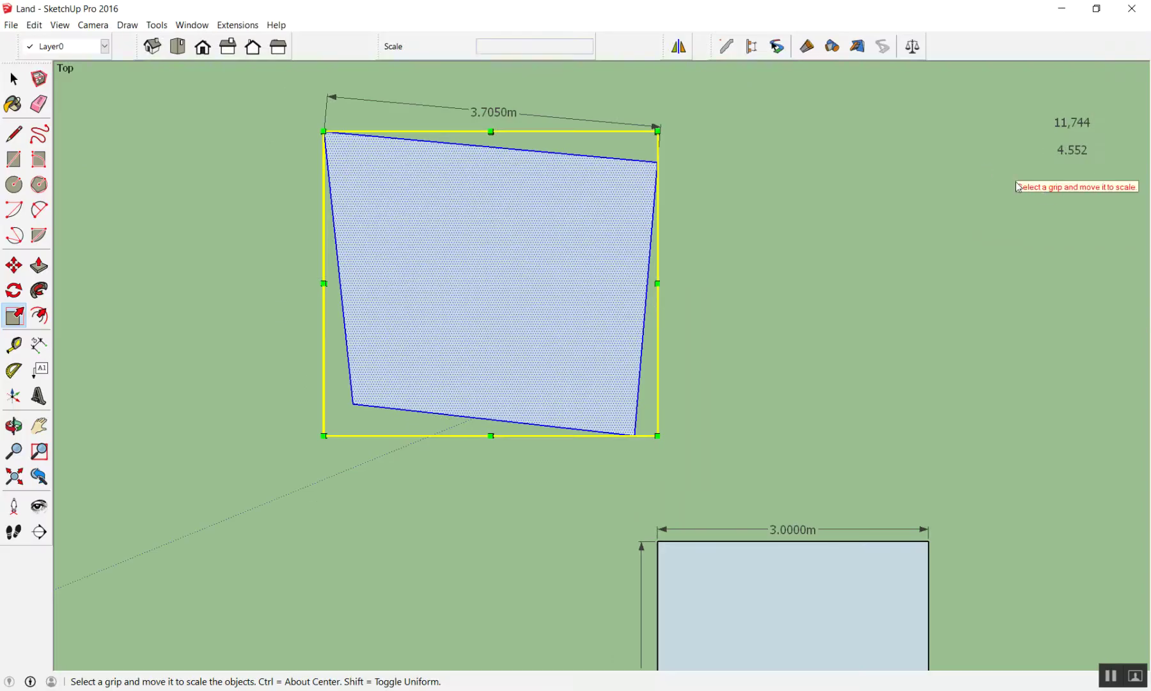
{"action": "key", "text": "space"}
{"action": "left_click", "coordinate": [1049, 198]}
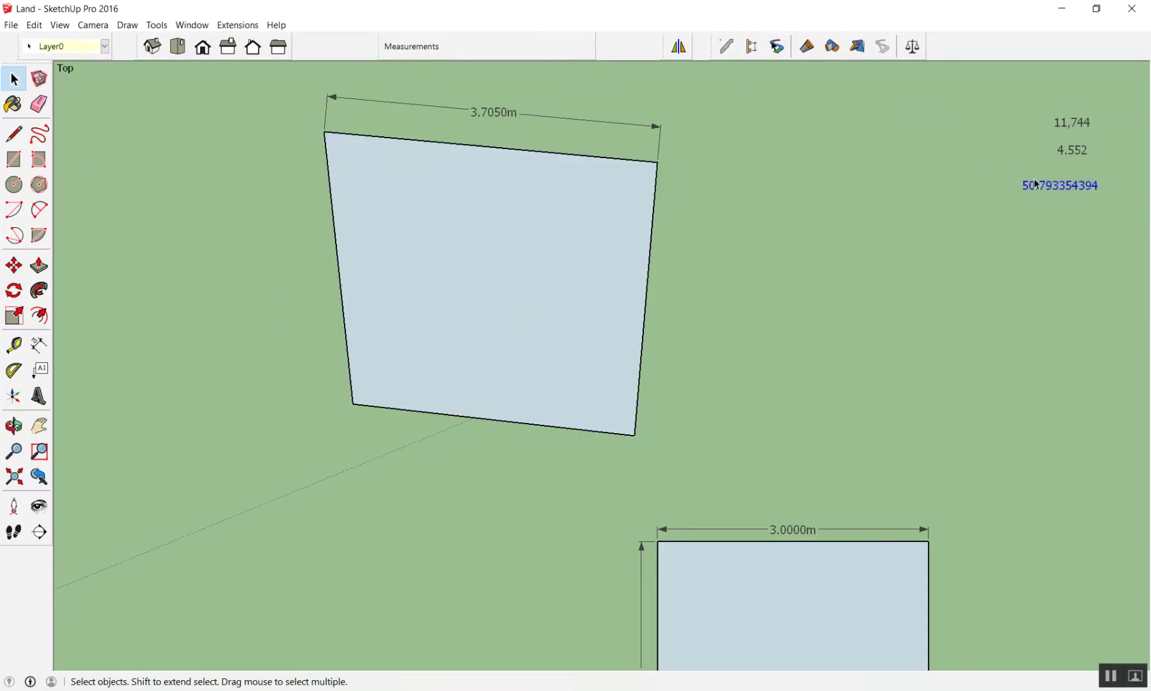
{"action": "key", "text": "m"}
{"action": "left_click", "coordinate": [1036, 184]}
{"action": "left_click", "coordinate": [496, 87]}
{"action": "key", "text": "space"}
{"action": "key", "text": "ctrl+z"}
{"action": "key", "text": "ctrl+z"}
{"action": "key", "text": "m"}
{"action": "left_click", "coordinate": [1023, 195]}
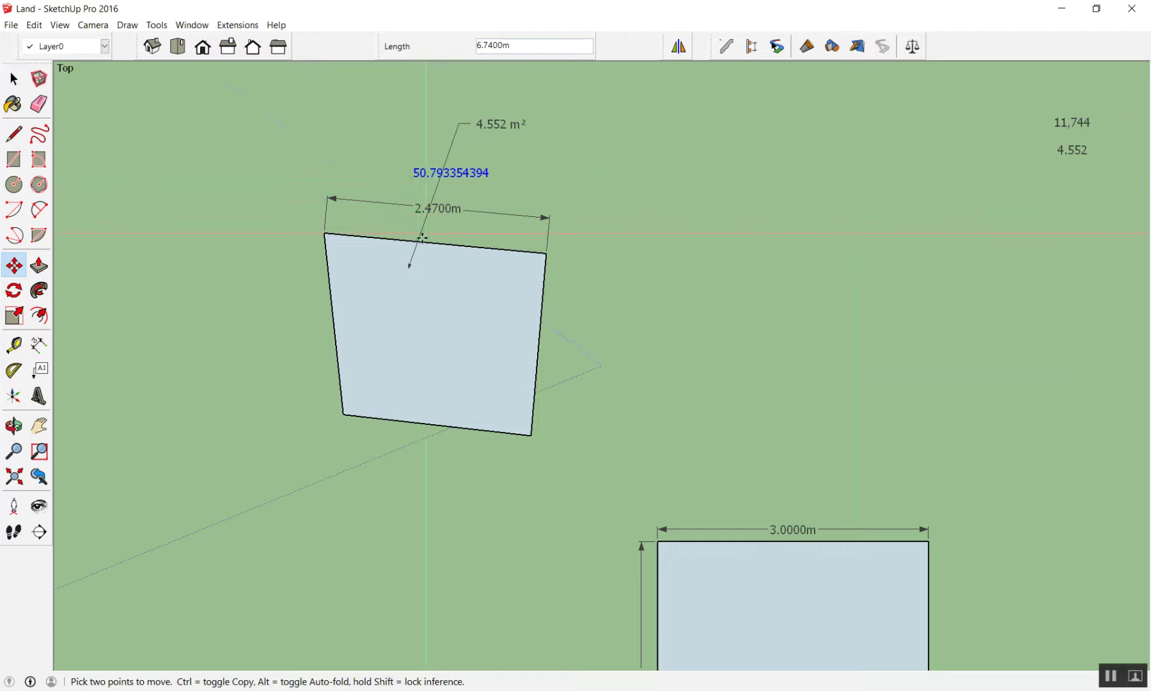
Scale the quadrilateral face by a factor of 50.793354394.
{"action": "key", "text": "space"}
{"action": "left_click", "coordinate": [432, 279]}
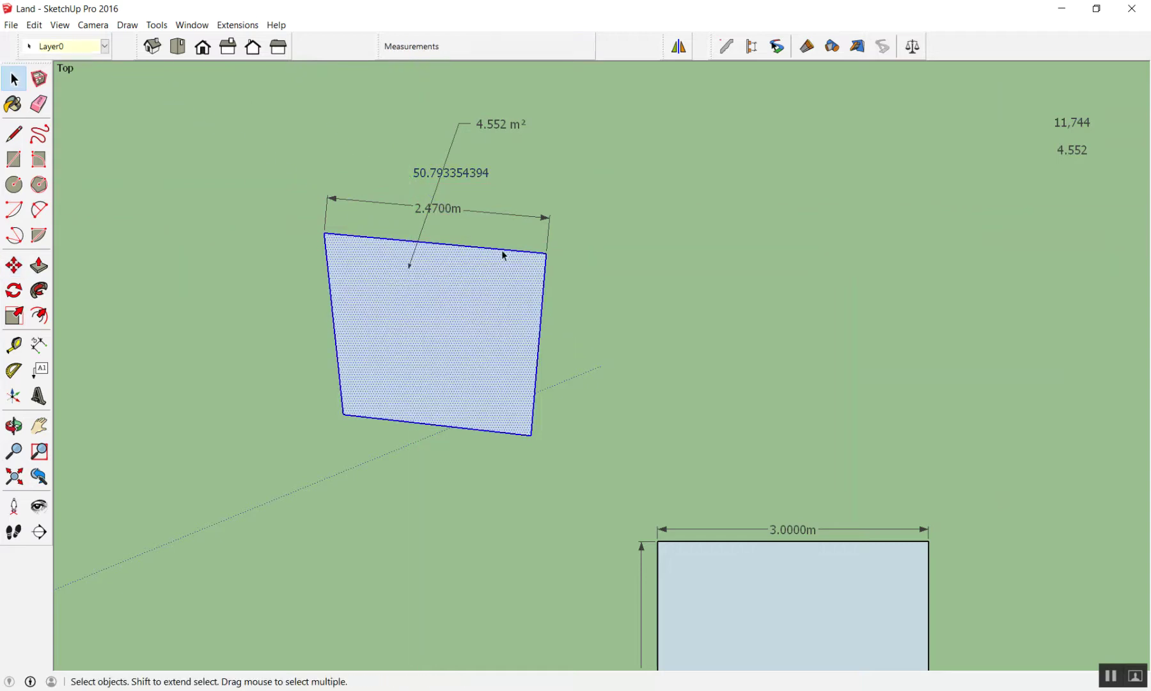
{"action": "key", "text": "s"}
{"action": "left_click_drag", "start_coordinate": [546, 231], "coordinate": [571, 197]}
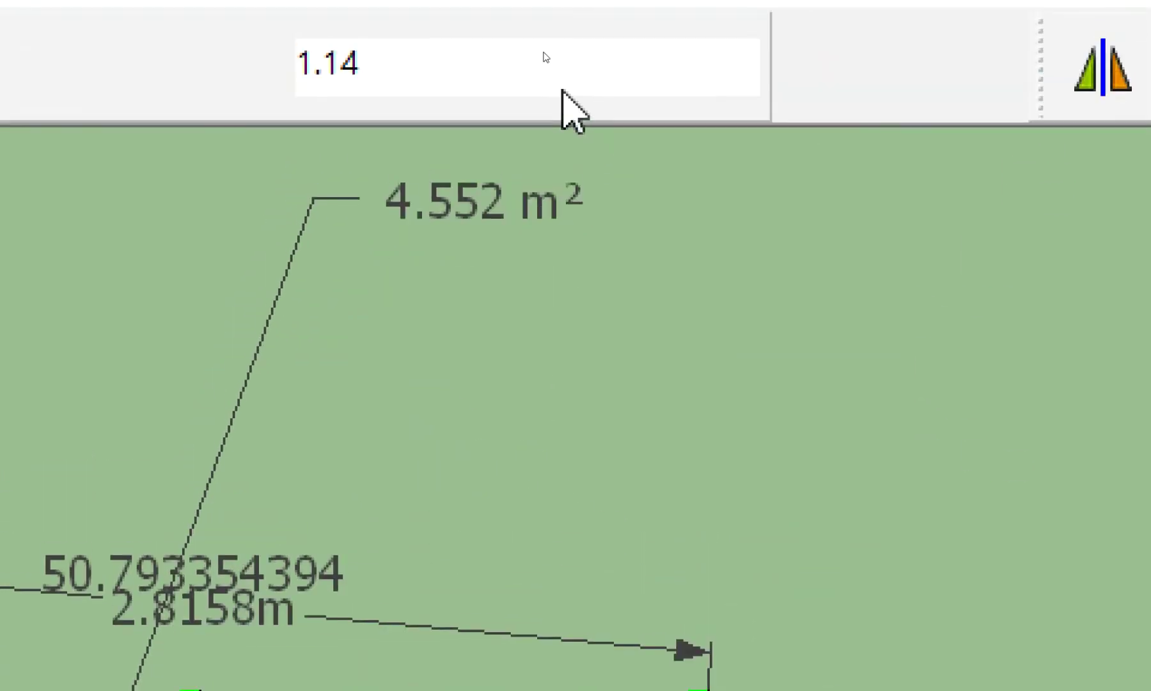
{"action": "left_click", "coordinate": [540, 53]}
{"action": "type", "text": "50.79335"}
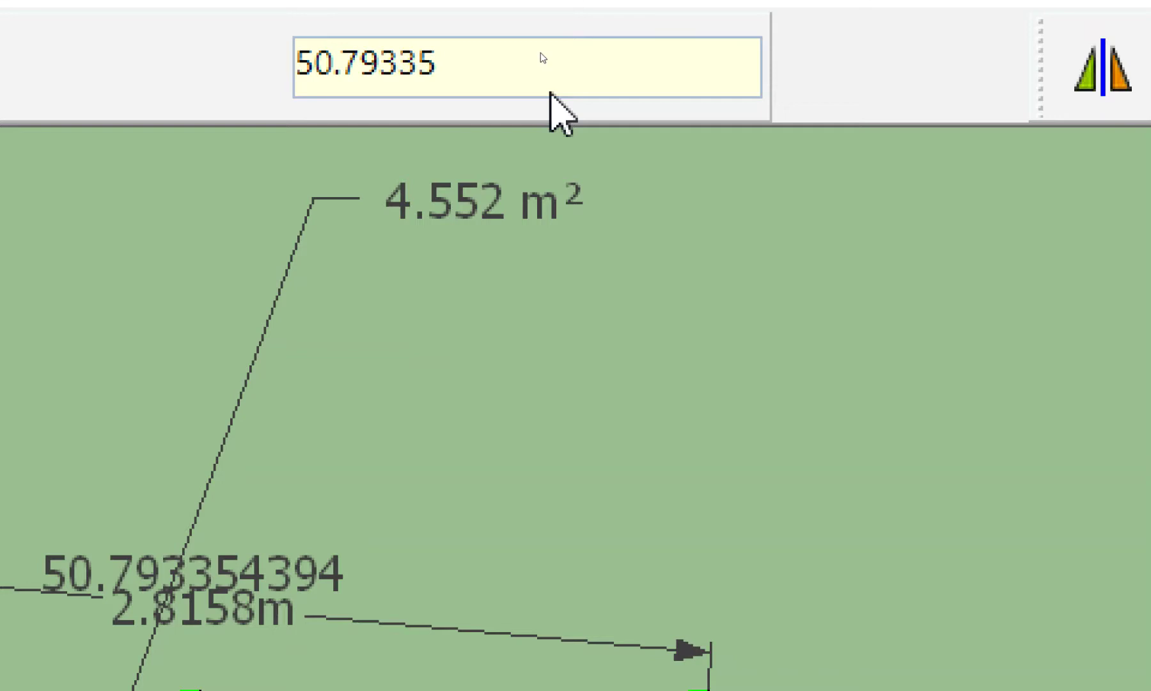
{"action": "type", "text": "439"}
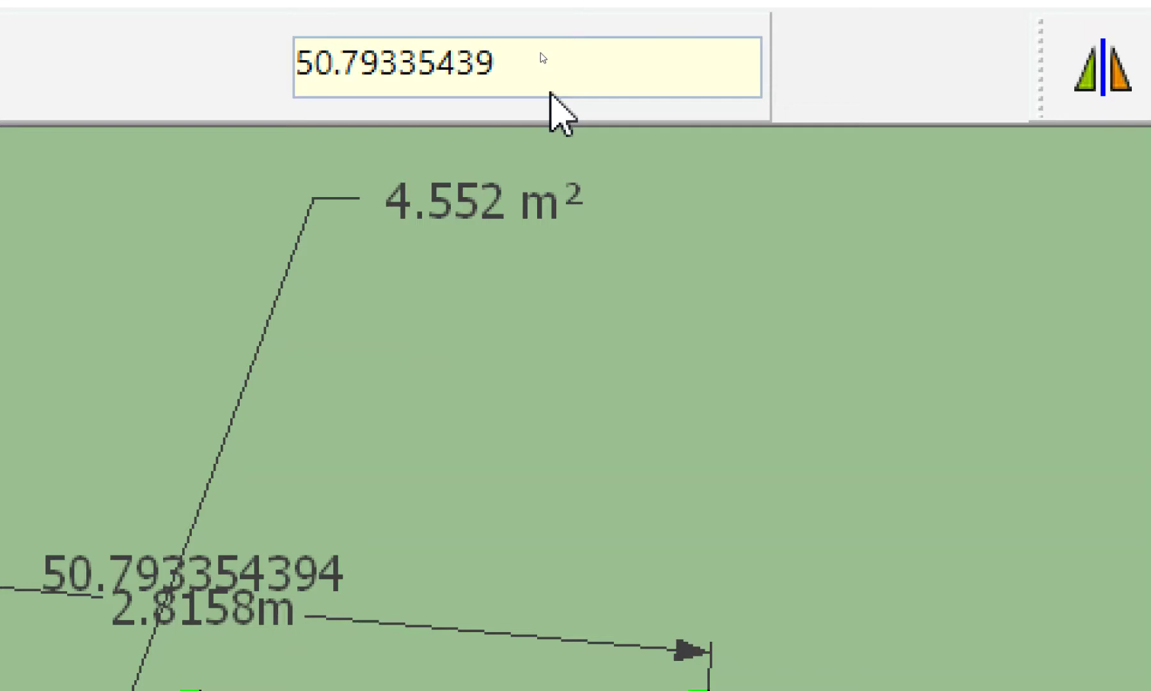
{"action": "type", "text": "4"}
{"action": "key", "text": "Return"}
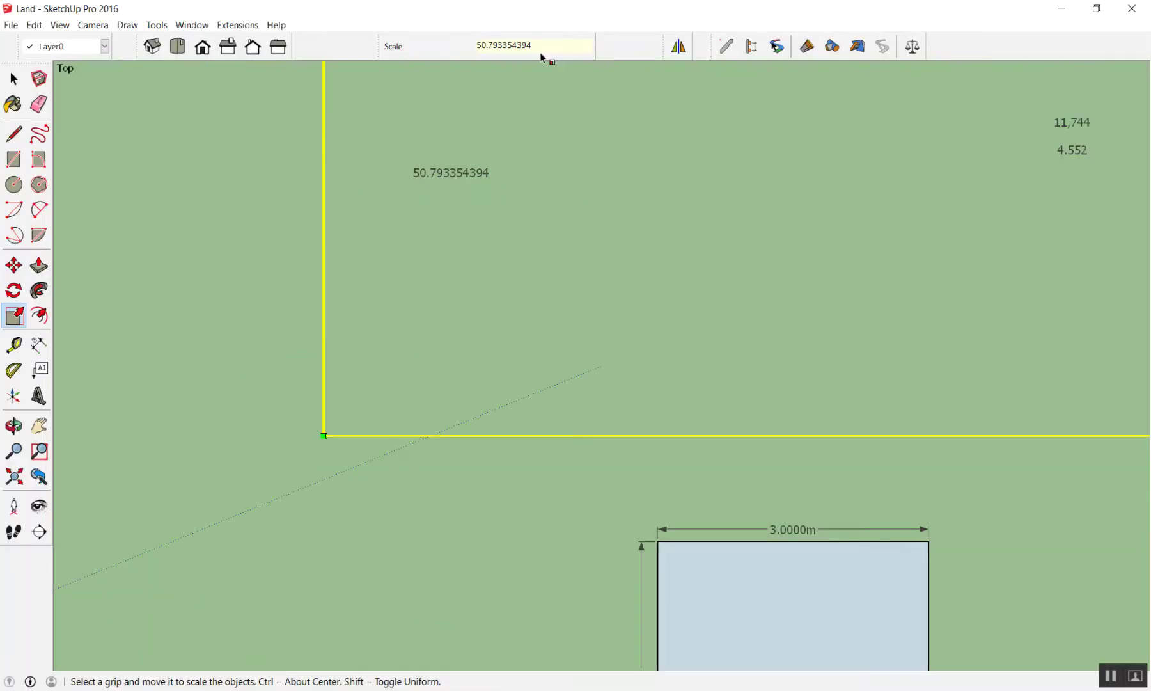
Select the 50.793354394 text label and pick it up to move it.
{"action": "scroll", "coordinate": [486, 397], "scroll_direction": "down", "scroll_amount": 5}
{"action": "scroll", "coordinate": [390, 503], "scroll_direction": "down", "scroll_amount": 3}
{"action": "scroll", "coordinate": [345, 502], "scroll_direction": "down", "scroll_amount": 3}
{"action": "scroll", "coordinate": [346, 502], "scroll_direction": "down", "scroll_amount": 2}
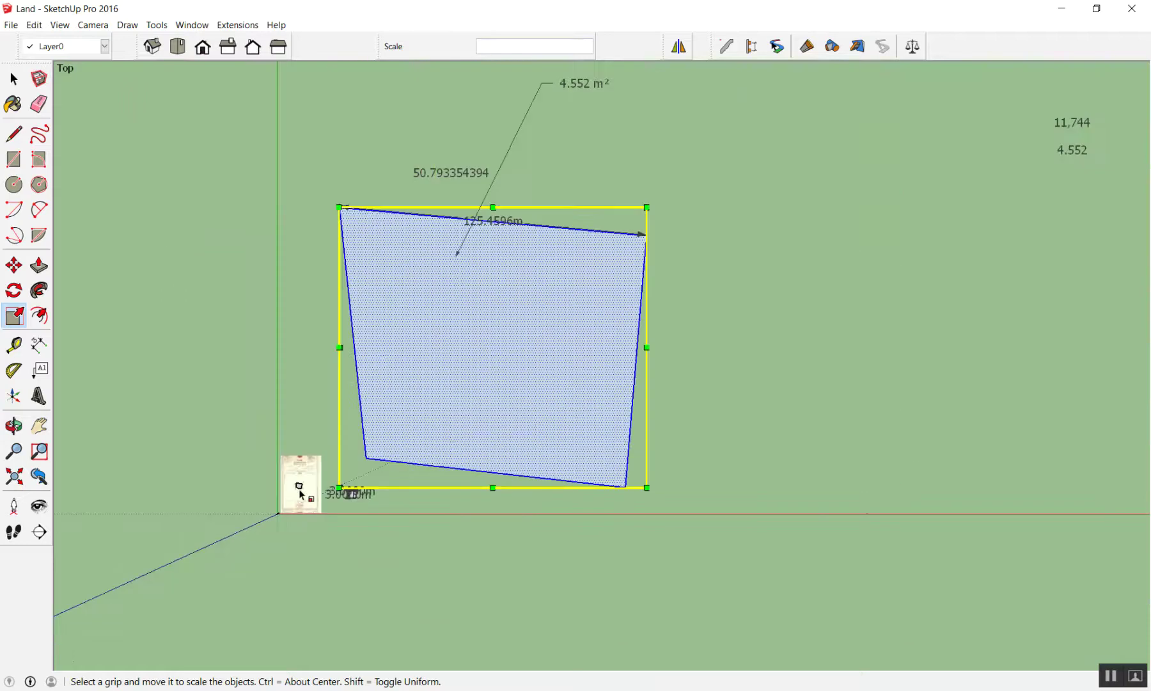
{"action": "key", "text": "space"}
{"action": "left_click", "coordinate": [423, 144]}
{"action": "left_click_drag", "start_coordinate": [424, 151], "coordinate": [376, 203]}
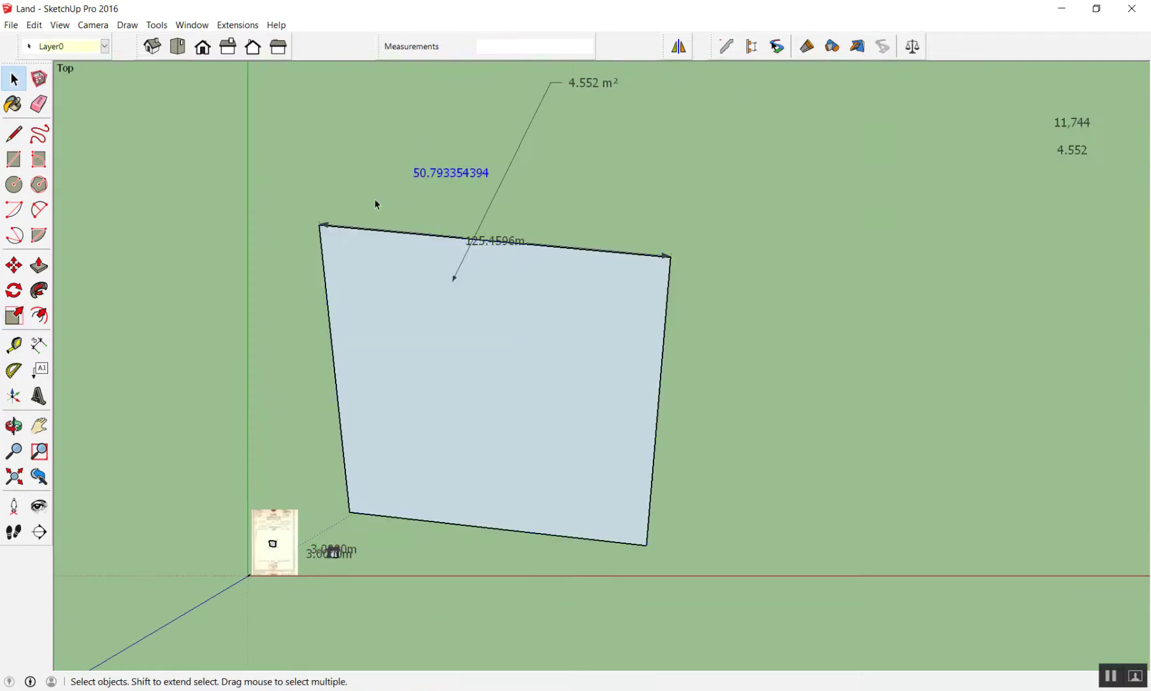
{"action": "key", "text": "m"}
{"action": "left_click", "coordinate": [376, 198]}
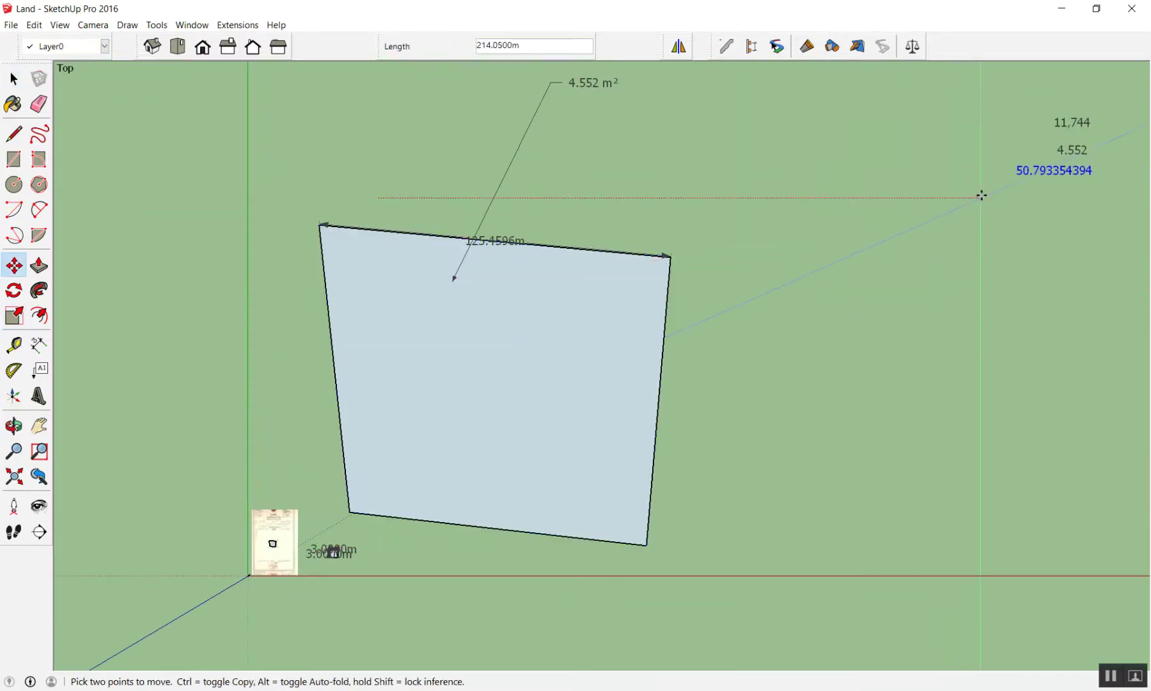
Place the face's 11743.8895 m² area label beside the 11,744 note.
{"action": "scroll", "coordinate": [700, 284], "scroll_direction": "down", "scroll_amount": 3}
{"action": "scroll", "coordinate": [481, 179], "scroll_direction": "up", "scroll_amount": 3}
{"action": "scroll", "coordinate": [497, 193], "scroll_direction": "down", "scroll_amount": 3}
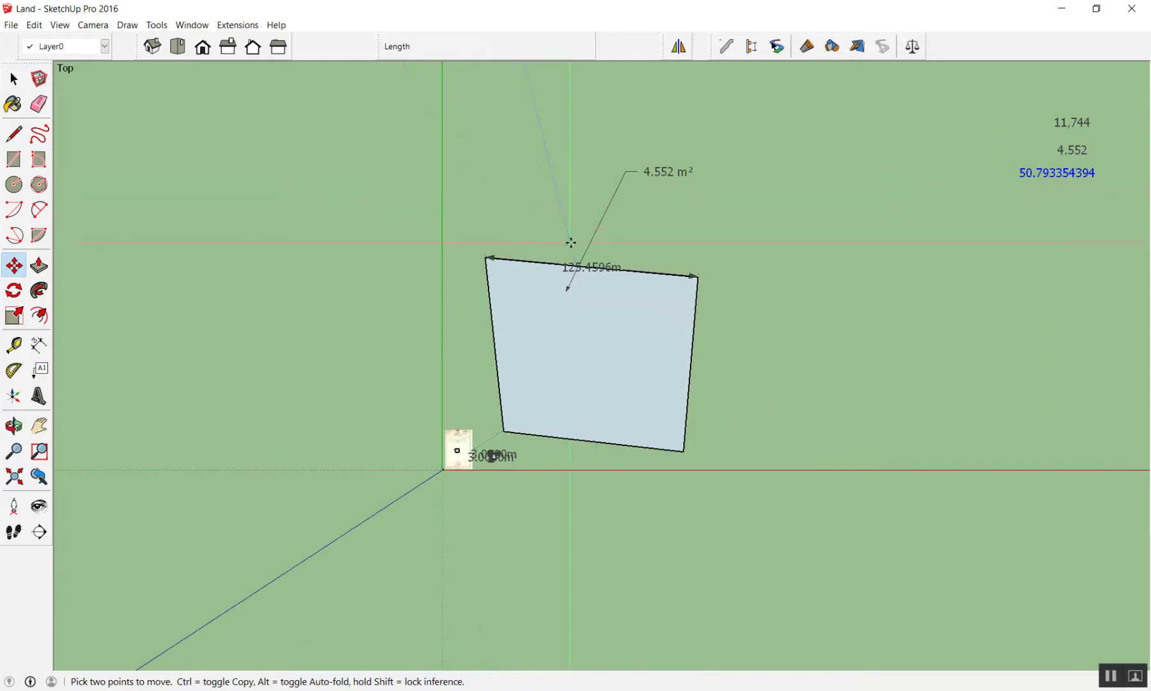
{"action": "left_click", "coordinate": [55, 370]}
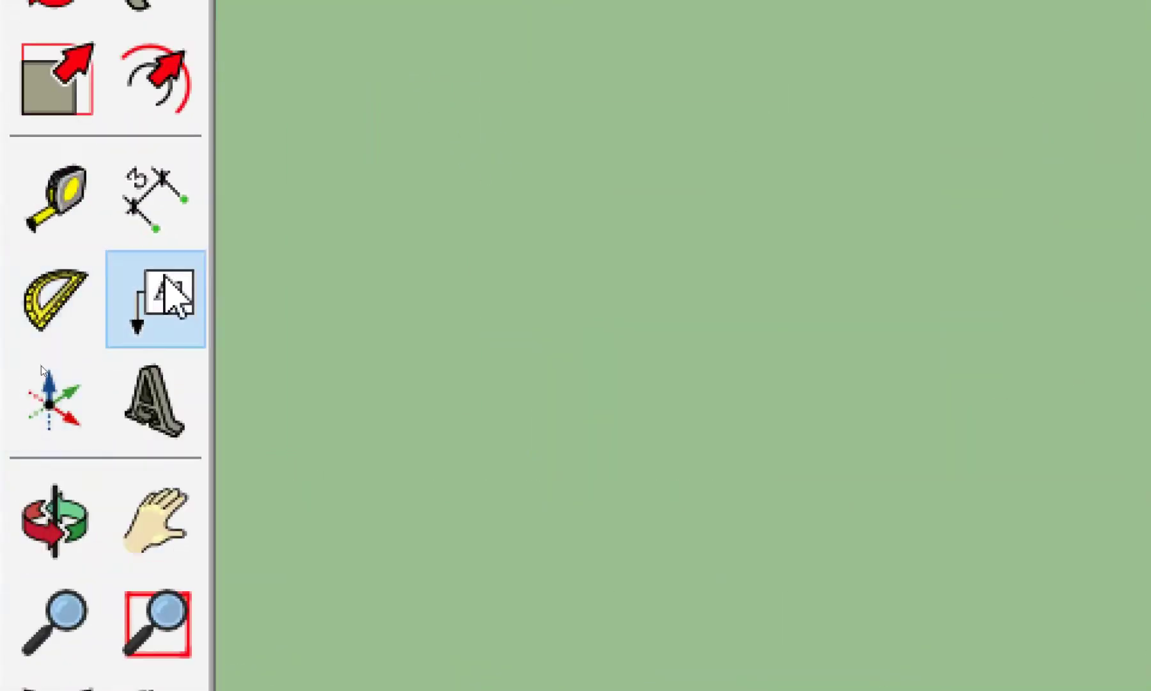
{"action": "left_click", "coordinate": [449, 328]}
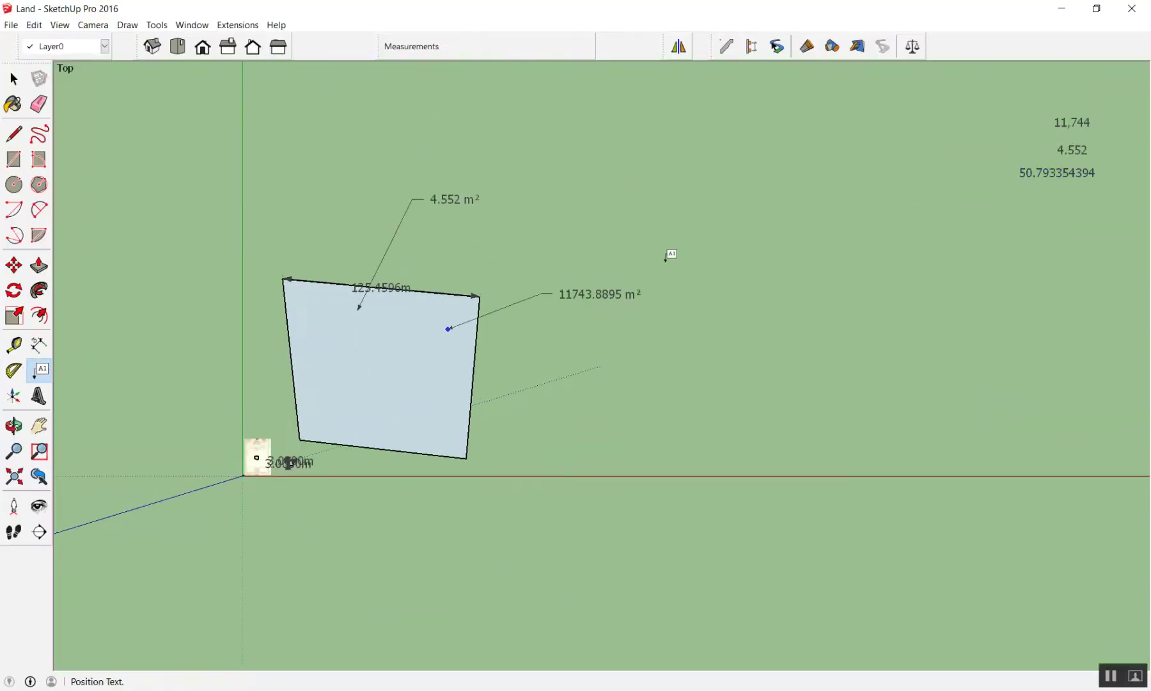
{"action": "left_click", "coordinate": [951, 118]}
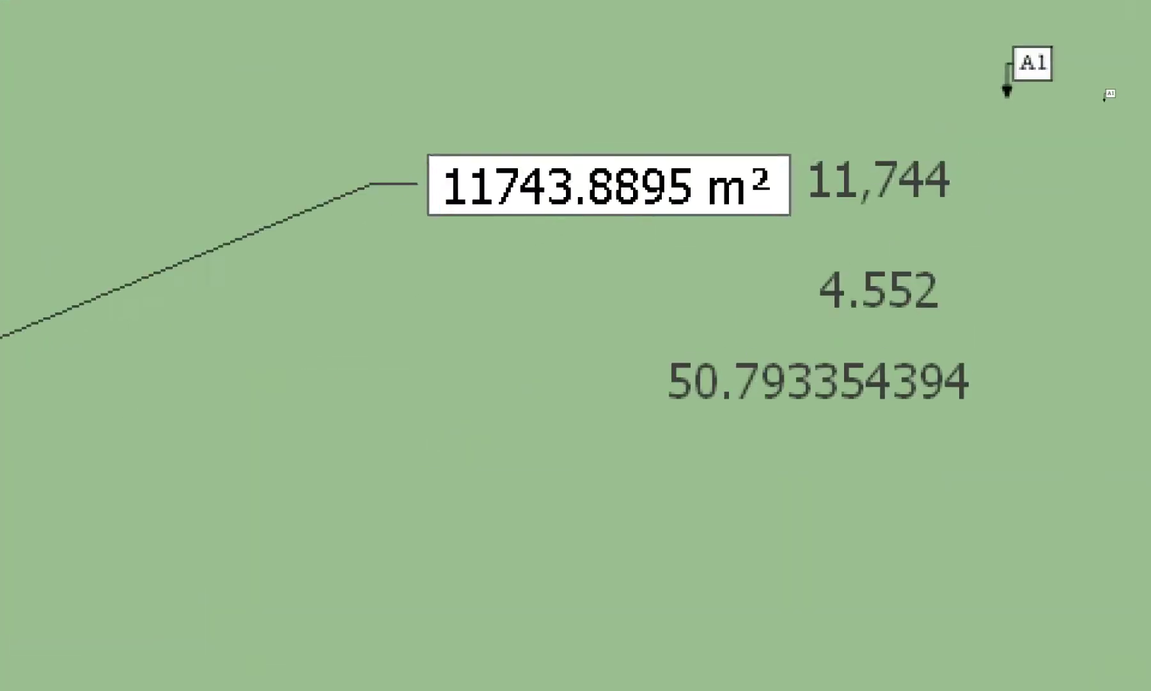
{"action": "key", "text": "Return"}
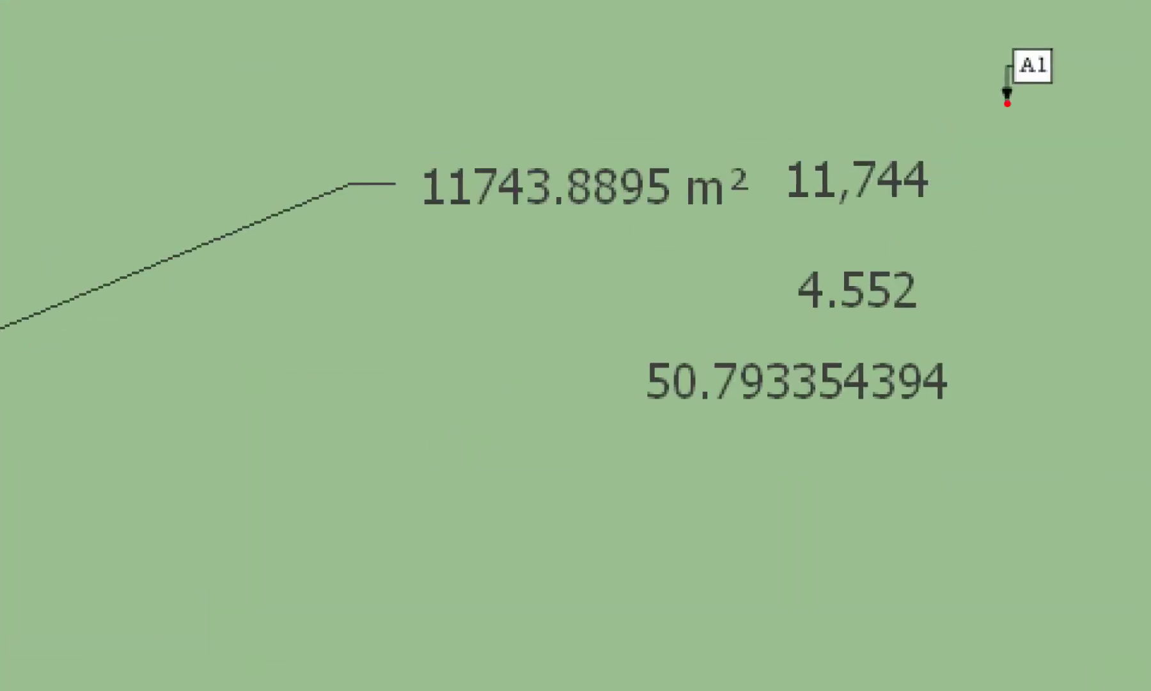
{"action": "mouse_move", "coordinate": [755, 152]}
{"action": "left_mouse_down"}
{"action": "mouse_move", "coordinate": [310, 198]}
{"action": "mouse_move", "coordinate": [724, 159]}
{"action": "left_mouse_up"}
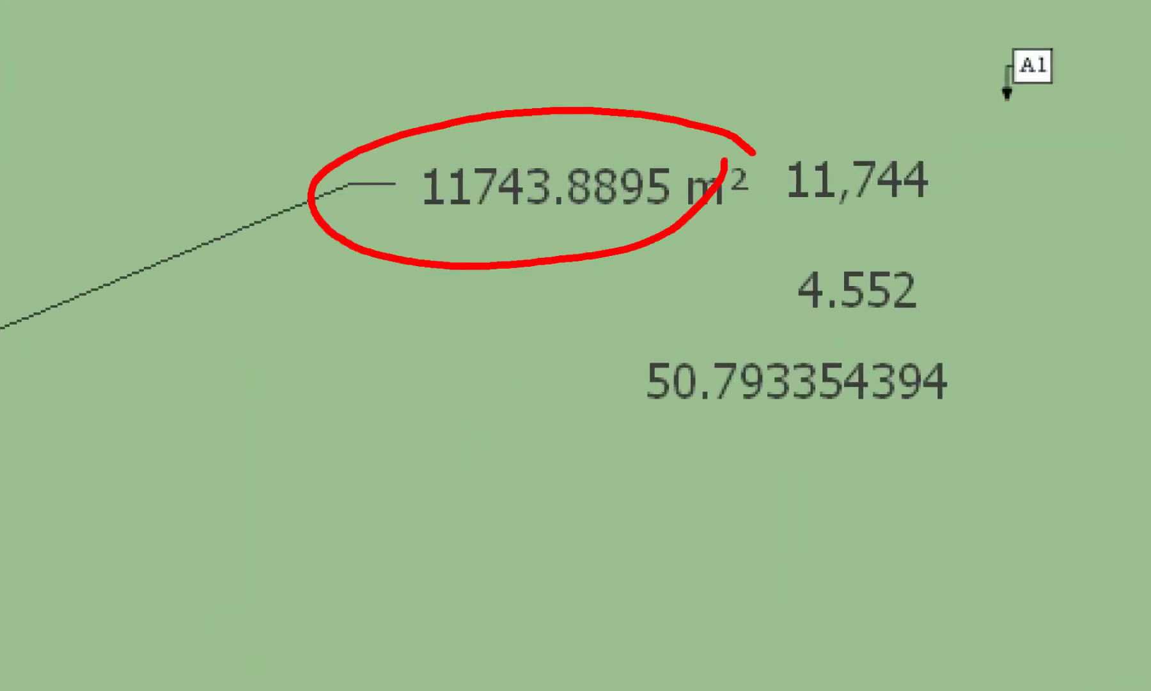
{"action": "mouse_move", "coordinate": [960, 136]}
{"action": "left_mouse_down"}
{"action": "mouse_move", "coordinate": [783, 205]}
{"action": "mouse_move", "coordinate": [989, 185]}
{"action": "left_mouse_up"}
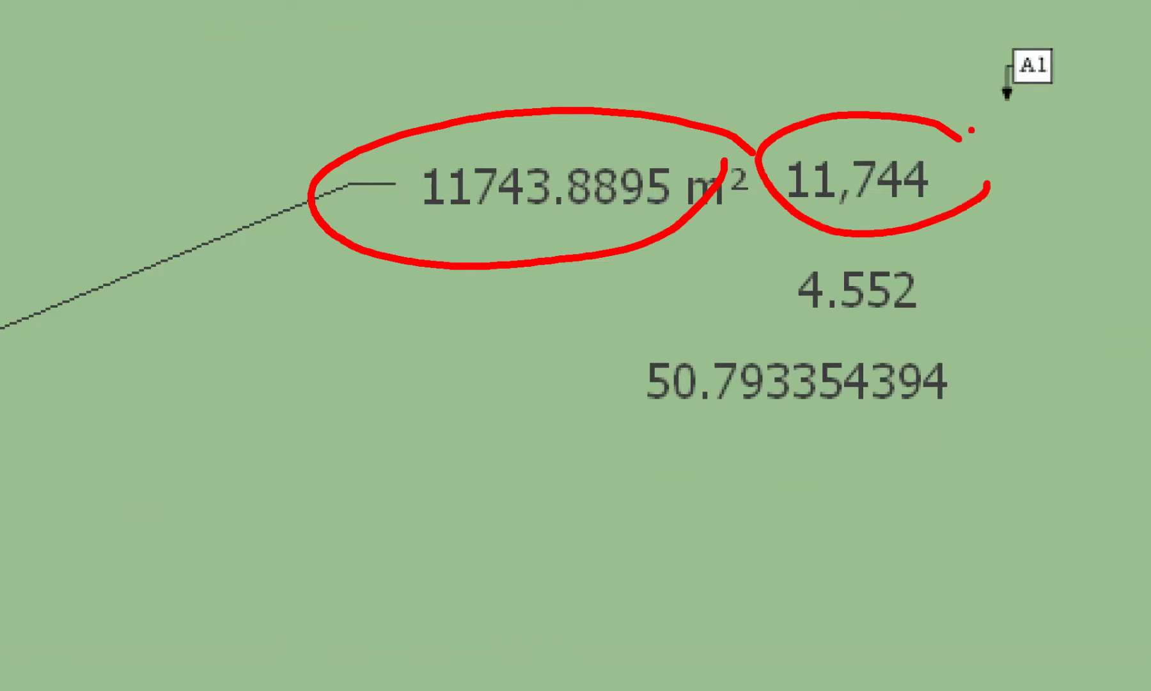
{"action": "mouse_move", "coordinate": [465, 217]}
{"action": "left_mouse_down"}
{"action": "mouse_move", "coordinate": [477, 220]}
{"action": "mouse_move", "coordinate": [436, 274]}
{"action": "left_mouse_up"}
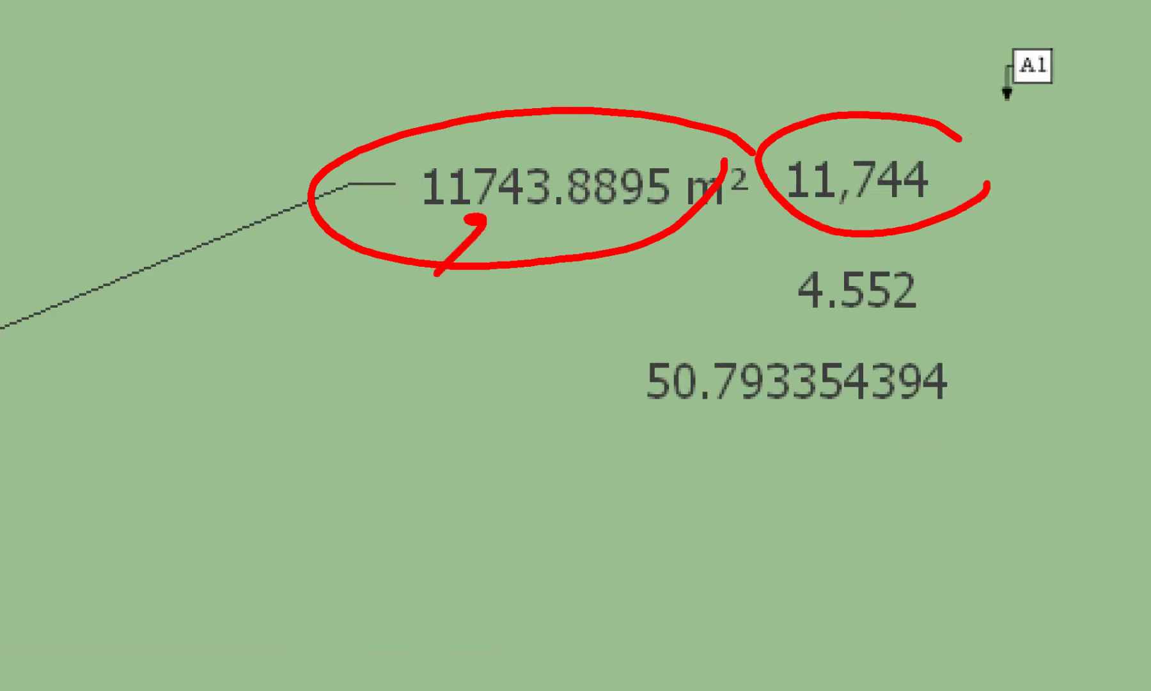
{"action": "mouse_move", "coordinate": [948, 352]}
{"action": "left_mouse_down"}
{"action": "mouse_move", "coordinate": [612, 411]}
{"action": "mouse_move", "coordinate": [945, 361]}
{"action": "left_mouse_up"}
{"action": "mouse_move", "coordinate": [493, 451]}
{"action": "left_mouse_down"}
{"action": "mouse_move", "coordinate": [505, 430]}
{"action": "mouse_move", "coordinate": [643, 464]}
{"action": "left_mouse_up"}
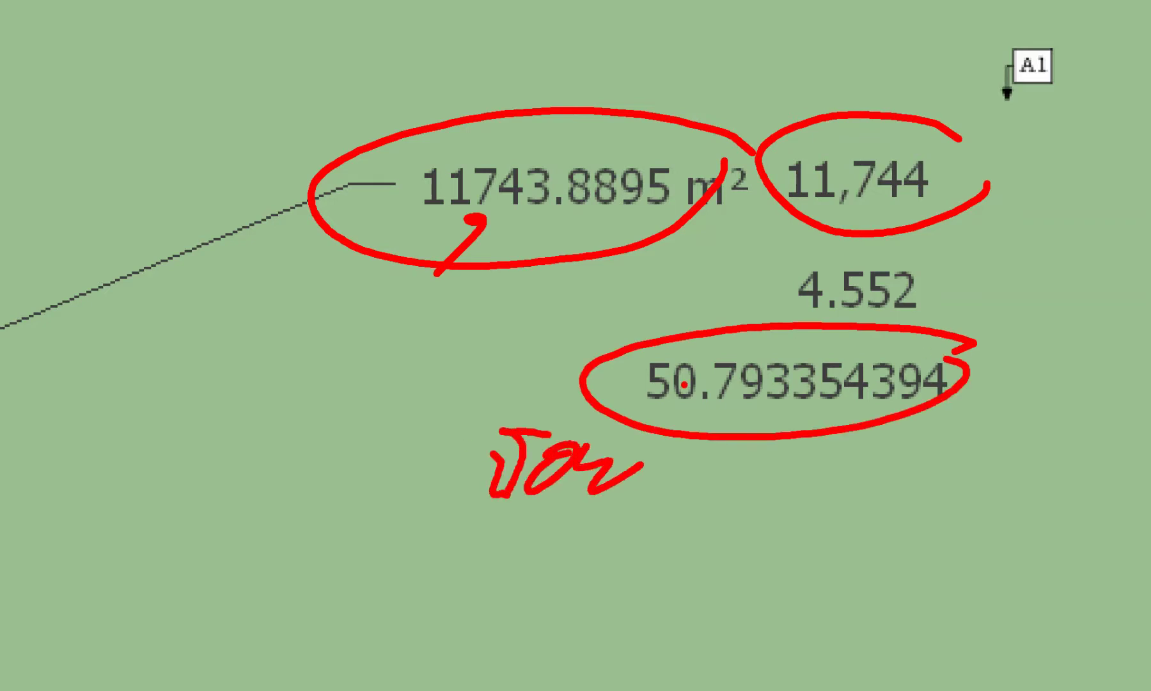
{"action": "mouse_move", "coordinate": [946, 269]}
{"action": "left_mouse_down"}
{"action": "mouse_move", "coordinate": [819, 243]}
{"action": "mouse_move", "coordinate": [952, 287]}
{"action": "left_mouse_up"}
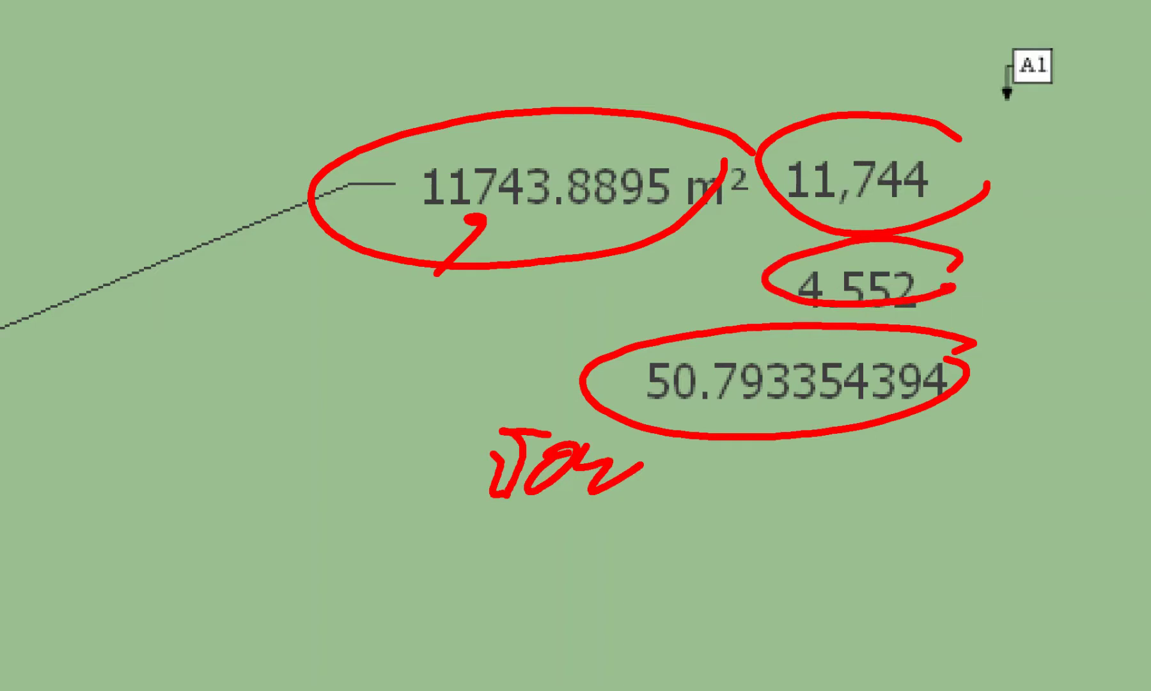
{"action": "mouse_move", "coordinate": [1037, 284]}
{"action": "left_mouse_down"}
{"action": "mouse_move", "coordinate": [1042, 257]}
{"action": "mouse_move", "coordinate": [988, 221]}
{"action": "mouse_move", "coordinate": [1006, 242]}
{"action": "left_mouse_up"}
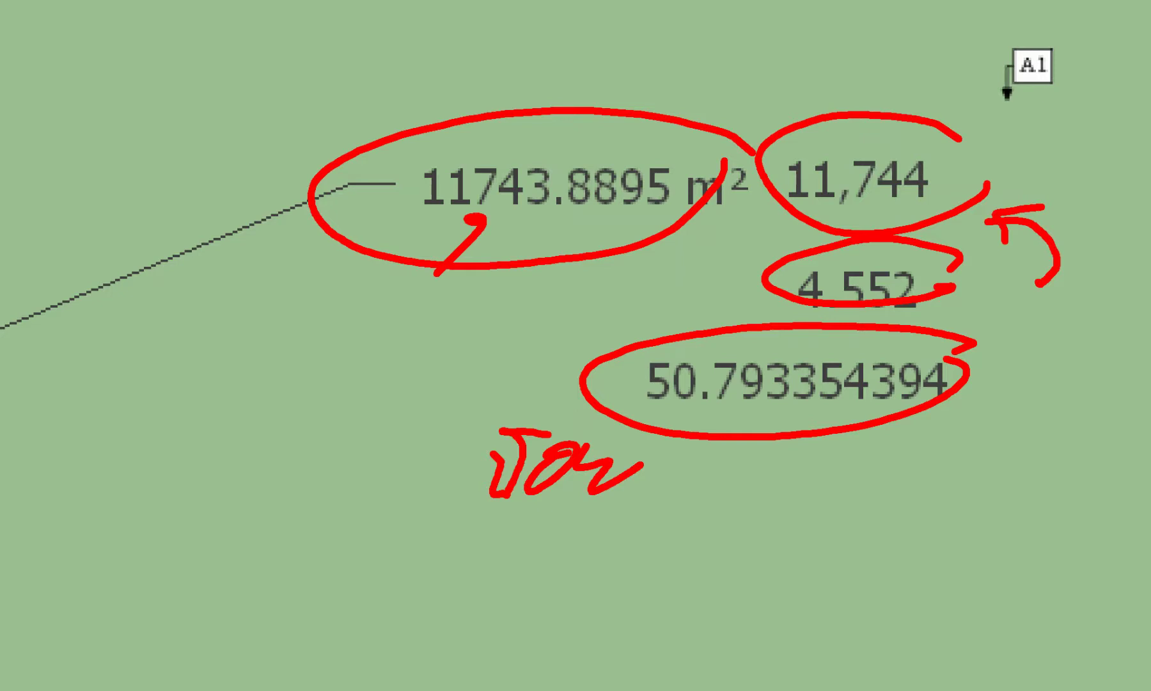
{"action": "mouse_move", "coordinate": [955, 279]}
{"action": "left_mouse_down"}
{"action": "mouse_move", "coordinate": [756, 274]}
{"action": "mouse_move", "coordinate": [969, 296]}
{"action": "mouse_move", "coordinate": [958, 274]}
{"action": "left_mouse_up"}
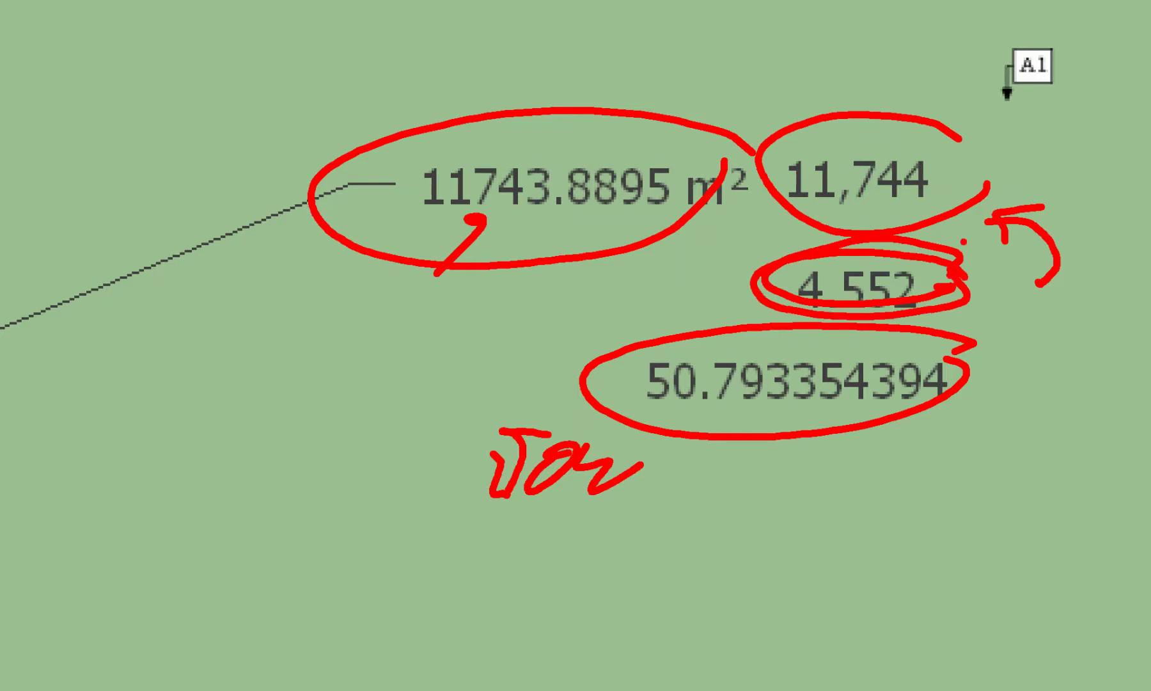
{"action": "left_click_drag", "start_coordinate": [965, 133], "coordinate": [988, 130]}
{"action": "mouse_move", "coordinate": [991, 296]}
{"action": "left_mouse_down"}
{"action": "mouse_move", "coordinate": [992, 308]}
{"action": "mouse_move", "coordinate": [995, 286]}
{"action": "mouse_move", "coordinate": [908, 238]}
{"action": "mouse_move", "coordinate": [777, 288]}
{"action": "mouse_move", "coordinate": [1007, 300]}
{"action": "left_mouse_up"}
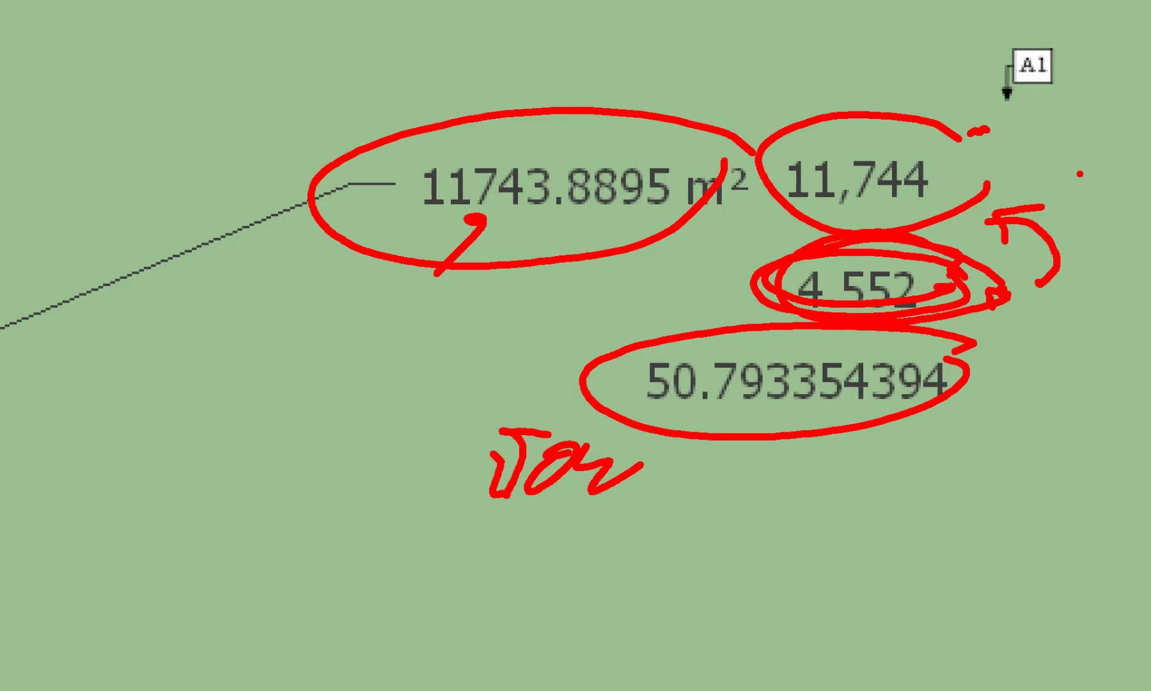
{"action": "key", "text": "Escape"}
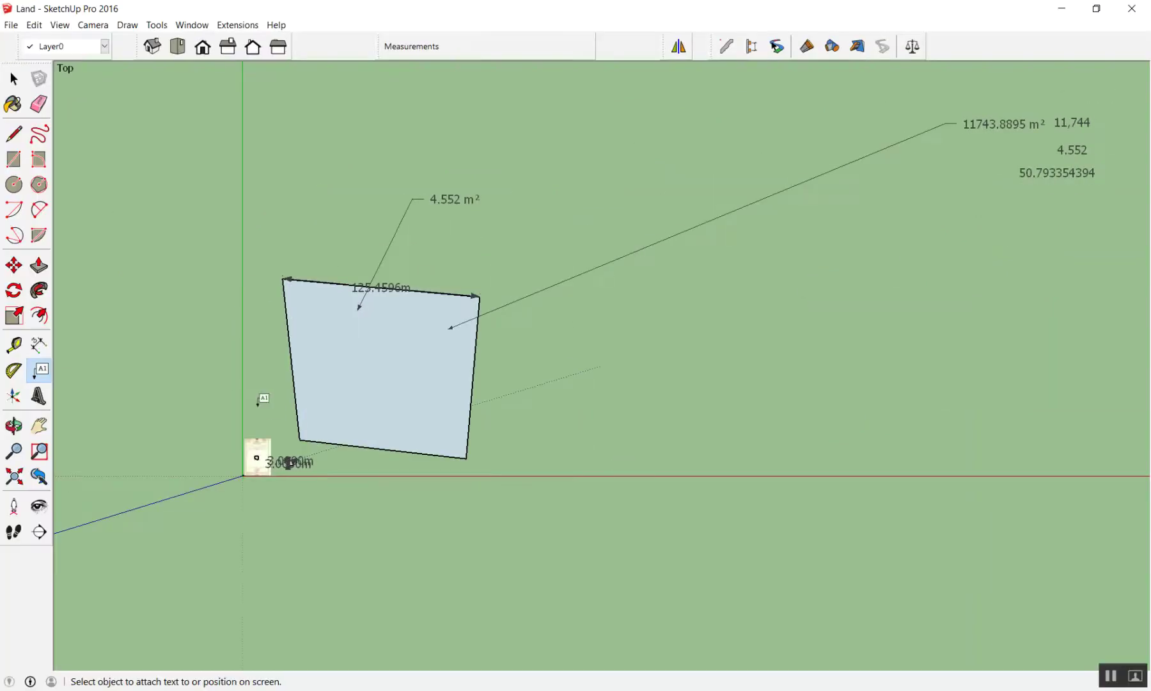
Cancel the unfinished label, then add and delete a misplaced top-edge dimension.
{"action": "key", "text": "Escape"}
{"action": "scroll", "coordinate": [389, 299], "scroll_direction": "up", "scroll_amount": 4}
{"action": "key", "text": "space"}
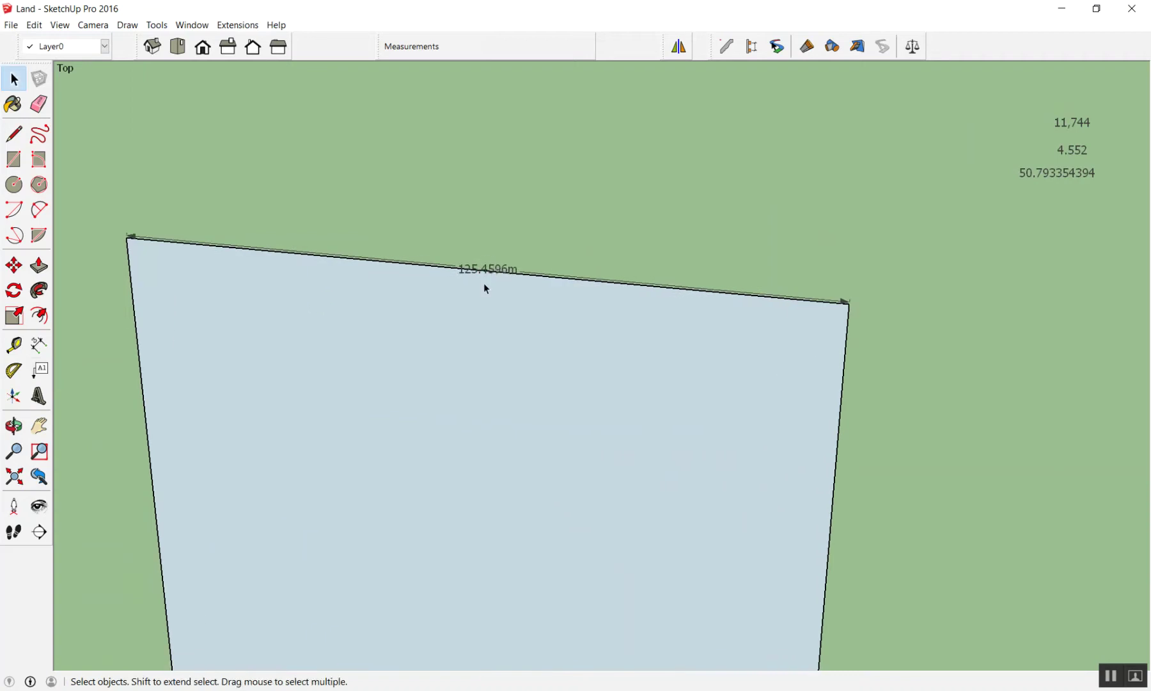
{"action": "key", "text": "d"}
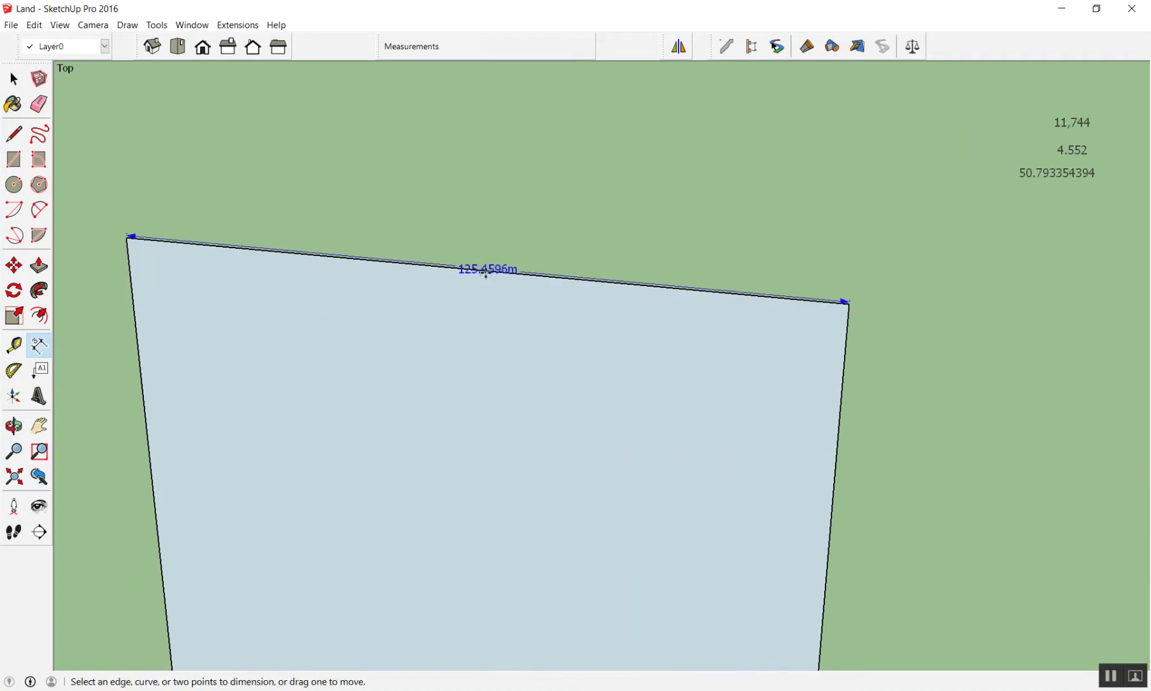
{"action": "left_click", "coordinate": [485, 271]}
{"action": "left_click", "coordinate": [485, 215]}
{"action": "key", "text": "space"}
{"action": "left_click", "coordinate": [529, 211]}
{"action": "key", "text": "Delete"}
Dimension the face's top edge as 125.4596m.
{"action": "key", "text": "d"}
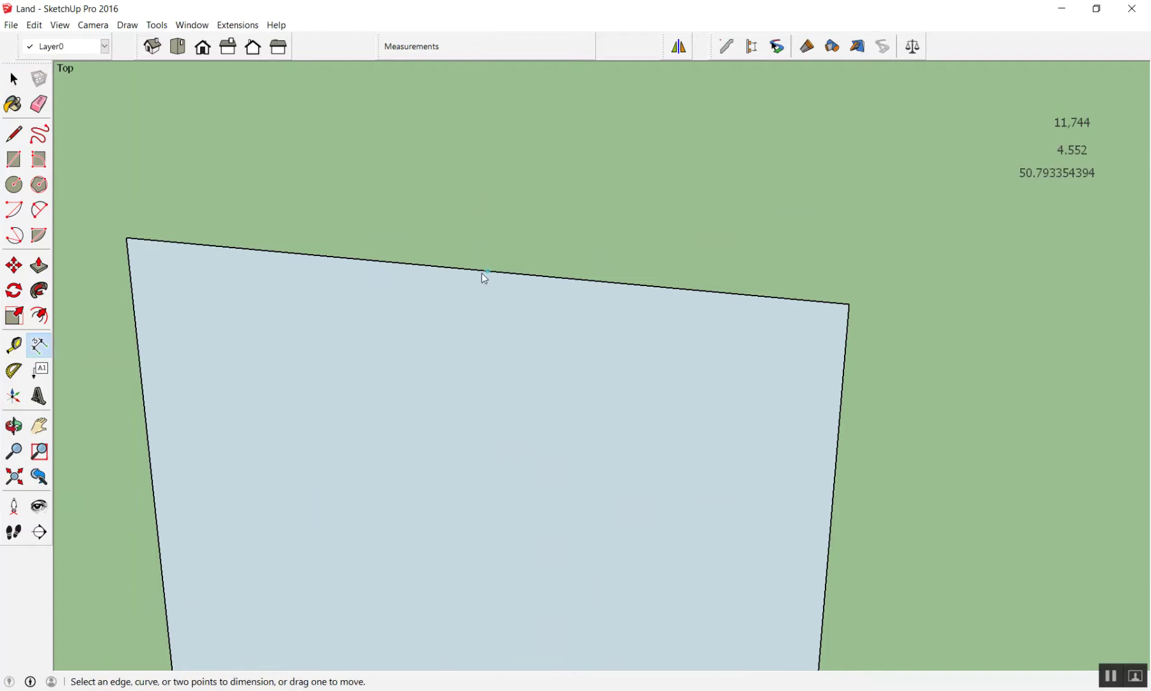
{"action": "left_click", "coordinate": [428, 268]}
{"action": "left_click", "coordinate": [434, 253]}
{"action": "key", "text": "space"}
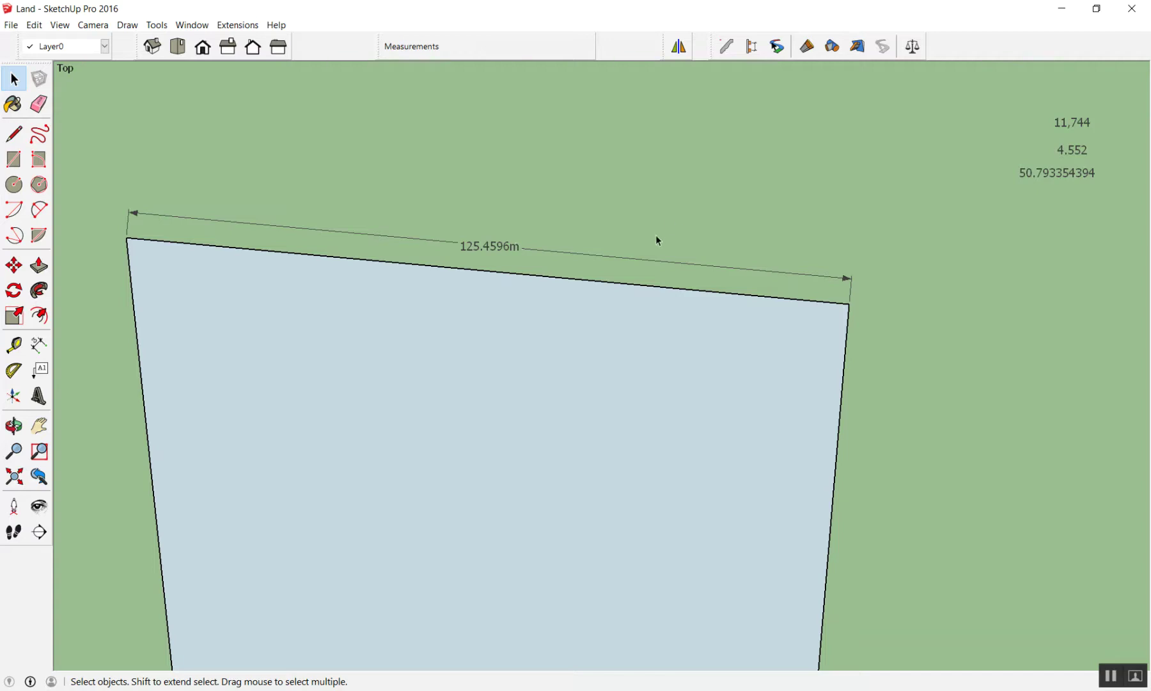
Zoom out and orbit into a perspective view of the land face.
{"action": "scroll", "coordinate": [655, 246], "scroll_direction": "down", "scroll_amount": 2}
{"action": "scroll", "coordinate": [631, 229], "scroll_direction": "up", "scroll_amount": 1}
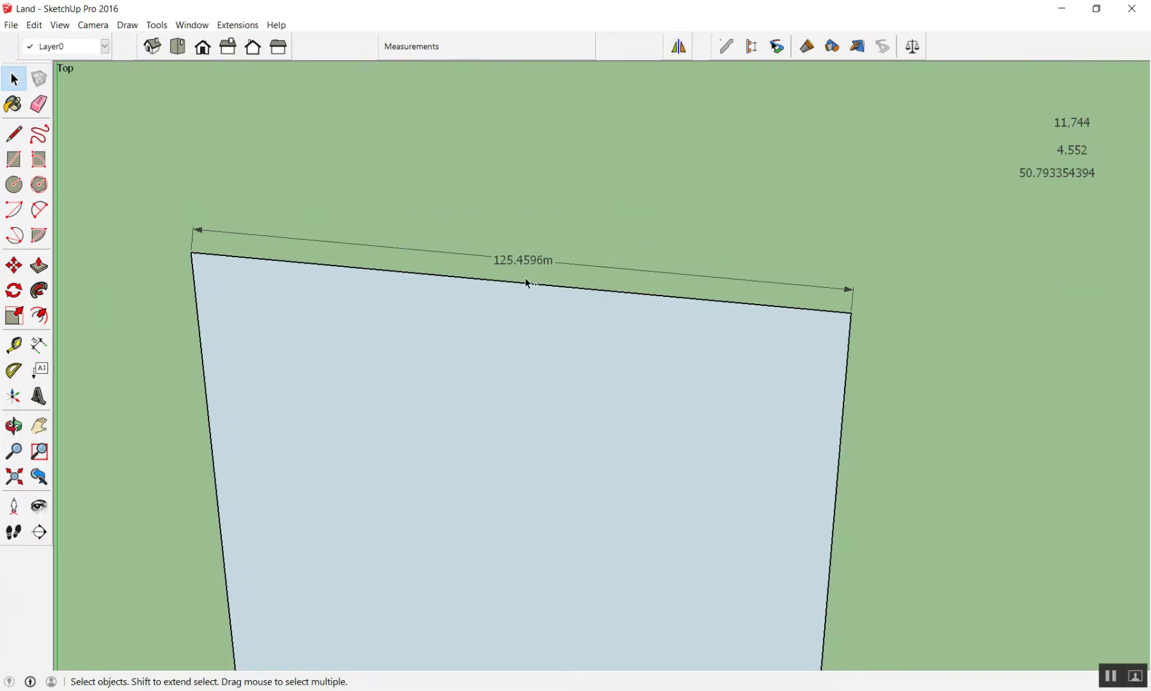
{"action": "scroll", "coordinate": [501, 297], "scroll_direction": "down", "scroll_amount": 3}
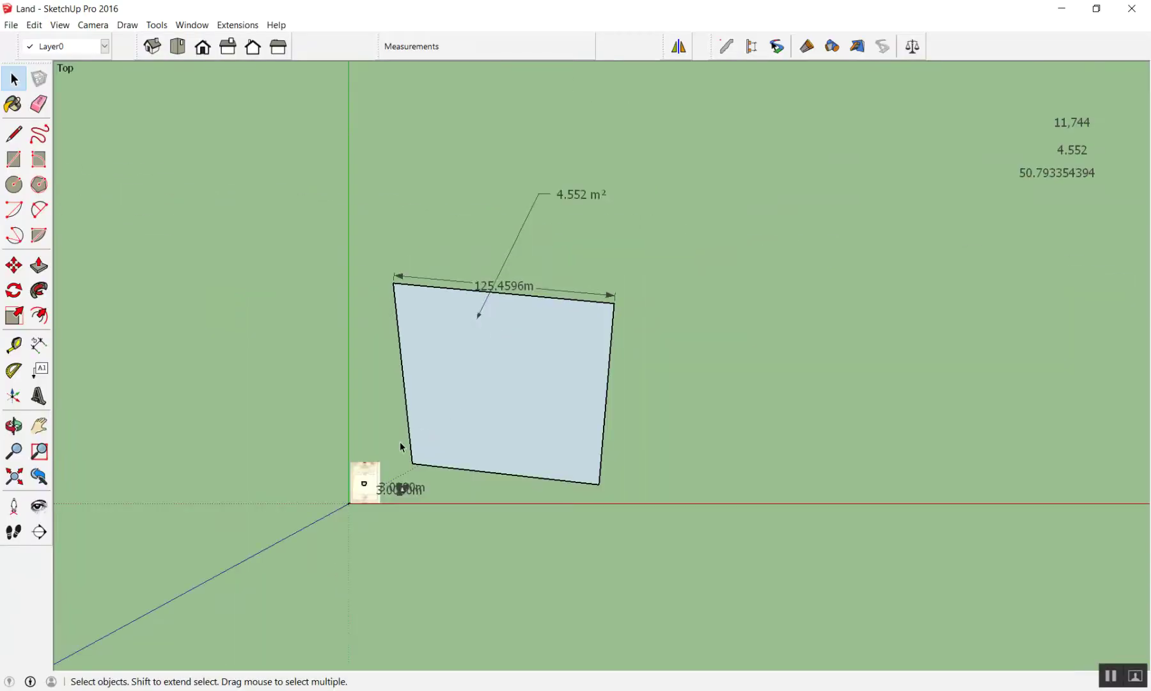
{"action": "scroll", "coordinate": [400, 446], "scroll_direction": "up", "scroll_amount": 2}
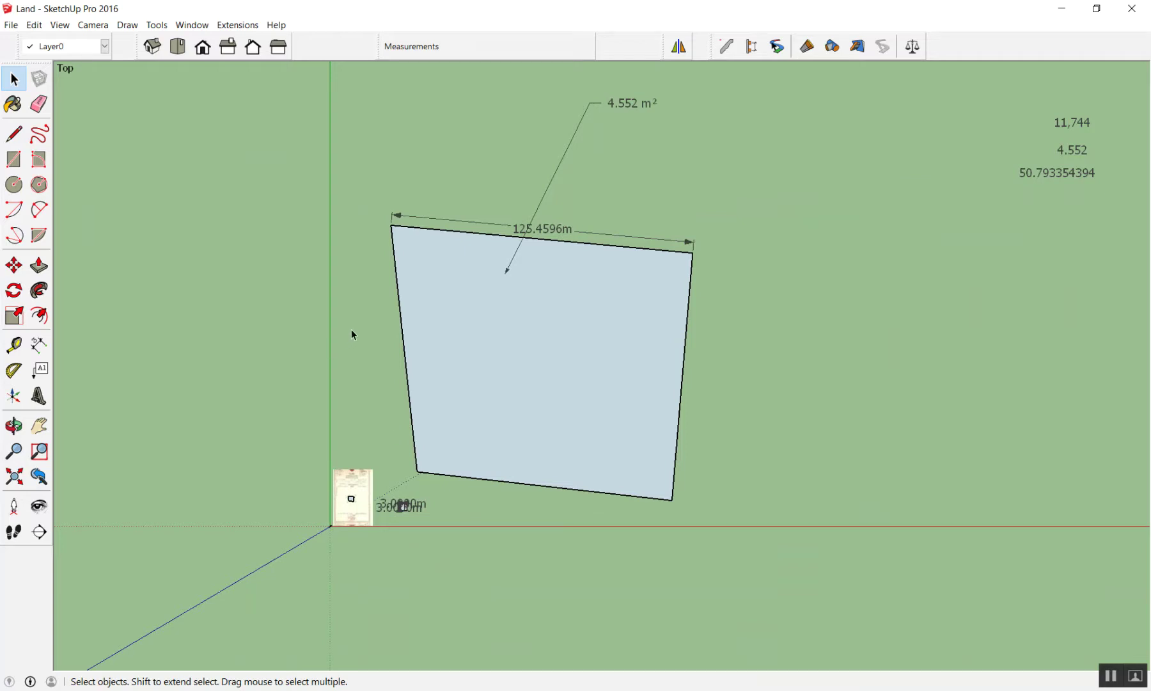
{"action": "scroll", "coordinate": [519, 424], "scroll_direction": "down", "scroll_amount": 1}
{"action": "scroll", "coordinate": [532, 429], "scroll_direction": "down", "scroll_amount": 3}
{"action": "scroll", "coordinate": [532, 429], "scroll_direction": "down", "scroll_amount": 2}
{"action": "scroll", "coordinate": [528, 429], "scroll_direction": "down", "scroll_amount": 2}
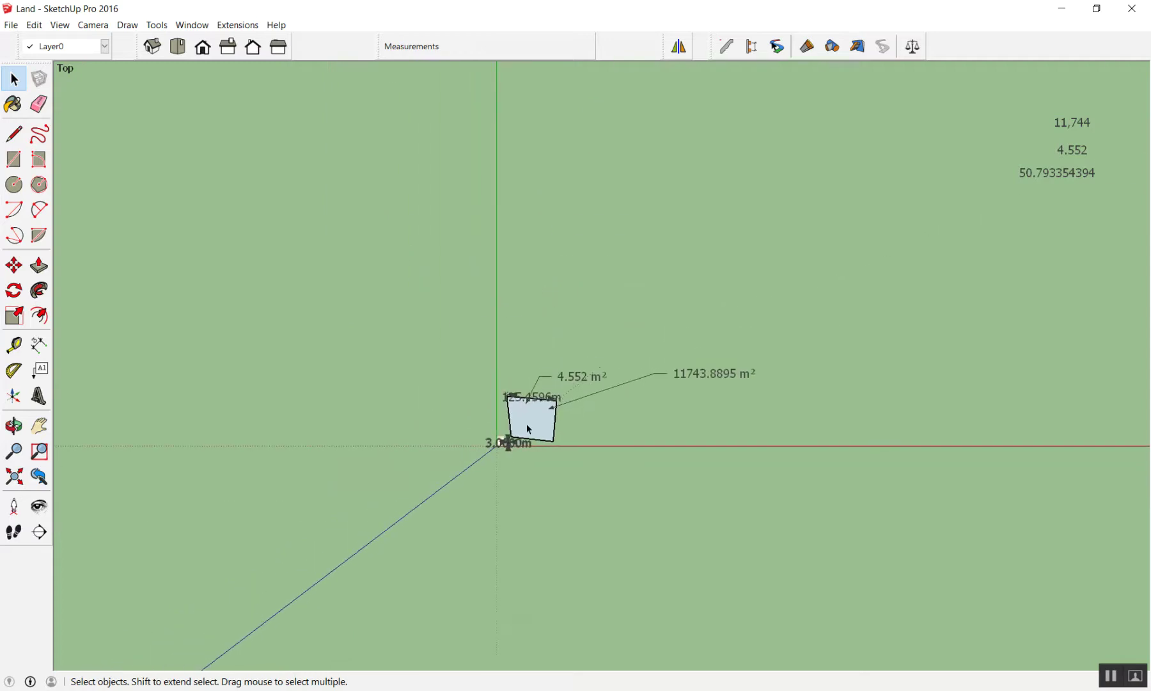
{"action": "scroll", "coordinate": [447, 416], "scroll_direction": "down", "scroll_amount": 2}
{"action": "mouse_move", "coordinate": [442, 412]}
{"action": "middle_mouse_down"}
{"action": "mouse_move", "coordinate": [424, 406]}
{"action": "mouse_move", "coordinate": [443, 377]}
{"action": "mouse_move", "coordinate": [455, 290]}
{"action": "mouse_move", "coordinate": [472, 313]}
{"action": "mouse_move", "coordinate": [424, 307]}
{"action": "mouse_move", "coordinate": [558, 347]}
{"action": "mouse_move", "coordinate": [547, 319]}
{"action": "mouse_move", "coordinate": [300, 381]}
{"action": "middle_mouse_up"}
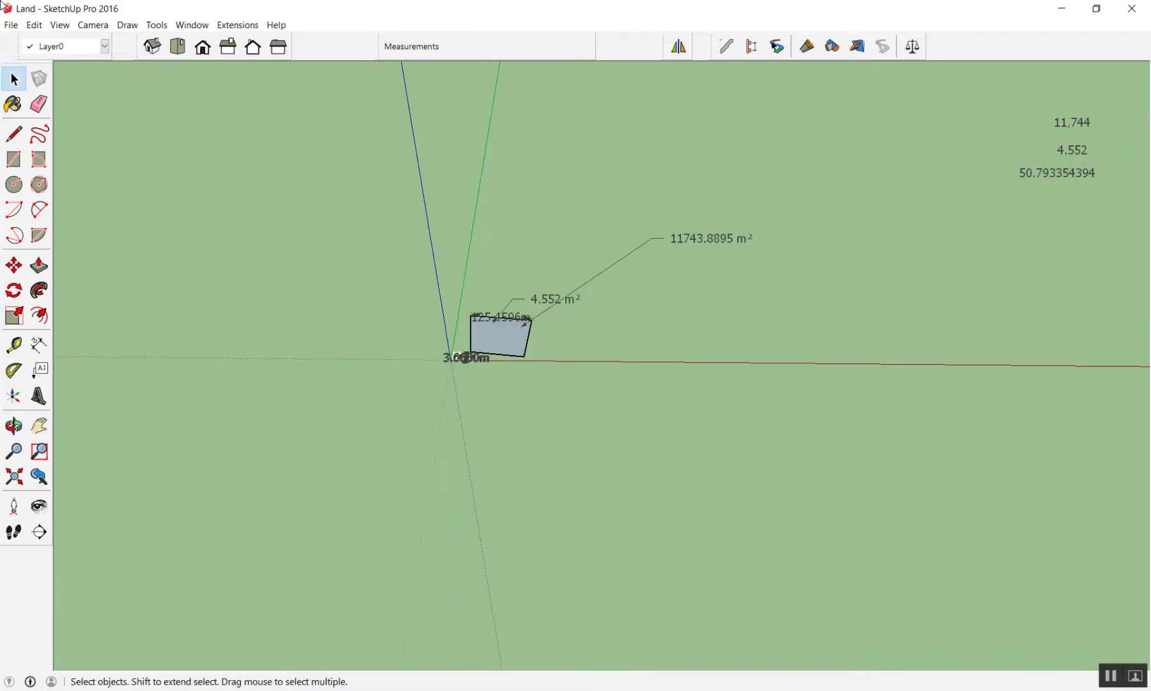
Open buildingex from SketchUp\Work Shop2, discarding unsaved changes to Land.
{"action": "left_click", "coordinate": [10, 25]}
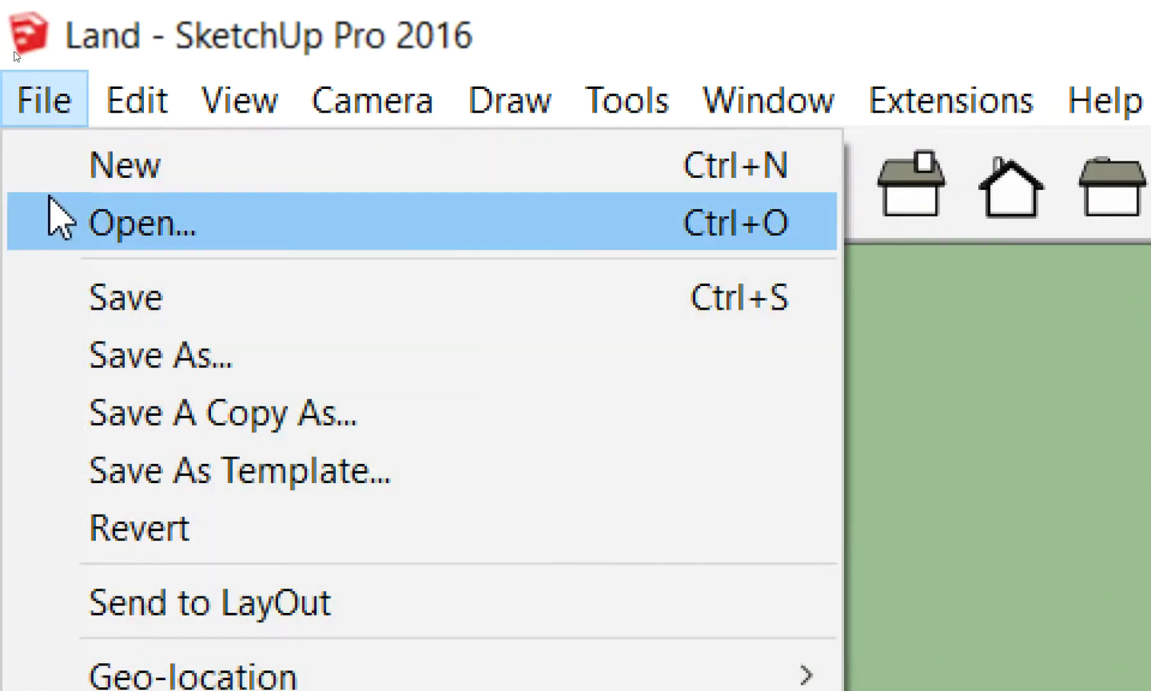
{"action": "left_click", "coordinate": [47, 220]}
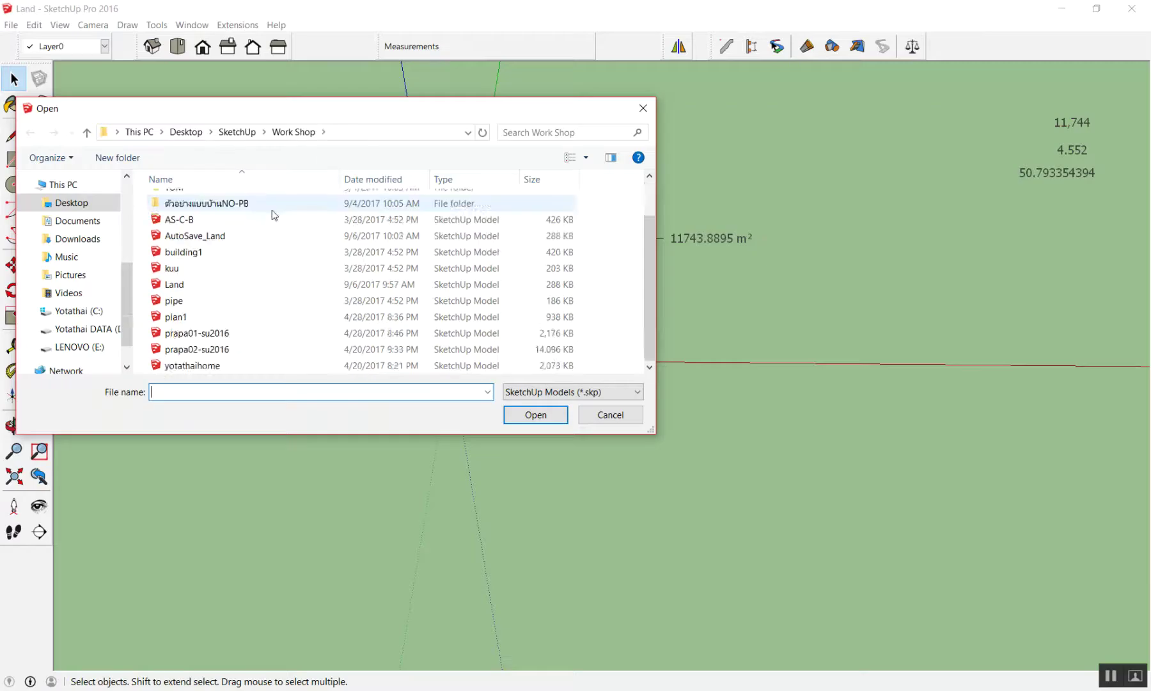
{"action": "scroll", "coordinate": [273, 215], "scroll_direction": "up", "scroll_amount": 2}
{"action": "left_click", "coordinate": [237, 132]}
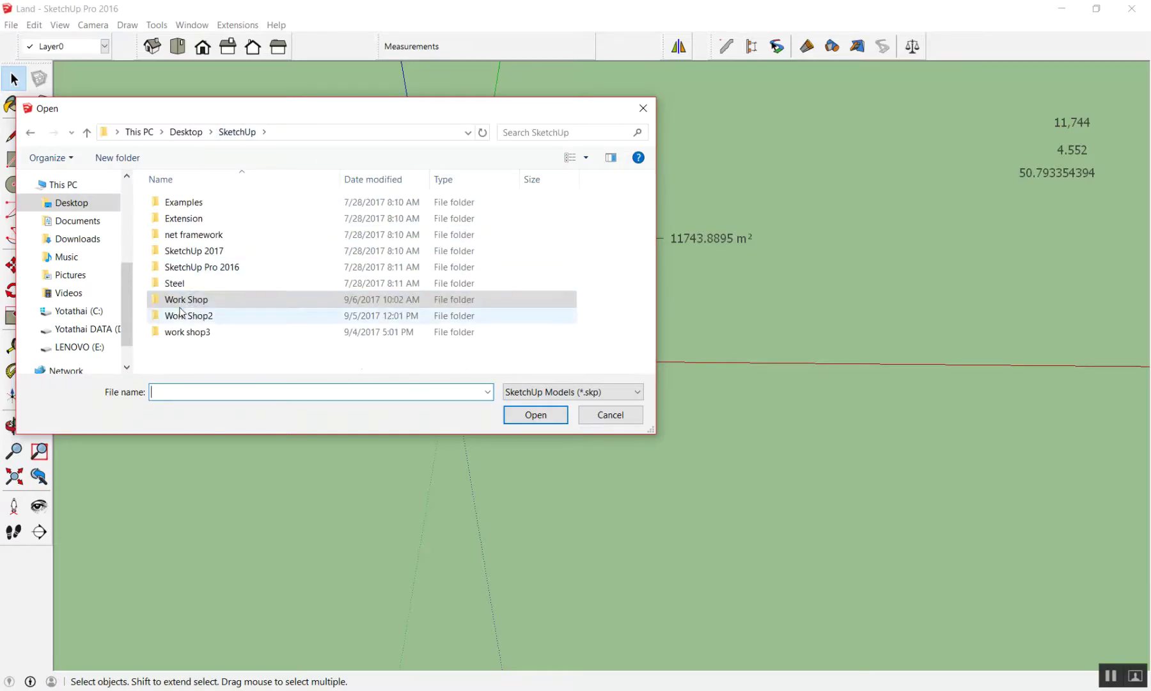
{"action": "double_click", "coordinate": [186, 315]}
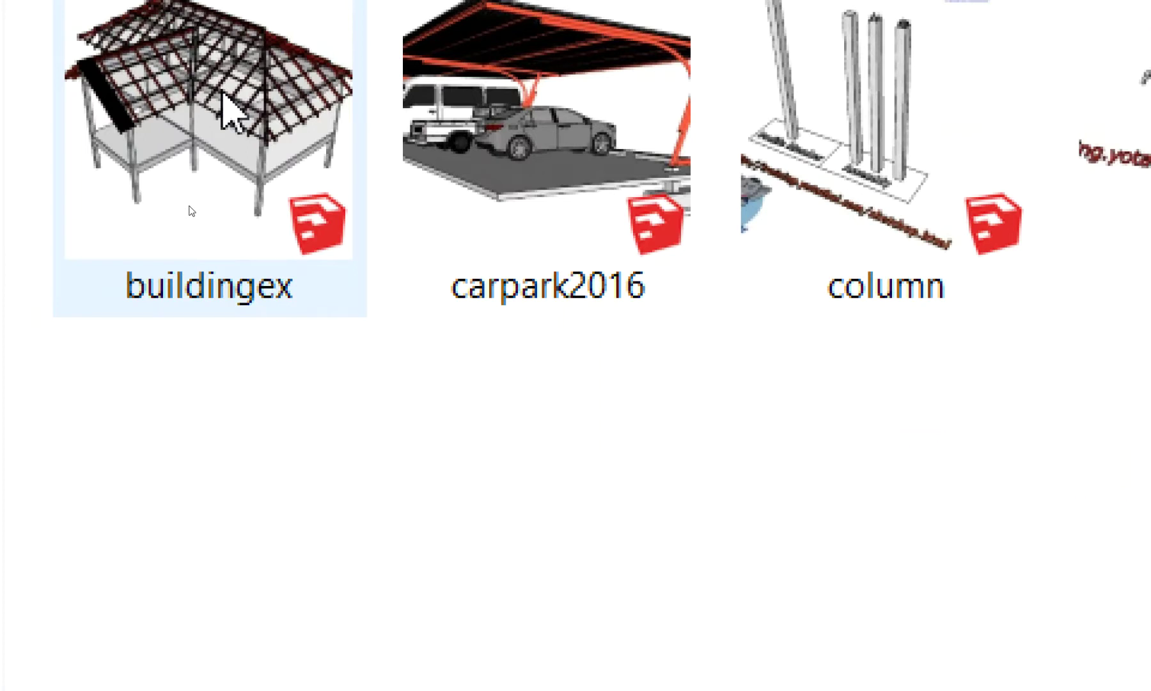
{"action": "double_click", "coordinate": [223, 95]}
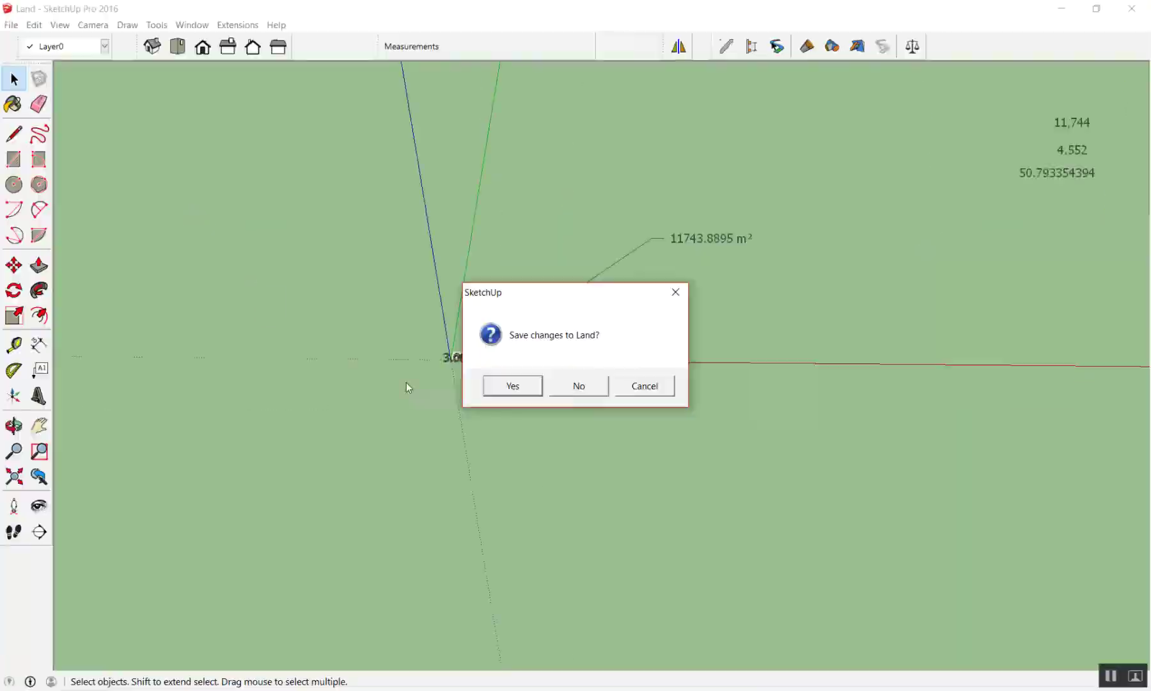
{"action": "left_click", "coordinate": [578, 385]}
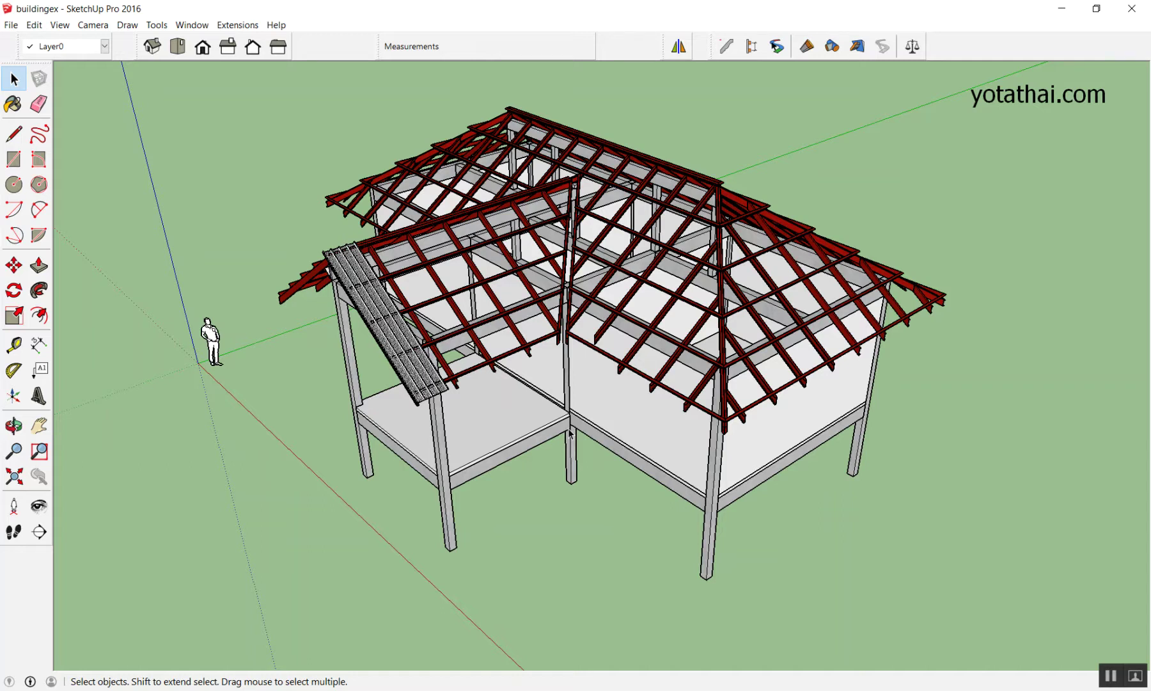
{"action": "scroll", "coordinate": [569, 433], "scroll_direction": "down", "scroll_amount": 3}
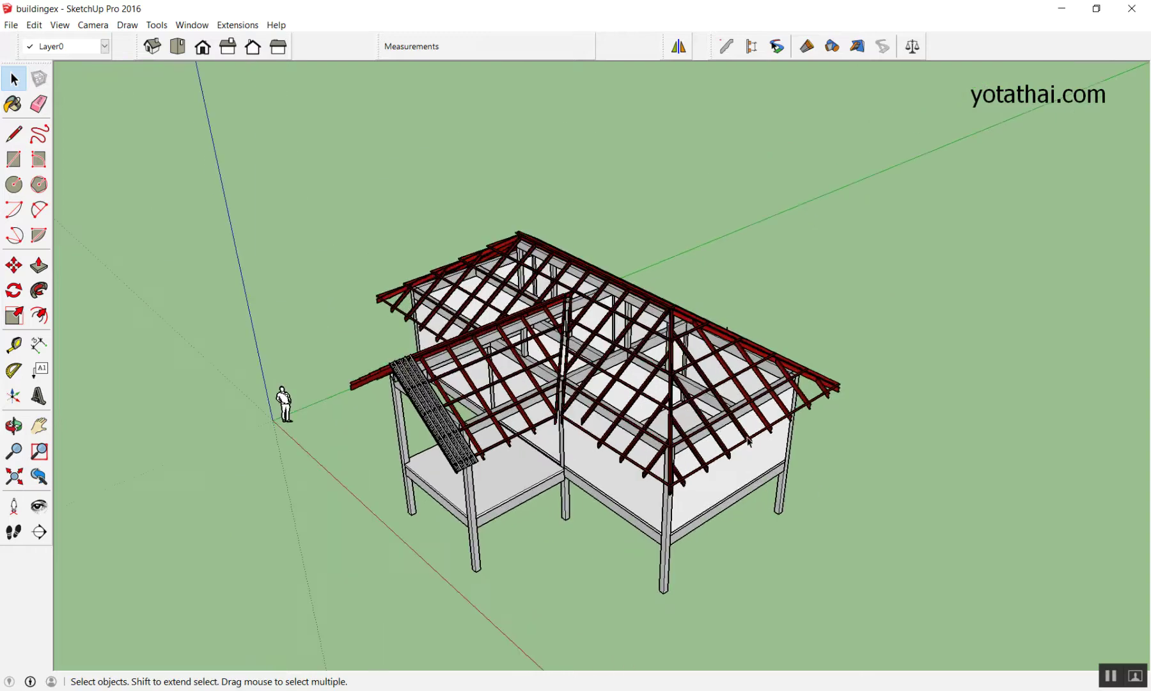
{"action": "scroll", "coordinate": [649, 370], "scroll_direction": "up", "scroll_amount": 4}
{"action": "middle_click_drag", "start_coordinate": [649, 370], "coordinate": [575, 416]}
{"action": "scroll", "coordinate": [576, 416], "scroll_direction": "up", "scroll_amount": 2}
{"action": "scroll", "coordinate": [511, 448], "scroll_direction": "down", "scroll_amount": 3}
{"action": "mouse_move", "coordinate": [512, 447]}
{"action": "middle_mouse_down"}
{"action": "mouse_move", "coordinate": [415, 506]}
{"action": "mouse_move", "coordinate": [409, 448]}
{"action": "mouse_move", "coordinate": [410, 468]}
{"action": "mouse_move", "coordinate": [462, 409]}
{"action": "mouse_move", "coordinate": [463, 481]}
{"action": "mouse_move", "coordinate": [350, 192]}
{"action": "middle_mouse_up"}
{"action": "scroll", "coordinate": [244, 445], "scroll_direction": "down", "scroll_amount": 3}
{"action": "scroll", "coordinate": [385, 514], "scroll_direction": "up", "scroll_amount": 4}
{"action": "scroll", "coordinate": [409, 448], "scroll_direction": "down", "scroll_amount": 2}
{"action": "scroll", "coordinate": [462, 409], "scroll_direction": "down", "scroll_amount": 3}
{"action": "scroll", "coordinate": [463, 409], "scroll_direction": "up", "scroll_amount": 2}
{"action": "scroll", "coordinate": [463, 482], "scroll_direction": "up", "scroll_amount": 1}
{"action": "key", "text": "space"}
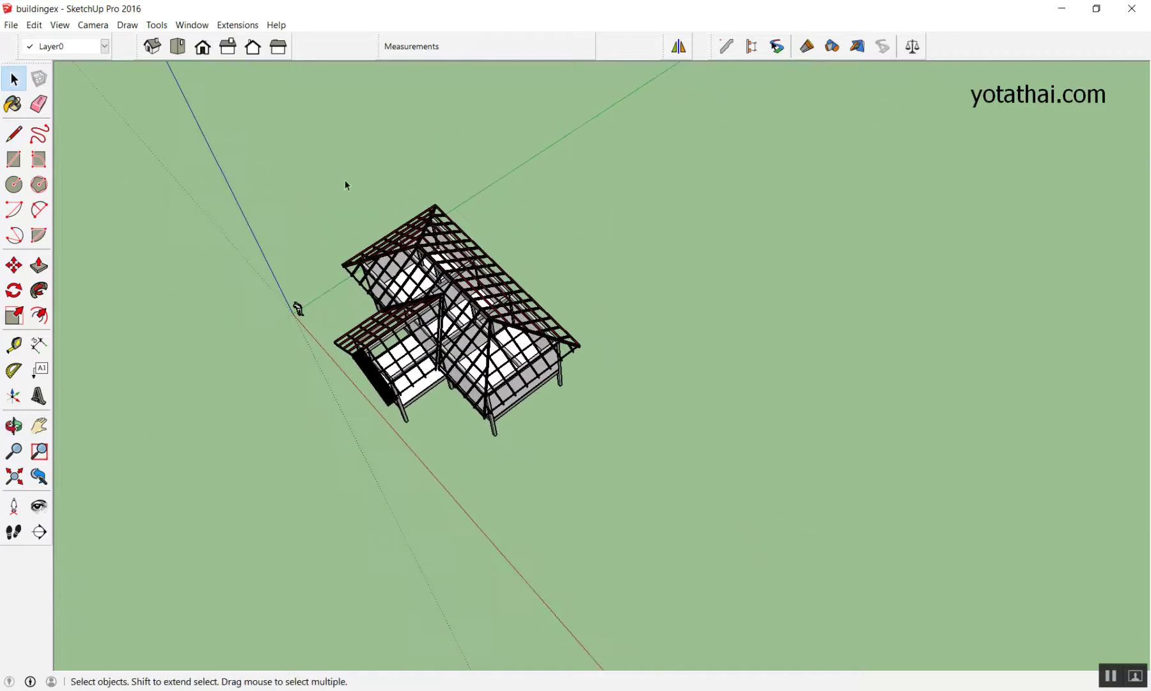
Select the whole house and move it right, then undo the move.
{"action": "left_click_drag", "start_coordinate": [513, 436], "coordinate": [651, 484]}
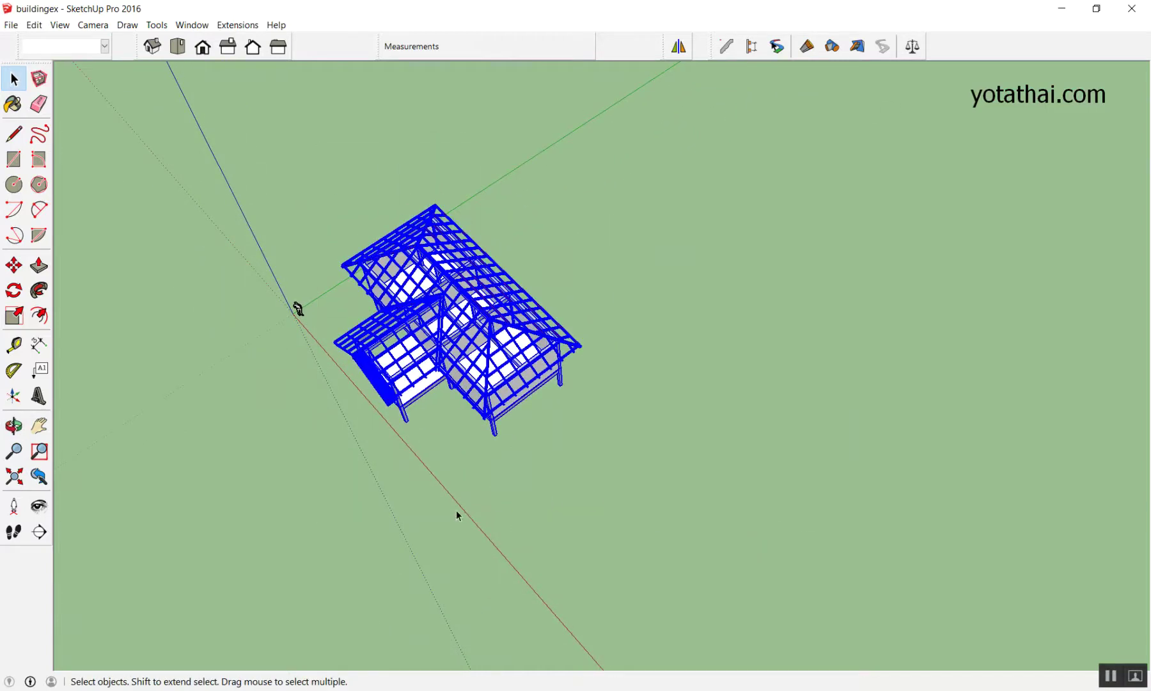
{"action": "key", "text": "m"}
{"action": "left_click", "coordinate": [442, 526]}
{"action": "left_click", "coordinate": [694, 523]}
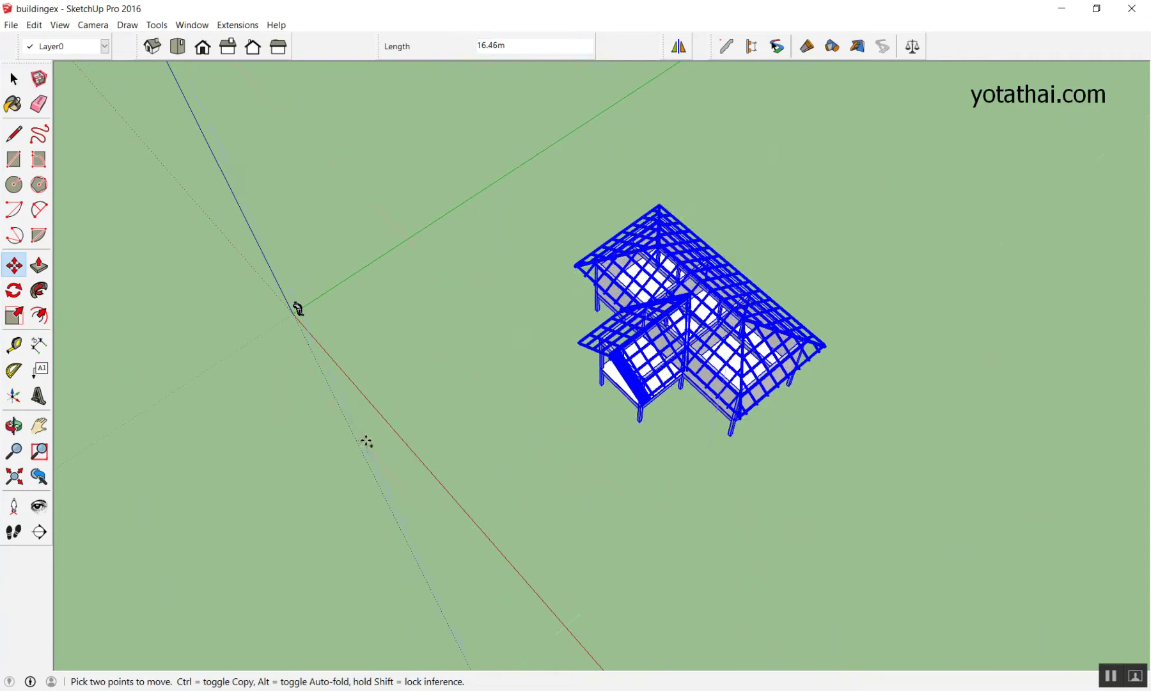
{"action": "key", "text": "ctrl+z"}
{"action": "key", "text": "space"}
{"action": "left_click", "coordinate": [417, 457]}
{"action": "middle_click_drag", "start_coordinate": [417, 457], "coordinate": [298, 221]}
Reselect the house and try moving it right of the origin, cancelling the move.
{"action": "left_click_drag", "start_coordinate": [291, 189], "coordinate": [704, 557]}
{"action": "key", "text": "m"}
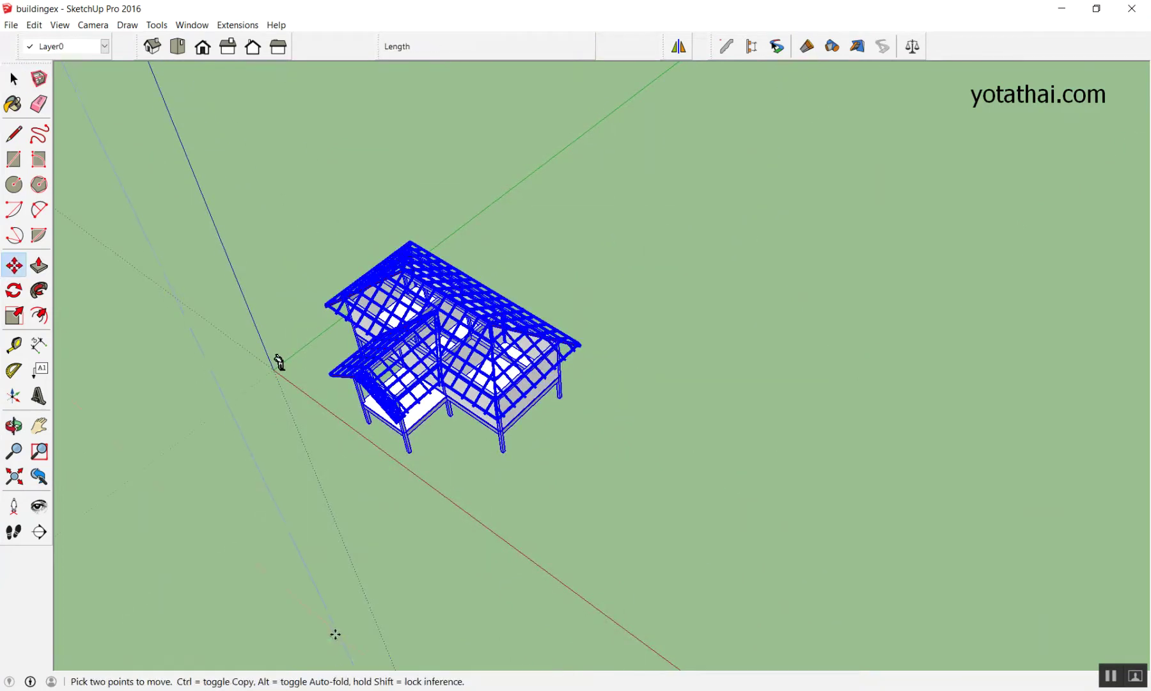
{"action": "left_click", "coordinate": [306, 512]}
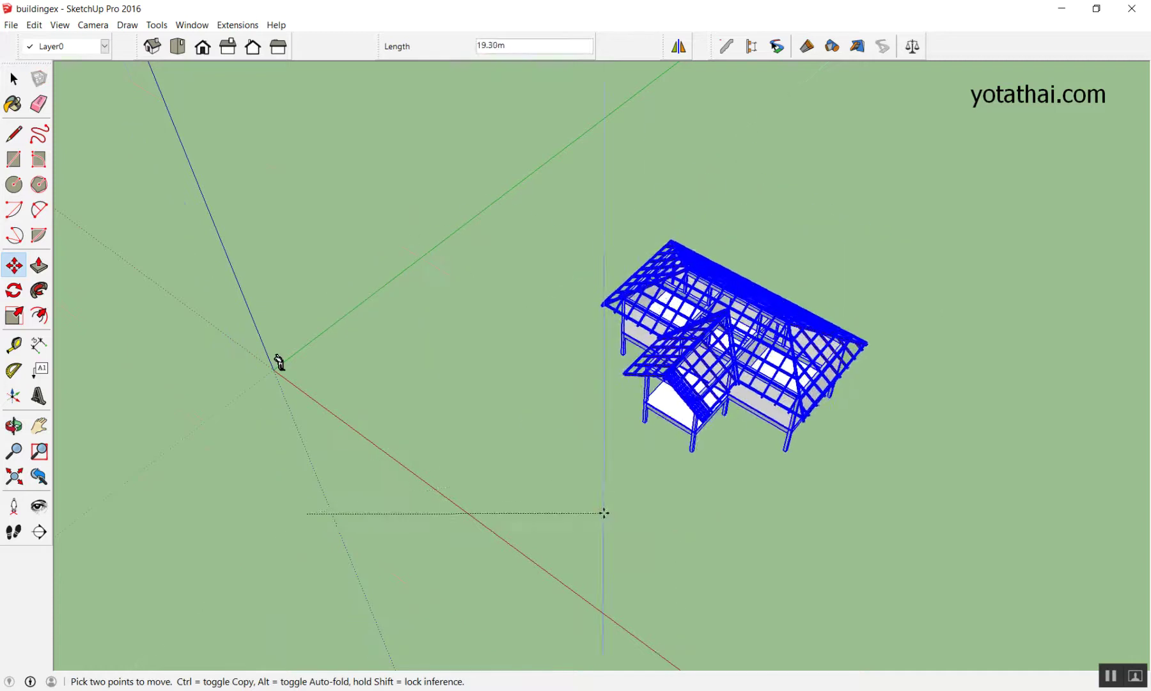
{"action": "left_click", "coordinate": [504, 545]}
{"action": "mouse_move", "coordinate": [504, 544]}
{"action": "middle_mouse_down"}
{"action": "mouse_move", "coordinate": [515, 233]}
{"action": "mouse_move", "coordinate": [832, 392]}
{"action": "middle_mouse_up"}
{"action": "scroll", "coordinate": [919, 380], "scroll_direction": "down", "scroll_amount": 2}
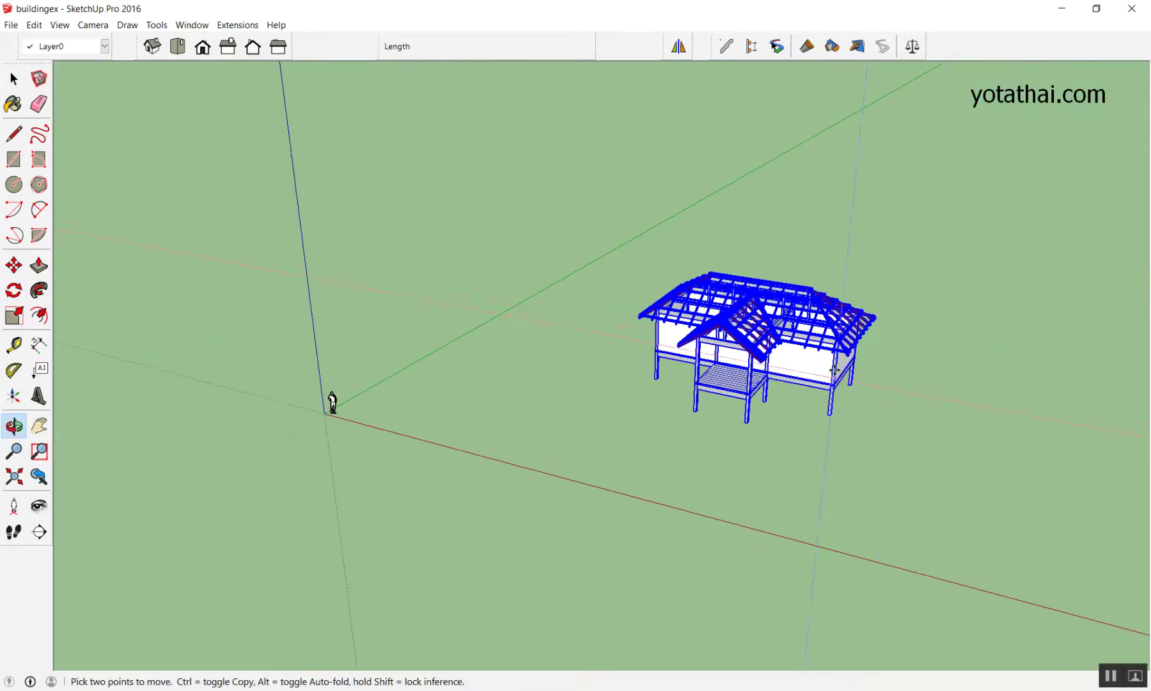
{"action": "key", "text": "Escape"}
{"action": "middle_click_drag", "start_coordinate": [742, 344], "coordinate": [758, 493]}
{"action": "key", "text": "space"}
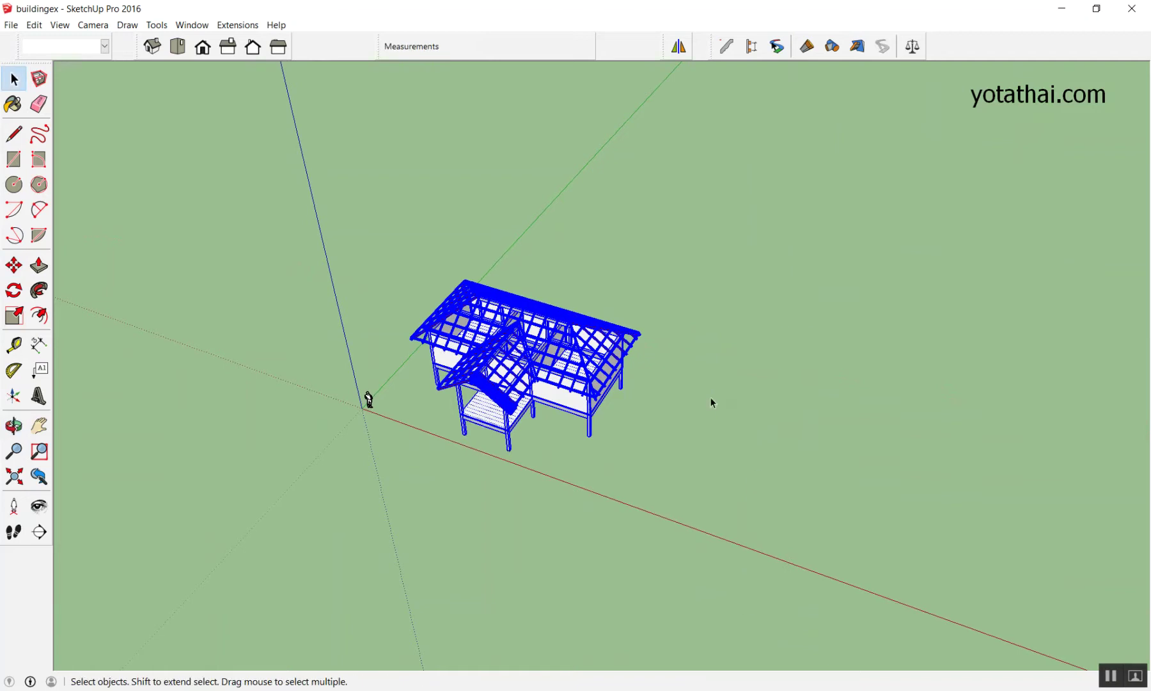
{"action": "left_click", "coordinate": [711, 401]}
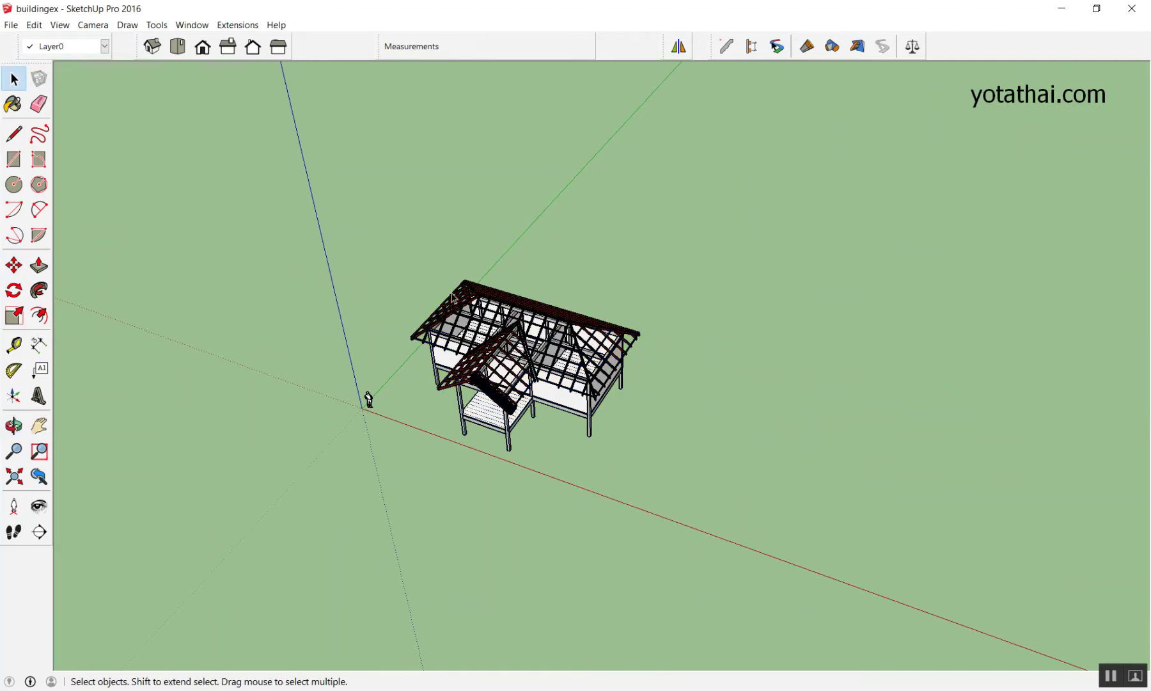
Select the house, set it down away from the origin, and orbit around it.
{"action": "mouse_move", "coordinate": [386, 245]}
{"action": "left_mouse_down"}
{"action": "mouse_move", "coordinate": [668, 547]}
{"action": "mouse_move", "coordinate": [658, 535]}
{"action": "left_mouse_up"}
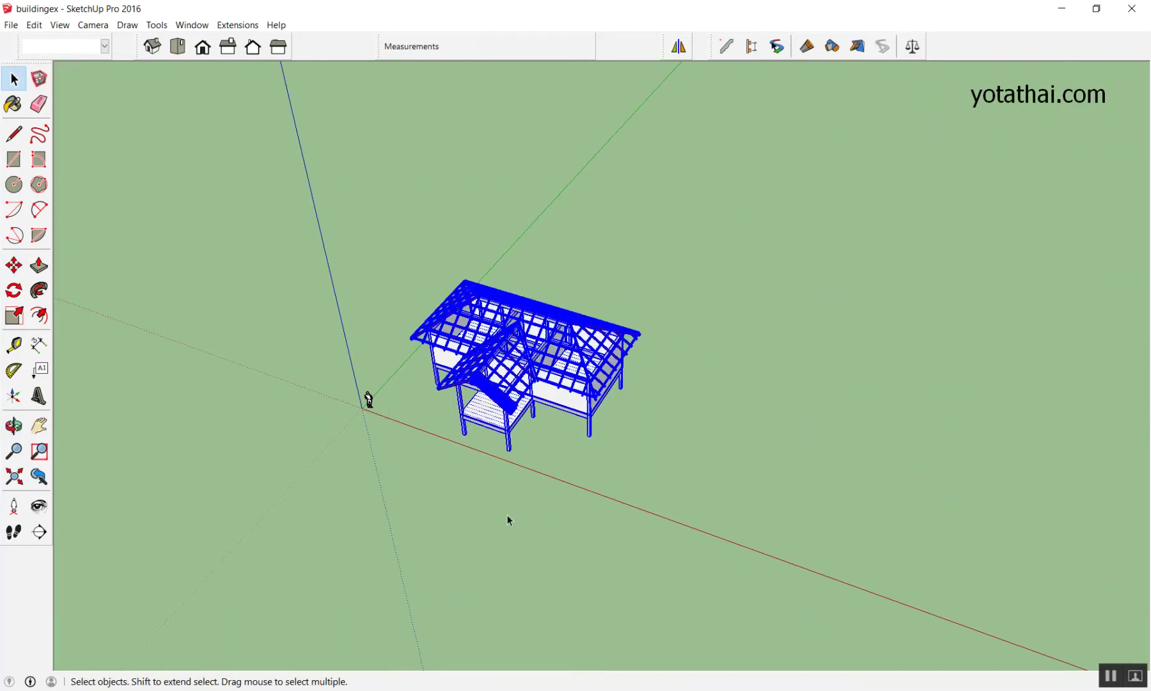
{"action": "key", "text": "m"}
{"action": "left_click", "coordinate": [471, 529]}
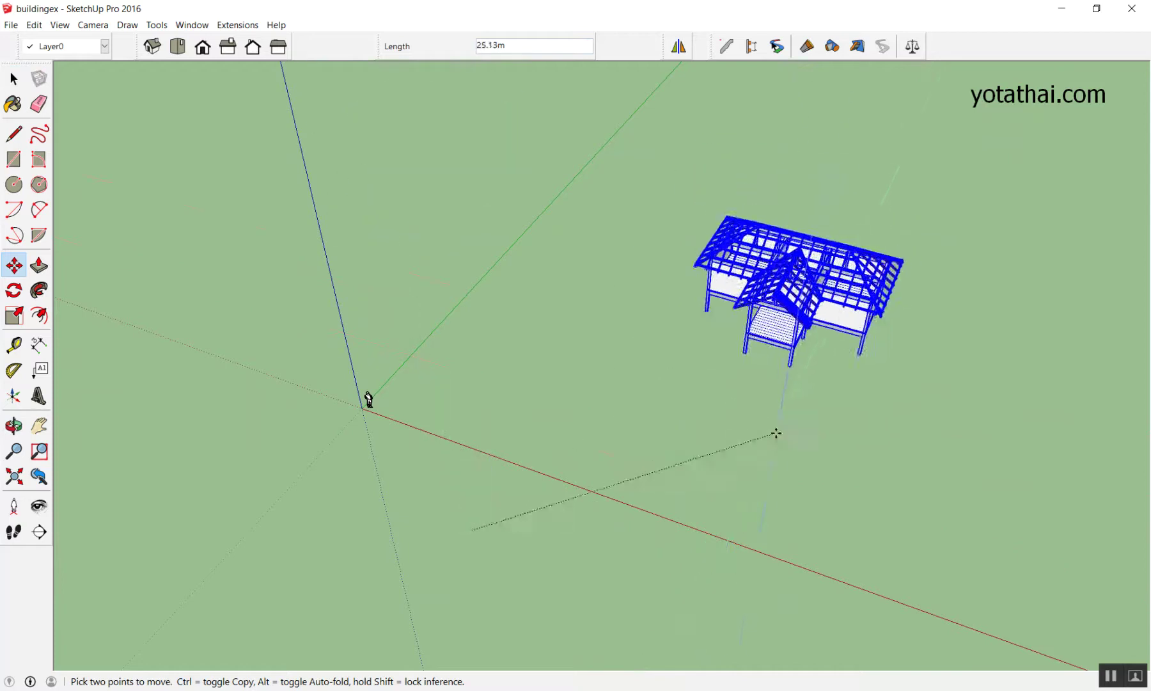
{"action": "left_click", "coordinate": [673, 485]}
{"action": "key", "text": "space"}
{"action": "scroll", "coordinate": [589, 380], "scroll_direction": "down", "scroll_amount": 3}
{"action": "left_click", "coordinate": [887, 409]}
{"action": "mouse_move", "coordinate": [887, 406]}
{"action": "middle_mouse_down"}
{"action": "mouse_move", "coordinate": [802, 488]}
{"action": "mouse_move", "coordinate": [642, 450]}
{"action": "middle_mouse_up"}
{"action": "middle_click_drag", "start_coordinate": [728, 437], "coordinate": [322, 417]}
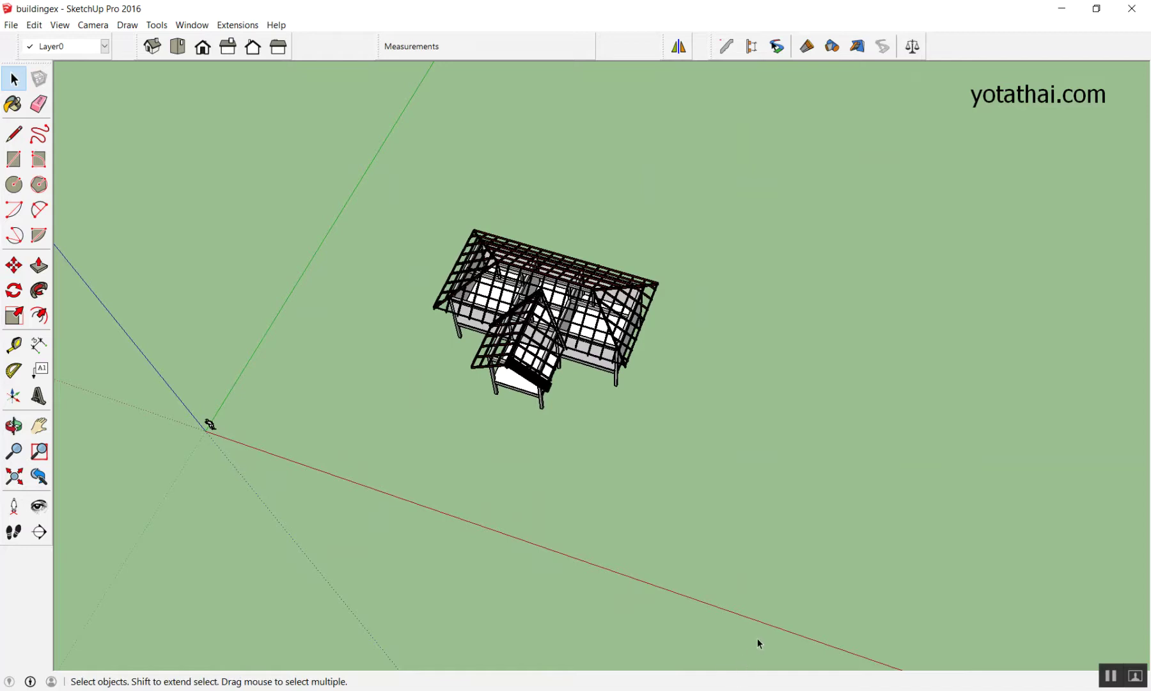
{"action": "mouse_move", "coordinate": [763, 630]}
{"action": "middle_mouse_down"}
{"action": "mouse_move", "coordinate": [740, 440]}
{"action": "mouse_move", "coordinate": [676, 553]}
{"action": "middle_mouse_up"}
{"action": "scroll", "coordinate": [488, 434], "scroll_direction": "up", "scroll_amount": 3}
{"action": "mouse_move", "coordinate": [488, 435]}
{"action": "middle_mouse_down"}
{"action": "mouse_move", "coordinate": [473, 276]}
{"action": "mouse_move", "coordinate": [471, 292]}
{"action": "middle_mouse_up"}
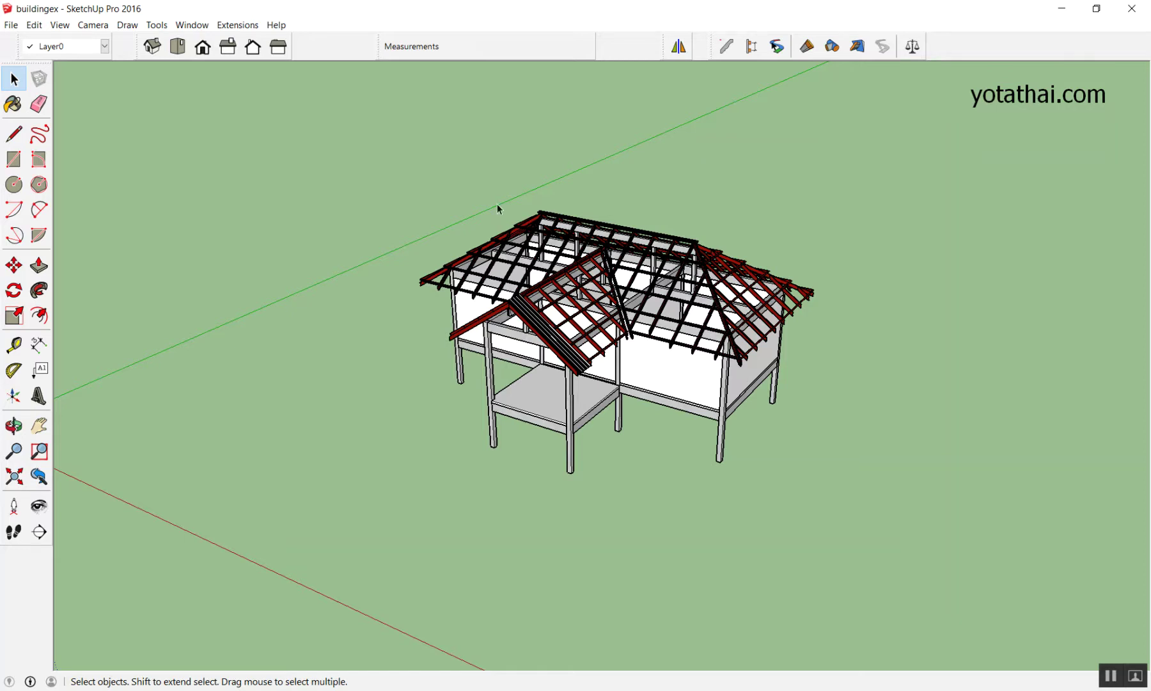
Zoom in and orbit down under the porch floor to view the post bases.
{"action": "scroll", "coordinate": [527, 508], "scroll_direction": "up", "scroll_amount": 3}
{"action": "scroll", "coordinate": [527, 509], "scroll_direction": "up", "scroll_amount": 3}
{"action": "middle_click_drag", "start_coordinate": [527, 508], "coordinate": [498, 580]}
{"action": "scroll", "coordinate": [491, 552], "scroll_direction": "up", "scroll_amount": 5}
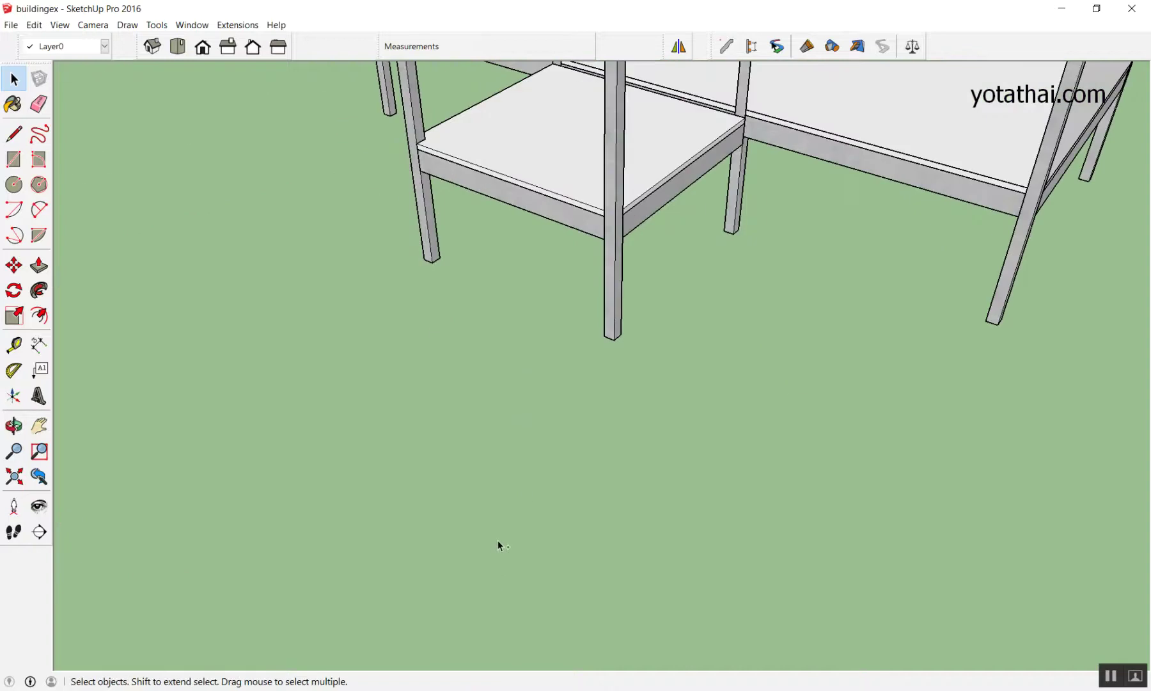
{"action": "mouse_move", "coordinate": [405, 274]}
{"action": "left_mouse_down"}
{"action": "mouse_move", "coordinate": [236, 411]}
{"action": "mouse_move", "coordinate": [435, 501]}
{"action": "mouse_move", "coordinate": [605, 349]}
{"action": "left_mouse_up"}
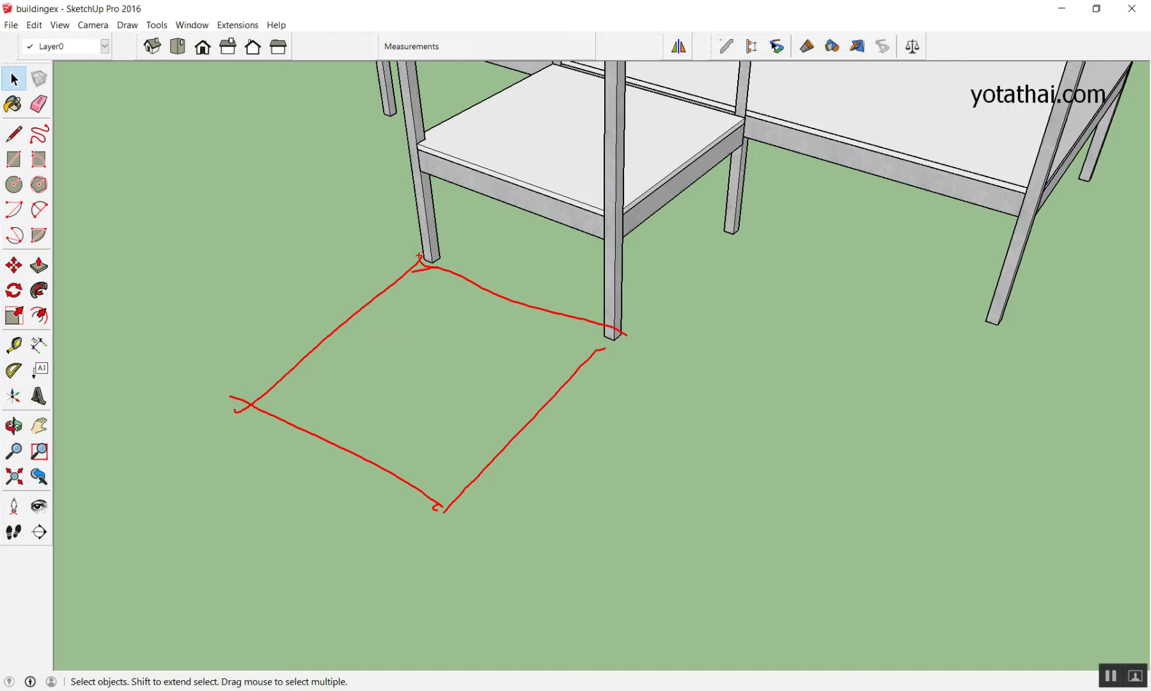
{"action": "key", "text": "Escape"}
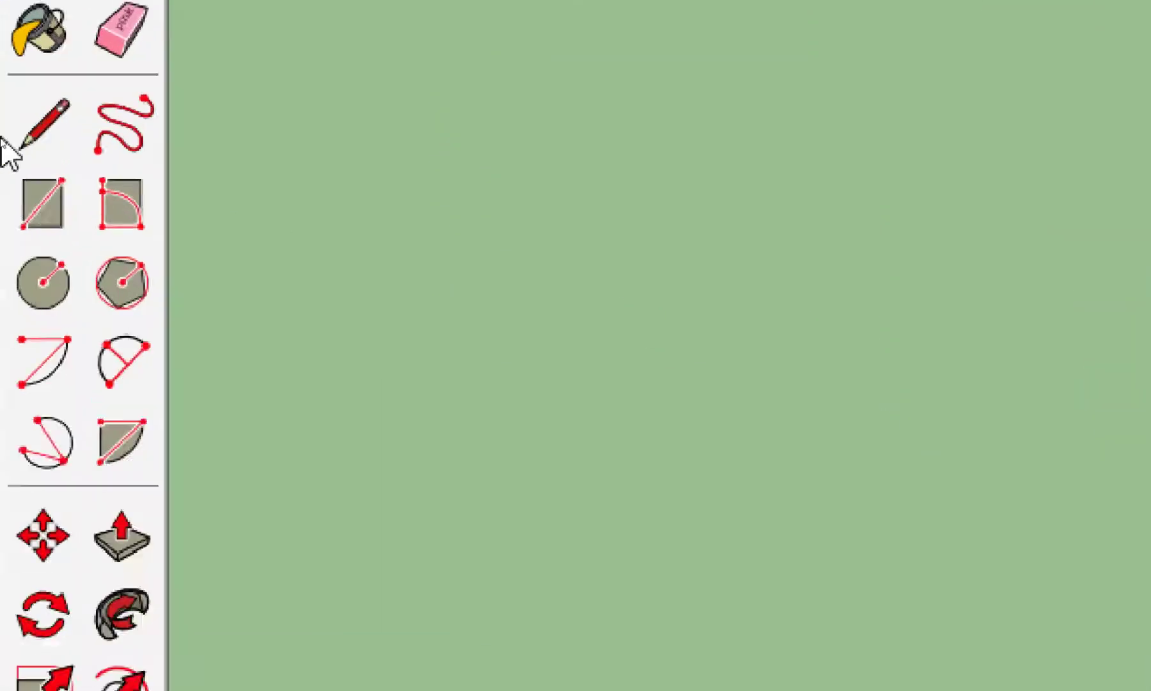
Start a ground rectangle with its first corner at the porch post base.
{"action": "left_click", "coordinate": [13, 160]}
{"action": "scroll", "coordinate": [413, 273], "scroll_direction": "up", "scroll_amount": 3}
{"action": "scroll", "coordinate": [527, 237], "scroll_direction": "up", "scroll_amount": 3}
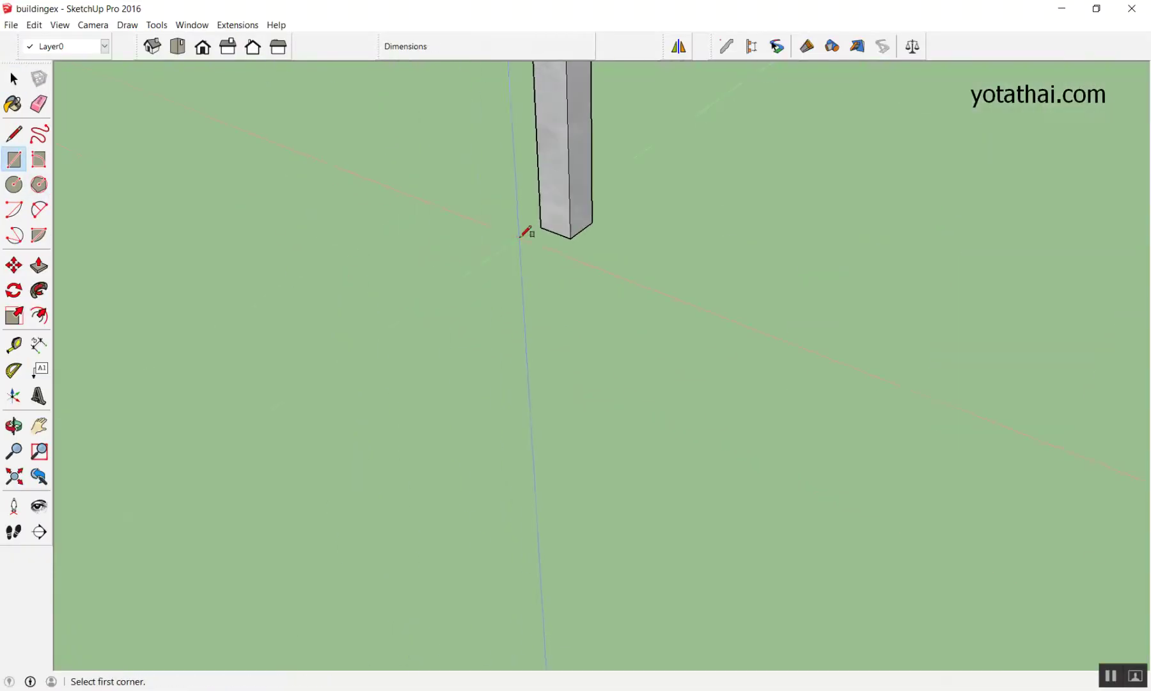
{"action": "left_click", "coordinate": [540, 230]}
{"action": "scroll", "coordinate": [505, 262], "scroll_direction": "down", "scroll_amount": 3}
{"action": "scroll", "coordinate": [756, 341], "scroll_direction": "up", "scroll_amount": 2}
{"action": "scroll", "coordinate": [719, 235], "scroll_direction": "up", "scroll_amount": 3}
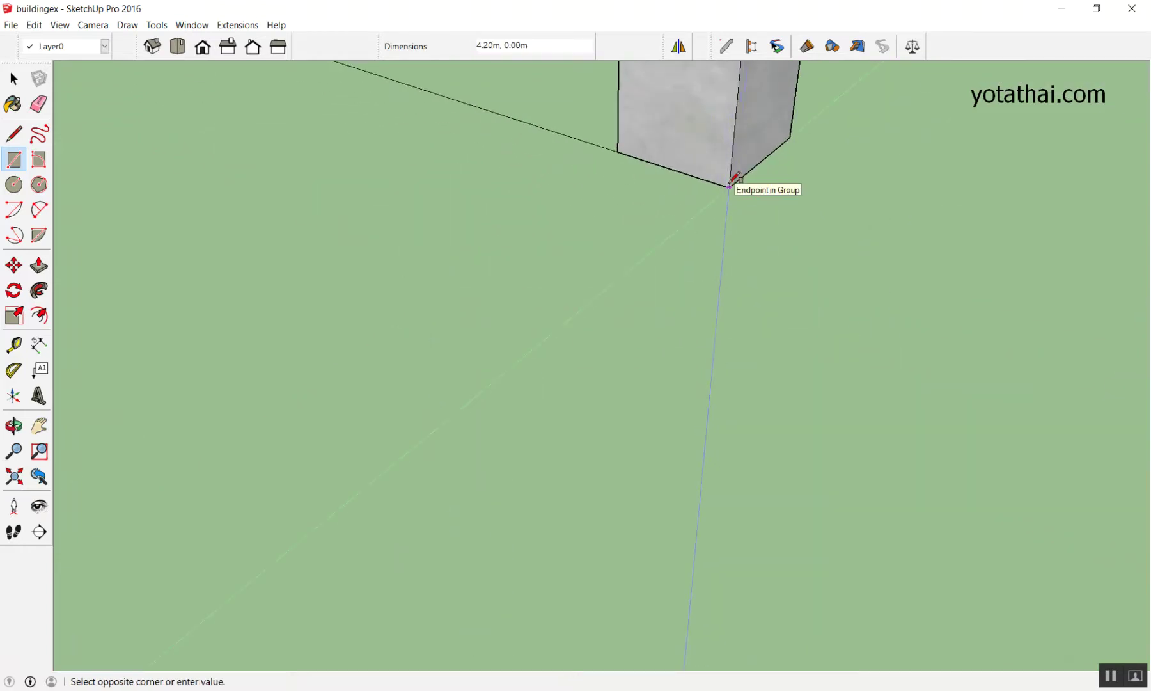
{"action": "scroll", "coordinate": [729, 186], "scroll_direction": "down", "scroll_amount": 1}
{"action": "scroll", "coordinate": [729, 186], "scroll_direction": "down", "scroll_amount": 1}
{"action": "scroll", "coordinate": [729, 186], "scroll_direction": "down", "scroll_amount": 2}
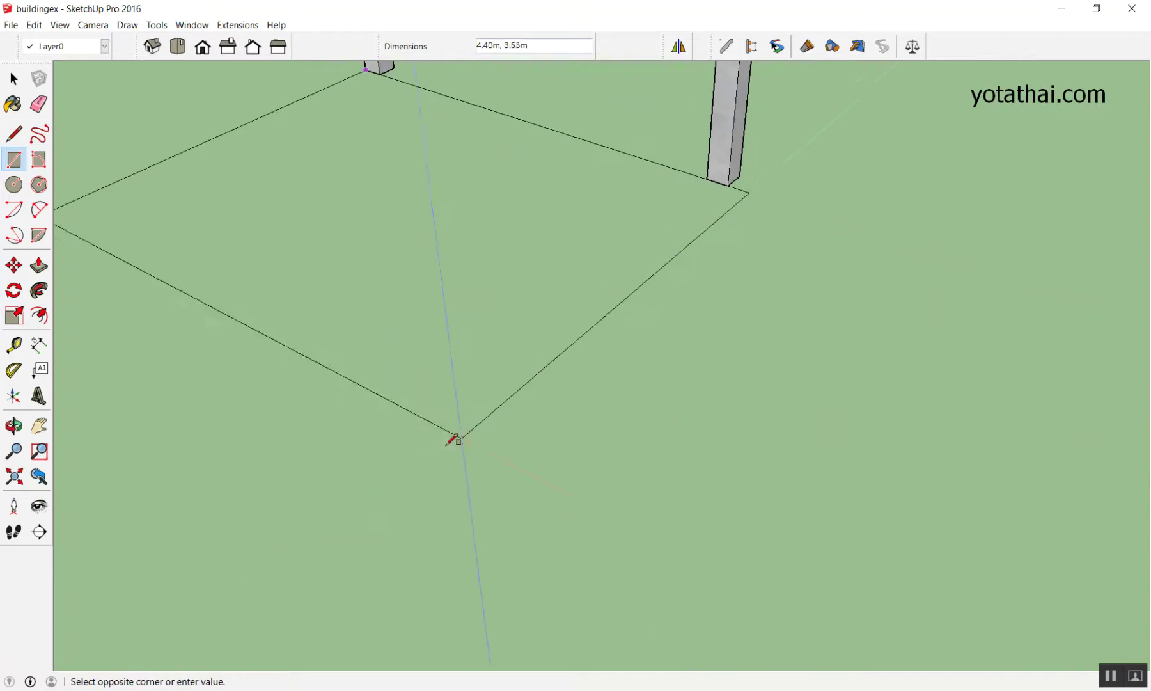
{"action": "scroll", "coordinate": [447, 435], "scroll_direction": "down", "scroll_amount": 2}
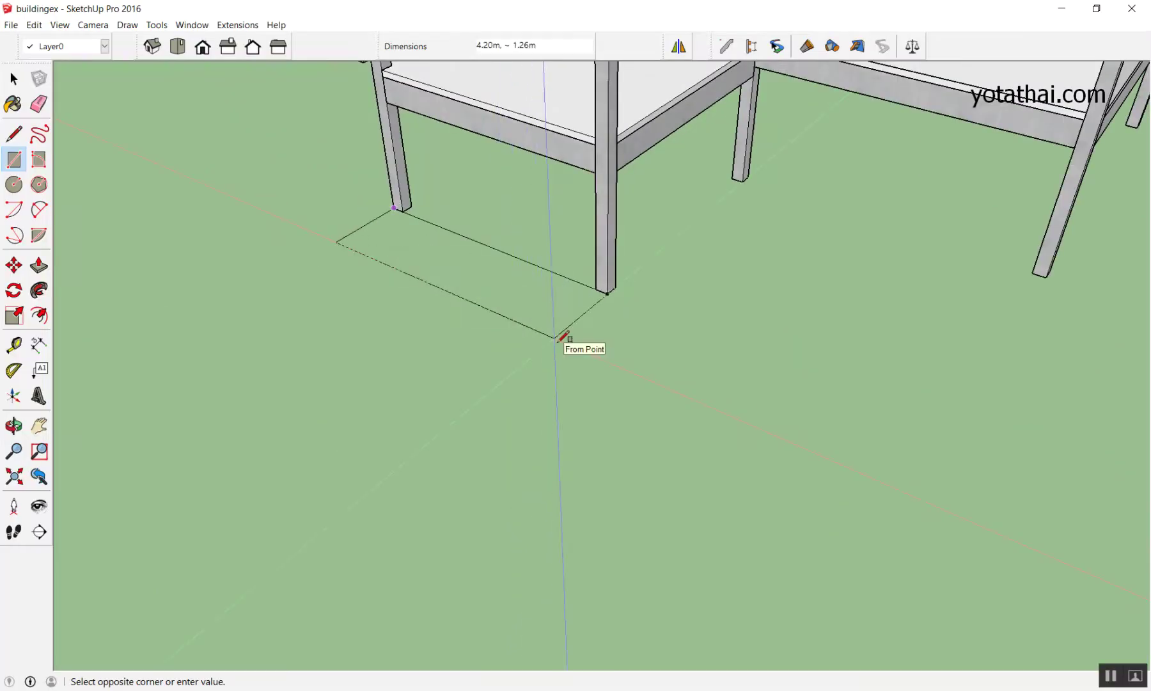
Finish the ground rectangle with typed dimension 4, then orbit and undo it.
{"action": "left_click", "coordinate": [556, 339]}
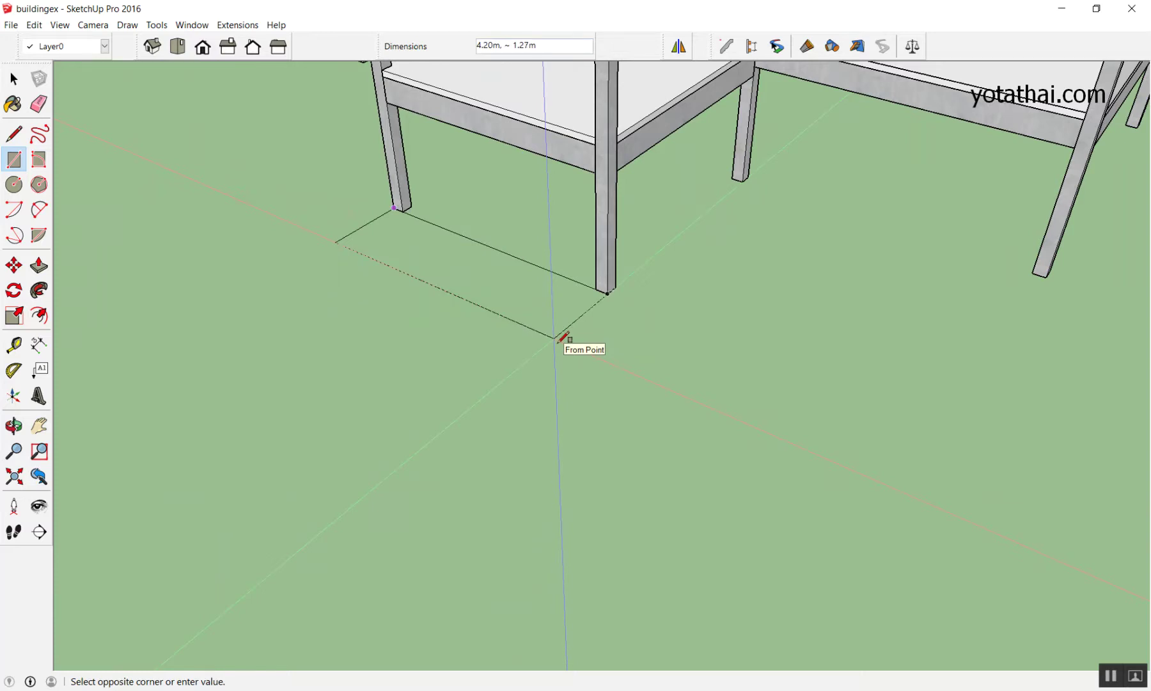
{"action": "left_click", "coordinate": [555, 338]}
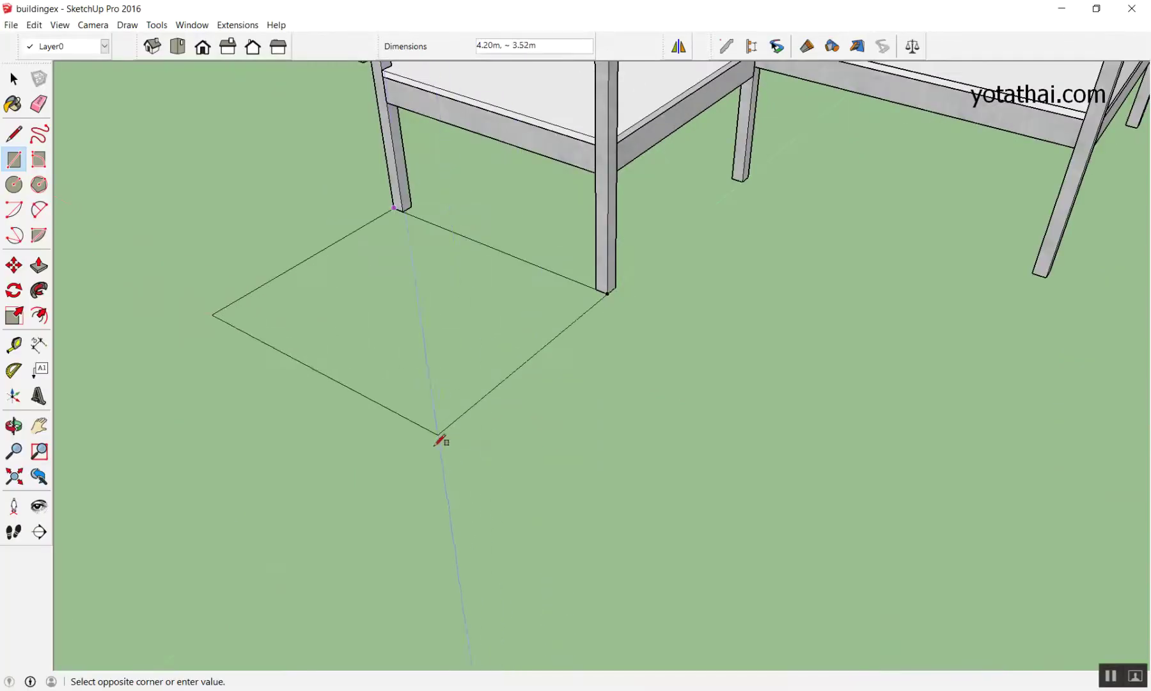
{"action": "left_click", "coordinate": [454, 417]}
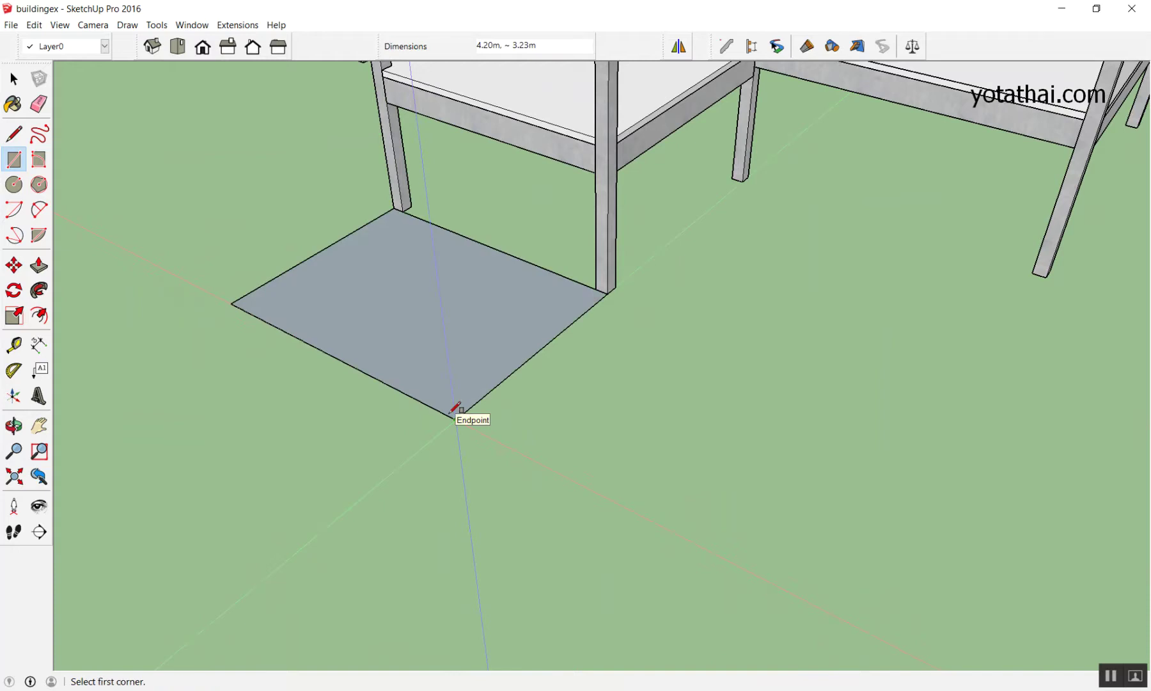
{"action": "type", "text": "4.2,4"}
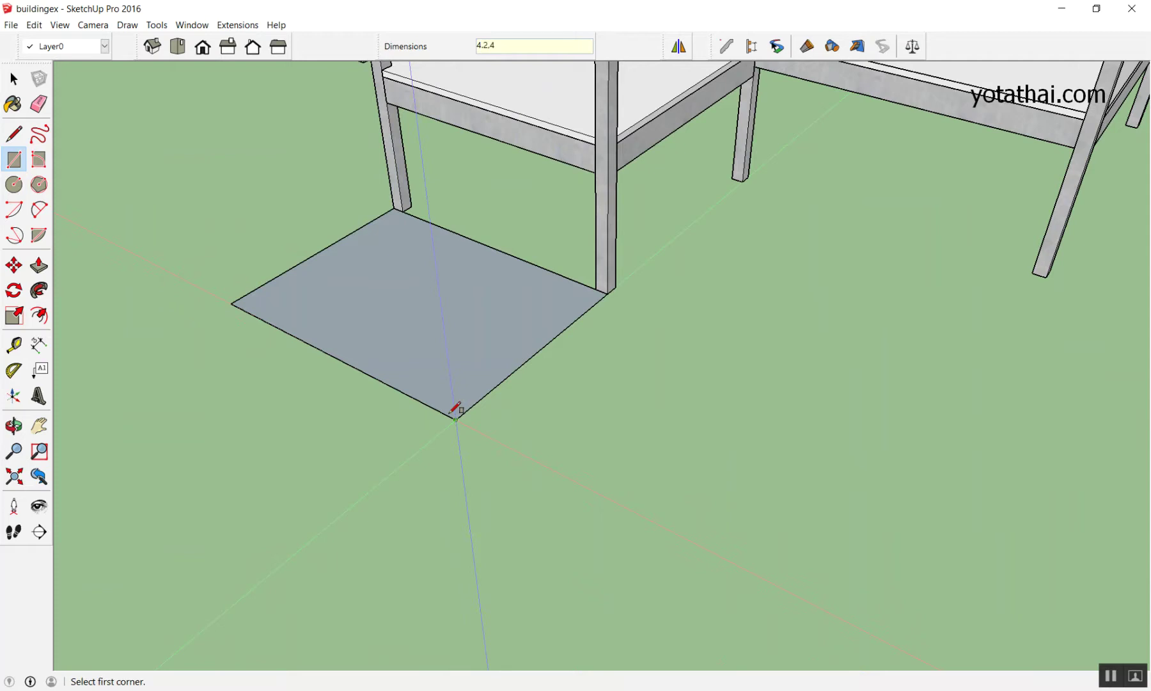
{"action": "key", "text": "Return"}
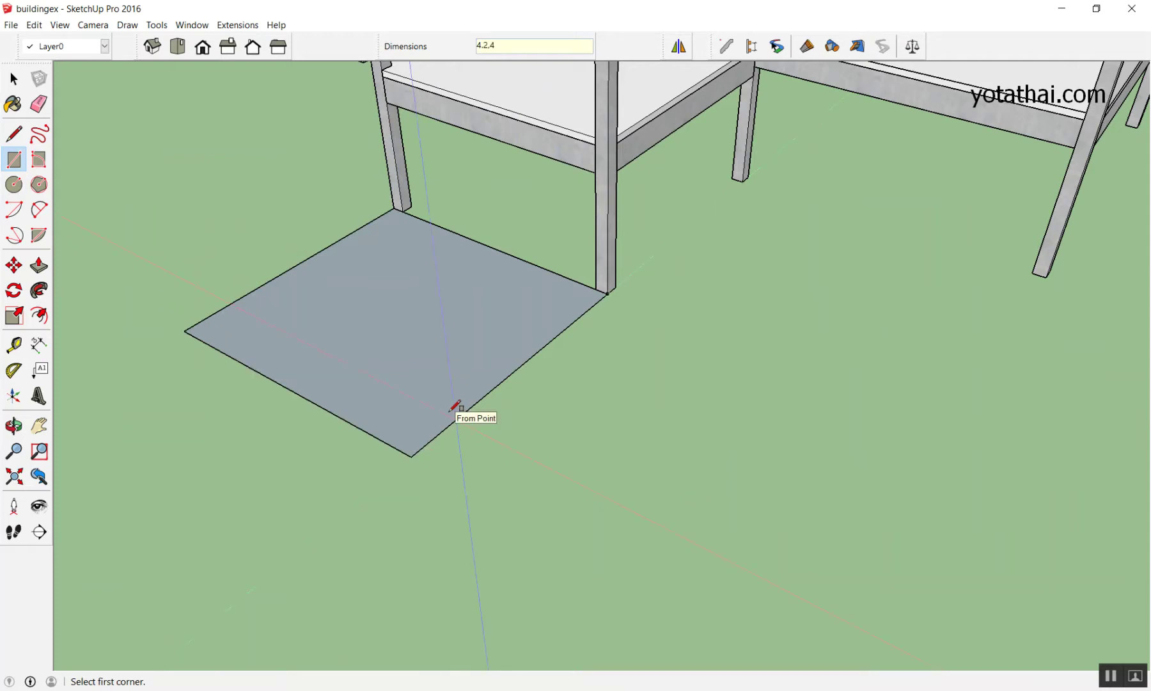
{"action": "mouse_move", "coordinate": [943, 141]}
{"action": "middle_mouse_down"}
{"action": "mouse_move", "coordinate": [249, 444]}
{"action": "mouse_move", "coordinate": [494, 425]}
{"action": "mouse_move", "coordinate": [576, 440]}
{"action": "mouse_move", "coordinate": [594, 501]}
{"action": "mouse_move", "coordinate": [611, 455]}
{"action": "middle_mouse_up"}
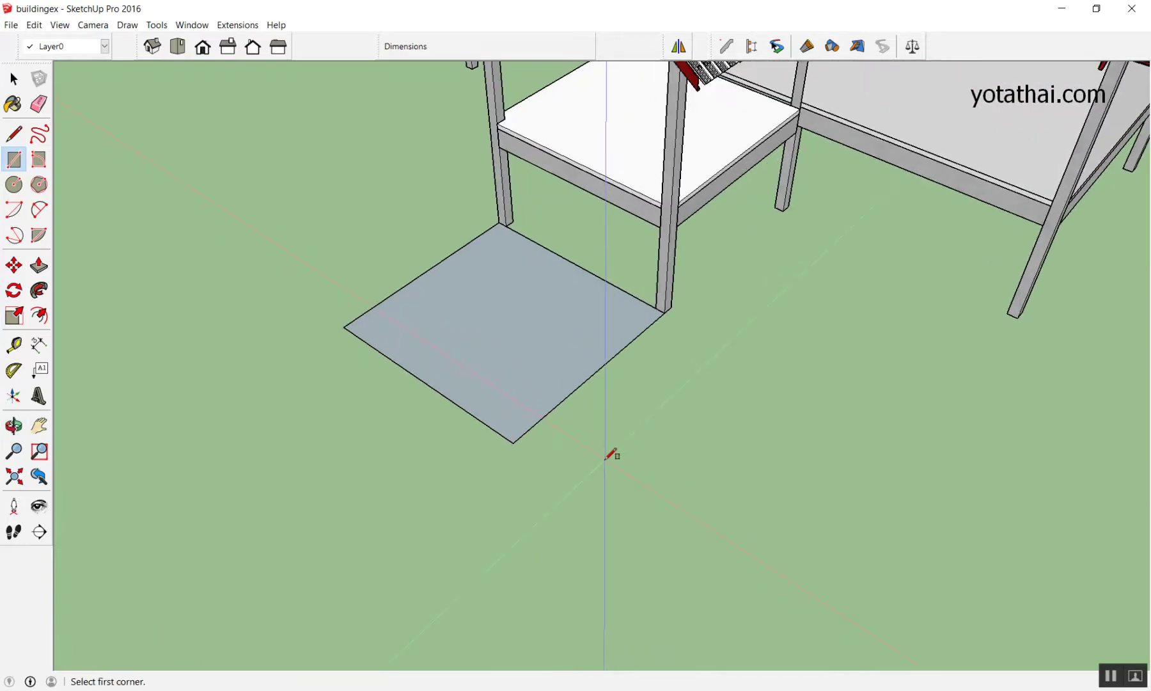
{"action": "key", "text": "ctrl+z"}
Measure from the porch post's base corner with the Tape Measure.
{"action": "key", "text": "space"}
{"action": "scroll", "coordinate": [605, 288], "scroll_direction": "down", "scroll_amount": 3}
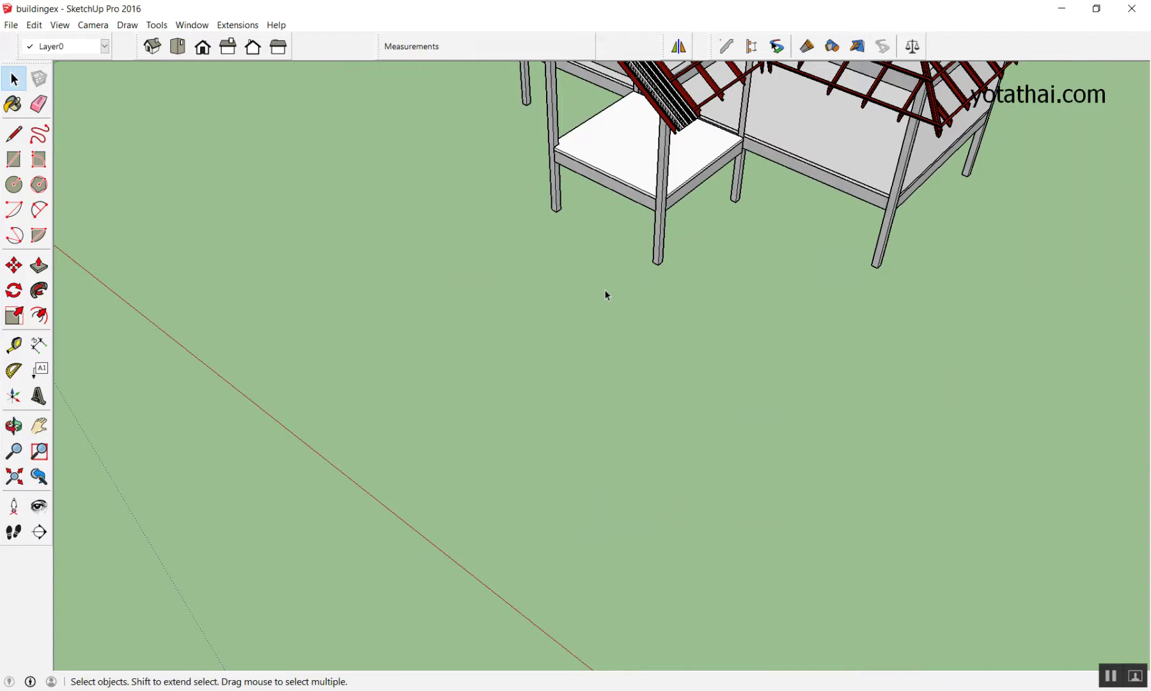
{"action": "scroll", "coordinate": [637, 275], "scroll_direction": "up", "scroll_amount": 4}
{"action": "scroll", "coordinate": [637, 275], "scroll_direction": "up", "scroll_amount": 2}
{"action": "scroll", "coordinate": [637, 292], "scroll_direction": "down", "scroll_amount": 2}
{"action": "scroll", "coordinate": [630, 282], "scroll_direction": "up", "scroll_amount": 1}
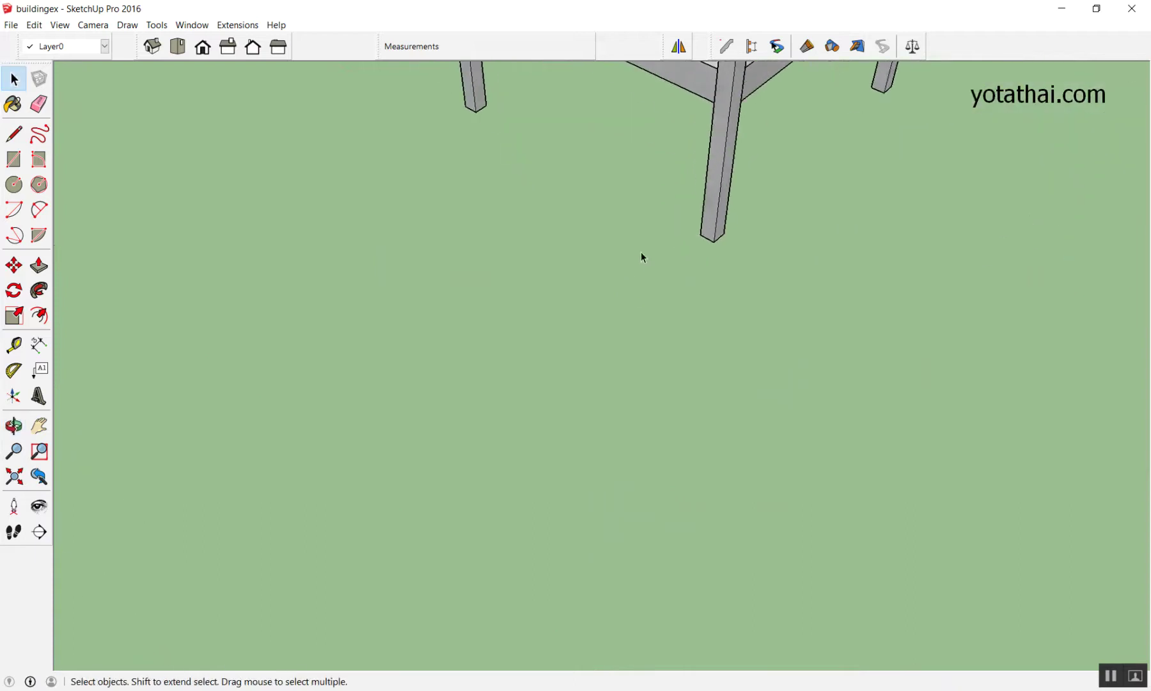
{"action": "key", "text": "t"}
{"action": "scroll", "coordinate": [710, 233], "scroll_direction": "up", "scroll_amount": 1}
{"action": "left_click", "coordinate": [712, 238]}
{"action": "left_click", "coordinate": [583, 293]}
{"action": "scroll", "coordinate": [667, 336], "scroll_direction": "down", "scroll_amount": 3}
{"action": "key", "text": "space"}
{"action": "scroll", "coordinate": [639, 287], "scroll_direction": "up", "scroll_amount": 2}
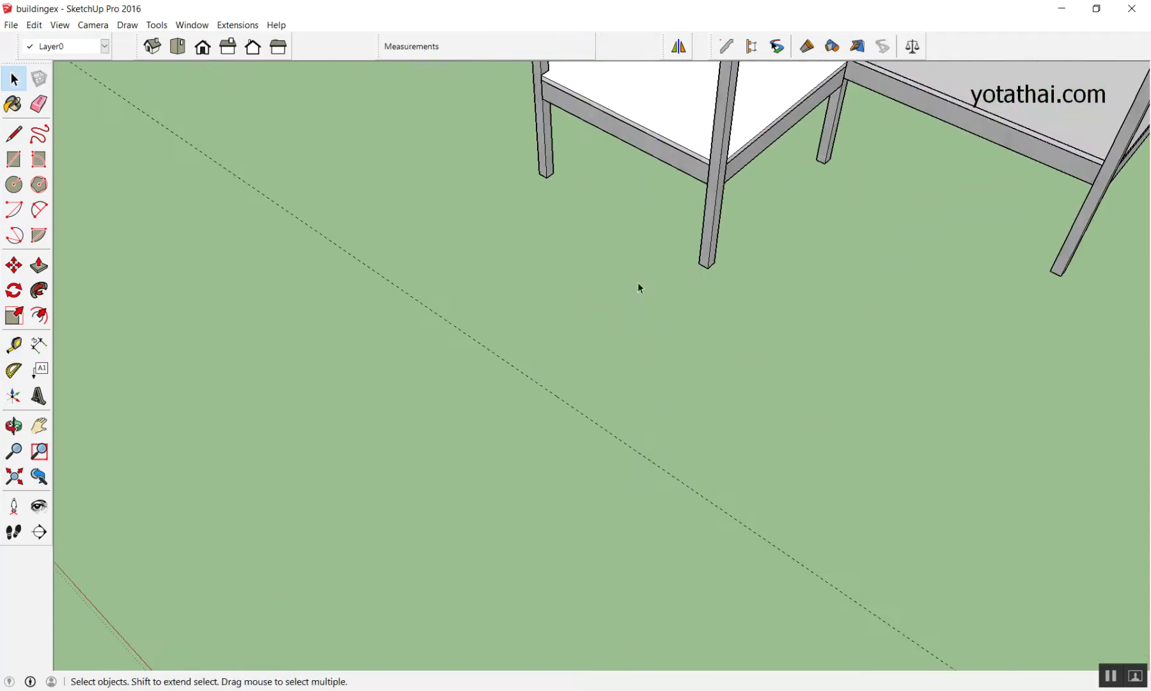
Trace lines between the post base corners, fixing the second edge at 4 m.
{"action": "key", "text": "l"}
{"action": "scroll", "coordinate": [563, 195], "scroll_direction": "up", "scroll_amount": 2}
{"action": "left_click", "coordinate": [512, 146]}
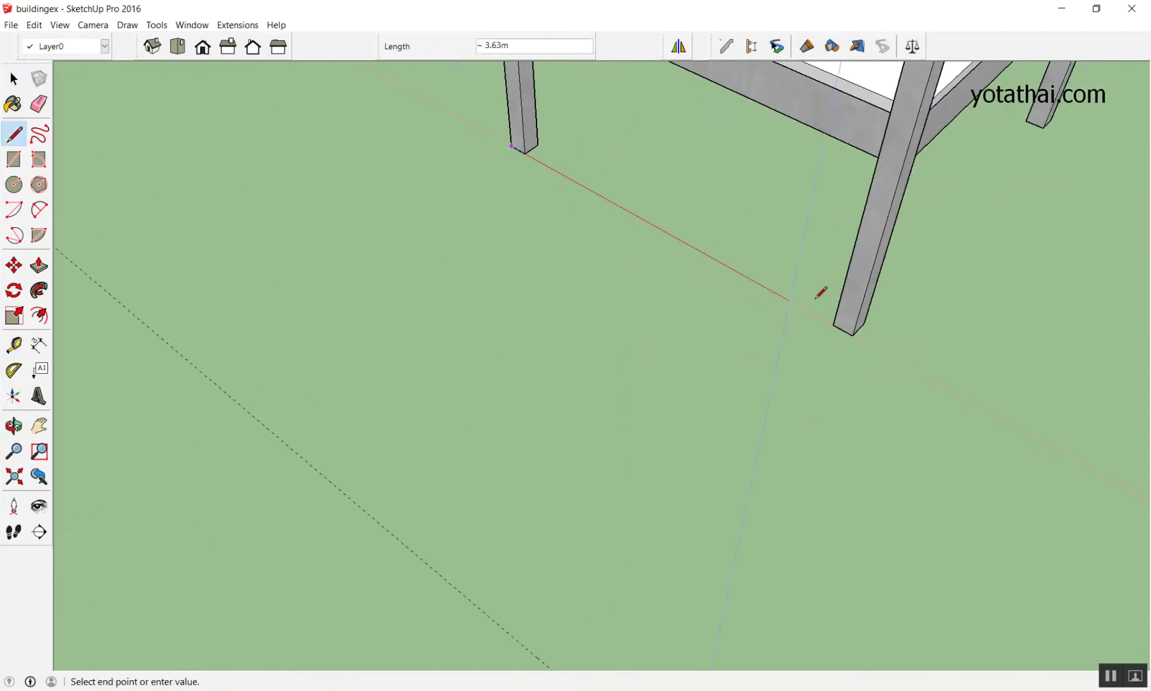
{"action": "left_click", "coordinate": [854, 333]}
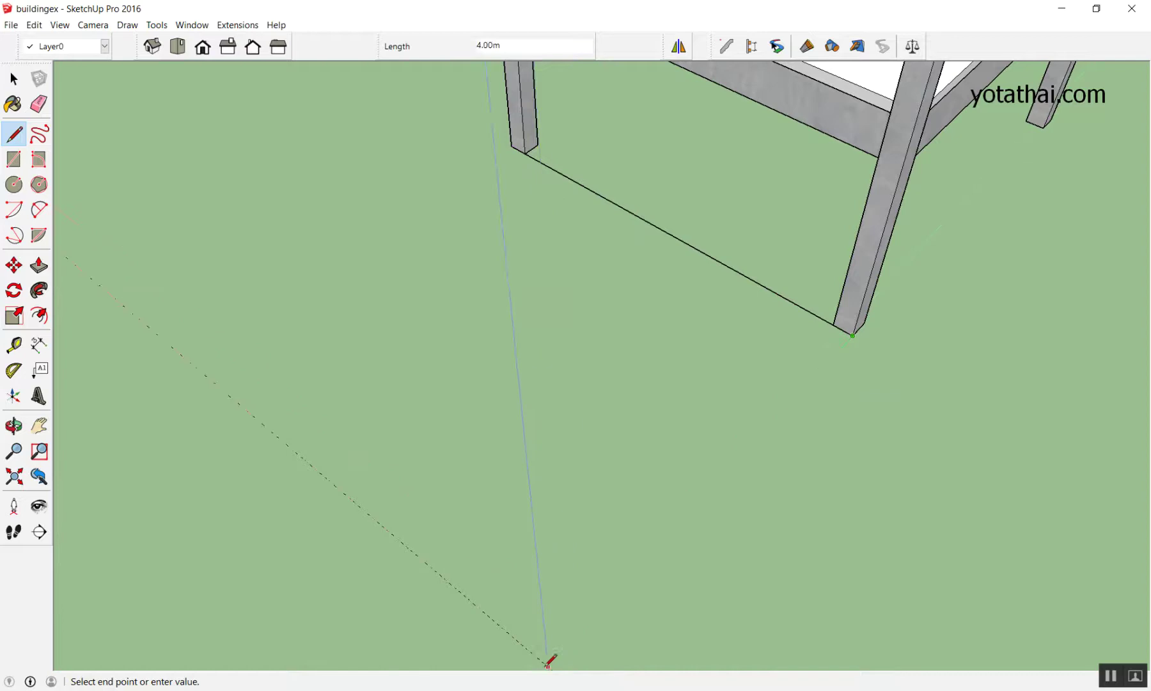
{"action": "scroll", "coordinate": [536, 535], "scroll_direction": "down", "scroll_amount": 2}
{"action": "type", "text": "4"}
{"action": "key", "text": "Return"}
Close the outline into a face on the ground, then undo it.
{"action": "scroll", "coordinate": [406, 441], "scroll_direction": "down", "scroll_amount": 2}
{"action": "scroll", "coordinate": [558, 282], "scroll_direction": "up", "scroll_amount": 4}
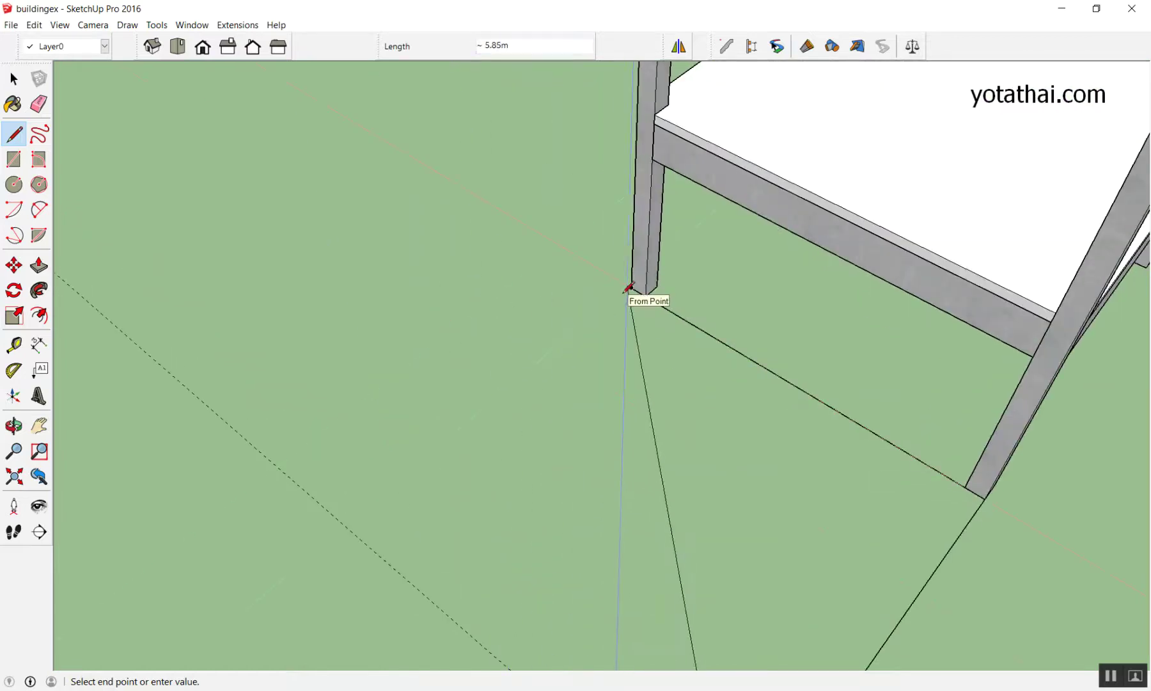
{"action": "scroll", "coordinate": [635, 282], "scroll_direction": "down", "scroll_amount": 3}
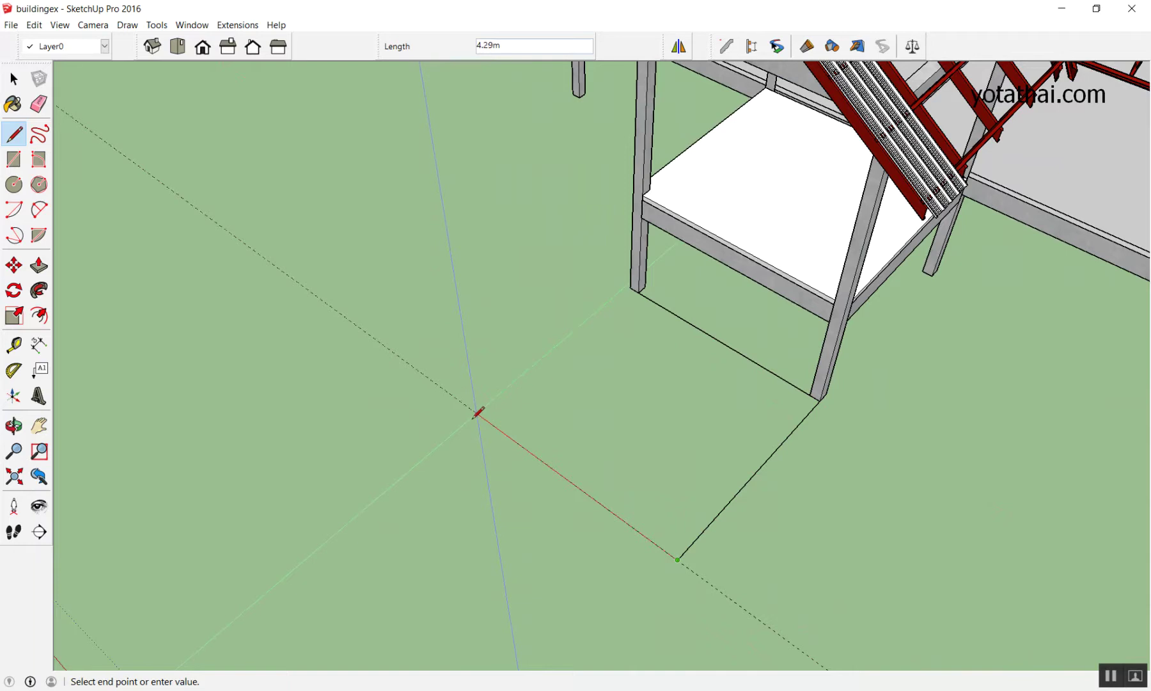
{"action": "left_click", "coordinate": [481, 415]}
{"action": "left_click", "coordinate": [636, 284]}
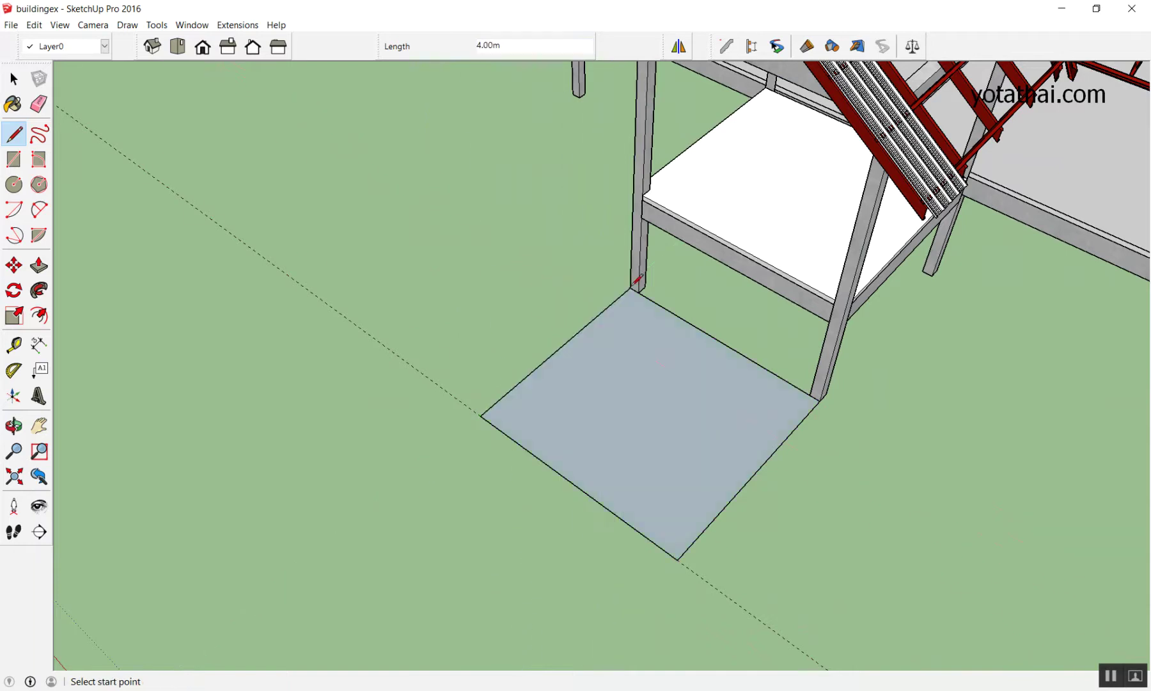
{"action": "scroll", "coordinate": [567, 314], "scroll_direction": "down", "scroll_amount": 3}
{"action": "scroll", "coordinate": [565, 320], "scroll_direction": "down", "scroll_amount": 1}
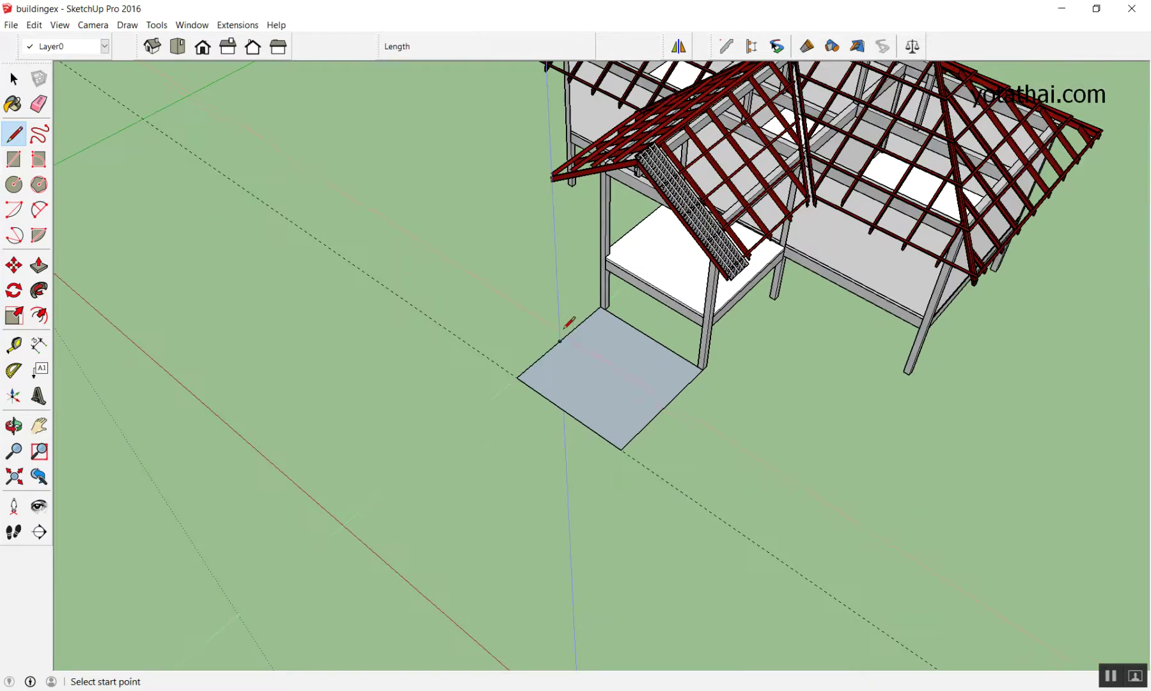
{"action": "key", "text": "ctrl+z"}
{"action": "key", "text": "ctrl+z"}
{"action": "key", "text": "ctrl+z"}
{"action": "scroll", "coordinate": [759, 369], "scroll_direction": "up", "scroll_amount": 1}
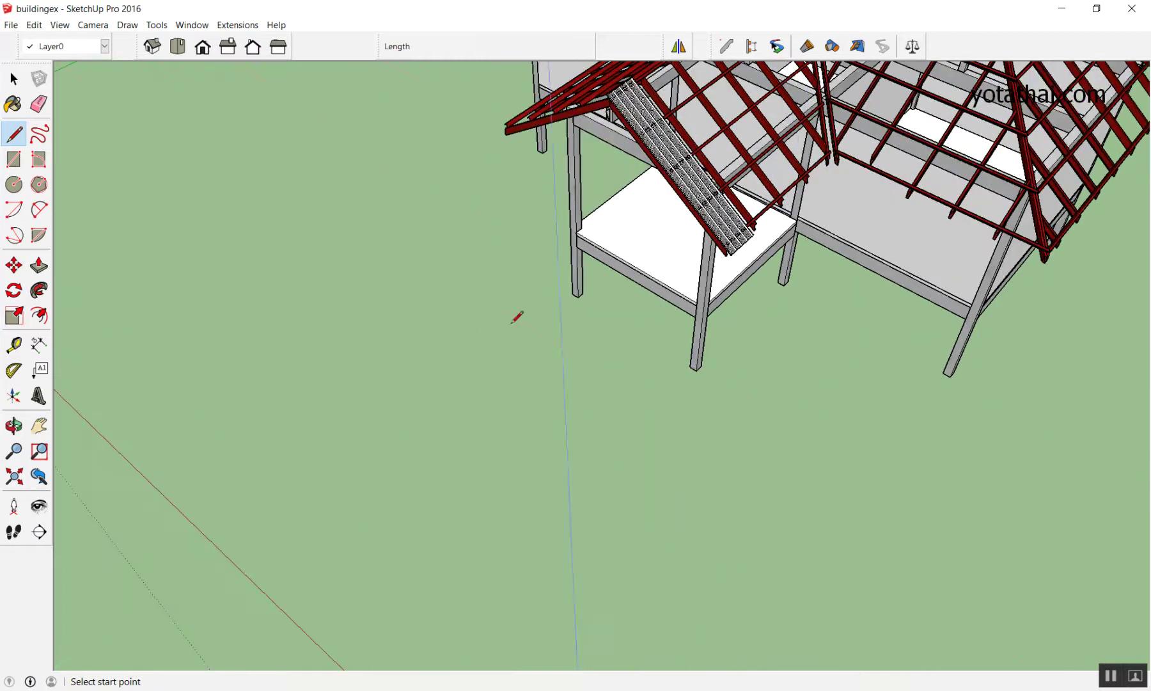
{"action": "left_click", "coordinate": [15, 159]}
{"action": "scroll", "coordinate": [460, 319], "scroll_direction": "up", "scroll_amount": 5}
{"action": "left_click", "coordinate": [446, 302]}
{"action": "scroll", "coordinate": [584, 313], "scroll_direction": "up", "scroll_amount": 3}
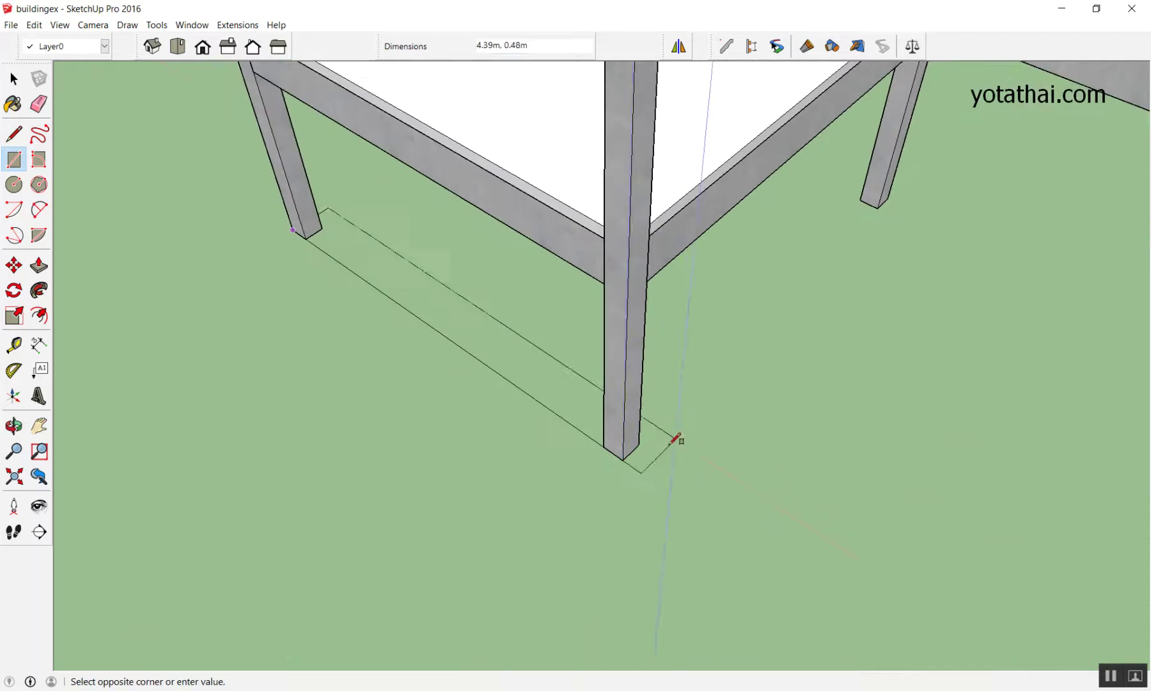
{"action": "scroll", "coordinate": [622, 455], "scroll_direction": "down", "scroll_amount": 2}
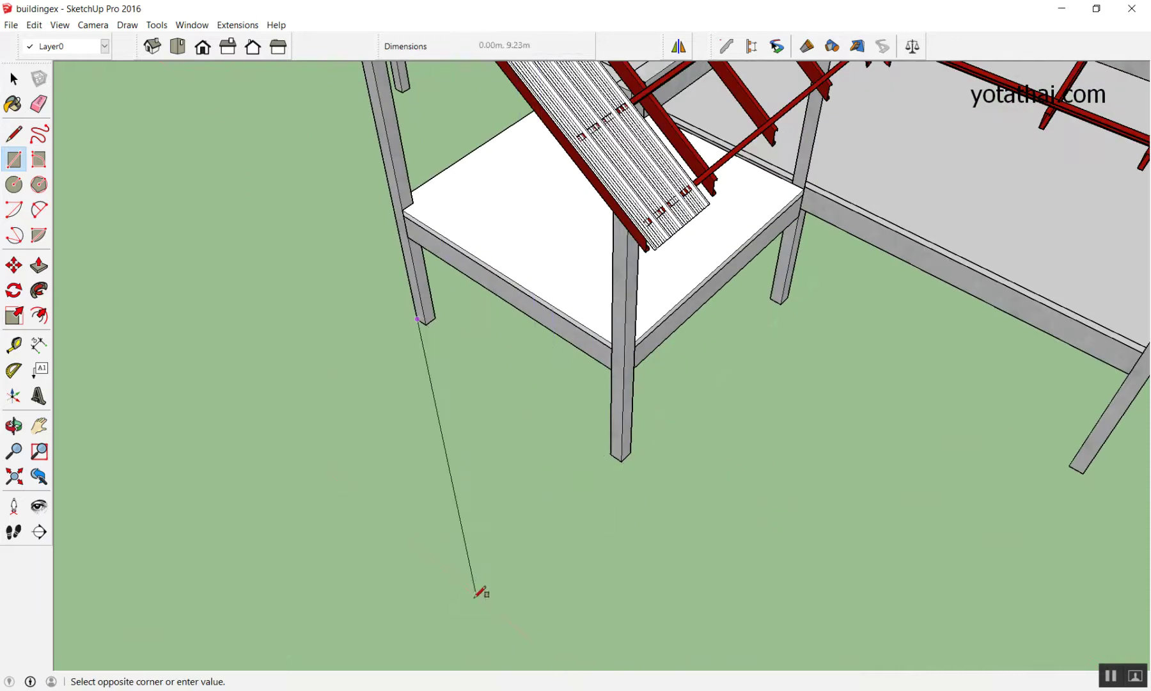
{"action": "scroll", "coordinate": [493, 568], "scroll_direction": "down", "scroll_amount": 5}
{"action": "scroll", "coordinate": [445, 609], "scroll_direction": "up", "scroll_amount": 5}
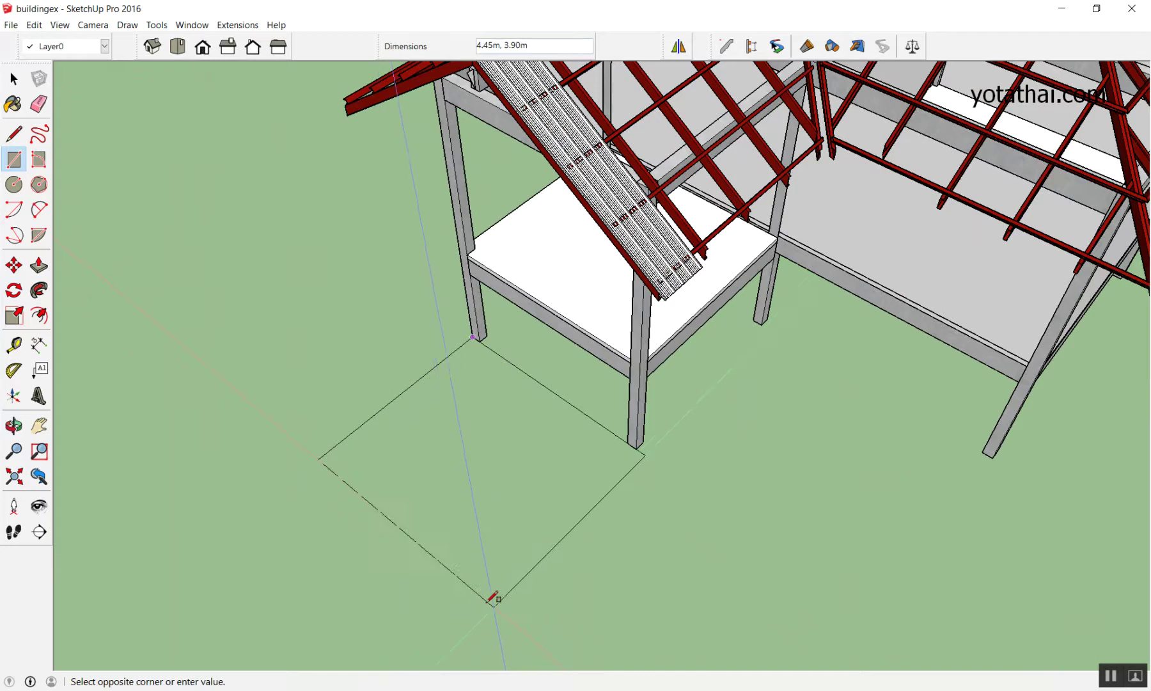
{"action": "scroll", "coordinate": [488, 595], "scroll_direction": "down", "scroll_amount": 5}
{"action": "scroll", "coordinate": [571, 499], "scroll_direction": "up", "scroll_amount": 6}
{"action": "scroll", "coordinate": [562, 498], "scroll_direction": "up", "scroll_amount": 2}
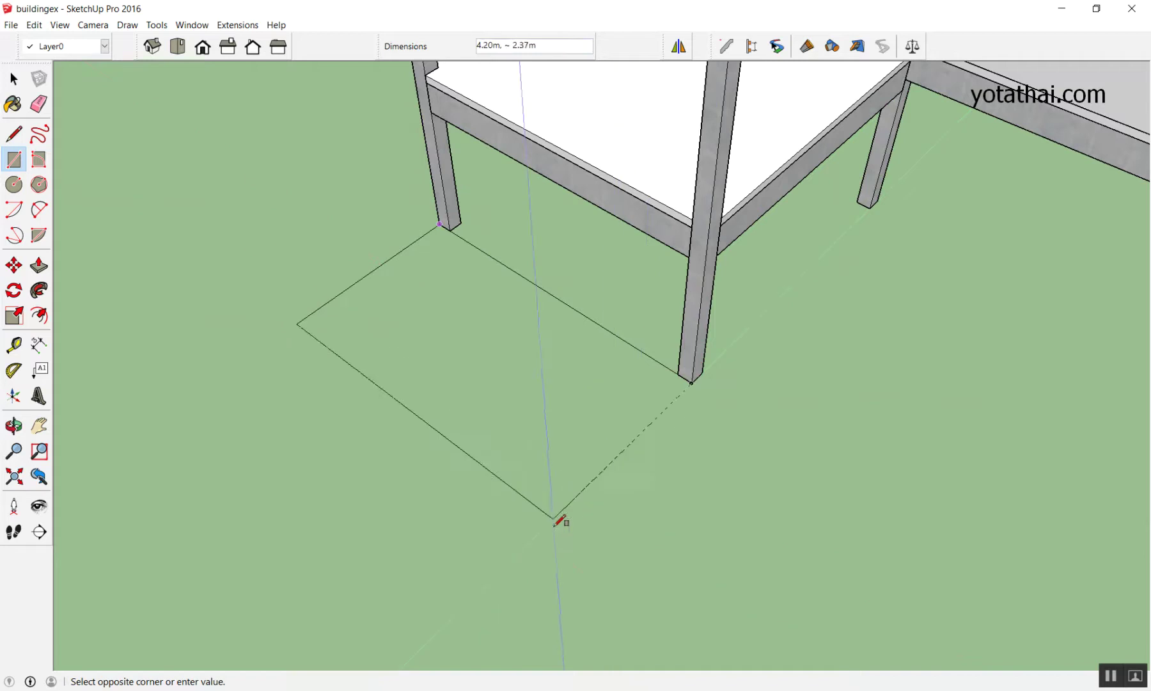
{"action": "type", "text": "4"}
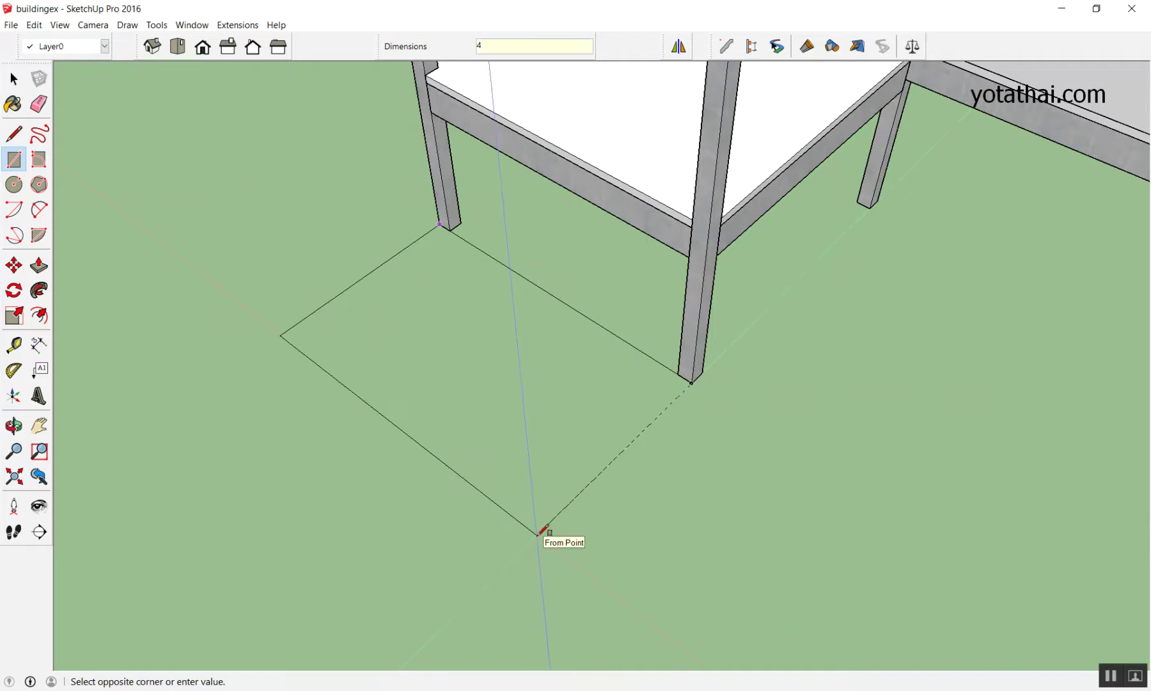
{"action": "type", "text": "4"}
{"action": "key", "text": "Return"}
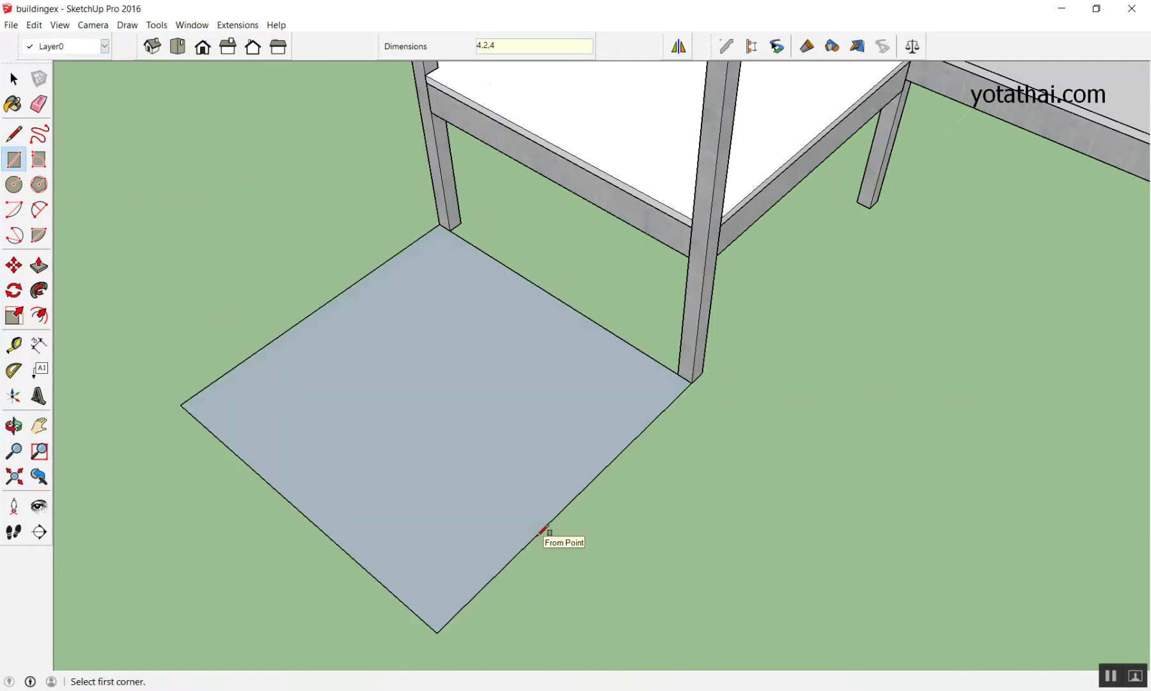
{"action": "key", "text": "space"}
{"action": "mouse_move", "coordinate": [992, 292]}
{"action": "middle_mouse_down"}
{"action": "mouse_move", "coordinate": [658, 411]}
{"action": "mouse_move", "coordinate": [733, 362]}
{"action": "middle_mouse_up"}
{"action": "scroll", "coordinate": [732, 358], "scroll_direction": "up", "scroll_amount": 3}
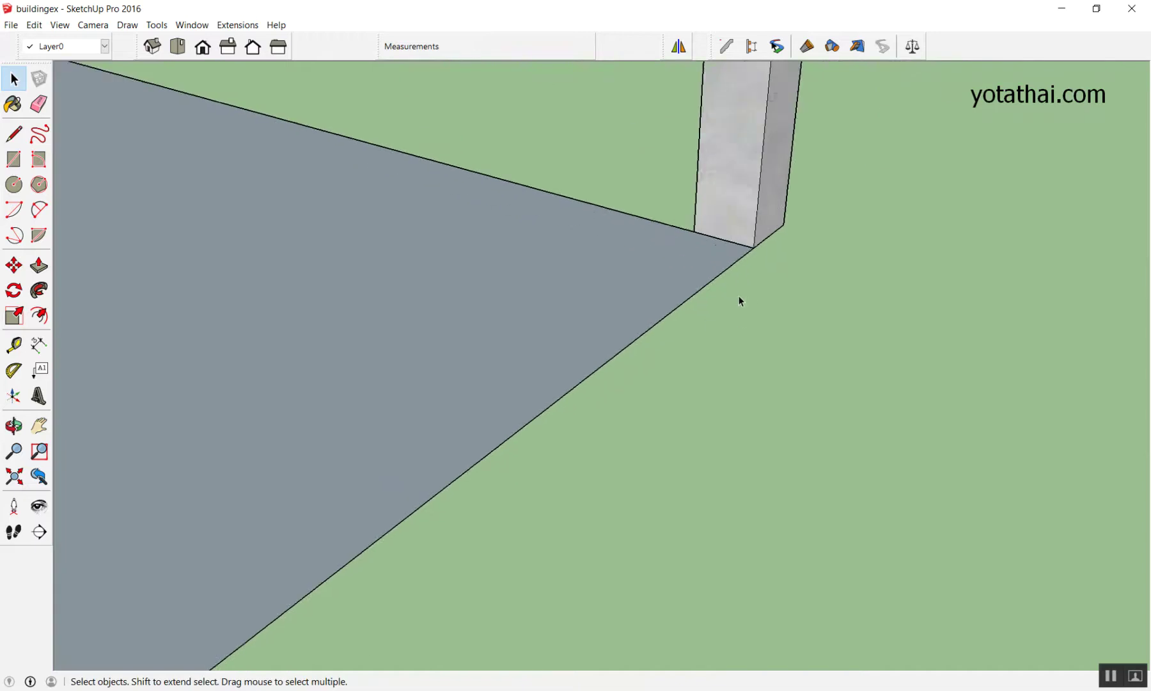
{"action": "scroll", "coordinate": [740, 301], "scroll_direction": "up", "scroll_amount": 5}
{"action": "scroll", "coordinate": [635, 351], "scroll_direction": "down", "scroll_amount": 3}
{"action": "scroll", "coordinate": [595, 320], "scroll_direction": "down", "scroll_amount": 4}
{"action": "scroll", "coordinate": [595, 317], "scroll_direction": "up", "scroll_amount": 2}
{"action": "scroll", "coordinate": [596, 315], "scroll_direction": "up", "scroll_amount": 2}
{"action": "scroll", "coordinate": [599, 314], "scroll_direction": "up", "scroll_amount": 3}
{"action": "scroll", "coordinate": [602, 312], "scroll_direction": "up", "scroll_amount": 3}
{"action": "scroll", "coordinate": [602, 313], "scroll_direction": "up", "scroll_amount": 4}
{"action": "scroll", "coordinate": [587, 311], "scroll_direction": "up", "scroll_amount": 3}
{"action": "scroll", "coordinate": [586, 308], "scroll_direction": "up", "scroll_amount": 1}
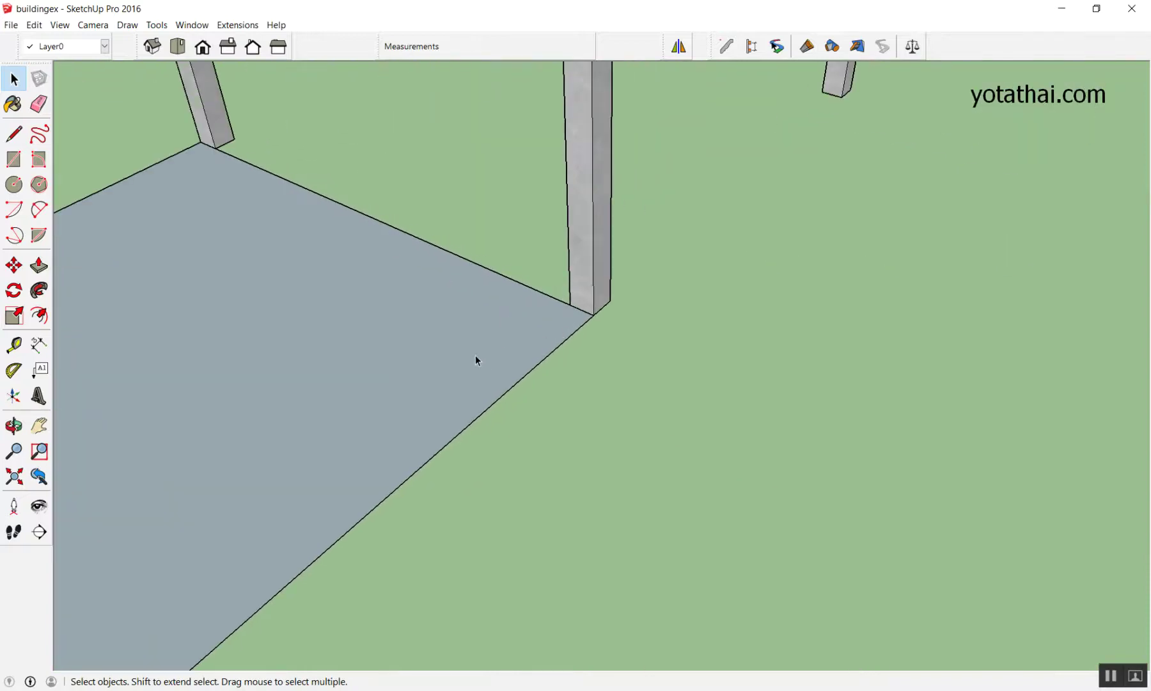
{"action": "key", "text": "p"}
{"action": "left_click_drag", "start_coordinate": [445, 372], "coordinate": [442, 301]}
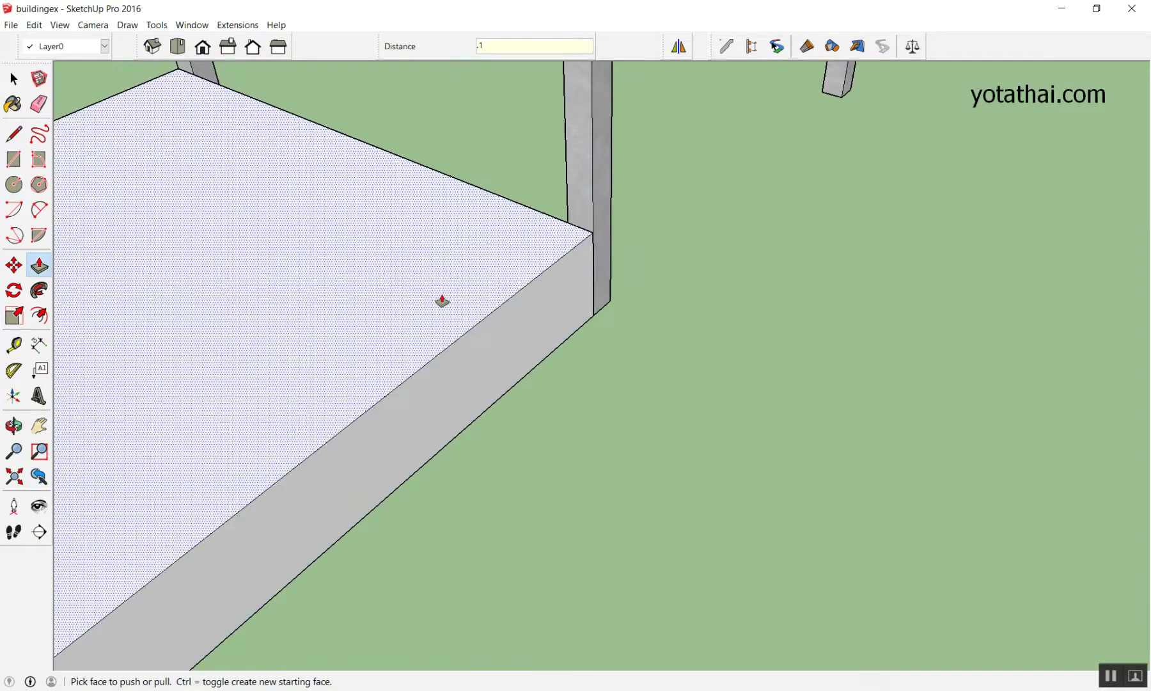
{"action": "left_click", "coordinate": [442, 300]}
{"action": "key", "text": "space"}
{"action": "scroll", "coordinate": [467, 265], "scroll_direction": "down", "scroll_amount": 3}
{"action": "scroll", "coordinate": [406, 279], "scroll_direction": "down", "scroll_amount": 2}
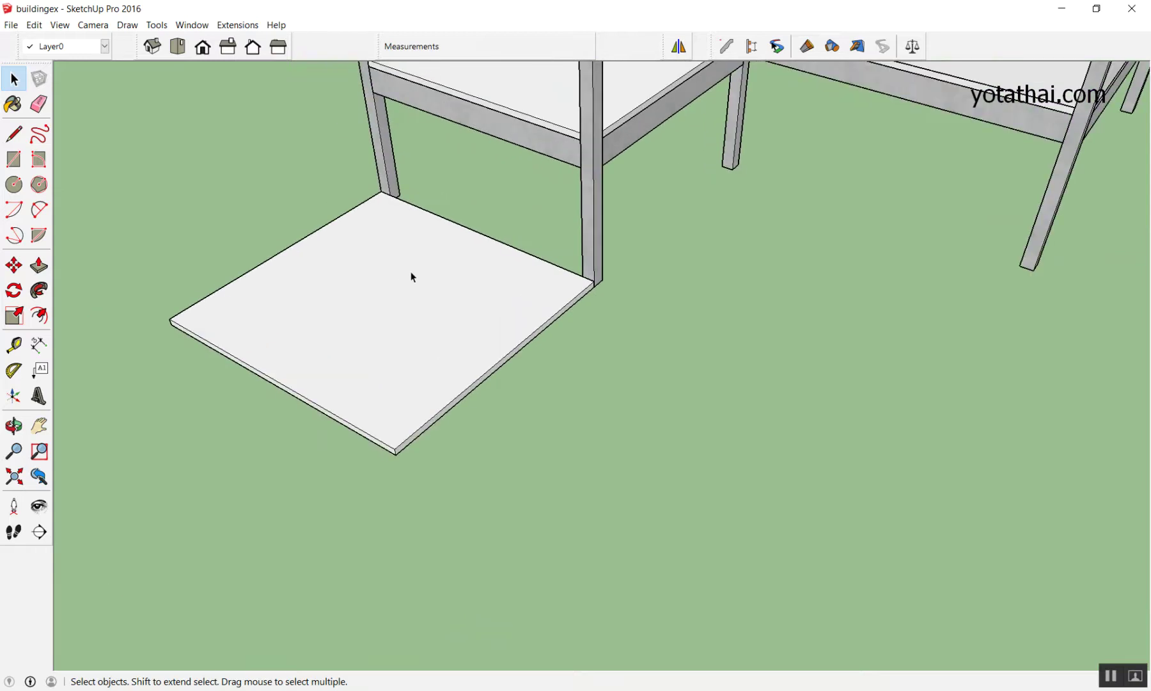
{"action": "triple_click", "coordinate": [413, 272]}
{"action": "right_click", "coordinate": [413, 271]}
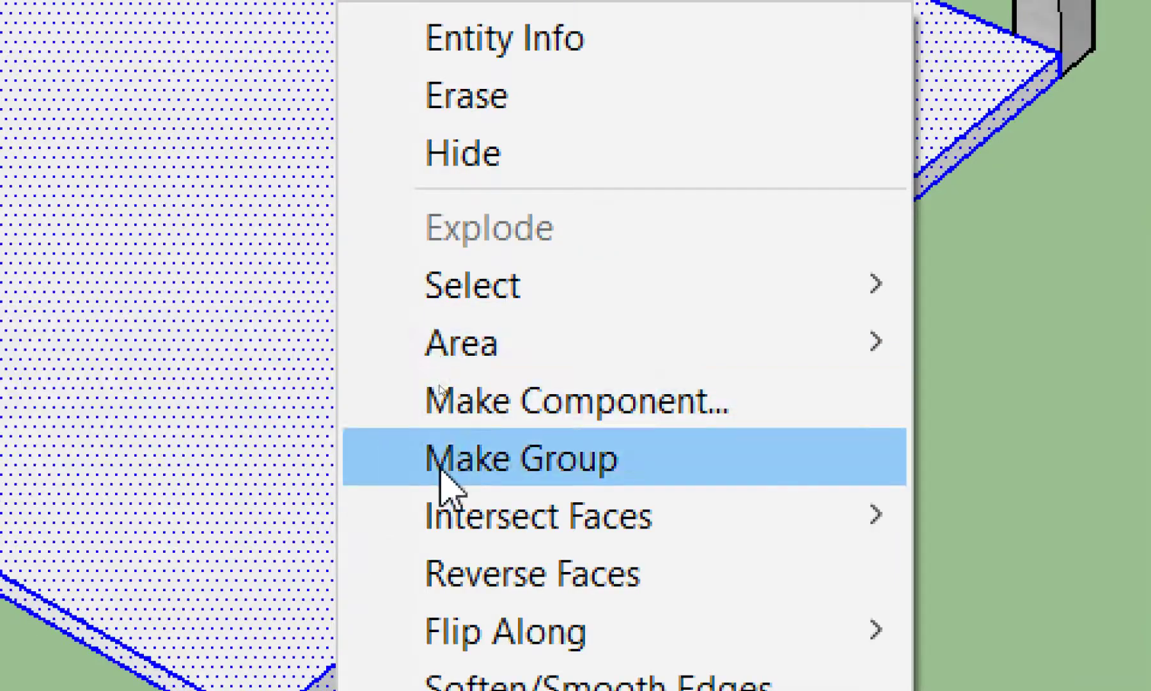
{"action": "left_click", "coordinate": [441, 426]}
{"action": "mouse_move", "coordinate": [500, 327]}
{"action": "middle_mouse_down"}
{"action": "mouse_move", "coordinate": [380, 185]}
{"action": "mouse_move", "coordinate": [506, 288]}
{"action": "middle_mouse_up"}
{"action": "scroll", "coordinate": [506, 251], "scroll_direction": "up", "scroll_amount": 3}
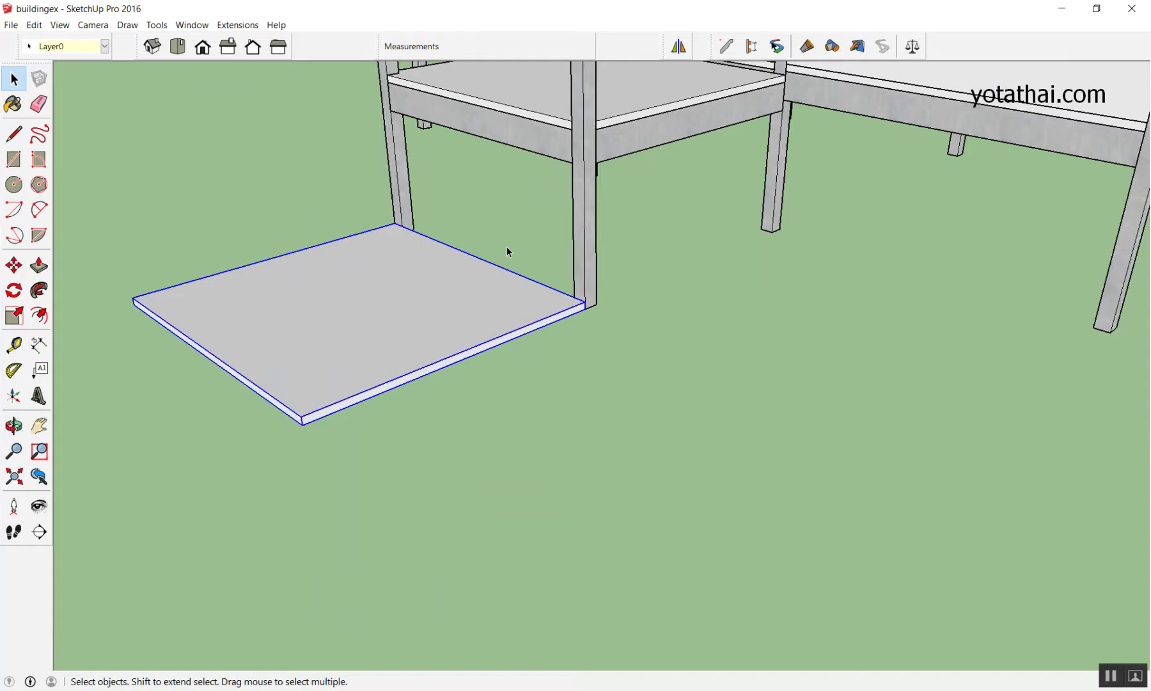
{"action": "key", "text": "ctrl+z"}
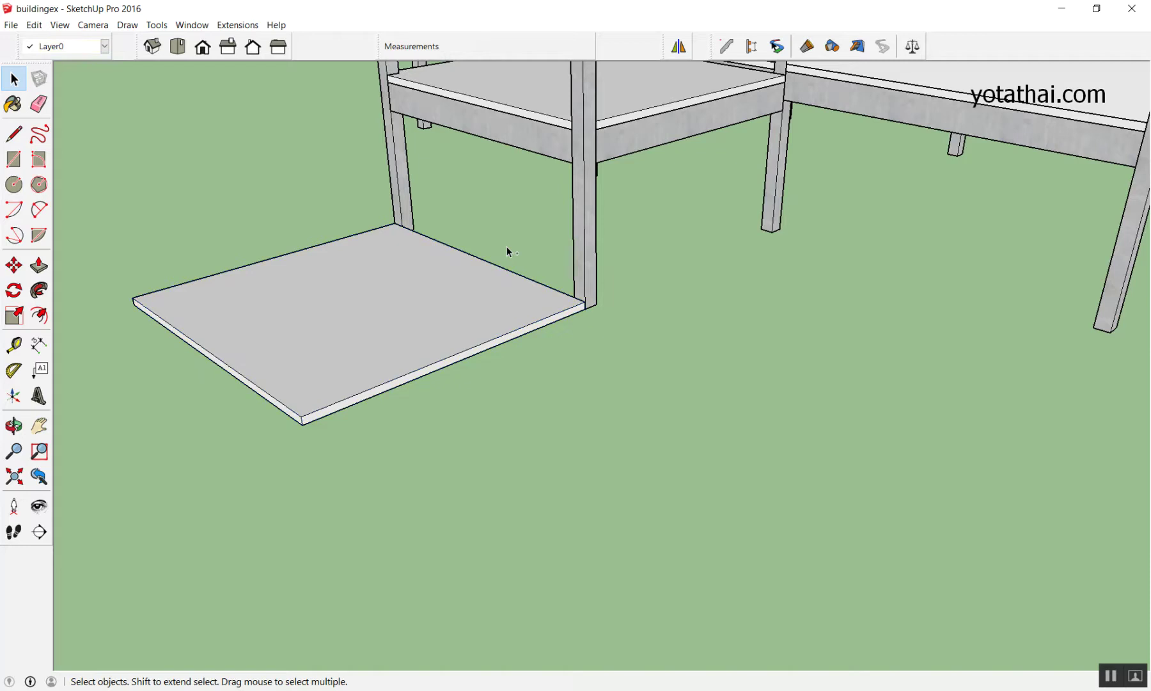
{"action": "key", "text": "ctrl+z"}
{"action": "key", "text": "ctrl+z"}
{"action": "middle_click_drag", "start_coordinate": [625, 174], "coordinate": [571, 310]}
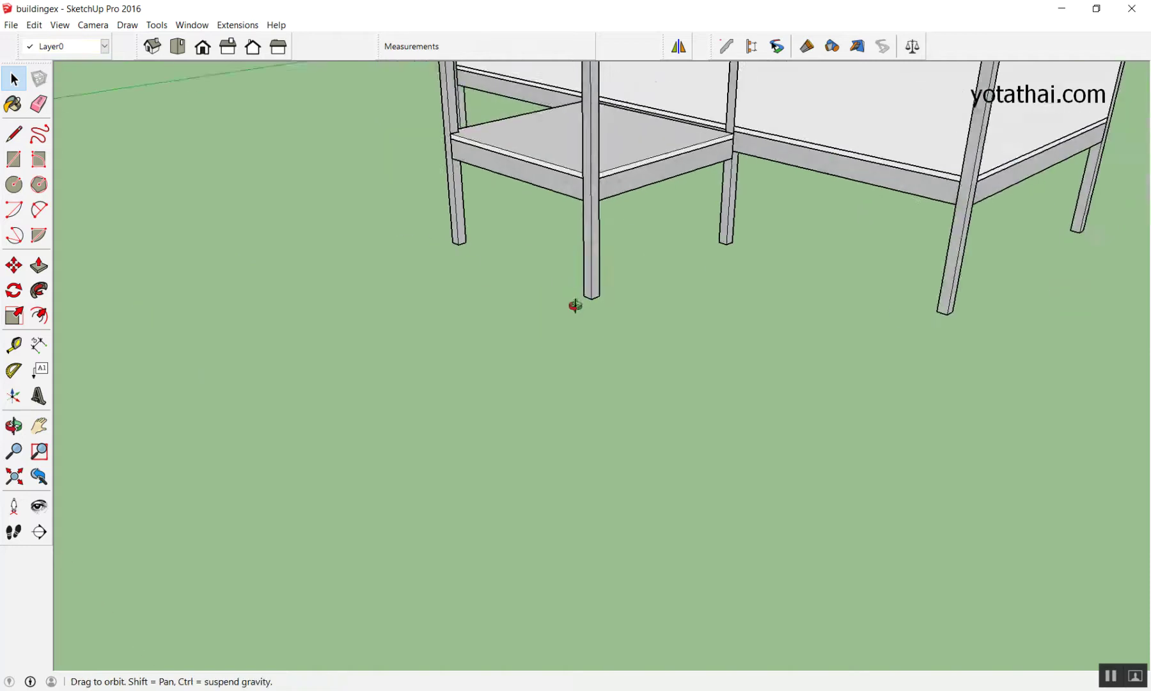
Draw ground lines running out from the first post's base.
{"action": "key", "text": "l"}
{"action": "left_click", "coordinate": [596, 322]}
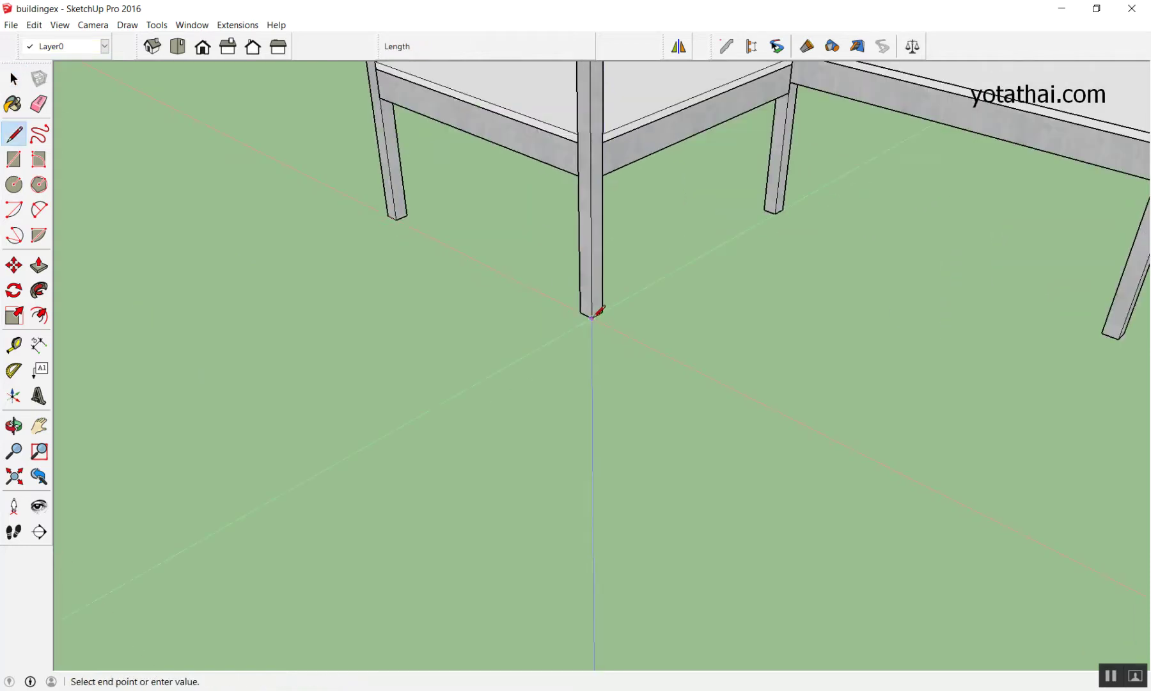
{"action": "scroll", "coordinate": [595, 322], "scroll_direction": "down", "scroll_amount": 3}
{"action": "left_click", "coordinate": [303, 486]}
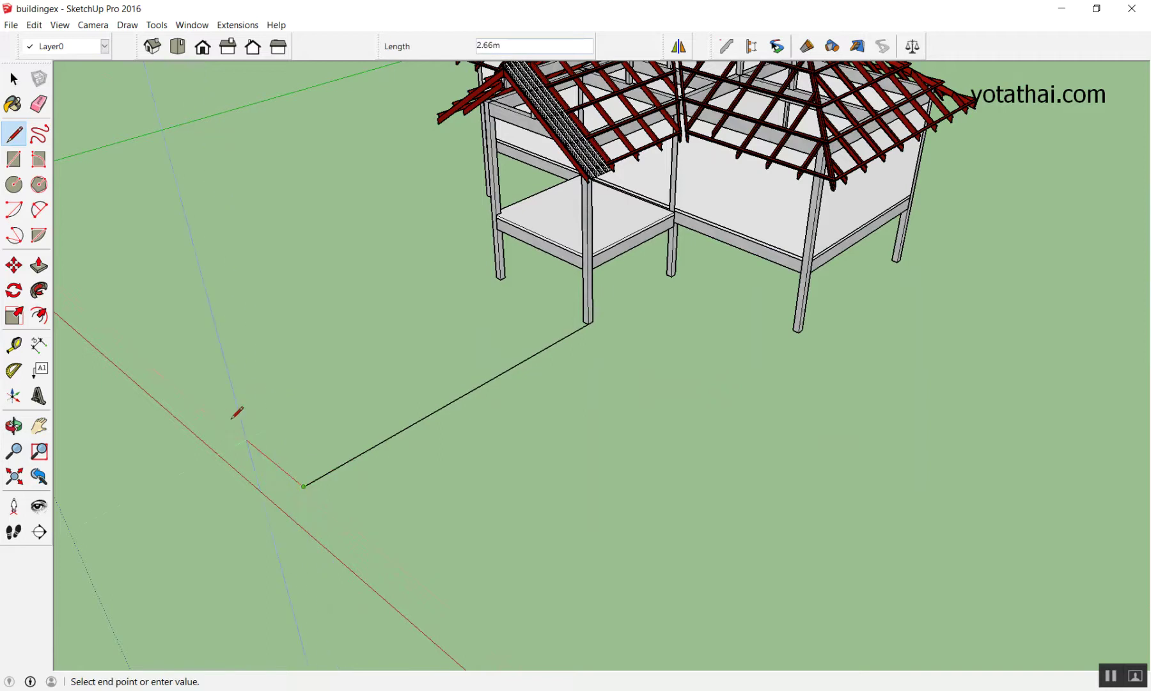
{"action": "left_click", "coordinate": [142, 350]}
{"action": "key", "text": "space"}
{"action": "scroll", "coordinate": [569, 345], "scroll_direction": "up", "scroll_amount": 2}
{"action": "scroll", "coordinate": [544, 333], "scroll_direction": "up", "scroll_amount": 2}
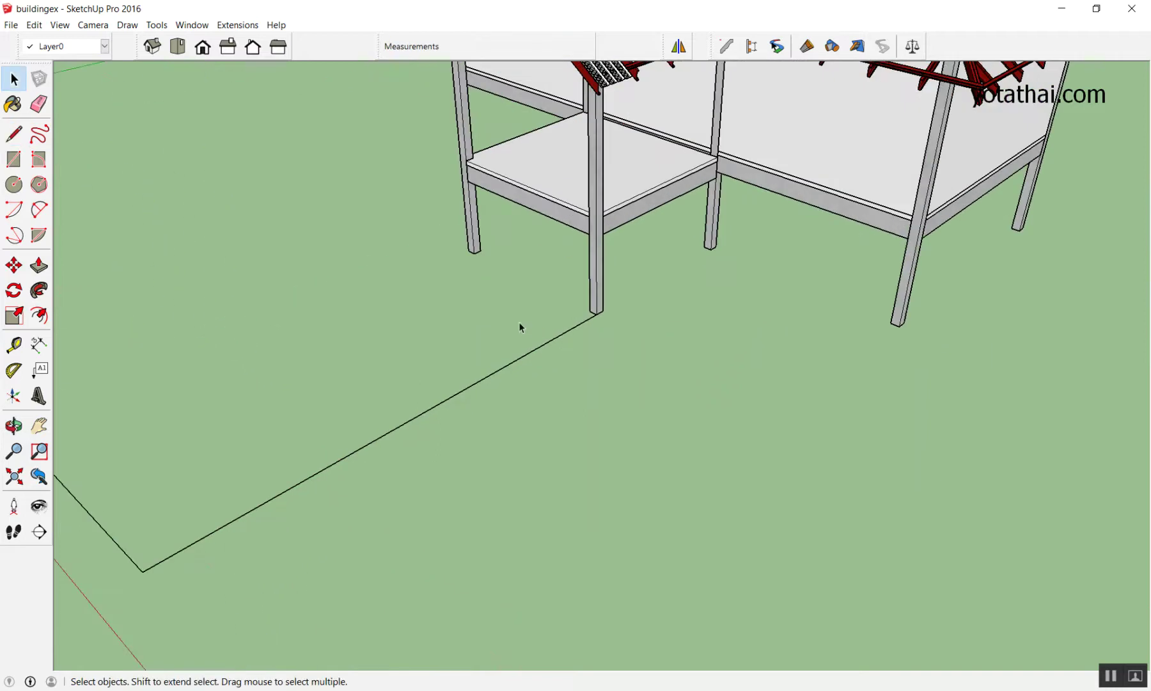
Draw a matching ground line out from the other post base.
{"action": "key", "text": "l"}
{"action": "left_click", "coordinate": [470, 249]}
{"action": "scroll", "coordinate": [213, 373], "scroll_direction": "down", "scroll_amount": 3}
{"action": "scroll", "coordinate": [159, 411], "scroll_direction": "up", "scroll_amount": 2}
{"action": "left_click", "coordinate": [150, 410]}
{"action": "key", "text": "space"}
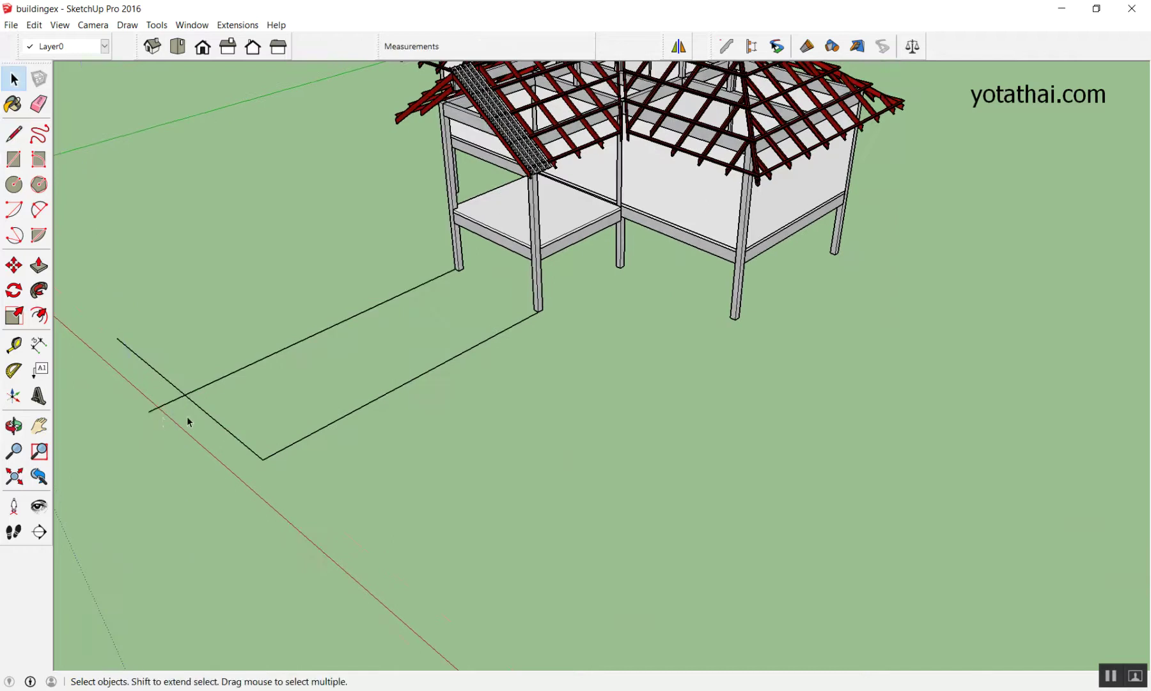
{"action": "scroll", "coordinate": [189, 421], "scroll_direction": "up", "scroll_amount": 2}
{"action": "scroll", "coordinate": [607, 232], "scroll_direction": "up", "scroll_amount": 2}
Close the ground rectangle between the two post bases.
{"action": "key", "text": "l"}
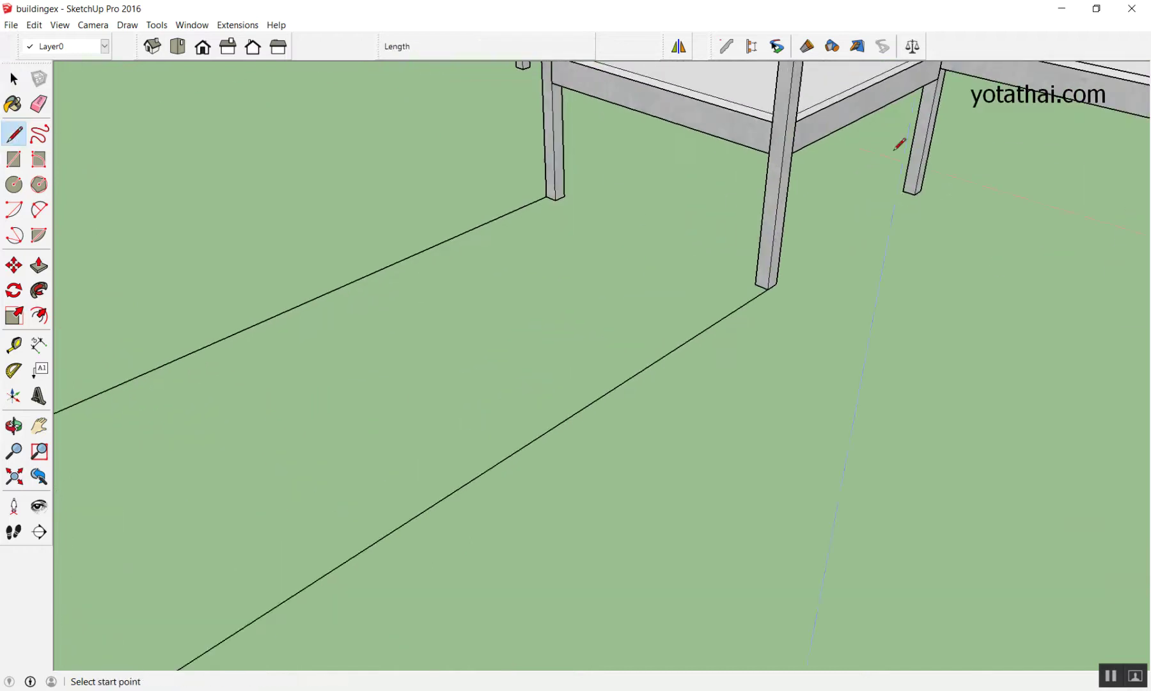
{"action": "left_click", "coordinate": [547, 195]}
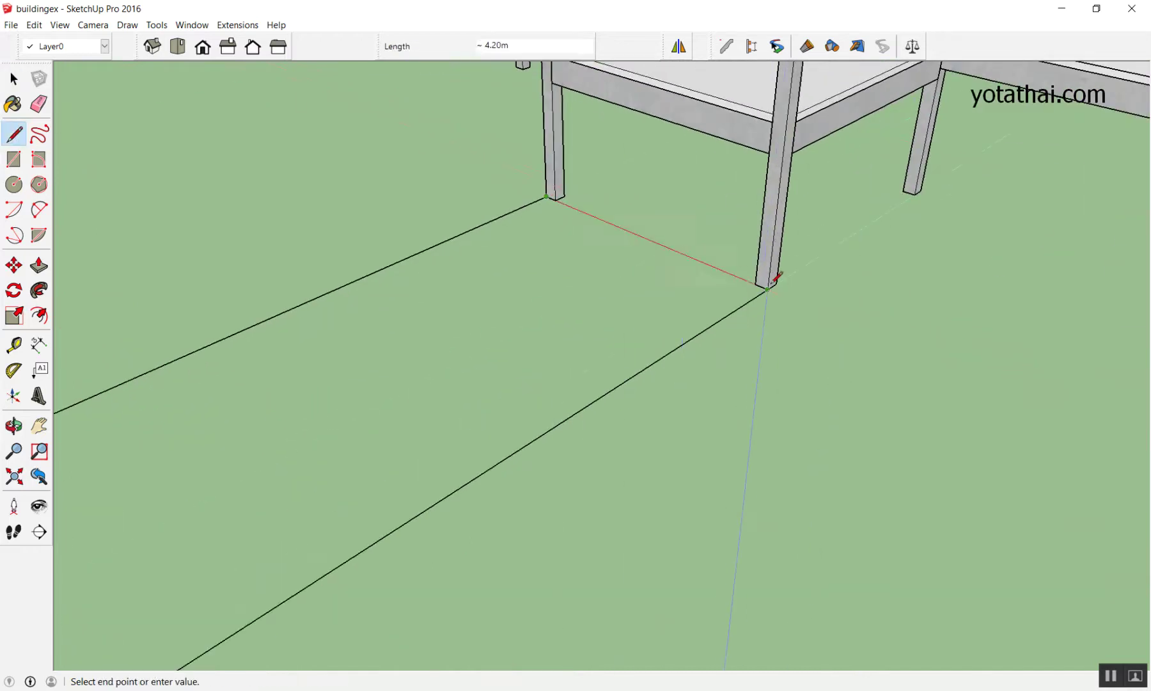
{"action": "left_click", "coordinate": [767, 288]}
{"action": "scroll", "coordinate": [787, 282], "scroll_direction": "down", "scroll_amount": 3}
{"action": "key", "text": "space"}
{"action": "key", "text": "o"}
{"action": "mouse_move", "coordinate": [627, 326]}
{"action": "left_mouse_down"}
{"action": "mouse_move", "coordinate": [624, 263]}
{"action": "mouse_move", "coordinate": [633, 330]}
{"action": "mouse_move", "coordinate": [622, 323]}
{"action": "mouse_move", "coordinate": [619, 283]}
{"action": "left_mouse_up"}
Push/Pull the ground face into a thin slab and erase the leftover lines.
{"action": "key", "text": "p"}
{"action": "left_click", "coordinate": [619, 283]}
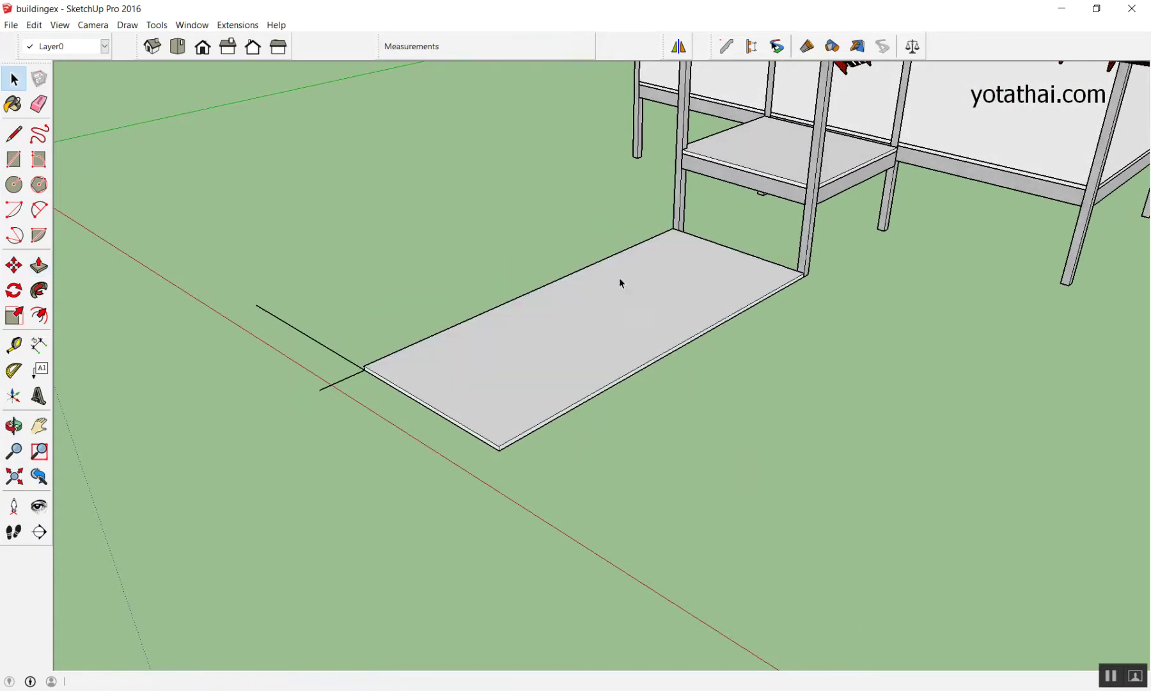
{"action": "key", "text": "space"}
{"action": "scroll", "coordinate": [433, 362], "scroll_direction": "up", "scroll_amount": 2}
{"action": "key", "text": "e"}
{"action": "left_click_drag", "start_coordinate": [246, 324], "coordinate": [241, 402]}
Select the slab face with its edges and make it a group.
{"action": "middle_click_drag", "start_coordinate": [240, 402], "coordinate": [496, 380]}
{"action": "key", "text": "space"}
{"action": "double_click", "coordinate": [495, 380]}
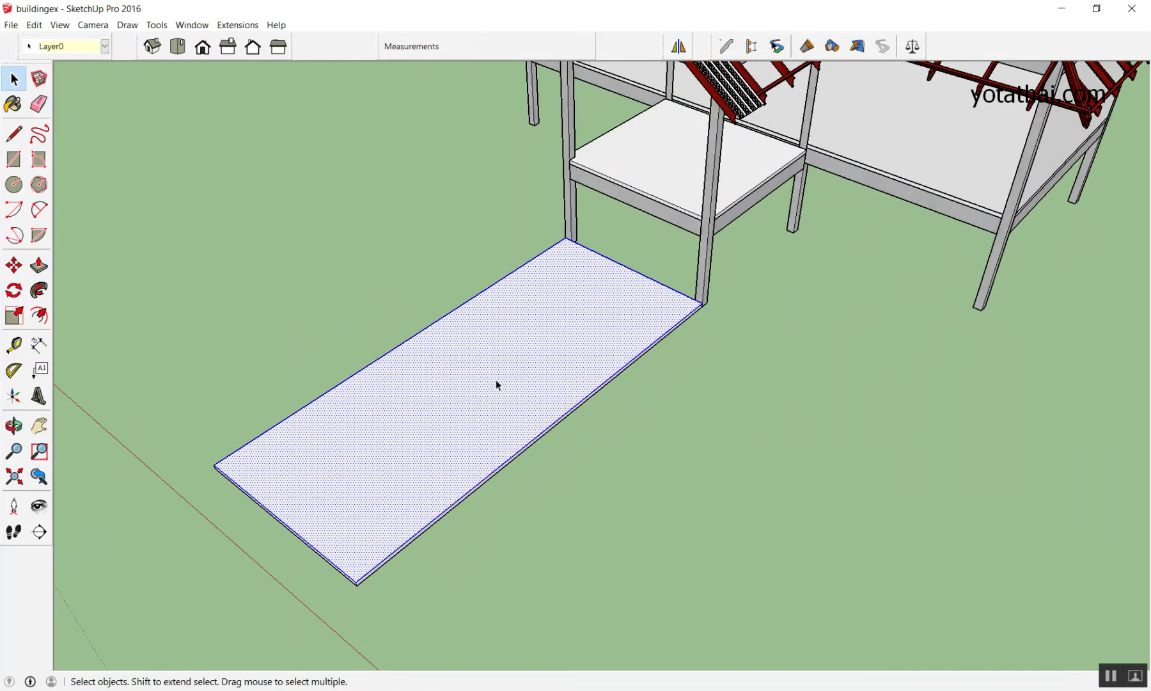
{"action": "right_click", "coordinate": [496, 379]}
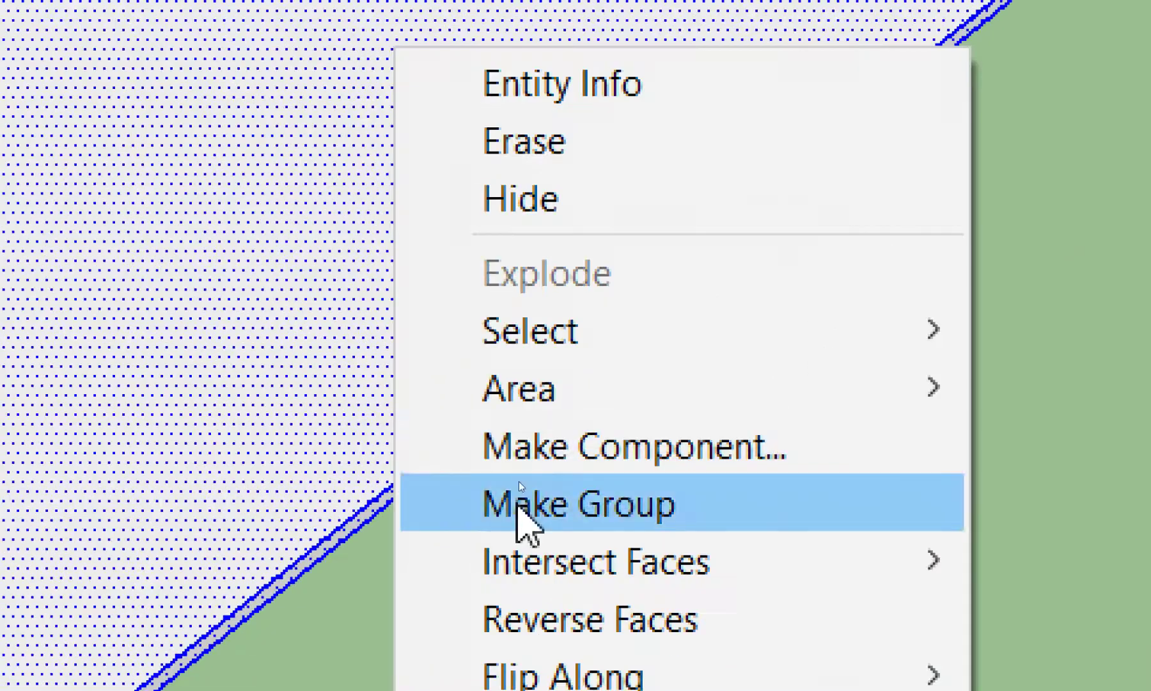
{"action": "left_click", "coordinate": [520, 481]}
{"action": "left_click", "coordinate": [769, 300]}
{"action": "scroll", "coordinate": [632, 332], "scroll_direction": "up", "scroll_amount": 3}
{"action": "scroll", "coordinate": [645, 345], "scroll_direction": "up", "scroll_amount": 3}
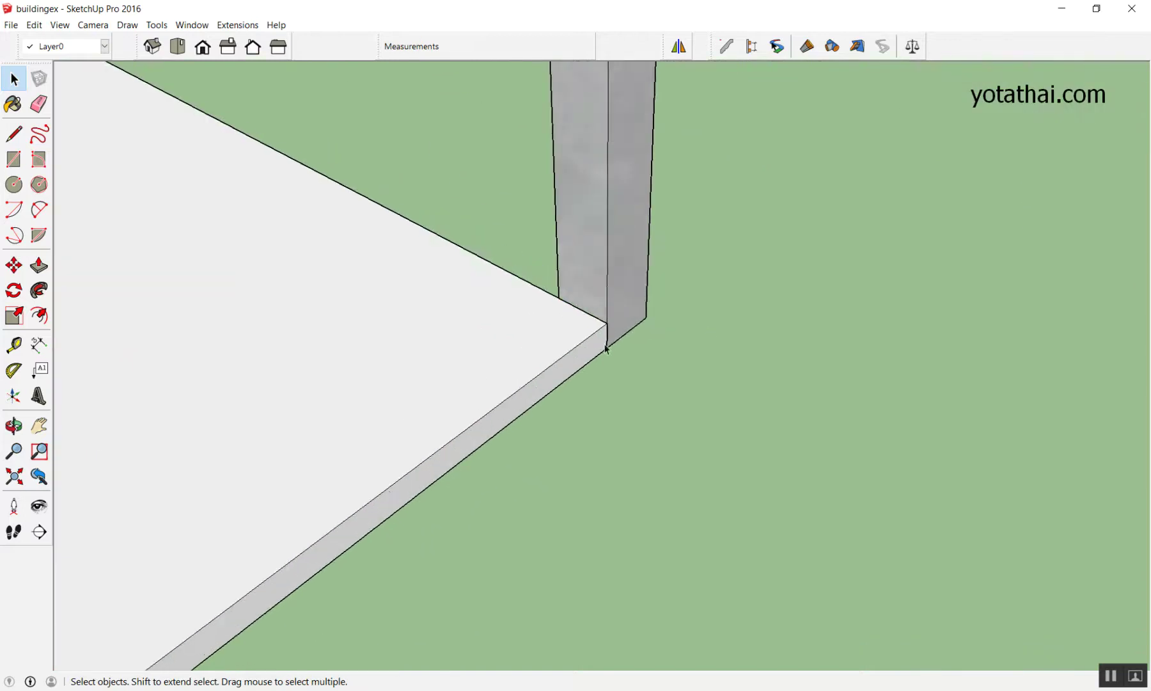
{"action": "scroll", "coordinate": [566, 329], "scroll_direction": "up", "scroll_amount": 2}
{"action": "left_click", "coordinate": [545, 337]}
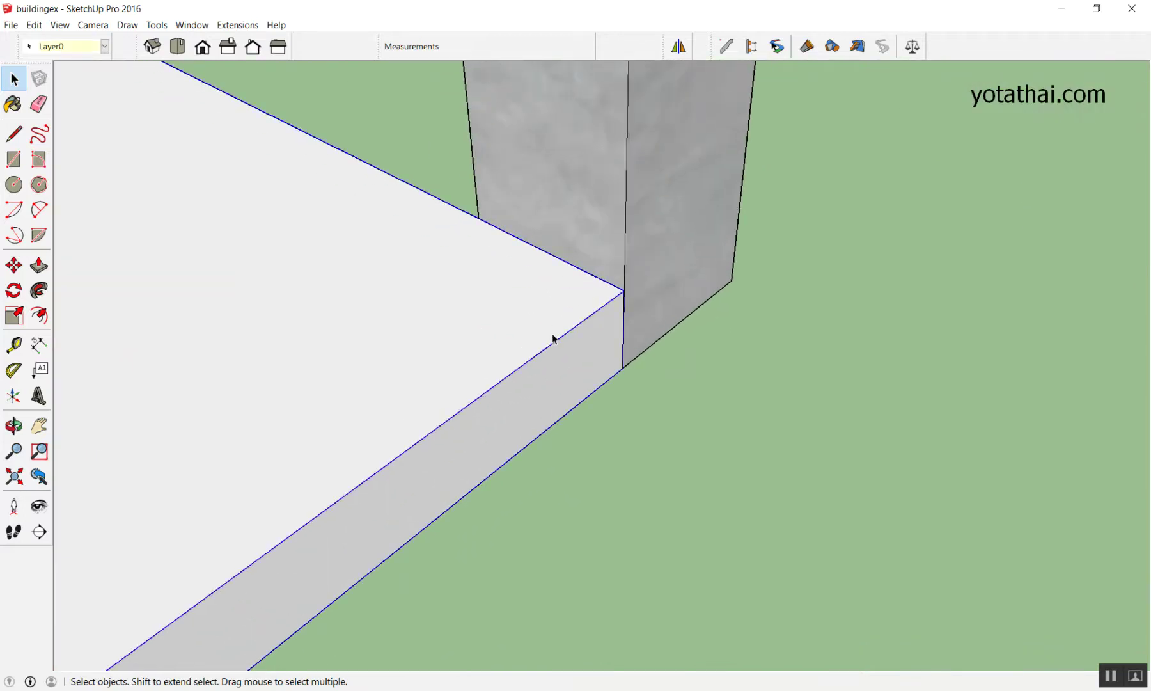
{"action": "scroll", "coordinate": [553, 338], "scroll_direction": "down", "scroll_amount": 2}
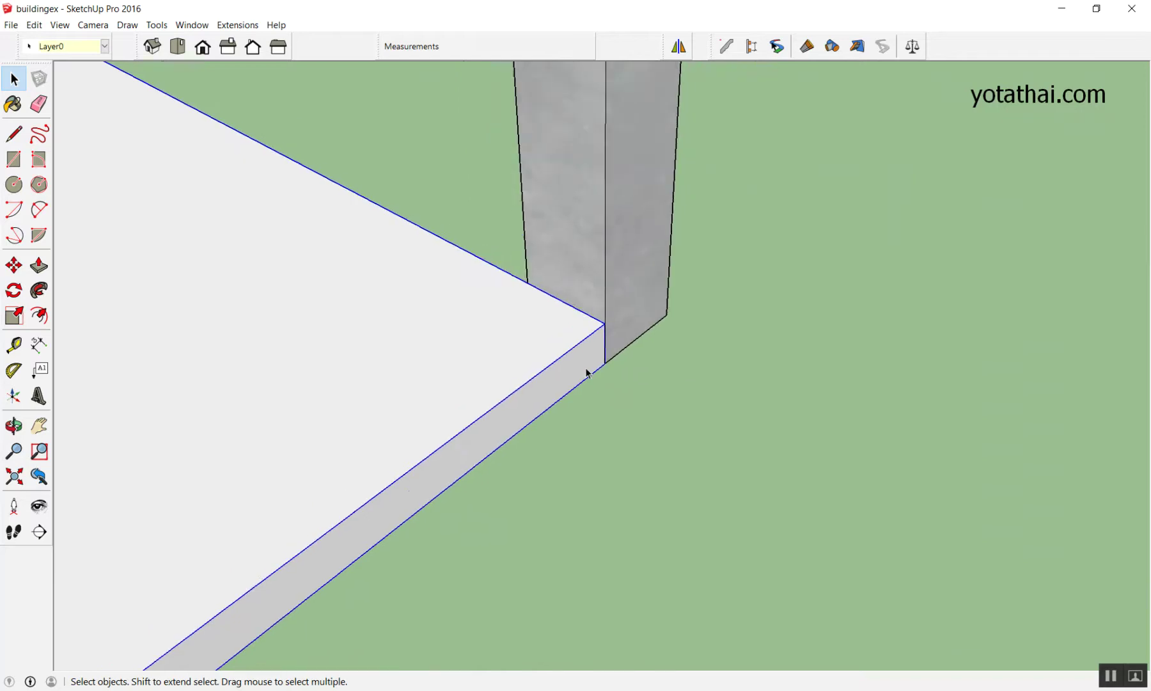
{"action": "scroll", "coordinate": [586, 373], "scroll_direction": "down", "scroll_amount": 2}
{"action": "scroll", "coordinate": [555, 357], "scroll_direction": "down", "scroll_amount": 3}
{"action": "left_click", "coordinate": [620, 330]}
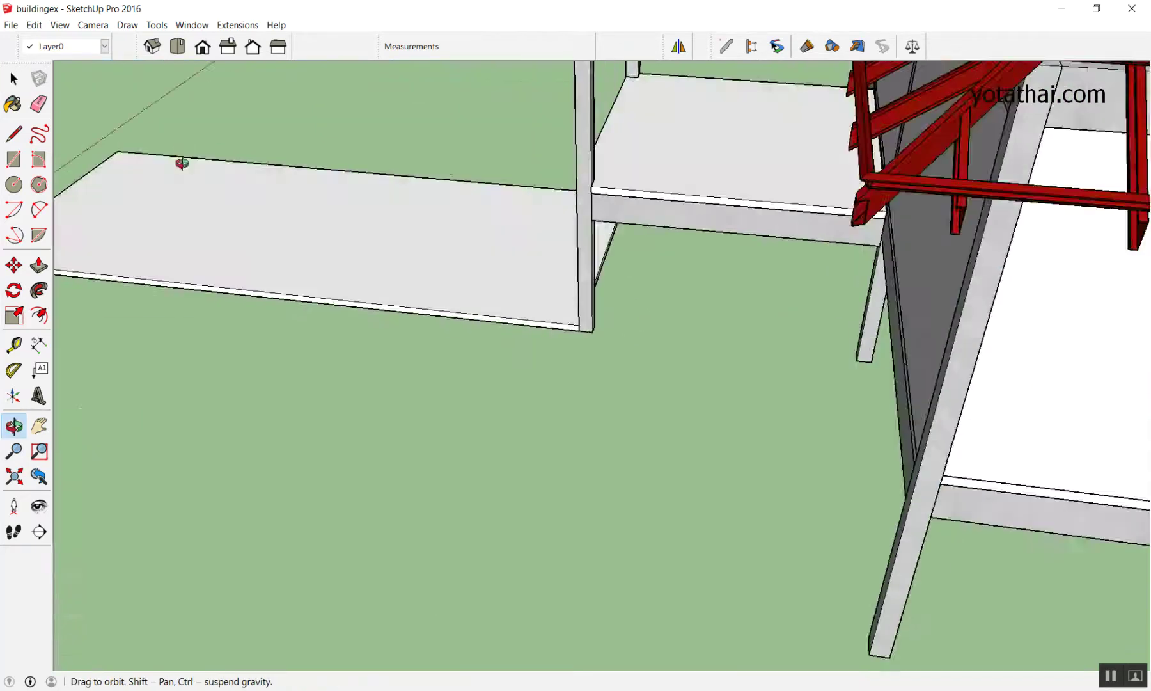
{"action": "middle_click_drag", "start_coordinate": [620, 325], "coordinate": [623, 218]}
{"action": "scroll", "coordinate": [623, 218], "scroll_direction": "up", "scroll_amount": 2}
{"action": "scroll", "coordinate": [624, 221], "scroll_direction": "down", "scroll_amount": 3}
{"action": "middle_click_drag", "start_coordinate": [545, 308], "coordinate": [468, 242]}
{"action": "scroll", "coordinate": [467, 240], "scroll_direction": "up", "scroll_amount": 2}
{"action": "scroll", "coordinate": [476, 230], "scroll_direction": "down", "scroll_amount": 1}
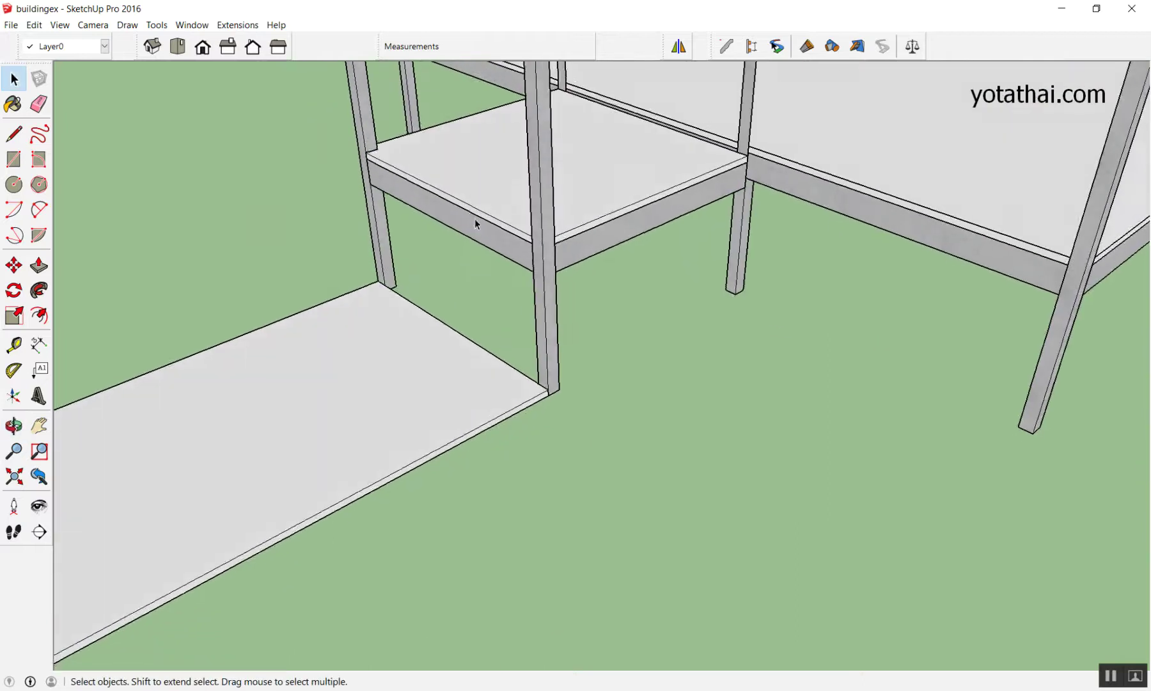
{"action": "scroll", "coordinate": [506, 227], "scroll_direction": "up", "scroll_amount": 1}
{"action": "scroll", "coordinate": [506, 223], "scroll_direction": "down", "scroll_amount": 2}
{"action": "scroll", "coordinate": [506, 221], "scroll_direction": "up", "scroll_amount": 2}
{"action": "scroll", "coordinate": [457, 205], "scroll_direction": "down", "scroll_amount": 1}
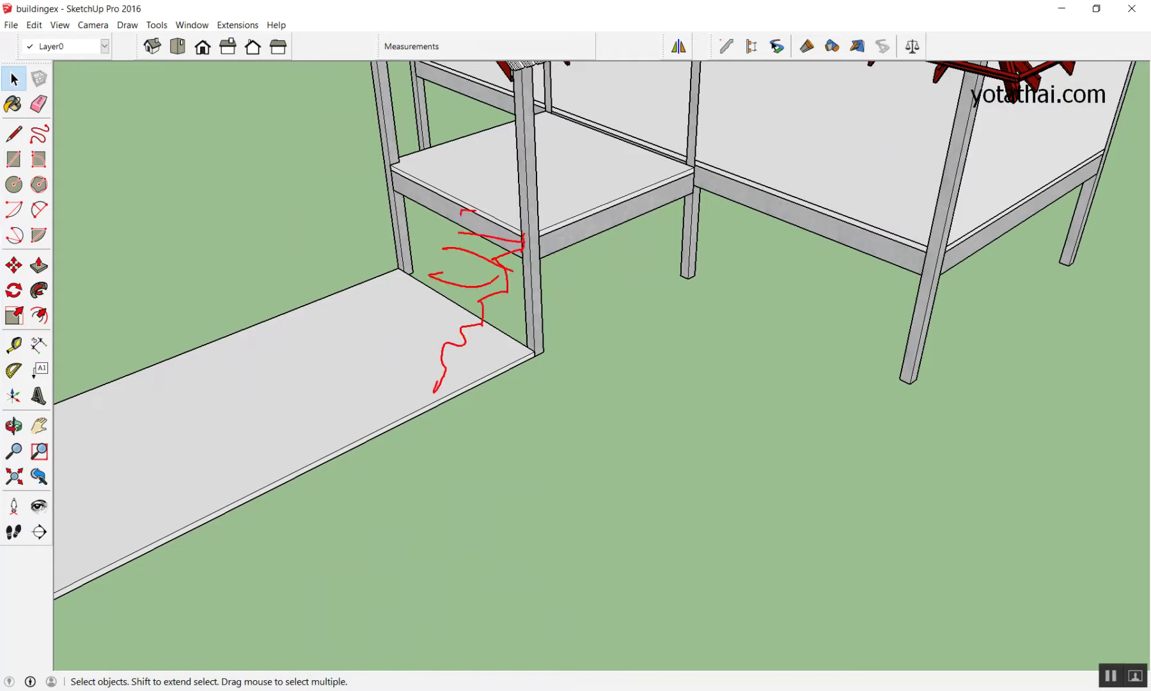
{"action": "left_click_drag", "start_coordinate": [478, 263], "coordinate": [310, 442]}
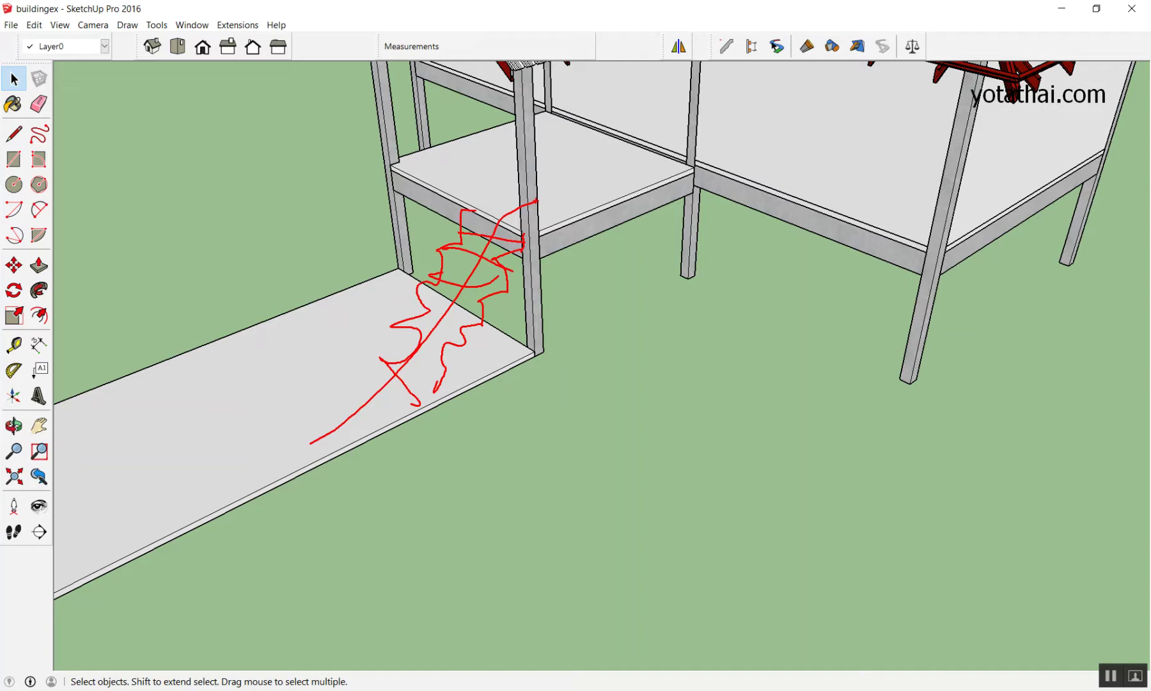
{"action": "key", "text": "Escape"}
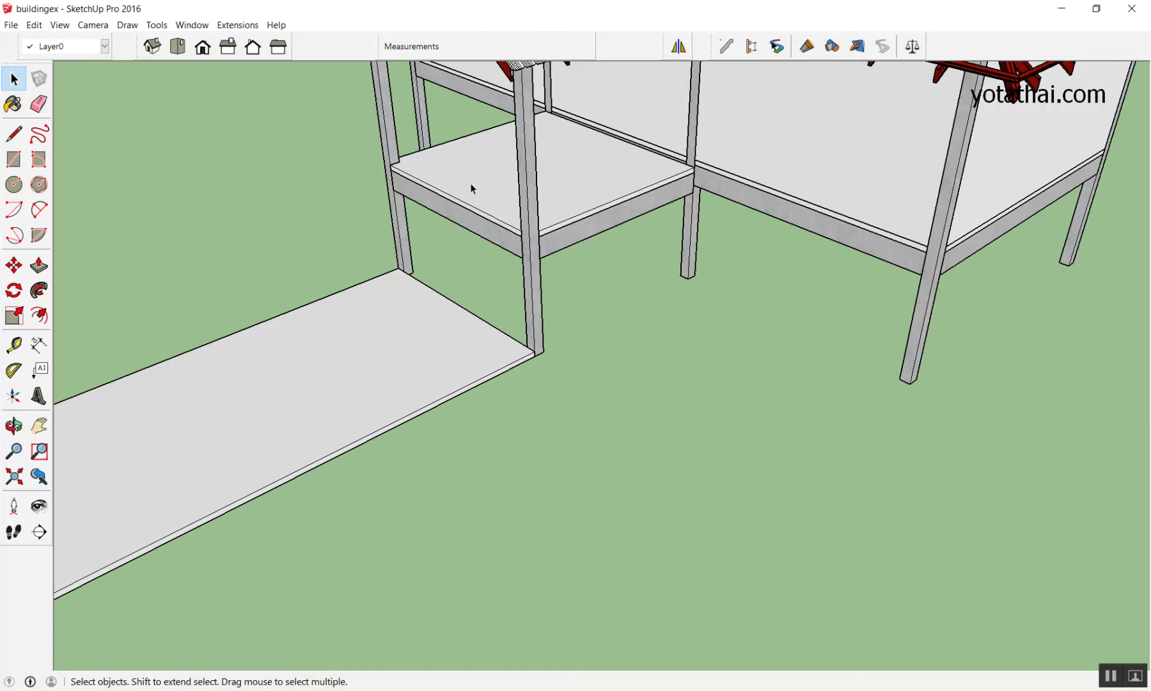
{"action": "middle_click_drag", "start_coordinate": [471, 188], "coordinate": [624, 241]}
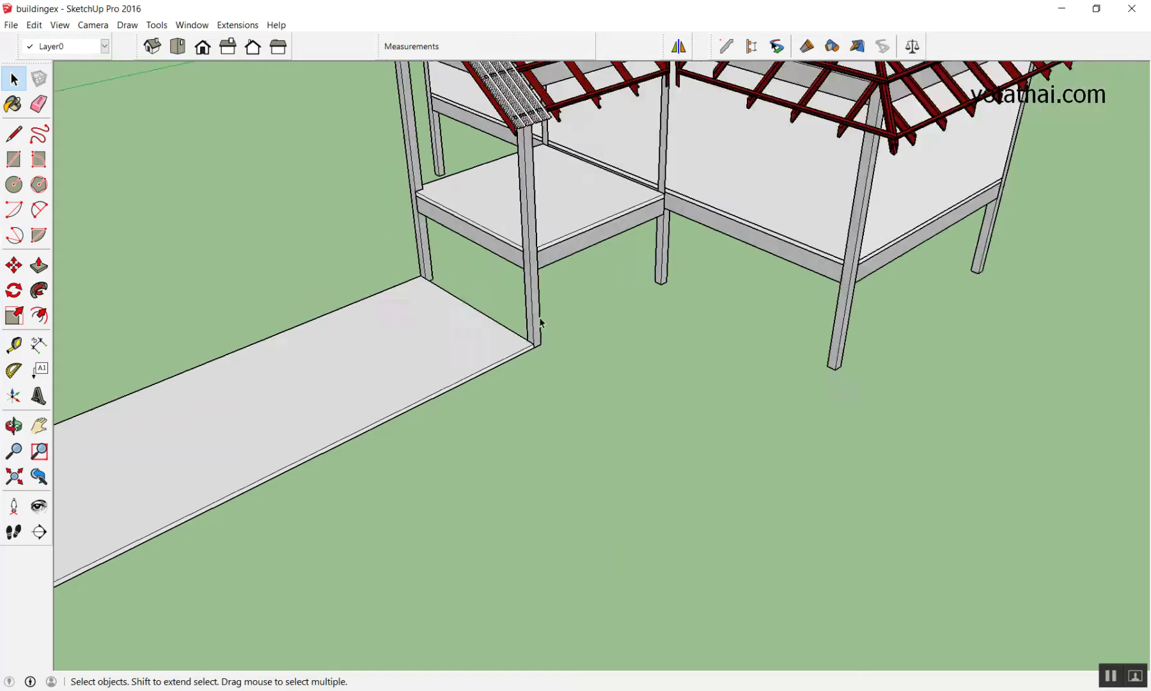
{"action": "scroll", "coordinate": [625, 241], "scroll_direction": "up", "scroll_amount": 3}
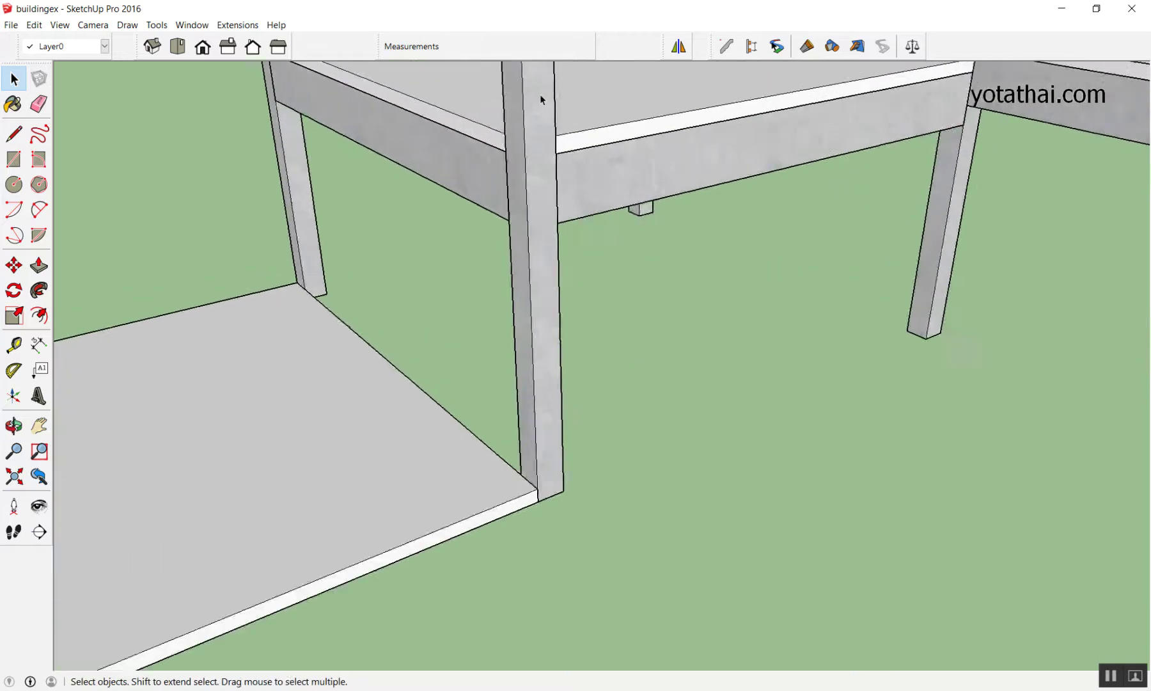
{"action": "middle_click_drag", "start_coordinate": [540, 94], "coordinate": [568, 182]}
{"action": "scroll", "coordinate": [537, 237], "scroll_direction": "up", "scroll_amount": 3}
{"action": "scroll", "coordinate": [547, 239], "scroll_direction": "up", "scroll_amount": 3}
{"action": "scroll", "coordinate": [547, 240], "scroll_direction": "down", "scroll_amount": 2}
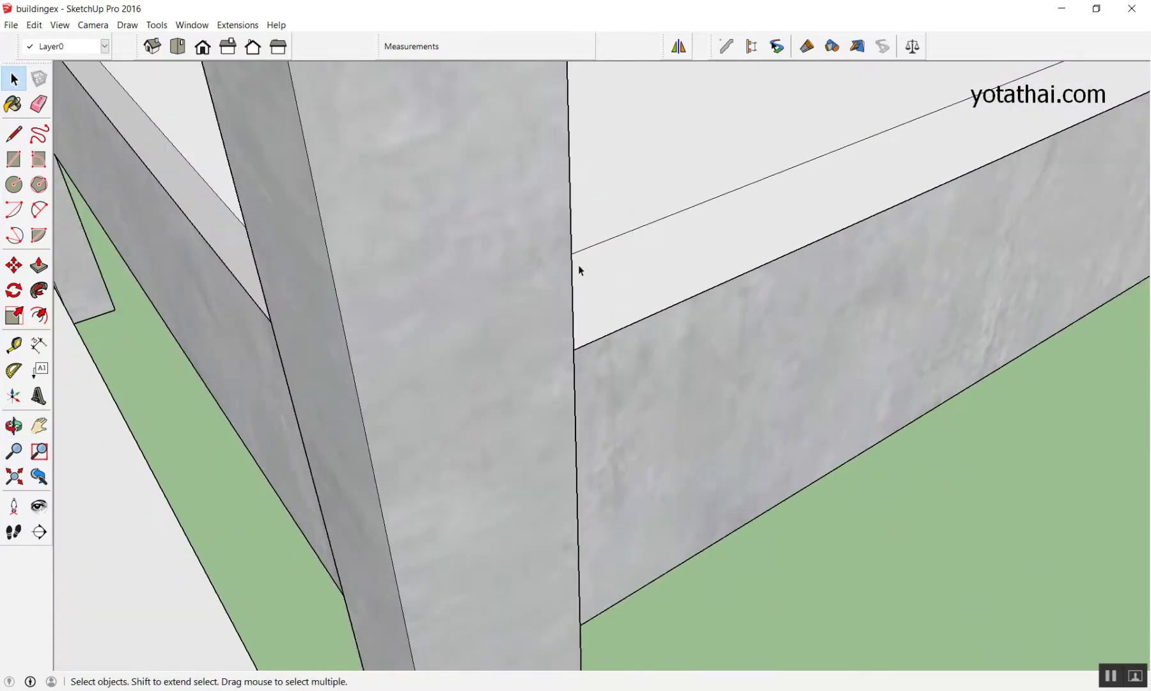
{"action": "key", "text": "l"}
Draw a short line across the porch post face from its corner.
{"action": "left_click", "coordinate": [573, 252]}
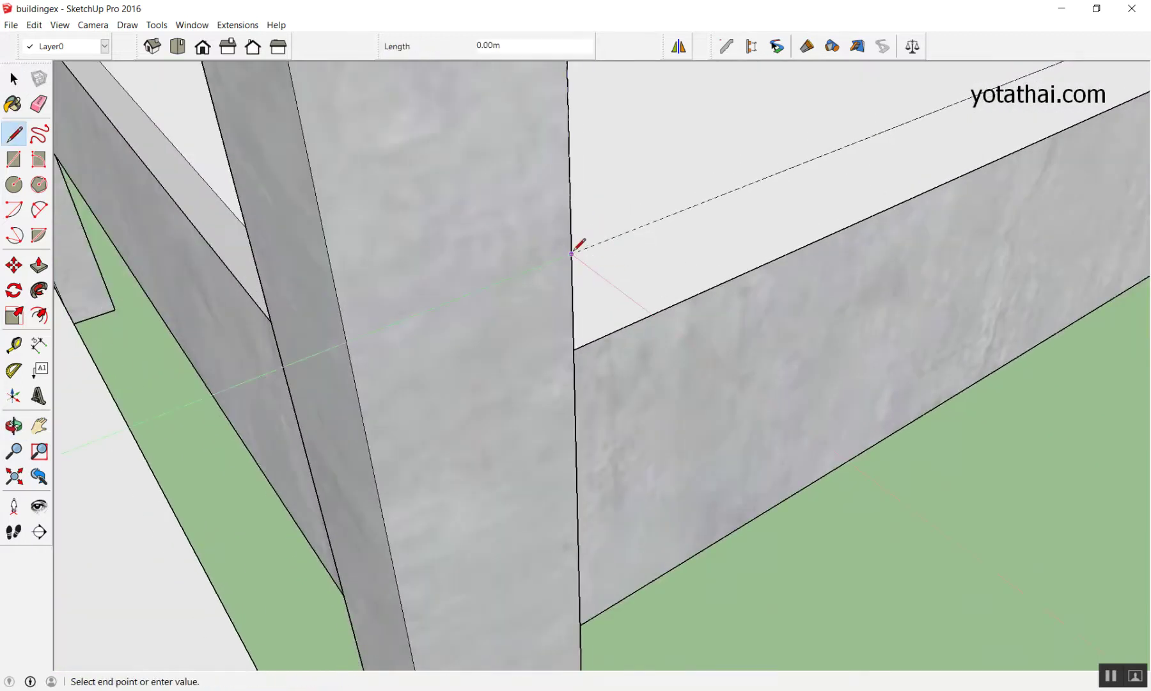
{"action": "key", "text": "space"}
{"action": "key", "text": "l"}
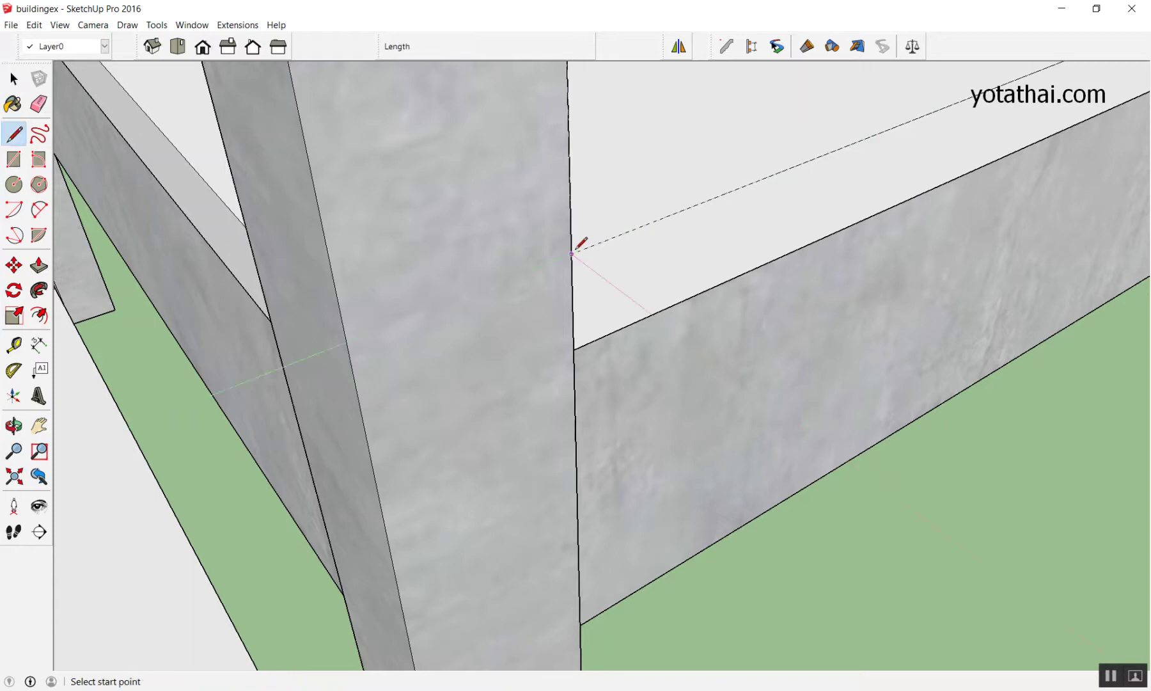
{"action": "left_click", "coordinate": [571, 254]}
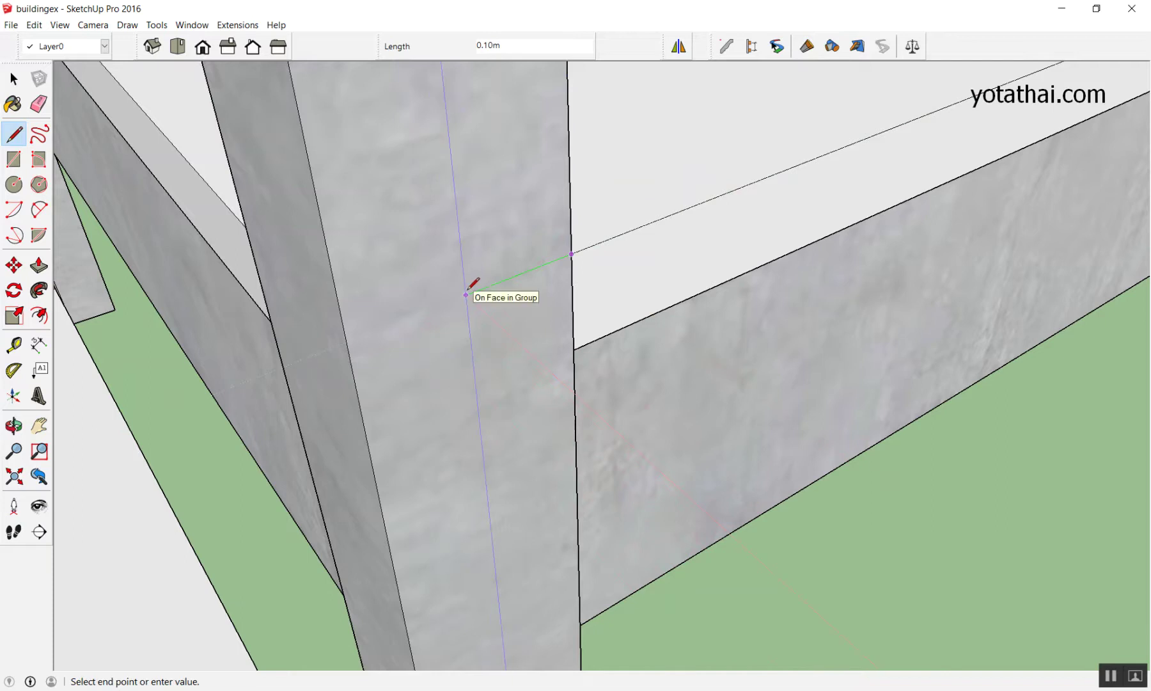
{"action": "left_click", "coordinate": [466, 295]}
{"action": "key", "text": "space"}
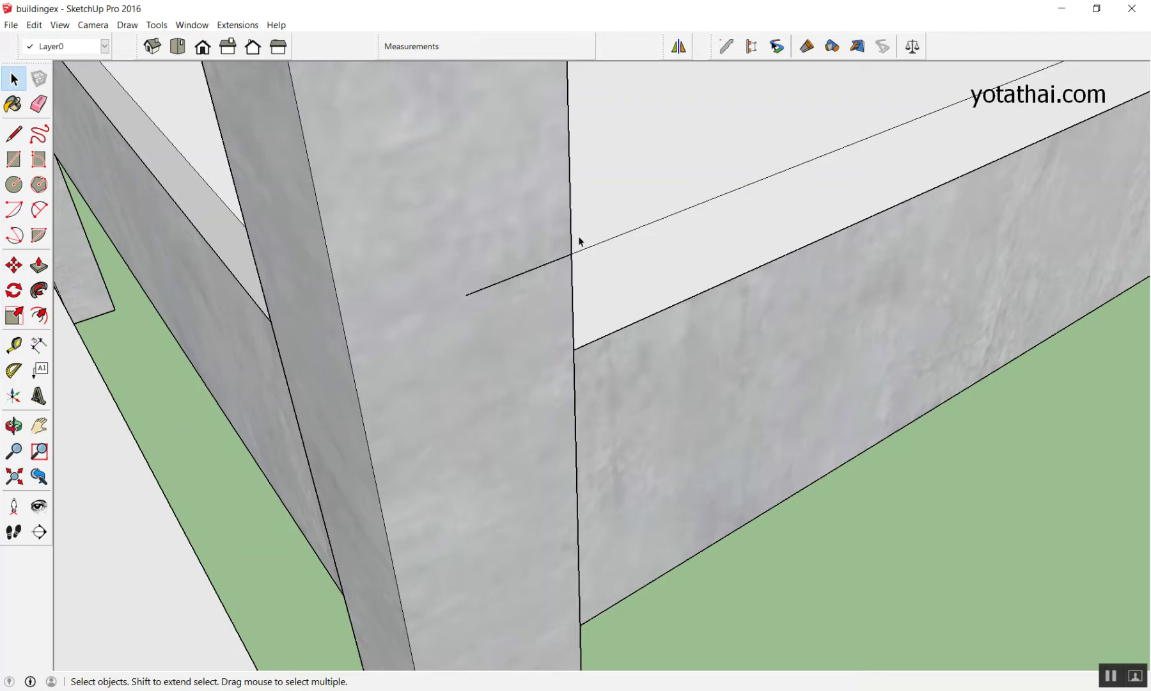
Copy the short line 0.2 m lower with Move and Ctrl.
{"action": "left_click", "coordinate": [547, 265]}
{"action": "key", "text": "m"}
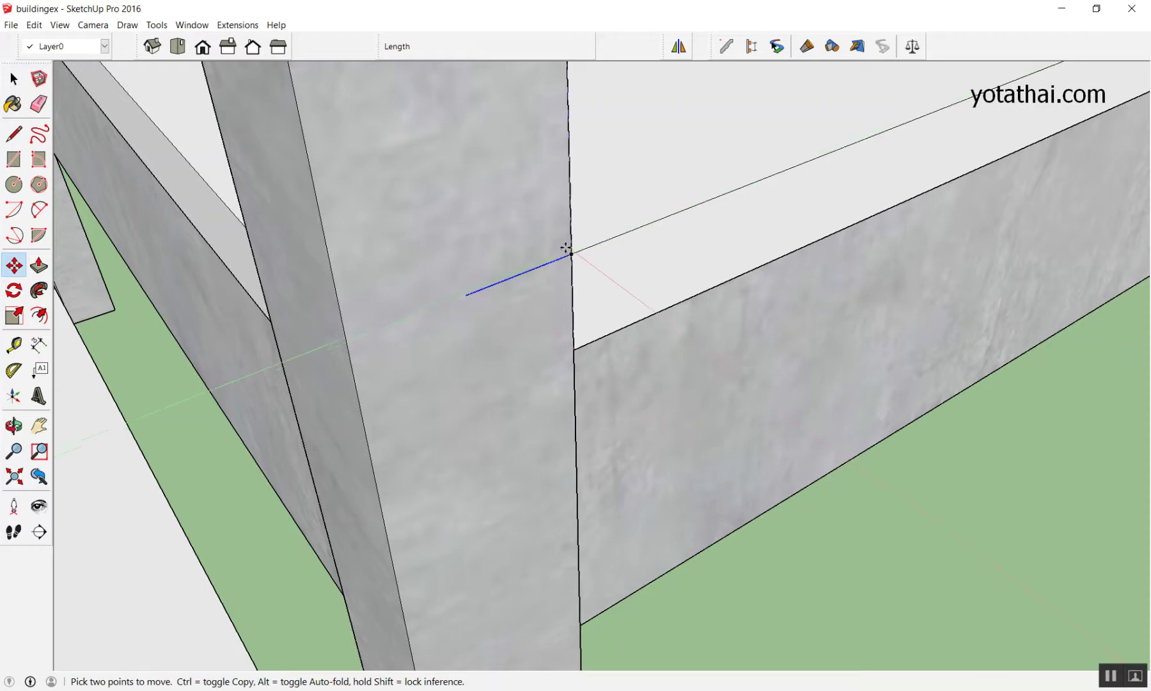
{"action": "left_click", "coordinate": [568, 249]}
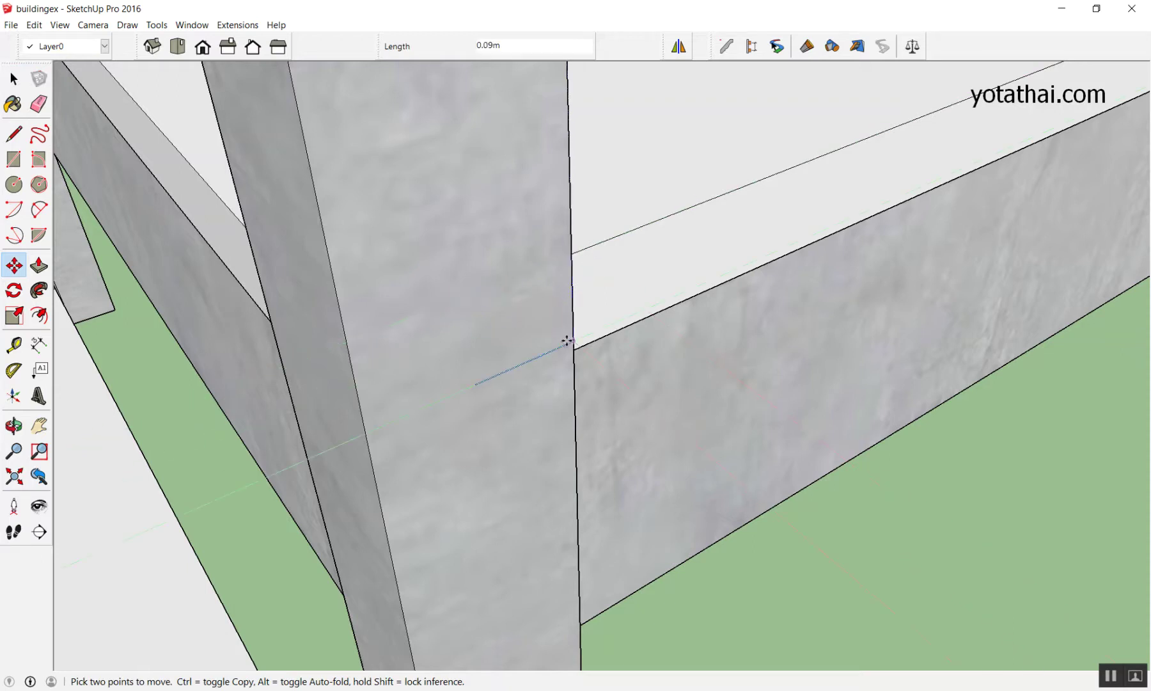
{"action": "key", "text": "ctrl"}
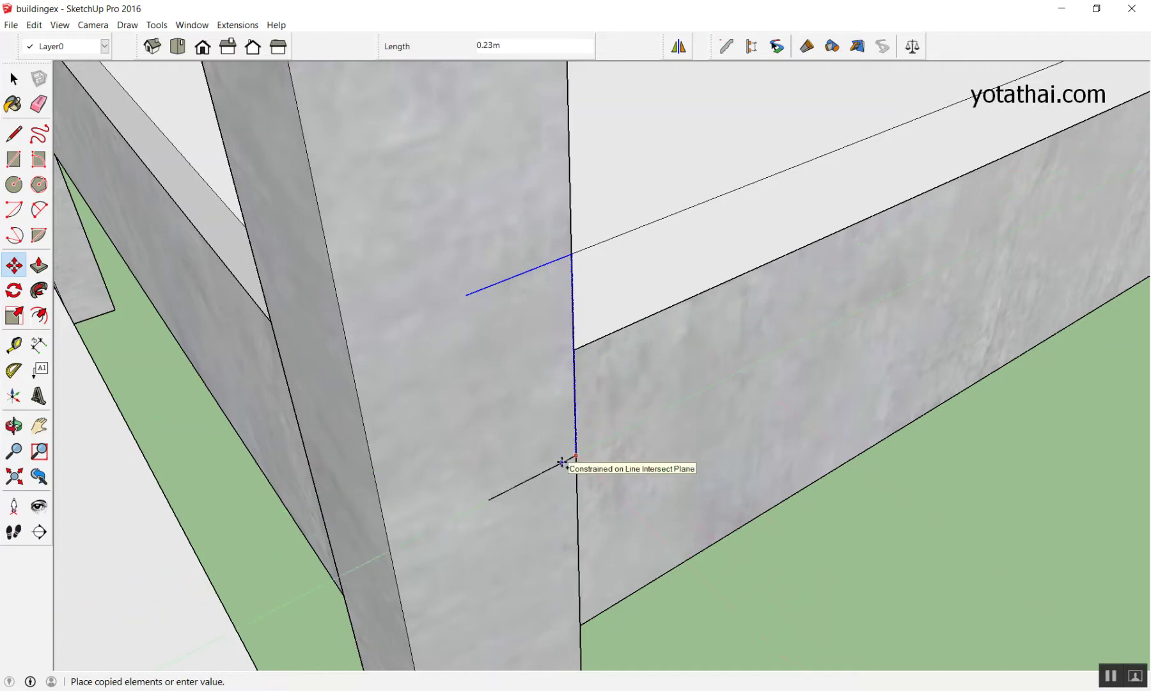
{"action": "type", "text": ".2"}
{"action": "key", "text": "Return"}
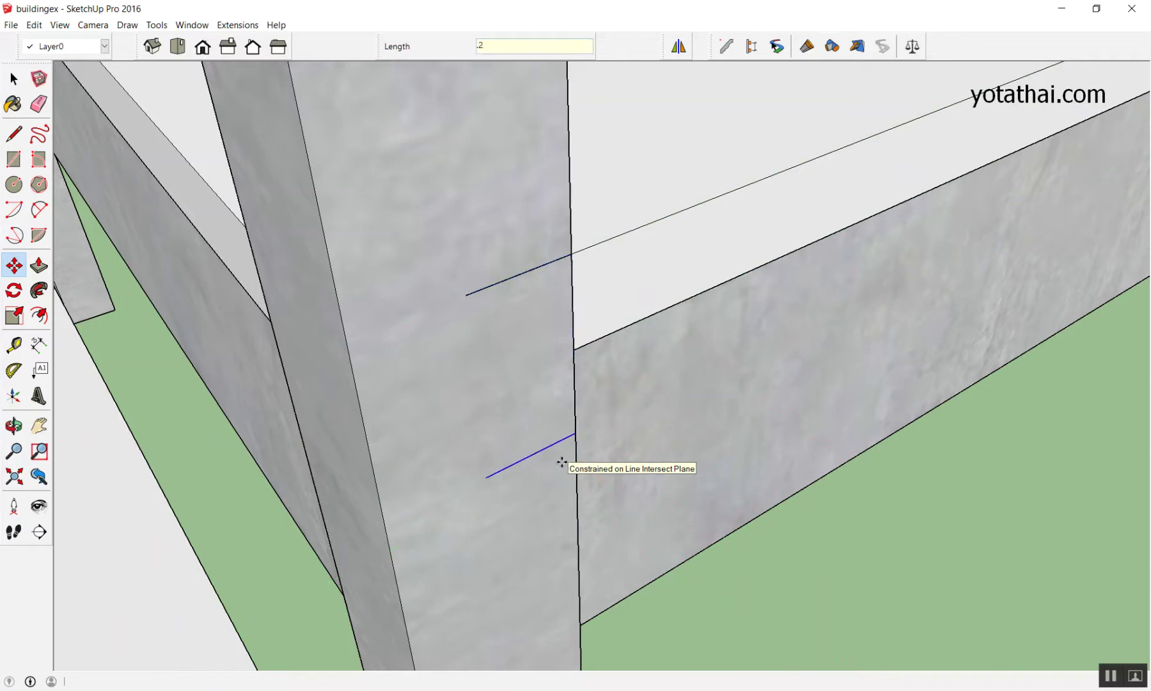
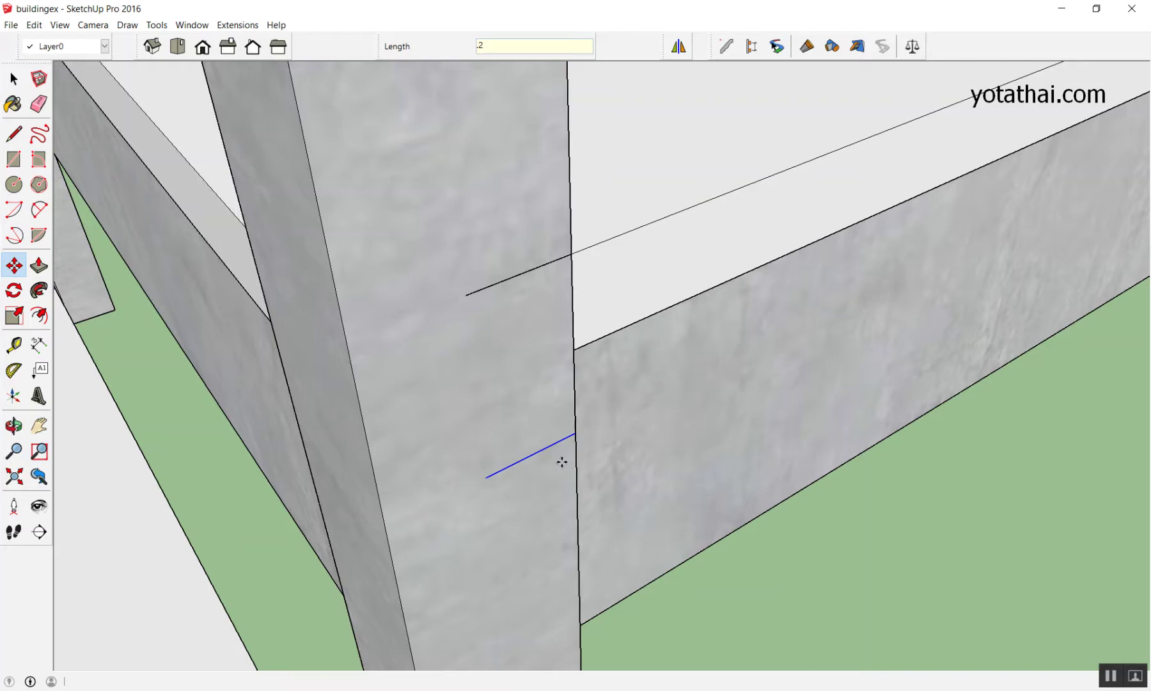
Copy the upper short column edge 17.5 cm straight down as a parallel line.
{"action": "key", "text": "space"}
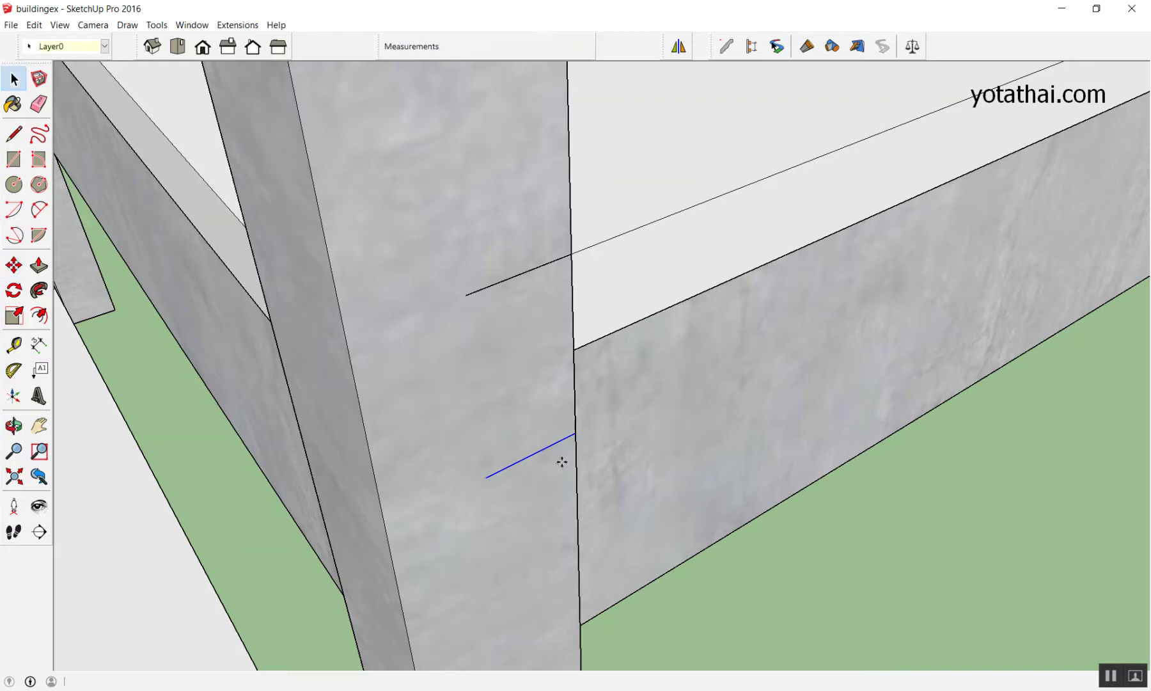
{"action": "left_click", "coordinate": [218, 418]}
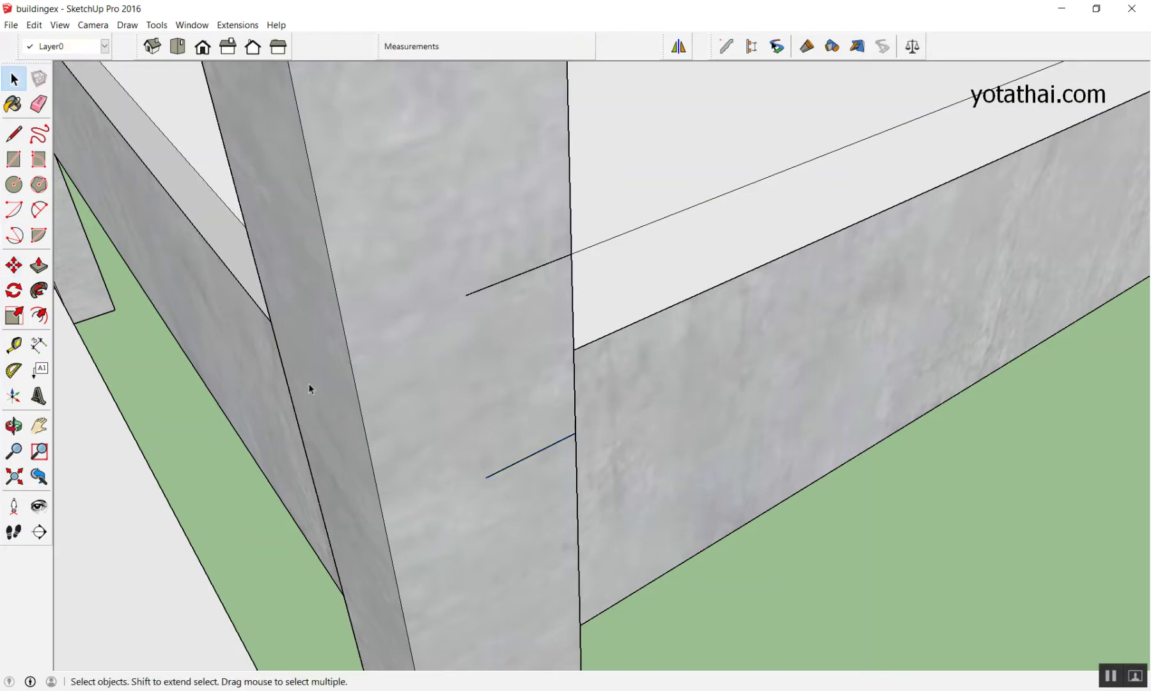
{"action": "left_click", "coordinate": [509, 279]}
{"action": "key", "text": "m"}
{"action": "left_click", "coordinate": [572, 255]}
{"action": "key", "text": "ctrl"}
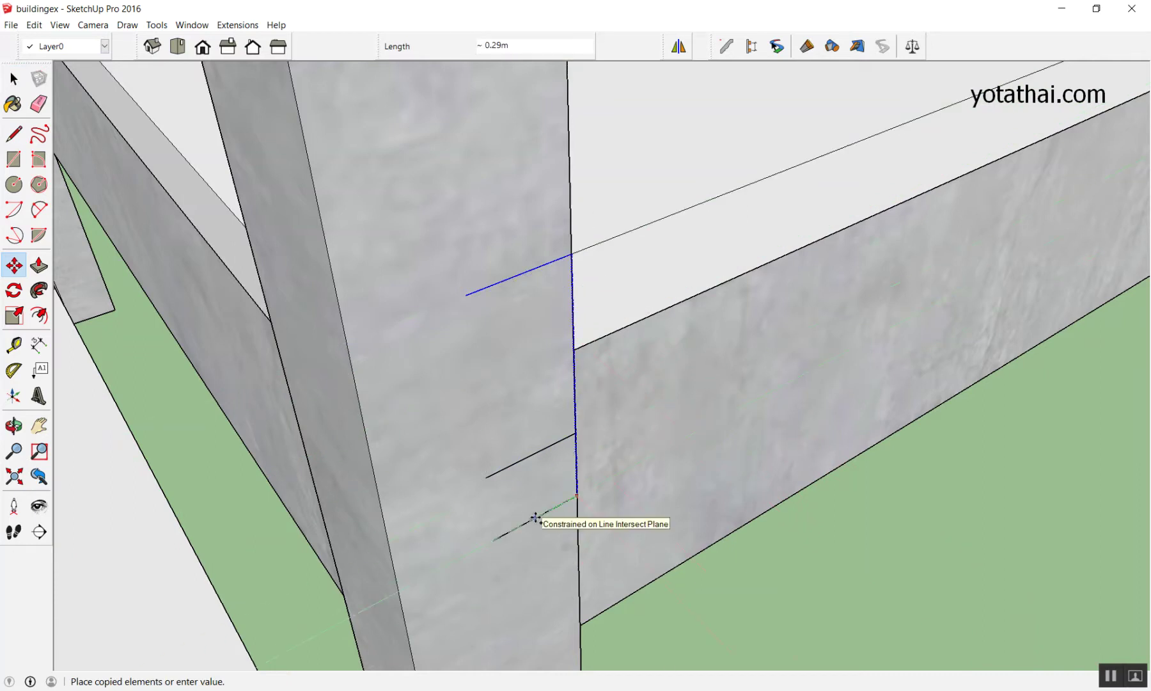
{"action": "type", "text": "17.5cm"}
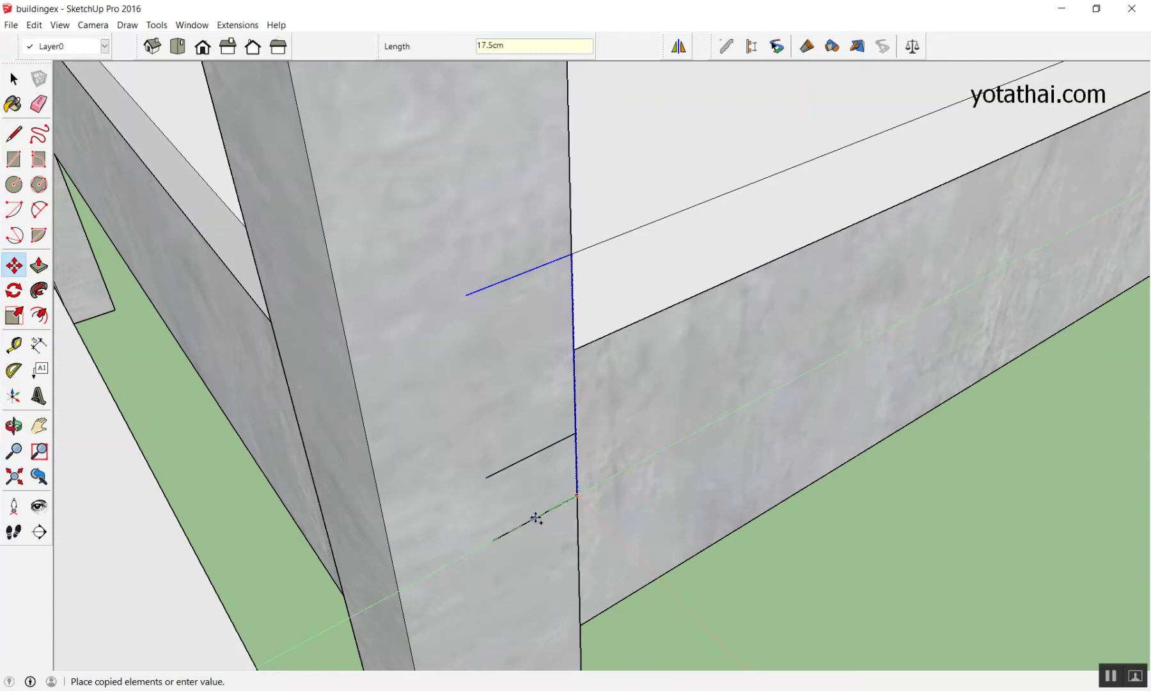
{"action": "key", "text": "Return"}
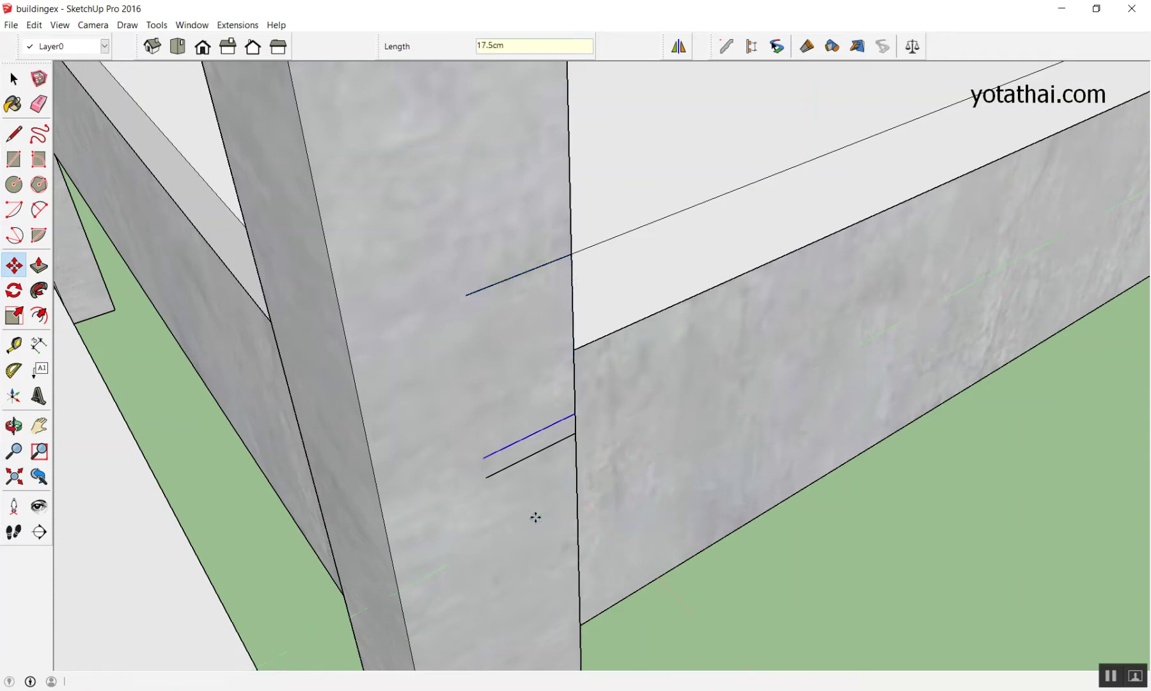
{"action": "key", "text": "space"}
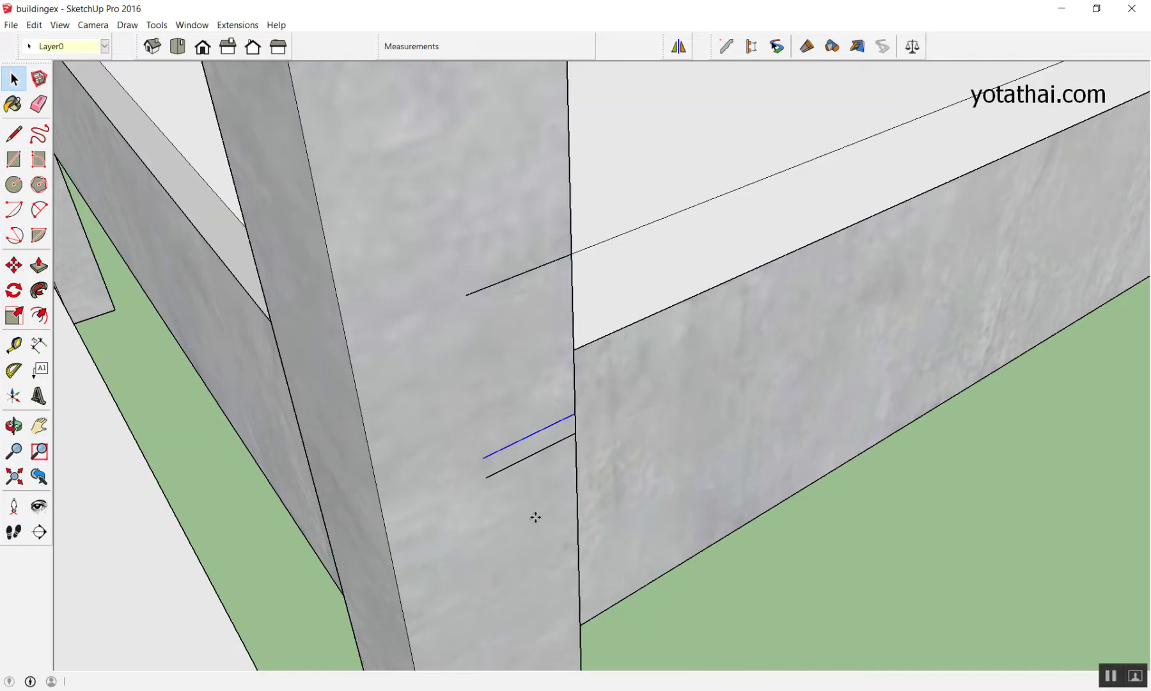
Dimension from the upper edge to the two lower lines, reading 0.17m and 0.20m.
{"action": "key", "text": "d"}
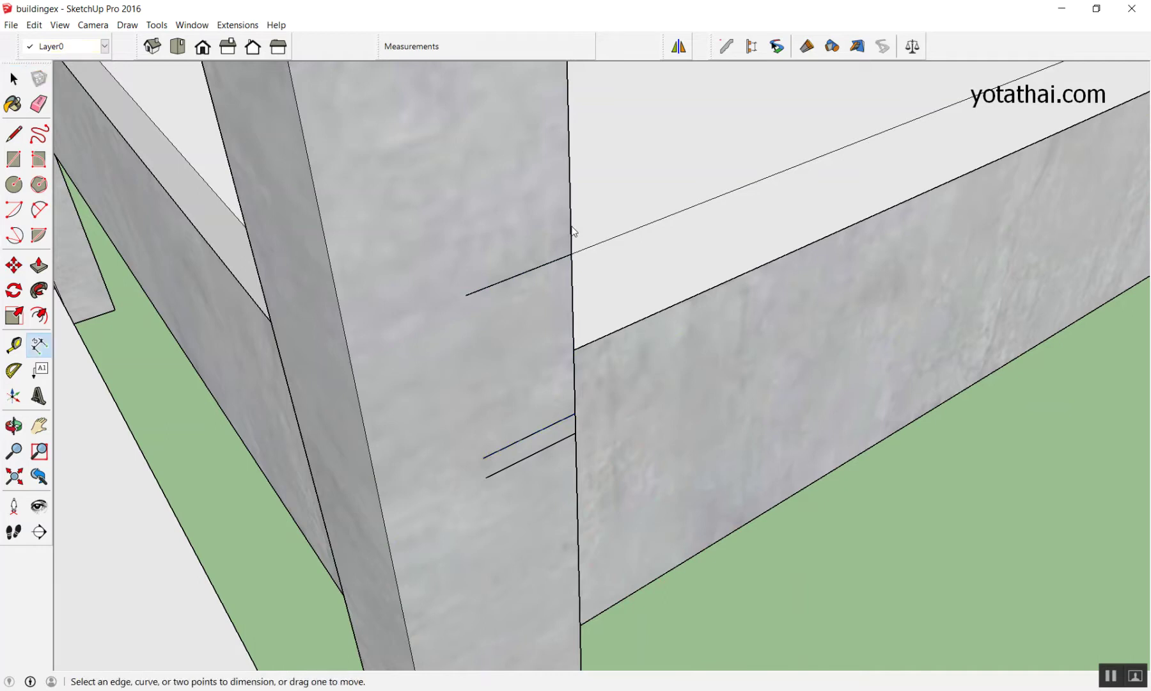
{"action": "left_click", "coordinate": [571, 255]}
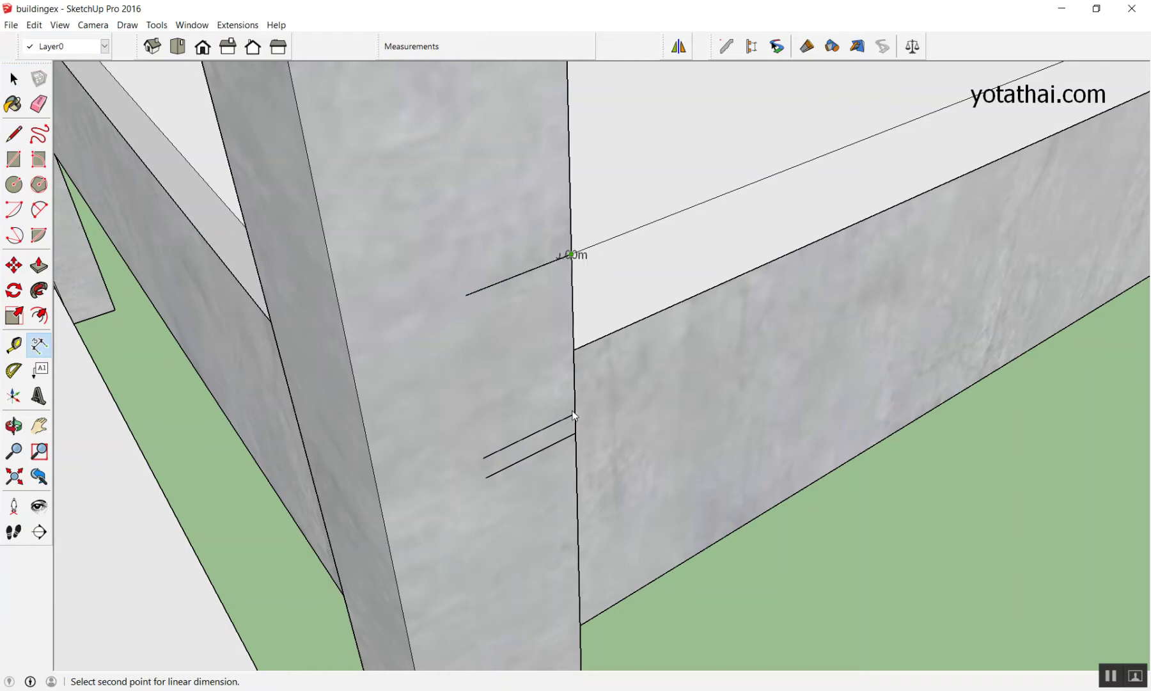
{"action": "double_click", "coordinate": [574, 412]}
{"action": "key", "text": "ctrl+z"}
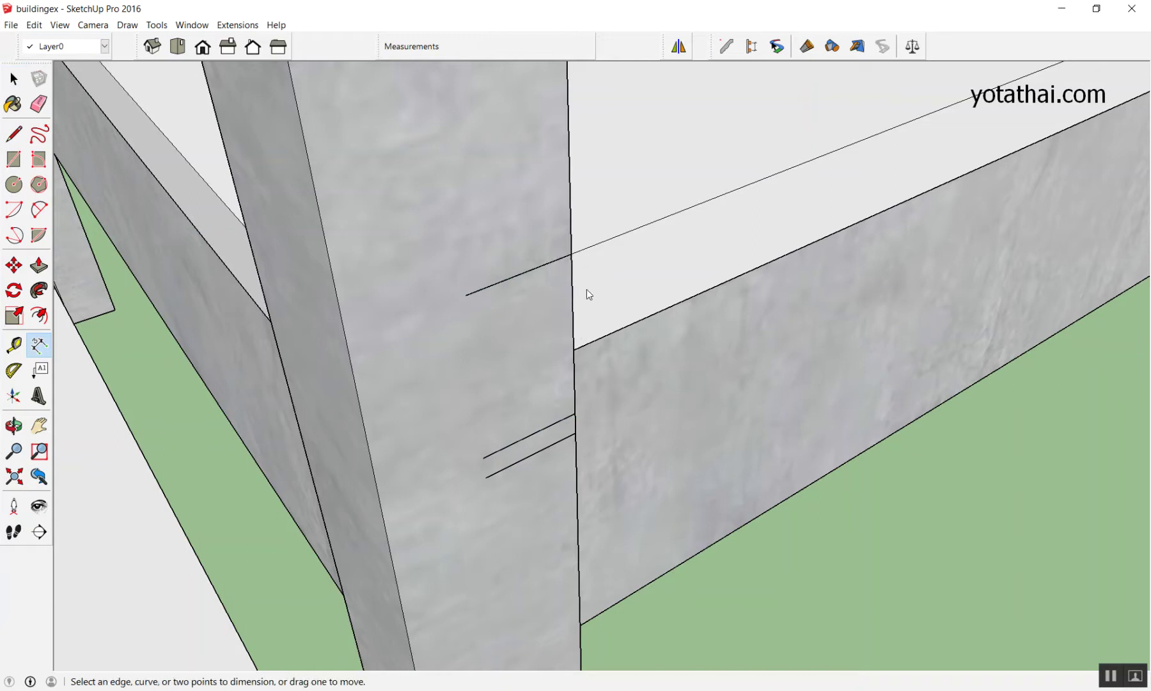
{"action": "left_click", "coordinate": [571, 256]}
{"action": "left_click", "coordinate": [575, 414]}
{"action": "left_click", "coordinate": [611, 385]}
{"action": "scroll", "coordinate": [719, 343], "scroll_direction": "up", "scroll_amount": 3}
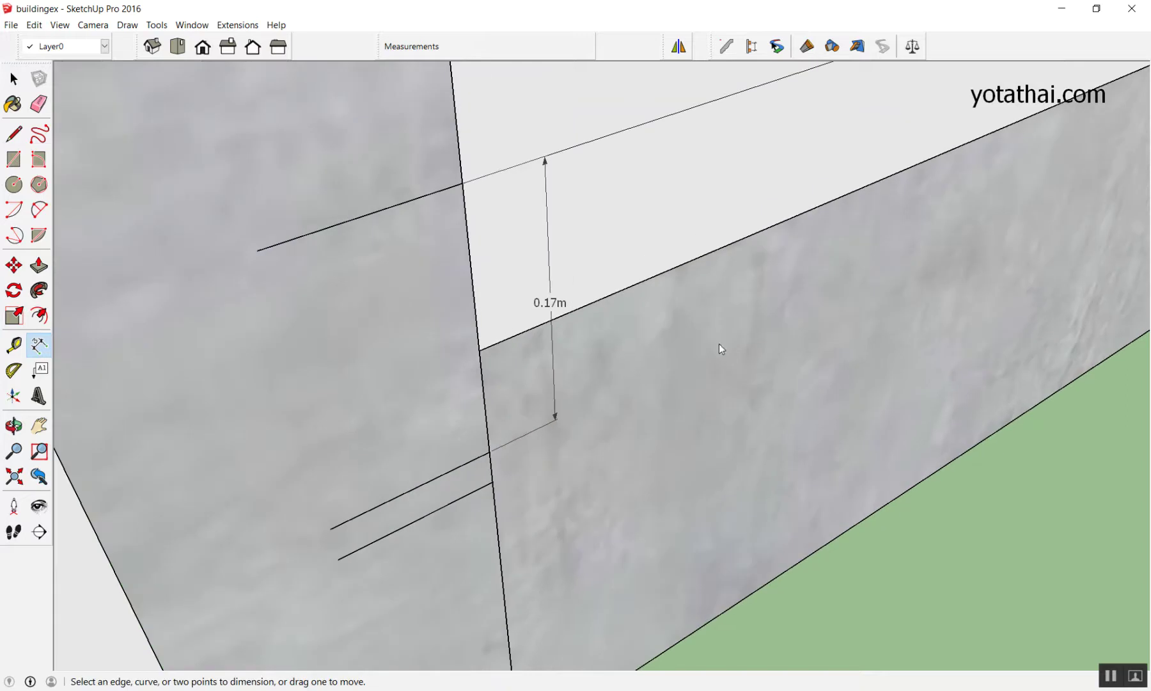
{"action": "left_click", "coordinate": [463, 188]}
{"action": "left_click", "coordinate": [494, 483]}
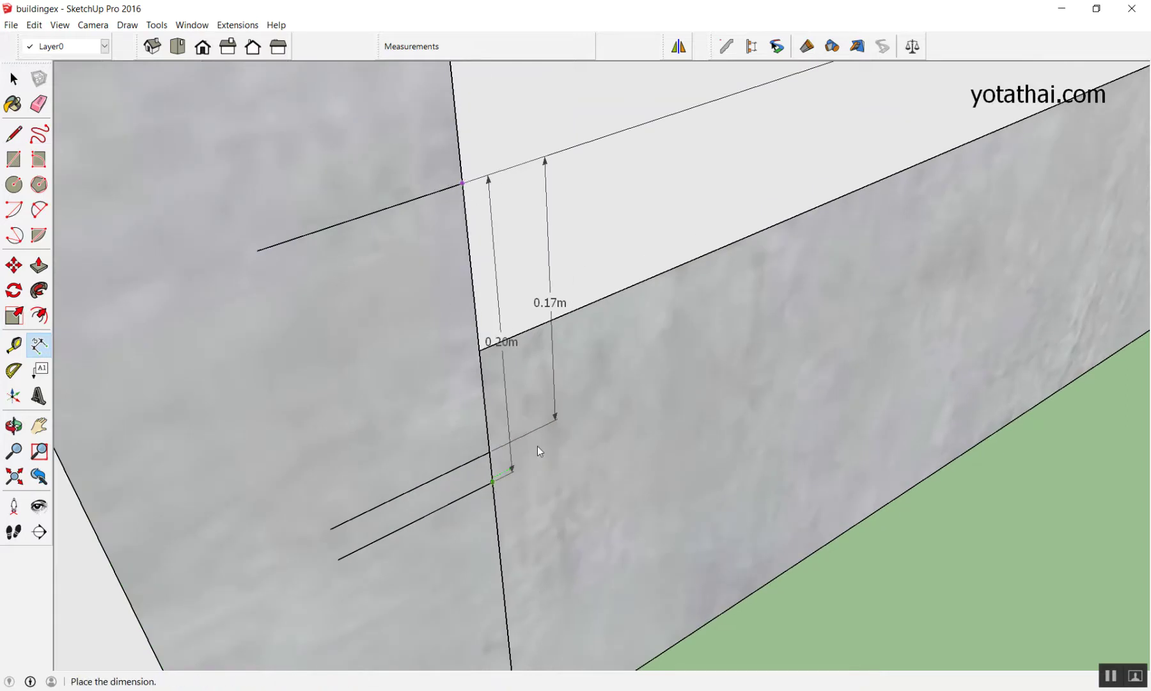
{"action": "left_click", "coordinate": [595, 413]}
{"action": "key", "text": "space"}
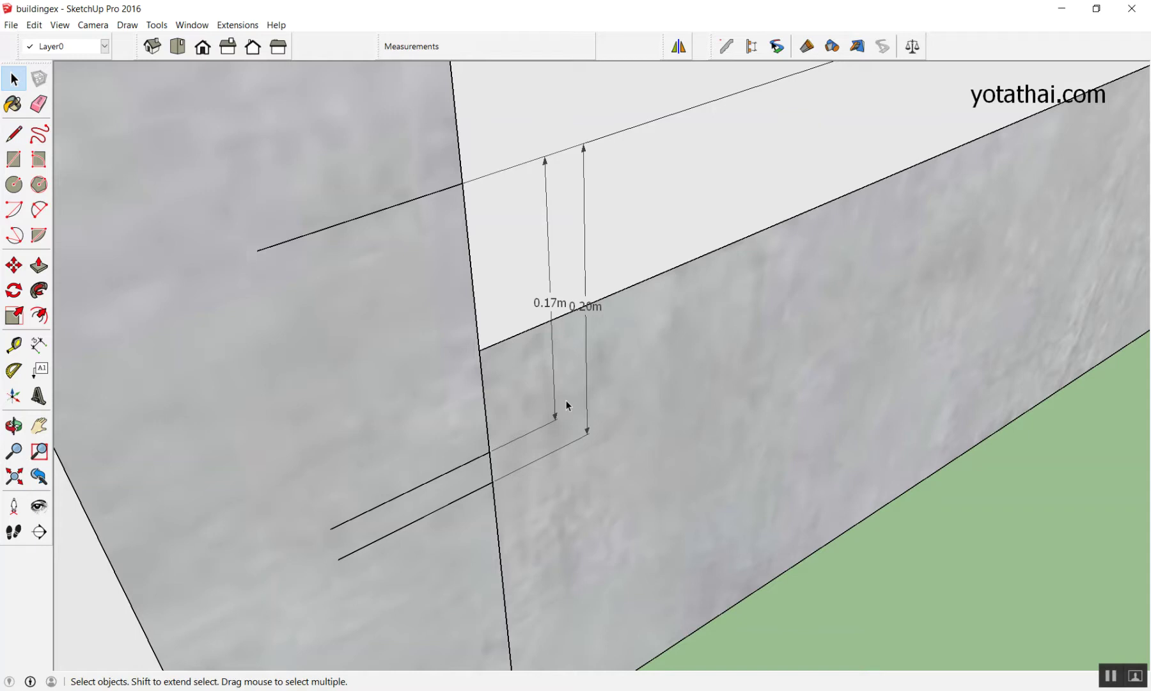
{"action": "scroll", "coordinate": [566, 399], "scroll_direction": "down", "scroll_amount": 3}
{"action": "scroll", "coordinate": [566, 384], "scroll_direction": "down", "scroll_amount": 3}
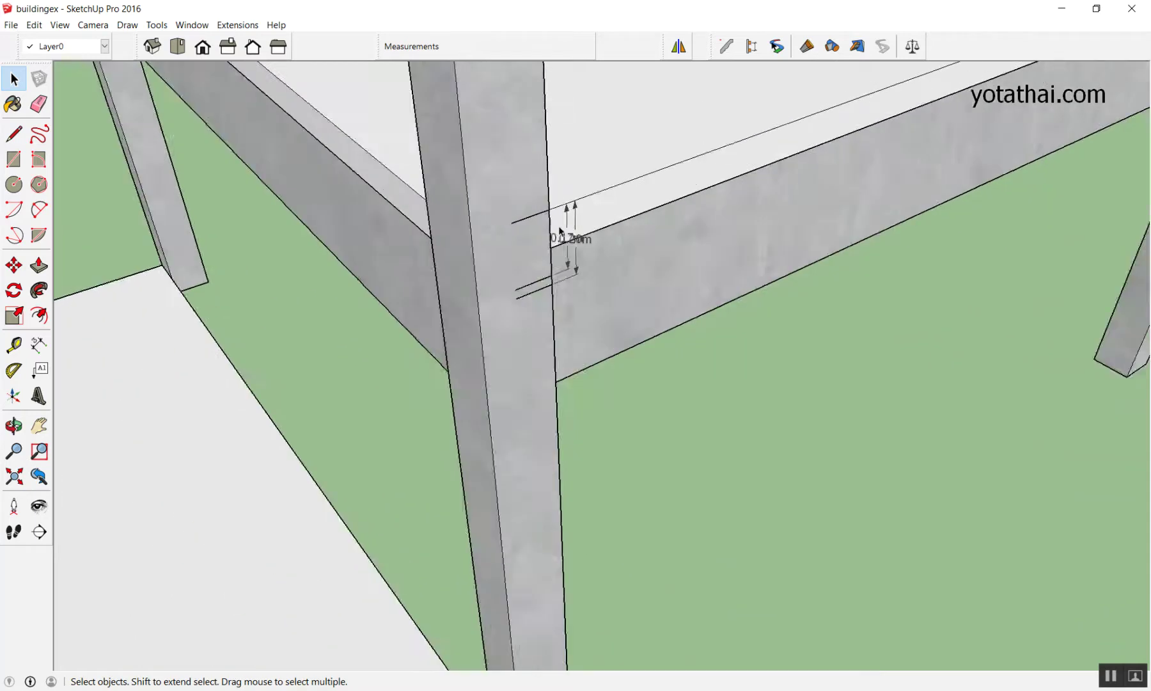
{"action": "scroll", "coordinate": [550, 410], "scroll_direction": "down", "scroll_amount": 2}
{"action": "scroll", "coordinate": [547, 416], "scroll_direction": "up", "scroll_amount": 2}
{"action": "scroll", "coordinate": [563, 415], "scroll_direction": "down", "scroll_amount": 3}
{"action": "scroll", "coordinate": [589, 233], "scroll_direction": "up", "scroll_amount": 2}
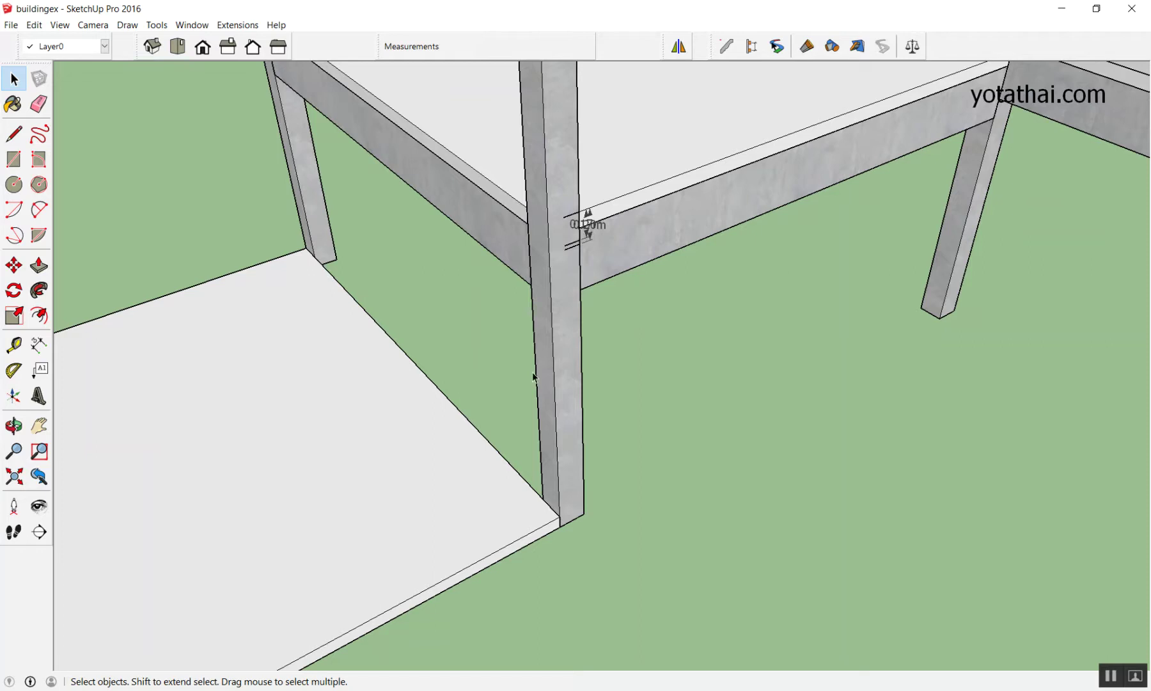
{"action": "scroll", "coordinate": [652, 296], "scroll_direction": "up", "scroll_amount": 3}
{"action": "scroll", "coordinate": [586, 259], "scroll_direction": "down", "scroll_amount": 3}
{"action": "scroll", "coordinate": [580, 167], "scroll_direction": "up", "scroll_amount": 2}
{"action": "scroll", "coordinate": [493, 270], "scroll_direction": "up", "scroll_amount": 2}
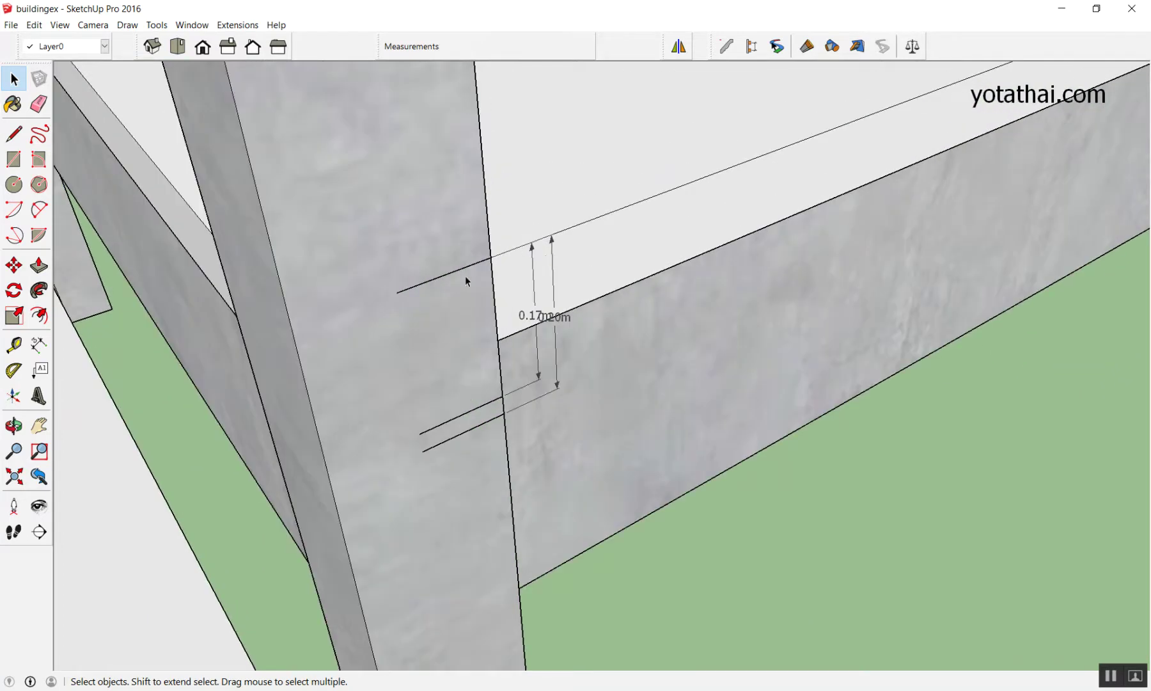
{"action": "scroll", "coordinate": [492, 271], "scroll_direction": "up", "scroll_amount": 2}
{"action": "scroll", "coordinate": [424, 291], "scroll_direction": "up", "scroll_amount": 2}
{"action": "key", "text": "t"}
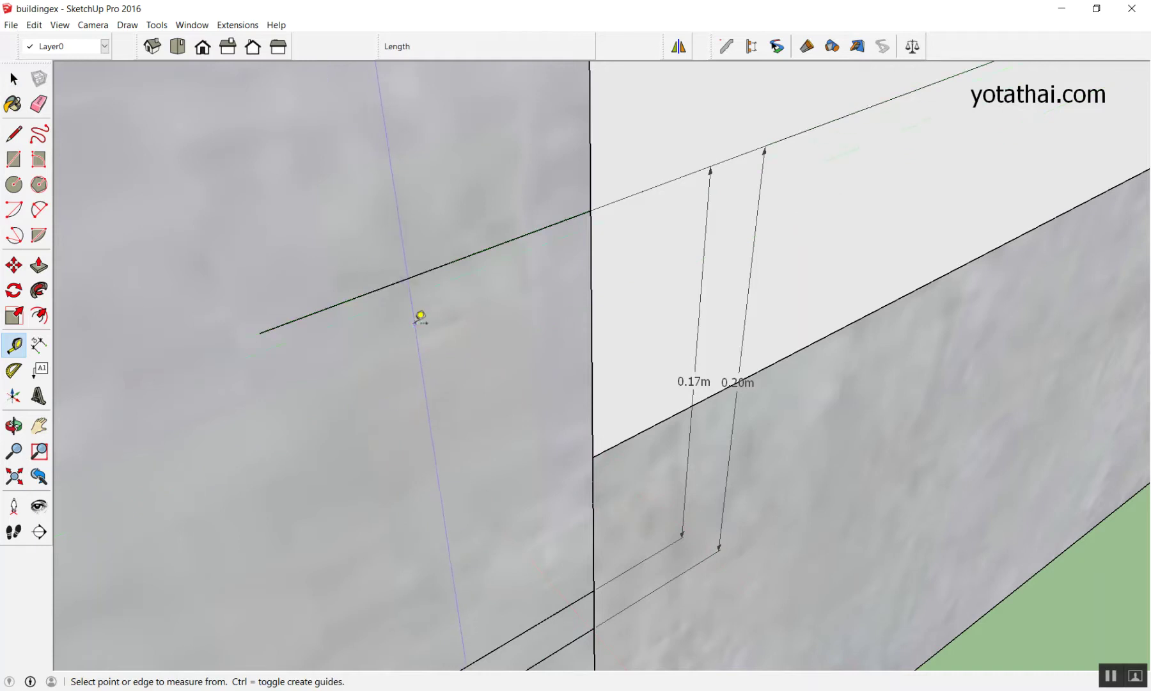
Take trial tape measurements and lay a dashed guide along the column's upper edge.
{"action": "left_click", "coordinate": [433, 269]}
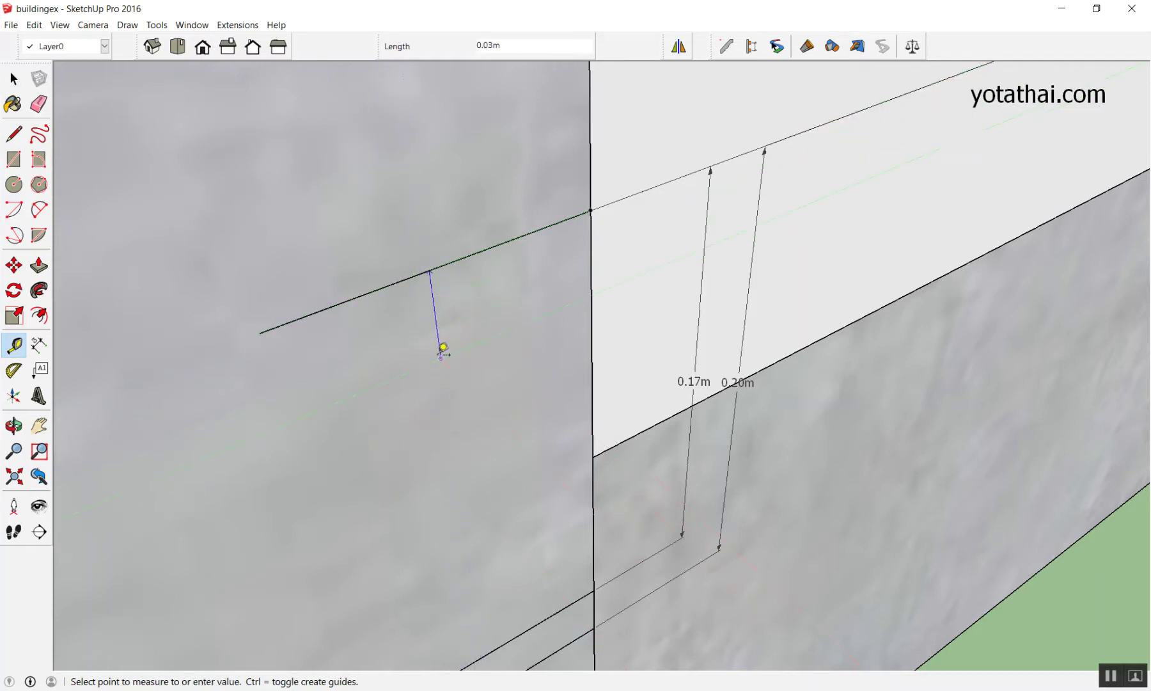
{"action": "left_click", "coordinate": [437, 265]}
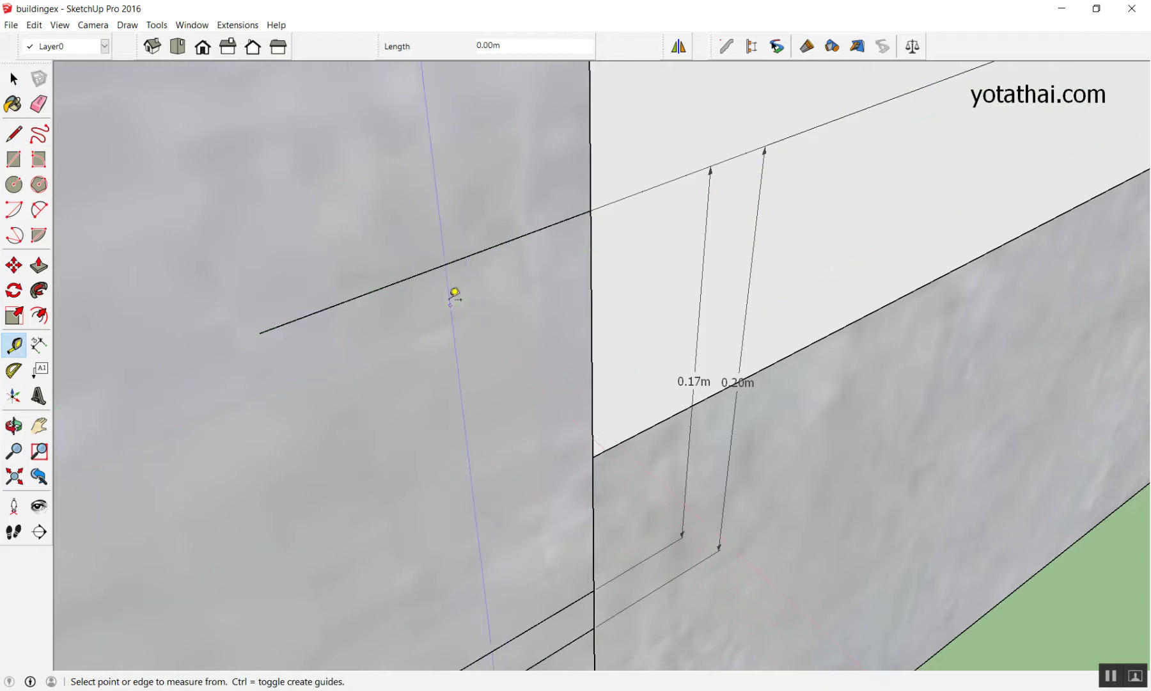
{"action": "left_click", "coordinate": [439, 265]}
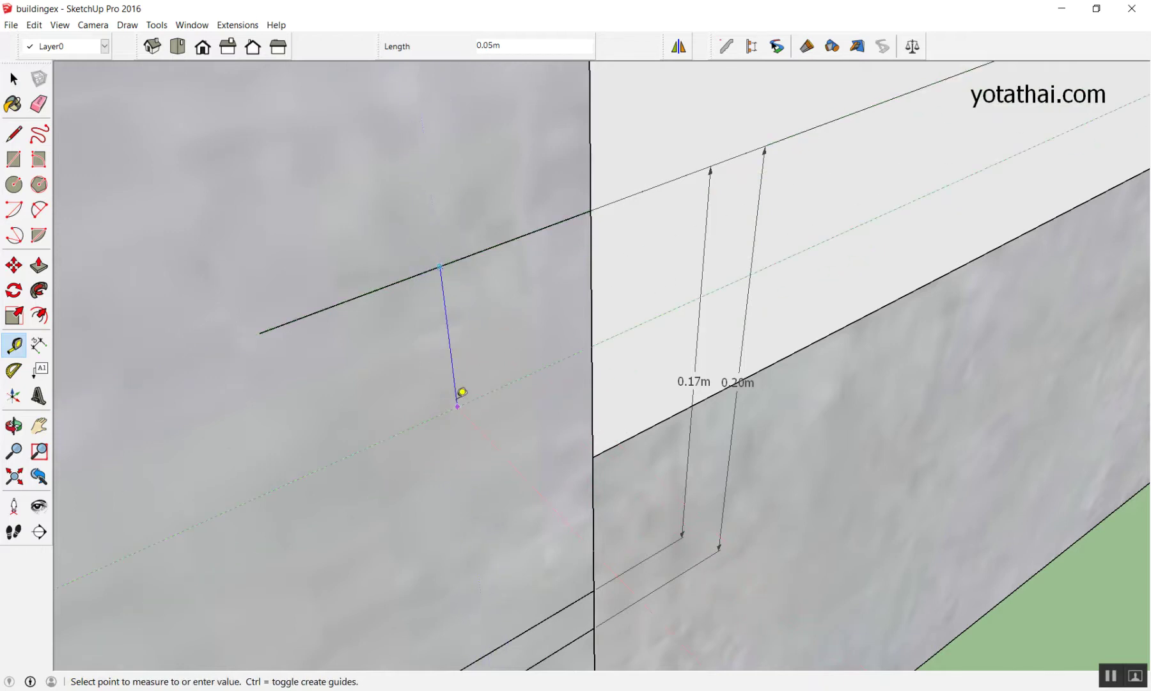
{"action": "left_click", "coordinate": [450, 265]}
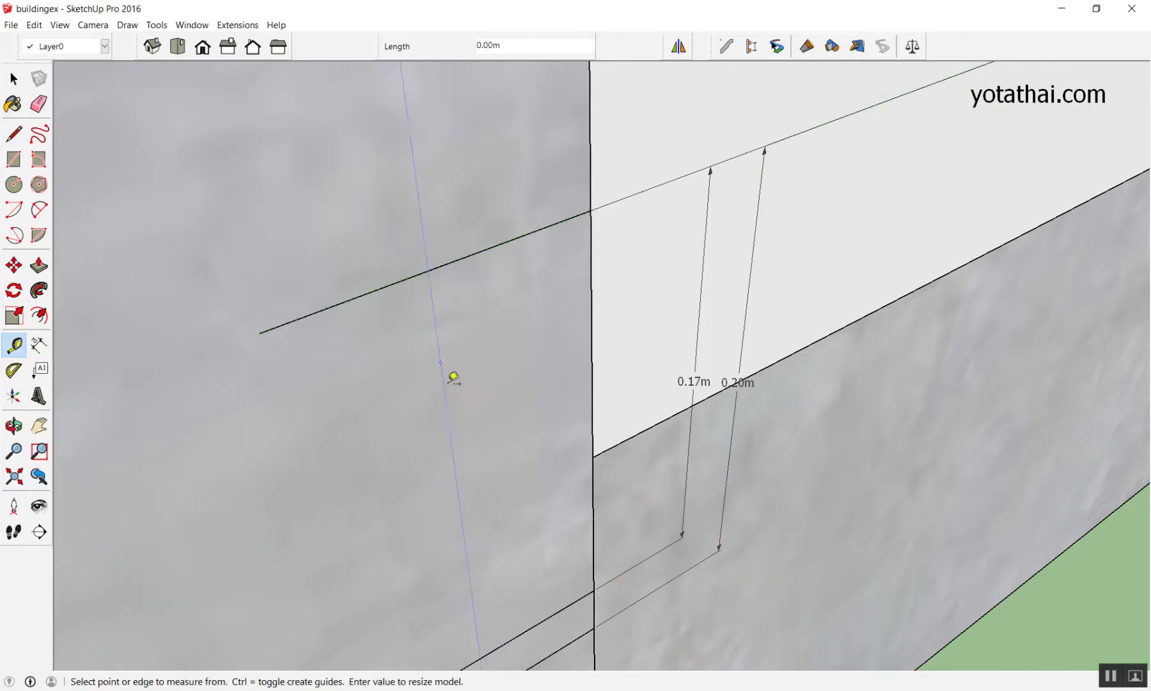
{"action": "left_click", "coordinate": [449, 267]}
{"action": "left_click", "coordinate": [441, 274]}
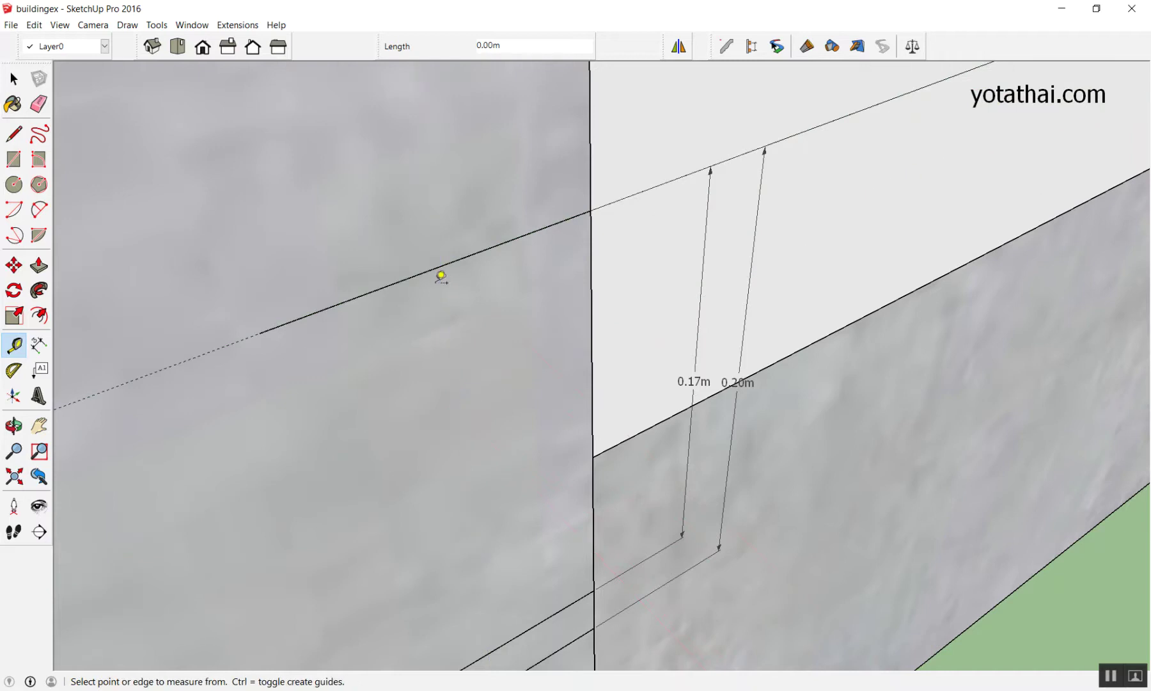
{"action": "middle_click_drag", "start_coordinate": [441, 370], "coordinate": [522, 404]}
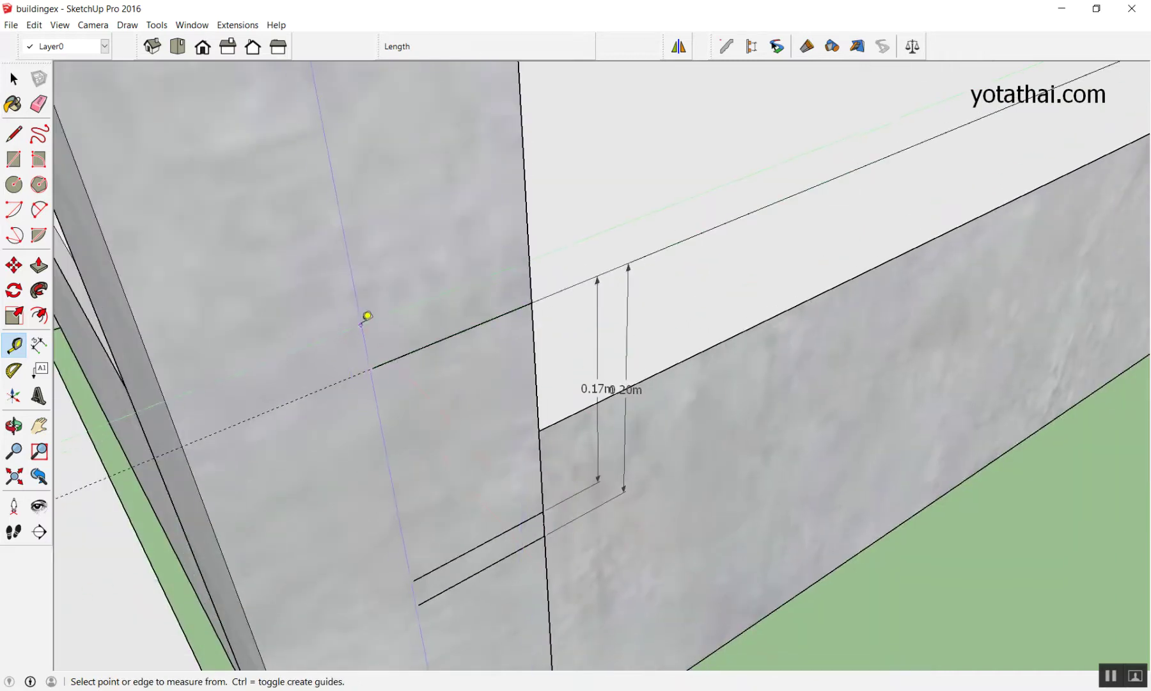
{"action": "scroll", "coordinate": [442, 353], "scroll_direction": "up", "scroll_amount": 1}
{"action": "scroll", "coordinate": [449, 360], "scroll_direction": "up", "scroll_amount": 1}
{"action": "scroll", "coordinate": [459, 362], "scroll_direction": "up", "scroll_amount": 2}
{"action": "key", "text": "space"}
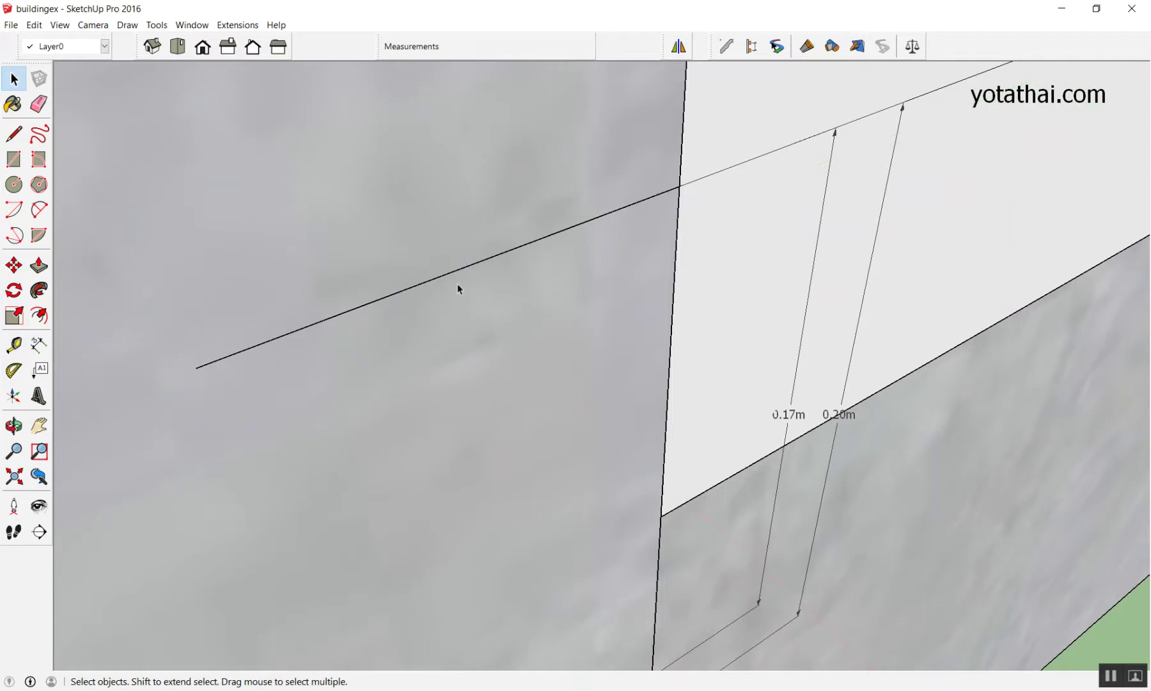
Place a guide line 0.04 m below the column's upper edge.
{"action": "key", "text": "t"}
{"action": "scroll", "coordinate": [504, 252], "scroll_direction": "down", "scroll_amount": 1}
{"action": "scroll", "coordinate": [542, 252], "scroll_direction": "down", "scroll_amount": 2}
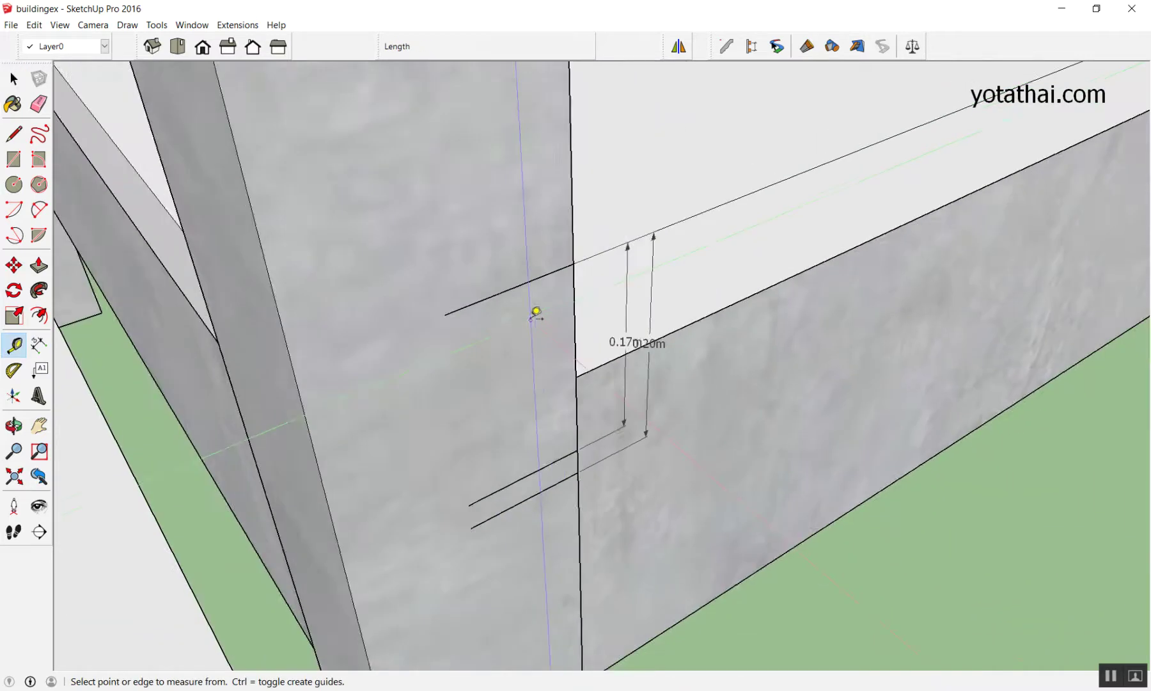
{"action": "scroll", "coordinate": [534, 310], "scroll_direction": "up", "scroll_amount": 1}
{"action": "scroll", "coordinate": [512, 281], "scroll_direction": "up", "scroll_amount": 1}
{"action": "scroll", "coordinate": [521, 278], "scroll_direction": "up", "scroll_amount": 2}
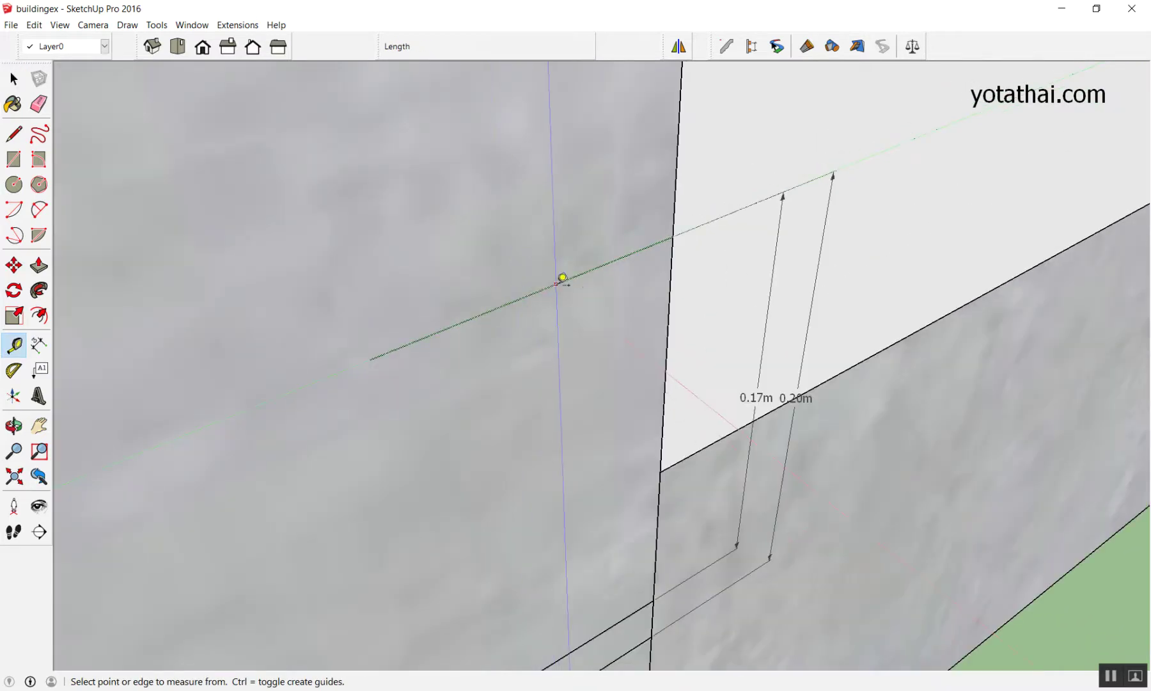
{"action": "scroll", "coordinate": [478, 318], "scroll_direction": "down", "scroll_amount": 2}
{"action": "scroll", "coordinate": [679, 235], "scroll_direction": "down", "scroll_amount": 1}
{"action": "mouse_move", "coordinate": [582, 206]}
{"action": "middle_mouse_down"}
{"action": "mouse_move", "coordinate": [558, 298]}
{"action": "mouse_move", "coordinate": [484, 301]}
{"action": "middle_mouse_up"}
{"action": "left_click", "coordinate": [482, 306]}
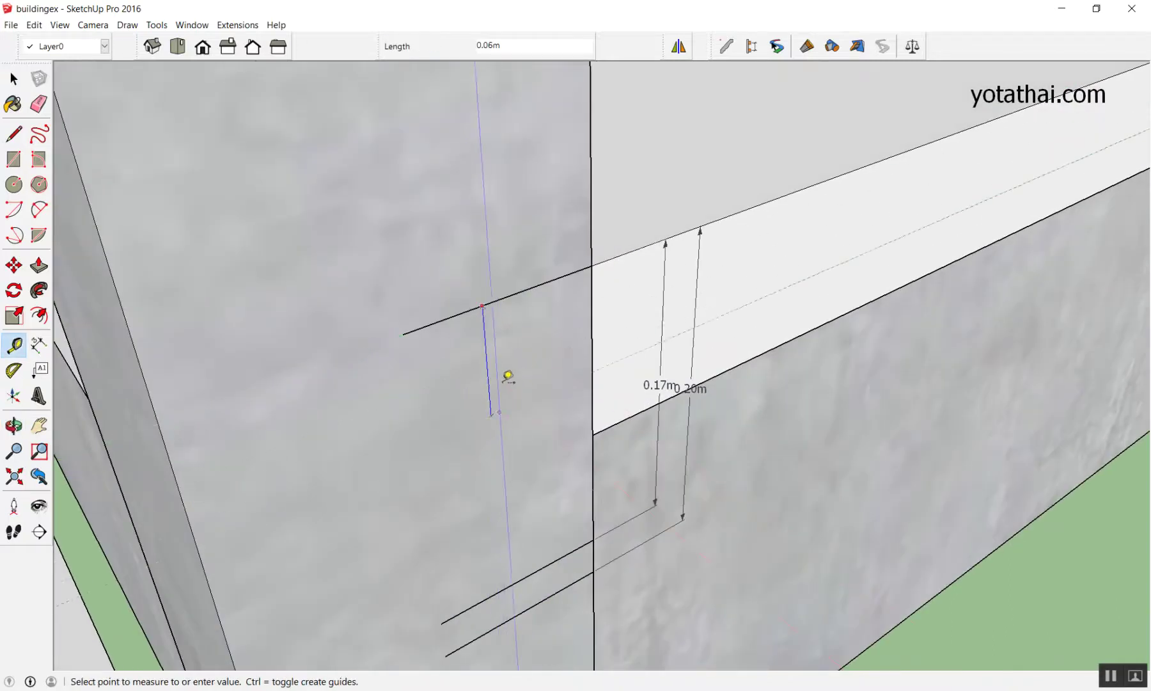
{"action": "left_click", "coordinate": [490, 397]}
{"action": "type", "text": "0.04"}
{"action": "key", "text": "Return"}
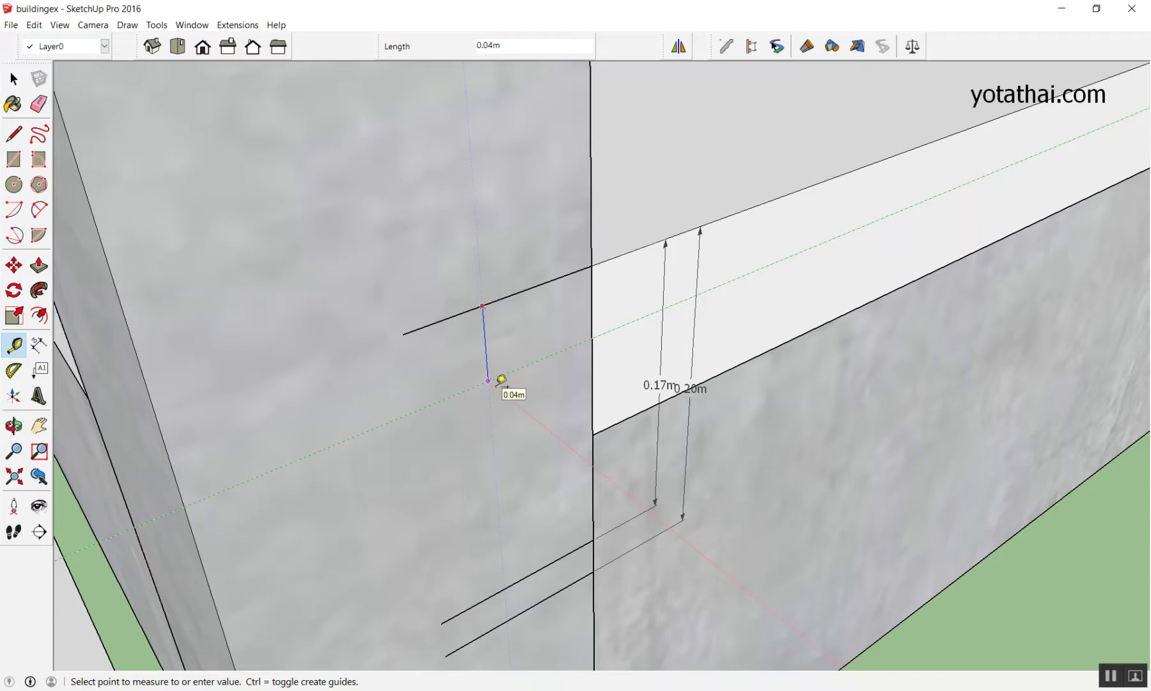
Create a dashed guide extending the short beam edge across the column face.
{"action": "mouse_move", "coordinate": [478, 291]}
{"action": "middle_mouse_down"}
{"action": "mouse_move", "coordinate": [640, 328]}
{"action": "mouse_move", "coordinate": [402, 463]}
{"action": "middle_mouse_up"}
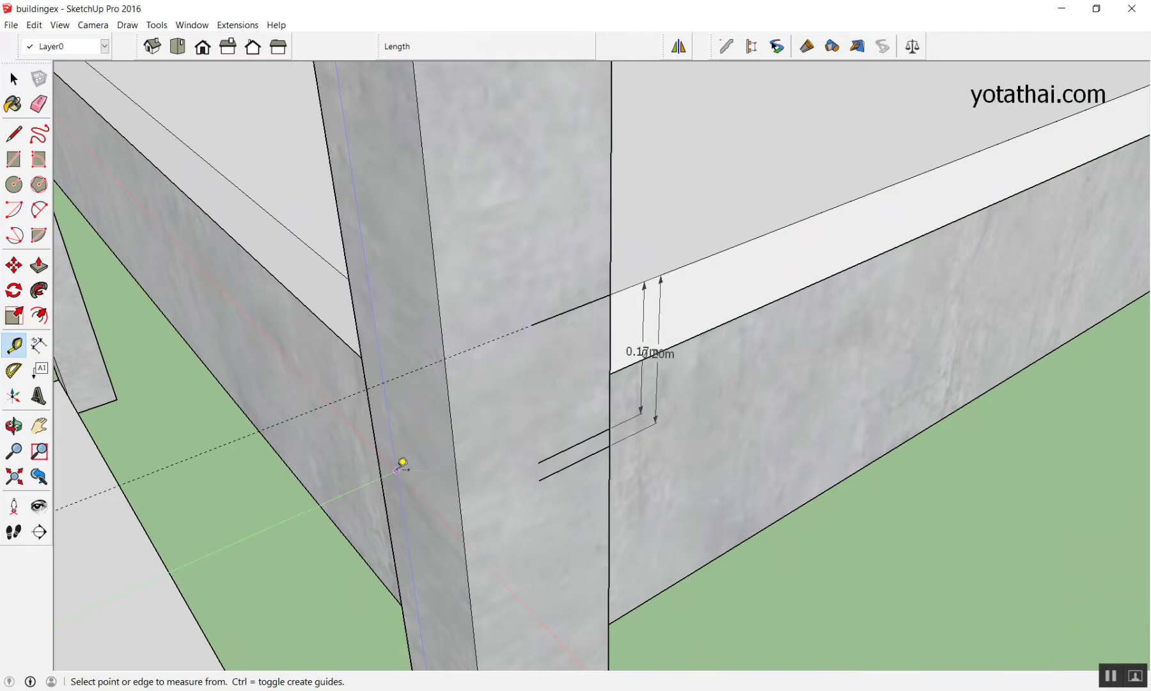
{"action": "scroll", "coordinate": [575, 346], "scroll_direction": "up", "scroll_amount": 2}
{"action": "scroll", "coordinate": [561, 249], "scroll_direction": "up", "scroll_amount": 2}
{"action": "scroll", "coordinate": [561, 249], "scroll_direction": "up", "scroll_amount": 1}
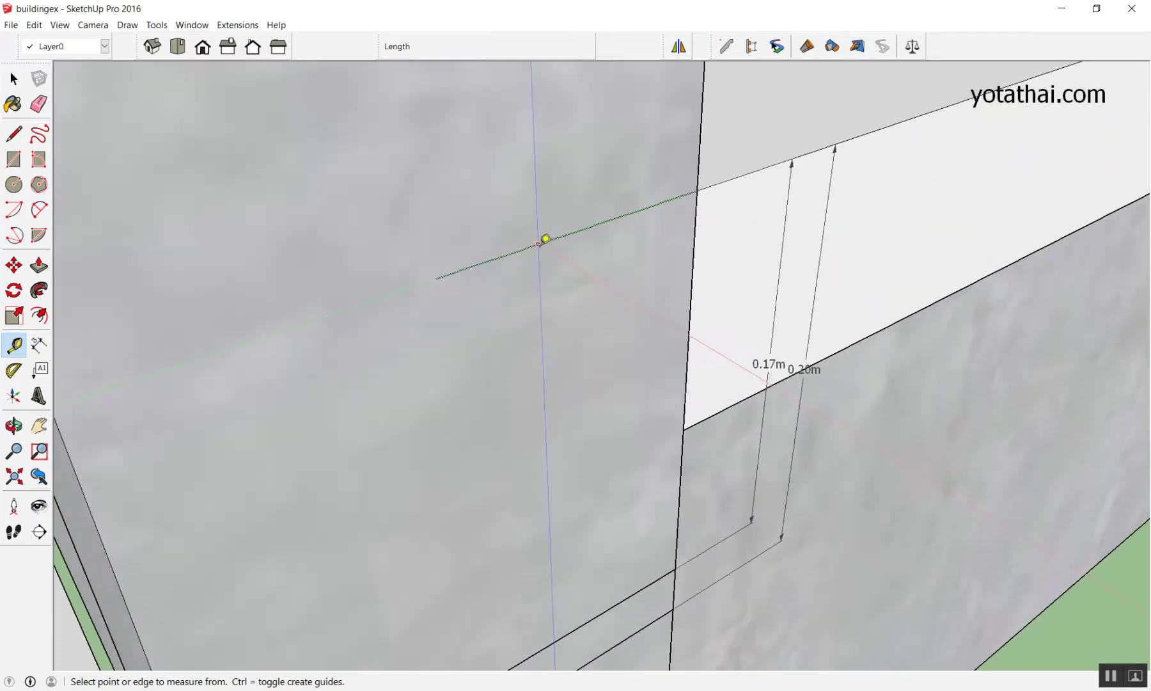
{"action": "left_click", "coordinate": [538, 244]}
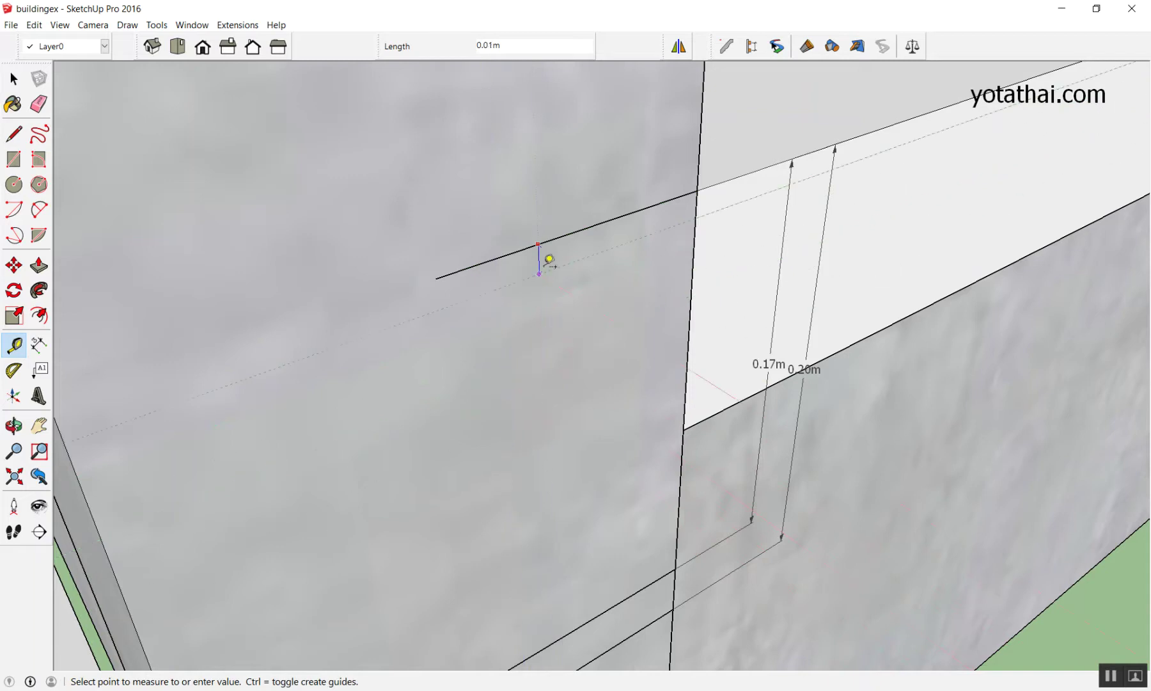
{"action": "left_click", "coordinate": [538, 245]}
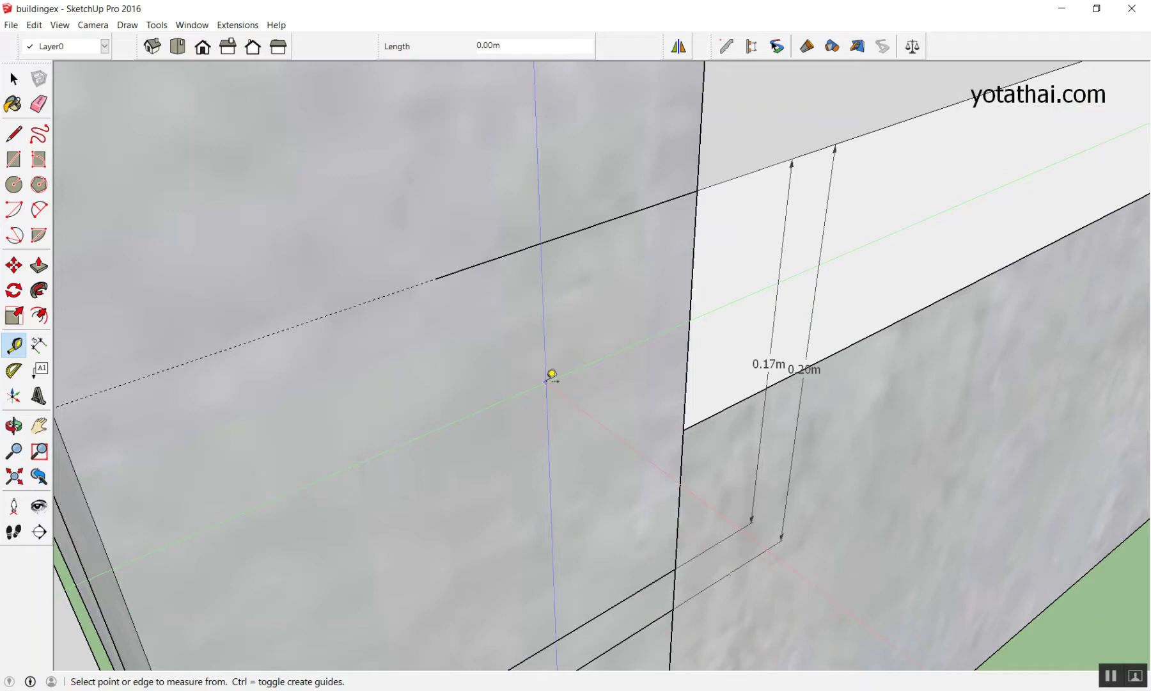
{"action": "left_click", "coordinate": [525, 248]}
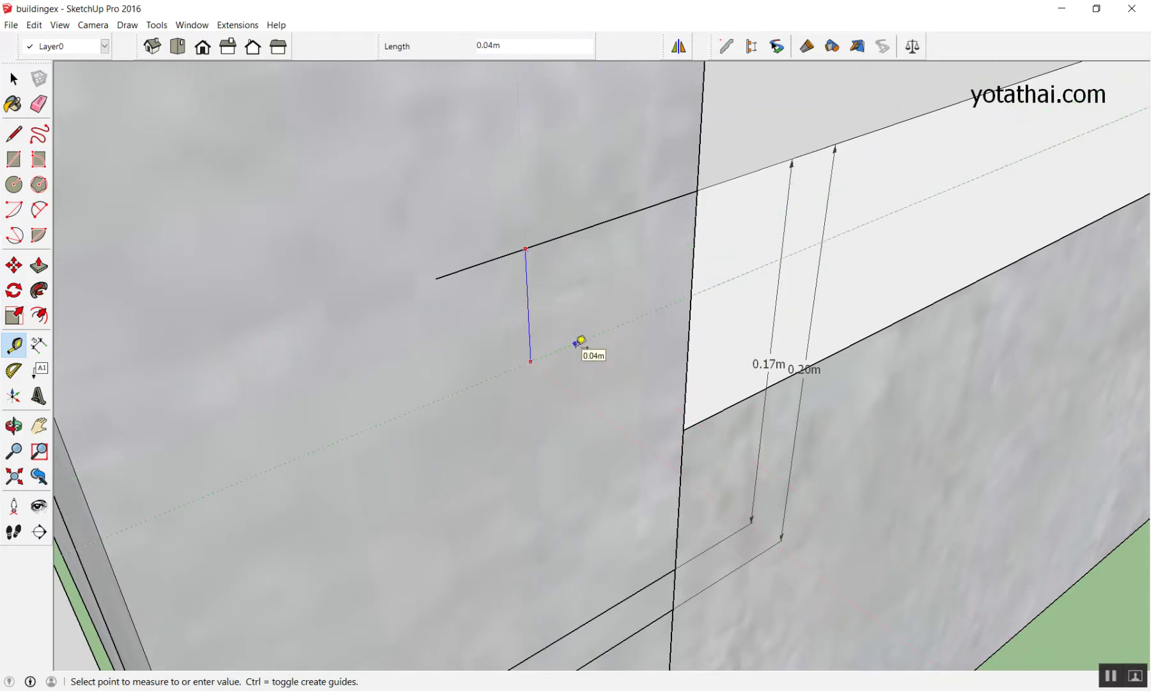
{"action": "left_click", "coordinate": [539, 244]}
{"action": "scroll", "coordinate": [531, 312], "scroll_direction": "down", "scroll_amount": 3}
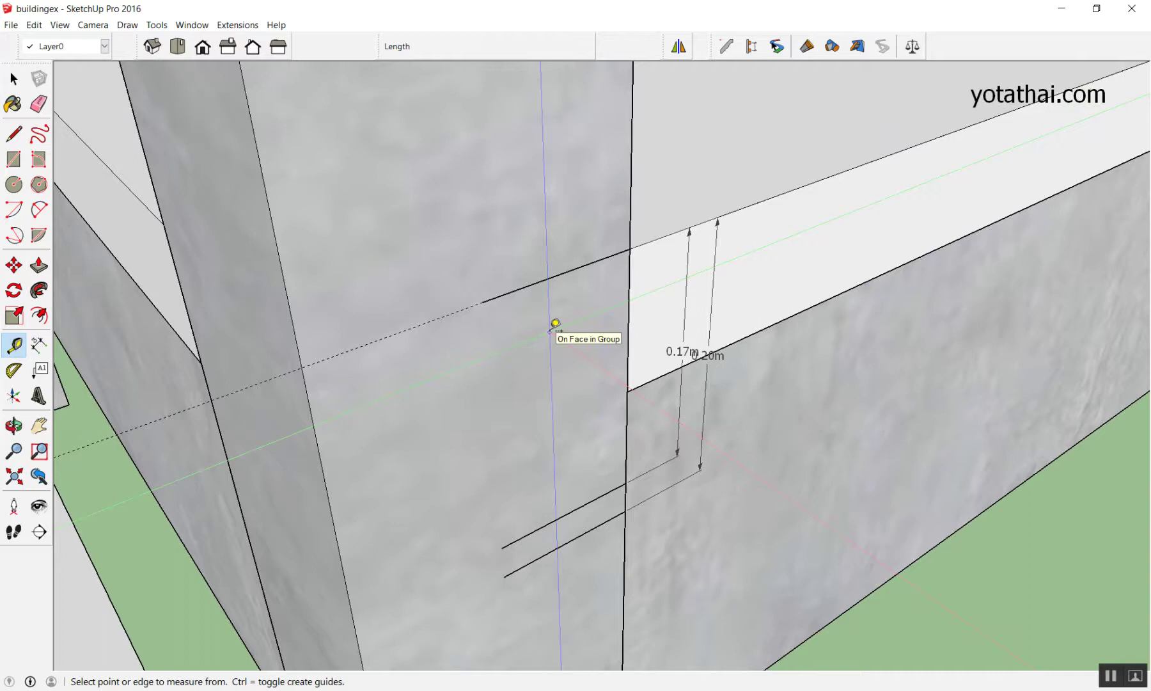
{"action": "scroll", "coordinate": [565, 235], "scroll_direction": "down", "scroll_amount": 2}
{"action": "scroll", "coordinate": [571, 252], "scroll_direction": "down", "scroll_amount": 2}
{"action": "middle_click_drag", "start_coordinate": [664, 309], "coordinate": [625, 309]}
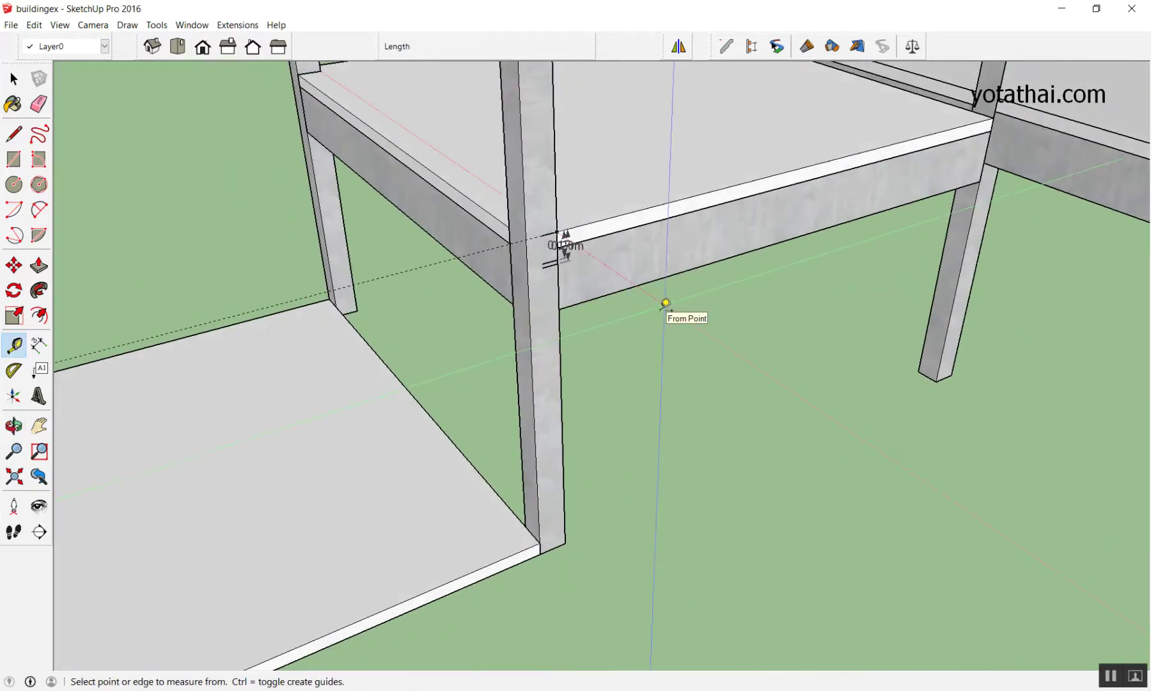
Select the new dashed guide line.
{"action": "key", "text": "space"}
{"action": "mouse_move", "coordinate": [665, 302]}
{"action": "middle_mouse_down"}
{"action": "mouse_move", "coordinate": [637, 313]}
{"action": "mouse_move", "coordinate": [639, 358]}
{"action": "middle_mouse_up"}
{"action": "scroll", "coordinate": [630, 339], "scroll_direction": "up", "scroll_amount": 3}
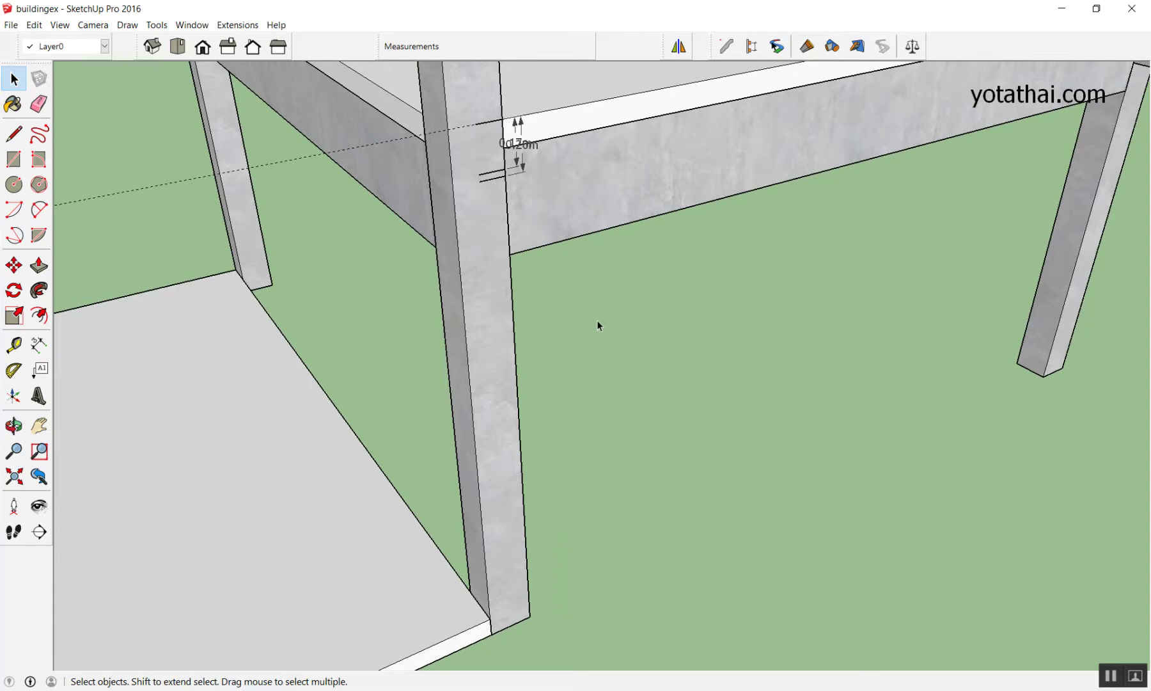
{"action": "left_click", "coordinate": [296, 158]}
Copy the selected guide 0.21 m from the beam corner.
{"action": "key", "text": "m"}
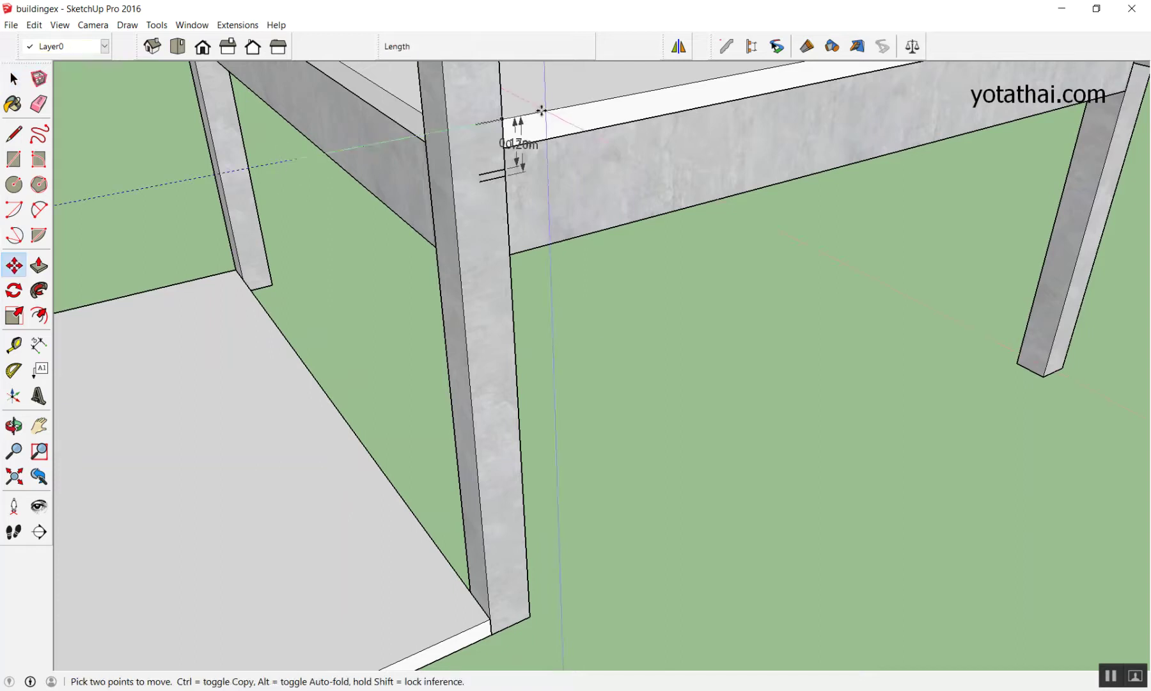
{"action": "scroll", "coordinate": [504, 123], "scroll_direction": "up", "scroll_amount": 2}
{"action": "scroll", "coordinate": [503, 121], "scroll_direction": "up", "scroll_amount": 1}
{"action": "scroll", "coordinate": [493, 116], "scroll_direction": "down", "scroll_amount": 4}
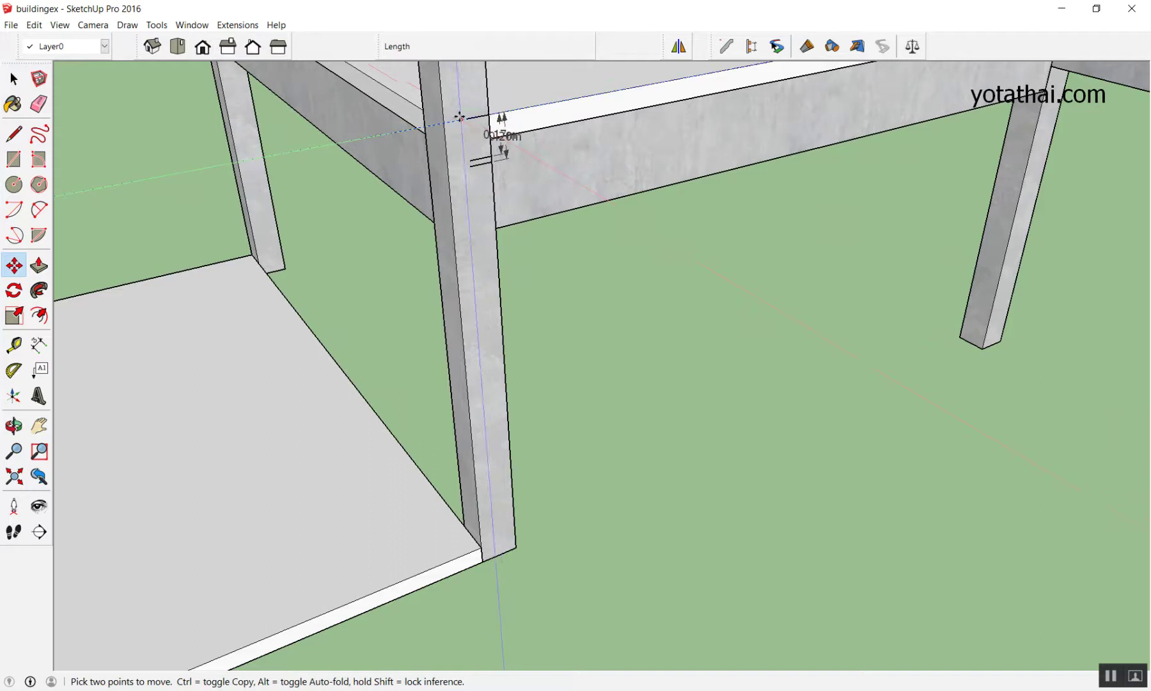
{"action": "scroll", "coordinate": [437, 114], "scroll_direction": "up", "scroll_amount": 4}
{"action": "scroll", "coordinate": [437, 114], "scroll_direction": "up", "scroll_amount": 2}
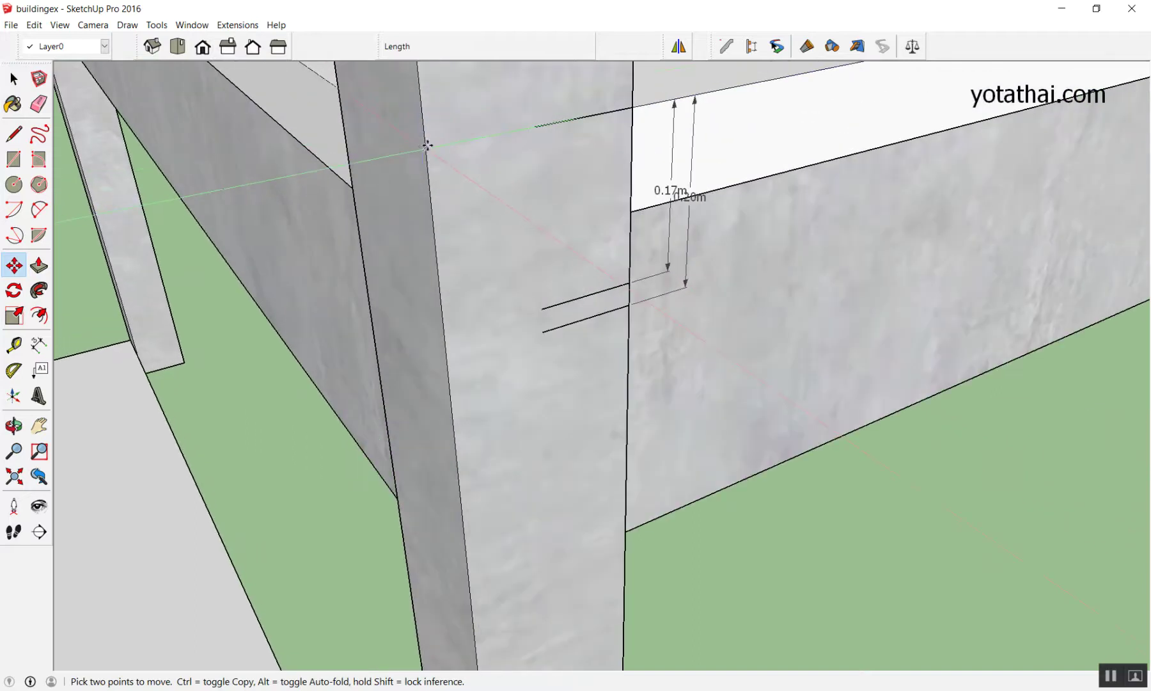
{"action": "scroll", "coordinate": [426, 147], "scroll_direction": "up", "scroll_amount": 1}
{"action": "scroll", "coordinate": [428, 138], "scroll_direction": "up", "scroll_amount": 1}
{"action": "left_click", "coordinate": [423, 141]}
{"action": "scroll", "coordinate": [422, 138], "scroll_direction": "down", "scroll_amount": 2}
{"action": "scroll", "coordinate": [431, 211], "scroll_direction": "down", "scroll_amount": 1}
{"action": "scroll", "coordinate": [431, 199], "scroll_direction": "down", "scroll_amount": 1}
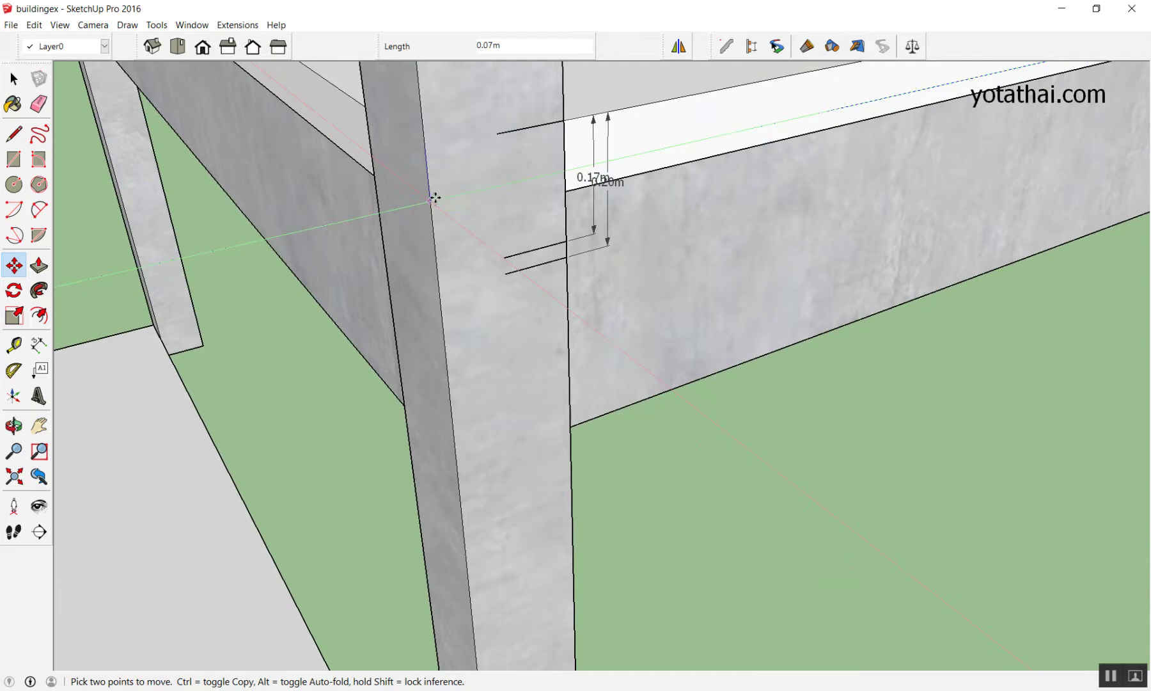
{"action": "scroll", "coordinate": [459, 298], "scroll_direction": "down", "scroll_amount": 2}
{"action": "scroll", "coordinate": [447, 288], "scroll_direction": "down", "scroll_amount": 1}
{"action": "type", "text": "0.21"}
{"action": "key", "text": "Return"}
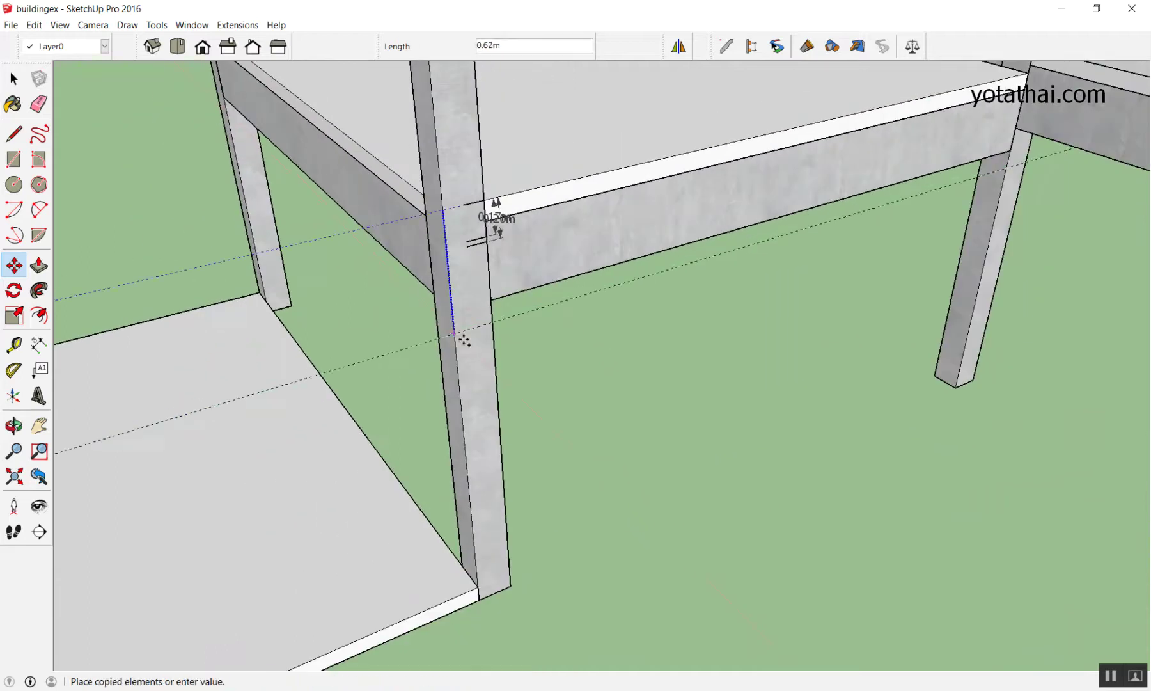
Copy the guide to the leg's bottom corner and array evenly spaced copies between them (/7).
{"action": "scroll", "coordinate": [463, 334], "scroll_direction": "up", "scroll_amount": 2}
{"action": "scroll", "coordinate": [459, 276], "scroll_direction": "up", "scroll_amount": 1}
{"action": "scroll", "coordinate": [441, 359], "scroll_direction": "down", "scroll_amount": 1}
{"action": "scroll", "coordinate": [479, 531], "scroll_direction": "up", "scroll_amount": 3}
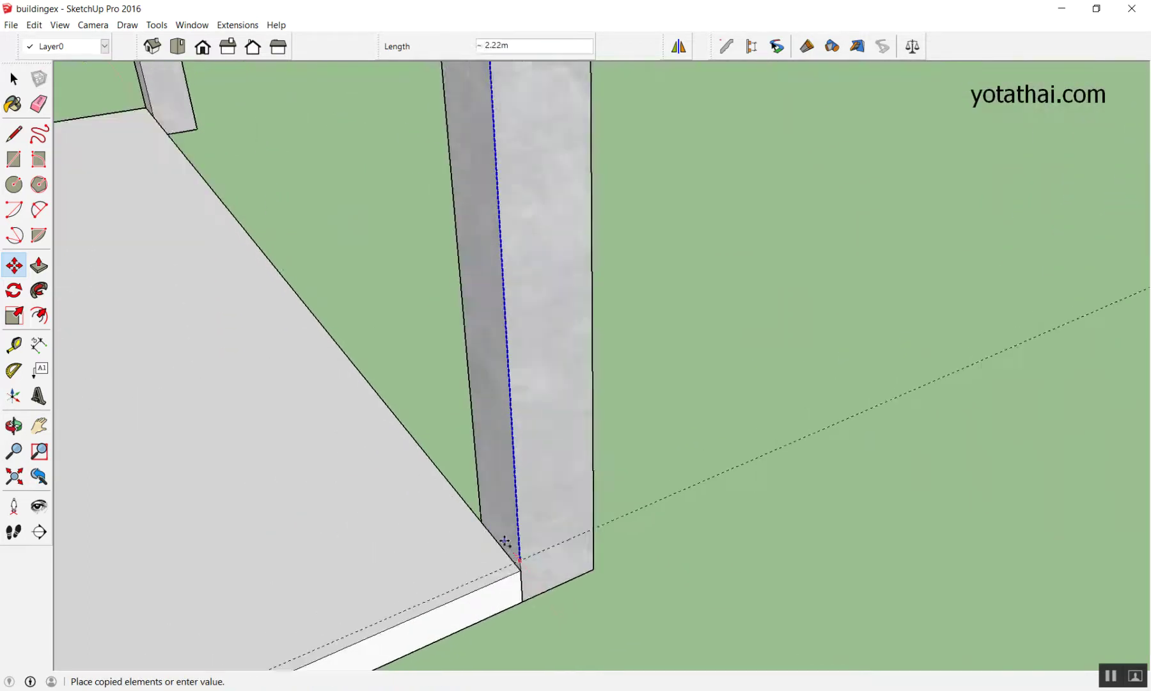
{"action": "scroll", "coordinate": [516, 568], "scroll_direction": "up", "scroll_amount": 1}
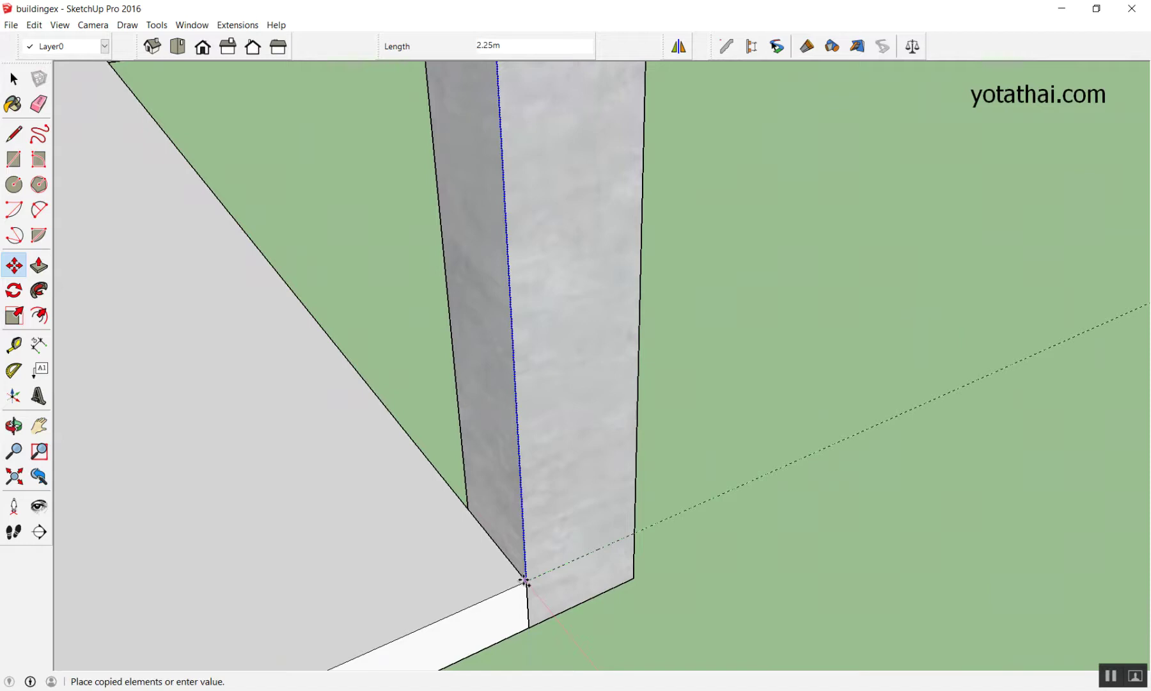
{"action": "scroll", "coordinate": [455, 246], "scroll_direction": "down", "scroll_amount": 2}
{"action": "scroll", "coordinate": [483, 400], "scroll_direction": "up", "scroll_amount": 1}
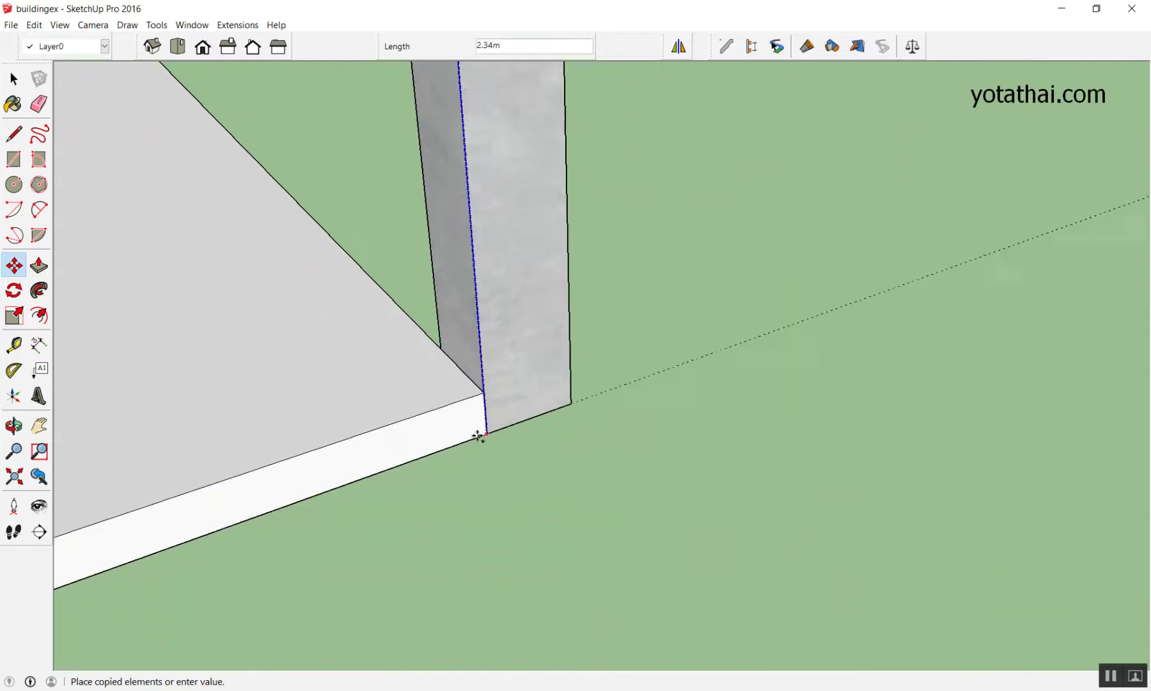
{"action": "left_click", "coordinate": [483, 393]}
{"action": "scroll", "coordinate": [532, 422], "scroll_direction": "down", "scroll_amount": 1}
{"action": "scroll", "coordinate": [556, 445], "scroll_direction": "down", "scroll_amount": 2}
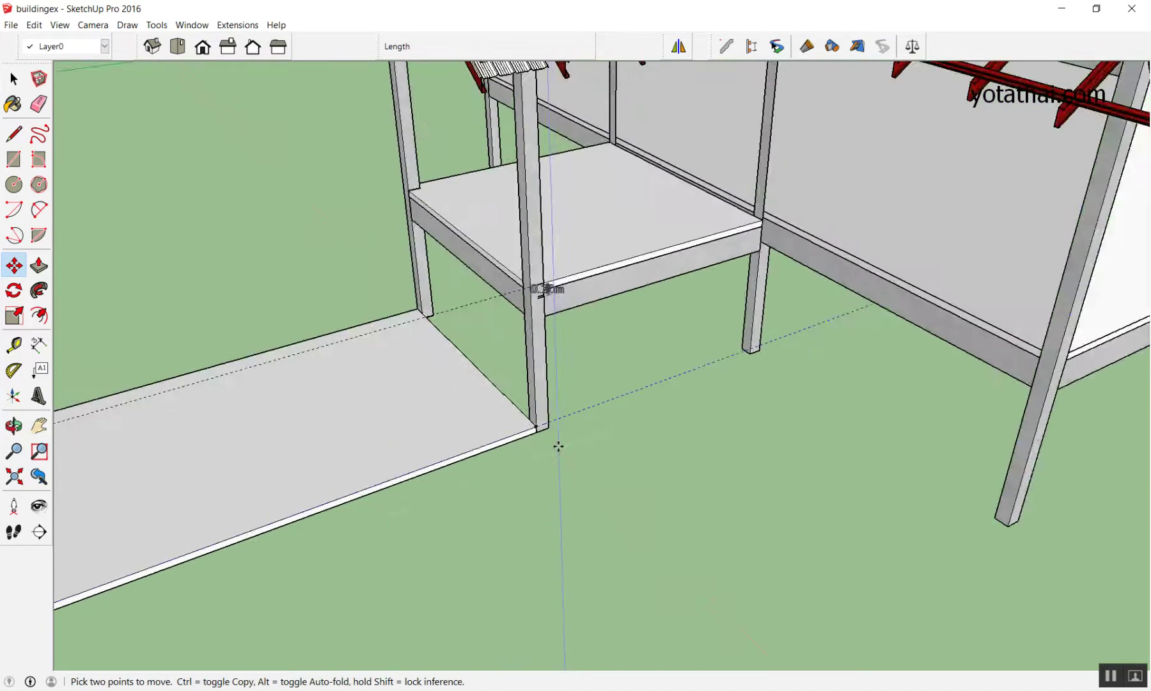
{"action": "scroll", "coordinate": [543, 413], "scroll_direction": "up", "scroll_amount": 1}
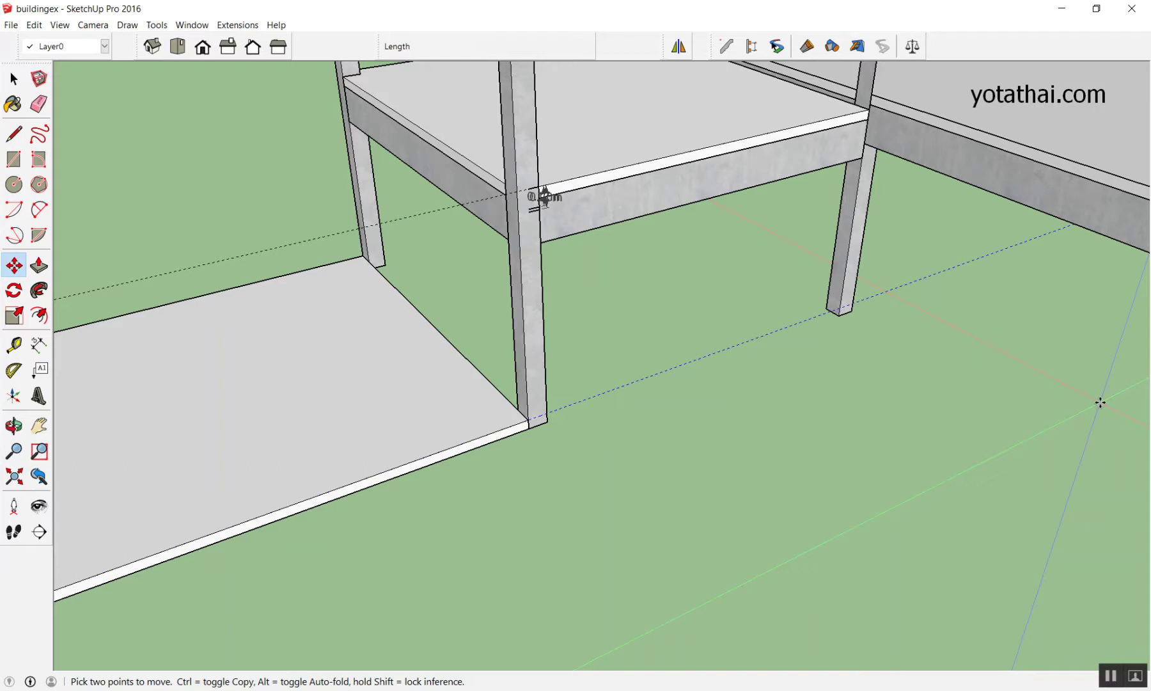
{"action": "type", "text": "/"}
{"action": "key", "text": "Return"}
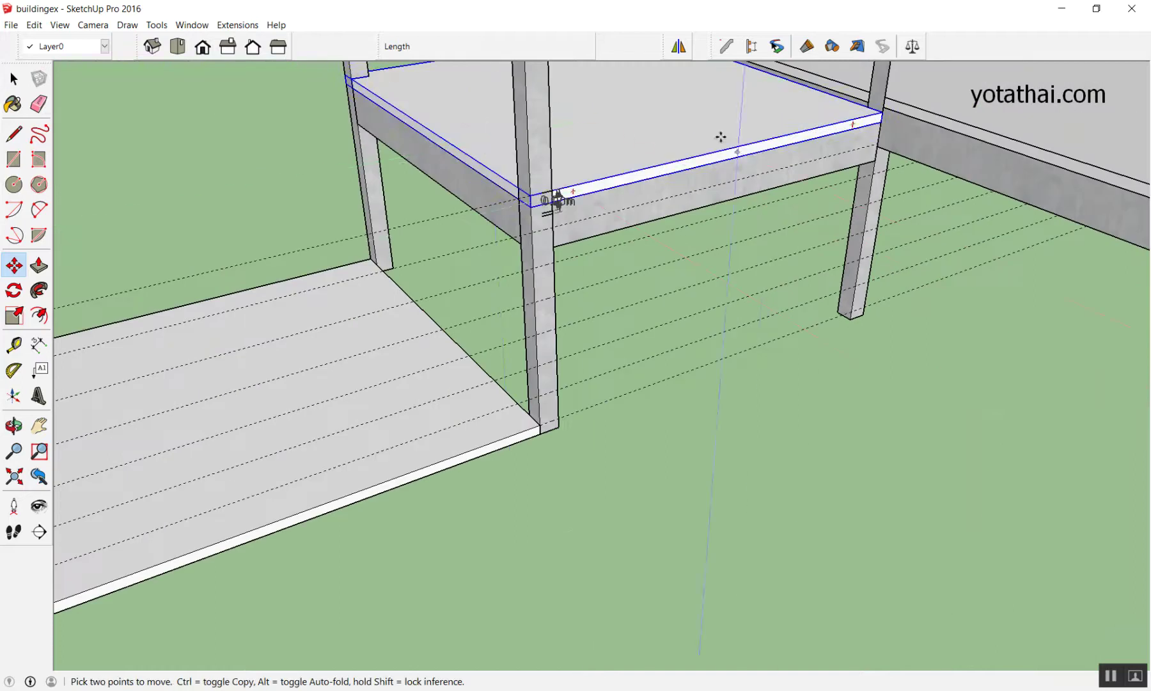
Re-divide the guide array into more equal divisions (/9, then /13).
{"action": "scroll", "coordinate": [560, 200], "scroll_direction": "up", "scroll_amount": 1}
{"action": "scroll", "coordinate": [532, 211], "scroll_direction": "up", "scroll_amount": 2}
{"action": "scroll", "coordinate": [530, 205], "scroll_direction": "up", "scroll_amount": 2}
{"action": "scroll", "coordinate": [527, 193], "scroll_direction": "up", "scroll_amount": 1}
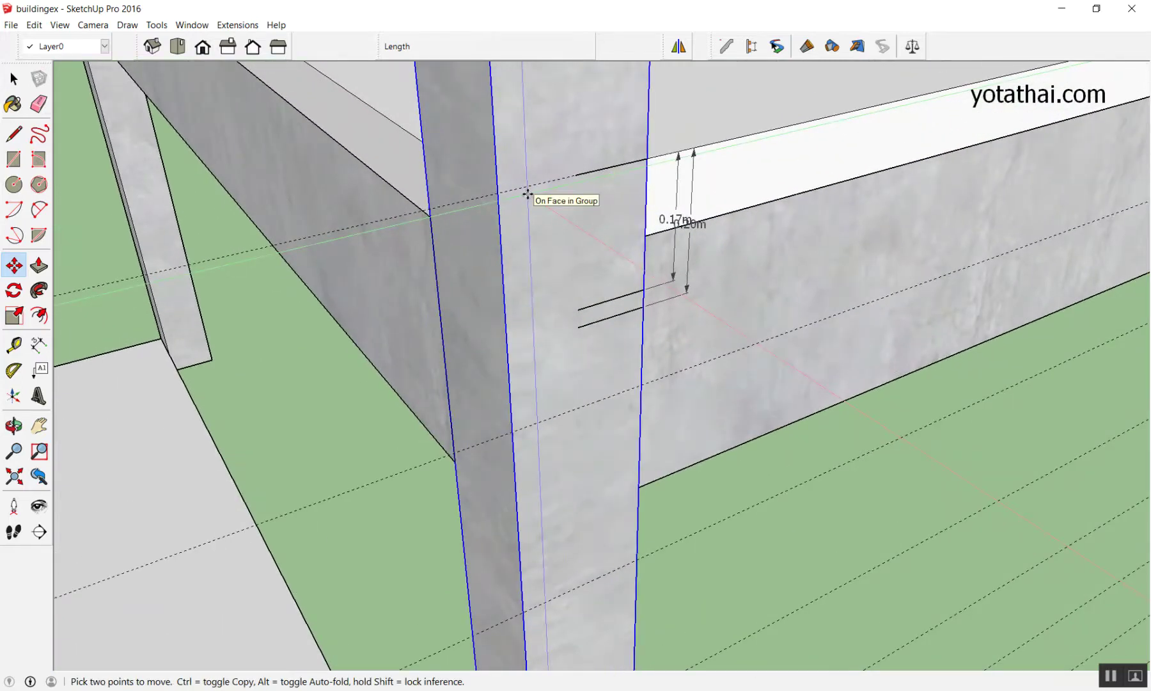
{"action": "type", "text": "/9"}
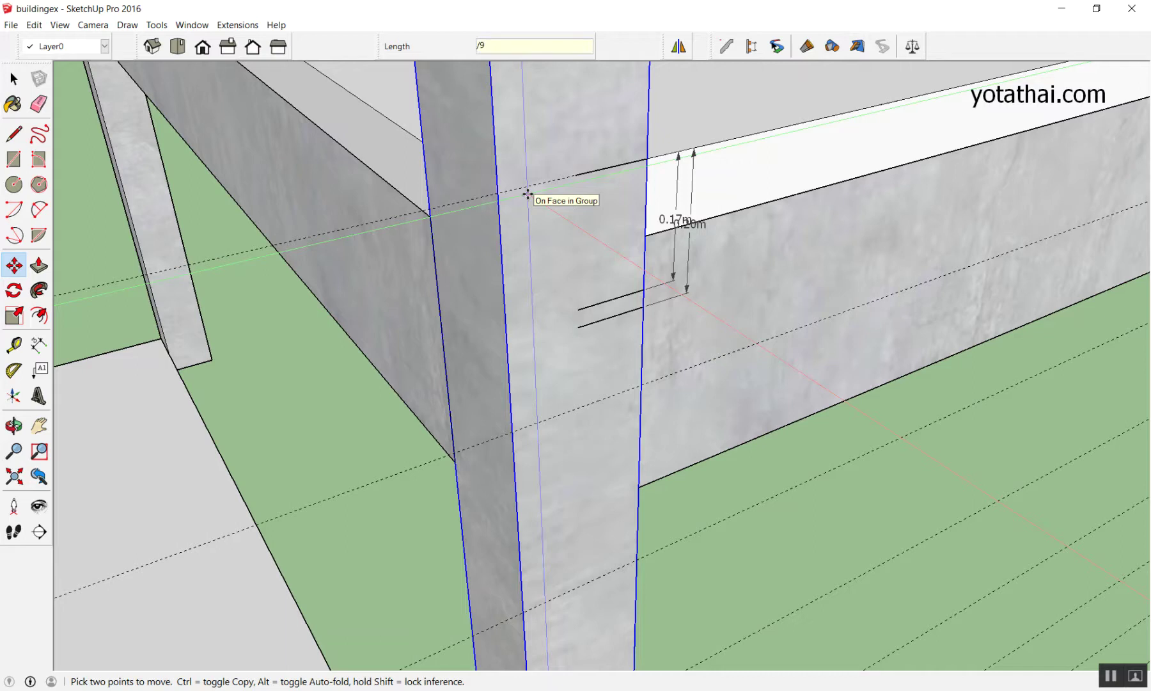
{"action": "key", "text": "Return"}
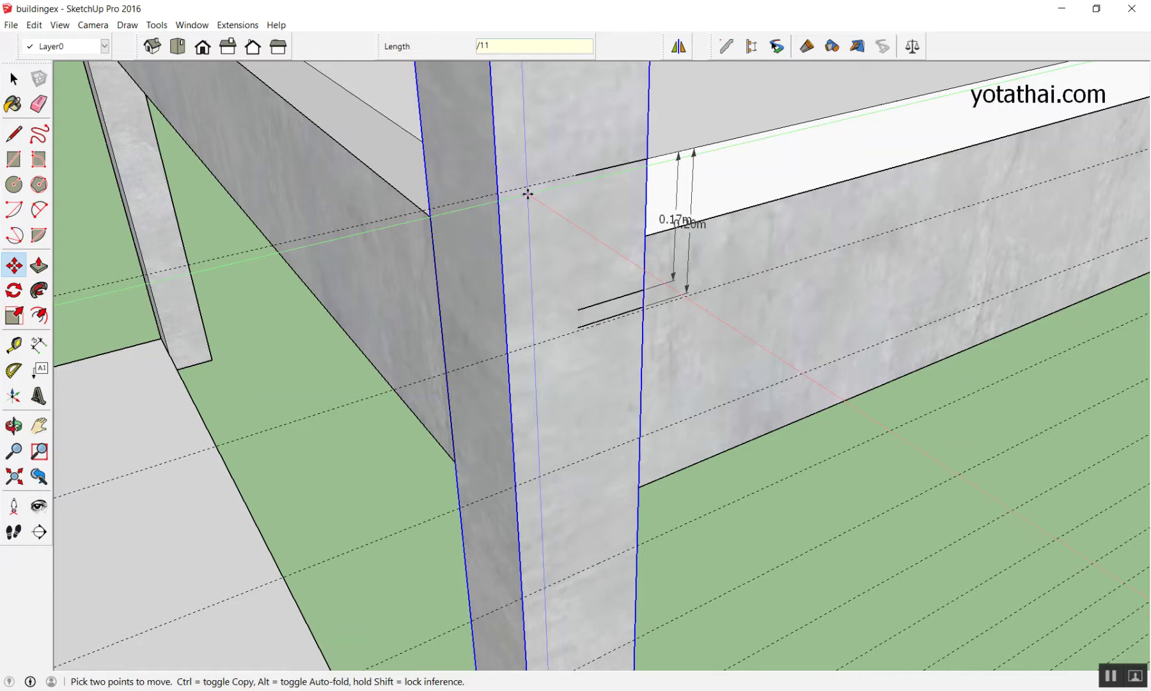
{"action": "key", "text": "Return"}
{"action": "scroll", "coordinate": [586, 265], "scroll_direction": "up", "scroll_amount": 2}
{"action": "scroll", "coordinate": [647, 321], "scroll_direction": "up", "scroll_amount": 3}
{"action": "scroll", "coordinate": [647, 296], "scroll_direction": "up", "scroll_amount": 2}
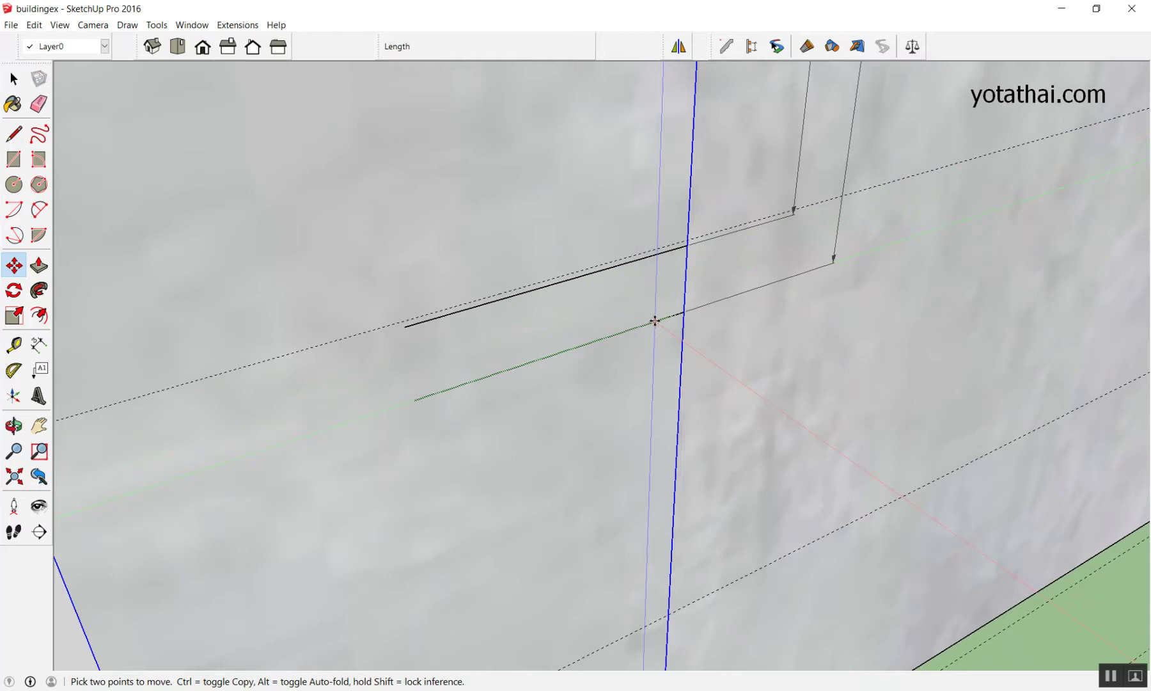
{"action": "scroll", "coordinate": [655, 320], "scroll_direction": "down", "scroll_amount": 3}
{"action": "scroll", "coordinate": [640, 316], "scroll_direction": "down", "scroll_amount": 2}
{"action": "scroll", "coordinate": [614, 282], "scroll_direction": "down", "scroll_amount": 2}
{"action": "scroll", "coordinate": [609, 307], "scroll_direction": "down", "scroll_amount": 2}
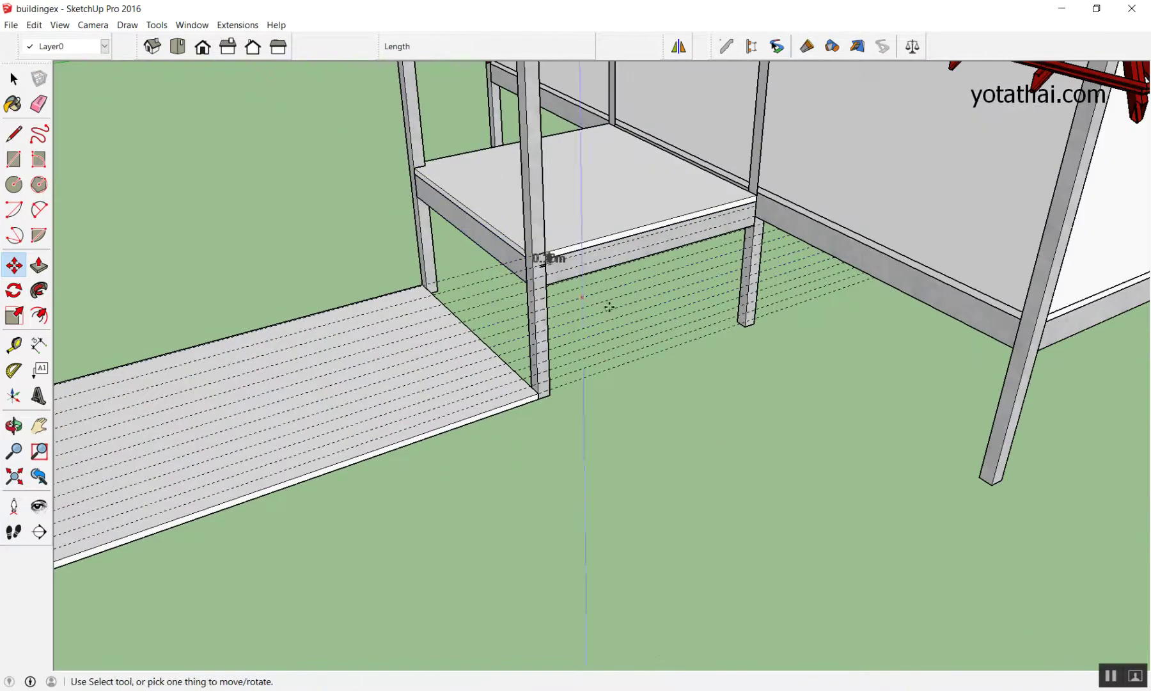
{"action": "key", "text": "space"}
{"action": "scroll", "coordinate": [504, 289], "scroll_direction": "up", "scroll_amount": 2}
Zoom in, then start and cancel a tape measurement from the beam edge.
{"action": "scroll", "coordinate": [496, 275], "scroll_direction": "up", "scroll_amount": 2}
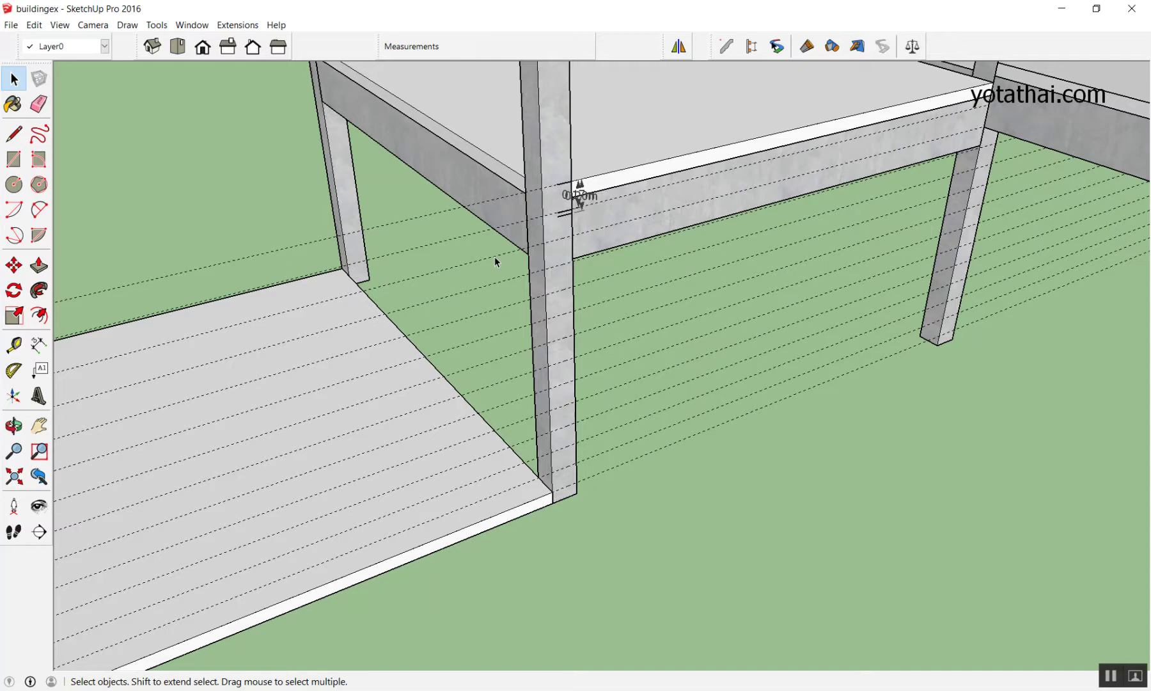
{"action": "scroll", "coordinate": [1024, 251], "scroll_direction": "up", "scroll_amount": 3}
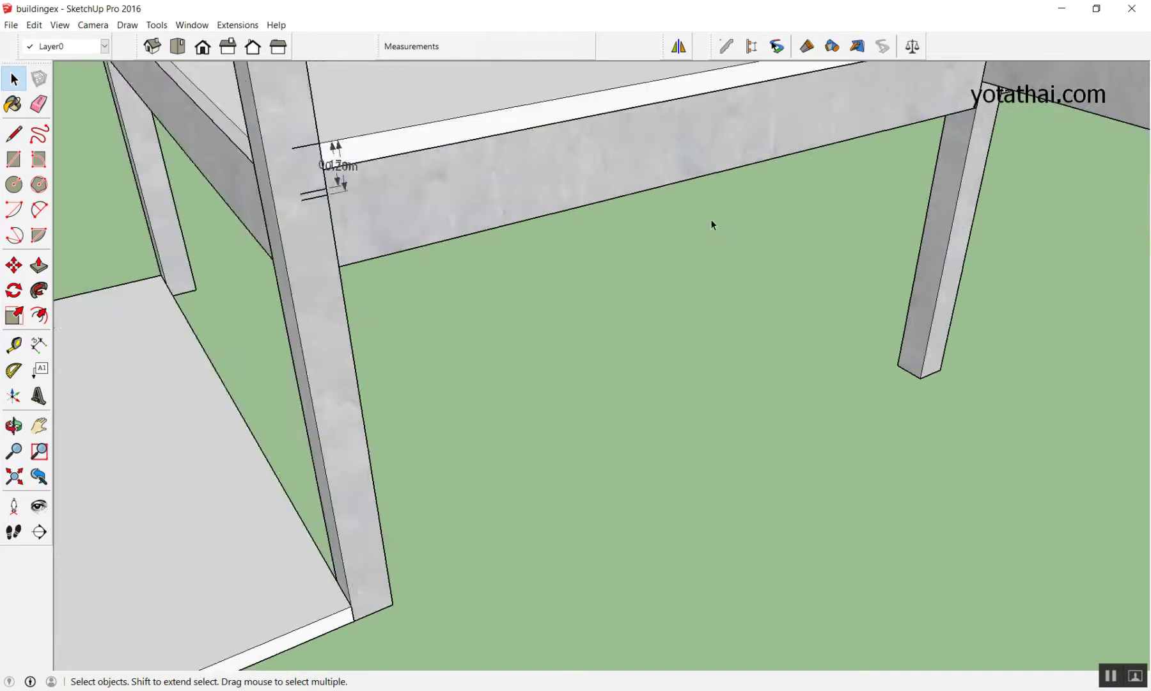
{"action": "scroll", "coordinate": [820, 354], "scroll_direction": "down", "scroll_amount": 3}
{"action": "scroll", "coordinate": [614, 275], "scroll_direction": "up", "scroll_amount": 2}
{"action": "scroll", "coordinate": [544, 267], "scroll_direction": "up", "scroll_amount": 3}
{"action": "scroll", "coordinate": [616, 288], "scroll_direction": "up", "scroll_amount": 2}
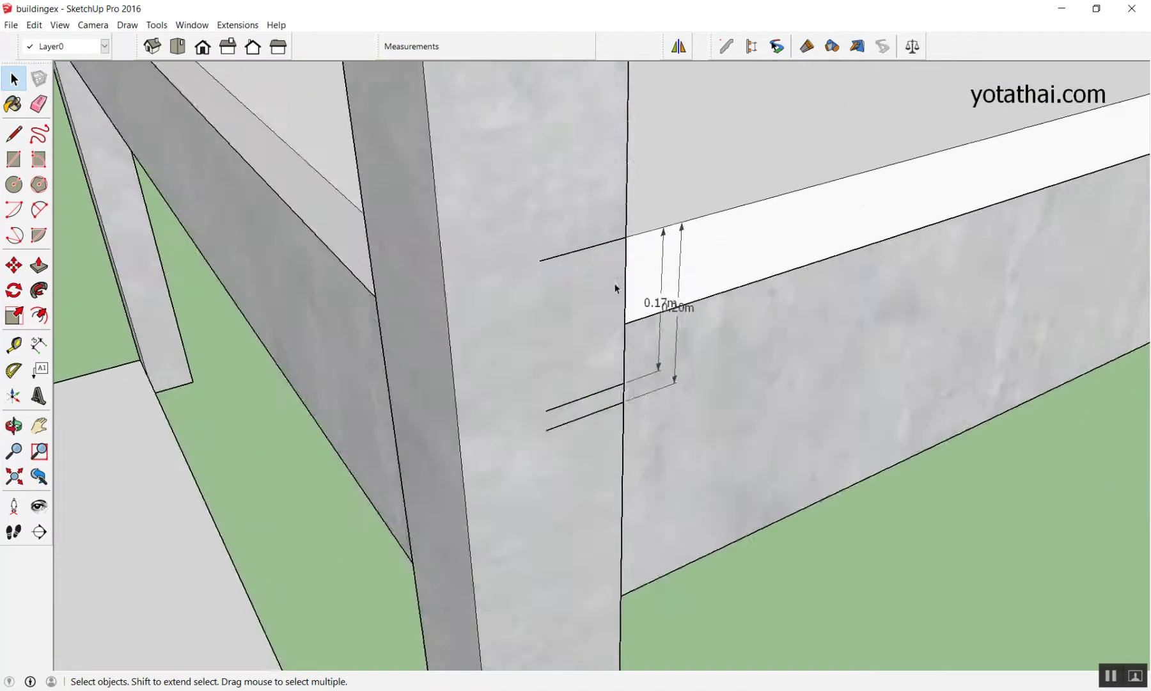
{"action": "scroll", "coordinate": [616, 288], "scroll_direction": "up", "scroll_amount": 2}
{"action": "scroll", "coordinate": [599, 226], "scroll_direction": "up", "scroll_amount": 1}
{"action": "key", "text": "t"}
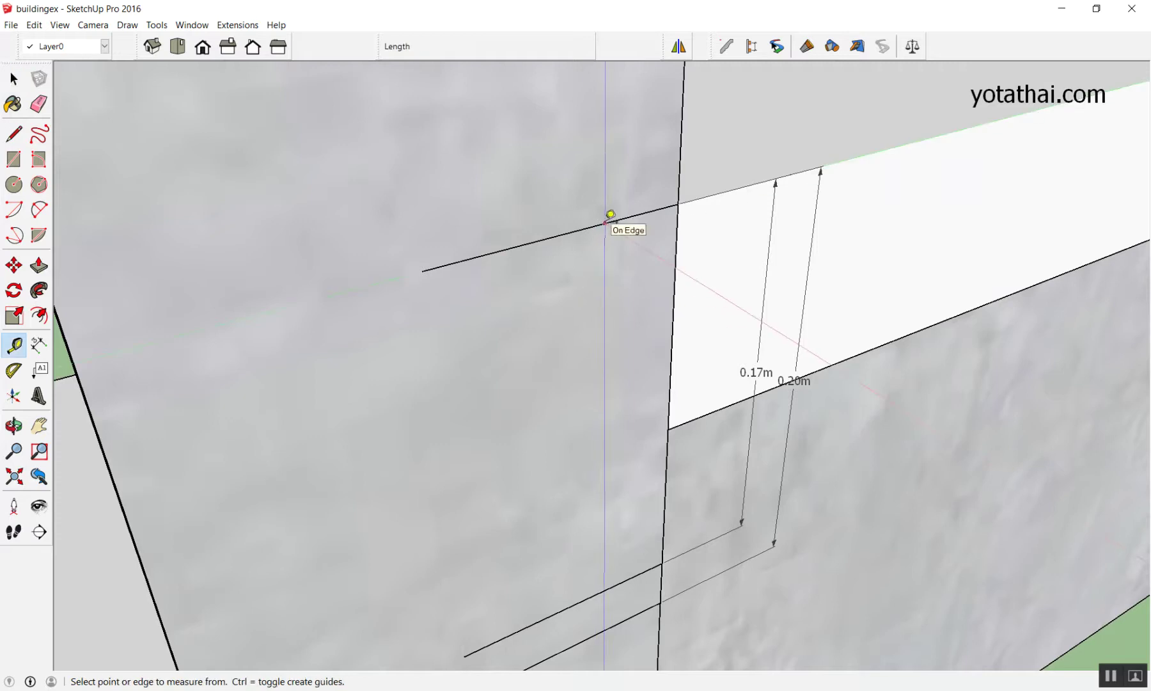
{"action": "left_click", "coordinate": [605, 223]}
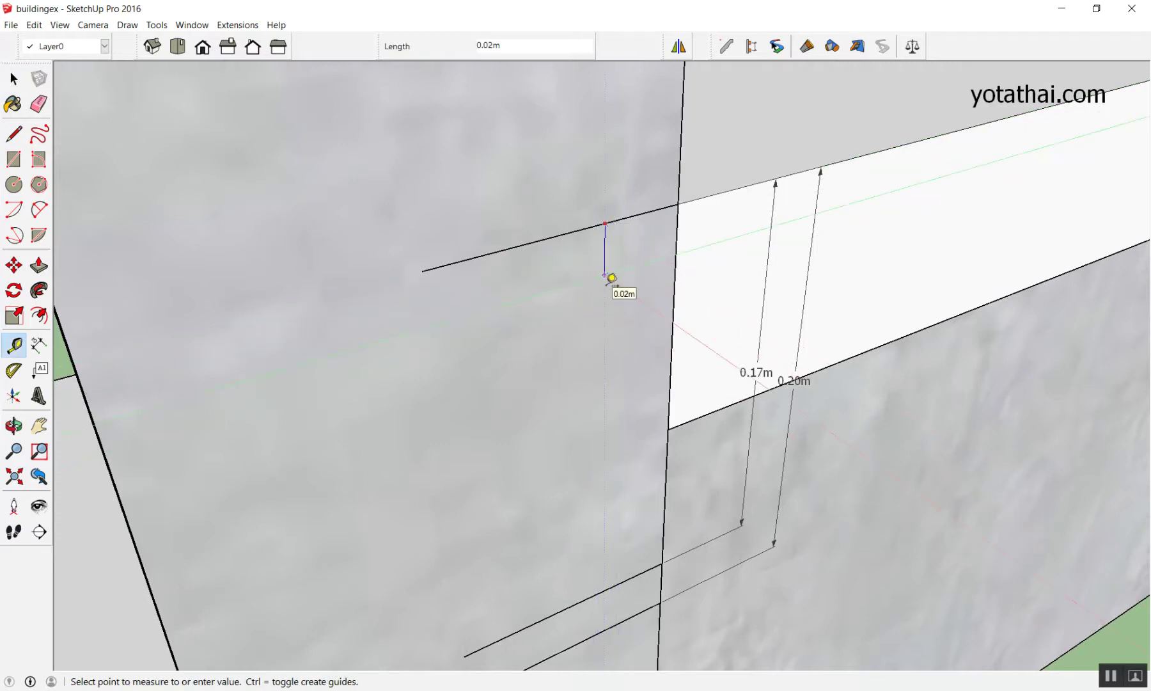
{"action": "key", "text": "Escape"}
Orbit down toward the ground by the leg and rail, with the Move tool active.
{"action": "scroll", "coordinate": [630, 309], "scroll_direction": "down", "scroll_amount": 5}
{"action": "scroll", "coordinate": [640, 358], "scroll_direction": "down", "scroll_amount": 5}
{"action": "mouse_move", "coordinate": [616, 398]}
{"action": "middle_mouse_down"}
{"action": "mouse_move", "coordinate": [702, 479]}
{"action": "mouse_move", "coordinate": [678, 448]}
{"action": "middle_mouse_up"}
{"action": "scroll", "coordinate": [652, 358], "scroll_direction": "up", "scroll_amount": 3}
{"action": "scroll", "coordinate": [614, 320], "scroll_direction": "up", "scroll_amount": 2}
{"action": "key", "text": "space"}
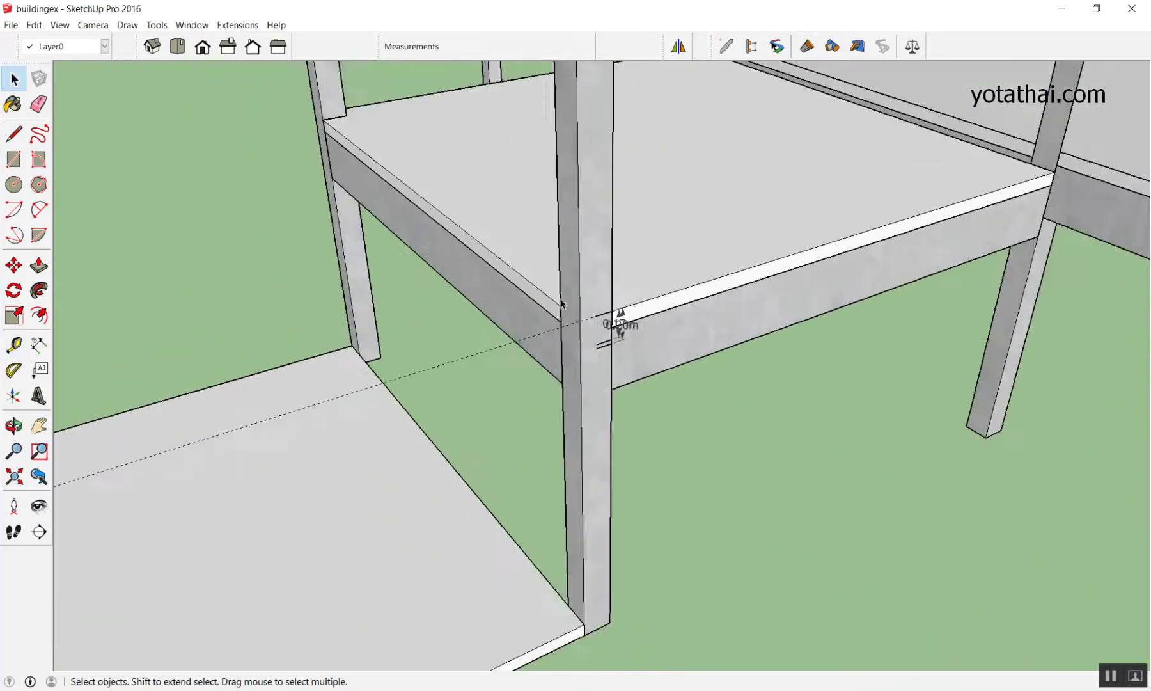
{"action": "middle_click_drag", "start_coordinate": [560, 303], "coordinate": [499, 342]}
{"action": "scroll", "coordinate": [499, 341], "scroll_direction": "up", "scroll_amount": 3}
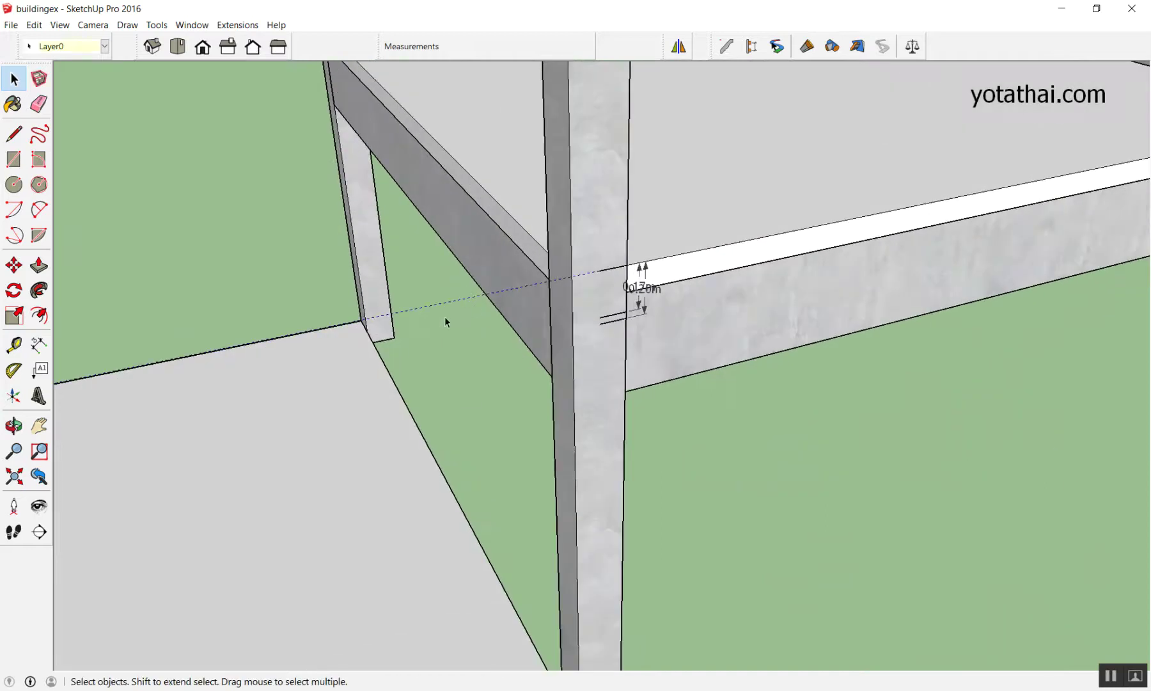
{"action": "key", "text": "m"}
{"action": "scroll", "coordinate": [579, 262], "scroll_direction": "up", "scroll_amount": 2}
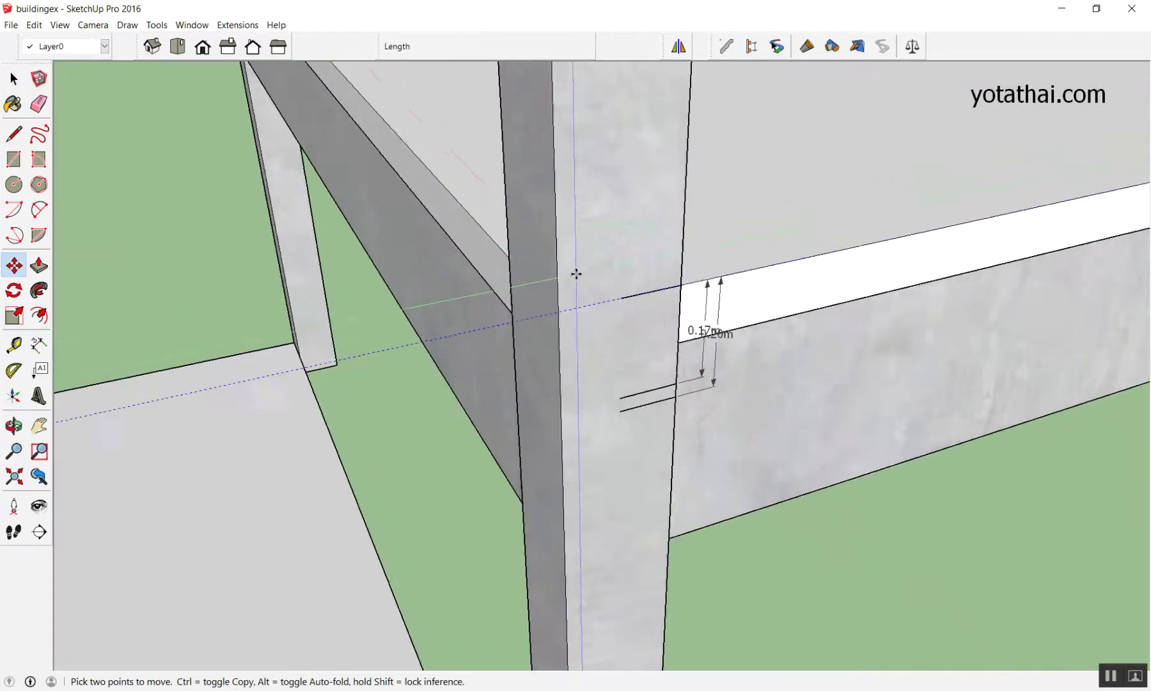
{"action": "scroll", "coordinate": [576, 274], "scroll_direction": "up", "scroll_amount": 2}
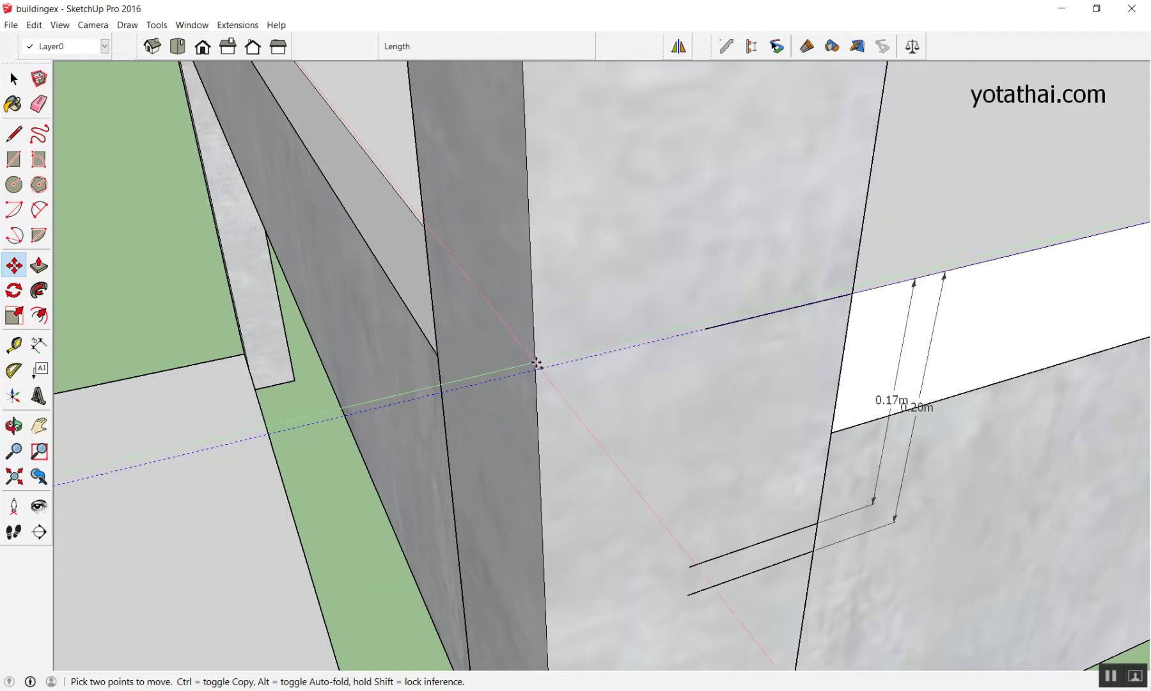
{"action": "scroll", "coordinate": [540, 278], "scroll_direction": "down", "scroll_amount": 1}
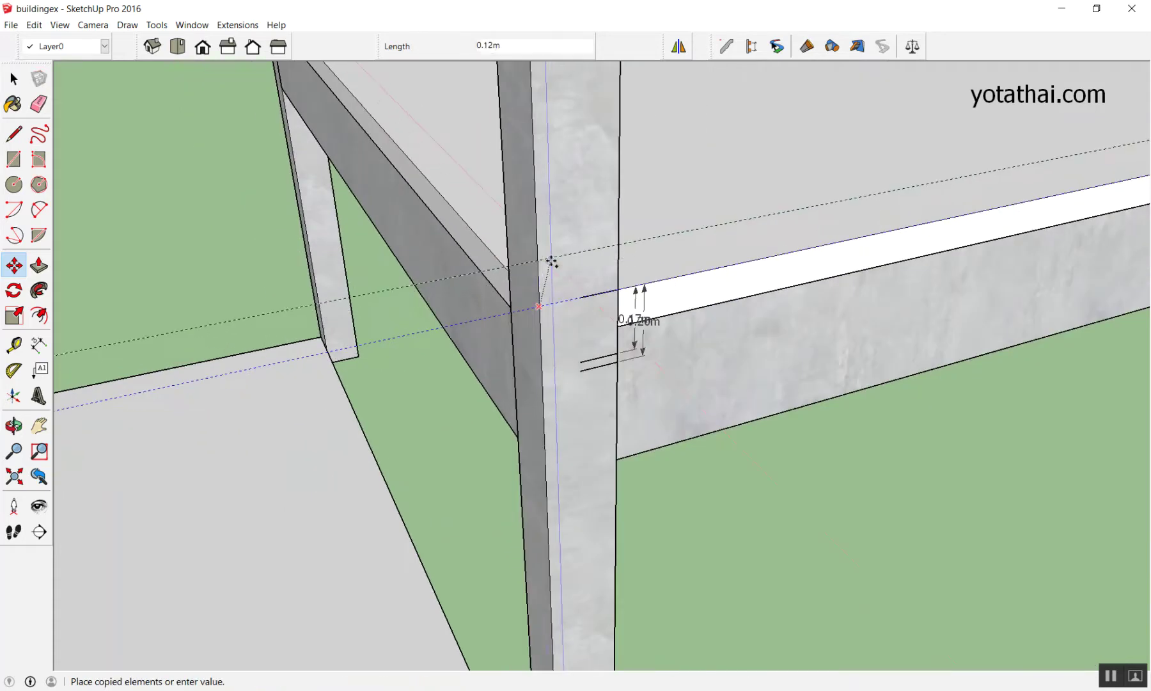
{"action": "scroll", "coordinate": [545, 284], "scroll_direction": "down", "scroll_amount": 2}
{"action": "scroll", "coordinate": [576, 320], "scroll_direction": "down", "scroll_amount": 2}
{"action": "scroll", "coordinate": [558, 512], "scroll_direction": "down", "scroll_amount": 1}
{"action": "scroll", "coordinate": [550, 540], "scroll_direction": "up", "scroll_amount": 1}
{"action": "scroll", "coordinate": [554, 543], "scroll_direction": "up", "scroll_amount": 2}
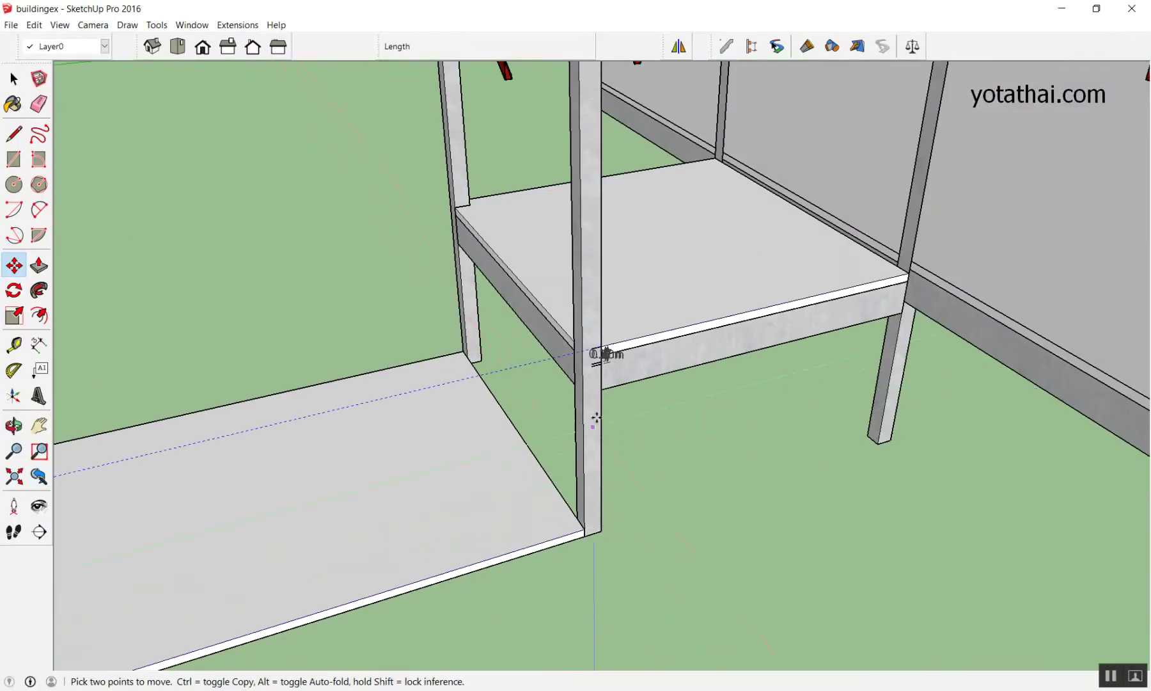
Copy the slab-top guide line down to floor level.
{"action": "scroll", "coordinate": [583, 353], "scroll_direction": "up", "scroll_amount": 2}
{"action": "left_click", "coordinate": [583, 352]}
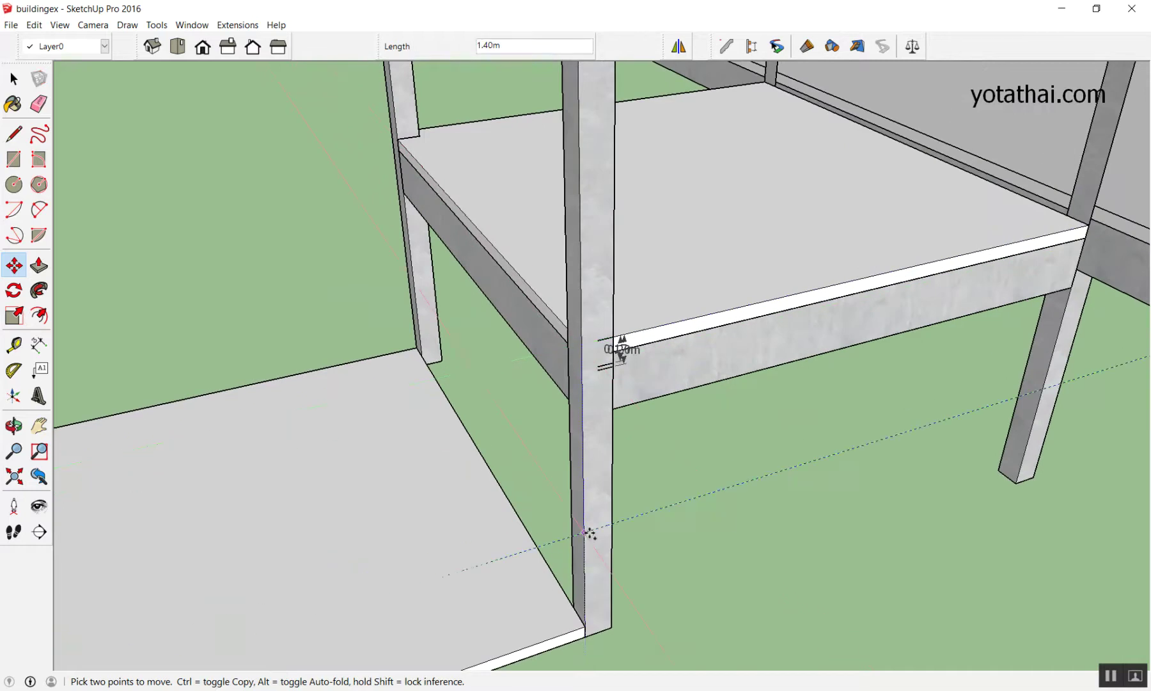
{"action": "key", "text": "ctrl"}
{"action": "left_click", "coordinate": [586, 626]}
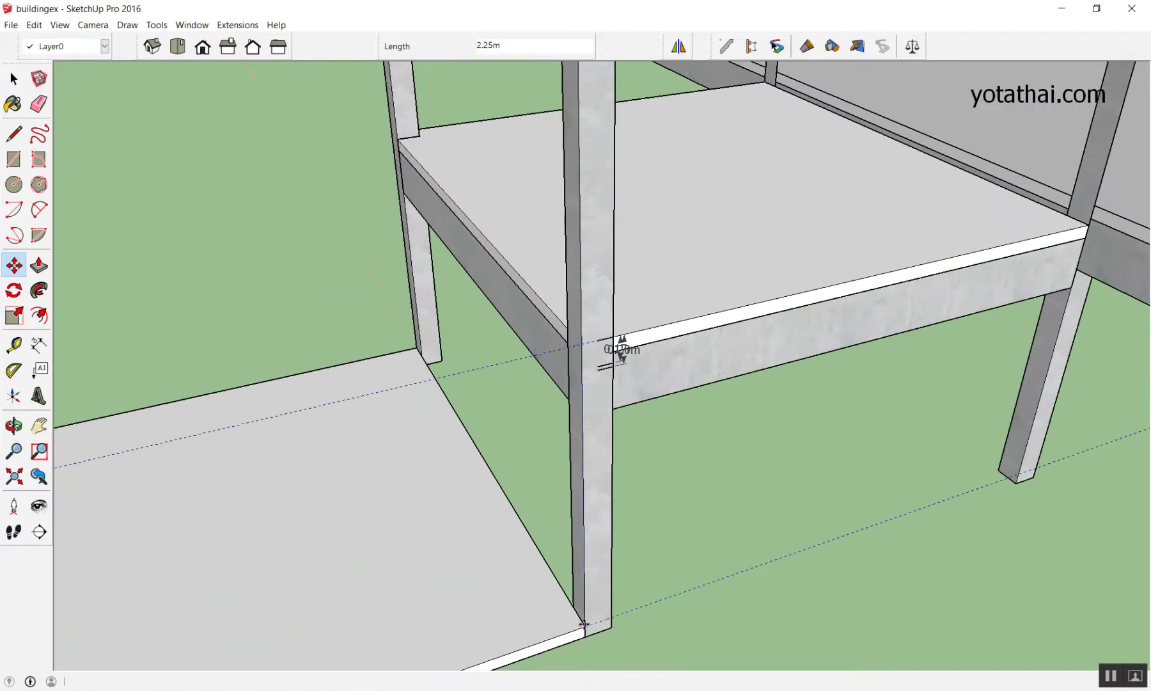
Divide the slab-to-floor gap into 13 evenly spaced guide lines with /13.
{"action": "scroll", "coordinate": [607, 352], "scroll_direction": "down", "scroll_amount": 2}
{"action": "scroll", "coordinate": [636, 492], "scroll_direction": "up", "scroll_amount": 2}
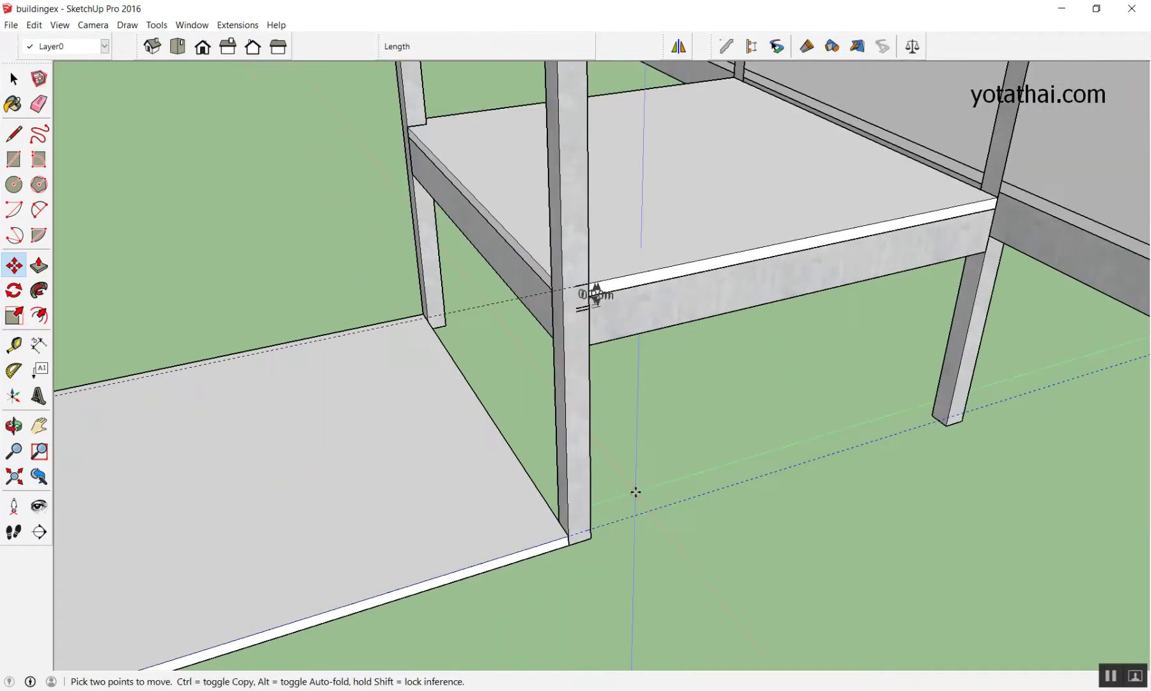
{"action": "scroll", "coordinate": [635, 491], "scroll_direction": "up", "scroll_amount": 1}
{"action": "type", "text": "/13"}
{"action": "key", "text": "Return"}
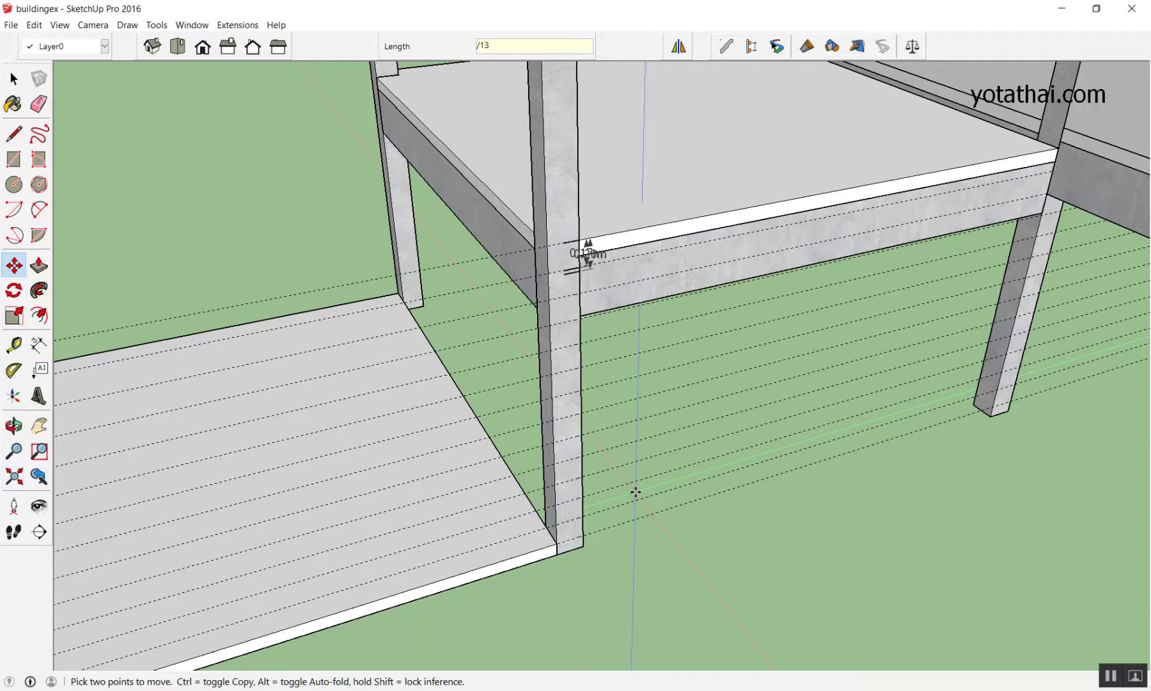
{"action": "key", "text": "Return"}
{"action": "key", "text": "space"}
{"action": "scroll", "coordinate": [588, 288], "scroll_direction": "up", "scroll_amount": 5}
{"action": "mouse_move", "coordinate": [596, 195]}
{"action": "middle_mouse_down"}
{"action": "mouse_move", "coordinate": [508, 98]}
{"action": "mouse_move", "coordinate": [522, 180]}
{"action": "middle_mouse_up"}
{"action": "scroll", "coordinate": [521, 180], "scroll_direction": "down", "scroll_amount": 3}
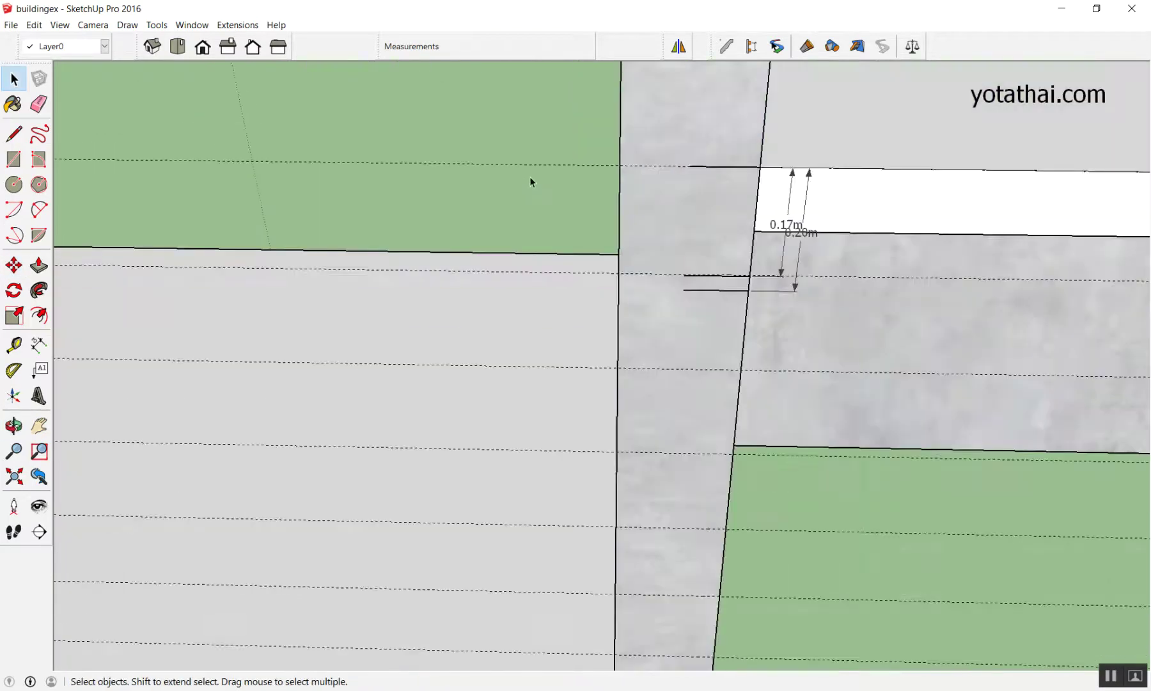
Cancel a stray line start and reframe the view on the column and apron.
{"action": "key", "text": "l"}
{"action": "left_click", "coordinate": [618, 165]}
{"action": "key", "text": "space"}
{"action": "scroll", "coordinate": [563, 167], "scroll_direction": "down", "scroll_amount": 5}
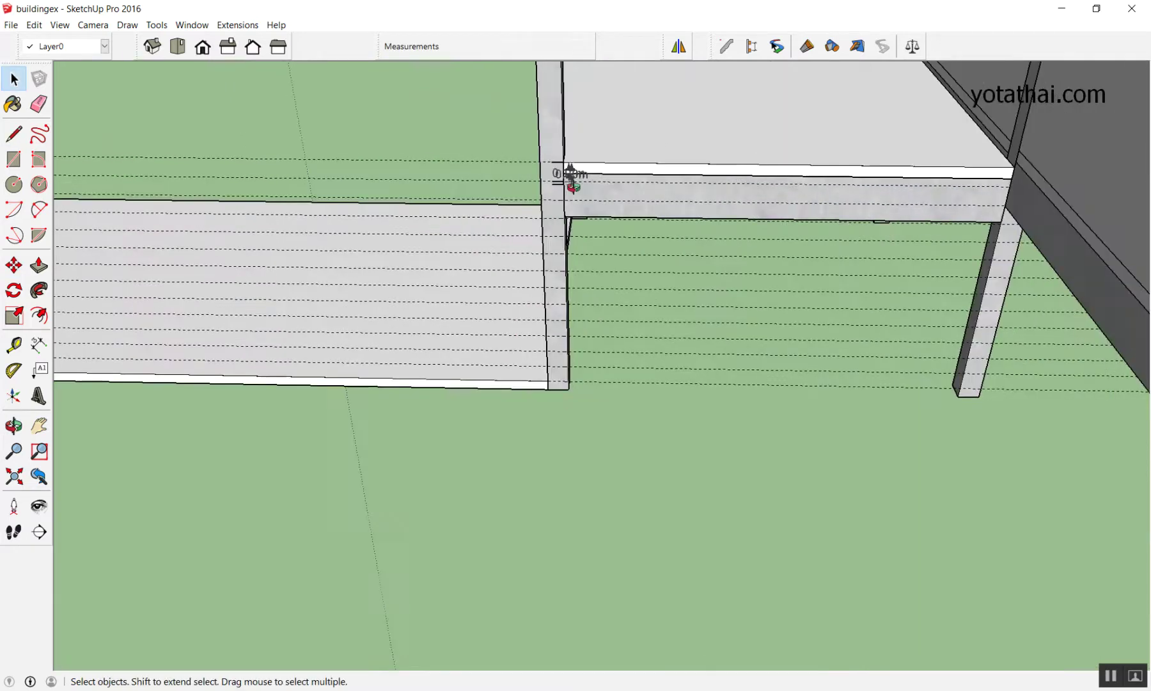
{"action": "scroll", "coordinate": [563, 176], "scroll_direction": "up", "scroll_amount": 2}
{"action": "scroll", "coordinate": [526, 189], "scroll_direction": "up", "scroll_amount": 3}
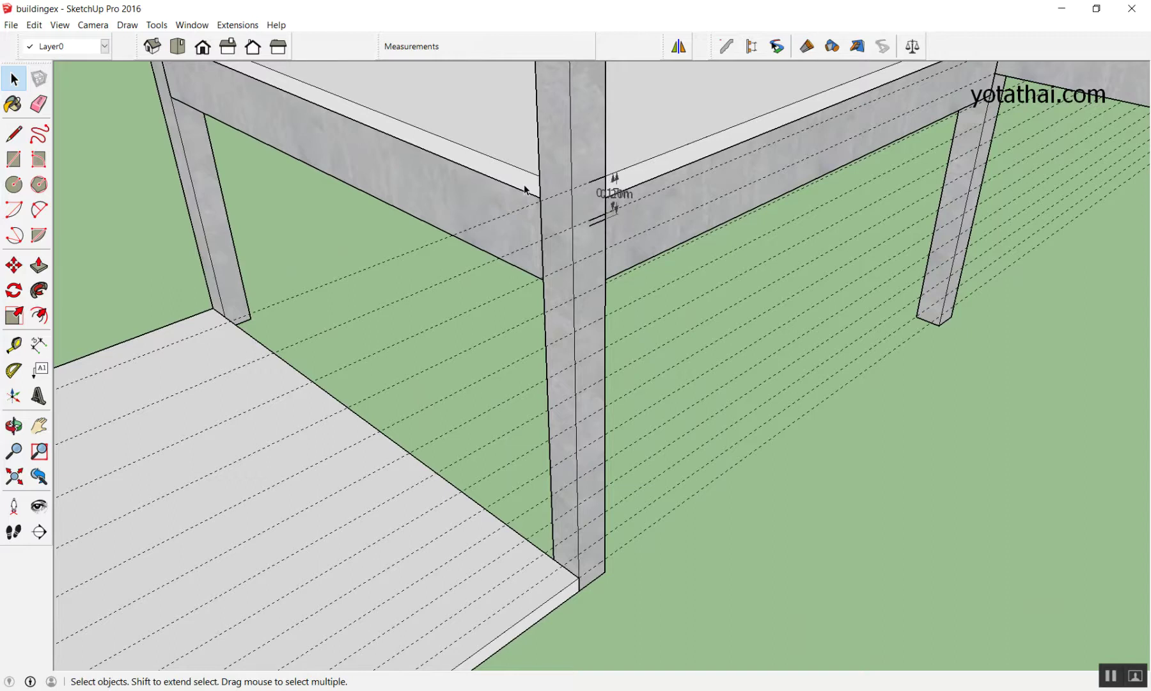
{"action": "scroll", "coordinate": [524, 190], "scroll_direction": "up", "scroll_amount": 1}
{"action": "scroll", "coordinate": [523, 190], "scroll_direction": "up", "scroll_amount": 1}
{"action": "scroll", "coordinate": [522, 192], "scroll_direction": "up", "scroll_amount": 1}
{"action": "scroll", "coordinate": [520, 192], "scroll_direction": "up", "scroll_amount": 1}
{"action": "scroll", "coordinate": [505, 195], "scroll_direction": "up", "scroll_amount": 1}
{"action": "scroll", "coordinate": [501, 192], "scroll_direction": "down", "scroll_amount": 3}
{"action": "mouse_move", "coordinate": [501, 193]}
{"action": "middle_mouse_down"}
{"action": "mouse_move", "coordinate": [396, 165]}
{"action": "mouse_move", "coordinate": [520, 198]}
{"action": "middle_mouse_up"}
{"action": "scroll", "coordinate": [576, 224], "scroll_direction": "up", "scroll_amount": 3}
{"action": "mouse_move", "coordinate": [584, 234]}
{"action": "middle_mouse_down"}
{"action": "mouse_move", "coordinate": [403, 249]}
{"action": "mouse_move", "coordinate": [560, 265]}
{"action": "middle_mouse_up"}
{"action": "scroll", "coordinate": [565, 261], "scroll_direction": "down", "scroll_amount": 2}
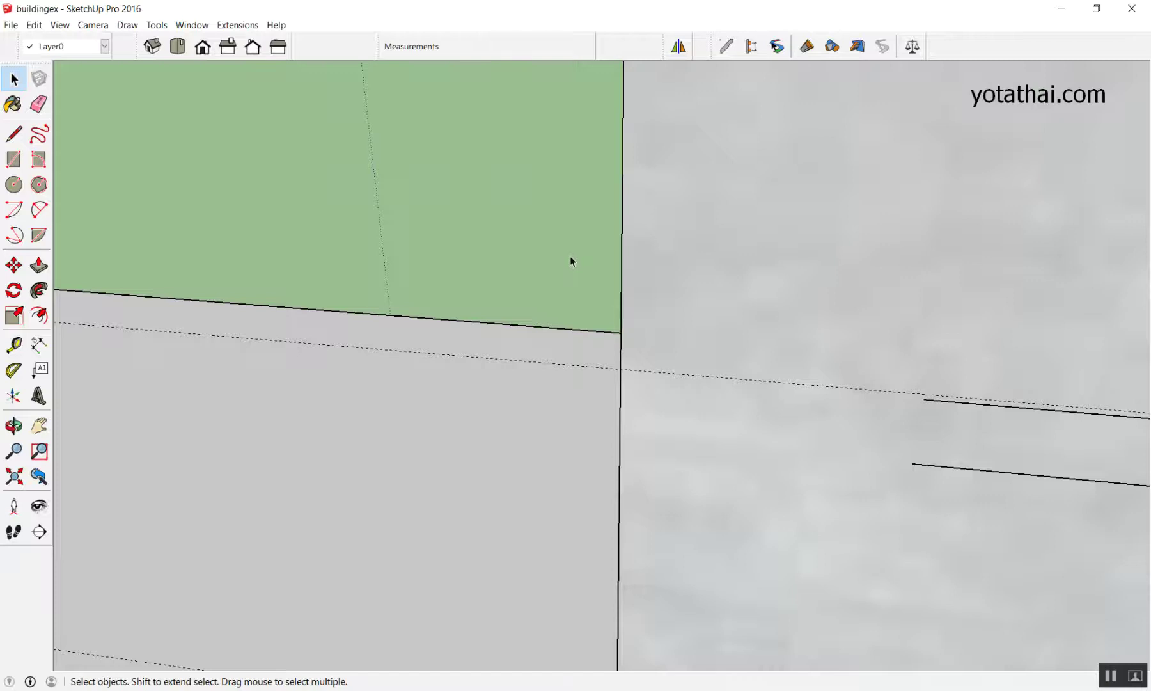
{"action": "scroll", "coordinate": [581, 282], "scroll_direction": "down", "scroll_amount": 3}
{"action": "scroll", "coordinate": [581, 282], "scroll_direction": "down", "scroll_amount": 1}
{"action": "scroll", "coordinate": [575, 241], "scroll_direction": "up", "scroll_amount": 3}
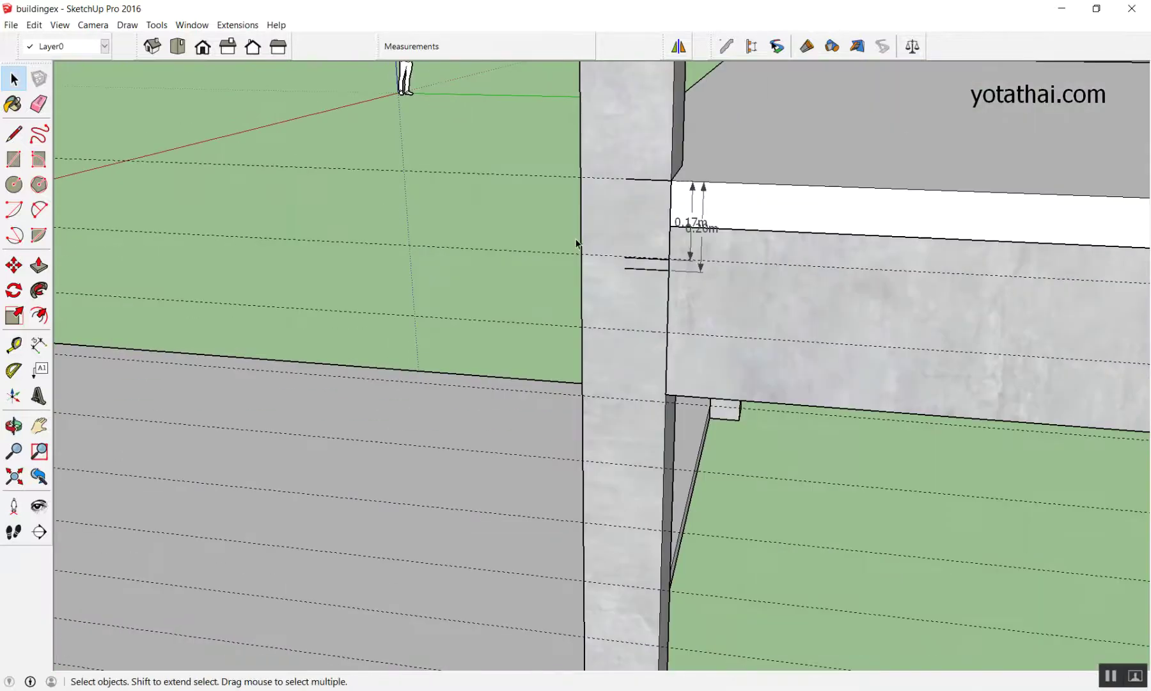
Draw the 0.25 m tread line out from the column edge.
{"action": "key", "text": "l"}
{"action": "left_click", "coordinate": [581, 254]}
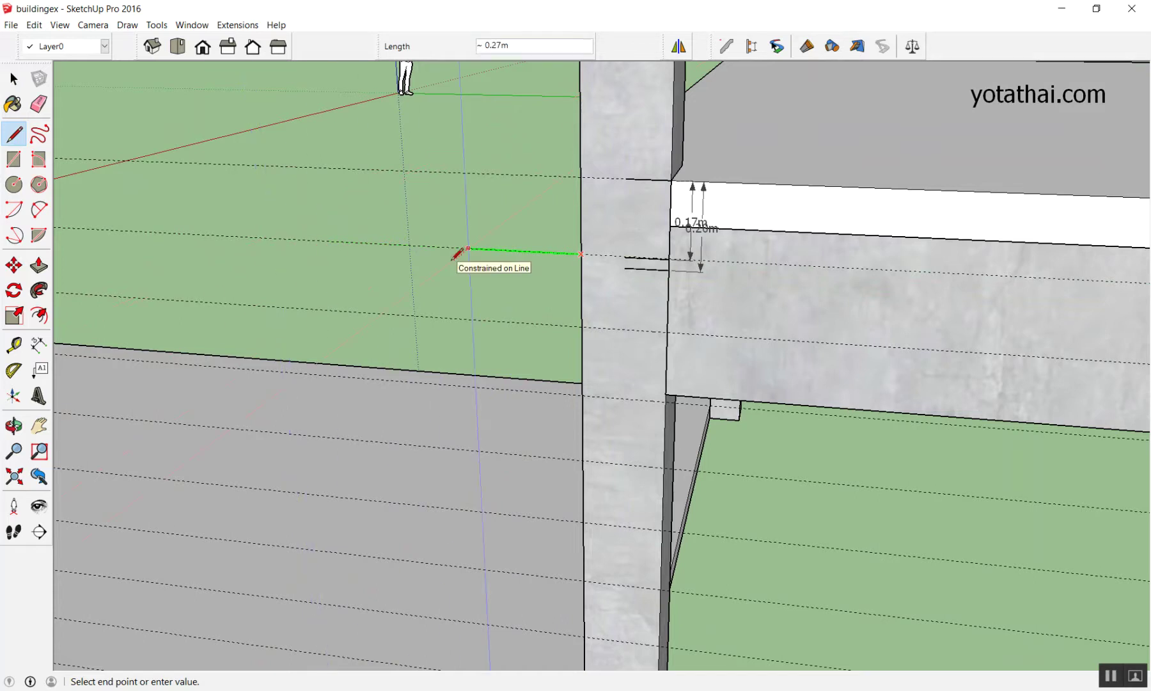
{"action": "type", "text": "25c"}
{"action": "type", "text": "m"}
{"action": "key", "text": "Return"}
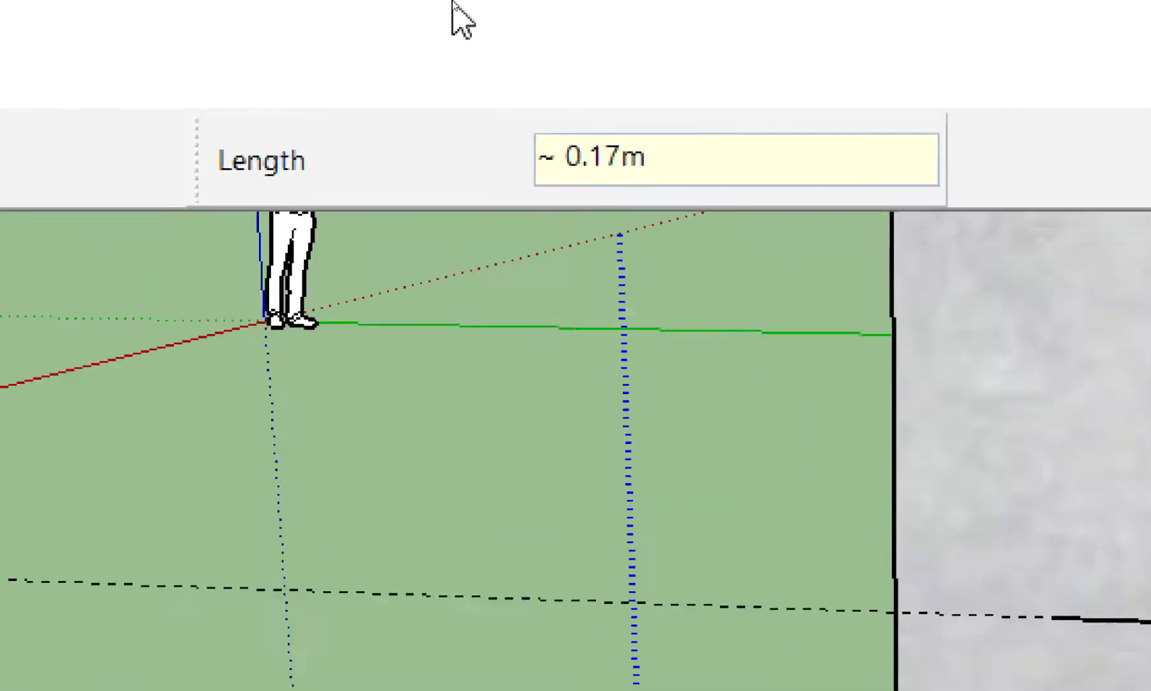
{"action": "type", "text": "25"}
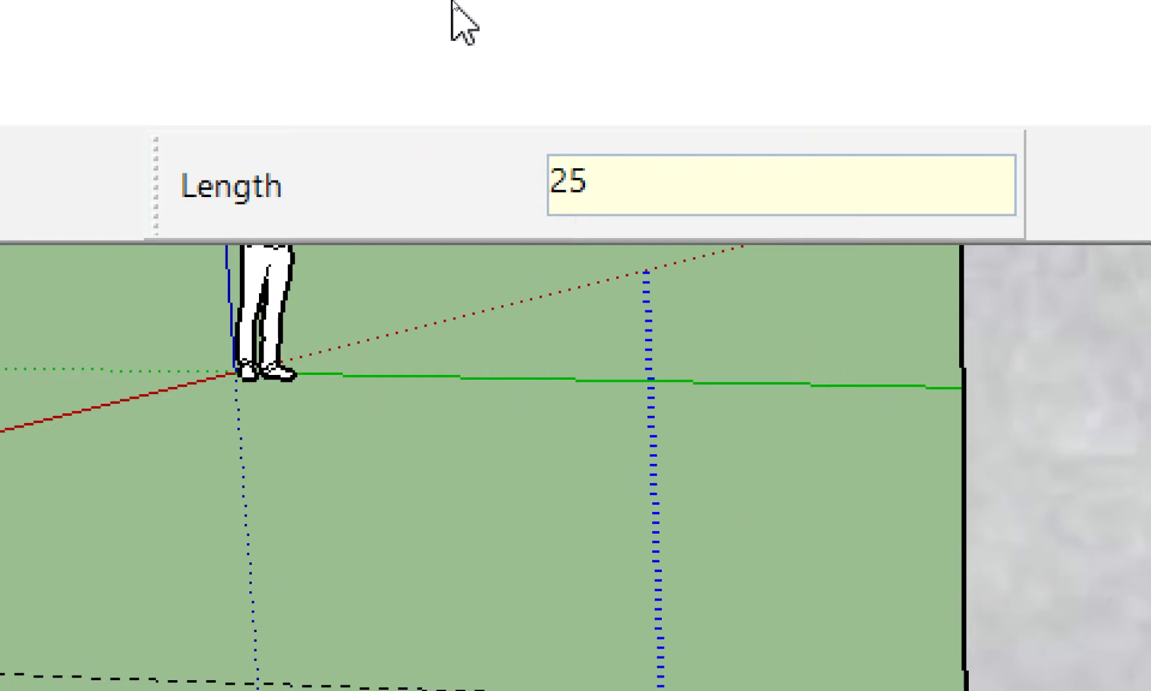
{"action": "type", "text": "cm"}
{"action": "key", "text": "Return"}
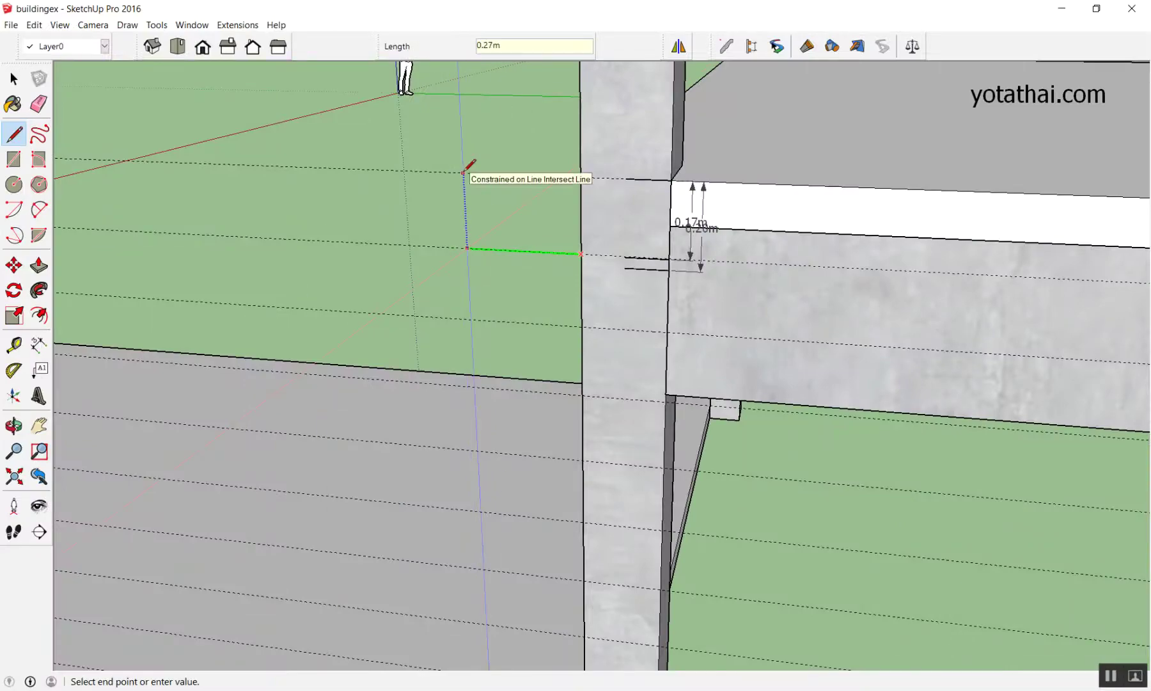
{"action": "type", "text": ".25"}
{"action": "key", "text": "Return"}
{"action": "key", "text": "space"}
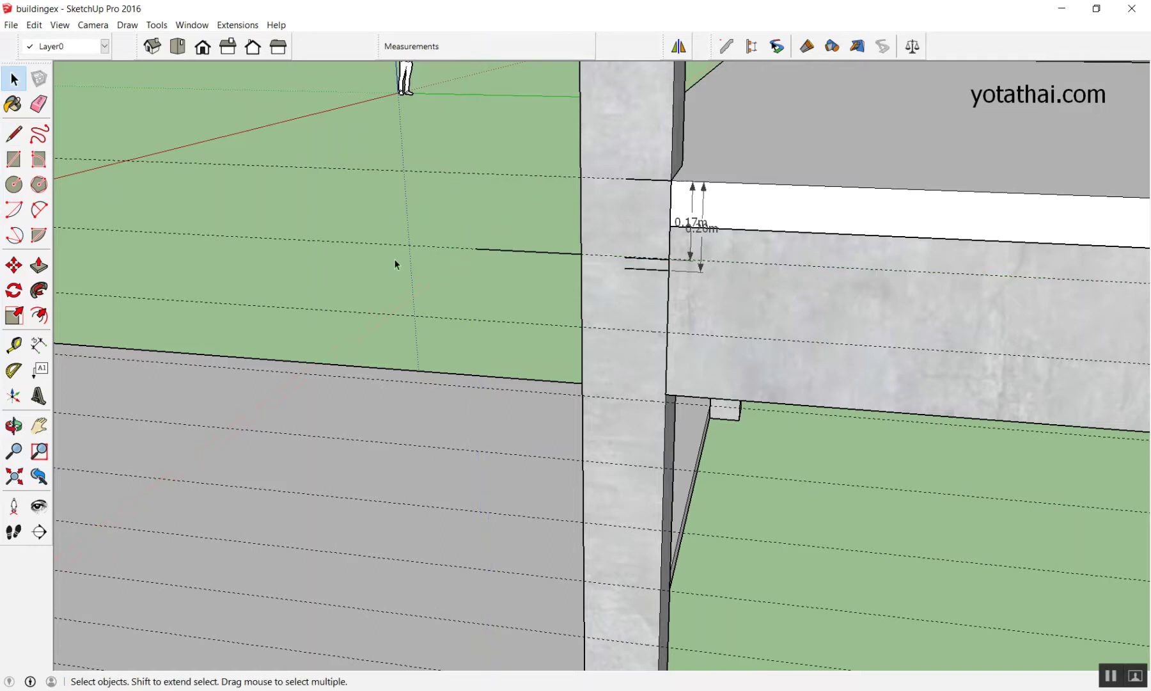
Draw the riser from the tread's outer end down to the next guide line.
{"action": "scroll", "coordinate": [444, 294], "scroll_direction": "up", "scroll_amount": 3}
{"action": "scroll", "coordinate": [451, 282], "scroll_direction": "down", "scroll_amount": 3}
{"action": "key", "text": "l"}
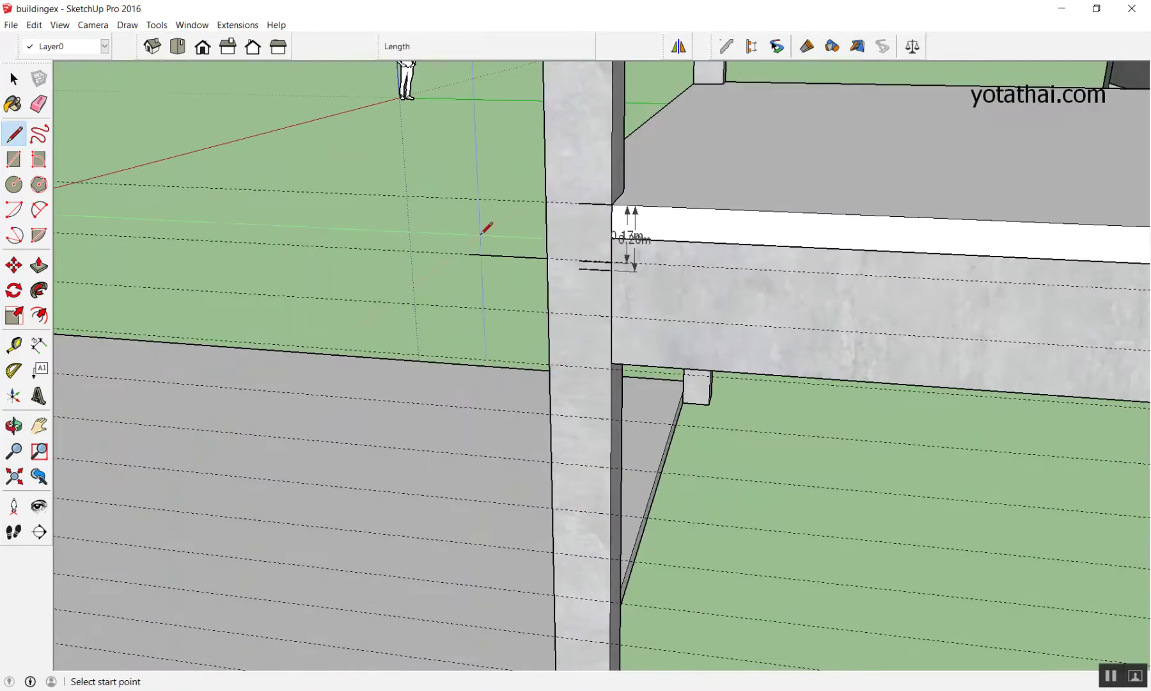
{"action": "left_click", "coordinate": [462, 264]}
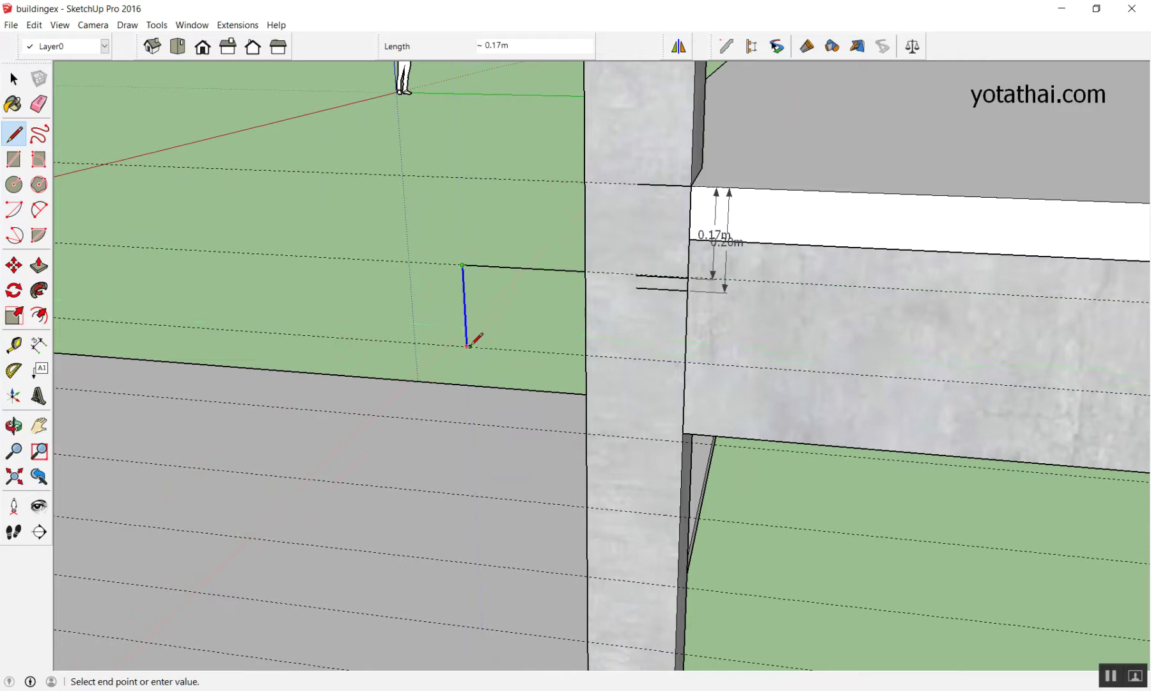
{"action": "left_click", "coordinate": [468, 346]}
{"action": "key", "text": "space"}
{"action": "middle_click_drag", "start_coordinate": [481, 351], "coordinate": [537, 256]}
{"action": "scroll", "coordinate": [525, 240], "scroll_direction": "up", "scroll_amount": 2}
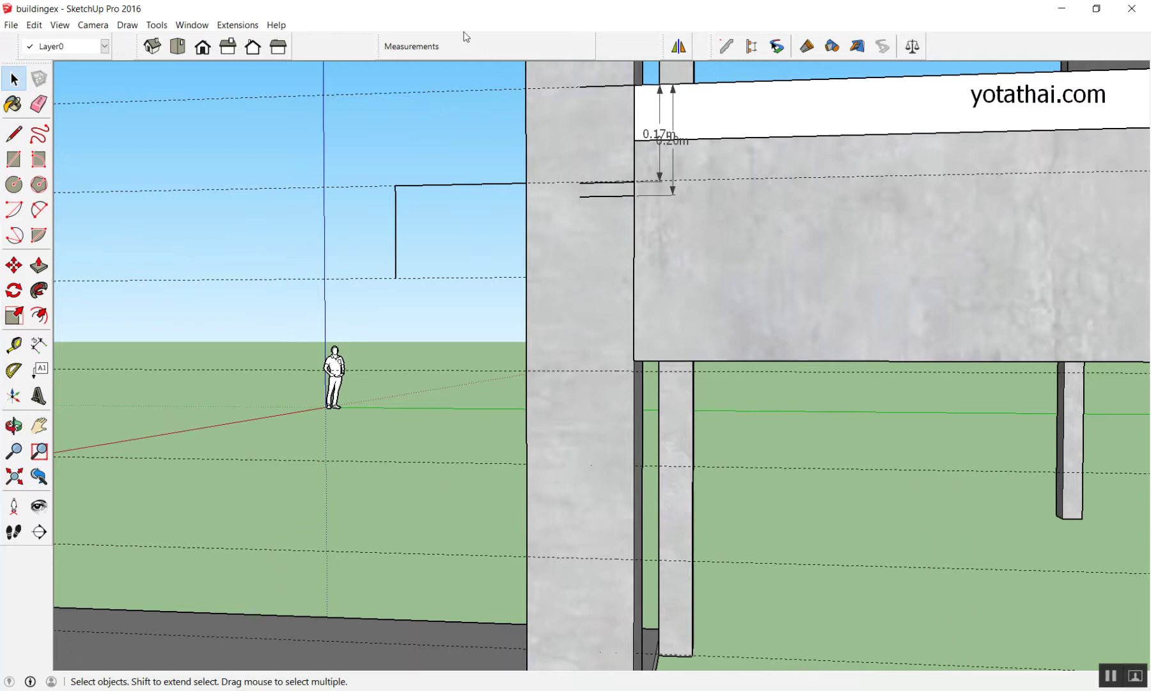
{"action": "left_click_drag", "start_coordinate": [342, 141], "coordinate": [559, 302]}
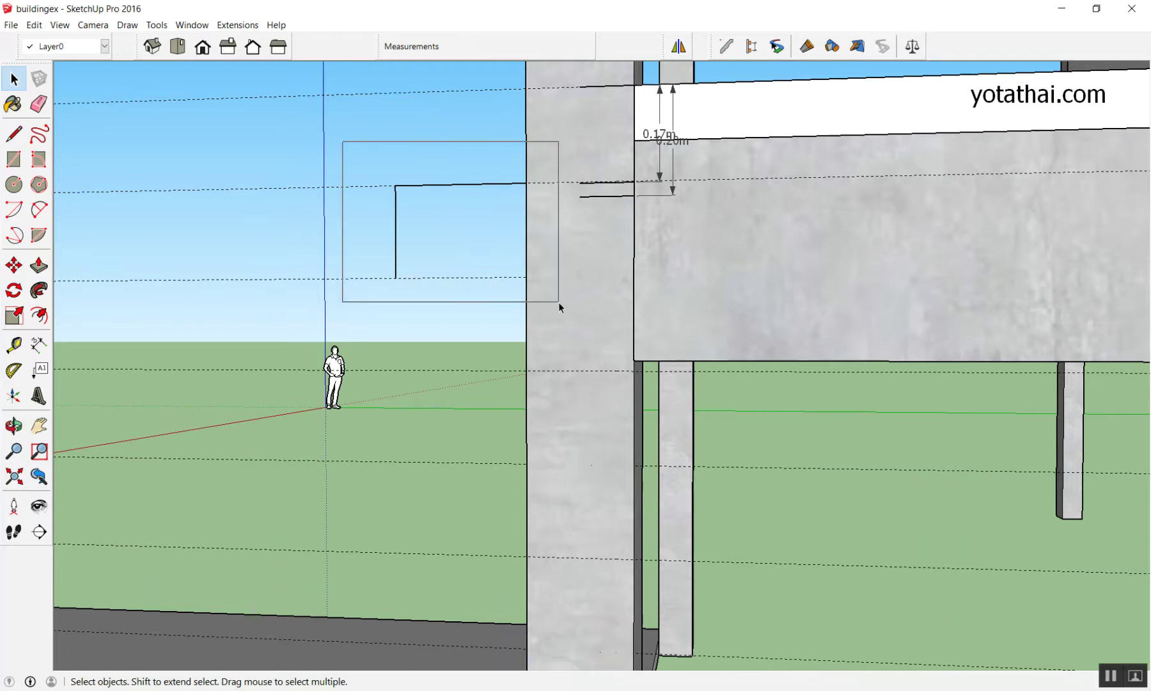
{"action": "key", "text": "m"}
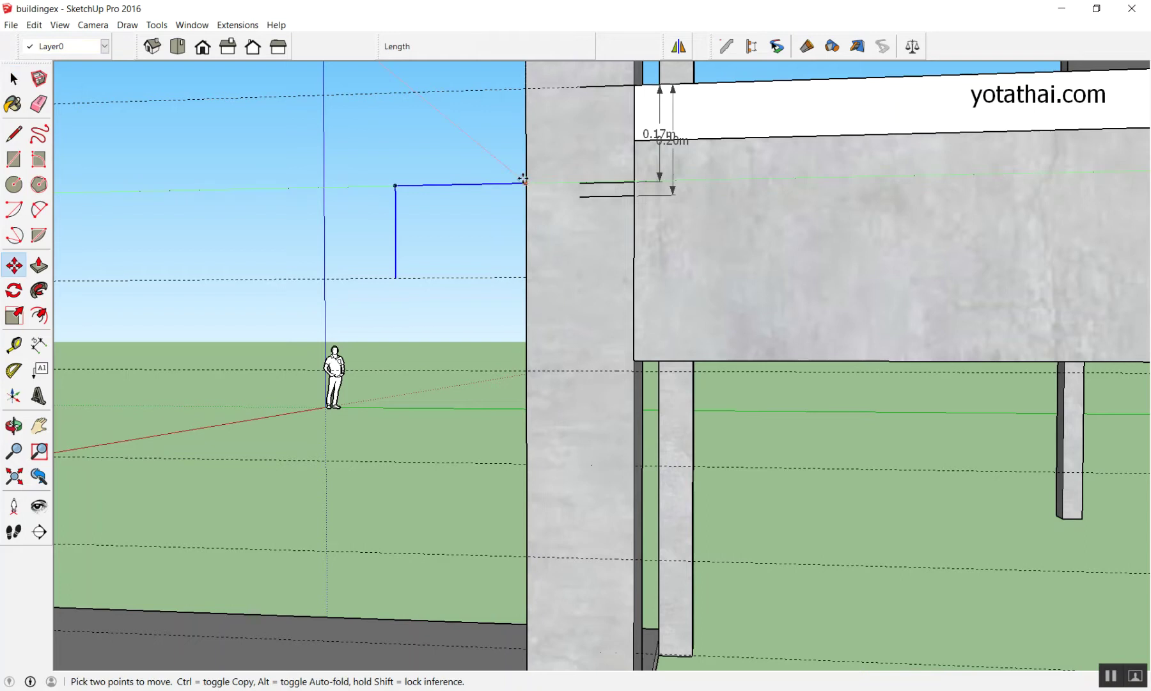
{"action": "key", "text": "ctrl"}
{"action": "left_click", "coordinate": [525, 184]}
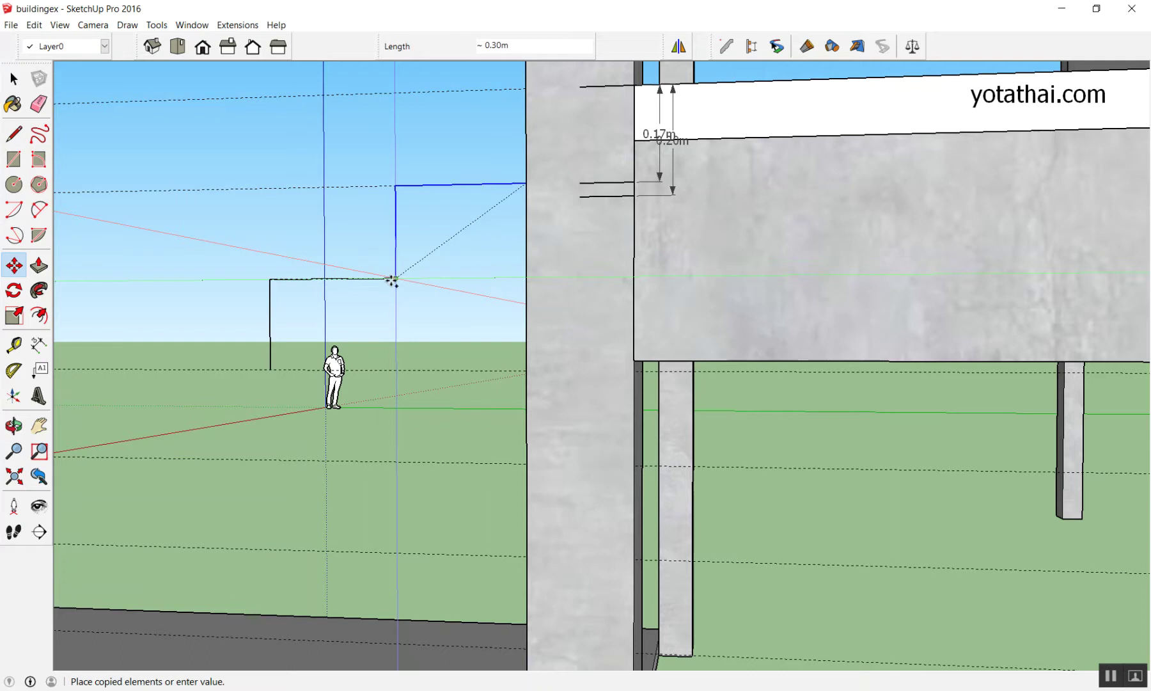
{"action": "left_click", "coordinate": [395, 279]}
{"action": "scroll", "coordinate": [462, 304], "scroll_direction": "down", "scroll_amount": 3}
{"action": "scroll", "coordinate": [462, 303], "scroll_direction": "down", "scroll_amount": 2}
{"action": "scroll", "coordinate": [463, 299], "scroll_direction": "up", "scroll_amount": 4}
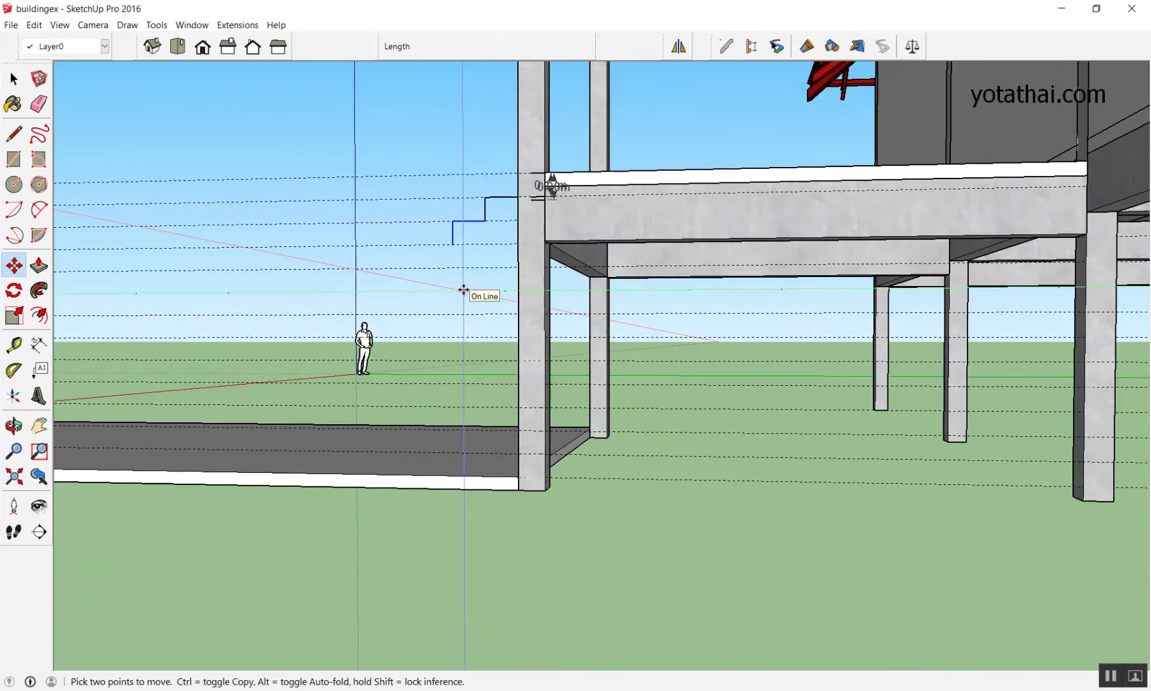
{"action": "type", "text": "x10"}
{"action": "key", "text": "Return"}
{"action": "middle_click_drag", "start_coordinate": [465, 283], "coordinate": [481, 249]}
{"action": "scroll", "coordinate": [490, 250], "scroll_direction": "up", "scroll_amount": 2}
{"action": "scroll", "coordinate": [575, 211], "scroll_direction": "up", "scroll_amount": 2}
{"action": "scroll", "coordinate": [691, 135], "scroll_direction": "up", "scroll_amount": 2}
{"action": "scroll", "coordinate": [767, 83], "scroll_direction": "up", "scroll_amount": 2}
{"action": "scroll", "coordinate": [773, 76], "scroll_direction": "up", "scroll_amount": 2}
{"action": "type", "text": "x"}
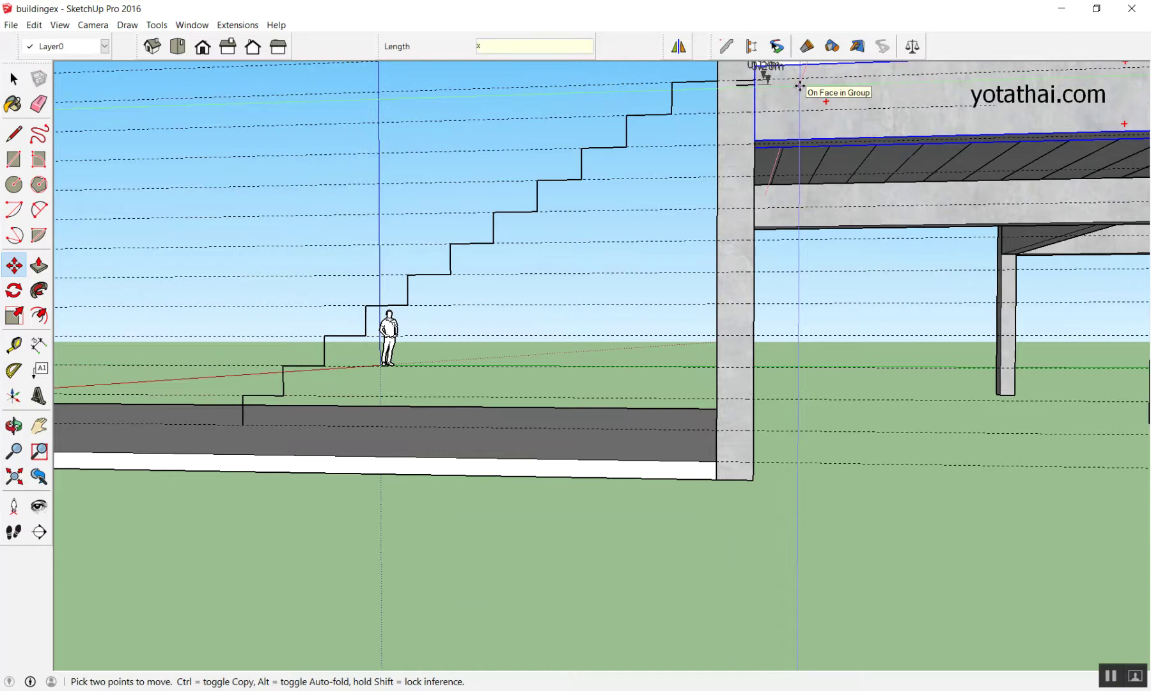
{"action": "type", "text": "11"}
{"action": "key", "text": "ctrl+z"}
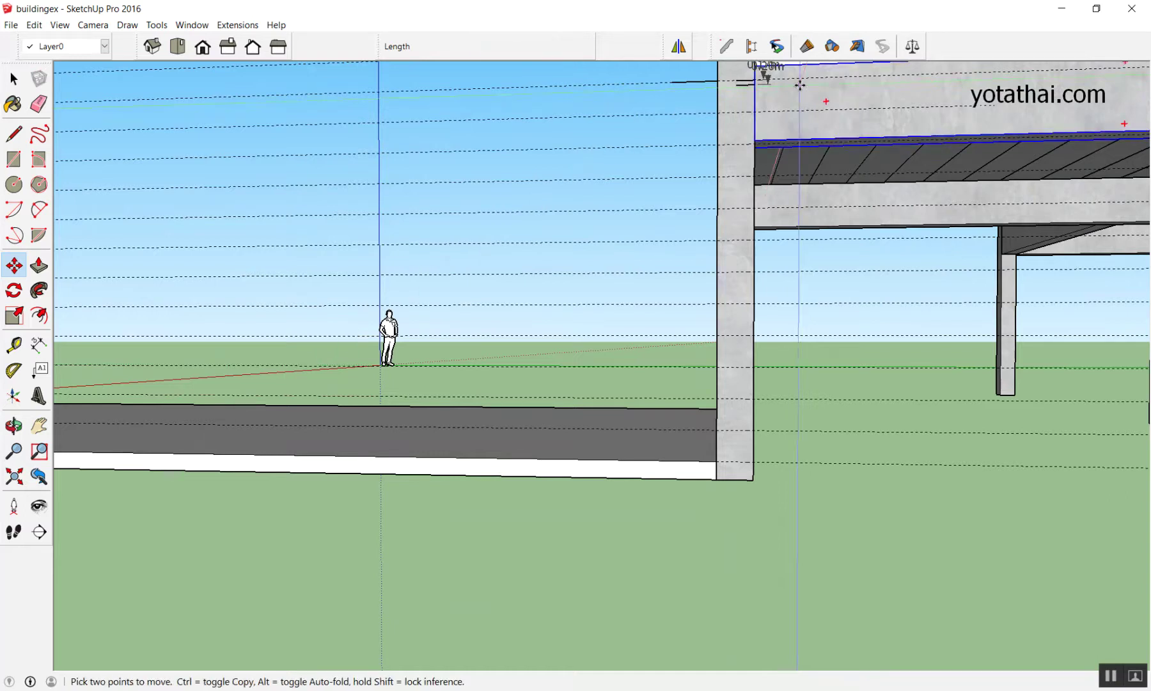
{"action": "scroll", "coordinate": [658, 216], "scroll_direction": "down", "scroll_amount": 2}
{"action": "scroll", "coordinate": [679, 181], "scroll_direction": "down", "scroll_amount": 1}
{"action": "scroll", "coordinate": [680, 181], "scroll_direction": "up", "scroll_amount": 2}
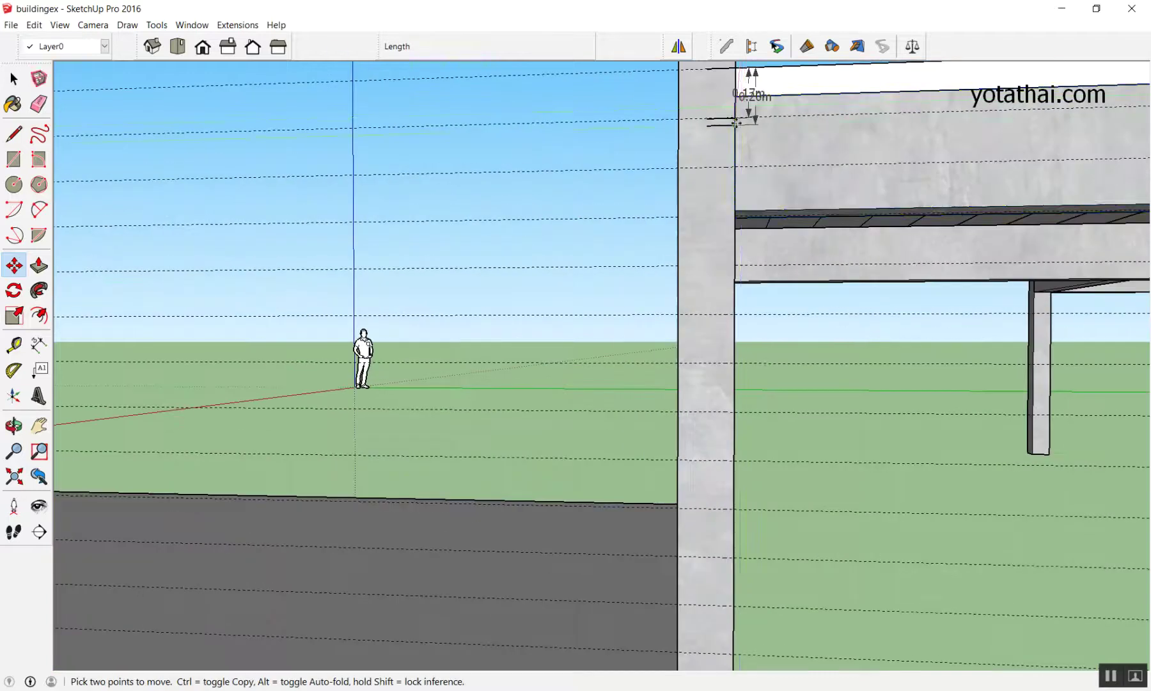
{"action": "scroll", "coordinate": [691, 147], "scroll_direction": "down", "scroll_amount": 1}
{"action": "key", "text": "space"}
{"action": "scroll", "coordinate": [713, 98], "scroll_direction": "up", "scroll_amount": 1}
{"action": "scroll", "coordinate": [712, 98], "scroll_direction": "up", "scroll_amount": 1}
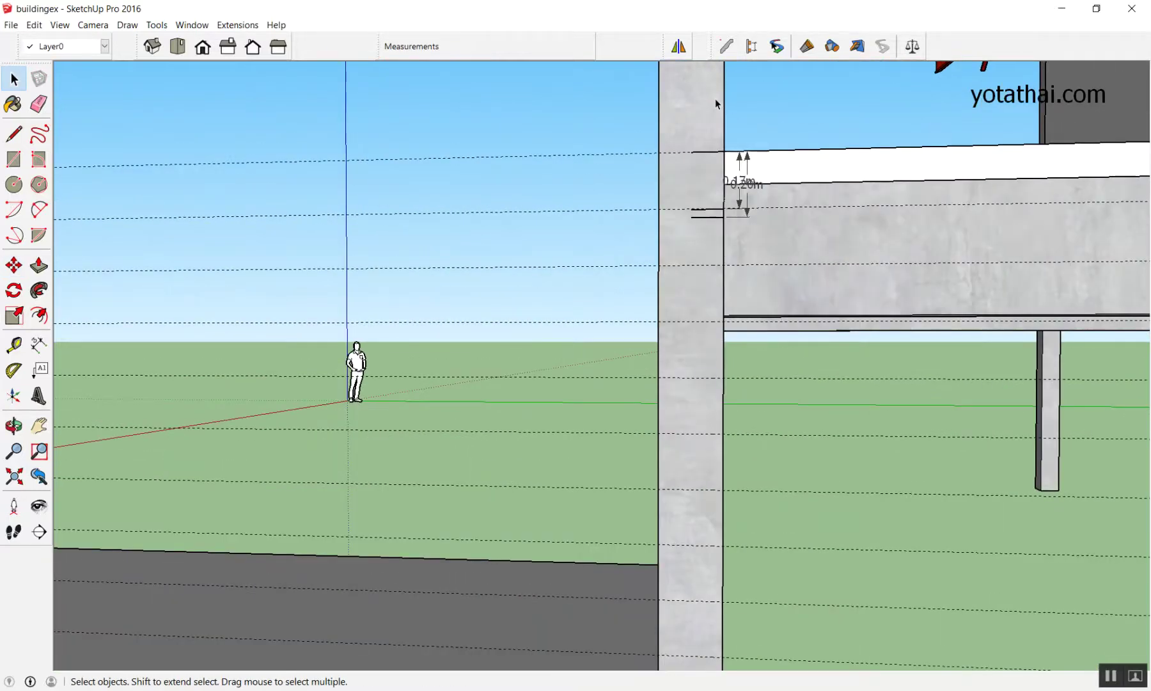
{"action": "scroll", "coordinate": [735, 142], "scroll_direction": "up", "scroll_amount": 2}
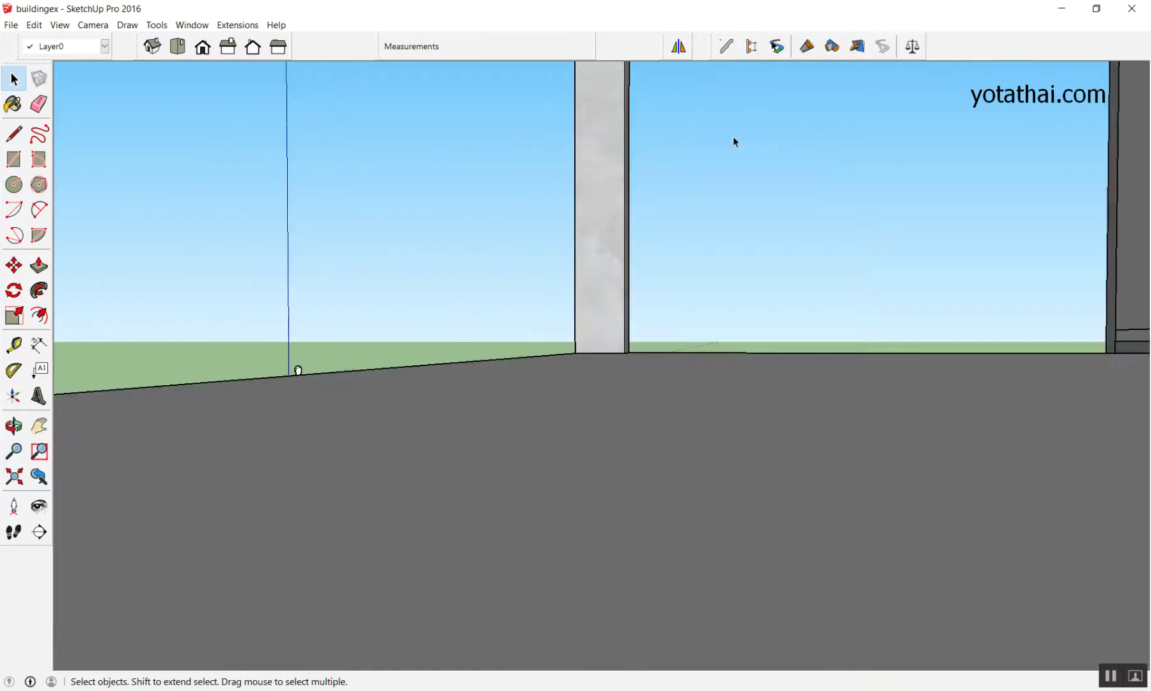
{"action": "scroll", "coordinate": [659, 191], "scroll_direction": "up", "scroll_amount": 2}
{"action": "scroll", "coordinate": [514, 190], "scroll_direction": "down", "scroll_amount": 2}
{"action": "scroll", "coordinate": [126, 139], "scroll_direction": "down", "scroll_amount": 3}
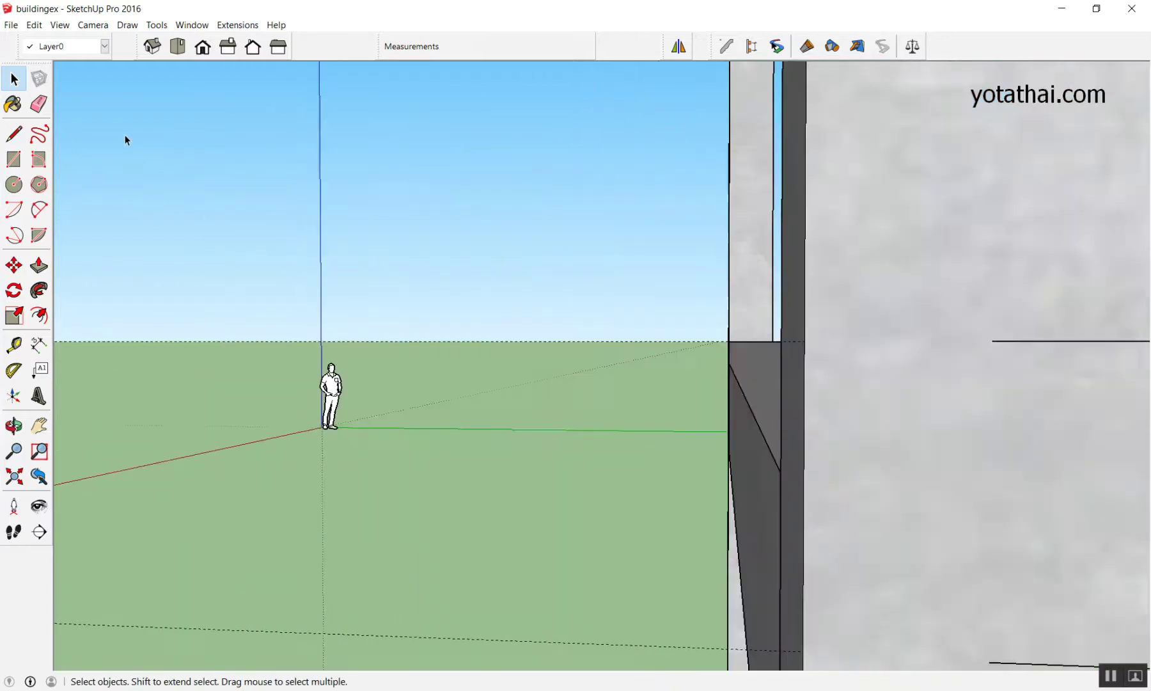
{"action": "scroll", "coordinate": [147, 184], "scroll_direction": "up", "scroll_amount": 3}
{"action": "middle_click_drag", "start_coordinate": [216, 242], "coordinate": [332, 319]}
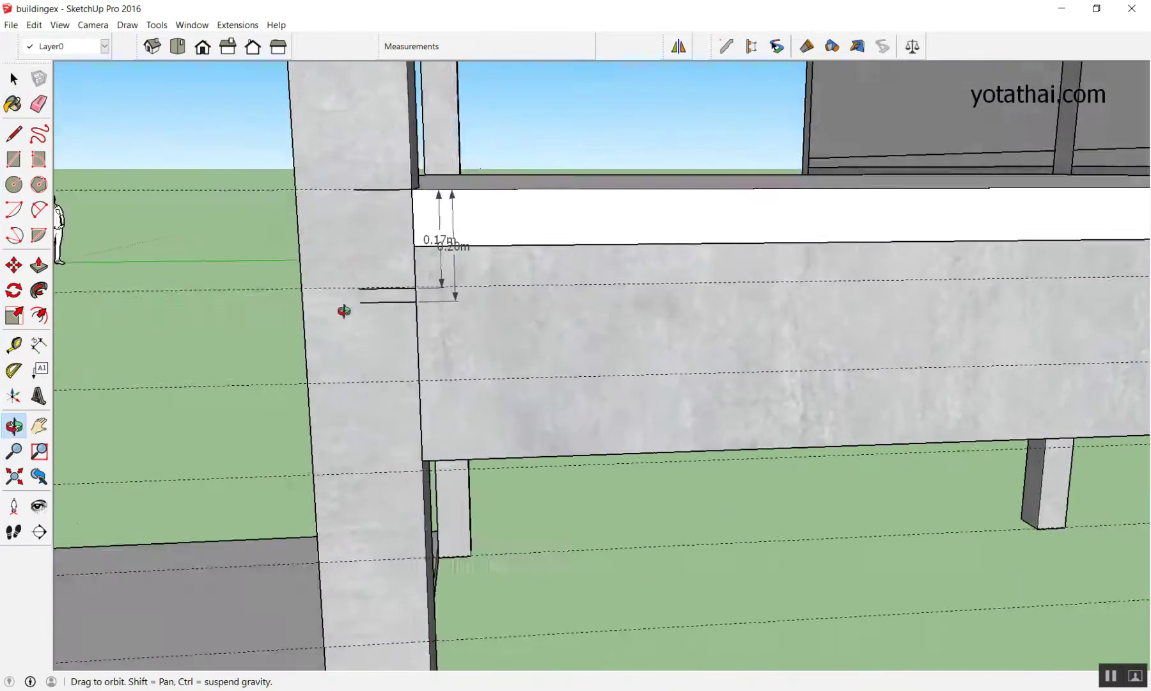
Draw a 0.25 m tread line along the green axis from the column edge.
{"action": "key", "text": "l"}
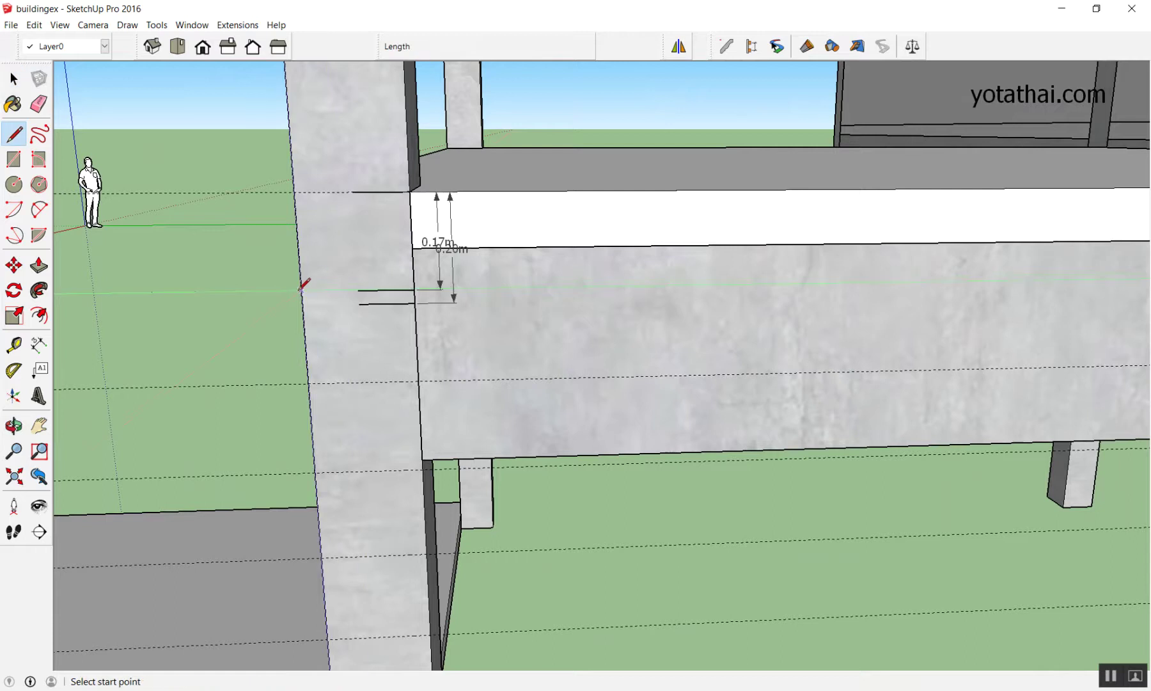
{"action": "left_click", "coordinate": [302, 288]}
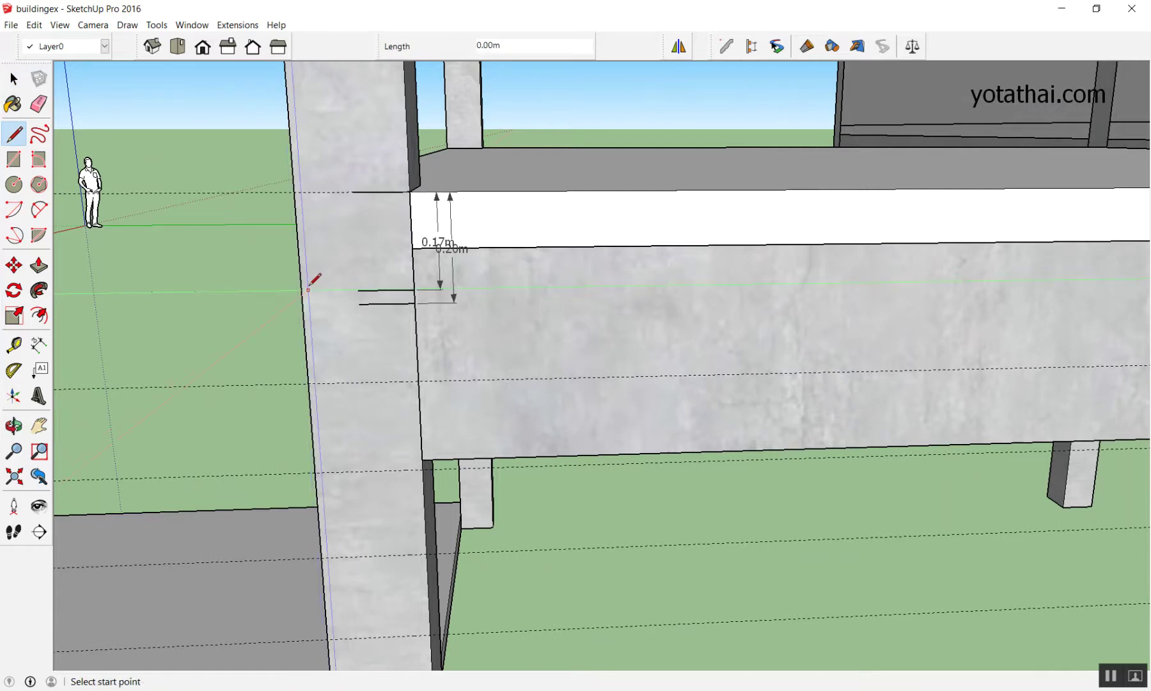
{"action": "left_click", "coordinate": [301, 290]}
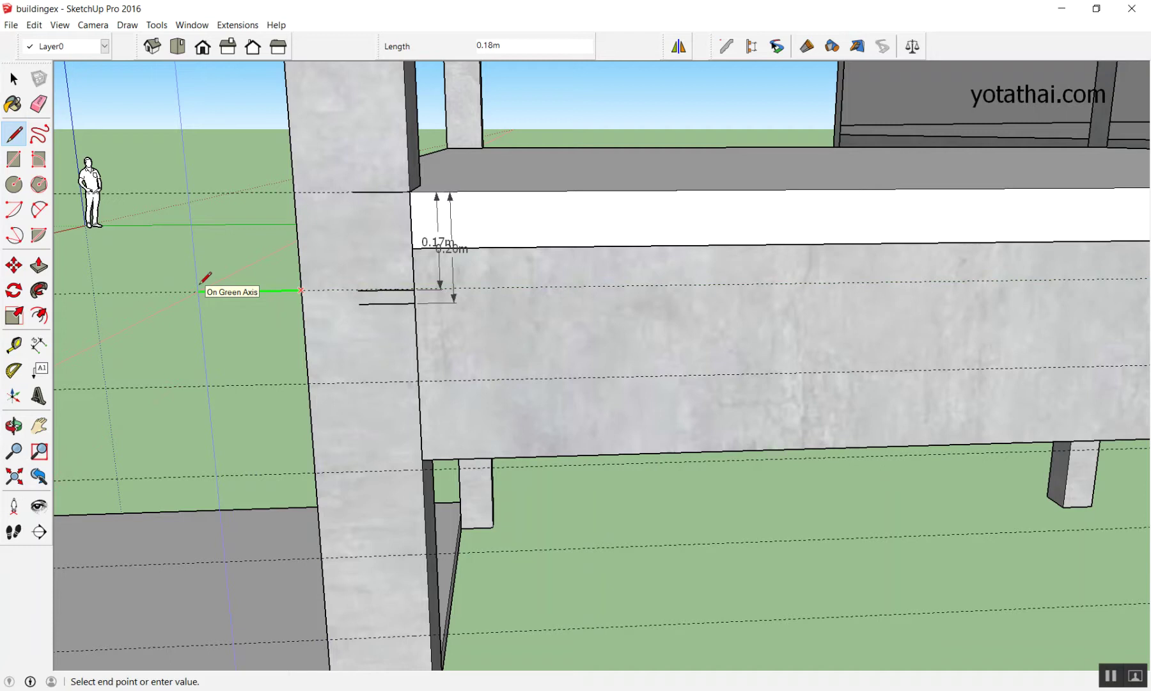
{"action": "type", "text": ".25"}
{"action": "key", "text": "Return"}
{"action": "scroll", "coordinate": [258, 208], "scroll_direction": "down", "scroll_amount": 5}
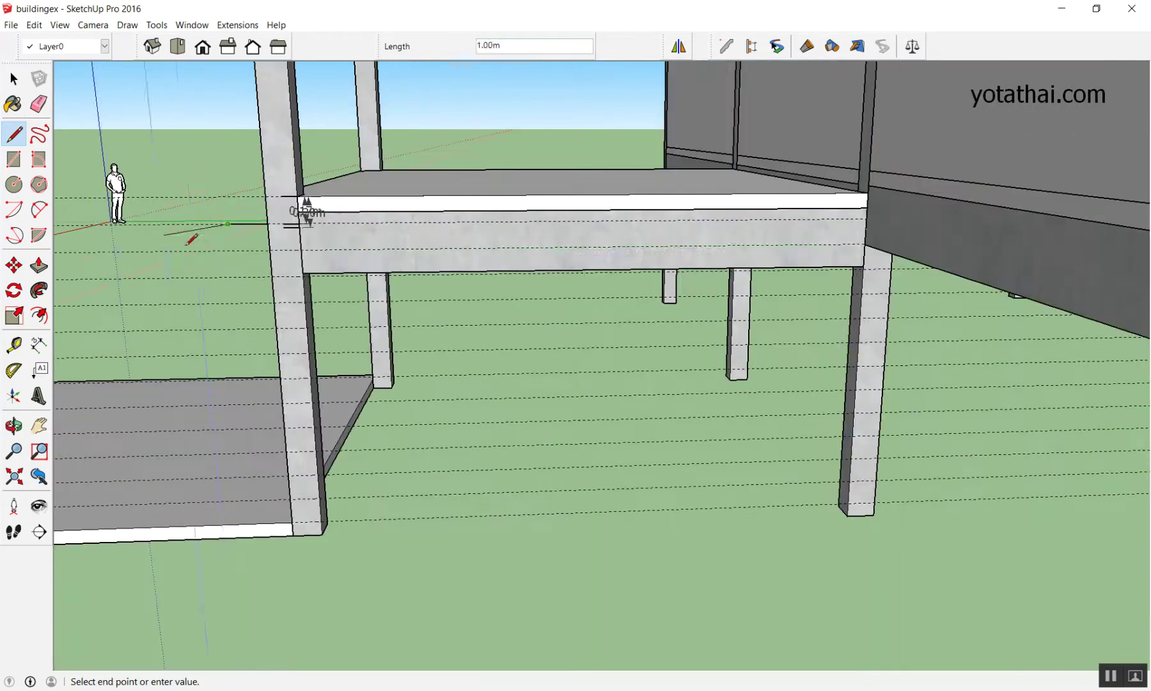
{"action": "scroll", "coordinate": [255, 227], "scroll_direction": "up", "scroll_amount": 3}
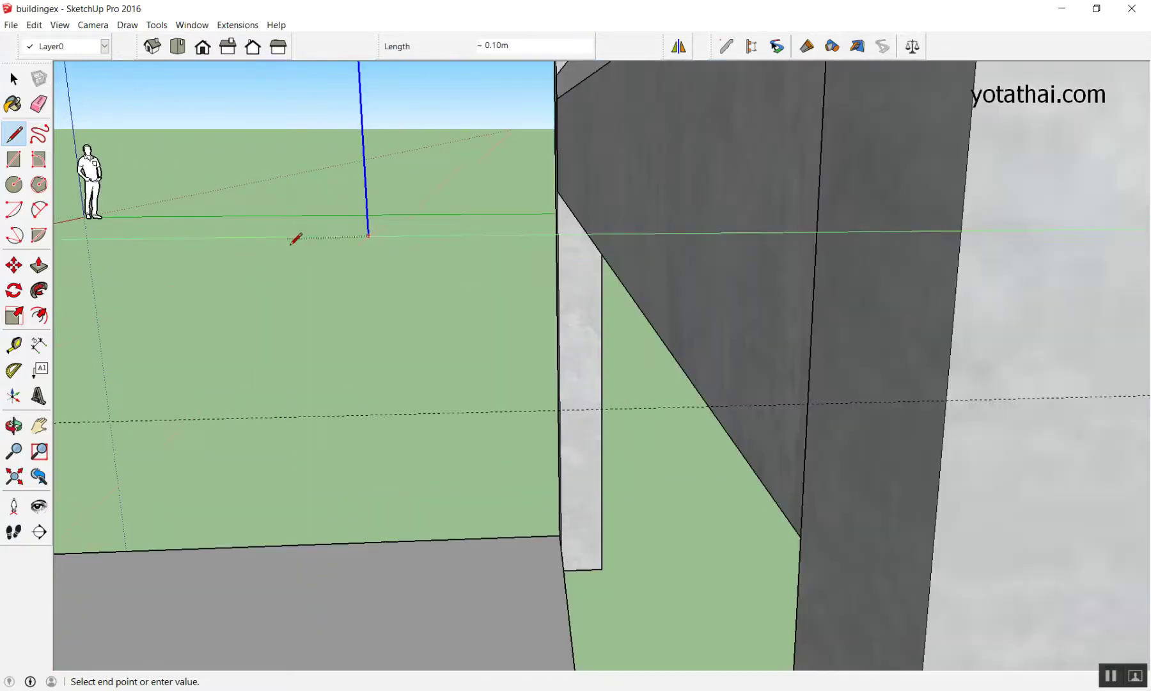
{"action": "key", "text": "space"}
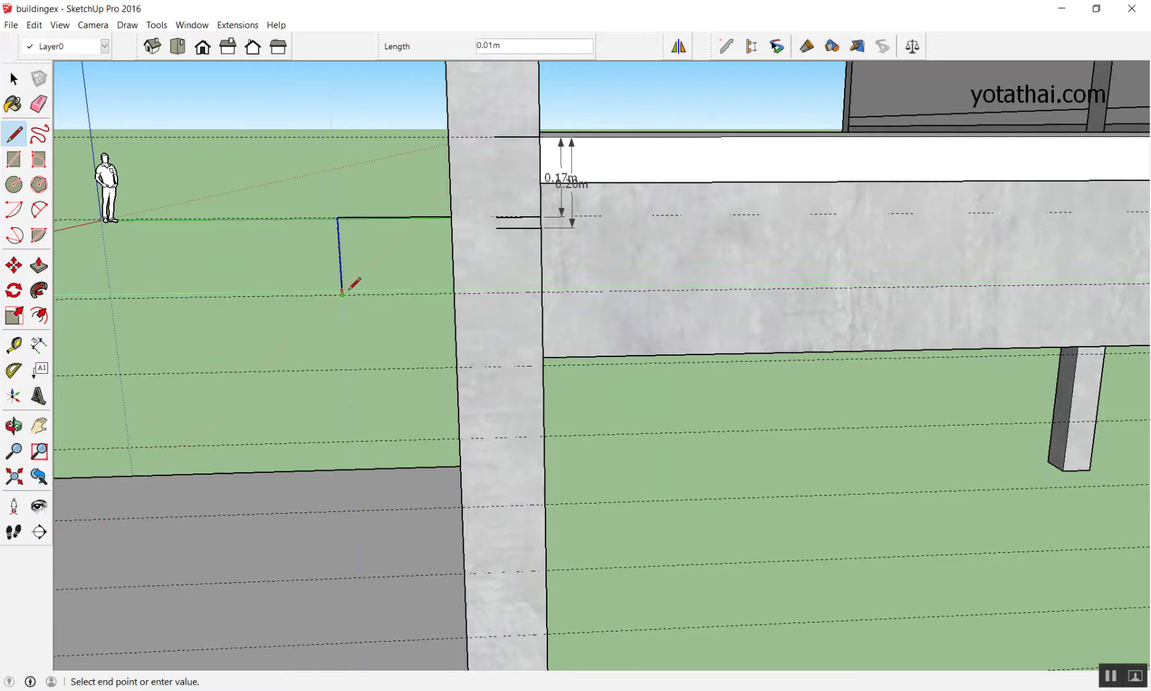
{"action": "mouse_move", "coordinate": [333, 293]}
{"action": "middle_mouse_down"}
{"action": "mouse_move", "coordinate": [351, 205]}
{"action": "mouse_move", "coordinate": [348, 249]}
{"action": "middle_mouse_up"}
{"action": "scroll", "coordinate": [390, 159], "scroll_direction": "up", "scroll_amount": 3}
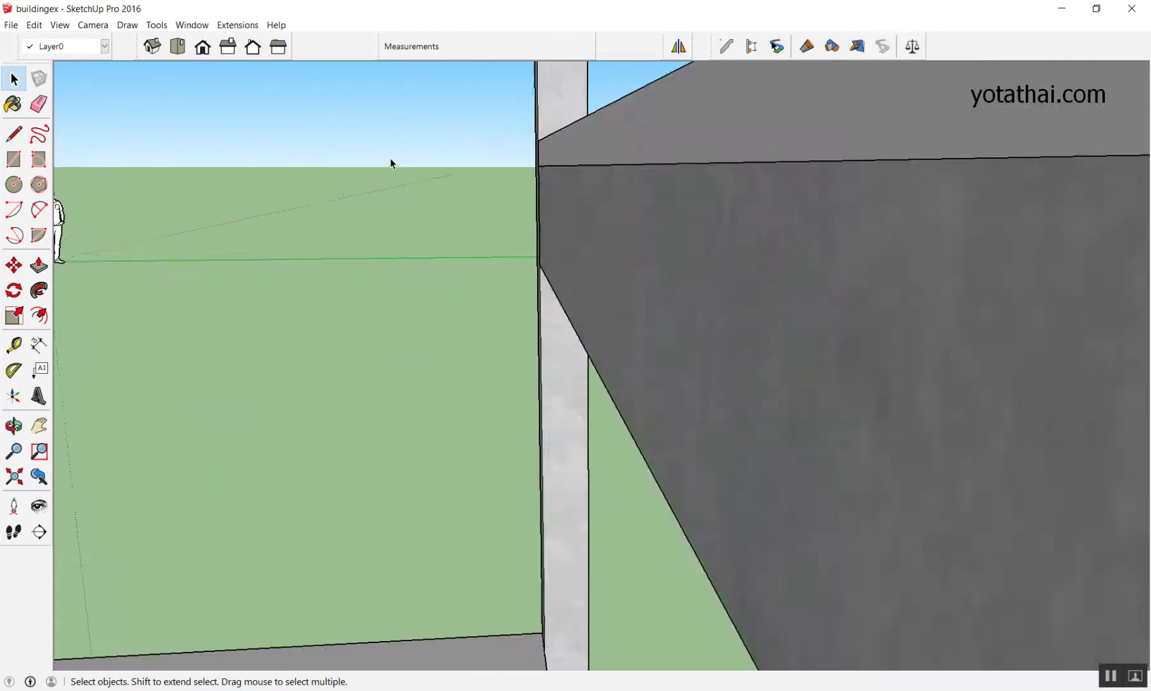
{"action": "scroll", "coordinate": [390, 159], "scroll_direction": "down", "scroll_amount": 2}
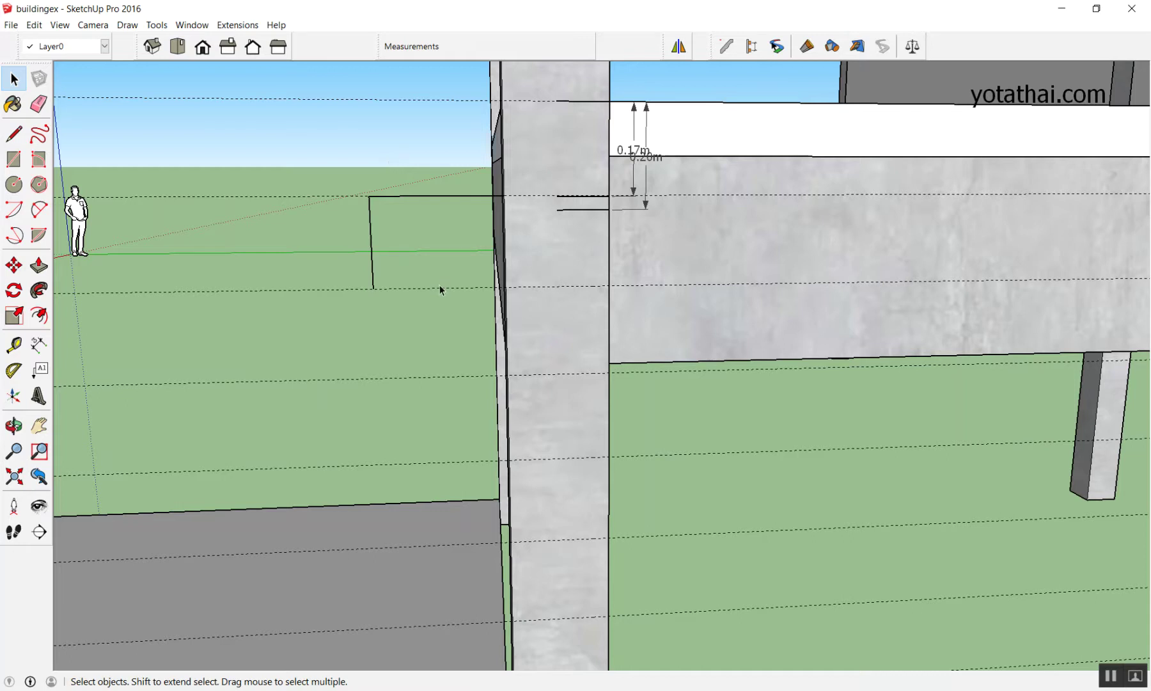
Undo the closing diagonal so the triangular face disappears, leaving only tread and riser.
{"action": "key", "text": "l"}
{"action": "left_click", "coordinate": [373, 289]}
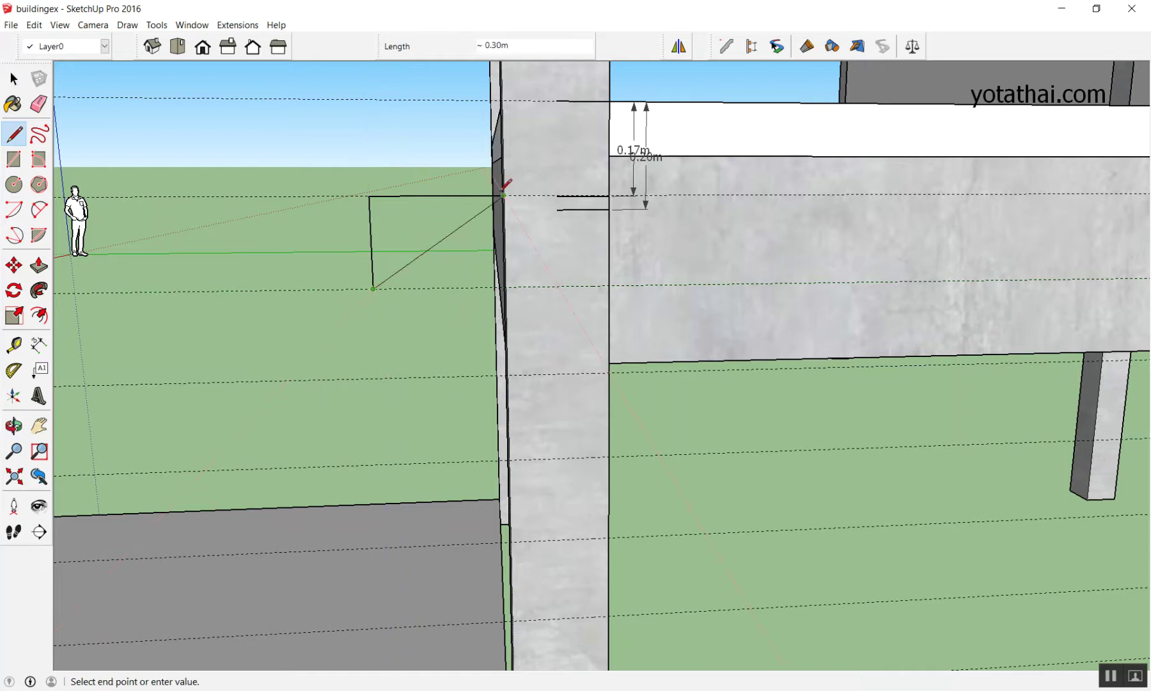
{"action": "left_click", "coordinate": [504, 195]}
{"action": "middle_click_drag", "start_coordinate": [447, 256], "coordinate": [358, 359]}
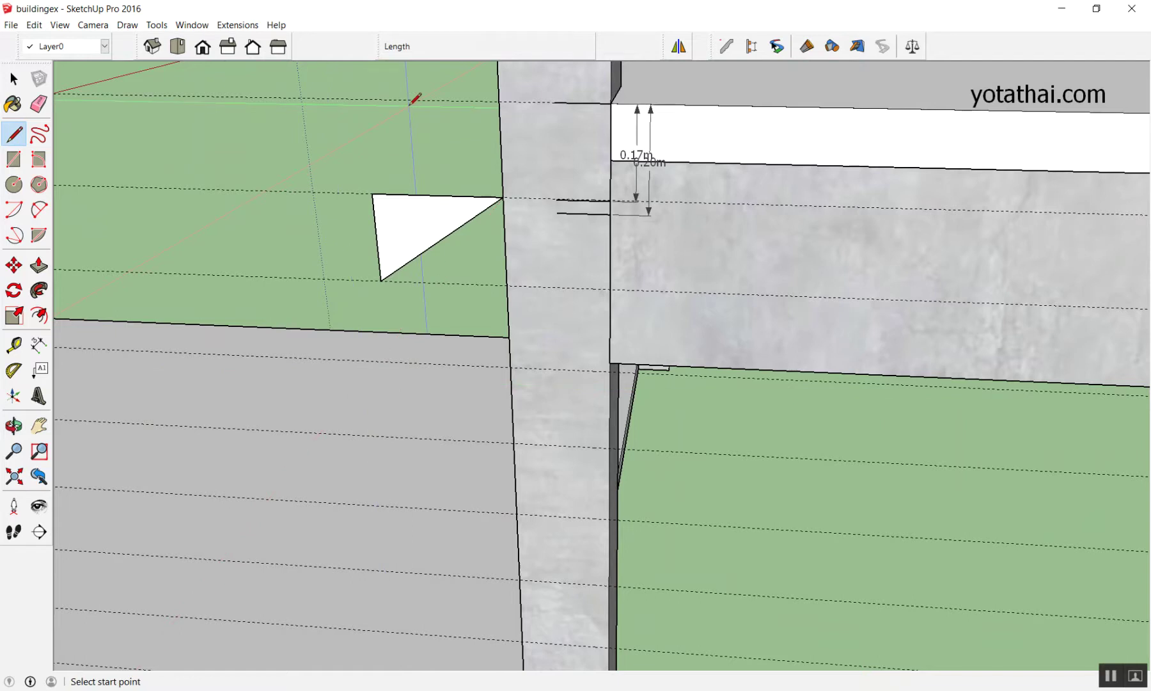
{"action": "key", "text": "ctrl+z"}
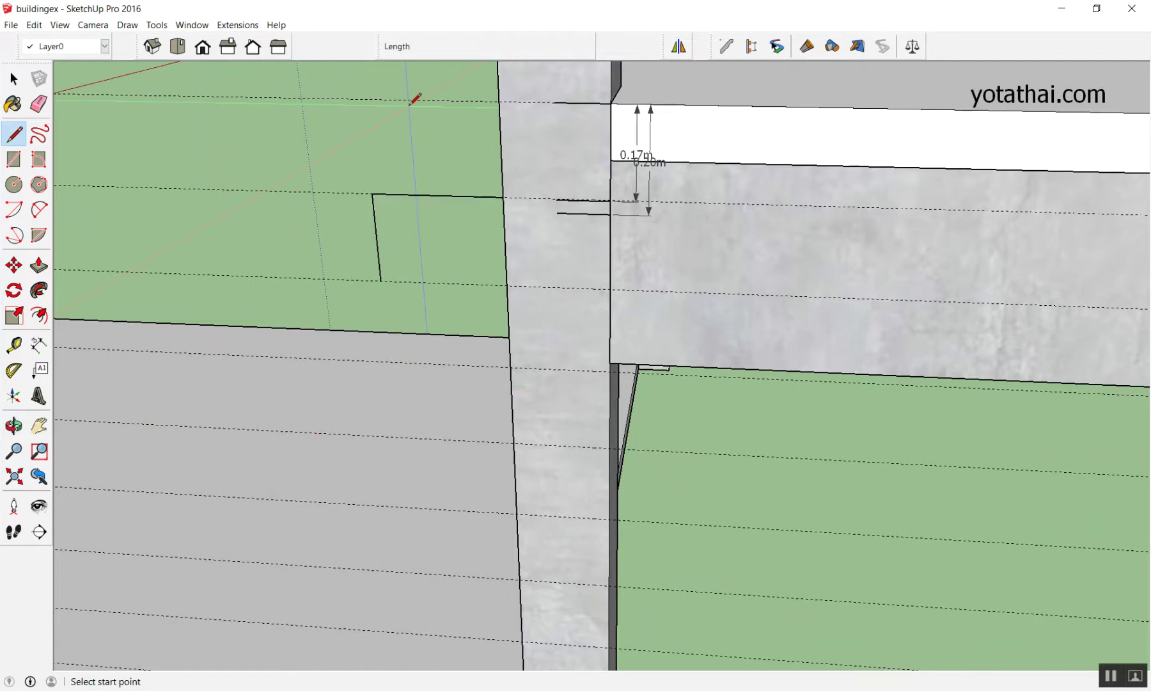
{"action": "key", "text": "space"}
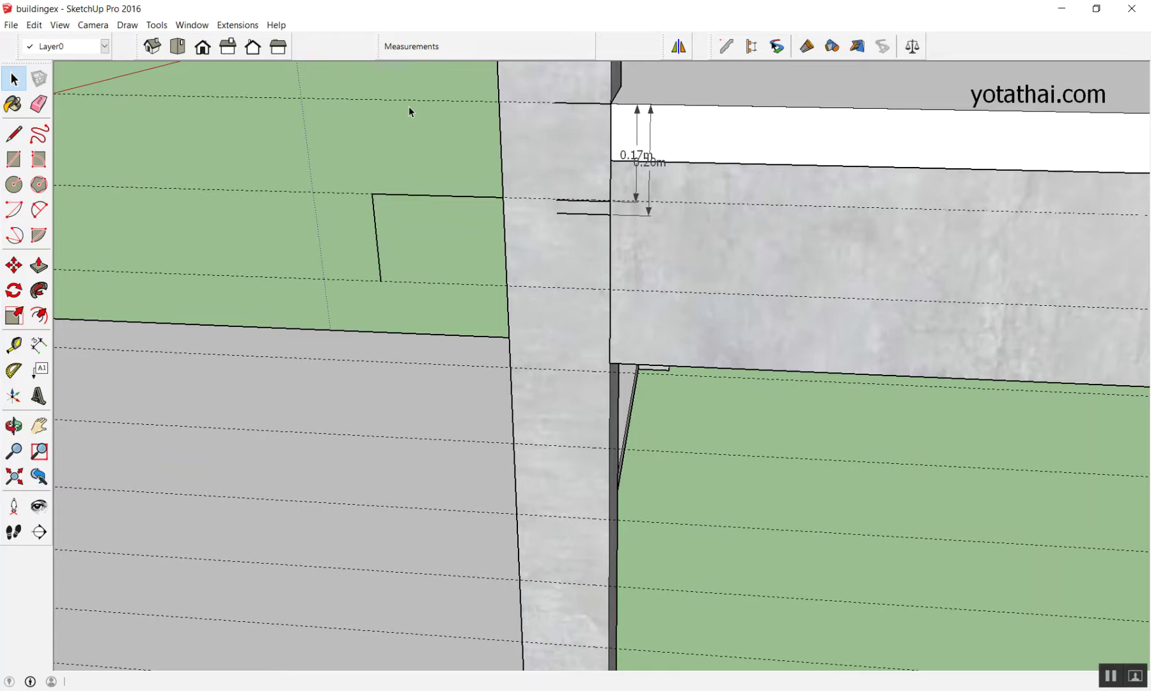
Copy the selected tread and riser edges to the step's endpoint.
{"action": "left_click_drag", "start_coordinate": [331, 154], "coordinate": [539, 314]}
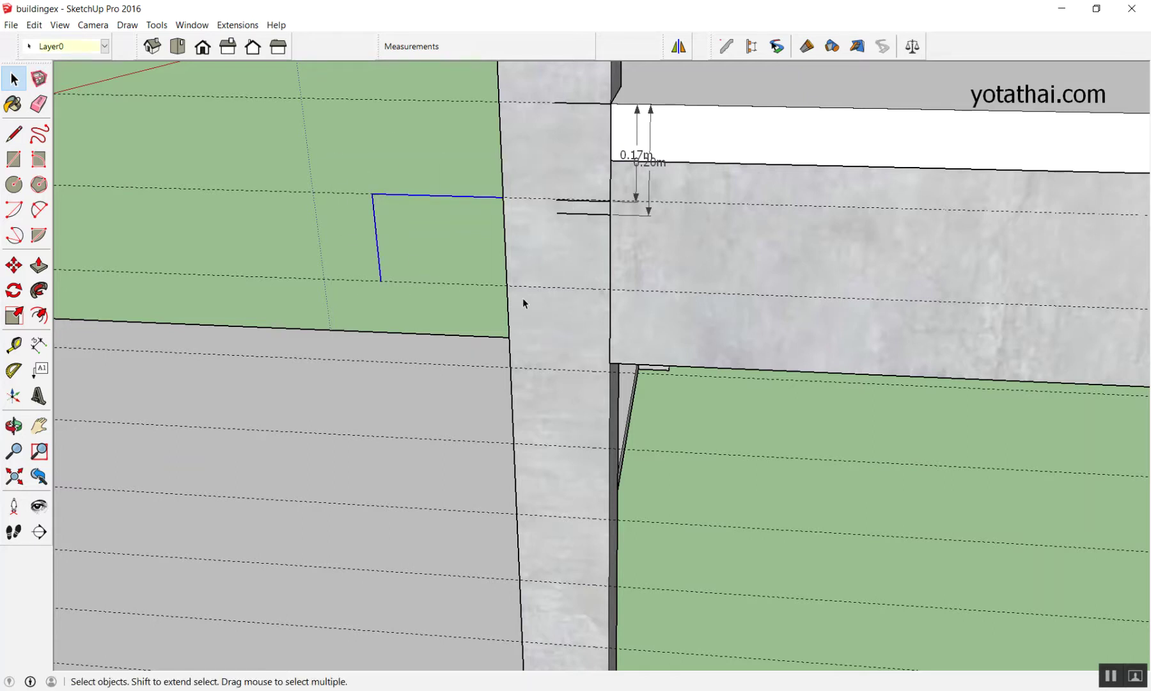
{"action": "key", "text": "m"}
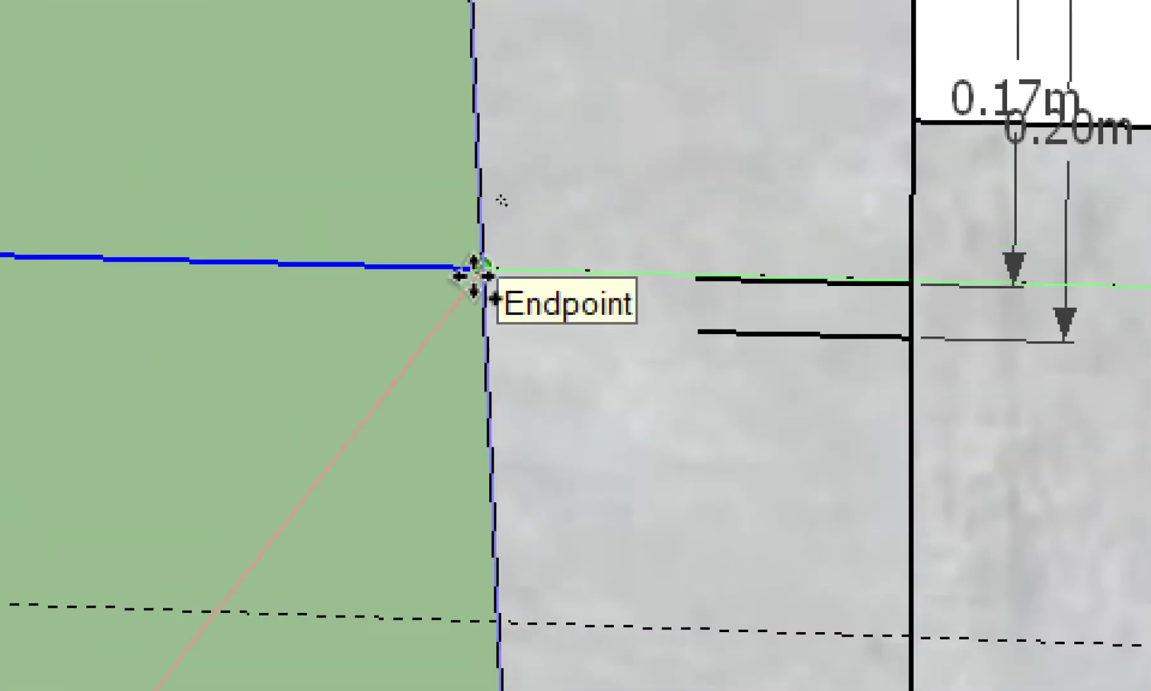
{"action": "key", "text": "ctrl"}
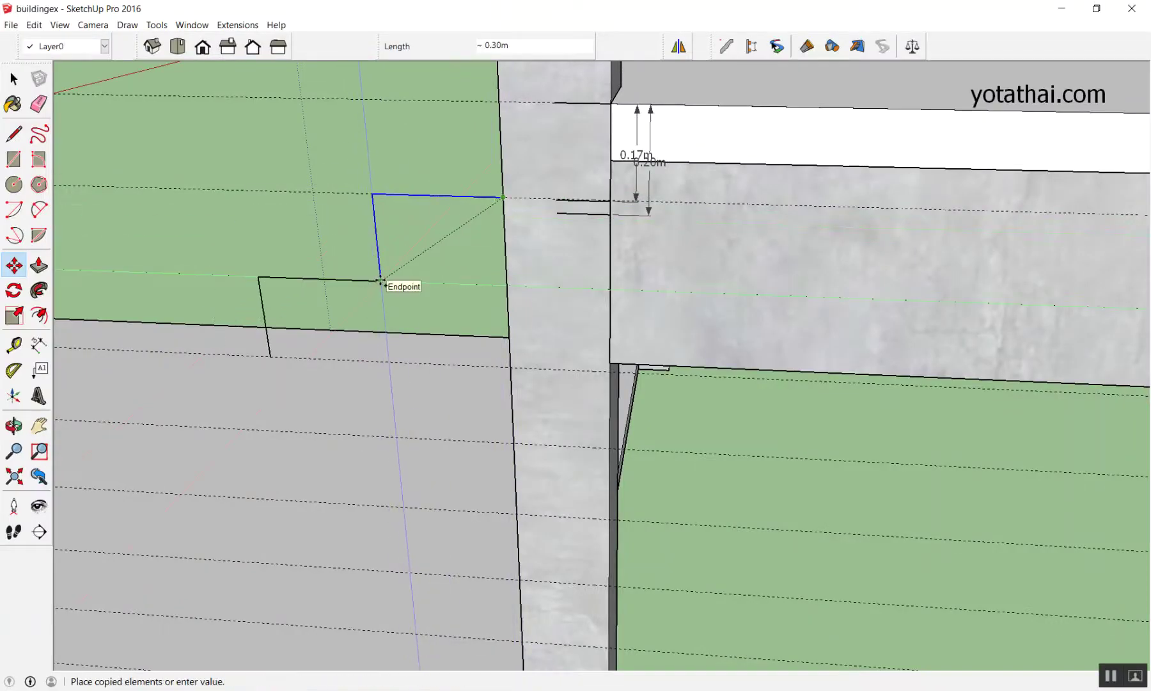
{"action": "left_click", "coordinate": [381, 282]}
{"action": "scroll", "coordinate": [524, 230], "scroll_direction": "down", "scroll_amount": 2}
{"action": "scroll", "coordinate": [541, 224], "scroll_direction": "down", "scroll_amount": 1}
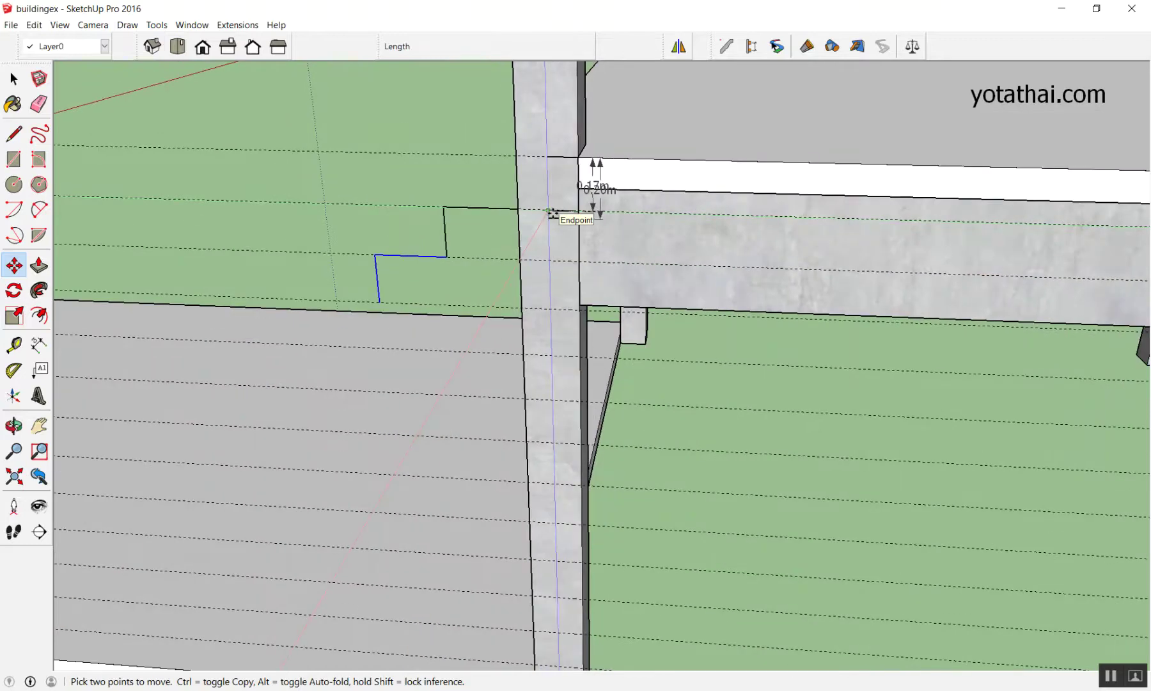
Array the step copy 11 times into a descending zigzag staircase.
{"action": "type", "text": "x"}
{"action": "key", "text": "Return"}
{"action": "scroll", "coordinate": [553, 213], "scroll_direction": "down", "scroll_amount": 2}
{"action": "scroll", "coordinate": [607, 250], "scroll_direction": "down", "scroll_amount": 2}
{"action": "key", "text": "space"}
{"action": "scroll", "coordinate": [309, 446], "scroll_direction": "up", "scroll_amount": 4}
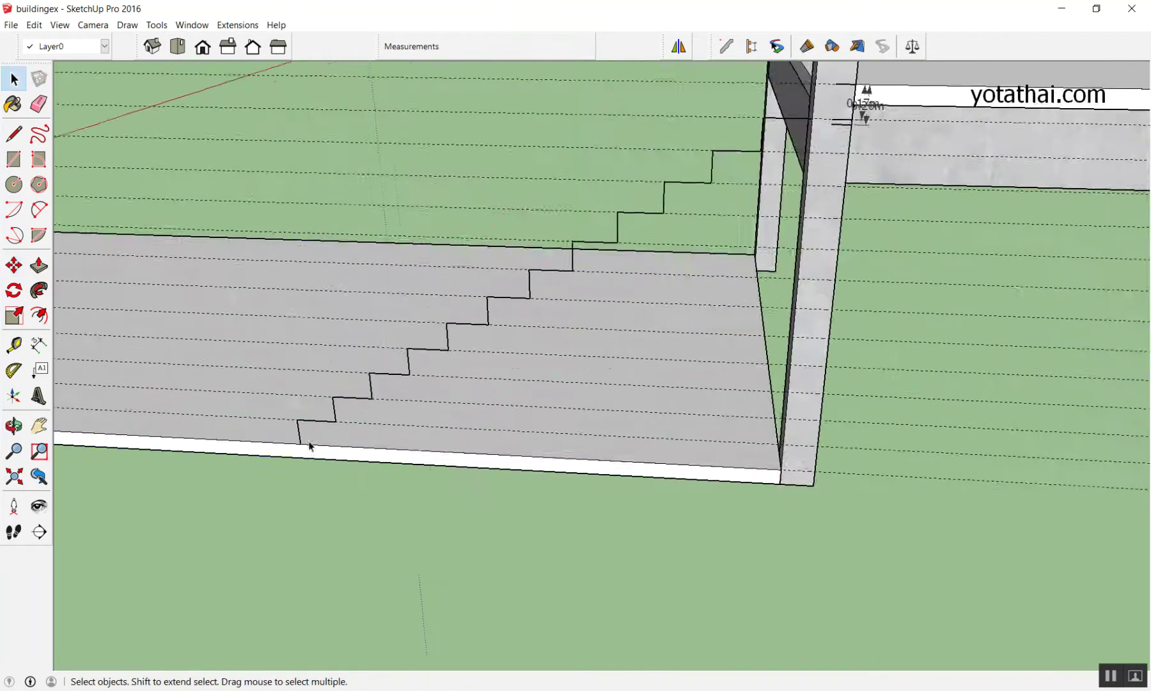
{"action": "scroll", "coordinate": [309, 446], "scroll_direction": "down", "scroll_amount": 4}
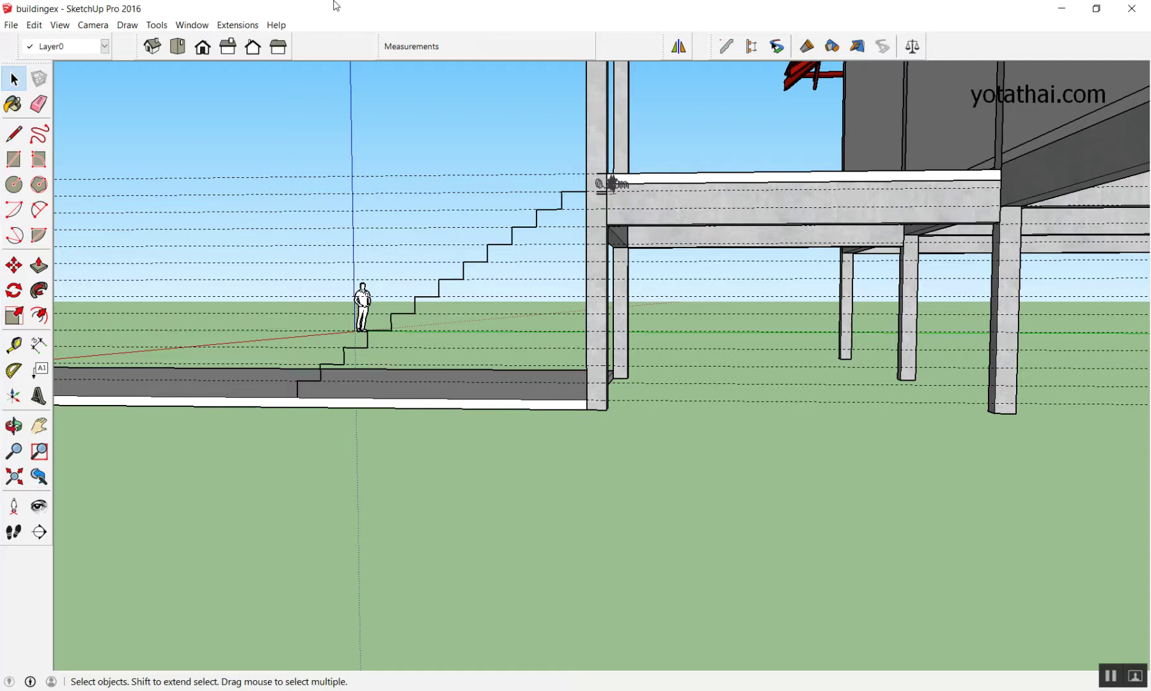
Place a diagonal Tape Measure guide between two stair corners.
{"action": "scroll", "coordinate": [370, 95], "scroll_direction": "down", "scroll_amount": 3}
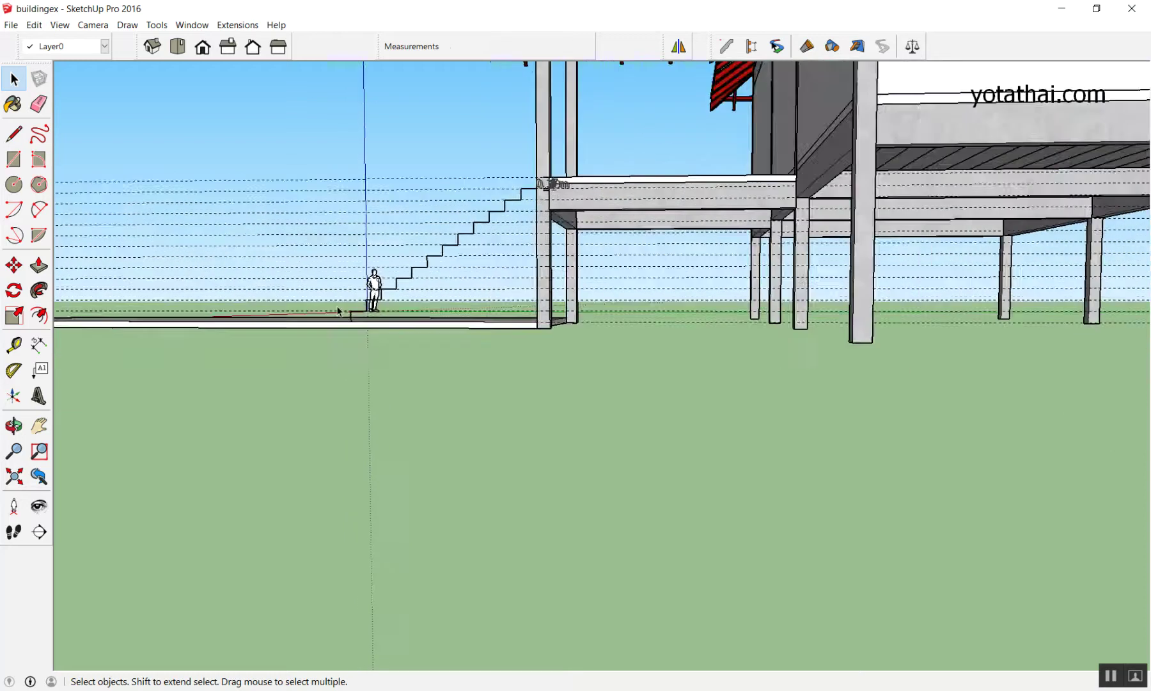
{"action": "scroll", "coordinate": [429, 279], "scroll_direction": "up", "scroll_amount": 5}
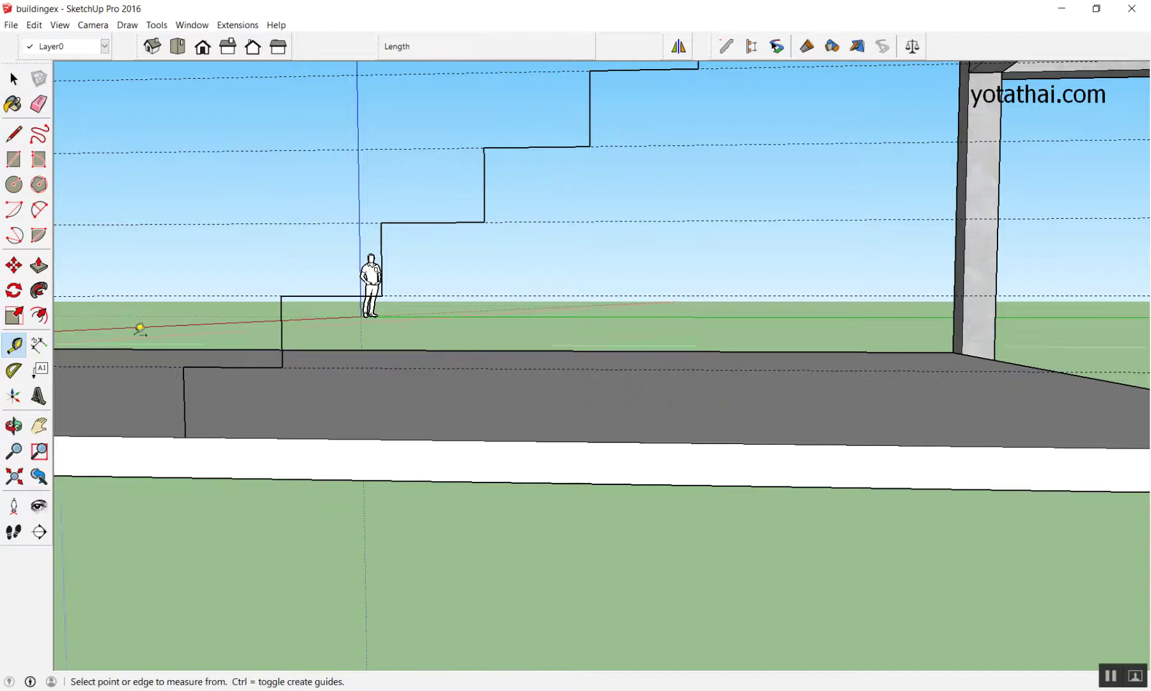
{"action": "left_click", "coordinate": [14, 344]}
{"action": "scroll", "coordinate": [326, 404], "scroll_direction": "down", "scroll_amount": 3}
{"action": "scroll", "coordinate": [416, 268], "scroll_direction": "up", "scroll_amount": 3}
{"action": "scroll", "coordinate": [449, 269], "scroll_direction": "up", "scroll_amount": 2}
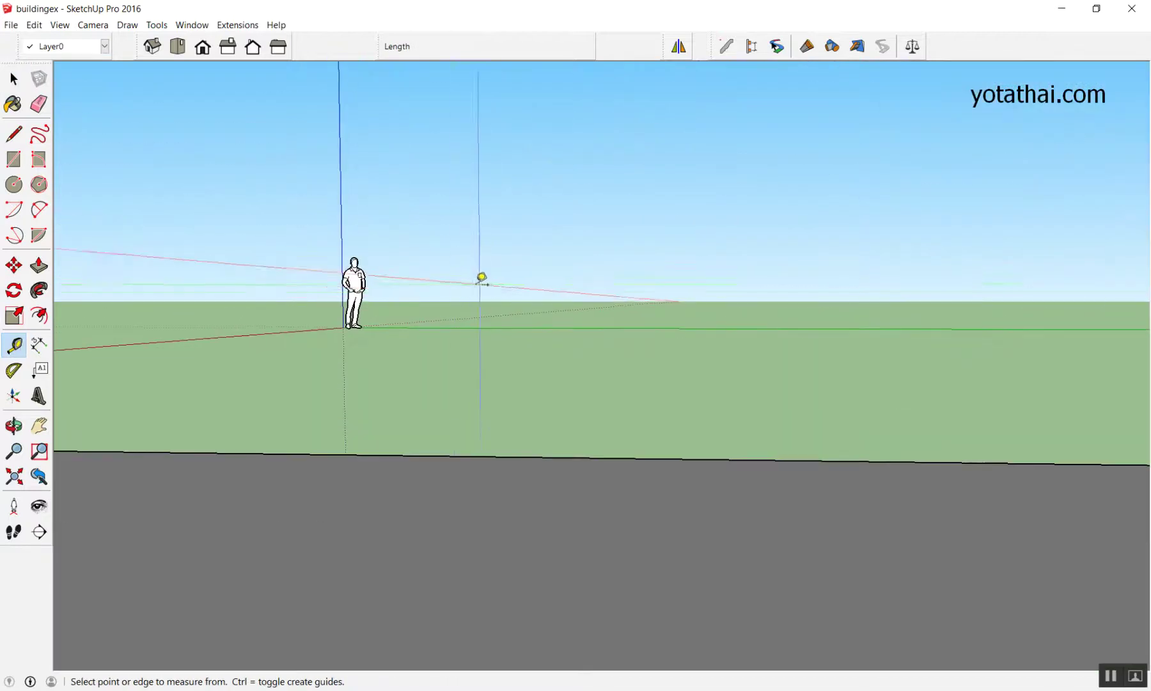
{"action": "scroll", "coordinate": [452, 293], "scroll_direction": "down", "scroll_amount": 2}
{"action": "left_click", "coordinate": [404, 314]}
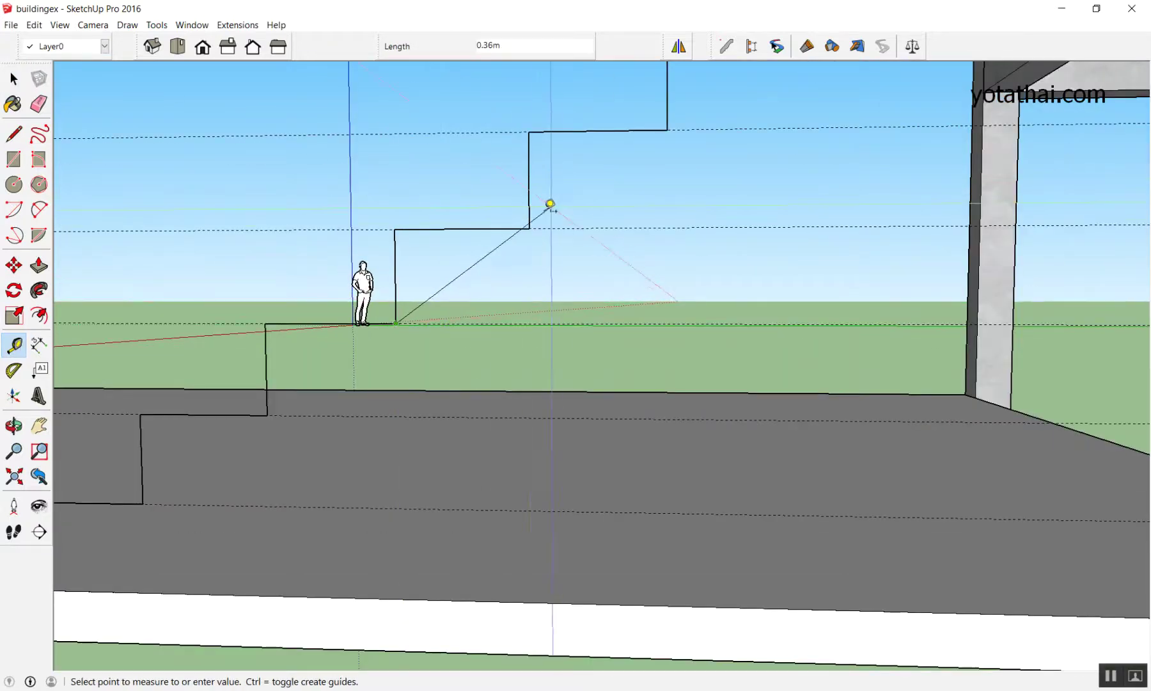
{"action": "left_click", "coordinate": [534, 226]}
From a side-on view, redraw the diagonal guide between the lower corner and the next one.
{"action": "scroll", "coordinate": [572, 311], "scroll_direction": "down", "scroll_amount": 2}
{"action": "middle_click_drag", "start_coordinate": [573, 312], "coordinate": [637, 296]}
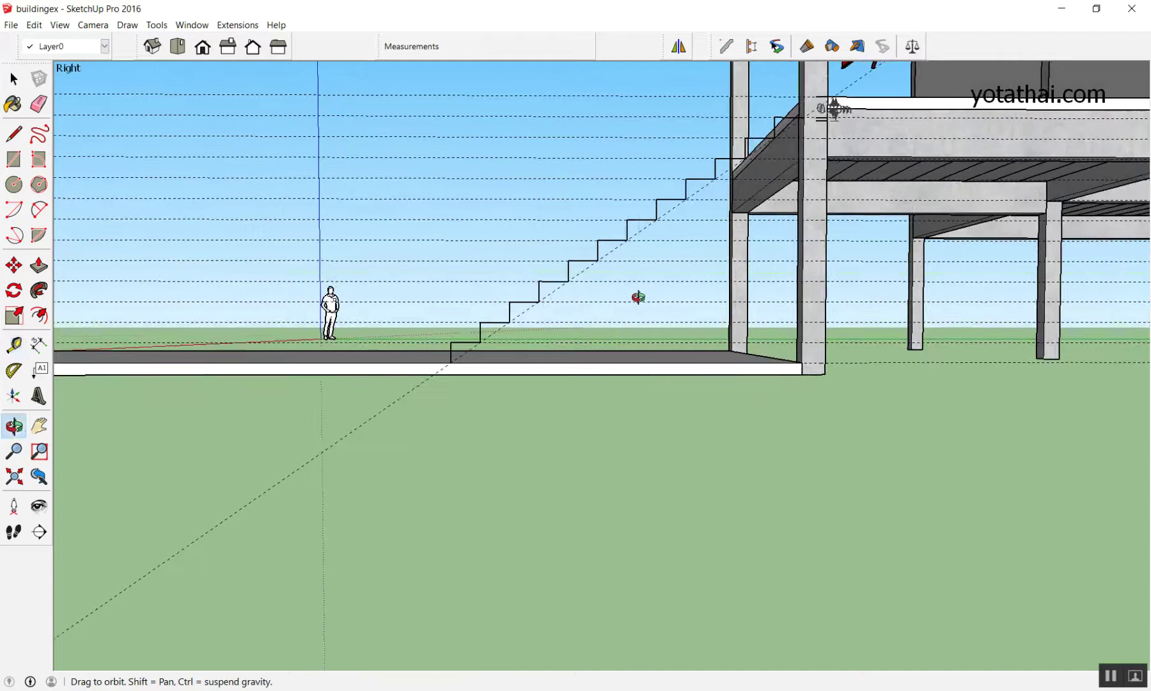
{"action": "scroll", "coordinate": [574, 255], "scroll_direction": "up", "scroll_amount": 2}
{"action": "scroll", "coordinate": [553, 288], "scroll_direction": "down", "scroll_amount": 2}
{"action": "scroll", "coordinate": [545, 329], "scroll_direction": "up", "scroll_amount": 2}
{"action": "left_click", "coordinate": [545, 350]}
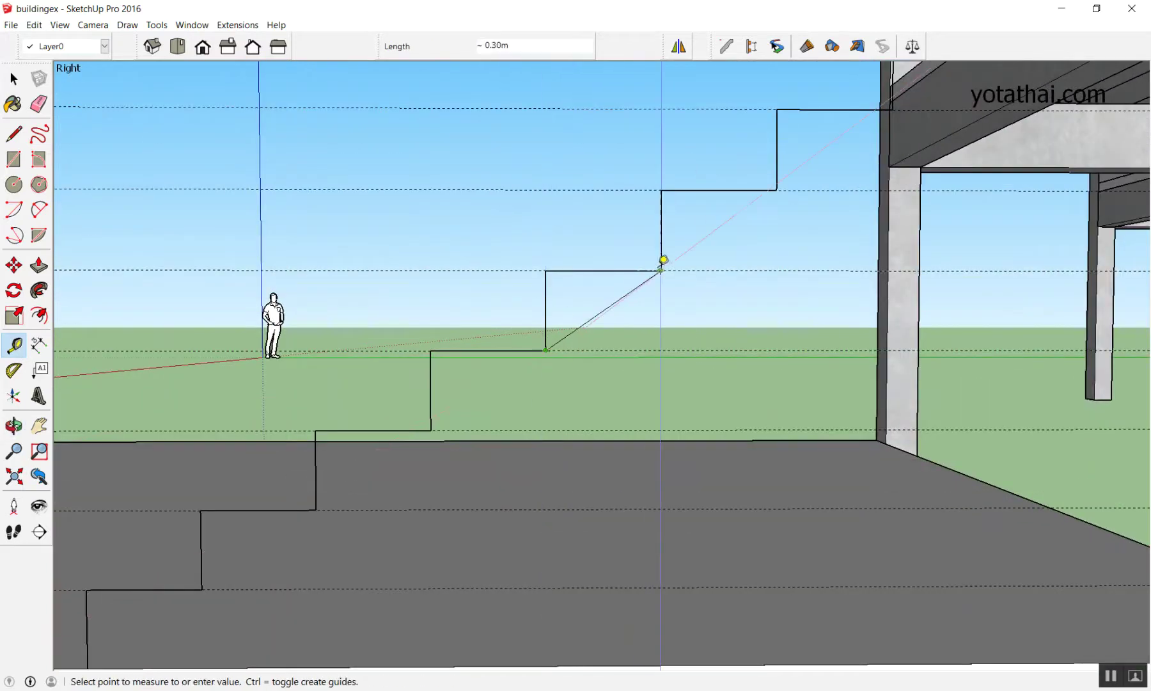
{"action": "left_click", "coordinate": [662, 267]}
{"action": "key", "text": "space"}
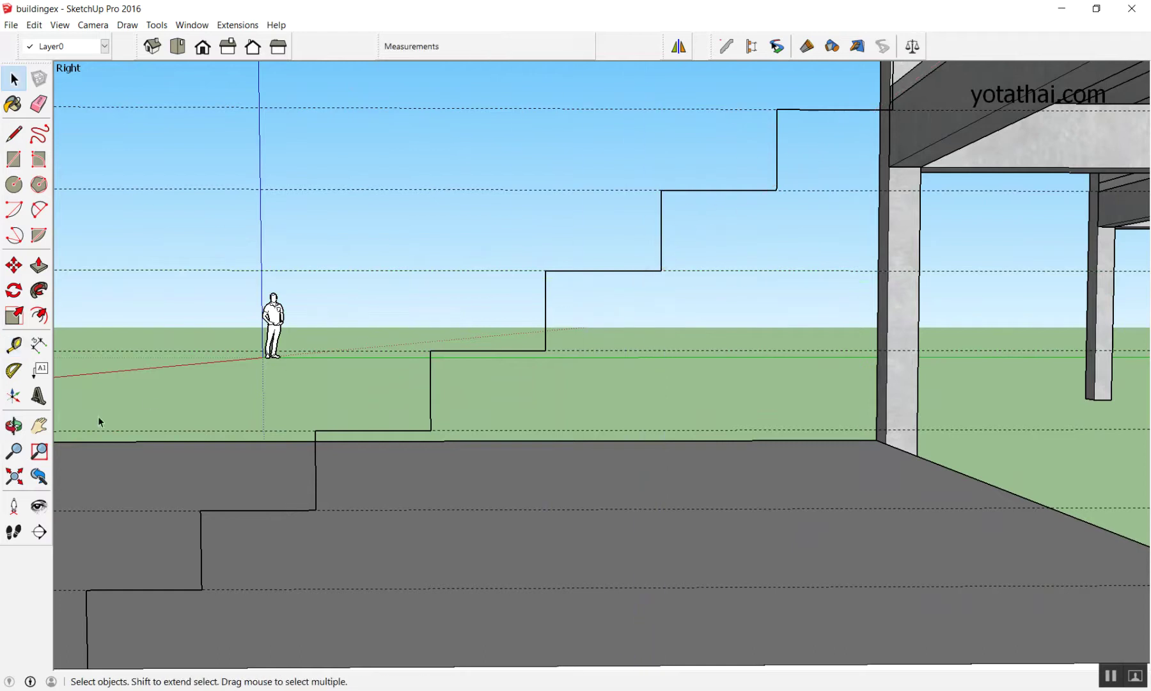
{"action": "left_click", "coordinate": [21, 348]}
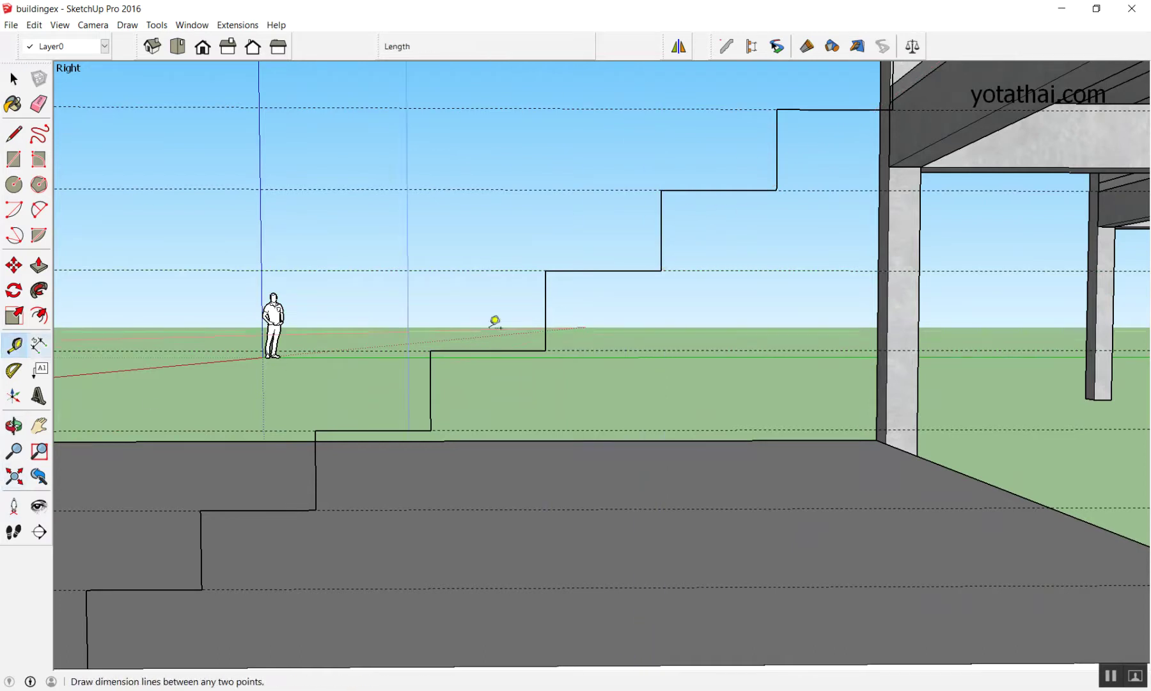
{"action": "left_click", "coordinate": [546, 350]}
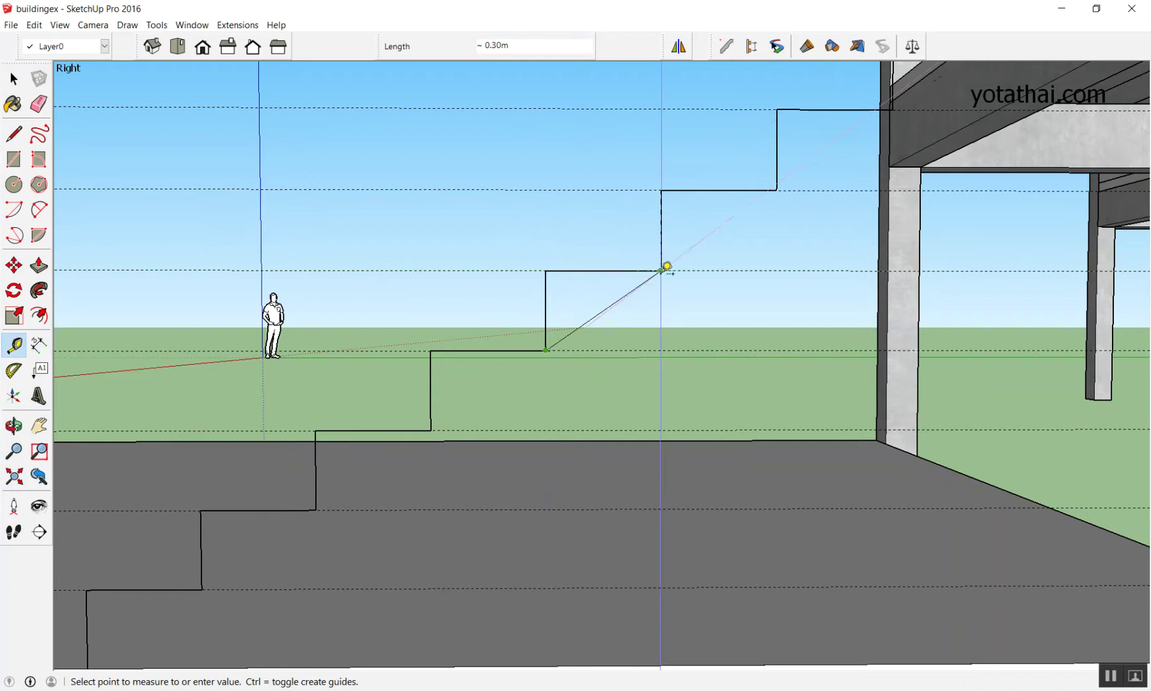
{"action": "left_click", "coordinate": [661, 270]}
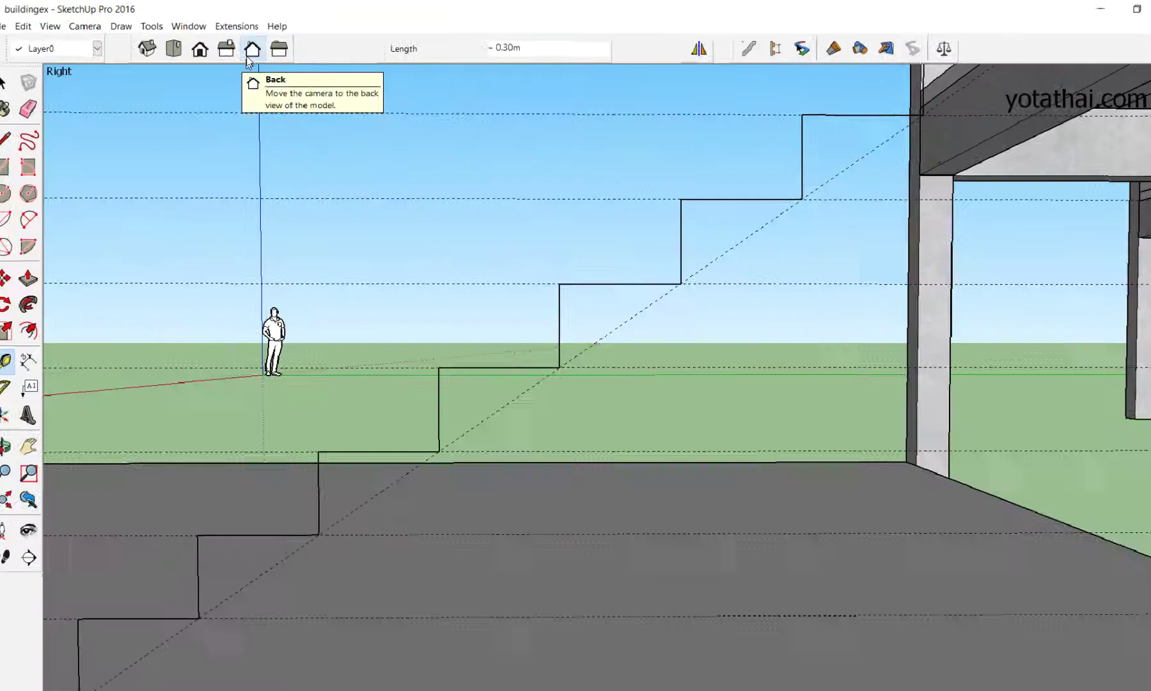
Switch to the Right standard view and zoom in on the staircase profile.
{"action": "left_click", "coordinate": [247, 91]}
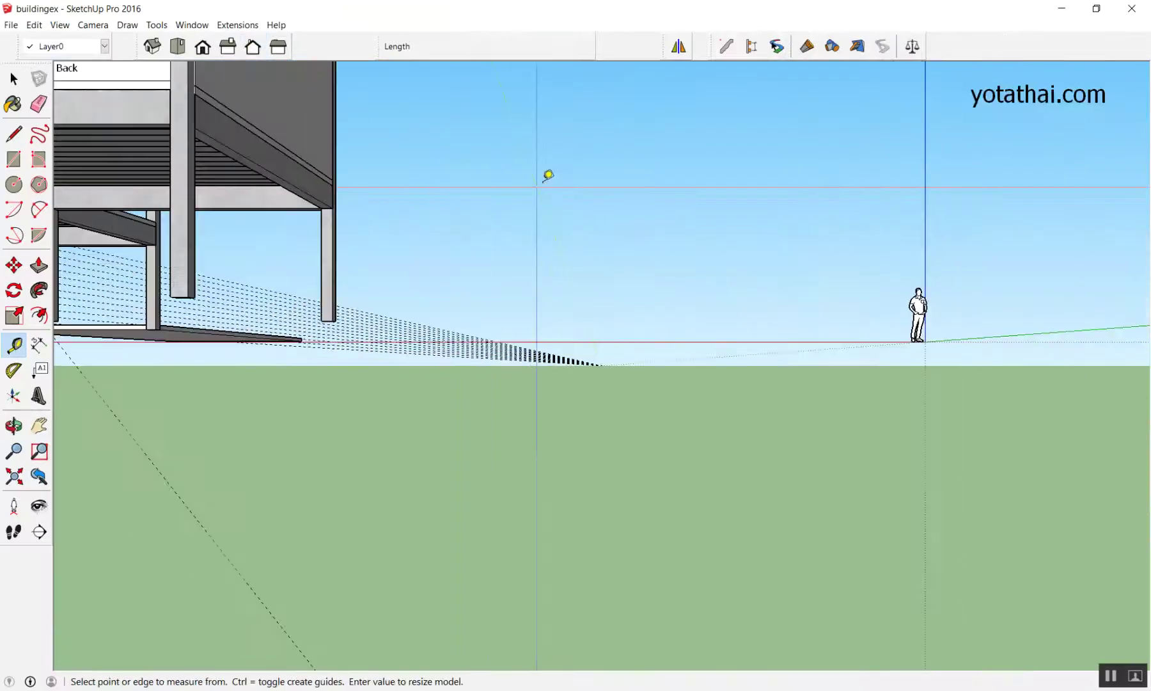
{"action": "mouse_move", "coordinate": [542, 175]}
{"action": "middle_mouse_down"}
{"action": "mouse_move", "coordinate": [572, 188]}
{"action": "mouse_move", "coordinate": [486, 186]}
{"action": "middle_mouse_up"}
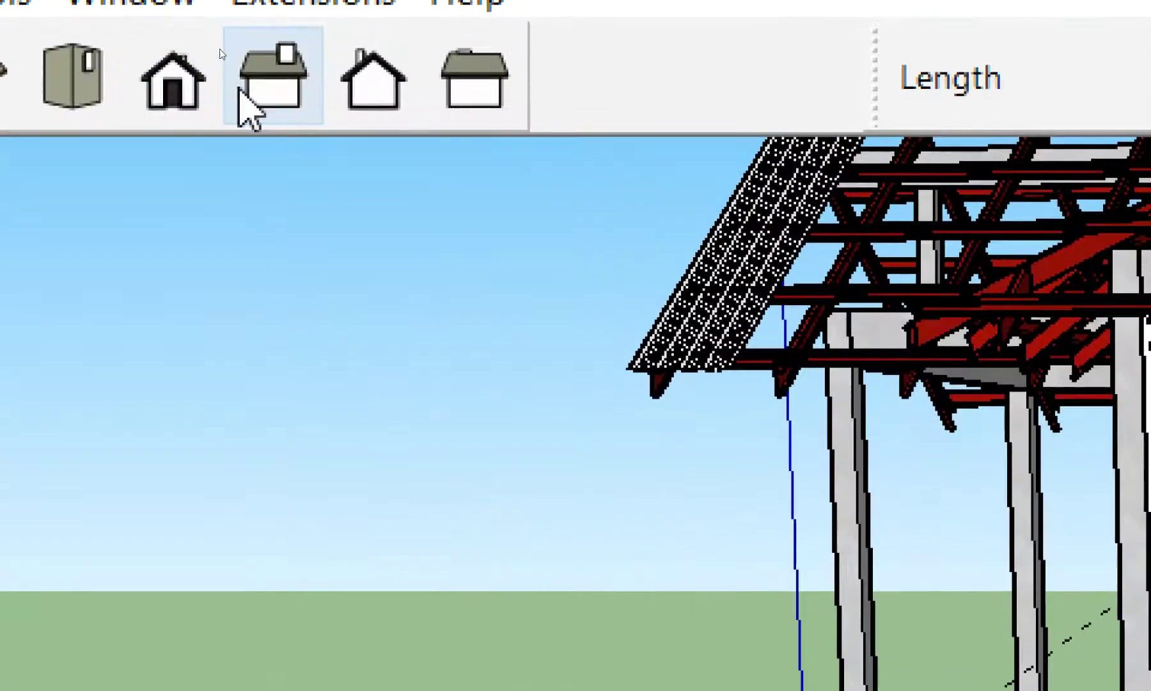
{"action": "left_click", "coordinate": [256, 91]}
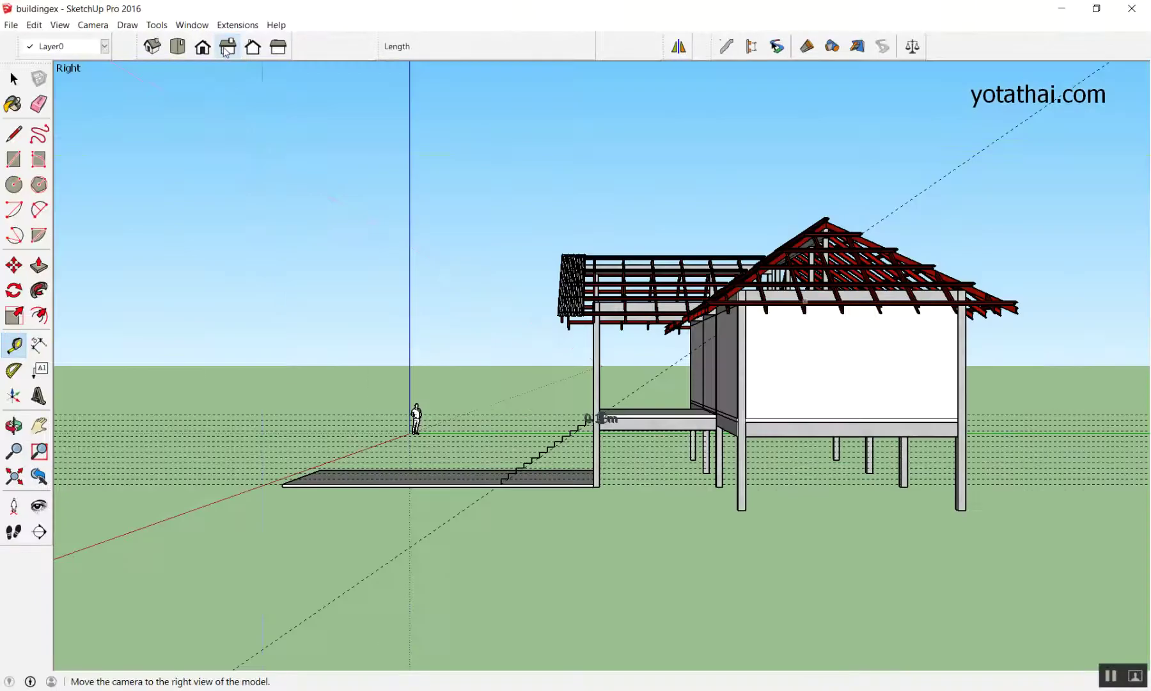
{"action": "scroll", "coordinate": [606, 514], "scroll_direction": "up", "scroll_amount": 1}
{"action": "scroll", "coordinate": [601, 514], "scroll_direction": "up", "scroll_amount": 2}
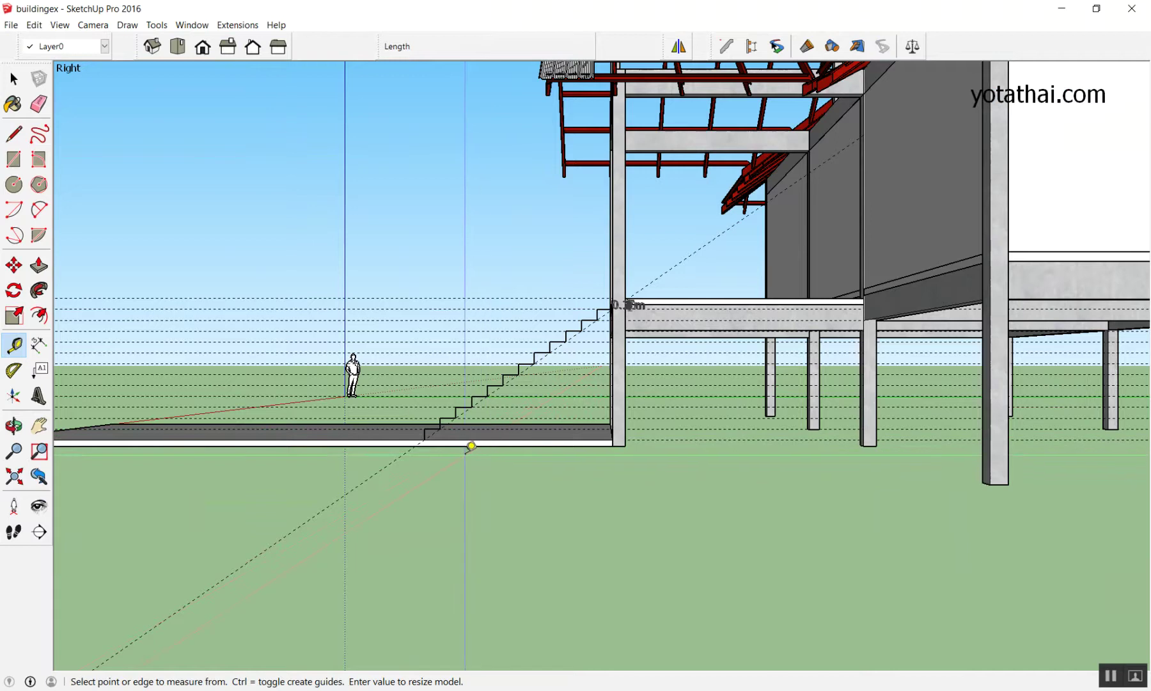
{"action": "scroll", "coordinate": [602, 362], "scroll_direction": "up", "scroll_amount": 3}
{"action": "scroll", "coordinate": [592, 337], "scroll_direction": "up", "scroll_amount": 1}
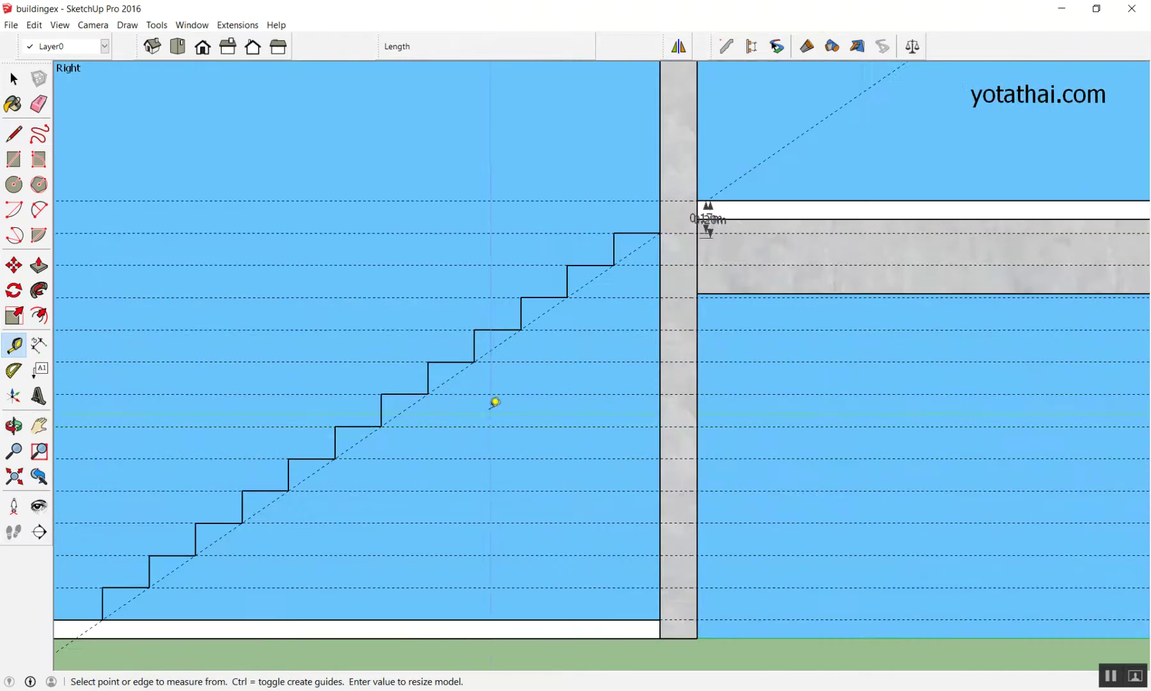
{"action": "scroll", "coordinate": [493, 404], "scroll_direction": "down", "scroll_amount": 1}
{"action": "scroll", "coordinate": [425, 419], "scroll_direction": "down", "scroll_amount": 2}
{"action": "scroll", "coordinate": [387, 456], "scroll_direction": "up", "scroll_amount": 1}
{"action": "scroll", "coordinate": [389, 458], "scroll_direction": "up", "scroll_amount": 2}
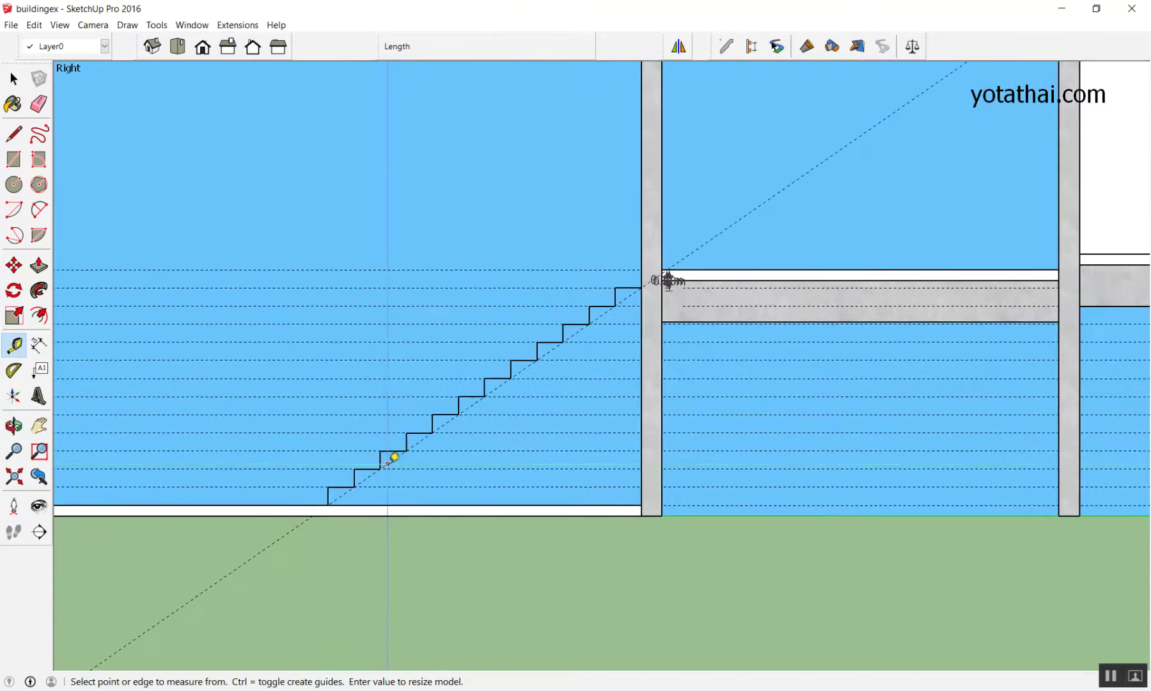
{"action": "scroll", "coordinate": [378, 506], "scroll_direction": "up", "scroll_amount": 1}
{"action": "scroll", "coordinate": [384, 481], "scroll_direction": "up", "scroll_amount": 2}
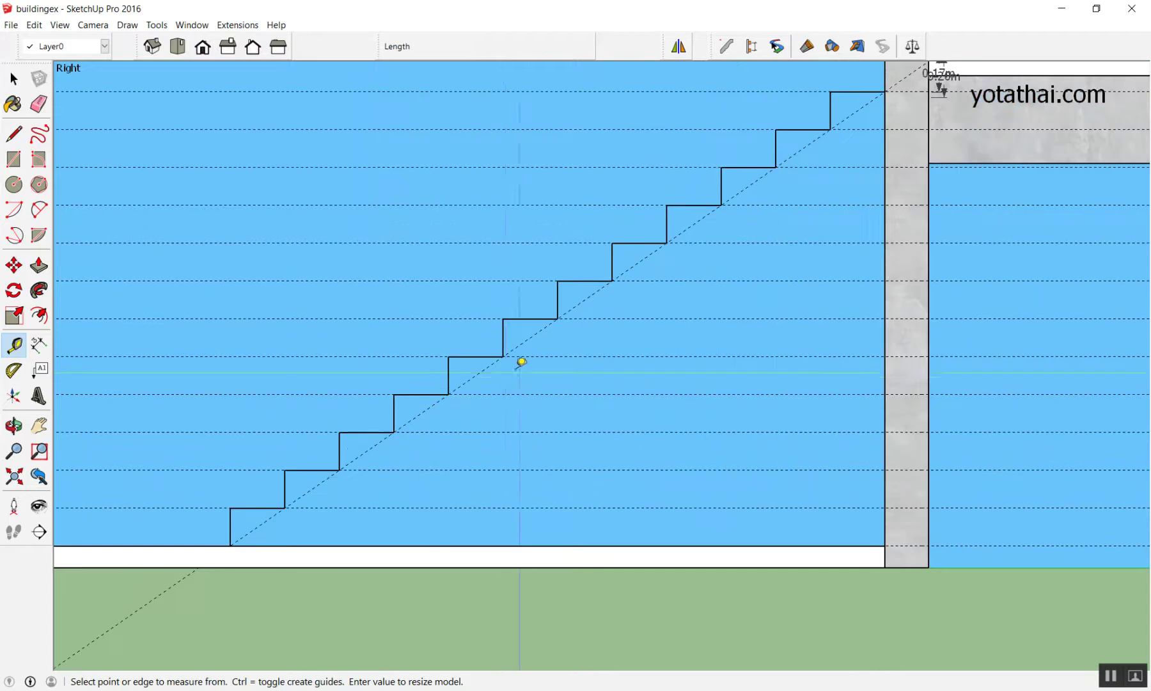
{"action": "scroll", "coordinate": [518, 364], "scroll_direction": "down", "scroll_amount": 1}
{"action": "scroll", "coordinate": [511, 374], "scroll_direction": "up", "scroll_amount": 2}
{"action": "key", "text": "space"}
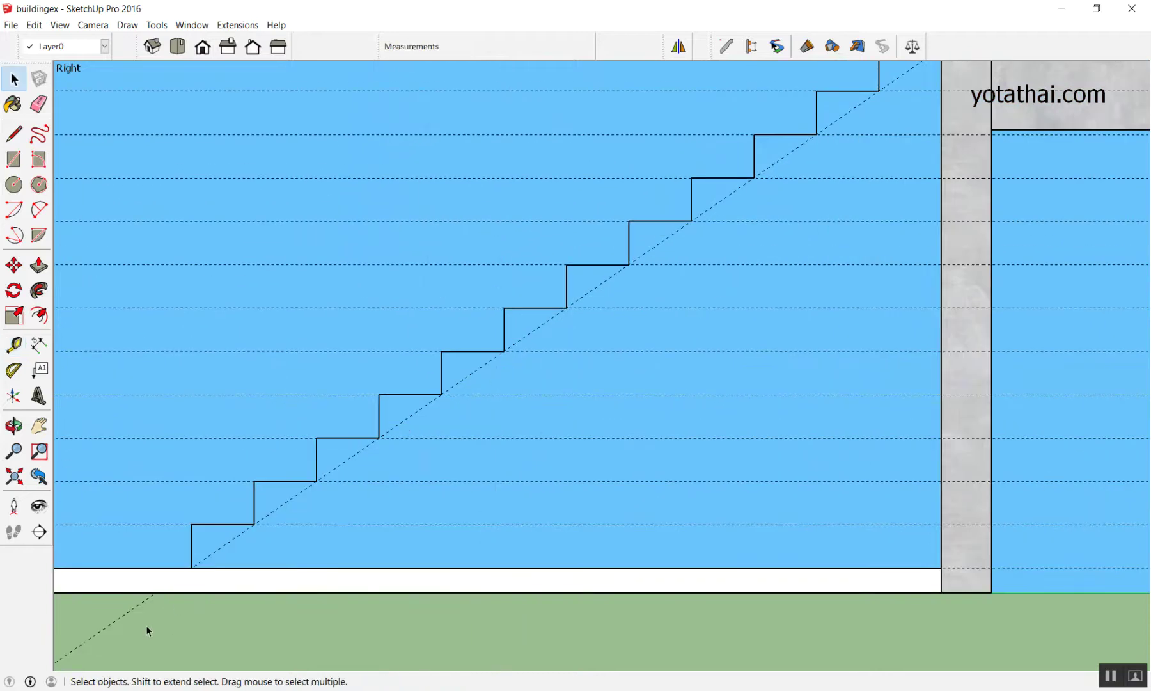
Erase the old diagonal guide and place a new one through two stair corners.
{"action": "key", "text": "e"}
{"action": "left_click", "coordinate": [132, 604]}
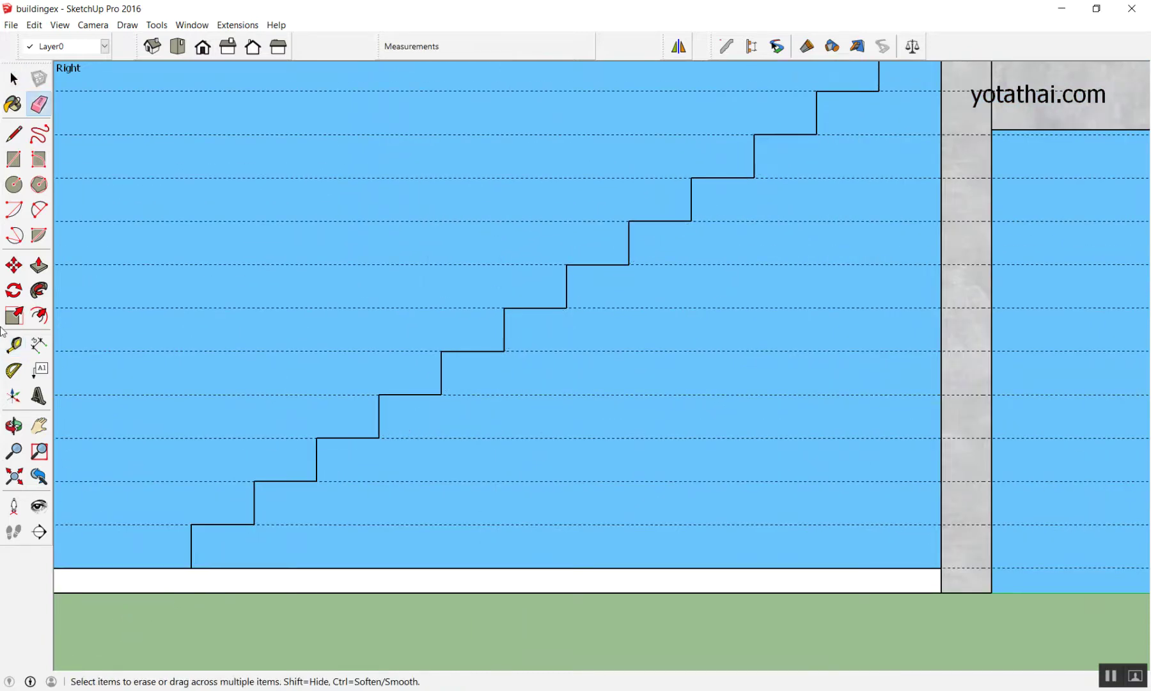
{"action": "left_click", "coordinate": [13, 344]}
{"action": "scroll", "coordinate": [531, 419], "scroll_direction": "up", "scroll_amount": 1}
{"action": "scroll", "coordinate": [522, 437], "scroll_direction": "up", "scroll_amount": 1}
{"action": "left_click", "coordinate": [327, 436]}
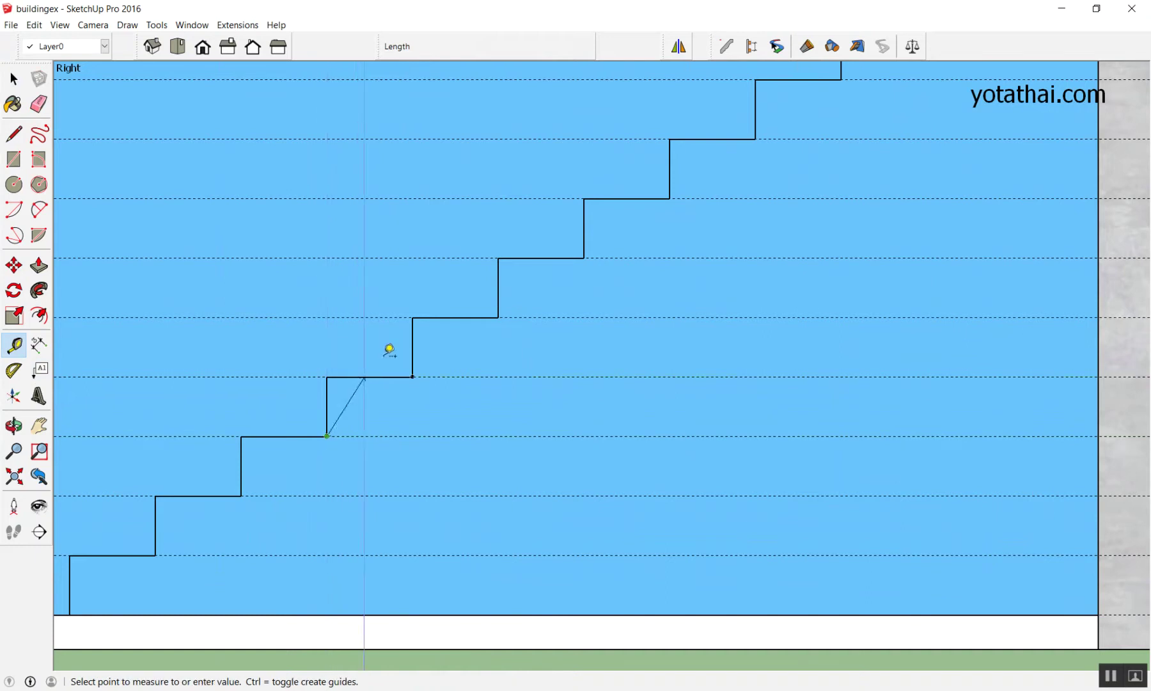
{"action": "left_click", "coordinate": [499, 316]}
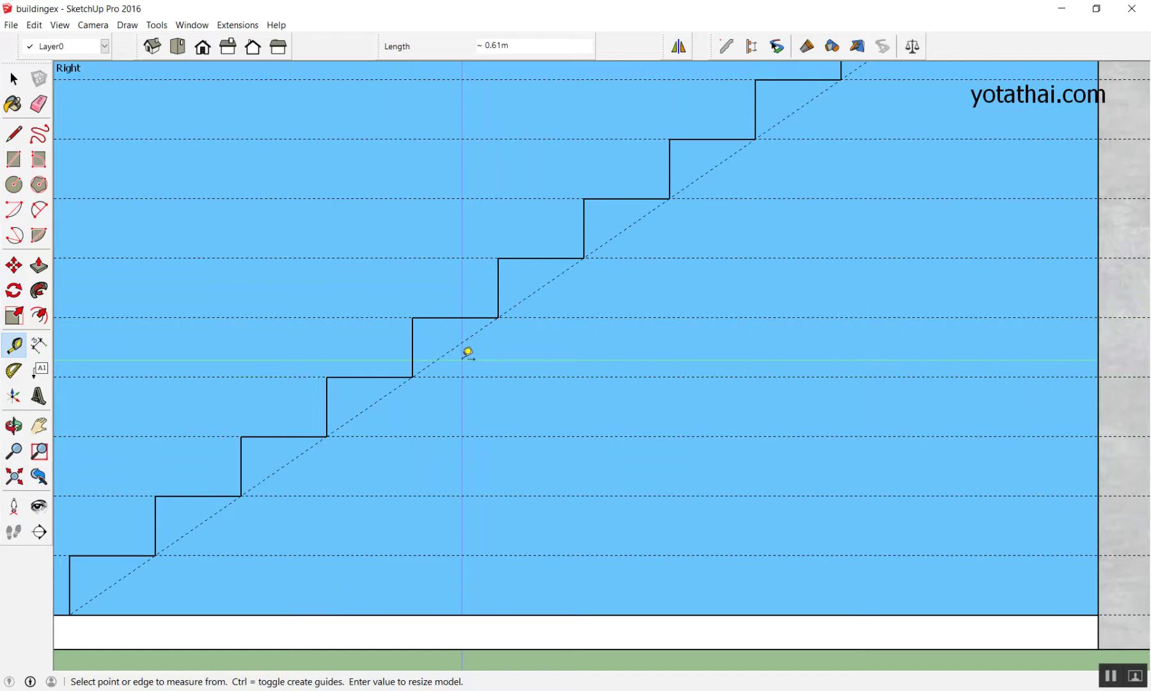
Offset a parallel dashed guide 0.12 m below the stair diagonal guide.
{"action": "scroll", "coordinate": [467, 353], "scroll_direction": "up", "scroll_amount": 2}
{"action": "scroll", "coordinate": [575, 216], "scroll_direction": "up", "scroll_amount": 2}
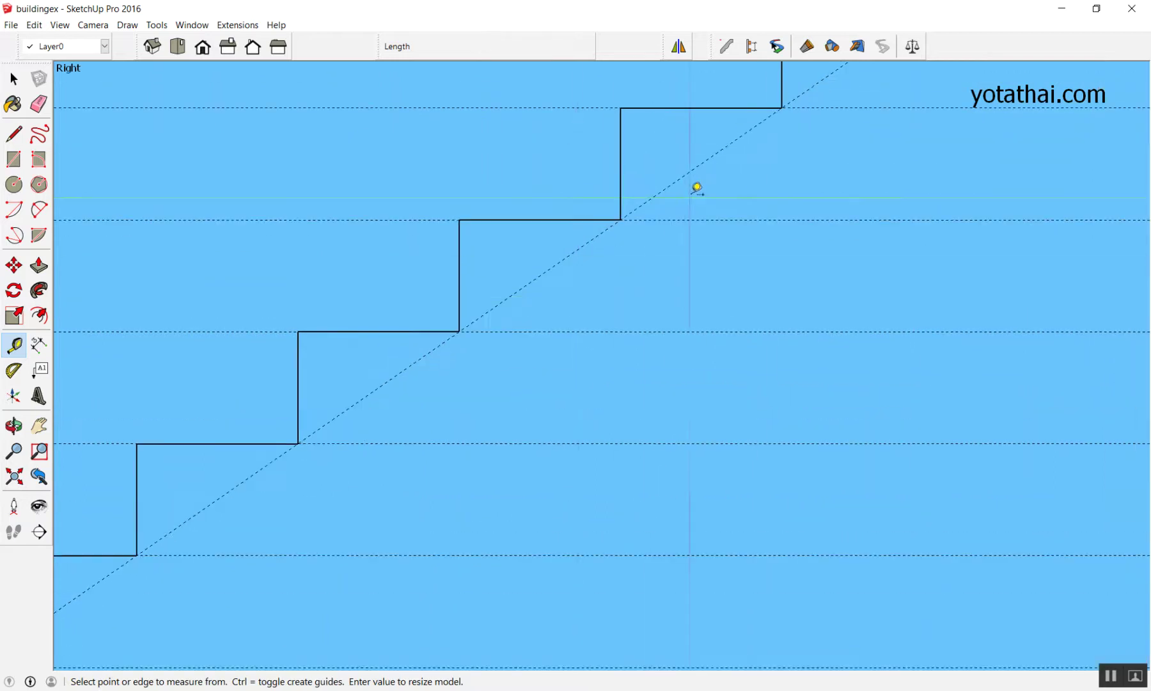
{"action": "left_click", "coordinate": [704, 161]}
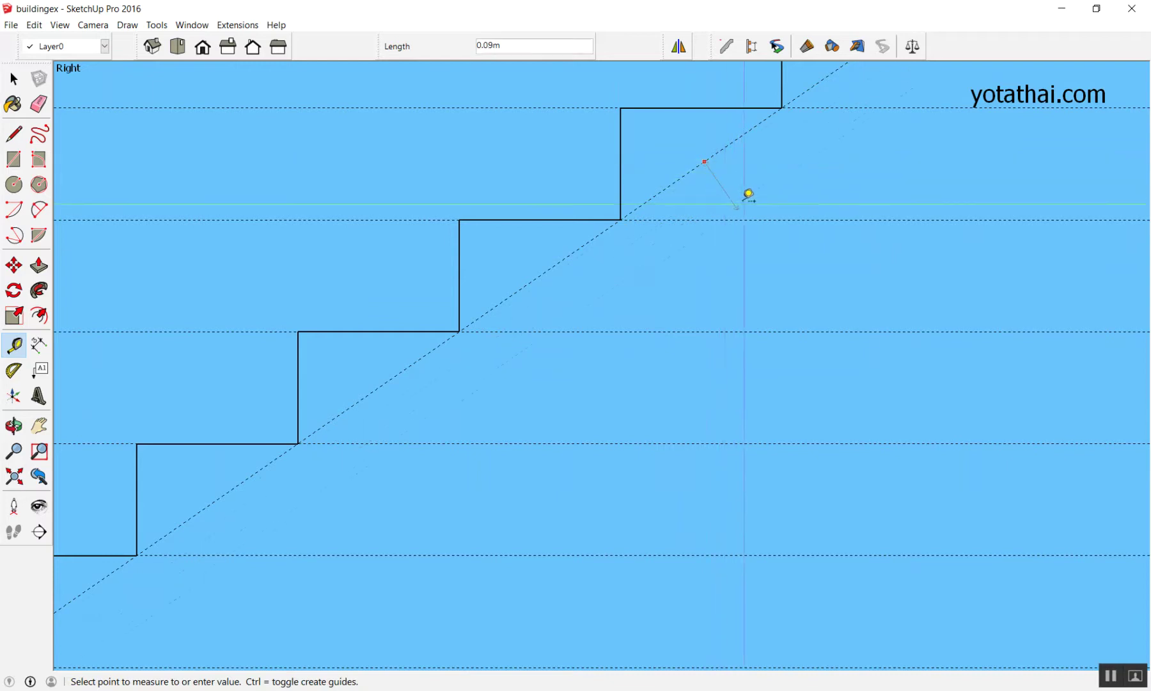
{"action": "type", "text": ".12"}
{"action": "key", "text": "Return"}
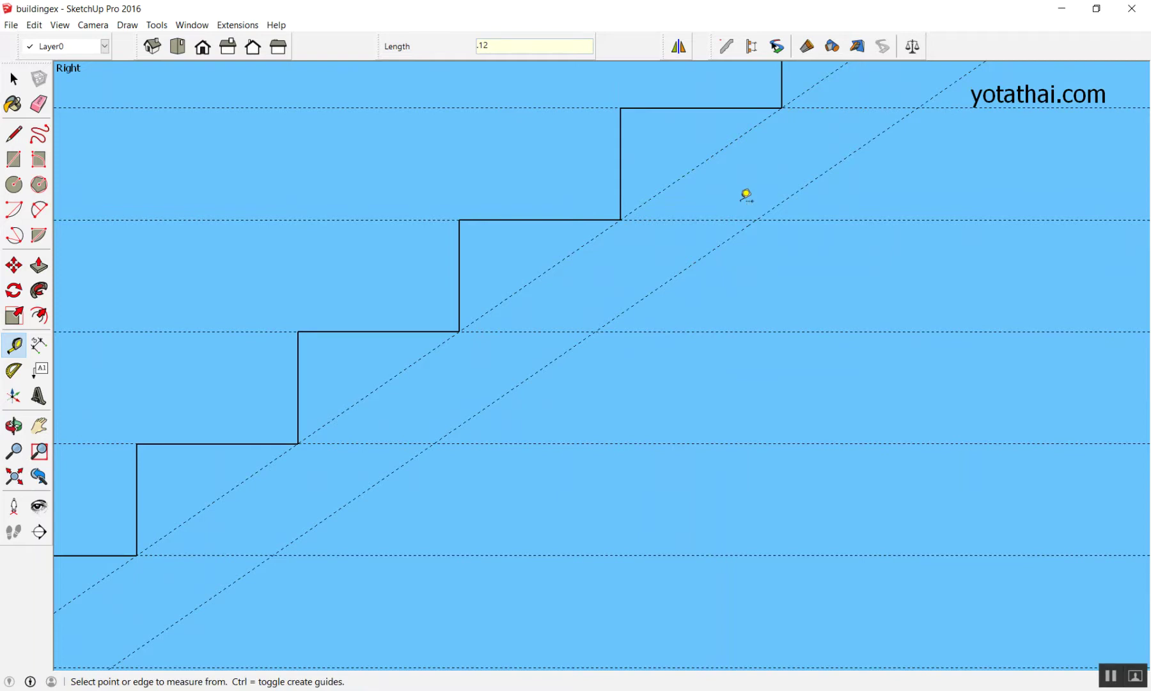
Draw a trial stringer outline from the bottom stair corner to the wall and top corner.
{"action": "scroll", "coordinate": [742, 195], "scroll_direction": "down", "scroll_amount": 5}
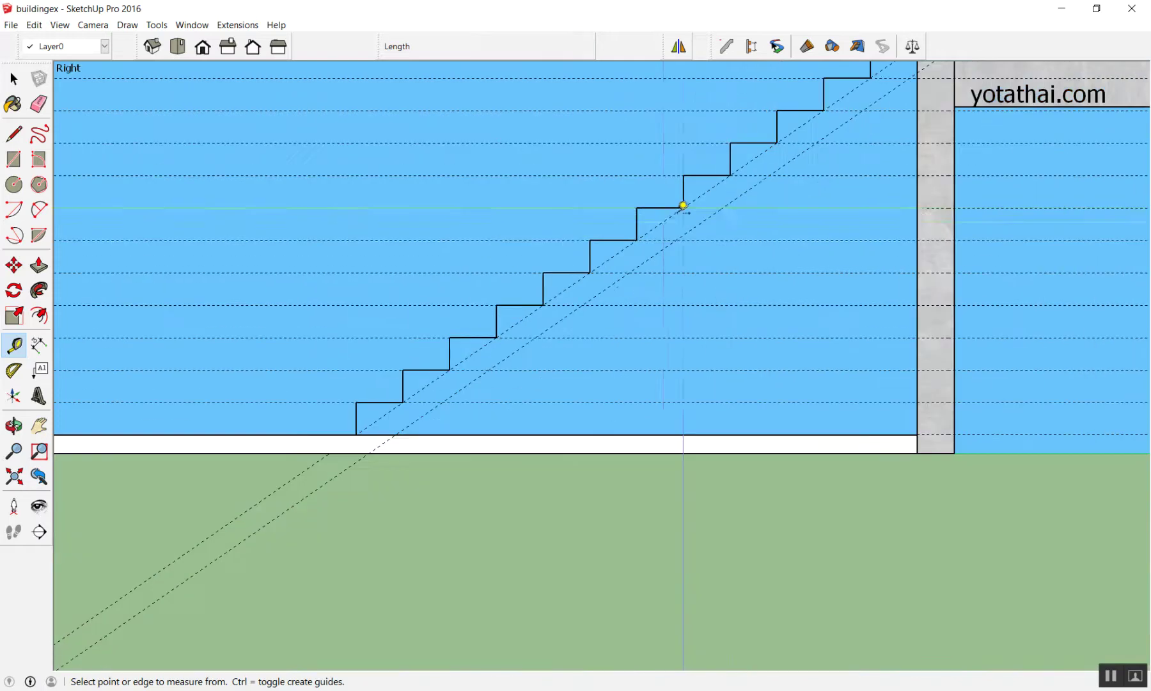
{"action": "scroll", "coordinate": [475, 409], "scroll_direction": "up", "scroll_amount": 2}
{"action": "scroll", "coordinate": [326, 450], "scroll_direction": "up", "scroll_amount": 2}
{"action": "scroll", "coordinate": [321, 441], "scroll_direction": "up", "scroll_amount": 2}
{"action": "key", "text": "l"}
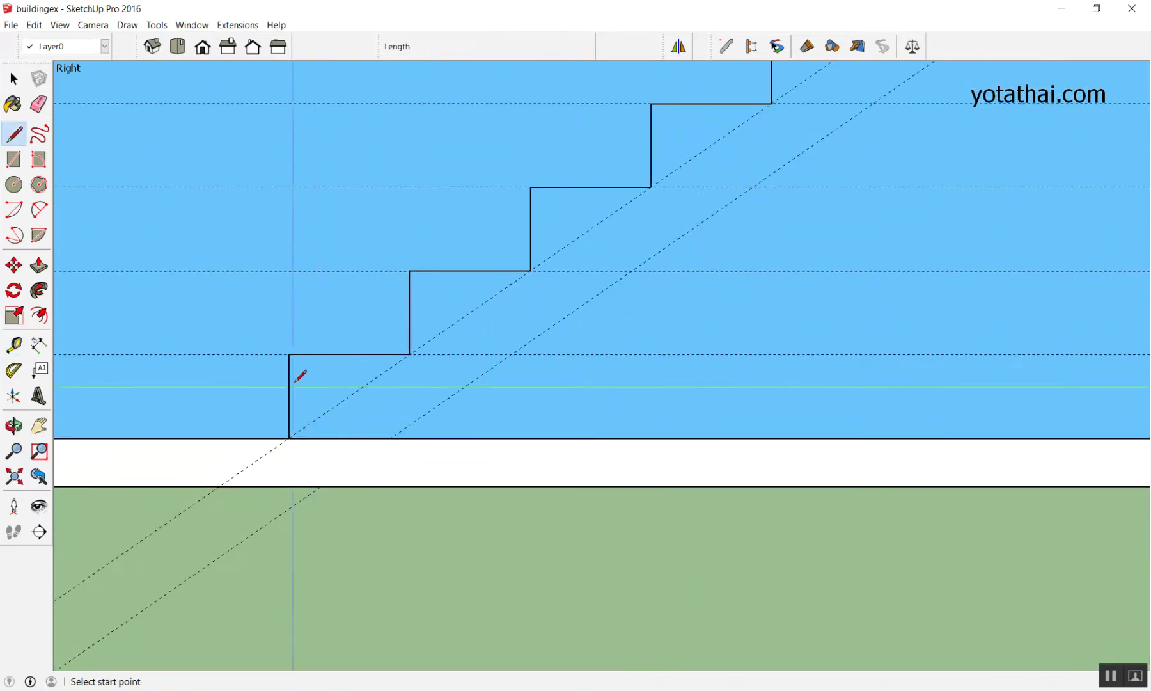
{"action": "left_click", "coordinate": [289, 437]}
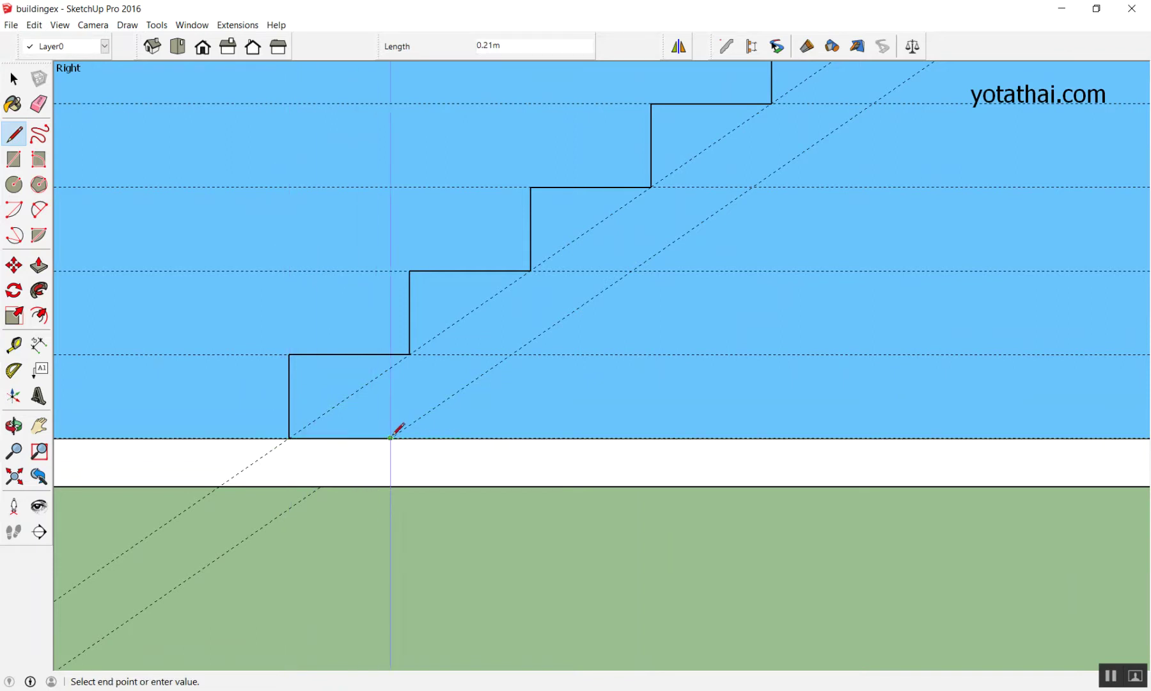
{"action": "scroll", "coordinate": [398, 426], "scroll_direction": "down", "scroll_amount": 3}
{"action": "scroll", "coordinate": [400, 416], "scroll_direction": "down", "scroll_amount": 1}
{"action": "scroll", "coordinate": [725, 167], "scroll_direction": "up", "scroll_amount": 2}
{"action": "scroll", "coordinate": [738, 162], "scroll_direction": "up", "scroll_amount": 3}
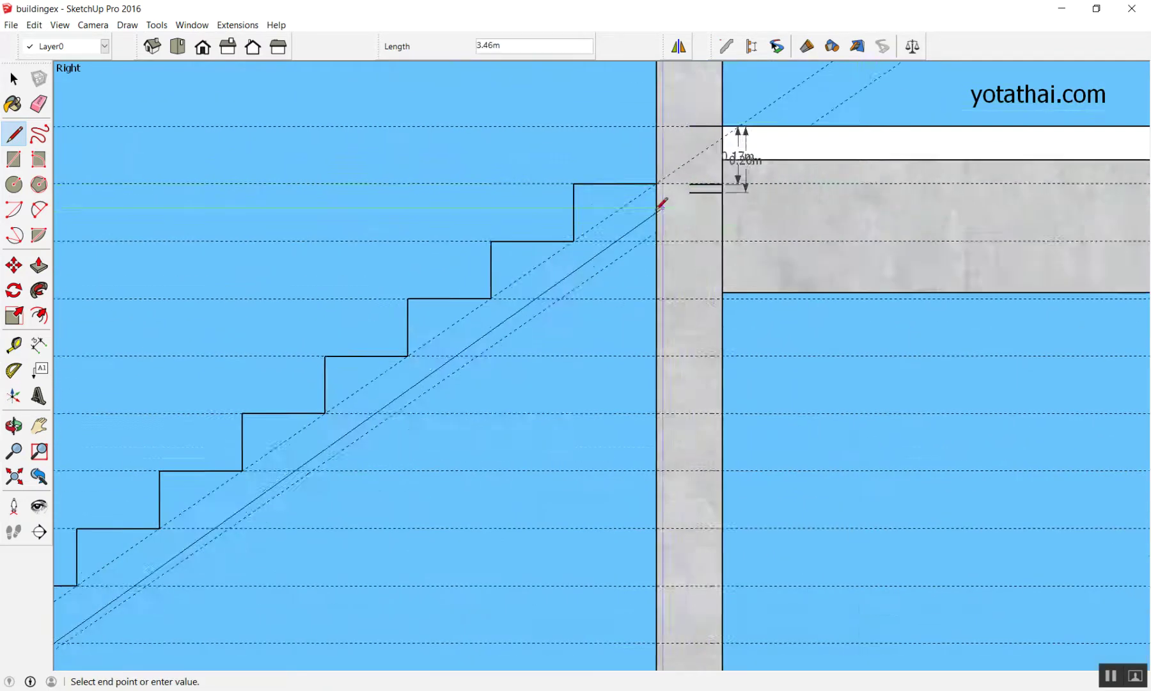
{"action": "scroll", "coordinate": [659, 224], "scroll_direction": "up", "scroll_amount": 2}
{"action": "left_click", "coordinate": [659, 253]}
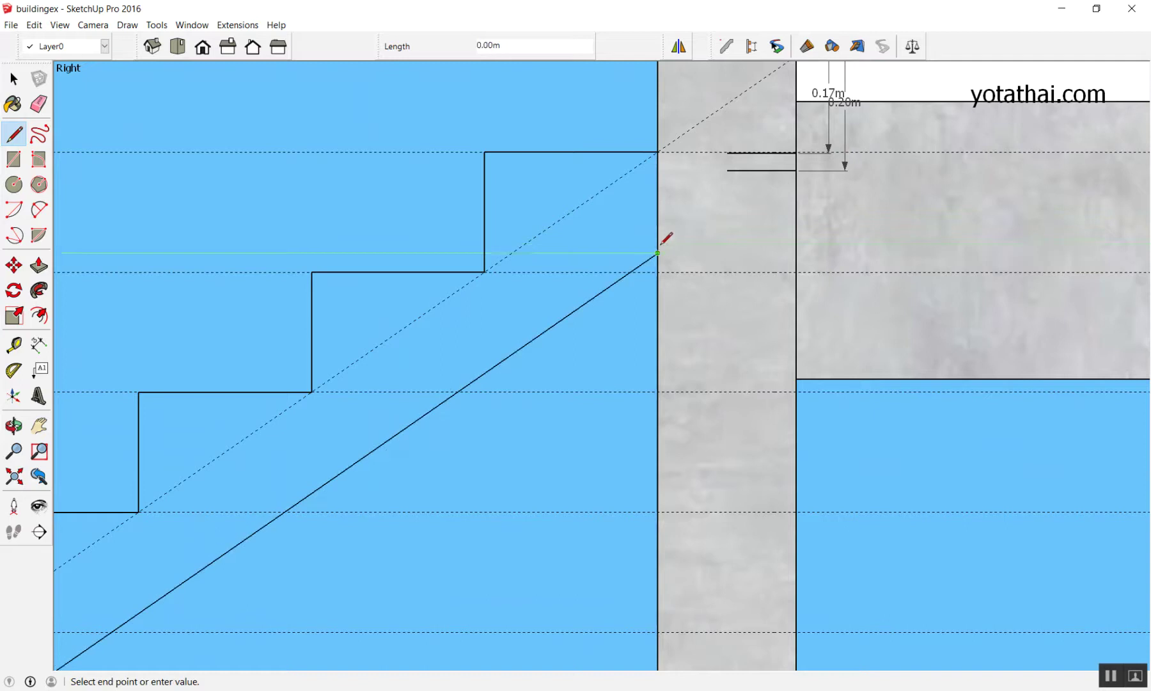
{"action": "left_click", "coordinate": [658, 151]}
Leave the Line tool and undo the stringer face just drawn.
{"action": "scroll", "coordinate": [729, 156], "scroll_direction": "down", "scroll_amount": 4}
{"action": "key", "text": "space"}
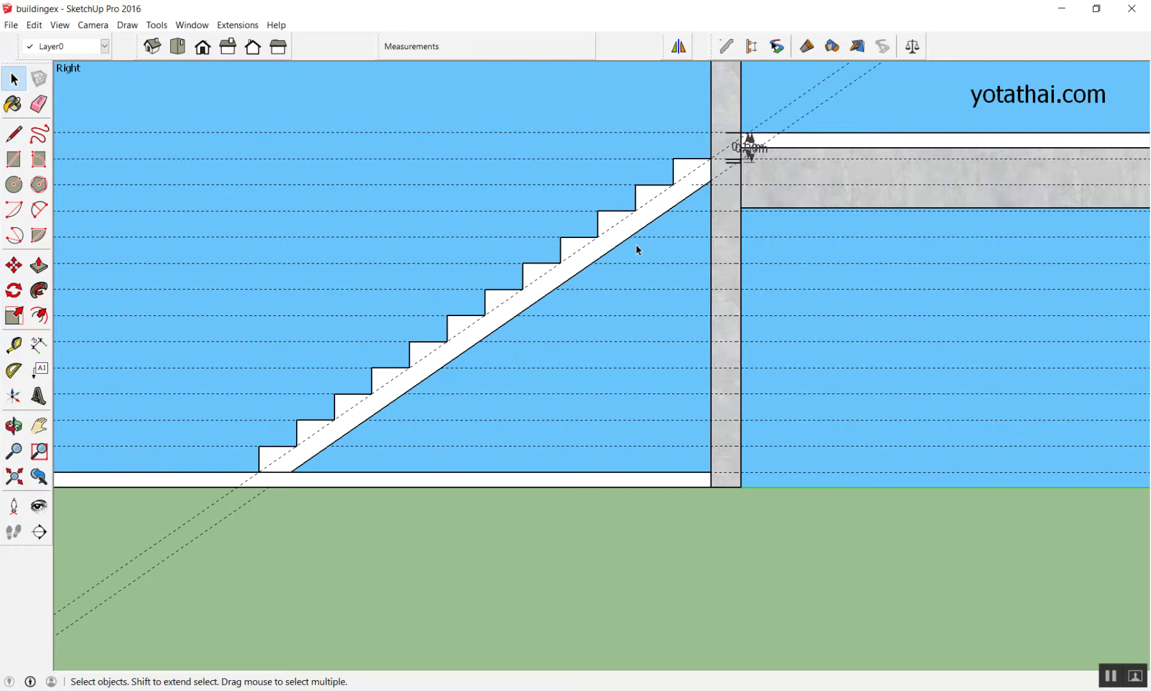
{"action": "key", "text": "ctrl+z"}
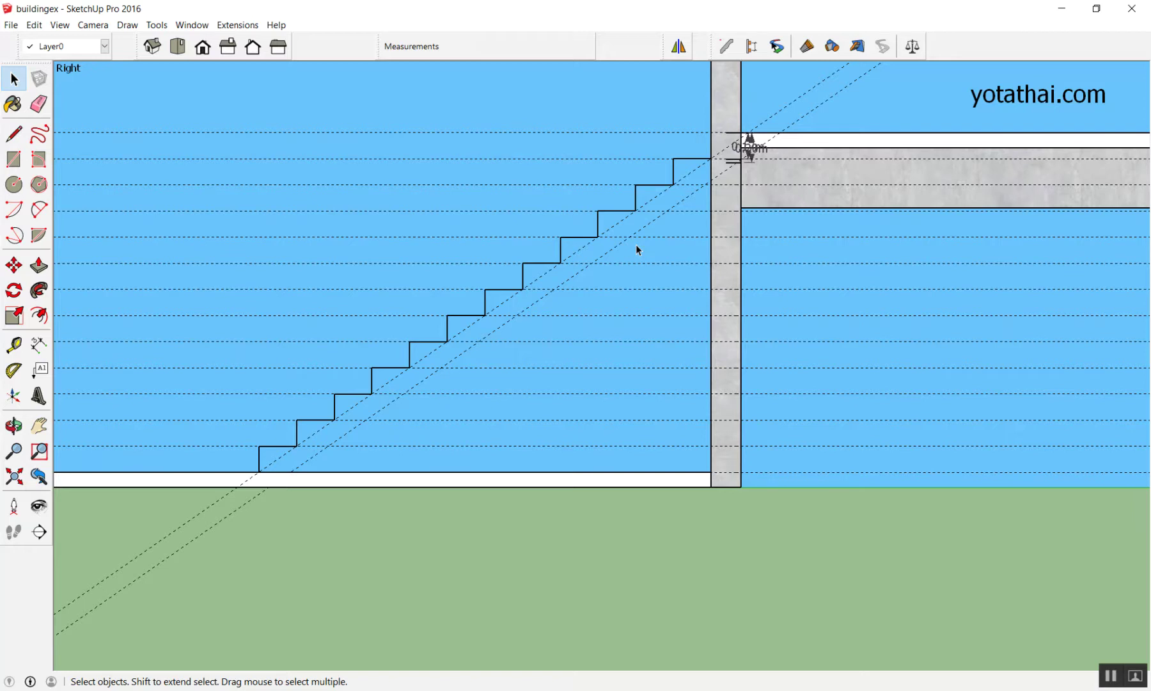
{"action": "scroll", "coordinate": [761, 131], "scroll_direction": "up", "scroll_amount": 1}
{"action": "scroll", "coordinate": [737, 159], "scroll_direction": "down", "scroll_amount": 2}
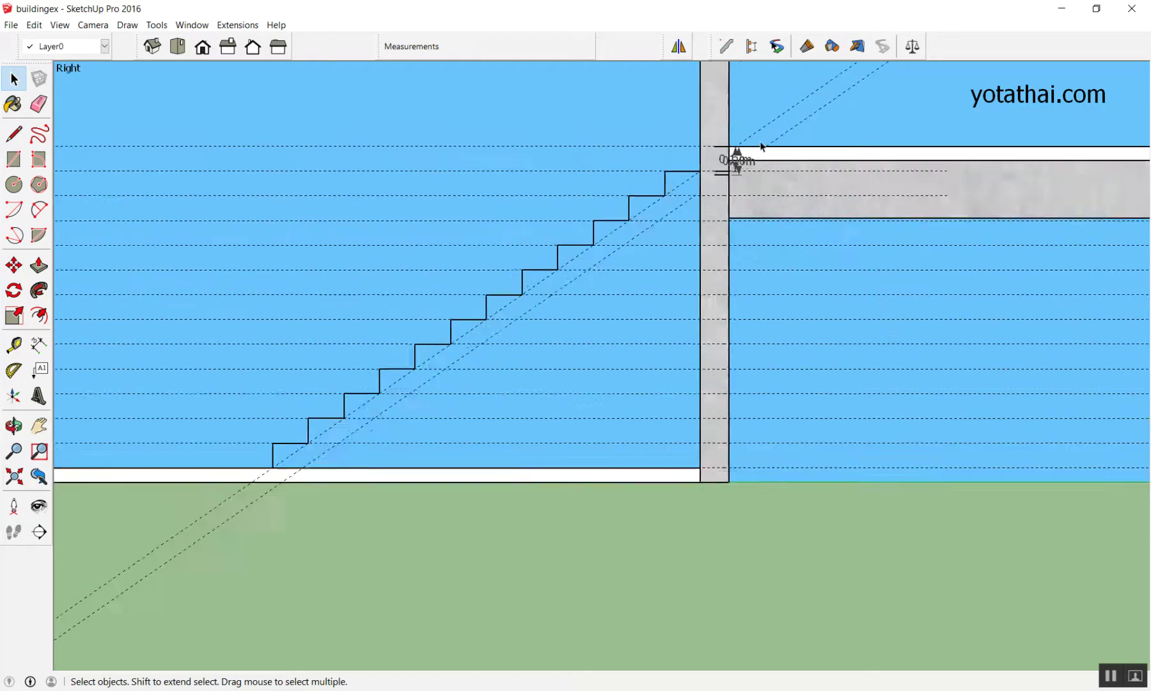
{"action": "scroll", "coordinate": [720, 144], "scroll_direction": "up", "scroll_amount": 4}
{"action": "scroll", "coordinate": [766, 190], "scroll_direction": "up", "scroll_amount": 3}
{"action": "scroll", "coordinate": [797, 200], "scroll_direction": "up", "scroll_amount": 2}
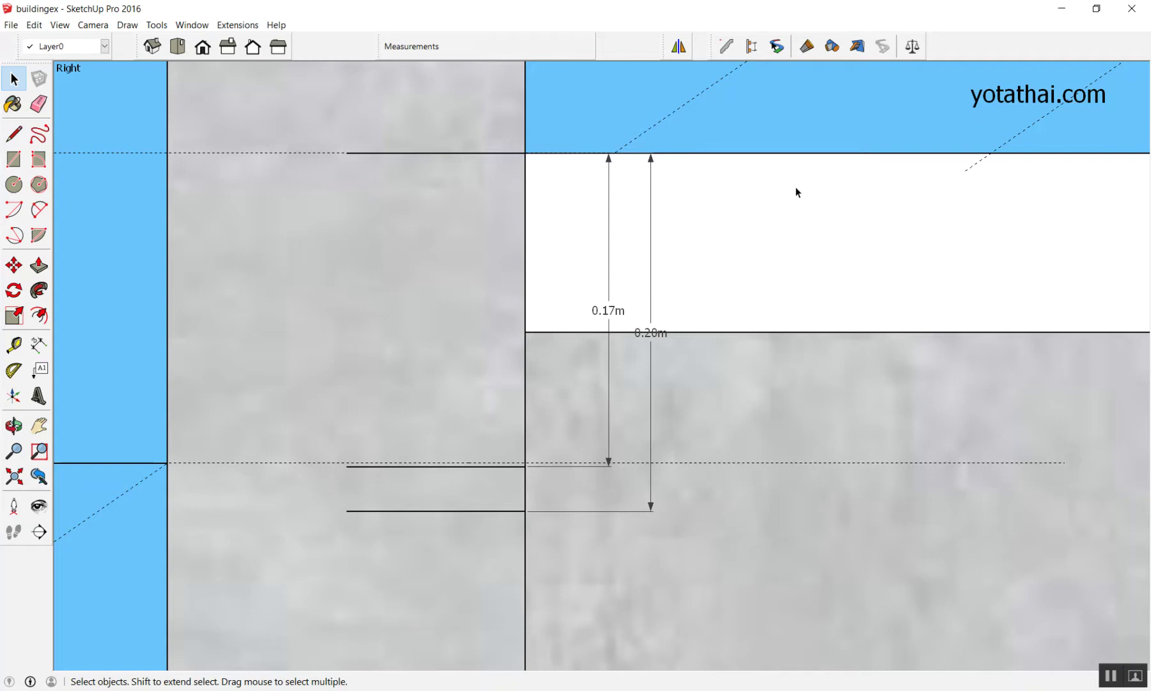
{"action": "scroll", "coordinate": [797, 192], "scroll_direction": "down", "scroll_amount": 2}
{"action": "scroll", "coordinate": [754, 197], "scroll_direction": "down", "scroll_amount": 3}
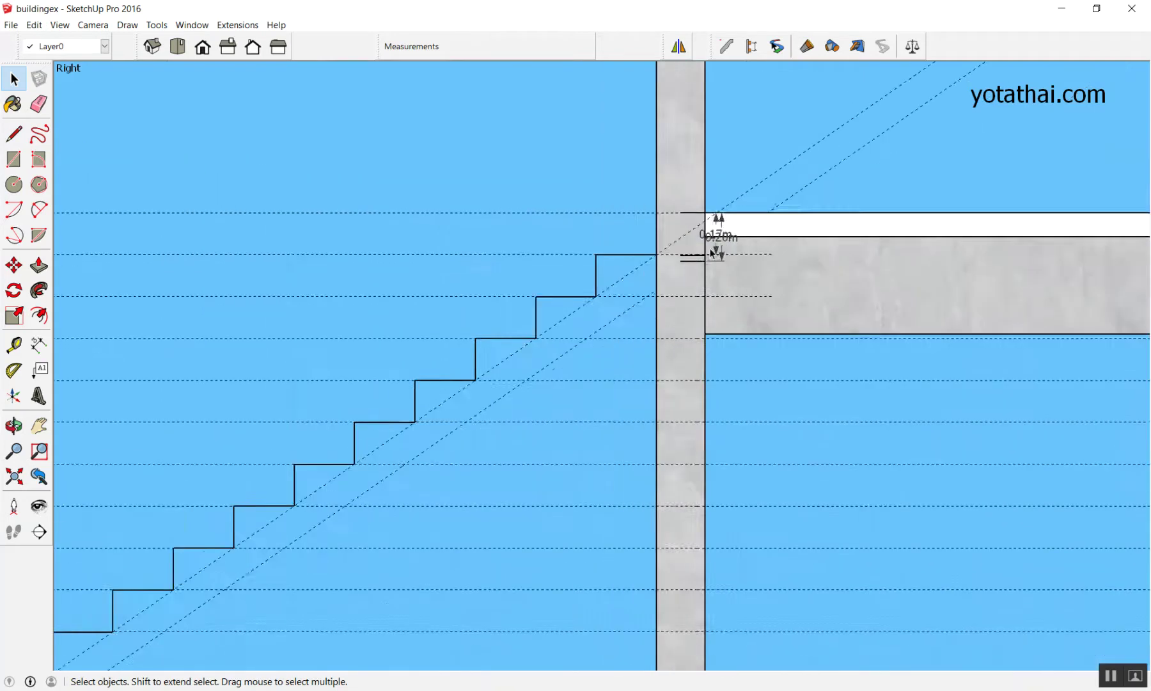
{"action": "scroll", "coordinate": [715, 250], "scroll_direction": "down", "scroll_amount": 2}
{"action": "scroll", "coordinate": [632, 354], "scroll_direction": "up", "scroll_amount": 1}
{"action": "scroll", "coordinate": [384, 447], "scroll_direction": "up", "scroll_amount": 2}
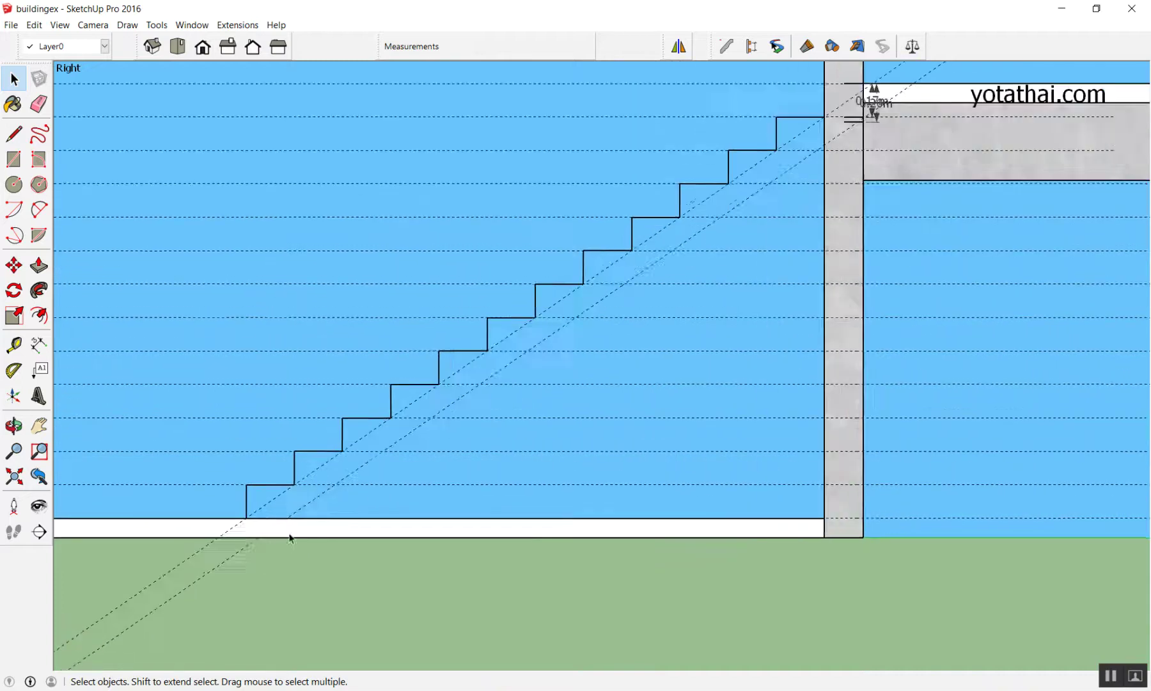
{"action": "scroll", "coordinate": [424, 429], "scroll_direction": "down", "scroll_amount": 1}
{"action": "scroll", "coordinate": [427, 418], "scroll_direction": "up", "scroll_amount": 1}
{"action": "key", "text": "e"}
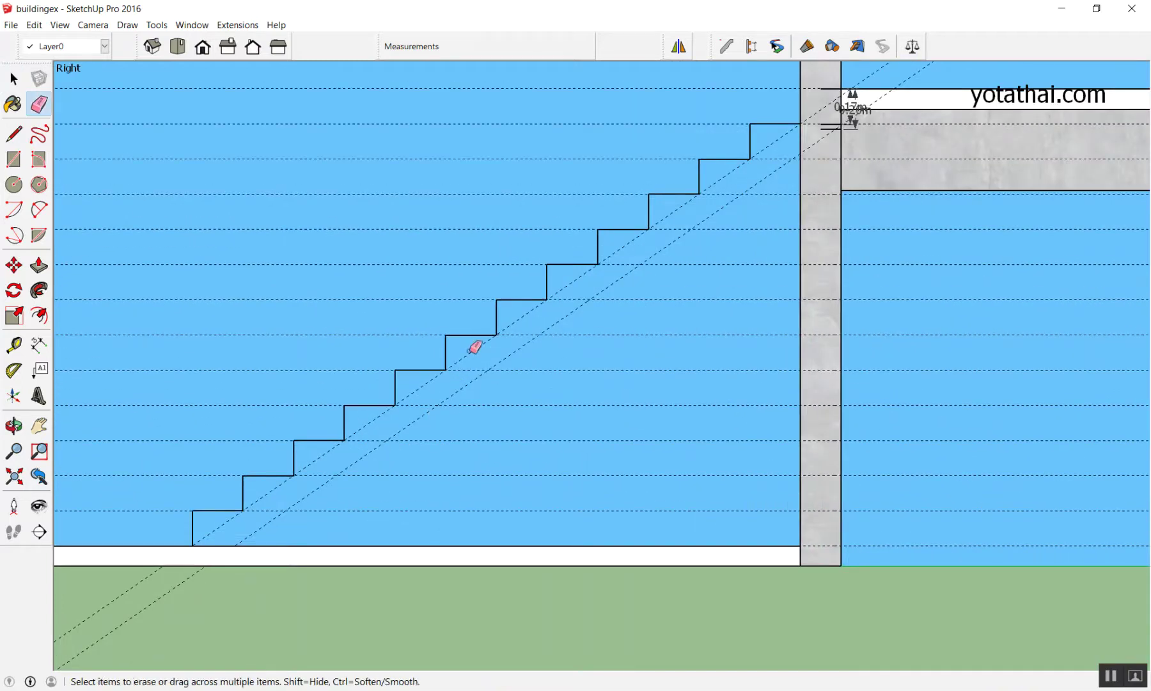
Erase both old diagonal guides and redraw one through the step corners with Tape Measure.
{"action": "left_click", "coordinate": [512, 355]}
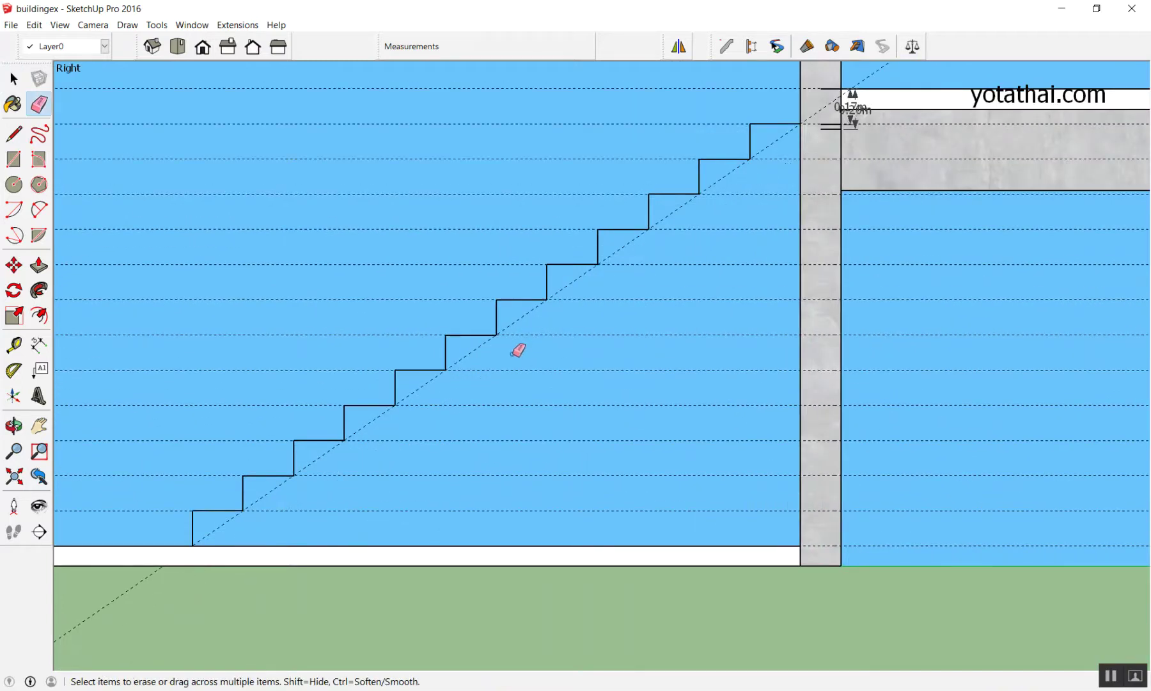
{"action": "left_click", "coordinate": [465, 356]}
{"action": "scroll", "coordinate": [465, 356], "scroll_direction": "up", "scroll_amount": 1}
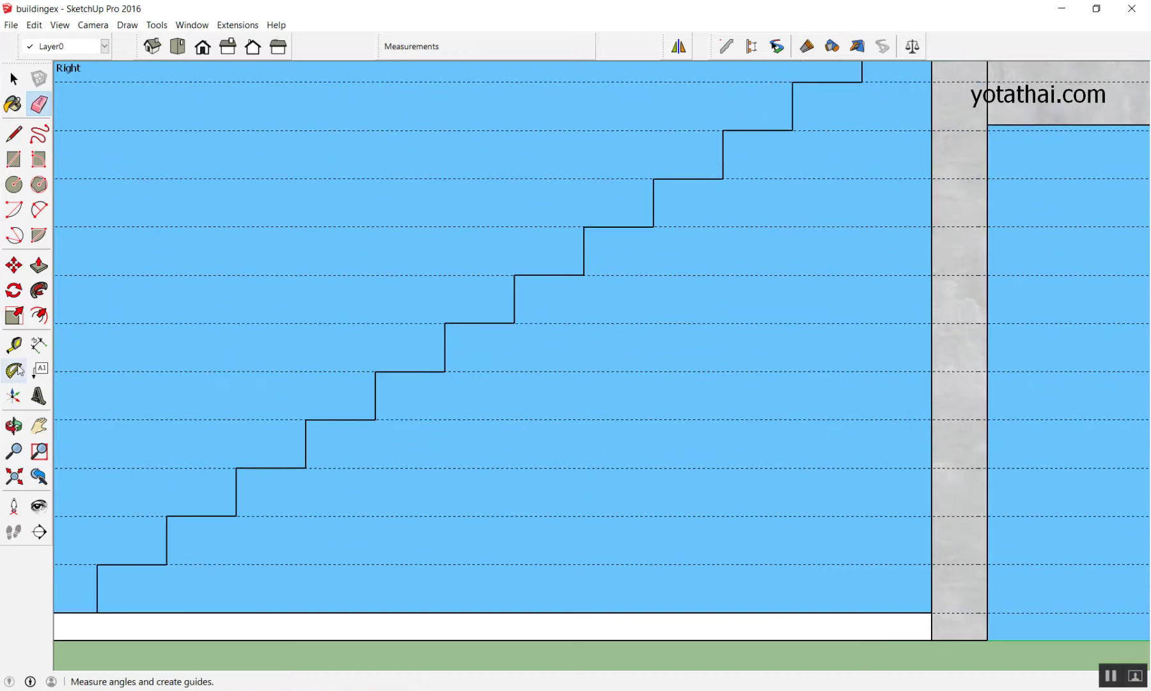
{"action": "left_click", "coordinate": [13, 345]}
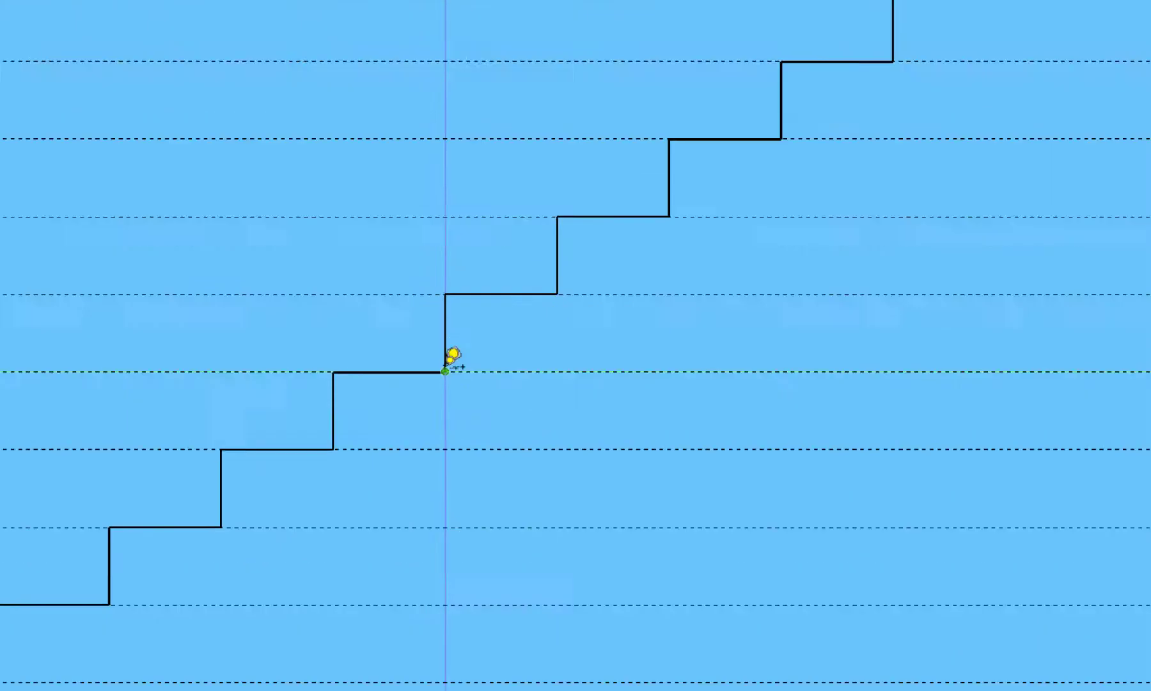
{"action": "left_click", "coordinate": [445, 371]}
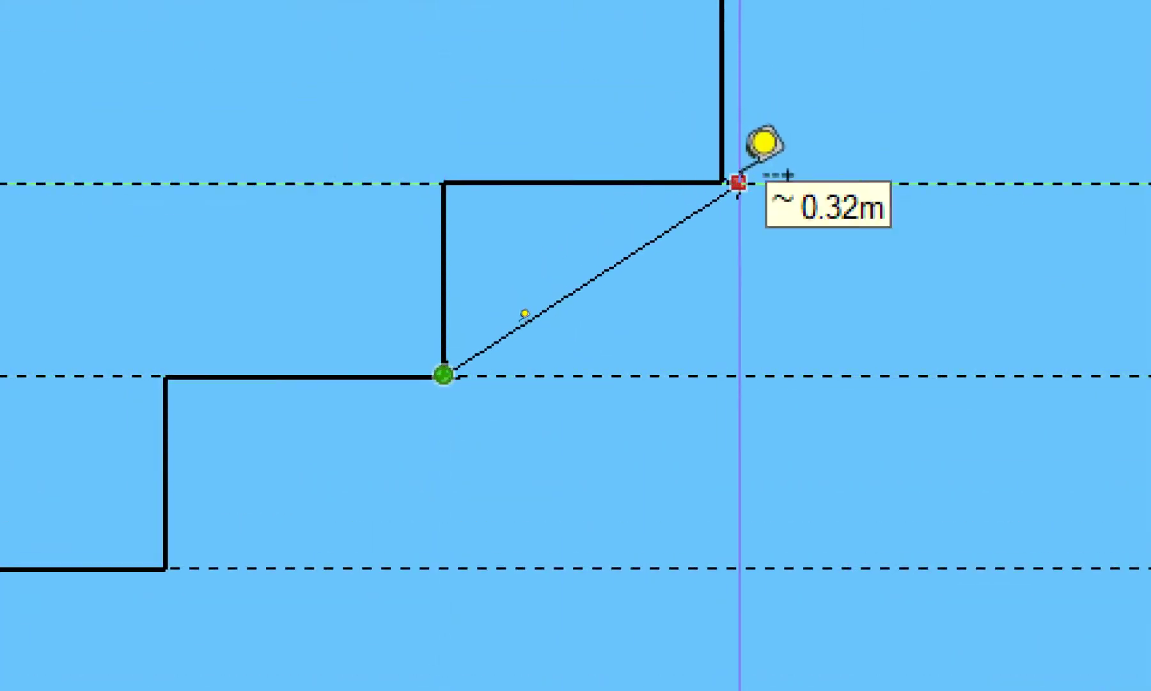
{"action": "left_click", "coordinate": [721, 182]}
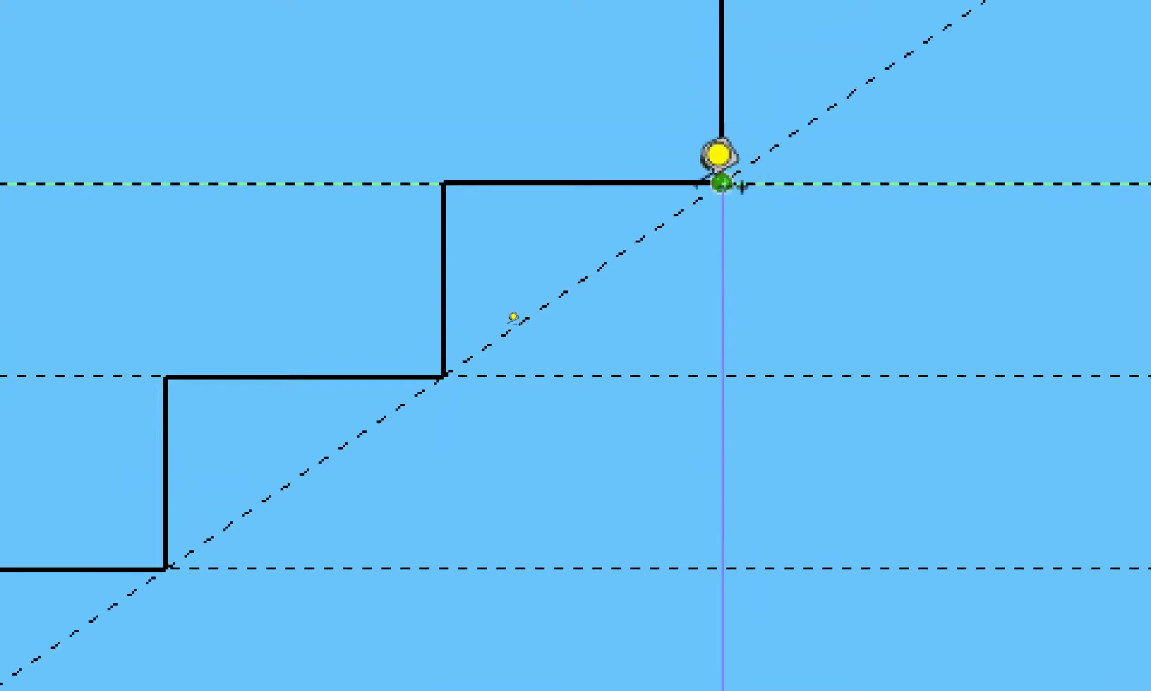
Offset a parallel guide 0.12 m below the new diagonal guide.
{"action": "left_click", "coordinate": [823, 111]}
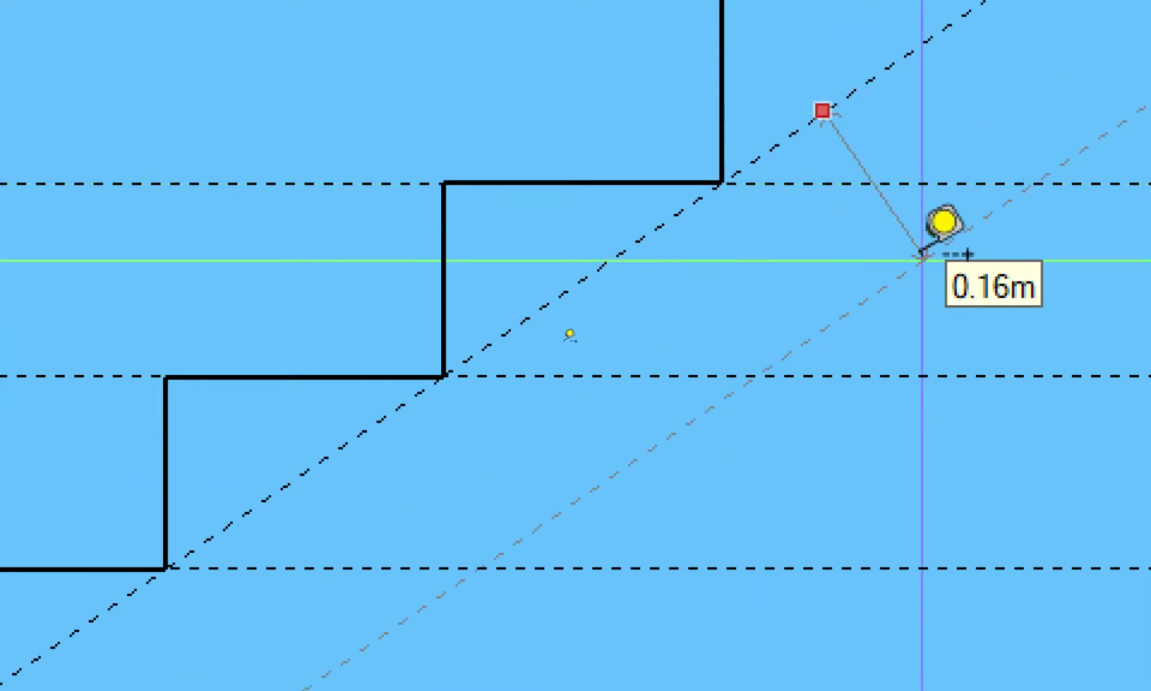
{"action": "type", "text": "0.12"}
{"action": "key", "text": "Return"}
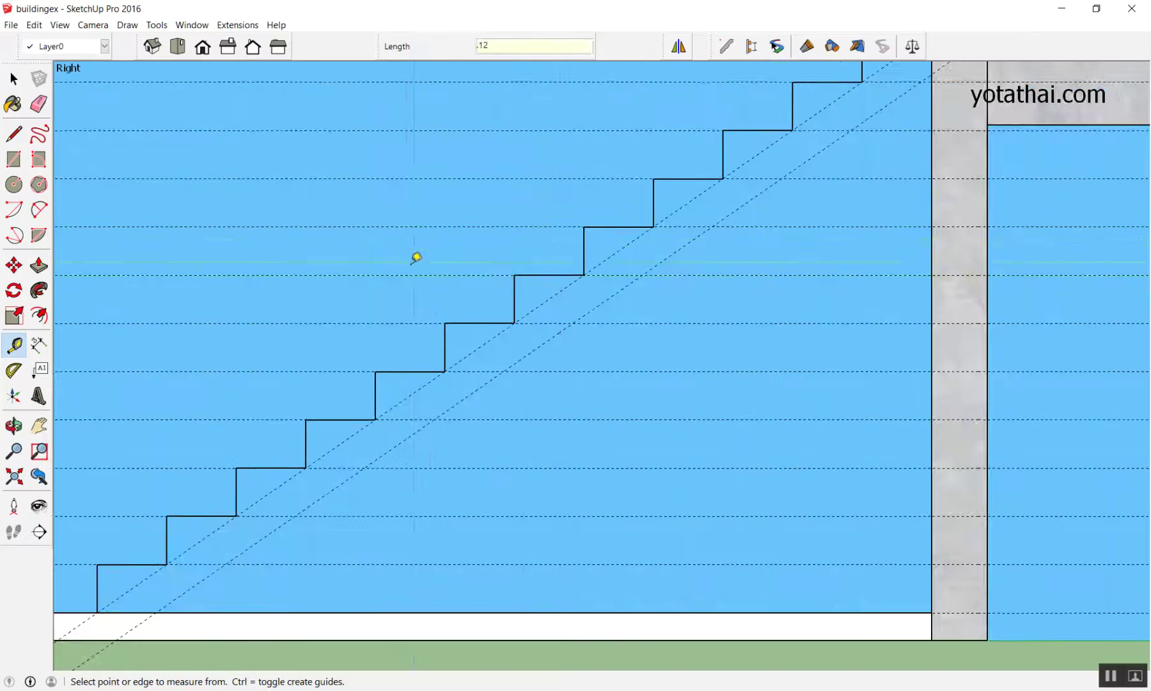
{"action": "scroll", "coordinate": [282, 424], "scroll_direction": "down", "scroll_amount": 3}
{"action": "scroll", "coordinate": [250, 441], "scroll_direction": "up", "scroll_amount": 3}
{"action": "scroll", "coordinate": [250, 442], "scroll_direction": "up", "scroll_amount": 2}
Draw the sloped underside line from the bottom stair corner along the lower guide.
{"action": "key", "text": "space"}
{"action": "left_click", "coordinate": [15, 134]}
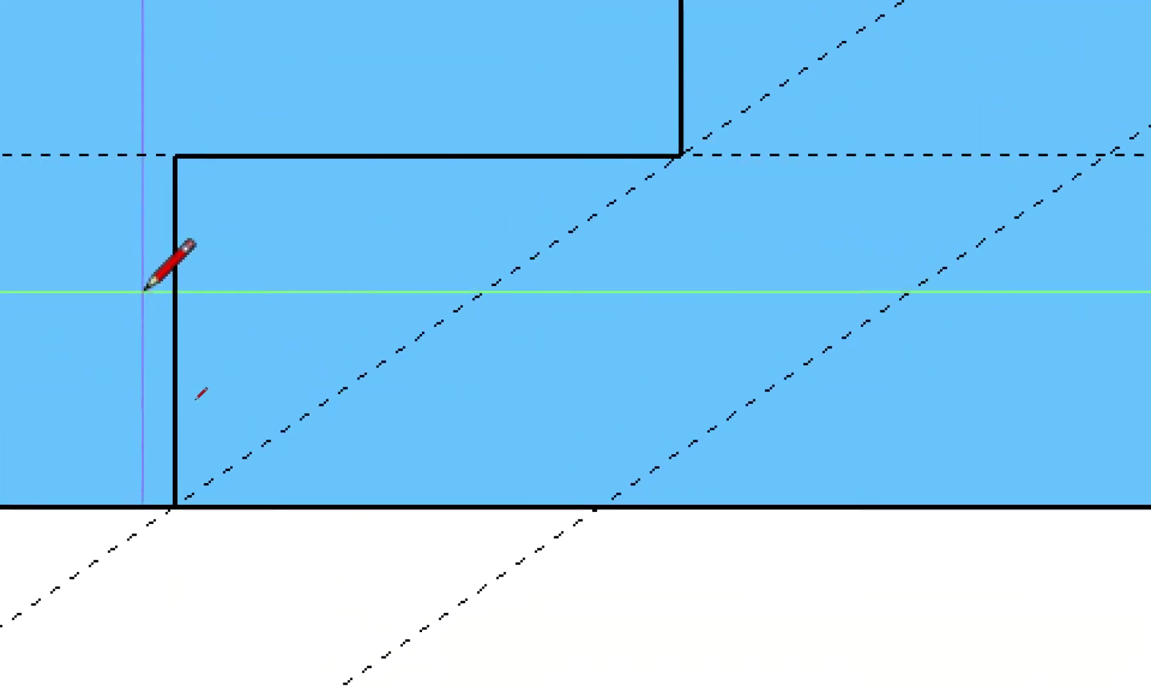
{"action": "left_click", "coordinate": [175, 505]}
{"action": "left_click", "coordinate": [599, 505]}
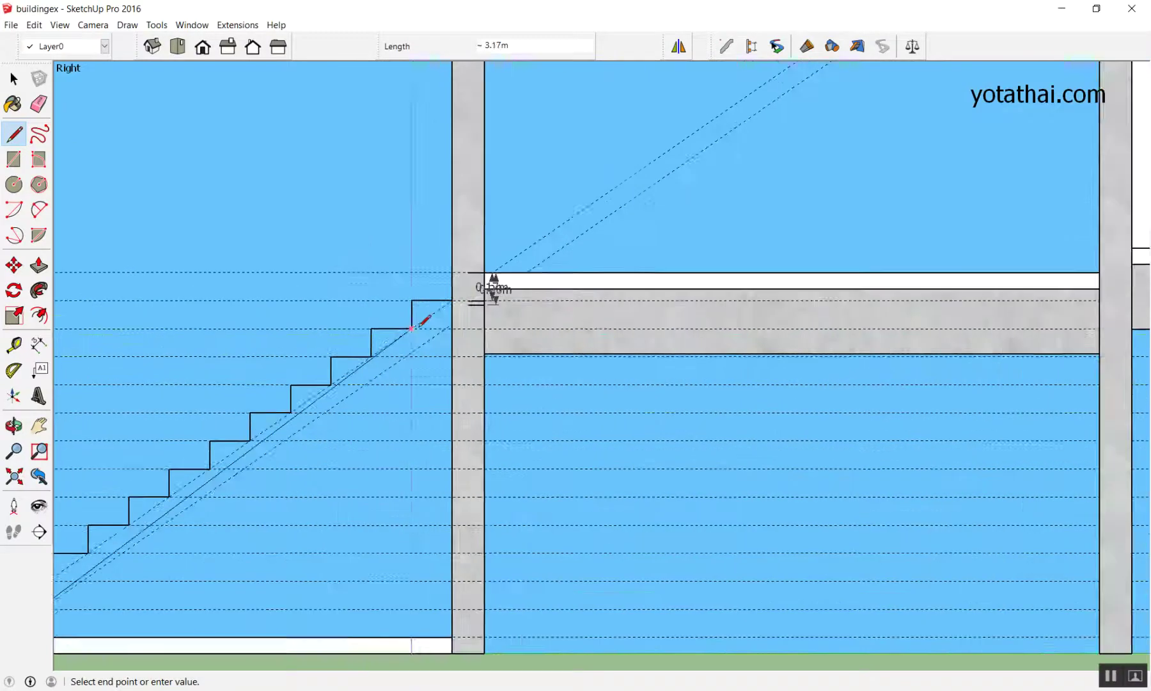
{"action": "scroll", "coordinate": [424, 320], "scroll_direction": "up", "scroll_amount": 2}
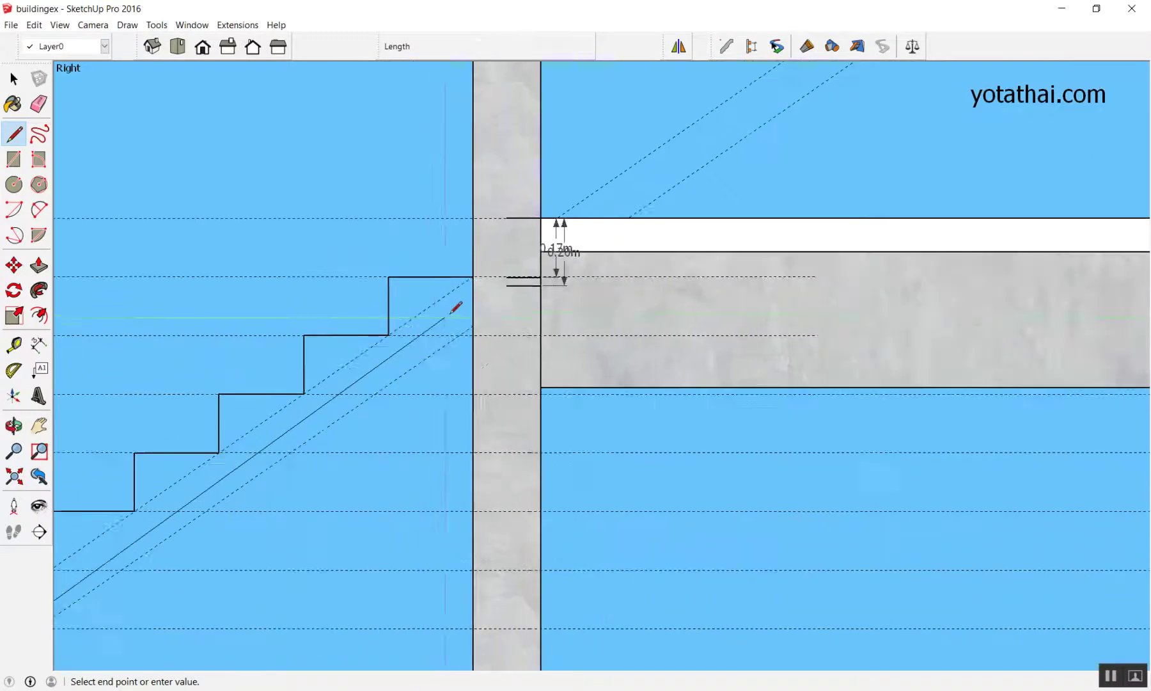
{"action": "scroll", "coordinate": [457, 306], "scroll_direction": "up", "scroll_amount": 4}
{"action": "scroll", "coordinate": [504, 295], "scroll_direction": "up", "scroll_amount": 2}
Close the outline at the wall and top step corner into a filled stringer face.
{"action": "left_click", "coordinate": [488, 395]}
{"action": "left_click", "coordinate": [490, 99]}
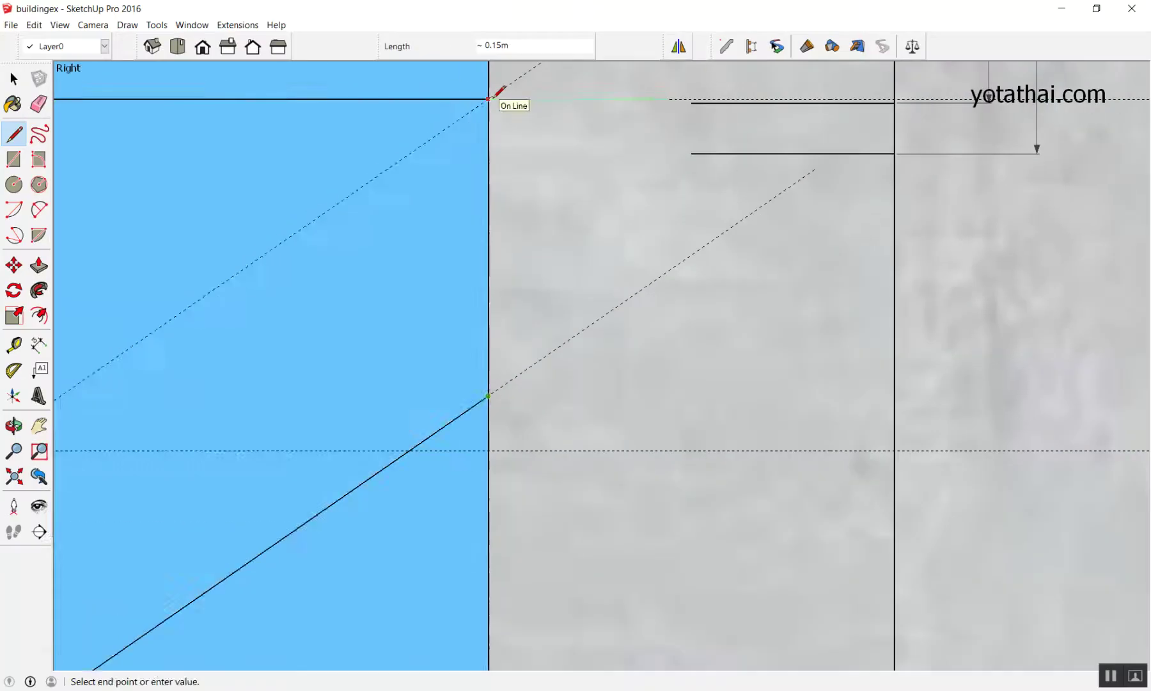
{"action": "left_click", "coordinate": [492, 98]}
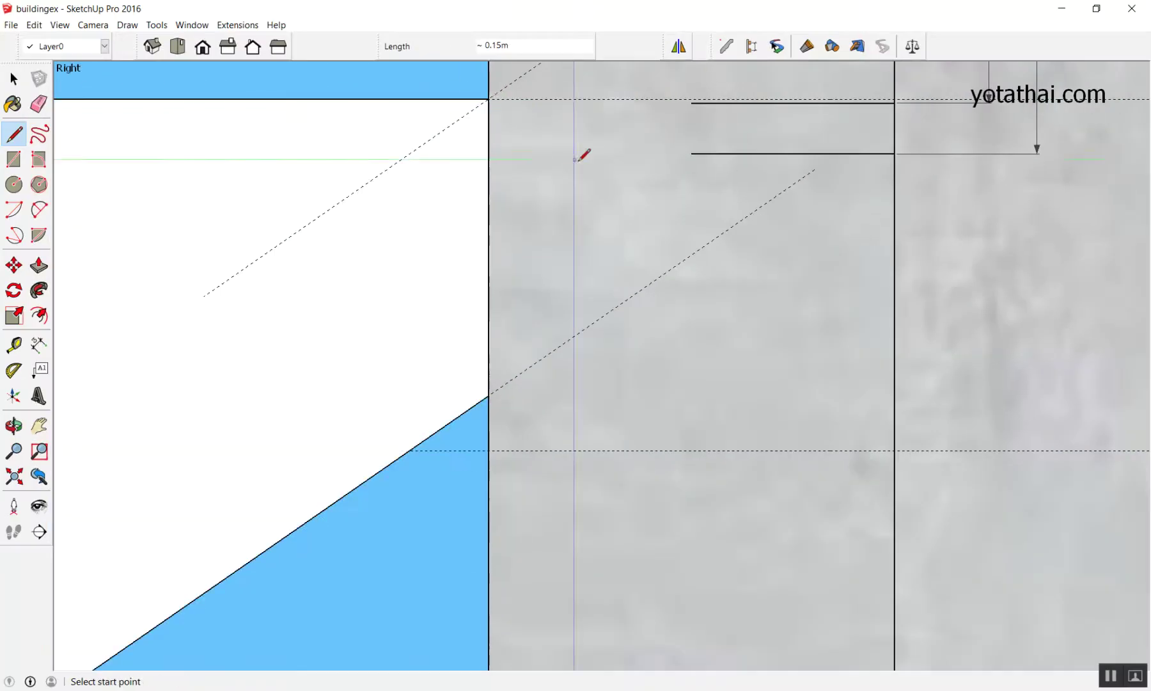
{"action": "scroll", "coordinate": [627, 205], "scroll_direction": "down", "scroll_amount": 3}
{"action": "scroll", "coordinate": [666, 256], "scroll_direction": "down", "scroll_amount": 2}
{"action": "mouse_move", "coordinate": [638, 286]}
{"action": "middle_mouse_down"}
{"action": "mouse_move", "coordinate": [745, 253]}
{"action": "mouse_move", "coordinate": [222, 337]}
{"action": "mouse_move", "coordinate": [788, 488]}
{"action": "mouse_move", "coordinate": [532, 334]}
{"action": "mouse_move", "coordinate": [1092, 387]}
{"action": "middle_mouse_up"}
{"action": "scroll", "coordinate": [853, 317], "scroll_direction": "up", "scroll_amount": 3}
{"action": "scroll", "coordinate": [830, 275], "scroll_direction": "up", "scroll_amount": 2}
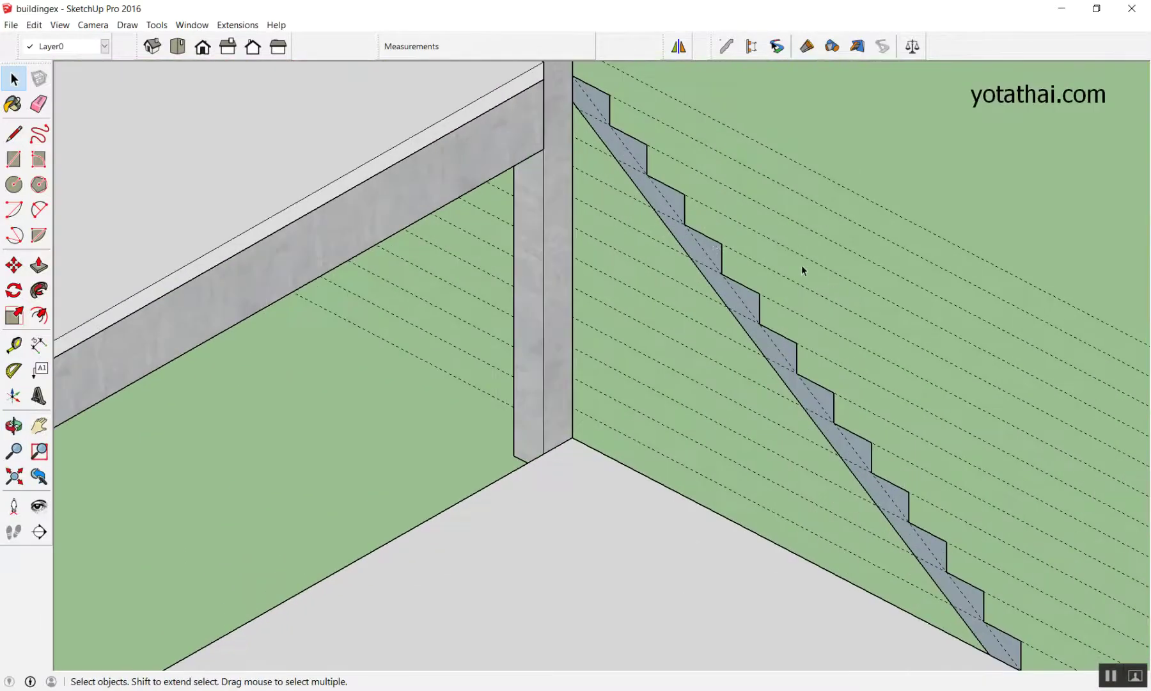
Push/Pull the stair face out 1.50 m into a solid 3D staircase.
{"action": "key", "text": "p"}
{"action": "left_click_drag", "start_coordinate": [707, 253], "coordinate": [488, 345]}
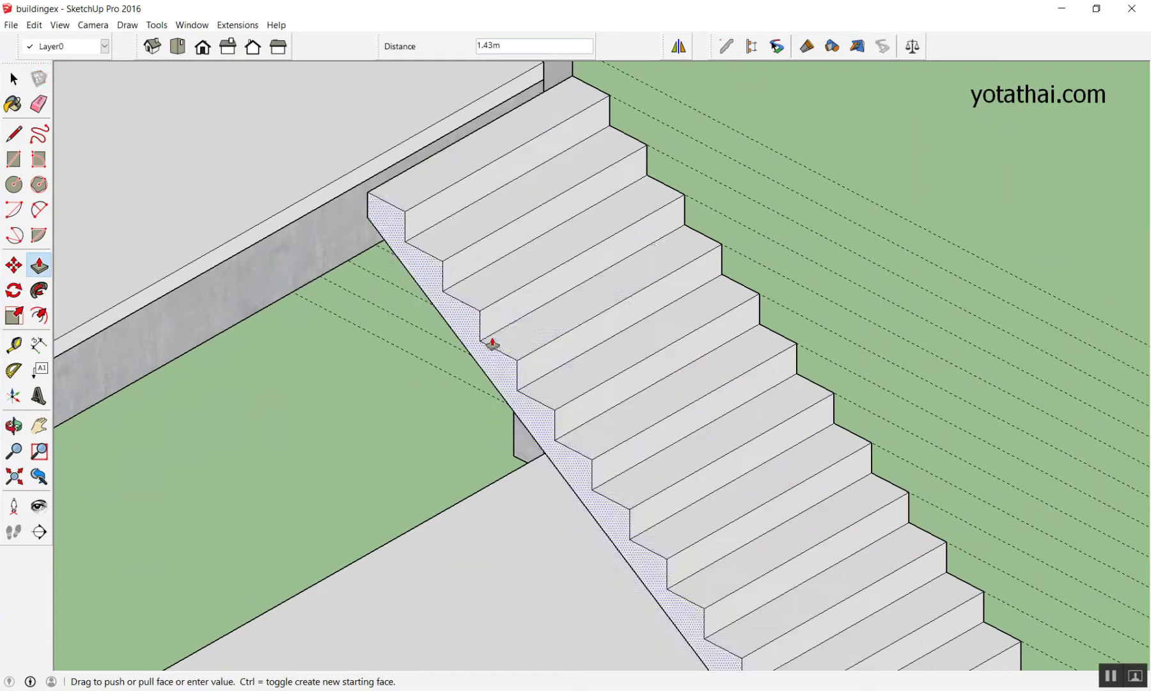
{"action": "type", "text": ".1"}
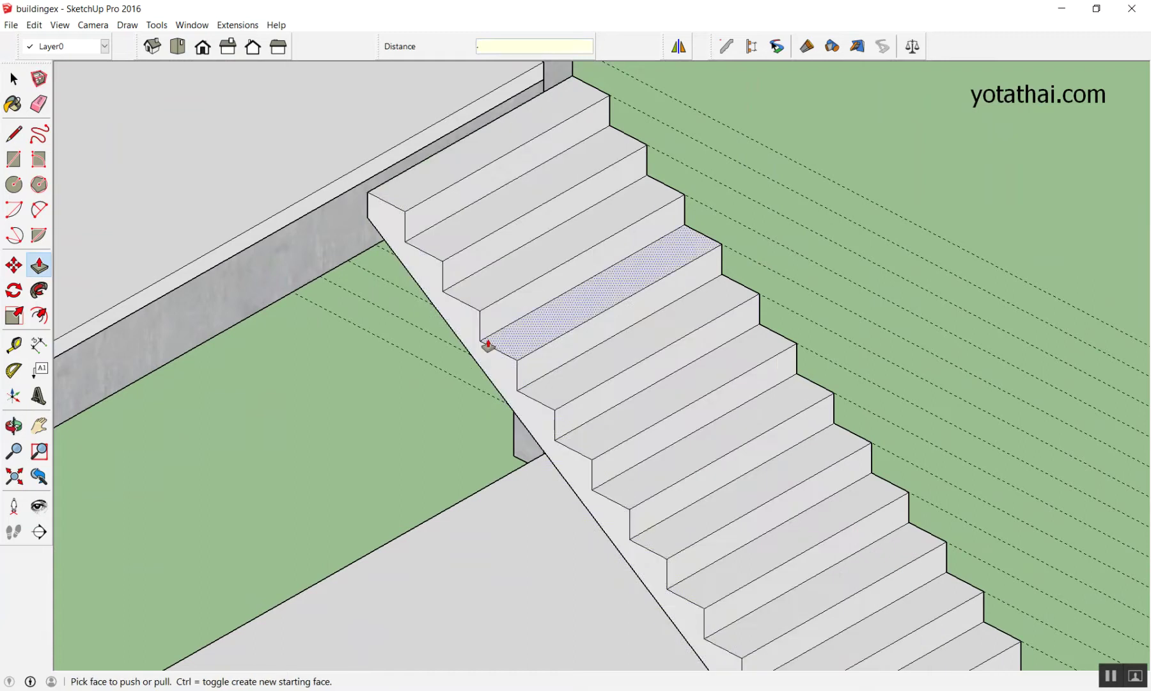
{"action": "key", "text": "Return"}
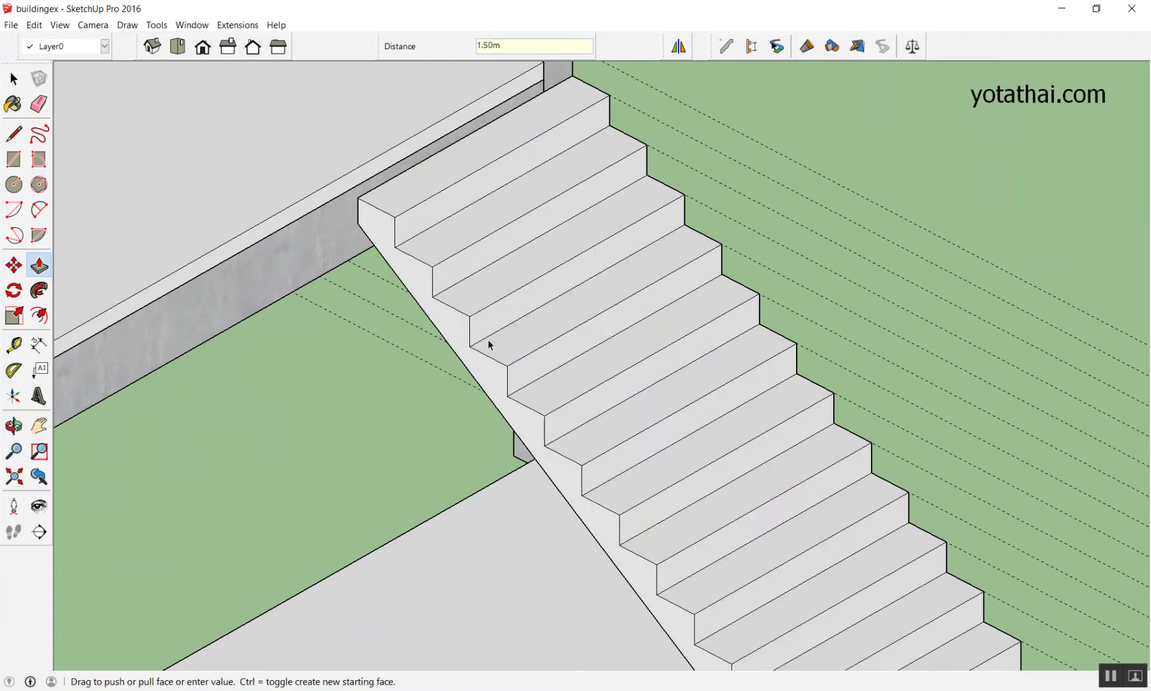
{"action": "key", "text": "space"}
{"action": "mouse_move", "coordinate": [488, 346]}
{"action": "middle_mouse_down"}
{"action": "mouse_move", "coordinate": [180, 93]}
{"action": "mouse_move", "coordinate": [660, 272]}
{"action": "mouse_move", "coordinate": [547, 311]}
{"action": "mouse_move", "coordinate": [532, 300]}
{"action": "middle_mouse_up"}
{"action": "scroll", "coordinate": [481, 267], "scroll_direction": "up", "scroll_amount": 4}
Select all the staircase geometry and make it one group, then deselect it.
{"action": "triple_click", "coordinate": [470, 272]}
{"action": "right_click", "coordinate": [470, 272]}
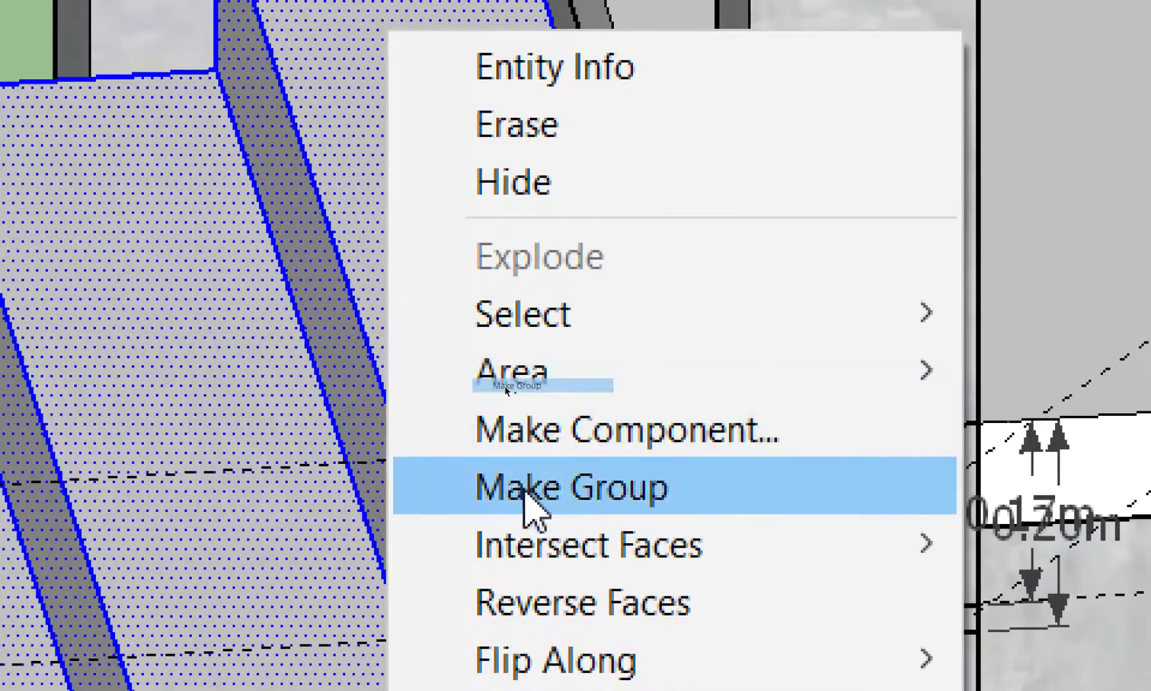
{"action": "left_click", "coordinate": [530, 504]}
{"action": "left_click", "coordinate": [665, 504]}
{"action": "scroll", "coordinate": [570, 326], "scroll_direction": "up", "scroll_amount": 3}
{"action": "mouse_move", "coordinate": [571, 326]}
{"action": "middle_mouse_down"}
{"action": "mouse_move", "coordinate": [567, 285]}
{"action": "mouse_move", "coordinate": [702, 386]}
{"action": "mouse_move", "coordinate": [563, 408]}
{"action": "mouse_move", "coordinate": [472, 250]}
{"action": "middle_mouse_up"}
{"action": "scroll", "coordinate": [706, 390], "scroll_direction": "down", "scroll_amount": 3}
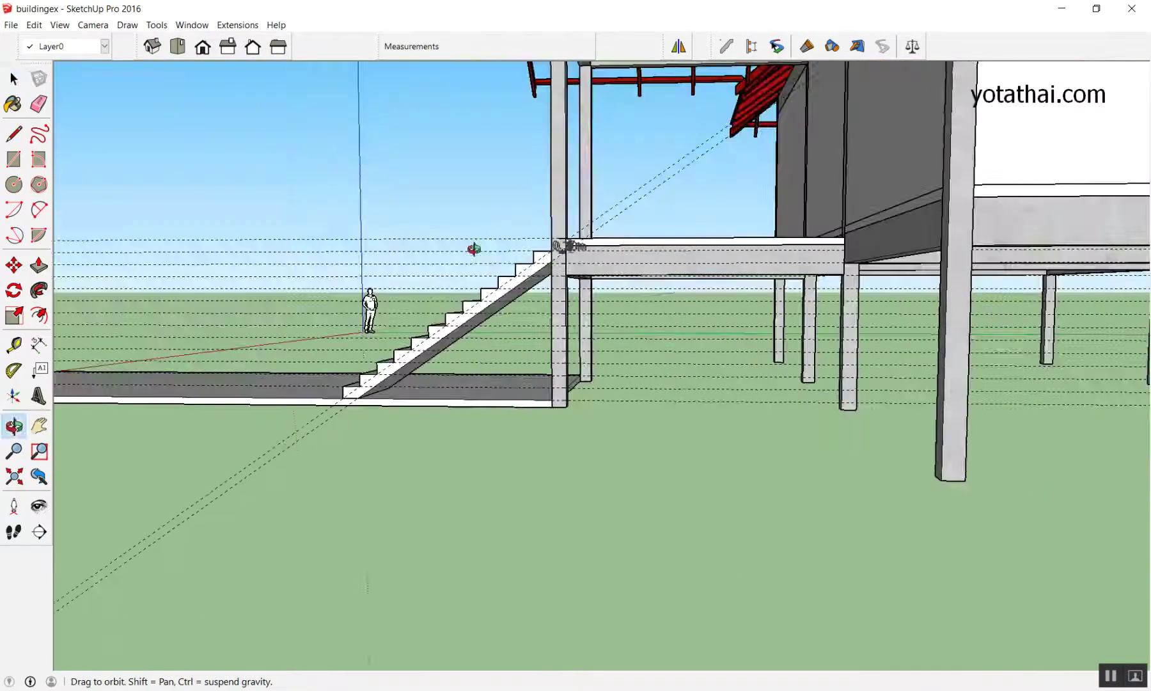
{"action": "scroll", "coordinate": [460, 263], "scroll_direction": "up", "scroll_amount": 2}
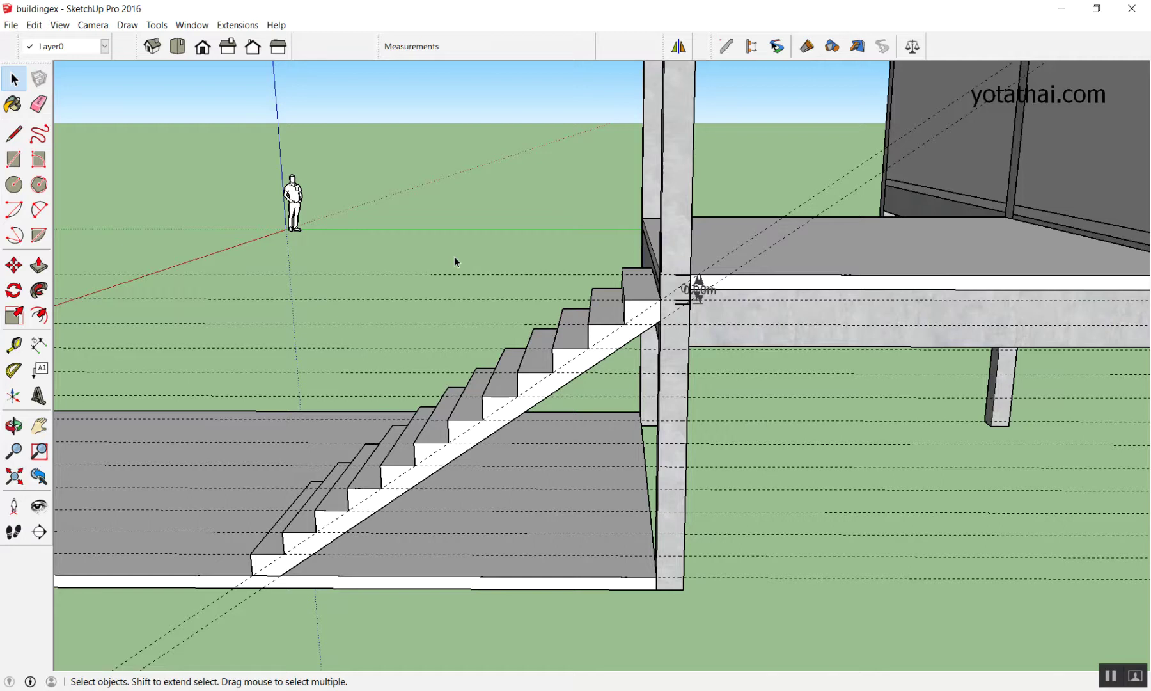
{"action": "scroll", "coordinate": [917, 355], "scroll_direction": "down", "scroll_amount": 3}
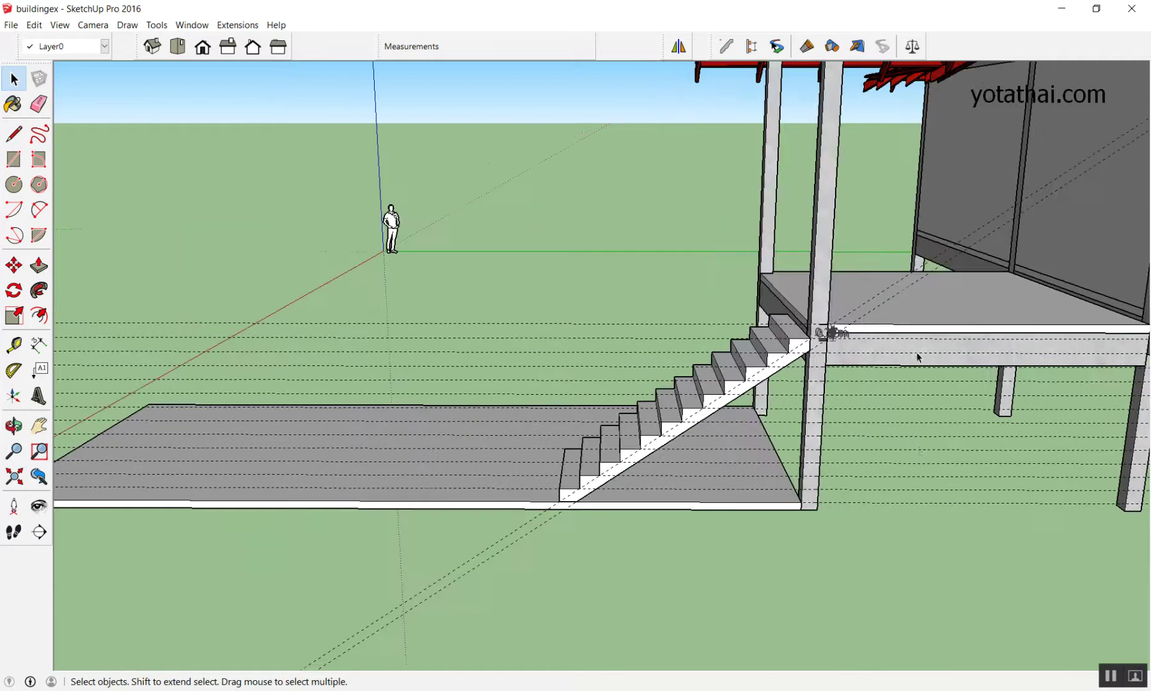
{"action": "scroll", "coordinate": [647, 437], "scroll_direction": "up", "scroll_amount": 3}
{"action": "mouse_move", "coordinate": [648, 436]}
{"action": "middle_mouse_down"}
{"action": "mouse_move", "coordinate": [679, 334]}
{"action": "mouse_move", "coordinate": [652, 277]}
{"action": "mouse_move", "coordinate": [569, 351]}
{"action": "mouse_move", "coordinate": [560, 336]}
{"action": "middle_mouse_up"}
{"action": "scroll", "coordinate": [653, 277], "scroll_direction": "down", "scroll_amount": 3}
{"action": "scroll", "coordinate": [742, 249], "scroll_direction": "up", "scroll_amount": 3}
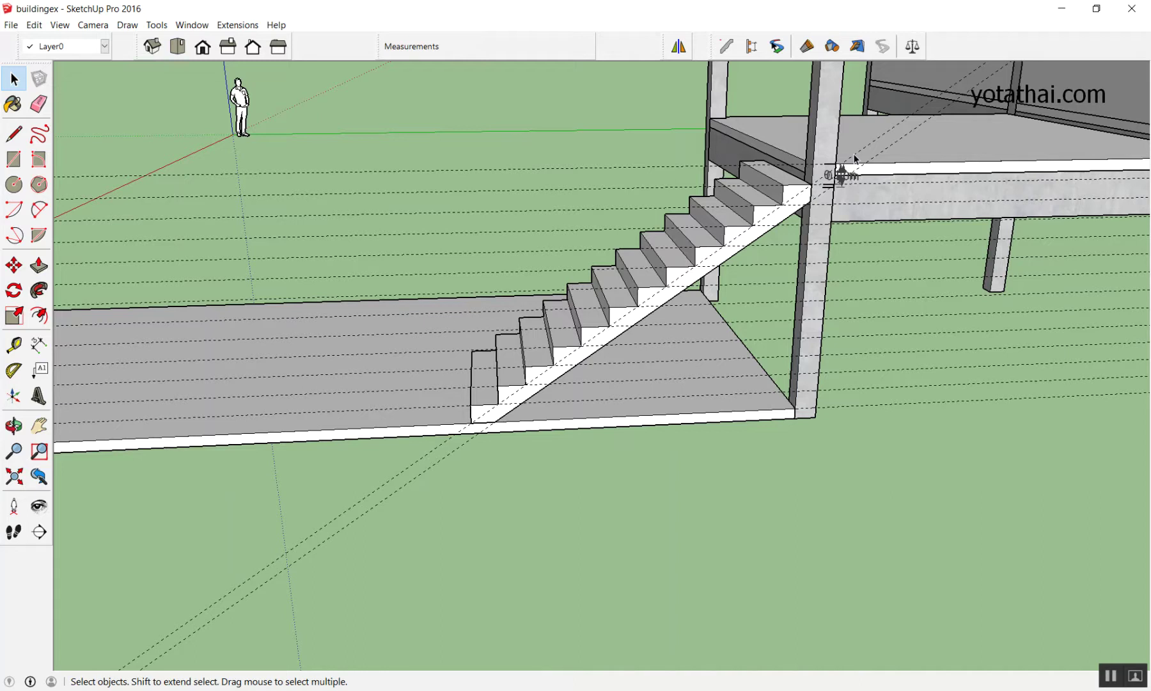
{"action": "scroll", "coordinate": [896, 269], "scroll_direction": "down", "scroll_amount": 3}
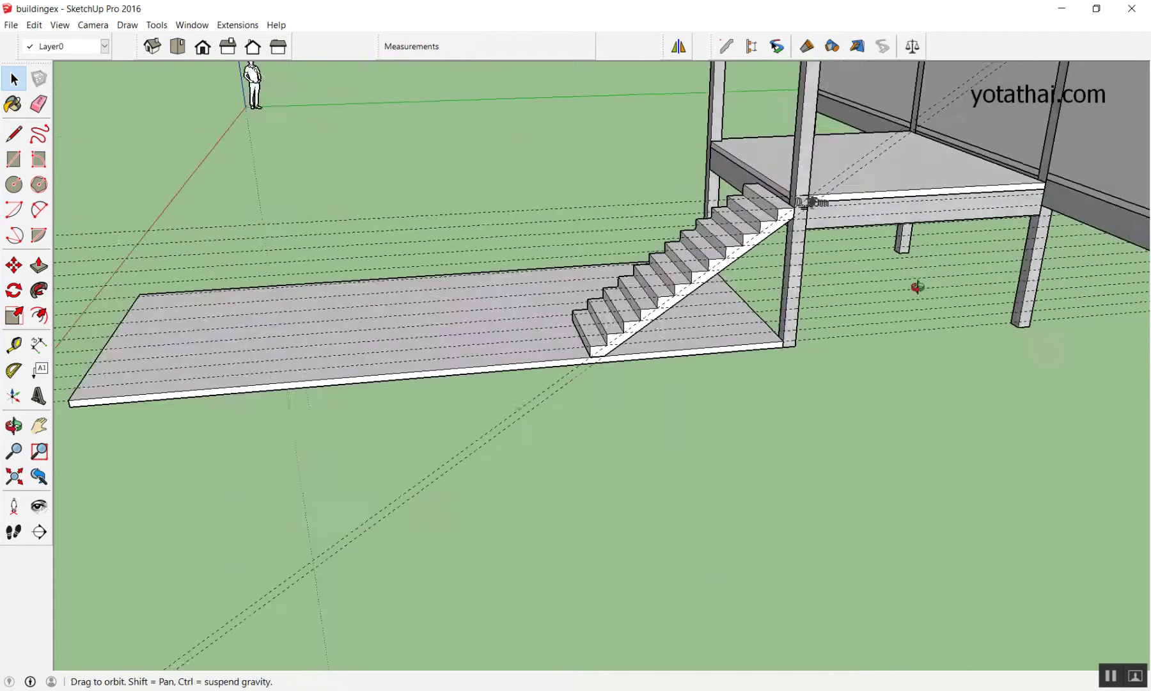
{"action": "scroll", "coordinate": [727, 223], "scroll_direction": "up", "scroll_amount": 3}
{"action": "scroll", "coordinate": [781, 227], "scroll_direction": "up", "scroll_amount": 2}
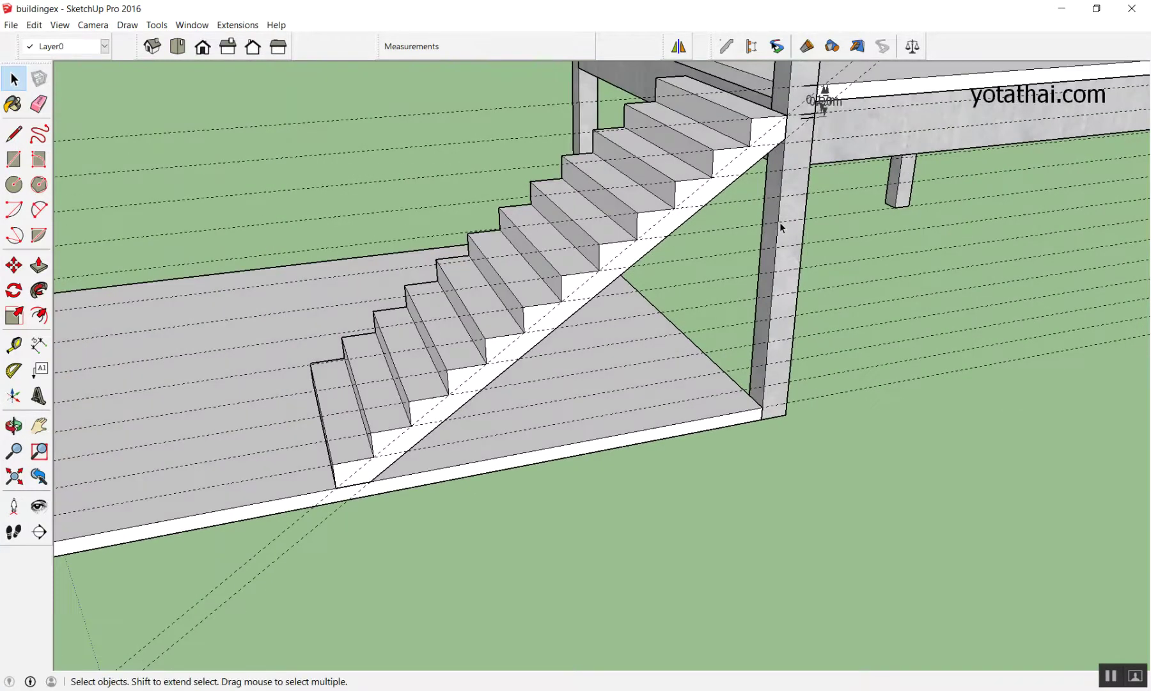
{"action": "scroll", "coordinate": [791, 170], "scroll_direction": "down", "scroll_amount": 3}
{"action": "scroll", "coordinate": [796, 202], "scroll_direction": "up", "scroll_amount": 3}
{"action": "scroll", "coordinate": [802, 154], "scroll_direction": "up", "scroll_amount": 2}
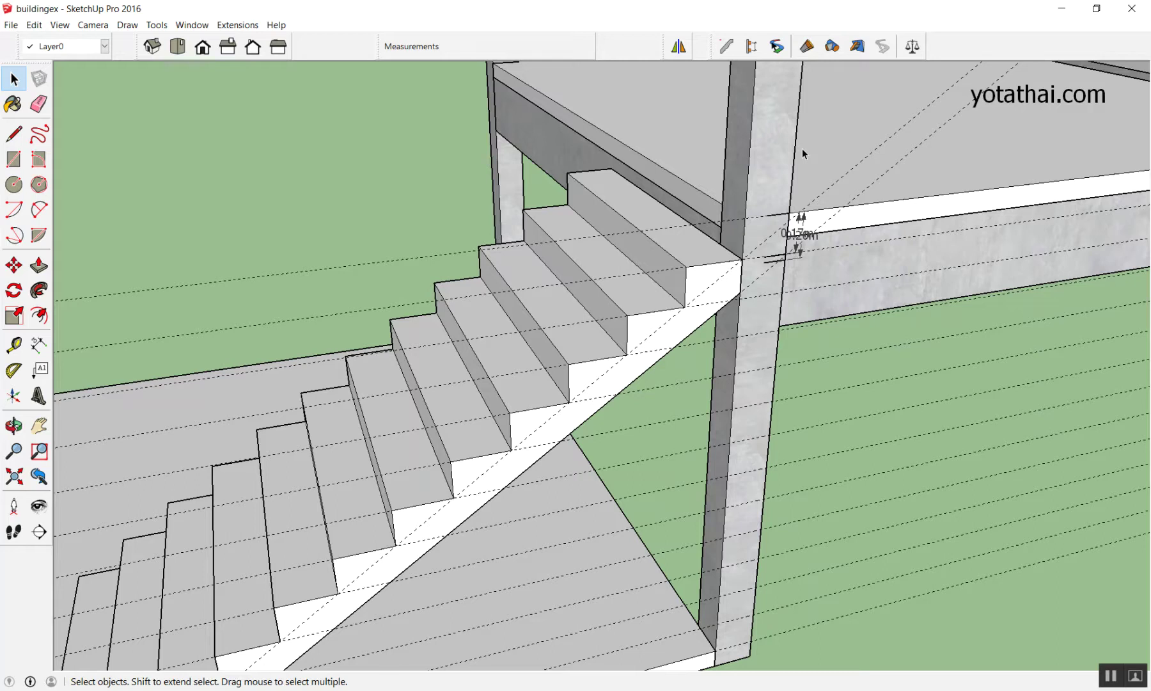
{"action": "scroll", "coordinate": [793, 217], "scroll_direction": "up", "scroll_amount": 3}
{"action": "scroll", "coordinate": [786, 216], "scroll_direction": "up", "scroll_amount": 2}
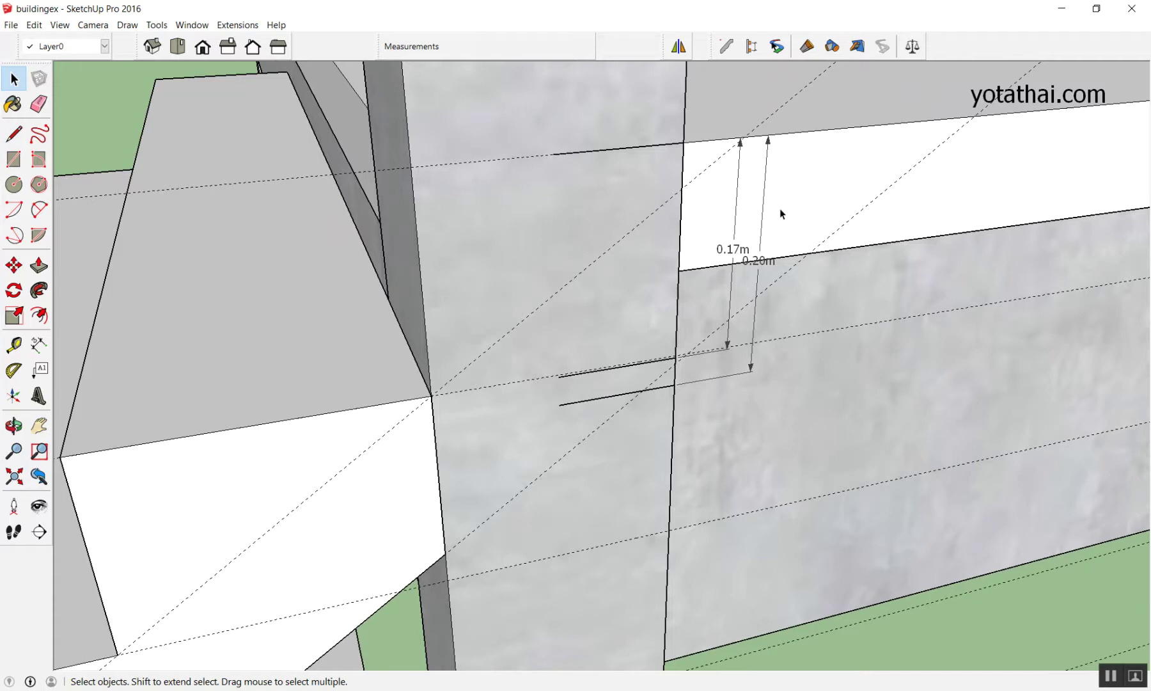
{"action": "scroll", "coordinate": [780, 208], "scroll_direction": "down", "scroll_amount": 1}
{"action": "scroll", "coordinate": [780, 208], "scroll_direction": "down", "scroll_amount": 3}
{"action": "scroll", "coordinate": [779, 208], "scroll_direction": "down", "scroll_amount": 3}
{"action": "mouse_move", "coordinate": [779, 208]}
{"action": "middle_mouse_down"}
{"action": "mouse_move", "coordinate": [695, 146]}
{"action": "mouse_move", "coordinate": [697, 209]}
{"action": "middle_mouse_up"}
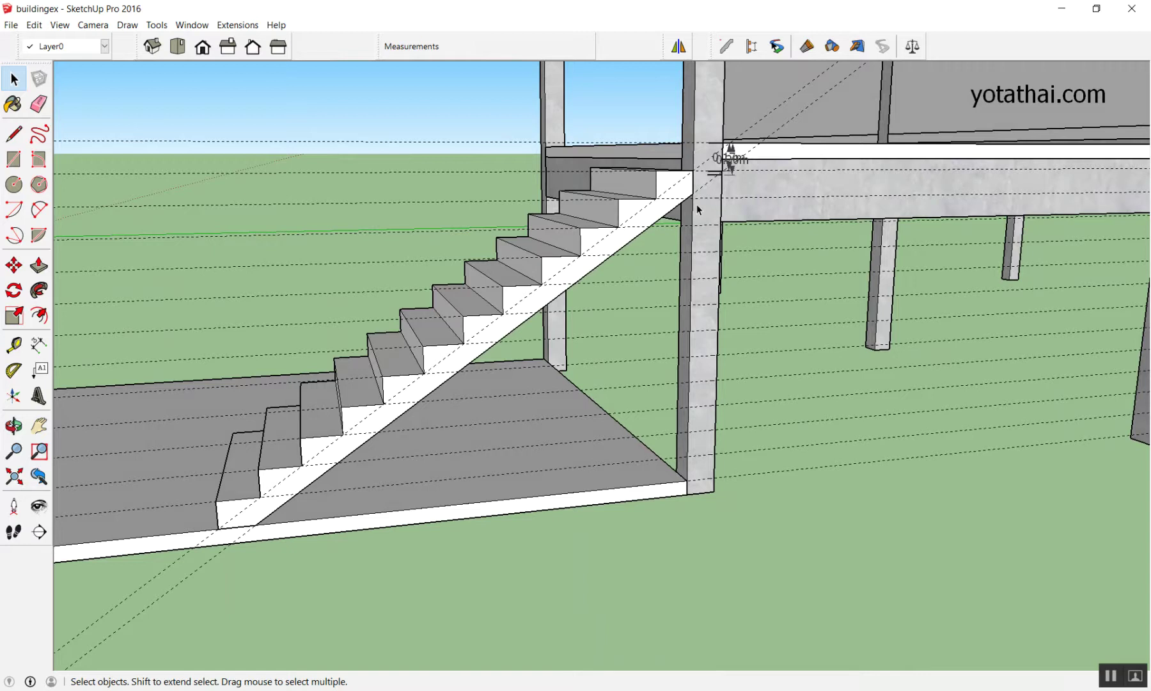
{"action": "scroll", "coordinate": [532, 198], "scroll_direction": "down", "scroll_amount": 3}
{"action": "mouse_move", "coordinate": [533, 199]}
{"action": "middle_mouse_down"}
{"action": "mouse_move", "coordinate": [509, 254]}
{"action": "mouse_move", "coordinate": [527, 316]}
{"action": "middle_mouse_up"}
{"action": "scroll", "coordinate": [509, 254], "scroll_direction": "up", "scroll_amount": 2}
{"action": "scroll", "coordinate": [533, 299], "scroll_direction": "down", "scroll_amount": 2}
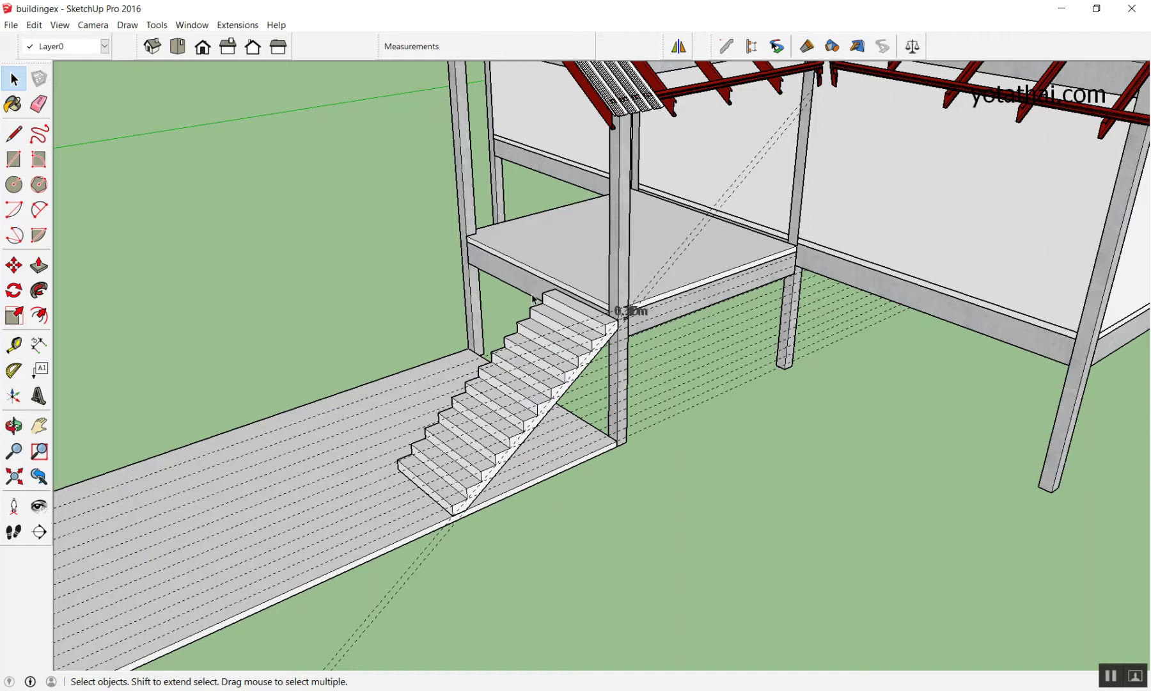
{"action": "scroll", "coordinate": [250, 111], "scroll_direction": "down", "scroll_amount": 3}
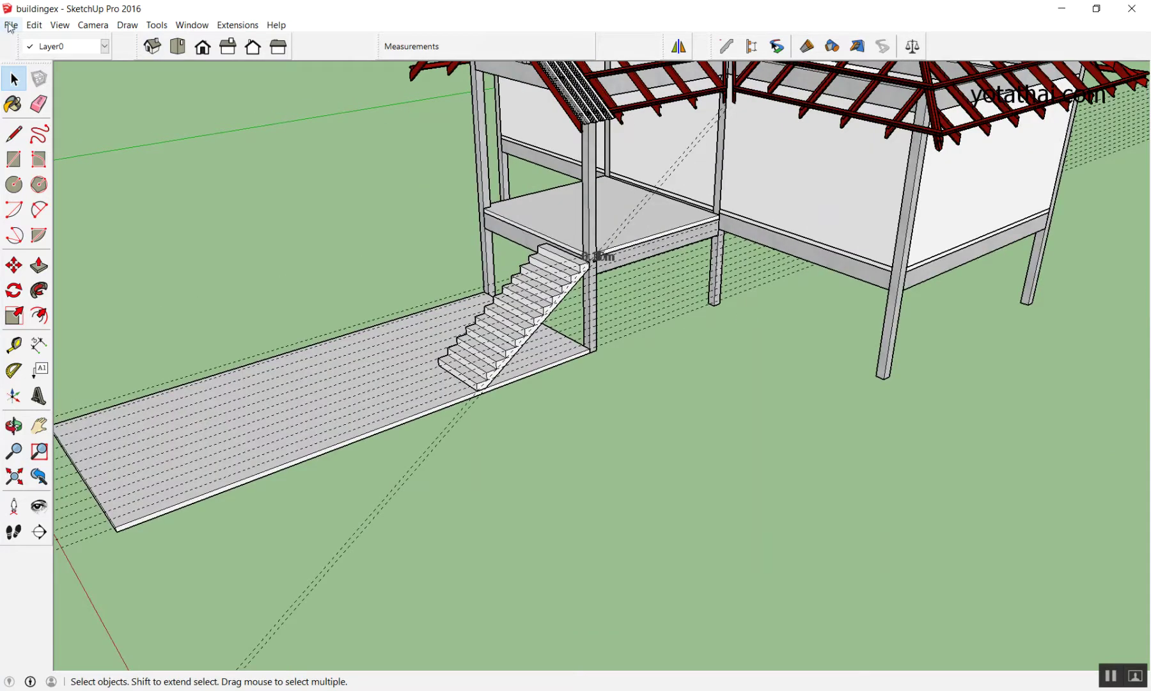
Open the pipe model from the workshop folder without saving buildingex.
{"action": "left_click", "coordinate": [10, 25]}
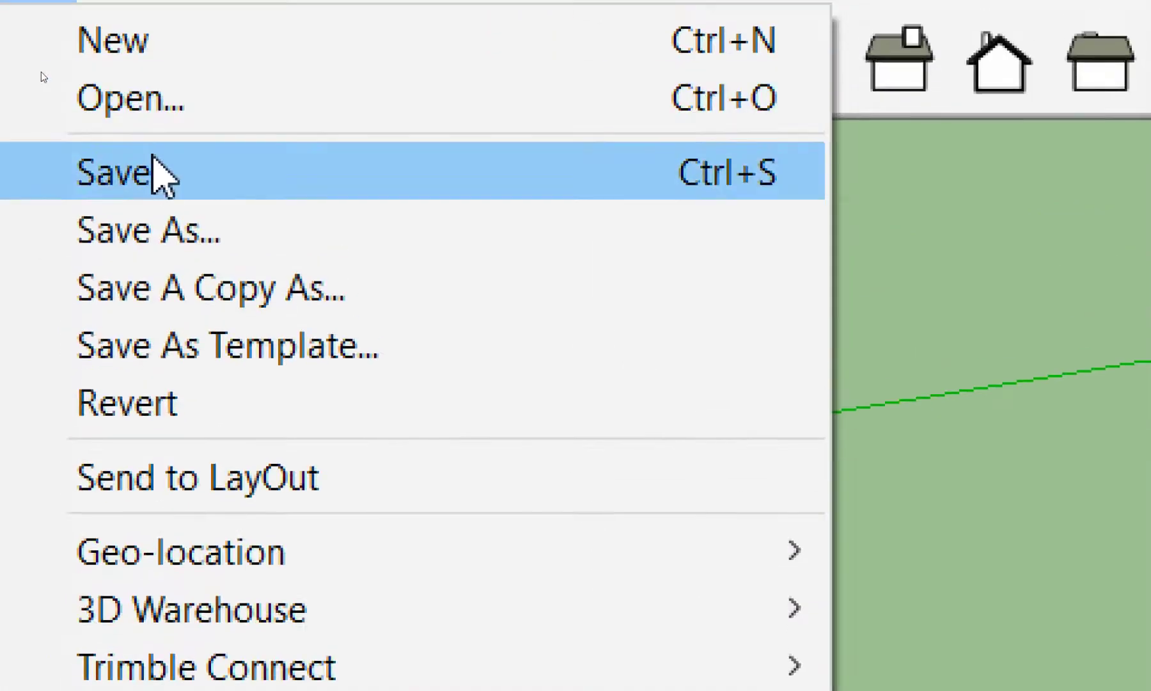
{"action": "left_click", "coordinate": [153, 99]}
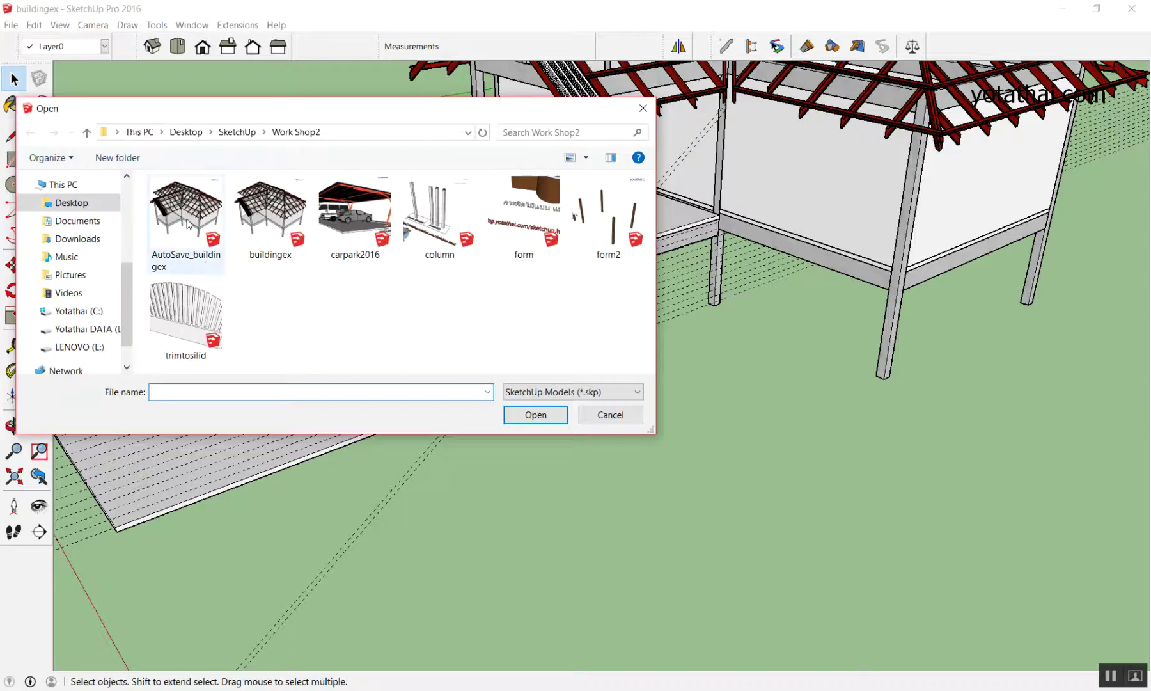
{"action": "left_click", "coordinate": [239, 133]}
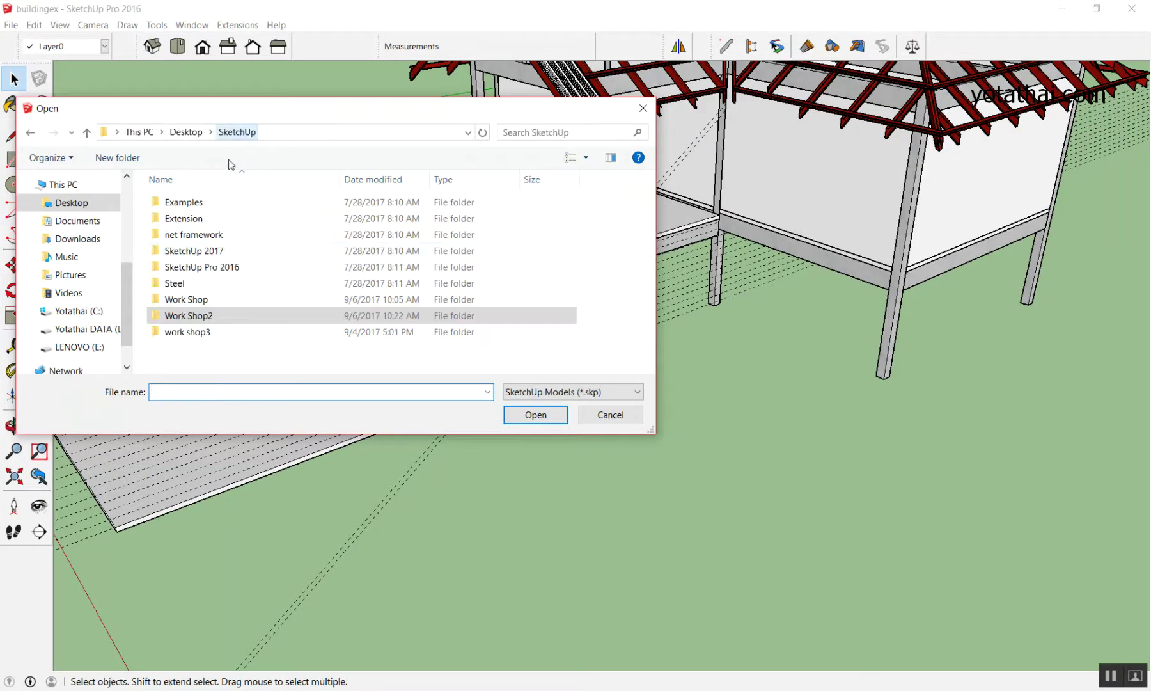
{"action": "double_click", "coordinate": [186, 300]}
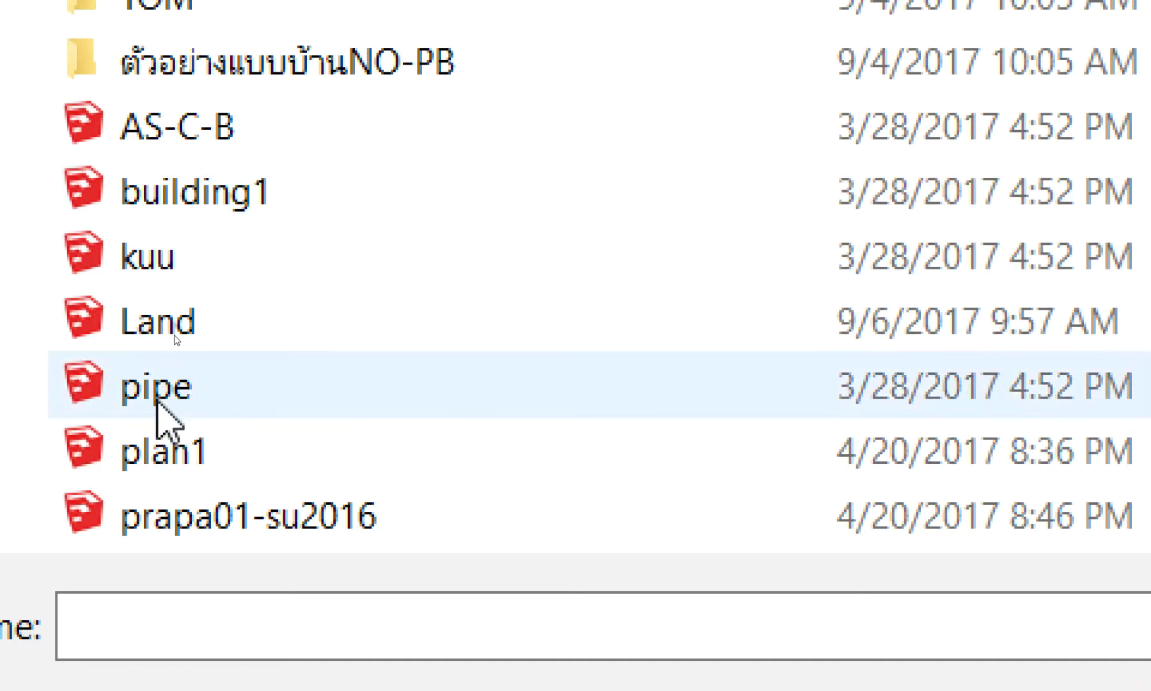
{"action": "mouse_move", "coordinate": [157, 387]}
{"action": "double_click", "coordinate": [156, 396]}
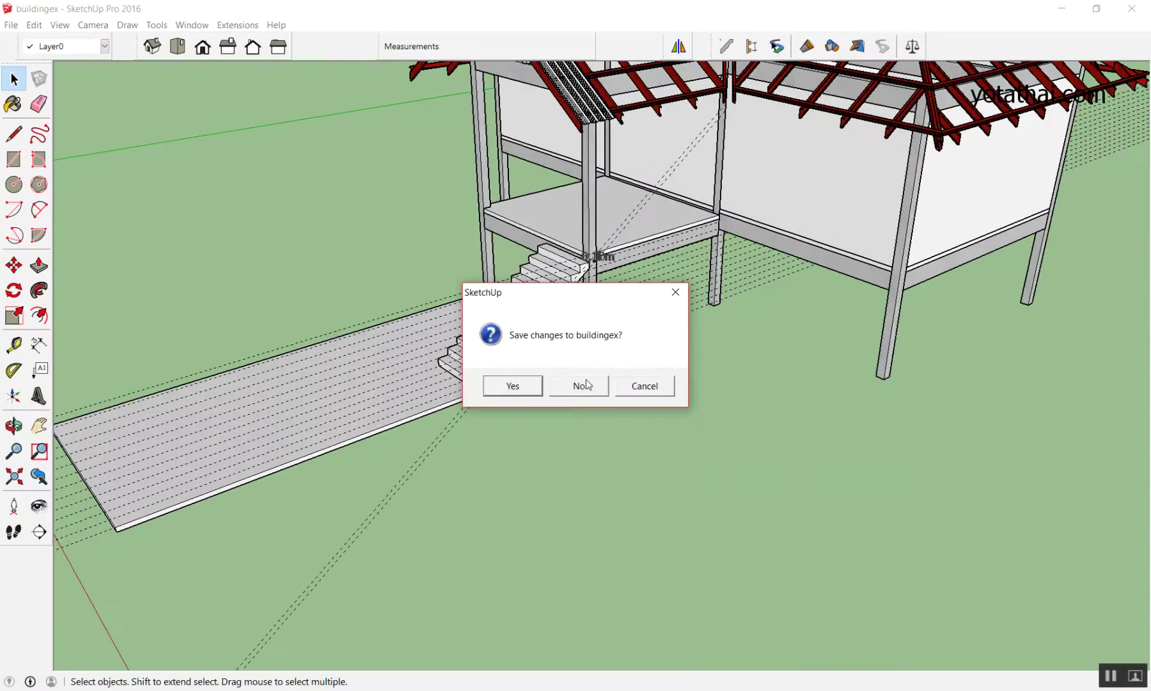
{"action": "left_click", "coordinate": [587, 384]}
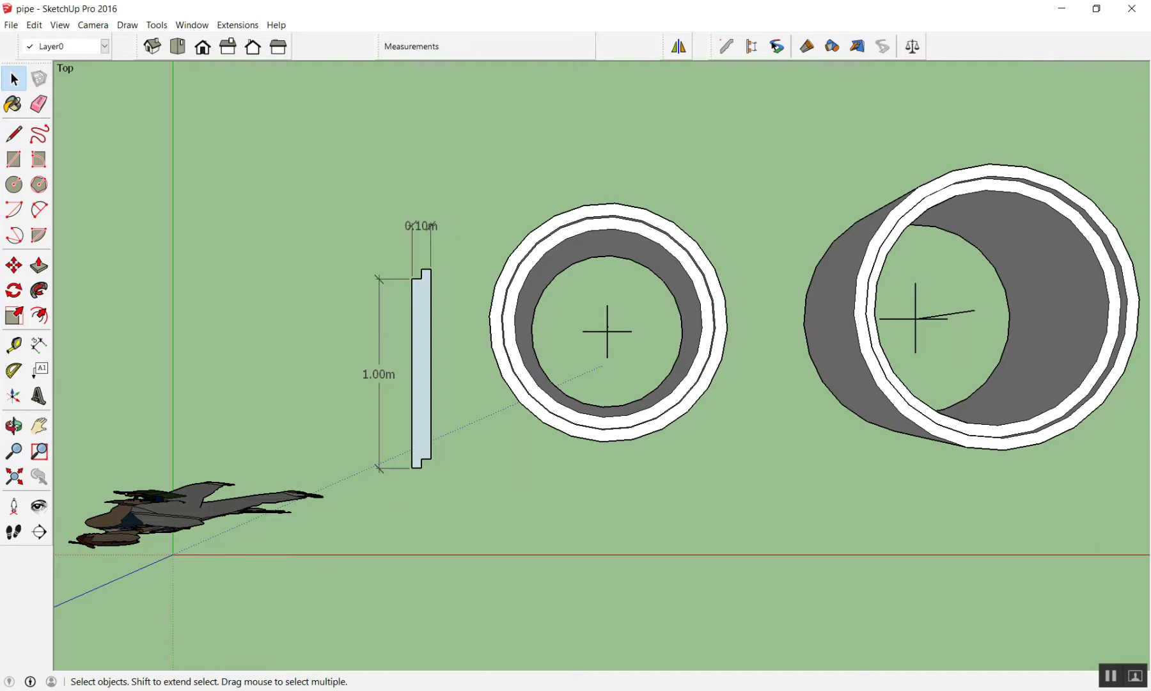
{"action": "scroll", "coordinate": [190, 326], "scroll_direction": "down", "scroll_amount": 2}
{"action": "scroll", "coordinate": [275, 371], "scroll_direction": "up", "scroll_amount": 2}
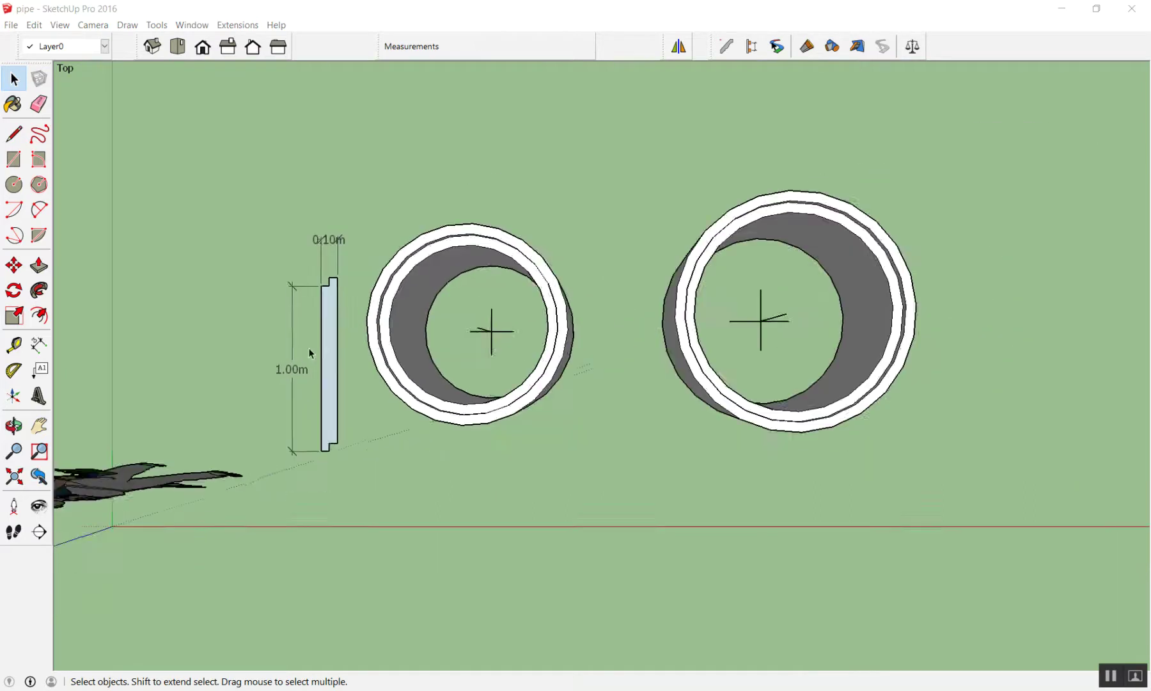
{"action": "scroll", "coordinate": [291, 330], "scroll_direction": "up", "scroll_amount": 2}
{"action": "scroll", "coordinate": [272, 350], "scroll_direction": "down", "scroll_amount": 2}
{"action": "scroll", "coordinate": [269, 333], "scroll_direction": "down", "scroll_amount": 2}
{"action": "scroll", "coordinate": [275, 204], "scroll_direction": "down", "scroll_amount": 3}
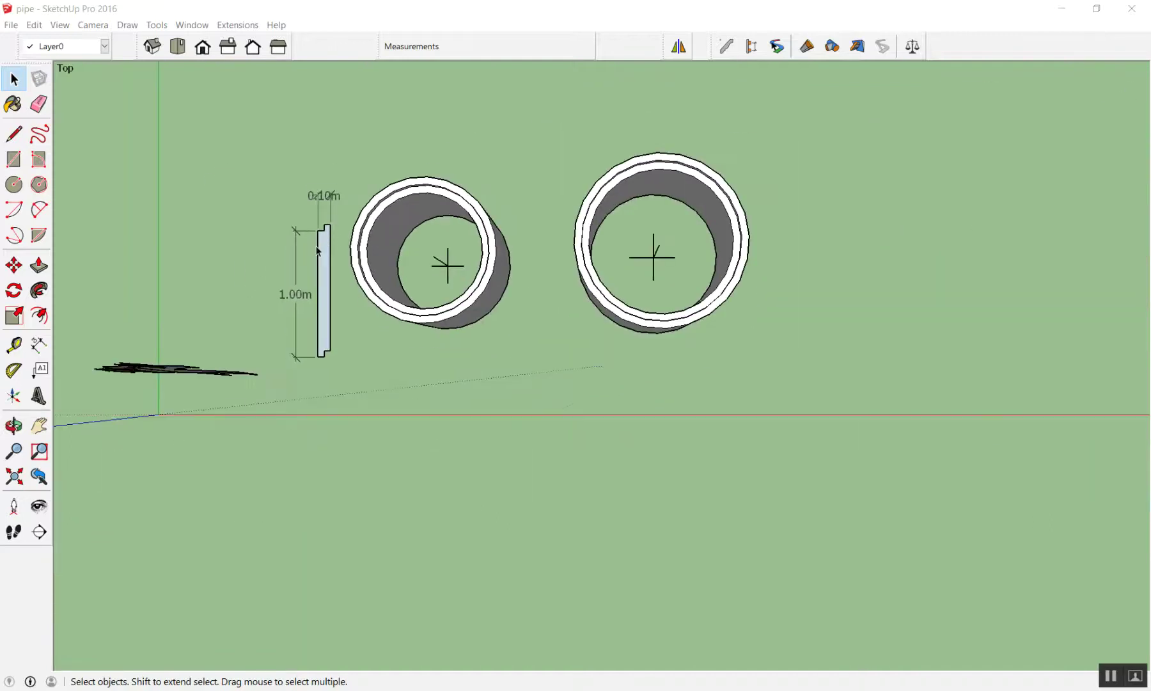
{"action": "scroll", "coordinate": [306, 237], "scroll_direction": "up", "scroll_amount": 2}
{"action": "scroll", "coordinate": [290, 231], "scroll_direction": "down", "scroll_amount": 1}
{"action": "scroll", "coordinate": [233, 246], "scroll_direction": "up", "scroll_amount": 2}
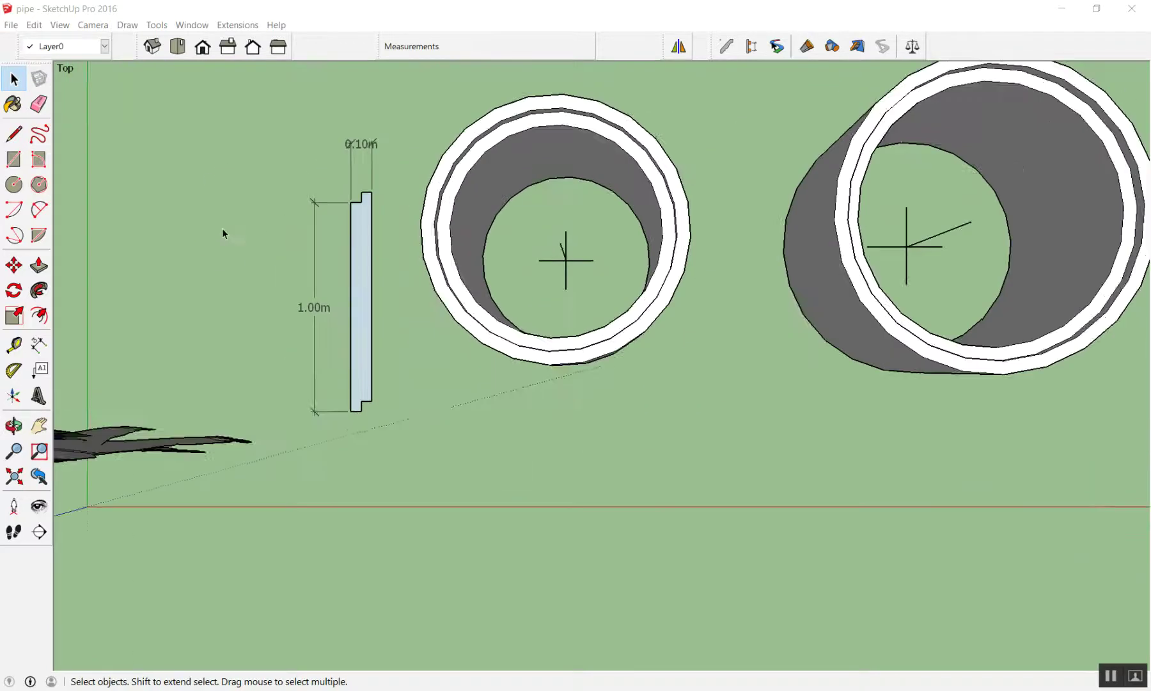
{"action": "scroll", "coordinate": [284, 284], "scroll_direction": "up", "scroll_amount": 2}
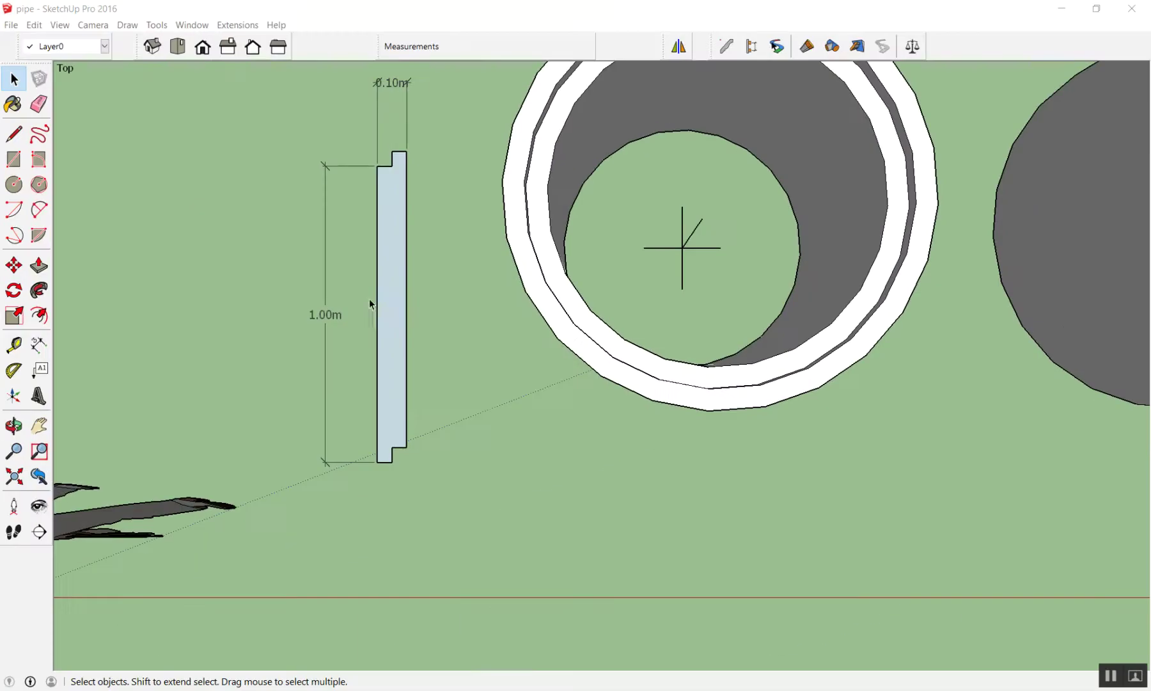
{"action": "scroll", "coordinate": [458, 462], "scroll_direction": "down", "scroll_amount": 3}
{"action": "scroll", "coordinate": [261, 363], "scroll_direction": "up", "scroll_amount": 1}
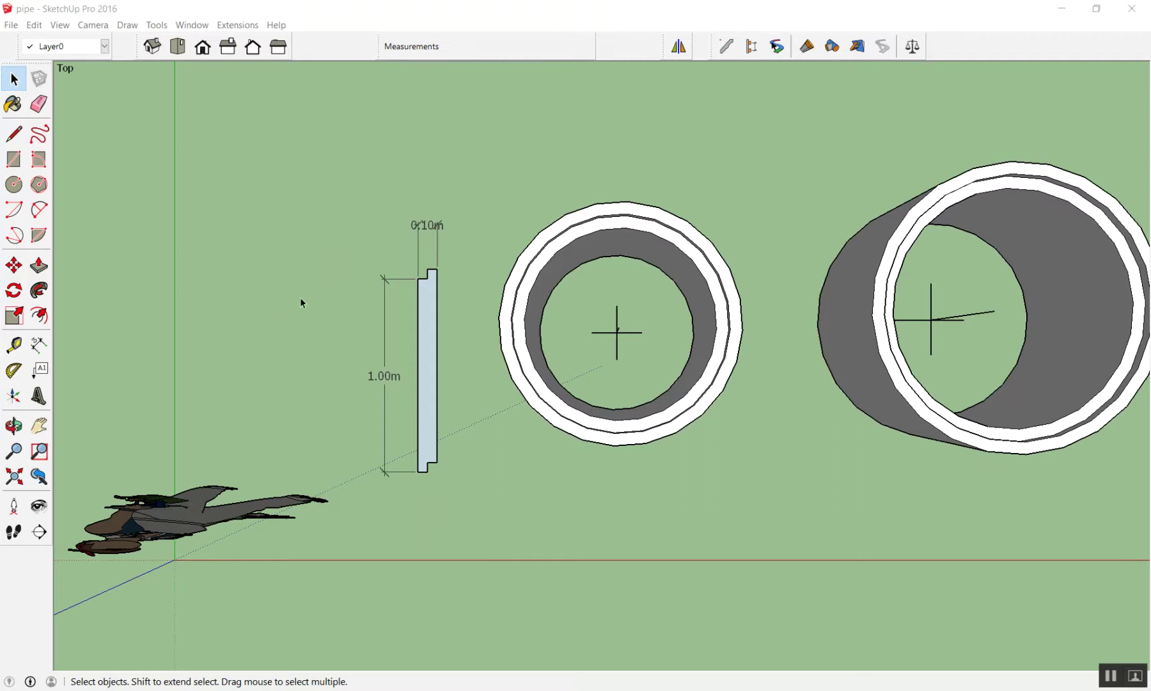
{"action": "scroll", "coordinate": [308, 305], "scroll_direction": "up", "scroll_amount": 2}
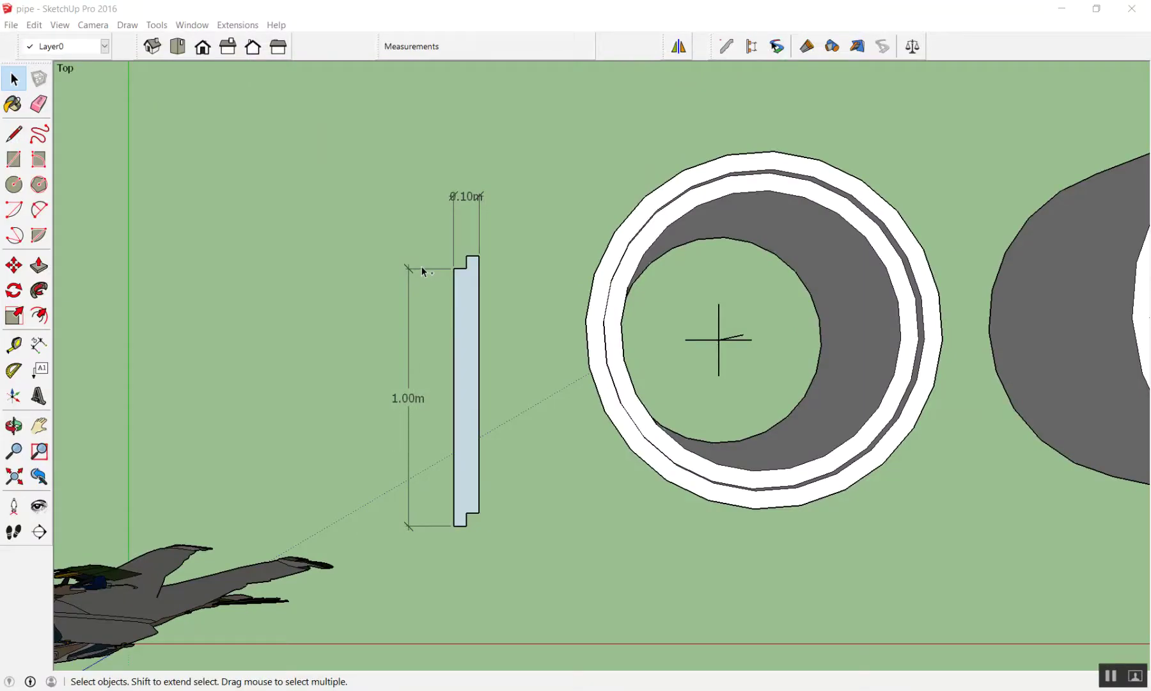
{"action": "scroll", "coordinate": [339, 265], "scroll_direction": "down", "scroll_amount": 2}
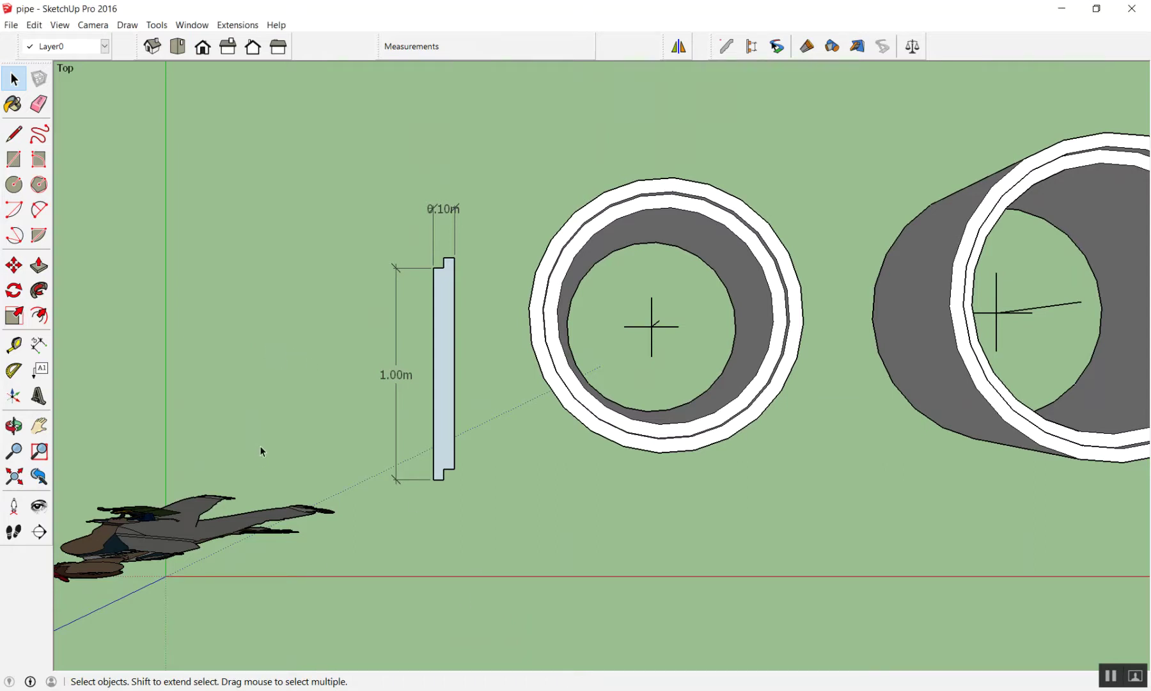
Draw a 0.1 m × 1 m rectangle left of the dimensioned panel.
{"action": "key", "text": "r"}
{"action": "left_click", "coordinate": [252, 388]}
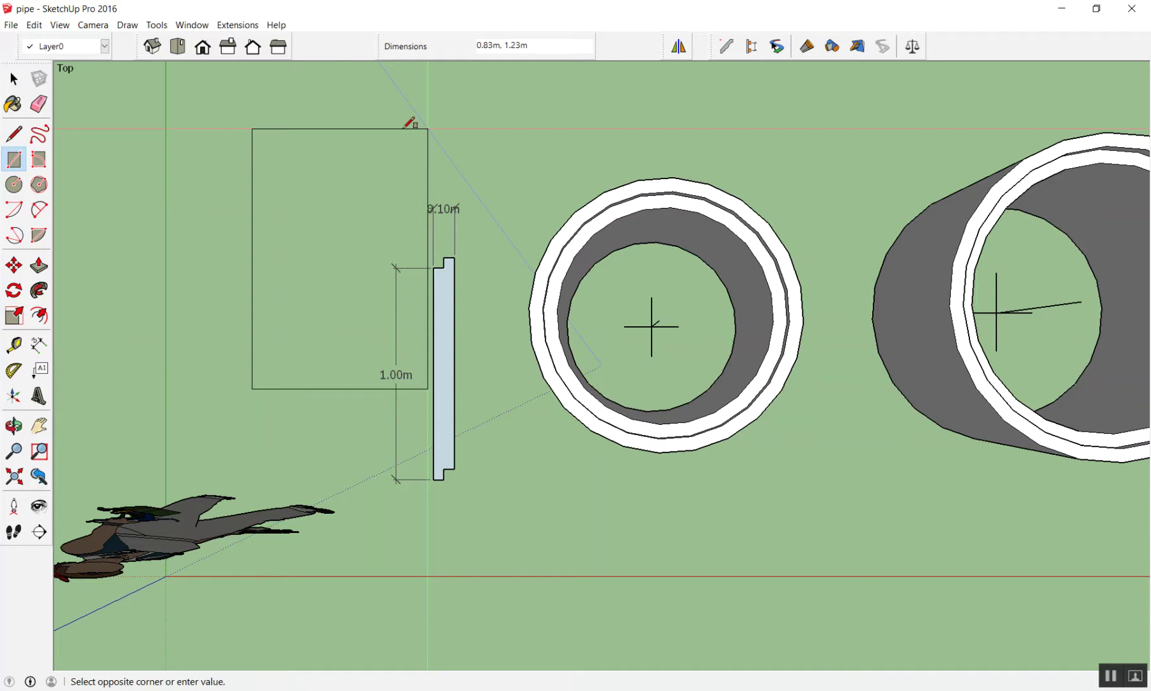
{"action": "left_click", "coordinate": [370, 124]}
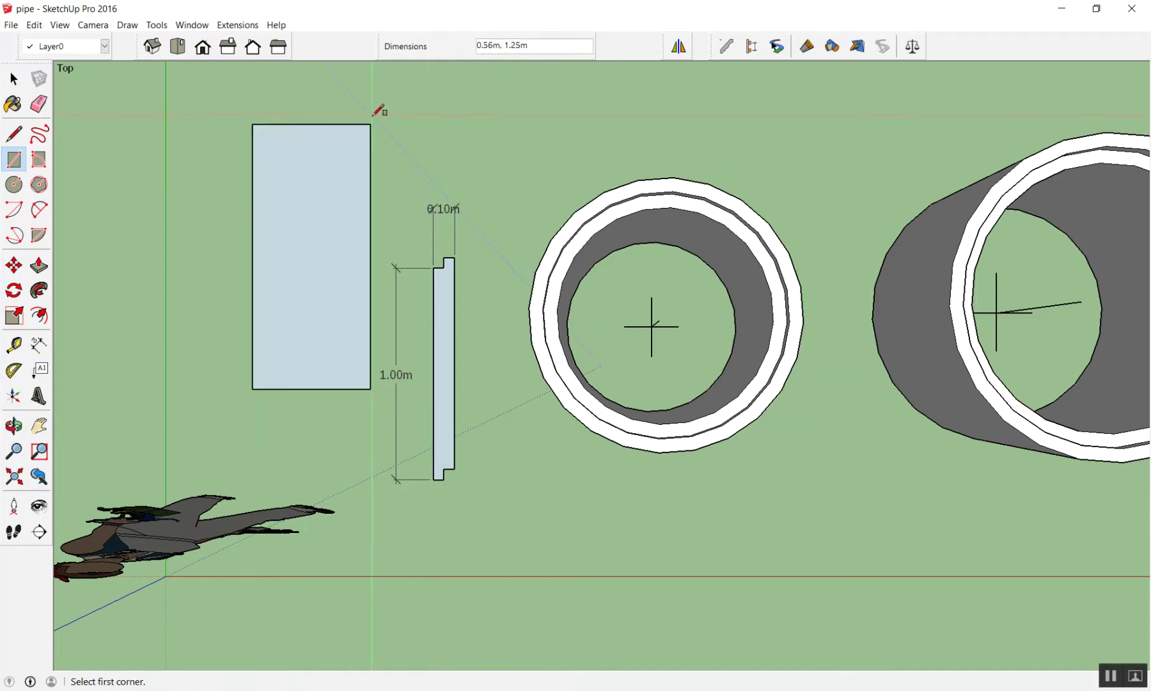
{"action": "type", "text": ".1,1"}
{"action": "key", "text": "Return"}
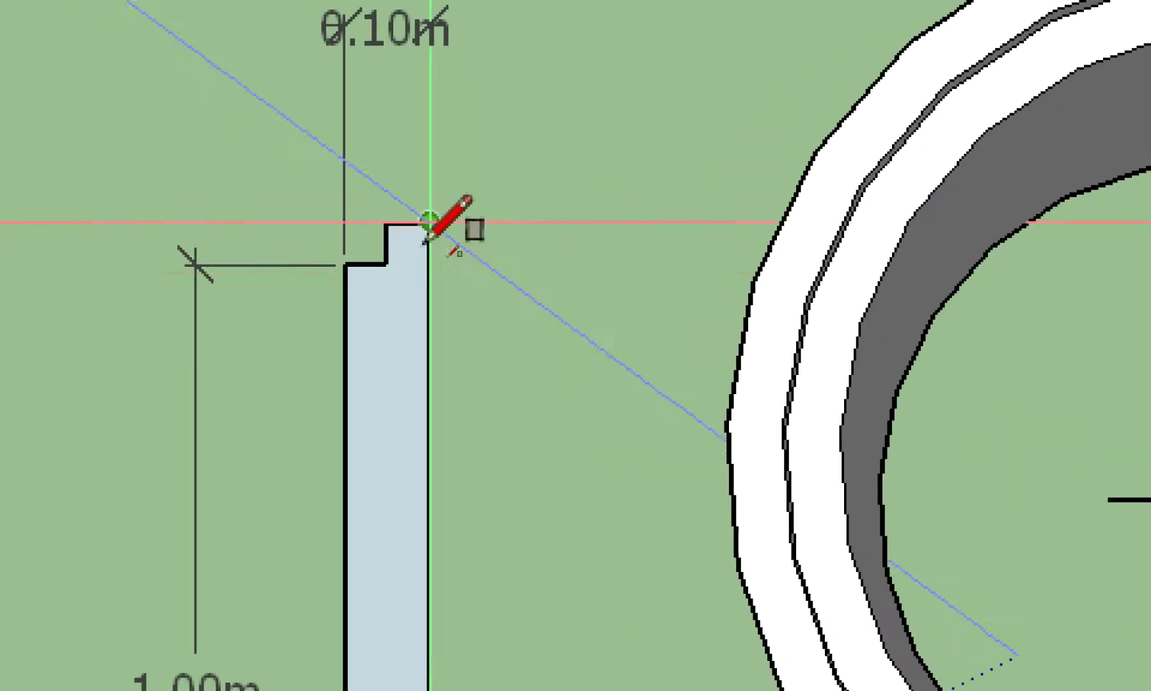
Try corner rectangles at the column's top and bottom, undoing each oversized attempt.
{"action": "left_click", "coordinate": [427, 268]}
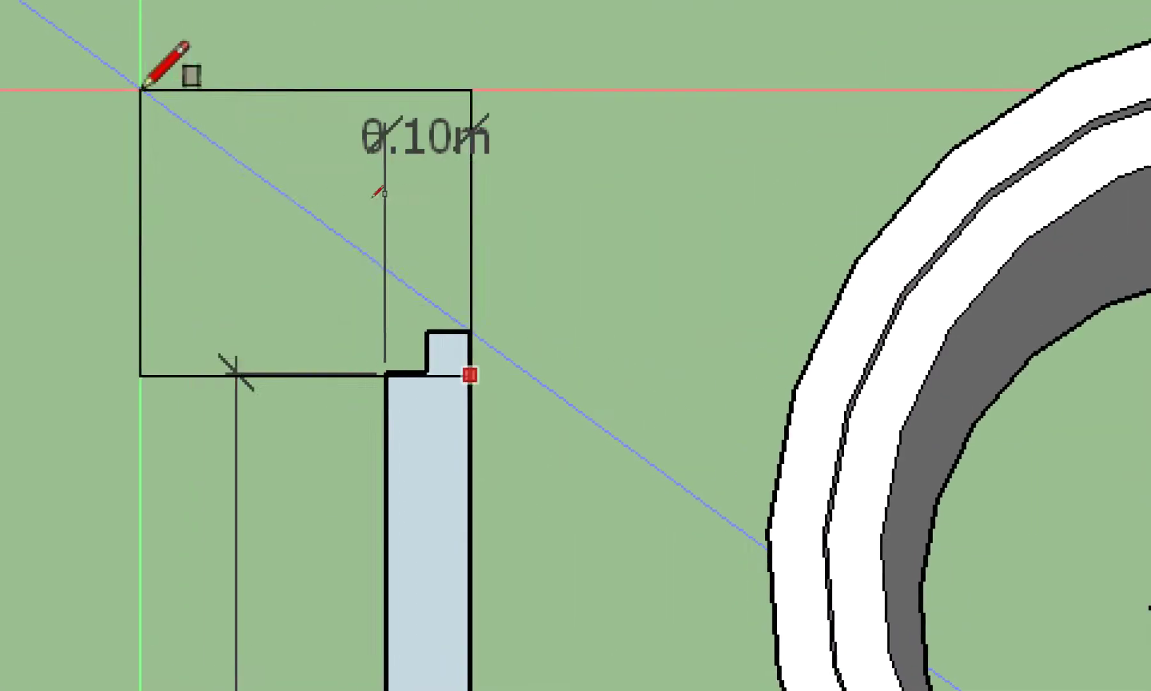
{"action": "left_click", "coordinate": [146, 85]}
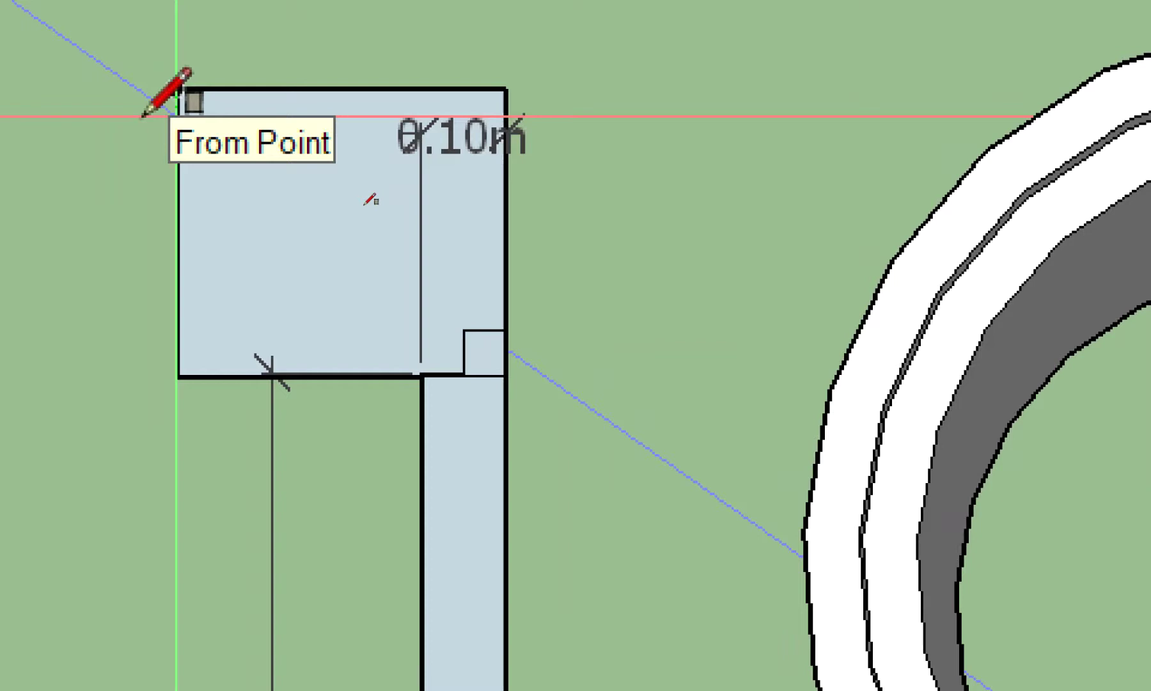
{"action": "key", "text": "space"}
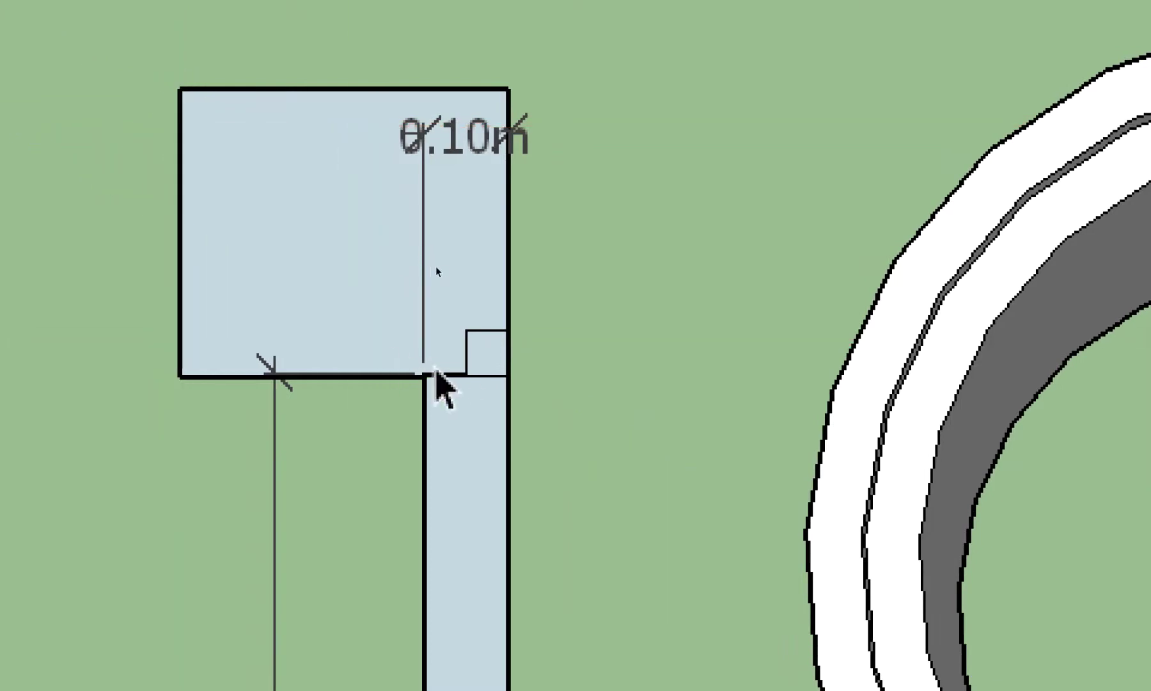
{"action": "key", "text": "ctrl+z"}
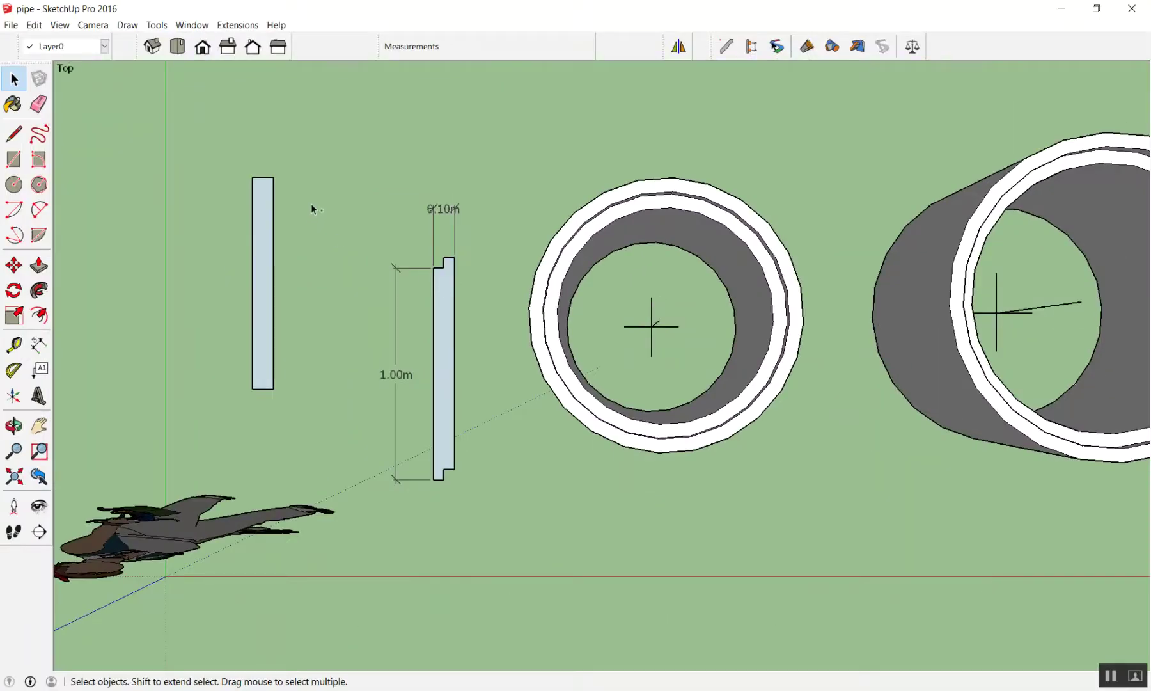
{"action": "key", "text": "r"}
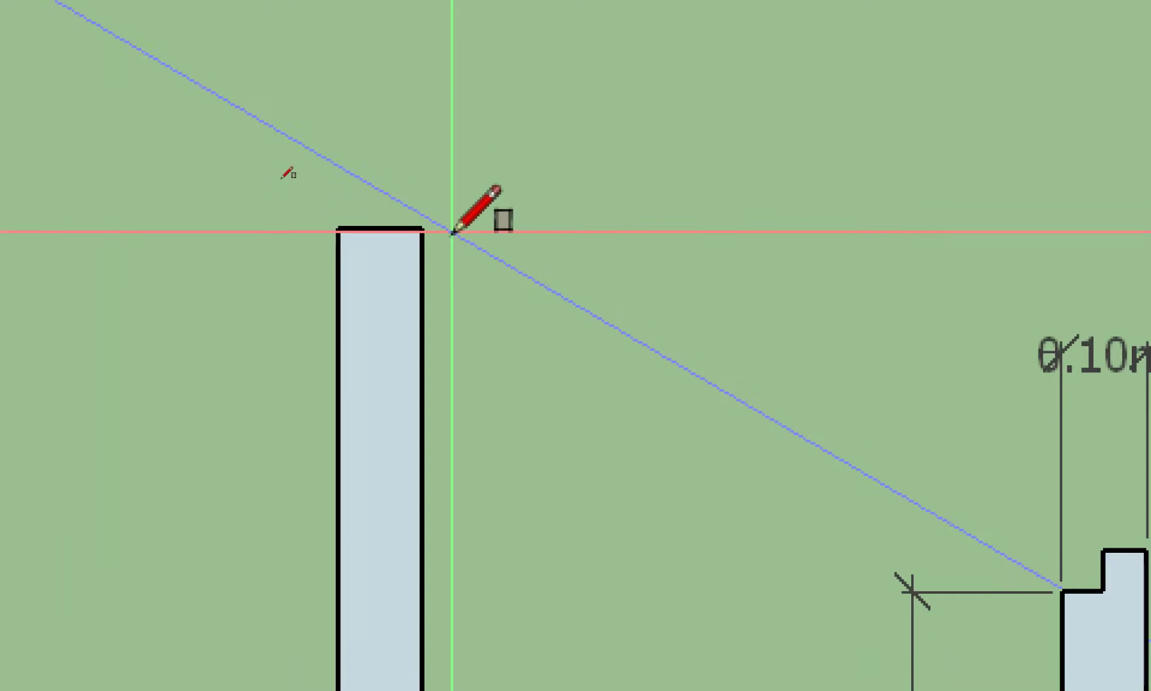
{"action": "left_click", "coordinate": [422, 228]}
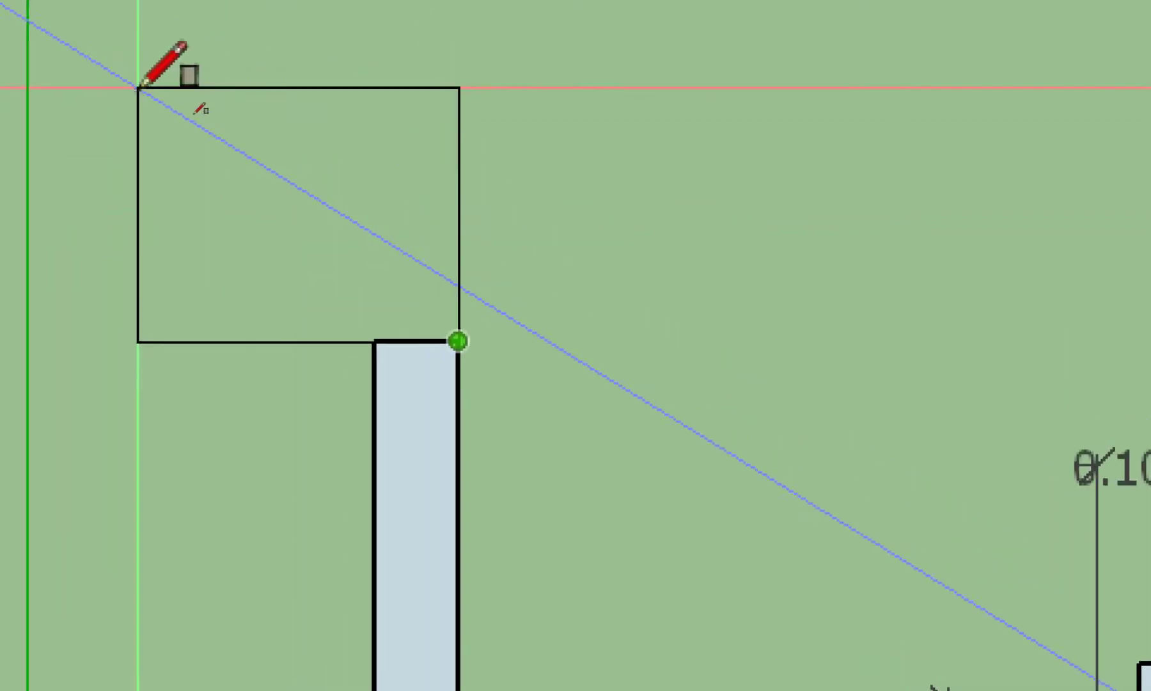
{"action": "left_click", "coordinate": [141, 89]}
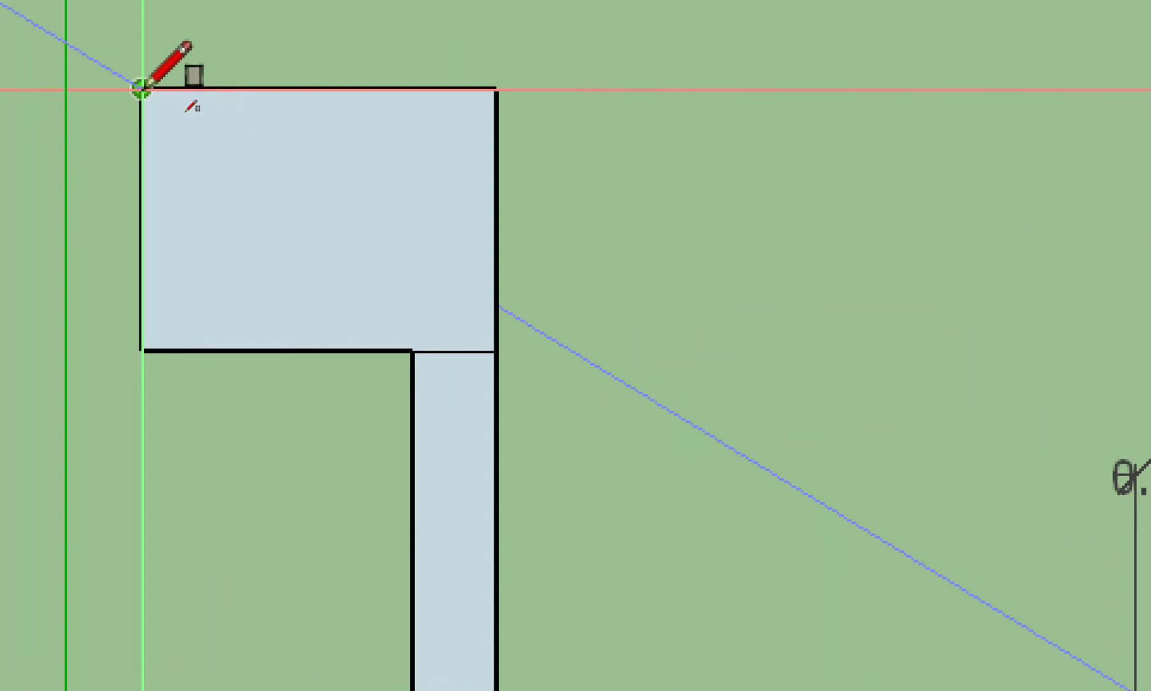
{"action": "key", "text": "ctrl+z"}
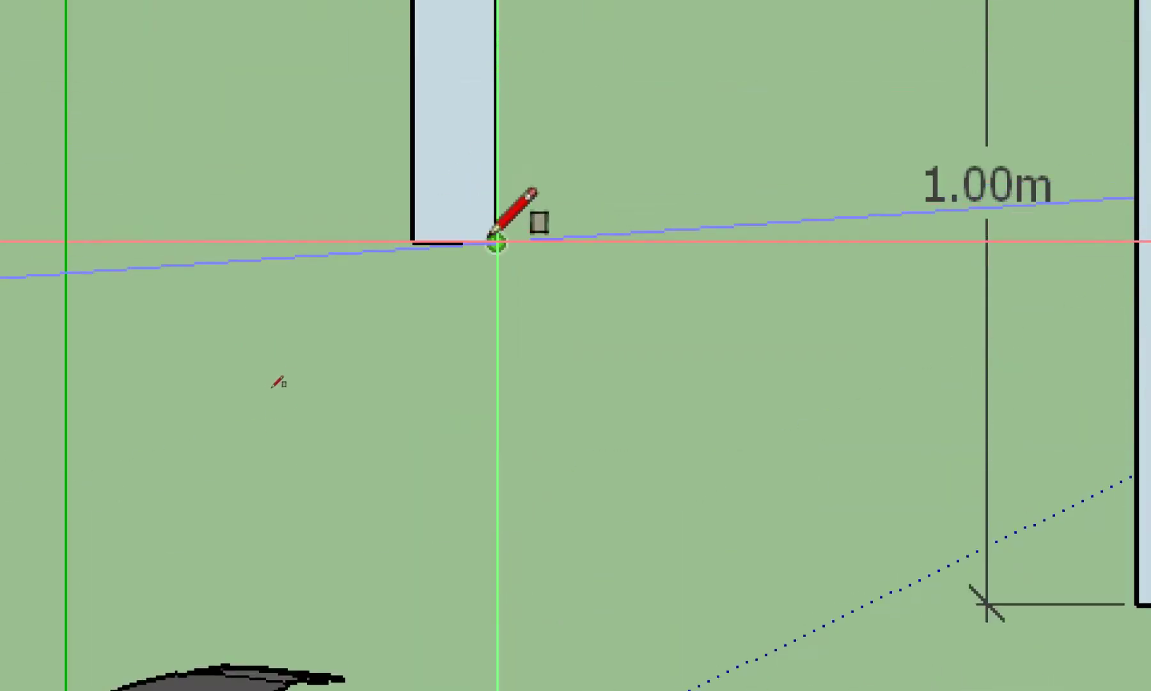
{"action": "left_click", "coordinate": [496, 242]}
{"action": "left_click", "coordinate": [152, 91]}
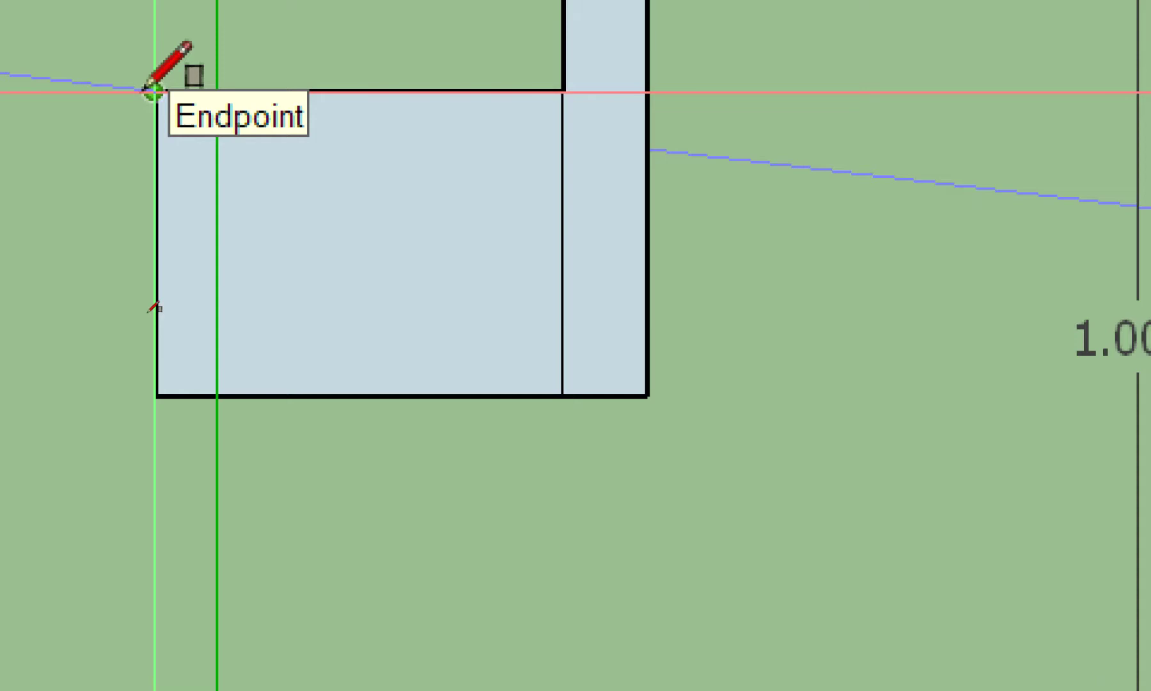
{"action": "key", "text": "ctrl+z"}
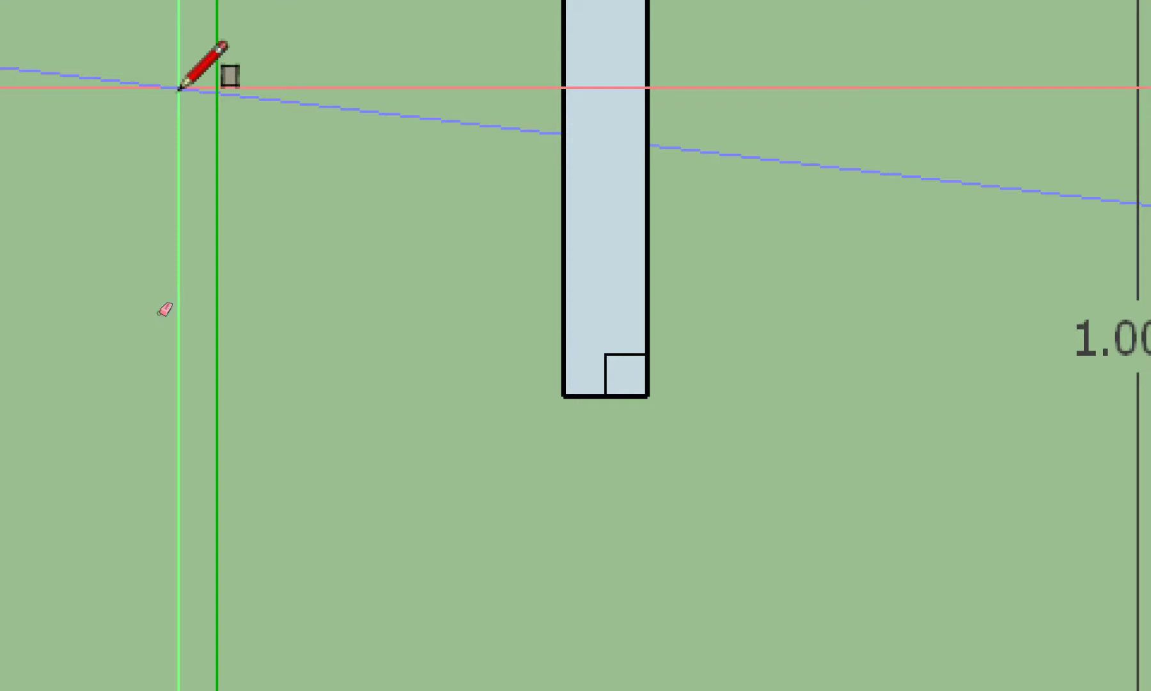
Erase the corner square and extra edge to form notches, then select the new profile.
{"action": "key", "text": "e"}
{"action": "left_click", "coordinate": [638, 390]}
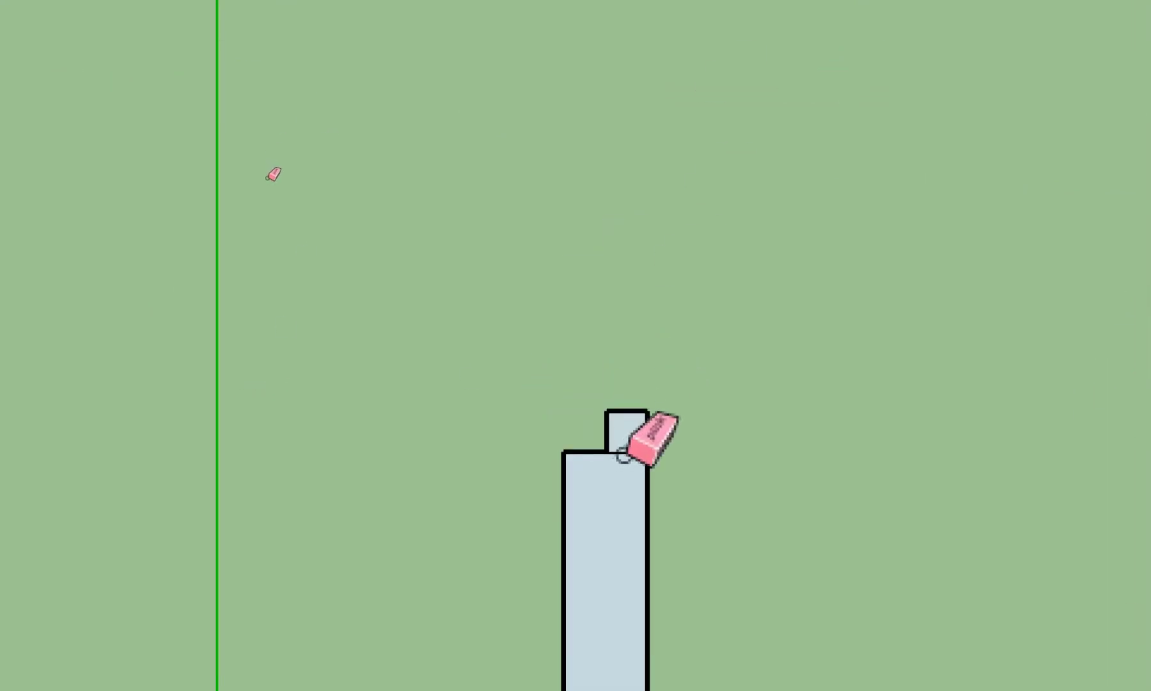
{"action": "left_click", "coordinate": [624, 453]}
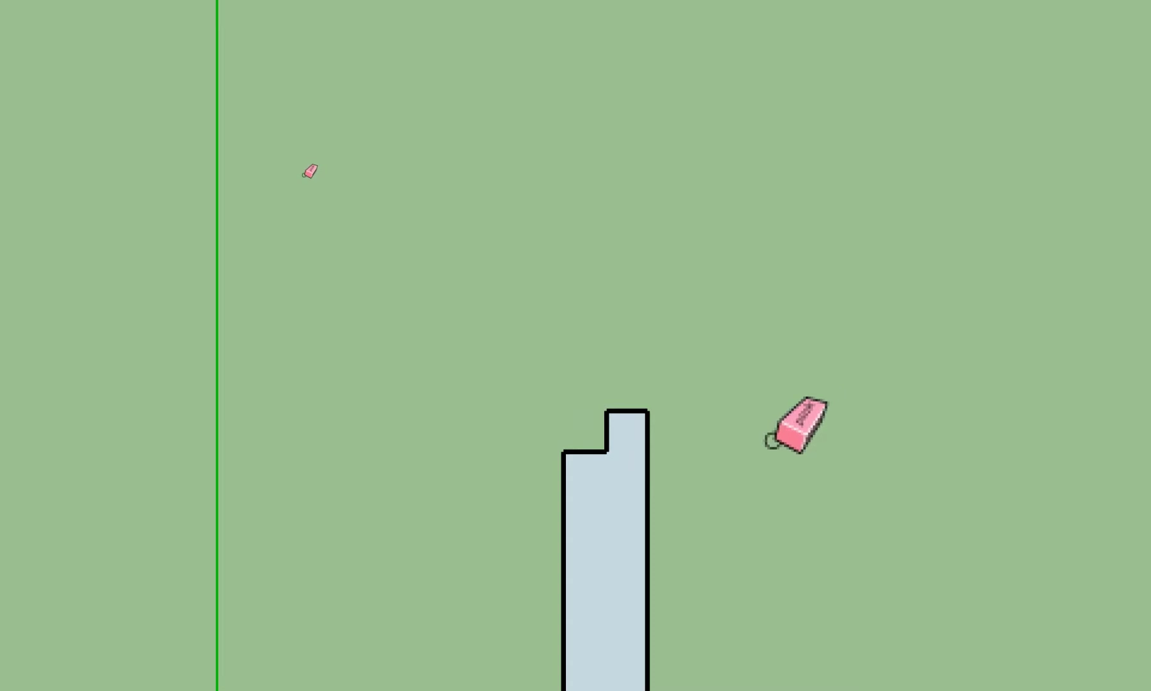
{"action": "key", "text": "space"}
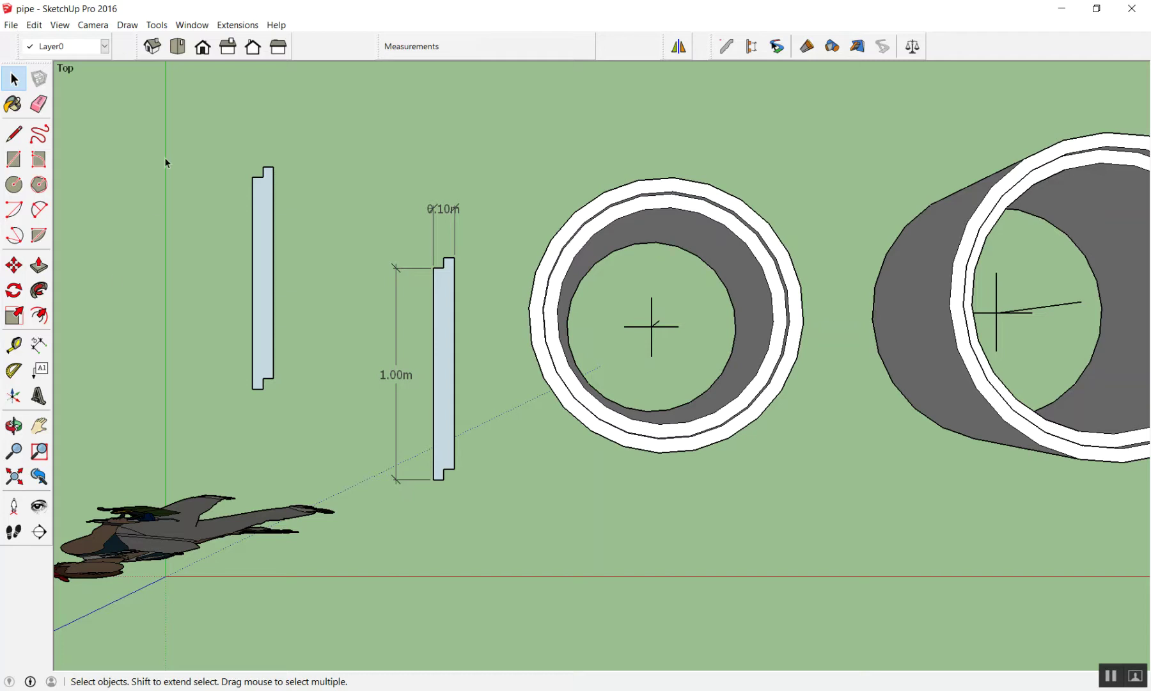
{"action": "left_click_drag", "start_coordinate": [221, 128], "coordinate": [316, 420]}
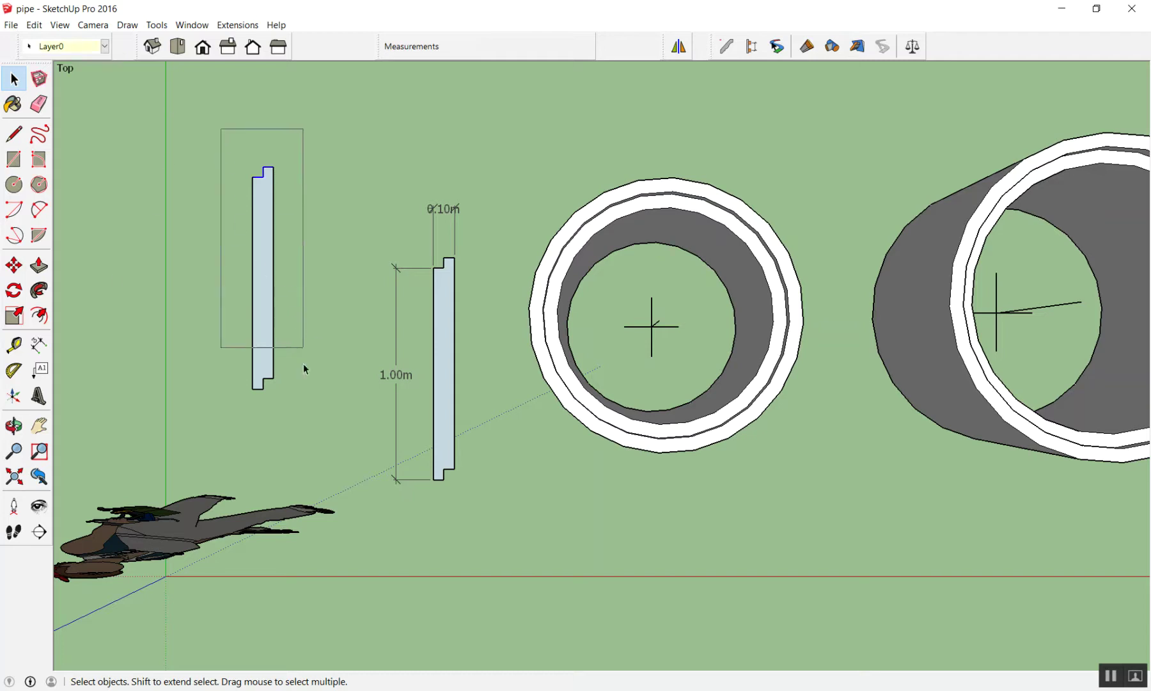
Delete the left profile, then draw a trial rectangle and undo it.
{"action": "key", "text": "Delete"}
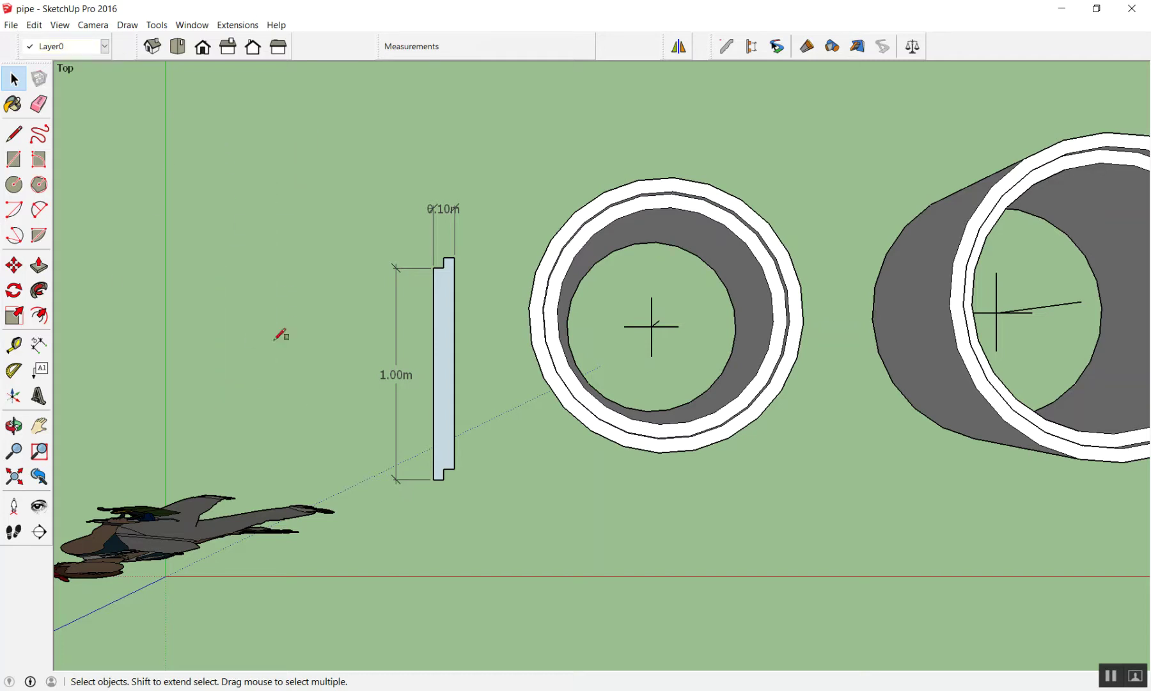
{"action": "key", "text": "r"}
{"action": "left_click", "coordinate": [345, 435]}
{"action": "left_click", "coordinate": [230, 138]}
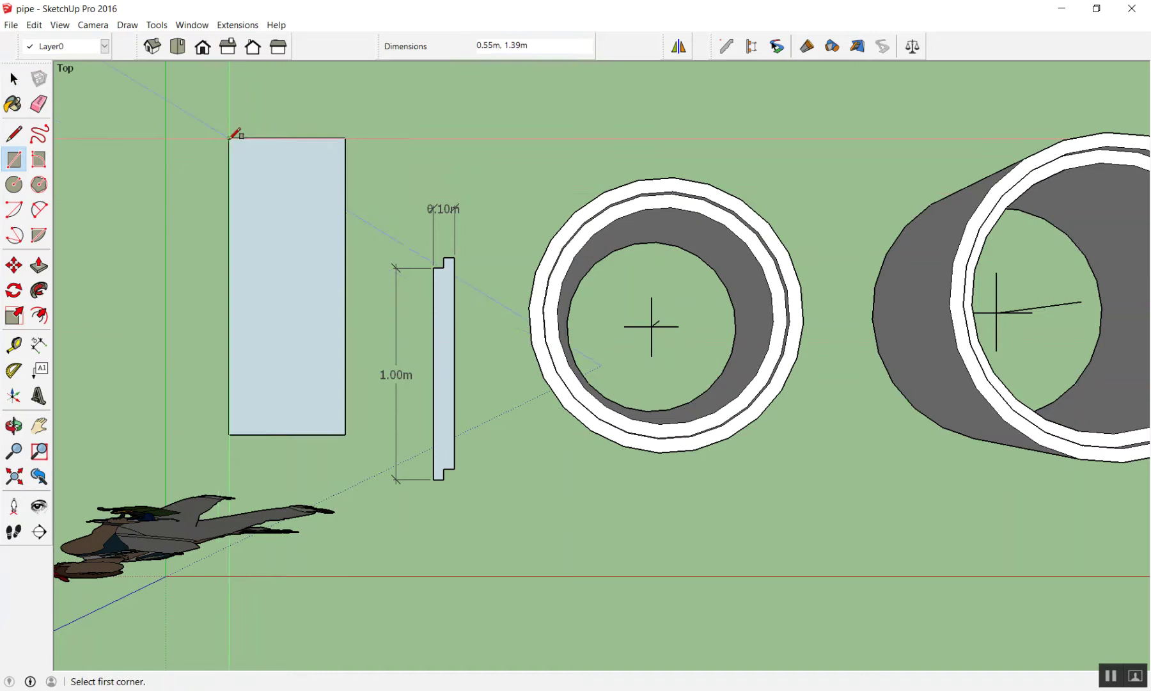
{"action": "type", "text": ".1,1"}
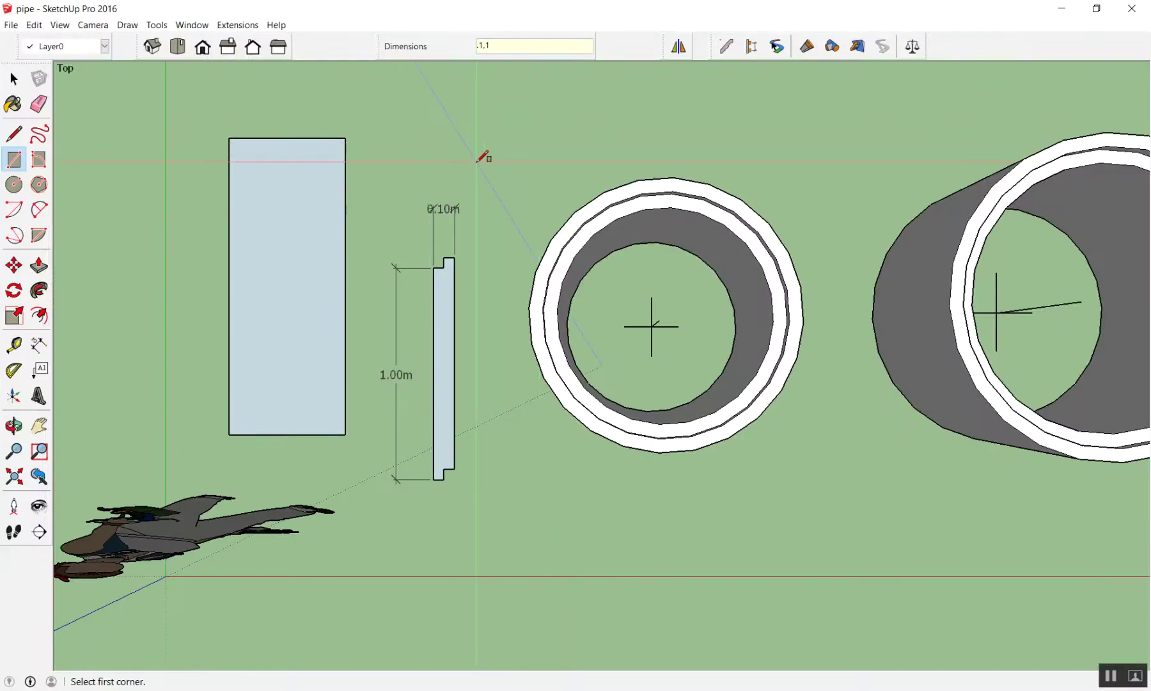
{"action": "key", "text": "ctrl+z"}
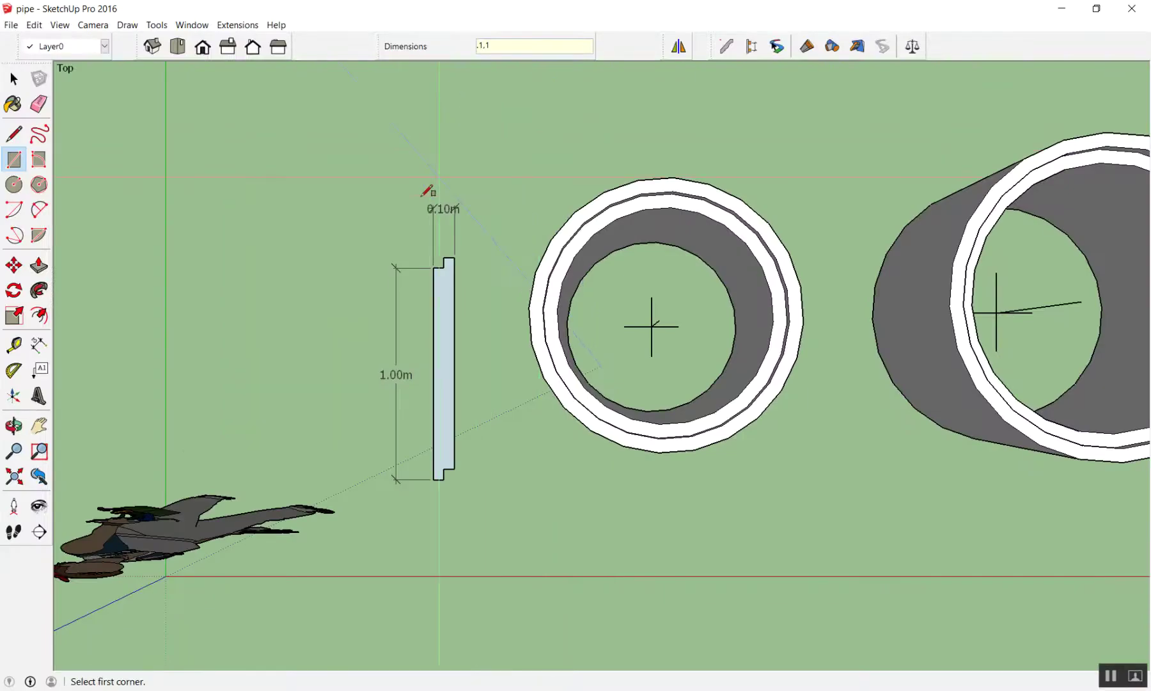
Redraw a 0.1 m × 1 m rectangle left of the panel.
{"action": "left_click", "coordinate": [250, 370]}
{"action": "left_click", "coordinate": [318, 95]}
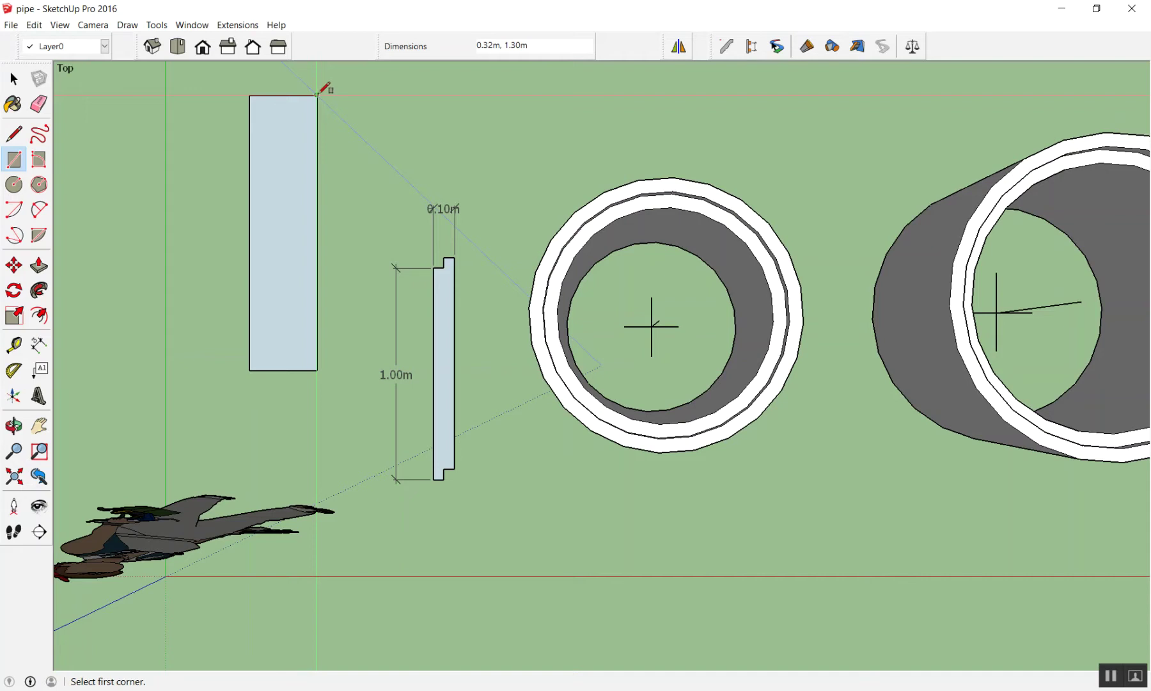
{"action": "type", "text": ".1,1"}
{"action": "key", "text": "Return"}
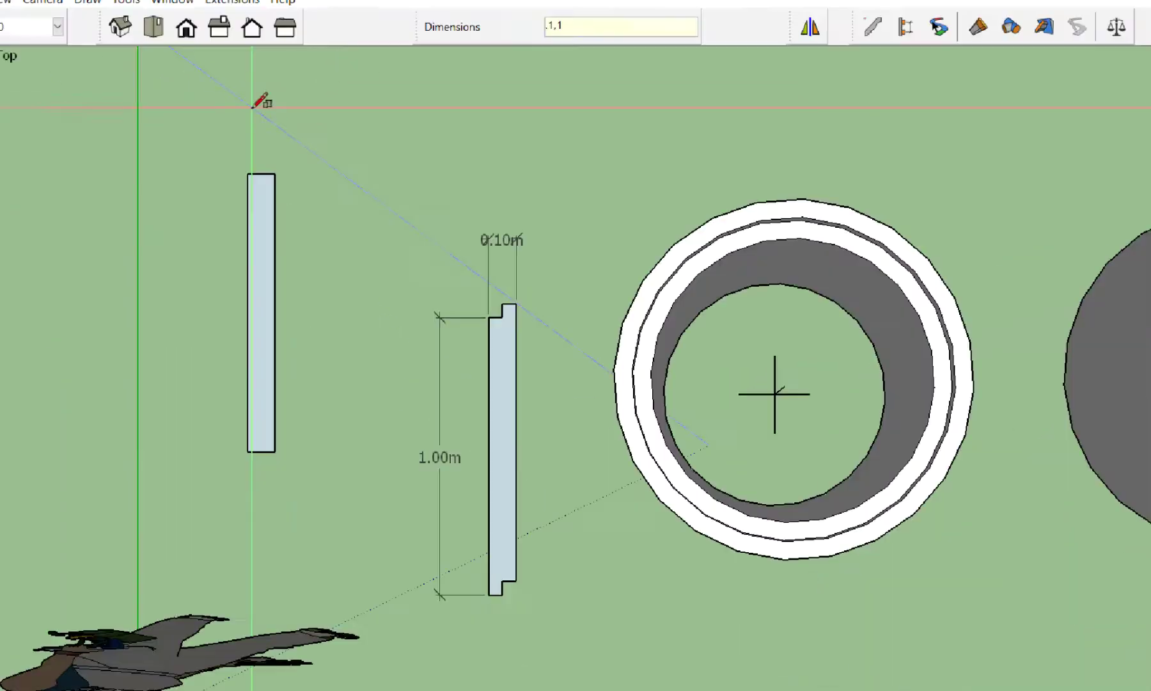
{"action": "scroll", "coordinate": [179, 96], "scroll_direction": "up", "scroll_amount": 1}
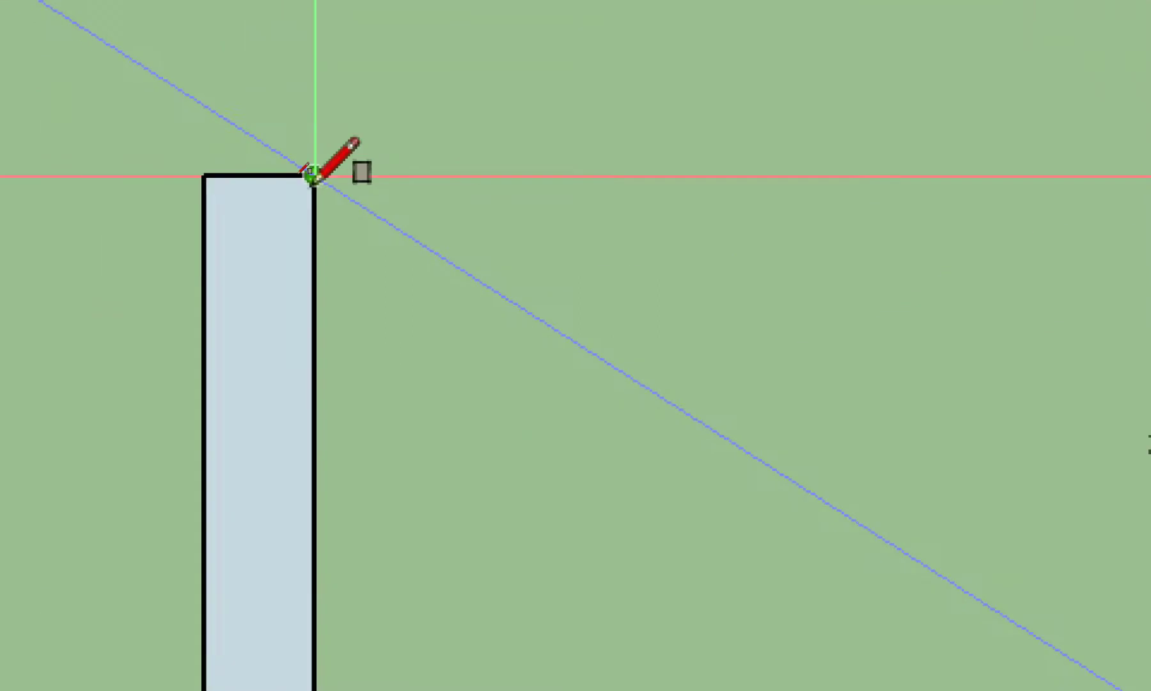
Draw a 5cm,5cm rectangle at the column's top corner, then undo the resulting wide block.
{"action": "left_click", "coordinate": [312, 174]}
{"action": "left_click", "coordinate": [146, 85]}
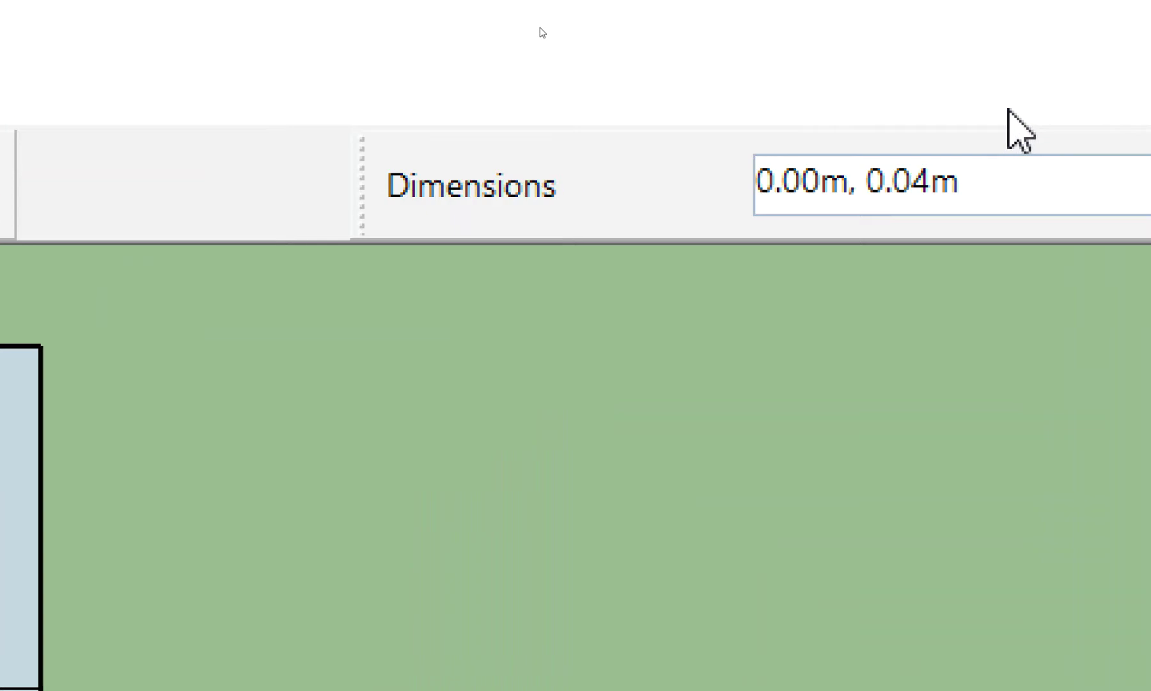
{"action": "type", "text": "5cm,5cm"}
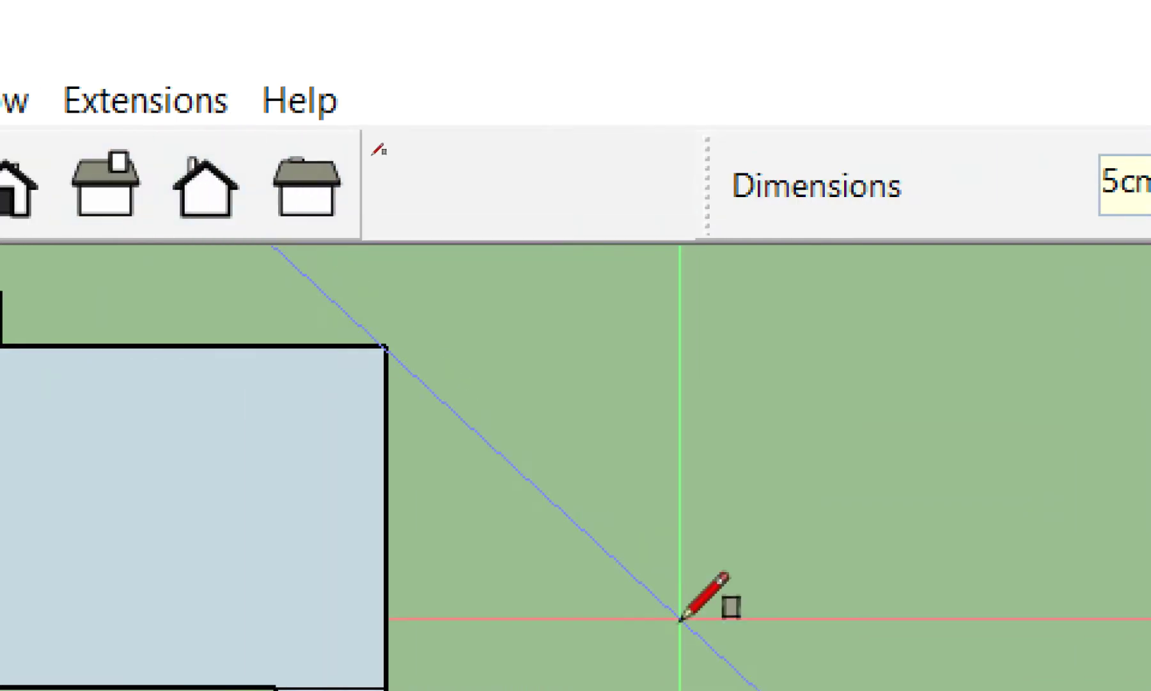
{"action": "left_click", "coordinate": [680, 619]}
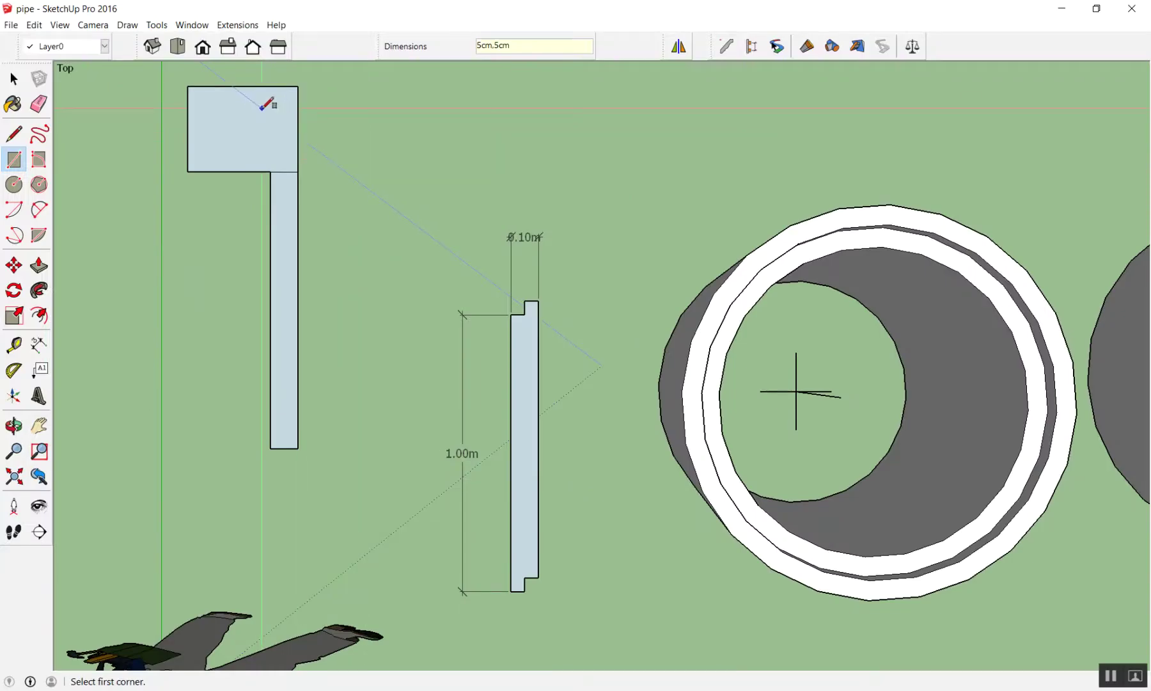
{"action": "key", "text": "ctrl+z"}
{"action": "scroll", "coordinate": [267, 105], "scroll_direction": "up", "scroll_amount": 2}
{"action": "scroll", "coordinate": [98, 70], "scroll_direction": "down", "scroll_amount": 1}
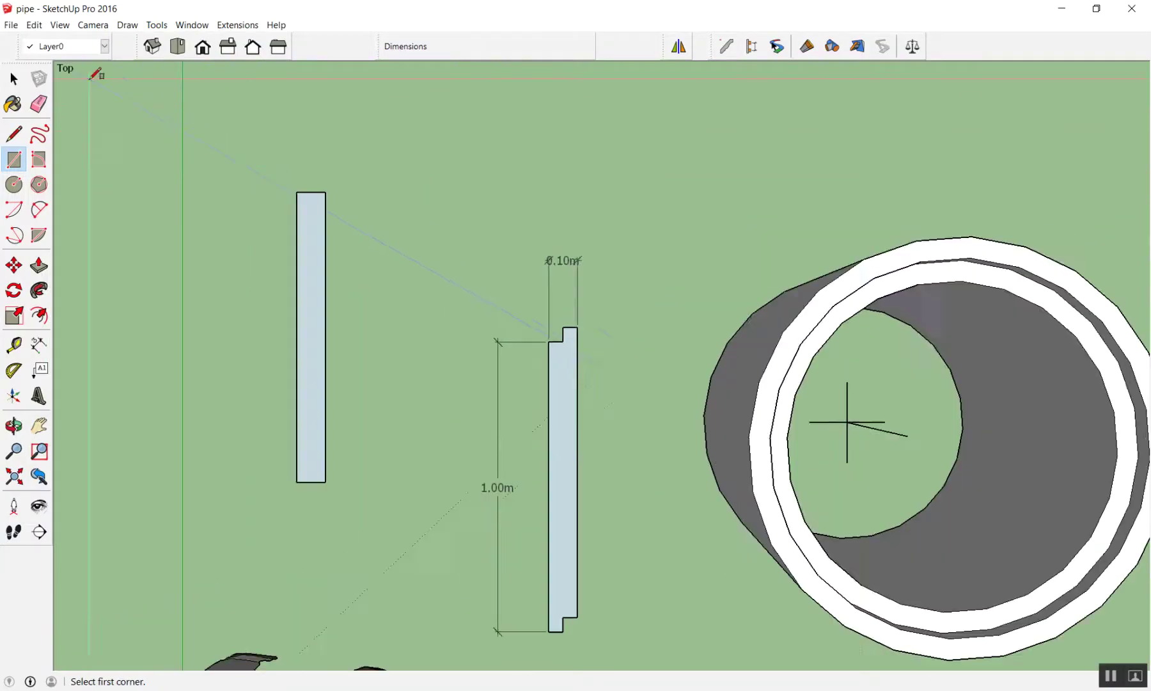
{"action": "scroll", "coordinate": [340, 161], "scroll_direction": "up", "scroll_amount": 2}
Draw 5 cm squares at the profile's top and bottom corners.
{"action": "left_click", "coordinate": [364, 211]}
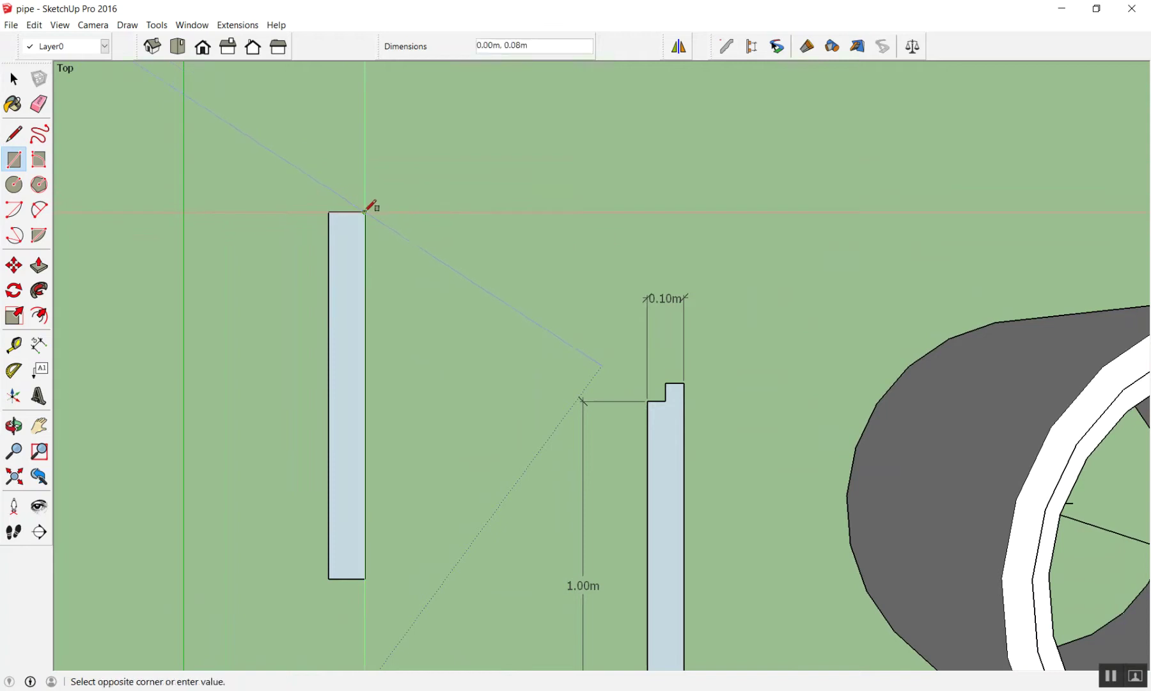
{"action": "left_click", "coordinate": [200, 116]}
{"action": "type", "text": "5cm,5c"}
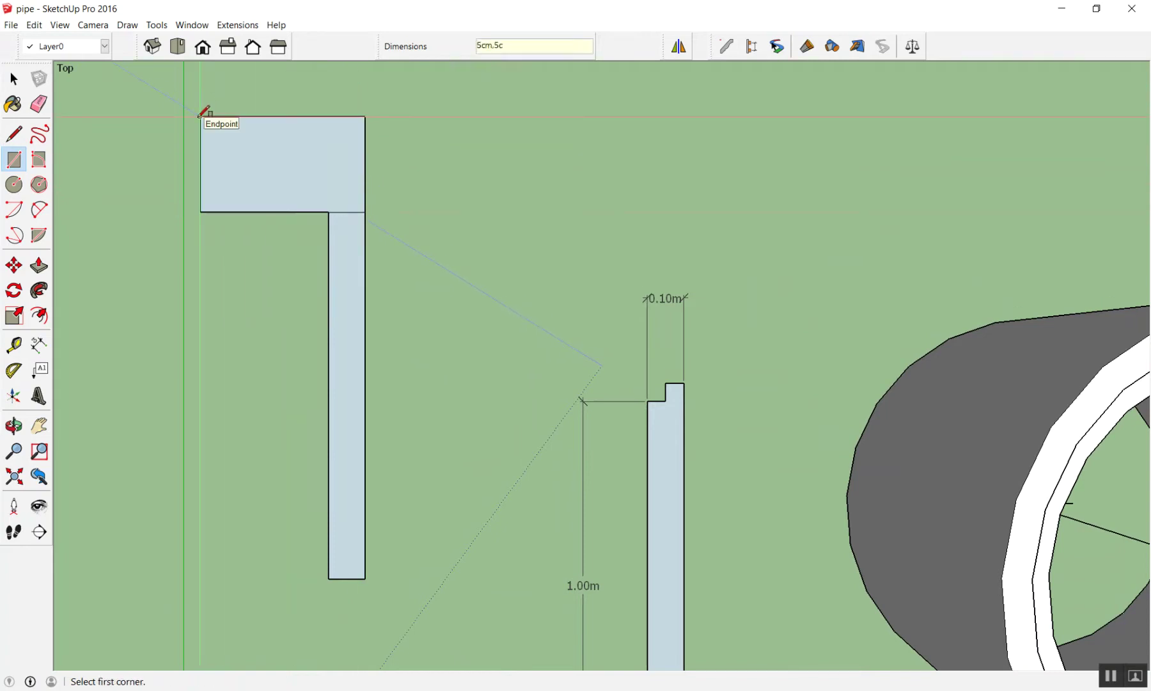
{"action": "type", "text": "m"}
{"action": "key", "text": "Return"}
{"action": "scroll", "coordinate": [206, 277], "scroll_direction": "up", "scroll_amount": 1}
{"action": "scroll", "coordinate": [290, 532], "scroll_direction": "up", "scroll_amount": 1}
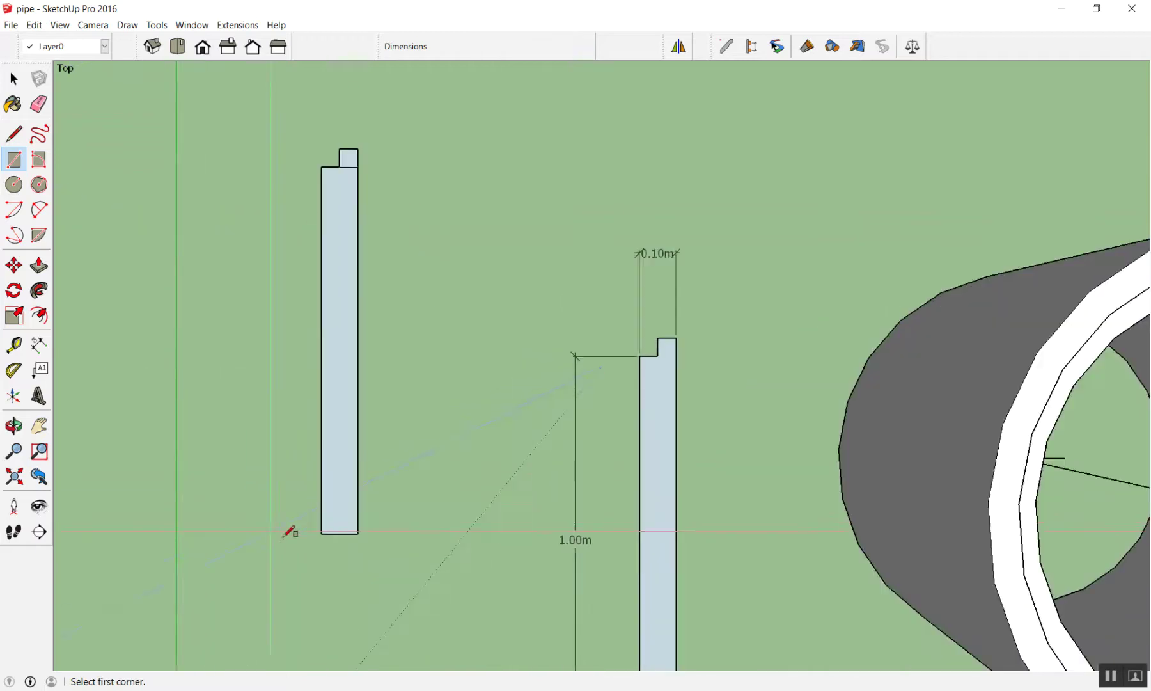
{"action": "scroll", "coordinate": [347, 540], "scroll_direction": "up", "scroll_amount": 2}
{"action": "scroll", "coordinate": [362, 514], "scroll_direction": "up", "scroll_amount": 1}
{"action": "left_click", "coordinate": [363, 515]}
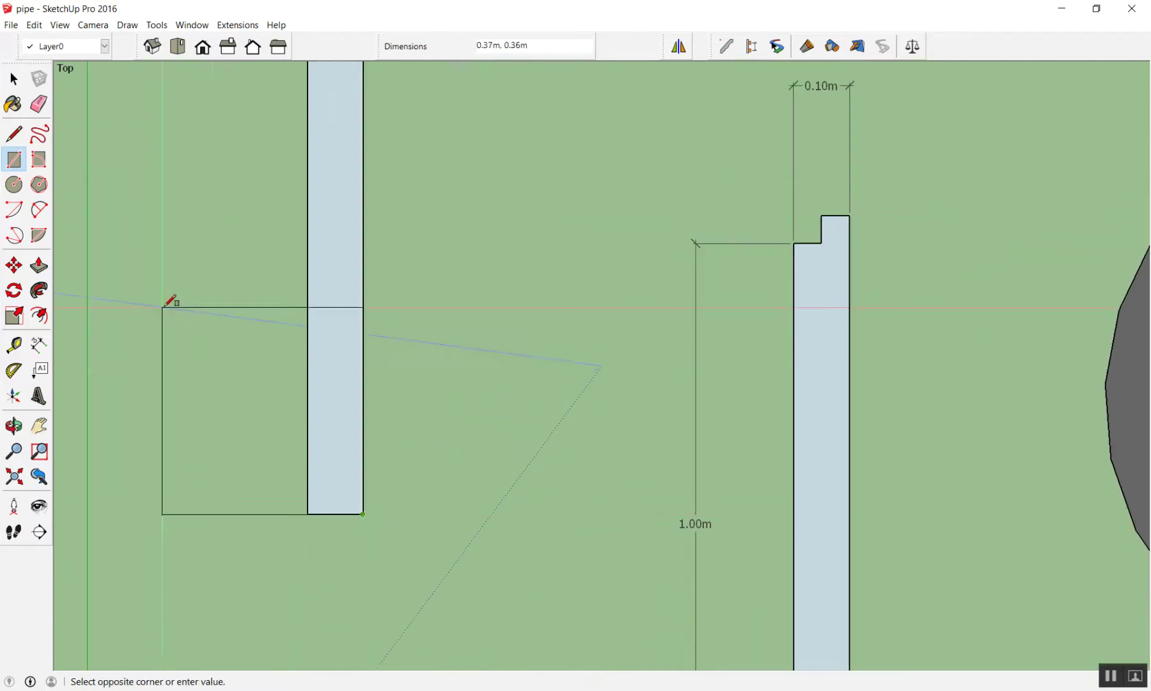
{"action": "left_click", "coordinate": [163, 307]}
{"action": "type", "text": "5c"}
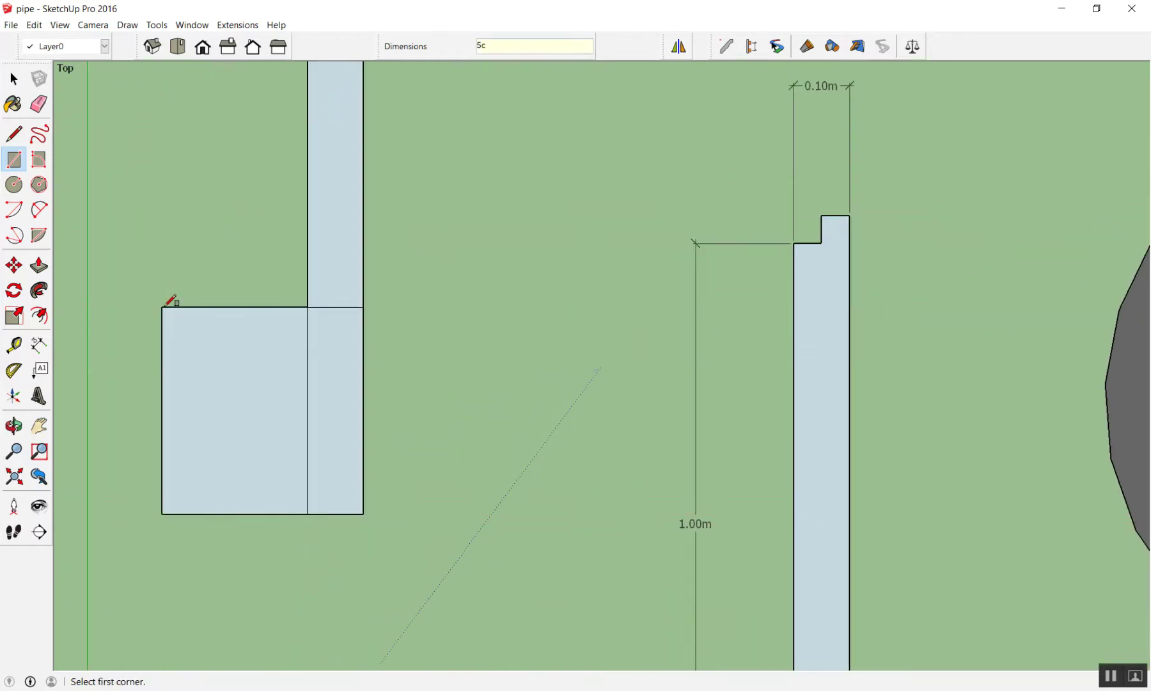
{"action": "type", "text": "m,5c"}
{"action": "key", "text": "Return"}
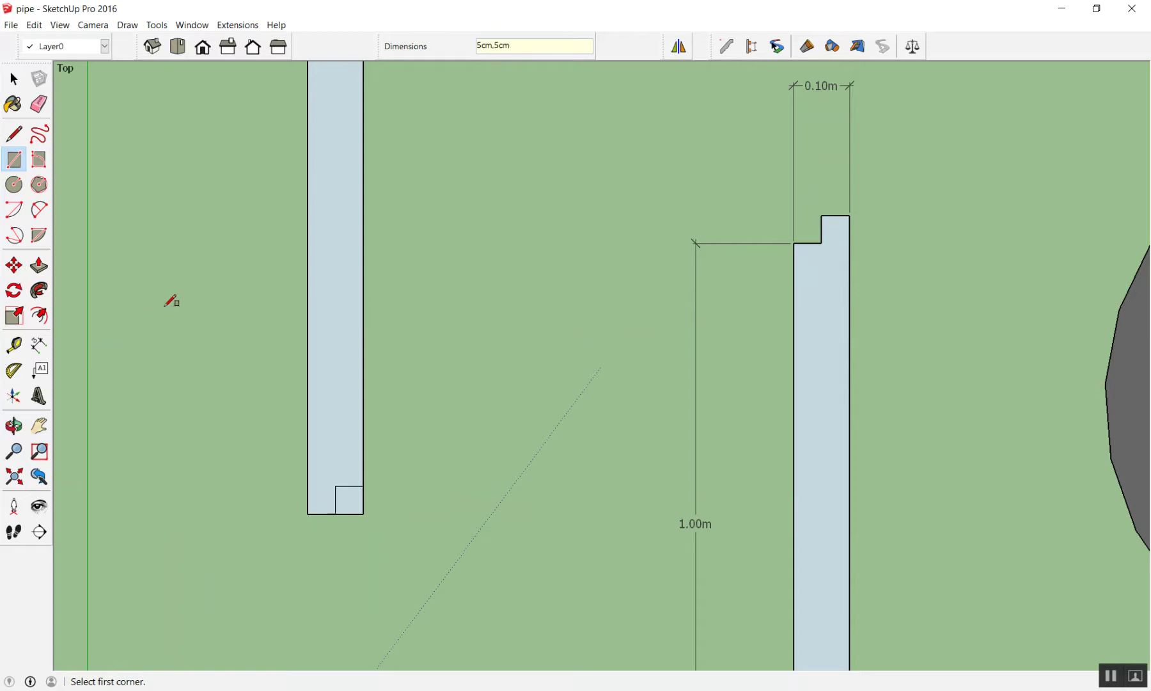
Erase the bottom square's outer edges to cut a 5 cm notch.
{"action": "key", "text": "e"}
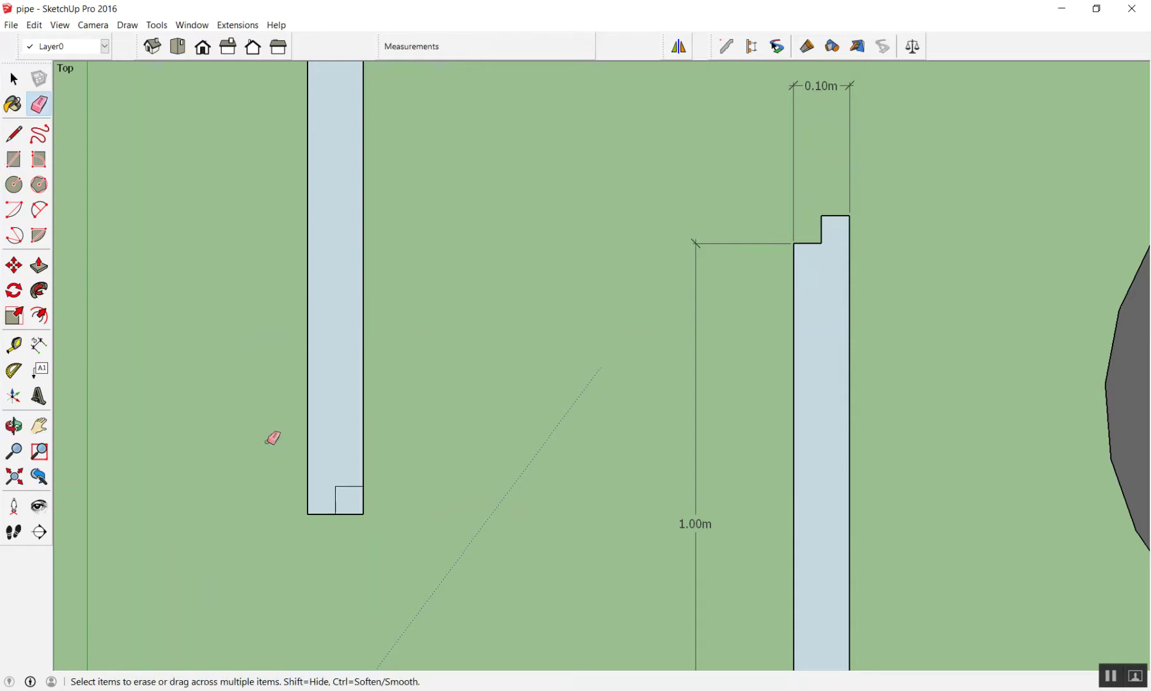
{"action": "left_click_drag", "start_coordinate": [365, 505], "coordinate": [362, 511]}
{"action": "scroll", "coordinate": [364, 509], "scroll_direction": "down", "scroll_amount": 1}
{"action": "scroll", "coordinate": [384, 512], "scroll_direction": "up", "scroll_amount": 1}
{"action": "scroll", "coordinate": [371, 512], "scroll_direction": "down", "scroll_amount": 2}
{"action": "scroll", "coordinate": [380, 77], "scroll_direction": "down", "scroll_amount": 1}
{"action": "scroll", "coordinate": [363, 108], "scroll_direction": "up", "scroll_amount": 2}
{"action": "key", "text": "space"}
{"action": "scroll", "coordinate": [472, 213], "scroll_direction": "down", "scroll_amount": 1}
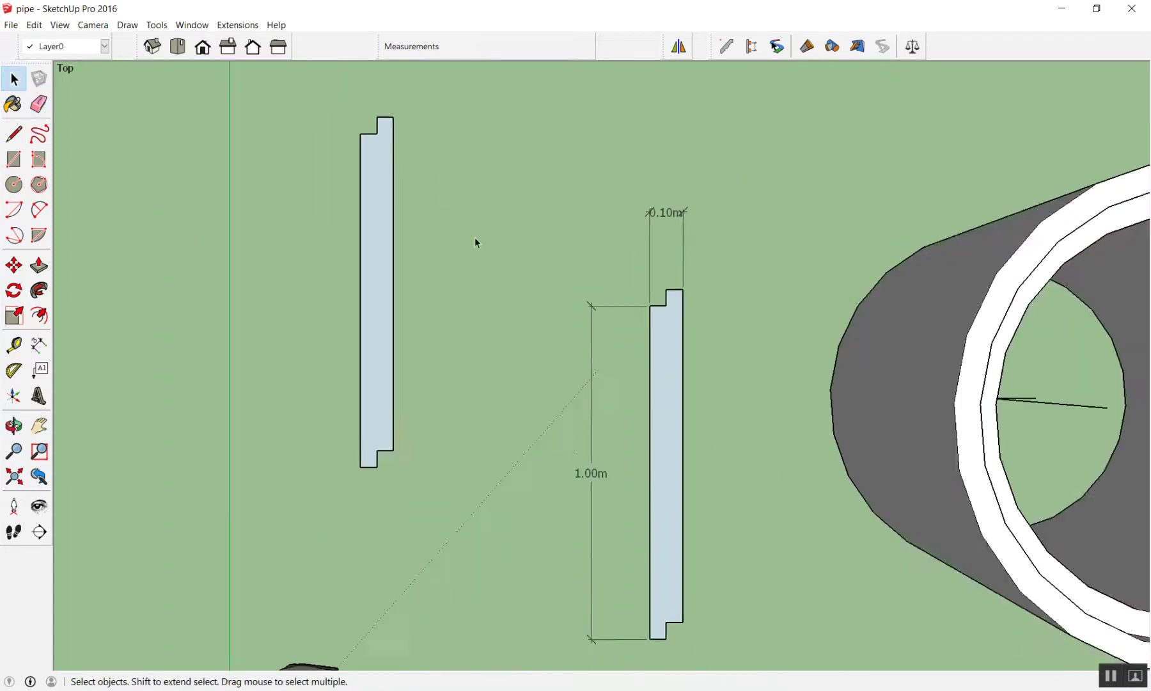
Zoom out to frame both pipes and profiles, then activate the Circle tool.
{"action": "scroll", "coordinate": [475, 241], "scroll_direction": "down", "scroll_amount": 1}
{"action": "scroll", "coordinate": [472, 178], "scroll_direction": "up", "scroll_amount": 1}
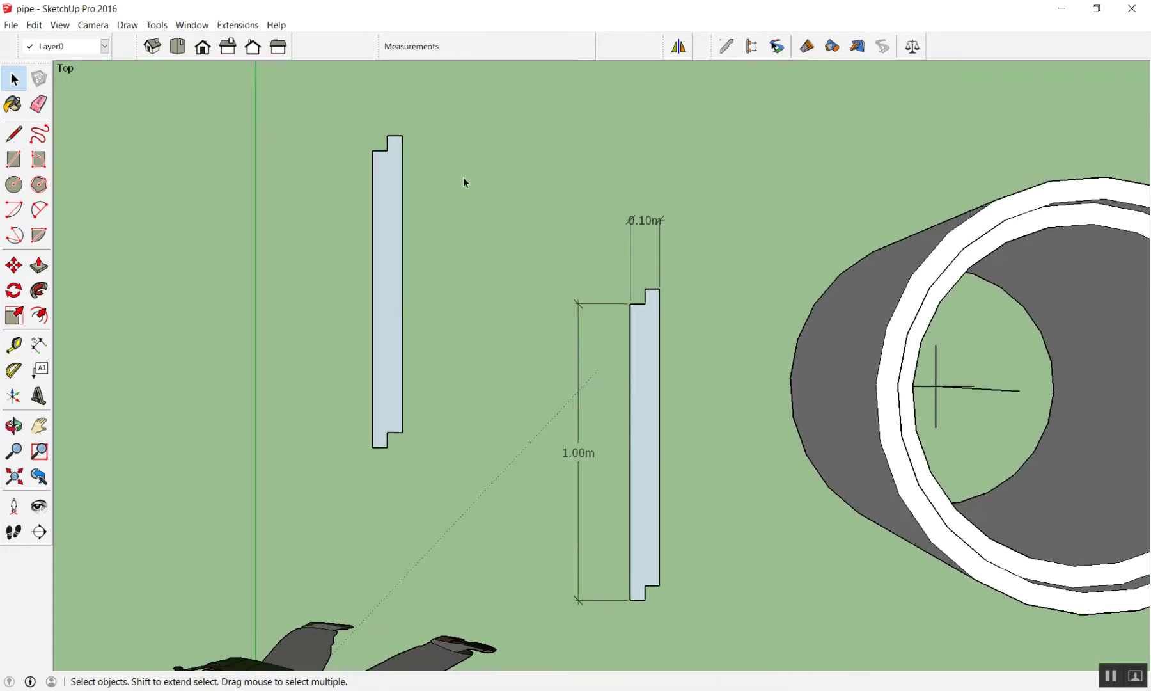
{"action": "scroll", "coordinate": [386, 272], "scroll_direction": "down", "scroll_amount": 2}
{"action": "scroll", "coordinate": [408, 268], "scroll_direction": "down", "scroll_amount": 1}
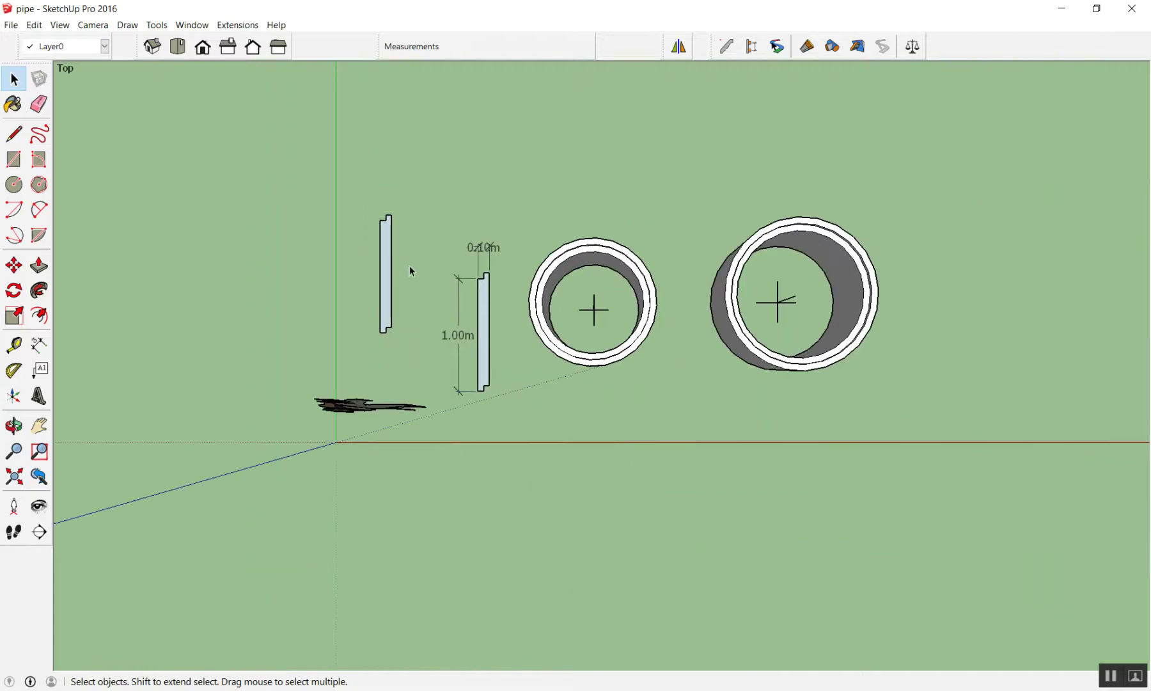
{"action": "scroll", "coordinate": [356, 201], "scroll_direction": "up", "scroll_amount": 1}
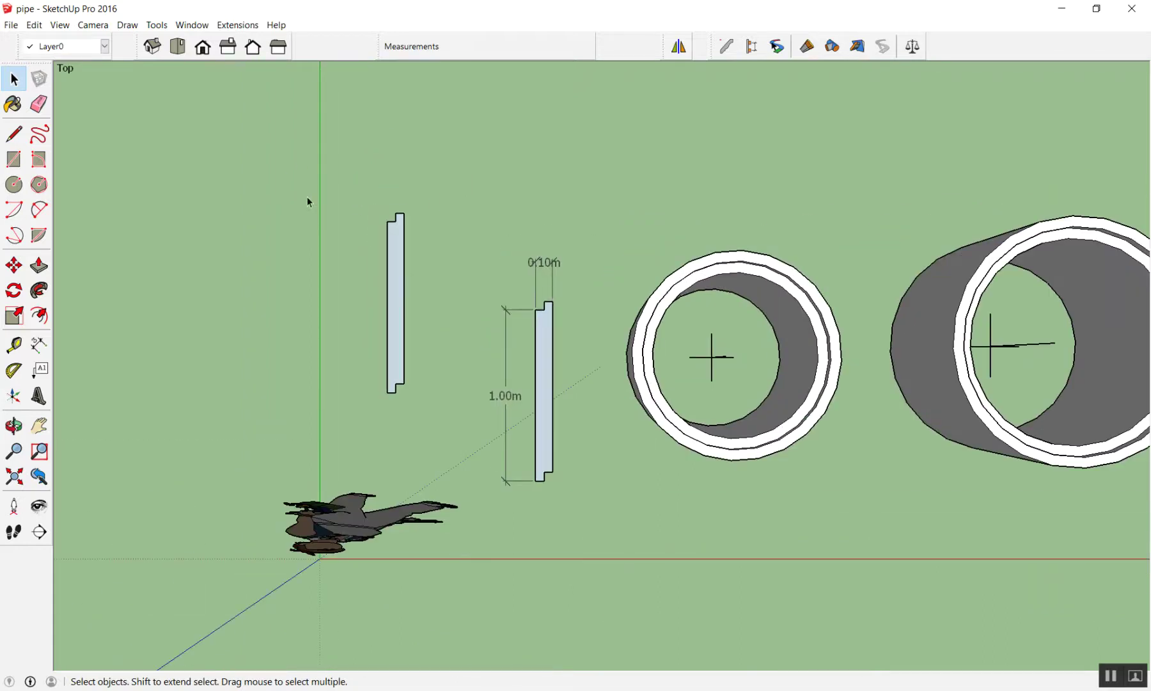
{"action": "scroll", "coordinate": [308, 200], "scroll_direction": "down", "scroll_amount": 3}
{"action": "scroll", "coordinate": [472, 174], "scroll_direction": "up", "scroll_amount": 2}
{"action": "scroll", "coordinate": [473, 177], "scroll_direction": "up", "scroll_amount": 1}
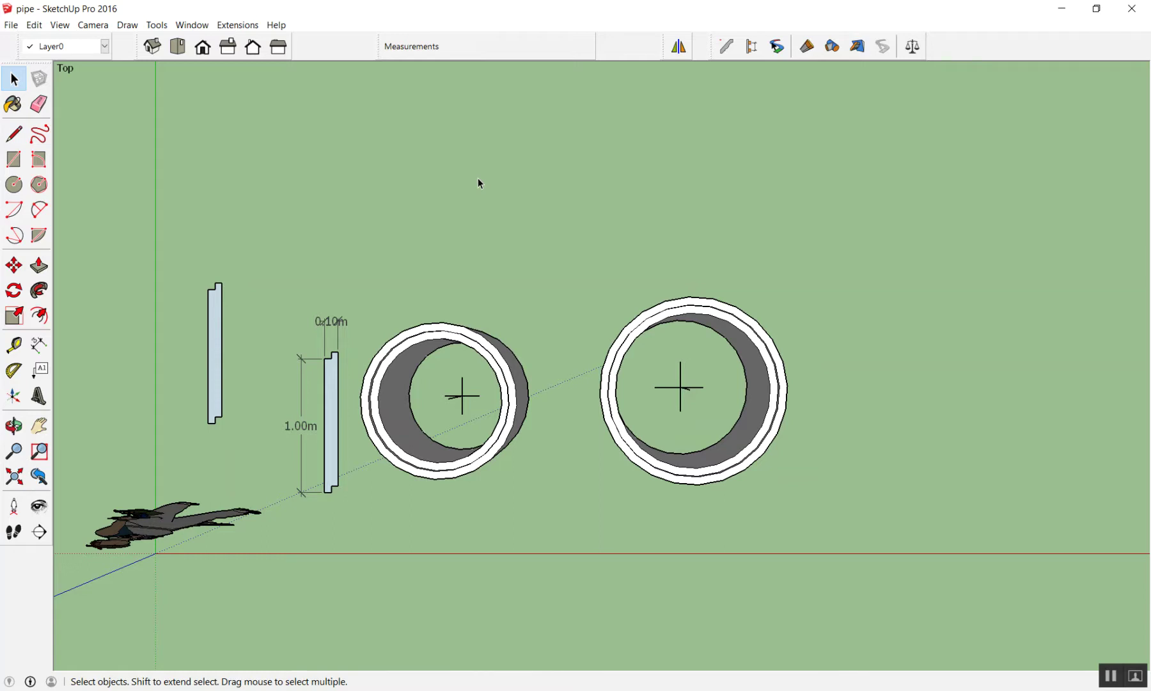
{"action": "key", "text": "c"}
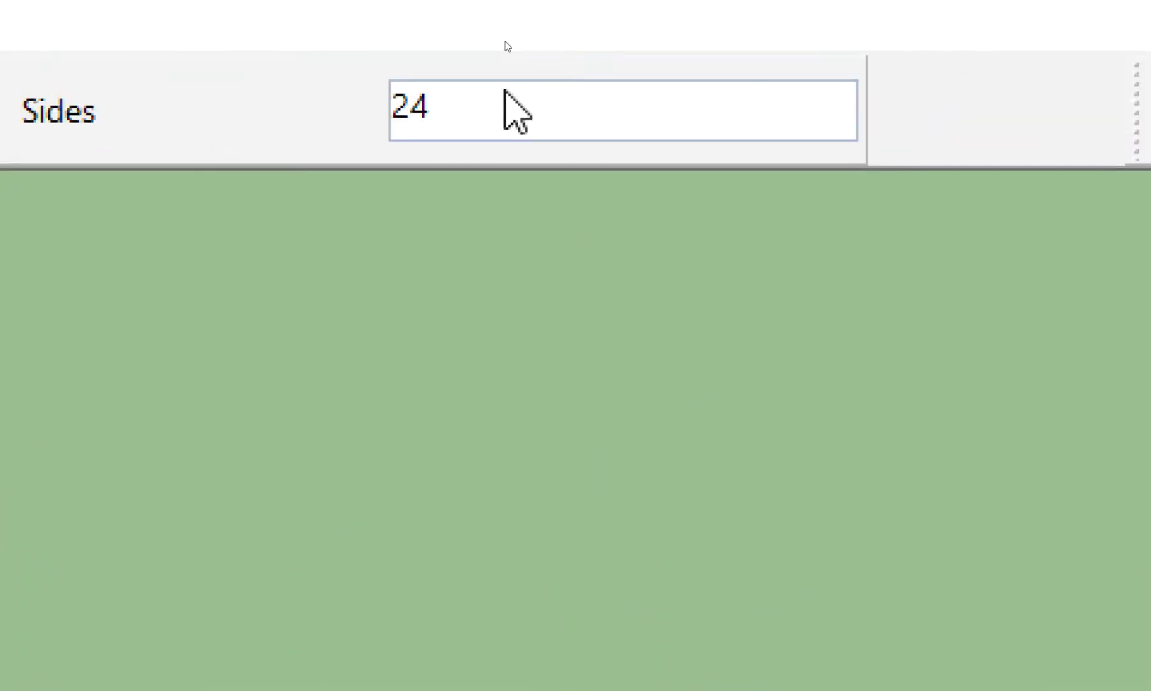
Set the Circle tool to 50 sides and draw a 0.4 m radius circle above the left pipe.
{"action": "type", "text": "59"}
{"action": "key", "text": "BackSpace"}
{"action": "type", "text": "09m"}
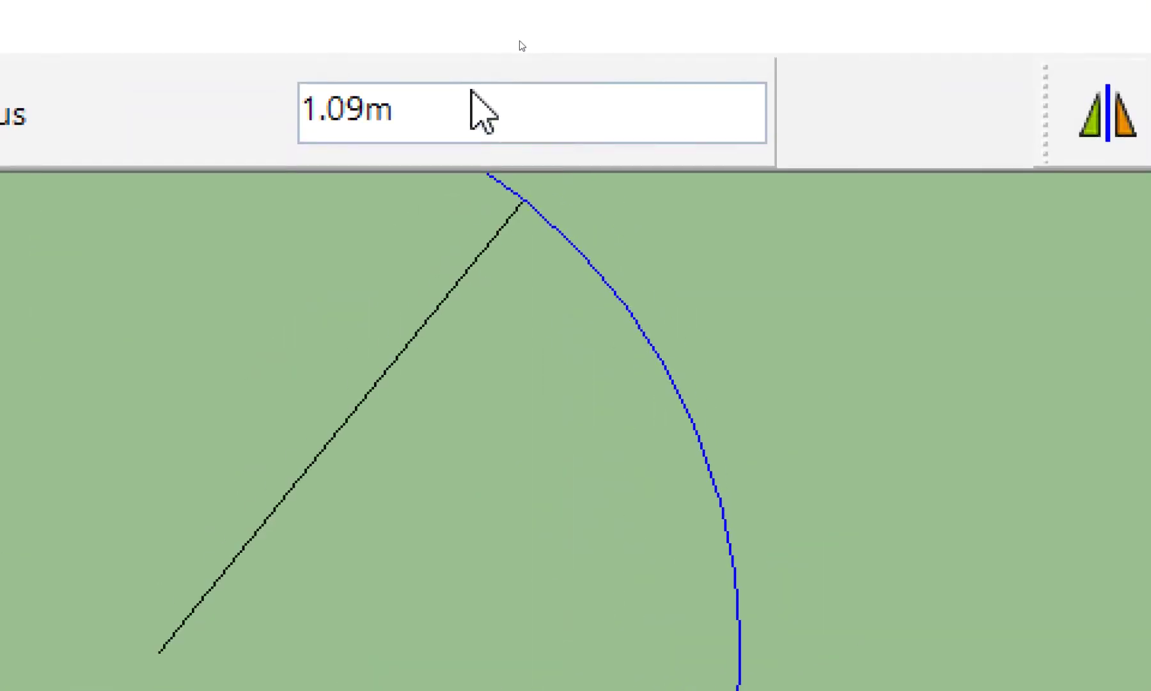
{"action": "type", "text": ".4"}
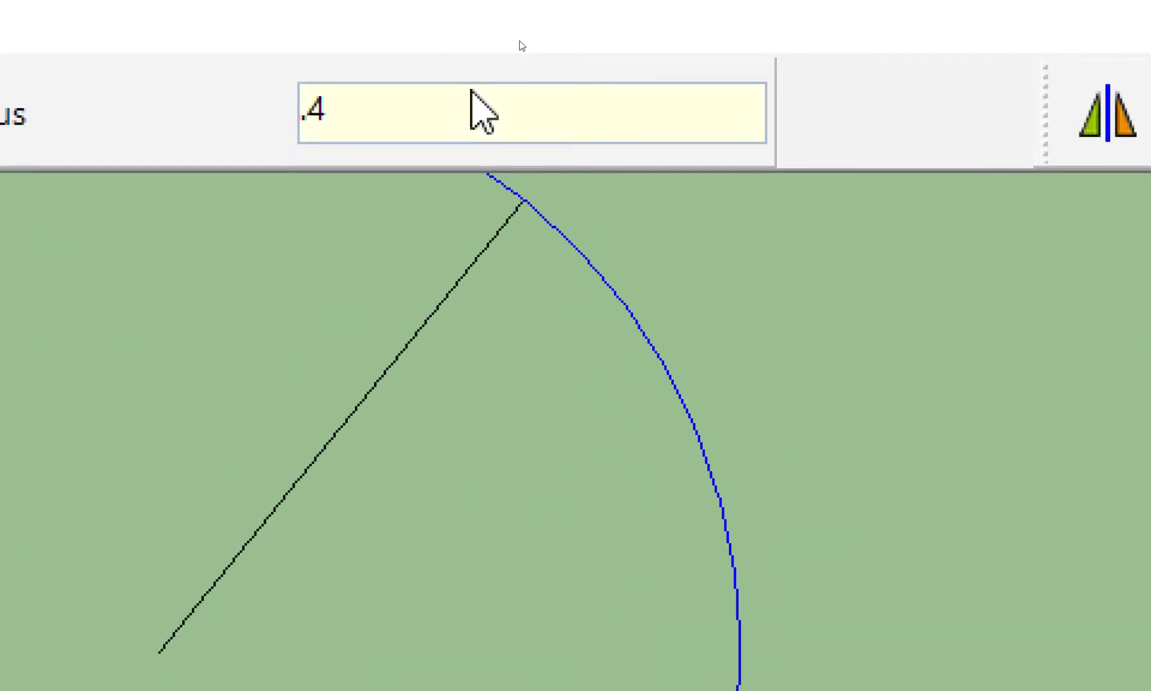
{"action": "key", "text": "Return"}
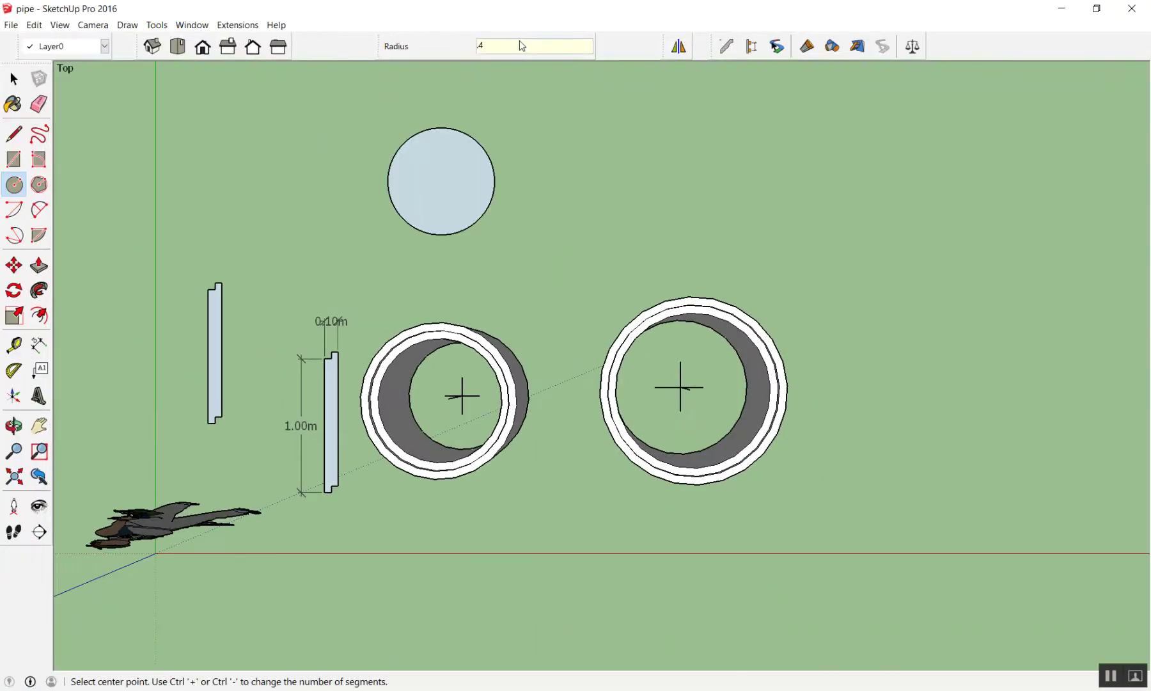
Draw a 0.5 m radius circle above the right pipe.
{"action": "left_click", "coordinate": [650, 173]}
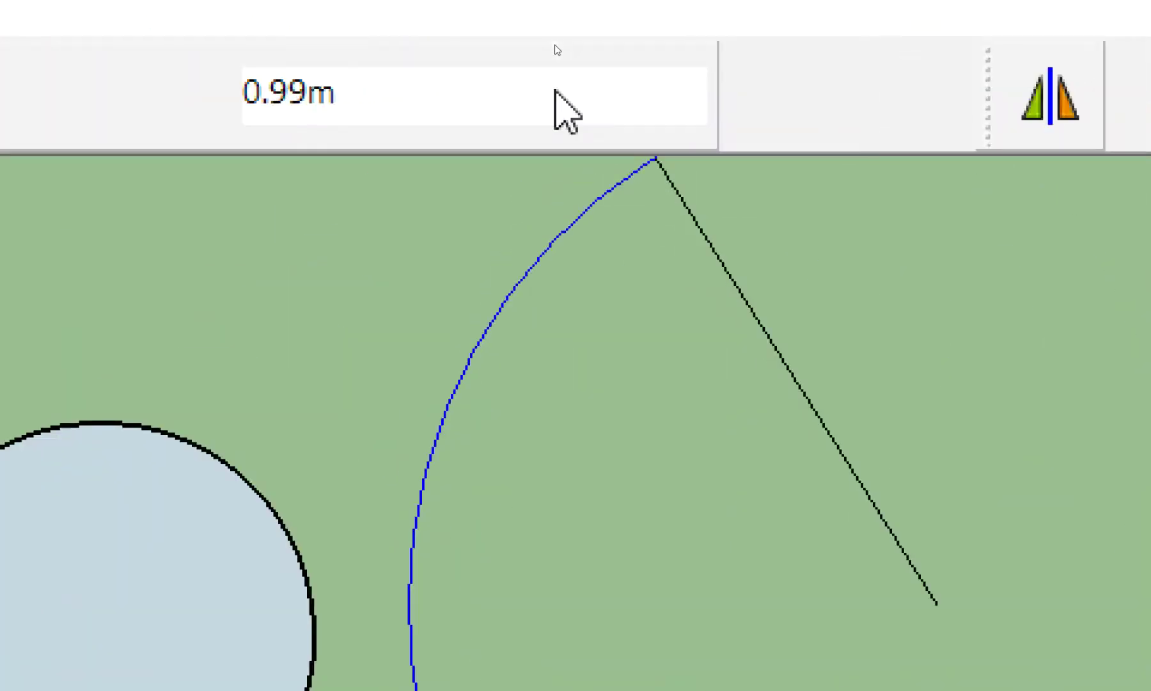
{"action": "type", "text": ".5"}
{"action": "key", "text": "Return"}
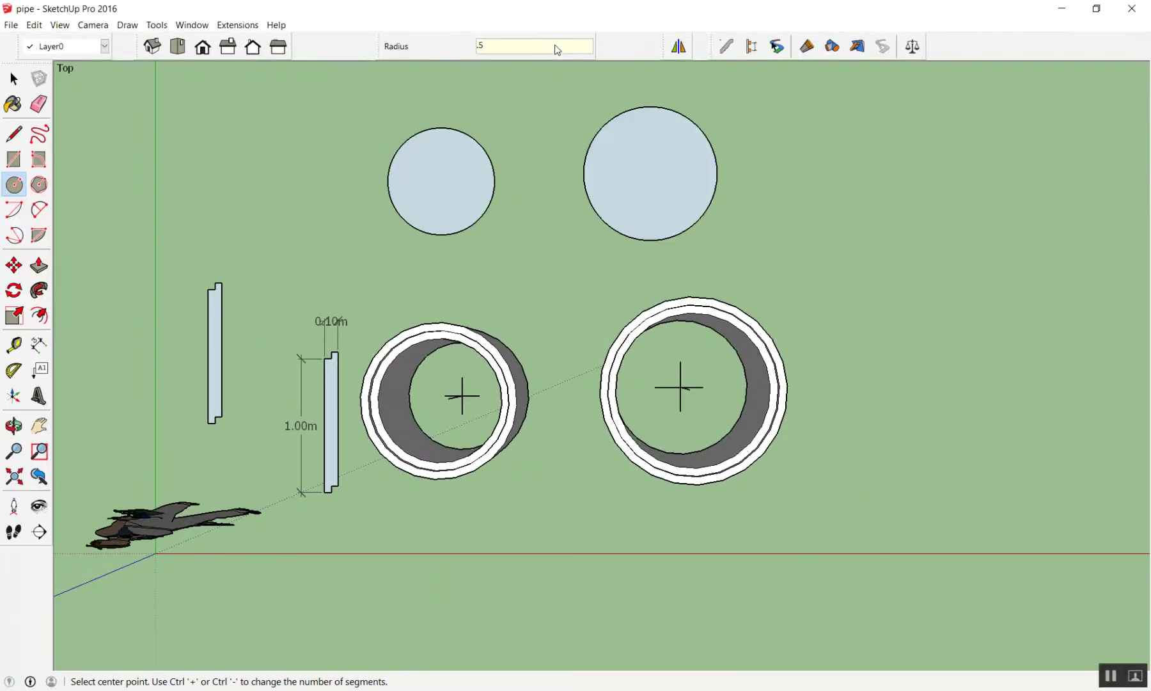
{"action": "key", "text": "d"}
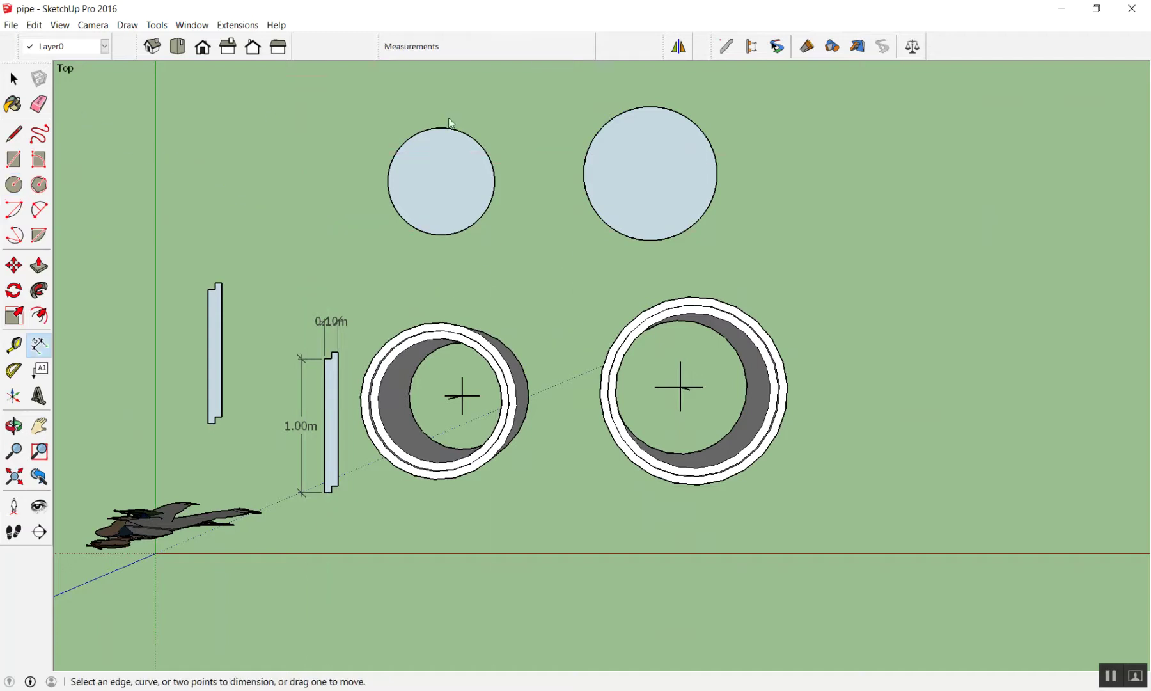
{"action": "scroll", "coordinate": [462, 137], "scroll_direction": "up", "scroll_amount": 1}
{"action": "left_click", "coordinate": [462, 138]}
{"action": "left_click", "coordinate": [496, 111]}
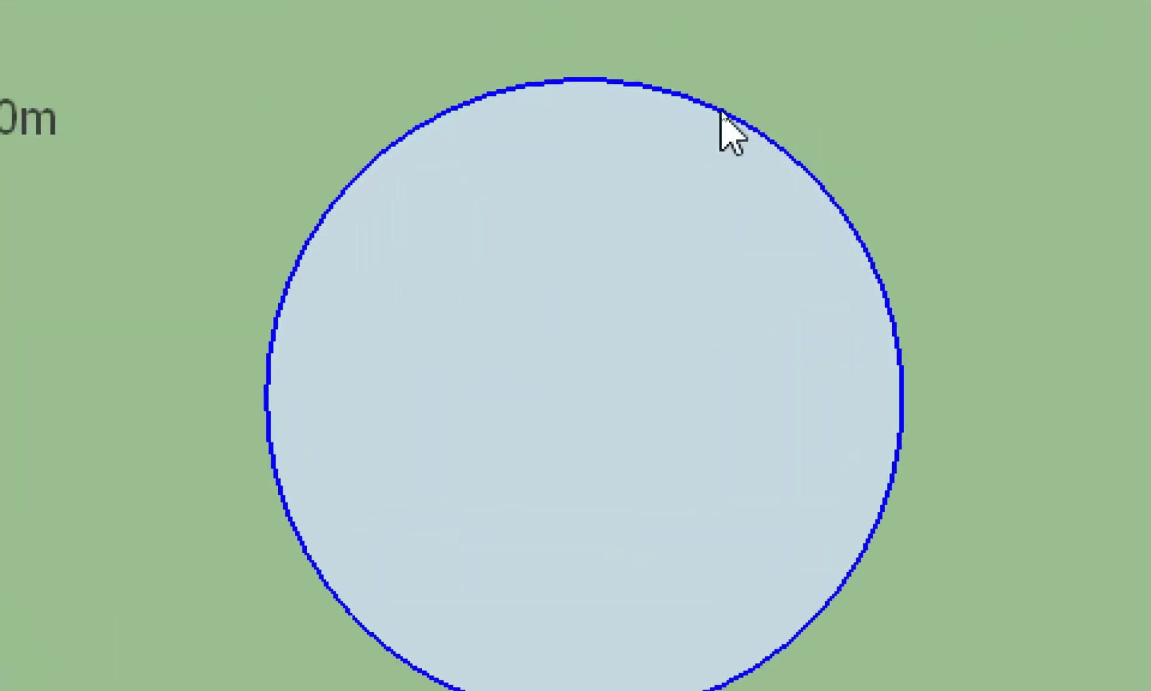
{"action": "left_click", "coordinate": [720, 112]}
{"action": "left_click", "coordinate": [805, 96]}
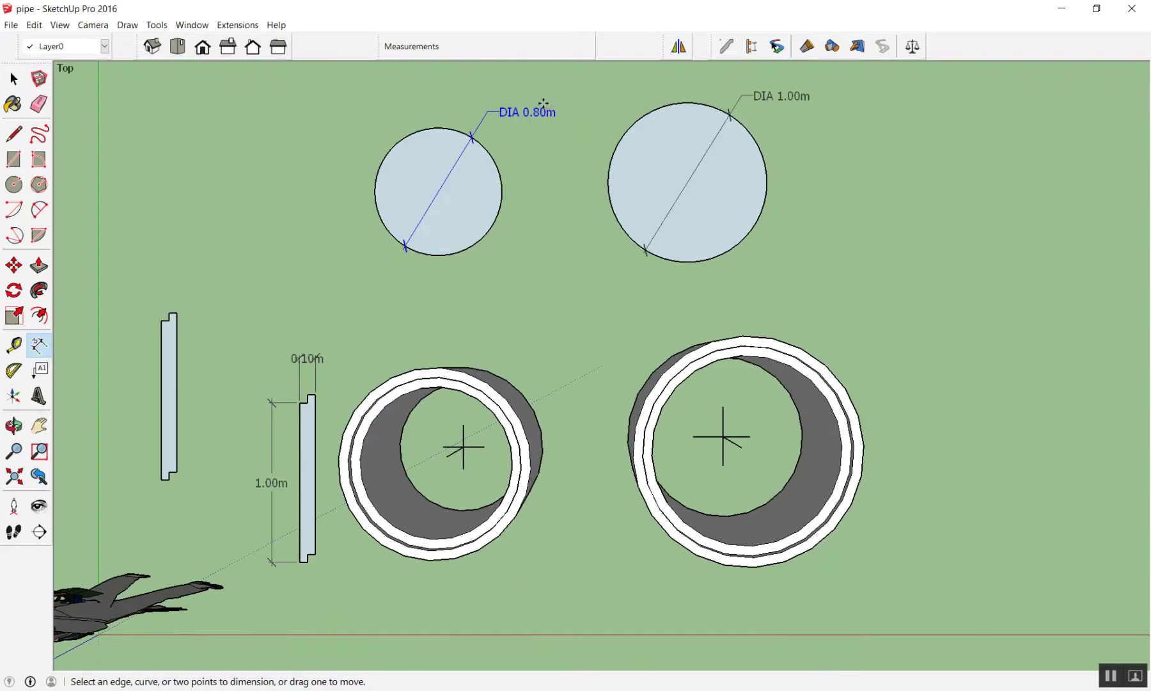
{"action": "key", "text": "e"}
{"action": "left_click", "coordinate": [542, 113]}
{"action": "left_click", "coordinate": [797, 99]}
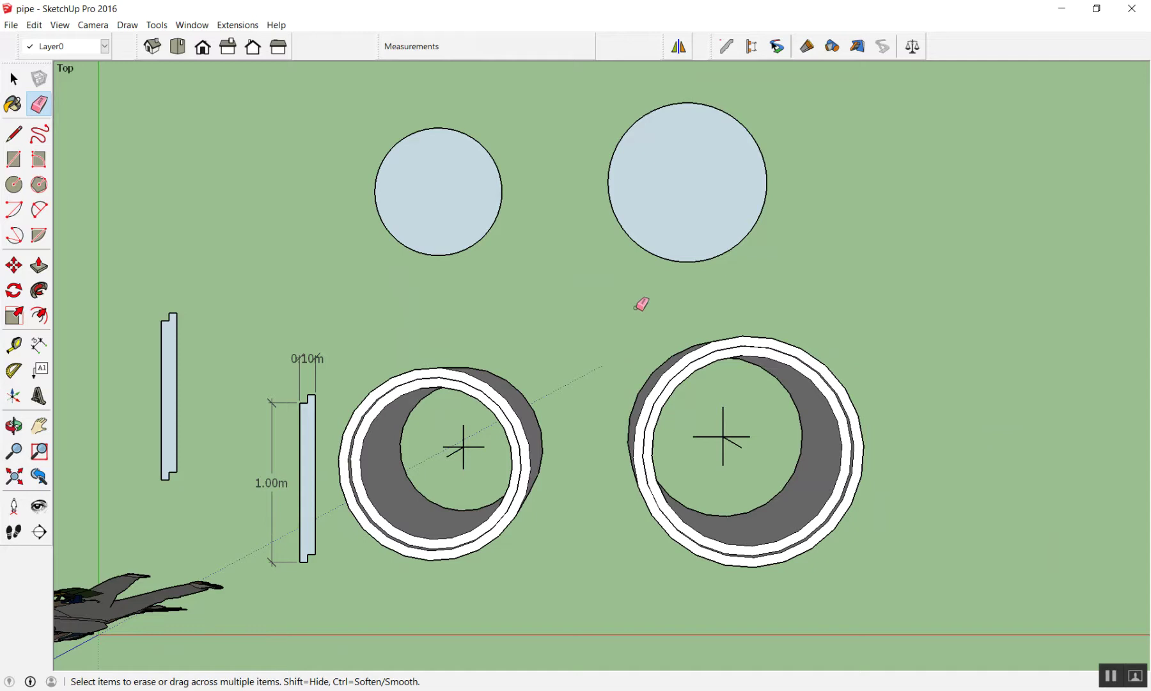
Orbit around the pipes to inspect their crosshairs in 3D, selecting the left profile's right edges.
{"action": "key", "text": "space"}
{"action": "scroll", "coordinate": [548, 274], "scroll_direction": "down", "scroll_amount": 3}
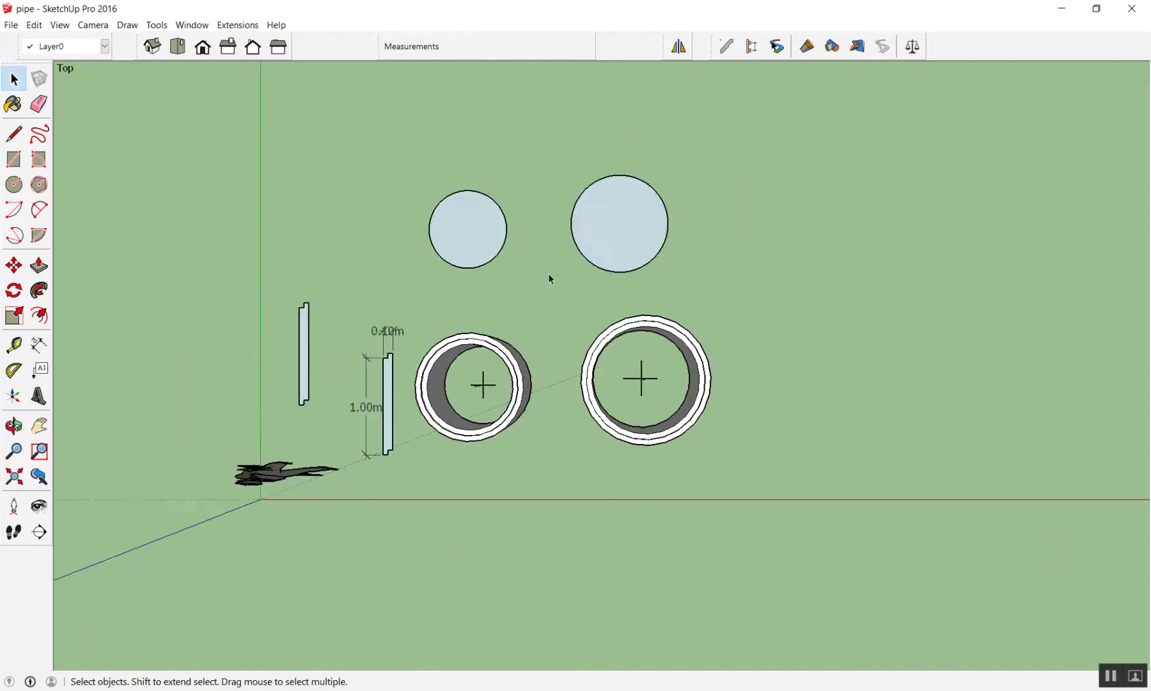
{"action": "middle_click_drag", "start_coordinate": [548, 274], "coordinate": [472, 177]}
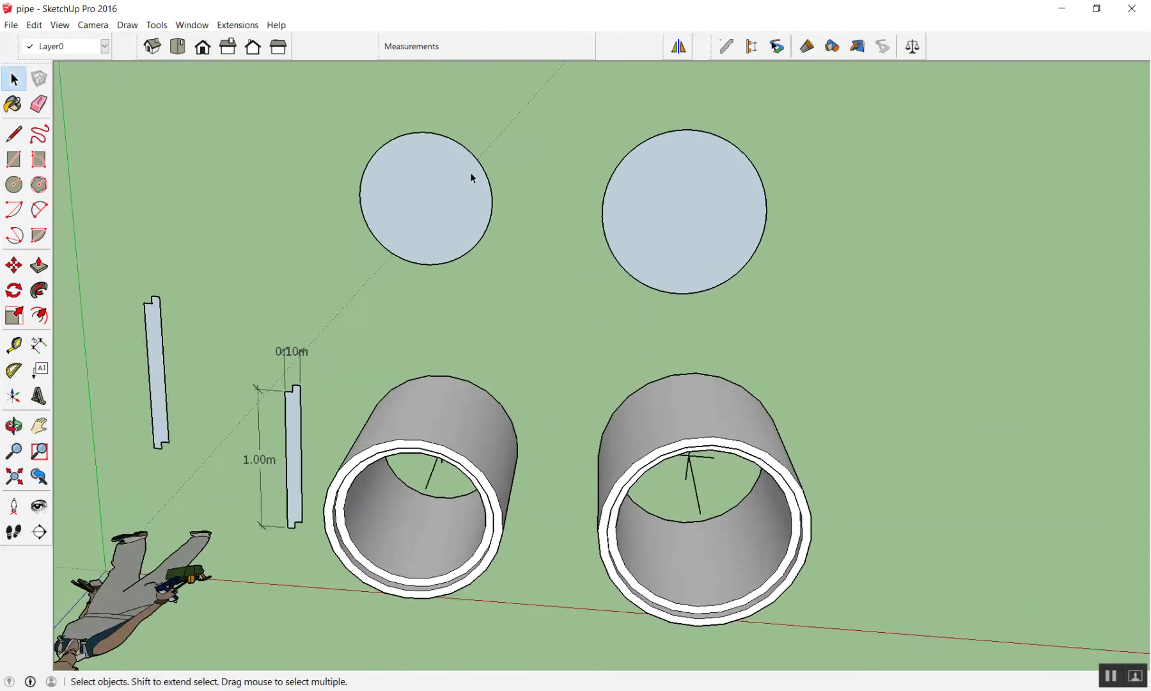
{"action": "scroll", "coordinate": [598, 212], "scroll_direction": "down", "scroll_amount": 2}
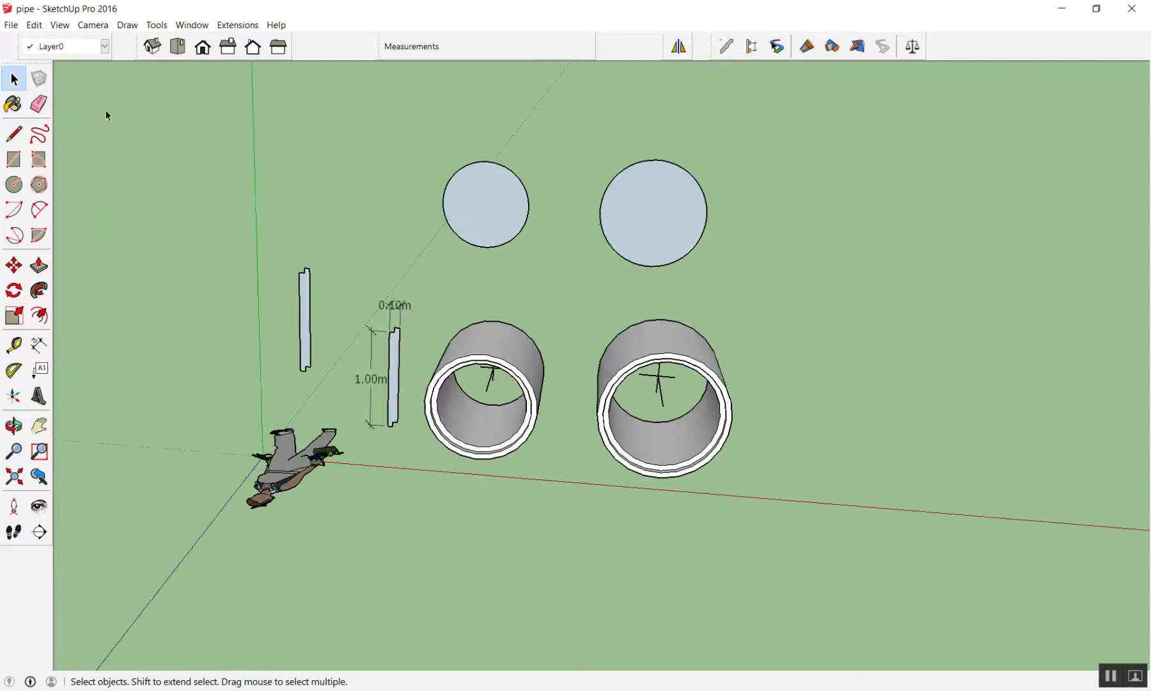
{"action": "scroll", "coordinate": [108, 153], "scroll_direction": "up", "scroll_amount": 1}
{"action": "scroll", "coordinate": [365, 282], "scroll_direction": "up", "scroll_amount": 2}
{"action": "scroll", "coordinate": [388, 302], "scroll_direction": "up", "scroll_amount": 1}
{"action": "left_click_drag", "start_coordinate": [352, 211], "coordinate": [400, 537]}
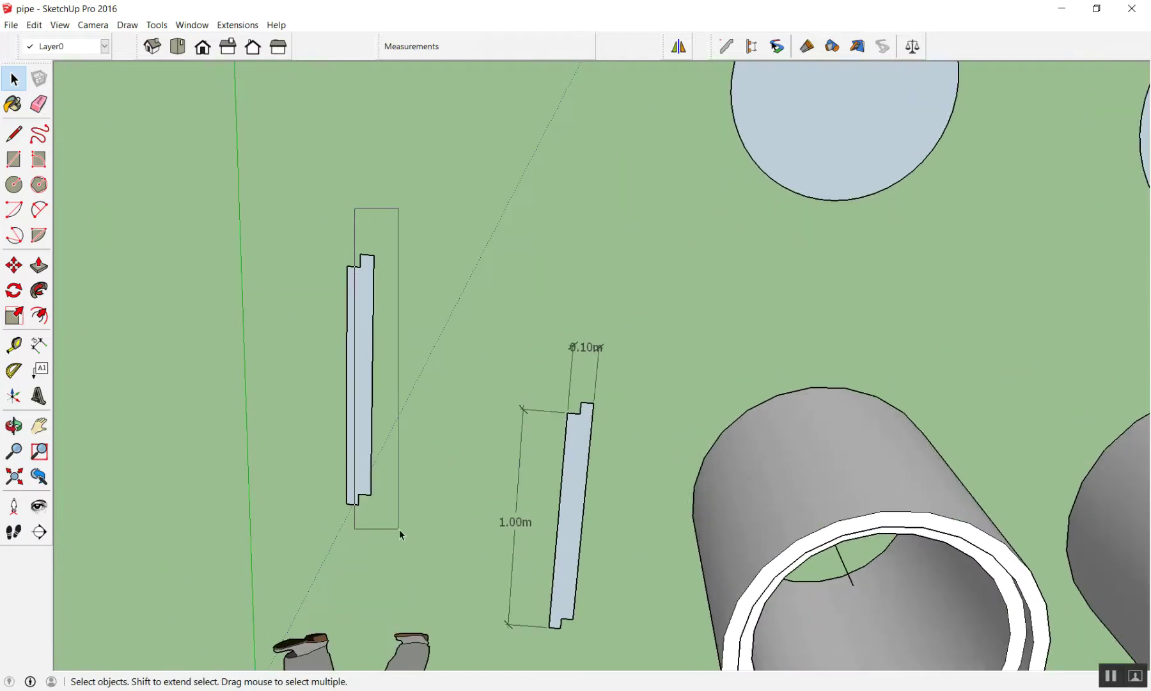
{"action": "left_click_drag", "start_coordinate": [403, 252], "coordinate": [397, 209]}
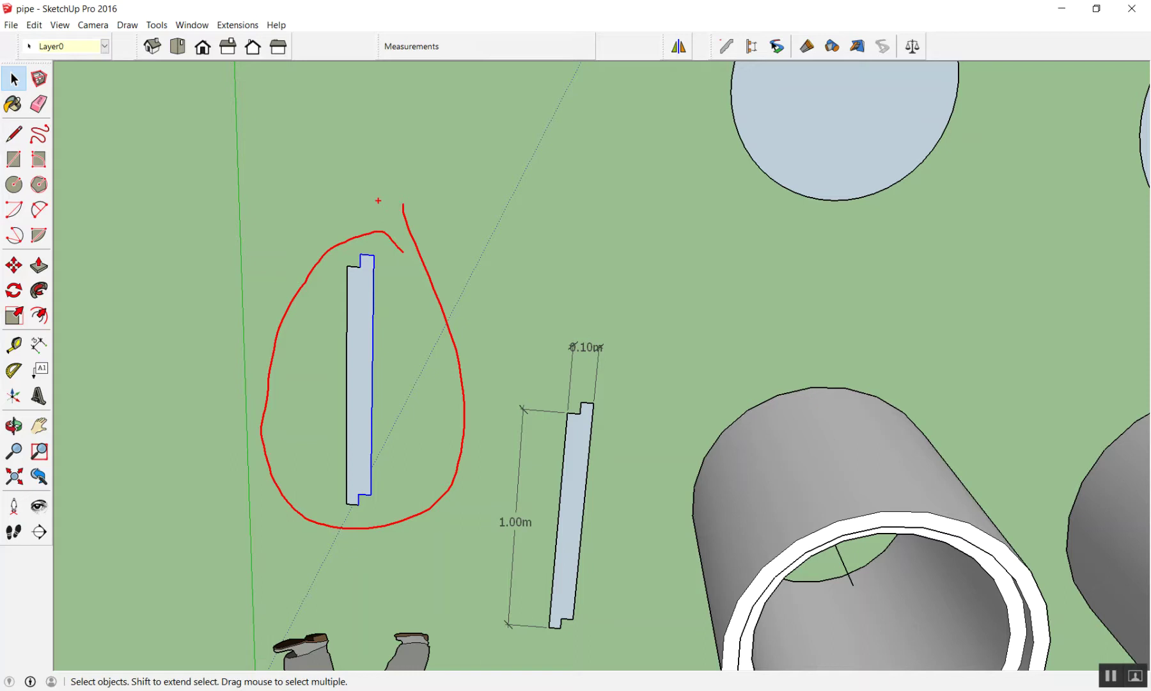
{"action": "scroll", "coordinate": [411, 260], "scroll_direction": "down", "scroll_amount": 3}
{"action": "scroll", "coordinate": [337, 323], "scroll_direction": "down", "scroll_amount": 2}
{"action": "scroll", "coordinate": [317, 310], "scroll_direction": "down", "scroll_amount": 2}
Delete stray geometry, then return to a top view zoomed on the left guide circle.
{"action": "key", "text": "F2"}
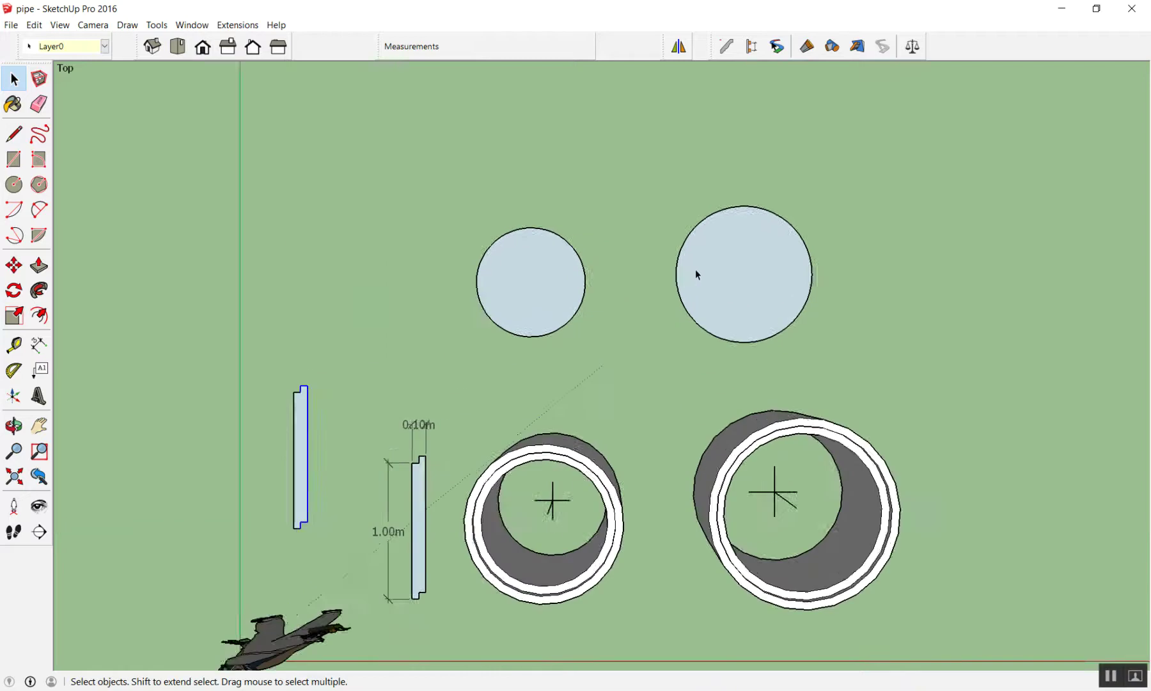
{"action": "scroll", "coordinate": [716, 443], "scroll_direction": "up", "scroll_amount": 3}
{"action": "mouse_move", "coordinate": [549, 544]}
{"action": "middle_mouse_down"}
{"action": "mouse_move", "coordinate": [493, 388]}
{"action": "mouse_move", "coordinate": [517, 334]}
{"action": "mouse_move", "coordinate": [481, 432]}
{"action": "mouse_move", "coordinate": [399, 169]}
{"action": "mouse_move", "coordinate": [404, 198]}
{"action": "mouse_move", "coordinate": [511, 258]}
{"action": "middle_mouse_up"}
{"action": "left_click", "coordinate": [481, 431]}
{"action": "key", "text": "Delete"}
{"action": "scroll", "coordinate": [476, 368], "scroll_direction": "up", "scroll_amount": 3}
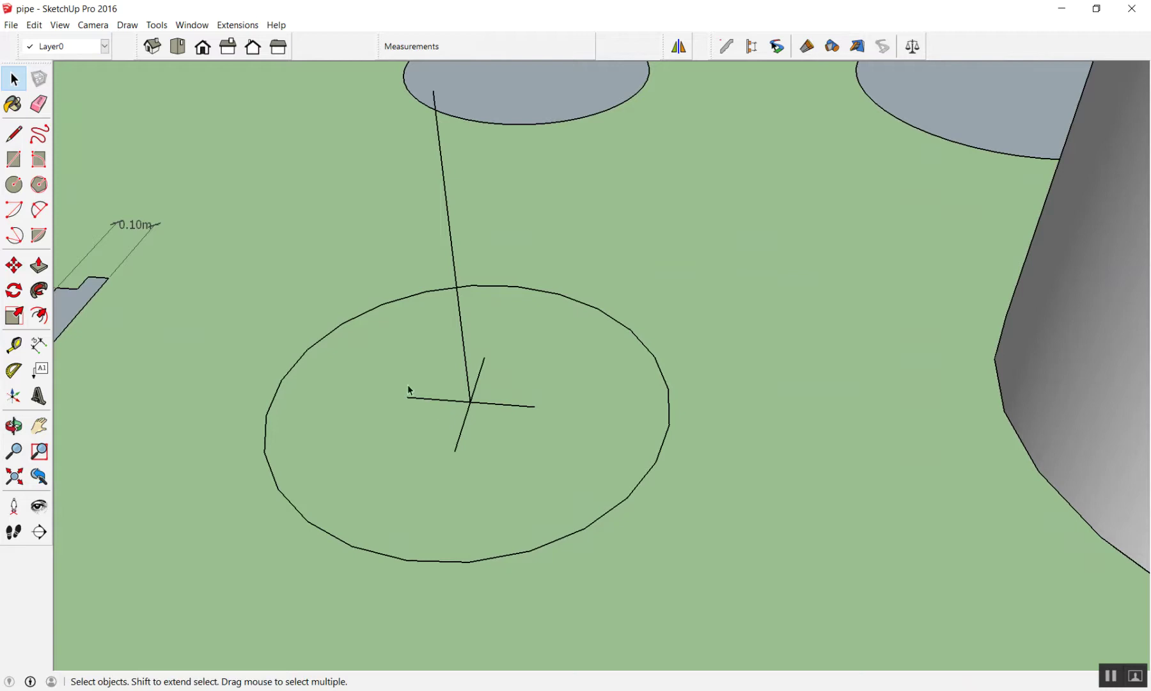
{"action": "scroll", "coordinate": [517, 369], "scroll_direction": "down", "scroll_amount": 2}
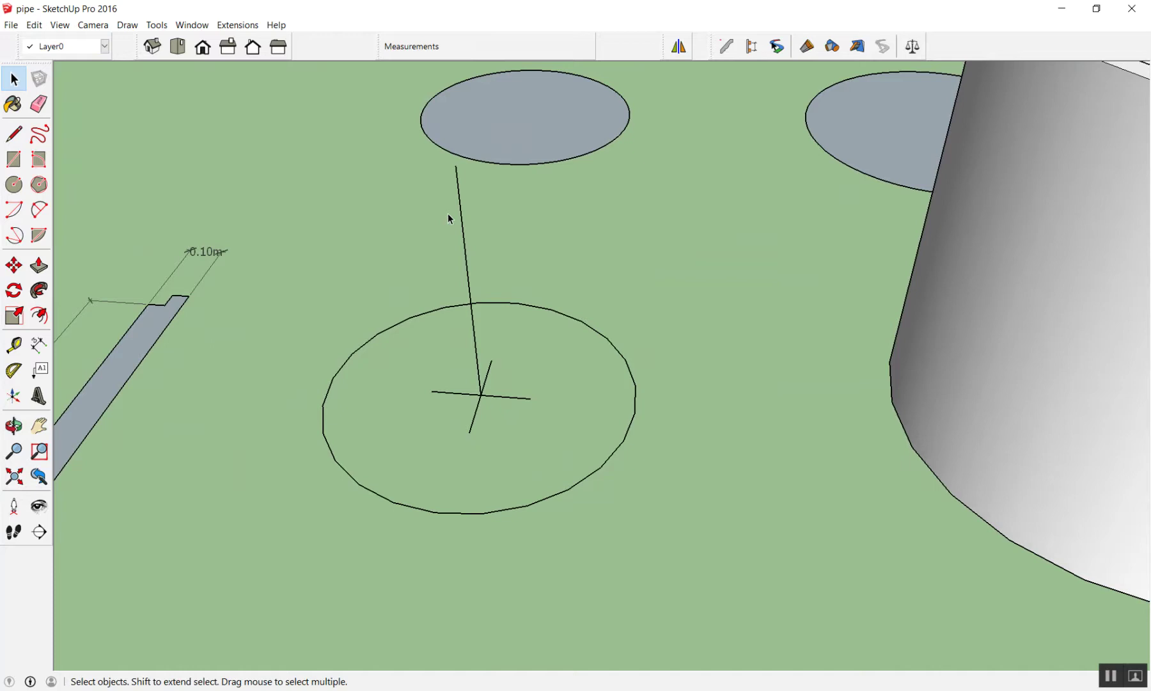
{"action": "scroll", "coordinate": [448, 217], "scroll_direction": "down", "scroll_amount": 3}
{"action": "scroll", "coordinate": [516, 380], "scroll_direction": "down", "scroll_amount": 3}
{"action": "mouse_move", "coordinate": [516, 380]}
{"action": "middle_mouse_down"}
{"action": "mouse_move", "coordinate": [525, 473]}
{"action": "mouse_move", "coordinate": [678, 314]}
{"action": "middle_mouse_up"}
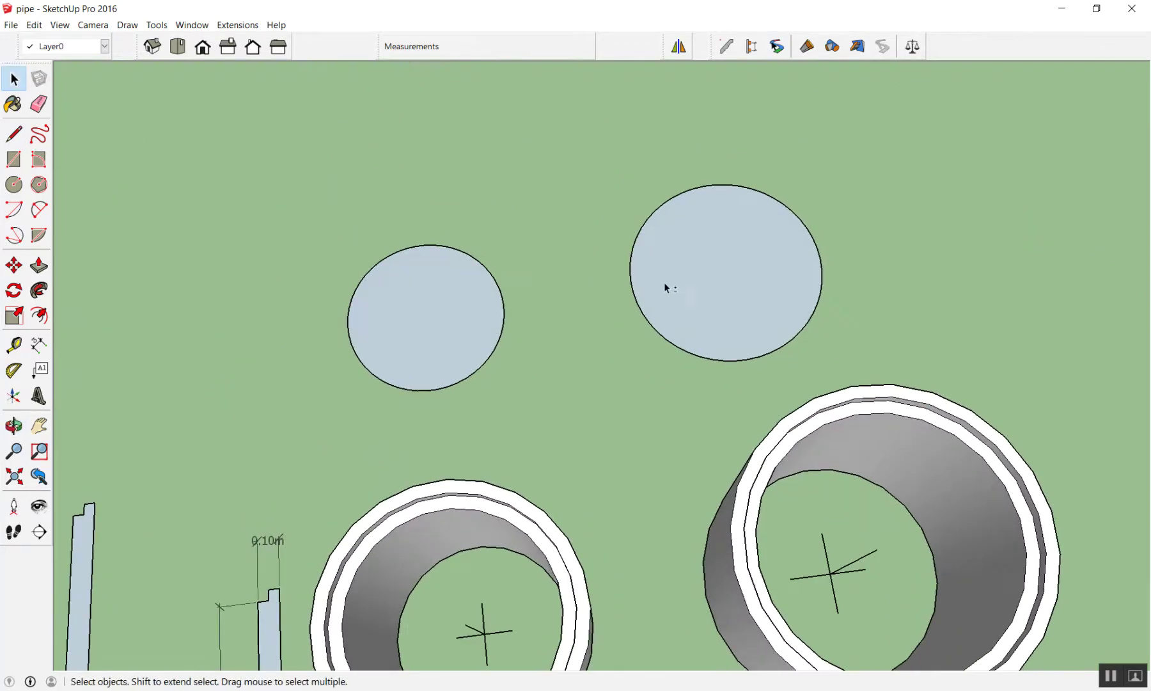
{"action": "key", "text": "2"}
{"action": "scroll", "coordinate": [793, 192], "scroll_direction": "up", "scroll_amount": 2}
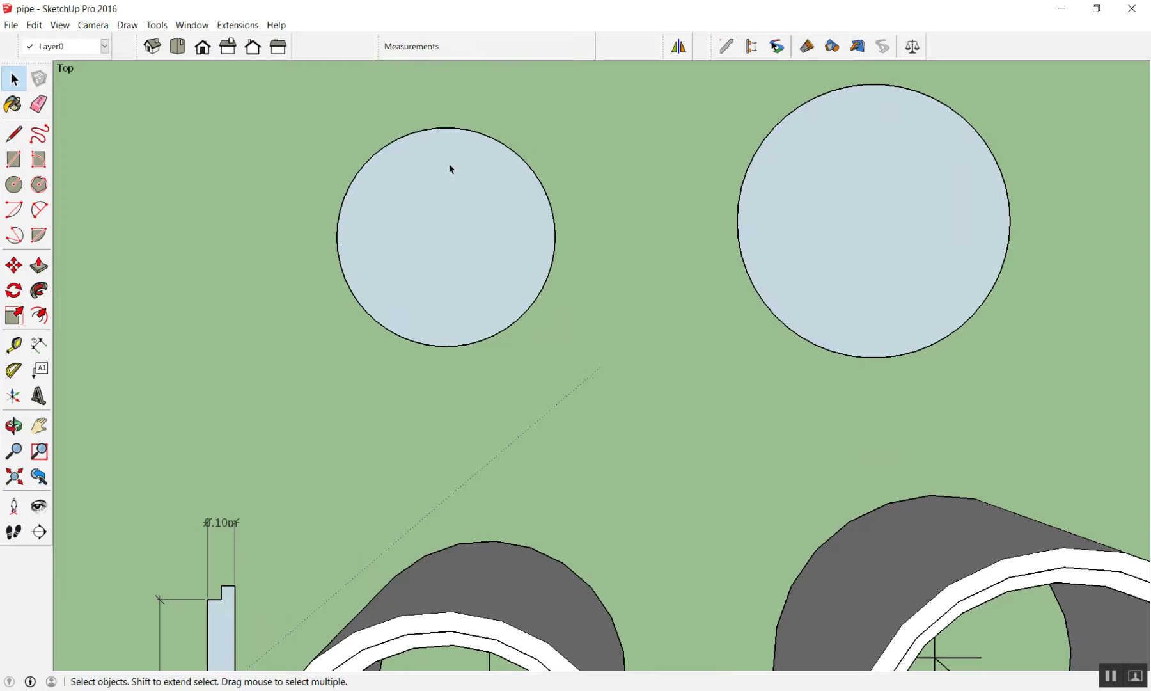
{"action": "key", "text": "l"}
{"action": "scroll", "coordinate": [512, 180], "scroll_direction": "up", "scroll_amount": 3}
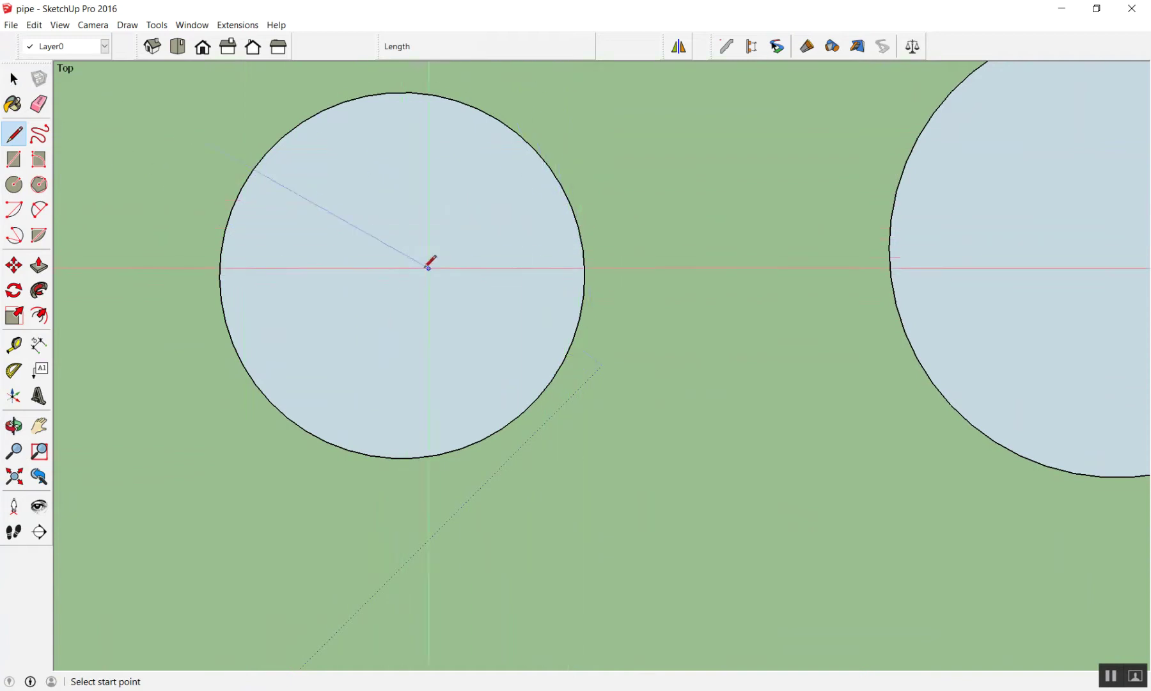
Draw horizontal and vertical centre lines crossing the left guide circle.
{"action": "left_click", "coordinate": [401, 275]}
{"action": "left_click", "coordinate": [478, 275]}
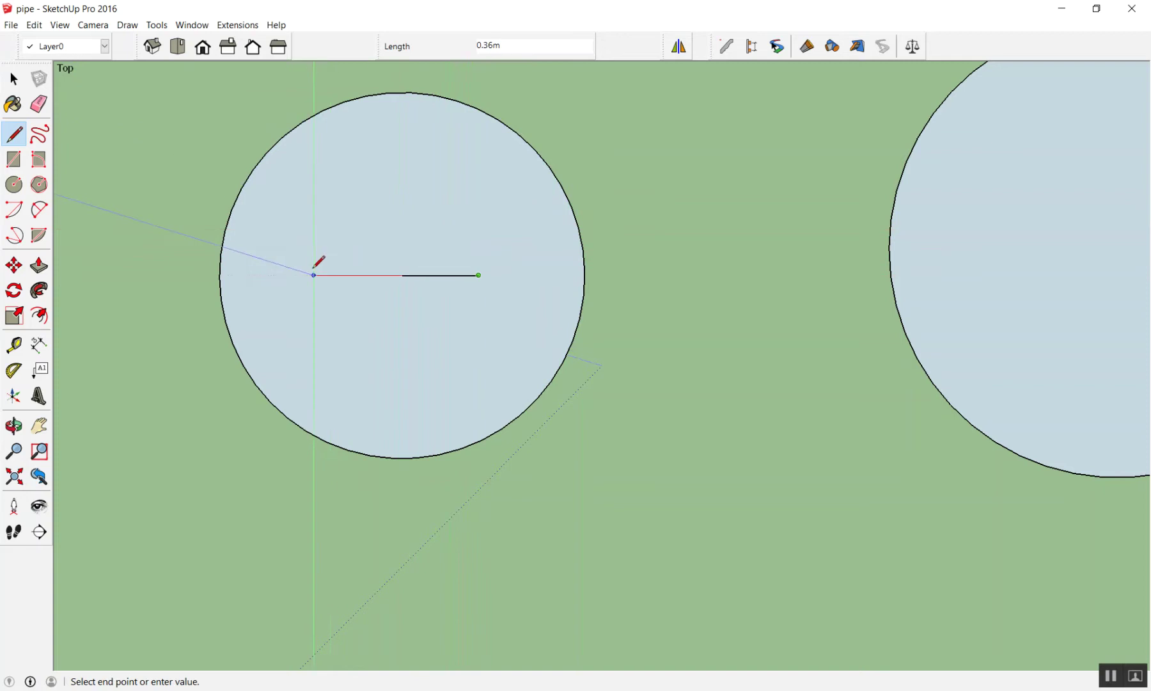
{"action": "left_click", "coordinate": [328, 275]}
{"action": "key", "text": "space"}
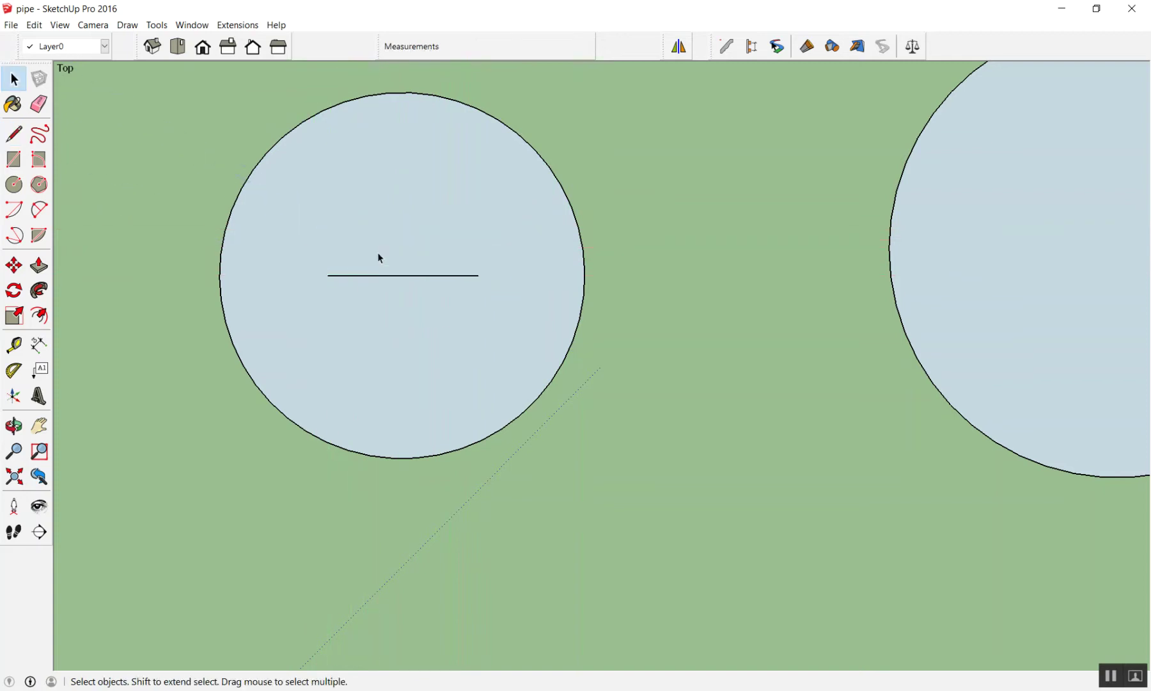
{"action": "key", "text": "l"}
{"action": "left_click", "coordinate": [402, 275]}
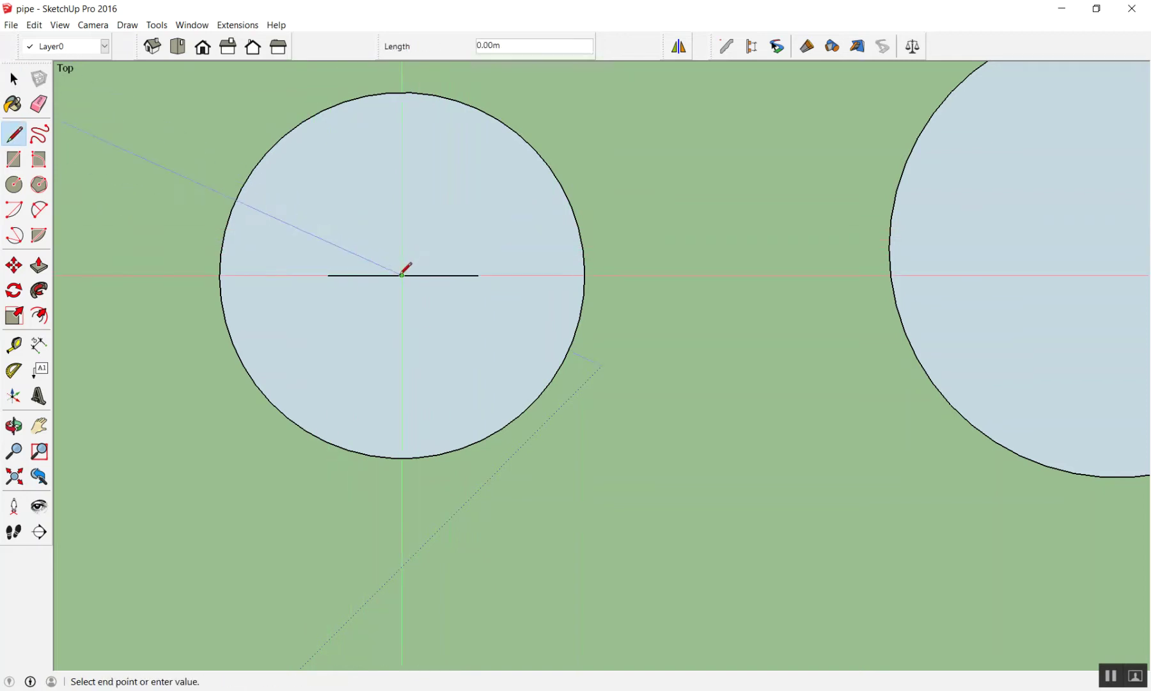
{"action": "left_click", "coordinate": [402, 198]}
{"action": "left_click", "coordinate": [402, 352]}
{"action": "key", "text": "space"}
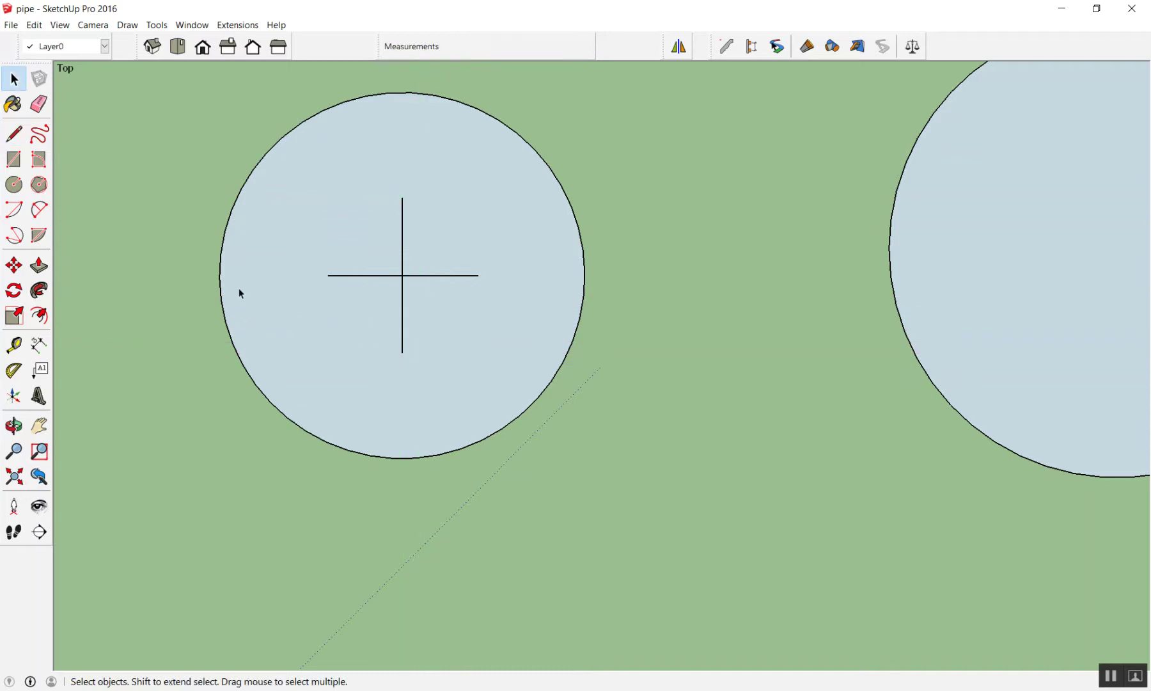
Draw a horizontal line through the right guide circle's centre.
{"action": "scroll", "coordinate": [238, 283], "scroll_direction": "down", "scroll_amount": 1}
{"action": "scroll", "coordinate": [234, 268], "scroll_direction": "down", "scroll_amount": 3}
{"action": "scroll", "coordinate": [646, 199], "scroll_direction": "up", "scroll_amount": 1}
{"action": "scroll", "coordinate": [649, 203], "scroll_direction": "up", "scroll_amount": 1}
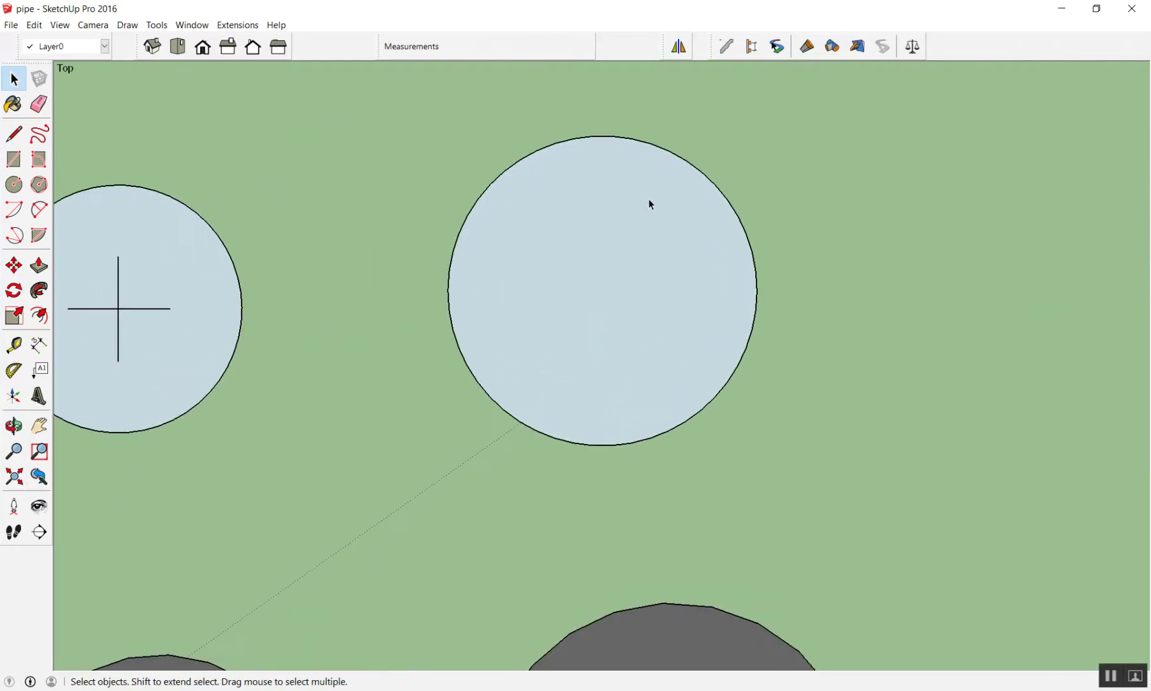
{"action": "key", "text": "l"}
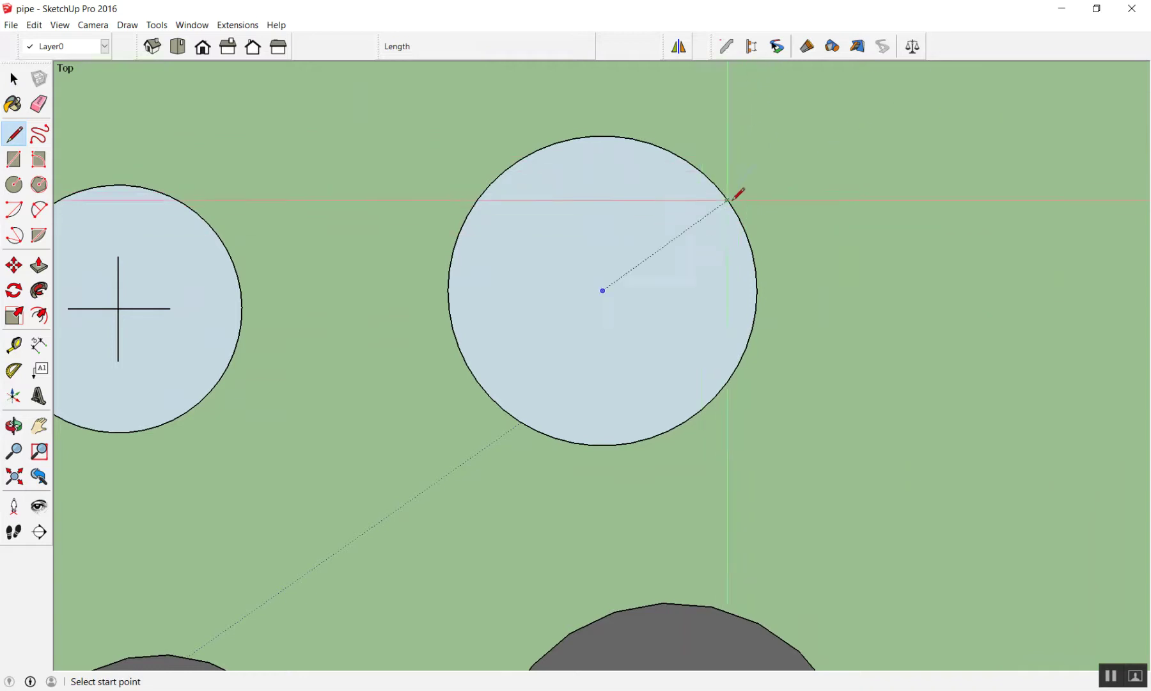
{"action": "left_click", "coordinate": [602, 291]}
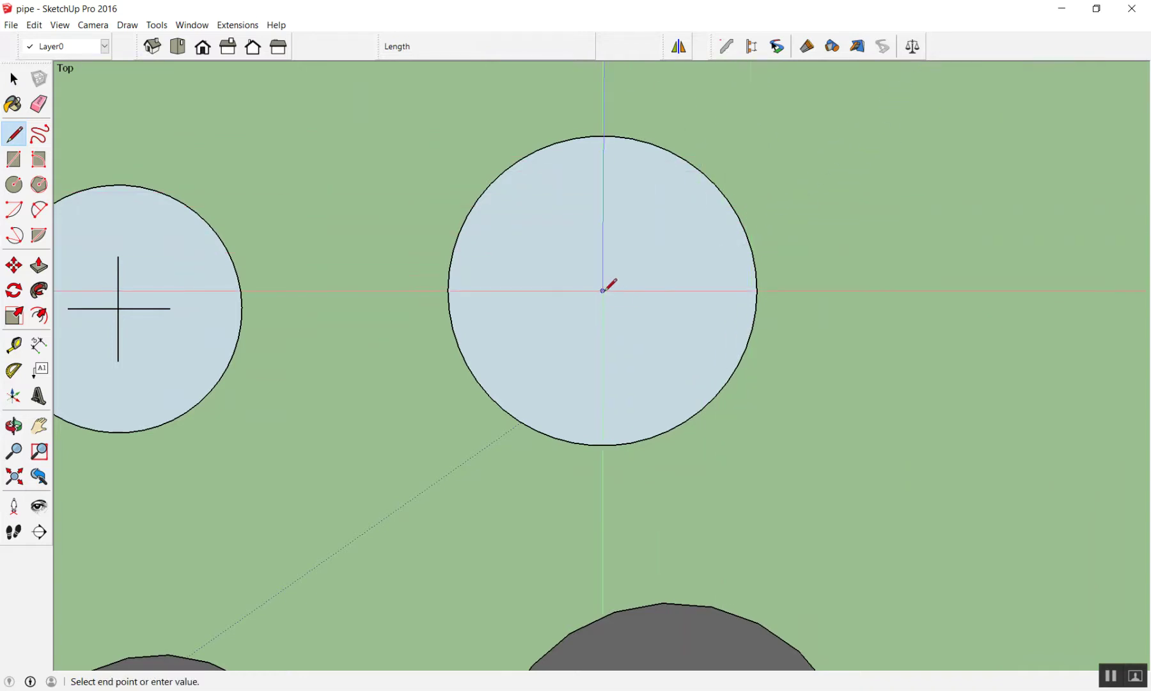
{"action": "left_click", "coordinate": [674, 291]}
{"action": "left_click", "coordinate": [518, 290]}
{"action": "key", "text": "space"}
Undo a misplaced stub and draw the vertical centre line through the right circle.
{"action": "key", "text": "l"}
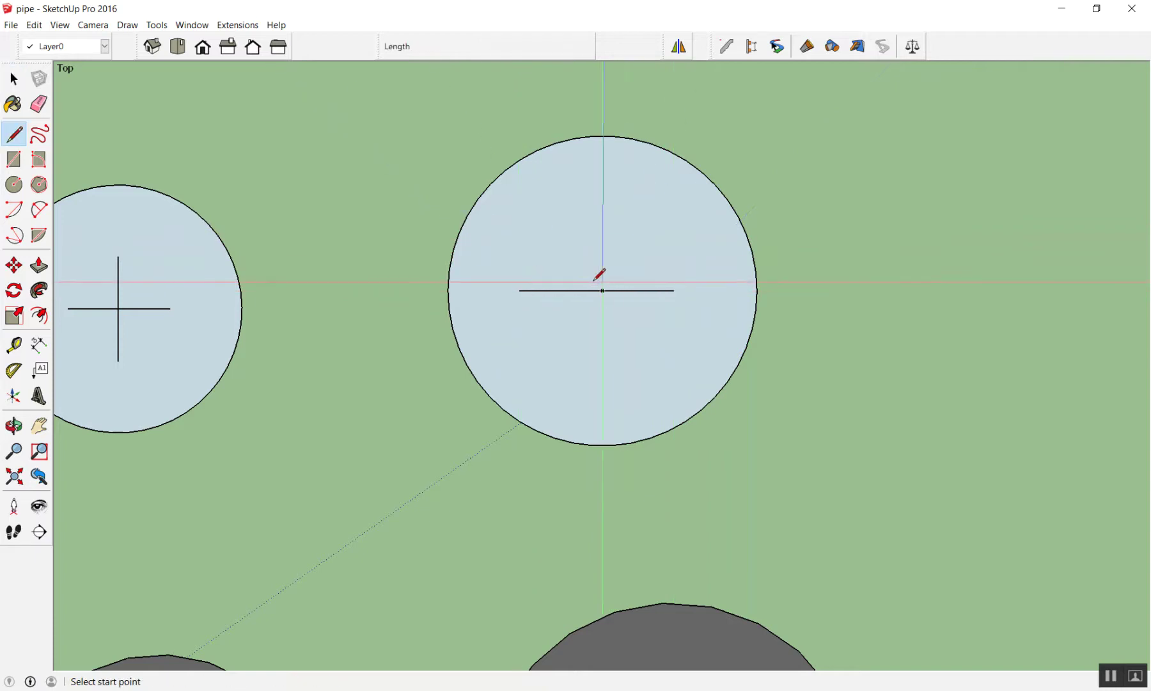
{"action": "left_click", "coordinate": [602, 283]}
{"action": "left_click", "coordinate": [602, 233]}
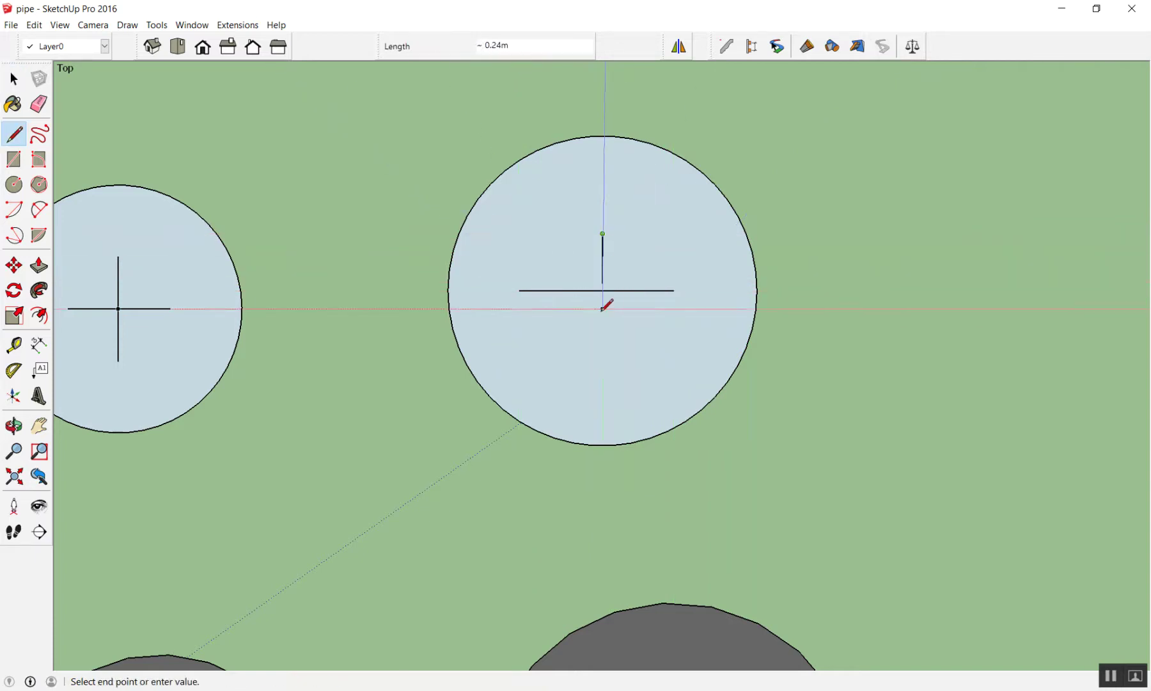
{"action": "key", "text": "shift+z"}
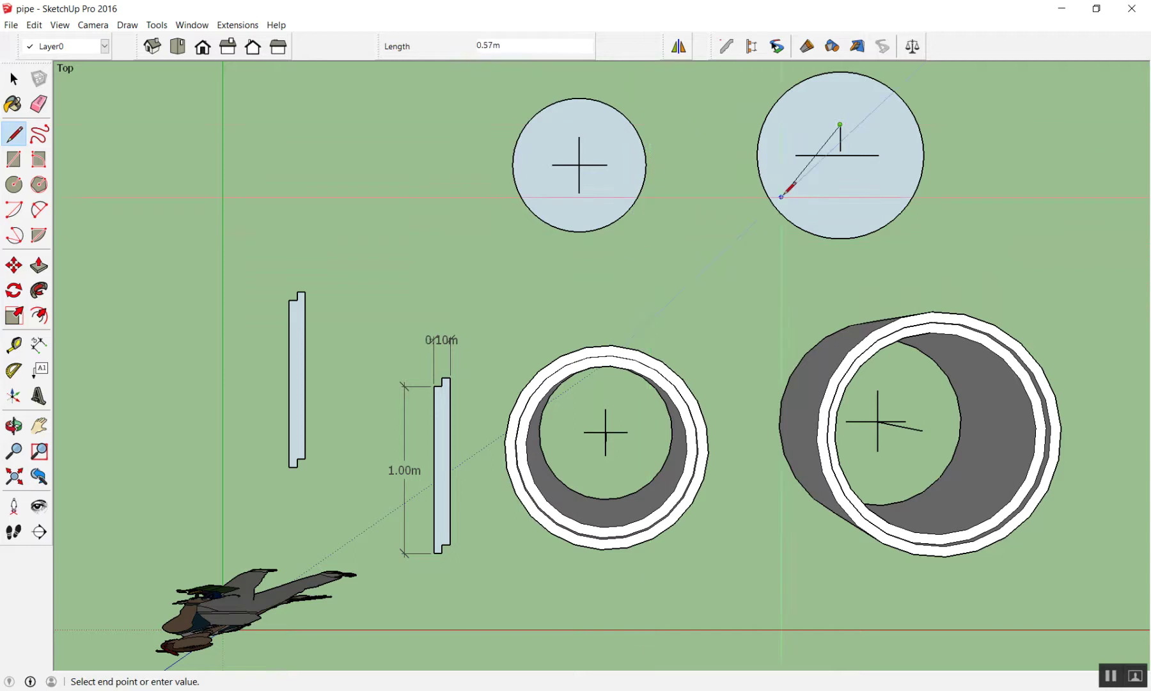
{"action": "key", "text": "space"}
{"action": "key", "text": "ctrl+z"}
{"action": "scroll", "coordinate": [950, 110], "scroll_direction": "up", "scroll_amount": 2}
{"action": "scroll", "coordinate": [773, 365], "scroll_direction": "down", "scroll_amount": 1}
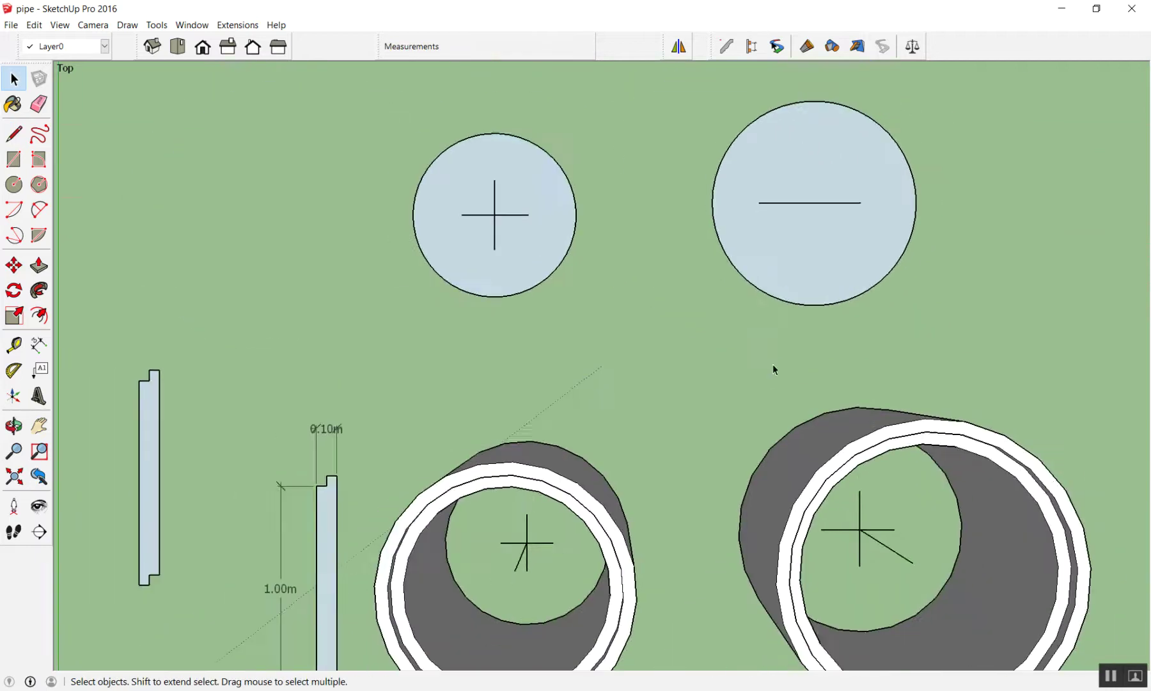
{"action": "scroll", "coordinate": [874, 229], "scroll_direction": "up", "scroll_amount": 3}
{"action": "key", "text": "l"}
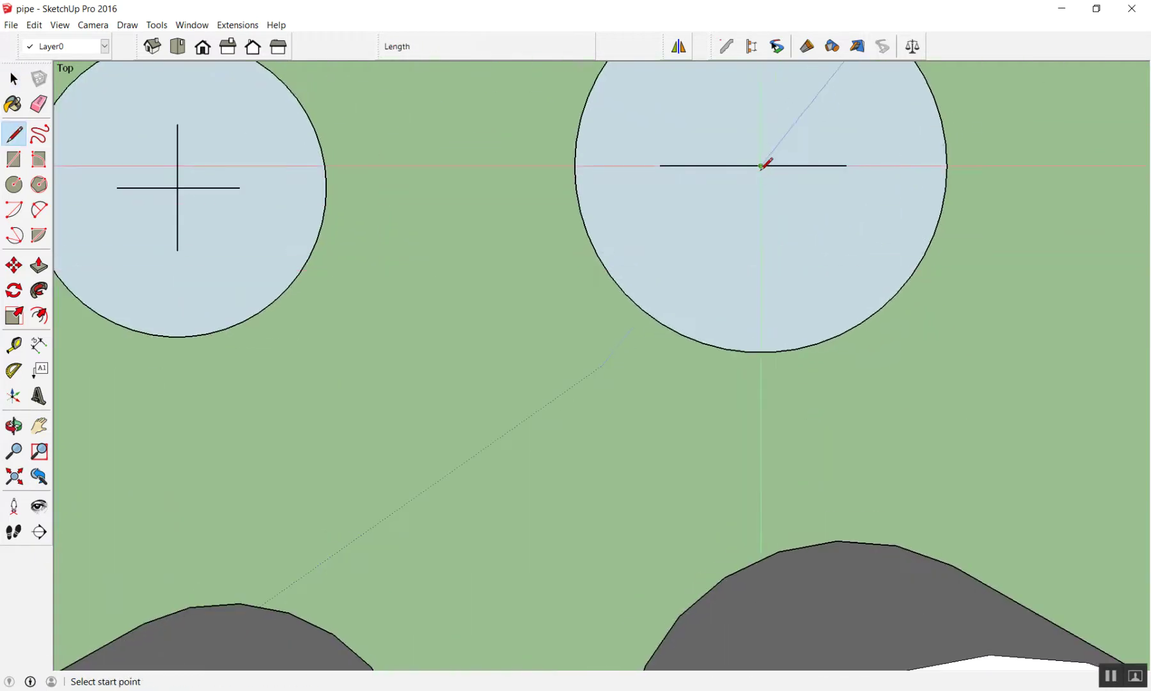
{"action": "left_click", "coordinate": [761, 165]}
{"action": "left_click", "coordinate": [761, 85]}
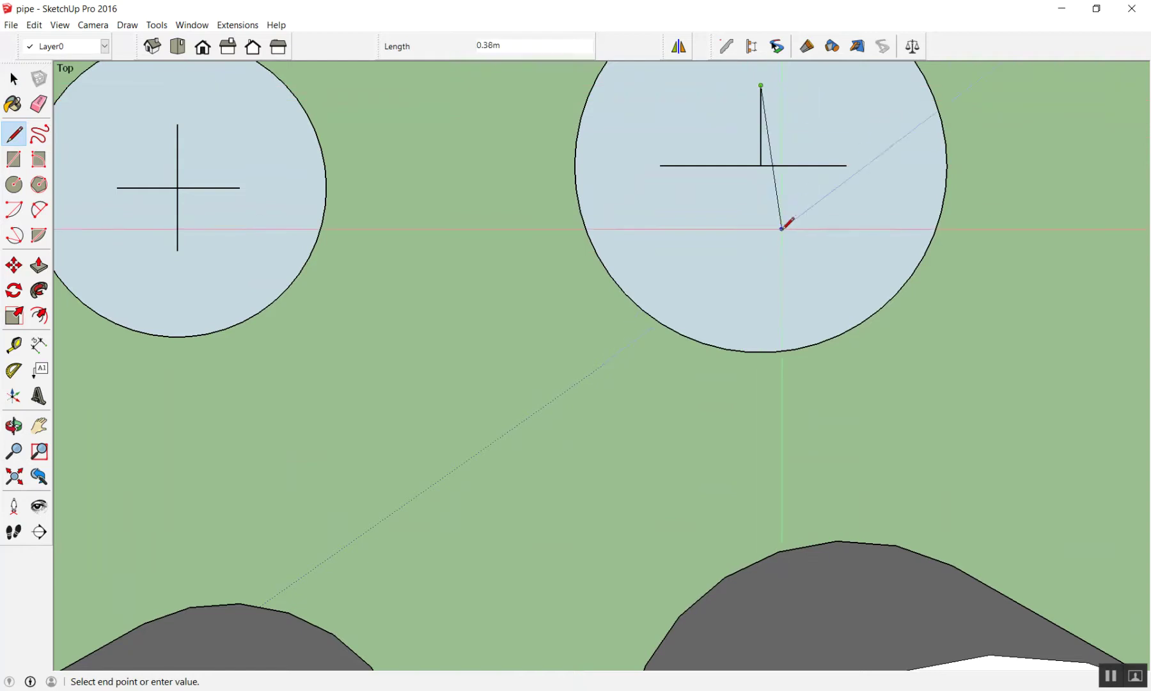
{"action": "left_click", "coordinate": [762, 263]}
{"action": "scroll", "coordinate": [761, 264], "scroll_direction": "down", "scroll_amount": 5}
{"action": "middle_click_drag", "start_coordinate": [694, 156], "coordinate": [470, 209]}
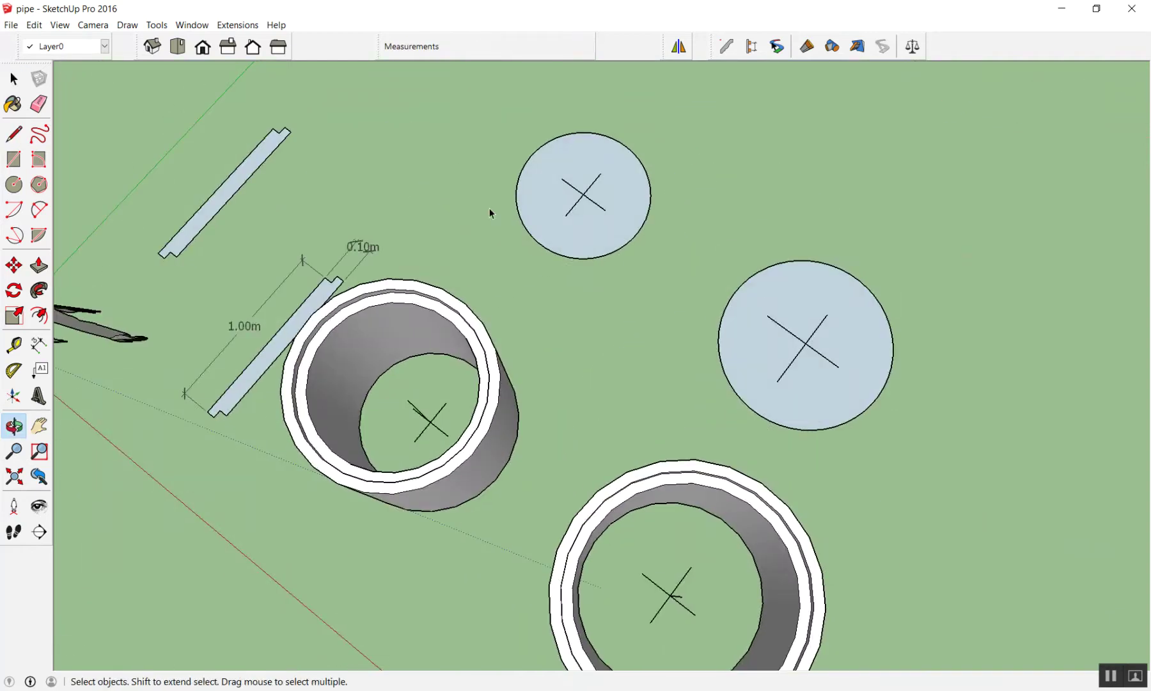
Delete the fill faces of both guide circles and orbit to see the pipes upright.
{"action": "key", "text": "space"}
{"action": "left_click", "coordinate": [796, 269]}
{"action": "key", "text": "Delete"}
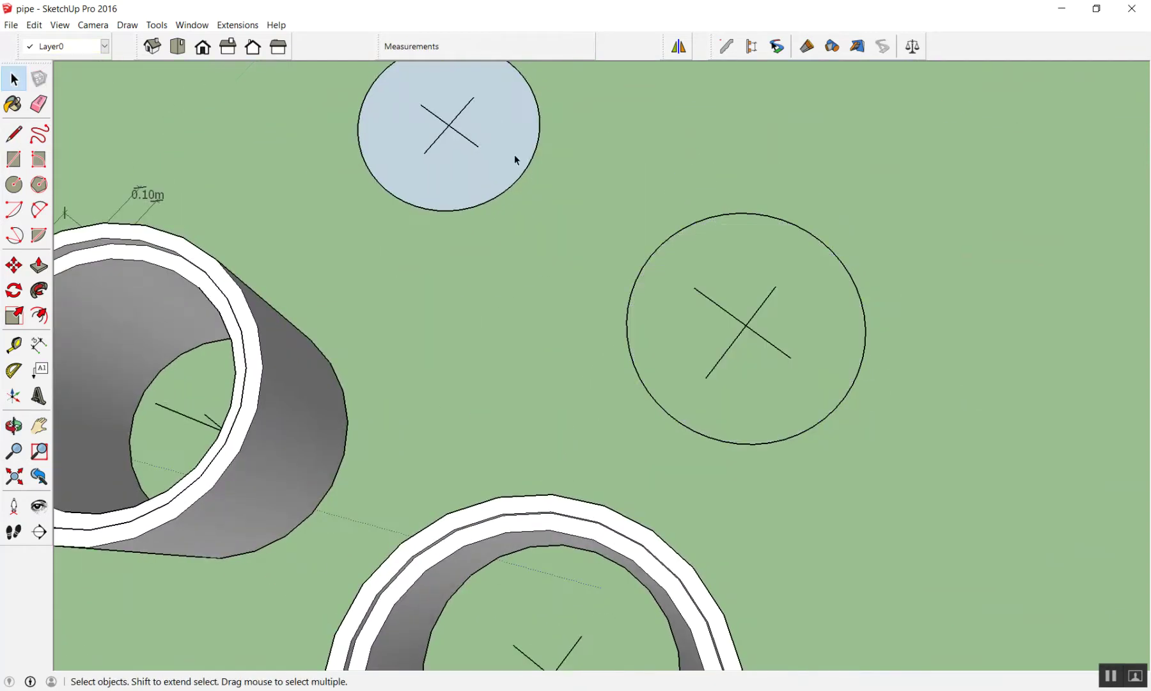
{"action": "key", "text": "Delete"}
{"action": "middle_click_drag", "start_coordinate": [495, 128], "coordinate": [724, 243]}
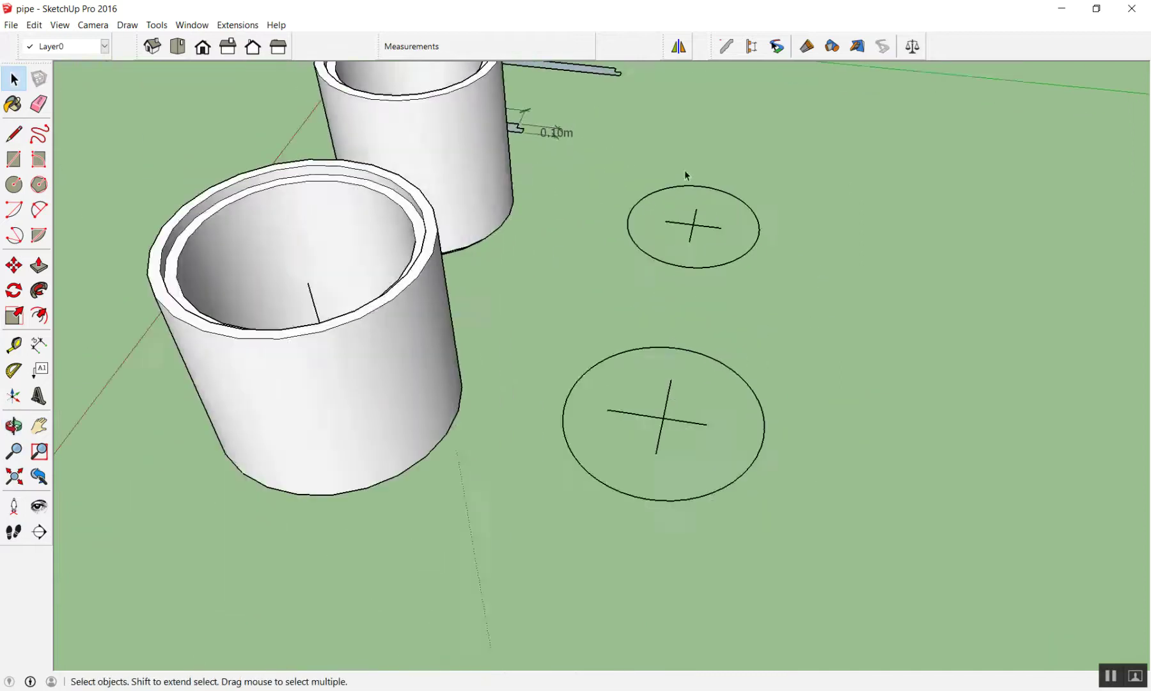
{"action": "scroll", "coordinate": [764, 139], "scroll_direction": "up", "scroll_amount": 3}
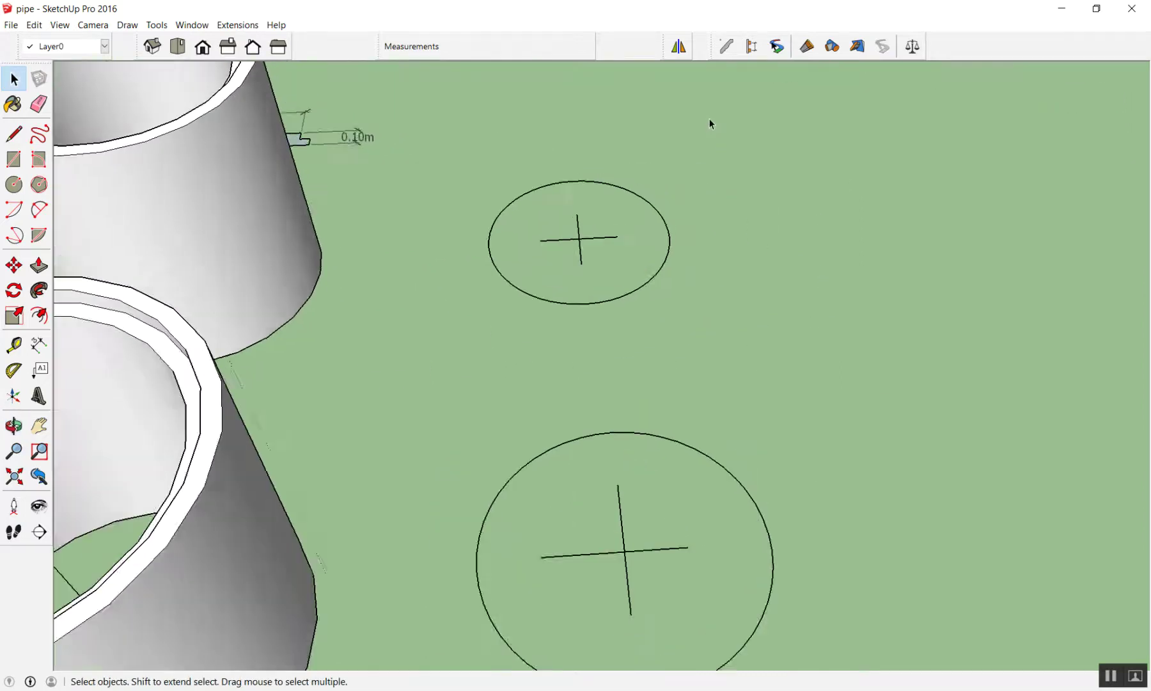
{"action": "middle_click_drag", "start_coordinate": [710, 125], "coordinate": [621, 188]}
{"action": "scroll", "coordinate": [507, 132], "scroll_direction": "up", "scroll_amount": 2}
{"action": "scroll", "coordinate": [525, 171], "scroll_direction": "up", "scroll_amount": 1}
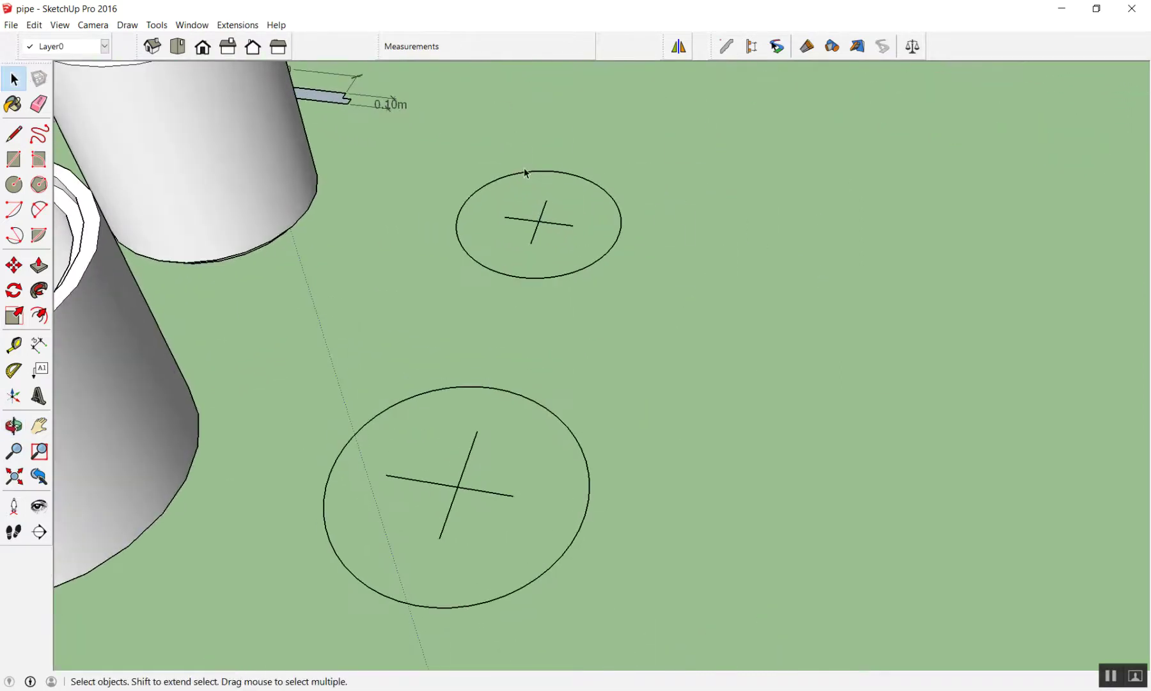
Draw a vertical axis line up from the upper circle's centre.
{"action": "key", "text": "l"}
{"action": "left_click", "coordinate": [539, 221]}
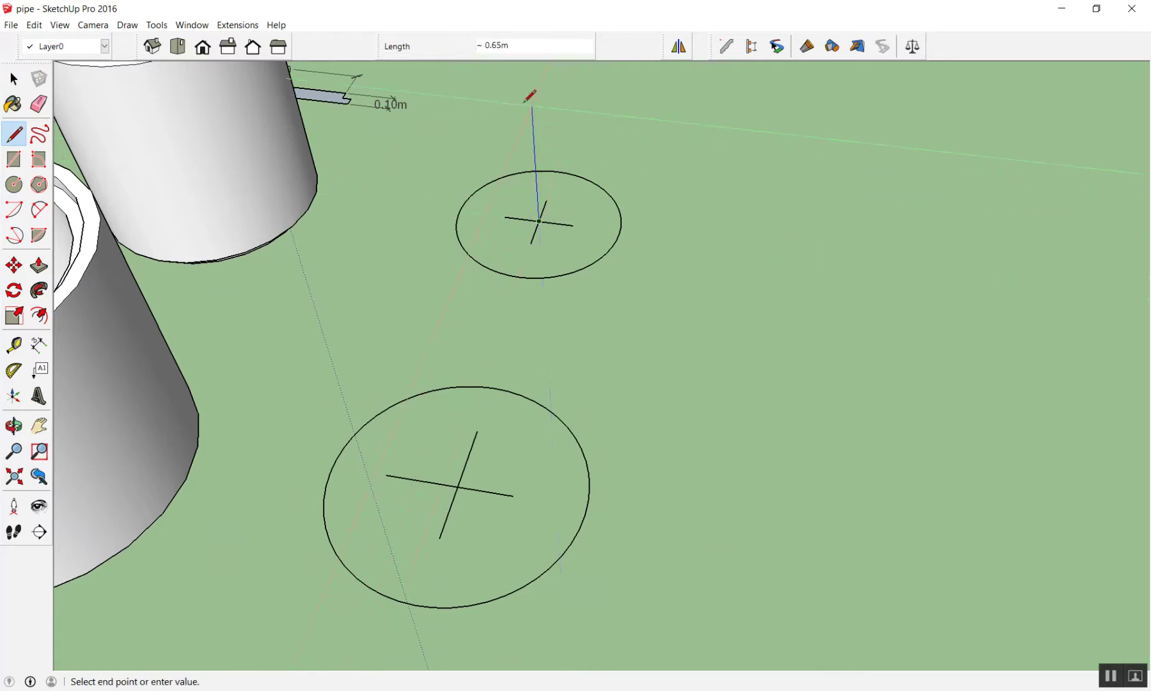
{"action": "left_click", "coordinate": [532, 93]}
{"action": "key", "text": "space"}
{"action": "scroll", "coordinate": [590, 176], "scroll_direction": "down", "scroll_amount": 2}
{"action": "scroll", "coordinate": [590, 176], "scroll_direction": "up", "scroll_amount": 2}
{"action": "mouse_move", "coordinate": [590, 176]}
{"action": "middle_mouse_down"}
{"action": "mouse_move", "coordinate": [525, 283]}
{"action": "mouse_move", "coordinate": [540, 263]}
{"action": "middle_mouse_up"}
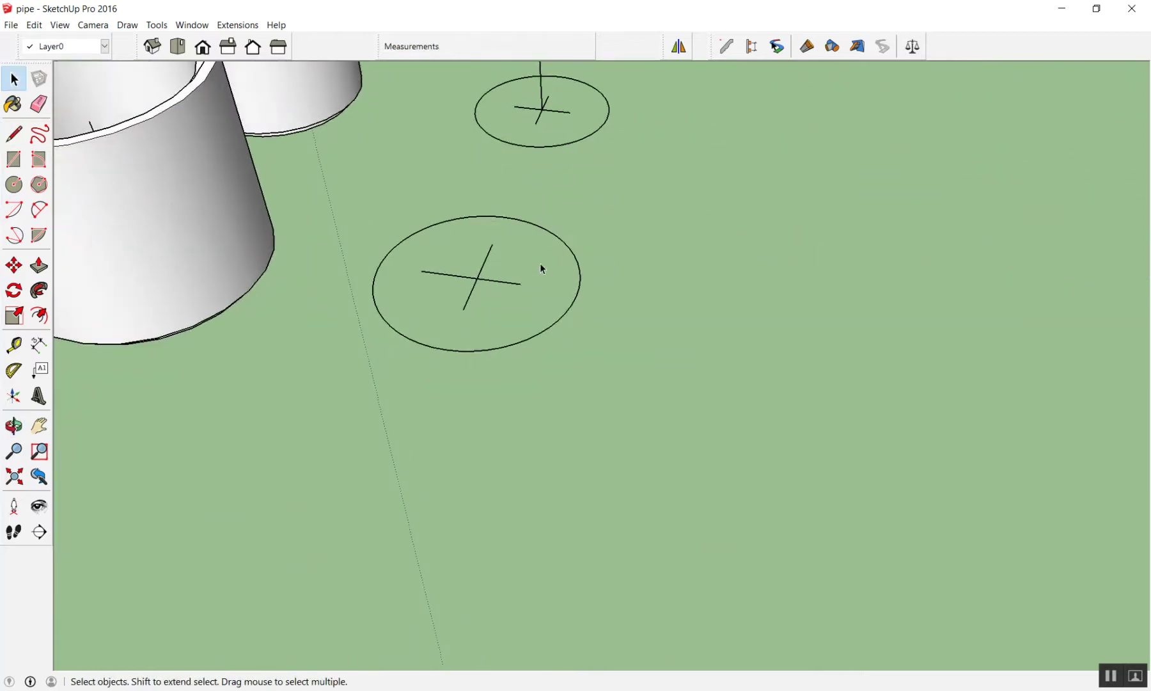
Draw a 0.50 m vertical axis line up from the lower circle's centre.
{"action": "key", "text": "l"}
{"action": "left_click", "coordinate": [477, 277]}
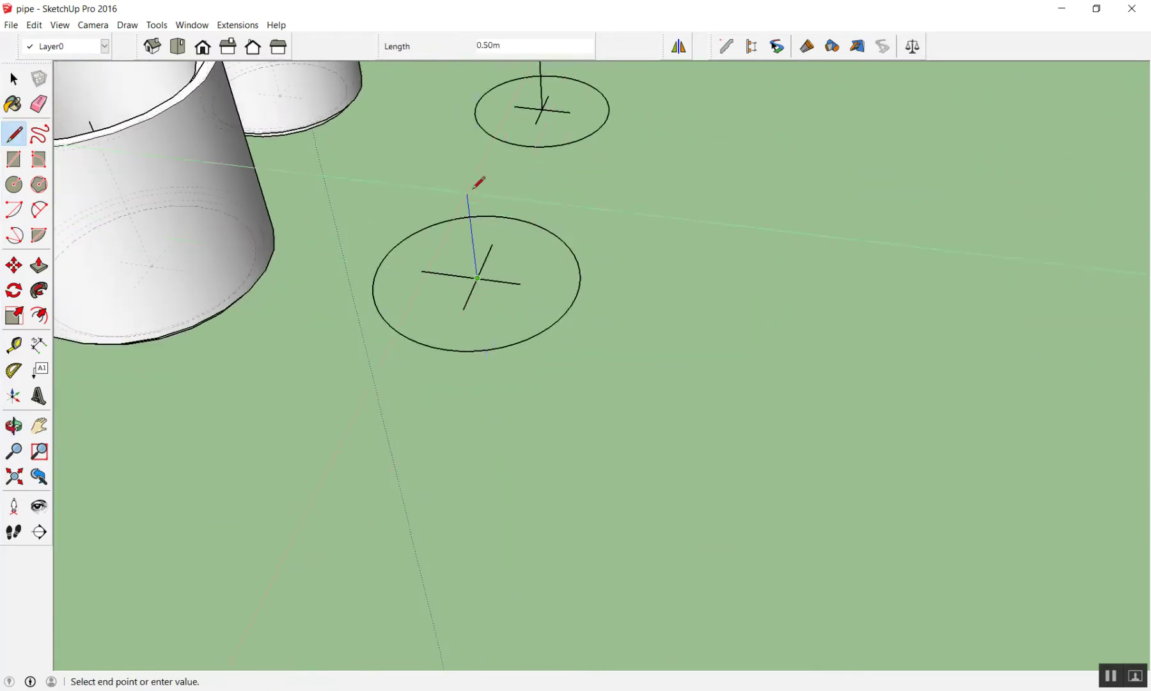
{"action": "left_click", "coordinate": [465, 144]}
{"action": "key", "text": "space"}
{"action": "mouse_move", "coordinate": [496, 177]}
{"action": "middle_mouse_down"}
{"action": "mouse_move", "coordinate": [912, 167]}
{"action": "mouse_move", "coordinate": [827, 204]}
{"action": "mouse_move", "coordinate": [463, 182]}
{"action": "middle_mouse_up"}
{"action": "scroll", "coordinate": [763, 331], "scroll_direction": "down", "scroll_amount": 3}
{"action": "scroll", "coordinate": [650, 239], "scroll_direction": "up", "scroll_amount": 1}
{"action": "scroll", "coordinate": [650, 238], "scroll_direction": "up", "scroll_amount": 1}
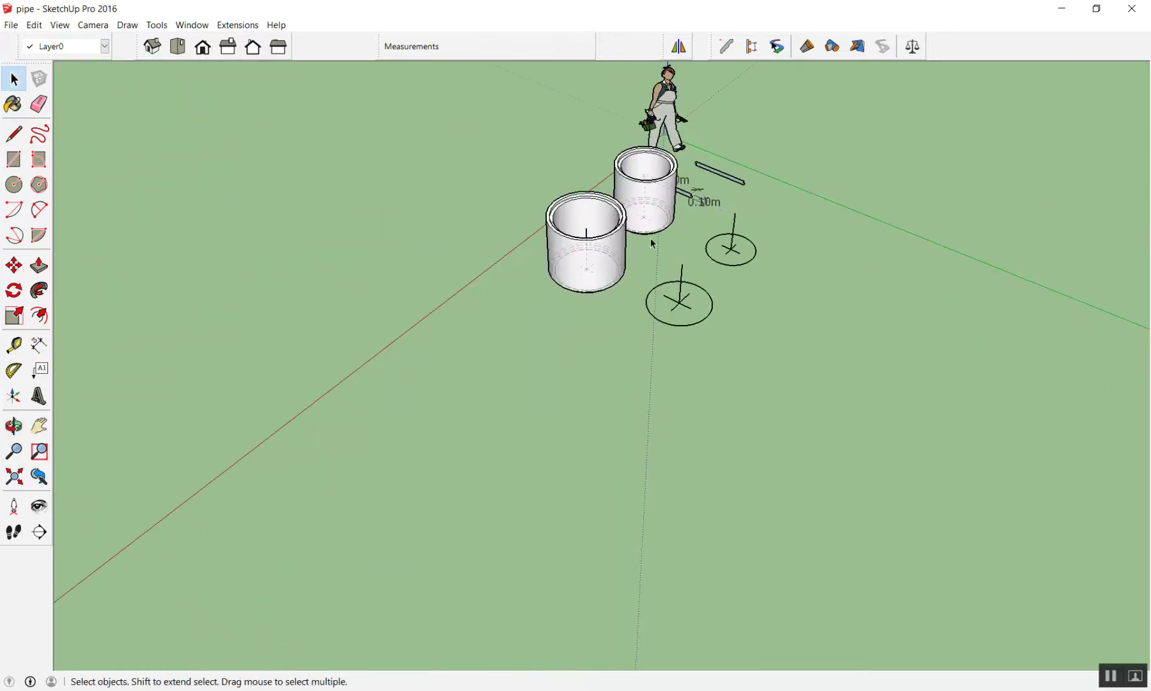
{"action": "mouse_move", "coordinate": [654, 238]}
{"action": "middle_mouse_down"}
{"action": "mouse_move", "coordinate": [643, 108]}
{"action": "mouse_move", "coordinate": [726, 148]}
{"action": "mouse_move", "coordinate": [819, 240]}
{"action": "mouse_move", "coordinate": [880, 183]}
{"action": "middle_mouse_up"}
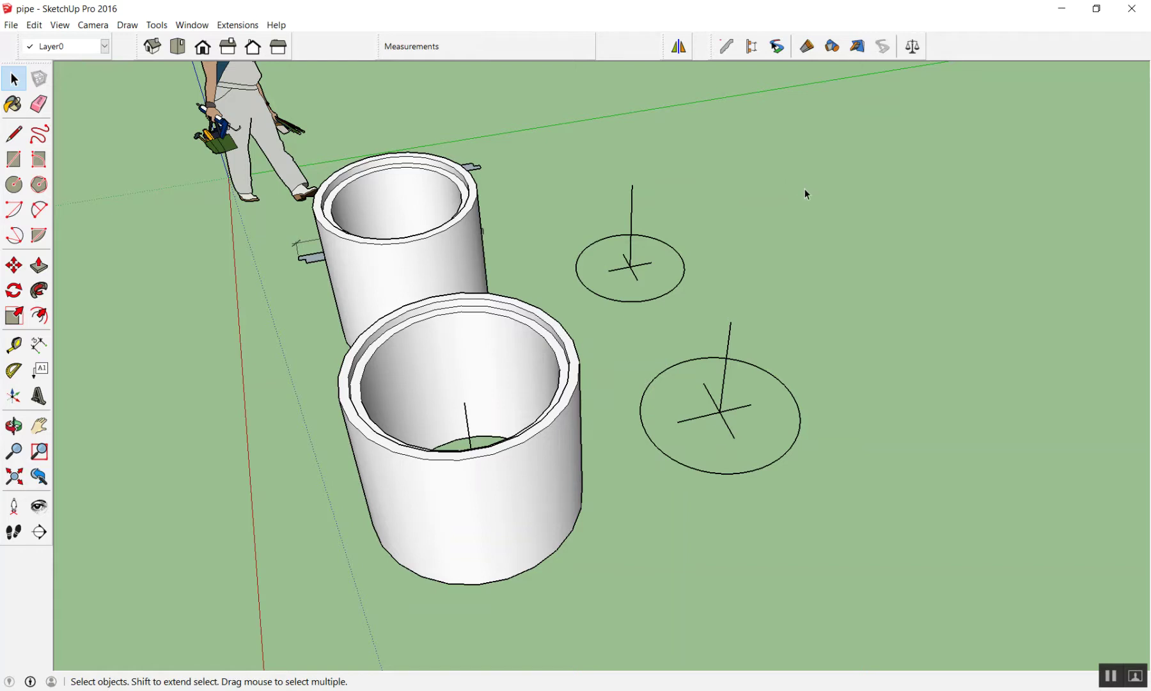
Launch Profile Builder and dock its panel at the right edge of the screen.
{"action": "scroll", "coordinate": [798, 182], "scroll_direction": "down", "scroll_amount": 3}
{"action": "mouse_move", "coordinate": [755, 212]}
{"action": "middle_mouse_down"}
{"action": "mouse_move", "coordinate": [893, 218]}
{"action": "mouse_move", "coordinate": [1091, 346]}
{"action": "mouse_move", "coordinate": [1002, 287]}
{"action": "mouse_move", "coordinate": [889, 156]}
{"action": "mouse_move", "coordinate": [827, 121]}
{"action": "middle_mouse_up"}
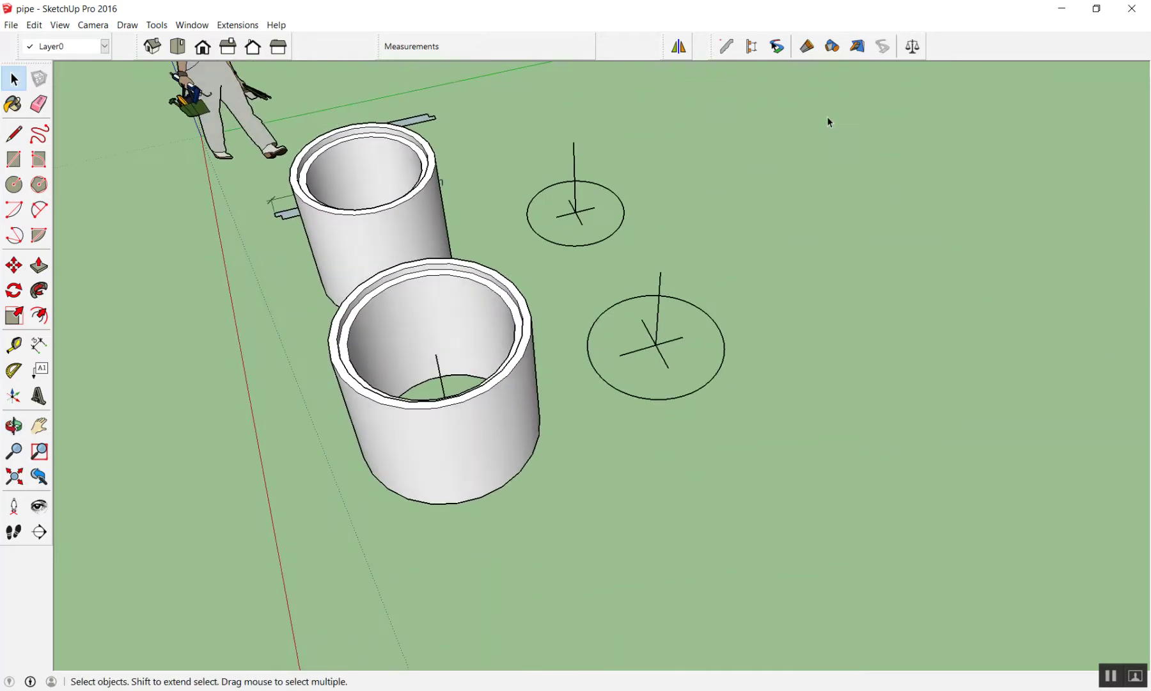
{"action": "left_click", "coordinate": [727, 46]}
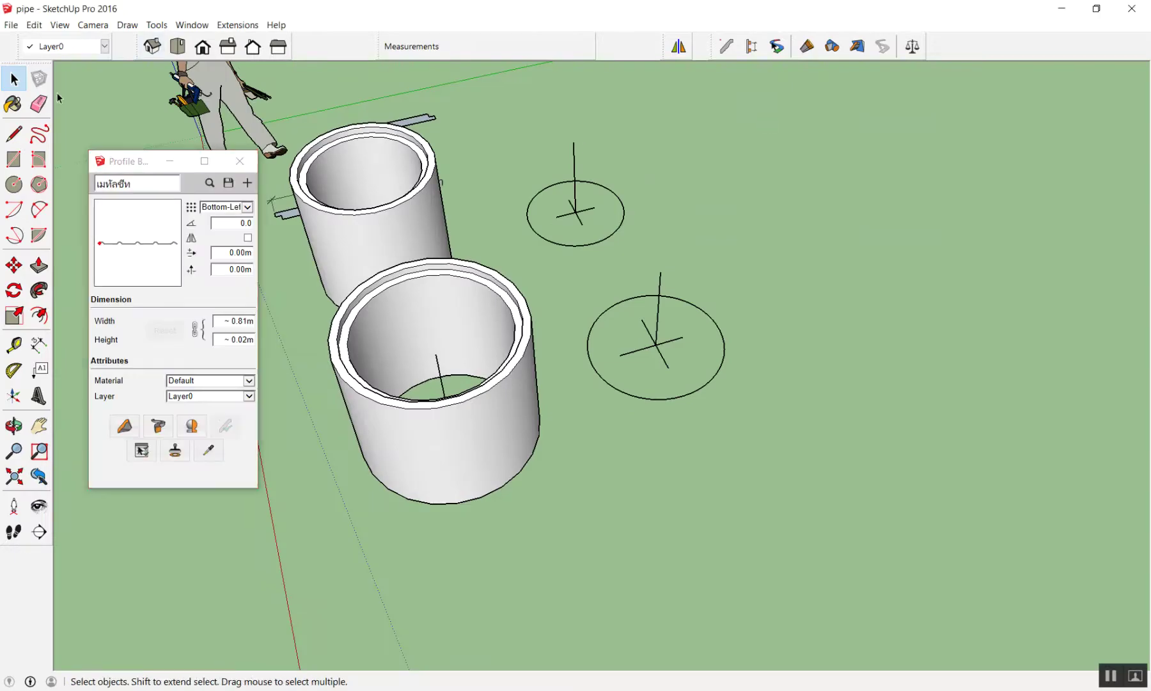
{"action": "left_click_drag", "start_coordinate": [127, 166], "coordinate": [1033, 100]}
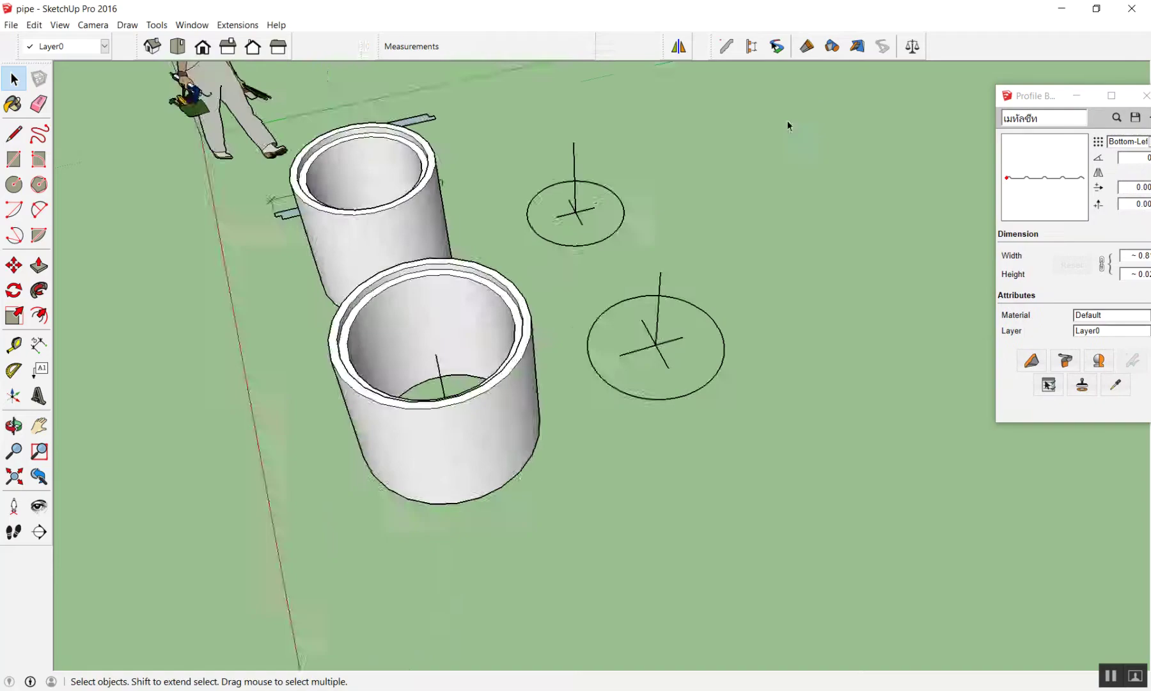
{"action": "scroll", "coordinate": [767, 166], "scroll_direction": "down", "scroll_amount": 3}
{"action": "mouse_move", "coordinate": [742, 207]}
{"action": "middle_mouse_down"}
{"action": "mouse_move", "coordinate": [675, 256]}
{"action": "mouse_move", "coordinate": [448, 192]}
{"action": "middle_mouse_up"}
Select the face of the upper cross-section strip.
{"action": "scroll", "coordinate": [675, 255], "scroll_direction": "up", "scroll_amount": 3}
{"action": "scroll", "coordinate": [391, 179], "scroll_direction": "up", "scroll_amount": 3}
{"action": "scroll", "coordinate": [392, 180], "scroll_direction": "up", "scroll_amount": 1}
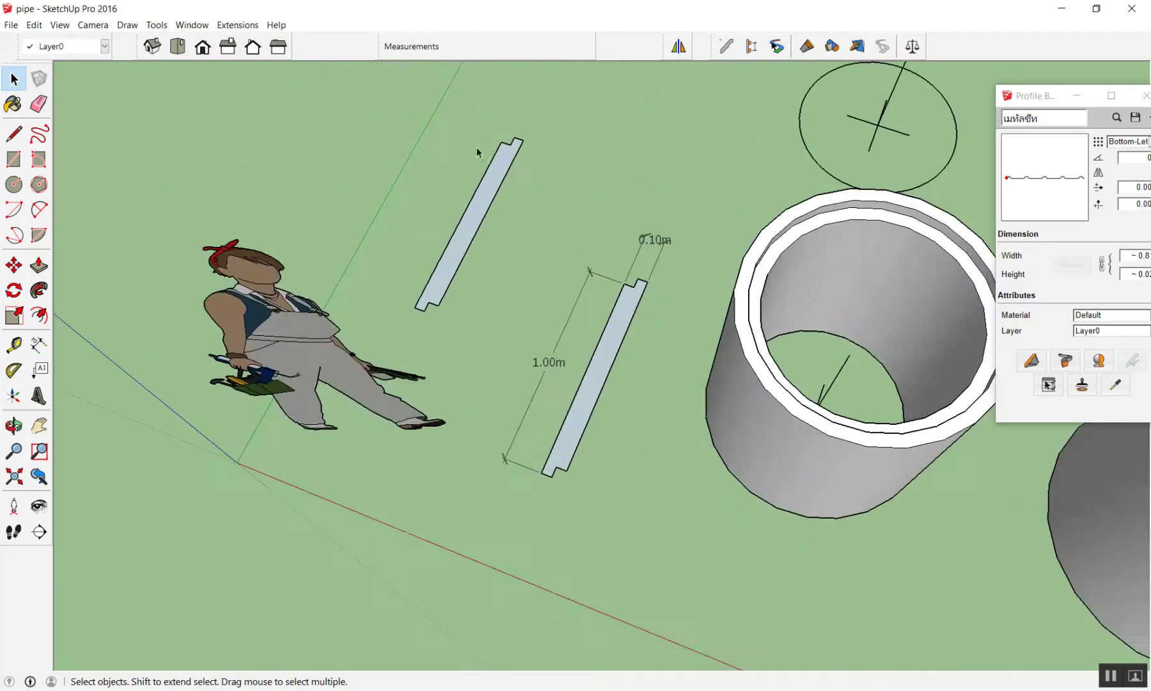
{"action": "scroll", "coordinate": [478, 150], "scroll_direction": "up", "scroll_amount": 1}
{"action": "scroll", "coordinate": [413, 150], "scroll_direction": "up", "scroll_amount": 1}
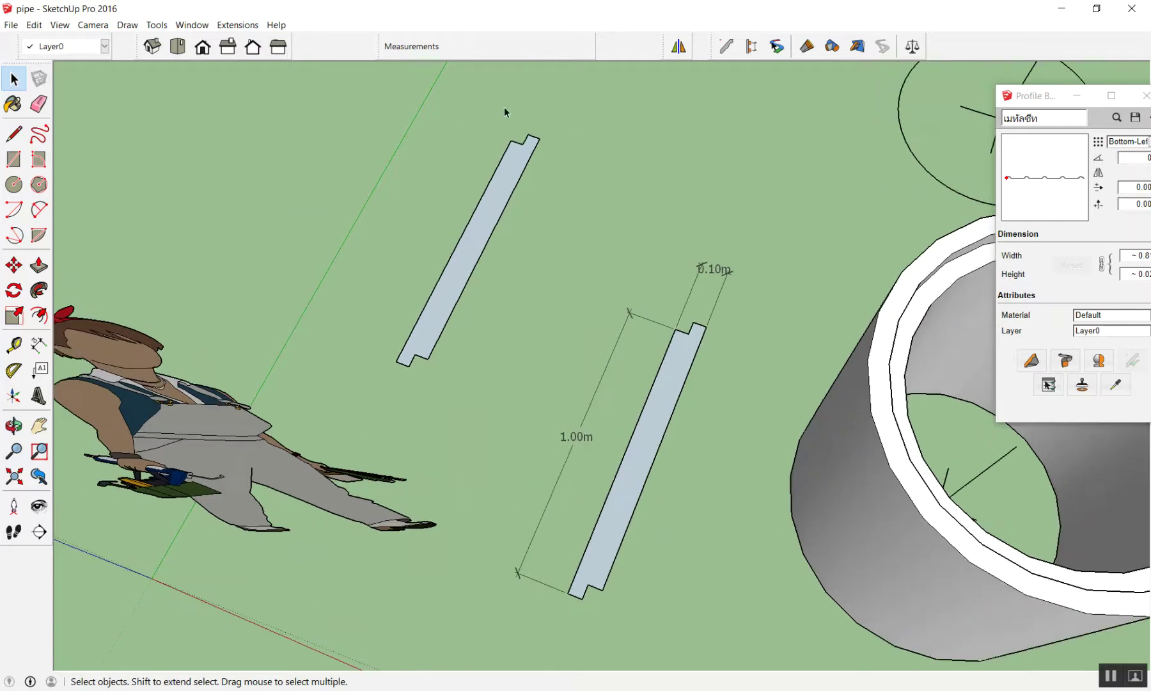
{"action": "left_click_drag", "start_coordinate": [333, 402], "coordinate": [336, 401]}
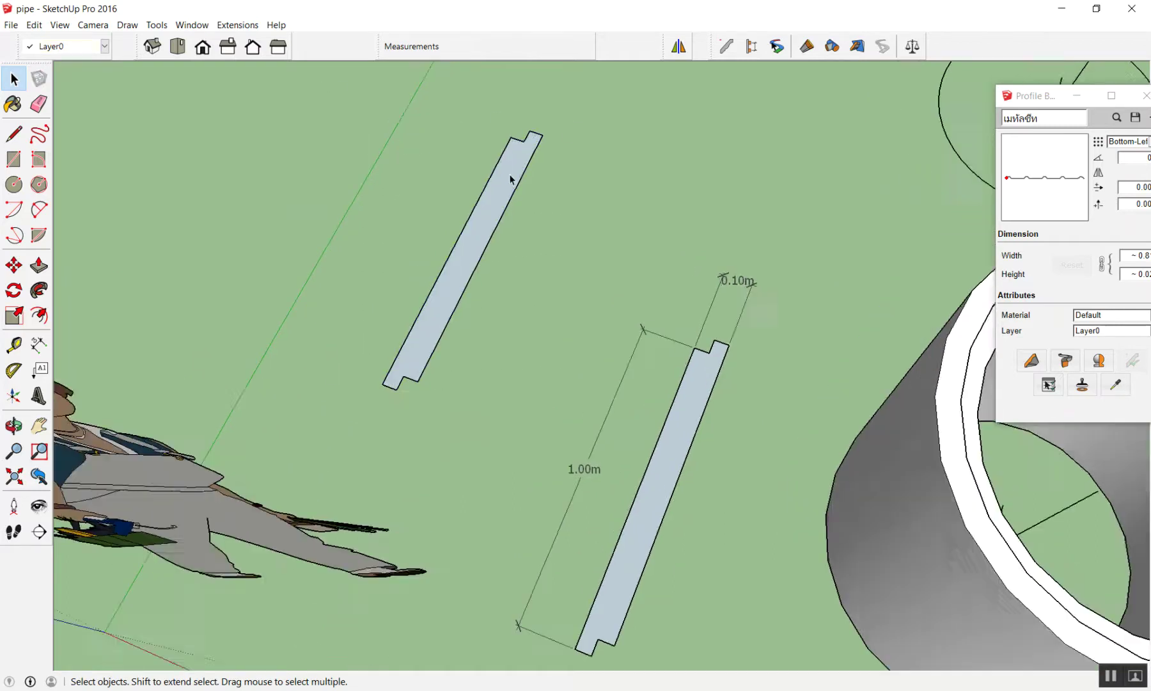
{"action": "scroll", "coordinate": [514, 168], "scroll_direction": "up", "scroll_amount": 1}
{"action": "scroll", "coordinate": [514, 167], "scroll_direction": "up", "scroll_amount": 1}
{"action": "left_click", "coordinate": [626, 156]}
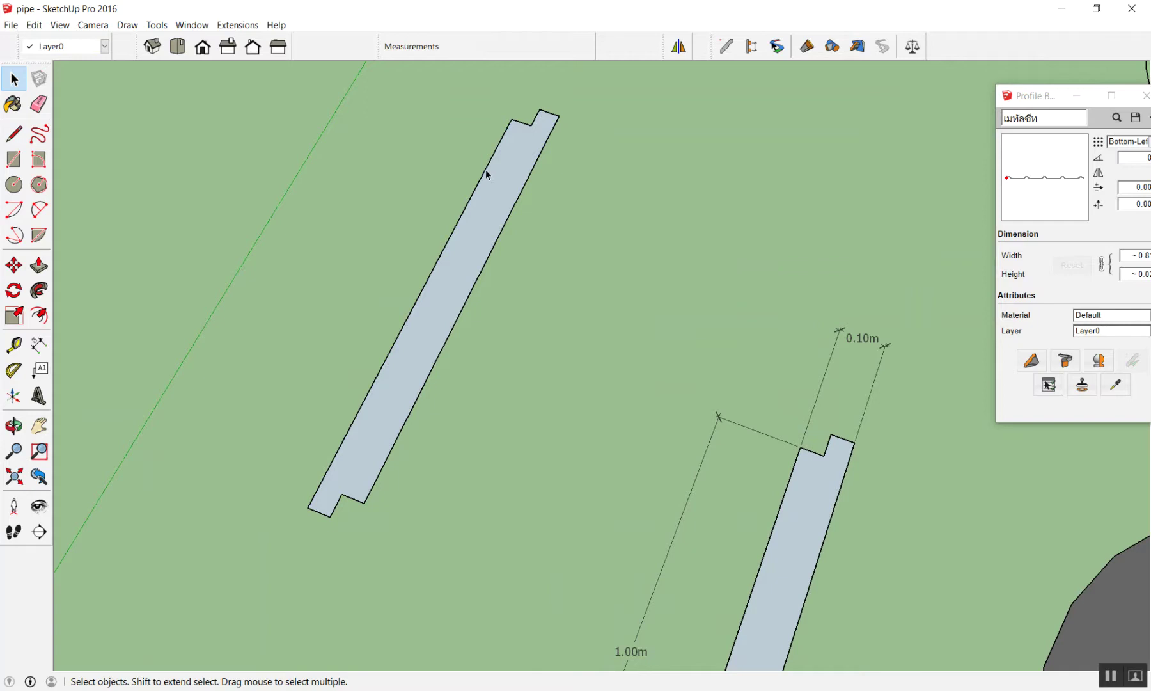
{"action": "left_click", "coordinate": [505, 154]}
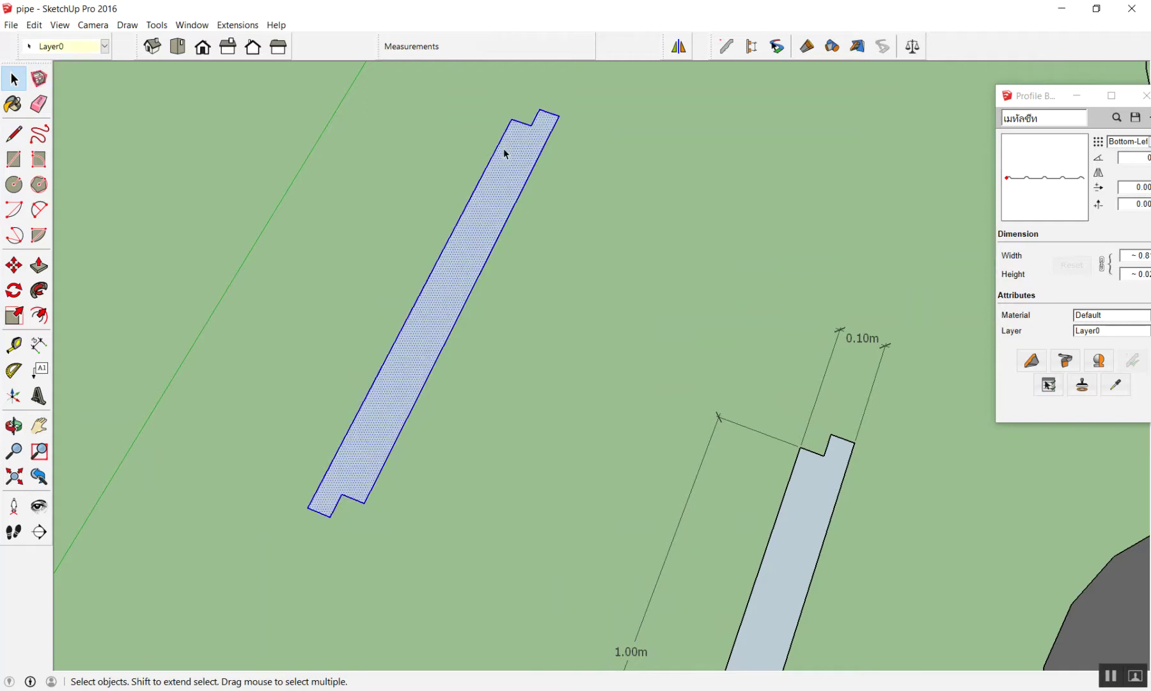
Delete the left pipe ring, then restore it onto its circle.
{"action": "scroll", "coordinate": [179, 252], "scroll_direction": "down", "scroll_amount": 2}
{"action": "scroll", "coordinate": [180, 252], "scroll_direction": "down", "scroll_amount": 2}
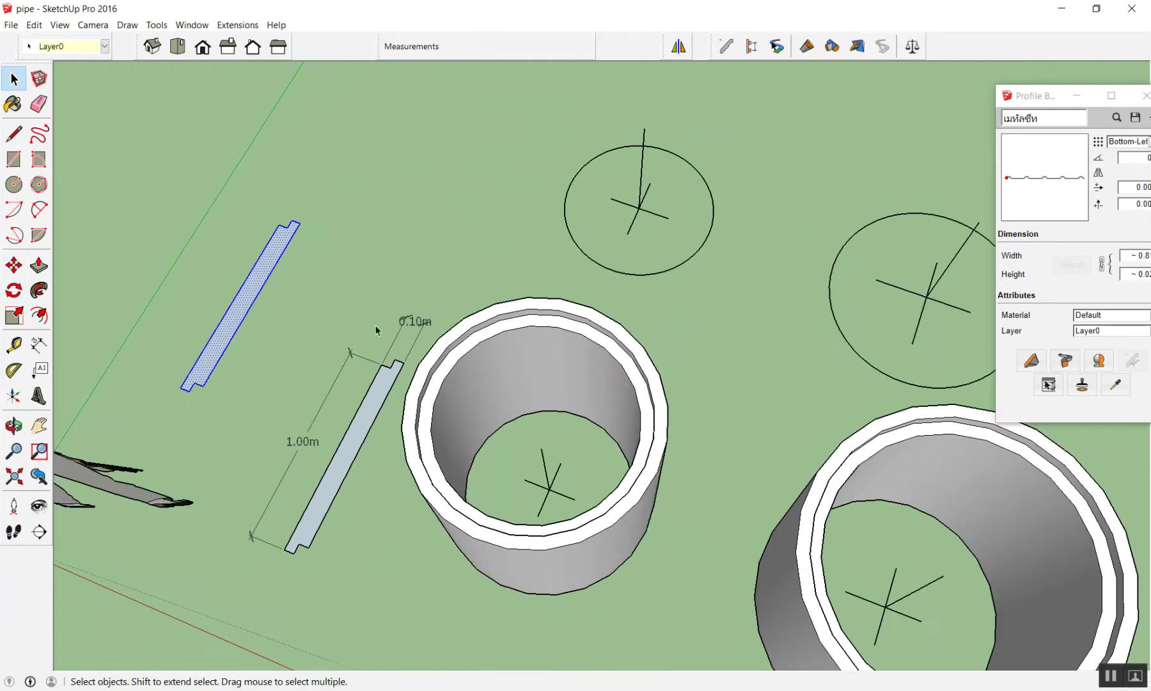
{"action": "scroll", "coordinate": [333, 288], "scroll_direction": "down", "scroll_amount": 1}
{"action": "mouse_move", "coordinate": [334, 288]}
{"action": "middle_mouse_down"}
{"action": "mouse_move", "coordinate": [578, 218]}
{"action": "mouse_move", "coordinate": [547, 244]}
{"action": "mouse_move", "coordinate": [517, 172]}
{"action": "mouse_move", "coordinate": [517, 344]}
{"action": "middle_mouse_up"}
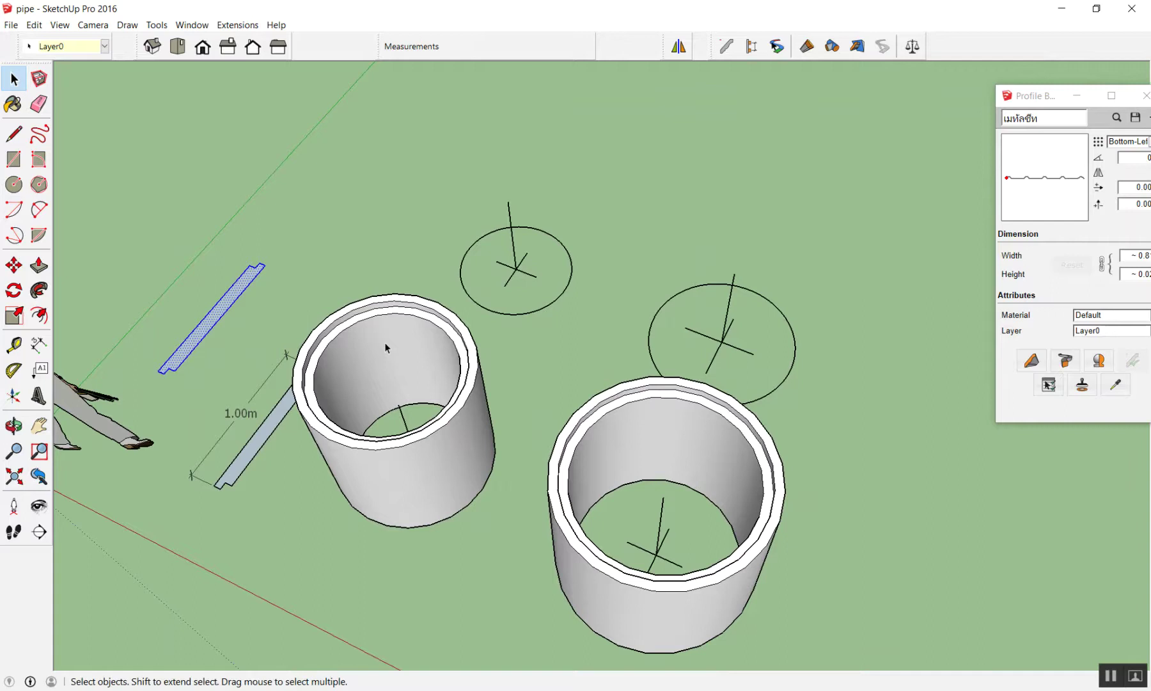
{"action": "scroll", "coordinate": [385, 347], "scroll_direction": "down", "scroll_amount": 2}
{"action": "scroll", "coordinate": [376, 371], "scroll_direction": "up", "scroll_amount": 2}
{"action": "left_click", "coordinate": [404, 281]}
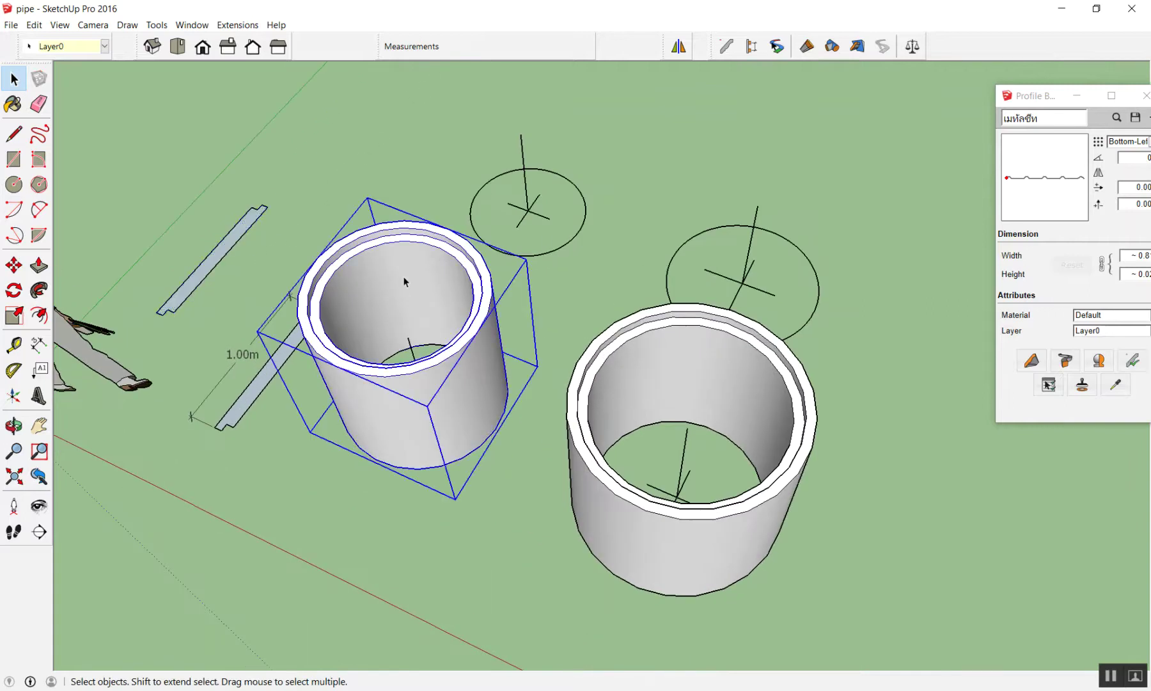
{"action": "key", "text": "Delete"}
{"action": "left_click", "coordinate": [630, 346]}
{"action": "left_click", "coordinate": [441, 300]}
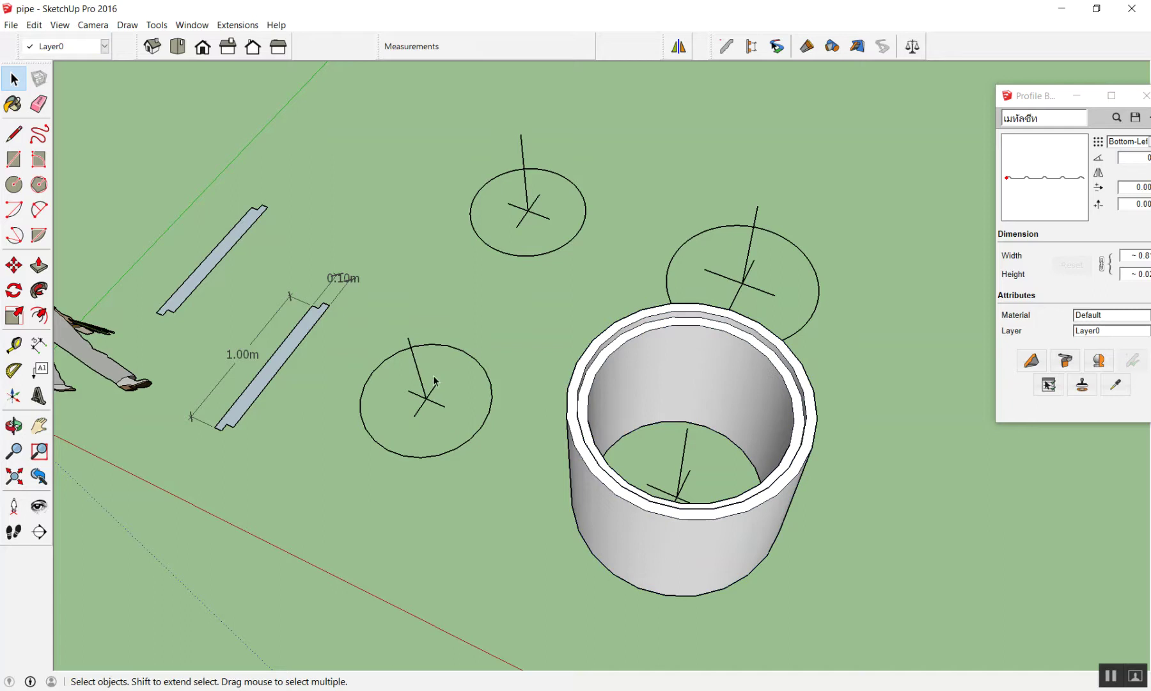
{"action": "scroll", "coordinate": [408, 433], "scroll_direction": "up", "scroll_amount": 2}
{"action": "scroll", "coordinate": [400, 391], "scroll_direction": "up", "scroll_amount": 2}
{"action": "scroll", "coordinate": [400, 392], "scroll_direction": "down", "scroll_amount": 5}
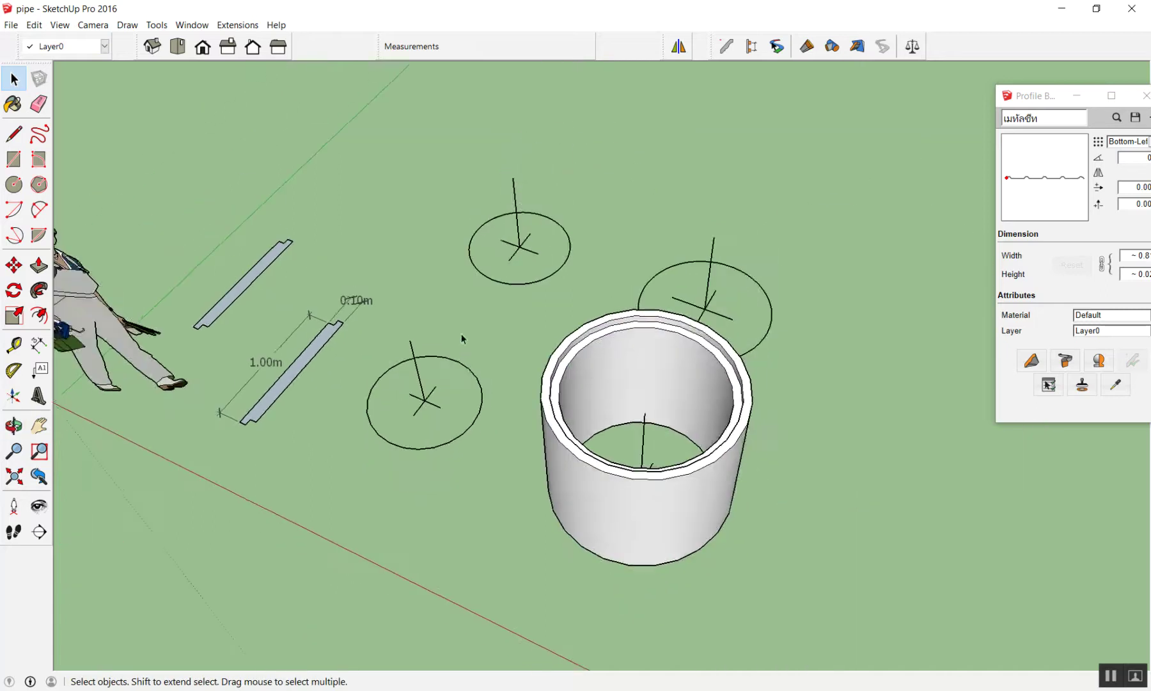
{"action": "scroll", "coordinate": [459, 433], "scroll_direction": "up", "scroll_amount": 1}
{"action": "left_click", "coordinate": [479, 401]}
Select the upper strip, then switch the selection to the lower strip.
{"action": "scroll", "coordinate": [550, 166], "scroll_direction": "up", "scroll_amount": 2}
{"action": "scroll", "coordinate": [321, 190], "scroll_direction": "down", "scroll_amount": 3}
{"action": "scroll", "coordinate": [588, 243], "scroll_direction": "down", "scroll_amount": 1}
{"action": "scroll", "coordinate": [132, 260], "scroll_direction": "up", "scroll_amount": 1}
{"action": "scroll", "coordinate": [224, 253], "scroll_direction": "up", "scroll_amount": 3}
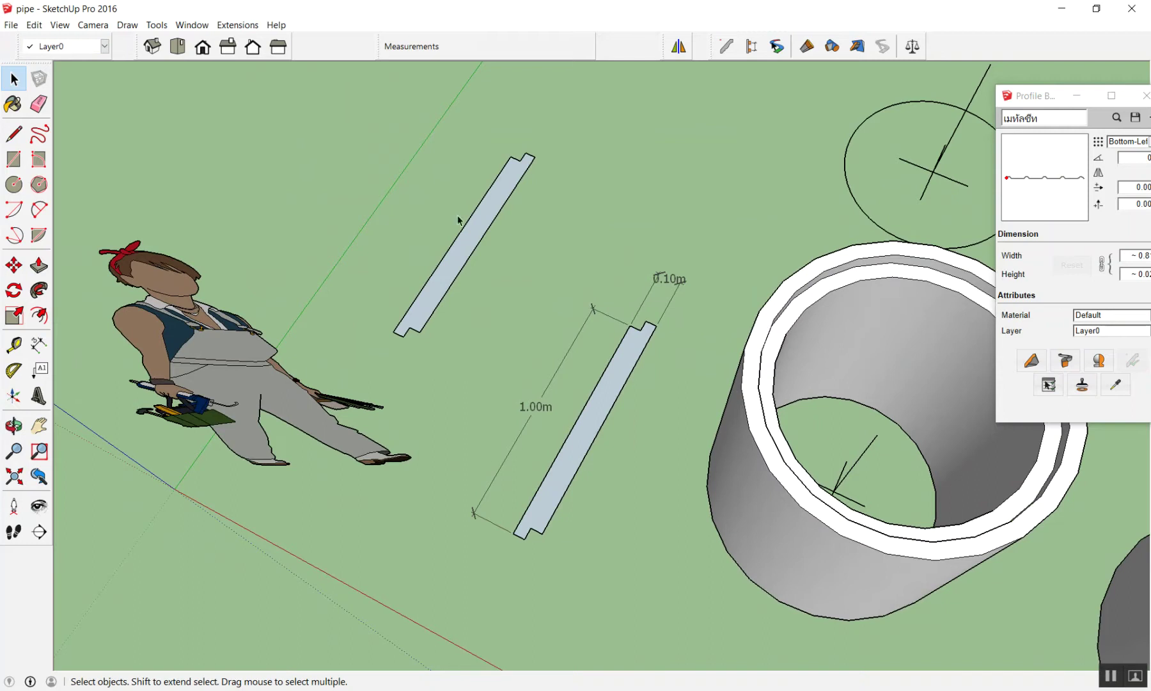
{"action": "left_click", "coordinate": [505, 198]}
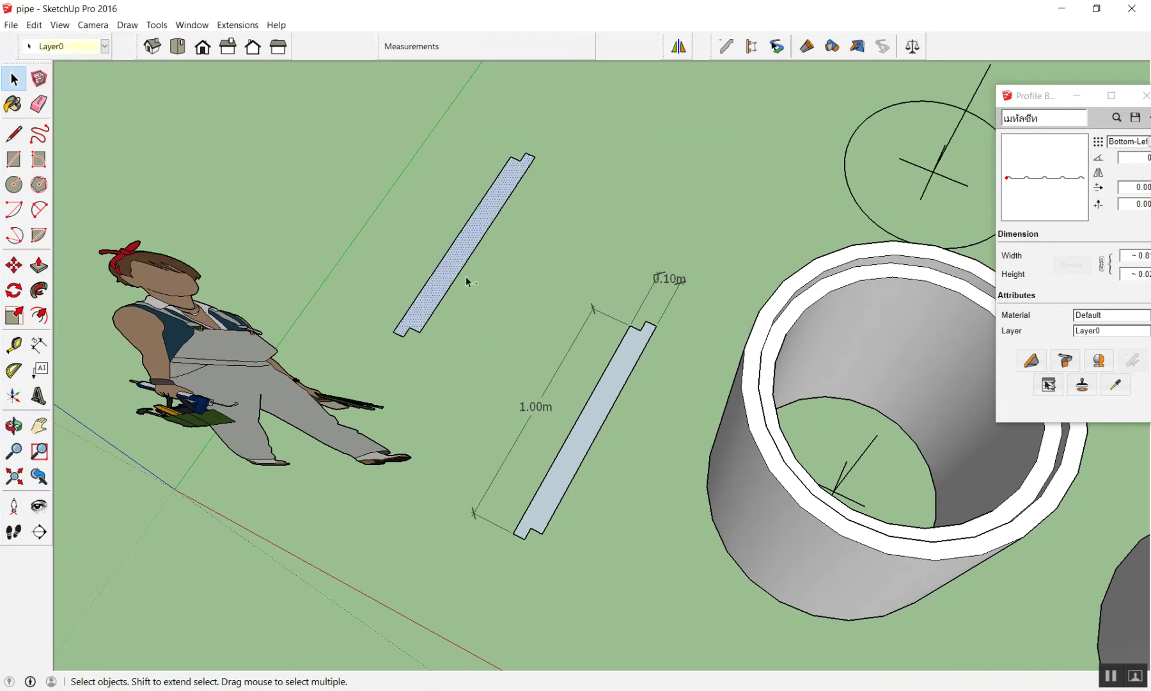
{"action": "scroll", "coordinate": [449, 253], "scroll_direction": "down", "scroll_amount": 2}
{"action": "scroll", "coordinate": [555, 410], "scroll_direction": "up", "scroll_amount": 3}
{"action": "scroll", "coordinate": [528, 275], "scroll_direction": "up", "scroll_amount": 2}
{"action": "left_click", "coordinate": [525, 278]}
Settle the selection on the upper strip's face as the new profile shape.
{"action": "scroll", "coordinate": [503, 323], "scroll_direction": "down", "scroll_amount": 1}
{"action": "scroll", "coordinate": [522, 342], "scroll_direction": "down", "scroll_amount": 2}
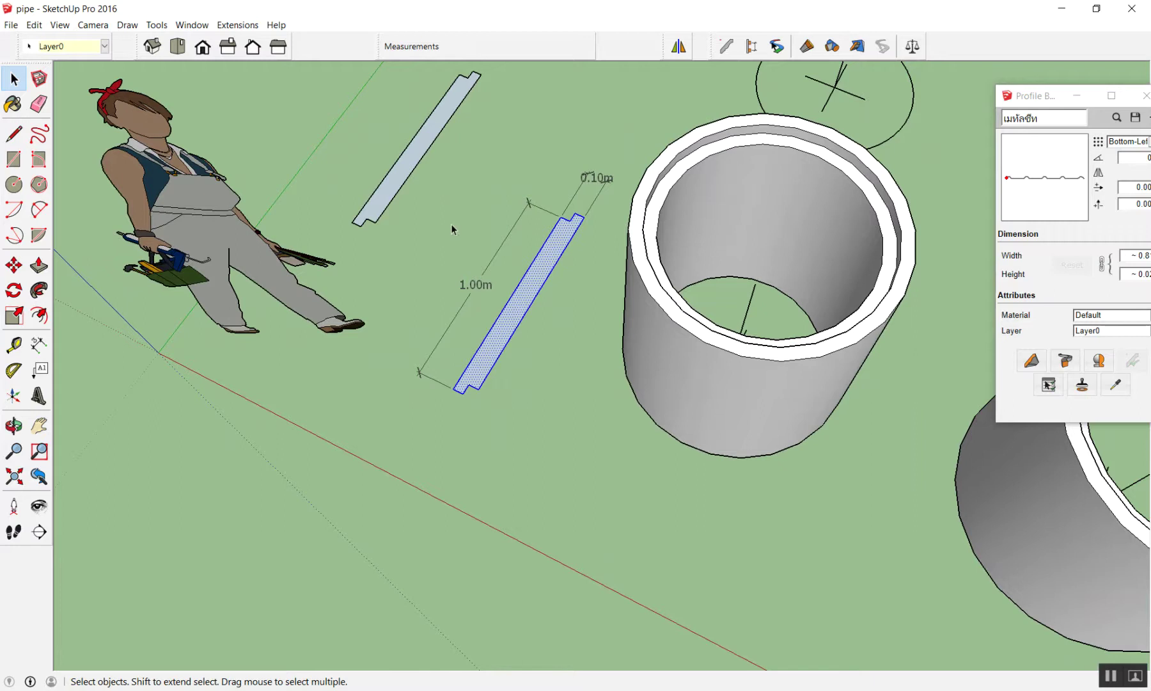
{"action": "left_click", "coordinate": [422, 142]}
{"action": "left_click", "coordinate": [502, 173]}
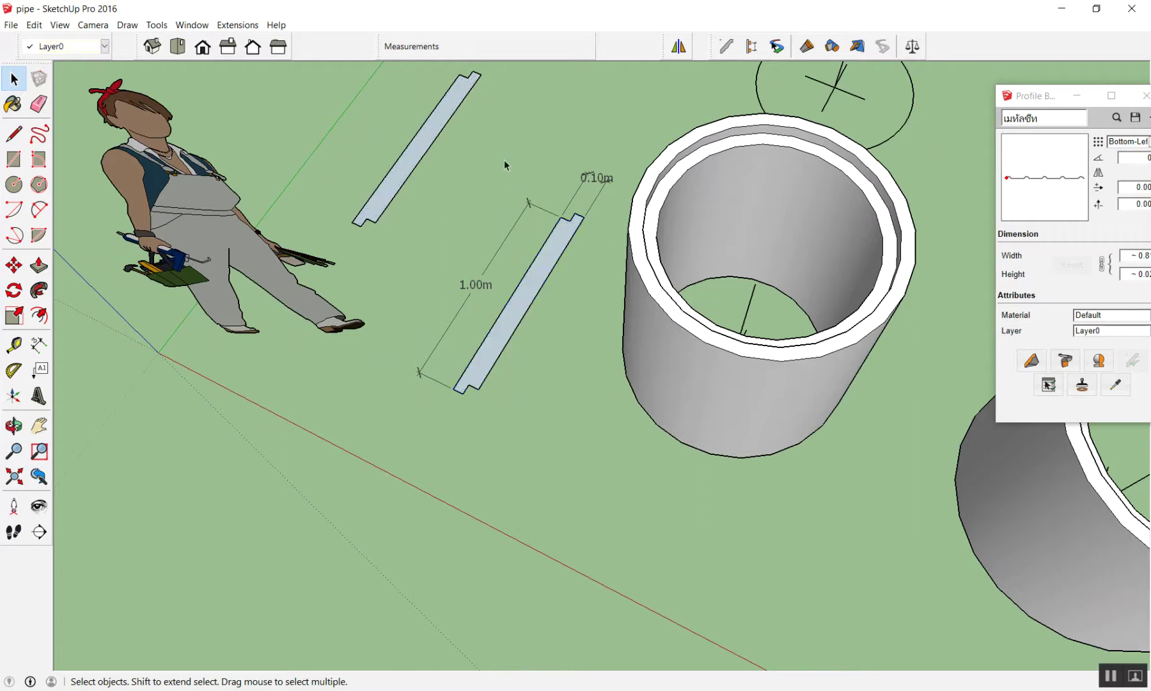
{"action": "scroll", "coordinate": [502, 168], "scroll_direction": "down", "scroll_amount": 1}
{"action": "scroll", "coordinate": [472, 88], "scroll_direction": "up", "scroll_amount": 1}
{"action": "left_click", "coordinate": [441, 116]}
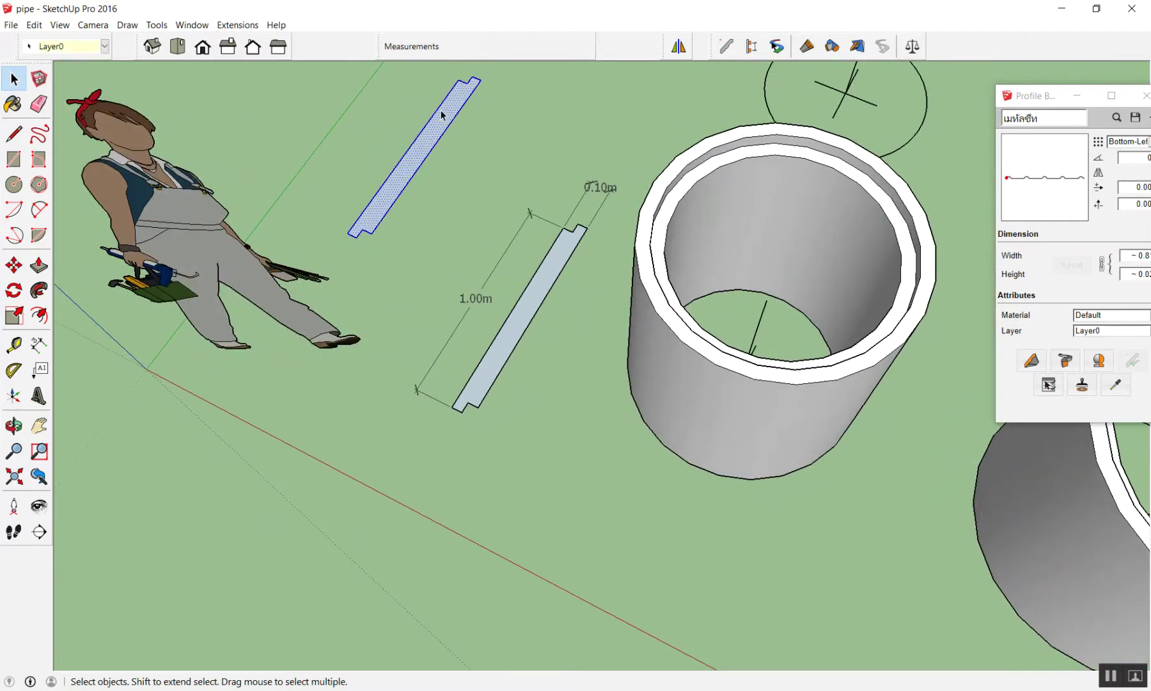
{"action": "scroll", "coordinate": [393, 90], "scroll_direction": "up", "scroll_amount": 2}
{"action": "scroll", "coordinate": [392, 84], "scroll_direction": "down", "scroll_amount": 2}
{"action": "scroll", "coordinate": [412, 168], "scroll_direction": "down", "scroll_amount": 2}
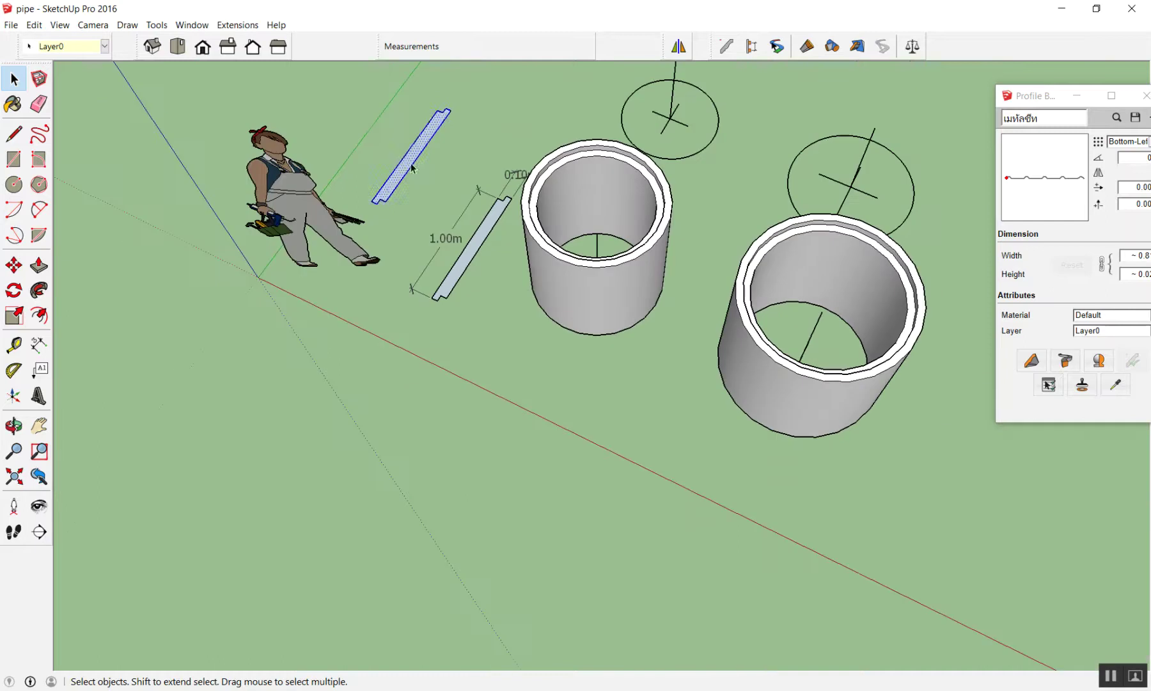
{"action": "left_click", "coordinate": [490, 159]}
{"action": "scroll", "coordinate": [410, 142], "scroll_direction": "up", "scroll_amount": 2}
{"action": "left_click", "coordinate": [423, 147]}
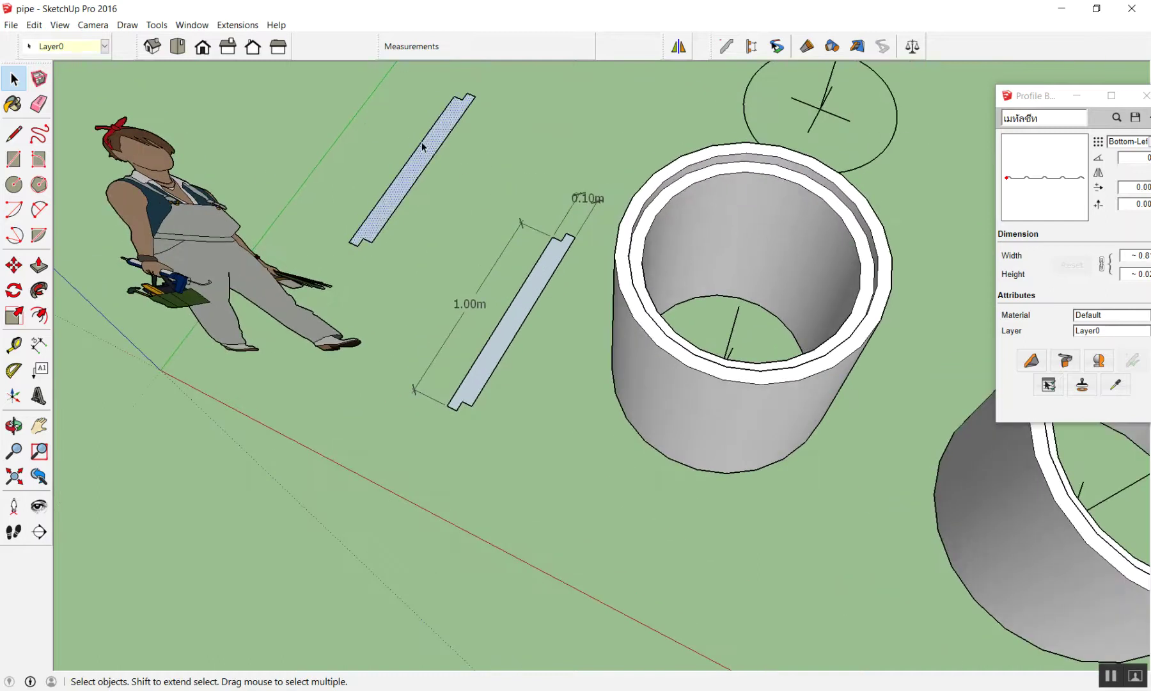
{"action": "double_click", "coordinate": [441, 133]}
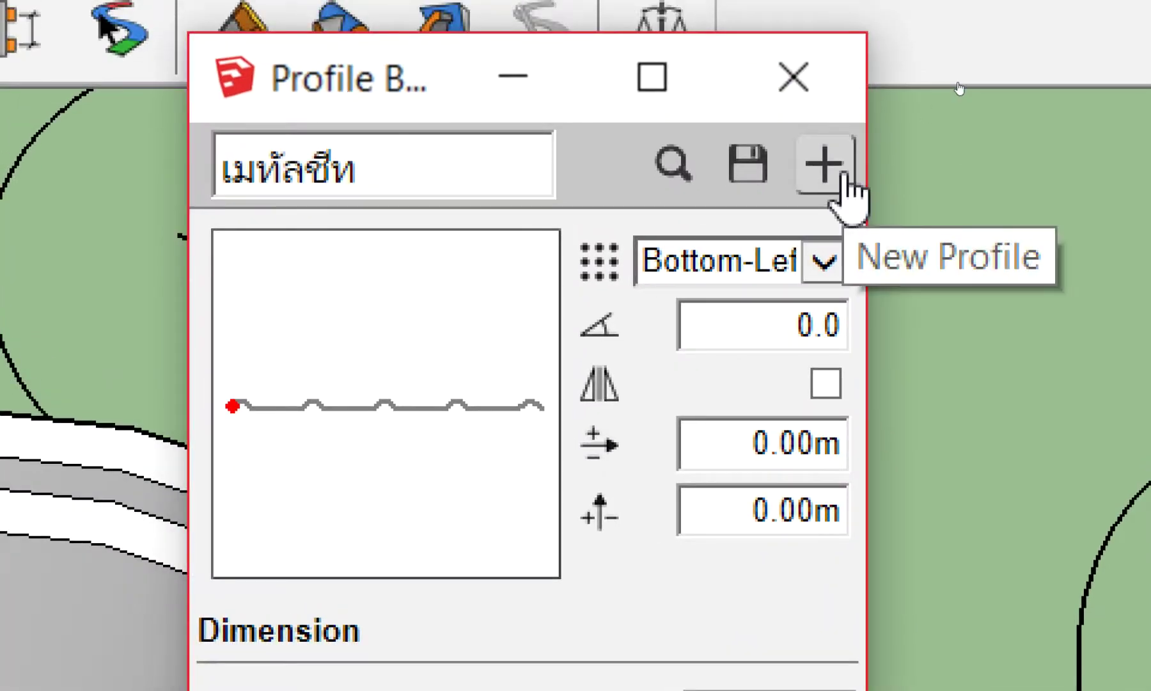
{"action": "left_click", "coordinate": [845, 174]}
{"action": "left_click", "coordinate": [702, 412]}
{"action": "double_click", "coordinate": [701, 413]}
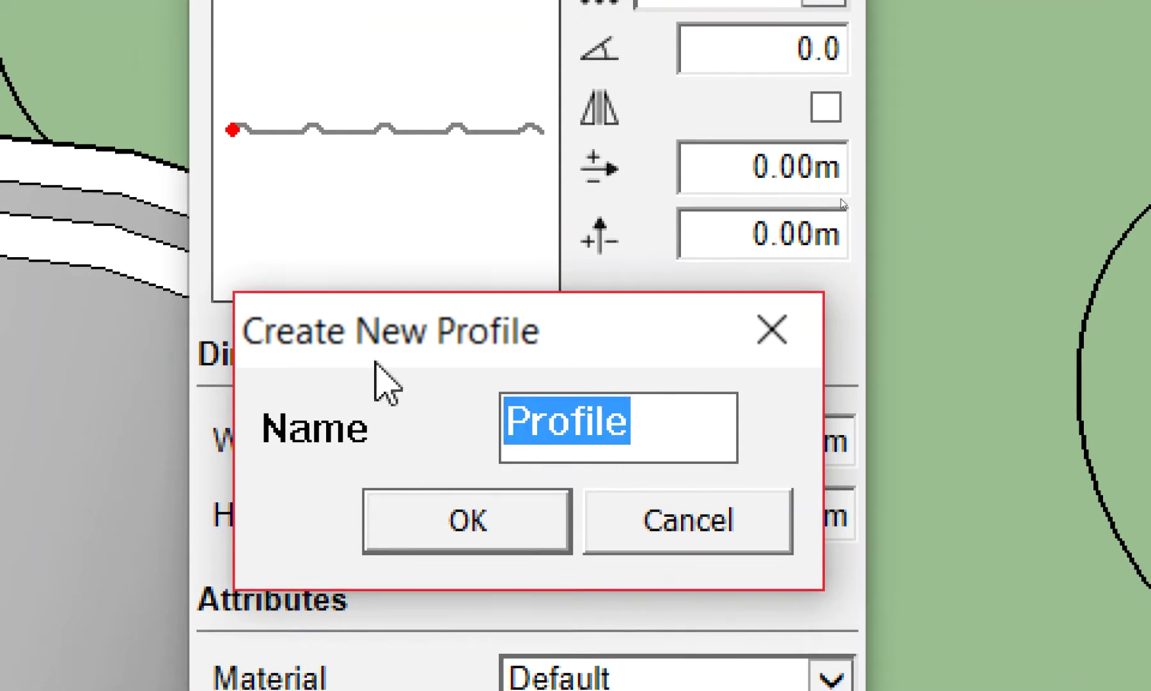
{"action": "type", "text": "mjv"}
{"action": "key", "text": "BackSpace"}
{"action": "key", "text": "BackSpace"}
{"action": "key", "text": "BackSpace"}
{"action": "key", "text": "grave"}
{"action": "type", "text": "ท่อ"}
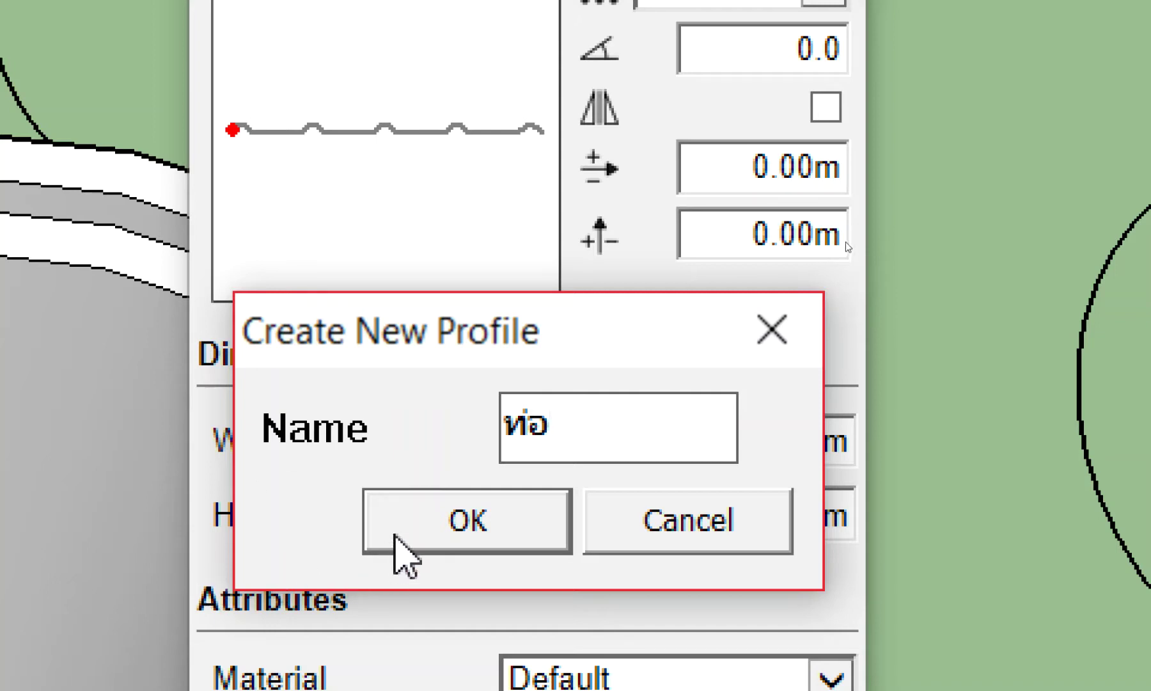
{"action": "left_click", "coordinate": [395, 534]}
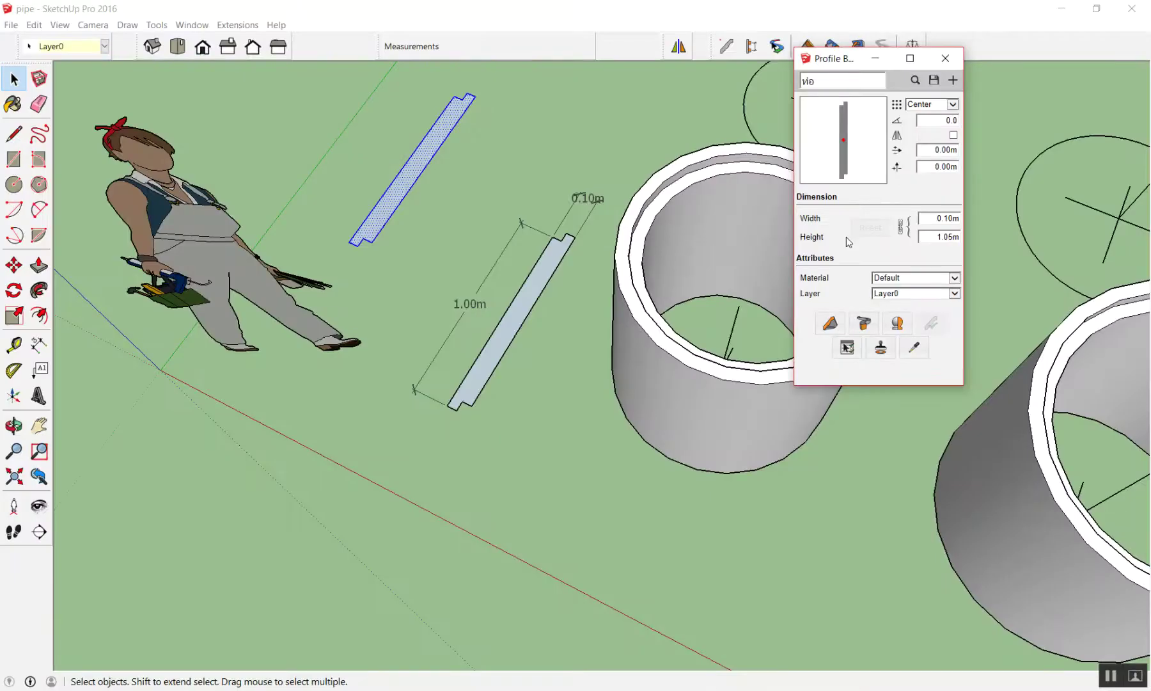
{"action": "scroll", "coordinate": [288, 192], "scroll_direction": "down", "scroll_amount": 6}
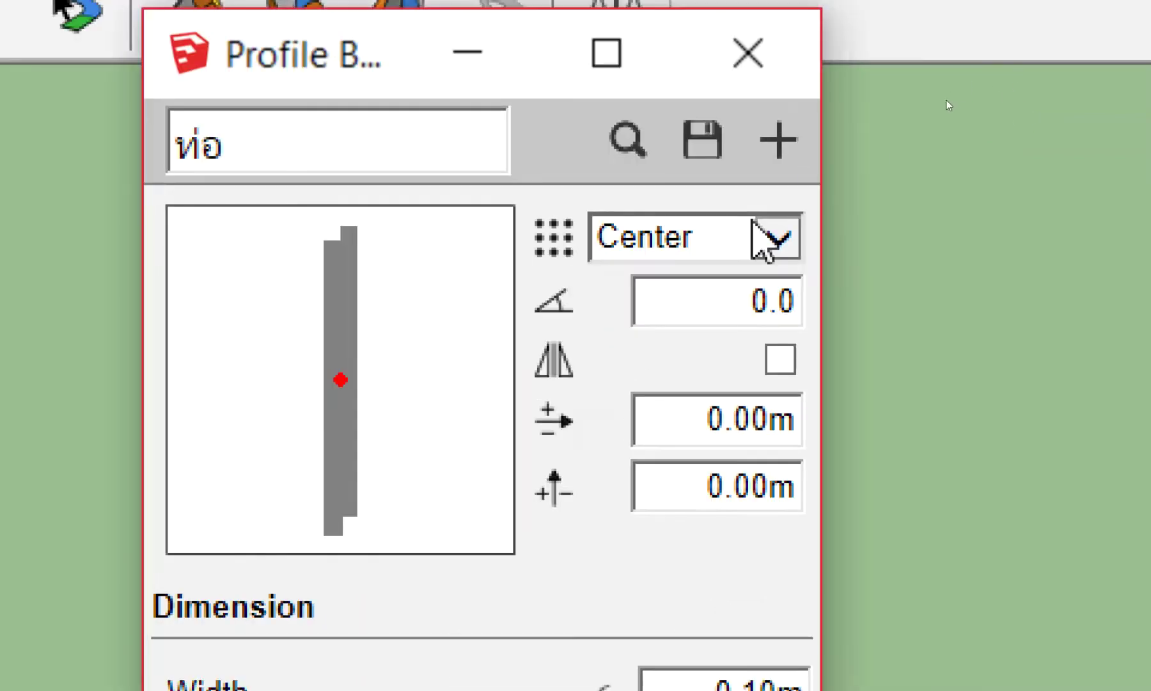
{"action": "left_click", "coordinate": [763, 238]}
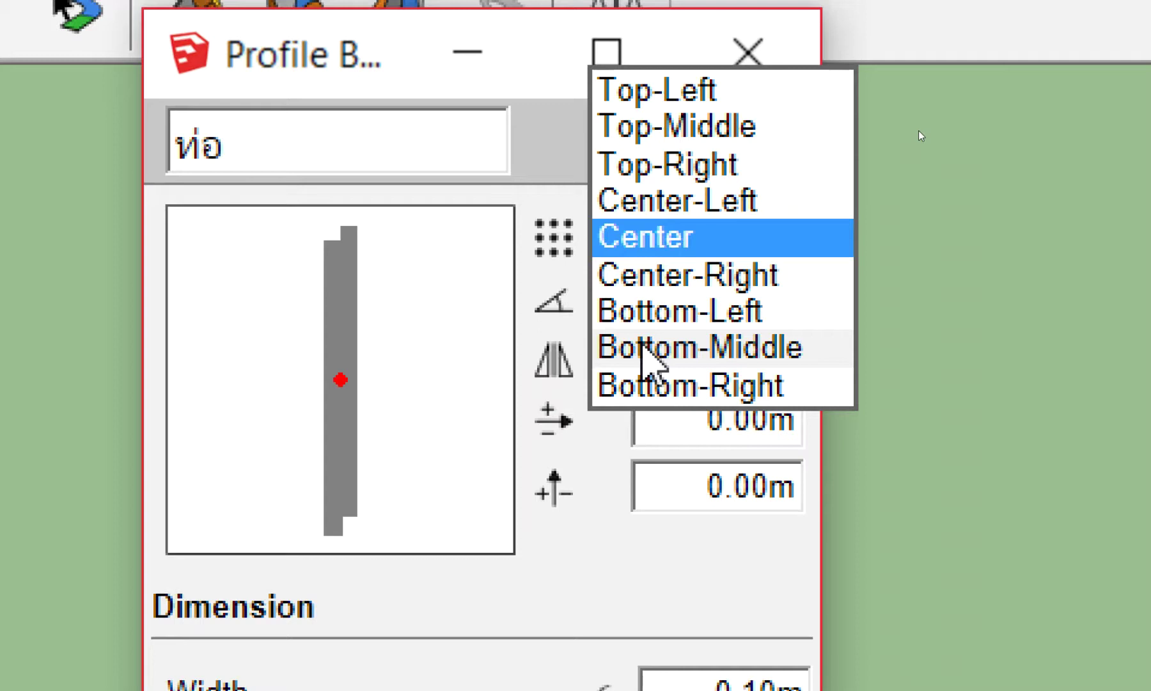
{"action": "left_click", "coordinate": [643, 312]}
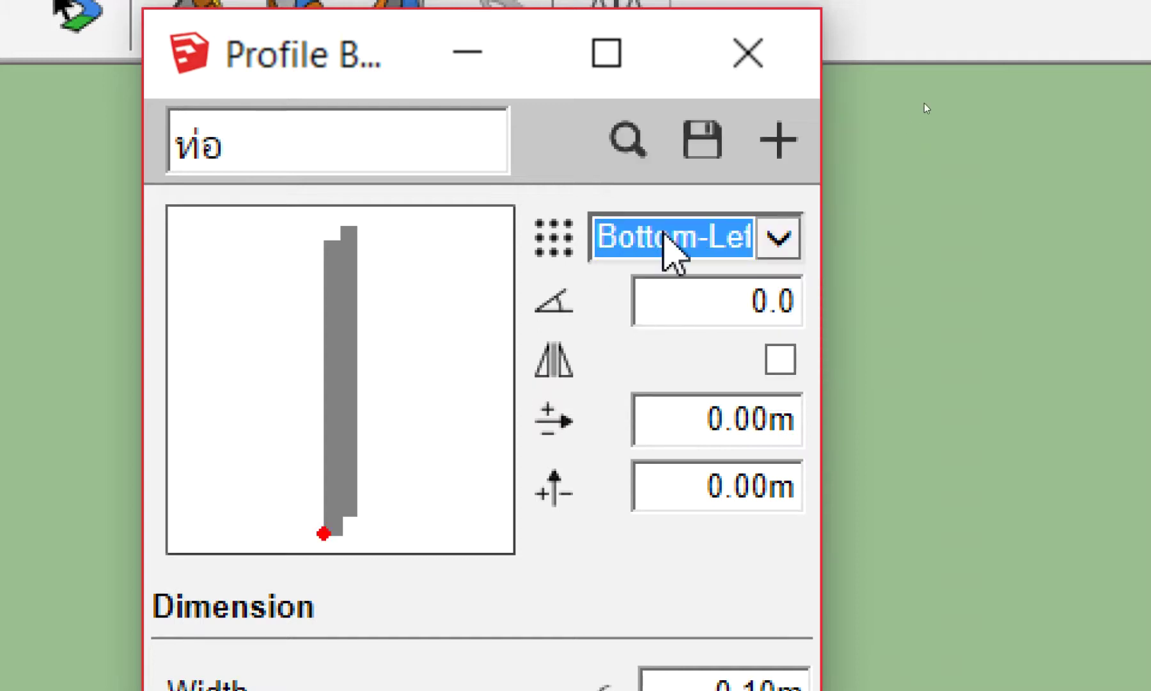
{"action": "left_click", "coordinate": [664, 234]}
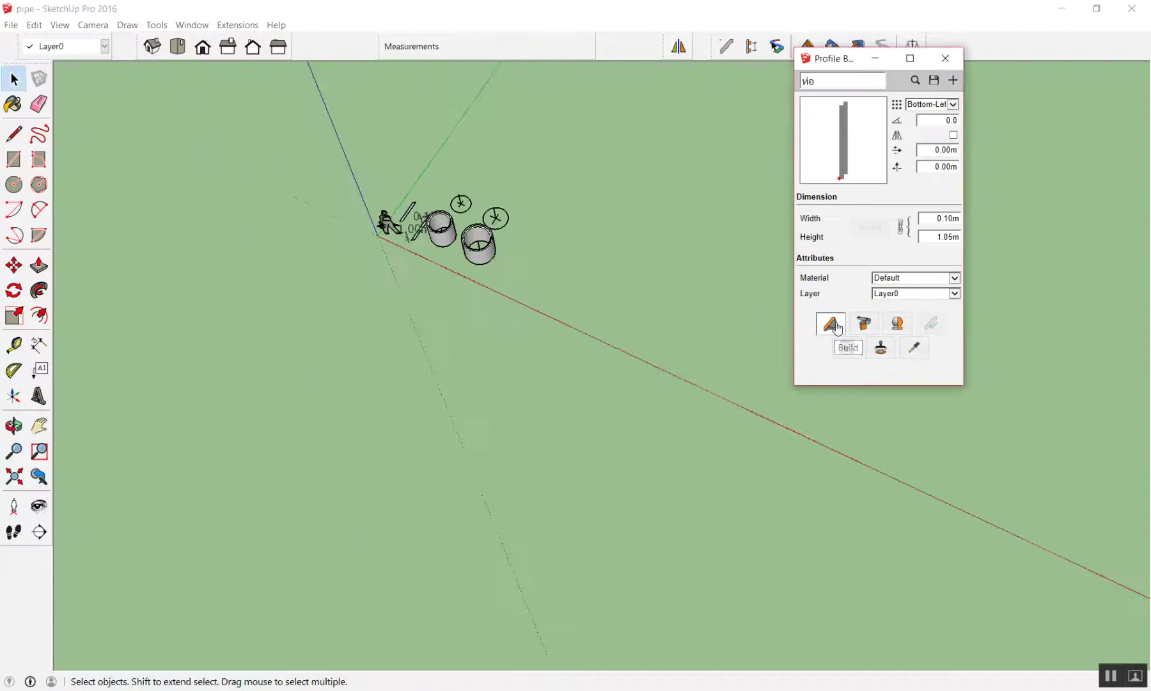
{"action": "left_click", "coordinate": [838, 328]}
Draw an L-shaped test wall, then delete it.
{"action": "scroll", "coordinate": [488, 172], "scroll_direction": "up", "scroll_amount": 3}
{"action": "scroll", "coordinate": [500, 154], "scroll_direction": "down", "scroll_amount": 3}
{"action": "scroll", "coordinate": [500, 155], "scroll_direction": "up", "scroll_amount": 3}
{"action": "left_click", "coordinate": [501, 135]}
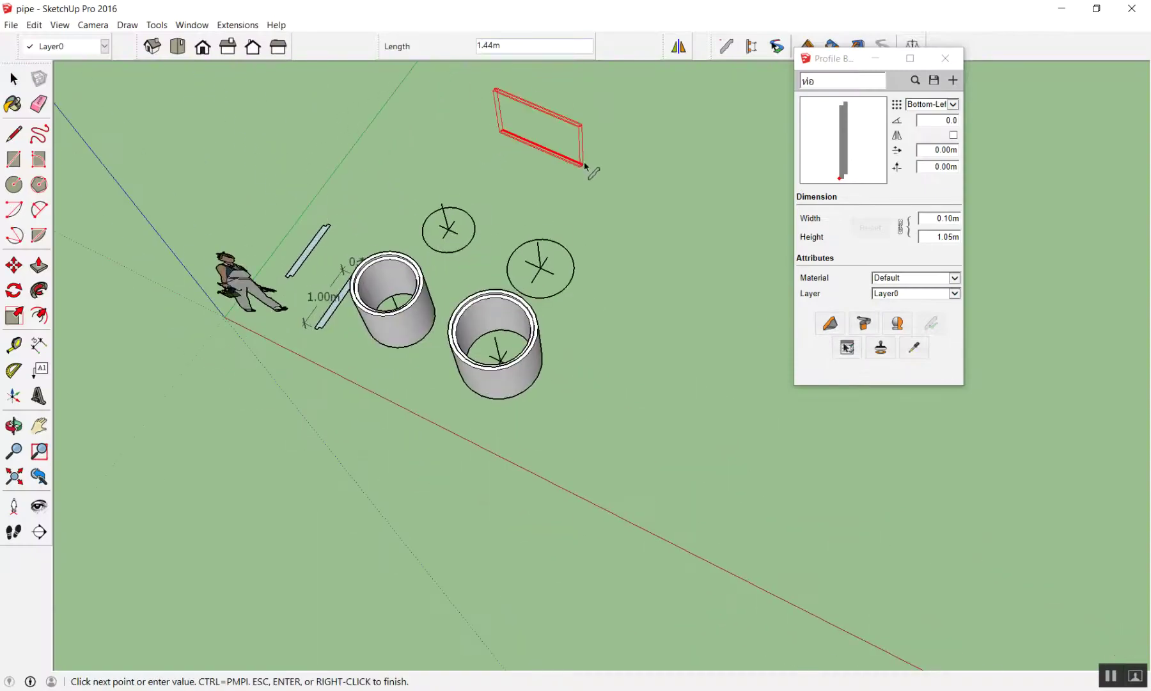
{"action": "left_click", "coordinate": [581, 167]}
{"action": "double_click", "coordinate": [625, 148]}
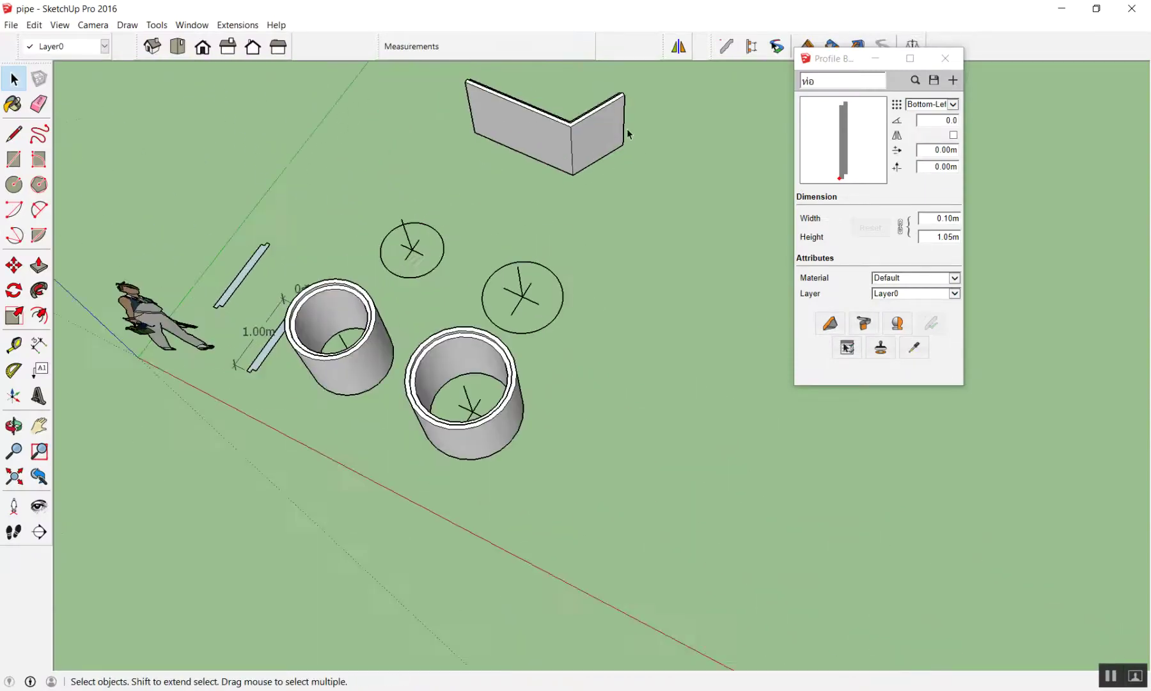
{"action": "middle_click_drag", "start_coordinate": [626, 149], "coordinate": [323, 209]}
{"action": "mouse_move", "coordinate": [527, 203]}
{"action": "middle_mouse_down"}
{"action": "mouse_move", "coordinate": [534, 80]}
{"action": "mouse_move", "coordinate": [735, 163]}
{"action": "mouse_move", "coordinate": [640, 160]}
{"action": "mouse_move", "coordinate": [743, 250]}
{"action": "middle_mouse_up"}
{"action": "key", "text": "space"}
{"action": "scroll", "coordinate": [743, 250], "scroll_direction": "down", "scroll_amount": 3}
{"action": "left_click", "coordinate": [586, 238]}
{"action": "key", "text": "Delete"}
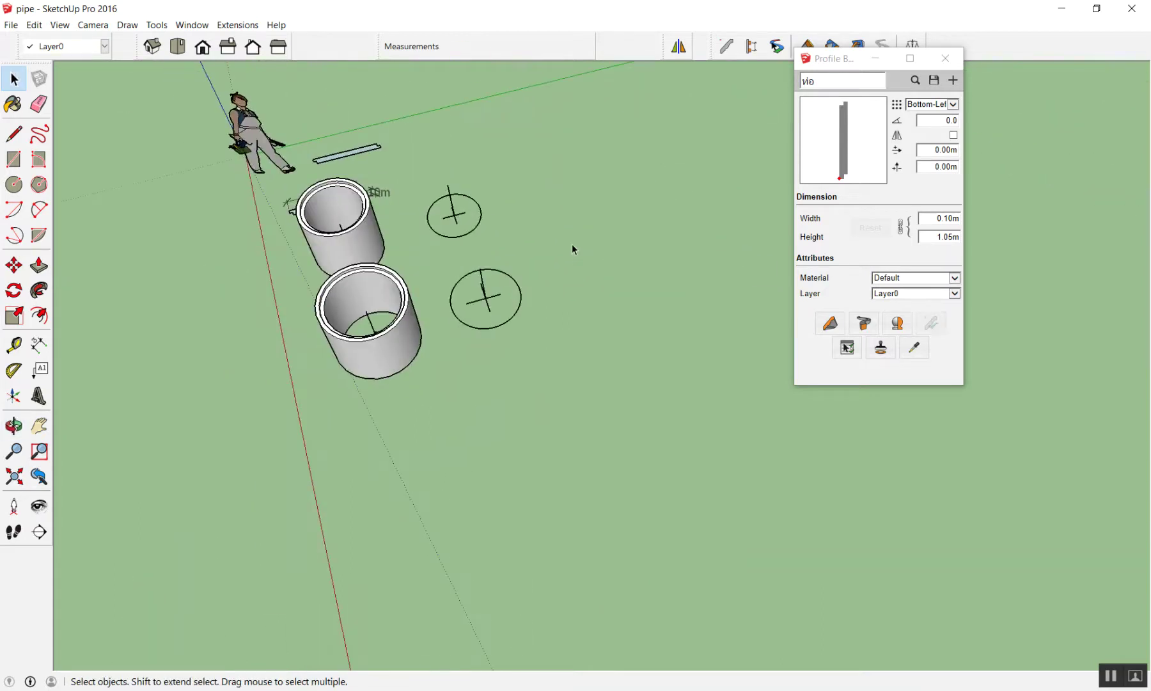
Draw a trial rectangle beside the circles and undo it.
{"action": "middle_click_drag", "start_coordinate": [564, 209], "coordinate": [669, 218]}
{"action": "scroll", "coordinate": [416, 215], "scroll_direction": "up", "scroll_amount": 3}
{"action": "scroll", "coordinate": [416, 215], "scroll_direction": "up", "scroll_amount": 2}
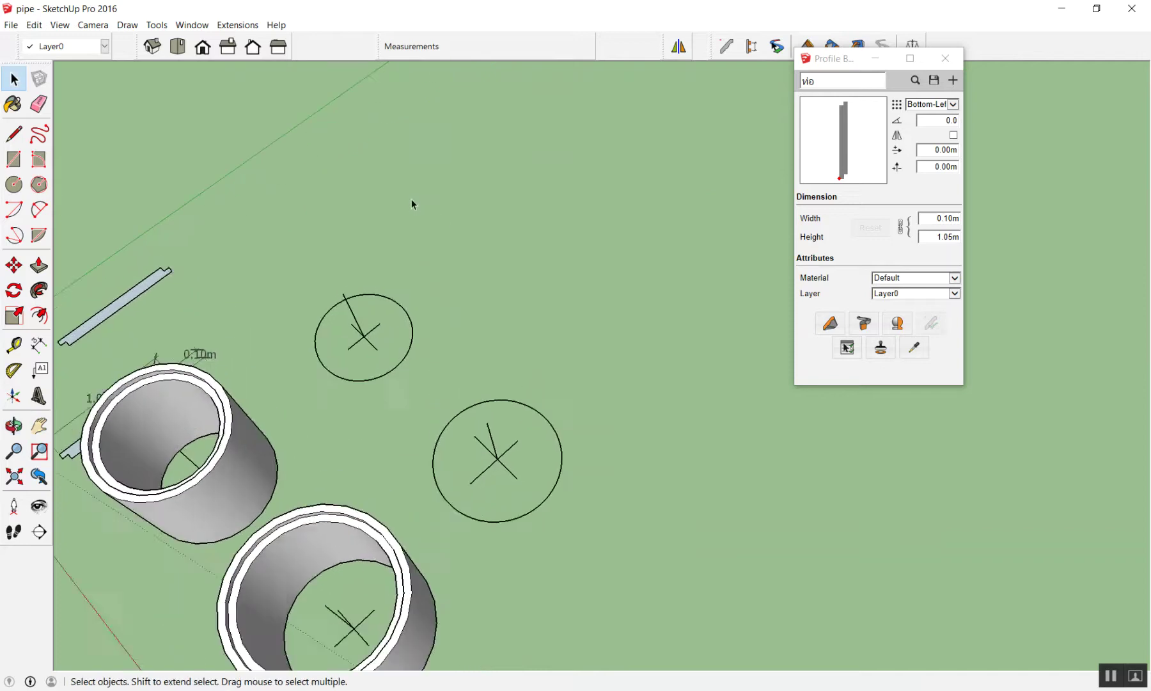
{"action": "scroll", "coordinate": [411, 203], "scroll_direction": "up", "scroll_amount": 2}
{"action": "key", "text": "r"}
{"action": "left_click", "coordinate": [441, 242]}
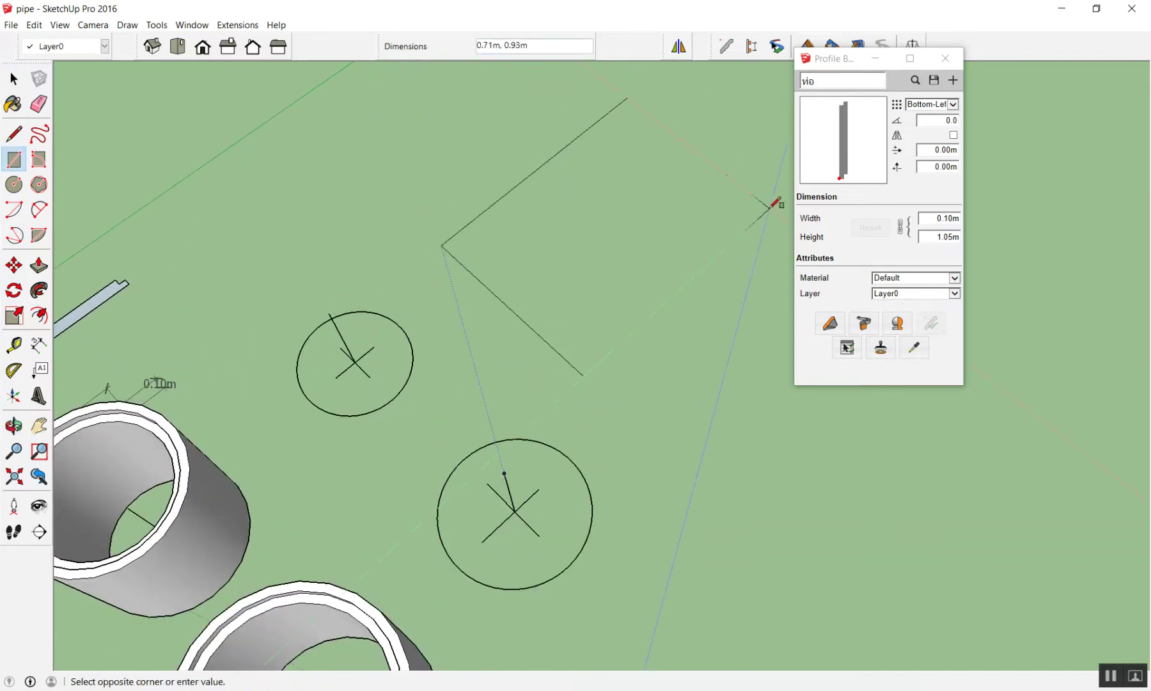
{"action": "left_click", "coordinate": [768, 208]}
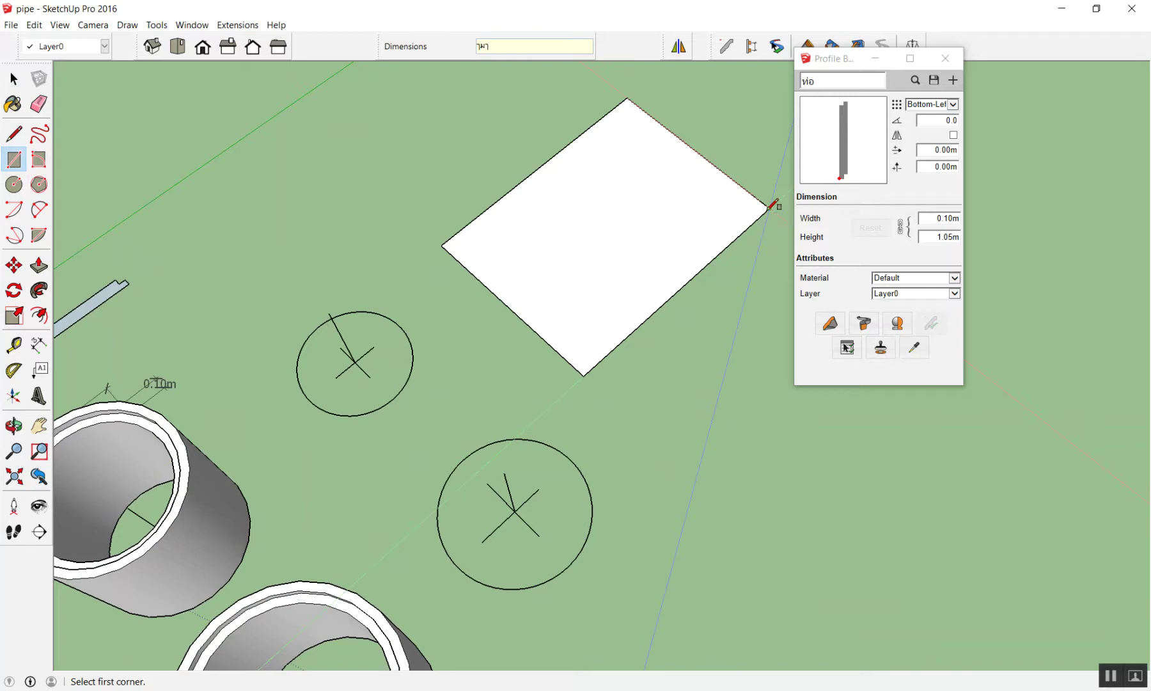
{"action": "key", "text": "ctrl+z"}
{"action": "key", "text": "space"}
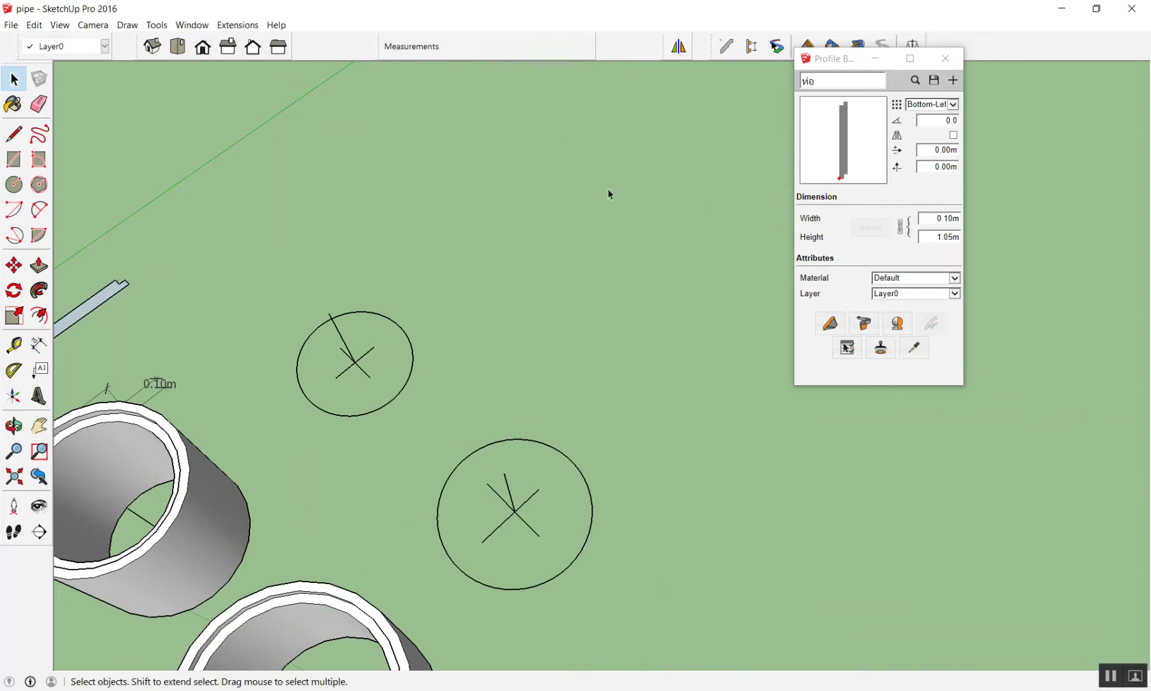
Draw a 1 m by 1 m square (1,1) beside the circles.
{"action": "key", "text": "r"}
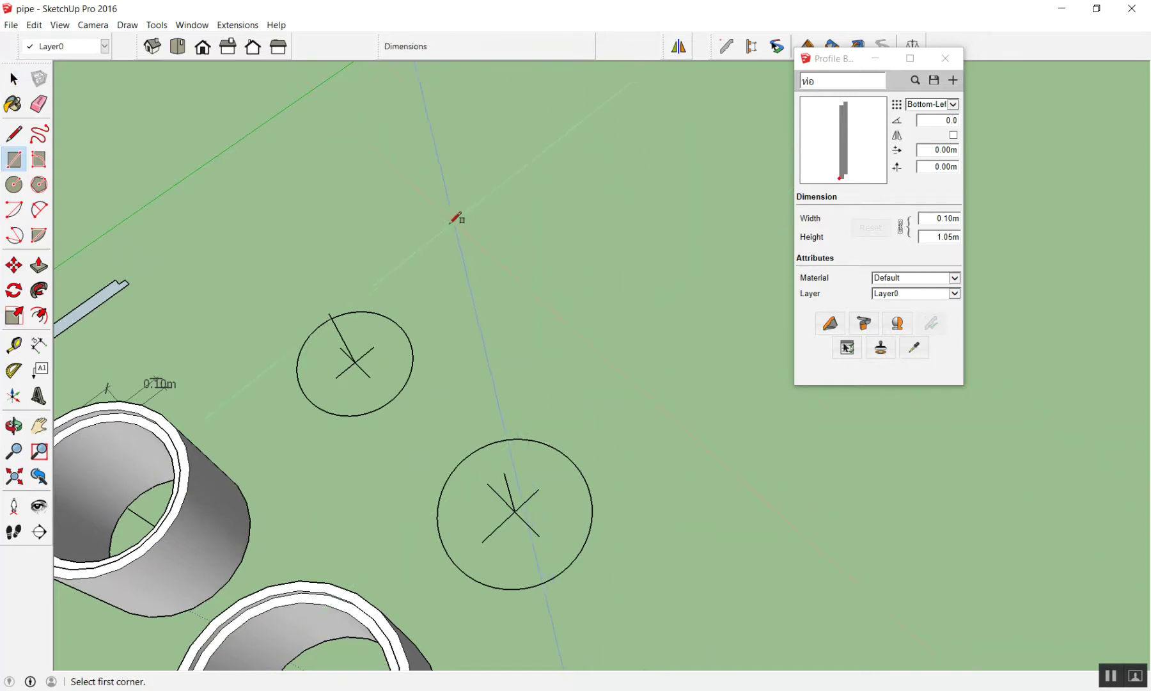
{"action": "left_click", "coordinate": [466, 277]}
{"action": "left_click", "coordinate": [762, 244]}
{"action": "type", "text": "1"}
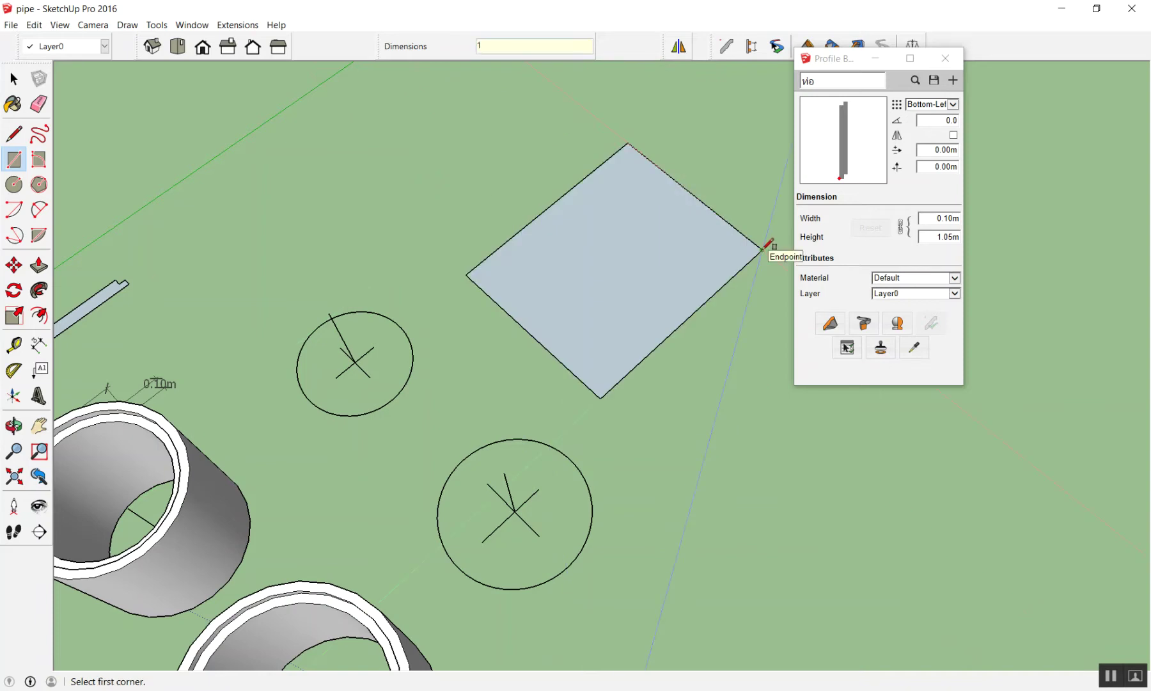
{"action": "type", "text": ",1"}
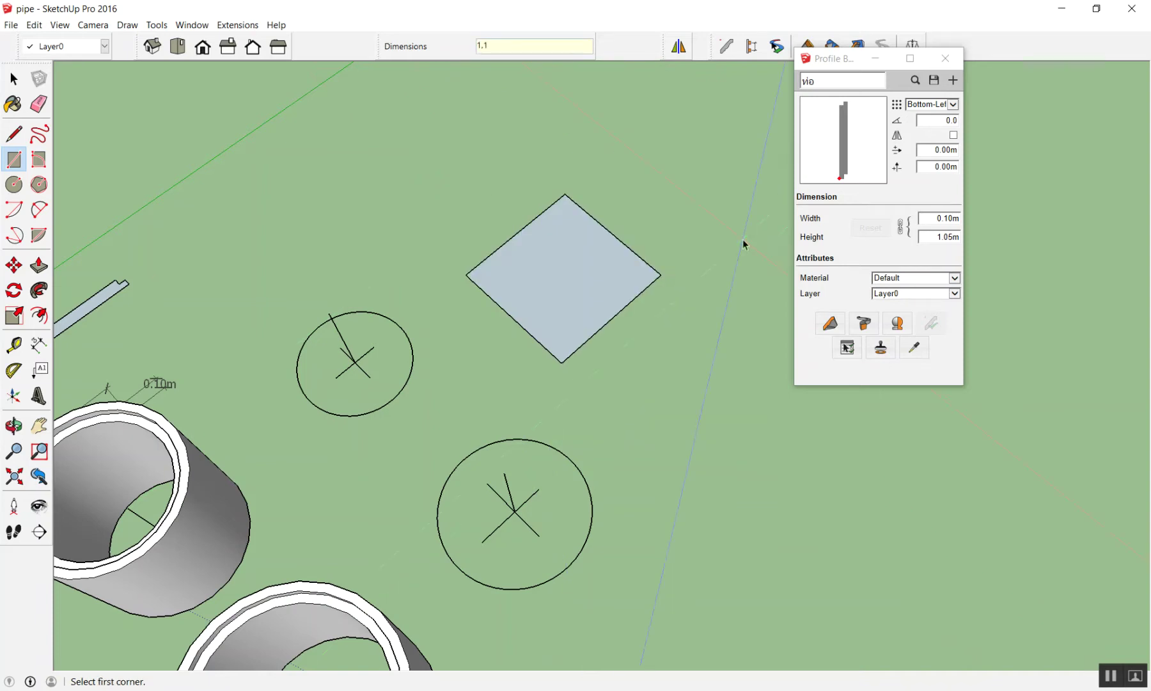
{"action": "key", "text": "Return"}
{"action": "key", "text": "space"}
Delete the square's face, leaving only its edges.
{"action": "left_click", "coordinate": [575, 269]}
{"action": "key", "text": "Delete"}
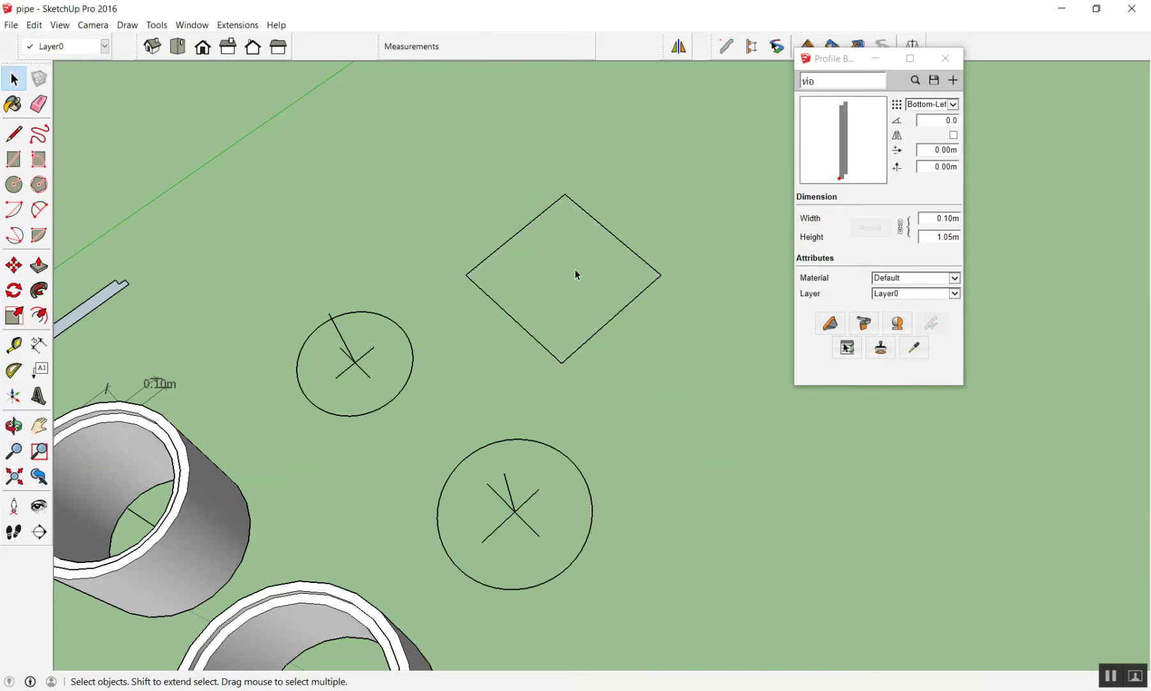
{"action": "scroll", "coordinate": [448, 326], "scroll_direction": "down", "scroll_amount": 3}
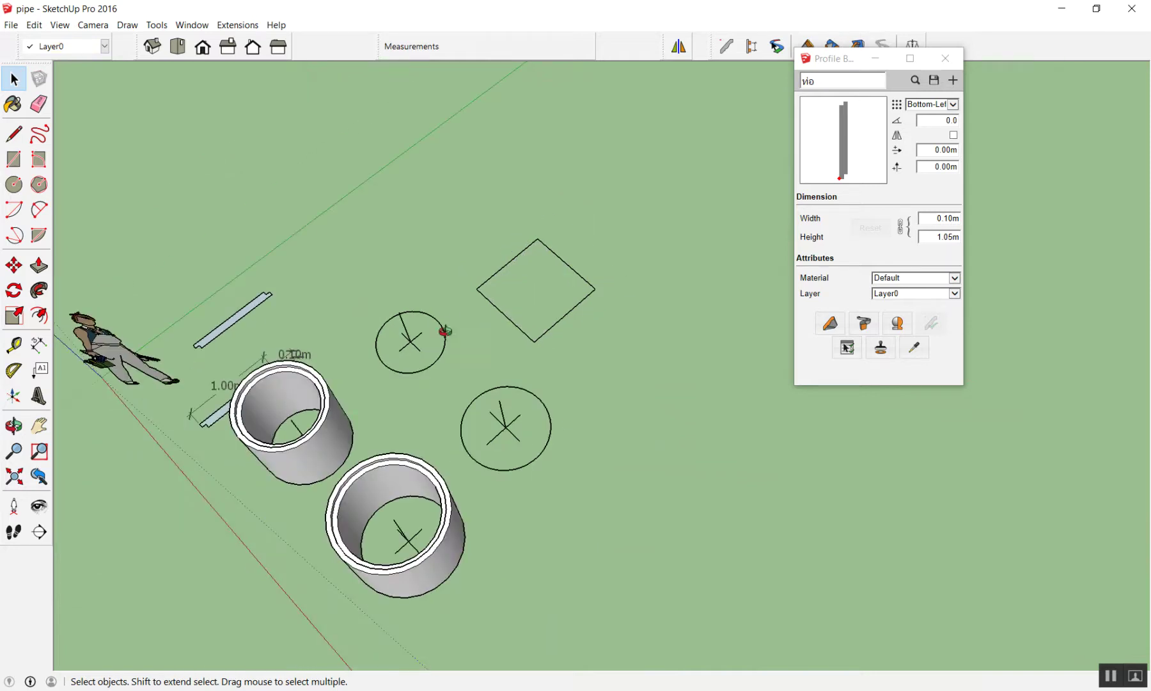
{"action": "scroll", "coordinate": [547, 328], "scroll_direction": "up", "scroll_amount": 3}
{"action": "mouse_move", "coordinate": [547, 328]}
{"action": "middle_mouse_down"}
{"action": "mouse_move", "coordinate": [657, 180]}
{"action": "mouse_move", "coordinate": [596, 283]}
{"action": "mouse_move", "coordinate": [321, 133]}
{"action": "mouse_move", "coordinate": [185, 224]}
{"action": "mouse_move", "coordinate": [534, 341]}
{"action": "middle_mouse_up"}
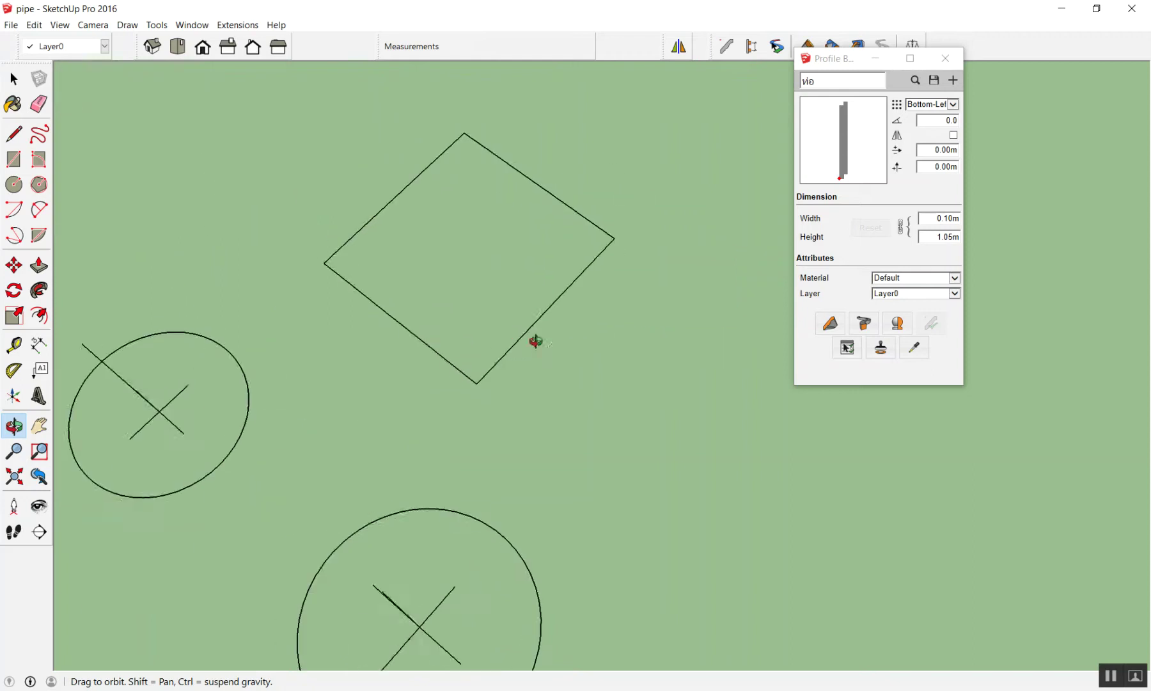
Sweep the profile along the square outline into a hollow square box.
{"action": "left_click_drag", "start_coordinate": [610, 181], "coordinate": [342, 352]}
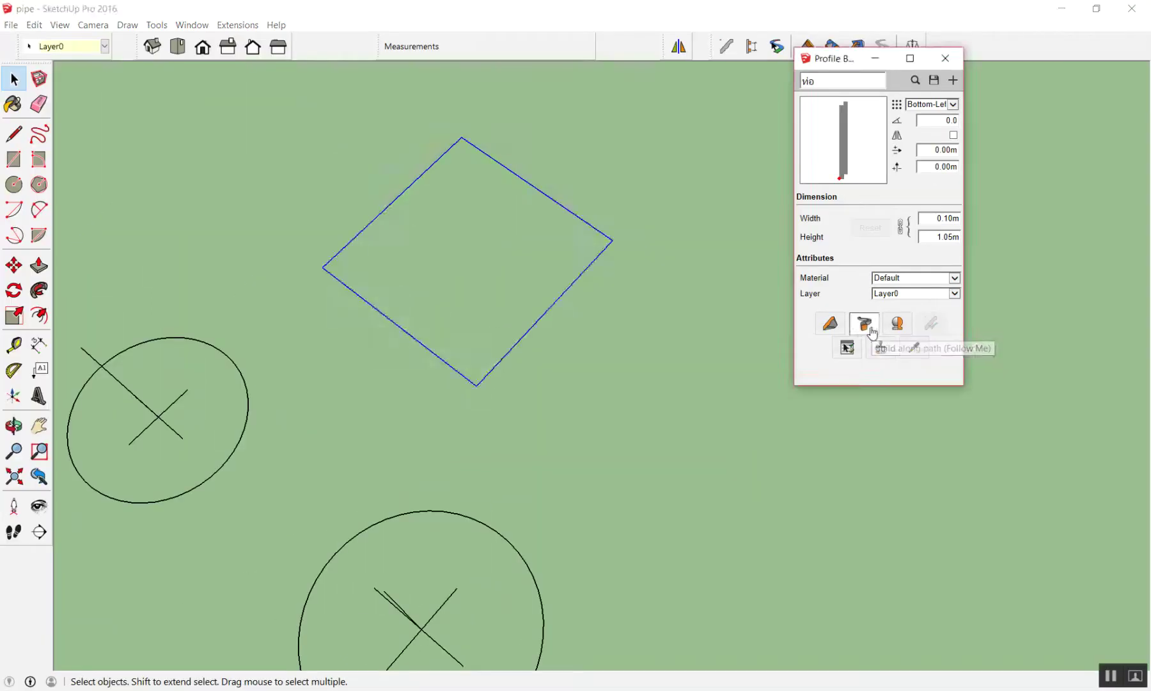
{"action": "left_click", "coordinate": [871, 329]}
{"action": "mouse_move", "coordinate": [611, 391]}
{"action": "middle_mouse_down"}
{"action": "mouse_move", "coordinate": [368, 162]}
{"action": "mouse_move", "coordinate": [590, 346]}
{"action": "mouse_move", "coordinate": [545, 329]}
{"action": "mouse_move", "coordinate": [517, 187]}
{"action": "mouse_move", "coordinate": [528, 317]}
{"action": "mouse_move", "coordinate": [589, 391]}
{"action": "mouse_move", "coordinate": [525, 672]}
{"action": "mouse_move", "coordinate": [544, 448]}
{"action": "middle_mouse_up"}
Sweep the profile around a selected circle to make another pipe ring.
{"action": "key", "text": "space"}
{"action": "scroll", "coordinate": [515, 377], "scroll_direction": "up", "scroll_amount": 3}
{"action": "scroll", "coordinate": [429, 202], "scroll_direction": "up", "scroll_amount": 2}
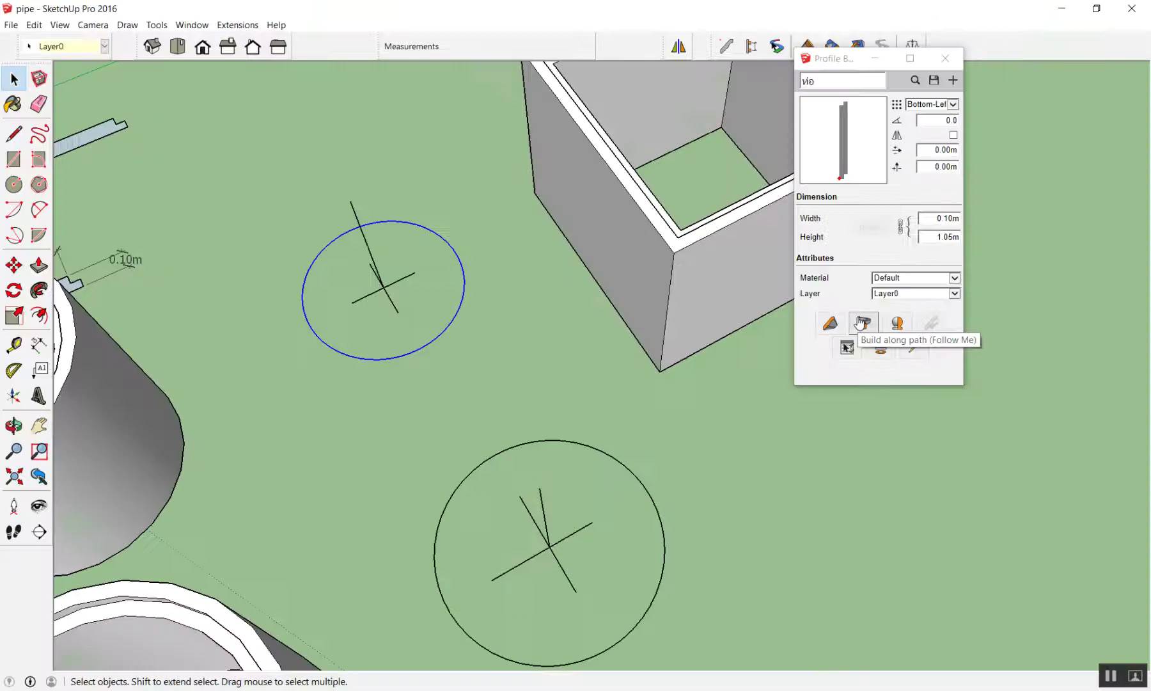
{"action": "left_click", "coordinate": [863, 323]}
{"action": "mouse_move", "coordinate": [640, 415]}
{"action": "middle_mouse_down"}
{"action": "mouse_move", "coordinate": [565, 412]}
{"action": "mouse_move", "coordinate": [421, 276]}
{"action": "mouse_move", "coordinate": [431, 413]}
{"action": "middle_mouse_up"}
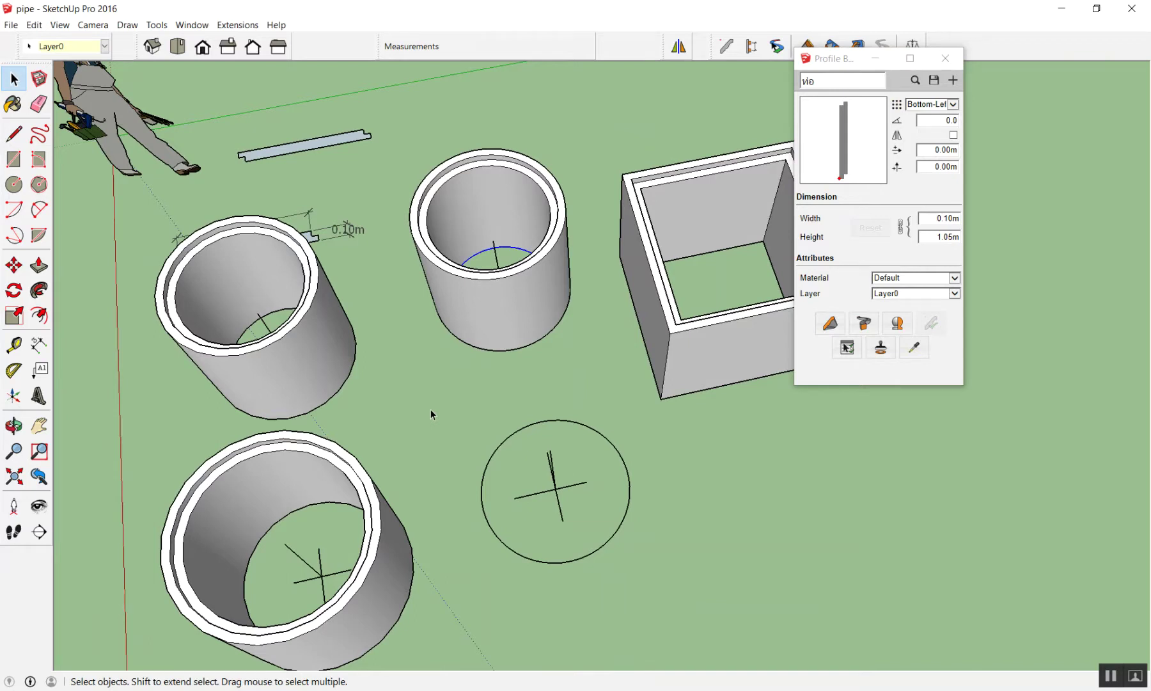
Inspect the four pipe rings and hollow box from several angles, ending top-down.
{"action": "scroll", "coordinate": [432, 407], "scroll_direction": "down", "scroll_amount": 3}
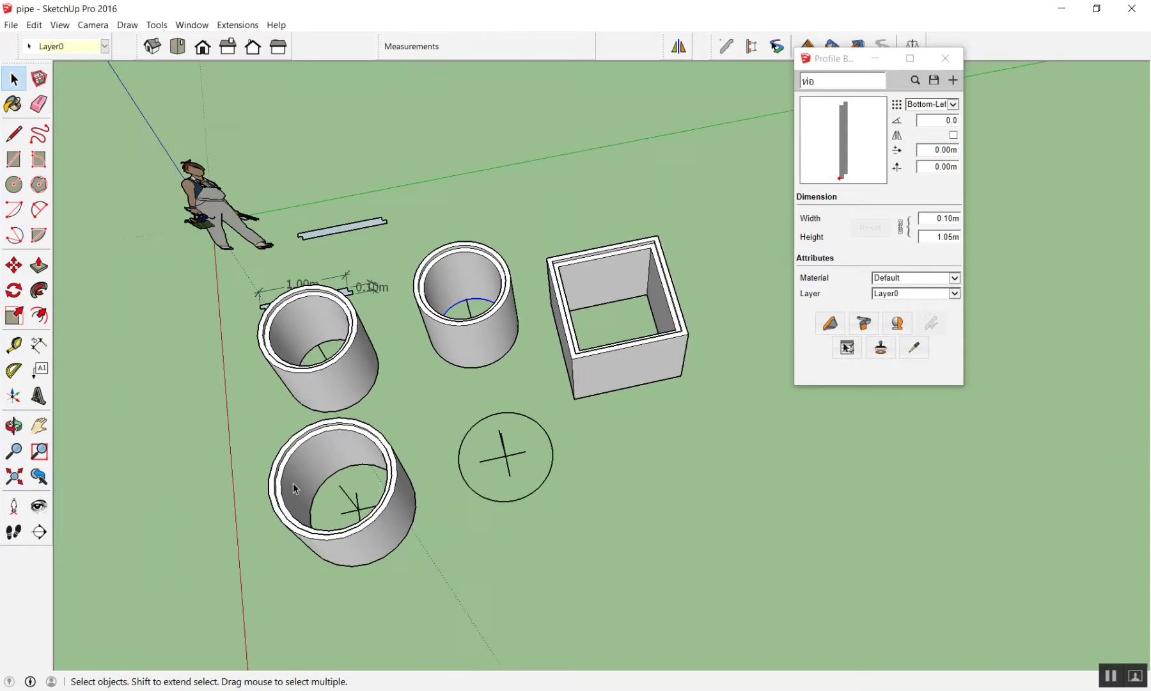
{"action": "scroll", "coordinate": [468, 627], "scroll_direction": "up", "scroll_amount": 5}
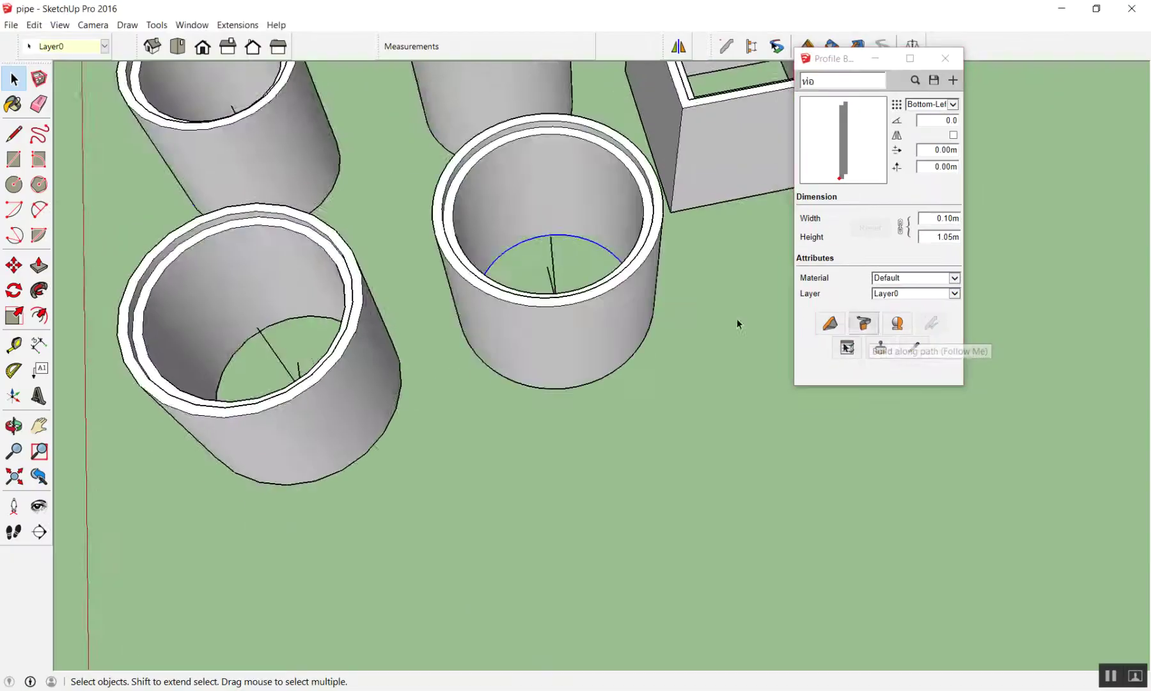
{"action": "middle_click_drag", "start_coordinate": [737, 323], "coordinate": [568, 488]}
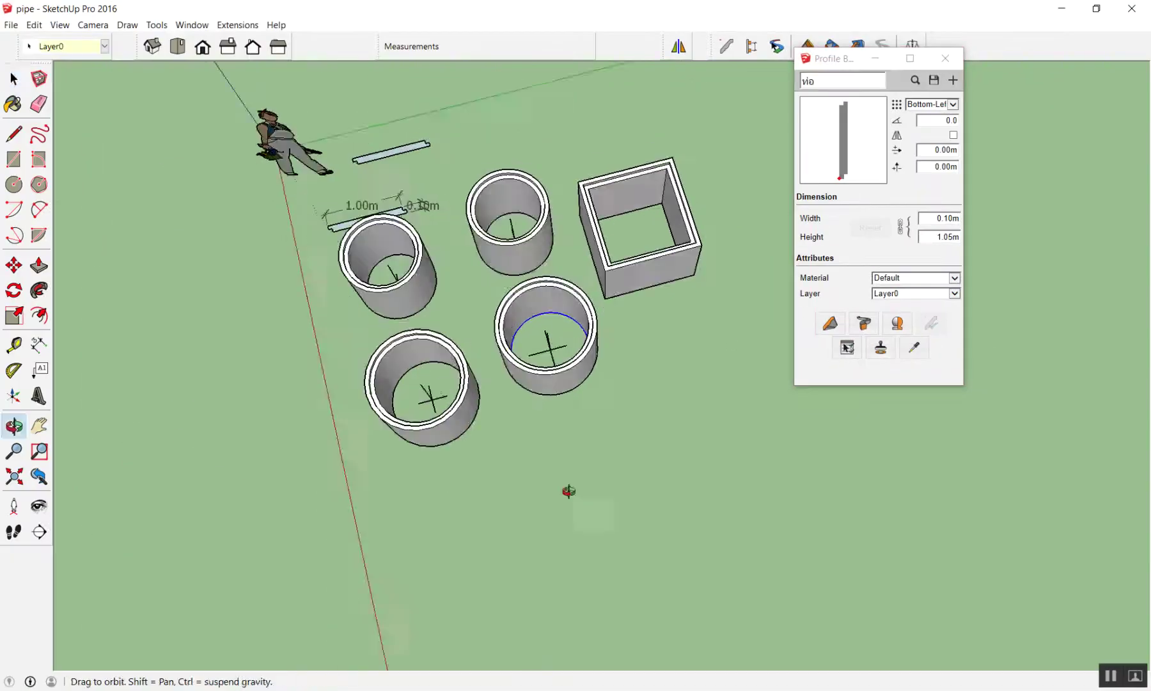
{"action": "scroll", "coordinate": [673, 189], "scroll_direction": "up", "scroll_amount": 3}
{"action": "scroll", "coordinate": [672, 189], "scroll_direction": "up", "scroll_amount": 3}
{"action": "mouse_move", "coordinate": [673, 190]}
{"action": "middle_mouse_down"}
{"action": "mouse_move", "coordinate": [587, 162]}
{"action": "mouse_move", "coordinate": [537, 197]}
{"action": "mouse_move", "coordinate": [527, 103]}
{"action": "mouse_move", "coordinate": [525, 130]}
{"action": "middle_mouse_up"}
{"action": "scroll", "coordinate": [587, 157], "scroll_direction": "down", "scroll_amount": 3}
{"action": "scroll", "coordinate": [531, 89], "scroll_direction": "down", "scroll_amount": 2}
{"action": "left_click", "coordinate": [540, 226]}
{"action": "mouse_move", "coordinate": [539, 225]}
{"action": "middle_mouse_down"}
{"action": "mouse_move", "coordinate": [572, 290]}
{"action": "mouse_move", "coordinate": [550, 160]}
{"action": "middle_mouse_up"}
{"action": "scroll", "coordinate": [593, 84], "scroll_direction": "up", "scroll_amount": 2}
{"action": "mouse_move", "coordinate": [594, 84]}
{"action": "middle_mouse_down"}
{"action": "mouse_move", "coordinate": [475, 323]}
{"action": "mouse_move", "coordinate": [600, 569]}
{"action": "middle_mouse_up"}
{"action": "scroll", "coordinate": [475, 323], "scroll_direction": "down", "scroll_amount": 2}
{"action": "scroll", "coordinate": [449, 477], "scroll_direction": "up", "scroll_amount": 3}
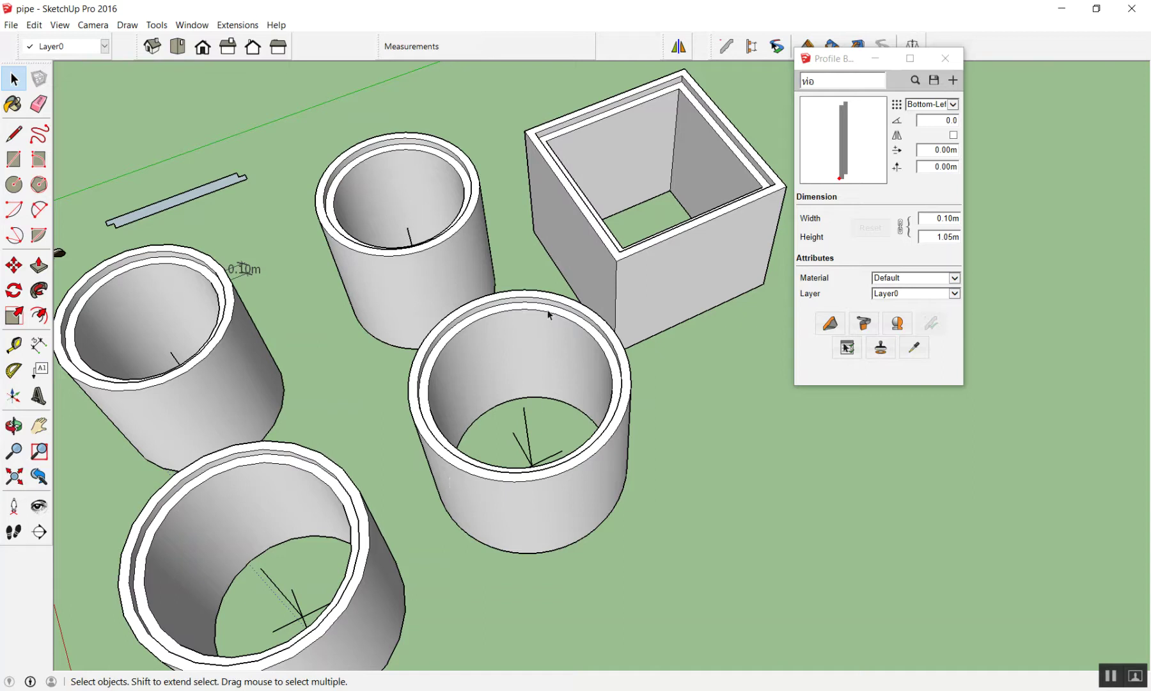
{"action": "scroll", "coordinate": [563, 339], "scroll_direction": "down", "scroll_amount": 3}
{"action": "scroll", "coordinate": [594, 393], "scroll_direction": "up", "scroll_amount": 3}
{"action": "scroll", "coordinate": [658, 317], "scroll_direction": "down", "scroll_amount": 1}
{"action": "scroll", "coordinate": [638, 264], "scroll_direction": "down", "scroll_amount": 2}
{"action": "scroll", "coordinate": [658, 228], "scroll_direction": "up", "scroll_amount": 3}
{"action": "scroll", "coordinate": [656, 226], "scroll_direction": "down", "scroll_amount": 1}
{"action": "scroll", "coordinate": [578, 128], "scroll_direction": "down", "scroll_amount": 2}
{"action": "middle_click_drag", "start_coordinate": [578, 128], "coordinate": [470, 471]}
{"action": "scroll", "coordinate": [428, 391], "scroll_direction": "down", "scroll_amount": 2}
{"action": "middle_click_drag", "start_coordinate": [428, 390], "coordinate": [371, 245]}
{"action": "scroll", "coordinate": [374, 256], "scroll_direction": "down", "scroll_amount": 2}
{"action": "scroll", "coordinate": [377, 262], "scroll_direction": "down", "scroll_amount": 2}
{"action": "scroll", "coordinate": [378, 262], "scroll_direction": "up", "scroll_amount": 2}
{"action": "scroll", "coordinate": [362, 246], "scroll_direction": "up", "scroll_amount": 3}
{"action": "mouse_move", "coordinate": [357, 239]}
{"action": "middle_mouse_down"}
{"action": "mouse_move", "coordinate": [543, 364]}
{"action": "mouse_move", "coordinate": [417, 374]}
{"action": "middle_mouse_up"}
{"action": "scroll", "coordinate": [544, 365], "scroll_direction": "down", "scroll_amount": 3}
{"action": "scroll", "coordinate": [417, 374], "scroll_direction": "up", "scroll_amount": 2}
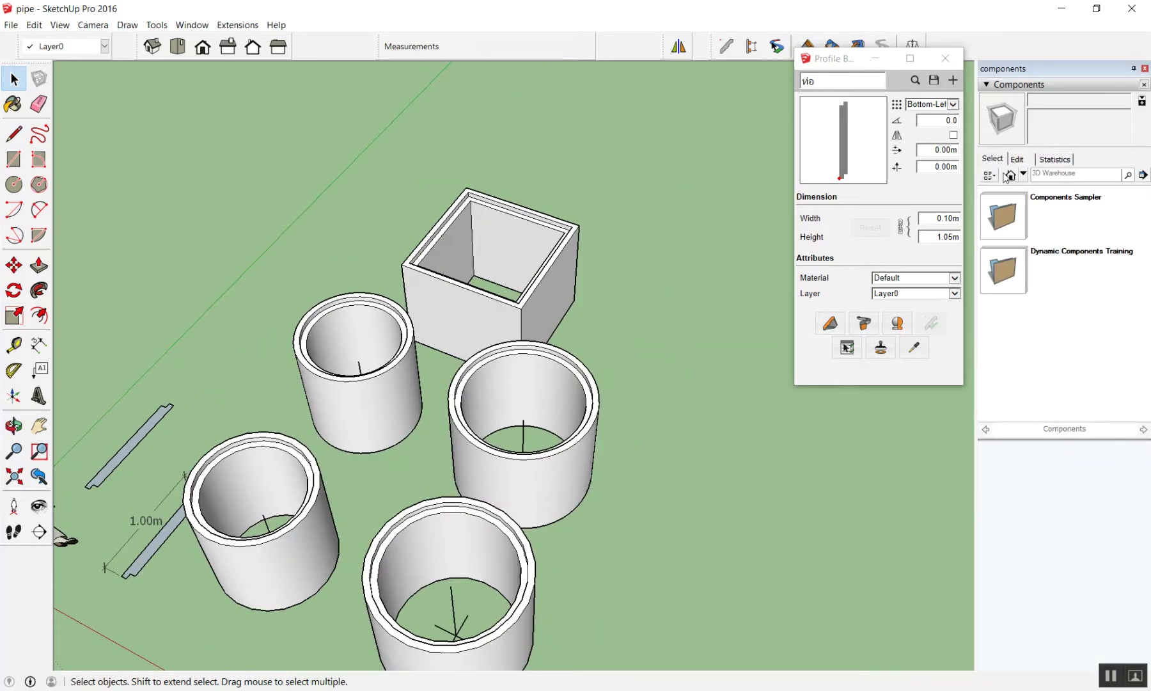
In the In Model components list, rename definition Group1#1 to ท่อ1.
{"action": "left_click", "coordinate": [1011, 175]}
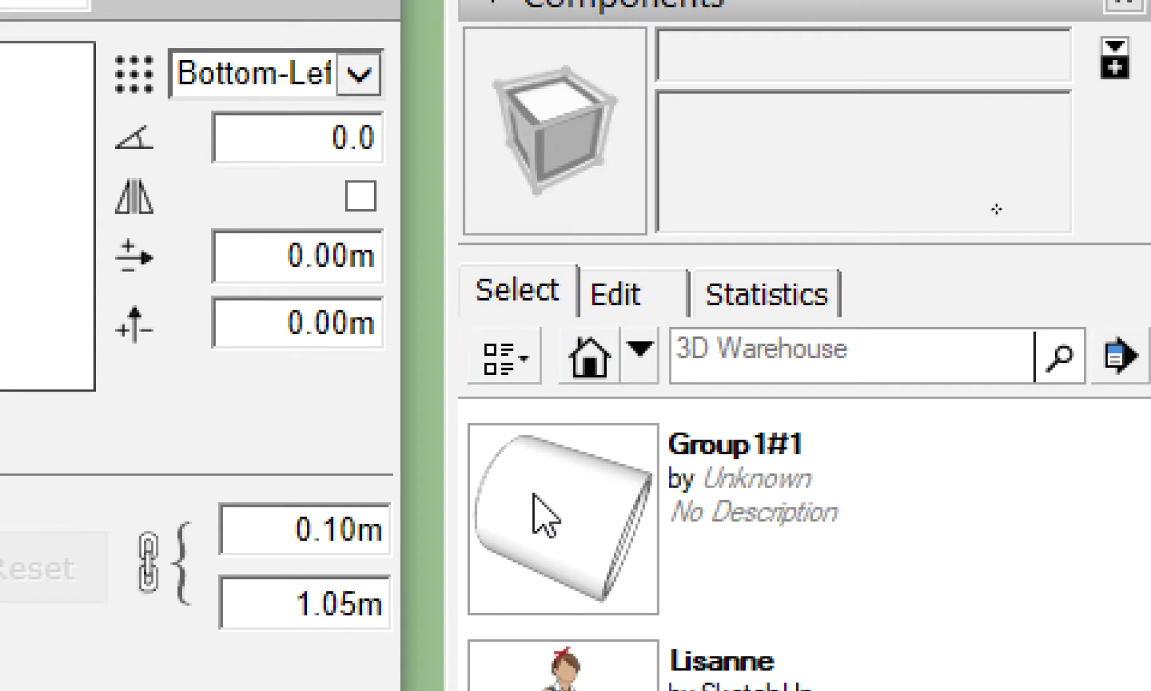
{"action": "left_click", "coordinate": [534, 496]}
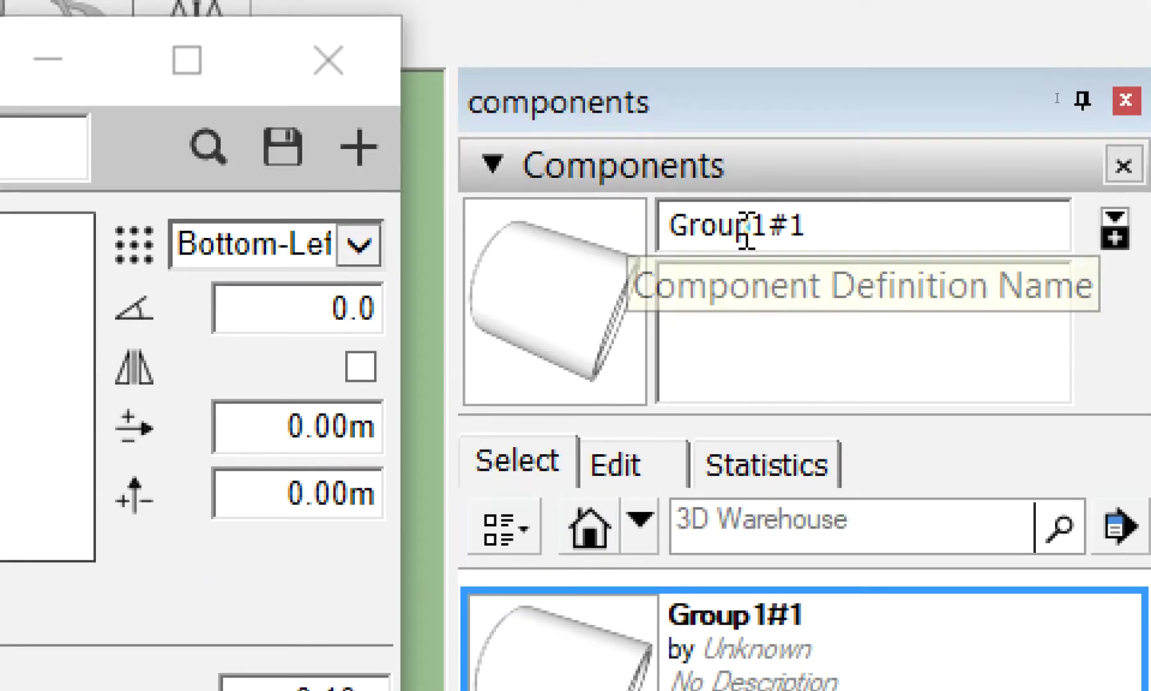
{"action": "mouse_move", "coordinate": [860, 233]}
{"action": "left_mouse_down"}
{"action": "mouse_move", "coordinate": [758, 234]}
{"action": "mouse_move", "coordinate": [553, 193]}
{"action": "left_mouse_up"}
{"action": "type", "text": "mj"}
{"action": "key", "text": "BackSpace"}
{"action": "key", "text": "BackSpace"}
{"action": "type", "text": "ท่อา"}
{"action": "key", "text": "BackSpace"}
{"action": "type", "text": "1"}
{"action": "key", "text": "Return"}
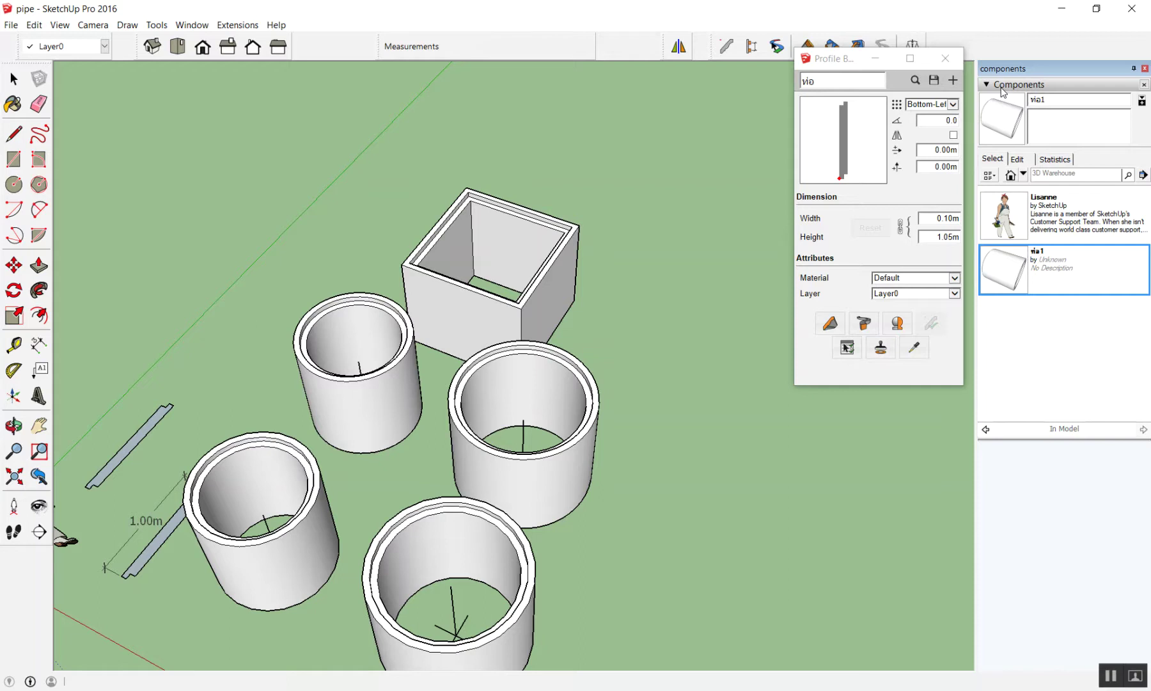
Place a ท่อ1 pipe ring in the scene and briefly select the front-left ring.
{"action": "scroll", "coordinate": [515, 273], "scroll_direction": "up", "scroll_amount": 2}
{"action": "scroll", "coordinate": [518, 278], "scroll_direction": "up", "scroll_amount": 2}
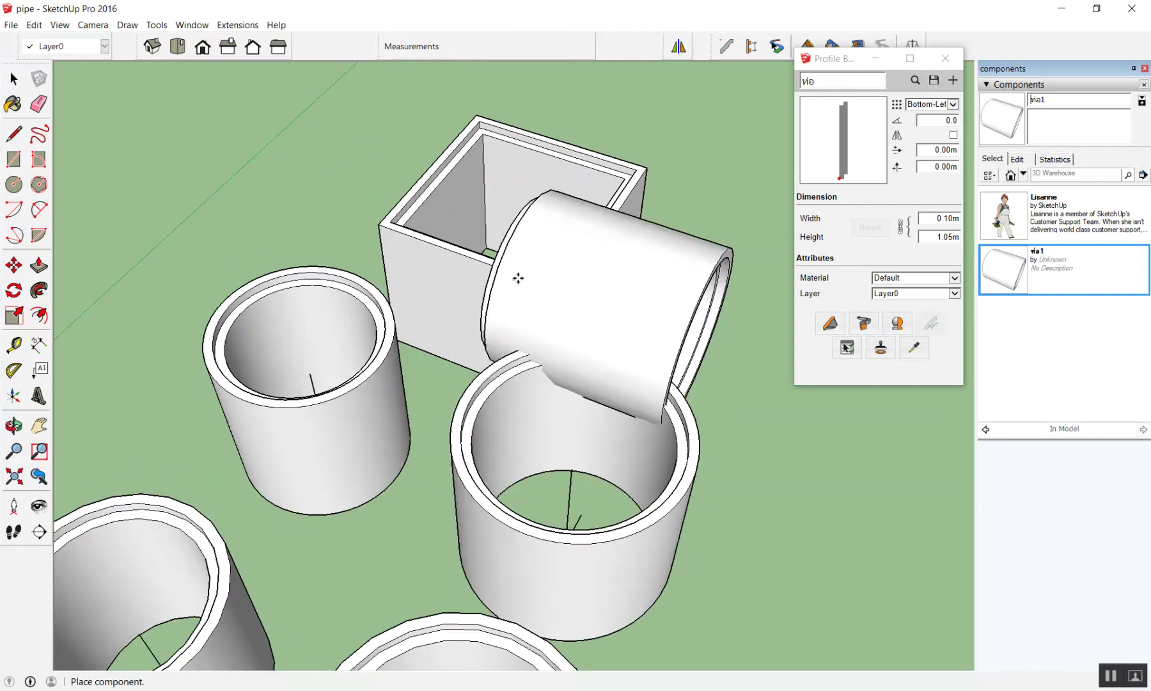
{"action": "scroll", "coordinate": [518, 279], "scroll_direction": "down", "scroll_amount": 2}
{"action": "left_click", "coordinate": [488, 236]}
{"action": "scroll", "coordinate": [284, 316], "scroll_direction": "up", "scroll_amount": 2}
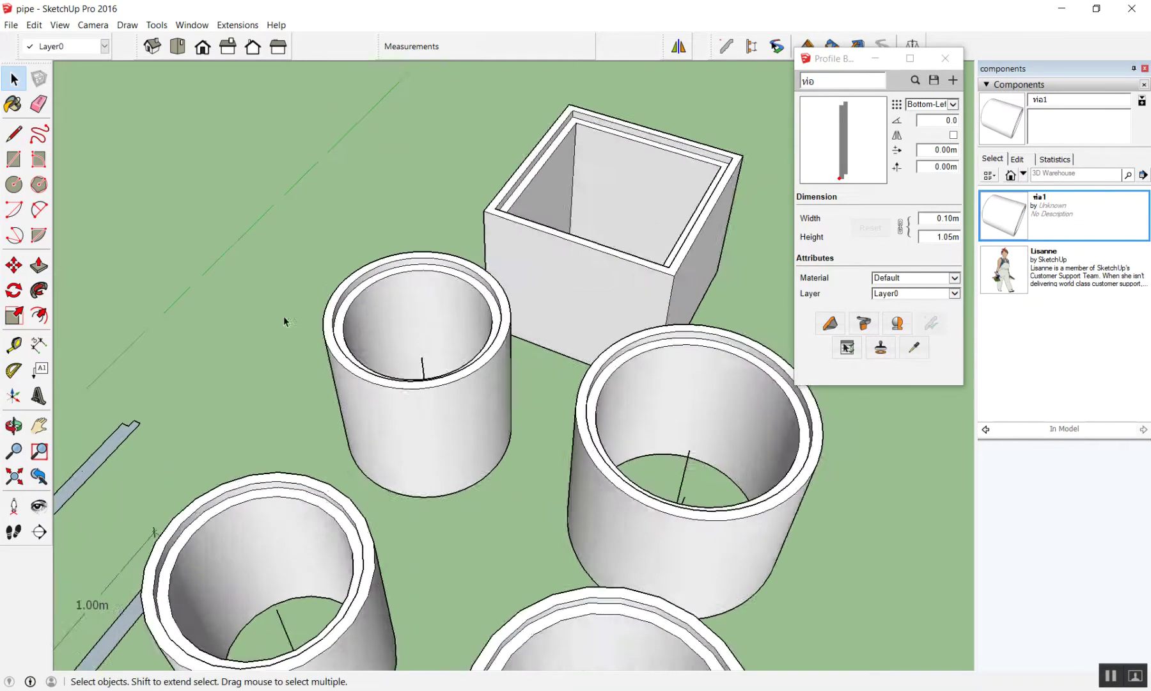
{"action": "scroll", "coordinate": [283, 316], "scroll_direction": "up", "scroll_amount": 1}
{"action": "left_click", "coordinate": [379, 329]}
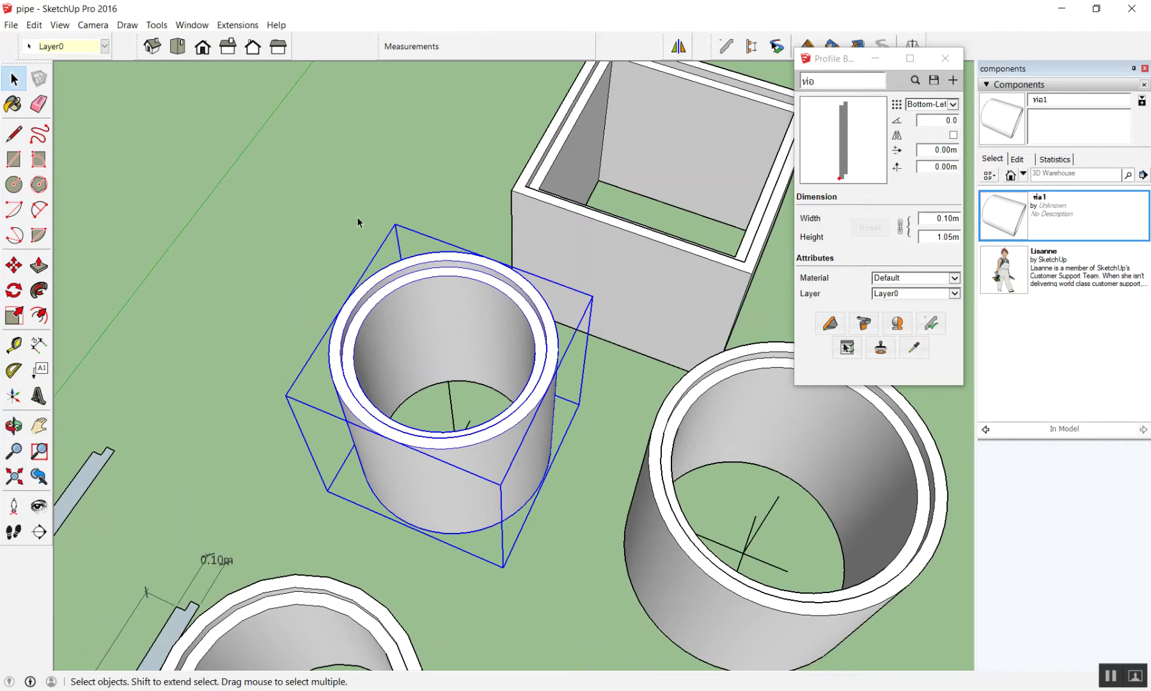
{"action": "scroll", "coordinate": [358, 246], "scroll_direction": "down", "scroll_amount": 3}
{"action": "scroll", "coordinate": [355, 259], "scroll_direction": "up", "scroll_amount": 2}
{"action": "scroll", "coordinate": [375, 424], "scroll_direction": "down", "scroll_amount": 2}
{"action": "left_click", "coordinate": [621, 441]}
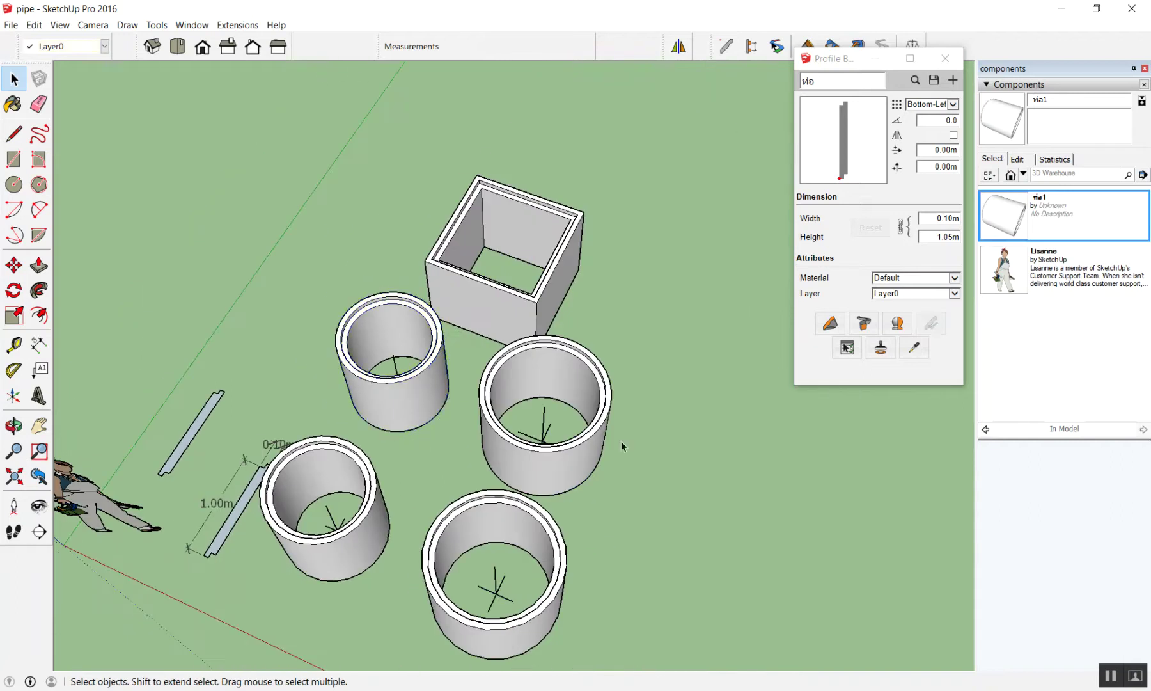
Try Profile Builder's pick-member tool, then bring up the front-left pipe's context menu.
{"action": "left_click", "coordinate": [915, 348]}
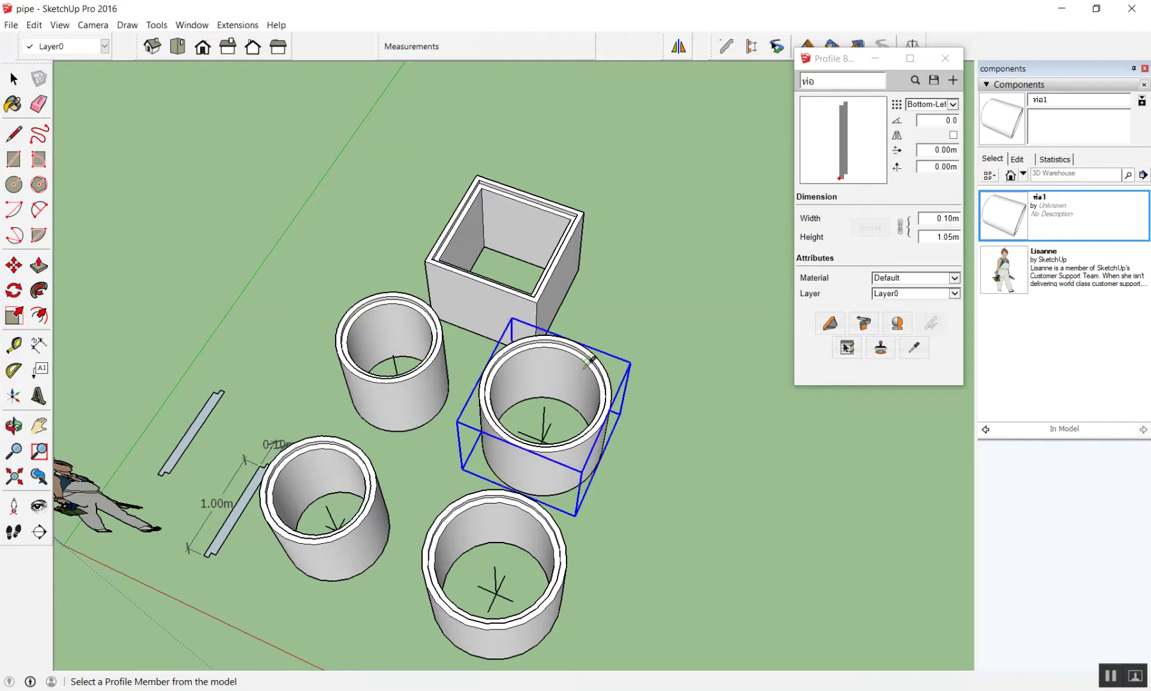
{"action": "key", "text": "space"}
{"action": "scroll", "coordinate": [447, 358], "scroll_direction": "up", "scroll_amount": 2}
{"action": "scroll", "coordinate": [380, 309], "scroll_direction": "up", "scroll_amount": 3}
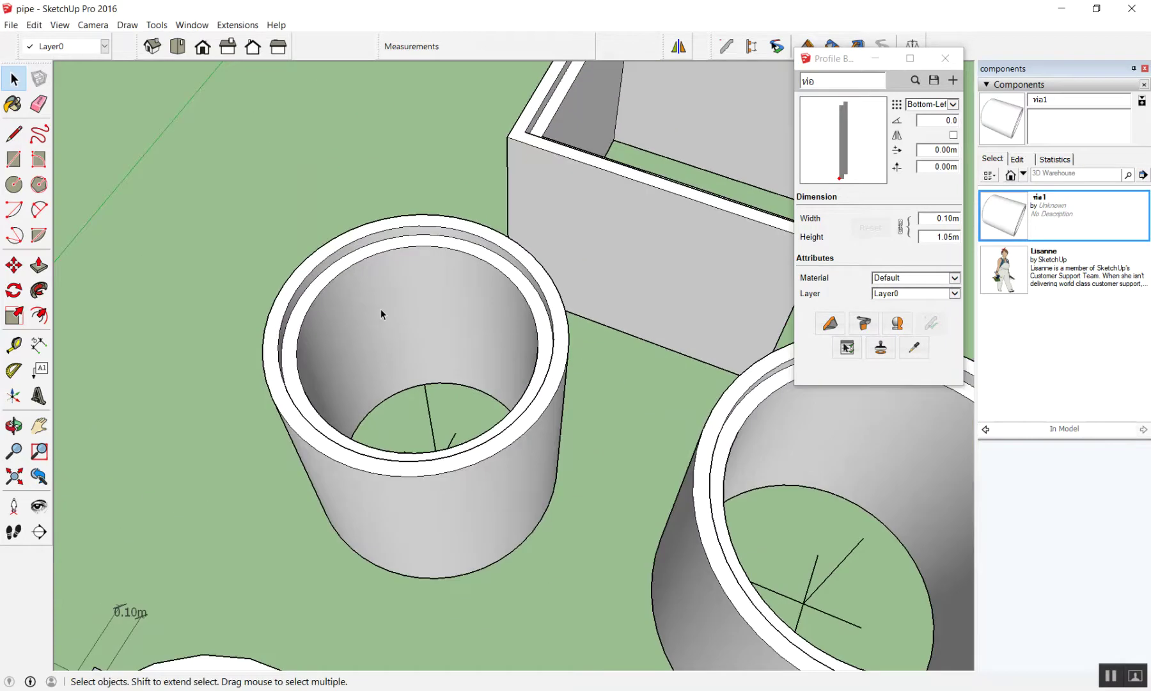
{"action": "scroll", "coordinate": [380, 308], "scroll_direction": "up", "scroll_amount": 2}
{"action": "scroll", "coordinate": [425, 378], "scroll_direction": "down", "scroll_amount": 5}
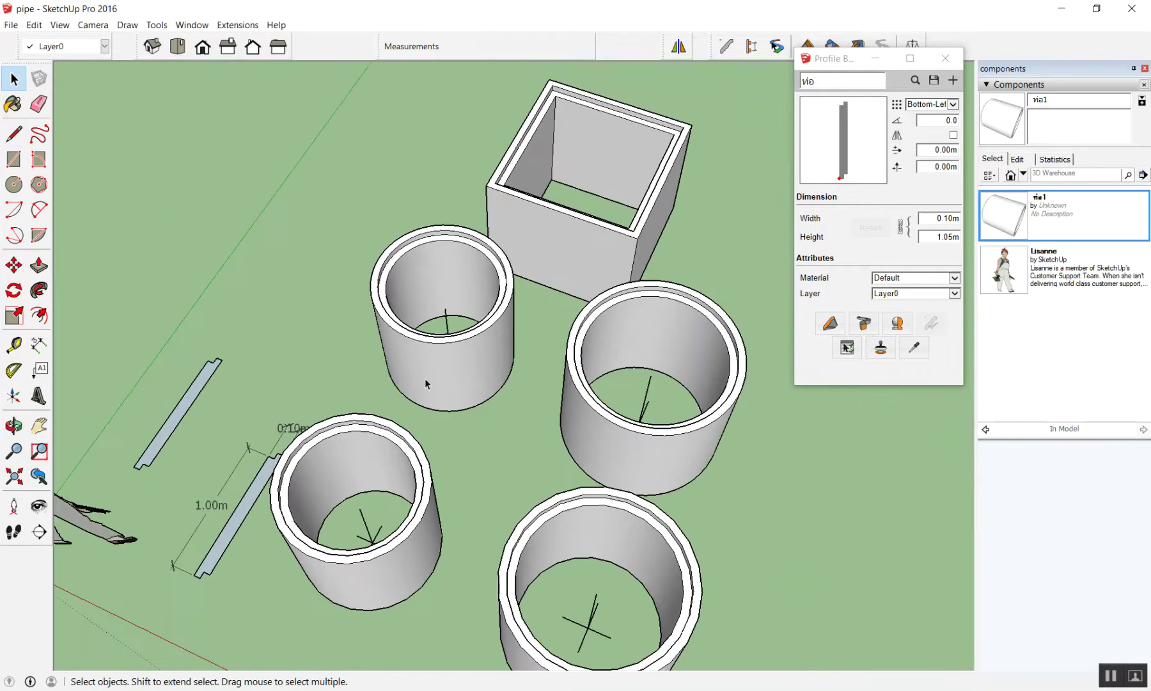
{"action": "left_click", "coordinate": [912, 351]}
{"action": "left_click", "coordinate": [390, 307]}
{"action": "scroll", "coordinate": [348, 403], "scroll_direction": "up", "scroll_amount": 2}
{"action": "right_click", "coordinate": [344, 444]}
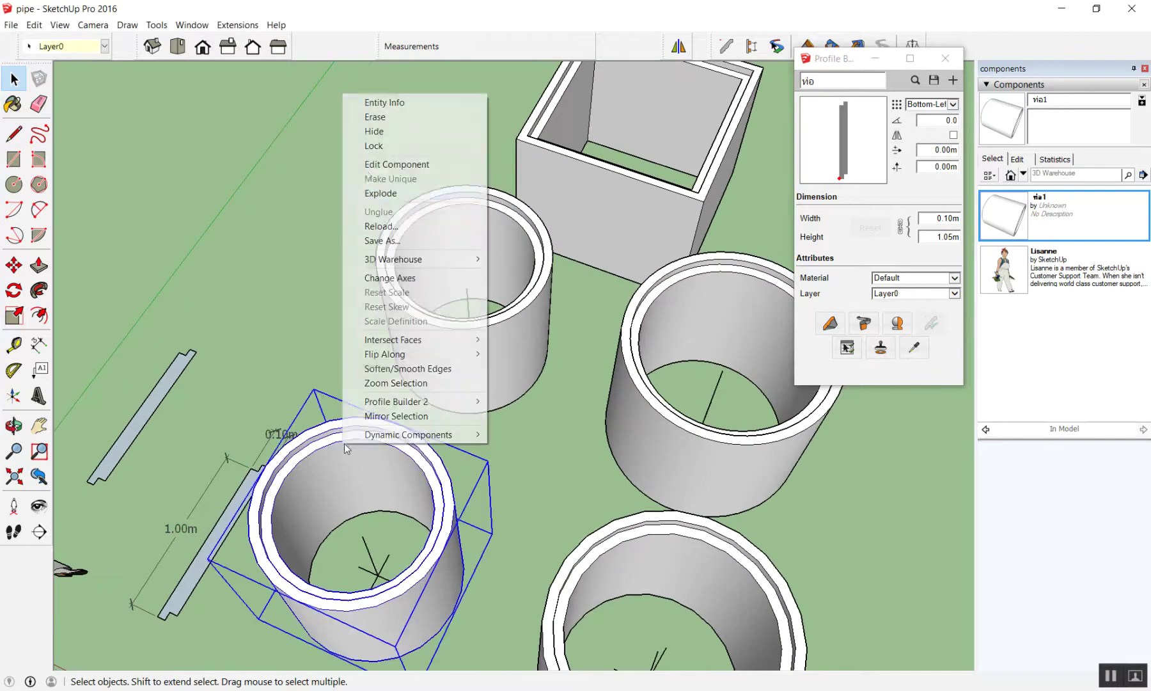
Show Entity Info for the bottom-right and right pipe rings to inspect them.
{"action": "left_click", "coordinate": [385, 103]}
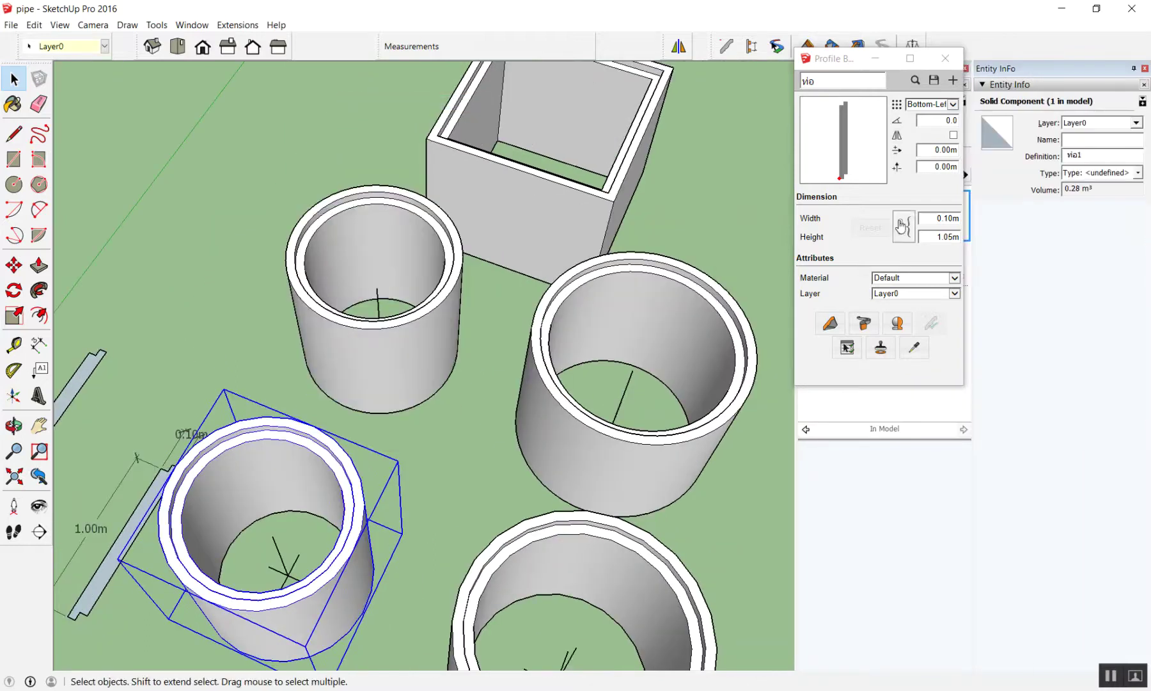
{"action": "scroll", "coordinate": [523, 169], "scroll_direction": "down", "scroll_amount": 3}
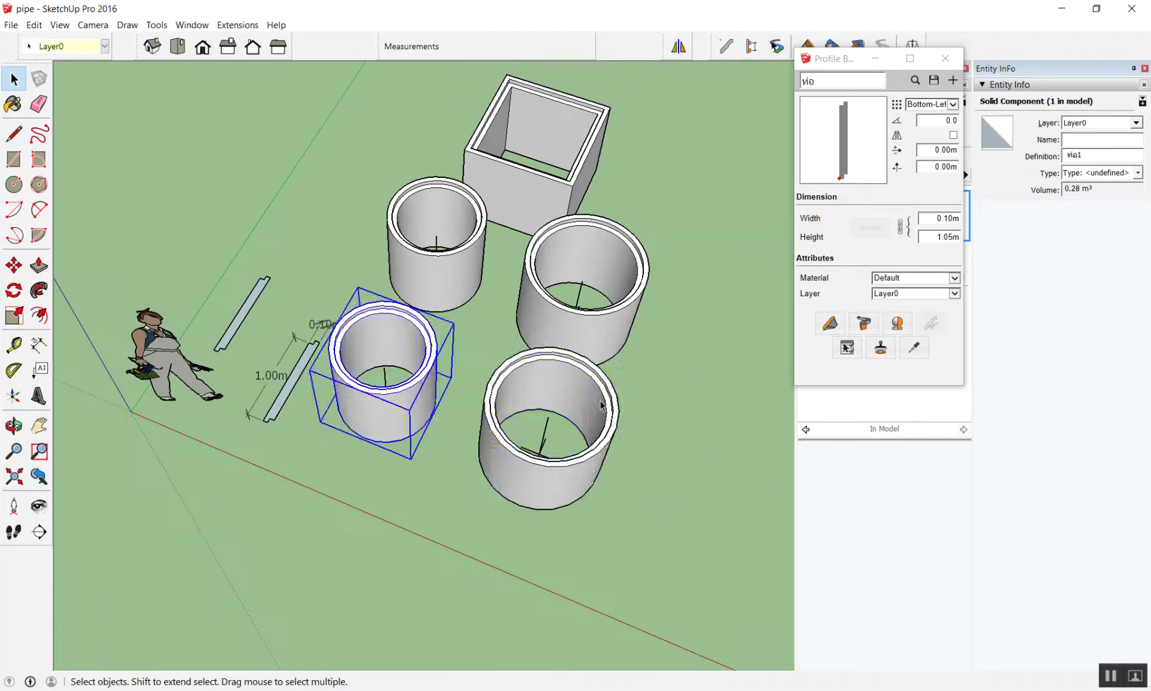
{"action": "right_click", "coordinate": [603, 416]}
{"action": "left_click", "coordinate": [615, 403]}
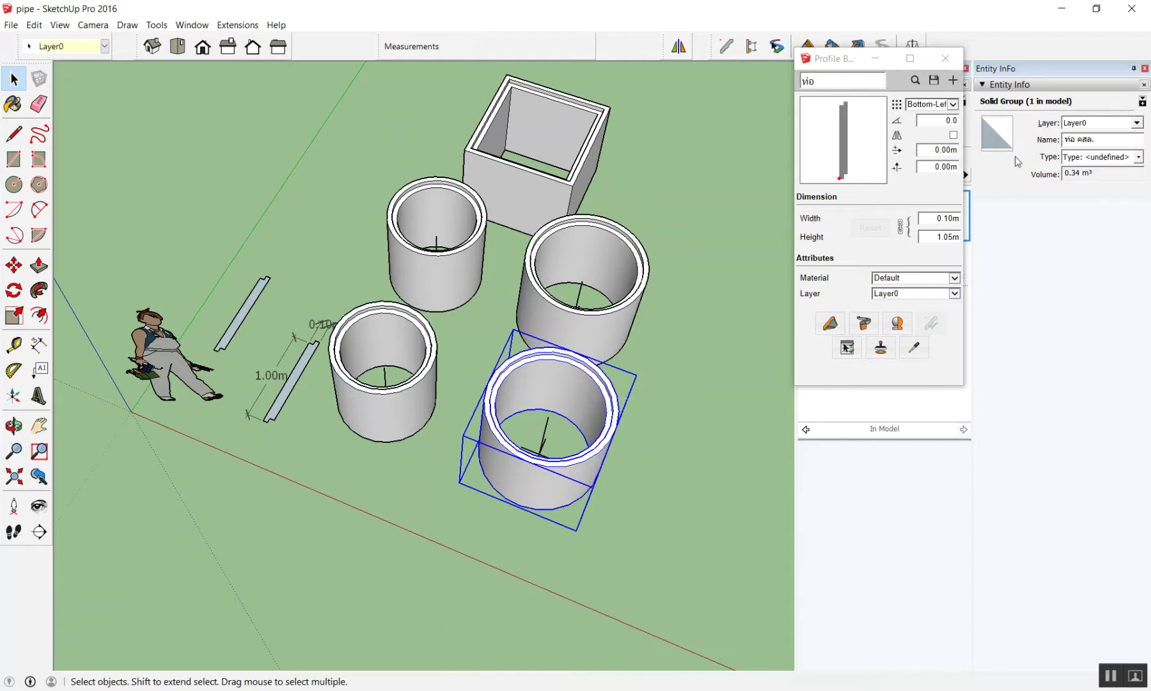
{"action": "left_click", "coordinate": [642, 282]}
{"action": "scroll", "coordinate": [660, 288], "scroll_direction": "down", "scroll_amount": 3}
{"action": "scroll", "coordinate": [658, 295], "scroll_direction": "up", "scroll_amount": 3}
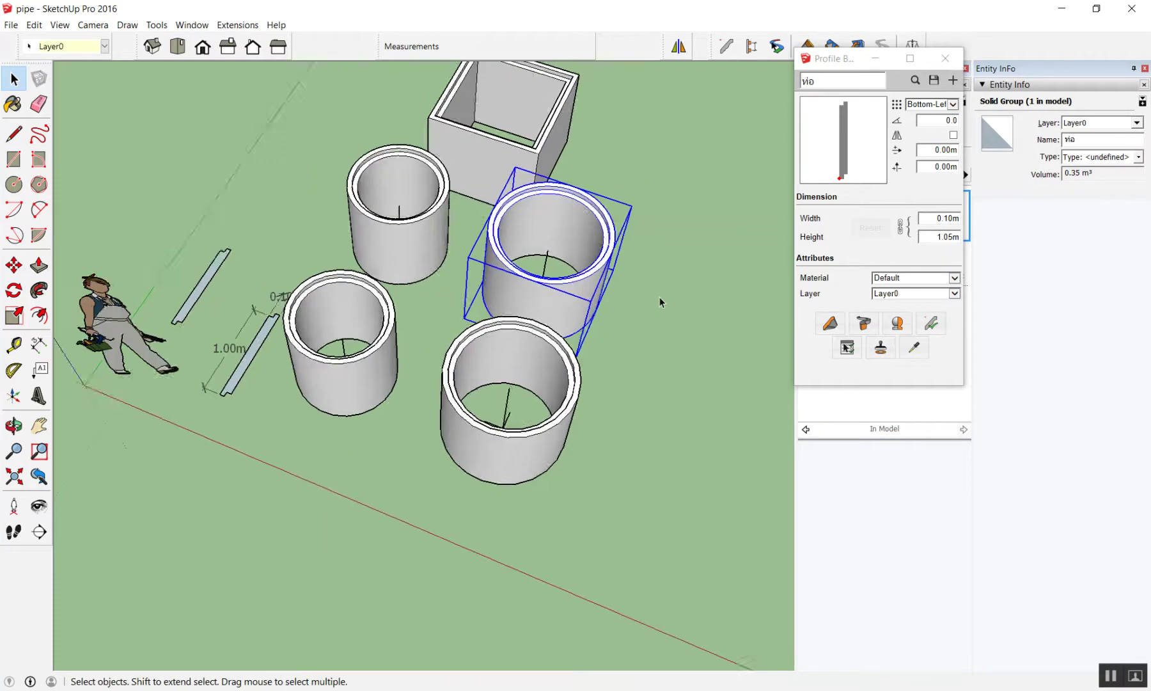
{"action": "scroll", "coordinate": [659, 295], "scroll_direction": "up", "scroll_amount": 2}
{"action": "scroll", "coordinate": [454, 488], "scroll_direction": "up", "scroll_amount": 2}
{"action": "scroll", "coordinate": [406, 353], "scroll_direction": "up", "scroll_amount": 2}
Inspect the lower pipe ring from a more top-down view.
{"action": "left_click", "coordinate": [406, 352]}
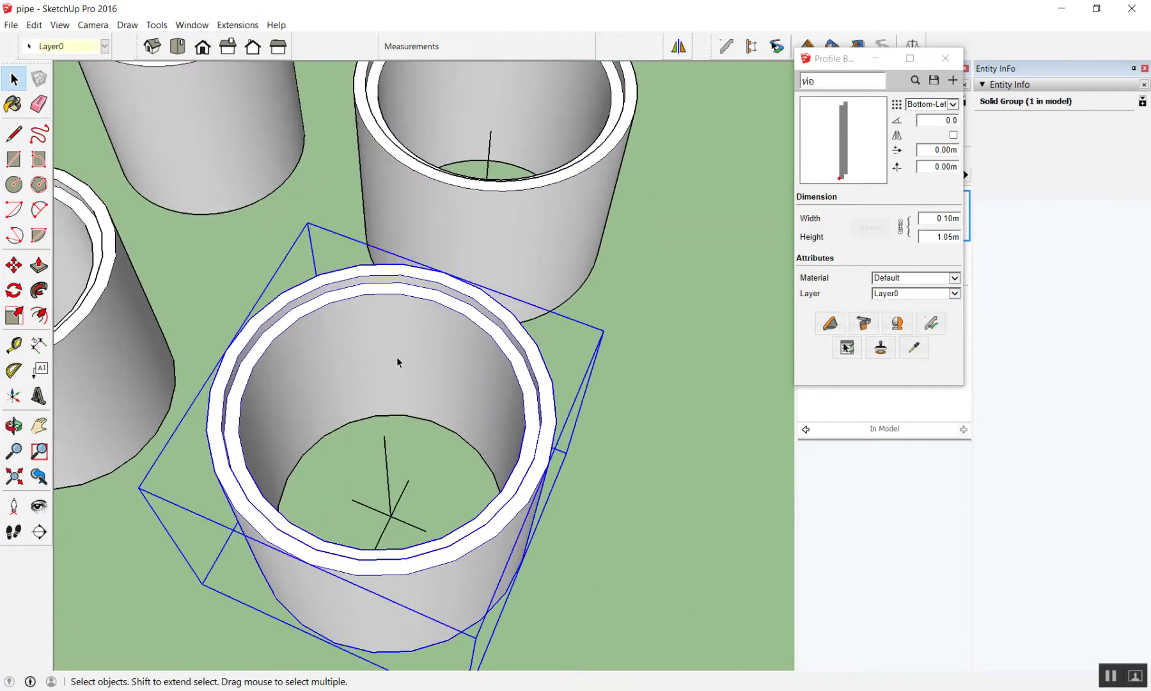
{"action": "scroll", "coordinate": [397, 362], "scroll_direction": "down", "scroll_amount": 3}
{"action": "scroll", "coordinate": [390, 360], "scroll_direction": "down", "scroll_amount": 2}
{"action": "scroll", "coordinate": [376, 357], "scroll_direction": "up", "scroll_amount": 2}
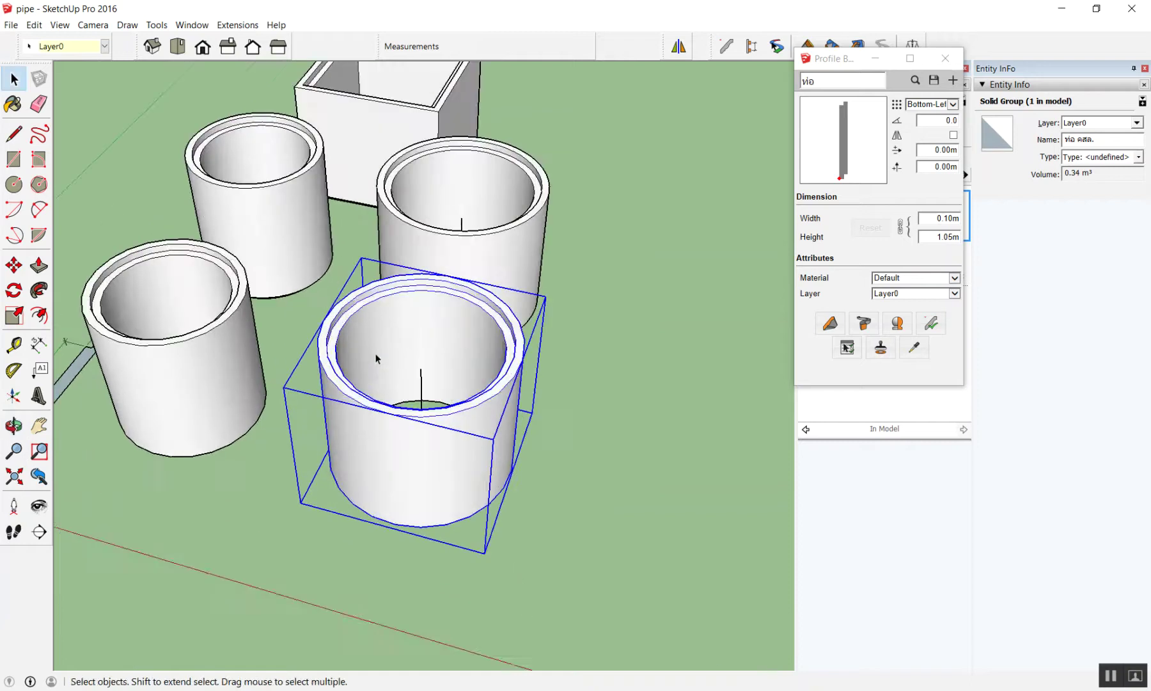
{"action": "middle_click_drag", "start_coordinate": [375, 352], "coordinate": [384, 368]}
{"action": "scroll", "coordinate": [384, 368], "scroll_direction": "down", "scroll_amount": 3}
{"action": "scroll", "coordinate": [732, 398], "scroll_direction": "down", "scroll_amount": 2}
{"action": "scroll", "coordinate": [538, 266], "scroll_direction": "up", "scroll_amount": 3}
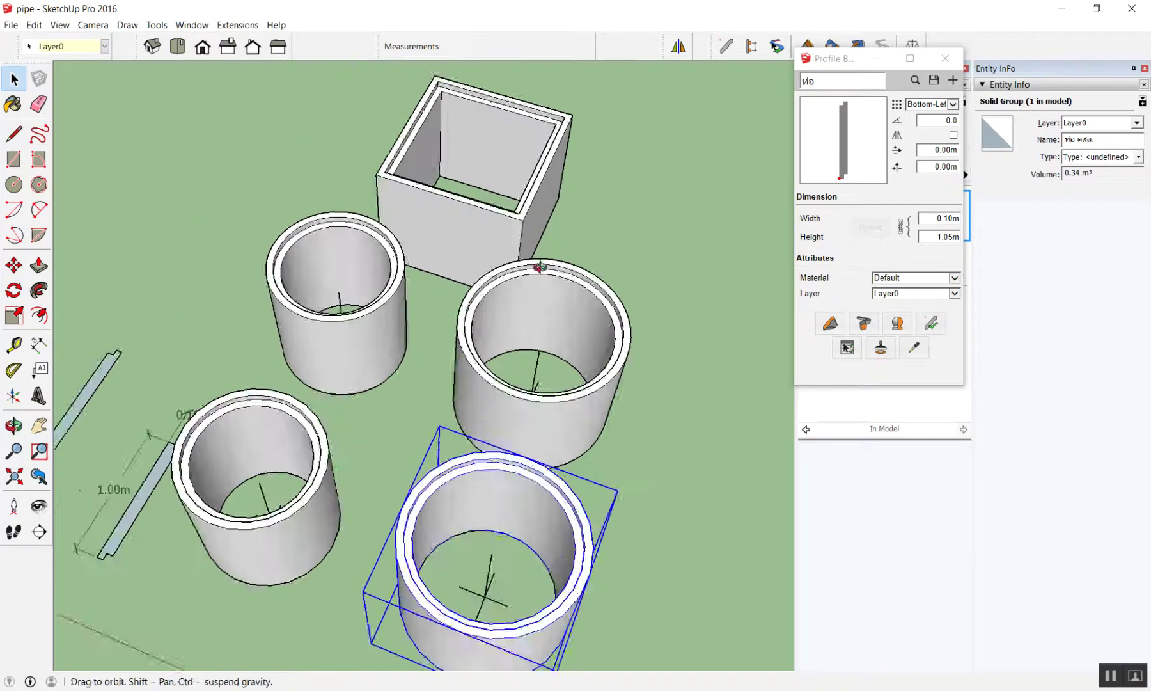
{"action": "scroll", "coordinate": [352, 267], "scroll_direction": "up", "scroll_amount": 1}
{"action": "scroll", "coordinate": [512, 185], "scroll_direction": "up", "scroll_amount": 3}
{"action": "scroll", "coordinate": [537, 195], "scroll_direction": "down", "scroll_amount": 3}
{"action": "scroll", "coordinate": [538, 198], "scroll_direction": "up", "scroll_amount": 1}
Delete the square concrete box and its leftover four-edge square outline.
{"action": "left_click", "coordinate": [538, 198]}
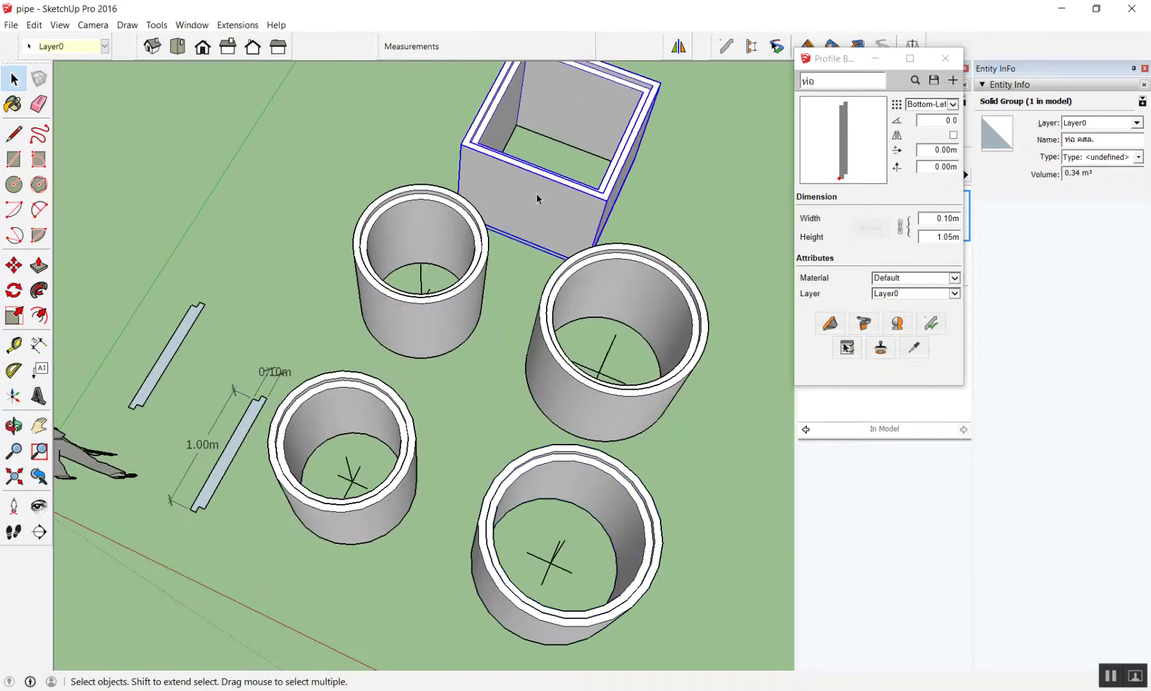
{"action": "key", "text": "Delete"}
{"action": "left_click", "coordinate": [606, 163]}
{"action": "triple_click", "coordinate": [607, 164]}
{"action": "key", "text": "Delete"}
{"action": "scroll", "coordinate": [473, 243], "scroll_direction": "up", "scroll_amount": 2}
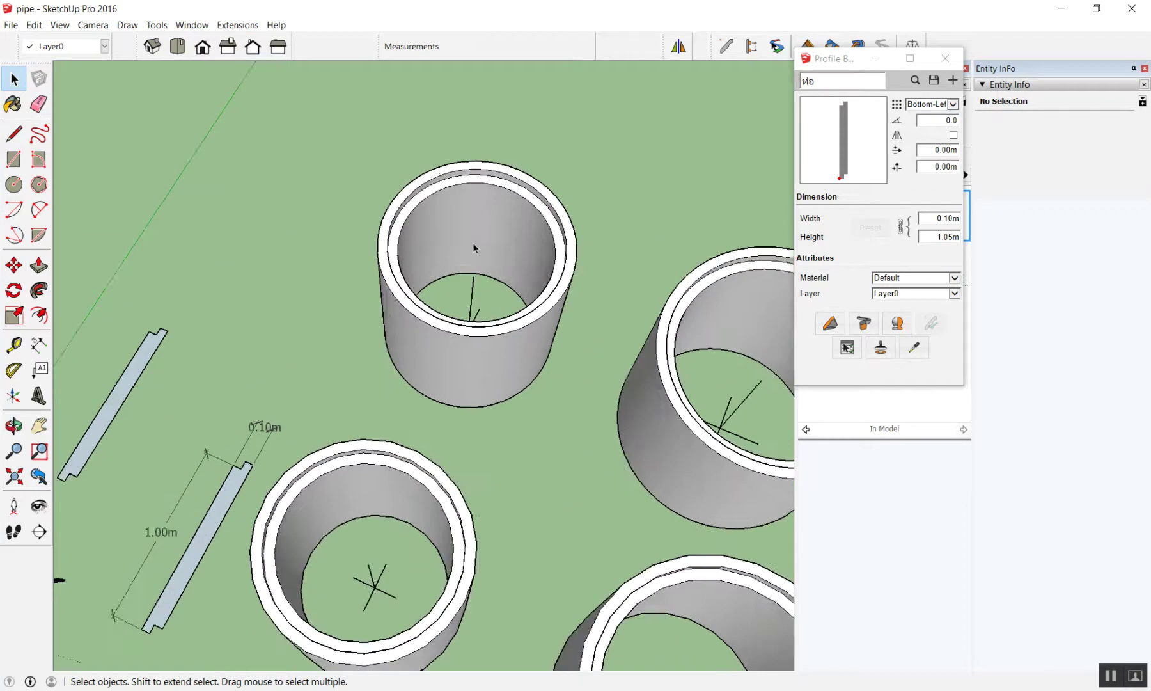
{"action": "scroll", "coordinate": [505, 224], "scroll_direction": "up", "scroll_amount": 2}
{"action": "scroll", "coordinate": [524, 195], "scroll_direction": "up", "scroll_amount": 2}
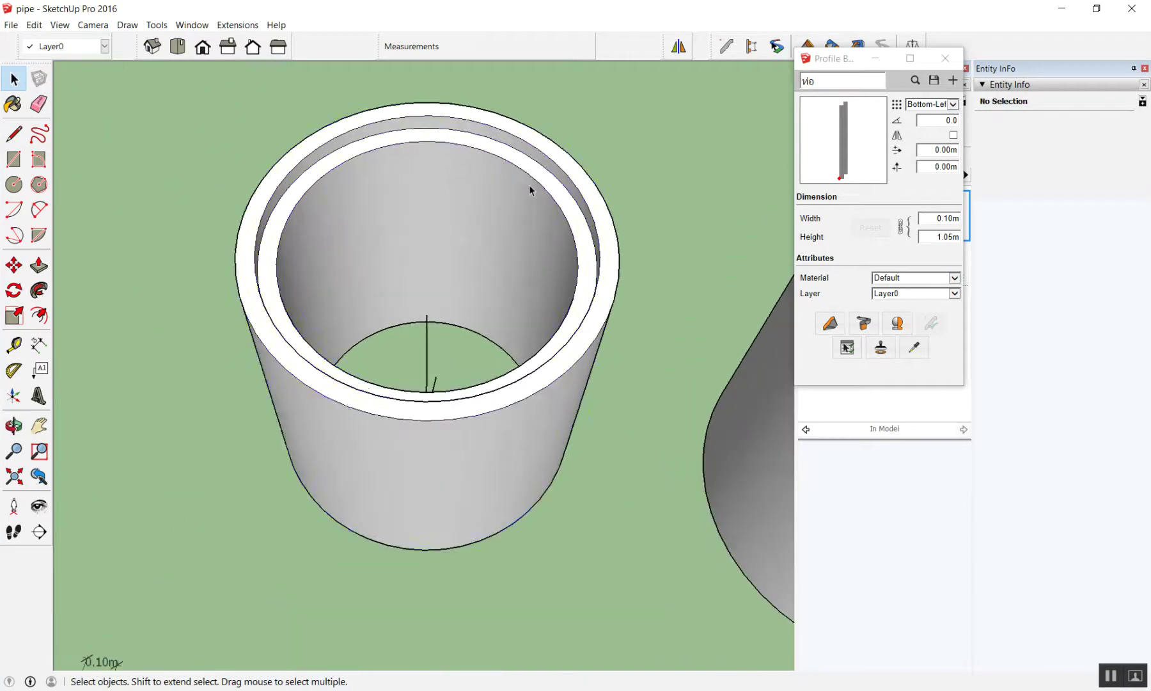
Make the upper pipe ring group into a component via Make Component.
{"action": "right_click", "coordinate": [396, 157]}
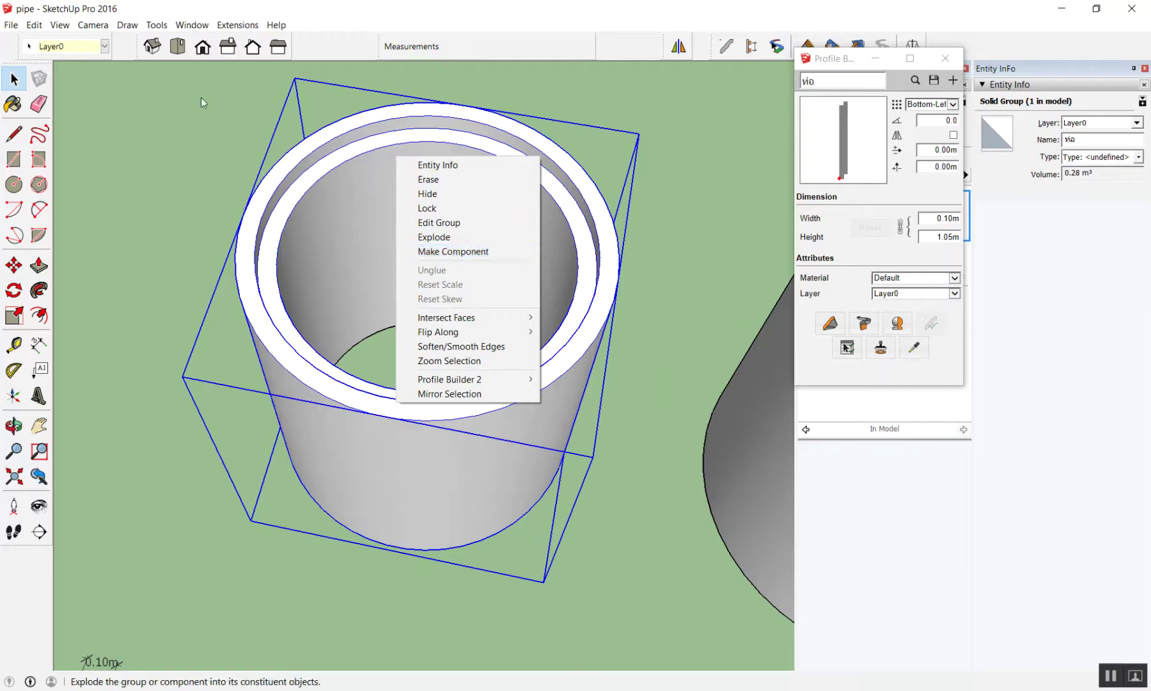
{"action": "left_click", "coordinate": [201, 99]}
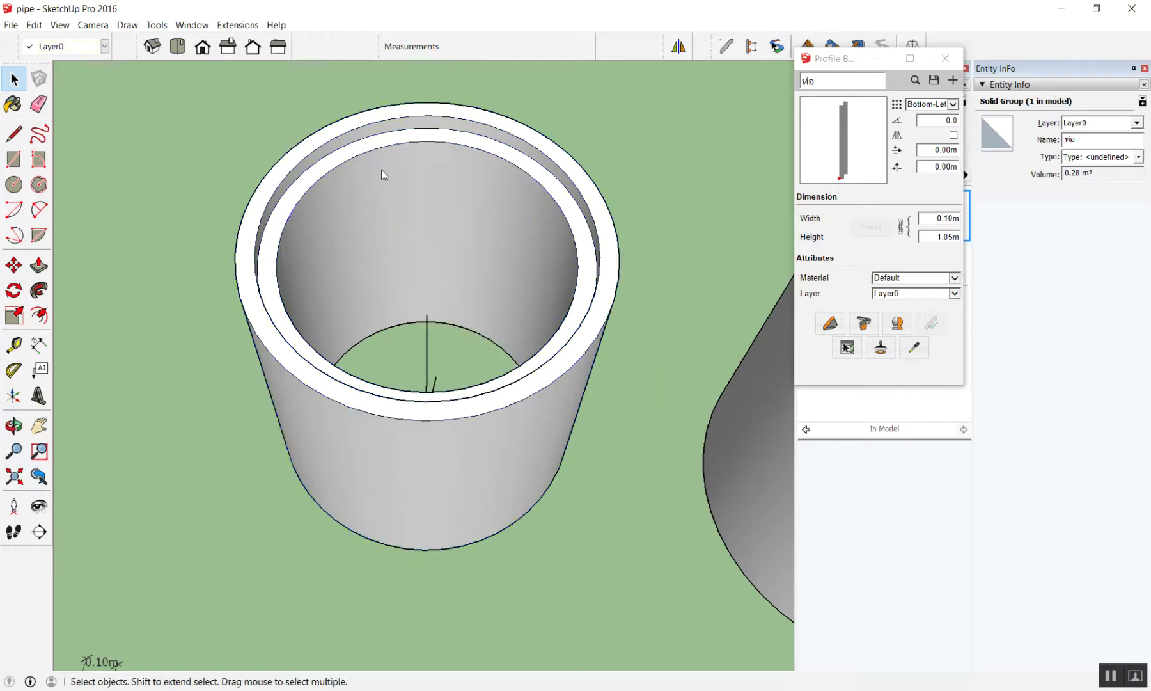
{"action": "right_click", "coordinate": [382, 170]}
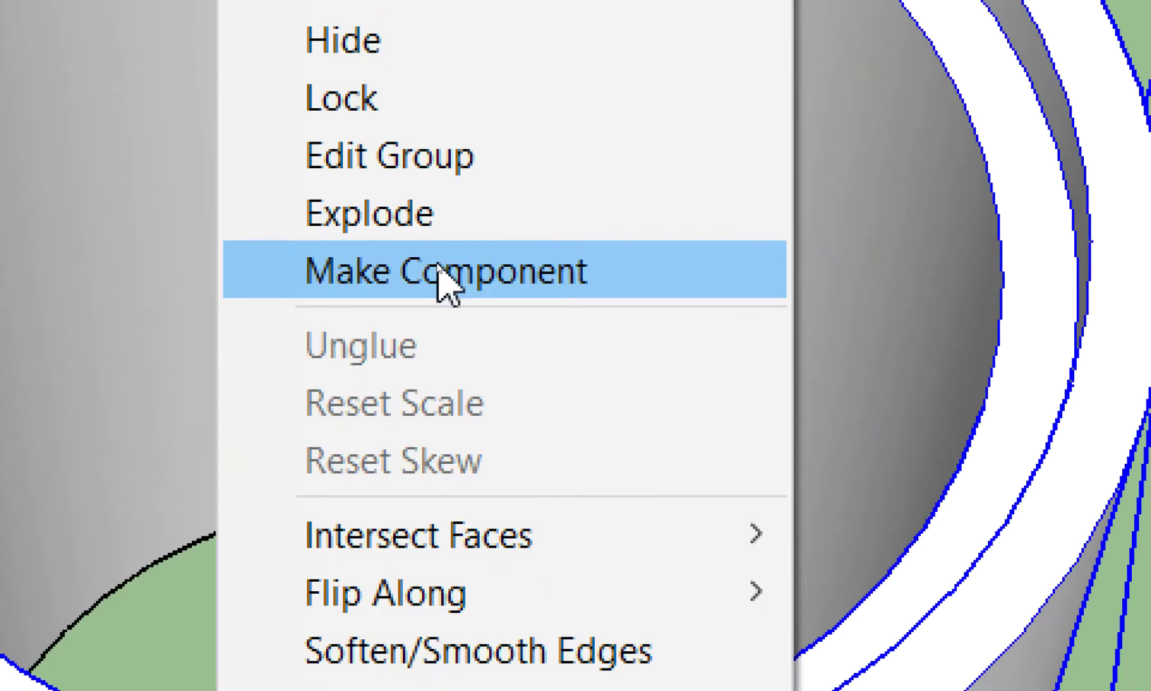
{"action": "left_click", "coordinate": [439, 266]}
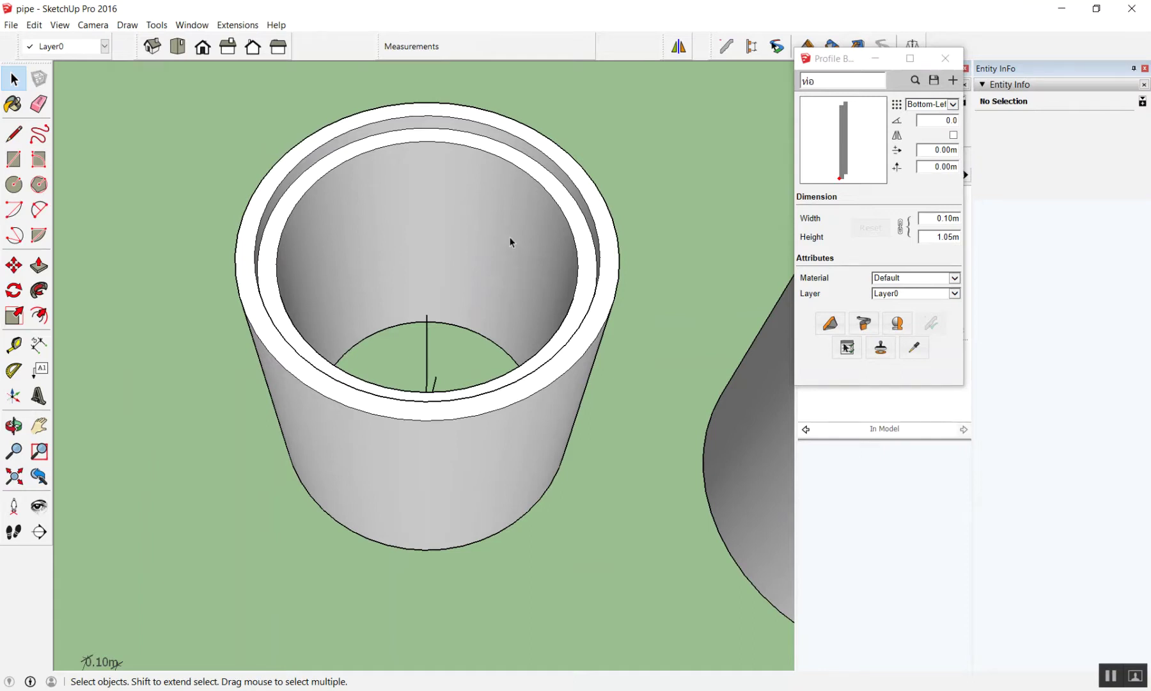
{"action": "scroll", "coordinate": [492, 256], "scroll_direction": "down", "scroll_amount": 3}
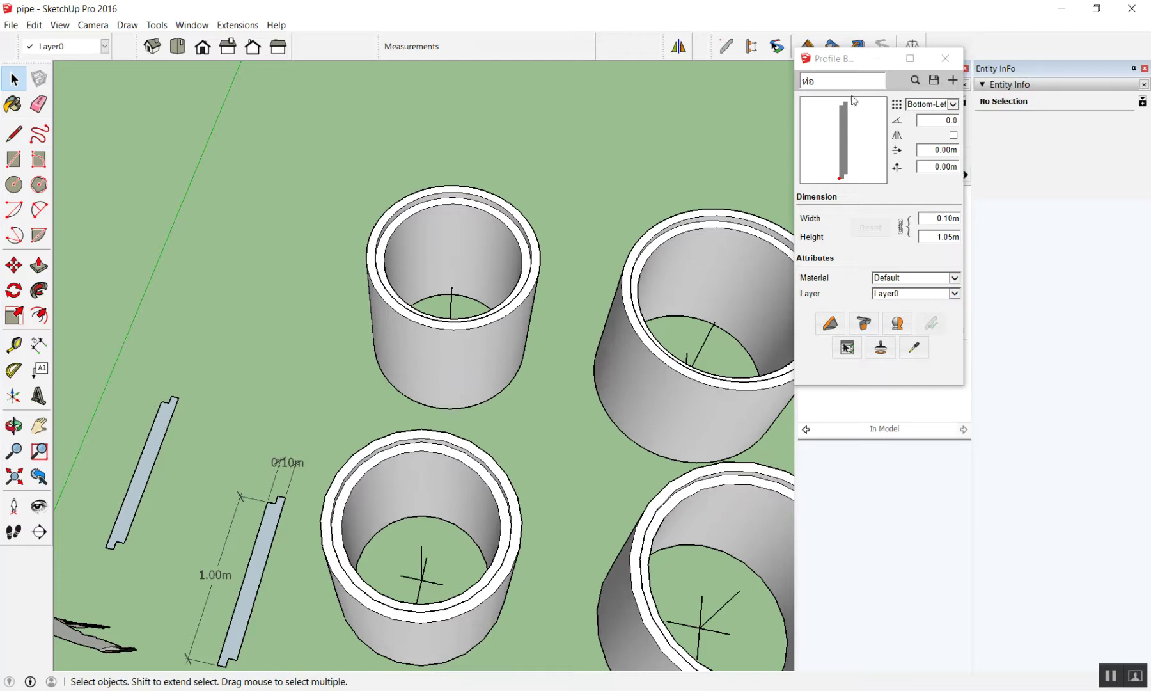
Move the Profile Builder window aside, dock the Components tray, and select Group4#1.
{"action": "left_click_drag", "start_coordinate": [857, 59], "coordinate": [745, 69]}
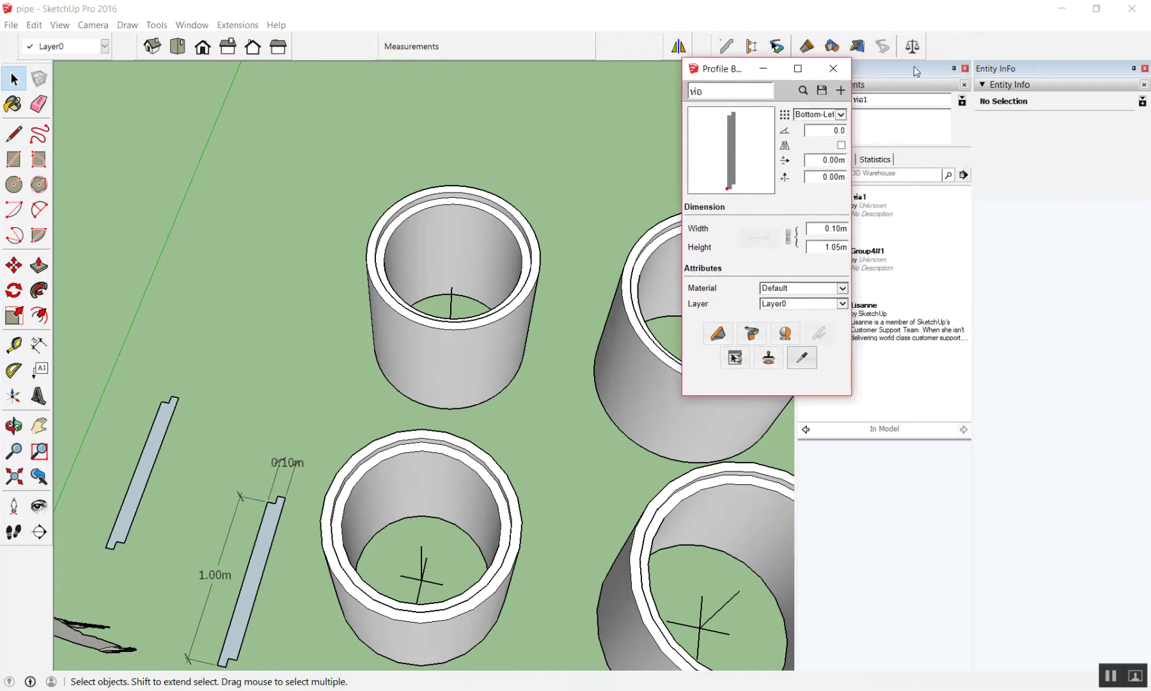
{"action": "left_click_drag", "start_coordinate": [925, 70], "coordinate": [1072, 75]}
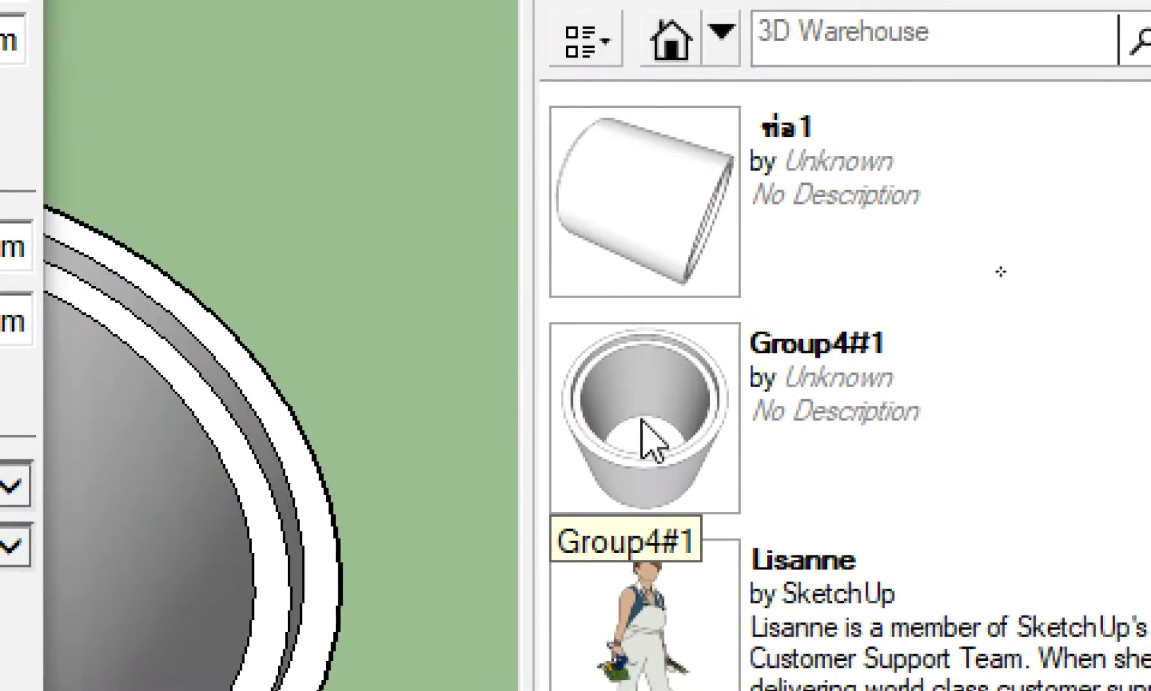
{"action": "left_click", "coordinate": [646, 441]}
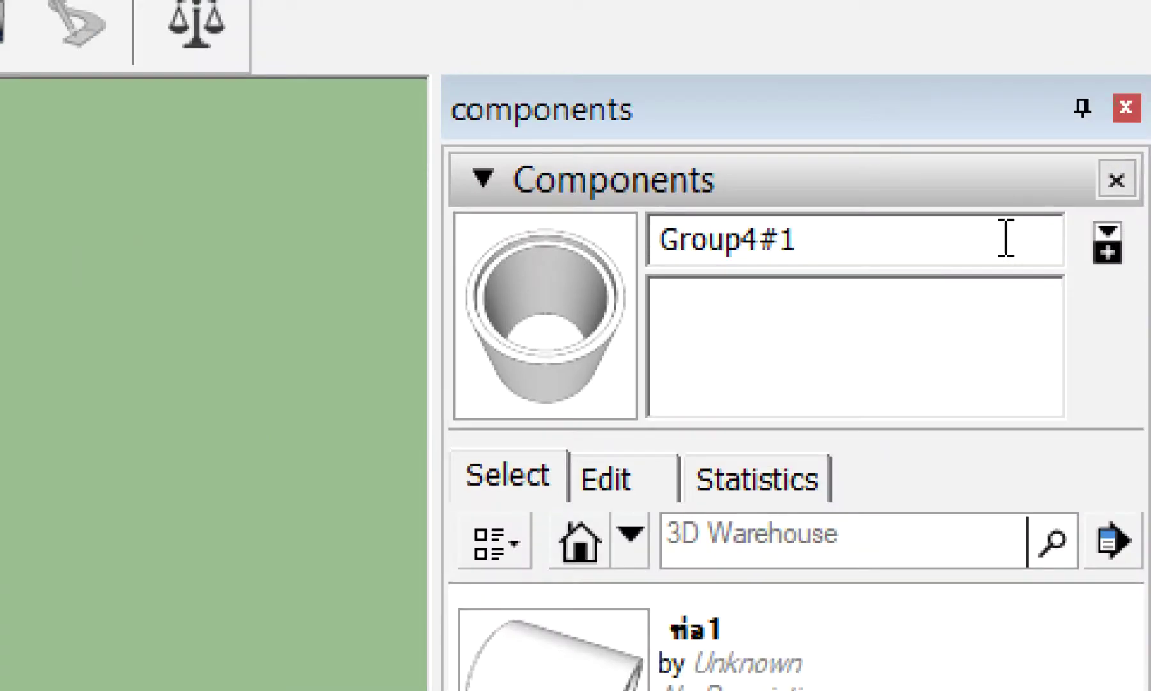
Rename the Group4#1 component to ท่อ80.
{"action": "left_click", "coordinate": [957, 247]}
{"action": "double_click", "coordinate": [956, 247]}
{"action": "type", "text": "mj"}
{"action": "key", "text": "BackSpace"}
{"action": "key", "text": "BackSpace"}
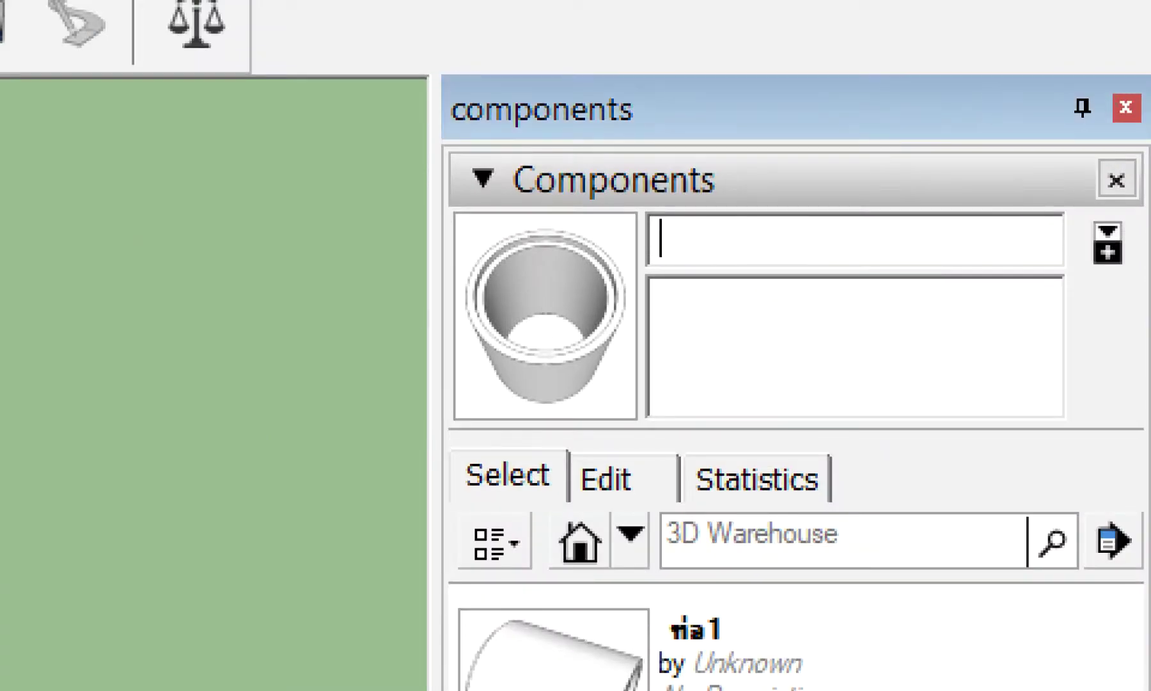
{"action": "type", "text": "ท่อ"}
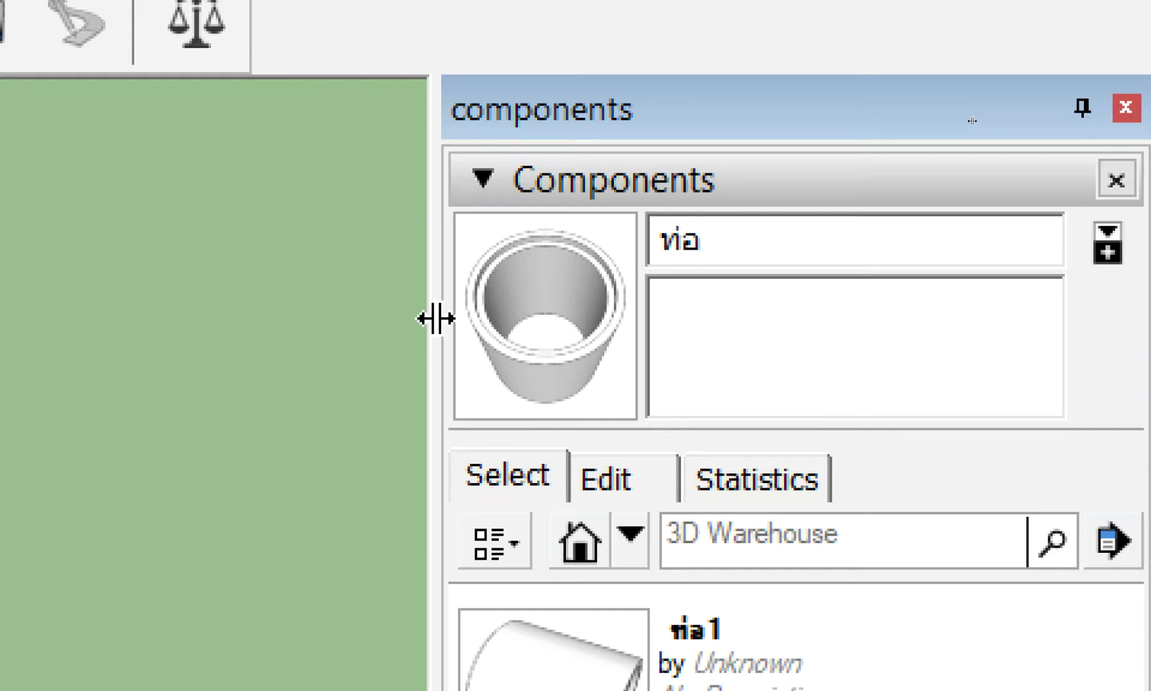
{"action": "type", "text": "80"}
{"action": "key", "text": "Home"}
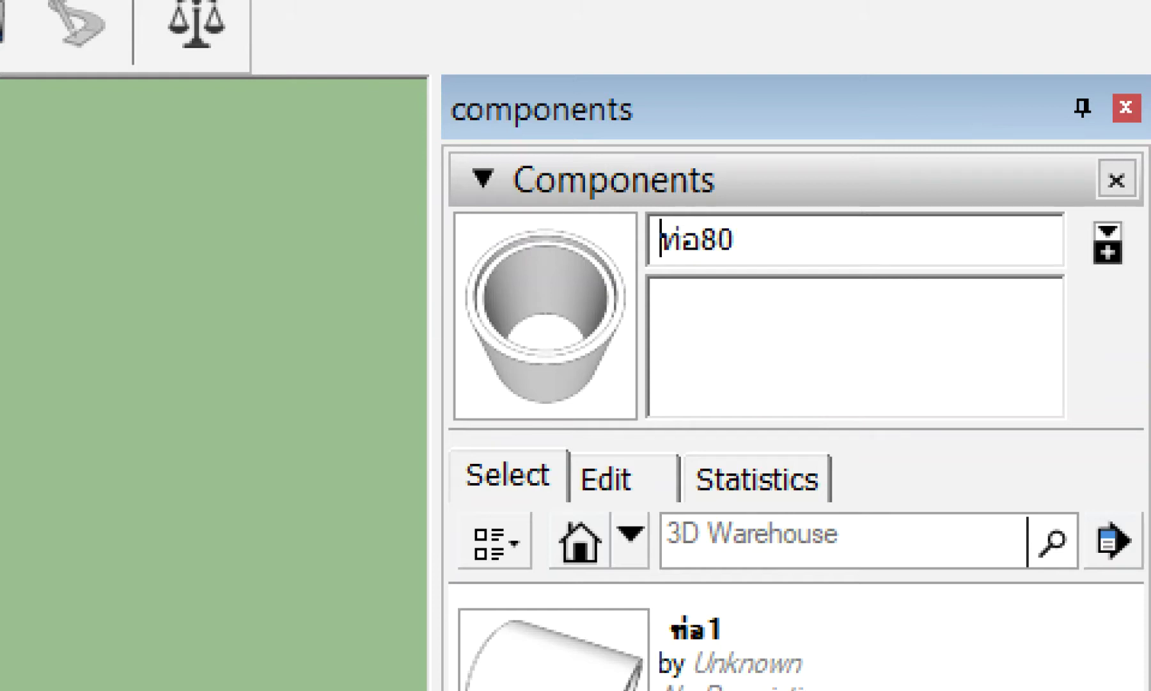
{"action": "scroll", "coordinate": [470, 192], "scroll_direction": "down", "scroll_amount": 3}
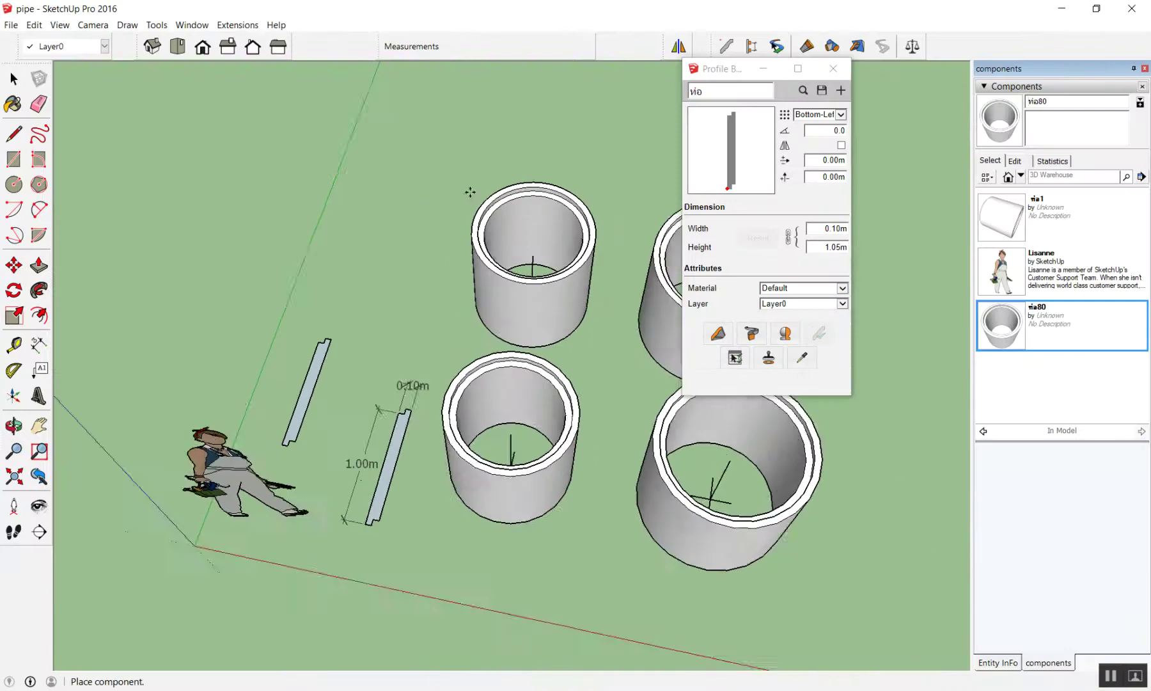
Place a new upright ring component on the green ground.
{"action": "scroll", "coordinate": [470, 192], "scroll_direction": "down", "scroll_amount": 2}
{"action": "scroll", "coordinate": [219, 159], "scroll_direction": "down", "scroll_amount": 3}
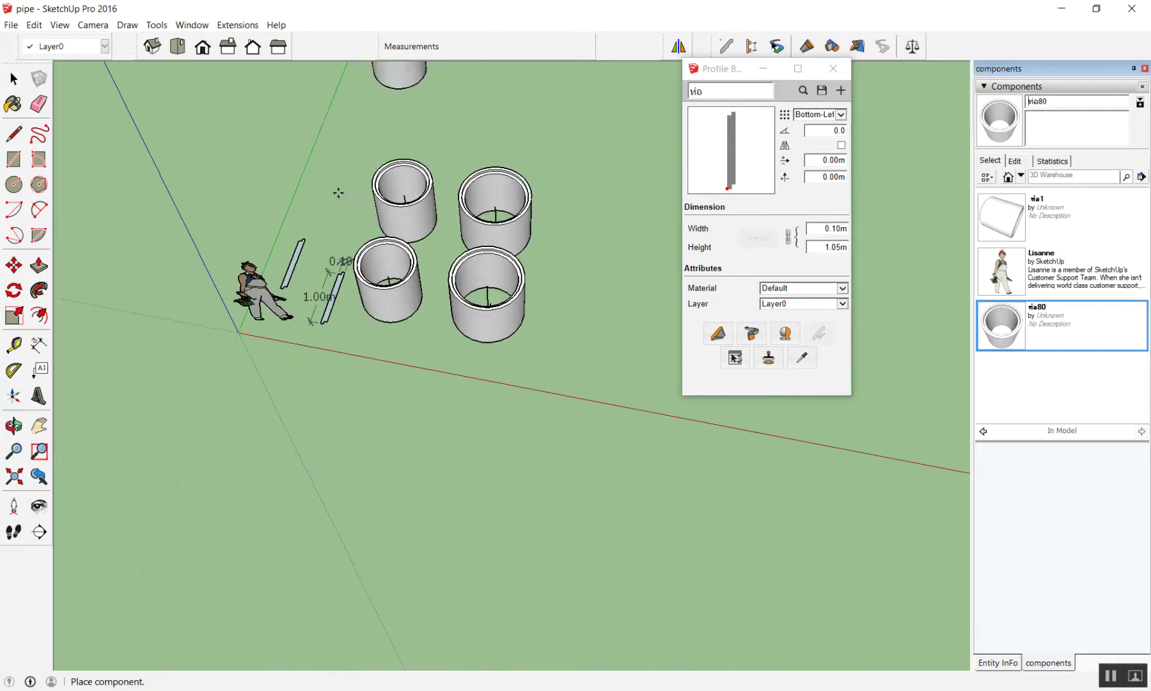
{"action": "scroll", "coordinate": [416, 211], "scroll_direction": "up", "scroll_amount": 1}
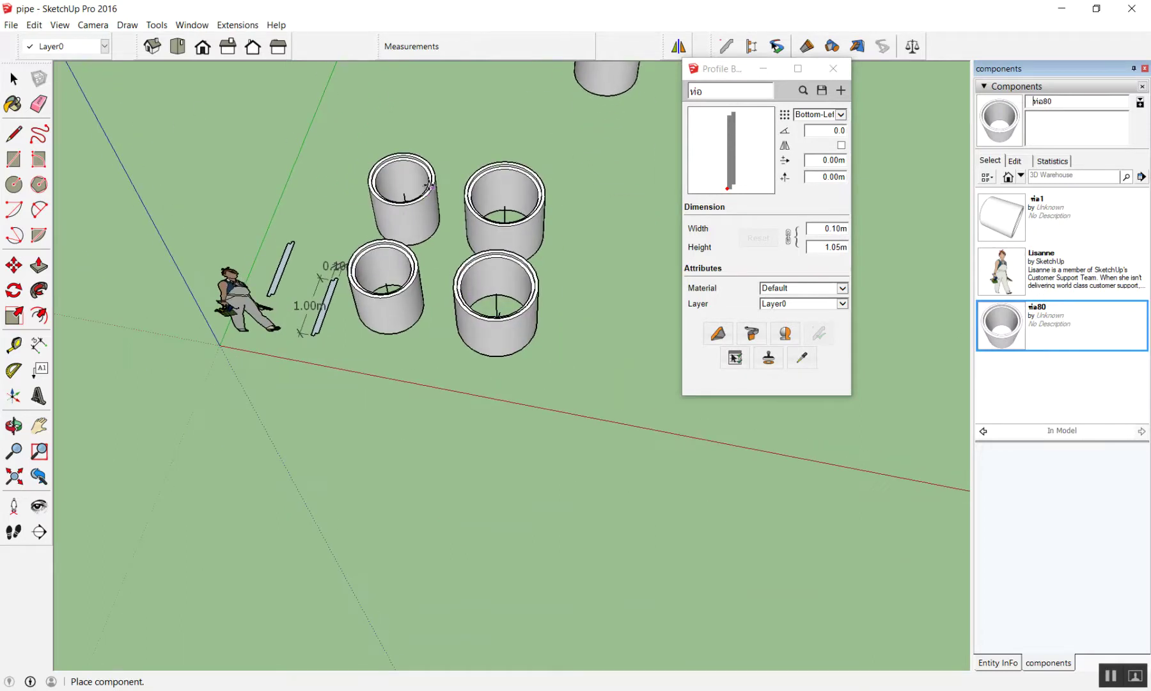
{"action": "key", "text": "space"}
{"action": "left_click", "coordinate": [1024, 272]}
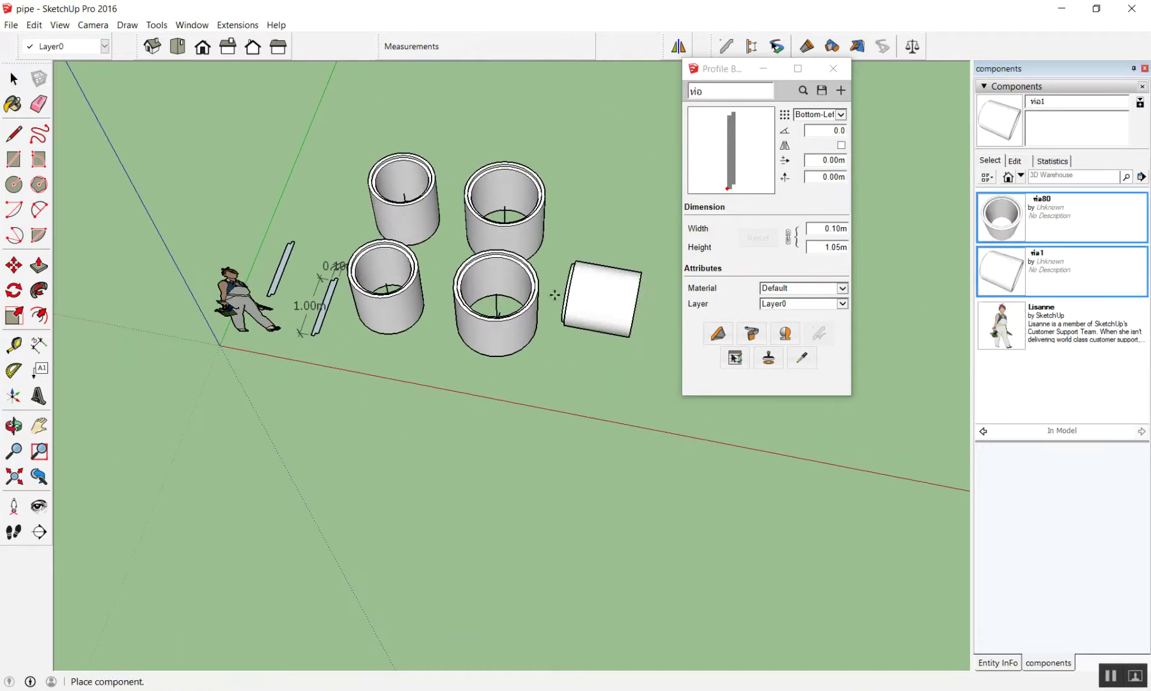
{"action": "scroll", "coordinate": [383, 250], "scroll_direction": "down", "scroll_amount": 3}
{"action": "scroll", "coordinate": [515, 263], "scroll_direction": "up", "scroll_amount": 2}
{"action": "key", "text": "space"}
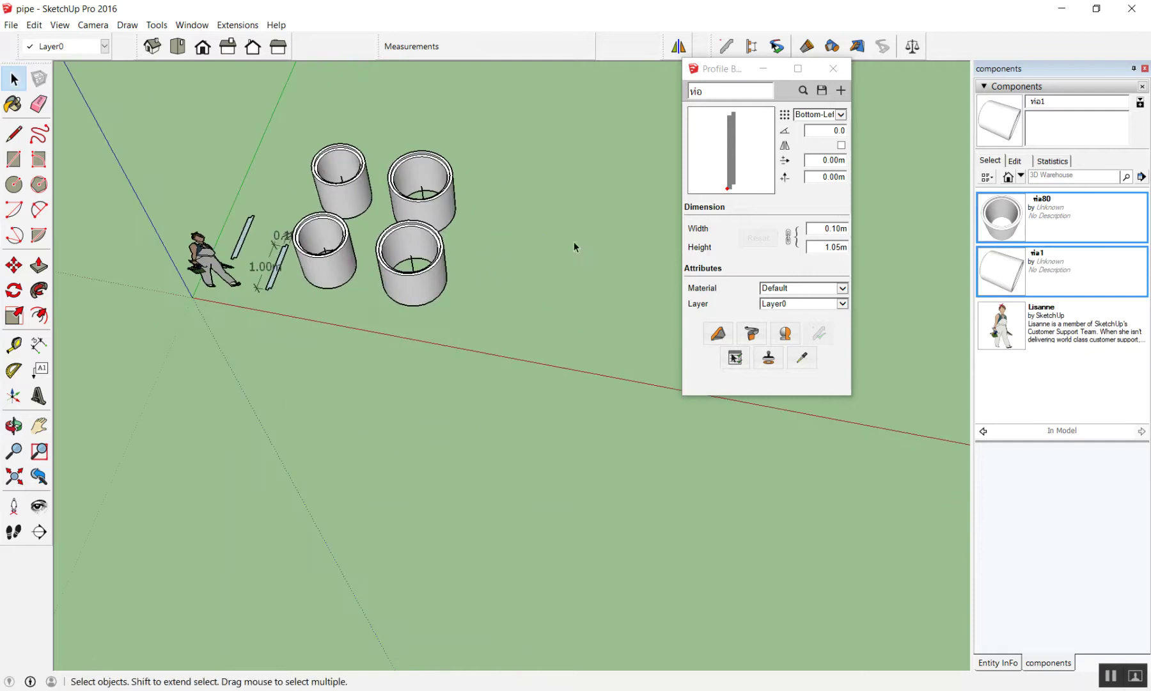
{"action": "left_click", "coordinate": [1009, 213]}
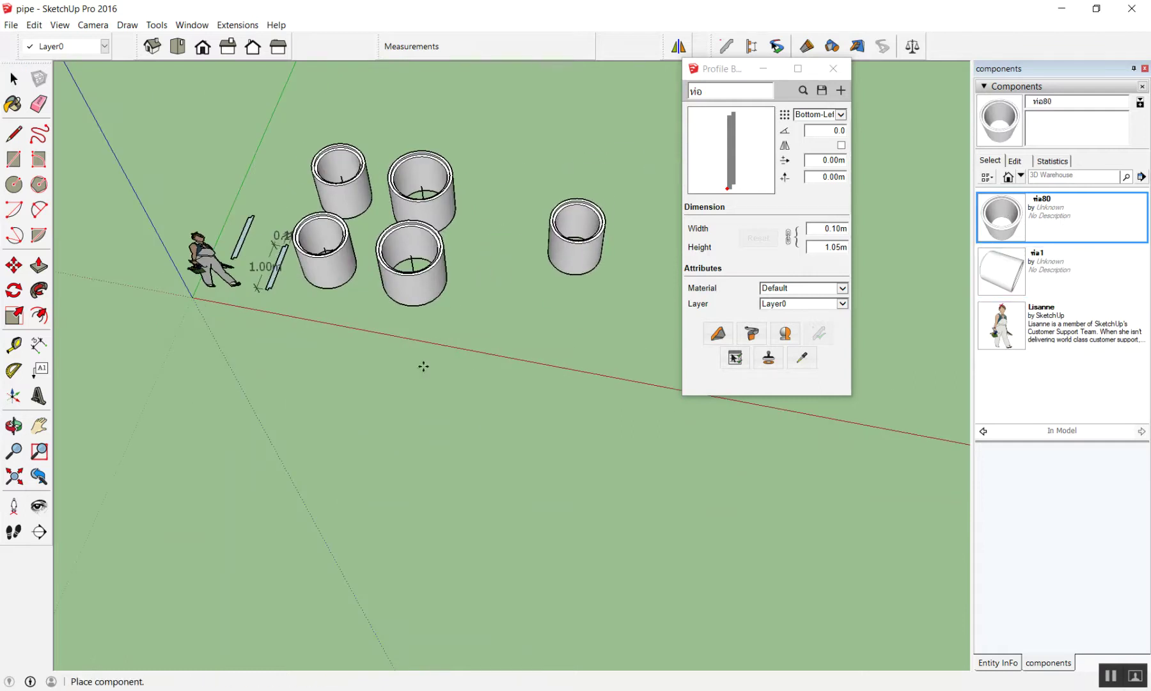
{"action": "left_click", "coordinate": [430, 358]}
Place a lying ring component just below the new upright ring.
{"action": "scroll", "coordinate": [587, 227], "scroll_direction": "up", "scroll_amount": 3}
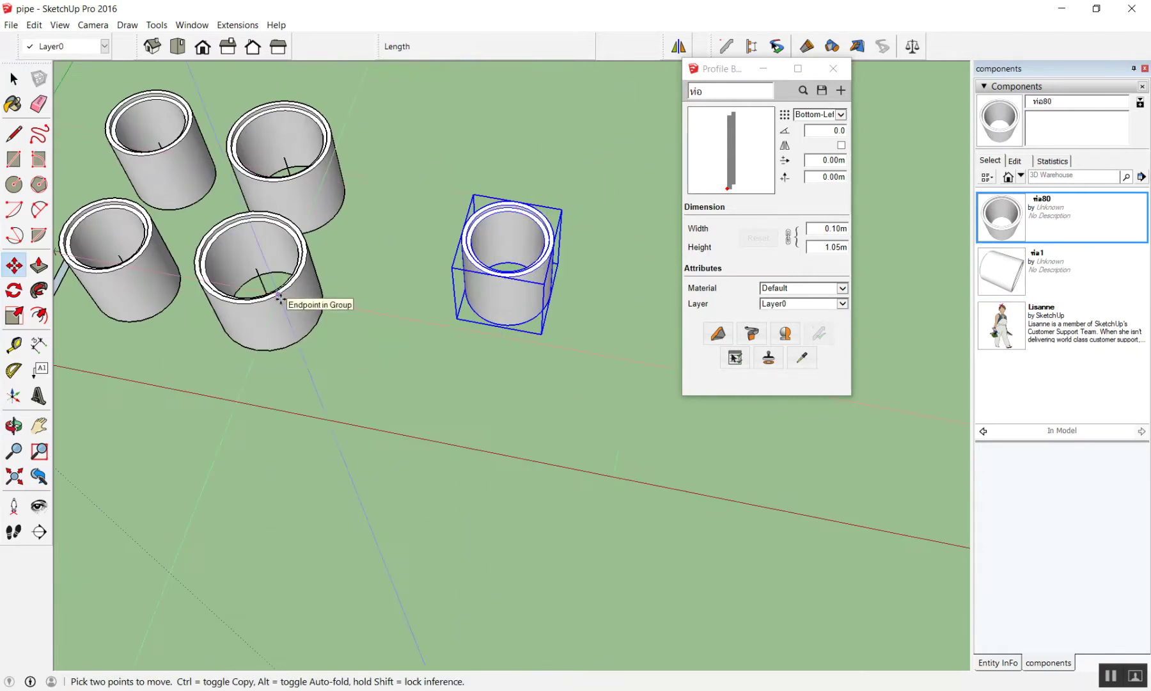
{"action": "left_click", "coordinate": [1007, 269]}
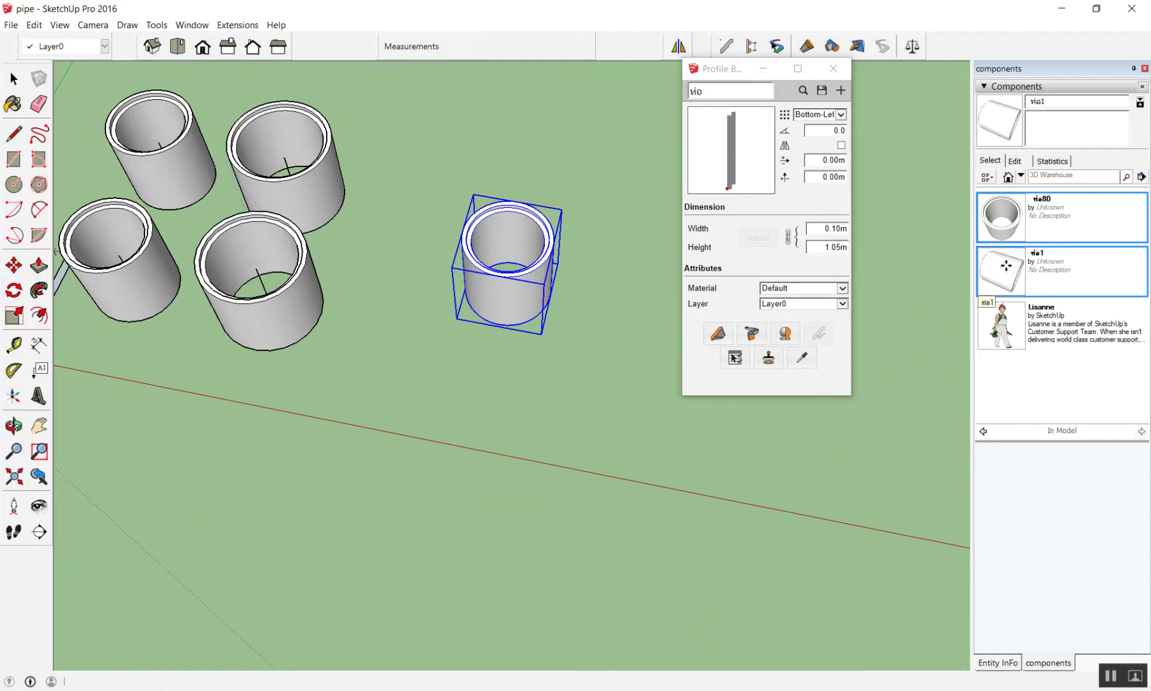
{"action": "left_click", "coordinate": [1017, 268]}
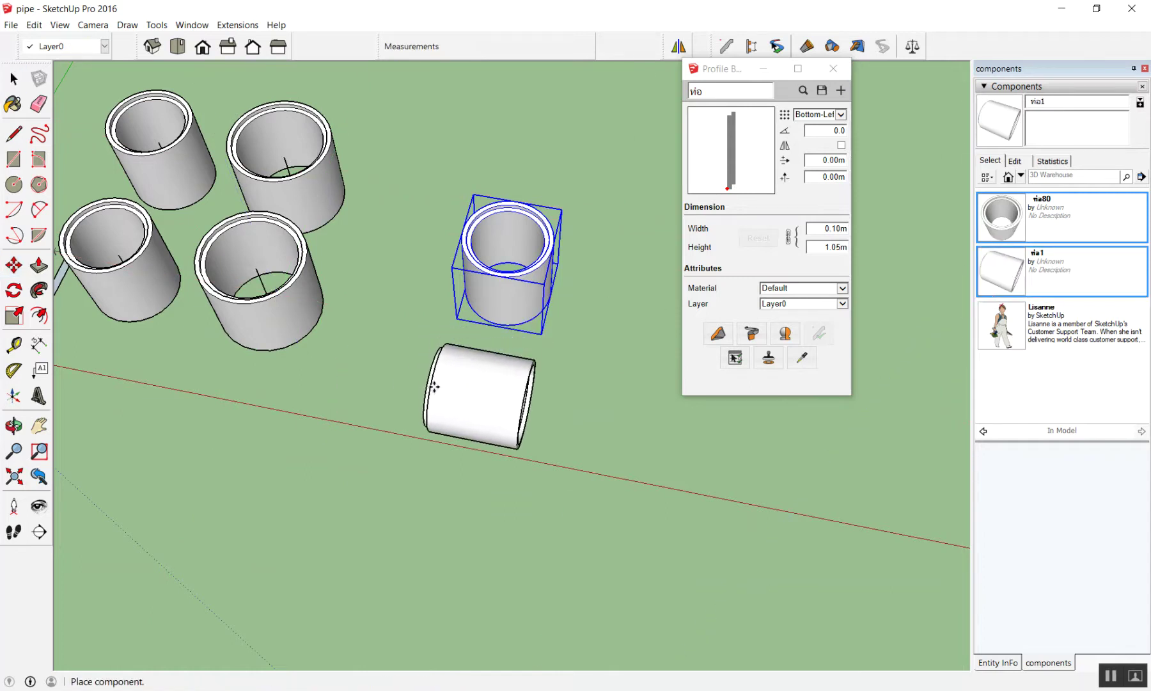
{"action": "left_click", "coordinate": [433, 386]}
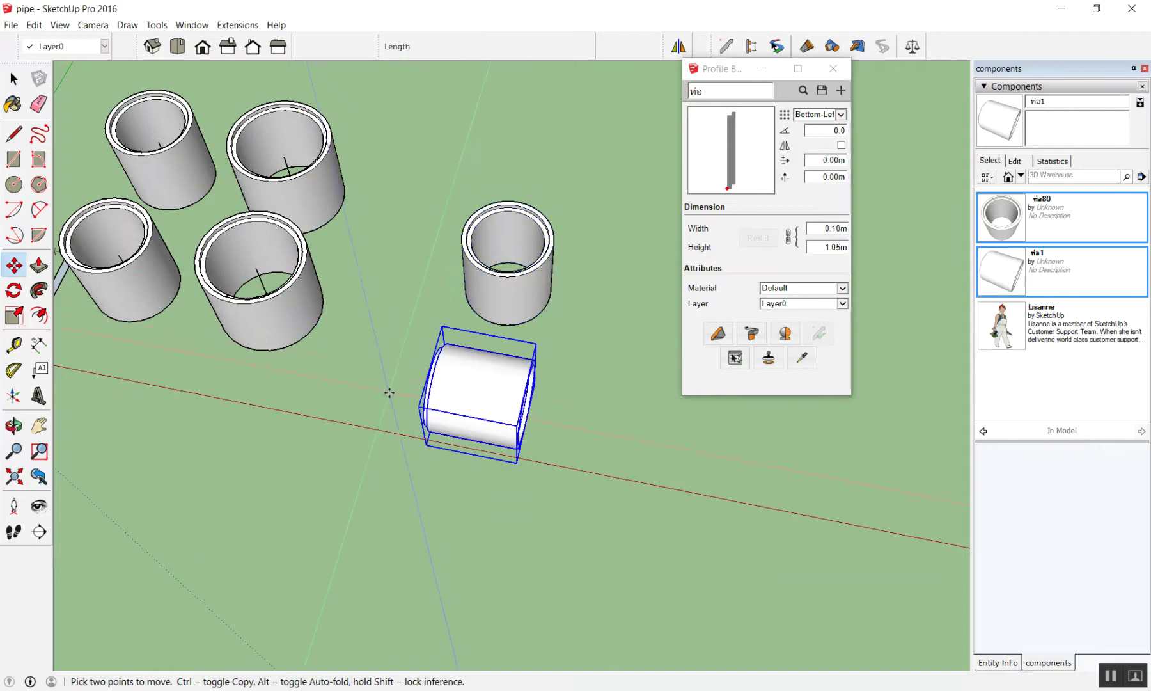
{"action": "scroll", "coordinate": [383, 374], "scroll_direction": "up", "scroll_amount": 2}
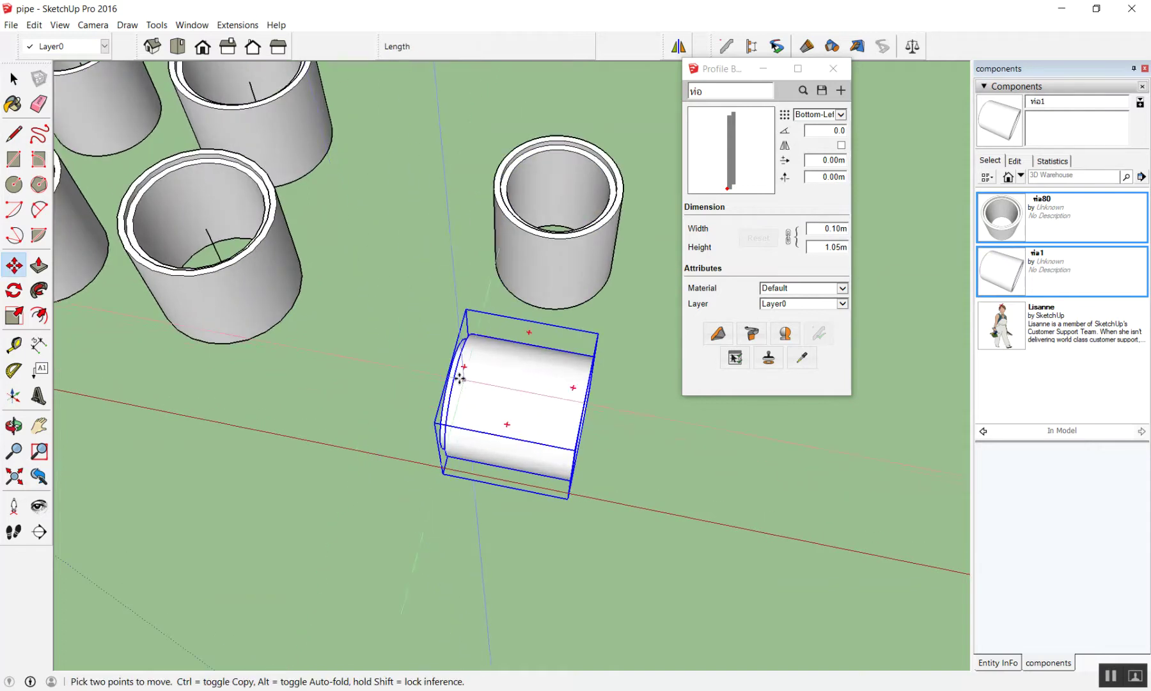
Place another upright ring further right and view the whole scene.
{"action": "left_click", "coordinate": [1001, 217]}
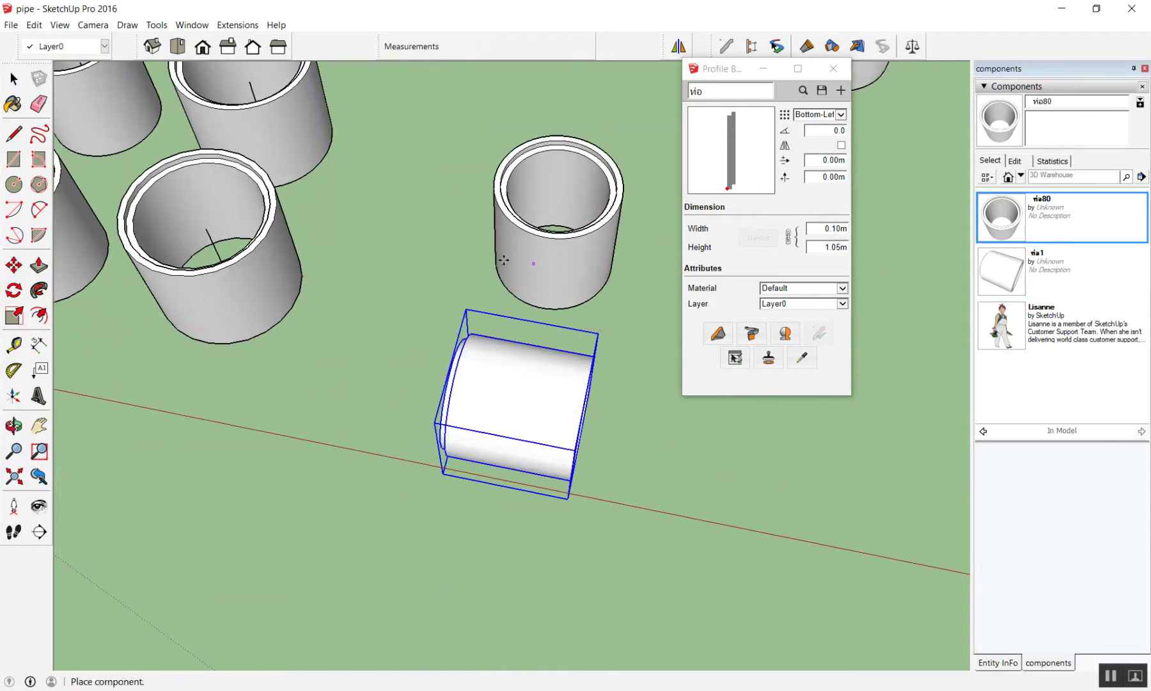
{"action": "scroll", "coordinate": [267, 416], "scroll_direction": "down", "scroll_amount": 2}
{"action": "left_click", "coordinate": [386, 447]}
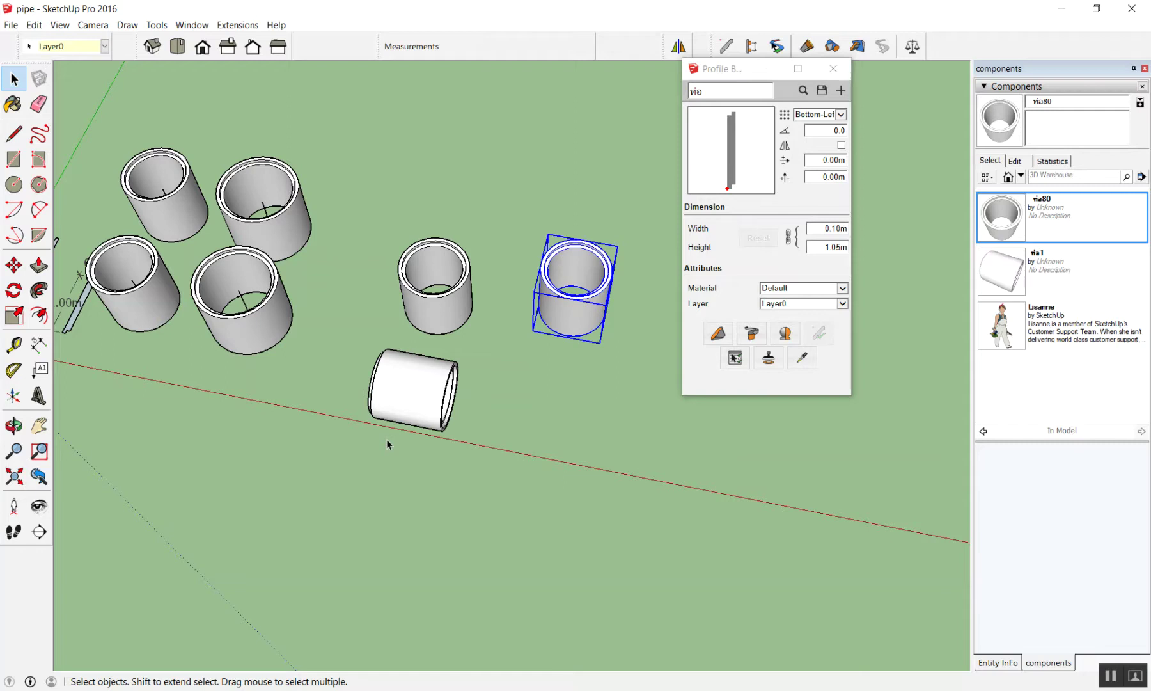
{"action": "middle_click_drag", "start_coordinate": [387, 439], "coordinate": [459, 417]}
{"action": "left_click", "coordinate": [457, 418]}
Place a second lying ring beside the first lying ring.
{"action": "scroll", "coordinate": [448, 358], "scroll_direction": "up", "scroll_amount": 3}
{"action": "scroll", "coordinate": [441, 303], "scroll_direction": "up", "scroll_amount": 3}
{"action": "scroll", "coordinate": [575, 275], "scroll_direction": "down", "scroll_amount": 4}
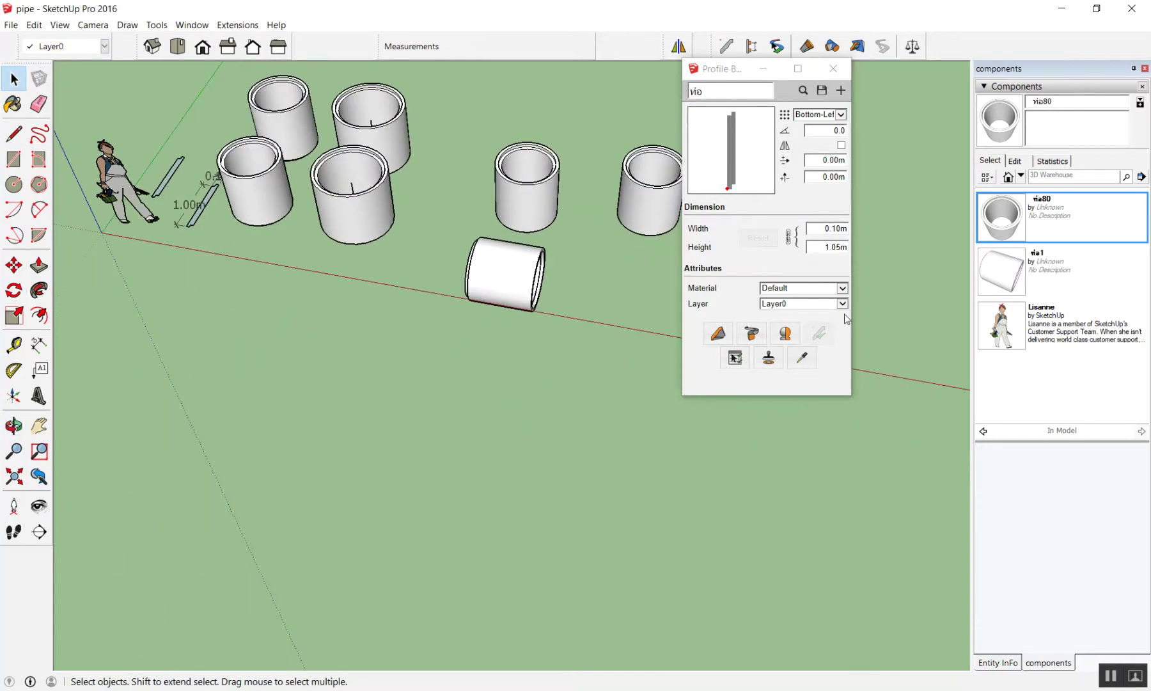
{"action": "left_click", "coordinate": [1015, 284]}
{"action": "left_click", "coordinate": [601, 272]}
{"action": "scroll", "coordinate": [613, 264], "scroll_direction": "up", "scroll_amount": 2}
Try Change Axes on the newly placed lying ring.
{"action": "key", "text": "space"}
{"action": "right_click", "coordinate": [604, 260]}
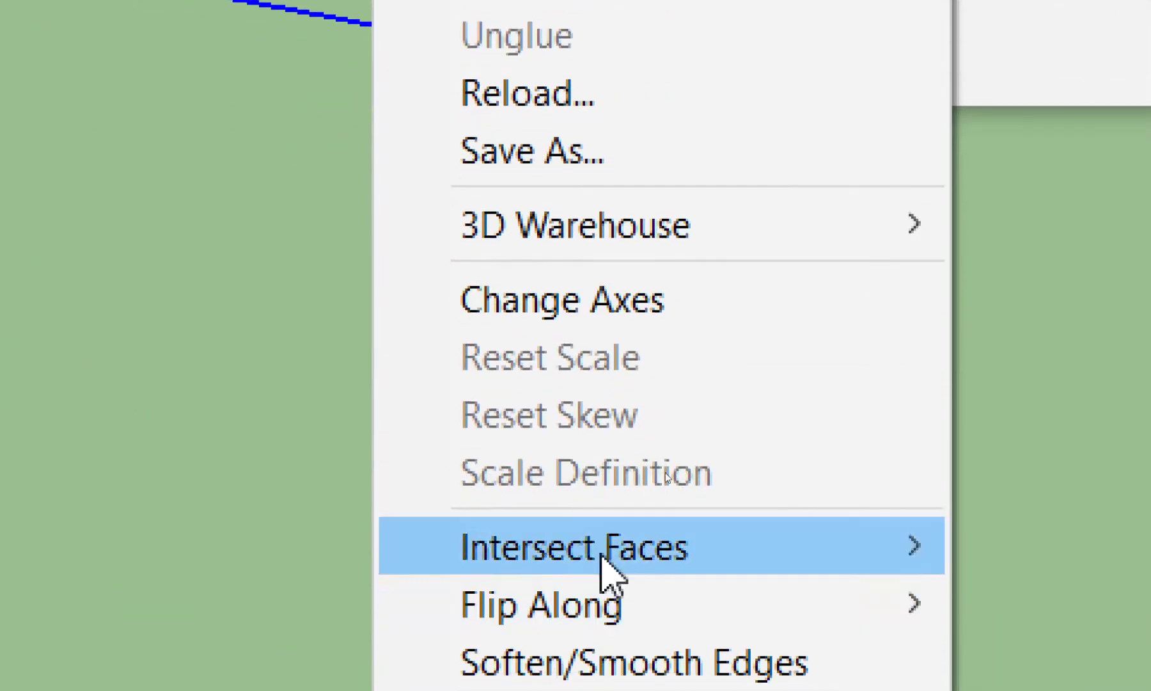
{"action": "left_click", "coordinate": [624, 313]}
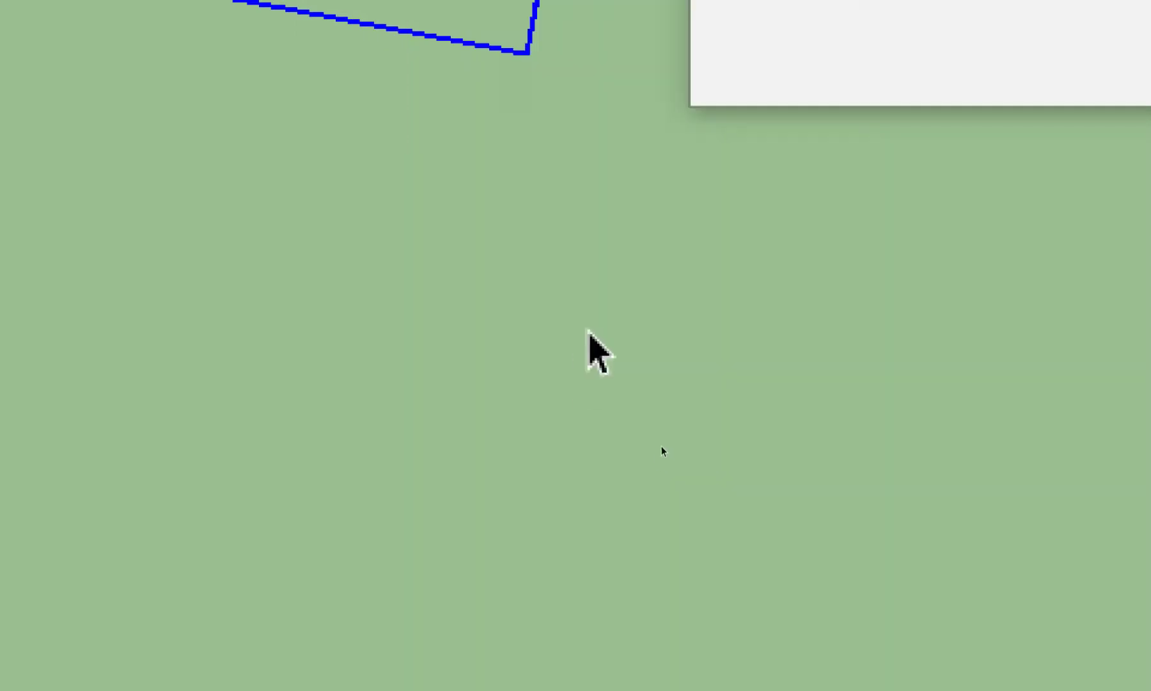
{"action": "scroll", "coordinate": [313, 300], "scroll_direction": "up", "scroll_amount": 2}
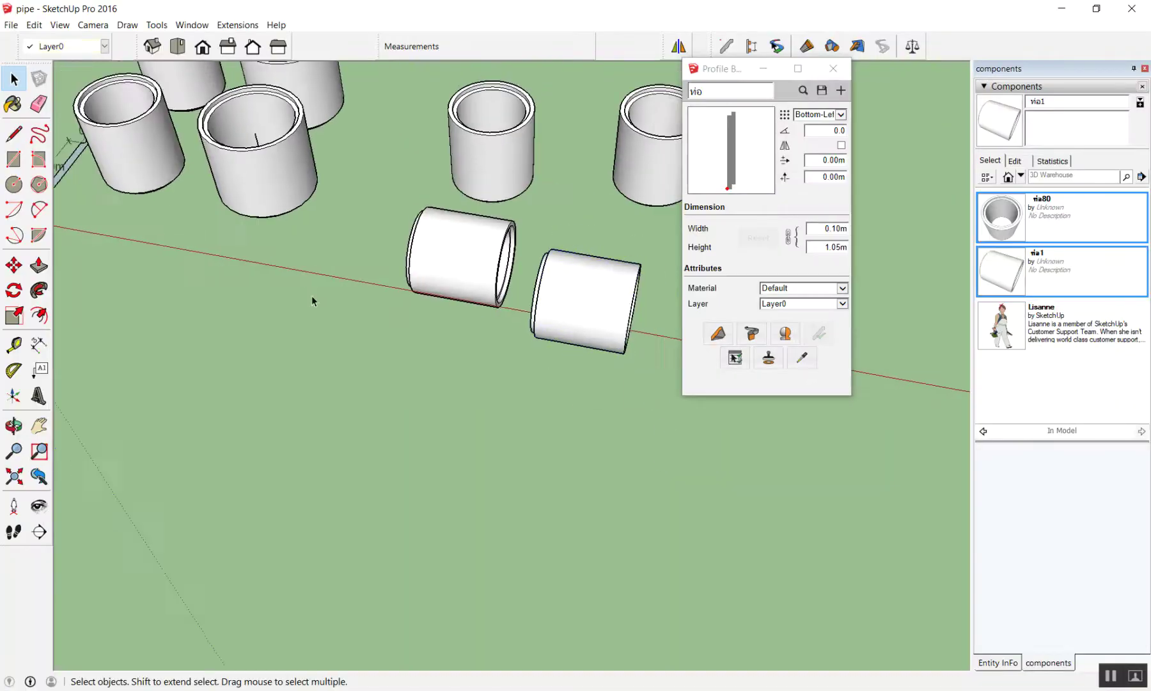
{"action": "scroll", "coordinate": [550, 360], "scroll_direction": "up", "scroll_amount": 3}
{"action": "scroll", "coordinate": [550, 359], "scroll_direction": "up", "scroll_amount": 3}
Redefine the lying ring's axes with the origin at its end and a new direction.
{"action": "right_click", "coordinate": [313, 225]}
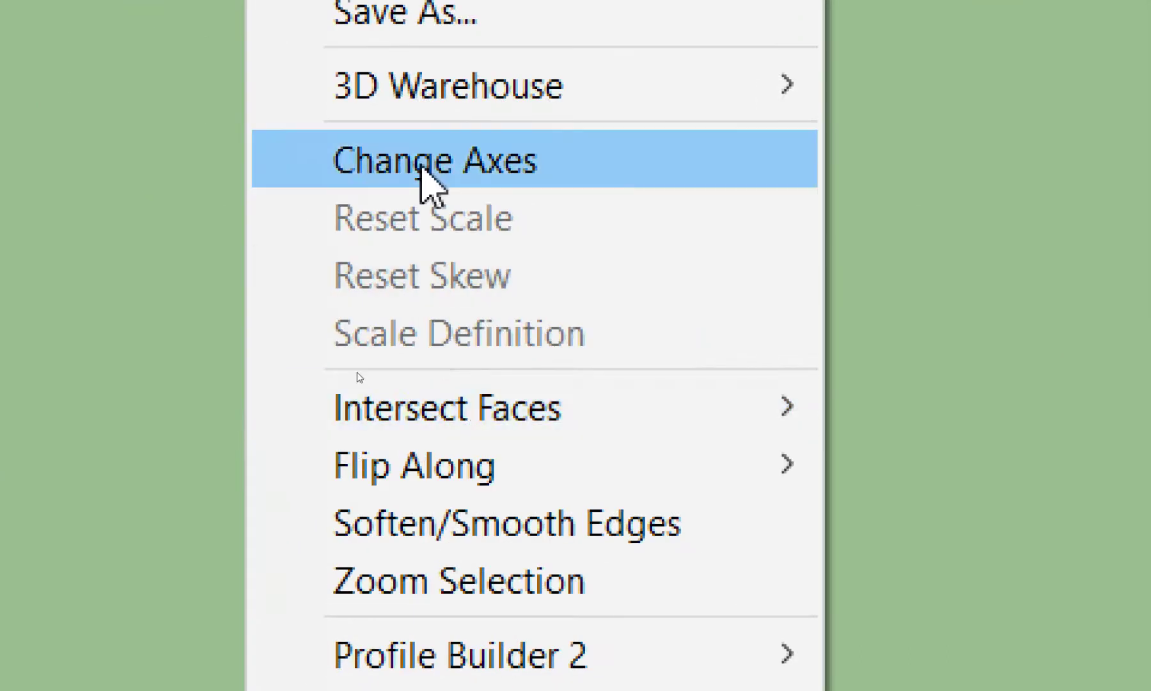
{"action": "left_click", "coordinate": [355, 374]}
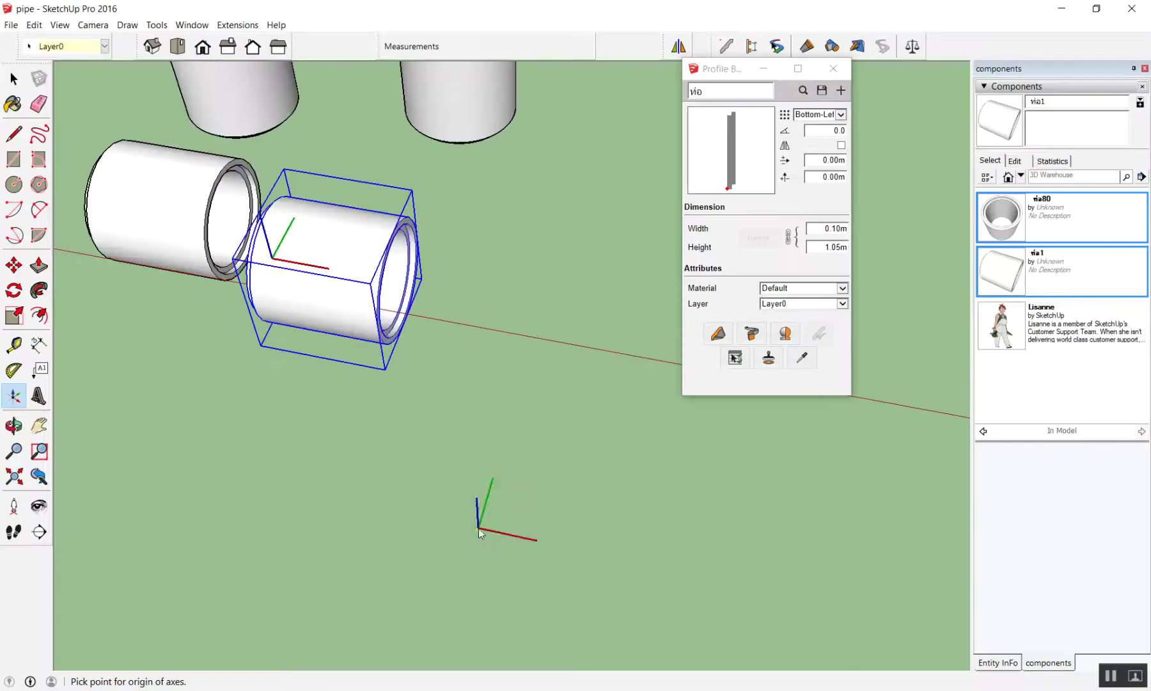
{"action": "mouse_move", "coordinate": [380, 437]}
{"action": "middle_mouse_down"}
{"action": "mouse_move", "coordinate": [503, 439]}
{"action": "mouse_move", "coordinate": [684, 504]}
{"action": "mouse_move", "coordinate": [415, 469]}
{"action": "mouse_move", "coordinate": [334, 560]}
{"action": "mouse_move", "coordinate": [102, 494]}
{"action": "mouse_move", "coordinate": [97, 321]}
{"action": "mouse_move", "coordinate": [159, 339]}
{"action": "middle_mouse_up"}
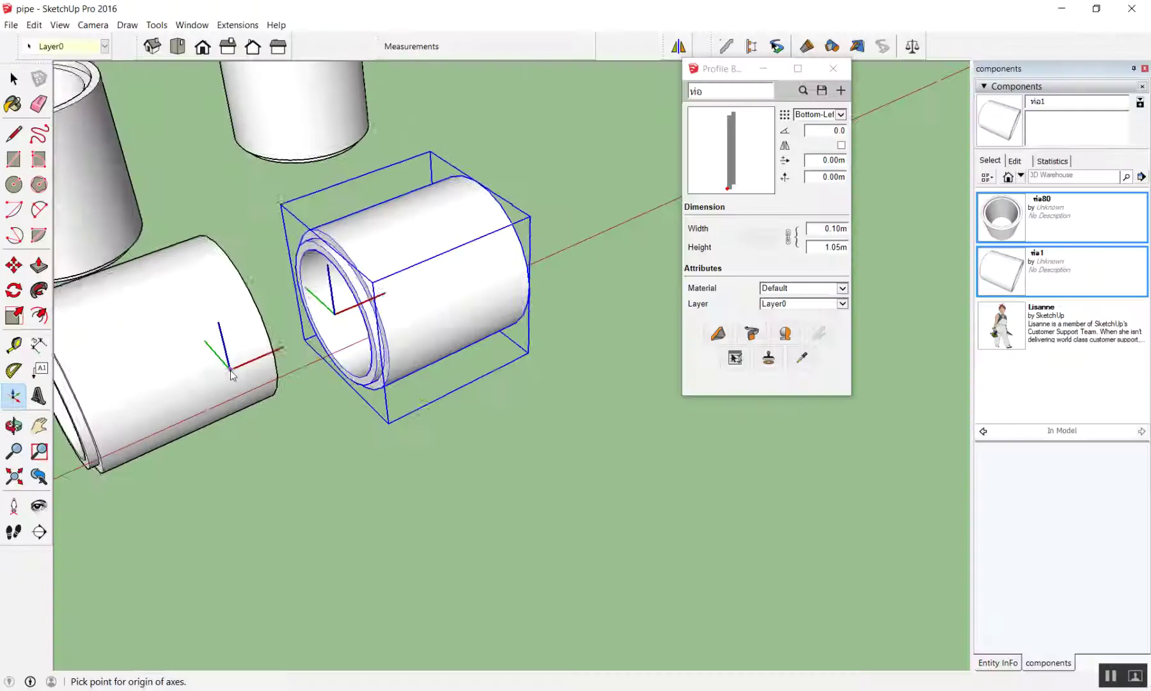
{"action": "mouse_move", "coordinate": [256, 390]}
{"action": "middle_mouse_down"}
{"action": "mouse_move", "coordinate": [343, 483]}
{"action": "mouse_move", "coordinate": [336, 467]}
{"action": "middle_mouse_up"}
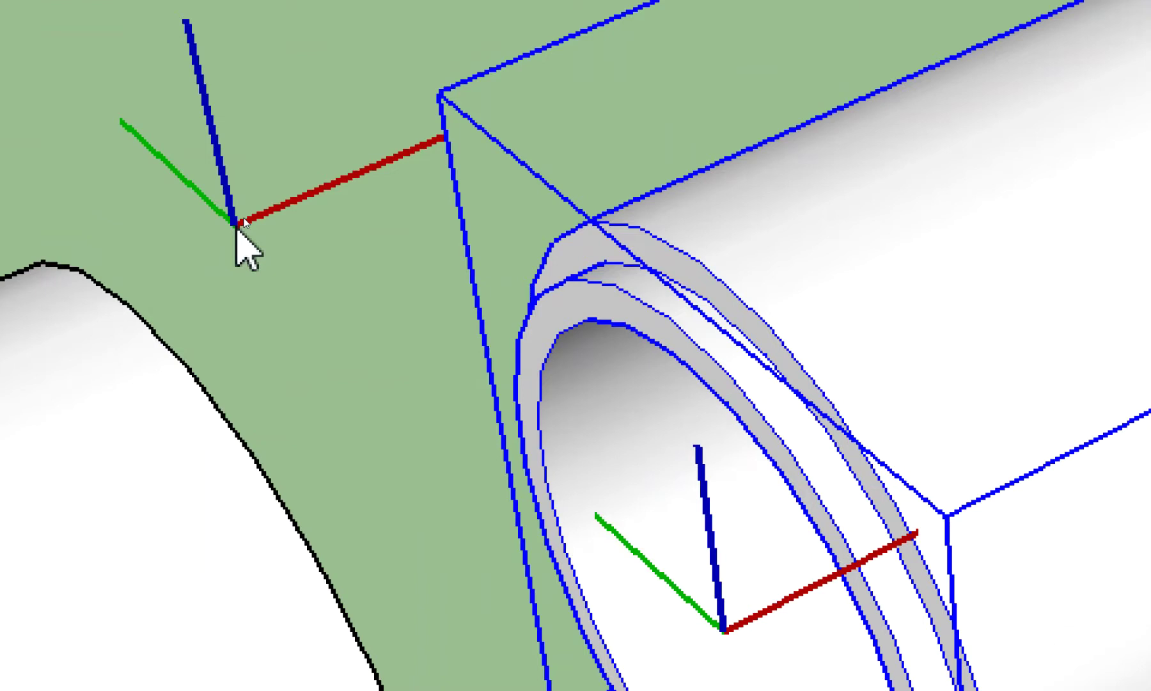
{"action": "key", "text": "Escape"}
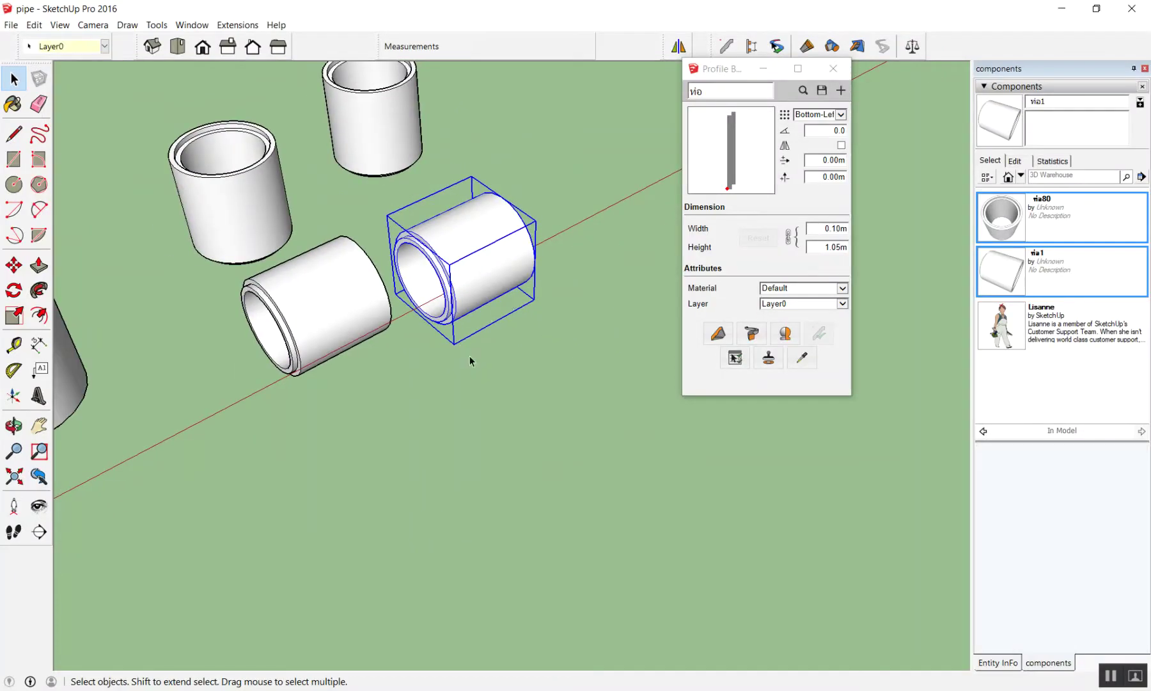
{"action": "scroll", "coordinate": [469, 361], "scroll_direction": "down", "scroll_amount": 3}
{"action": "middle_click_drag", "start_coordinate": [461, 358], "coordinate": [410, 301]}
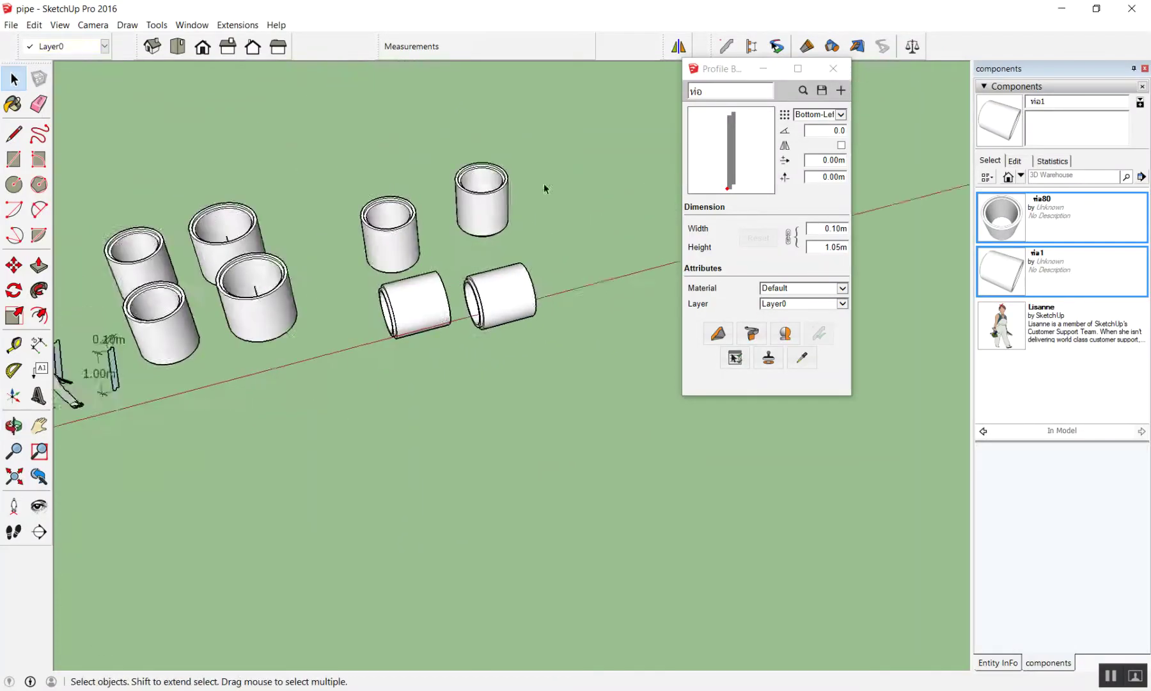
{"action": "scroll", "coordinate": [377, 244], "scroll_direction": "up", "scroll_amount": 3}
{"action": "right_click", "coordinate": [377, 242]}
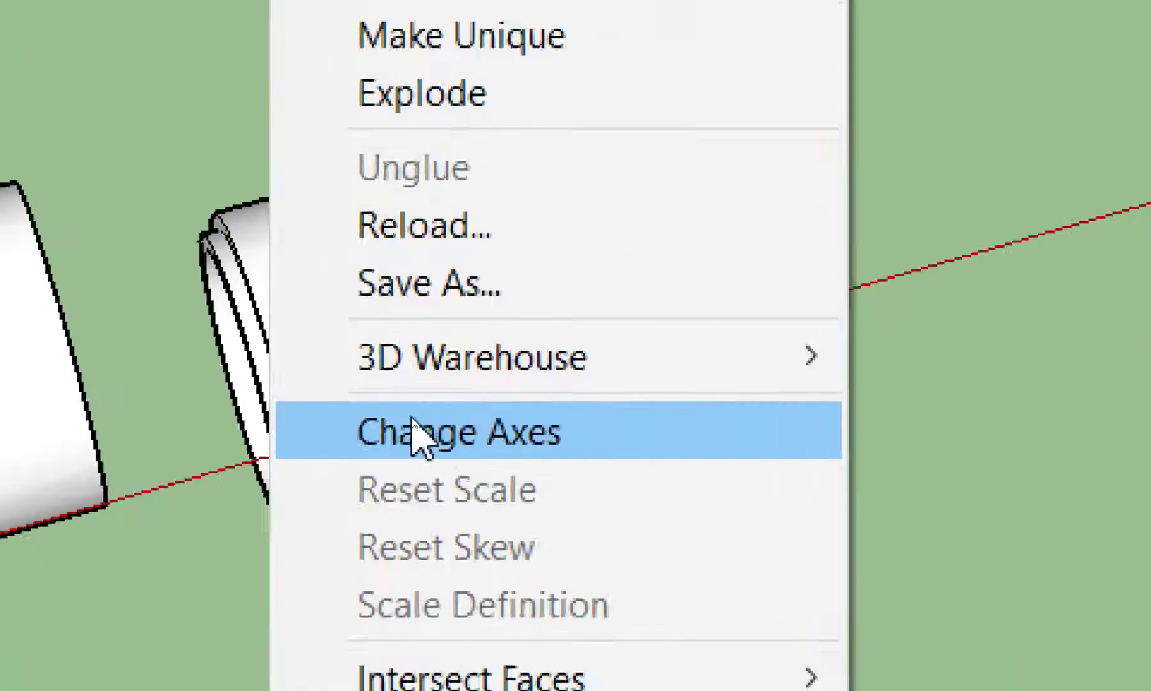
Activate Change Axes on the small standing ring and orbit to a new angle.
{"action": "left_click", "coordinate": [415, 422]}
{"action": "scroll", "coordinate": [415, 421], "scroll_direction": "down", "scroll_amount": 3}
{"action": "mouse_move", "coordinate": [415, 422]}
{"action": "middle_mouse_down"}
{"action": "mouse_move", "coordinate": [232, 568]}
{"action": "mouse_move", "coordinate": [159, 513]}
{"action": "middle_mouse_up"}
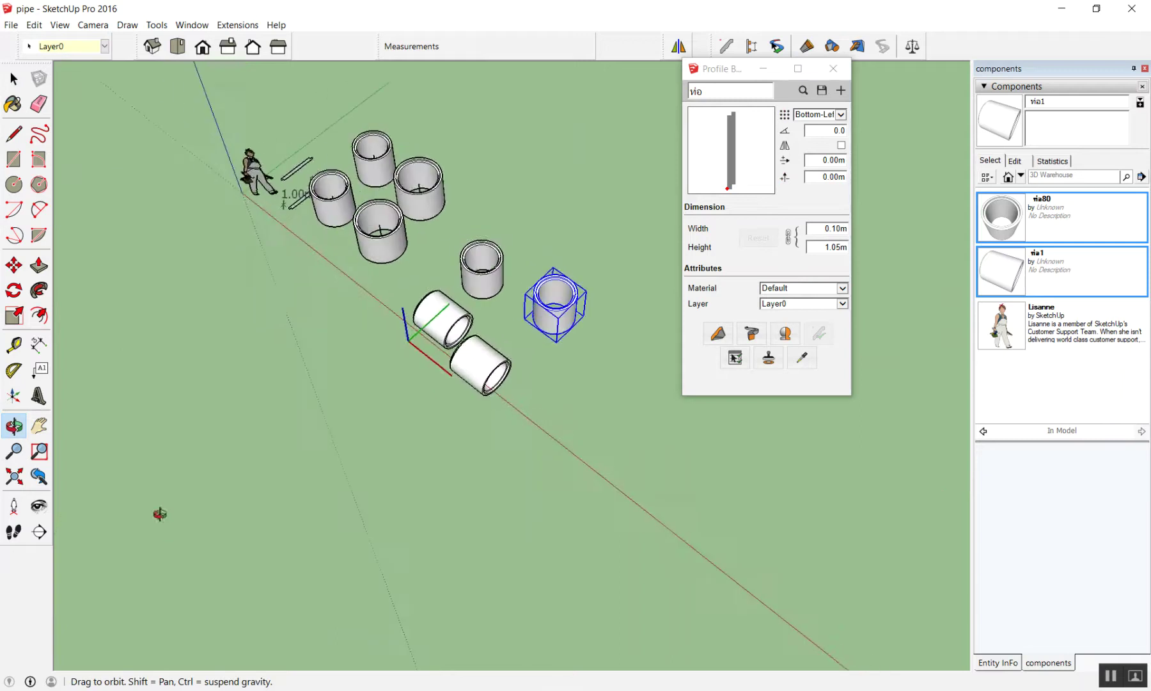
{"action": "scroll", "coordinate": [503, 452], "scroll_direction": "up", "scroll_amount": 4}
{"action": "scroll", "coordinate": [393, 361], "scroll_direction": "up", "scroll_amount": 2}
{"action": "scroll", "coordinate": [359, 300], "scroll_direction": "up", "scroll_amount": 2}
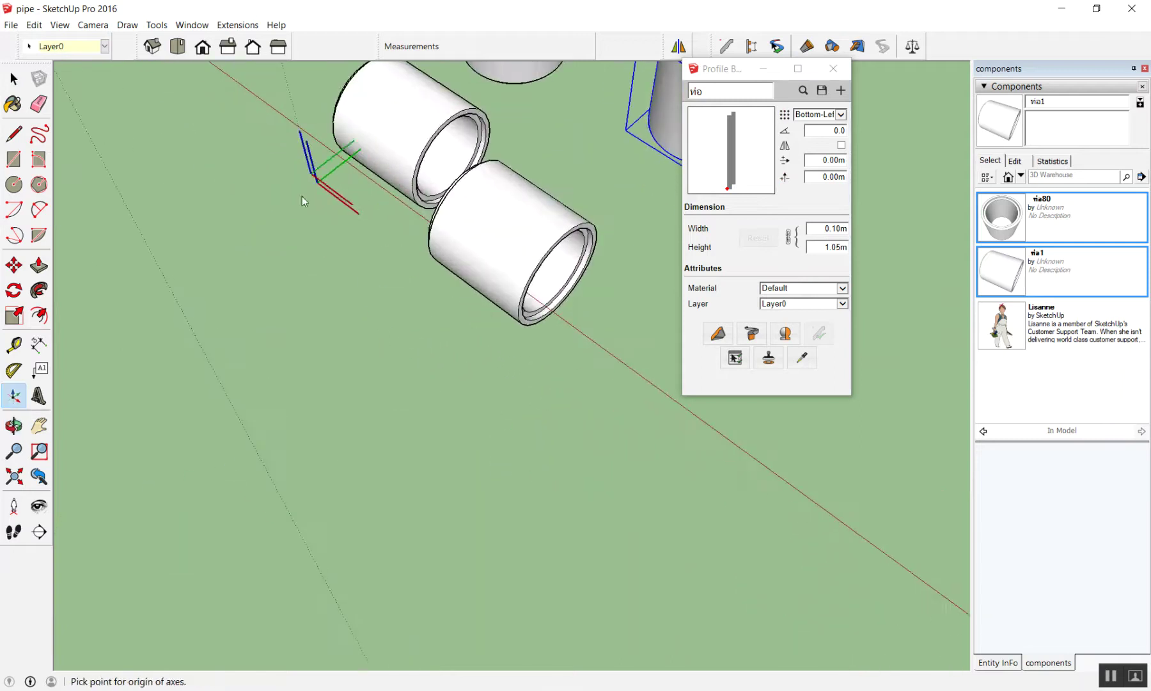
{"action": "scroll", "coordinate": [294, 217], "scroll_direction": "down", "scroll_amount": 3}
{"action": "scroll", "coordinate": [231, 217], "scroll_direction": "down", "scroll_amount": 1}
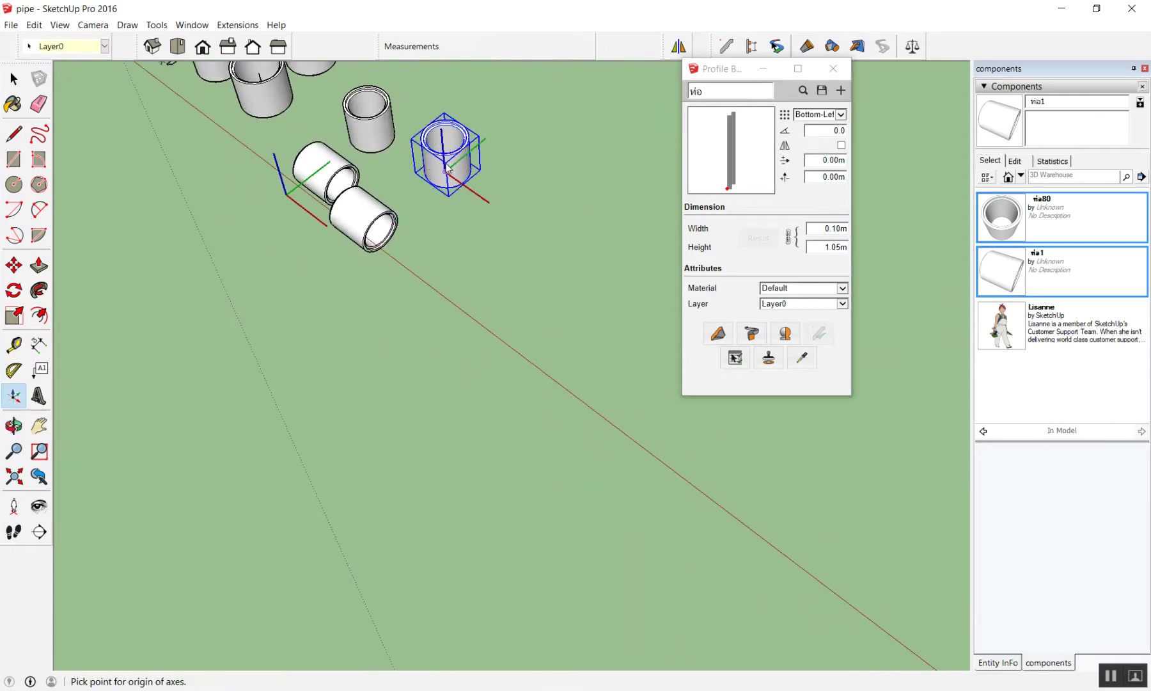
{"action": "scroll", "coordinate": [305, 189], "scroll_direction": "up", "scroll_amount": 2}
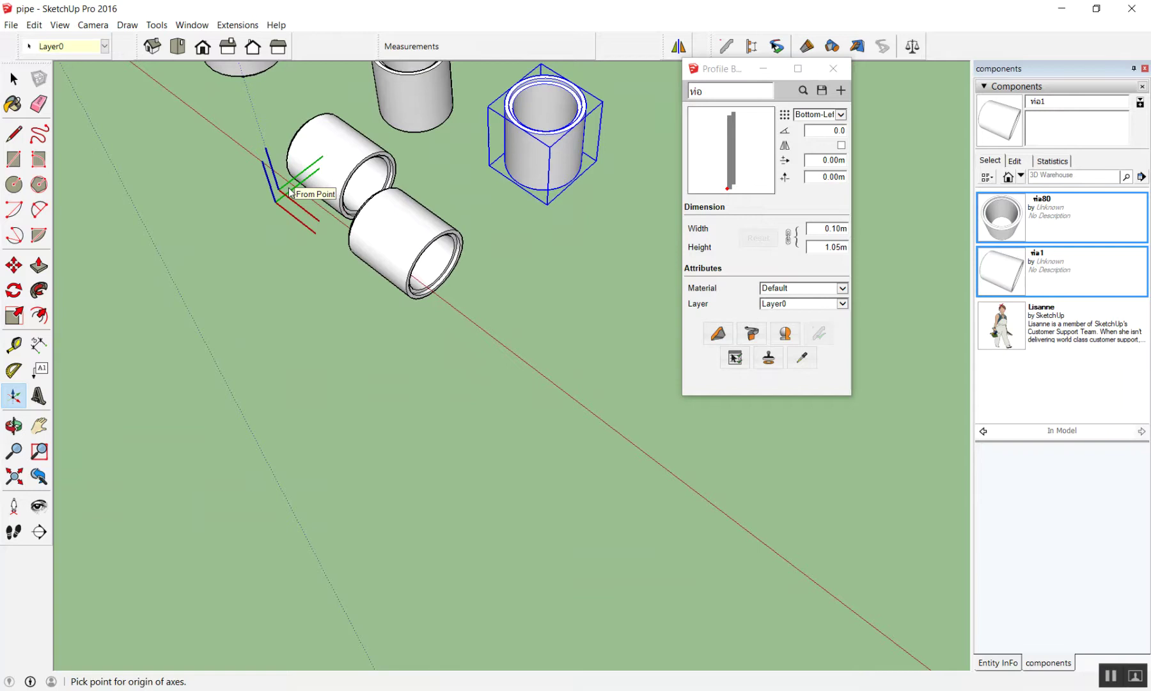
{"action": "scroll", "coordinate": [289, 190], "scroll_direction": "down", "scroll_amount": 2}
{"action": "scroll", "coordinate": [425, 217], "scroll_direction": "down", "scroll_amount": 2}
{"action": "scroll", "coordinate": [331, 105], "scroll_direction": "up", "scroll_amount": 2}
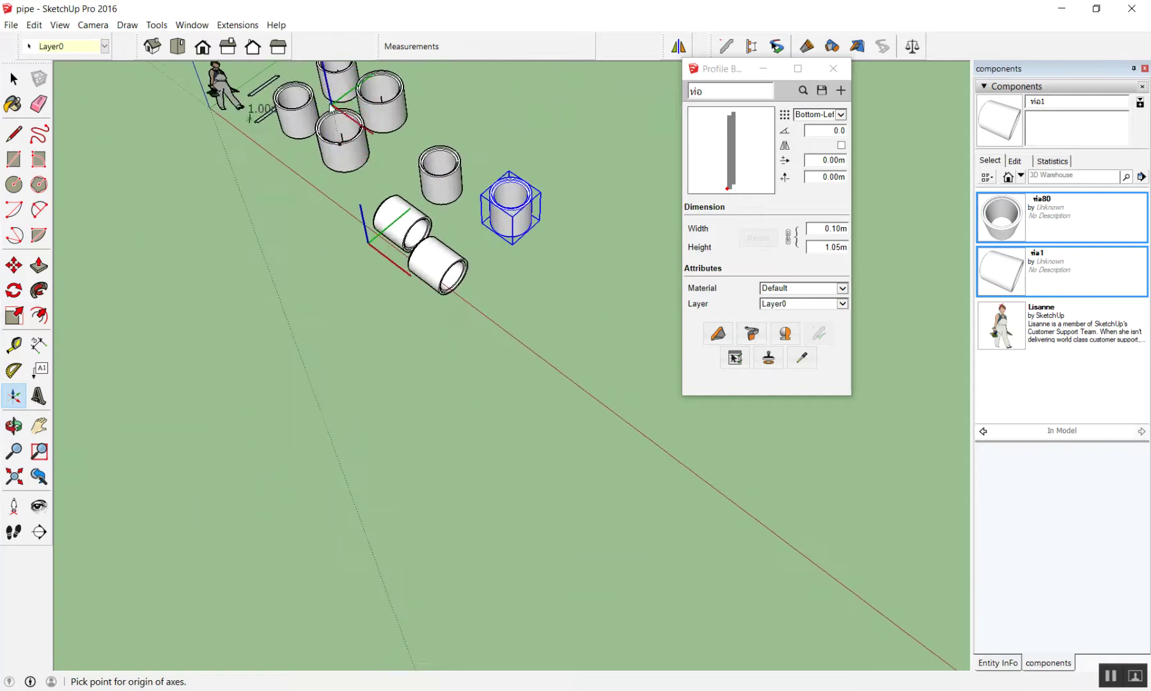
{"action": "scroll", "coordinate": [320, 105], "scroll_direction": "down", "scroll_amount": 3}
{"action": "scroll", "coordinate": [301, 110], "scroll_direction": "up", "scroll_amount": 2}
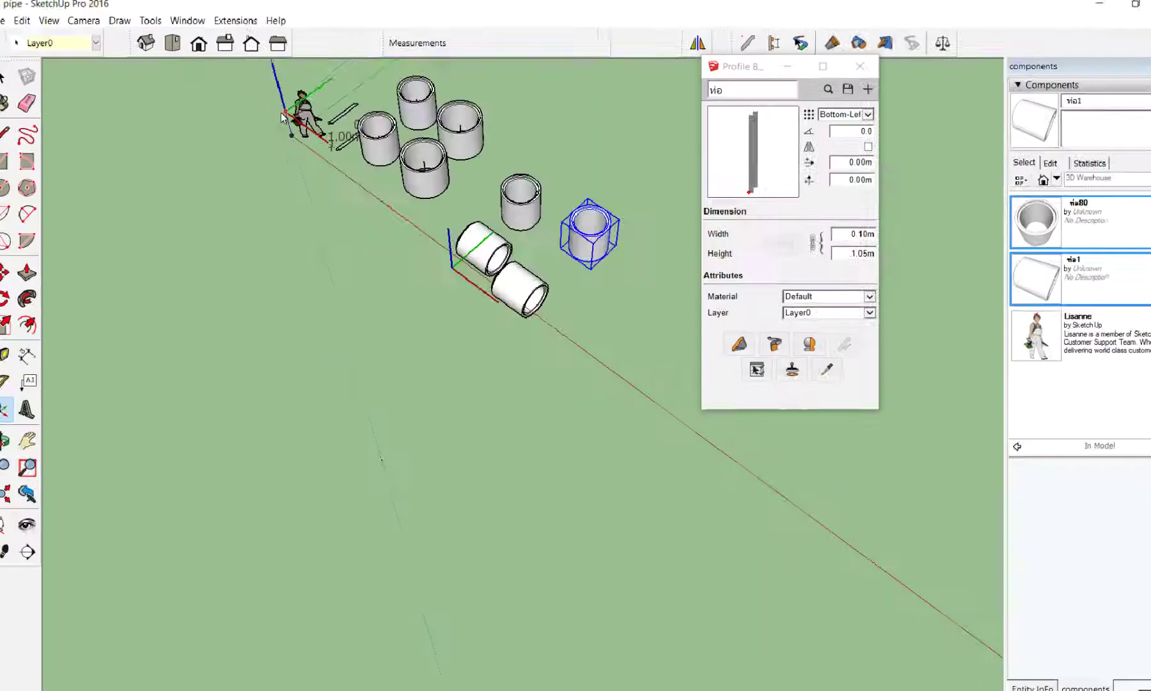
{"action": "scroll", "coordinate": [358, 160], "scroll_direction": "down", "scroll_amount": 3}
{"action": "scroll", "coordinate": [415, 149], "scroll_direction": "up", "scroll_amount": 2}
{"action": "scroll", "coordinate": [383, 192], "scroll_direction": "up", "scroll_amount": 3}
Orbit to a steep, close view looking down on the pipes.
{"action": "mouse_move", "coordinate": [332, 221]}
{"action": "middle_mouse_down"}
{"action": "mouse_move", "coordinate": [156, 342]}
{"action": "mouse_move", "coordinate": [363, 139]}
{"action": "mouse_move", "coordinate": [373, 329]}
{"action": "mouse_move", "coordinate": [643, 265]}
{"action": "mouse_move", "coordinate": [655, 231]}
{"action": "middle_mouse_up"}
{"action": "mouse_move", "coordinate": [655, 231]}
{"action": "left_mouse_down"}
{"action": "mouse_move", "coordinate": [637, 227]}
{"action": "mouse_move", "coordinate": [596, 250]}
{"action": "mouse_move", "coordinate": [547, 310]}
{"action": "left_mouse_up"}
{"action": "mouse_move", "coordinate": [547, 310]}
{"action": "middle_mouse_down"}
{"action": "mouse_move", "coordinate": [540, 321]}
{"action": "mouse_move", "coordinate": [663, 354]}
{"action": "mouse_move", "coordinate": [685, 406]}
{"action": "middle_mouse_up"}
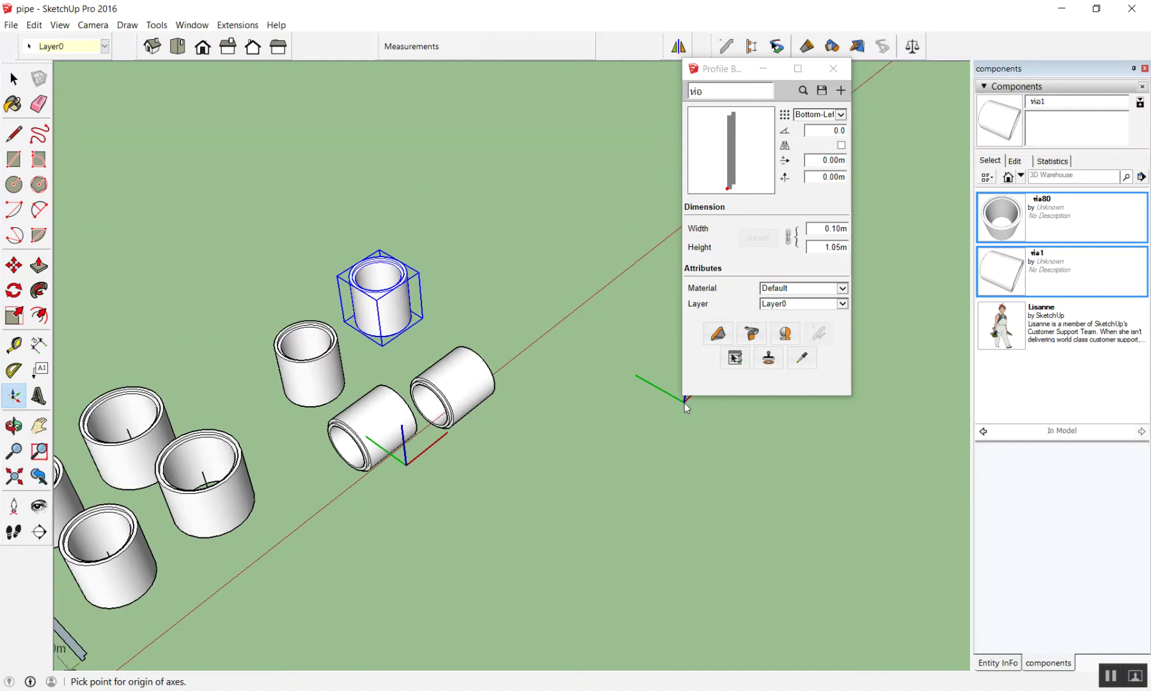
{"action": "scroll", "coordinate": [652, 403], "scroll_direction": "down", "scroll_amount": 3}
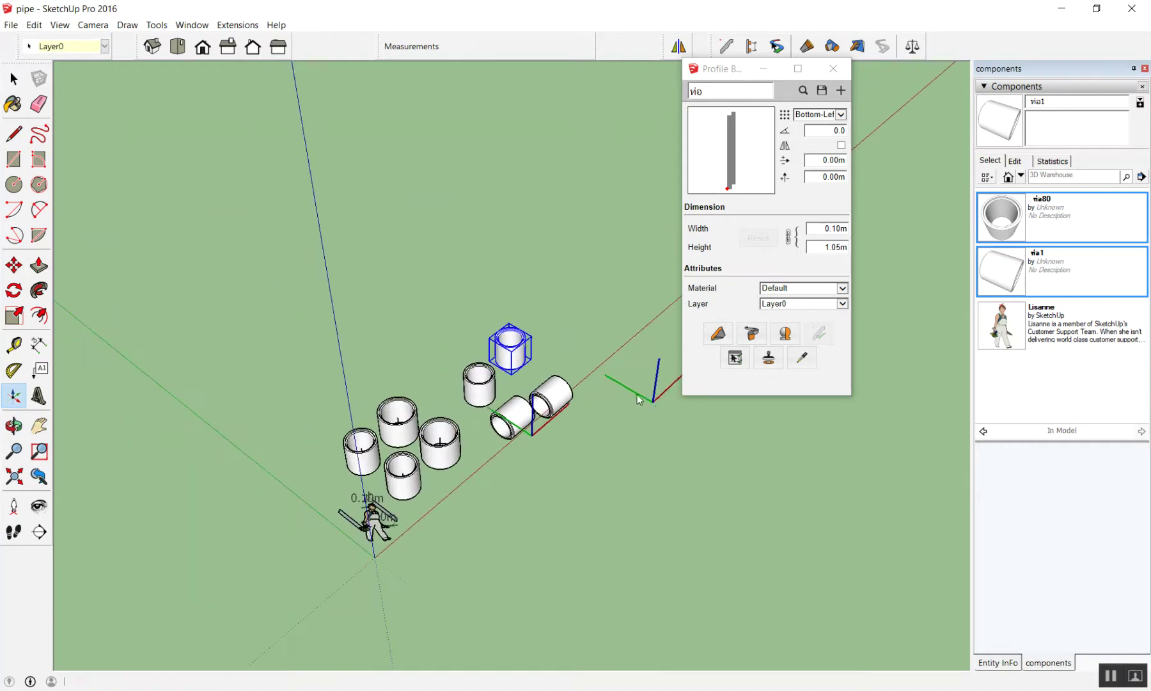
{"action": "key", "text": "space"}
{"action": "middle_click_drag", "start_coordinate": [640, 510], "coordinate": [325, 480]}
{"action": "scroll", "coordinate": [325, 448], "scroll_direction": "up", "scroll_amount": 3}
{"action": "scroll", "coordinate": [330, 397], "scroll_direction": "up", "scroll_amount": 3}
{"action": "scroll", "coordinate": [333, 356], "scroll_direction": "up", "scroll_amount": 2}
{"action": "scroll", "coordinate": [345, 377], "scroll_direction": "up", "scroll_amount": 2}
{"action": "left_click", "coordinate": [378, 379]}
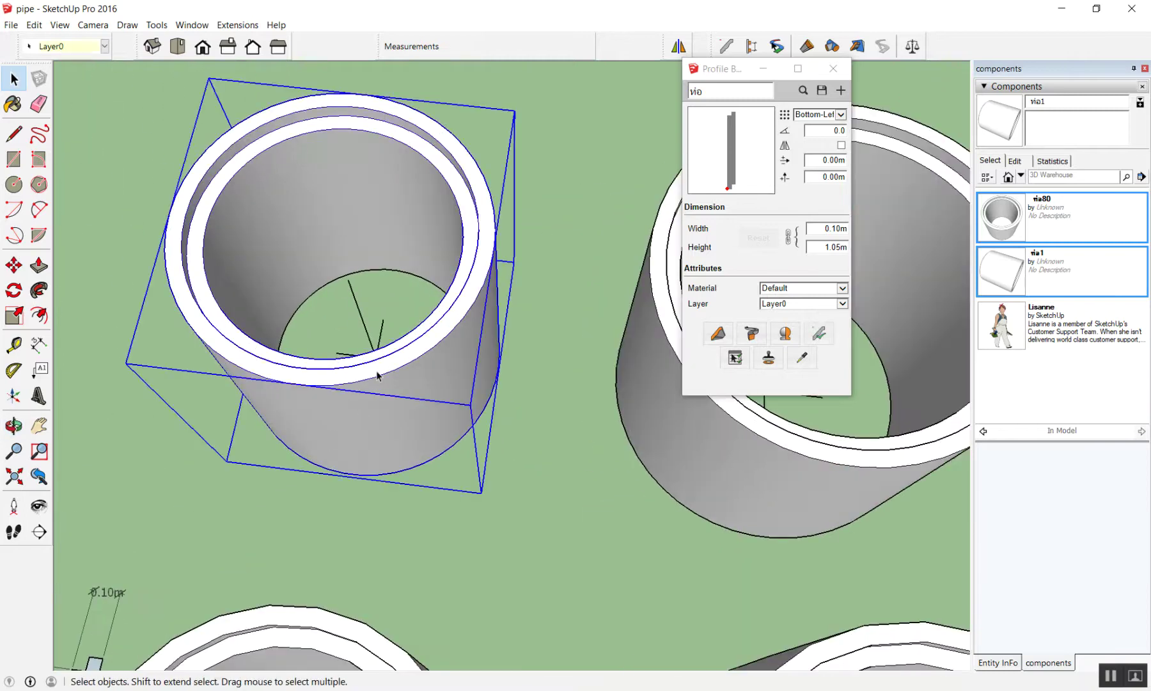
{"action": "scroll", "coordinate": [378, 371], "scroll_direction": "down", "scroll_amount": 3}
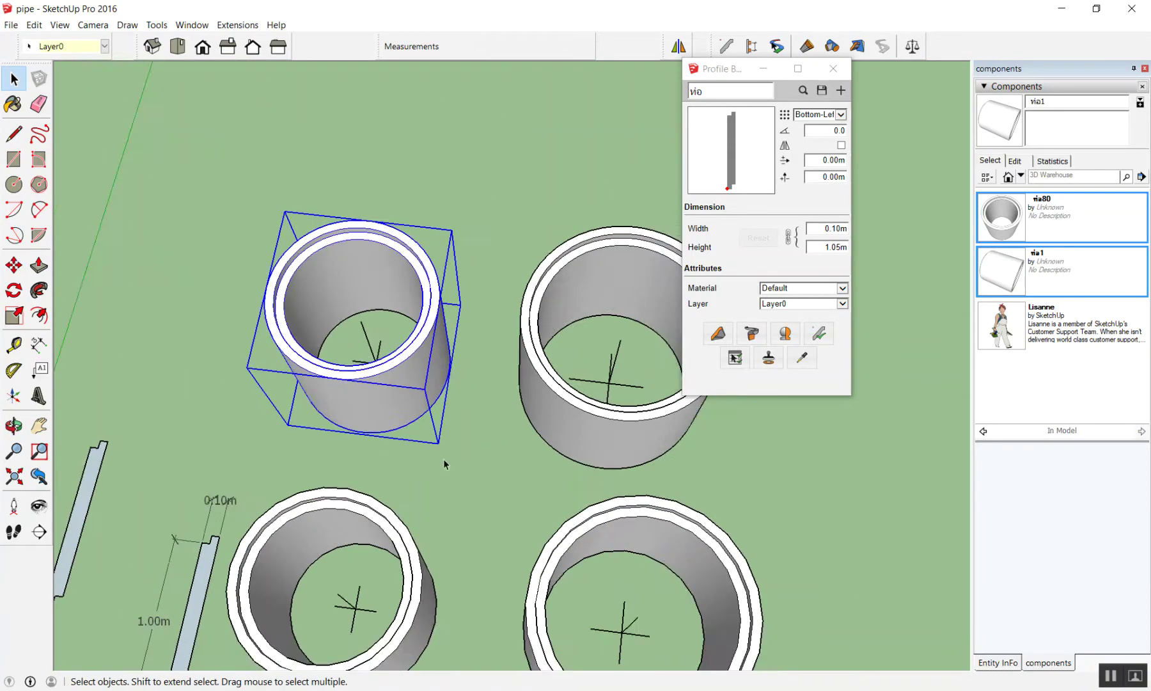
{"action": "scroll", "coordinate": [312, 214], "scroll_direction": "down", "scroll_amount": 1}
{"action": "scroll", "coordinate": [325, 254], "scroll_direction": "down", "scroll_amount": 2}
{"action": "mouse_move", "coordinate": [326, 254]}
{"action": "middle_mouse_down"}
{"action": "mouse_move", "coordinate": [291, 115]}
{"action": "mouse_move", "coordinate": [331, 235]}
{"action": "mouse_move", "coordinate": [329, 195]}
{"action": "middle_mouse_up"}
{"action": "scroll", "coordinate": [323, 269], "scroll_direction": "down", "scroll_amount": 2}
{"action": "scroll", "coordinate": [323, 269], "scroll_direction": "down", "scroll_amount": 1}
{"action": "scroll", "coordinate": [320, 255], "scroll_direction": "up", "scroll_amount": 4}
{"action": "scroll", "coordinate": [319, 254], "scroll_direction": "down", "scroll_amount": 2}
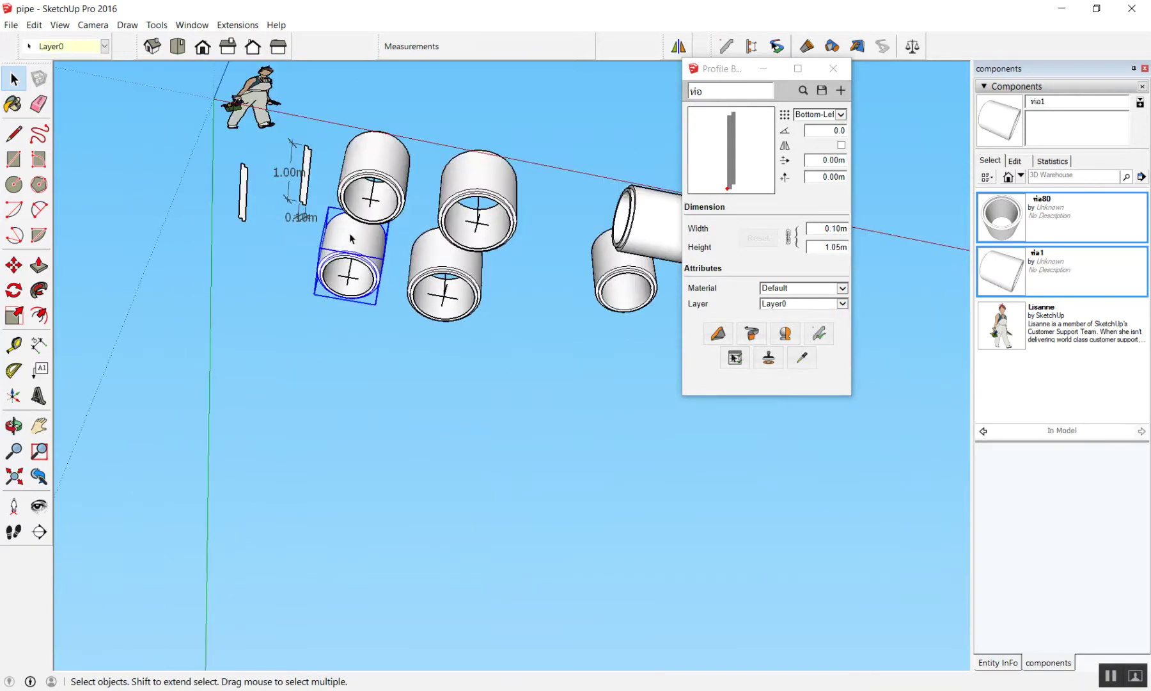
{"action": "mouse_move", "coordinate": [342, 246]}
{"action": "middle_mouse_down"}
{"action": "mouse_move", "coordinate": [235, 429]}
{"action": "mouse_move", "coordinate": [288, 457]}
{"action": "mouse_move", "coordinate": [321, 322]}
{"action": "middle_mouse_up"}
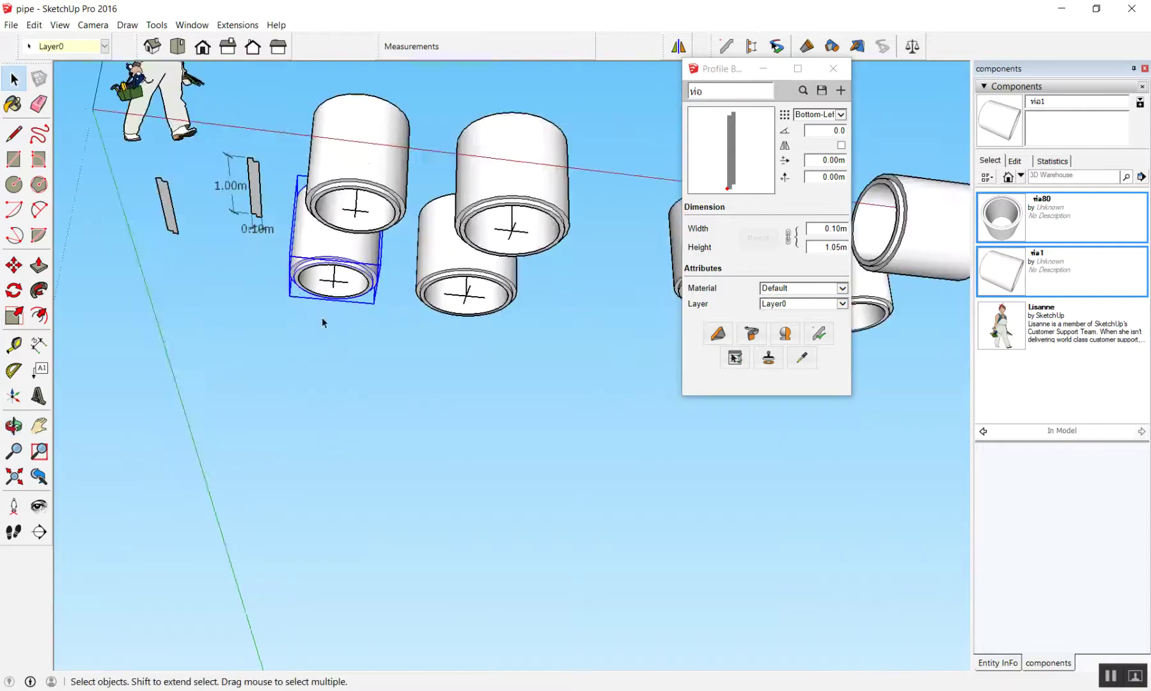
{"action": "scroll", "coordinate": [328, 264], "scroll_direction": "up", "scroll_amount": 2}
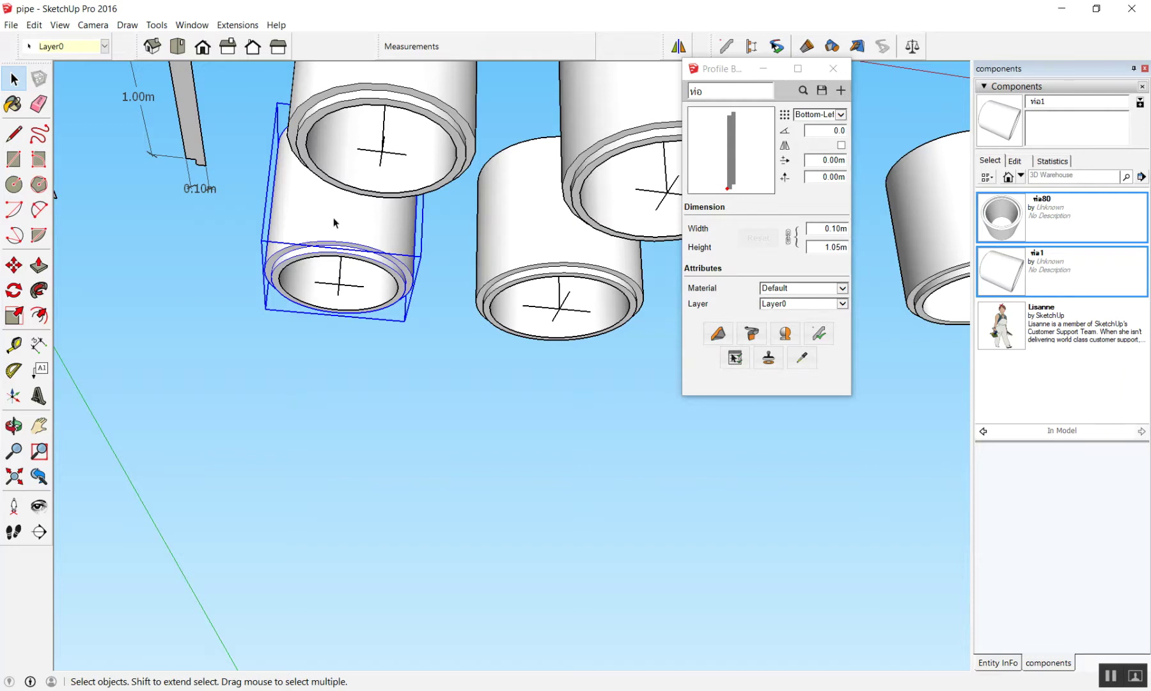
{"action": "scroll", "coordinate": [275, 305], "scroll_direction": "down", "scroll_amount": 5}
{"action": "scroll", "coordinate": [179, 210], "scroll_direction": "up", "scroll_amount": 3}
{"action": "right_click", "coordinate": [371, 279]}
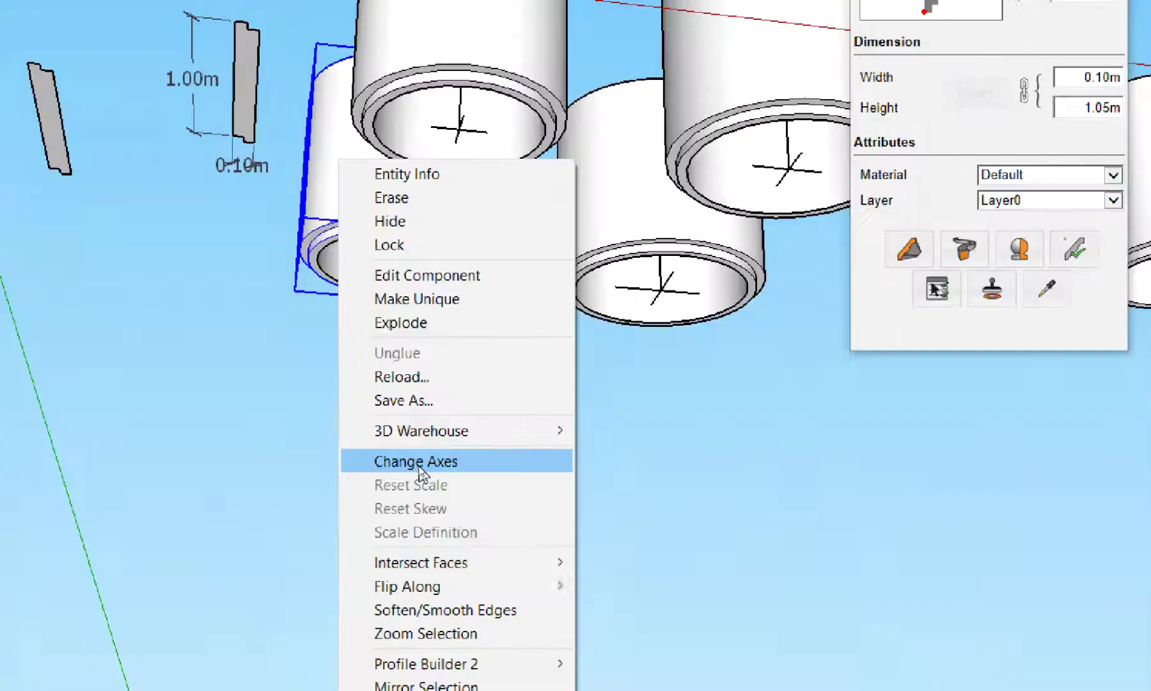
{"action": "left_click", "coordinate": [423, 479]}
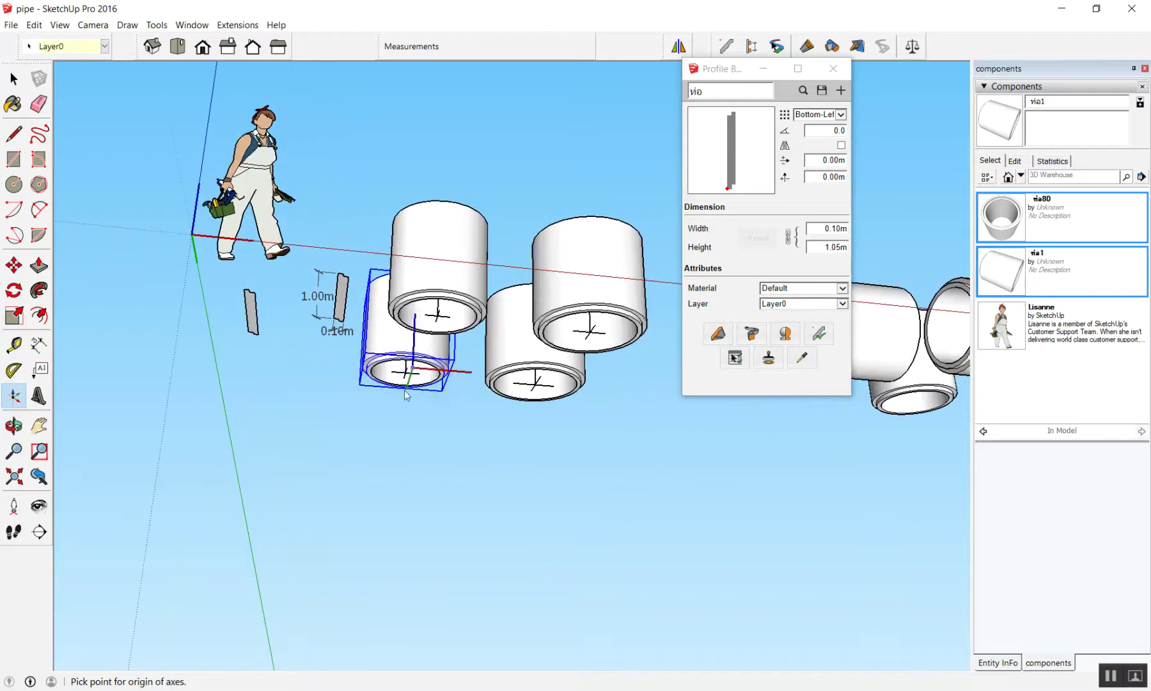
{"action": "middle_click_drag", "start_coordinate": [407, 395], "coordinate": [358, 345]}
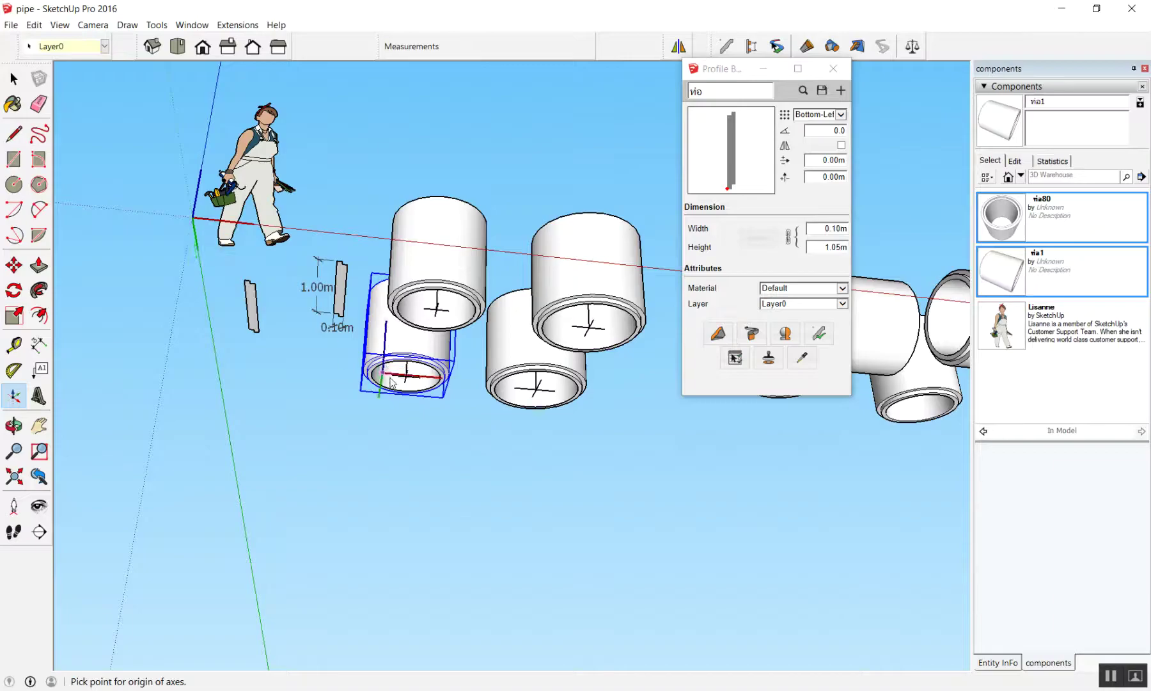
{"action": "scroll", "coordinate": [402, 387], "scroll_direction": "up", "scroll_amount": 3}
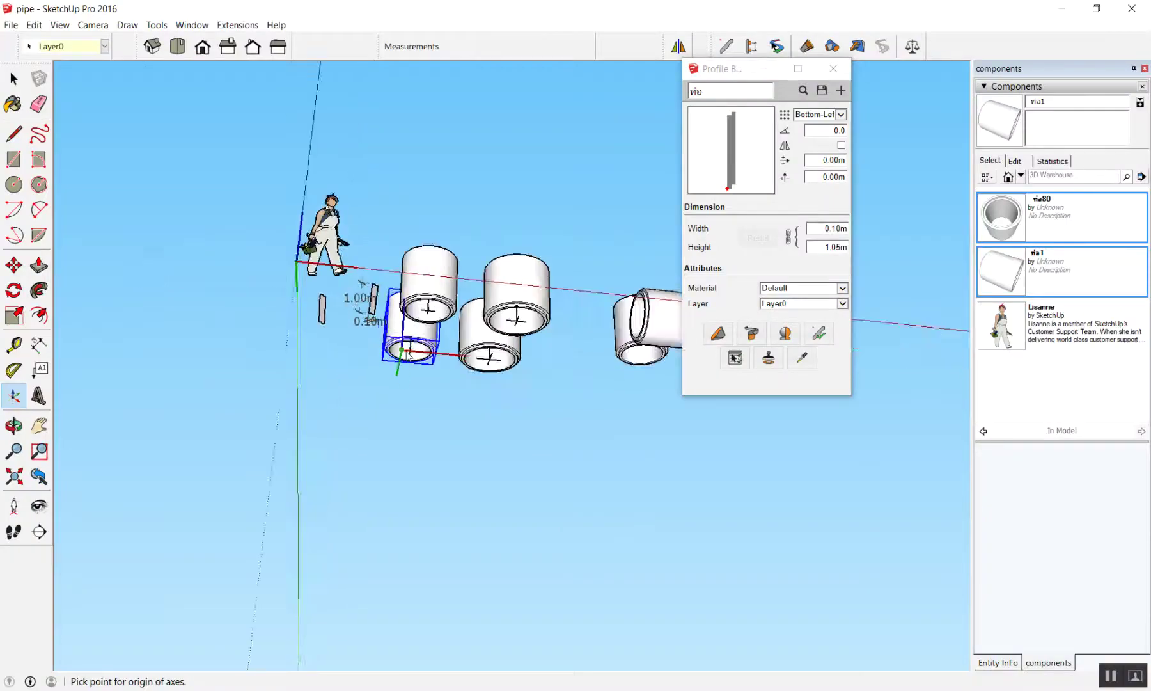
{"action": "scroll", "coordinate": [410, 357], "scroll_direction": "up", "scroll_amount": 3}
{"action": "scroll", "coordinate": [410, 348], "scroll_direction": "up", "scroll_amount": 2}
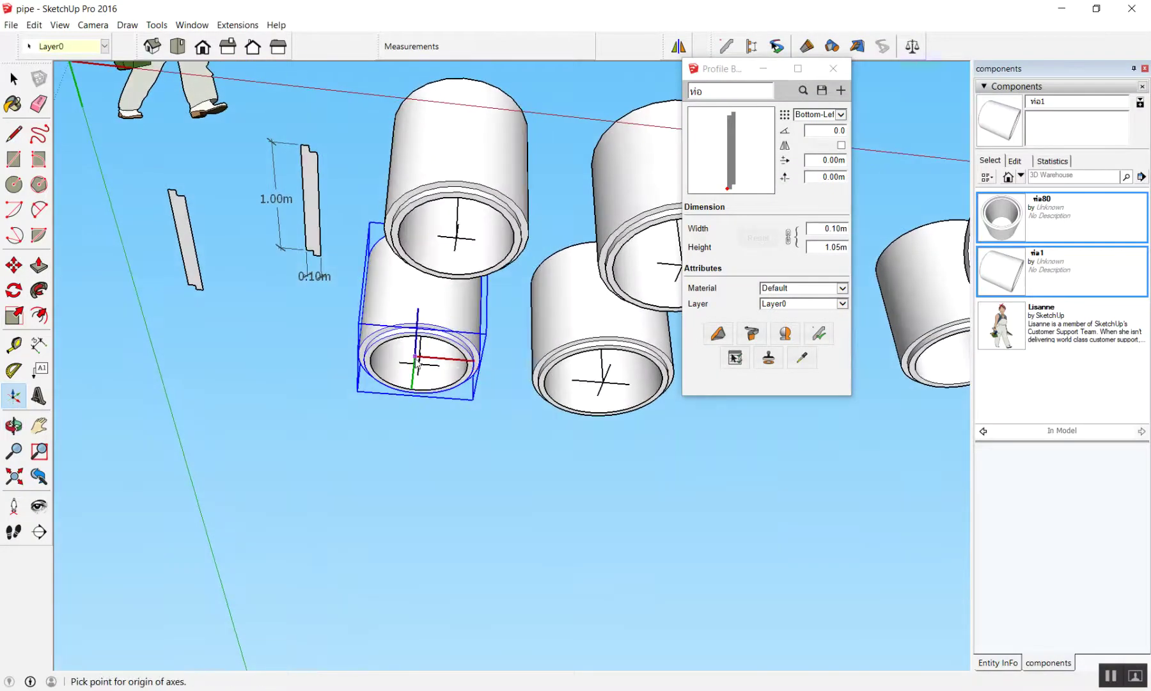
{"action": "mouse_move", "coordinate": [416, 350]}
{"action": "middle_mouse_down"}
{"action": "mouse_move", "coordinate": [295, 544]}
{"action": "mouse_move", "coordinate": [486, 365]}
{"action": "mouse_move", "coordinate": [400, 342]}
{"action": "middle_mouse_up"}
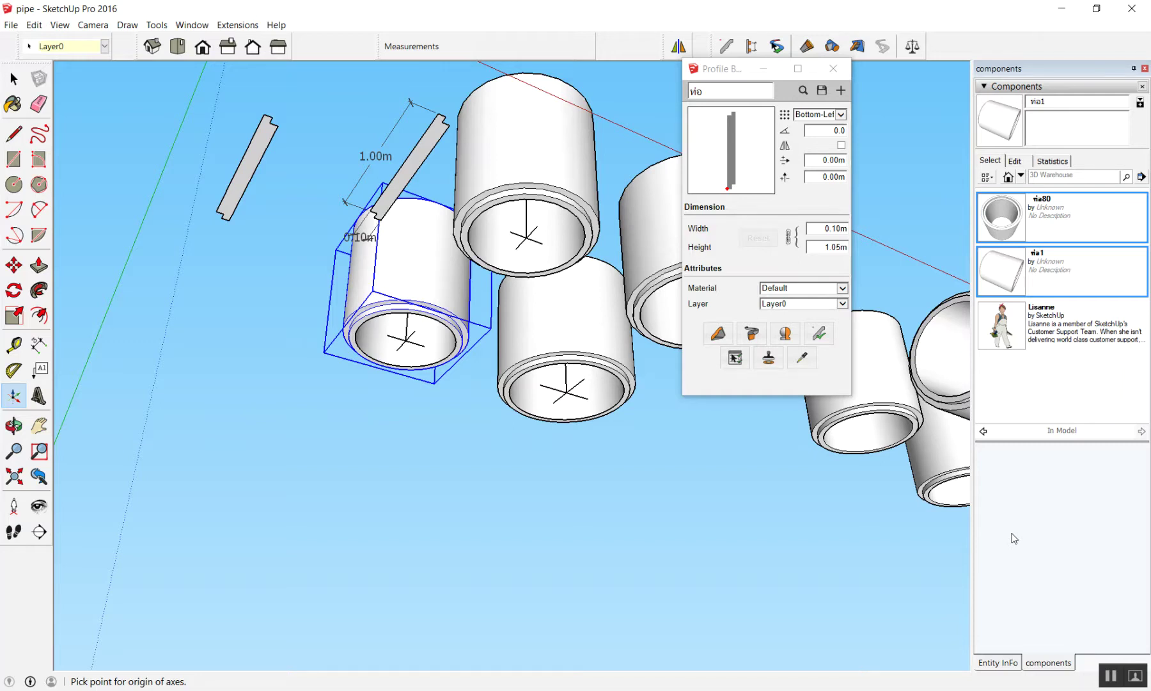
{"action": "middle_click_drag", "start_coordinate": [384, 288], "coordinate": [232, 283]}
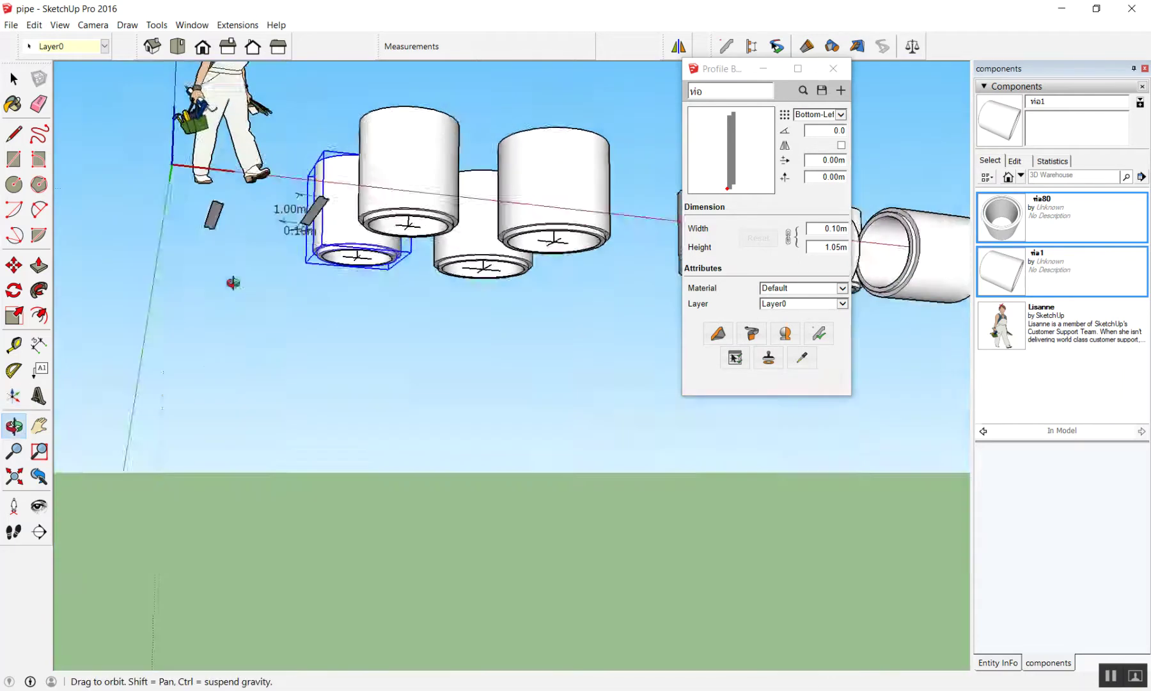
{"action": "scroll", "coordinate": [337, 241], "scroll_direction": "up", "scroll_amount": 5}
{"action": "scroll", "coordinate": [337, 241], "scroll_direction": "up", "scroll_amount": 3}
{"action": "scroll", "coordinate": [441, 246], "scroll_direction": "up", "scroll_amount": 2}
{"action": "mouse_move", "coordinate": [442, 246]}
{"action": "middle_mouse_down"}
{"action": "mouse_move", "coordinate": [501, 175]}
{"action": "mouse_move", "coordinate": [521, 224]}
{"action": "middle_mouse_up"}
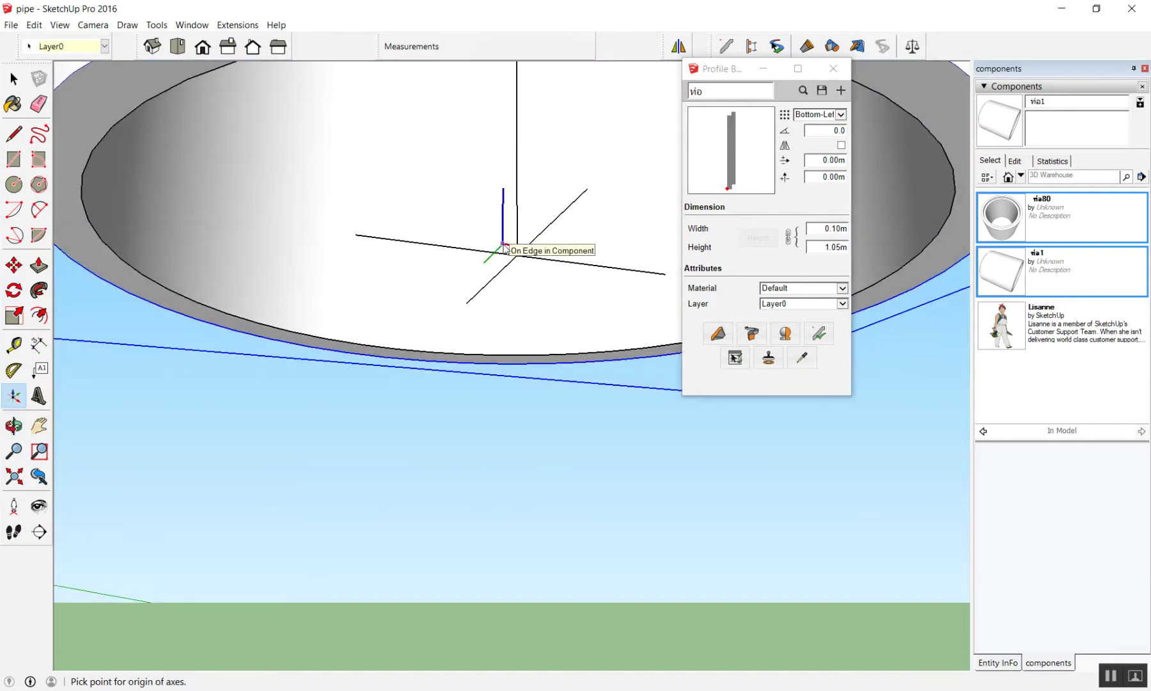
{"action": "left_click", "coordinate": [517, 254]}
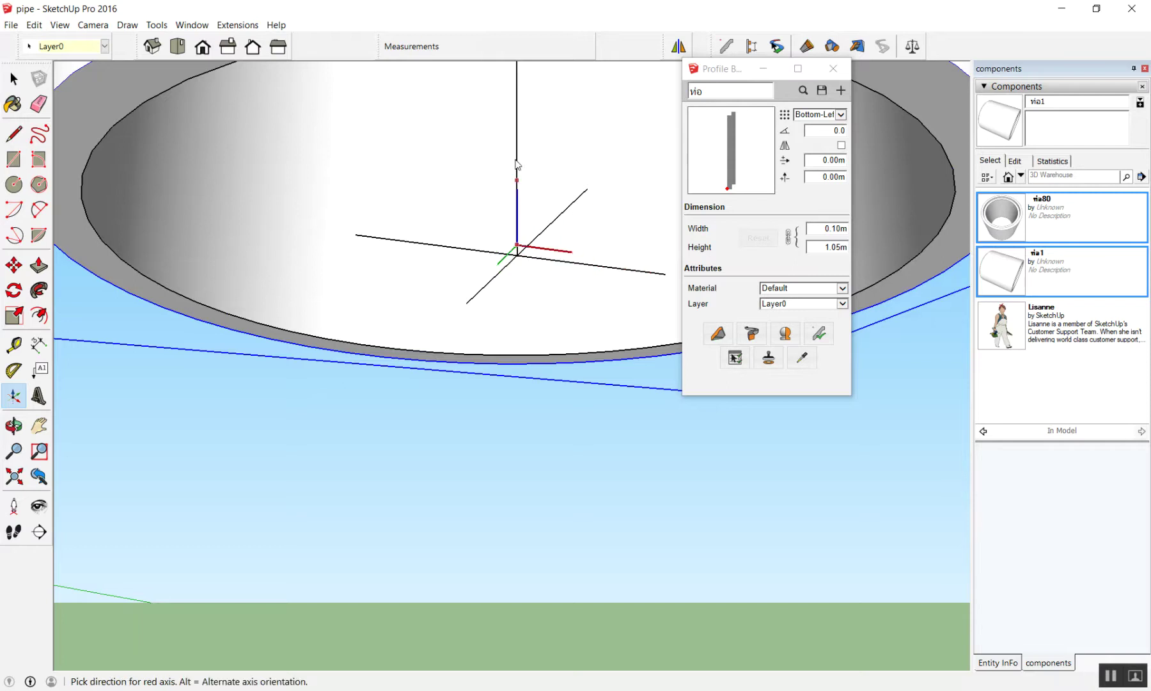
{"action": "key", "text": "space"}
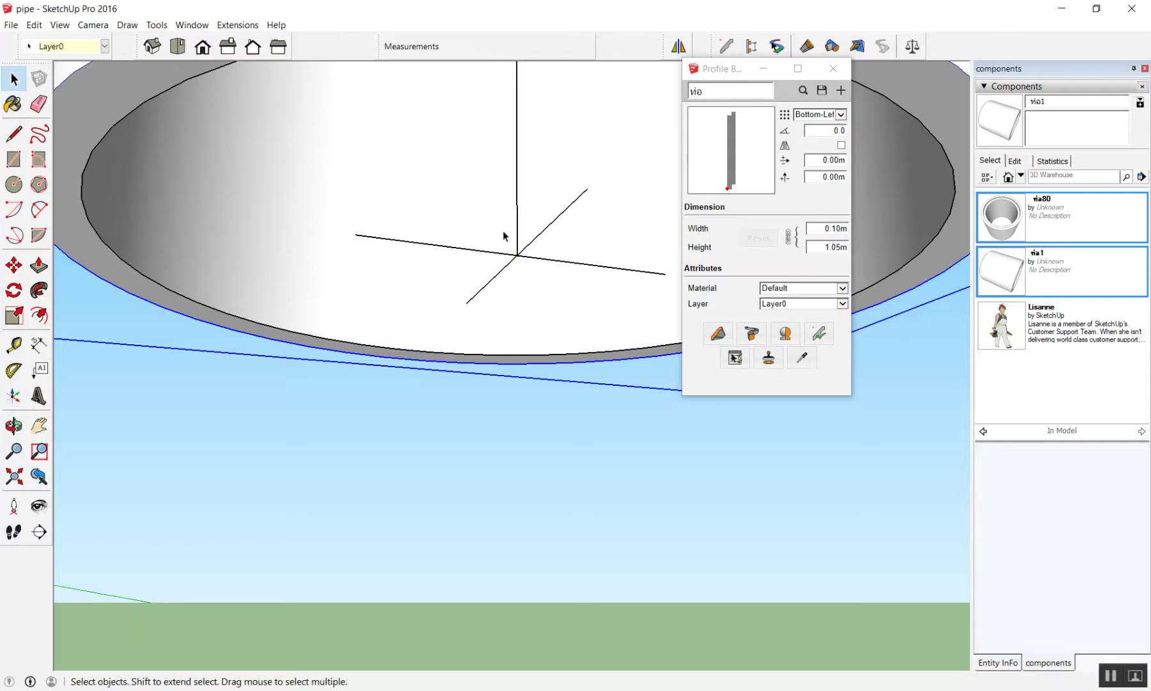
{"action": "right_click", "coordinate": [355, 136]}
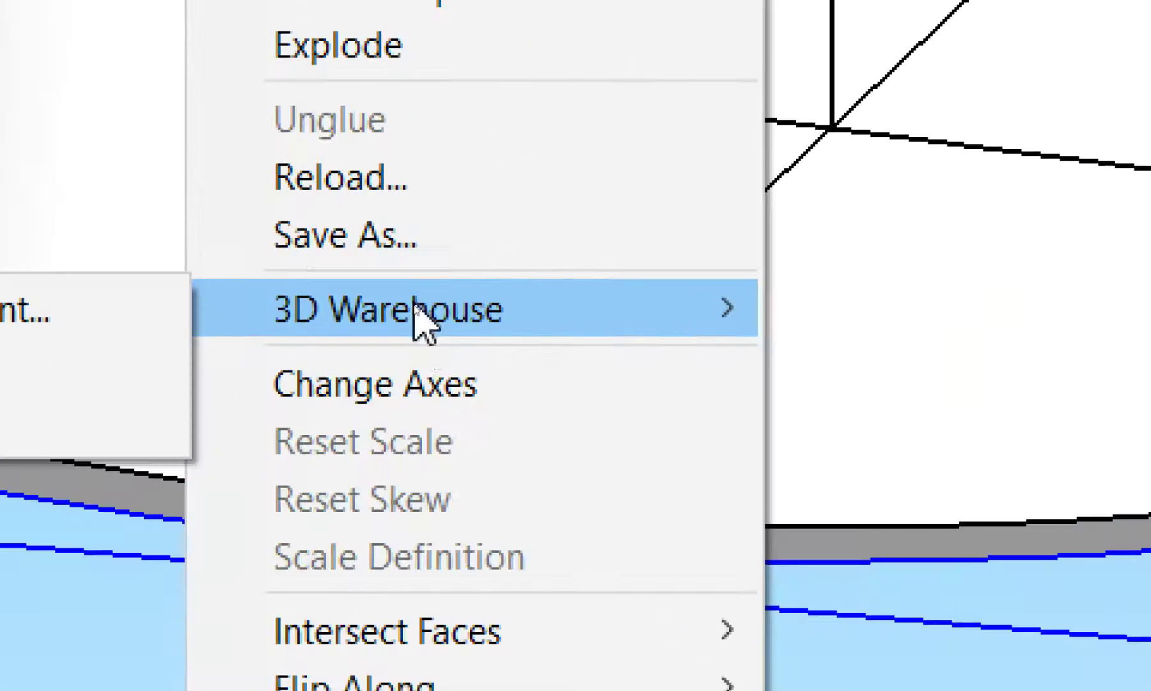
Set the standing ring's new axes origin at the base-centre crossing.
{"action": "scroll", "coordinate": [518, 264], "scroll_direction": "up", "scroll_amount": 2}
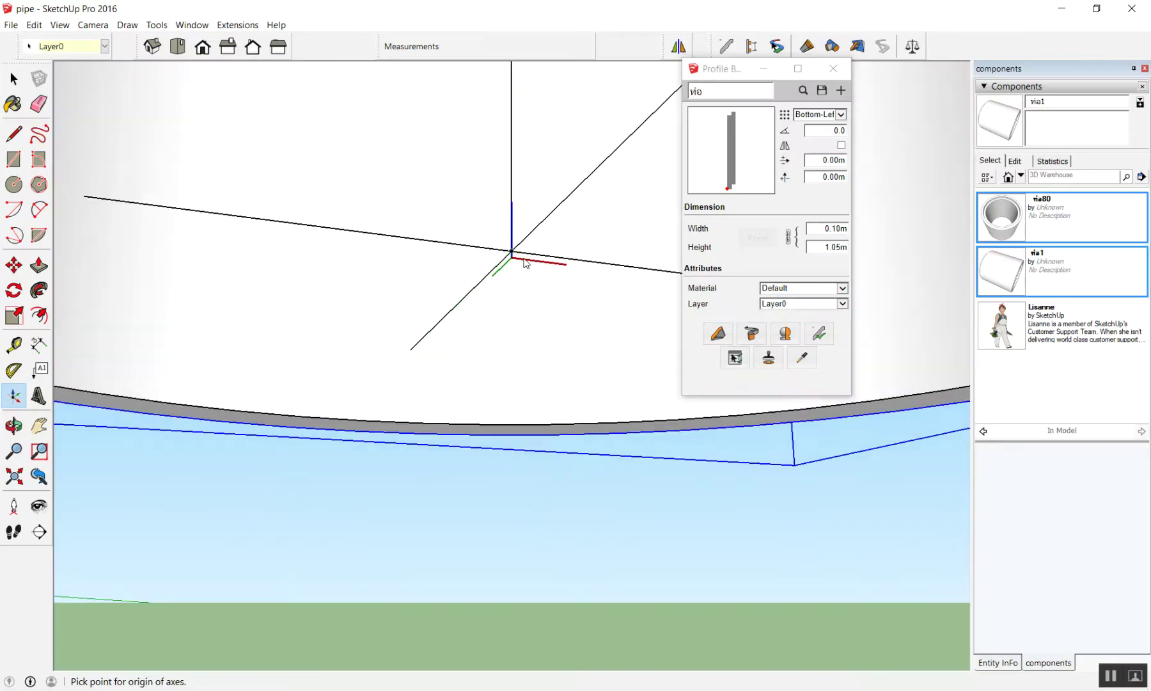
{"action": "left_click", "coordinate": [519, 254]}
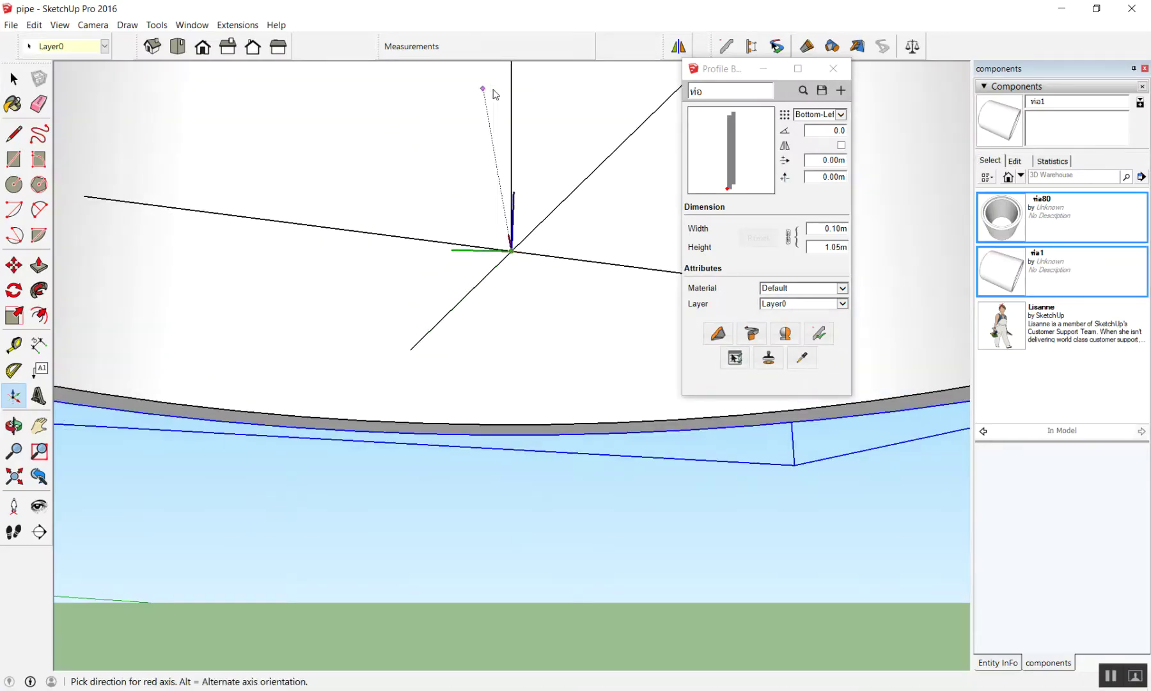
{"action": "middle_click_drag", "start_coordinate": [537, 128], "coordinate": [313, 200]}
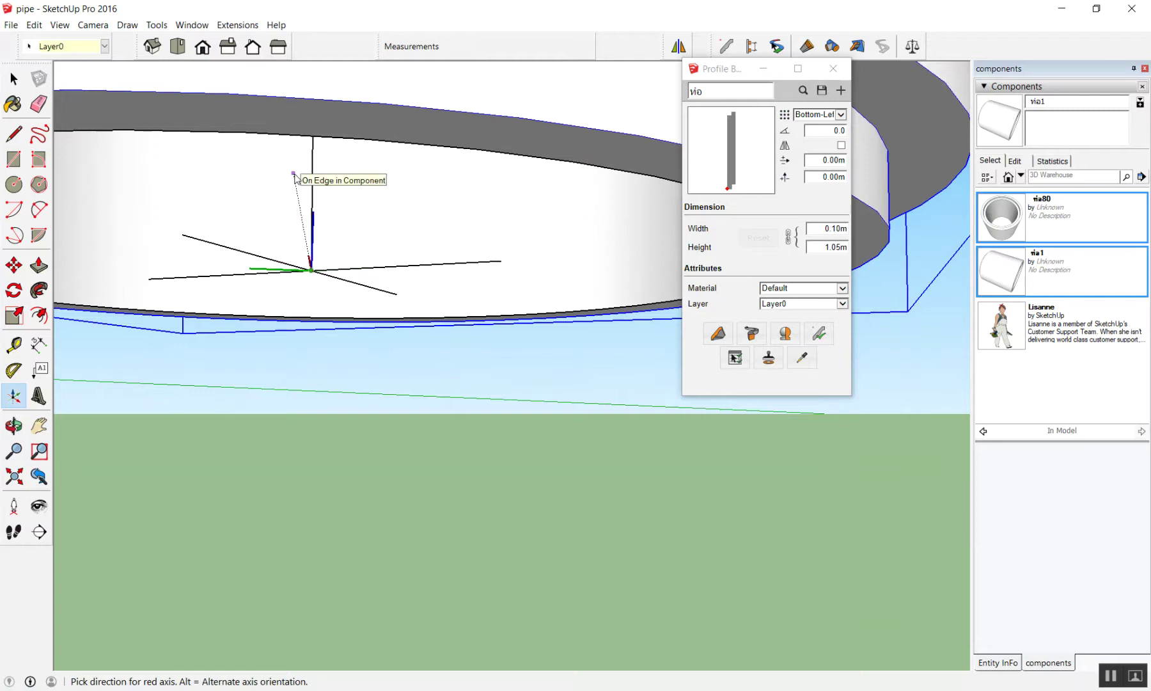
{"action": "scroll", "coordinate": [269, 250], "scroll_direction": "up", "scroll_amount": 2}
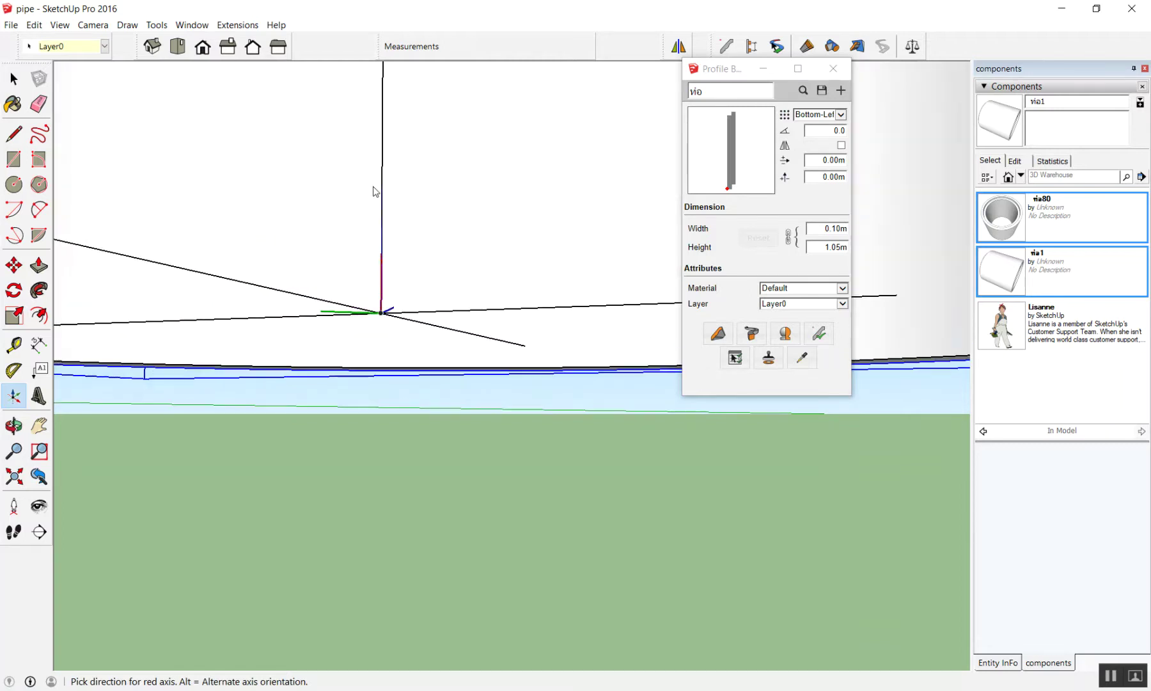
{"action": "middle_click_drag", "start_coordinate": [387, 194], "coordinate": [305, 286]}
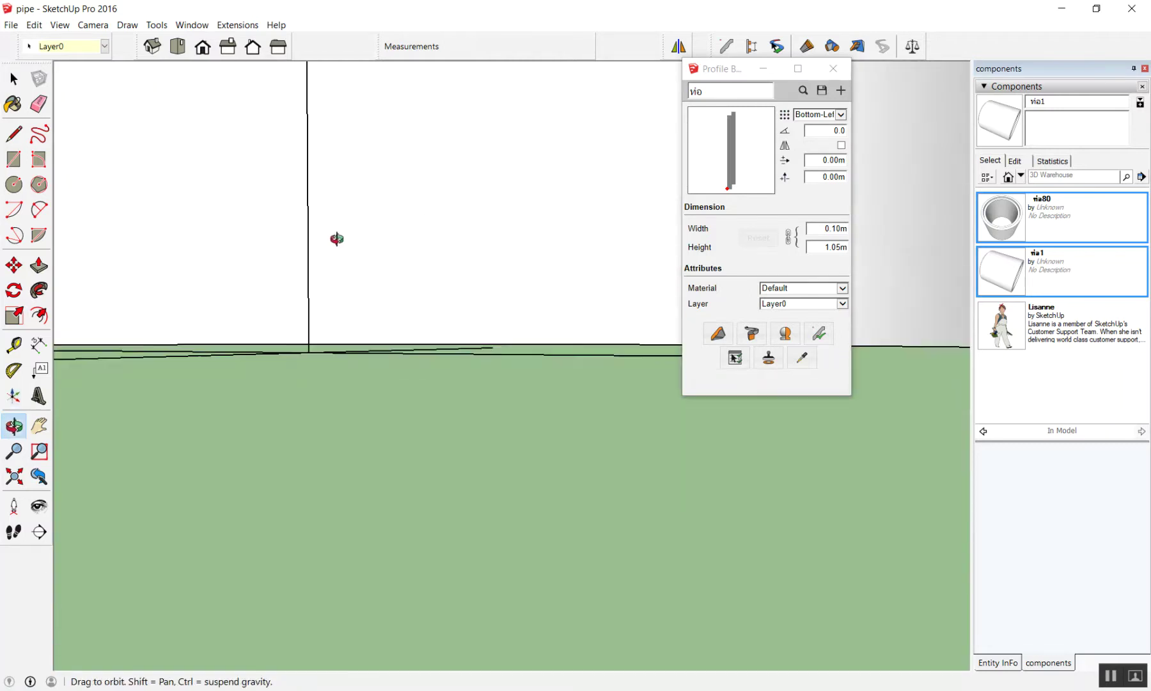
{"action": "middle_click_drag", "start_coordinate": [296, 281], "coordinate": [365, 221]}
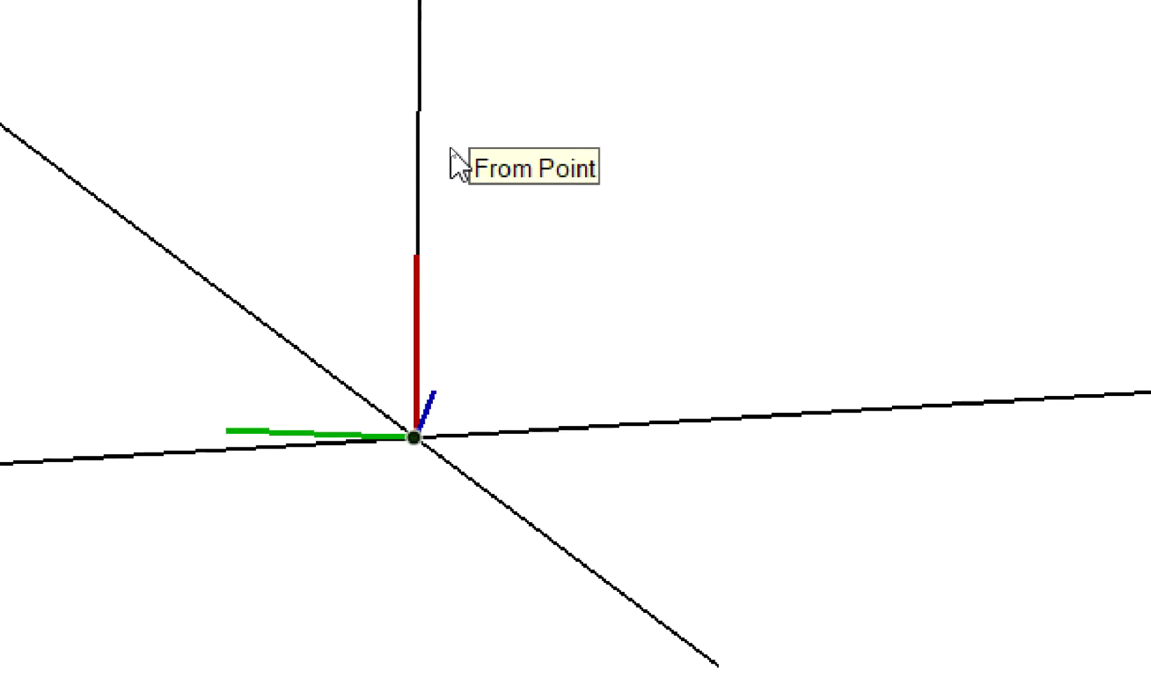
Point the red axis straight up and fix the green axis along the base line.
{"action": "left_click", "coordinate": [446, 123]}
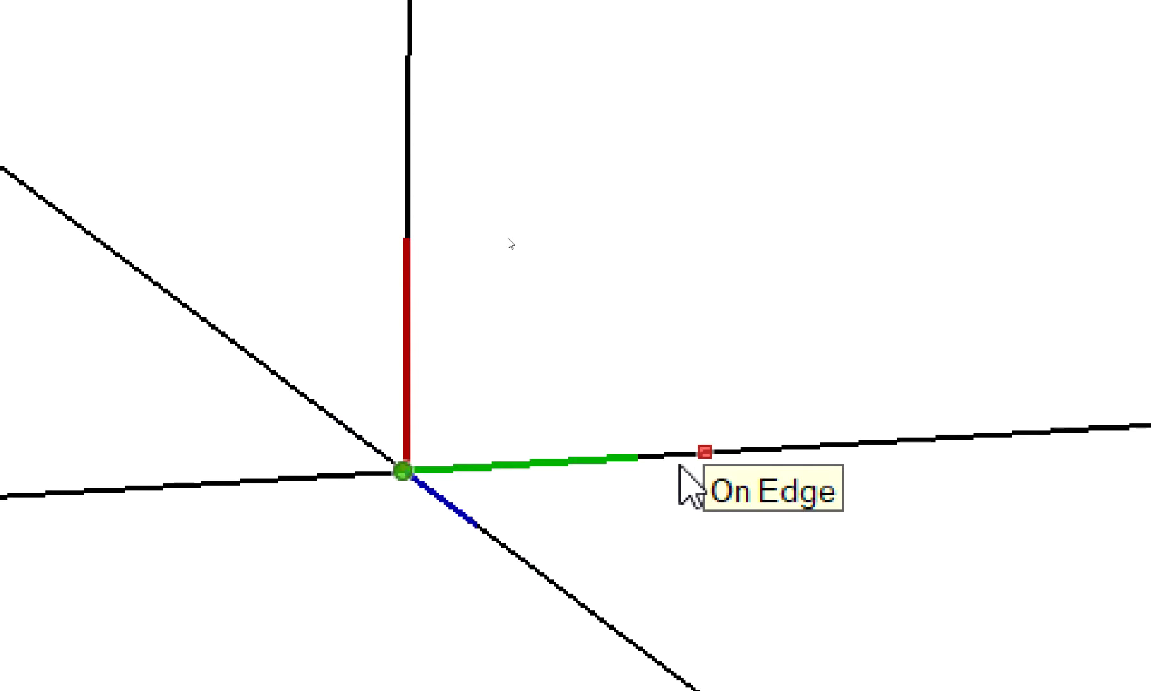
{"action": "left_click", "coordinate": [680, 463]}
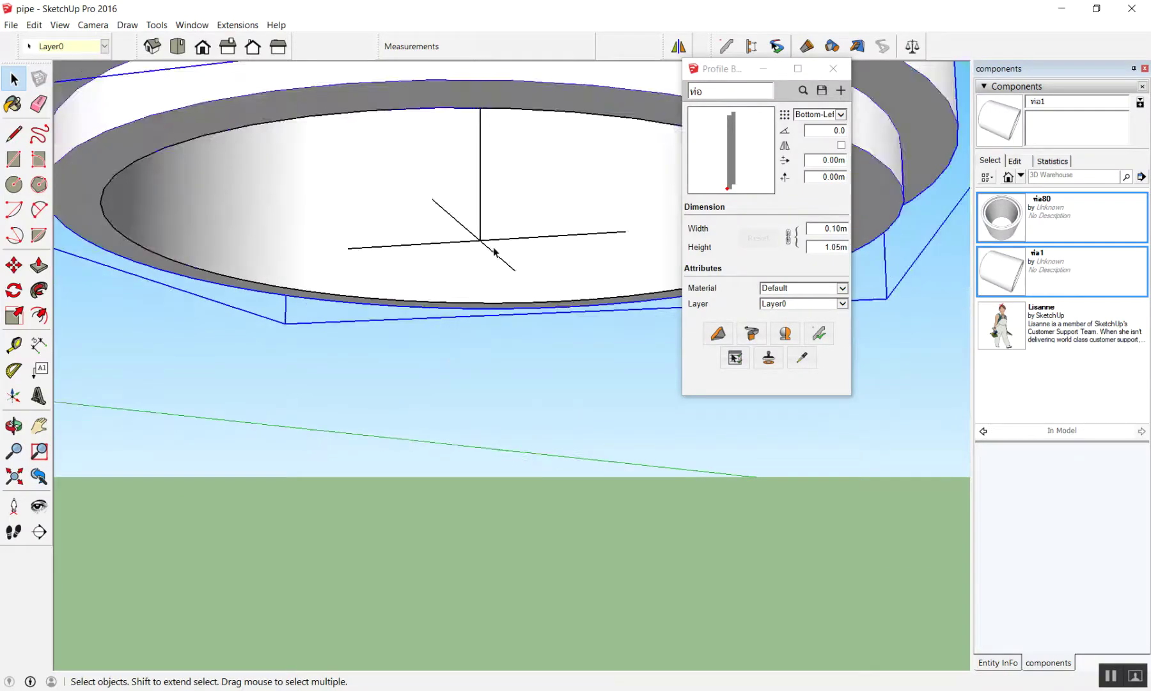
{"action": "scroll", "coordinate": [494, 251], "scroll_direction": "down", "scroll_amount": 3}
{"action": "scroll", "coordinate": [463, 359], "scroll_direction": "down", "scroll_amount": 2}
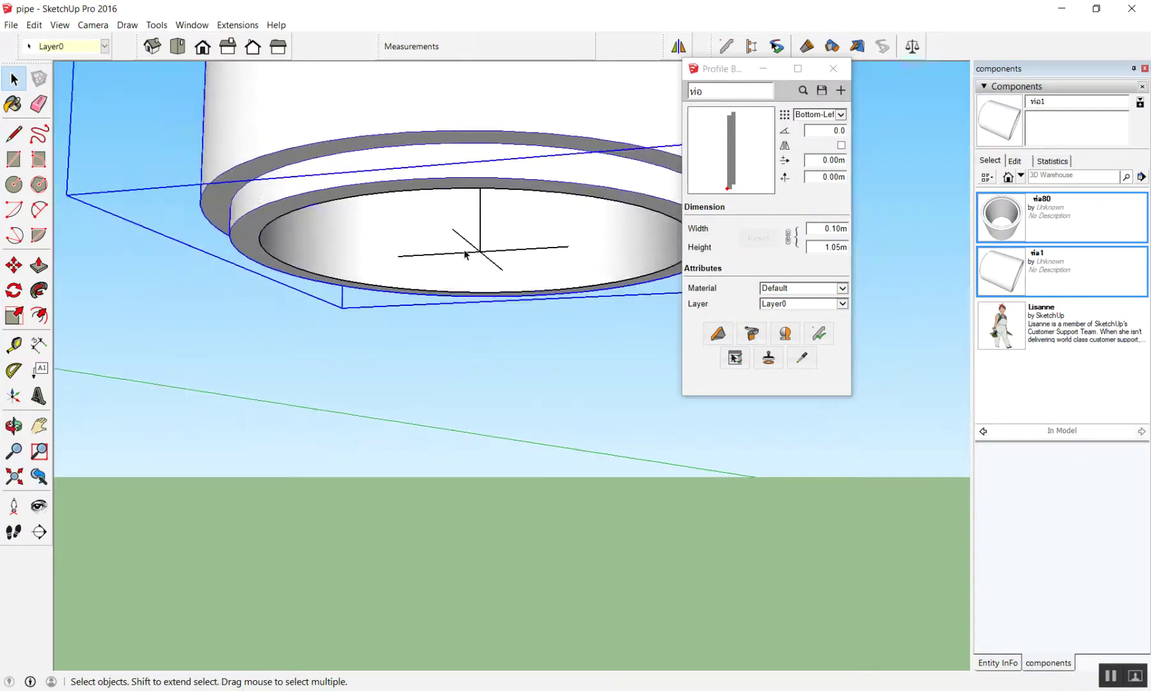
{"action": "scroll", "coordinate": [470, 252], "scroll_direction": "down", "scroll_amount": 4}
Delete the four old boxed pipe pieces.
{"action": "mouse_move", "coordinate": [462, 220]}
{"action": "middle_mouse_down"}
{"action": "mouse_move", "coordinate": [553, 568]}
{"action": "mouse_move", "coordinate": [501, 419]}
{"action": "mouse_move", "coordinate": [504, 381]}
{"action": "mouse_move", "coordinate": [723, 394]}
{"action": "mouse_move", "coordinate": [793, 365]}
{"action": "middle_mouse_up"}
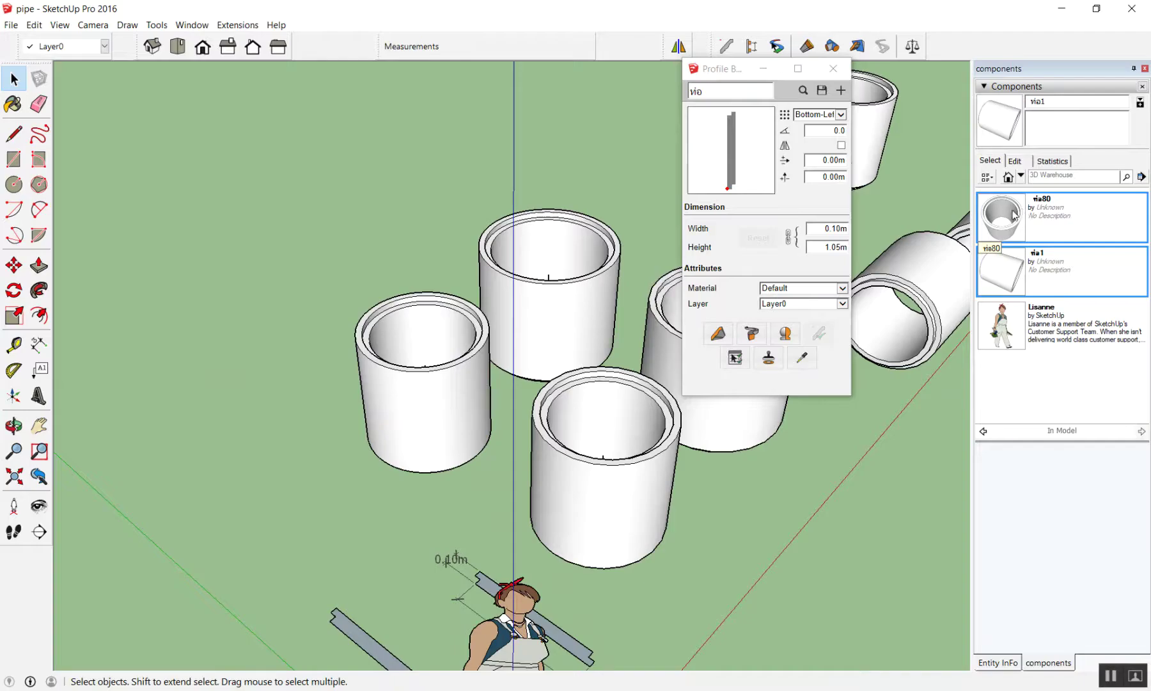
{"action": "scroll", "coordinate": [447, 384], "scroll_direction": "down", "scroll_amount": 3}
{"action": "mouse_move", "coordinate": [192, 319]}
{"action": "middle_mouse_down"}
{"action": "mouse_move", "coordinate": [448, 288]}
{"action": "mouse_move", "coordinate": [611, 283]}
{"action": "middle_mouse_up"}
{"action": "scroll", "coordinate": [447, 288], "scroll_direction": "down", "scroll_amount": 5}
{"action": "left_click_drag", "start_coordinate": [497, 413], "coordinate": [494, 400]}
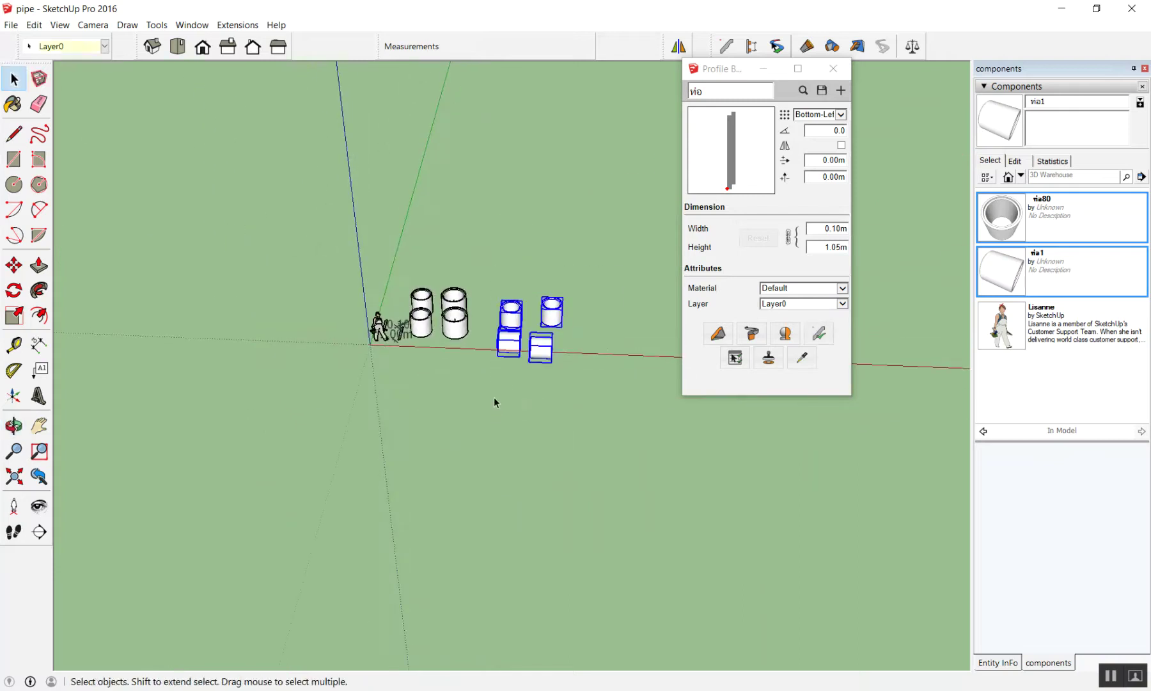
{"action": "key", "text": "Delete"}
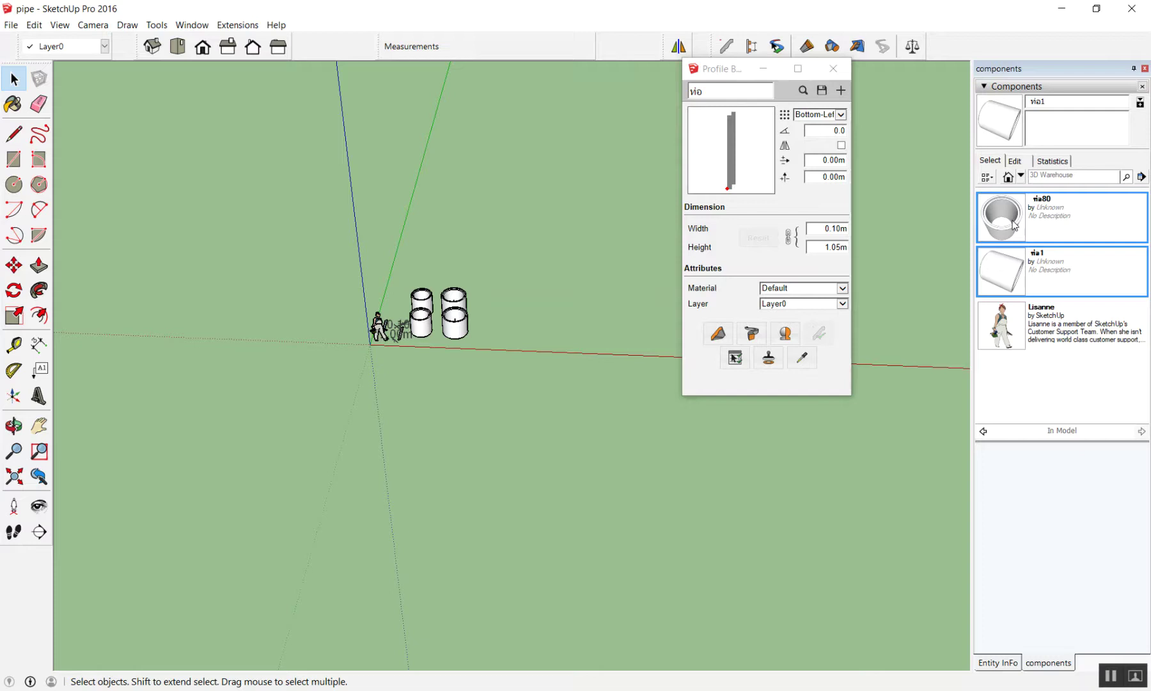
Place a ท่อ80 ring on the ground right of the standing pipes.
{"action": "left_click", "coordinate": [1008, 227]}
{"action": "scroll", "coordinate": [532, 318], "scroll_direction": "up", "scroll_amount": 2}
{"action": "scroll", "coordinate": [532, 318], "scroll_direction": "up", "scroll_amount": 2}
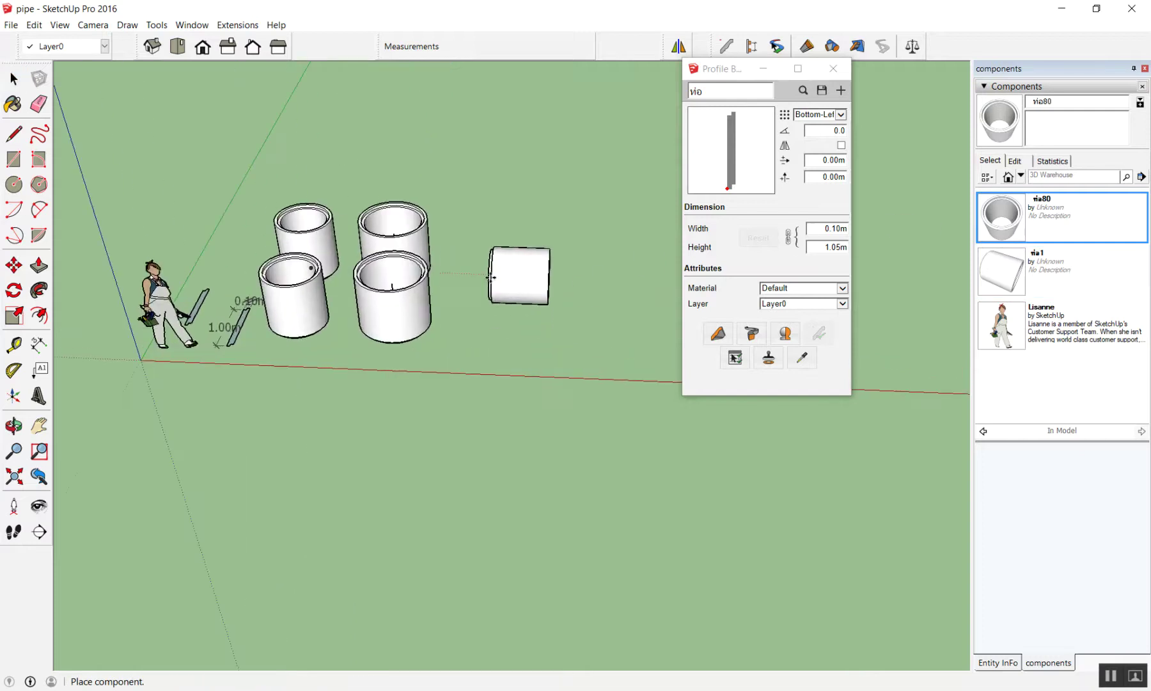
{"action": "left_click", "coordinate": [507, 270]}
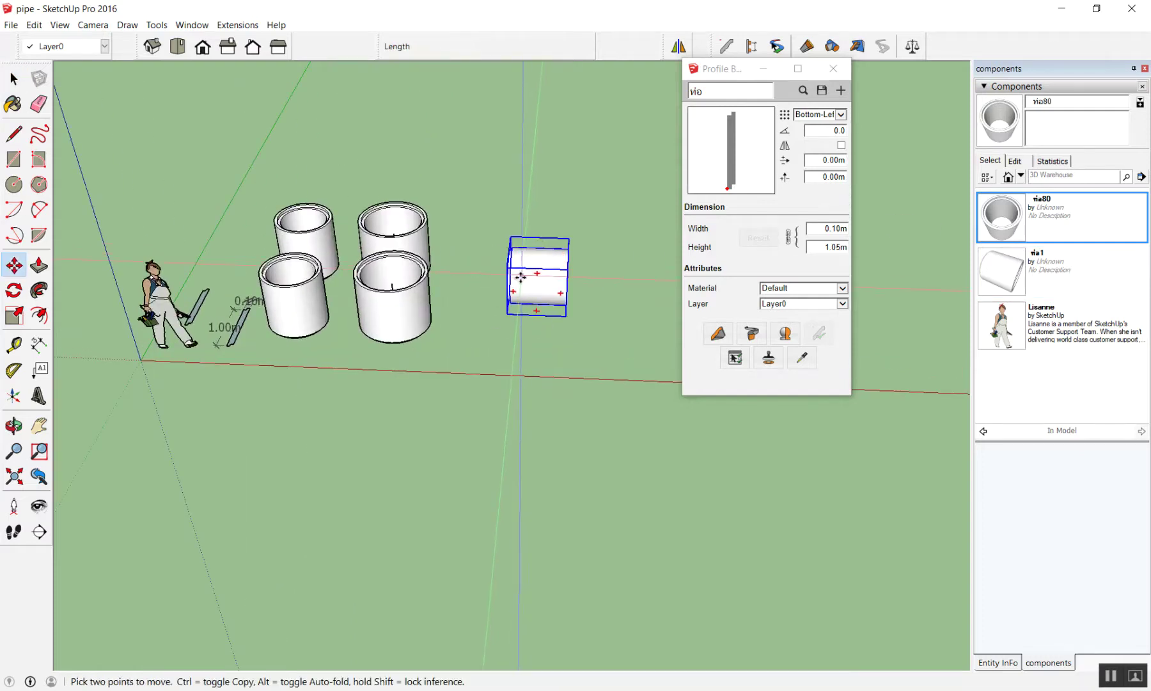
{"action": "key", "text": "space"}
{"action": "mouse_move", "coordinate": [520, 277]}
{"action": "middle_mouse_down"}
{"action": "mouse_move", "coordinate": [654, 279]}
{"action": "mouse_move", "coordinate": [448, 265]}
{"action": "middle_mouse_up"}
{"action": "scroll", "coordinate": [448, 265], "scroll_direction": "up", "scroll_amount": 2}
{"action": "scroll", "coordinate": [440, 259], "scroll_direction": "up", "scroll_amount": 2}
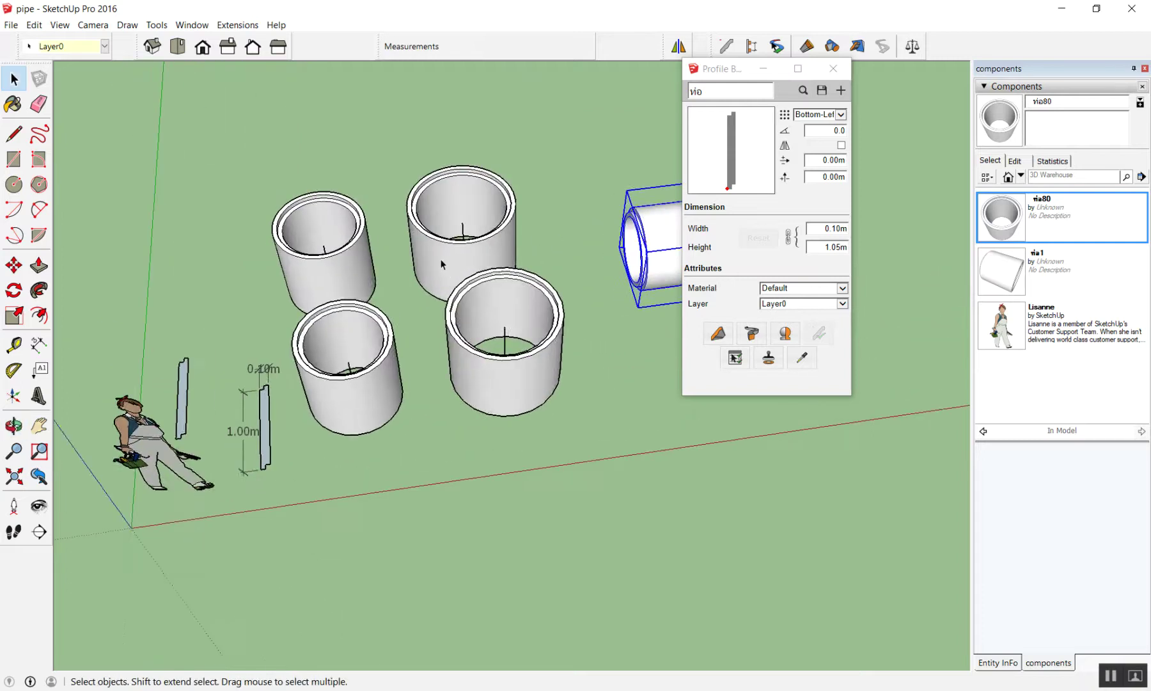
{"action": "scroll", "coordinate": [440, 258], "scroll_direction": "down", "scroll_amount": 3}
{"action": "mouse_move", "coordinate": [440, 258]}
{"action": "middle_mouse_down"}
{"action": "mouse_move", "coordinate": [368, 333]}
{"action": "mouse_move", "coordinate": [403, 142]}
{"action": "mouse_move", "coordinate": [443, 195]}
{"action": "mouse_move", "coordinate": [397, 346]}
{"action": "middle_mouse_up"}
{"action": "scroll", "coordinate": [443, 195], "scroll_direction": "up", "scroll_amount": 2}
{"action": "scroll", "coordinate": [317, 231], "scroll_direction": "up", "scroll_amount": 3}
{"action": "scroll", "coordinate": [321, 182], "scroll_direction": "up", "scroll_amount": 2}
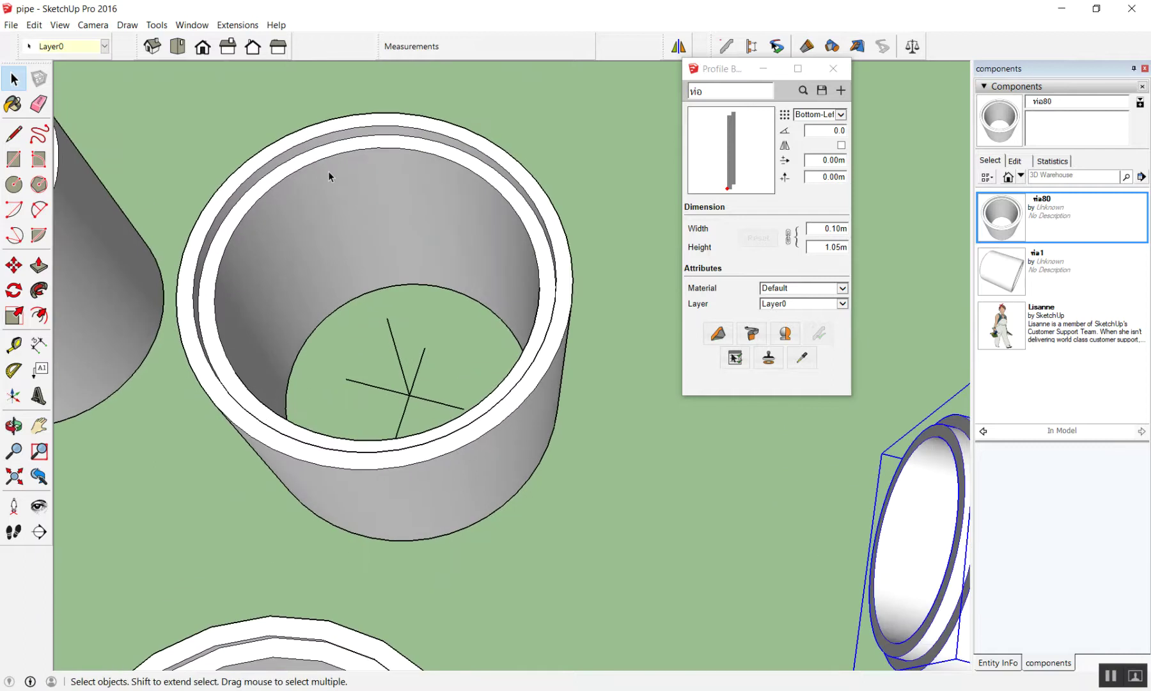
Make the pipe group a component and rename Group5#1 to ท่อ100.
{"action": "right_click", "coordinate": [352, 155]}
{"action": "left_click", "coordinate": [402, 249]}
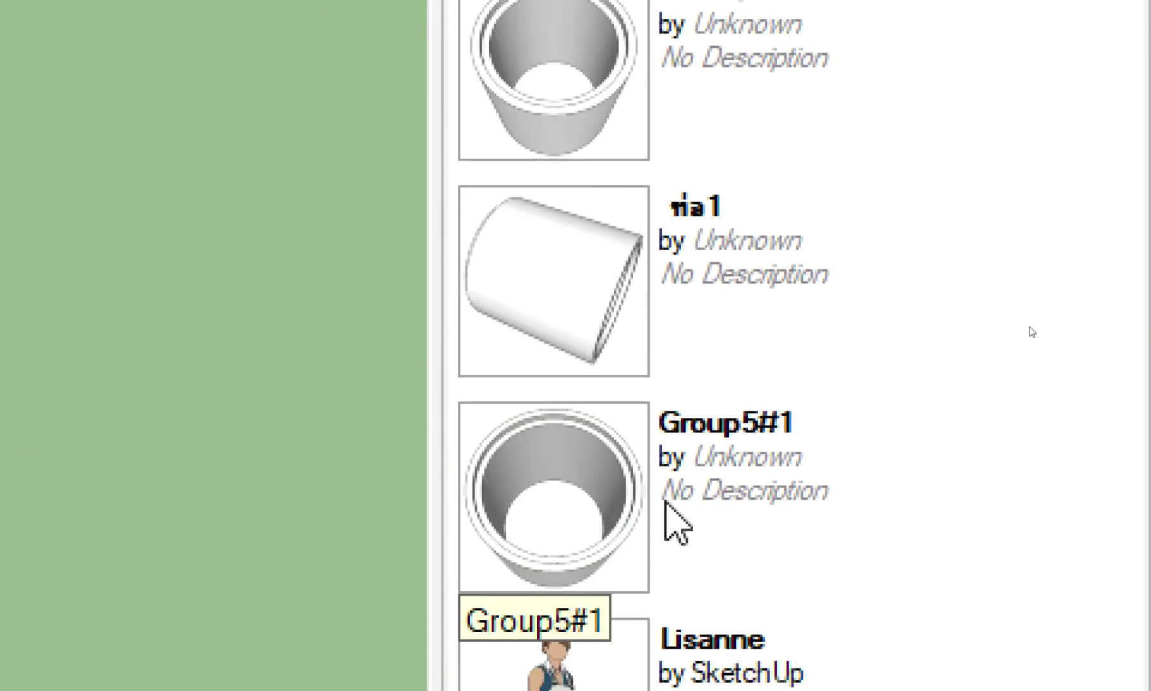
{"action": "left_click", "coordinate": [641, 500]}
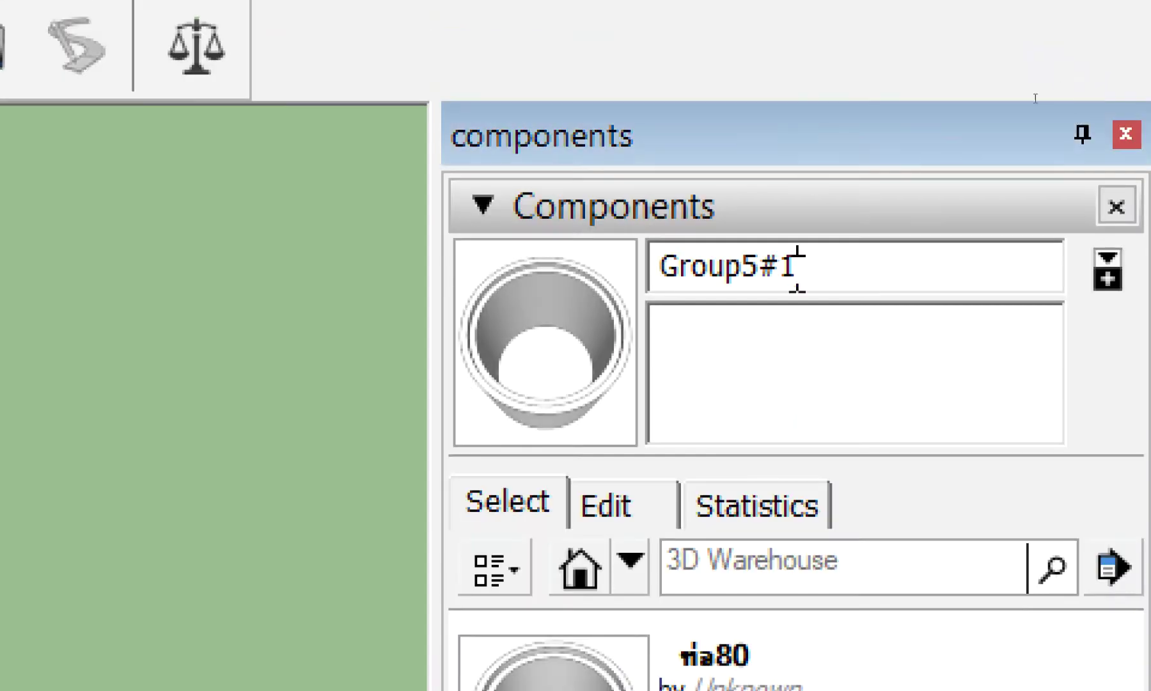
{"action": "left_click_drag", "start_coordinate": [796, 268], "coordinate": [515, 243]}
{"action": "type", "text": "ท่อ100"}
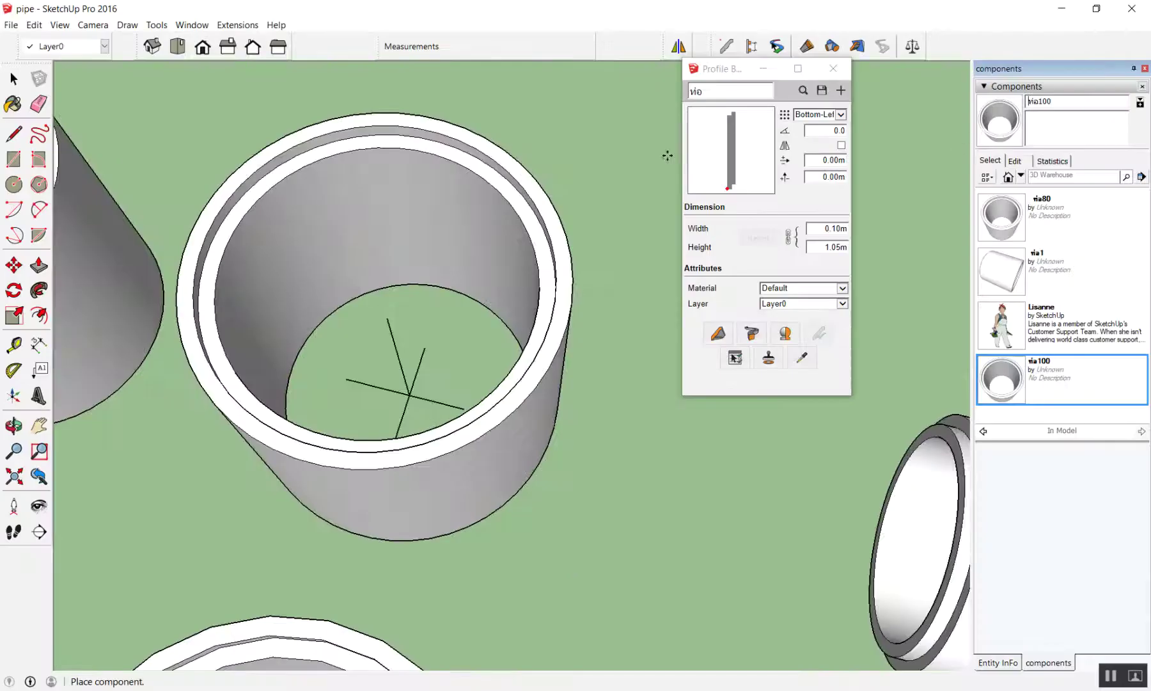
{"action": "scroll", "coordinate": [382, 217], "scroll_direction": "down", "scroll_amount": 5}
Delete the lying ท่อ80 copy and a trial ท่อ100 ring from the ground.
{"action": "key", "text": "Escape"}
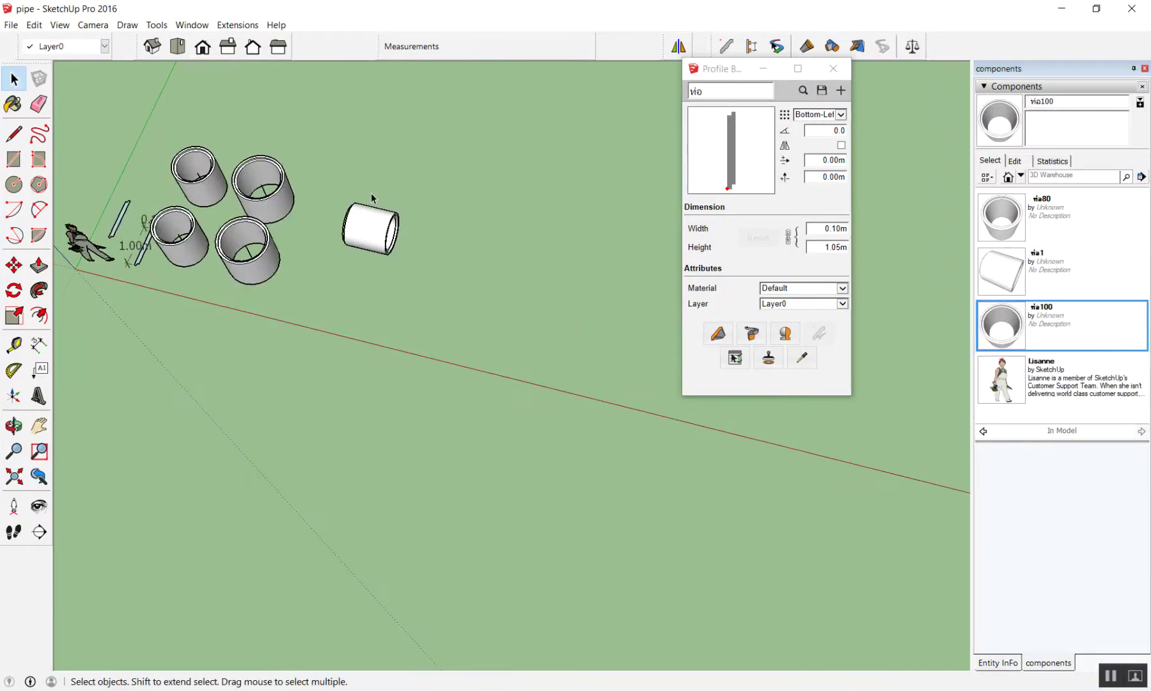
{"action": "key", "text": "Delete"}
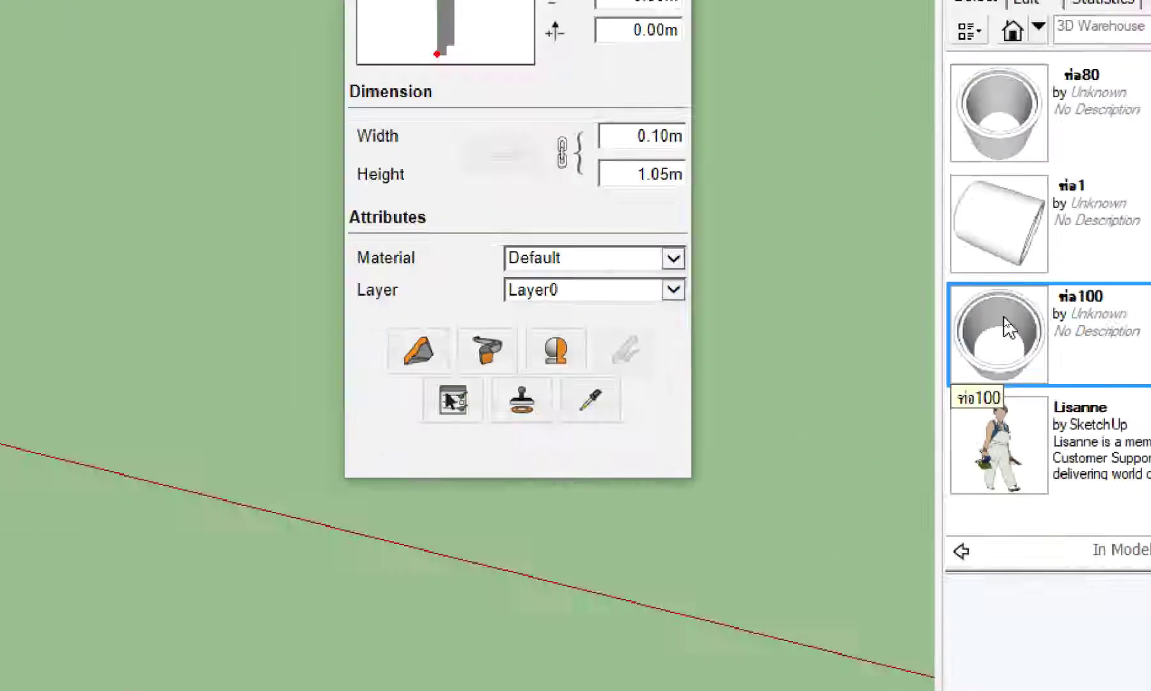
{"action": "left_click", "coordinate": [1001, 325]}
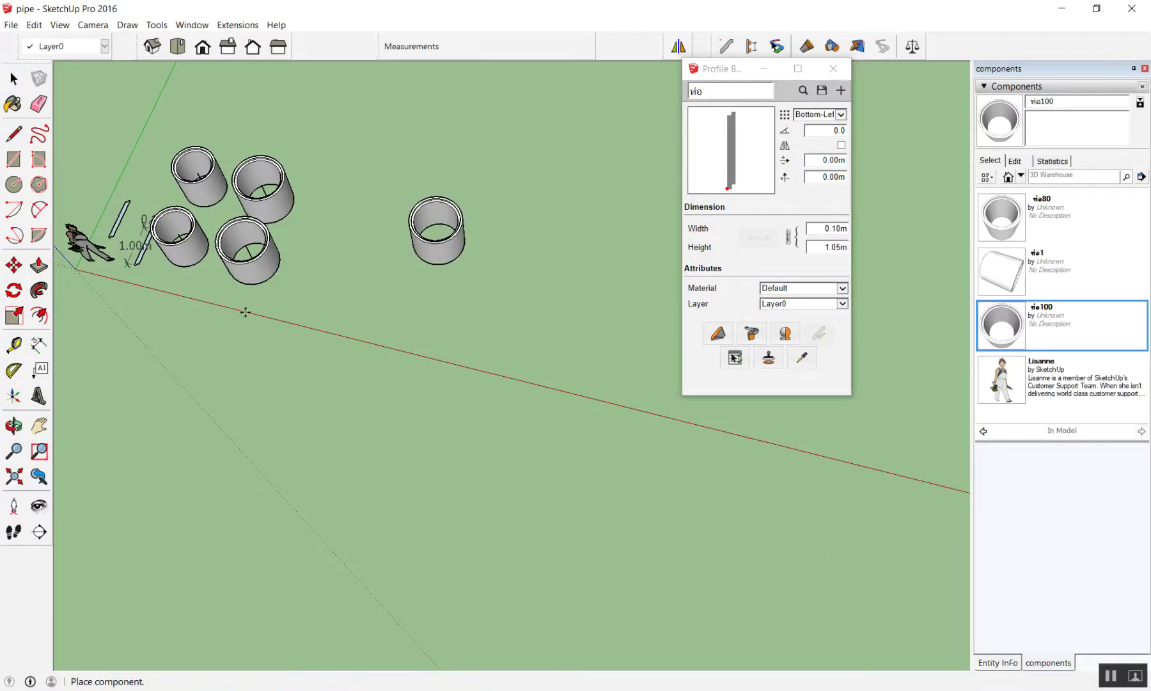
{"action": "left_click", "coordinate": [227, 318]}
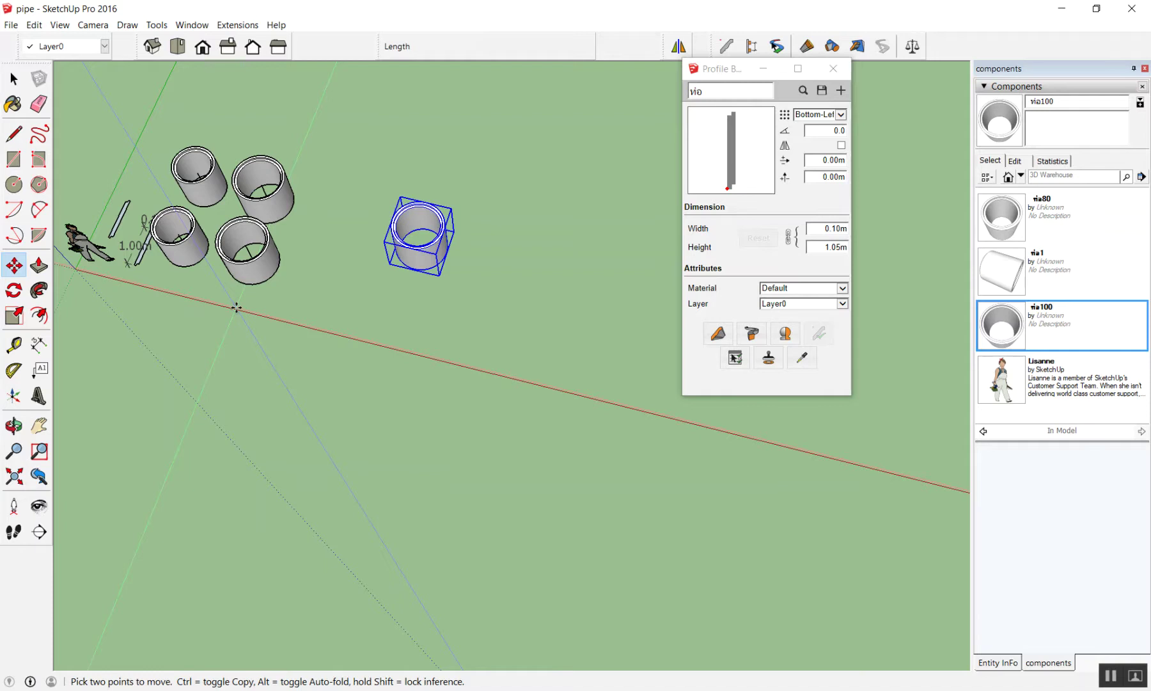
{"action": "key", "text": "space"}
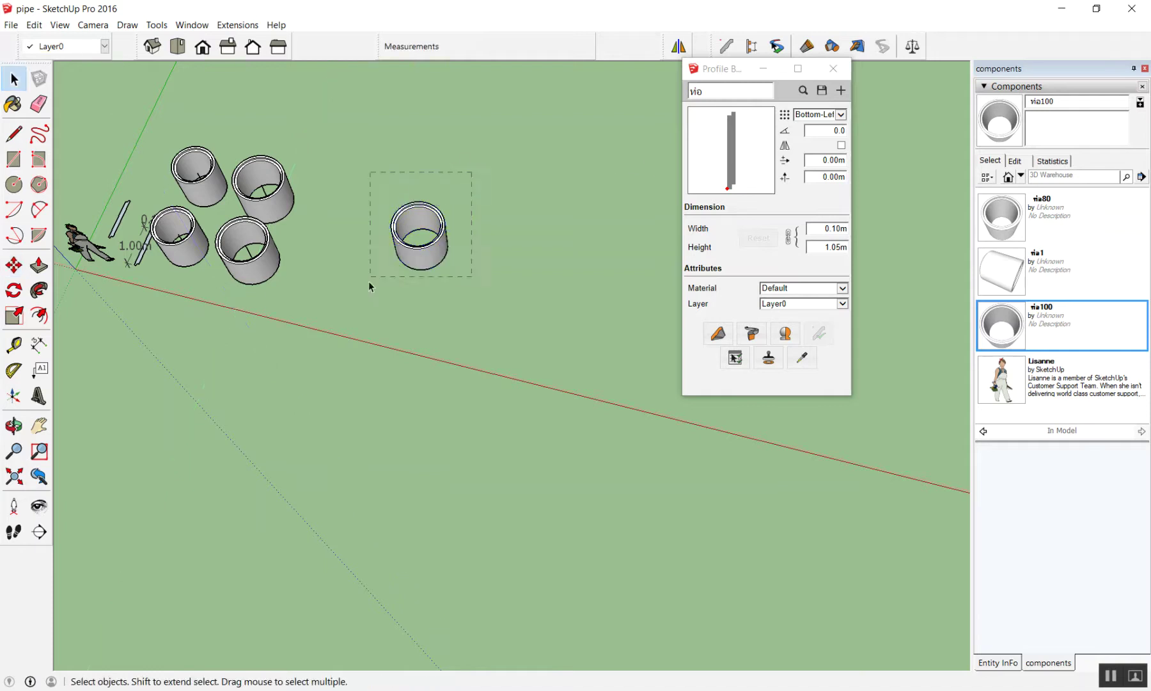
{"action": "key", "text": "Delete"}
Orbit to view the pipes from below and bring up the pipe component's context menu.
{"action": "scroll", "coordinate": [416, 238], "scroll_direction": "up", "scroll_amount": 3}
{"action": "scroll", "coordinate": [353, 144], "scroll_direction": "up", "scroll_amount": 4}
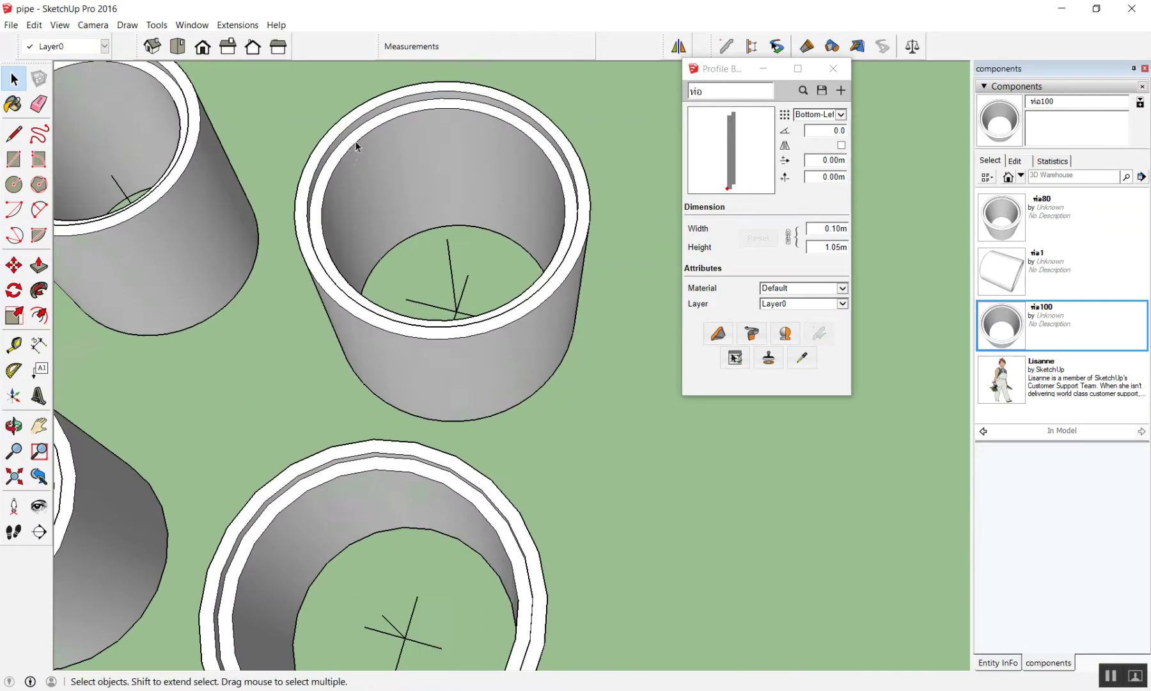
{"action": "scroll", "coordinate": [354, 145], "scroll_direction": "down", "scroll_amount": 2}
{"action": "mouse_move", "coordinate": [432, 195]}
{"action": "middle_mouse_down"}
{"action": "mouse_move", "coordinate": [326, 91]}
{"action": "mouse_move", "coordinate": [391, 94]}
{"action": "mouse_move", "coordinate": [394, 31]}
{"action": "middle_mouse_up"}
{"action": "scroll", "coordinate": [442, 339], "scroll_direction": "up", "scroll_amount": 2}
{"action": "scroll", "coordinate": [442, 339], "scroll_direction": "up", "scroll_amount": 1}
{"action": "right_click", "coordinate": [497, 255]}
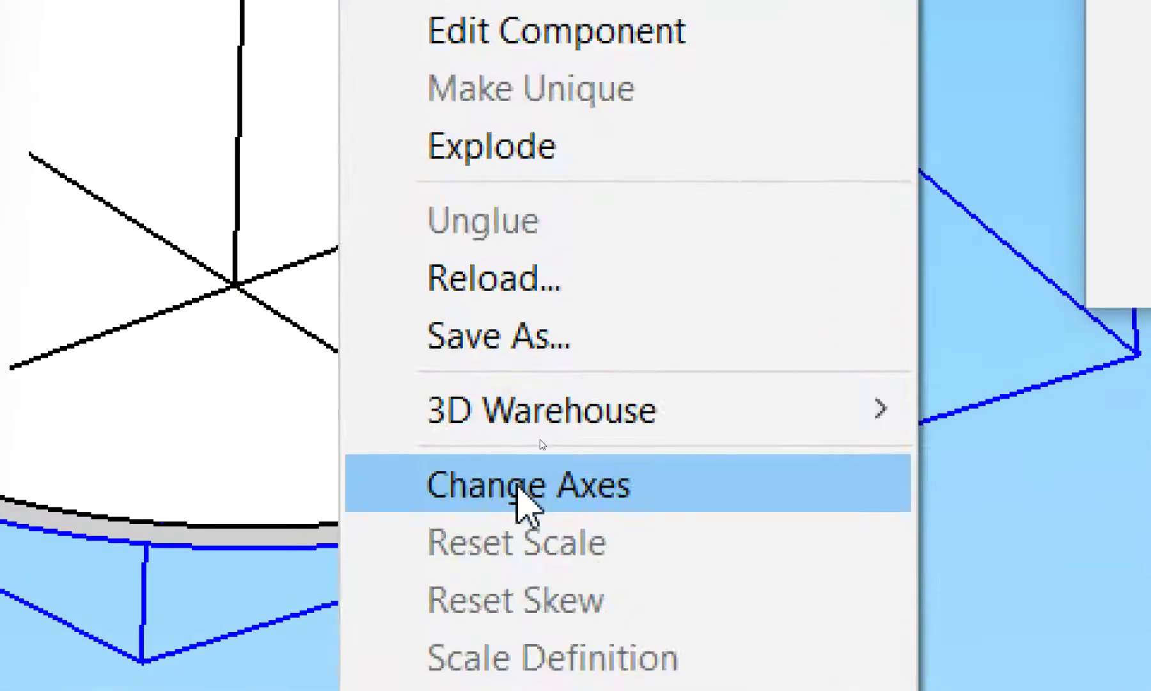
Reset the ท่อ100 axes: origin at the end's centre, red axis vertical, green axis set.
{"action": "left_click", "coordinate": [543, 439]}
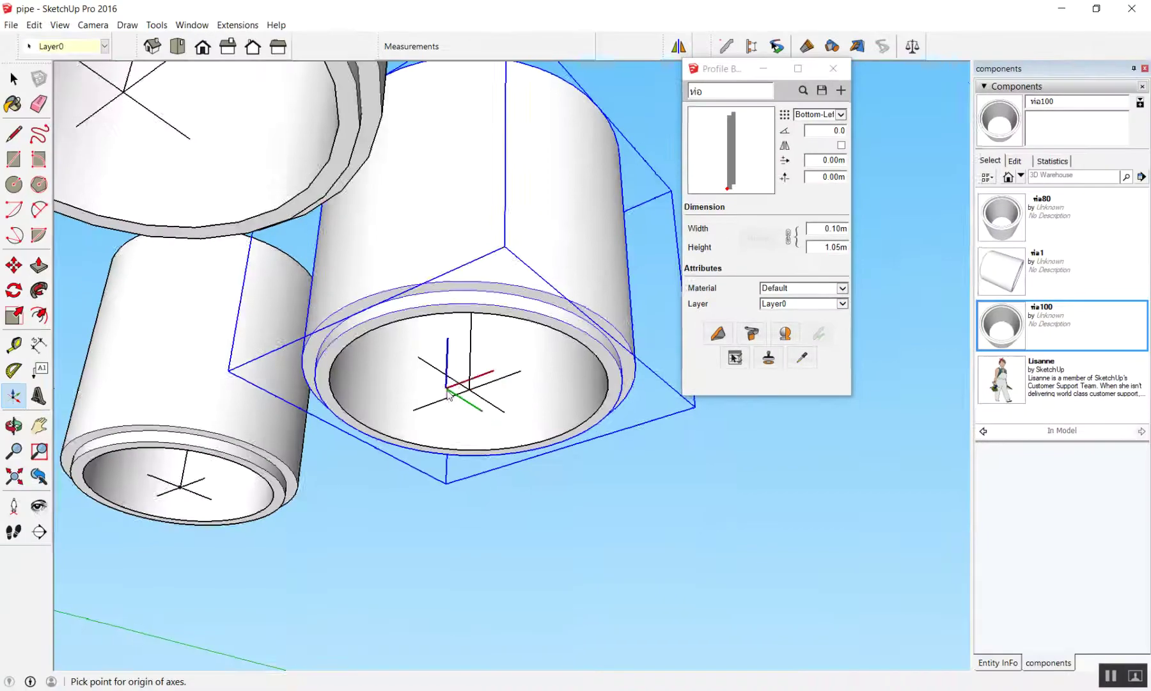
{"action": "scroll", "coordinate": [452, 397], "scroll_direction": "up", "scroll_amount": 3}
{"action": "scroll", "coordinate": [469, 381], "scroll_direction": "down", "scroll_amount": 1}
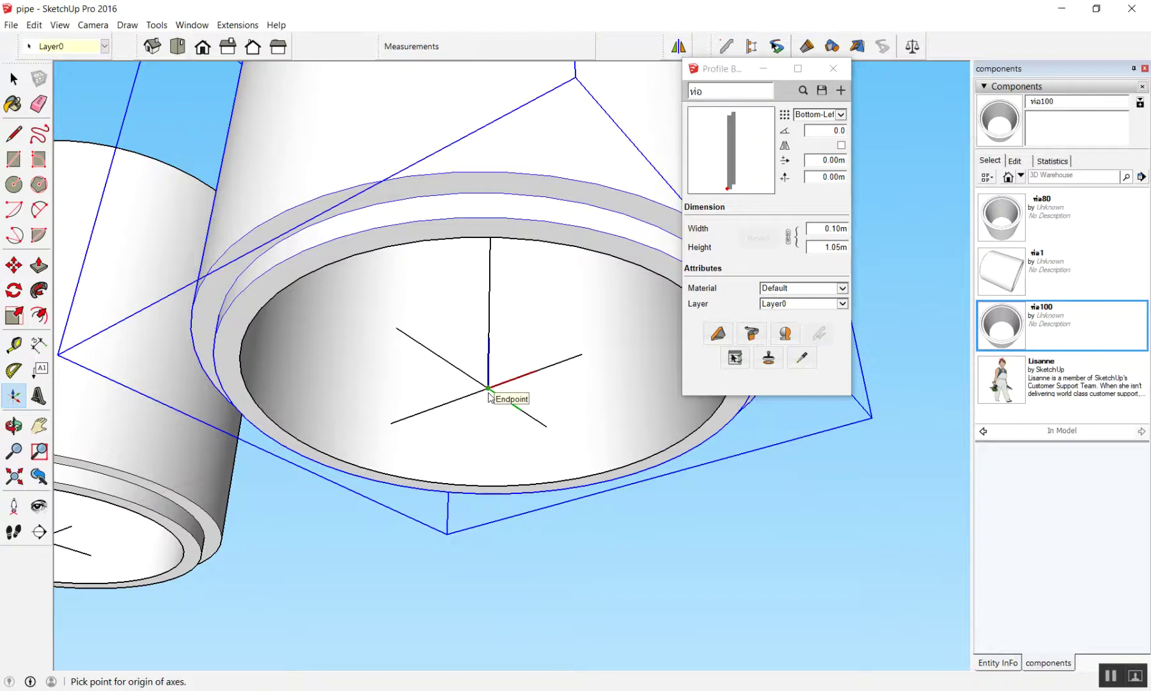
{"action": "left_click", "coordinate": [489, 390]}
{"action": "middle_click_drag", "start_coordinate": [477, 360], "coordinate": [485, 373]}
{"action": "scroll", "coordinate": [477, 351], "scroll_direction": "up", "scroll_amount": 2}
{"action": "mouse_move", "coordinate": [469, 330]}
{"action": "middle_mouse_down"}
{"action": "mouse_move", "coordinate": [529, 326]}
{"action": "mouse_move", "coordinate": [493, 338]}
{"action": "middle_mouse_up"}
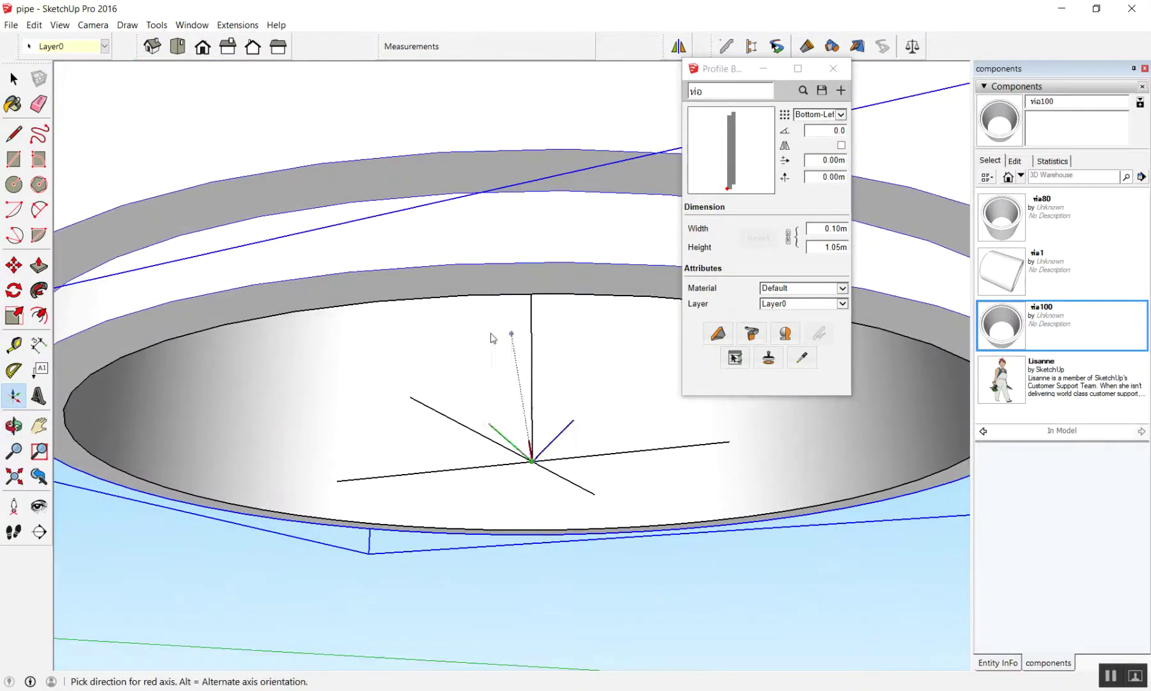
{"action": "left_click", "coordinate": [530, 333]}
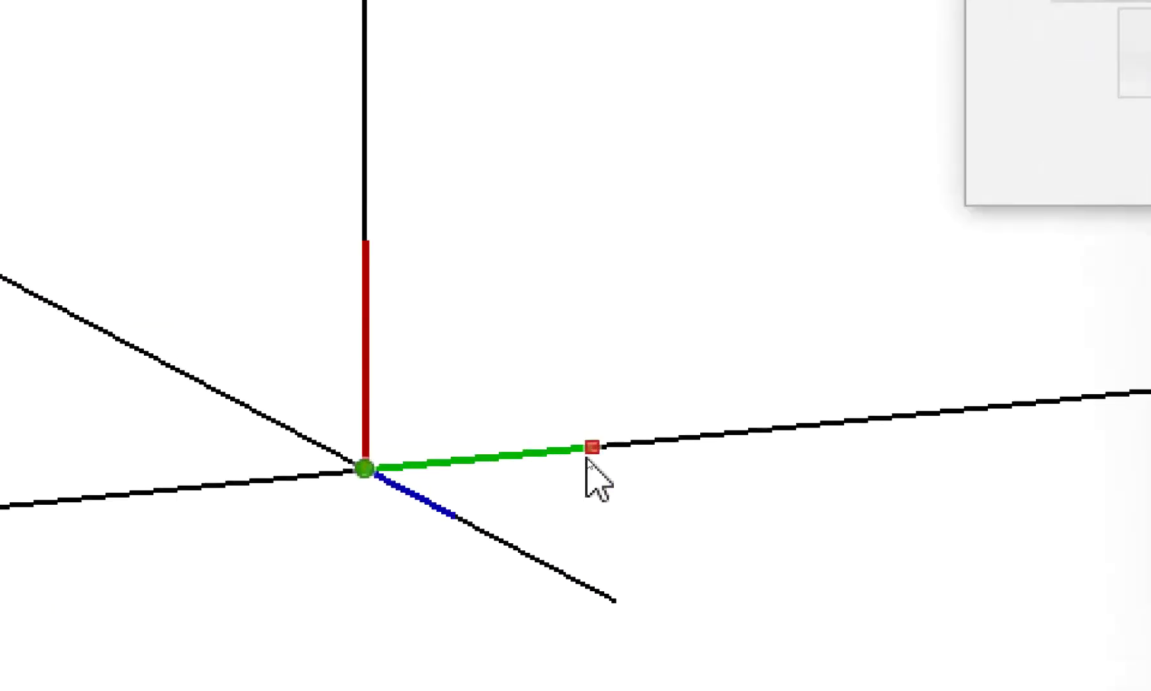
{"action": "left_click", "coordinate": [589, 458]}
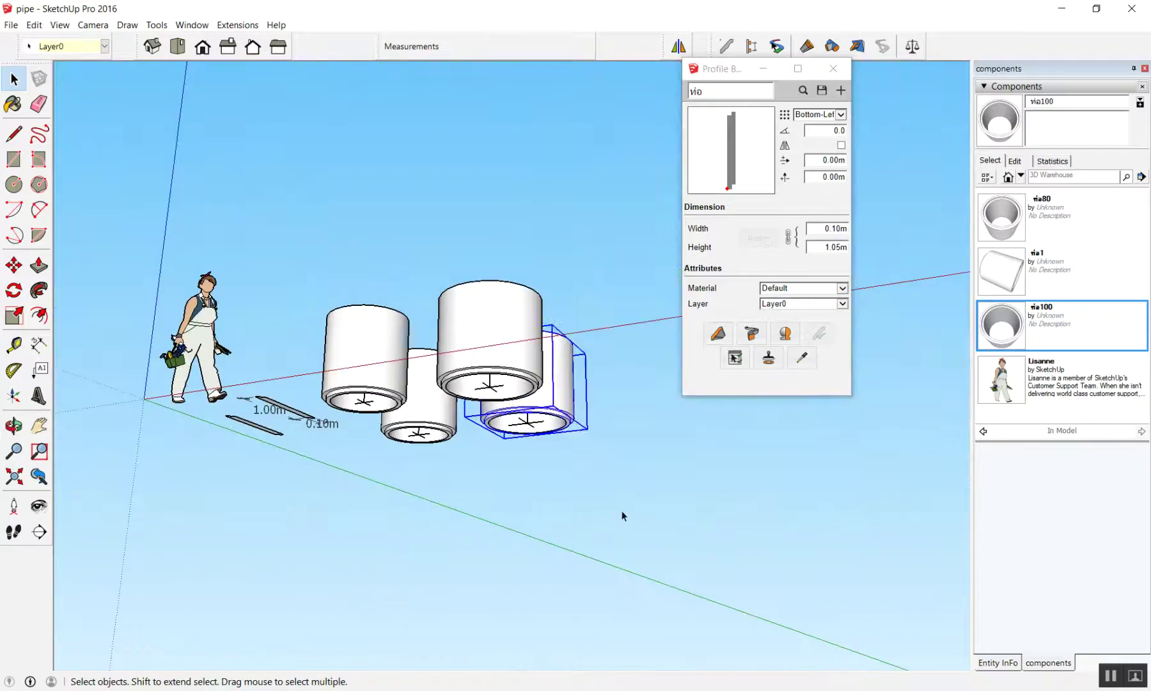
Place a new ท่อ100 ring on the green ground beside the pipes.
{"action": "middle_click_drag", "start_coordinate": [623, 516], "coordinate": [1051, 454]}
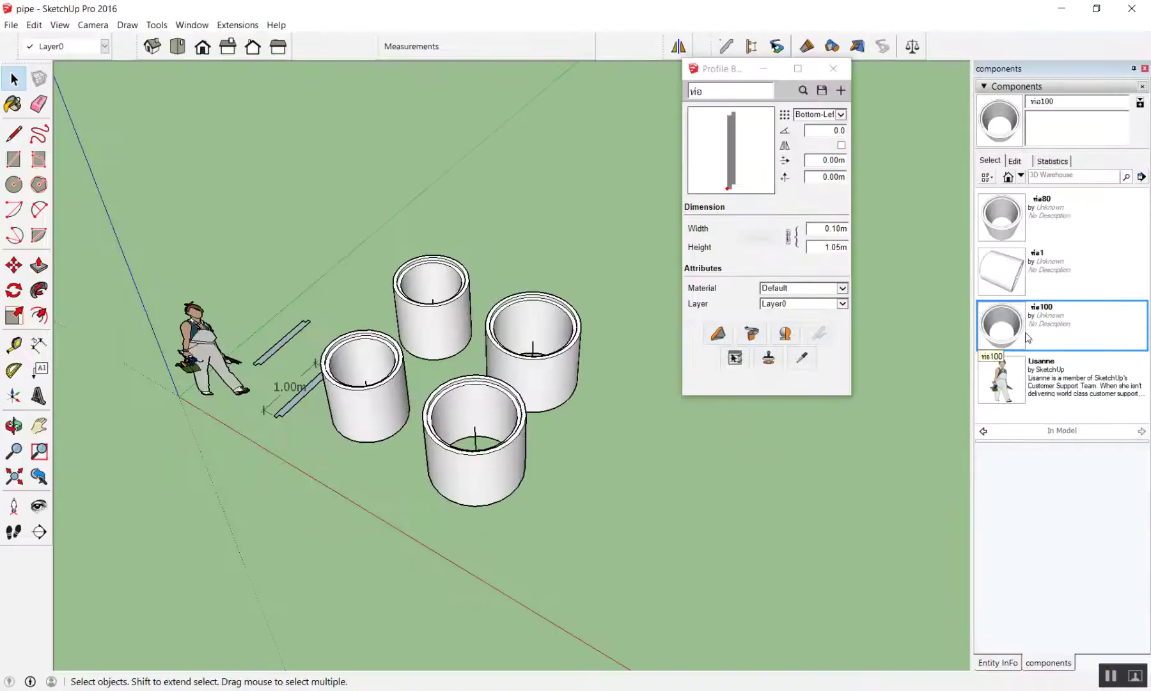
{"action": "left_click", "coordinate": [1064, 339]}
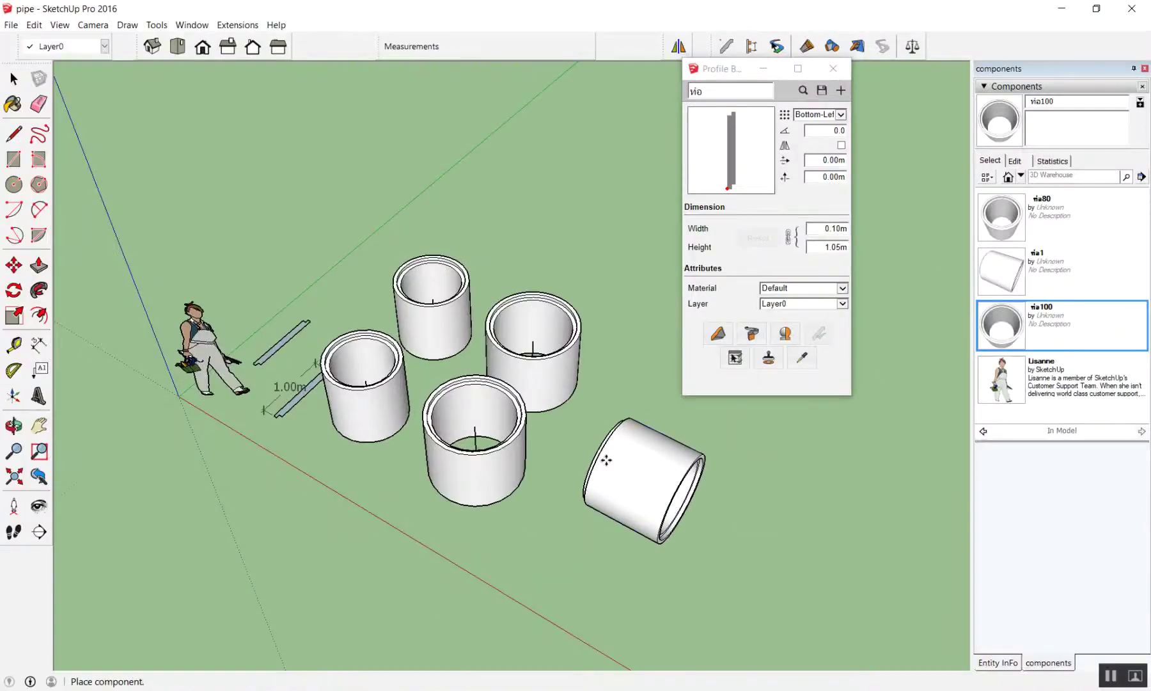
{"action": "left_click", "coordinate": [605, 460]}
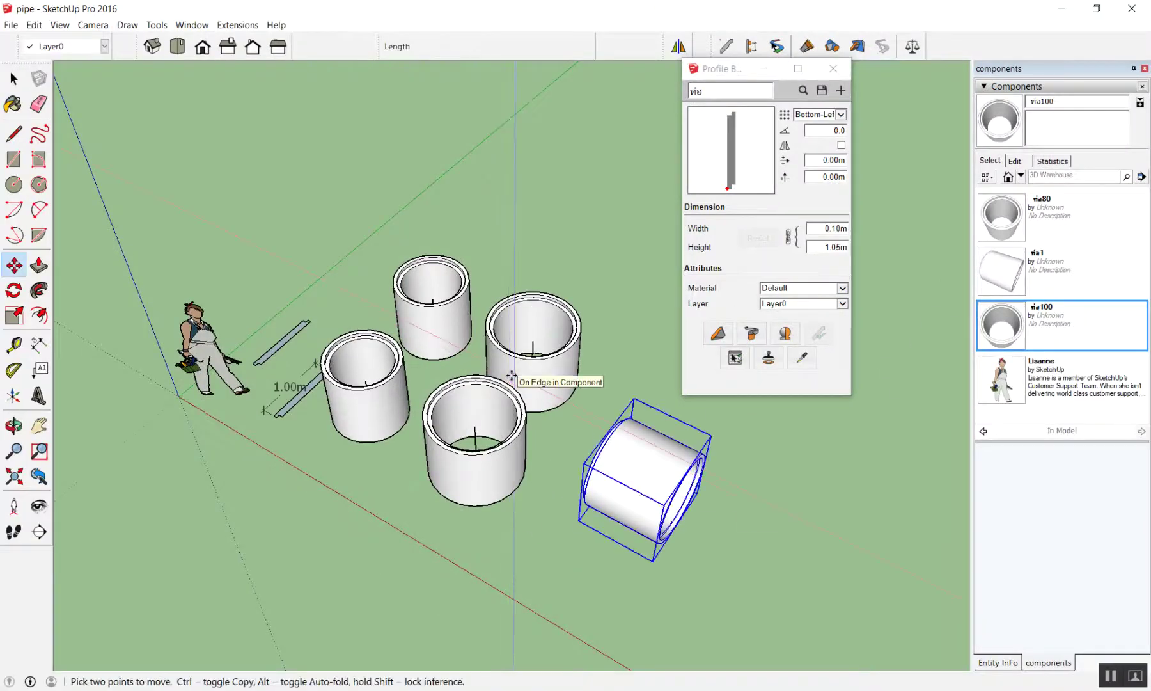